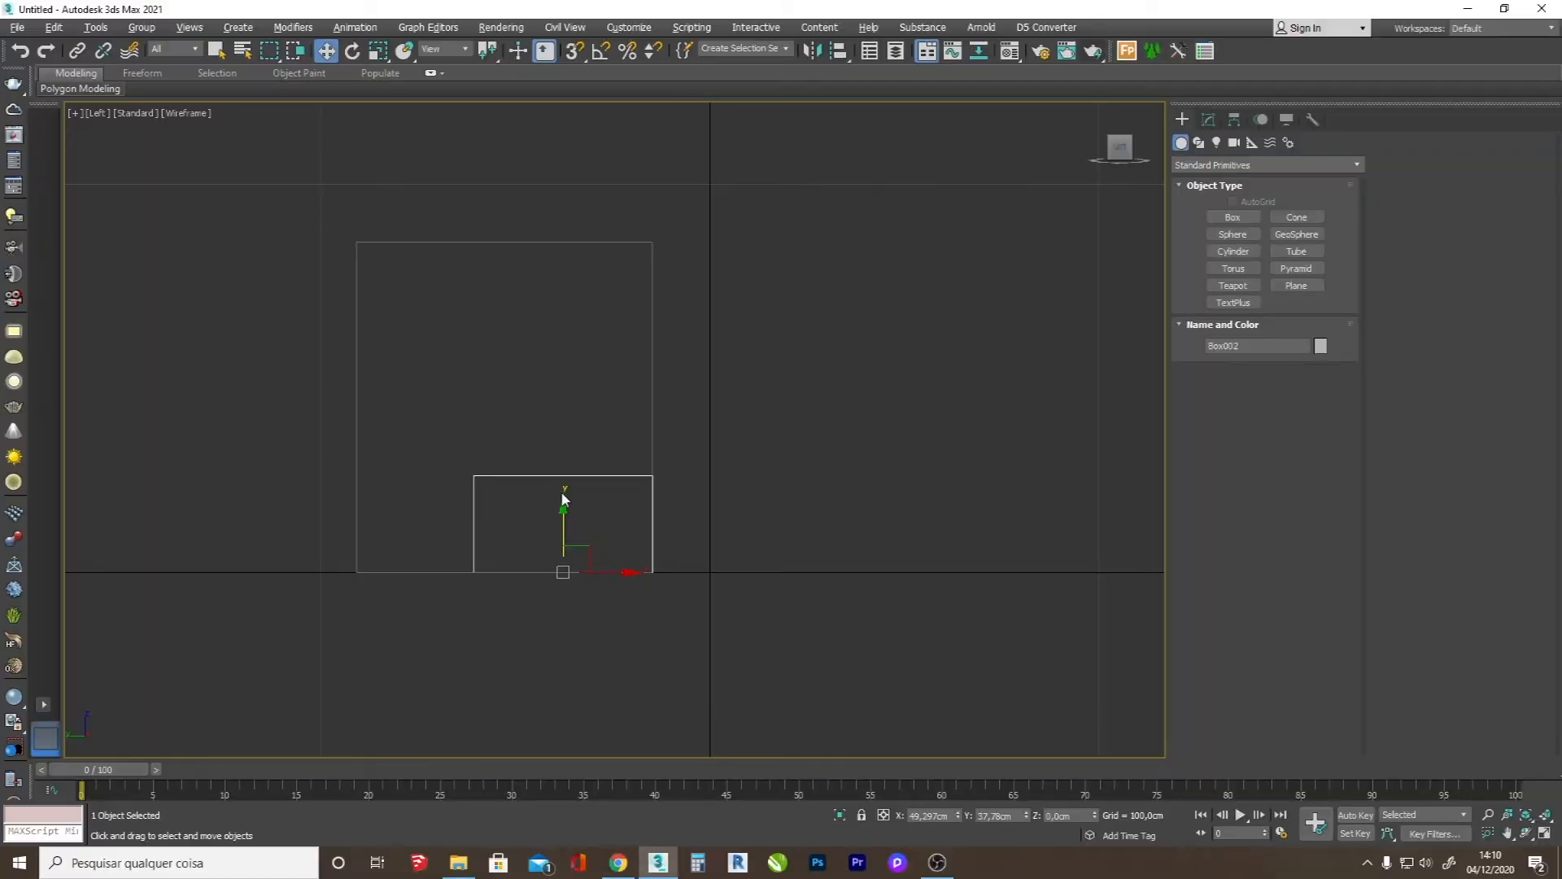
- Examine the large reference box and the smaller seat box from an angled 3D view
{"action": "left_click", "coordinate": [654, 260]}
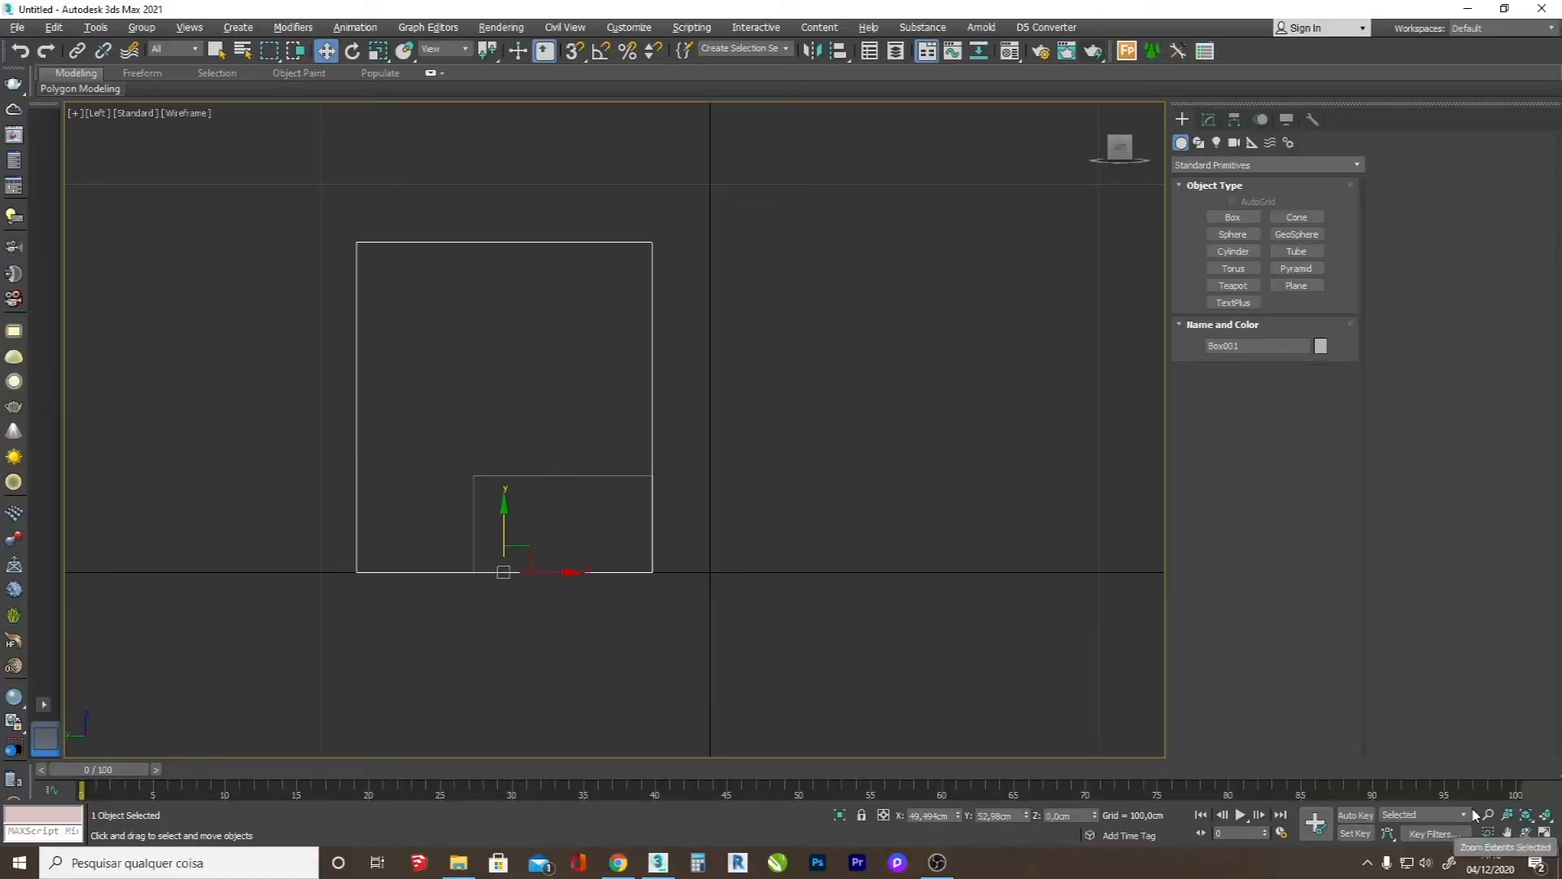
{"action": "left_click", "coordinate": [1534, 834]}
{"action": "left_click_drag", "start_coordinate": [670, 447], "coordinate": [576, 457]}
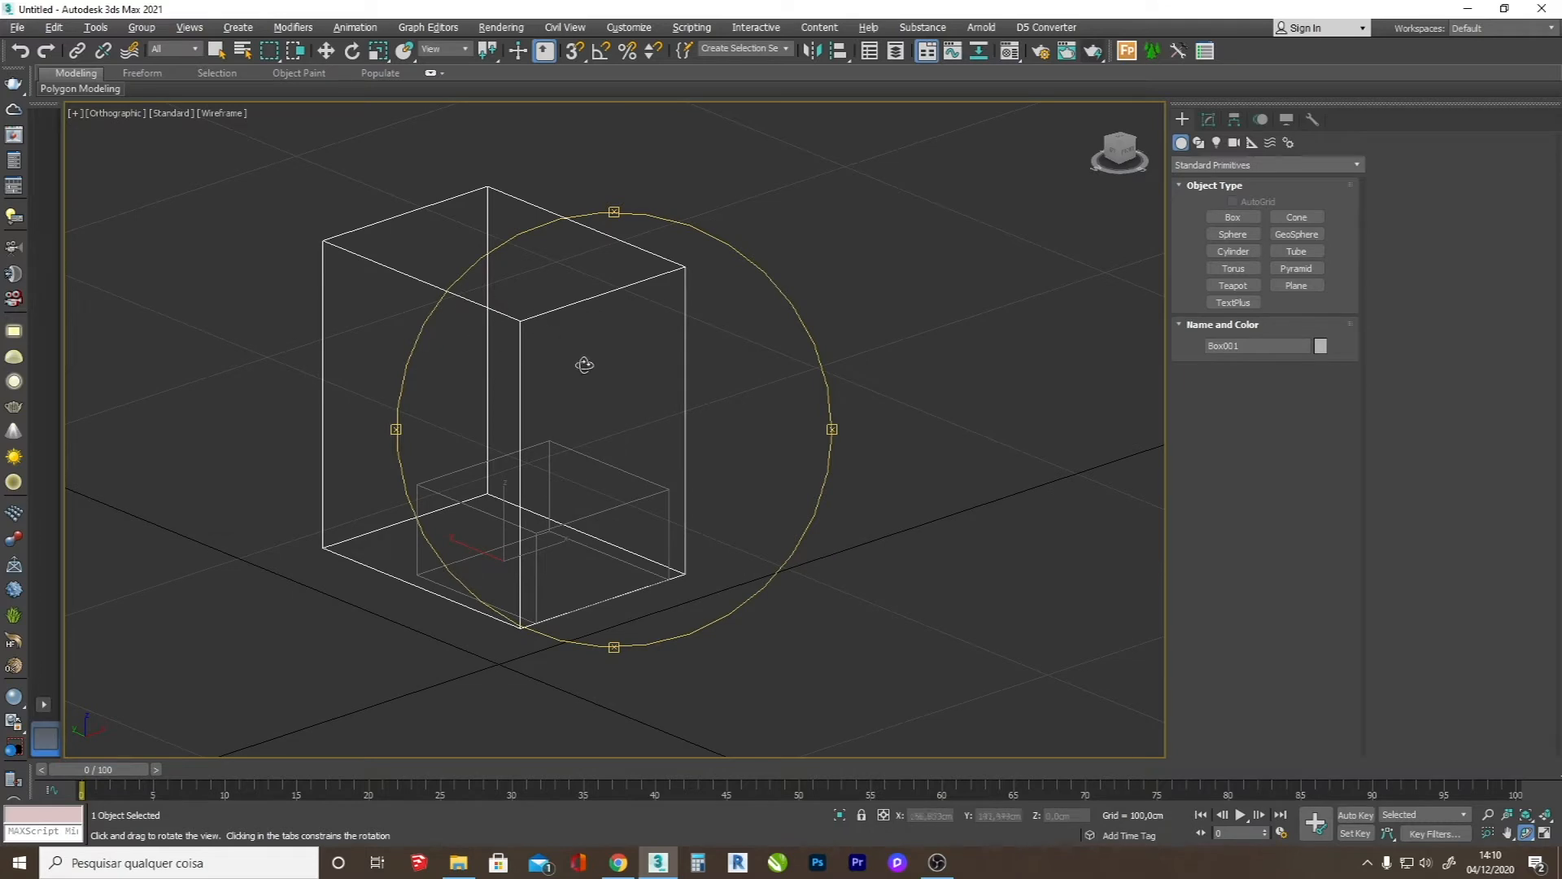
{"action": "key", "text": "l"}
{"action": "scroll", "coordinate": [412, 251], "scroll_direction": "up", "scroll_amount": 2}
- Switch to Chrome and highlight the seat height and seat width in the chair's specifications
{"action": "left_click", "coordinate": [620, 863]}
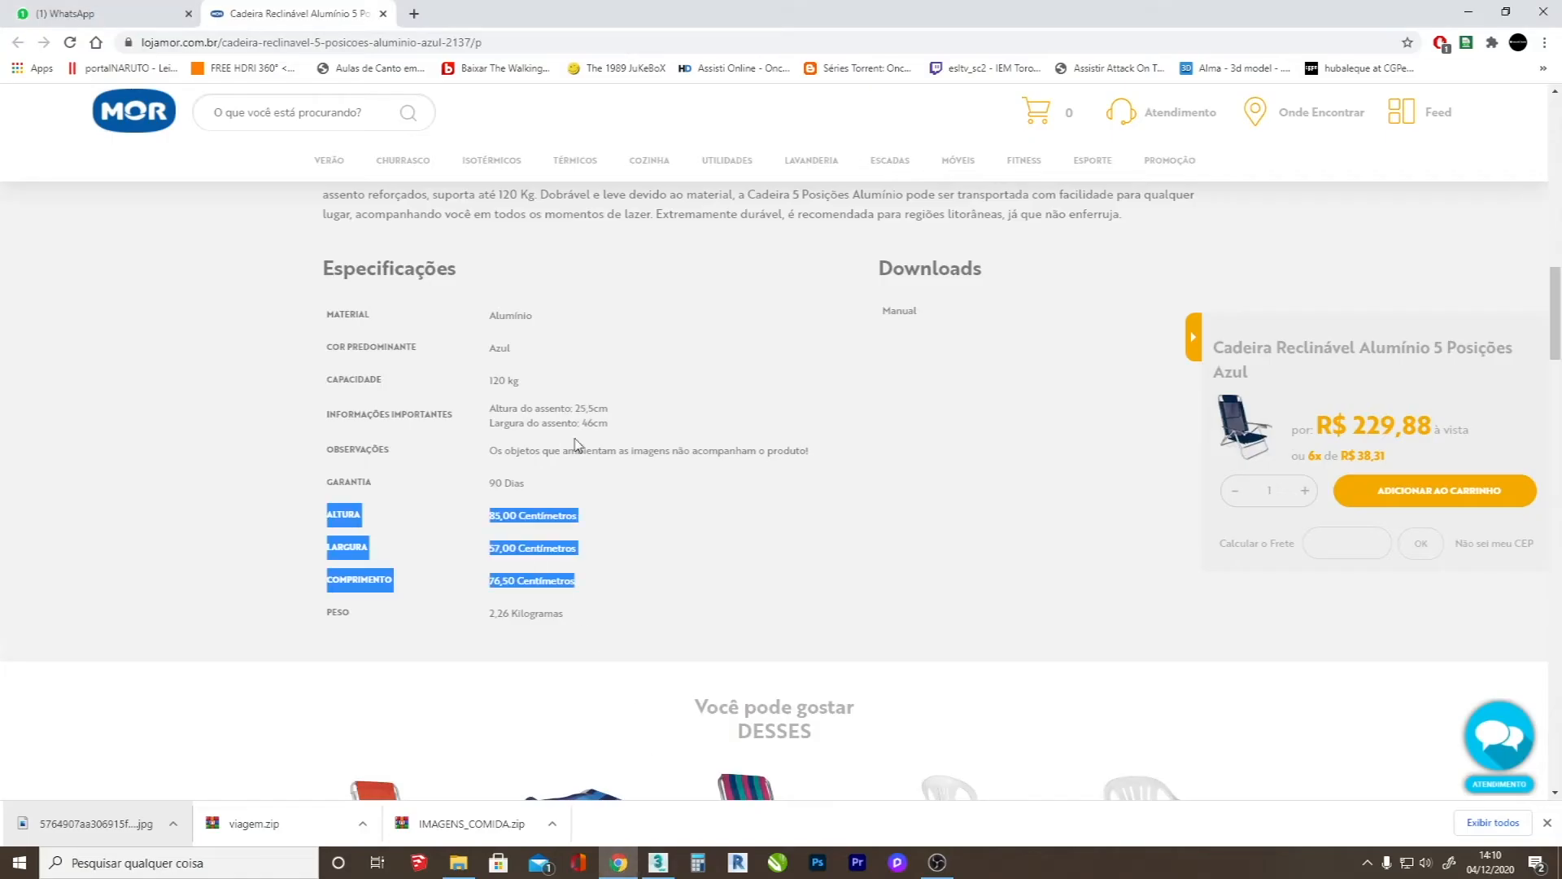
{"action": "left_click", "coordinate": [524, 408]}
{"action": "left_click_drag", "start_coordinate": [490, 407], "coordinate": [632, 430]}
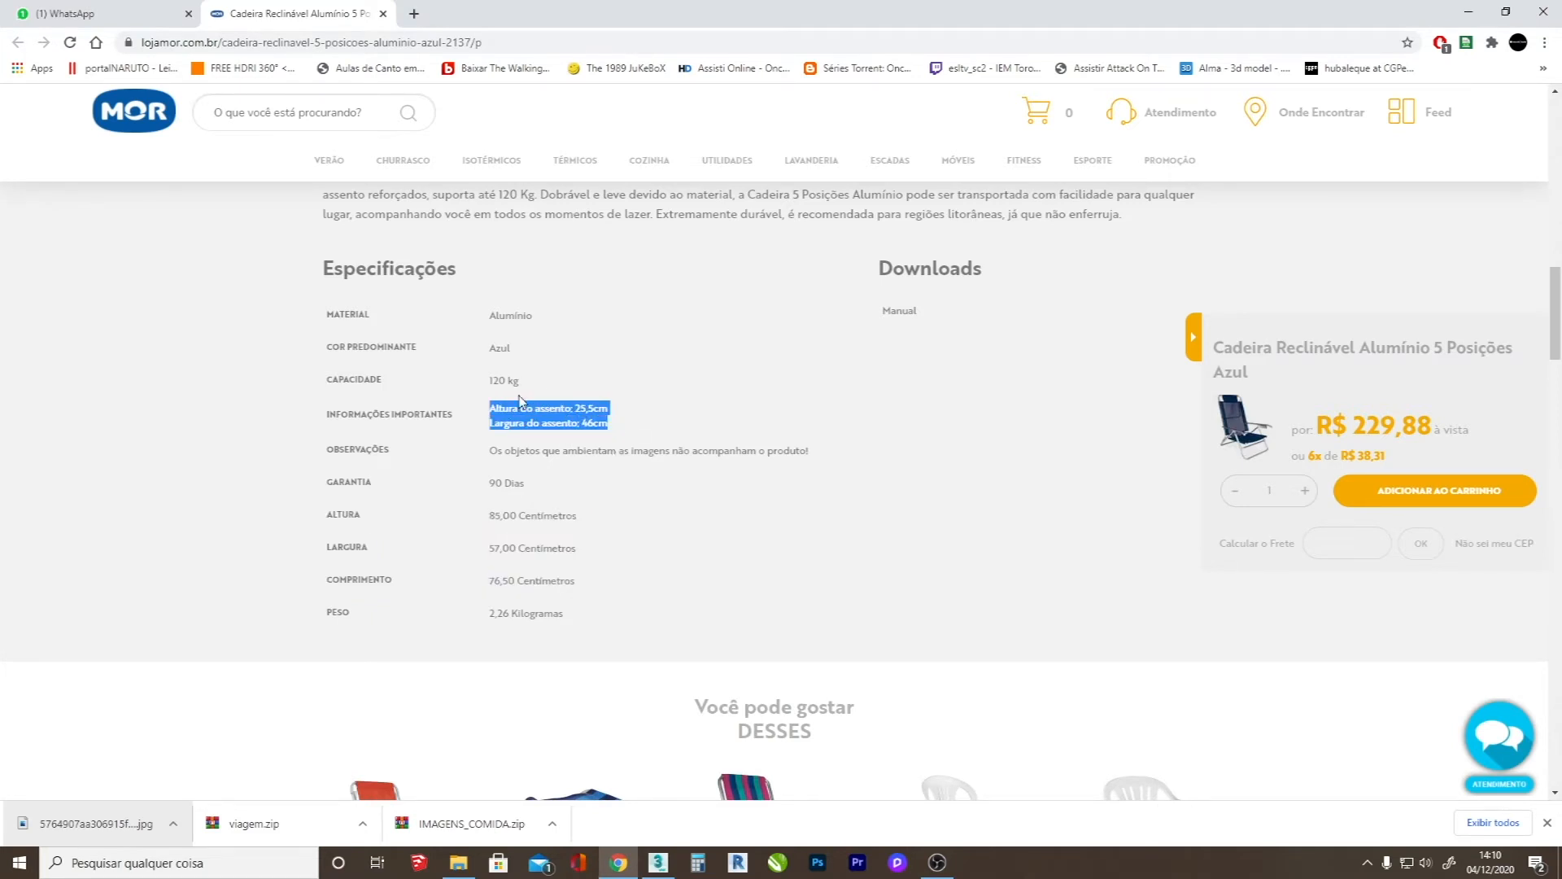
- Switch back to 3ds Max and select the smaller seat box to examine it from above at an angle
{"action": "left_click", "coordinate": [658, 863]}
{"action": "middle_click_drag", "start_coordinate": [595, 459], "coordinate": [511, 517], "text": "alt"}
{"action": "key", "text": "w"}
{"action": "left_click", "coordinate": [657, 455]}
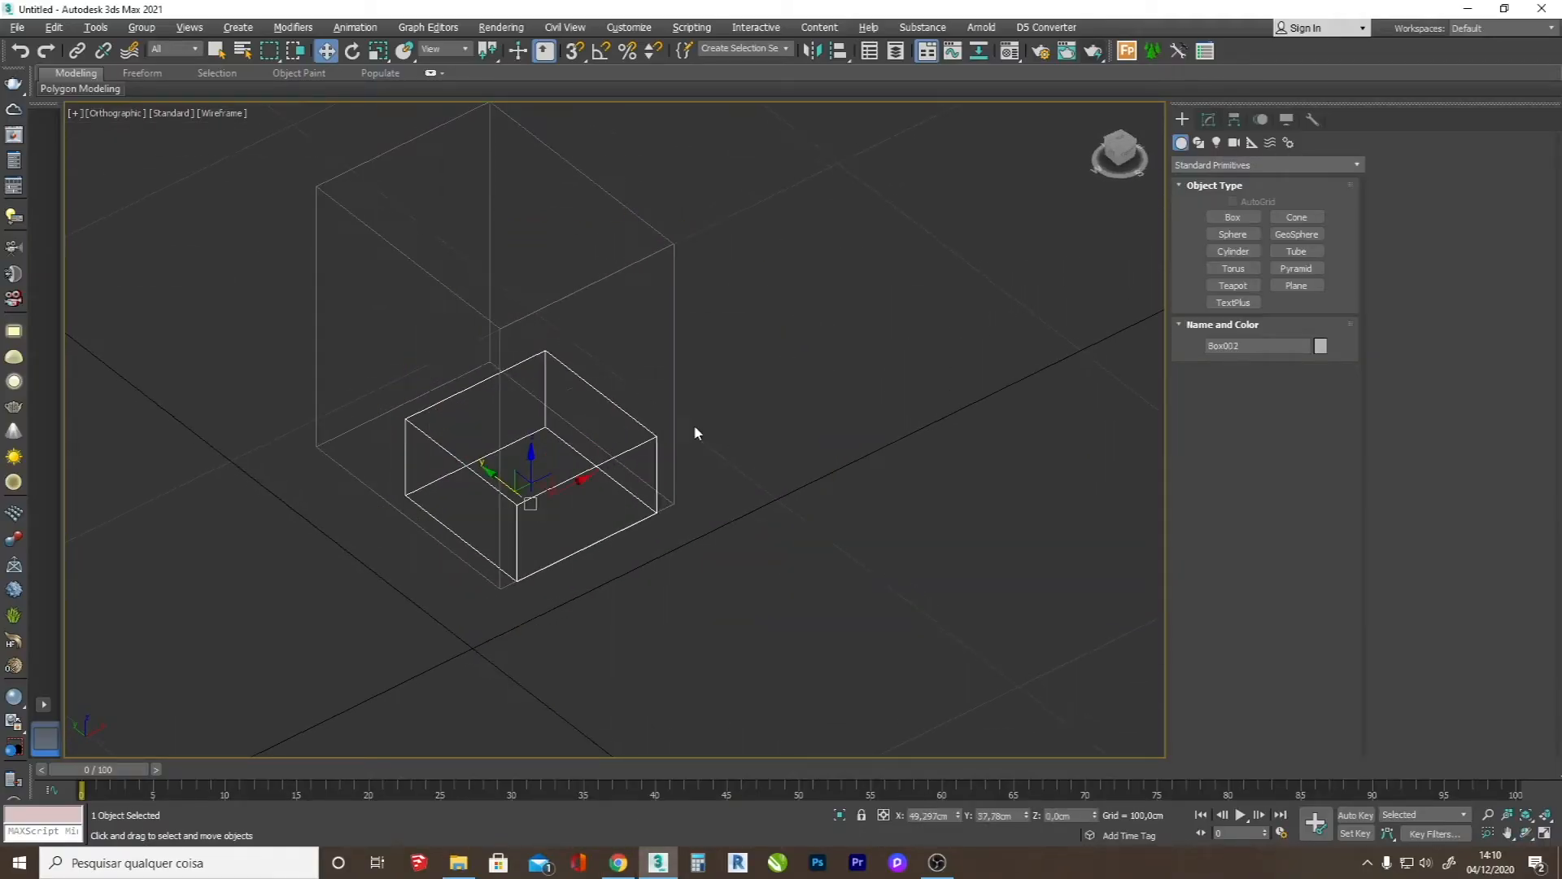
- Draw an open three-segment line in the top view around the seat box, about 49 cm wide and about 55 cm deep
{"action": "key", "text": "t"}
{"action": "left_click", "coordinate": [1199, 143]}
{"action": "left_click", "coordinate": [1226, 231]}
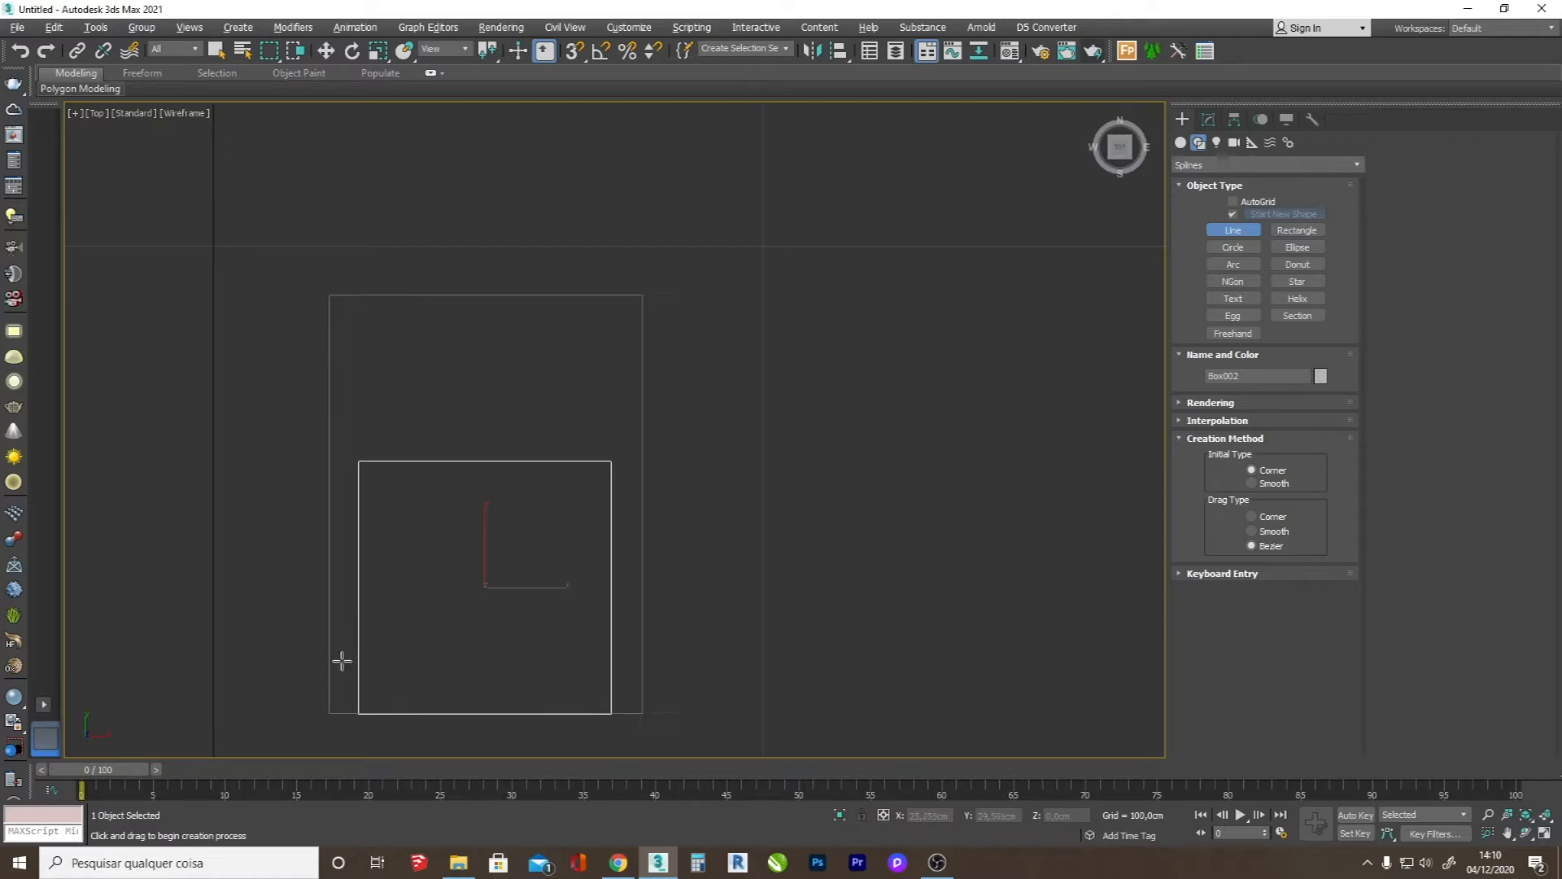
{"action": "left_click", "coordinate": [351, 712]}
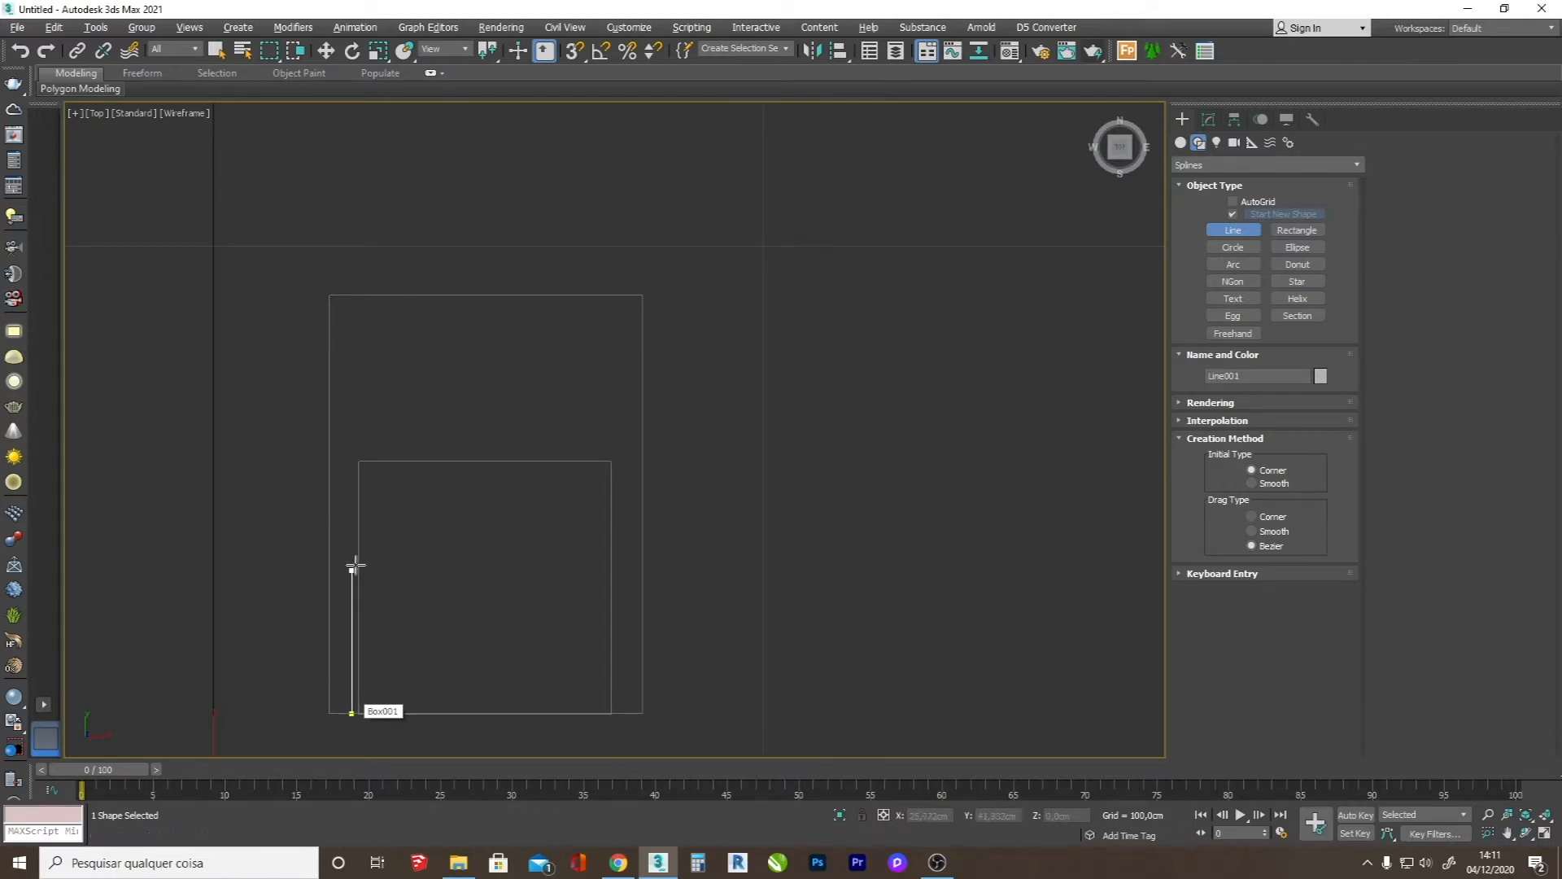
{"action": "left_click", "coordinate": [363, 404]}
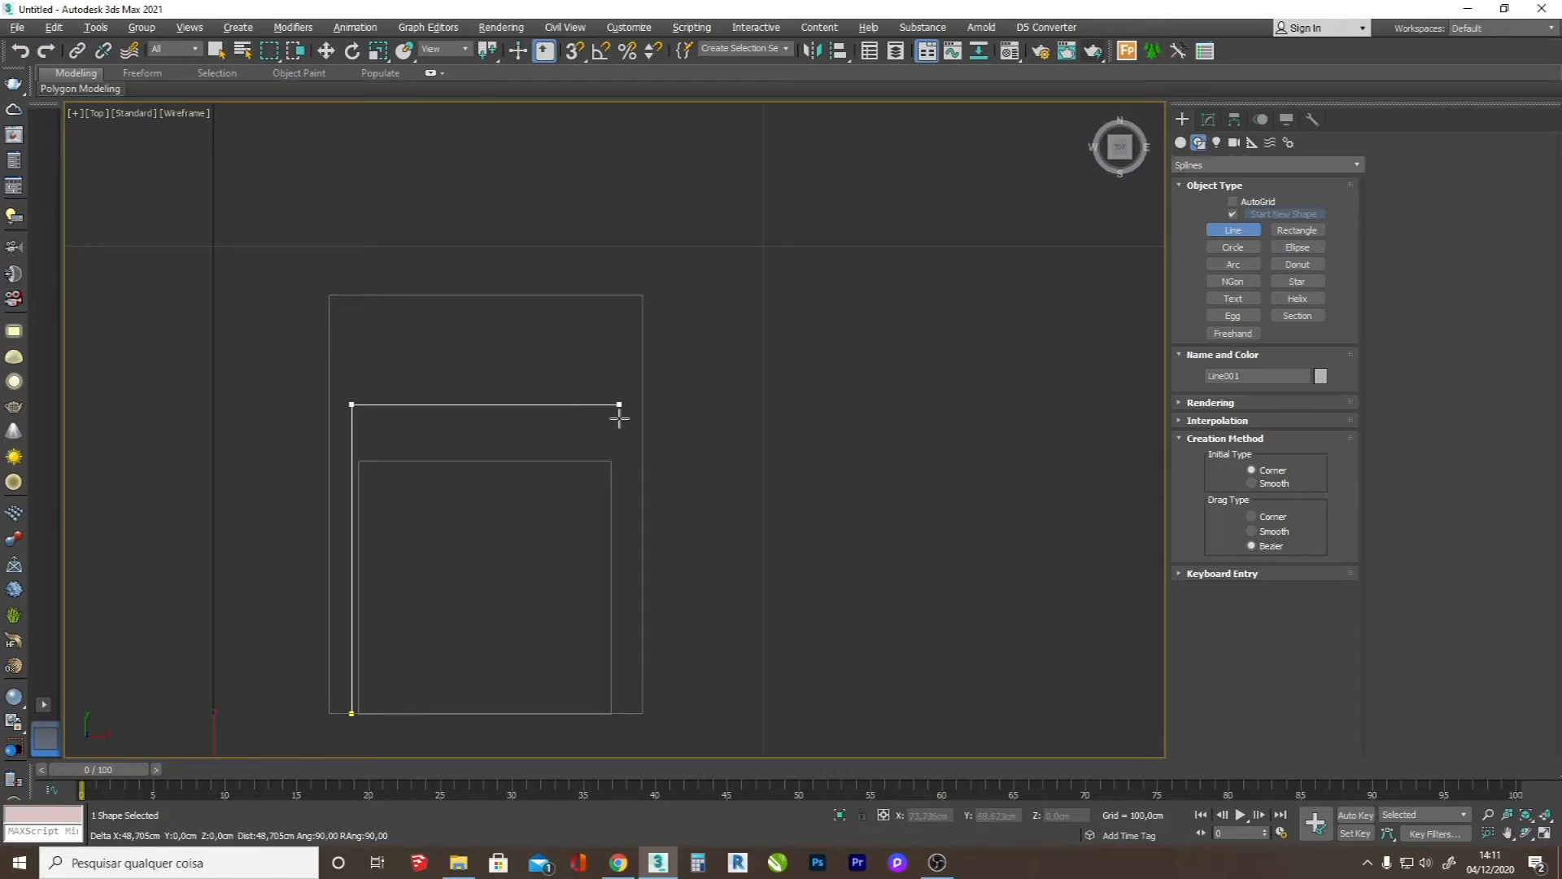
{"action": "left_click", "coordinate": [620, 418]}
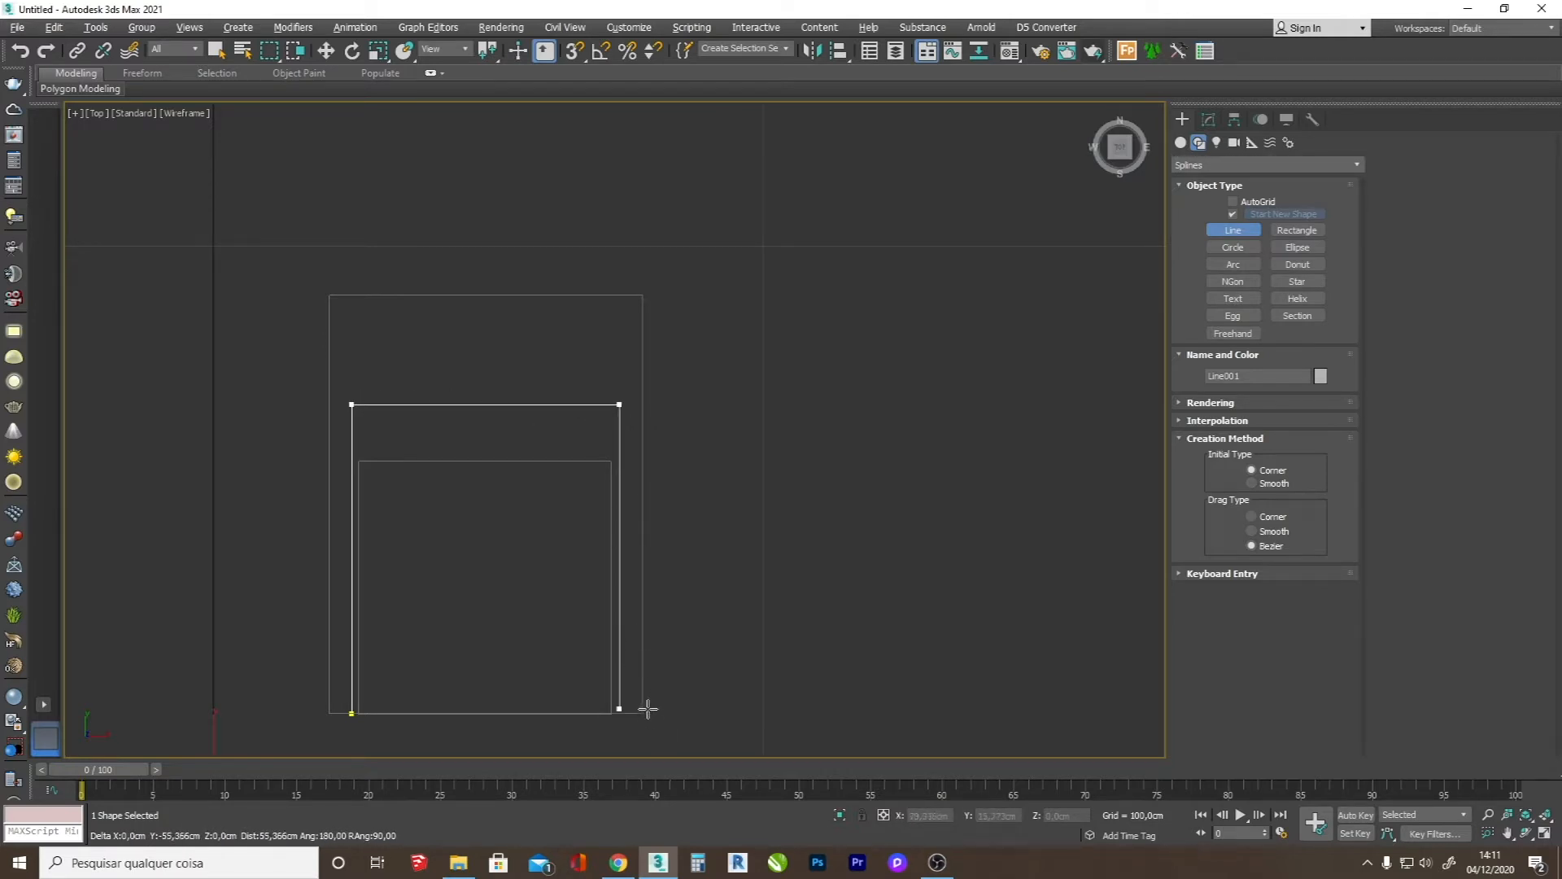
{"action": "left_click", "coordinate": [646, 711]}
{"action": "right_click", "coordinate": [720, 645]}
- Align the line's center to the seat box's center in Y and move it until its open ends meet the boxes' front edge
{"action": "key", "text": "w"}
{"action": "left_click_drag", "start_coordinate": [527, 561], "coordinate": [528, 556]}
{"action": "left_click", "coordinate": [842, 52]}
{"action": "left_click", "coordinate": [480, 460]}
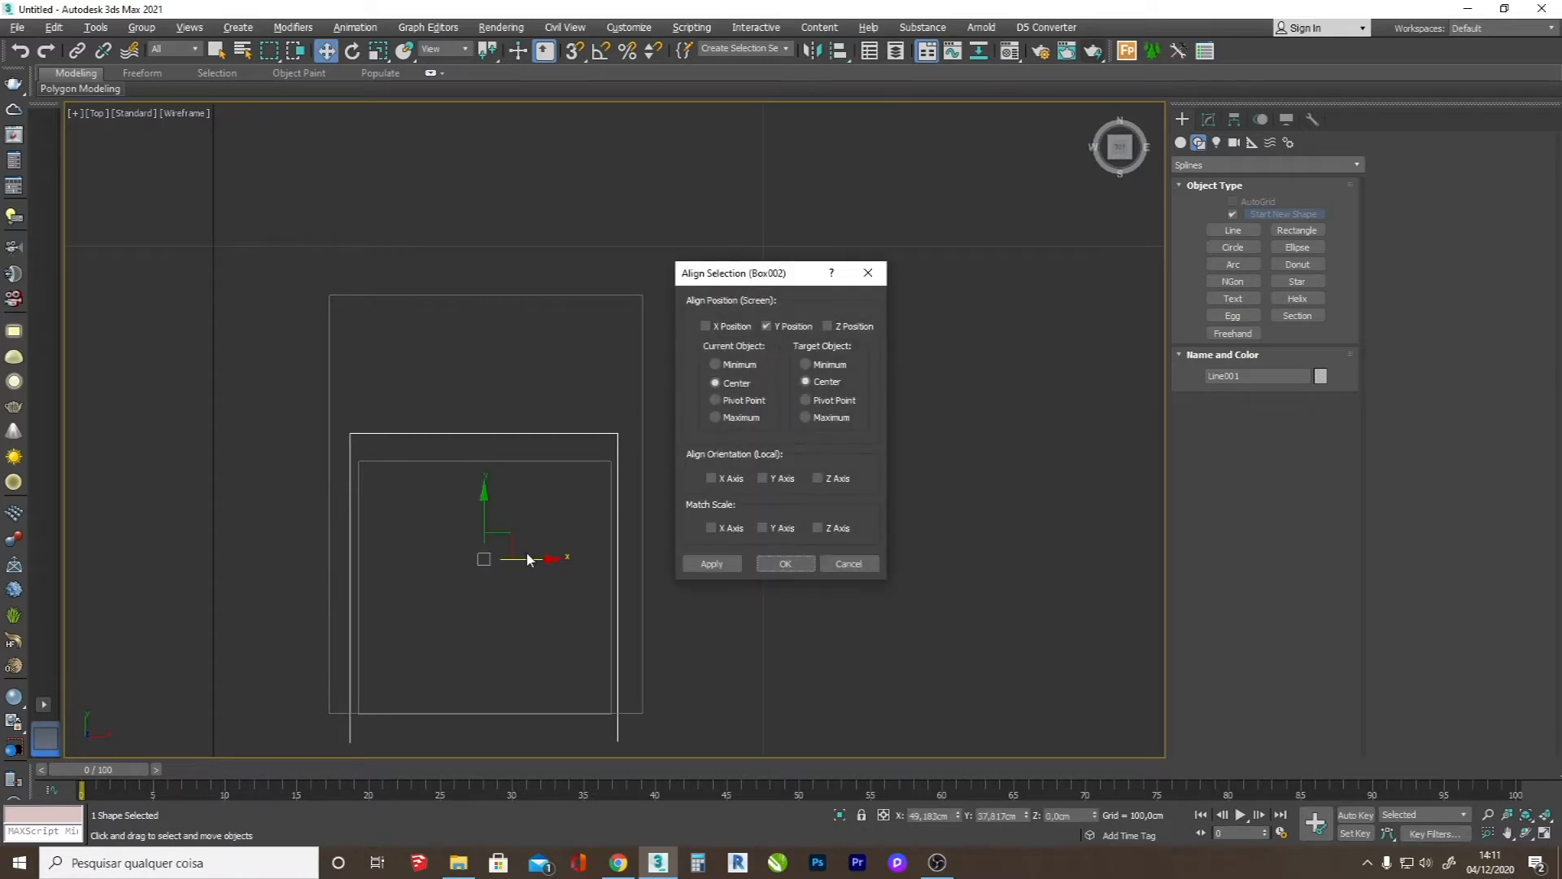
{"action": "left_click", "coordinate": [785, 564]}
{"action": "left_click_drag", "start_coordinate": [491, 544], "coordinate": [505, 513]}
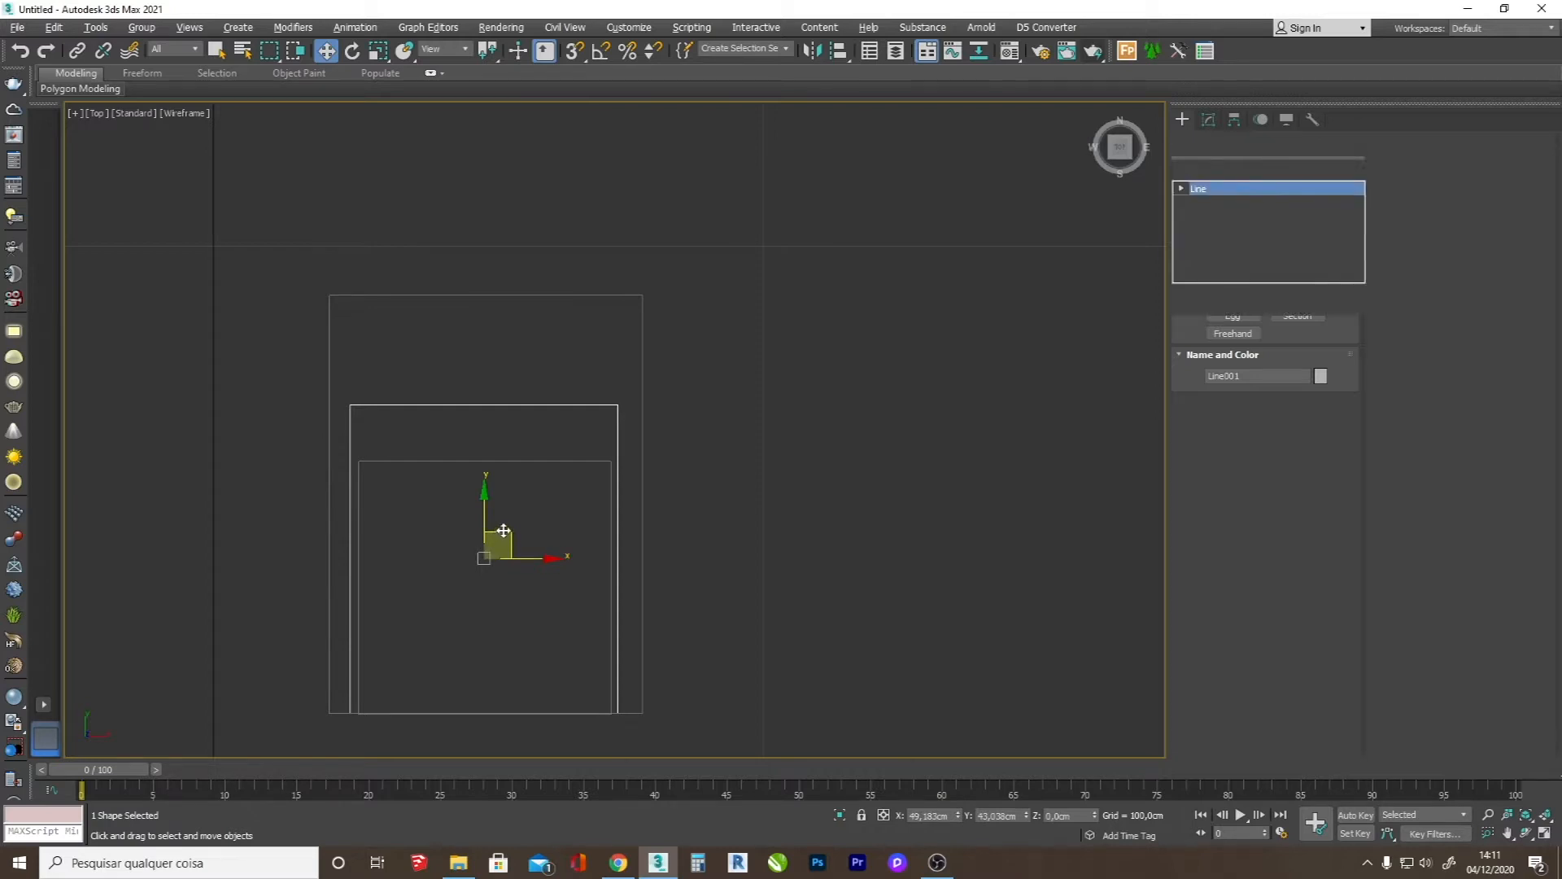
- Enter the line's vertex level and enable its rendering in the viewport as a radial tube
{"action": "key", "text": "1"}
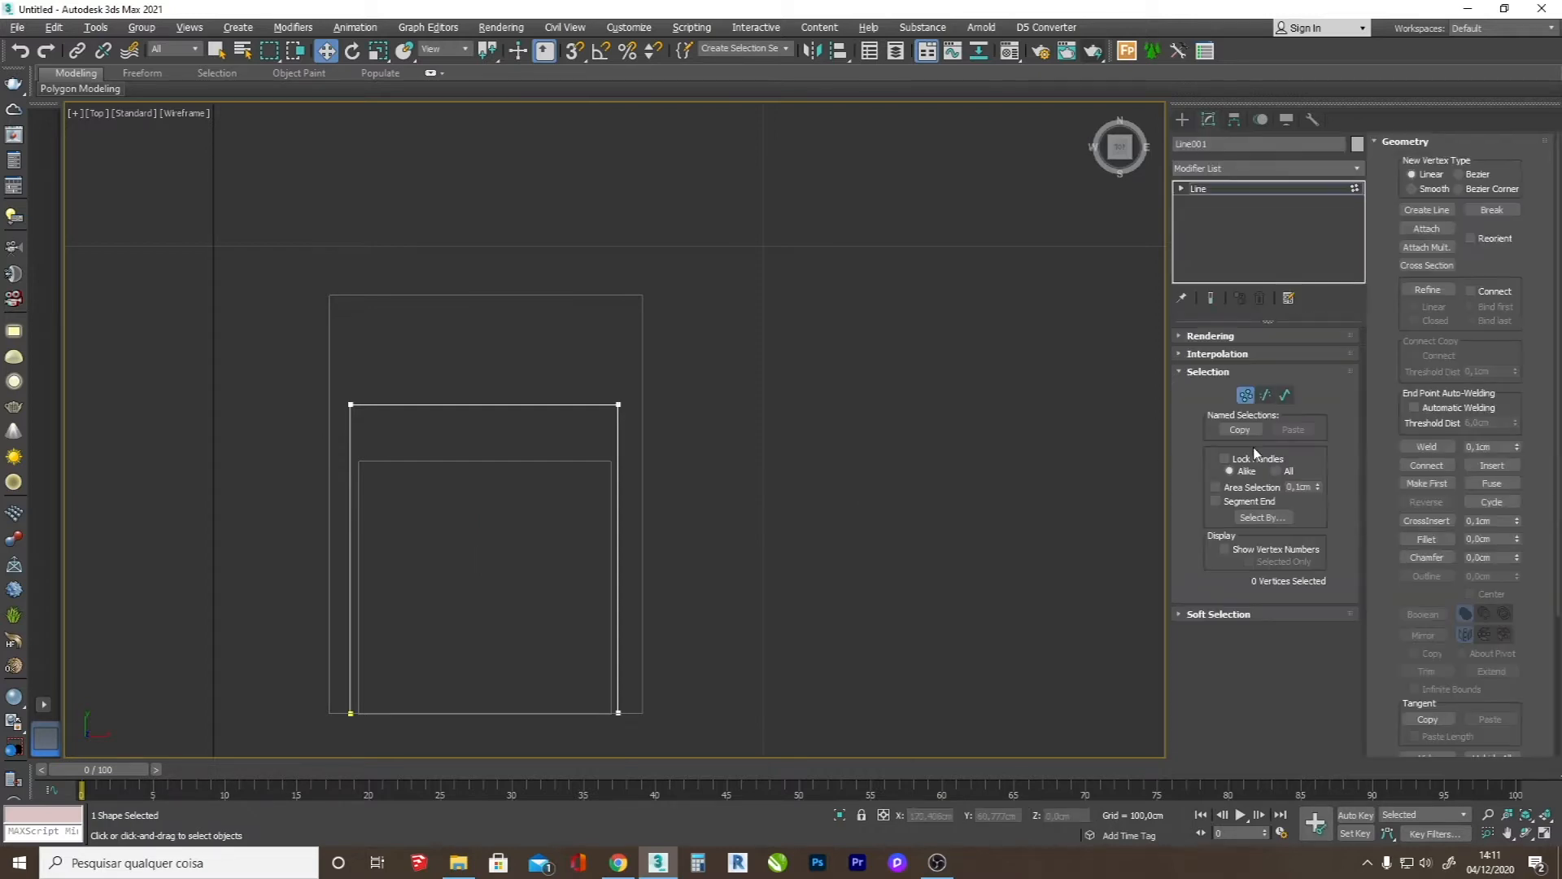
{"action": "left_click", "coordinate": [1211, 336]}
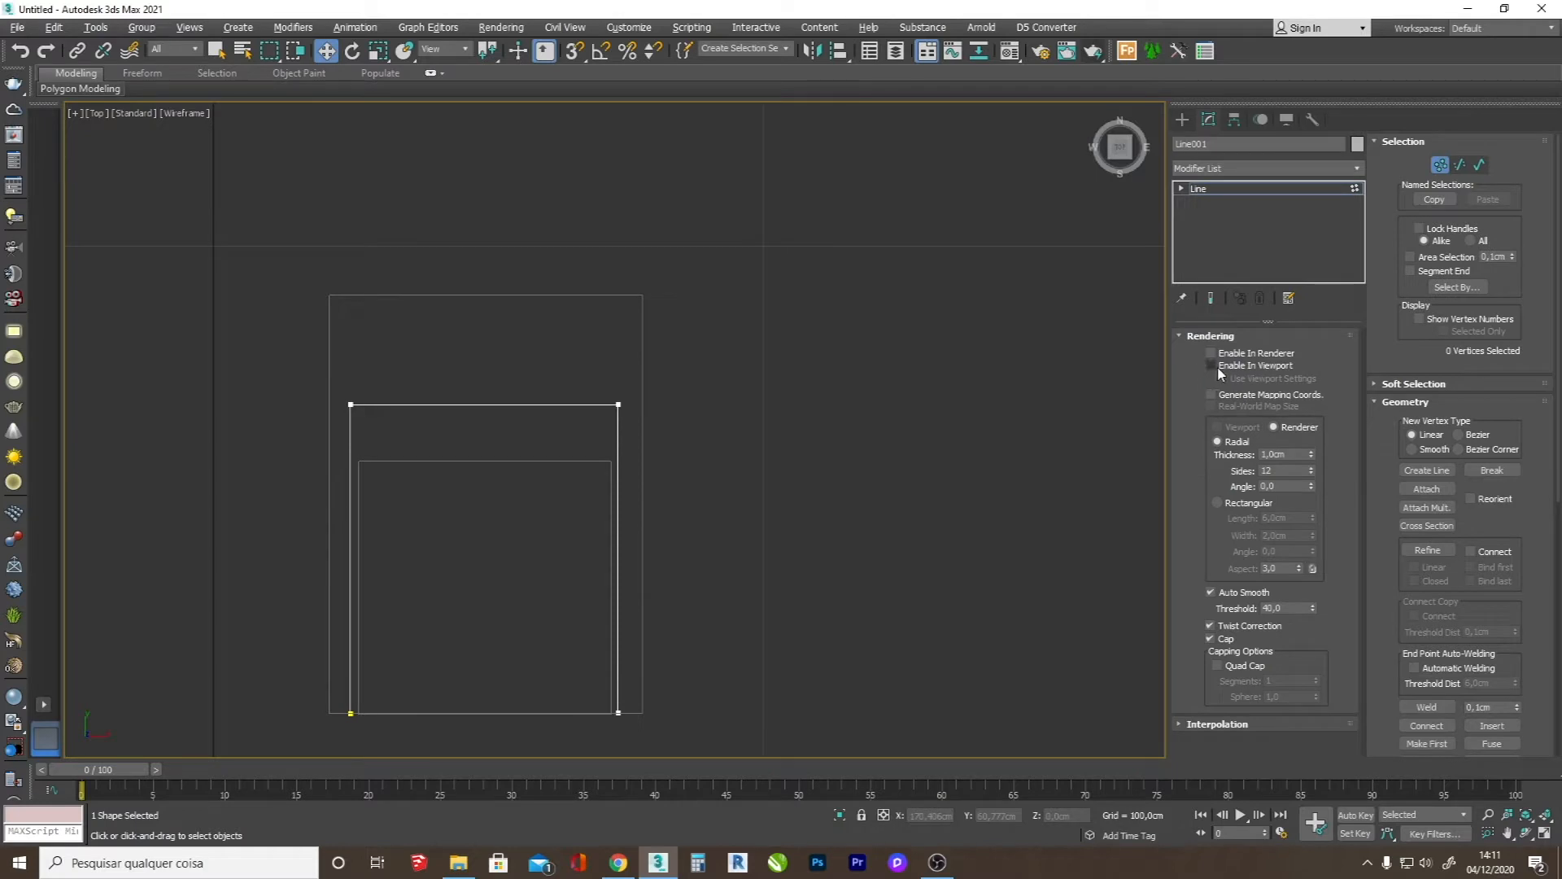
{"action": "left_click", "coordinate": [1212, 366]}
{"action": "scroll", "coordinate": [393, 418], "scroll_direction": "up", "scroll_amount": 5}
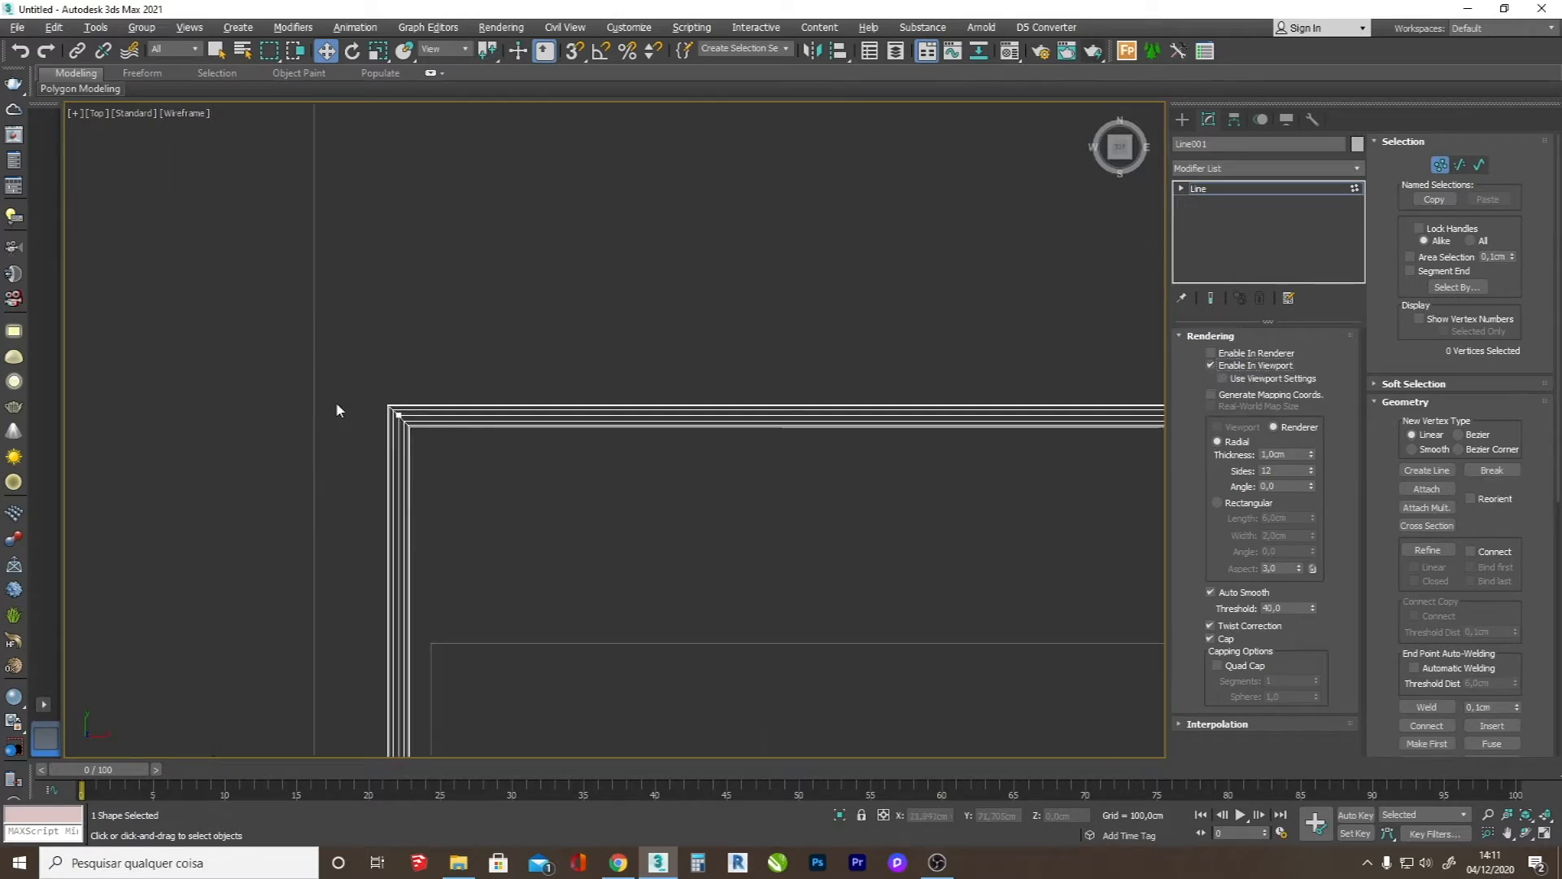
{"action": "scroll", "coordinate": [513, 420], "scroll_direction": "down", "scroll_amount": 2}
{"action": "scroll", "coordinate": [513, 420], "scroll_direction": "down", "scroll_amount": 4}
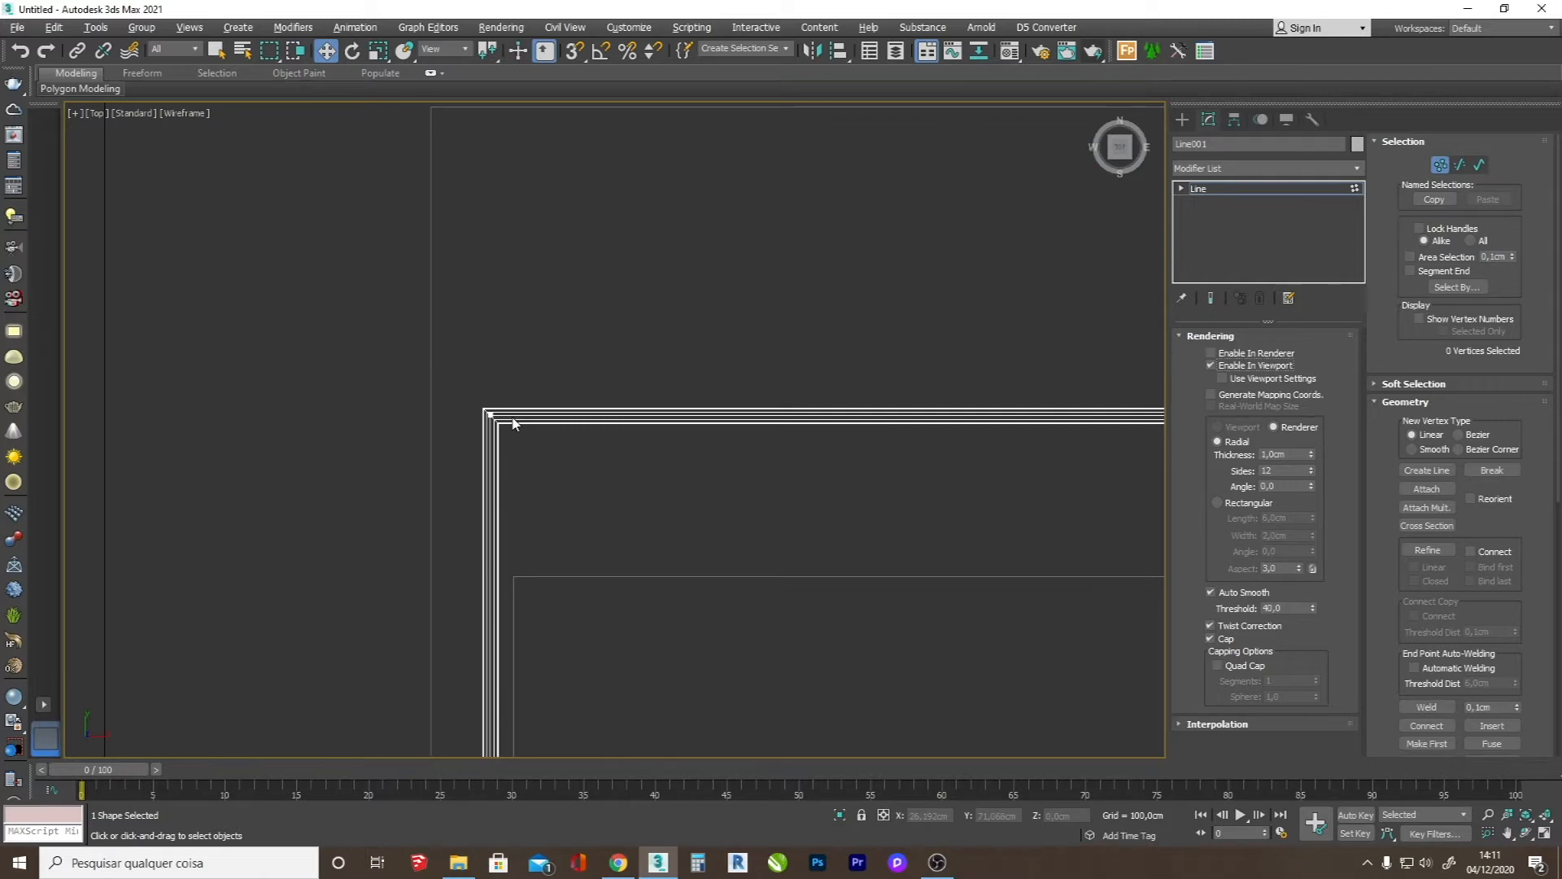
- Examine the end of the line's tube in a shaded orthographic 3D view with edged faces displayed
{"action": "left_click", "coordinate": [1526, 834]}
{"action": "left_click_drag", "start_coordinate": [643, 488], "coordinate": [438, 636]}
{"action": "key", "text": "Escape"}
{"action": "right_click", "coordinate": [574, 502]}
{"action": "left_click", "coordinate": [641, 512]}
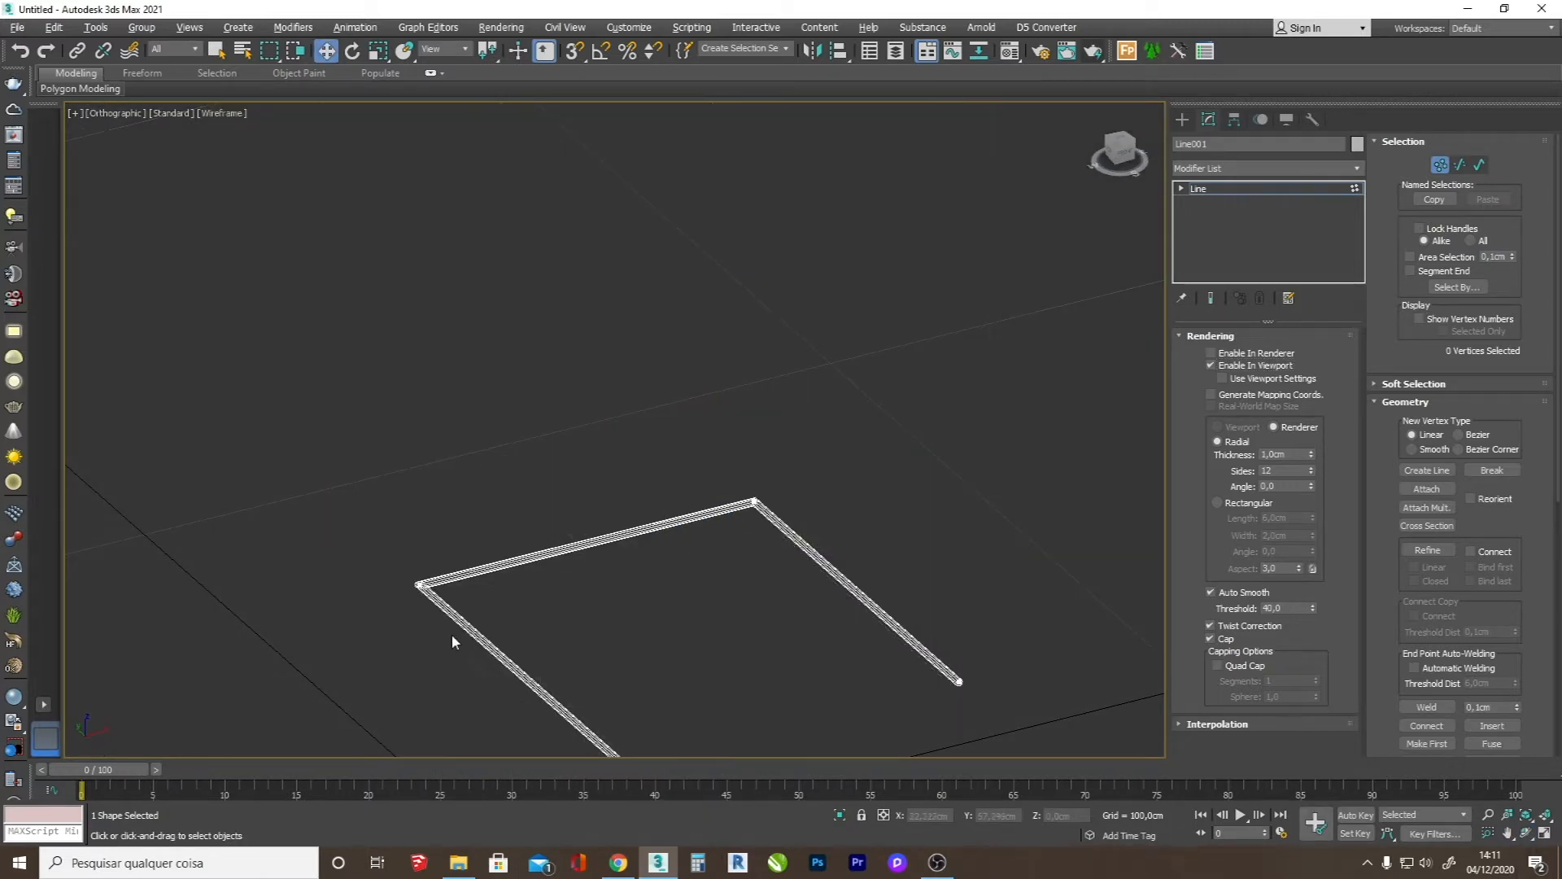
{"action": "scroll", "coordinate": [453, 638], "scroll_direction": "up", "scroll_amount": 4}
{"action": "scroll", "coordinate": [460, 541], "scroll_direction": "down", "scroll_amount": 5}
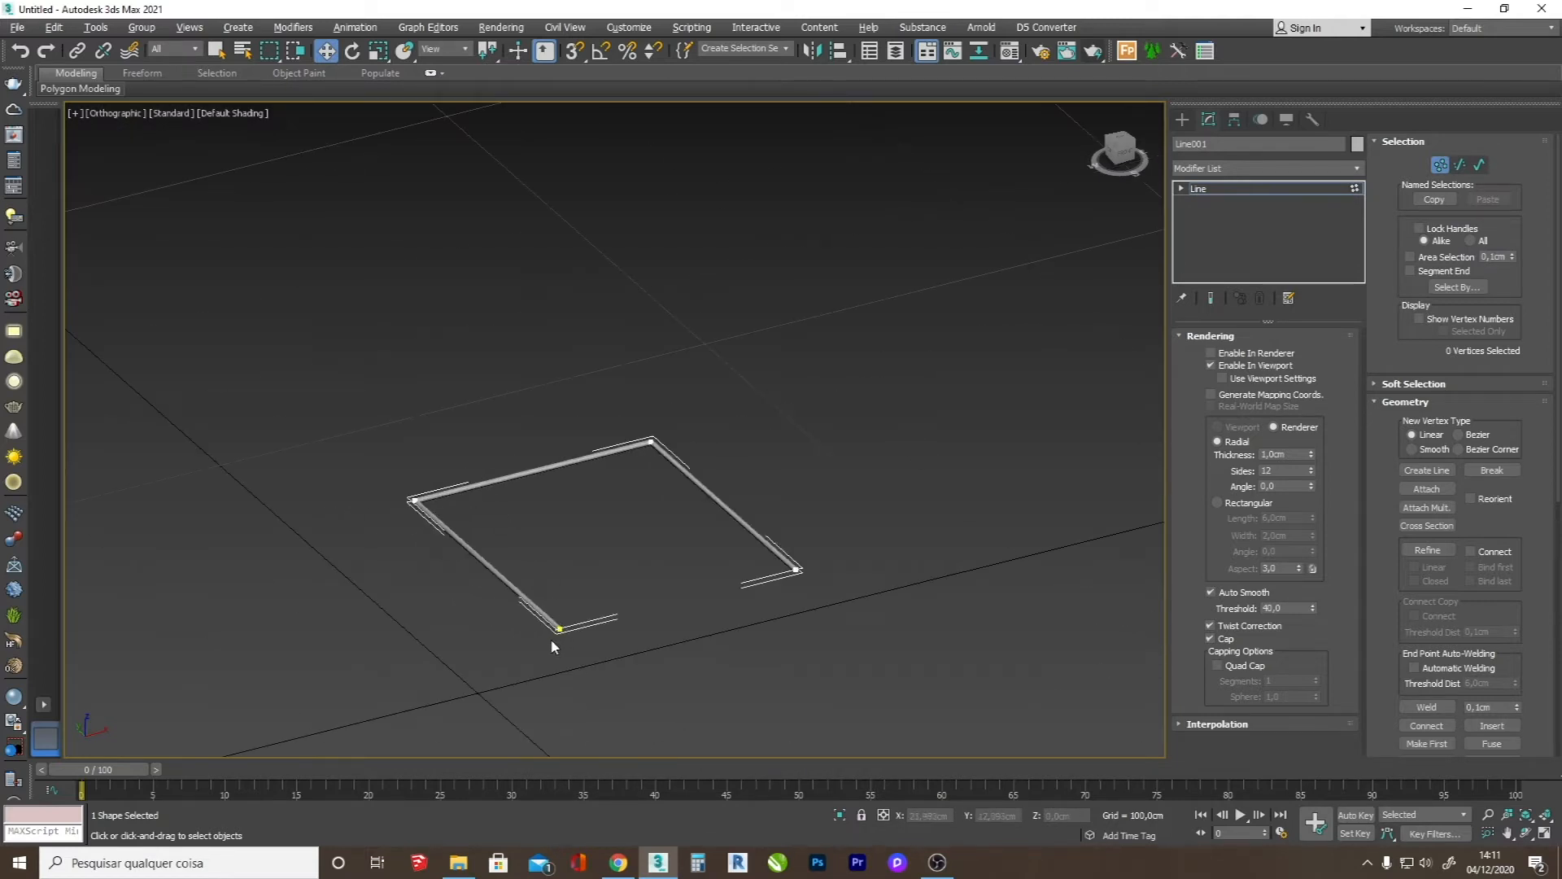
{"action": "scroll", "coordinate": [558, 639], "scroll_direction": "up", "scroll_amount": 7}
{"action": "scroll", "coordinate": [594, 603], "scroll_direction": "up", "scroll_amount": 3}
{"action": "key", "text": "F4"}
{"action": "scroll", "coordinate": [579, 609], "scroll_direction": "up", "scroll_amount": 4}
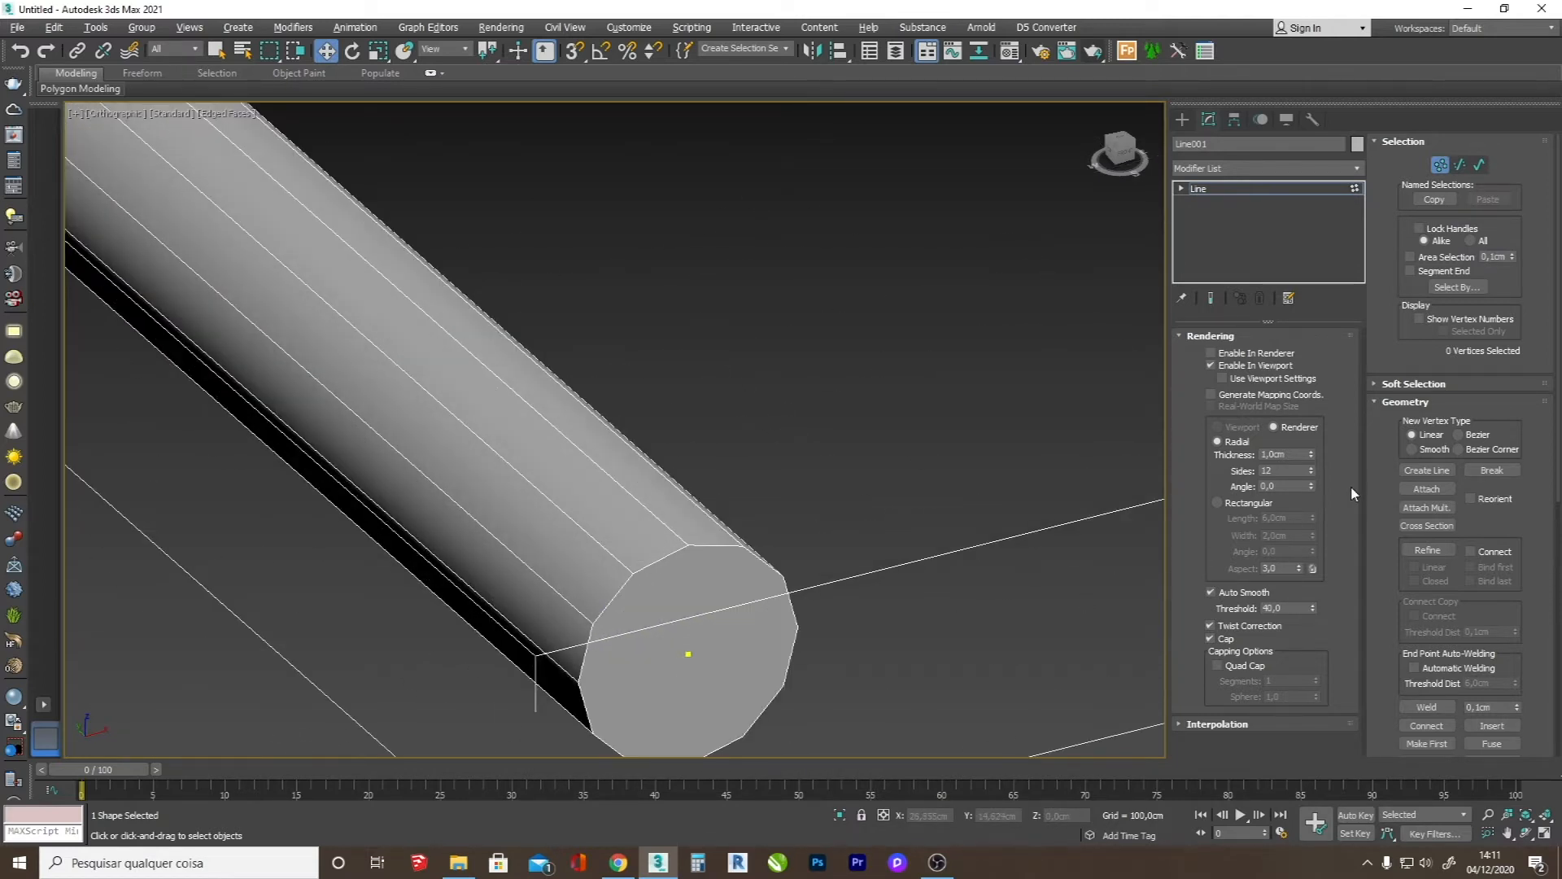
- Raise the tube's radial sides to 33 and hide the edged faces
{"action": "left_click_drag", "start_coordinate": [1311, 470], "coordinate": [1313, 477]}
{"action": "scroll", "coordinate": [537, 456], "scroll_direction": "down", "scroll_amount": 10}
{"action": "key", "text": "F4"}
{"action": "scroll", "coordinate": [559, 468], "scroll_direction": "up", "scroll_amount": 8}
{"action": "scroll", "coordinate": [559, 468], "scroll_direction": "down", "scroll_amount": 8}
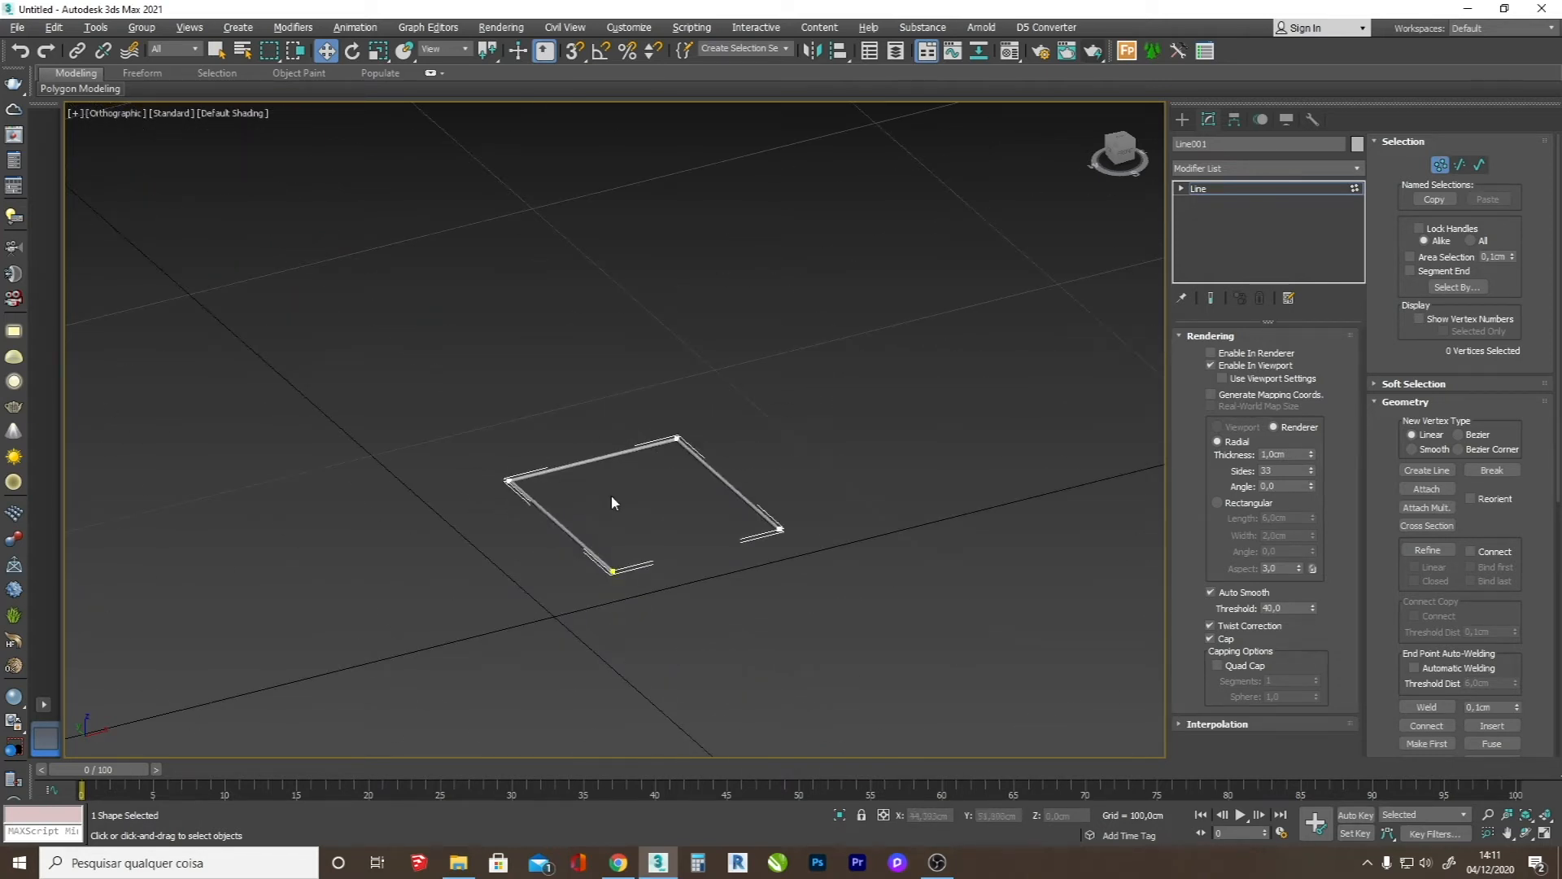
- Compare the tube with the chair's product photo and try radial thicknesses of 2 cm and 1.5 cm
{"action": "key", "text": "alt+Tab"}
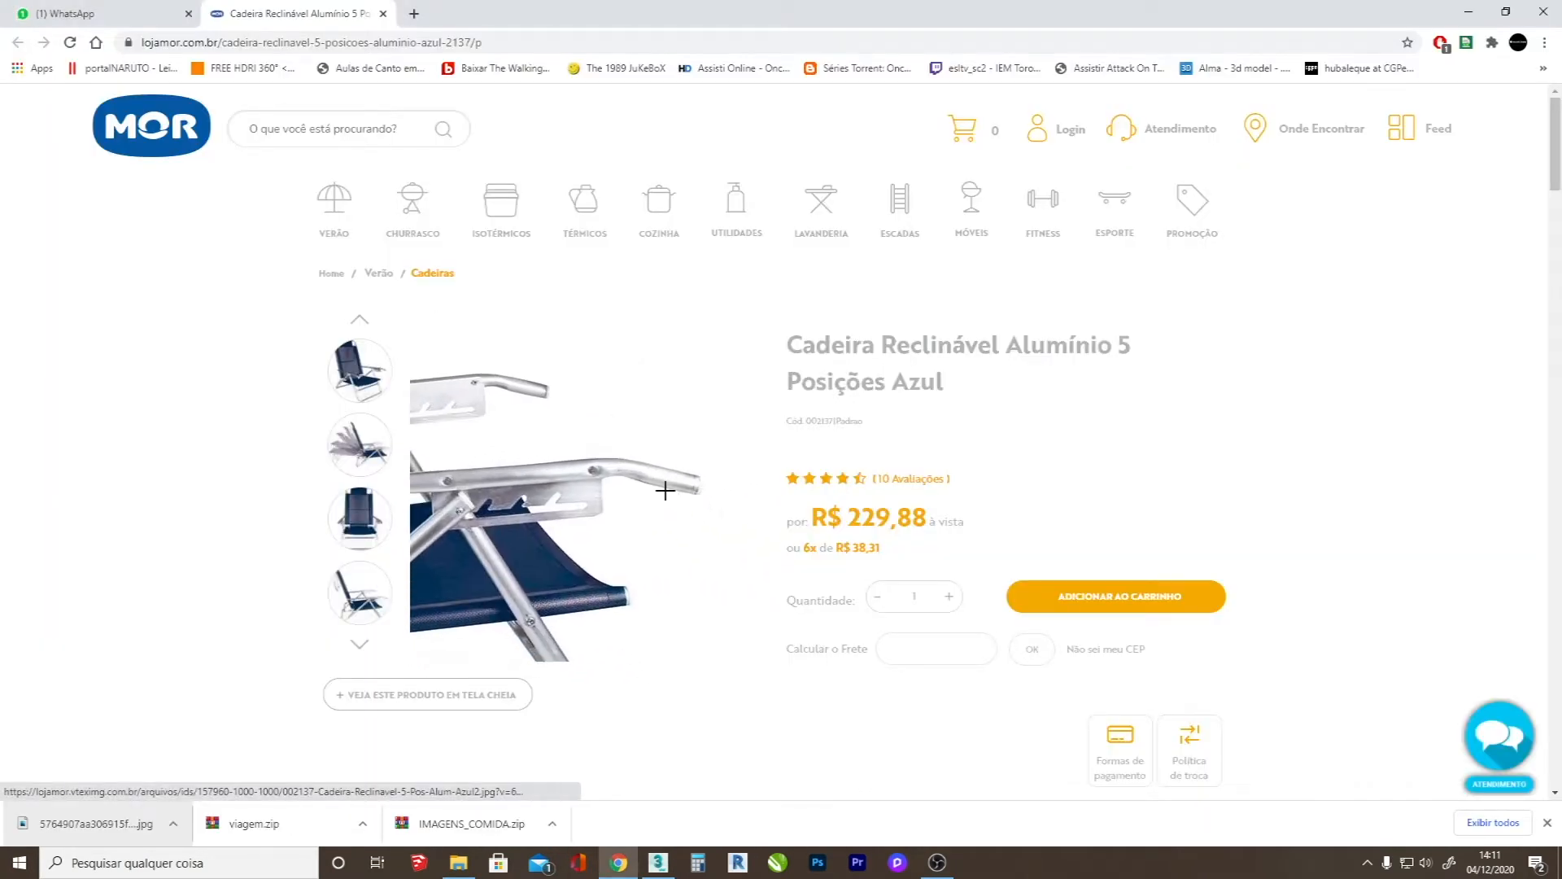
{"action": "key", "text": "alt+Tab"}
{"action": "double_click", "coordinate": [1282, 453]}
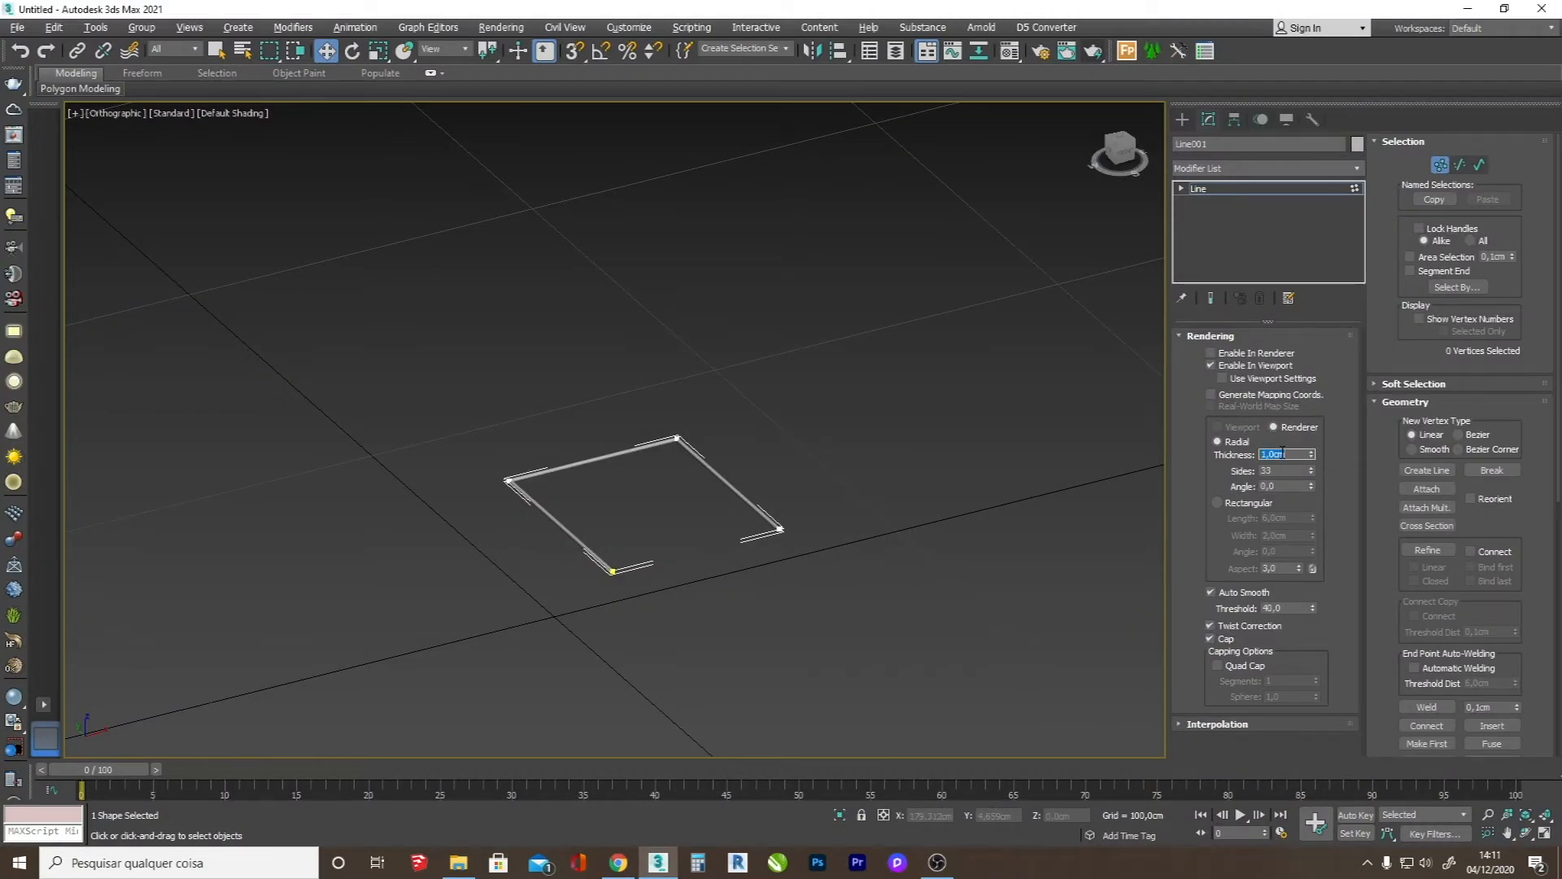
{"action": "type", "text": "2"}
{"action": "key", "text": "Return"}
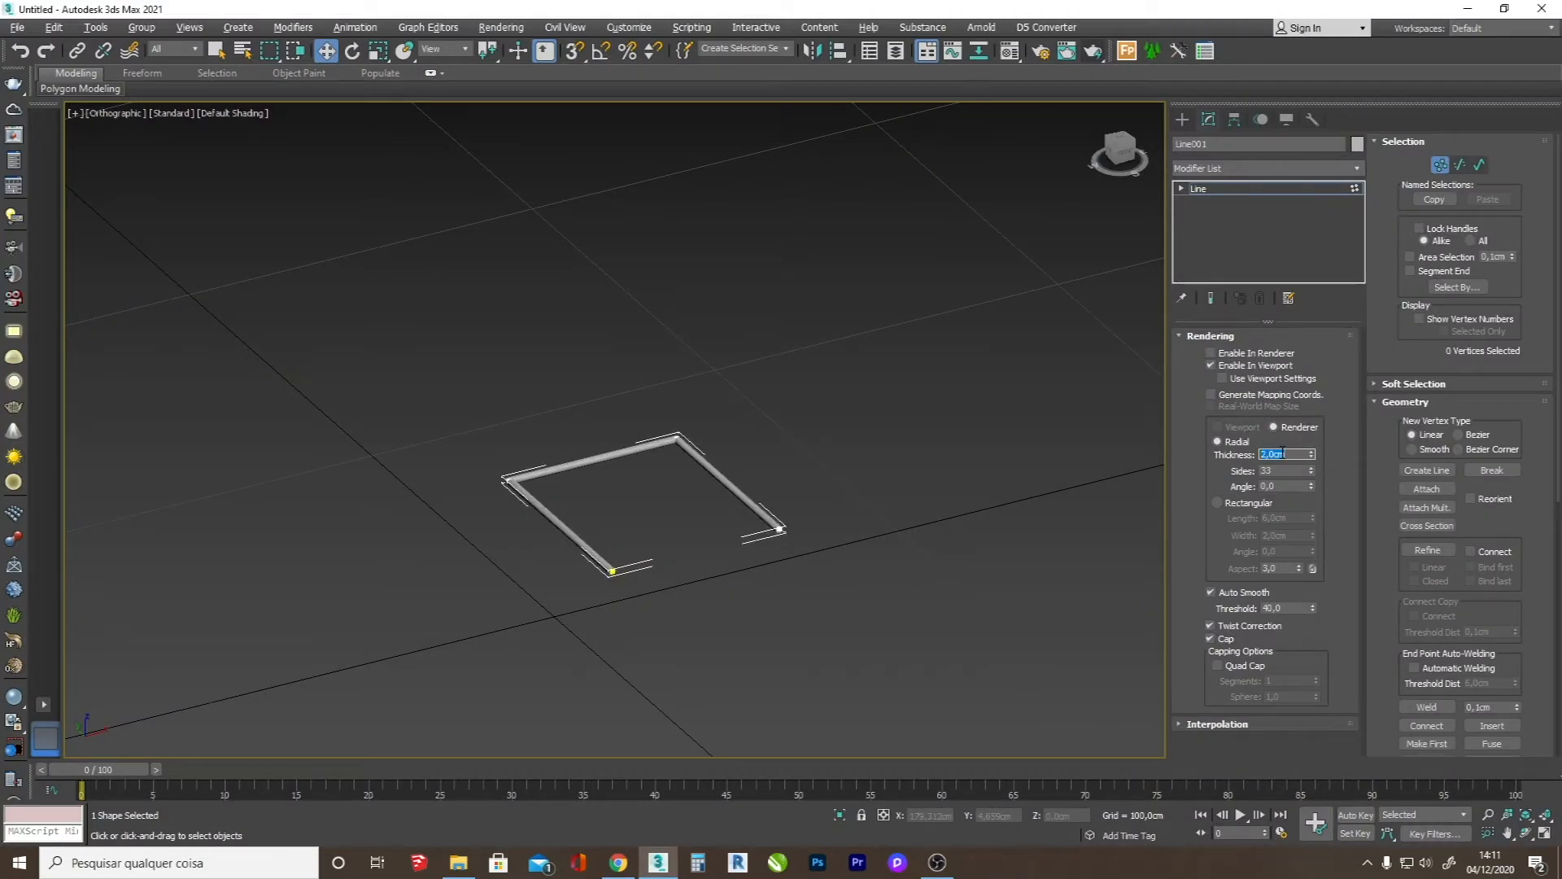
{"action": "type", "text": "1,5"}
{"action": "key", "text": "Return"}
{"action": "scroll", "coordinate": [568, 551], "scroll_direction": "up", "scroll_amount": 5}
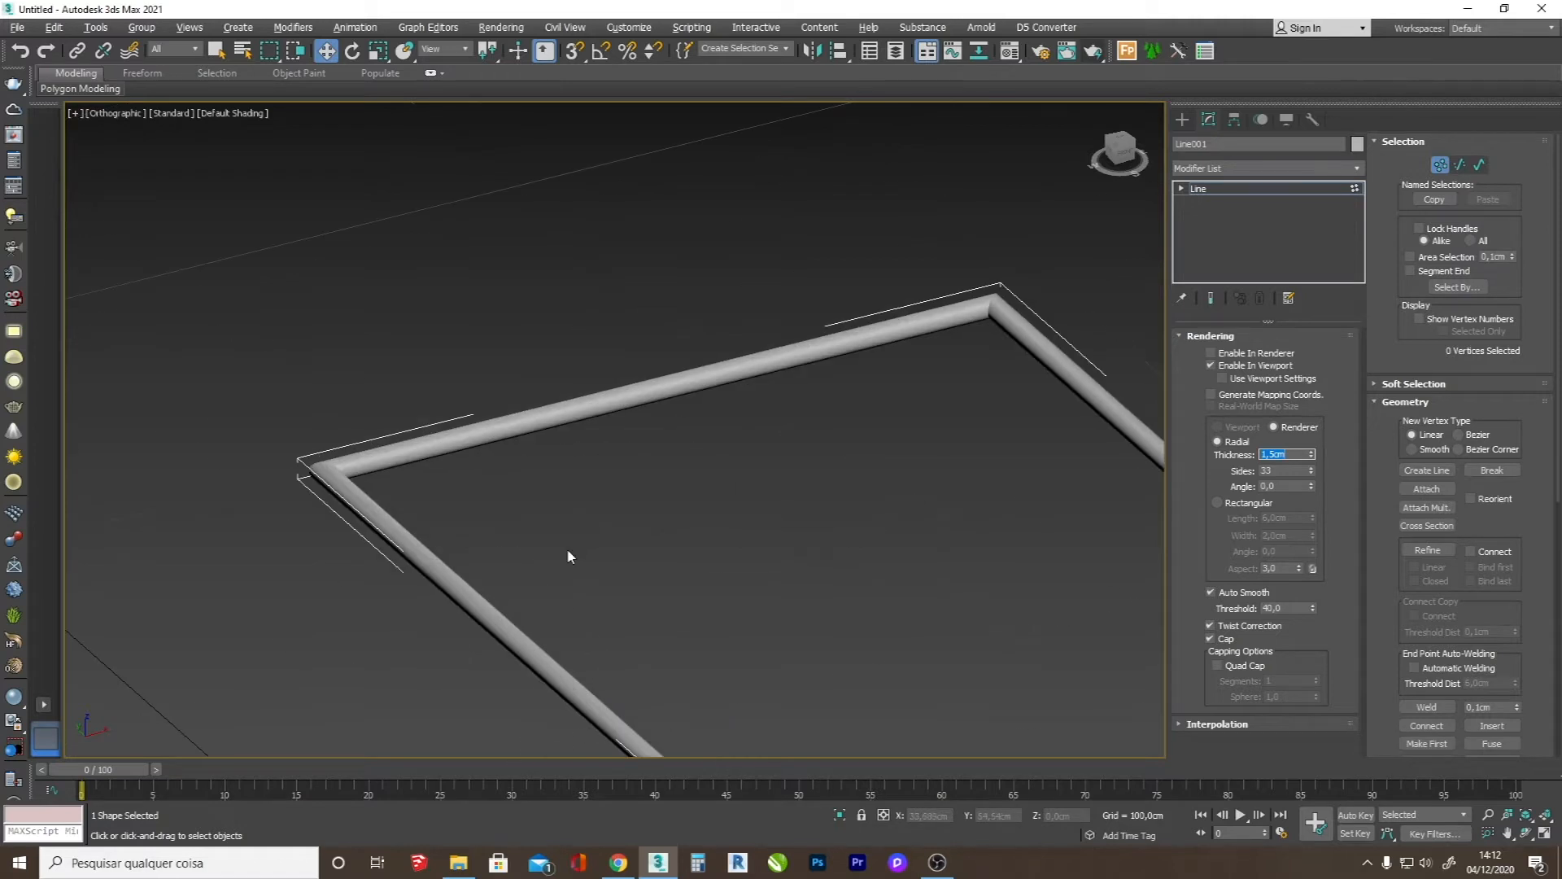
{"action": "scroll", "coordinate": [571, 550], "scroll_direction": "down", "scroll_amount": 4}
- Check the full chair photo on the product page and try a radial thickness of 1.8 cm
{"action": "key", "text": "alt+Tab"}
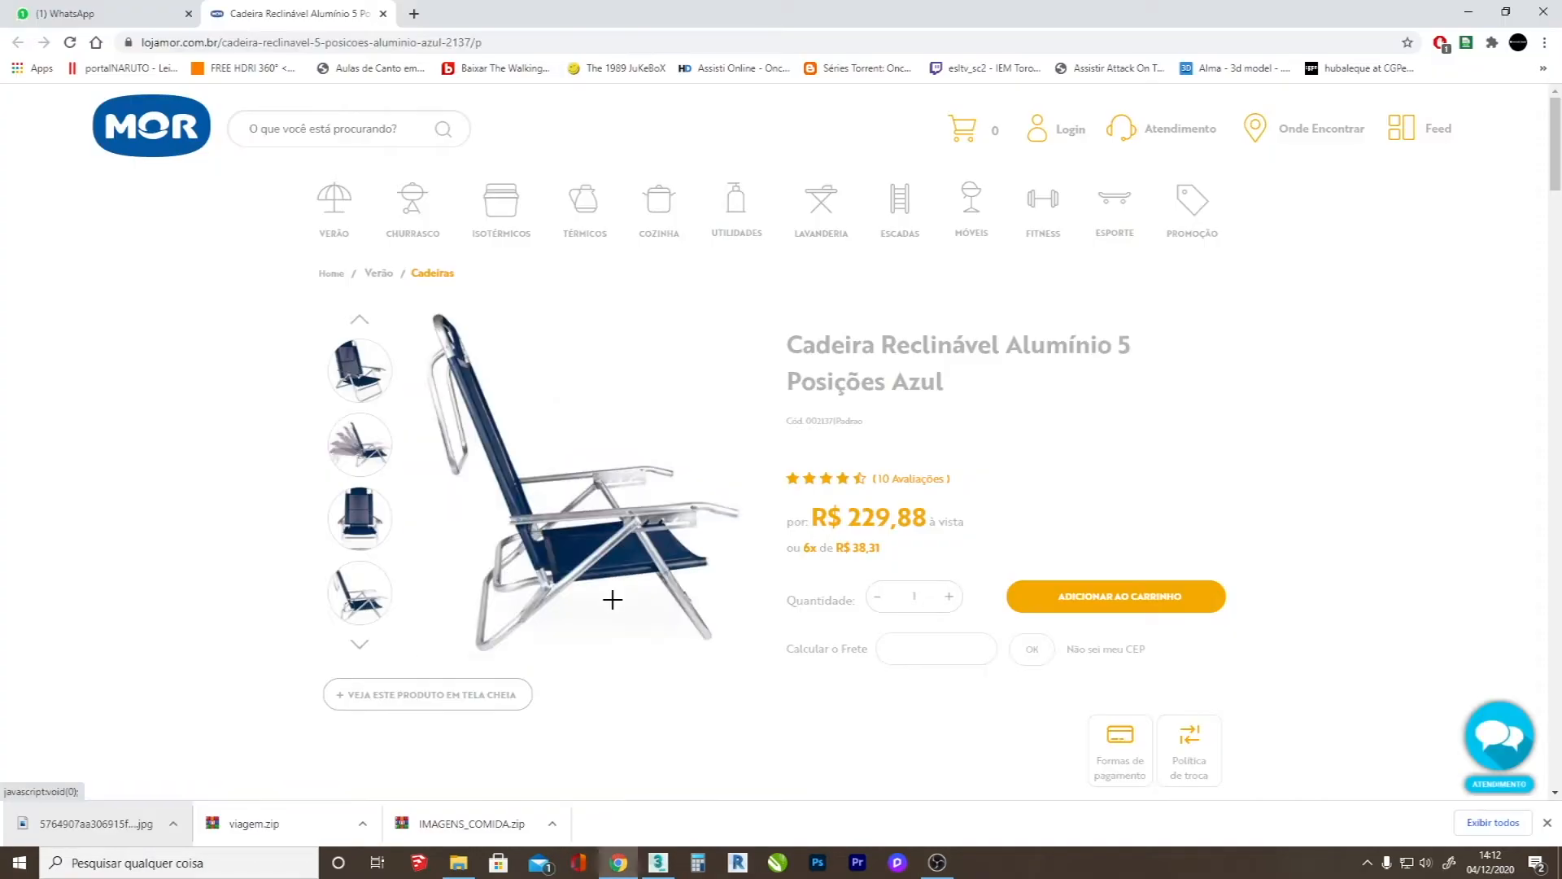
{"action": "key", "text": "alt+Tab"}
{"action": "left_click", "coordinate": [1293, 455]}
{"action": "type", "text": "1,8"}
{"action": "key", "text": "Return"}
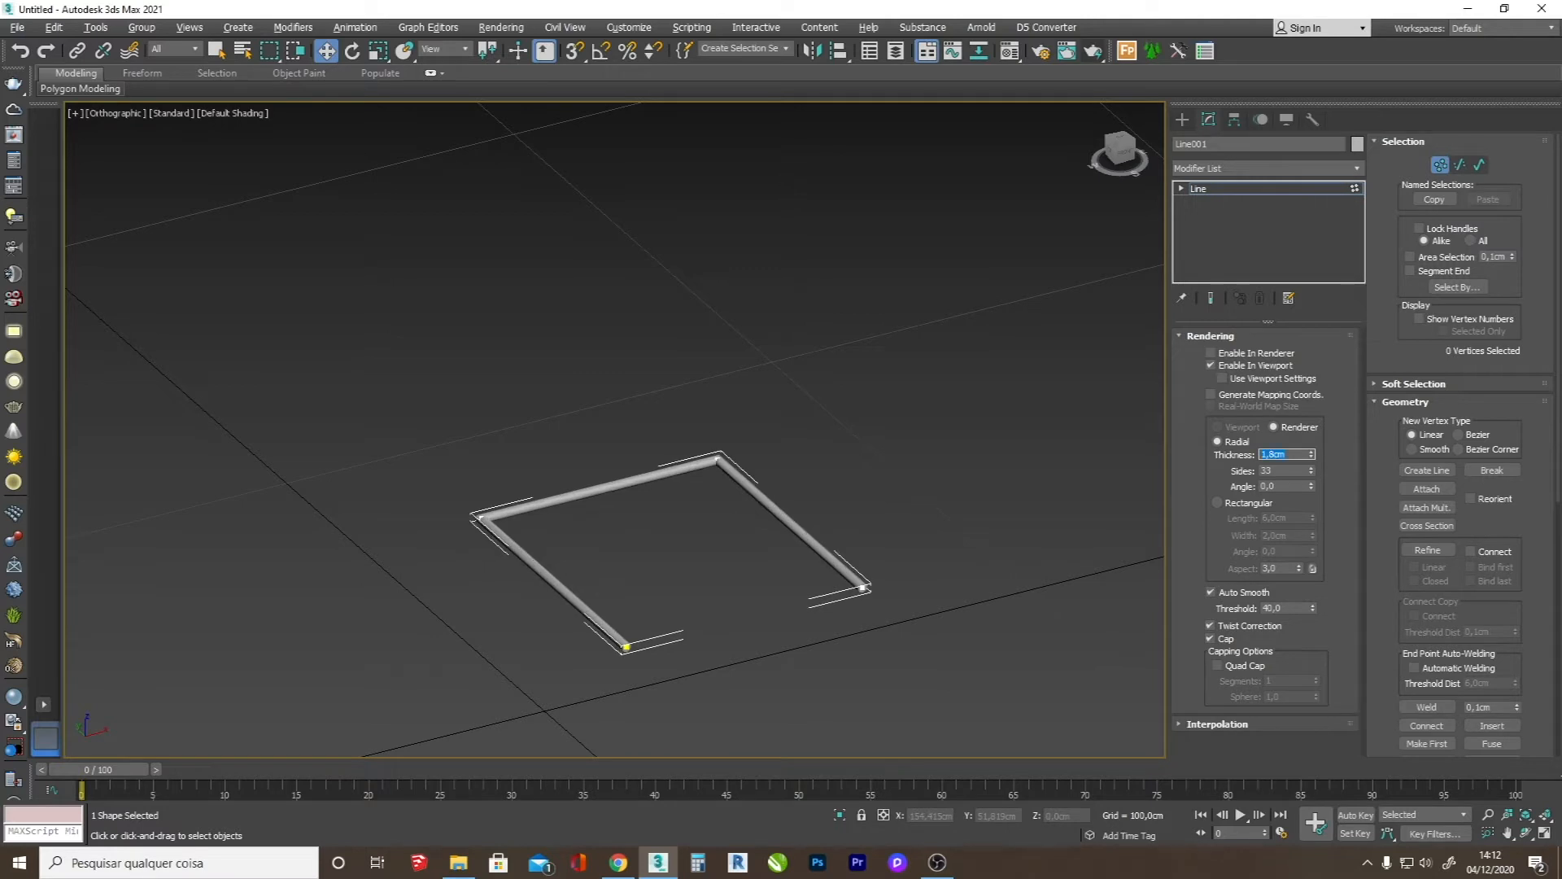
- Set the line's radial thickness to 1.6 cm
{"action": "scroll", "coordinate": [558, 605], "scroll_direction": "up", "scroll_amount": 5}
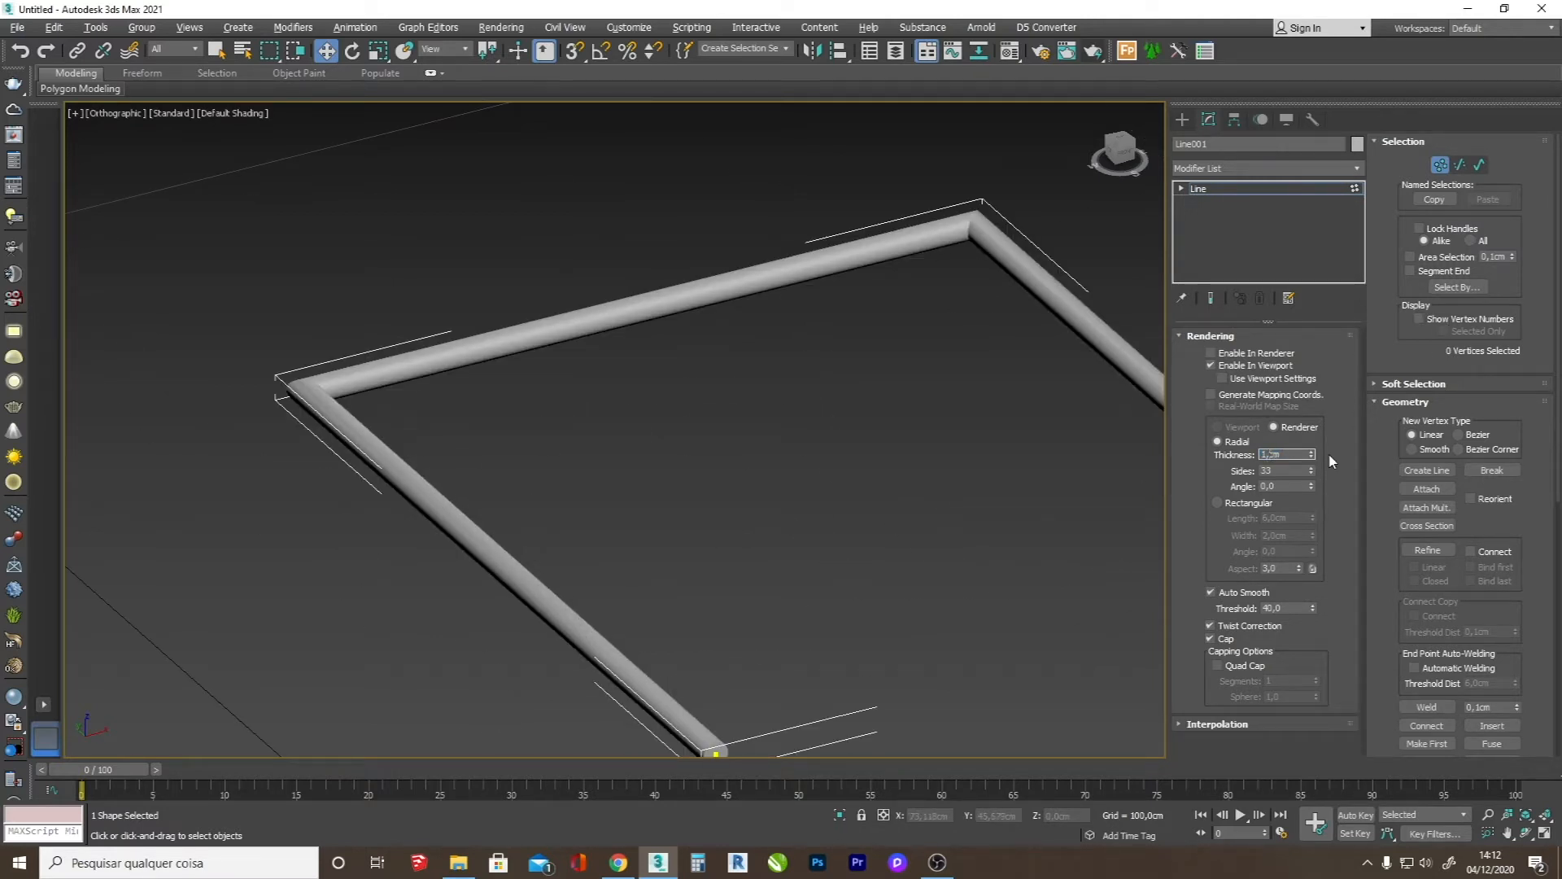
{"action": "key", "text": "Return"}
{"action": "scroll", "coordinate": [545, 397], "scroll_direction": "down", "scroll_amount": 2}
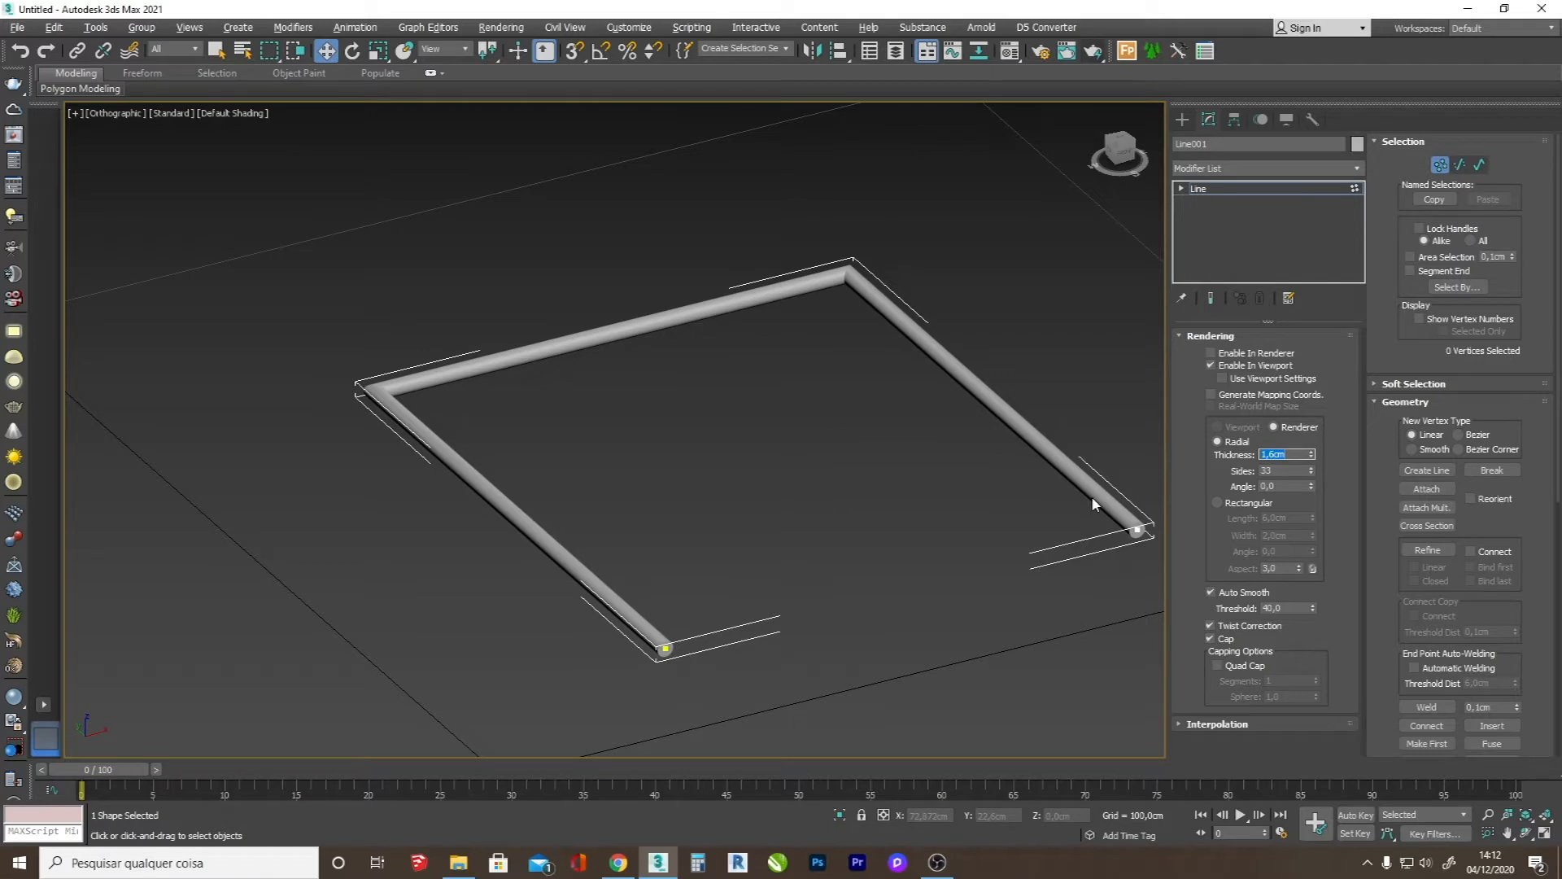
- Select both corner vertices at the closed end of the line in the top wireframe view
{"action": "left_click", "coordinate": [372, 382]}
{"action": "key", "text": "t"}
{"action": "key", "text": "F3"}
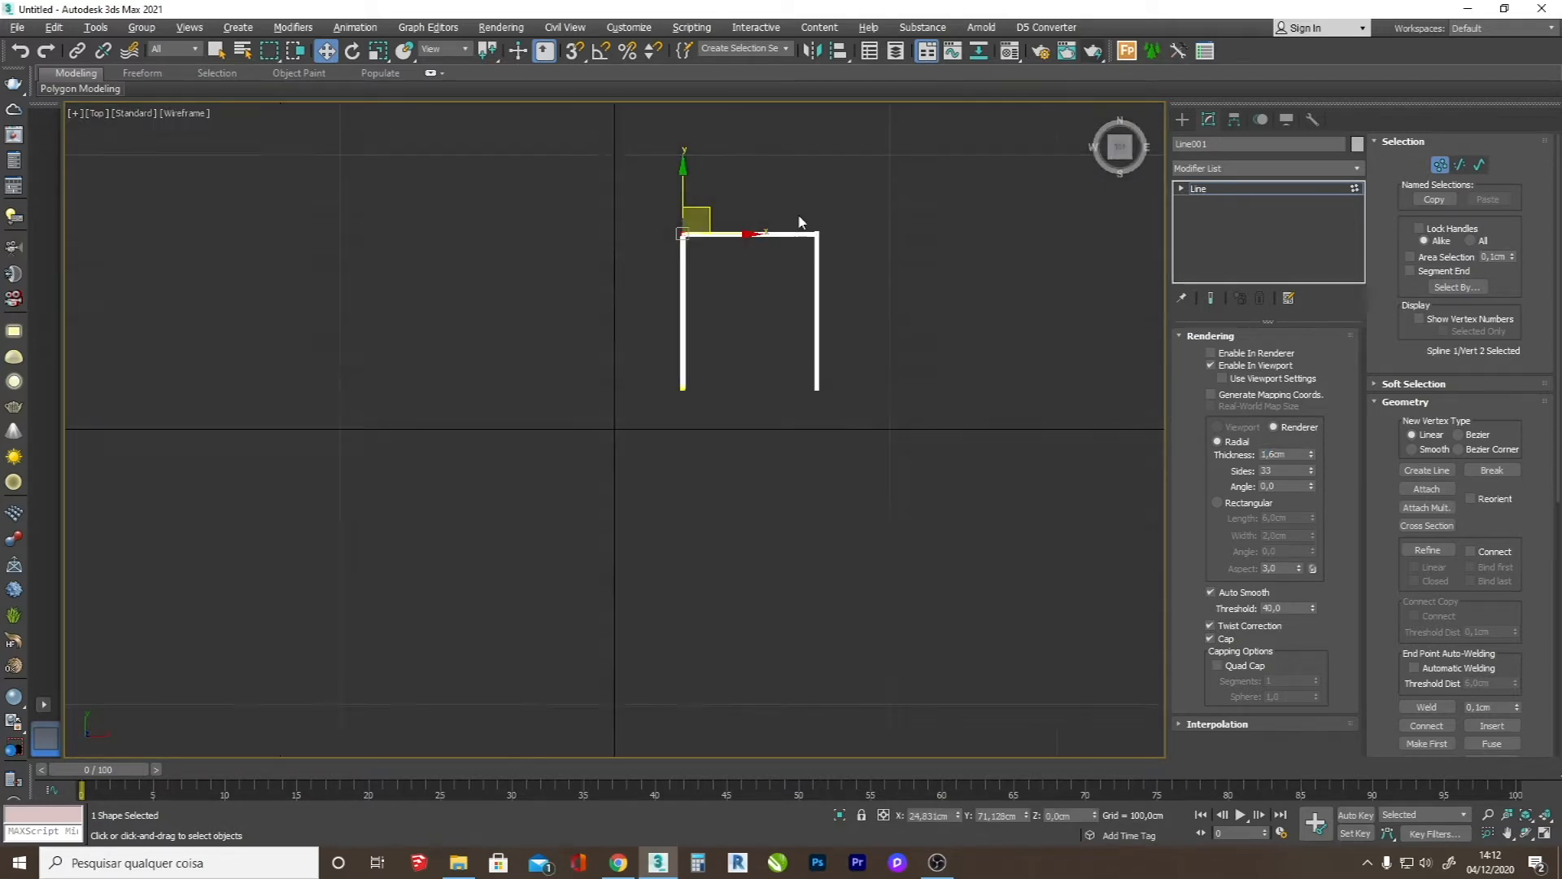
{"action": "scroll", "coordinate": [798, 213], "scroll_direction": "up", "scroll_amount": 5}
{"action": "left_click_drag", "start_coordinate": [863, 256], "coordinate": [843, 257], "text": "ctrl"}
{"action": "scroll", "coordinate": [482, 270], "scroll_direction": "up", "scroll_amount": 5}
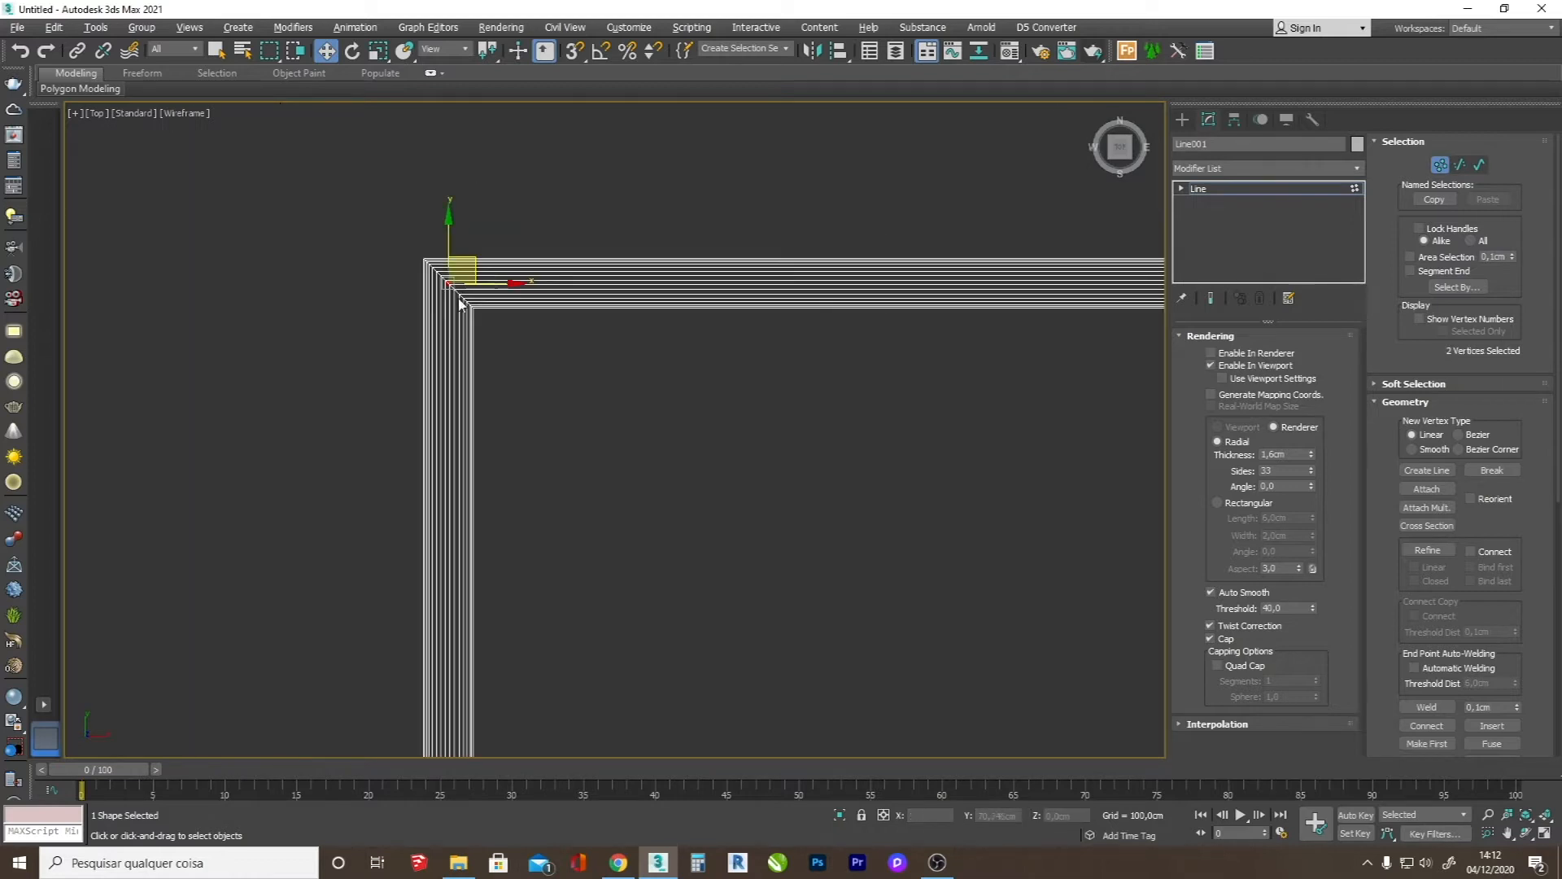
- Examine the bent tube corners in the chair's side photo on the product page and return to 3ds Max
{"action": "key", "text": "alt+Tab"}
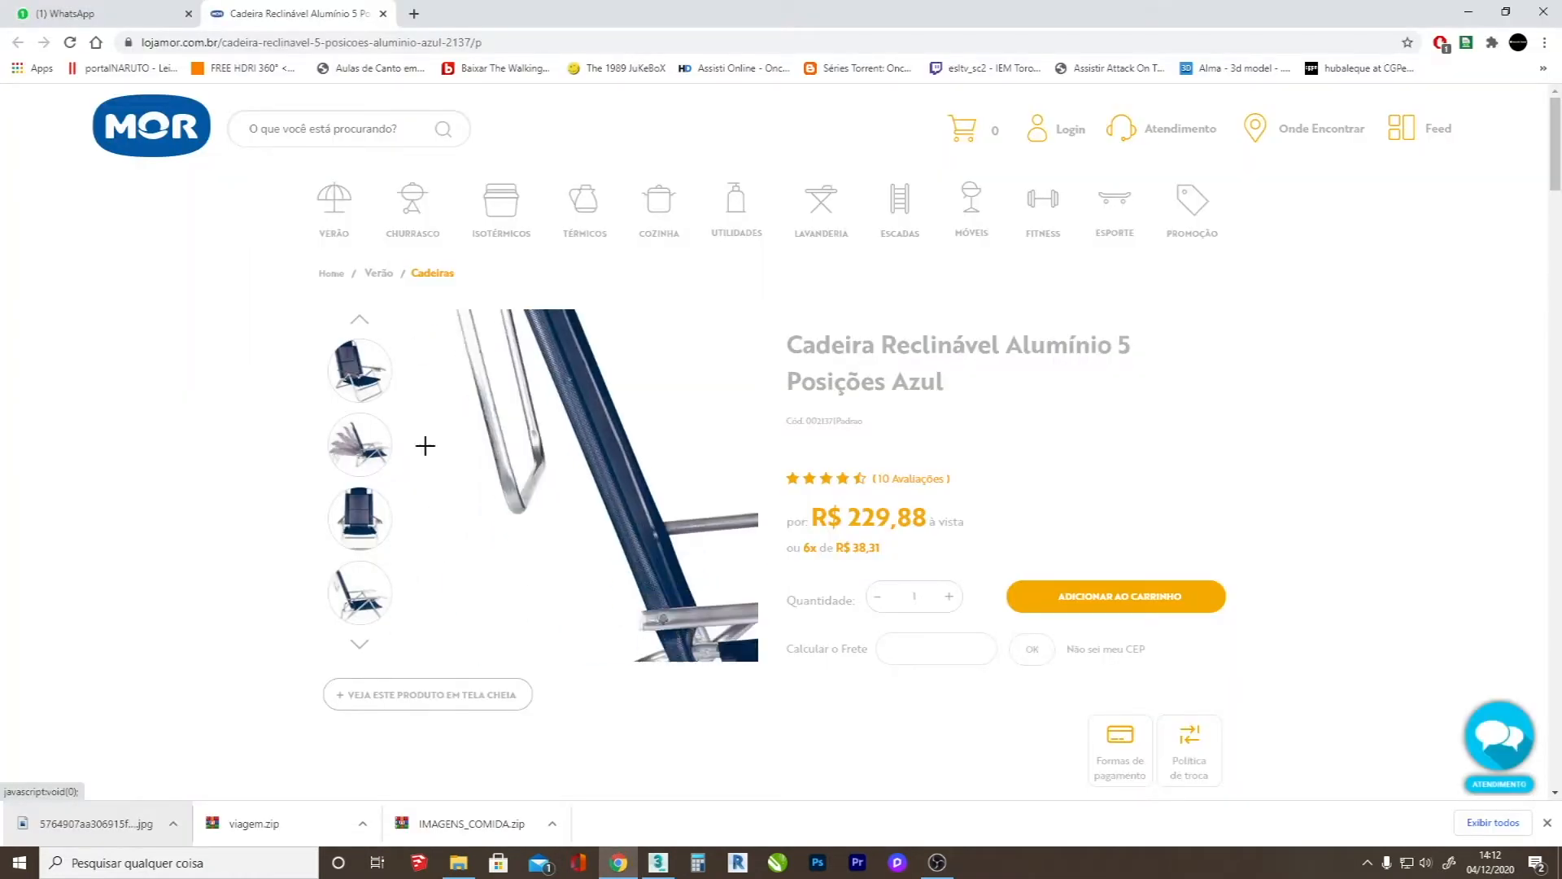
{"action": "left_click", "coordinate": [379, 592]}
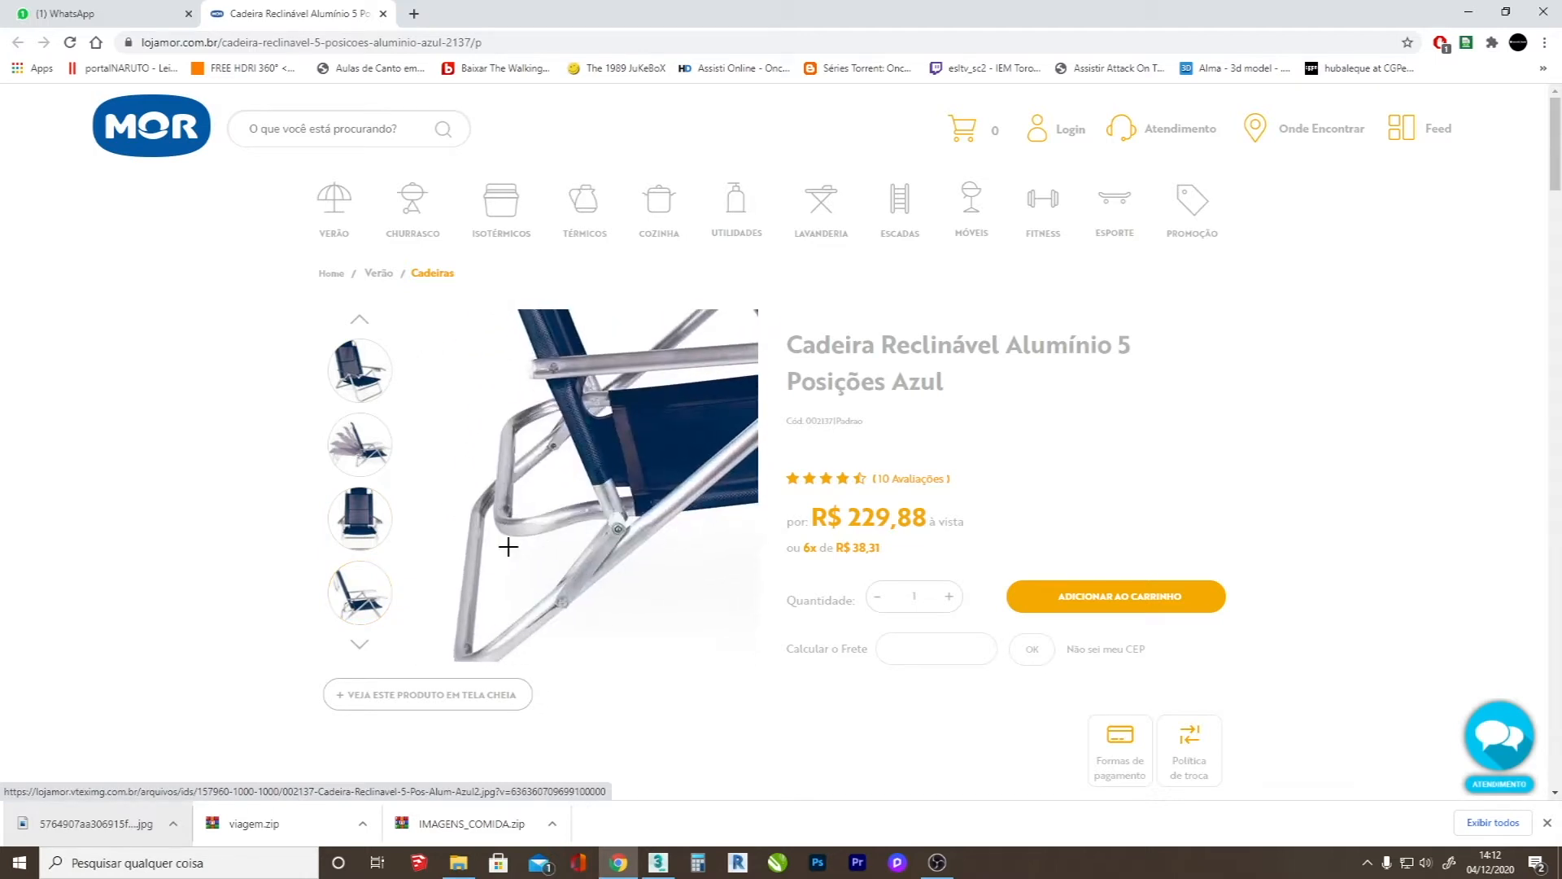
{"action": "key", "text": "alt+Tab"}
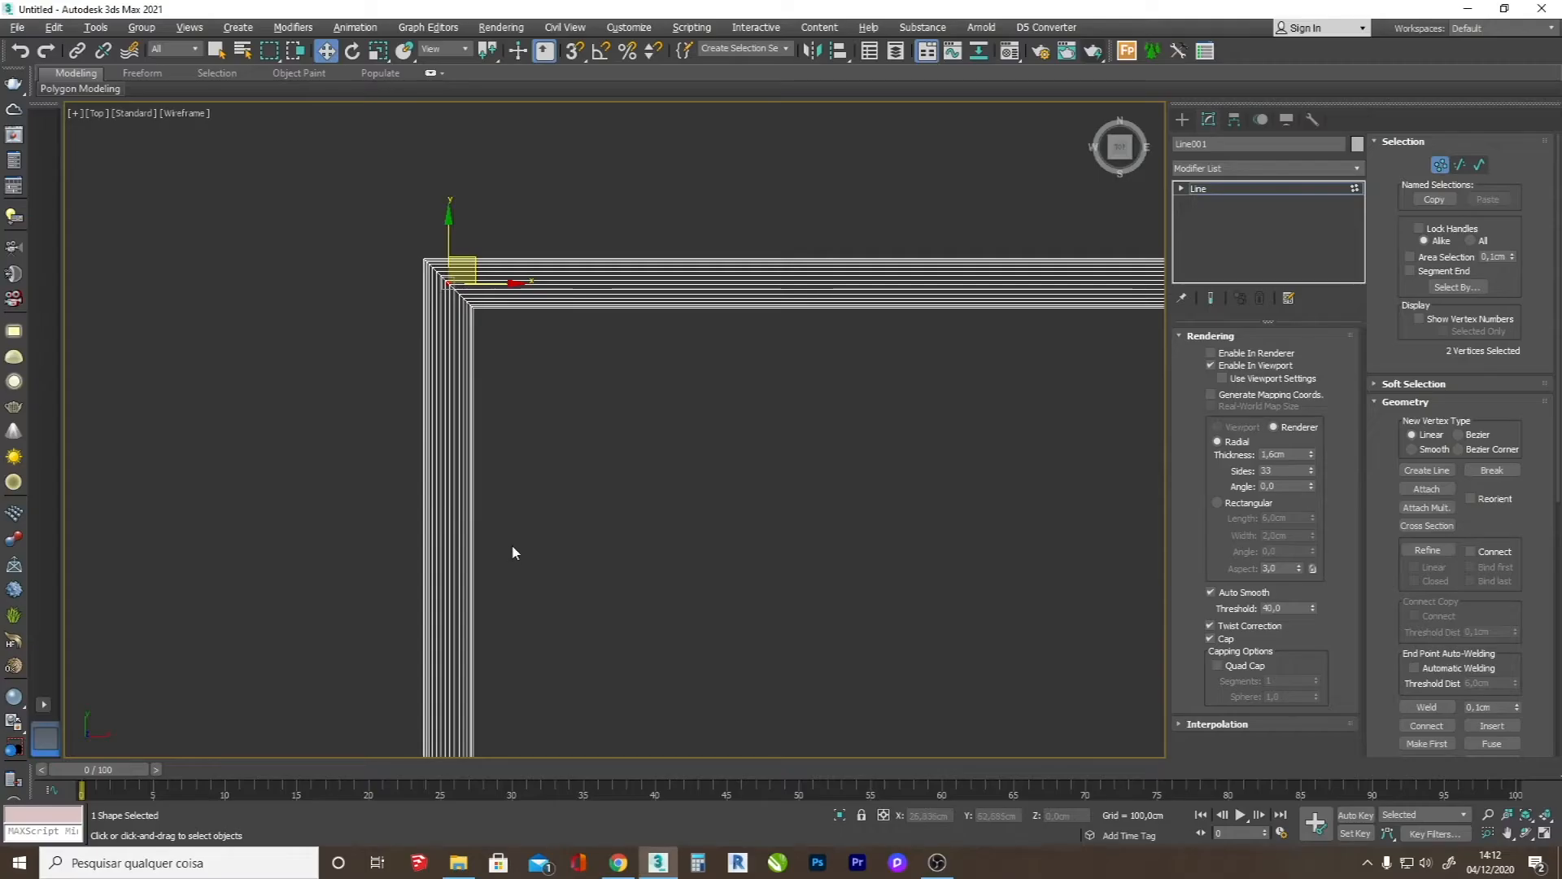
- Fillet both corner vertices at the closed end of the line into wide rounded bends
{"action": "scroll", "coordinate": [1484, 522], "scroll_direction": "down", "scroll_amount": 3}
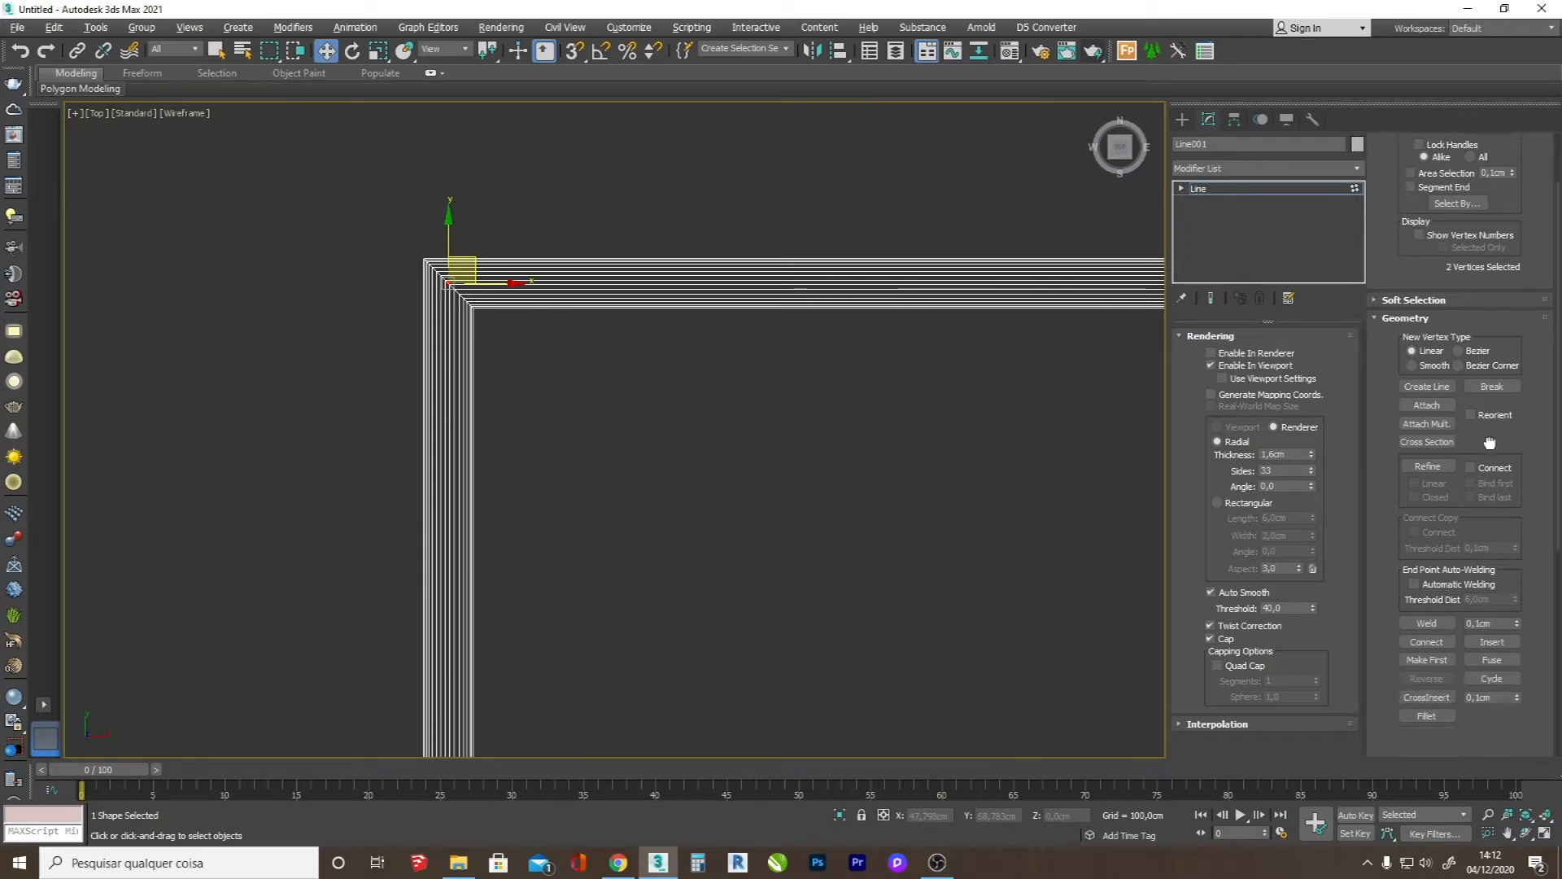
{"action": "scroll", "coordinate": [540, 404], "scroll_direction": "down", "scroll_amount": 5}
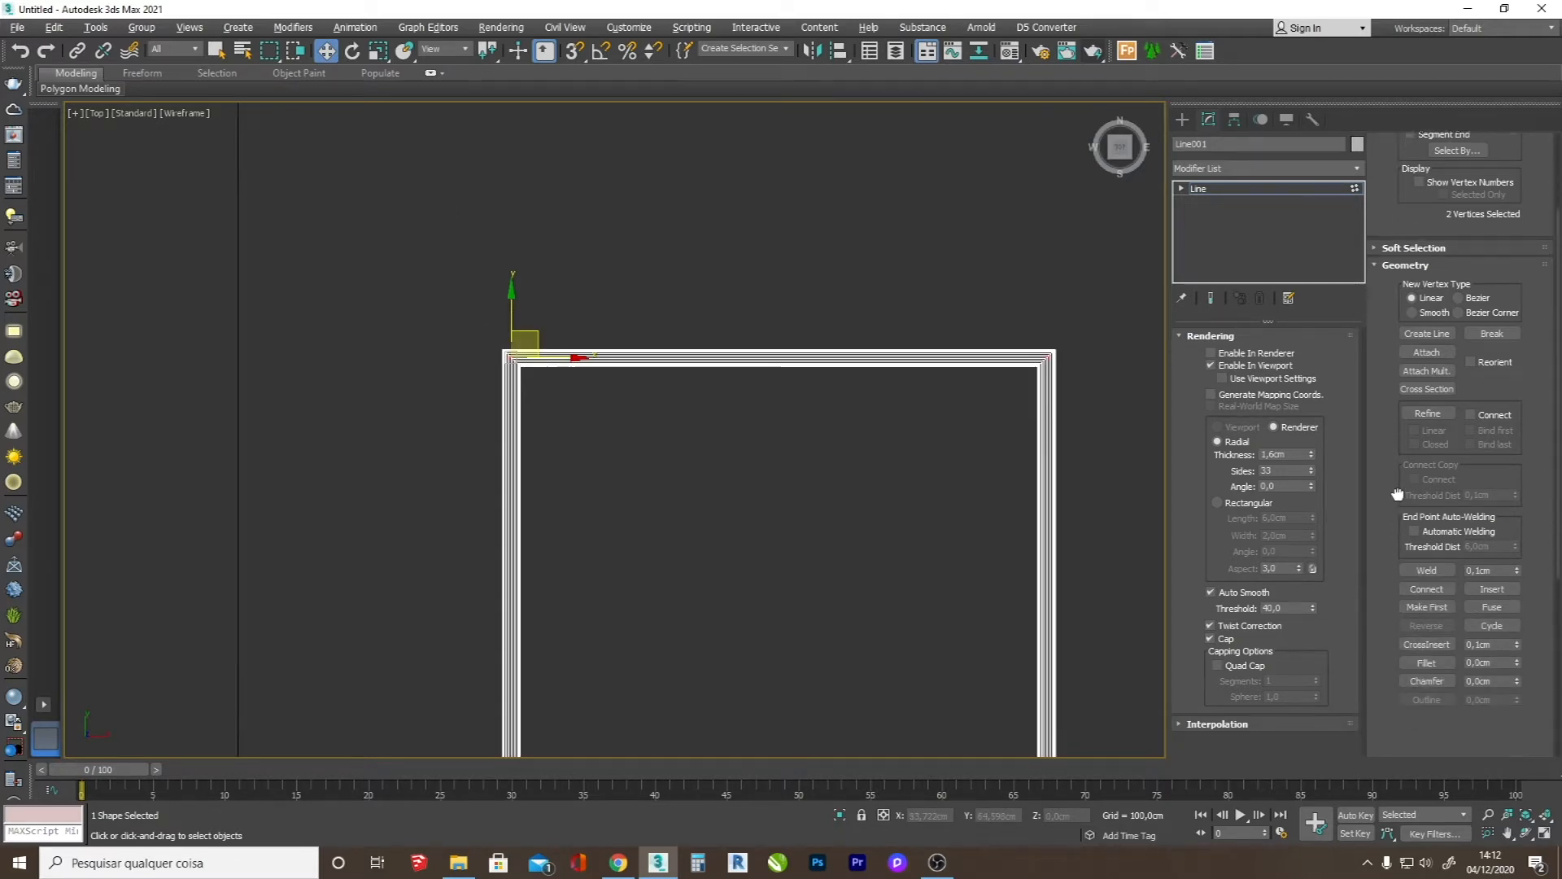
{"action": "scroll", "coordinate": [1406, 553], "scroll_direction": "down", "scroll_amount": 5}
{"action": "left_click", "coordinate": [1427, 561]}
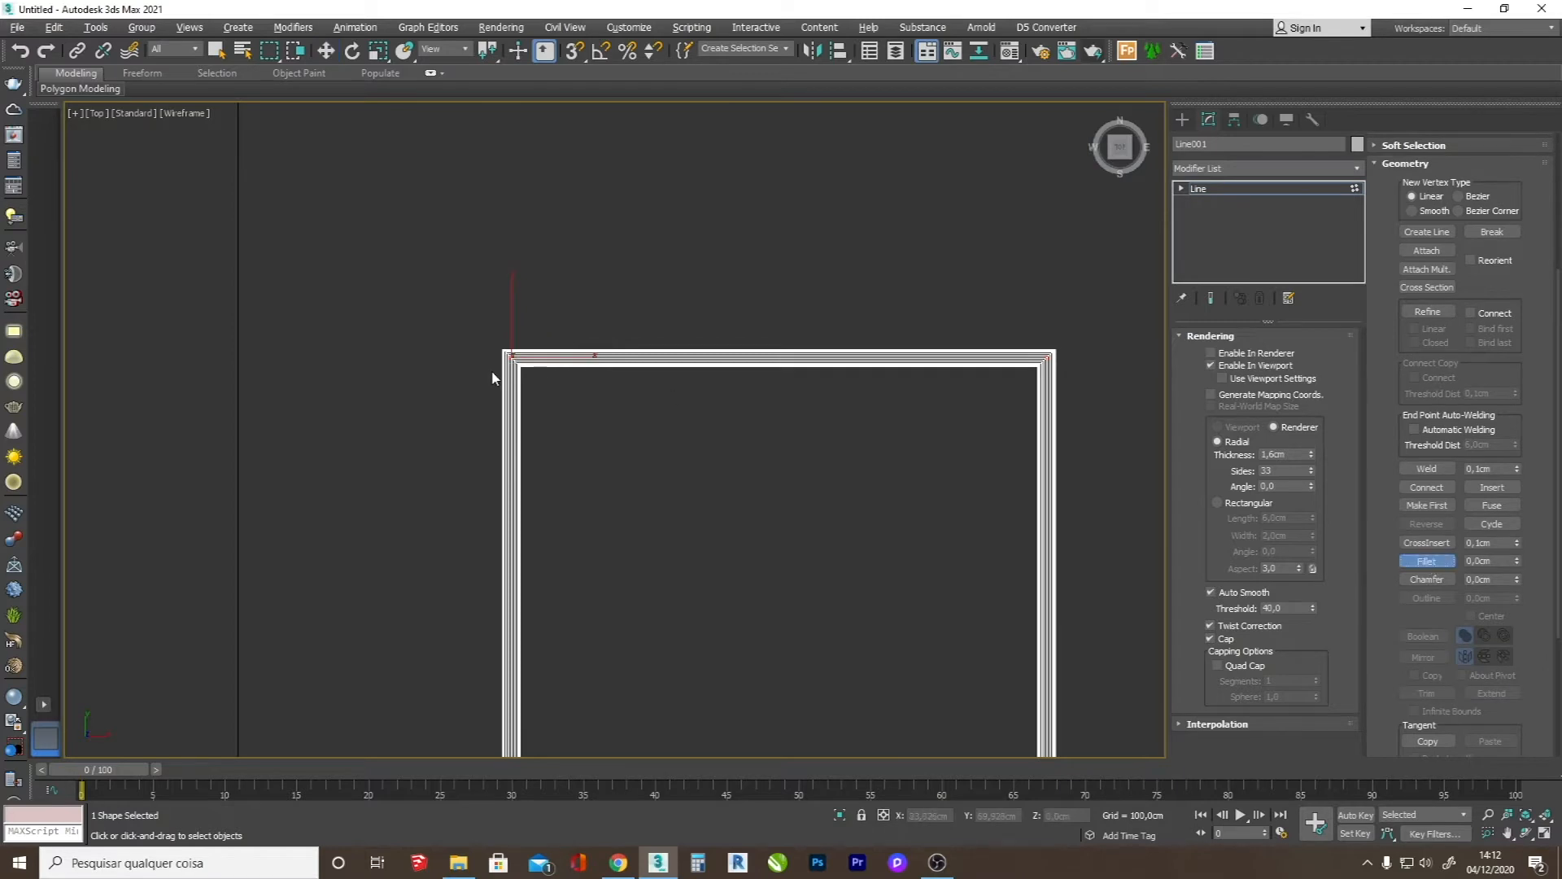
{"action": "left_click_drag", "start_coordinate": [515, 358], "coordinate": [574, 320]}
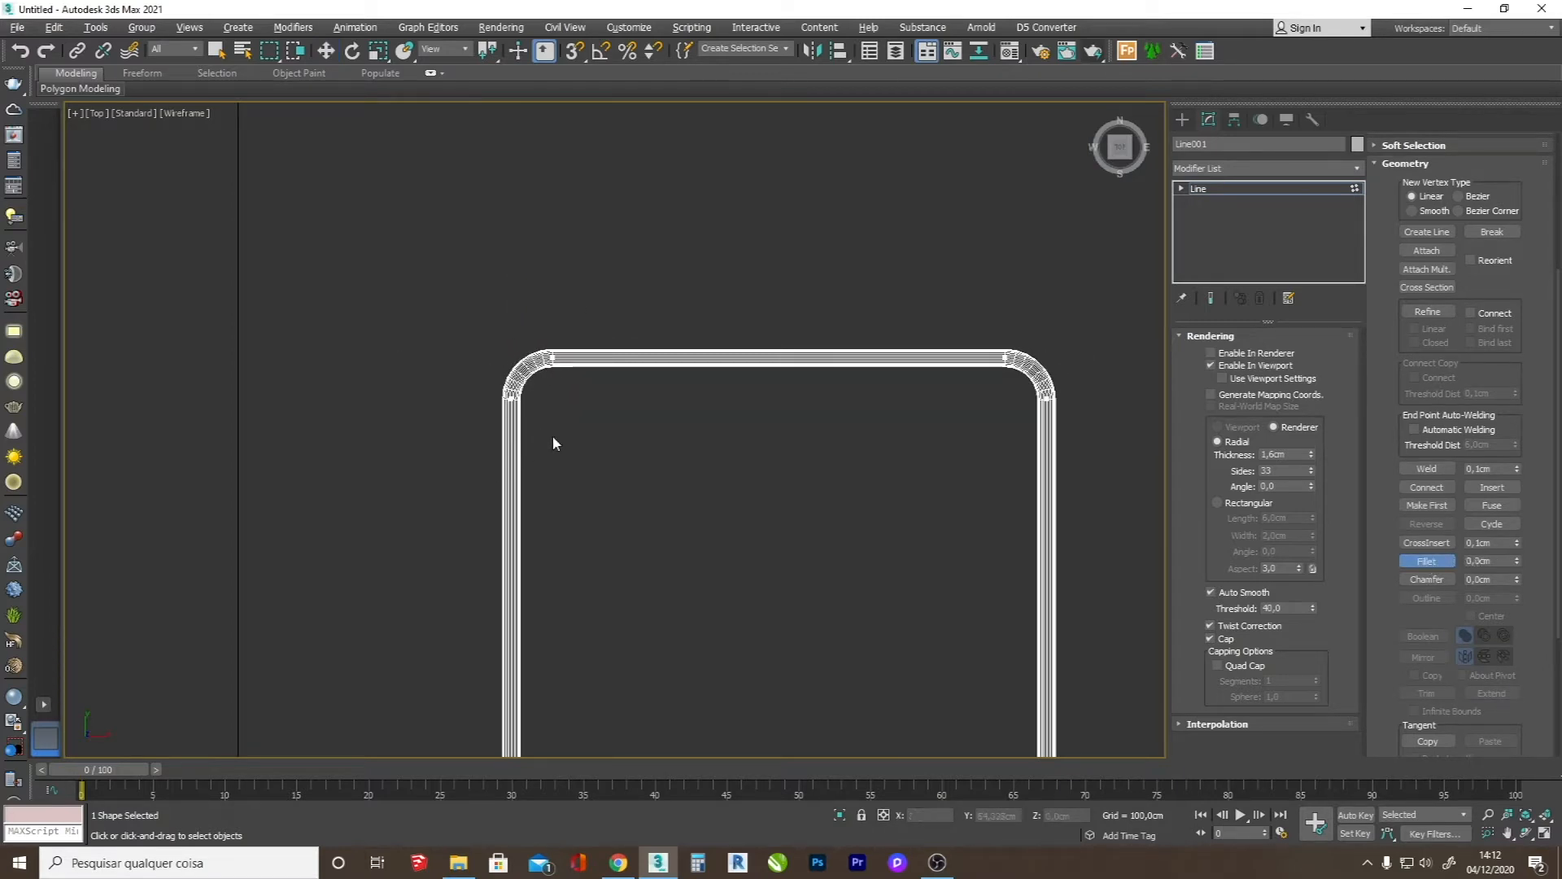
- Check the lower tube bend on the product page, and in 3ds Max refine each side tube with one vertex just past its rounded corner
{"action": "key", "text": "alt+Tab"}
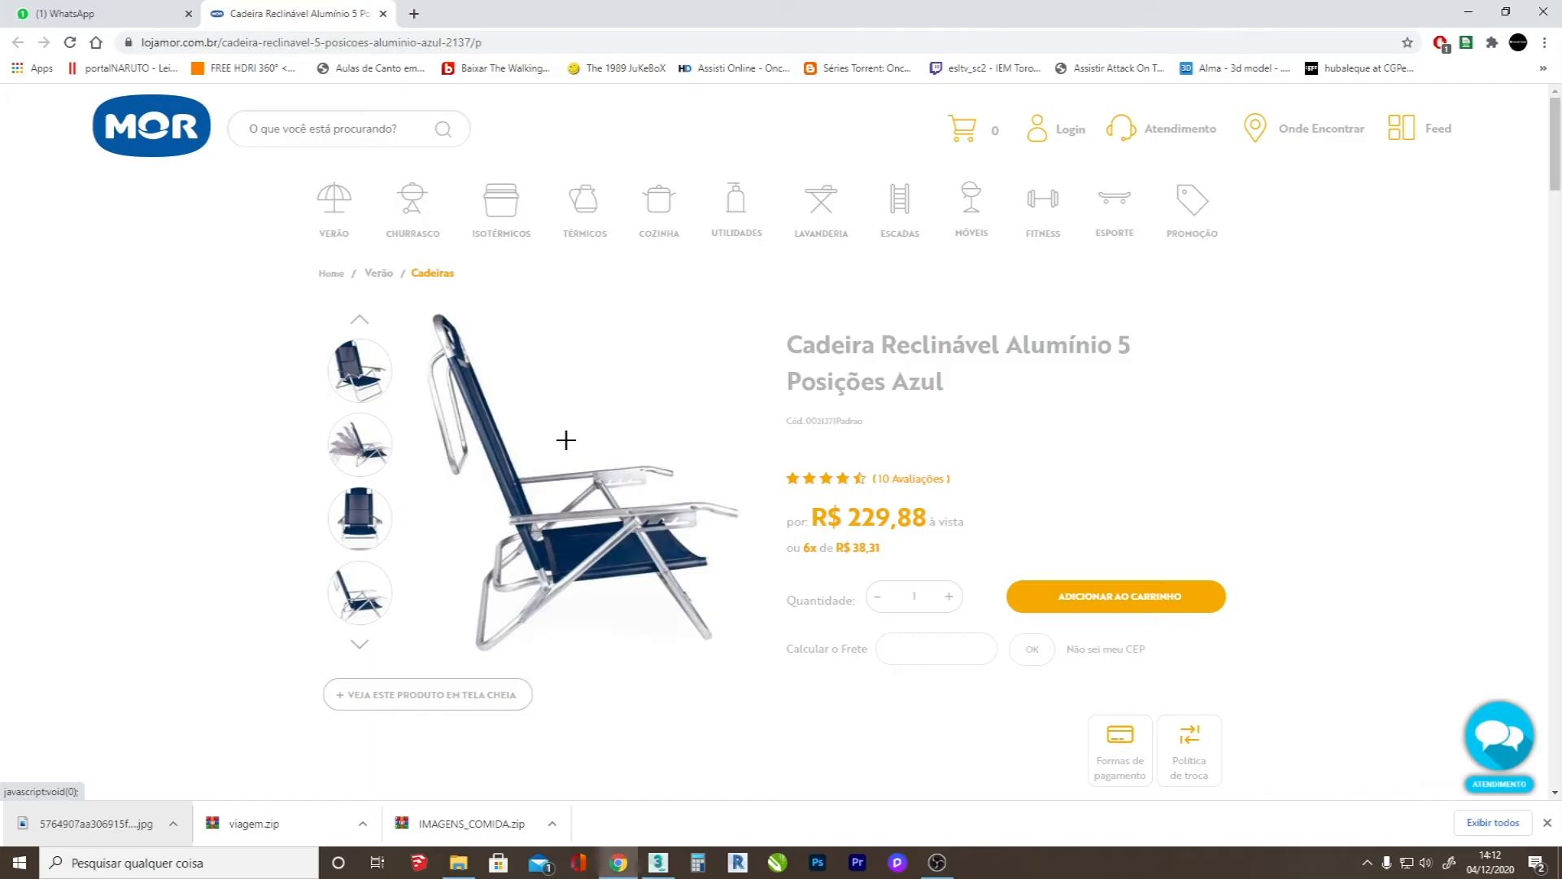
{"action": "mouse_move", "coordinate": [542, 574]}
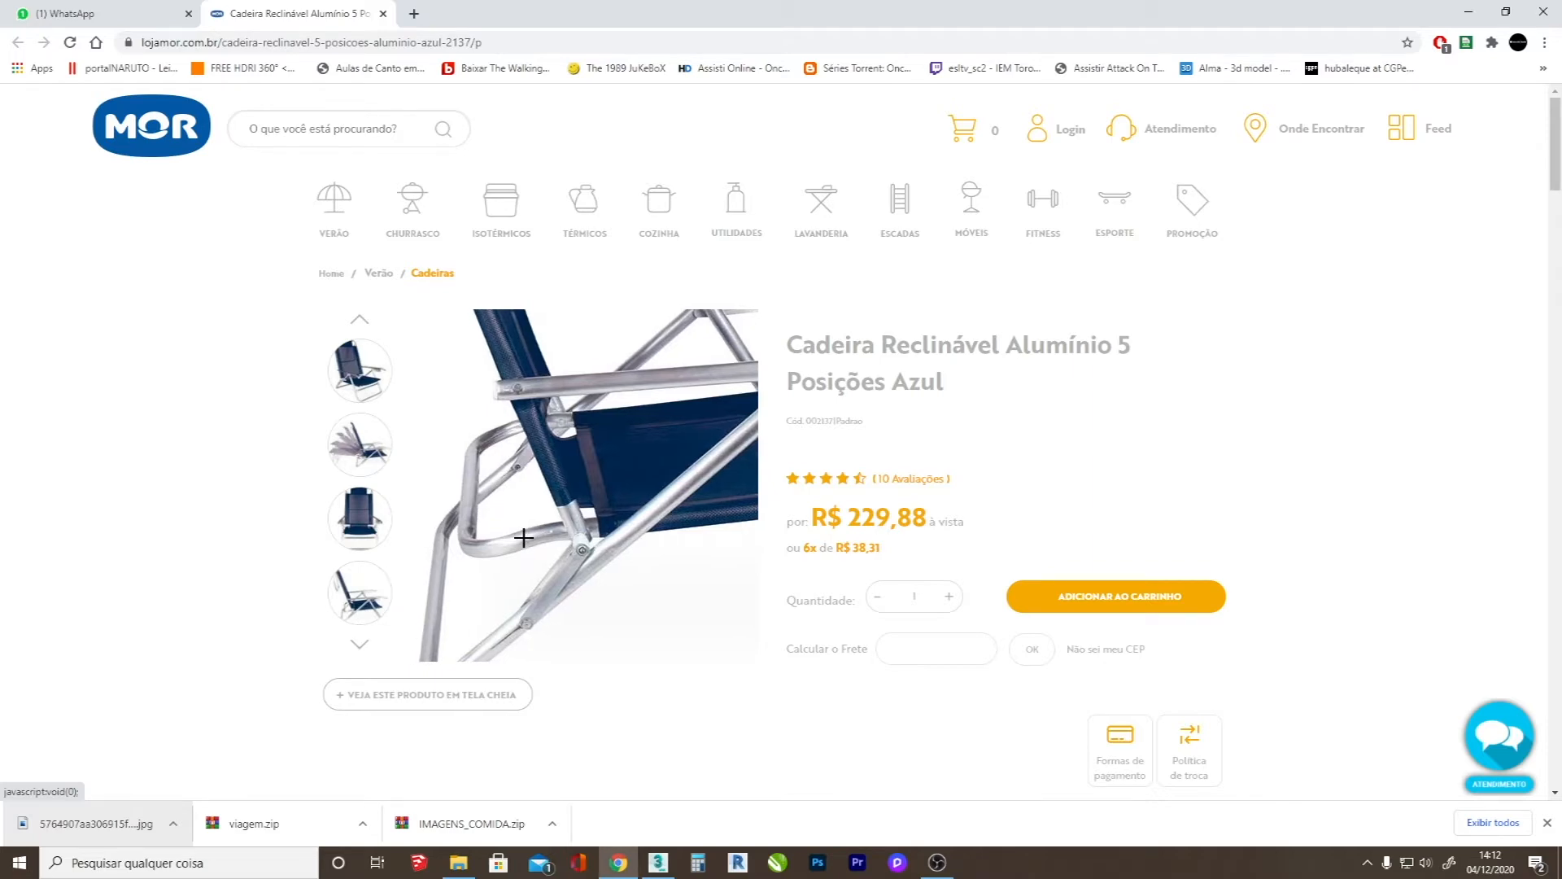
{"action": "key", "text": "alt+Tab"}
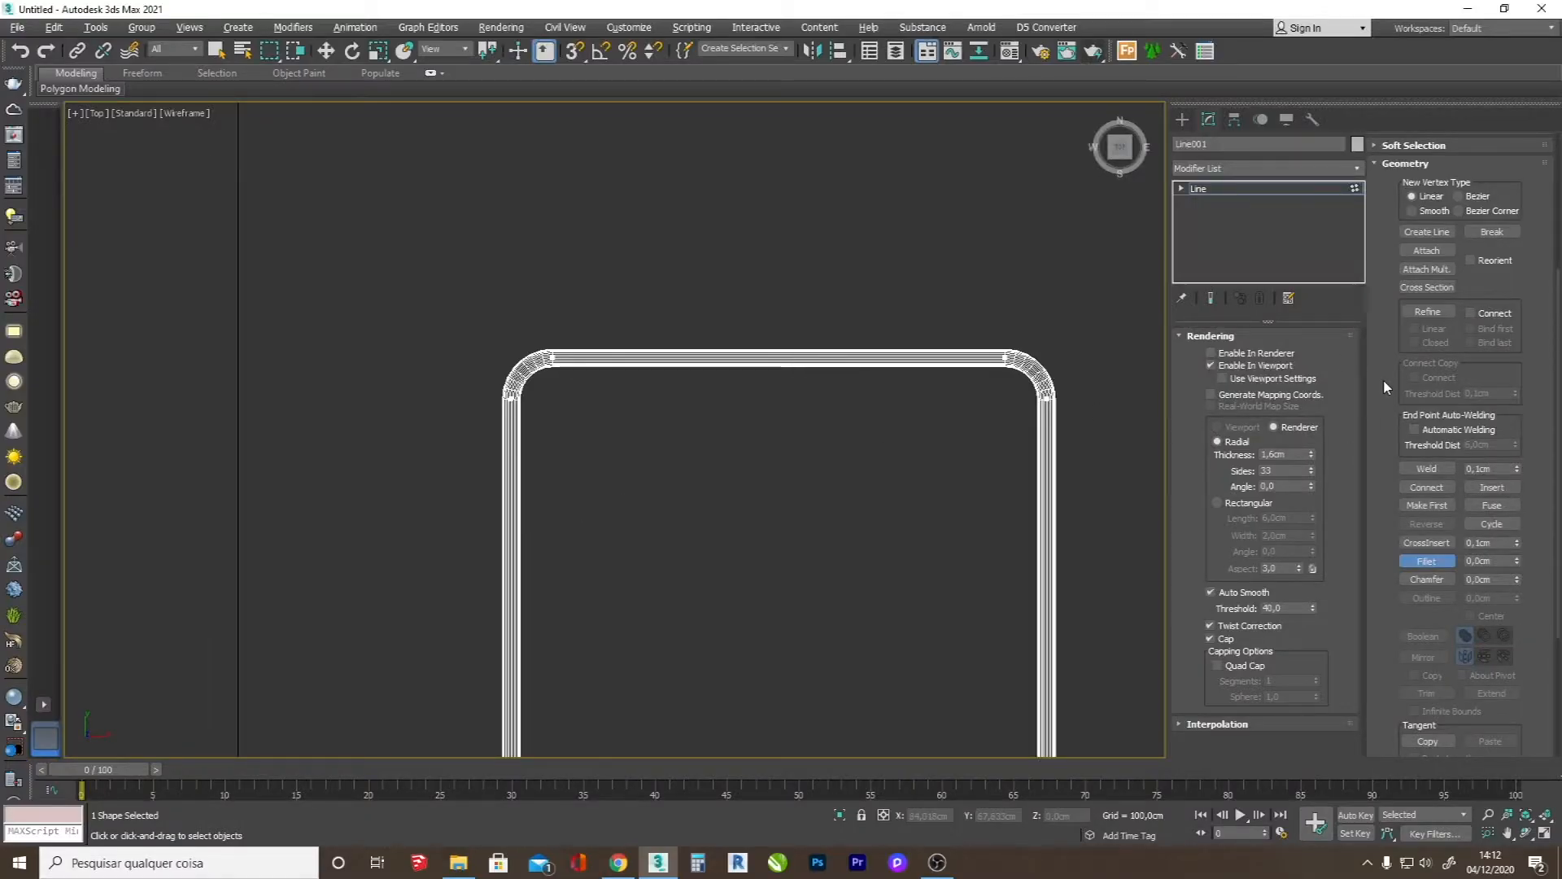
{"action": "scroll", "coordinate": [1420, 448], "scroll_direction": "up", "scroll_amount": 4}
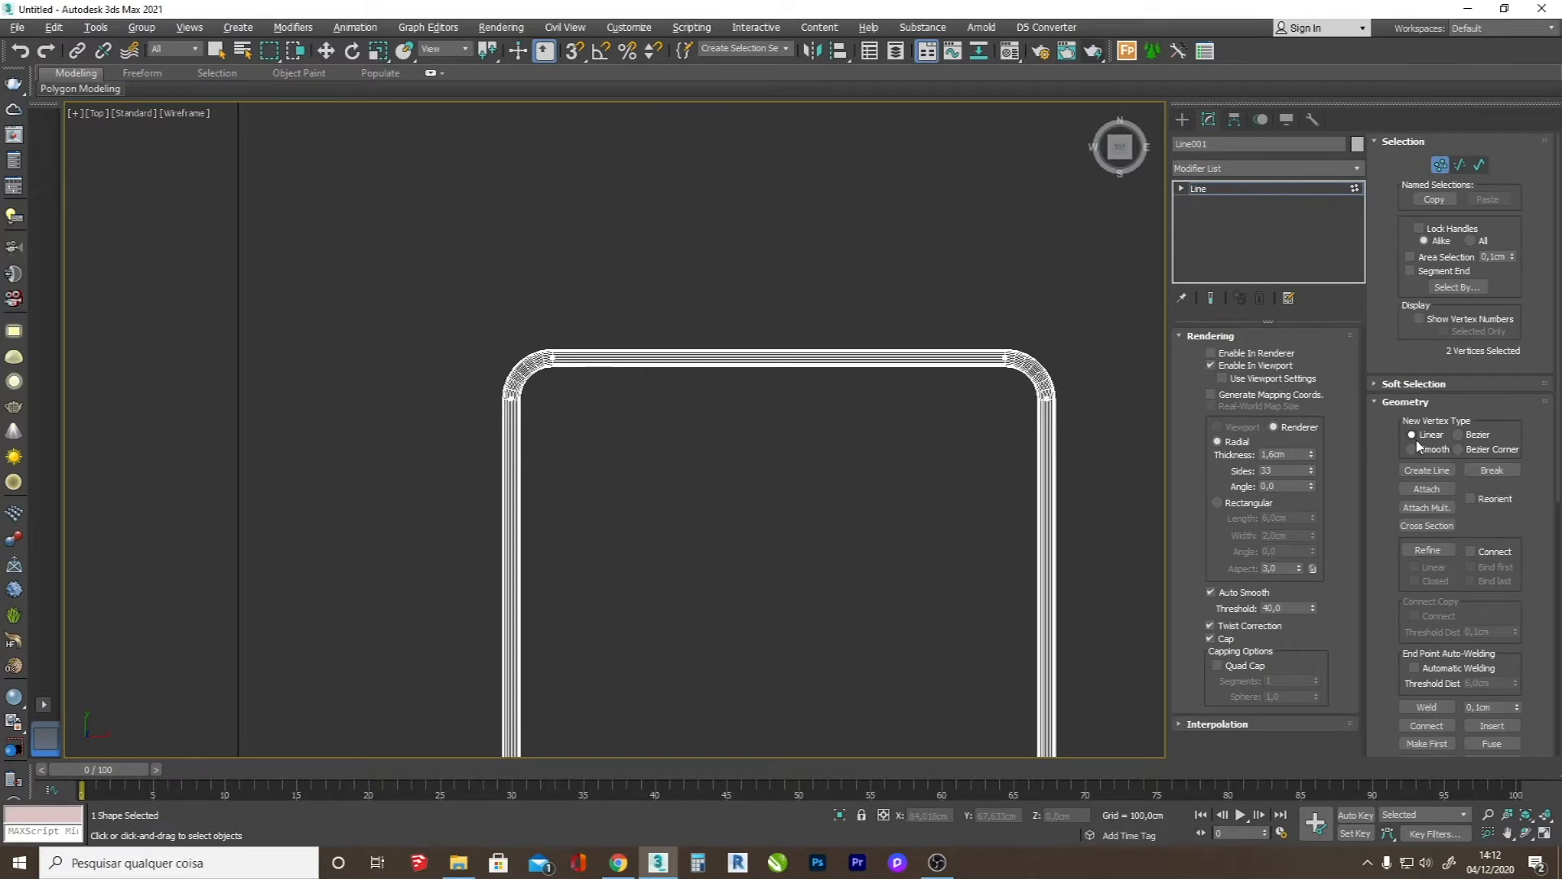
{"action": "left_click", "coordinate": [1428, 550]}
{"action": "left_click", "coordinate": [511, 431]}
{"action": "left_click", "coordinate": [1046, 428]}
- Select the two added vertices on the side tubes and convert them to Corner type
{"action": "key", "text": "w"}
{"action": "left_click_drag", "start_coordinate": [1078, 446], "coordinate": [445, 421]}
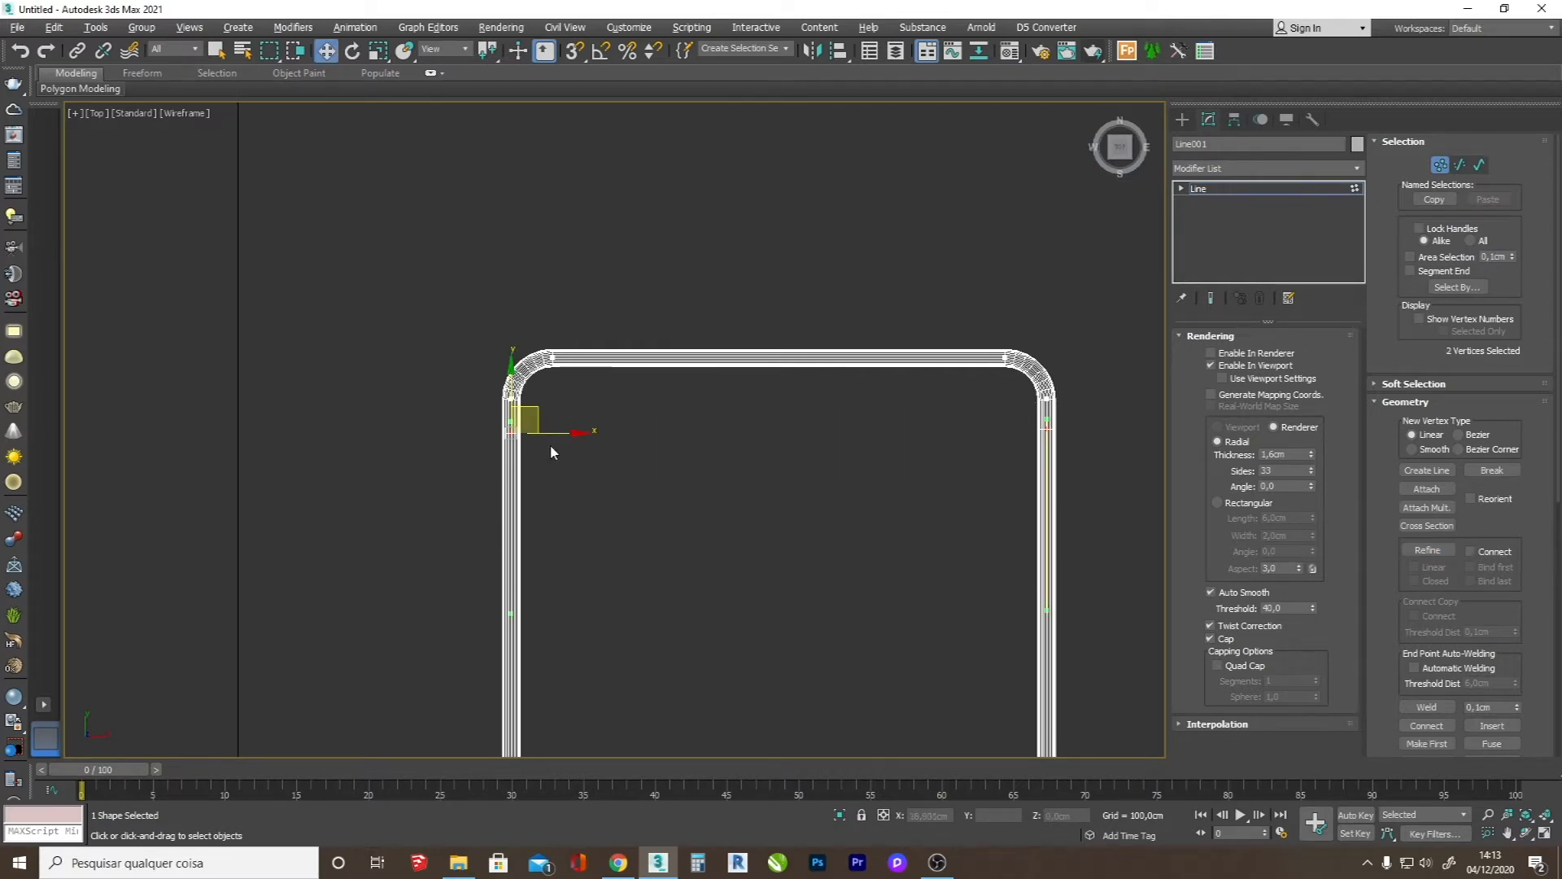
{"action": "right_click", "coordinate": [630, 439]}
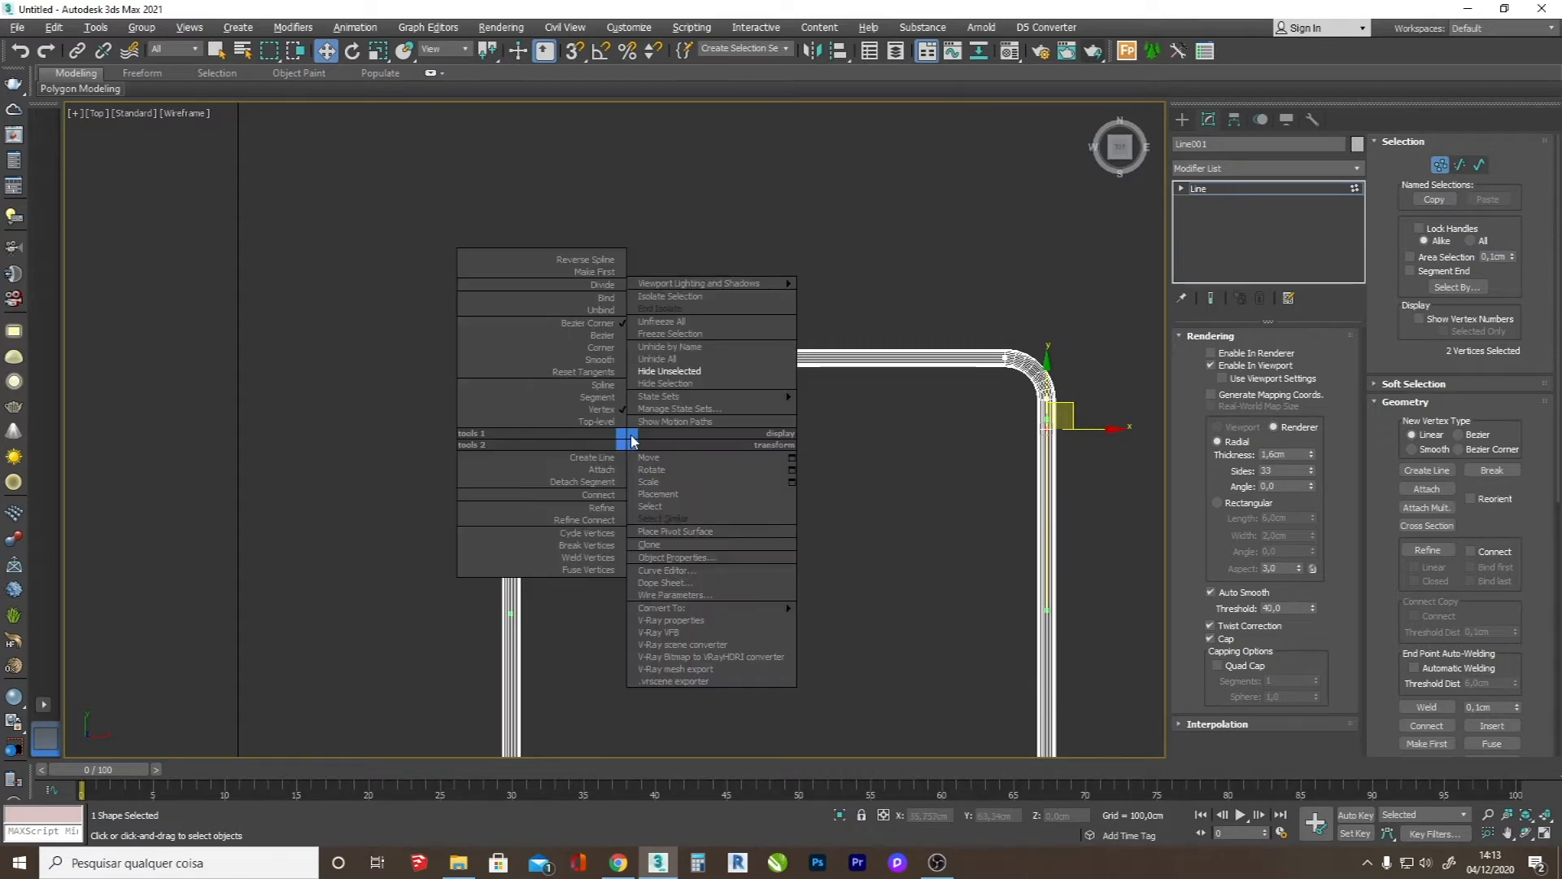
{"action": "left_click", "coordinate": [602, 360]}
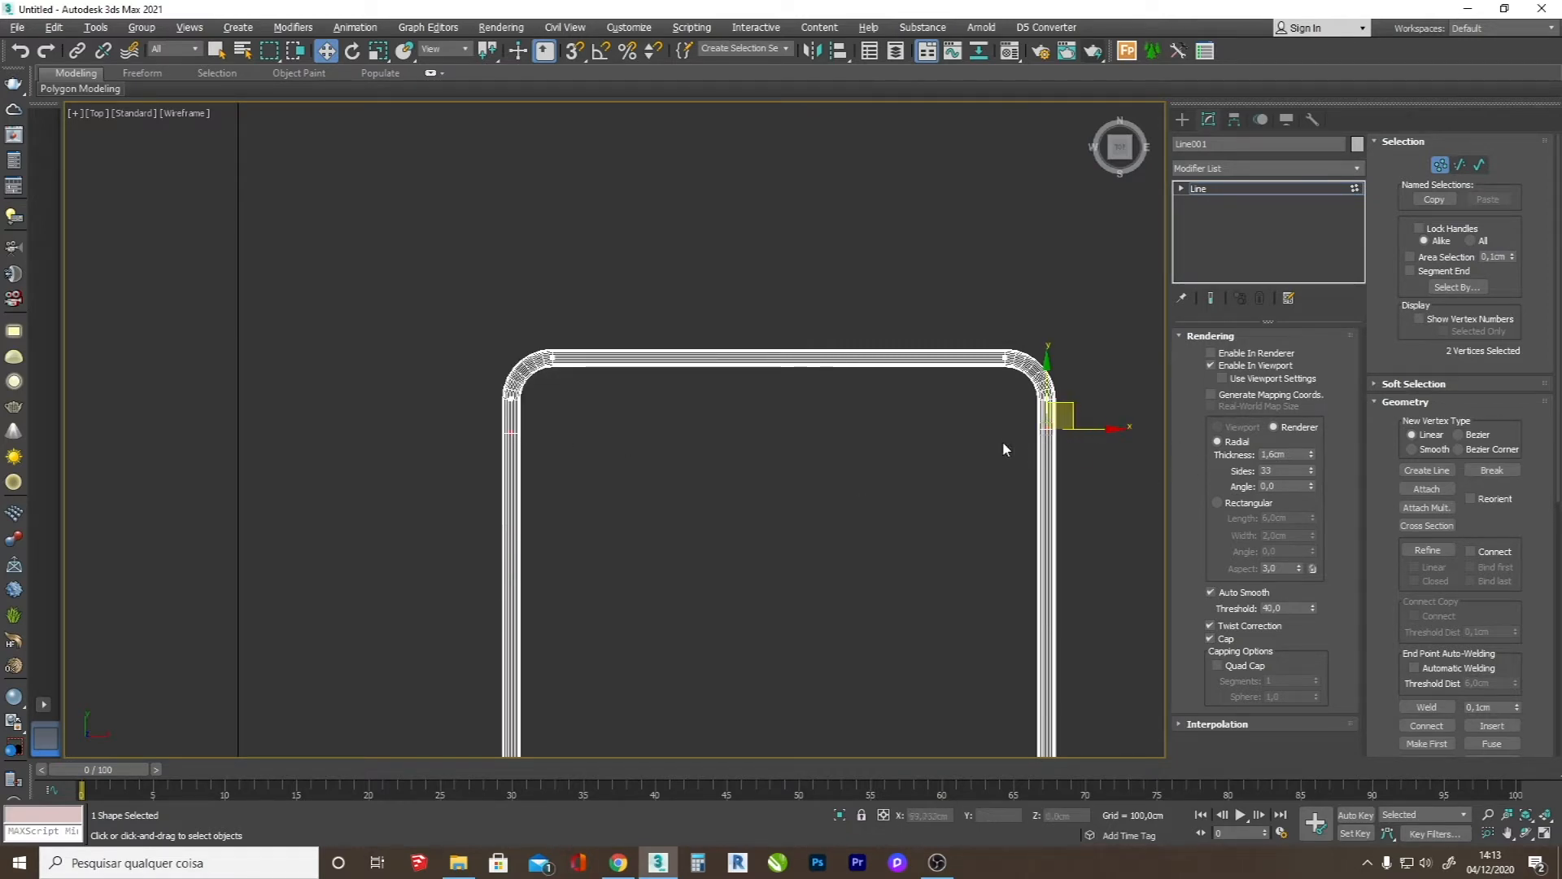
- Level the two added vertices by scaling them along Y about their common center, and move them slightly farther from the rounded corners
{"action": "key", "text": "r"}
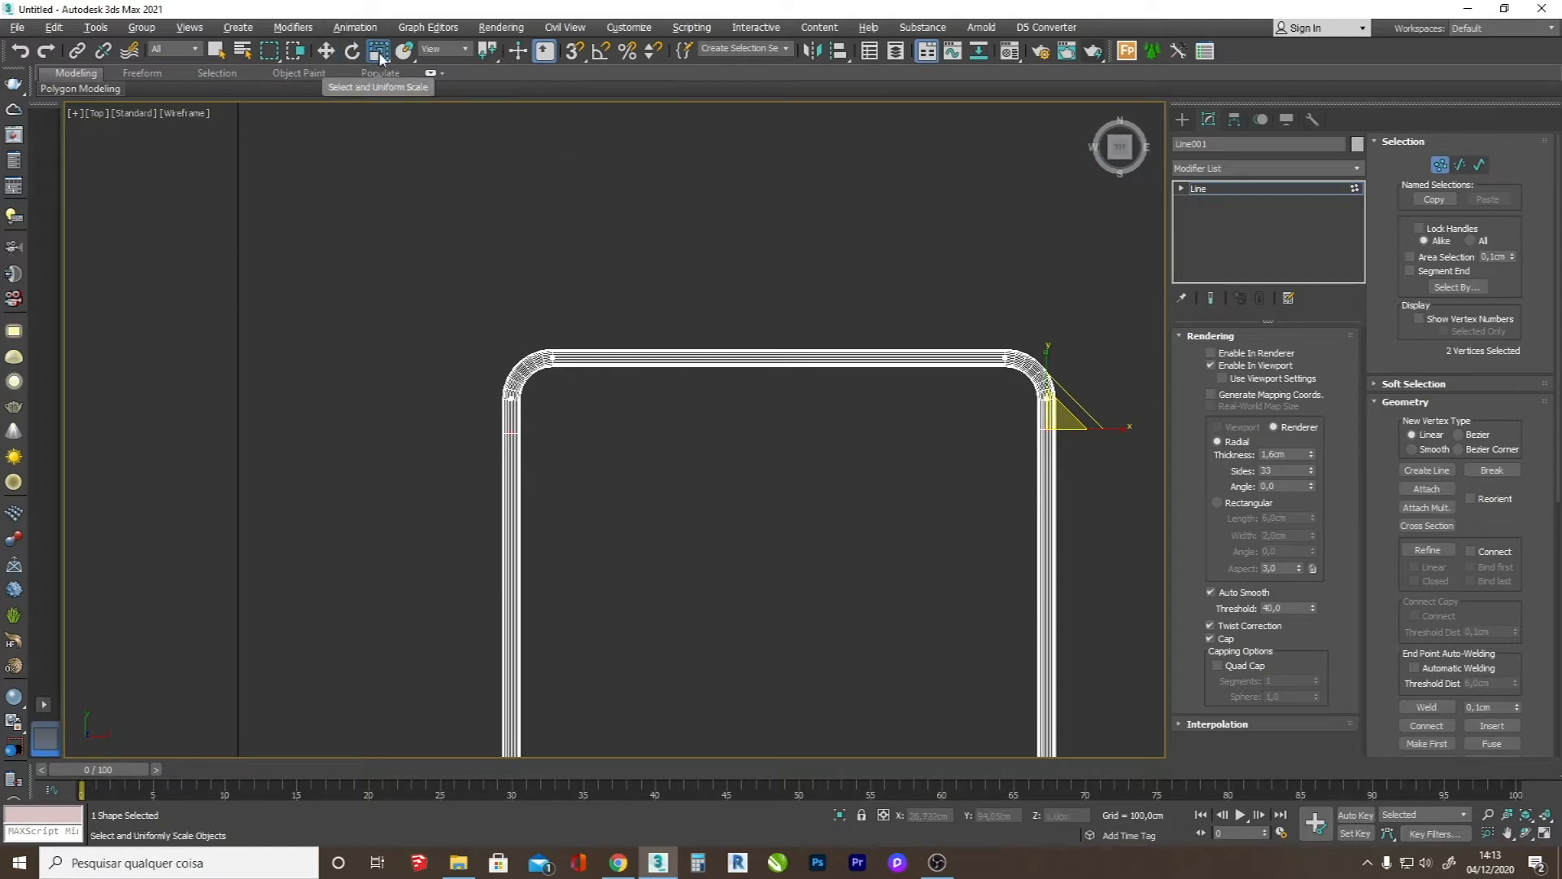
{"action": "left_click_drag", "start_coordinate": [487, 50], "coordinate": [490, 101]}
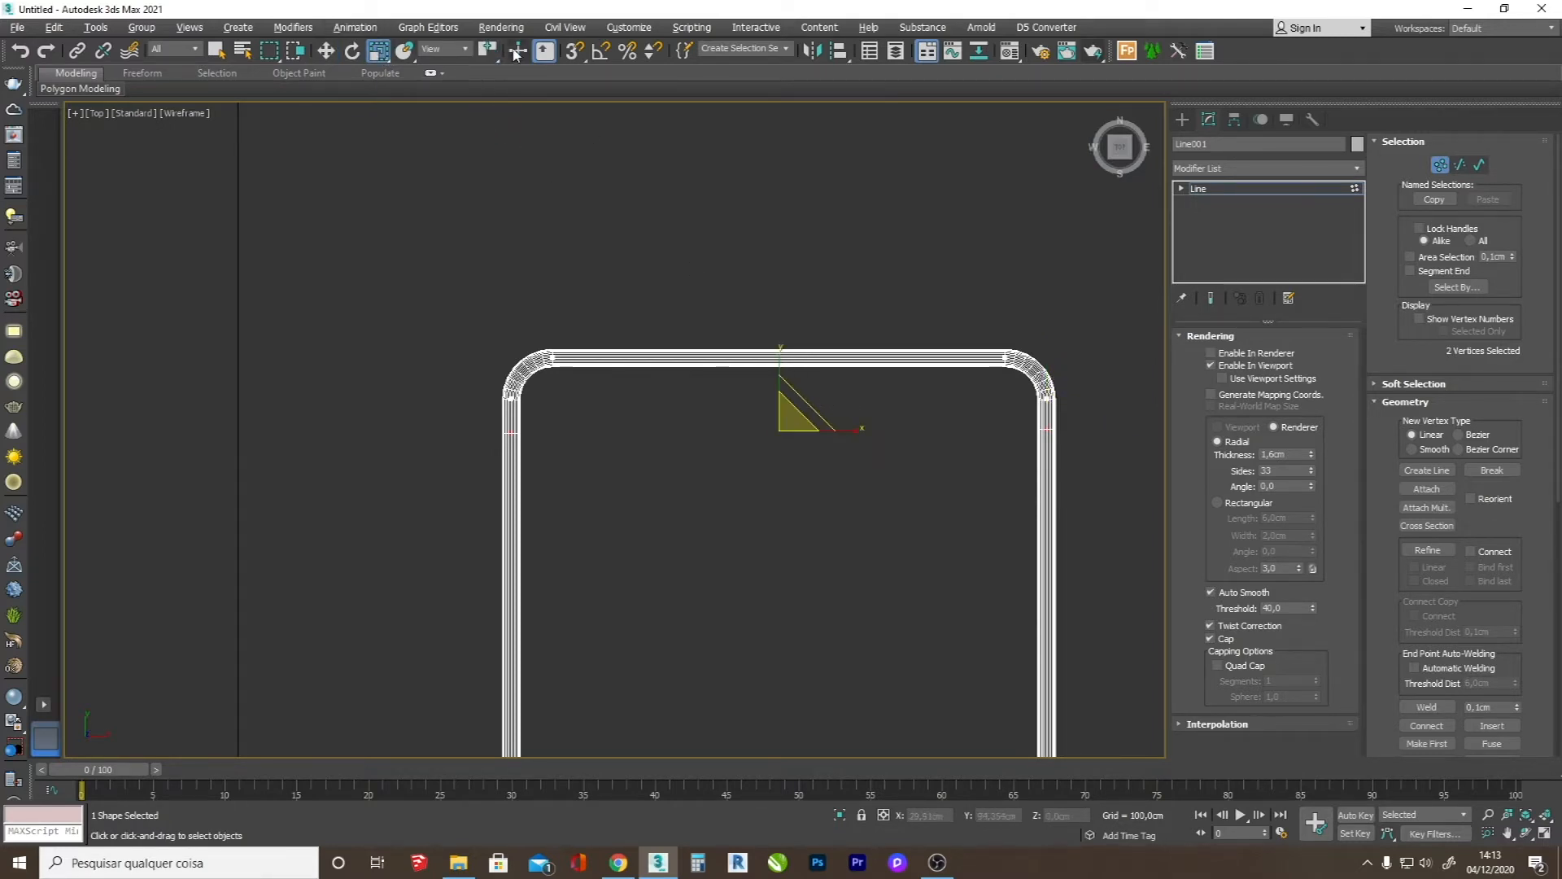
{"action": "left_click_drag", "start_coordinate": [491, 54], "coordinate": [490, 118]}
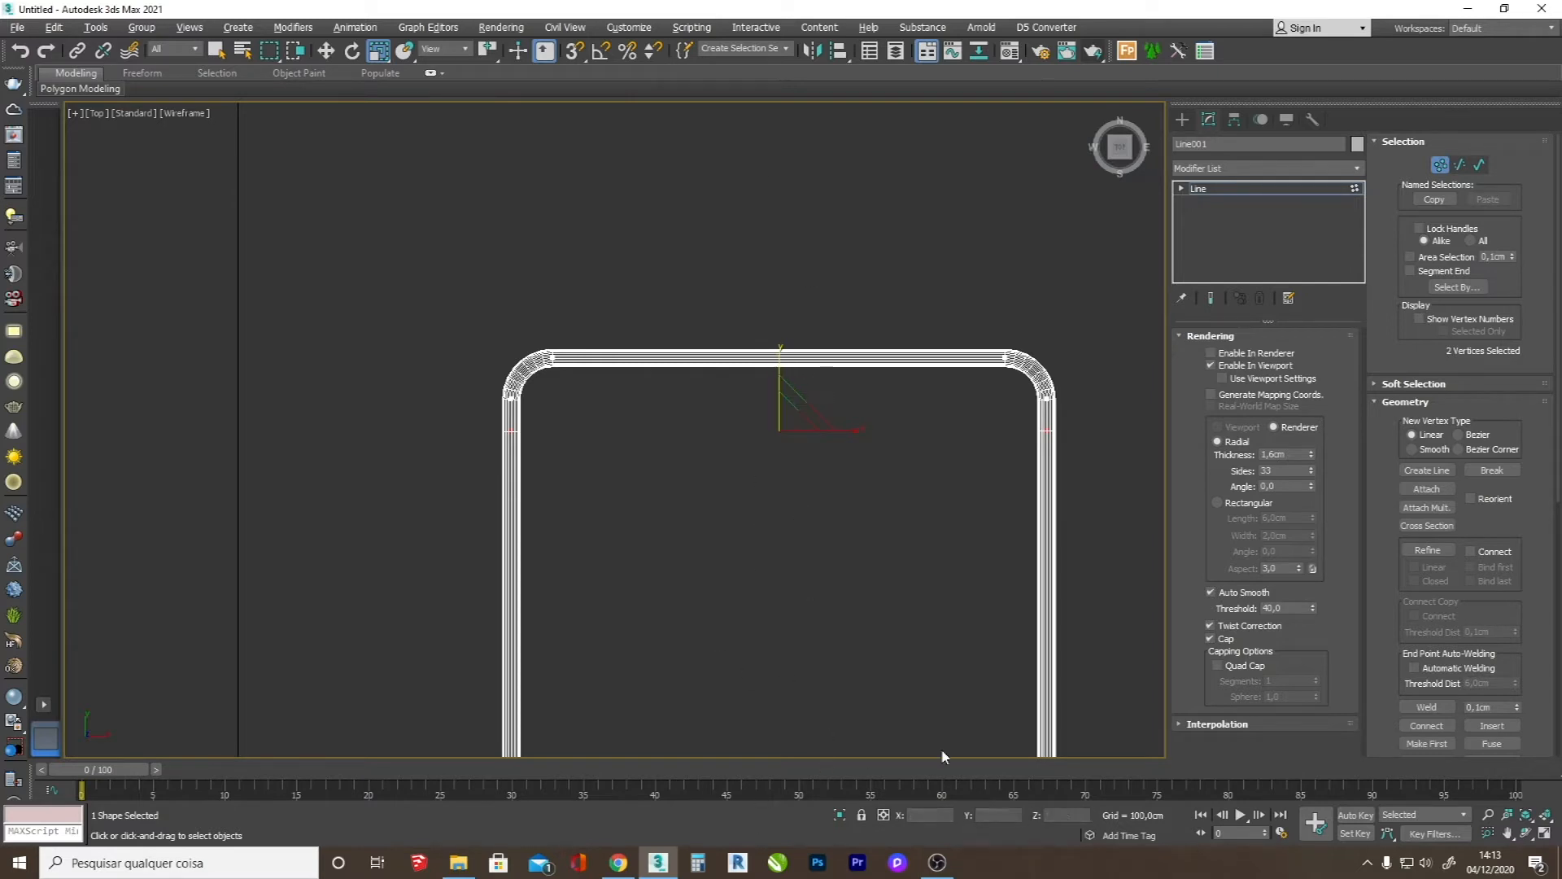
{"action": "key", "text": "w"}
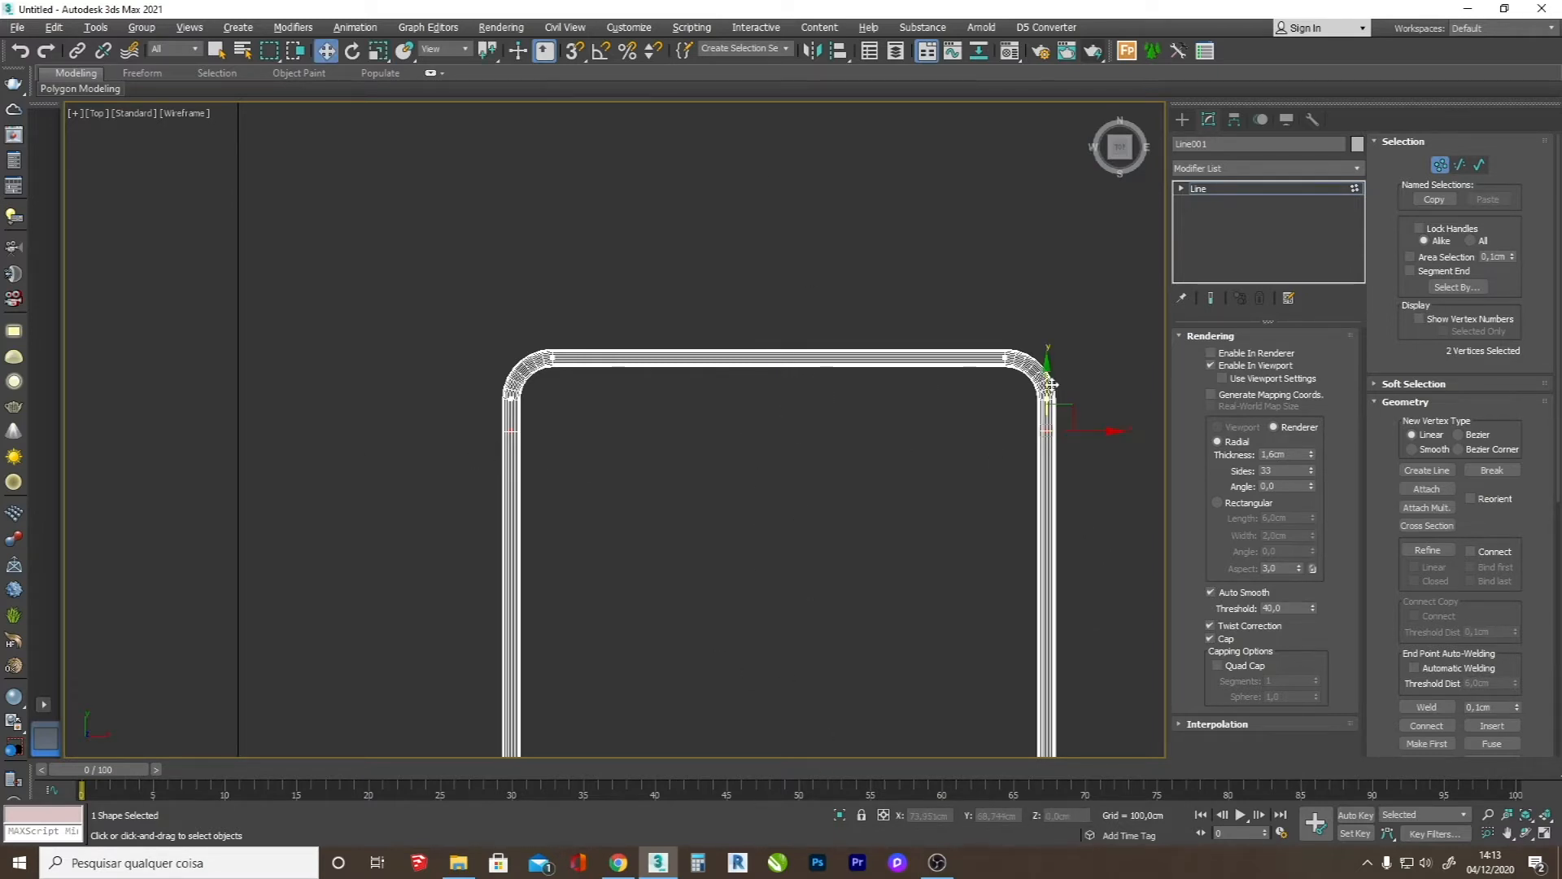
{"action": "left_click_drag", "start_coordinate": [1045, 370], "coordinate": [1046, 377]}
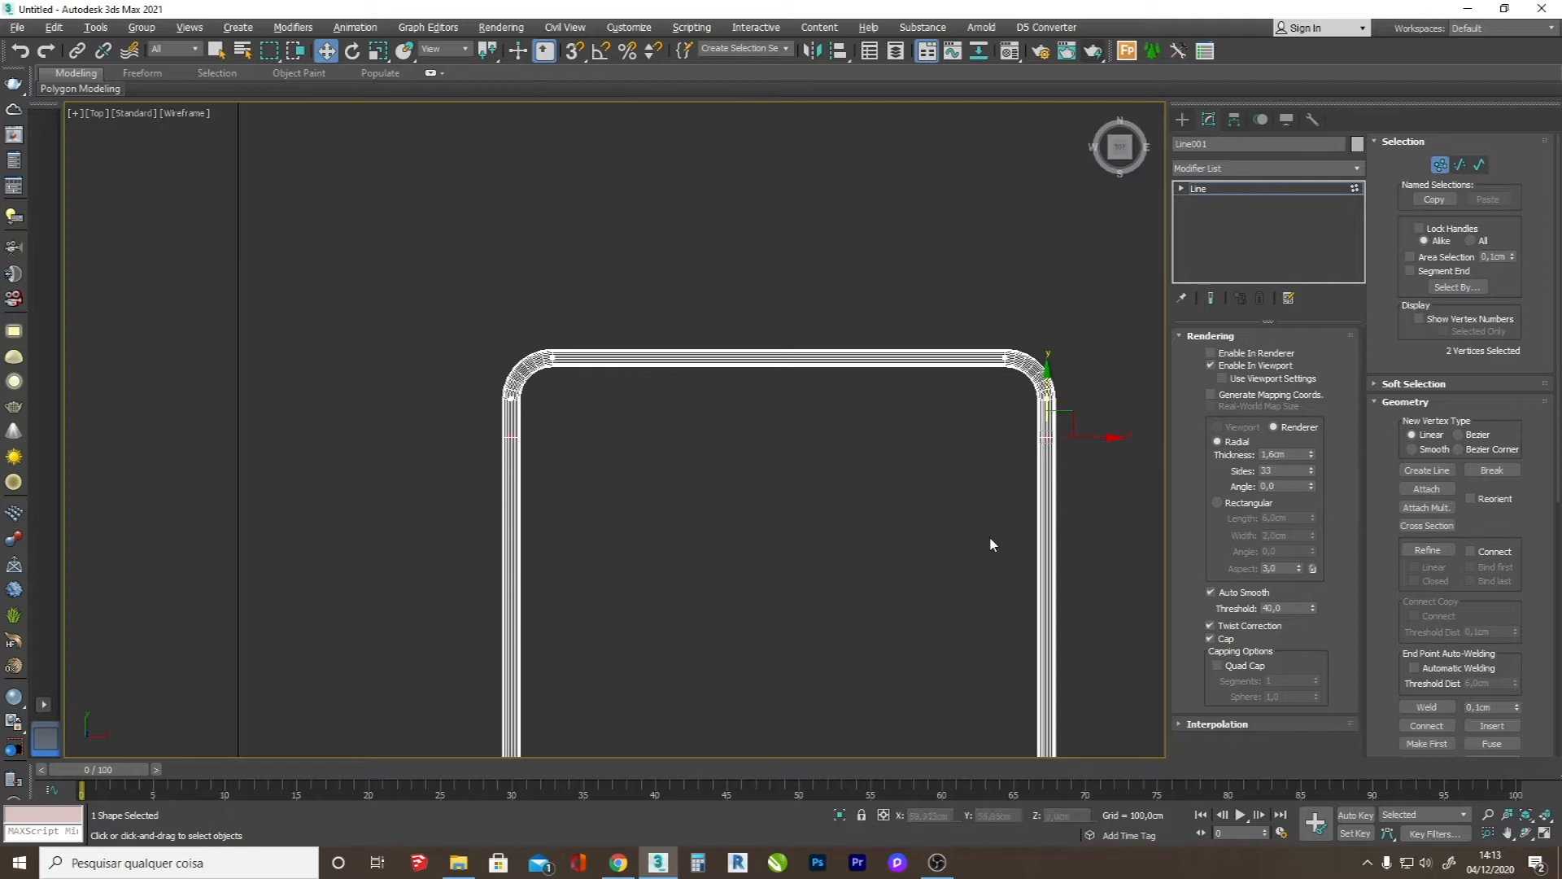
- Unhide all the hidden reference boxes around the tube frame
{"action": "scroll", "coordinate": [794, 468], "scroll_direction": "down", "scroll_amount": 2}
{"action": "right_click", "coordinate": [777, 479]}
{"action": "left_click", "coordinate": [851, 415]}
- Recheck the tube bend on the product page and convert the two added side-tube vertices to Bezier Corner in the Left view
{"action": "key", "text": "alt+Tab"}
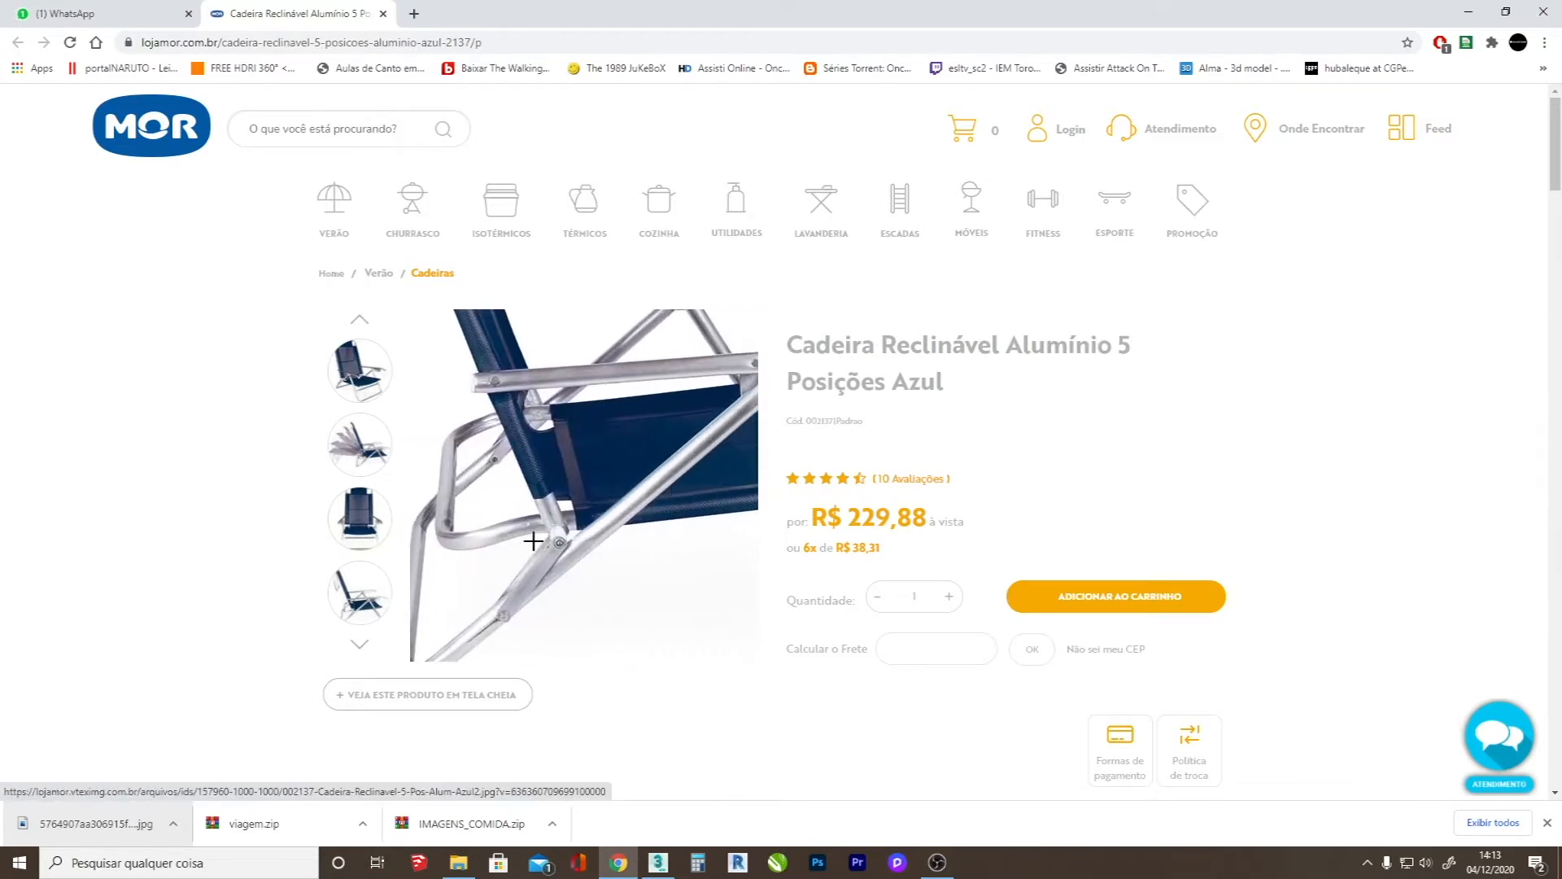
{"action": "key", "text": "alt+Tab"}
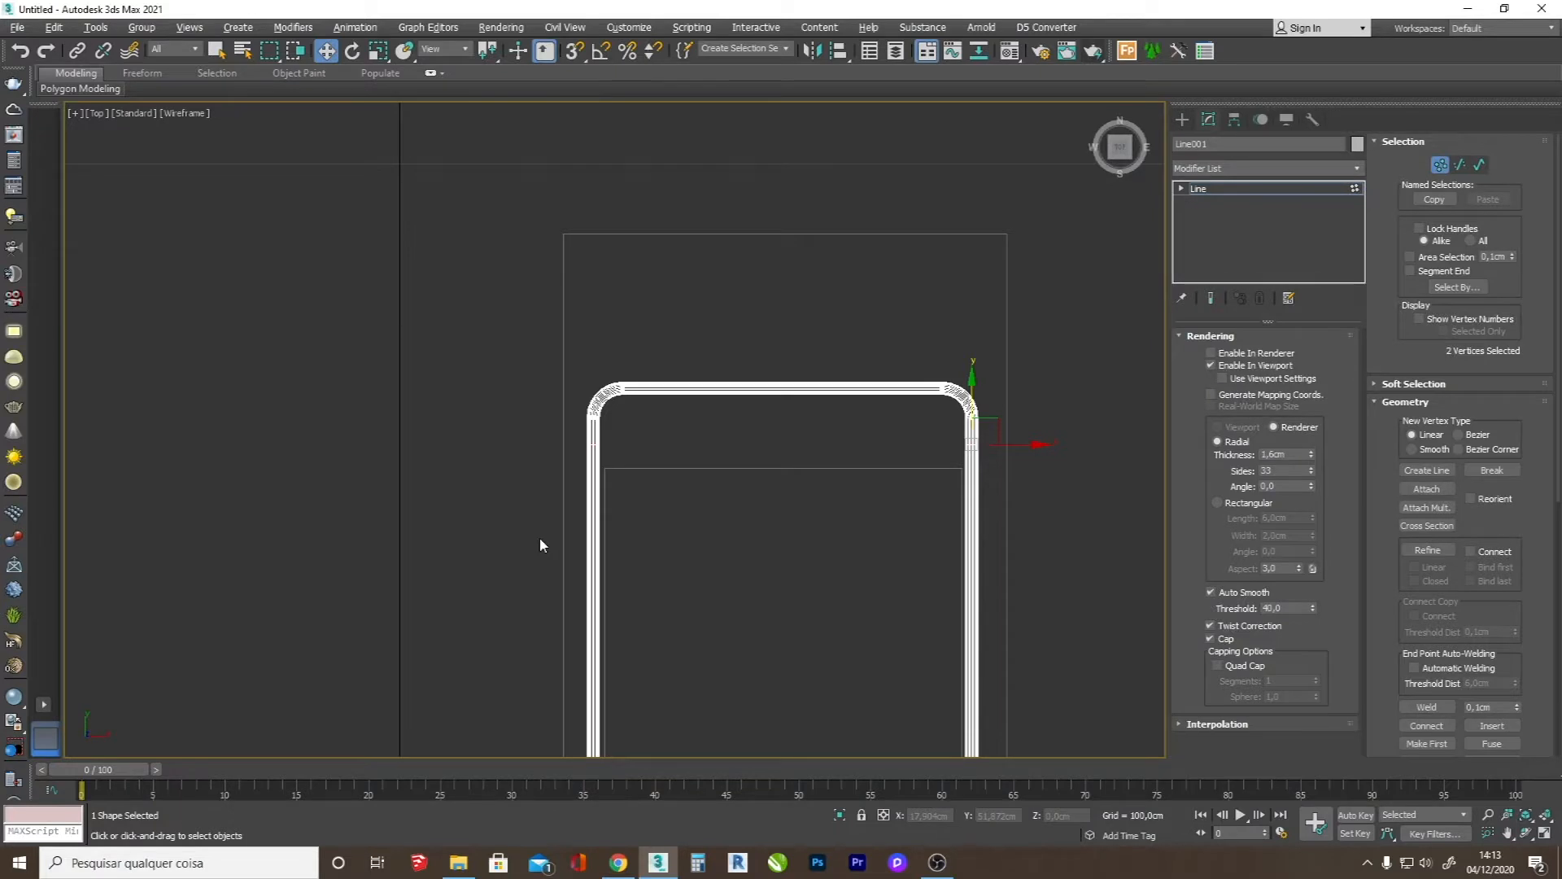
{"action": "left_click_drag", "start_coordinate": [1008, 421], "coordinate": [1006, 420]}
{"action": "left_click_drag", "start_coordinate": [944, 343], "coordinate": [959, 328]}
{"action": "key", "text": "l"}
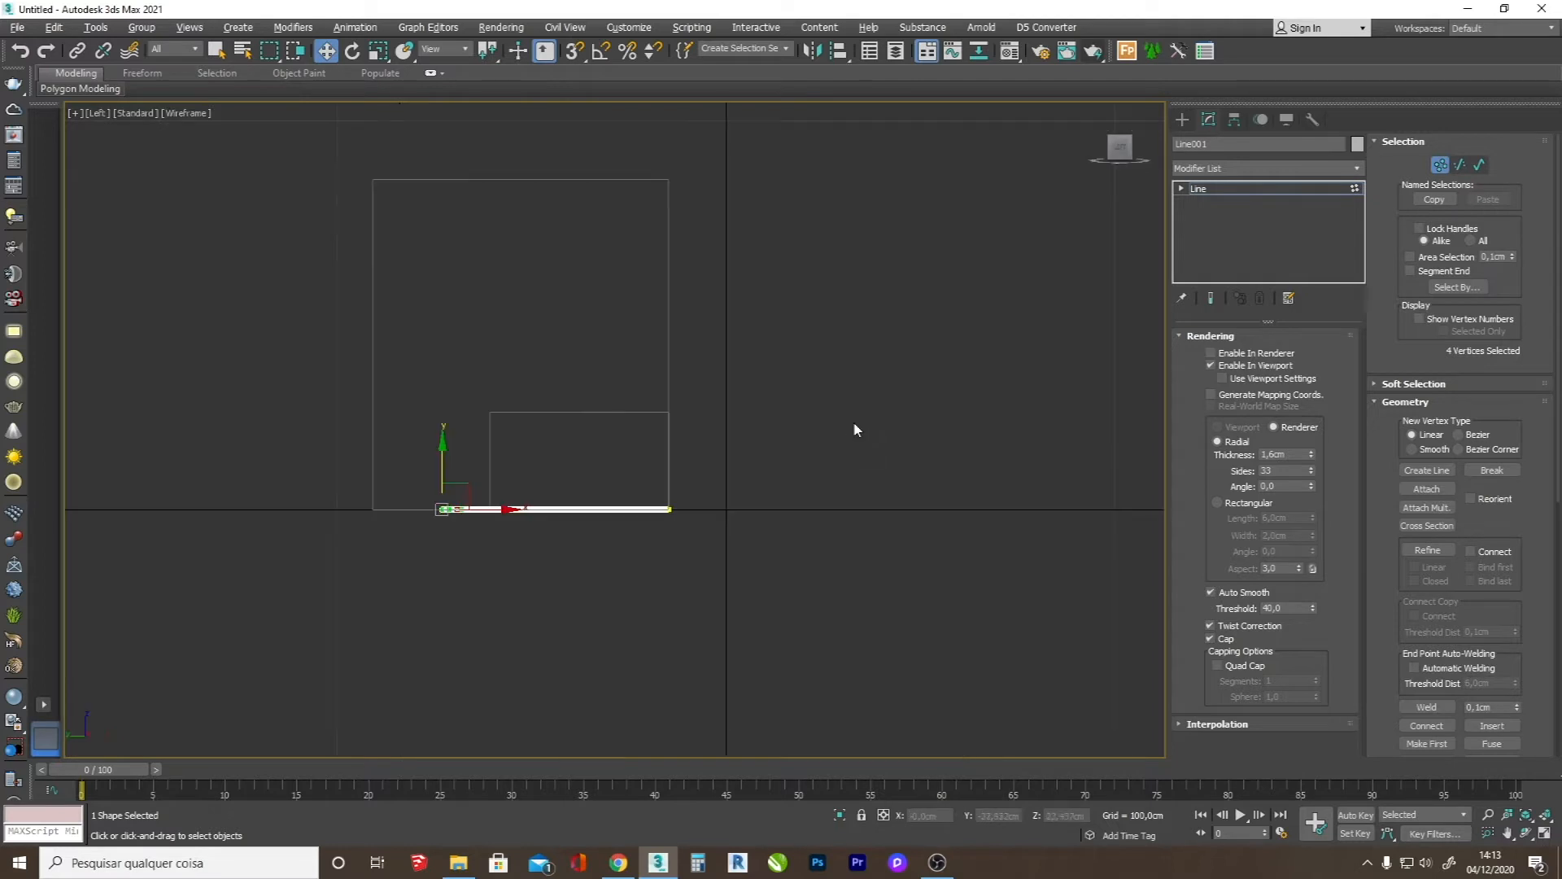
{"action": "scroll", "coordinate": [505, 484], "scroll_direction": "up", "scroll_amount": 3}
{"action": "scroll", "coordinate": [516, 519], "scroll_direction": "down", "scroll_amount": 3}
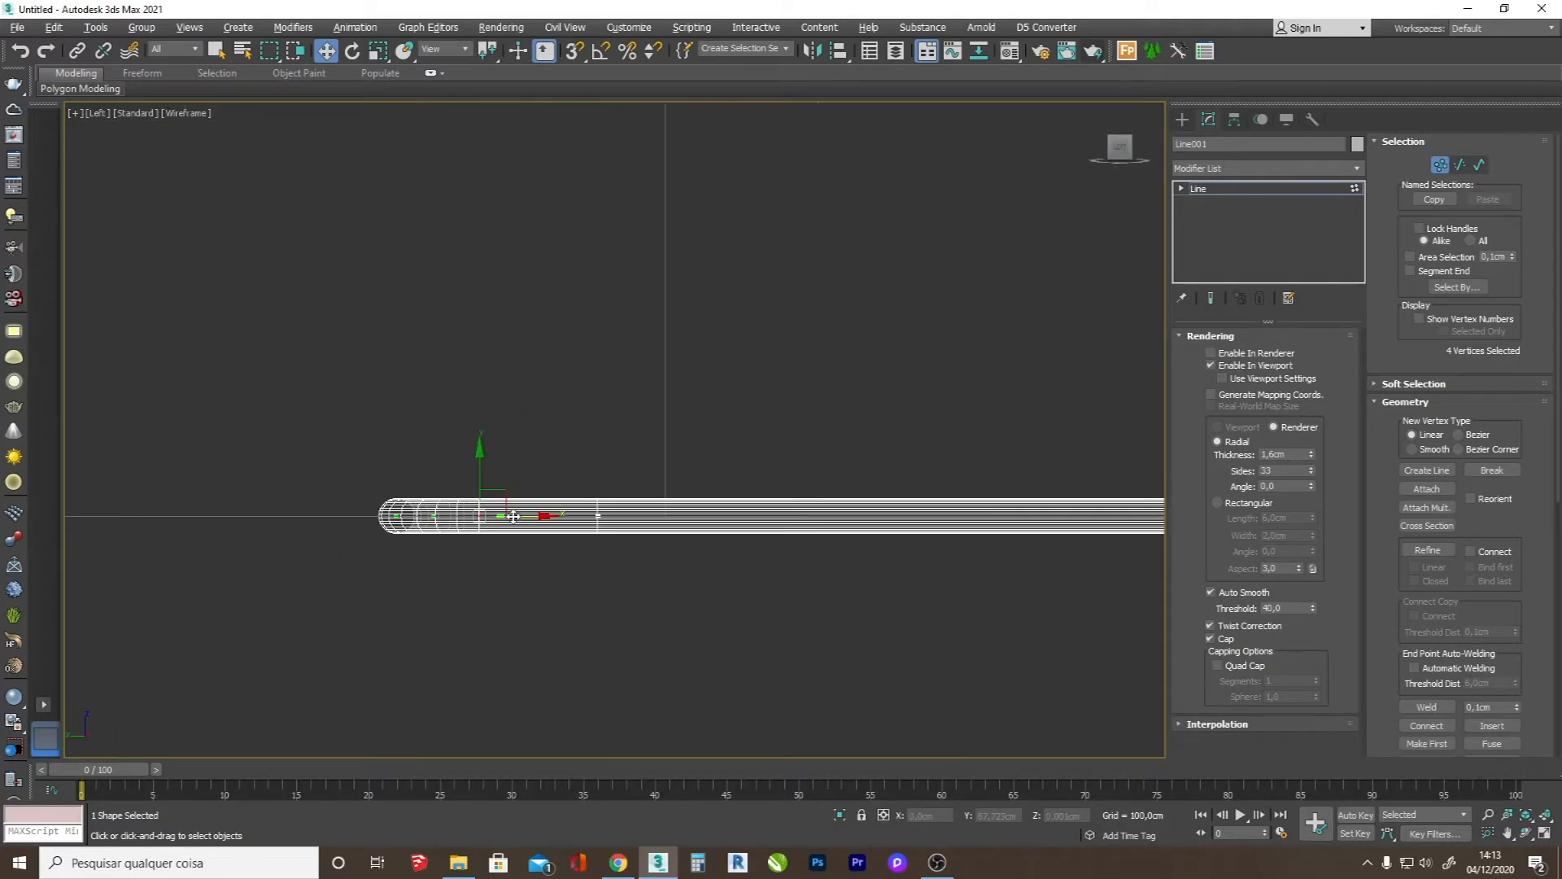
{"action": "left_click_drag", "start_coordinate": [639, 566], "coordinate": [569, 488]}
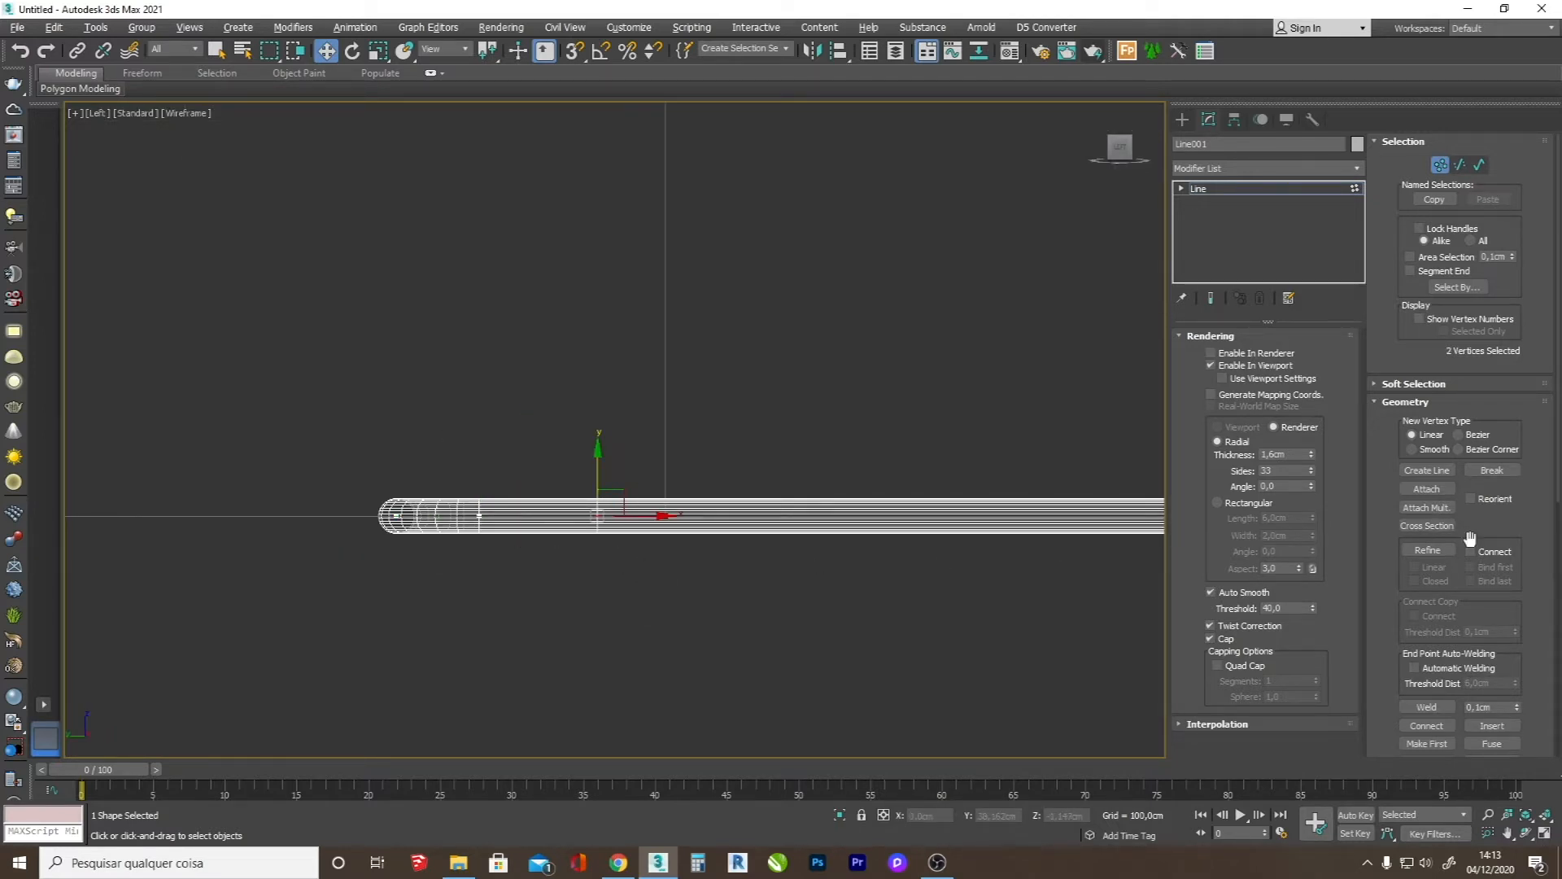
{"action": "right_click", "coordinate": [598, 519]}
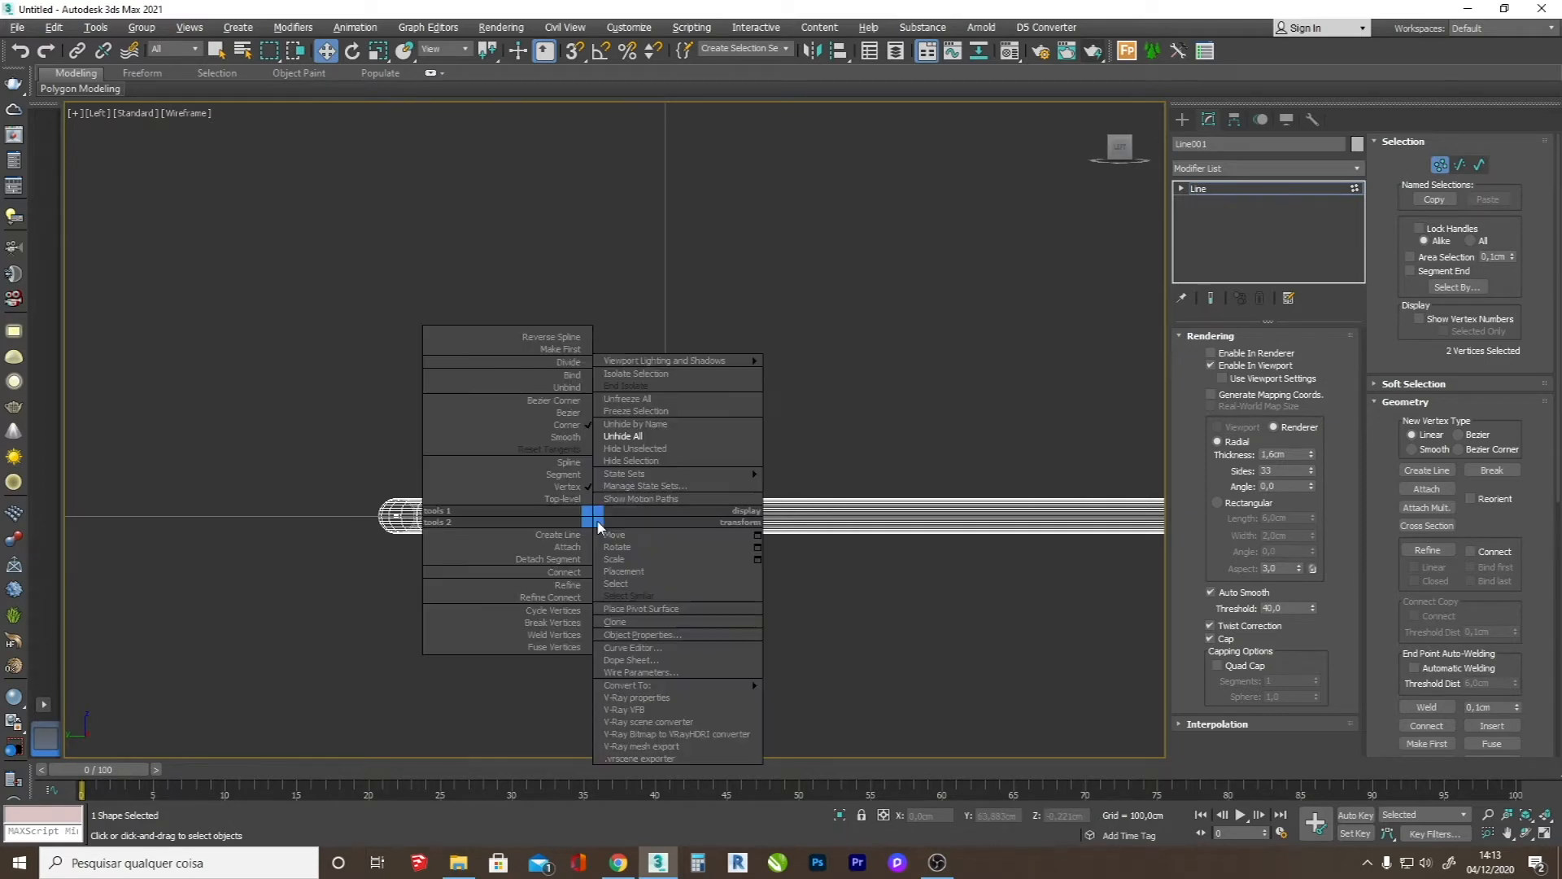
{"action": "left_click", "coordinate": [555, 401]}
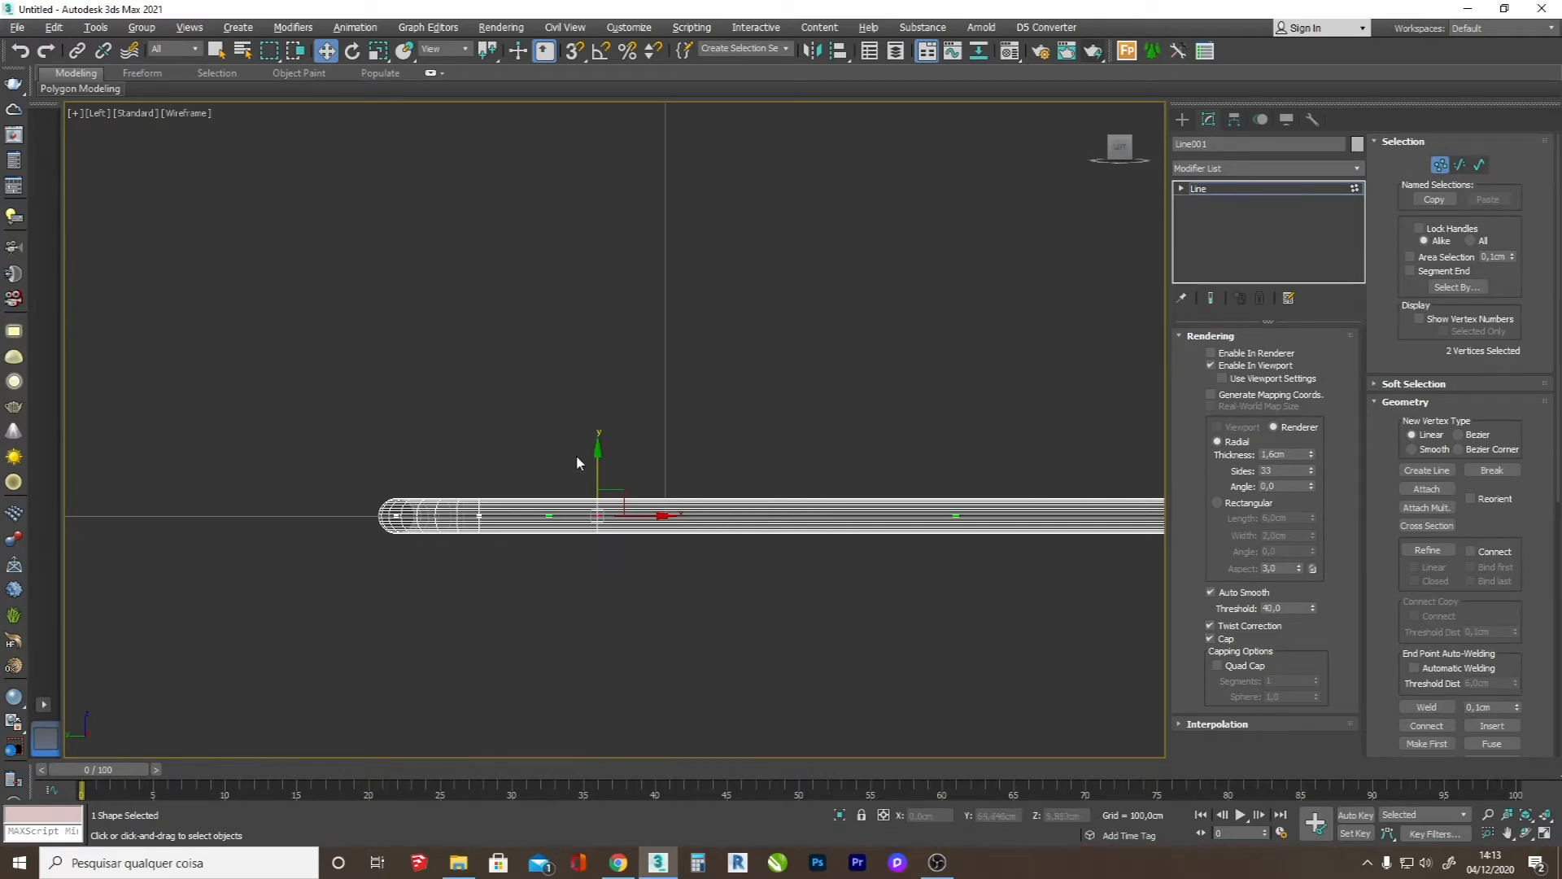
- Raise the added vertices and the open-end vertices together above the closed end, comparing the offset with the product photo
{"action": "scroll", "coordinate": [310, 443], "scroll_direction": "down", "scroll_amount": 3}
{"action": "left_click_drag", "start_coordinate": [1041, 553], "coordinate": [468, 399]}
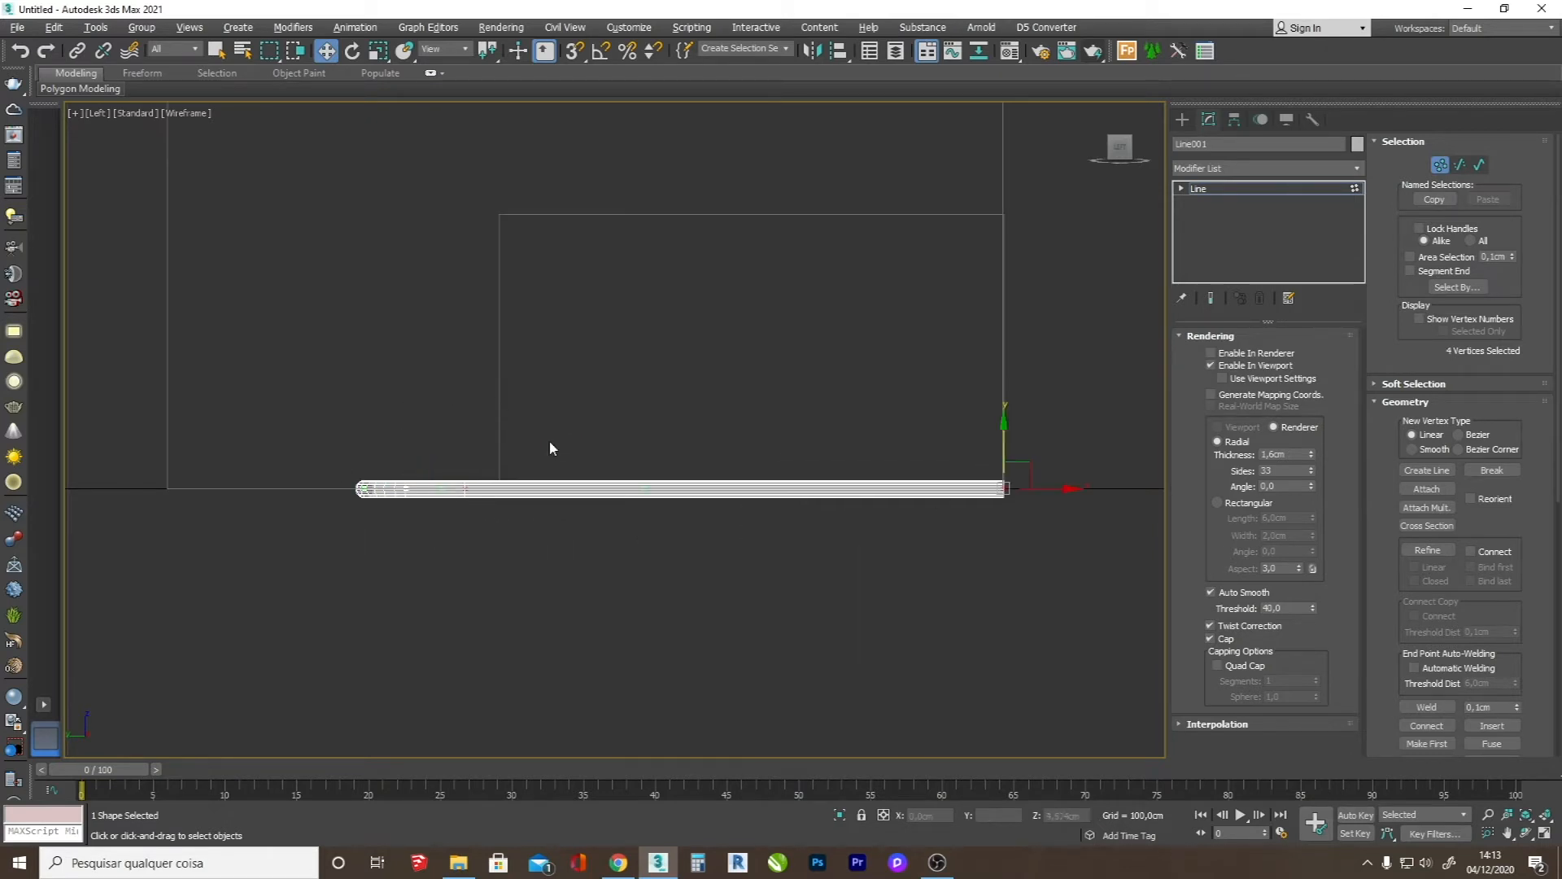
{"action": "left_click_drag", "start_coordinate": [1004, 448], "coordinate": [1010, 429]}
{"action": "key", "text": "alt+Tab"}
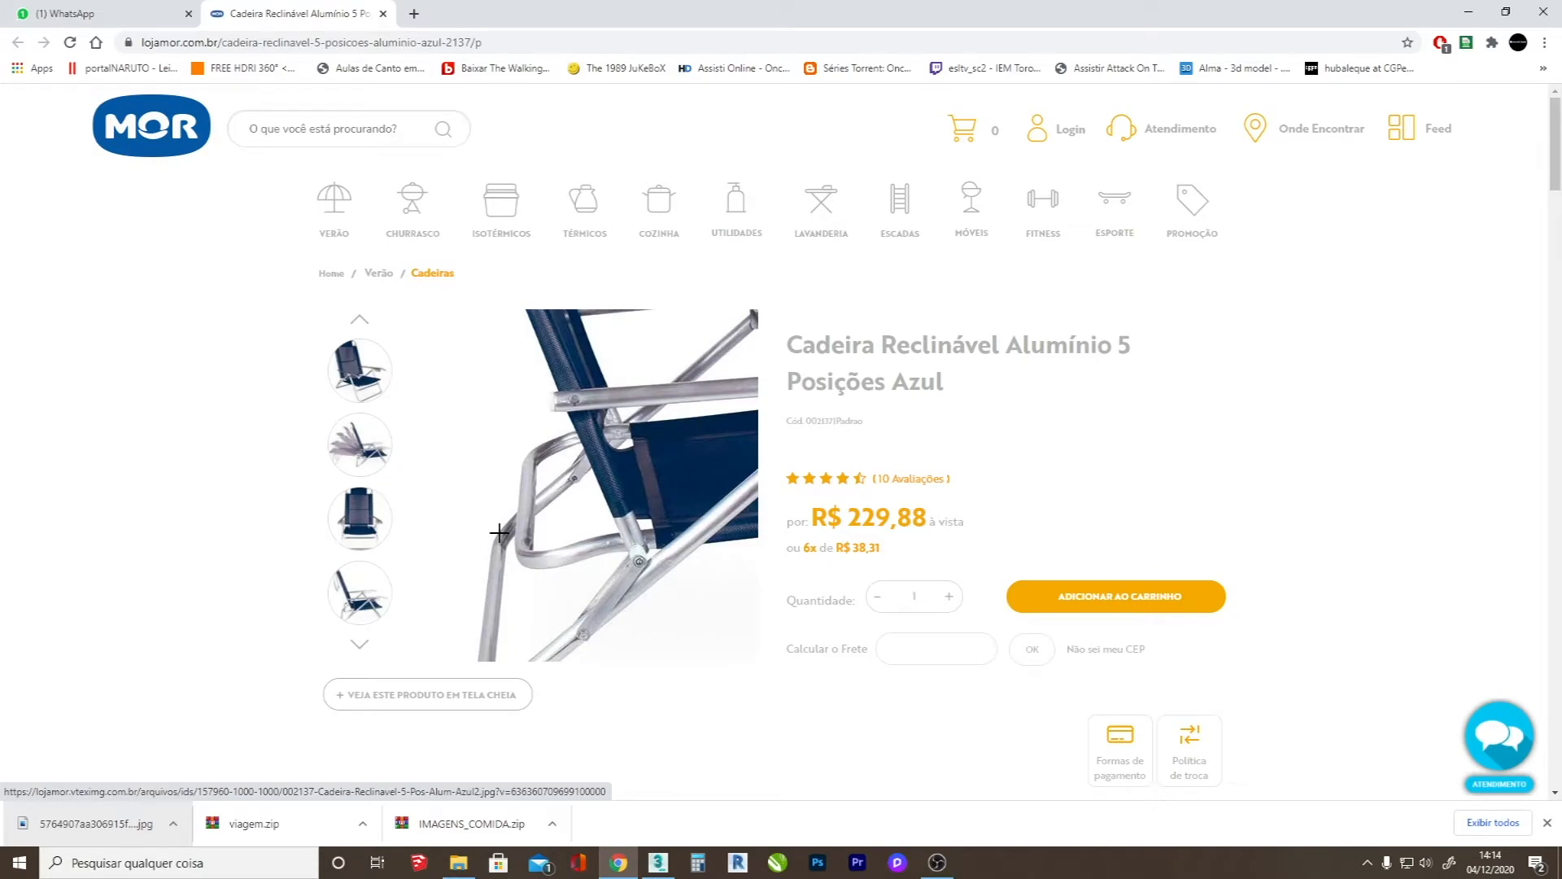
{"action": "key", "text": "alt+Tab"}
{"action": "left_click_drag", "start_coordinate": [1002, 412], "coordinate": [1003, 418]}
- Select the four closed-end vertices in the Left view and rotate them by about 16.8°
{"action": "left_click_drag", "start_coordinate": [447, 463], "coordinate": [348, 495]}
{"action": "scroll", "coordinate": [406, 492], "scroll_direction": "up", "scroll_amount": 5}
{"action": "key", "text": "e"}
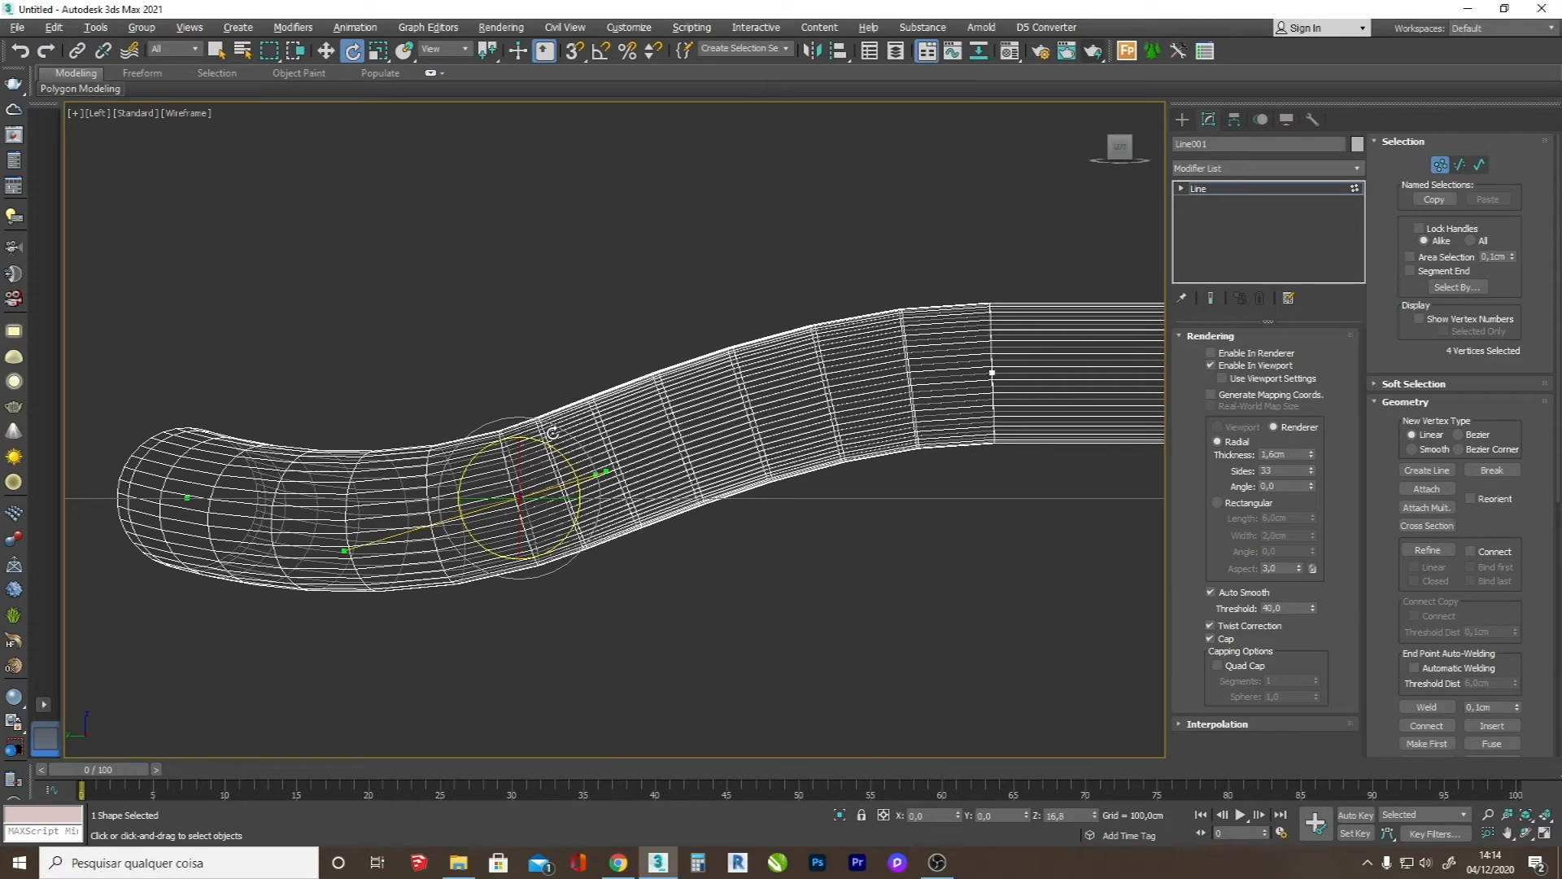
- Lower the outermost closed-end vertices so the tube end slopes downward, and select the two vertices in the middle of the bend
{"action": "scroll", "coordinate": [361, 523], "scroll_direction": "down", "scroll_amount": 2}
{"action": "left_click_drag", "start_coordinate": [274, 603], "coordinate": [164, 456]}
{"action": "key", "text": "w"}
{"action": "left_click_drag", "start_coordinate": [248, 492], "coordinate": [257, 539]}
{"action": "left_click_drag", "start_coordinate": [503, 551], "coordinate": [491, 465]}
{"action": "key", "text": "e"}
{"action": "key", "text": "w"}
{"action": "scroll", "coordinate": [491, 464], "scroll_direction": "down", "scroll_amount": 3}
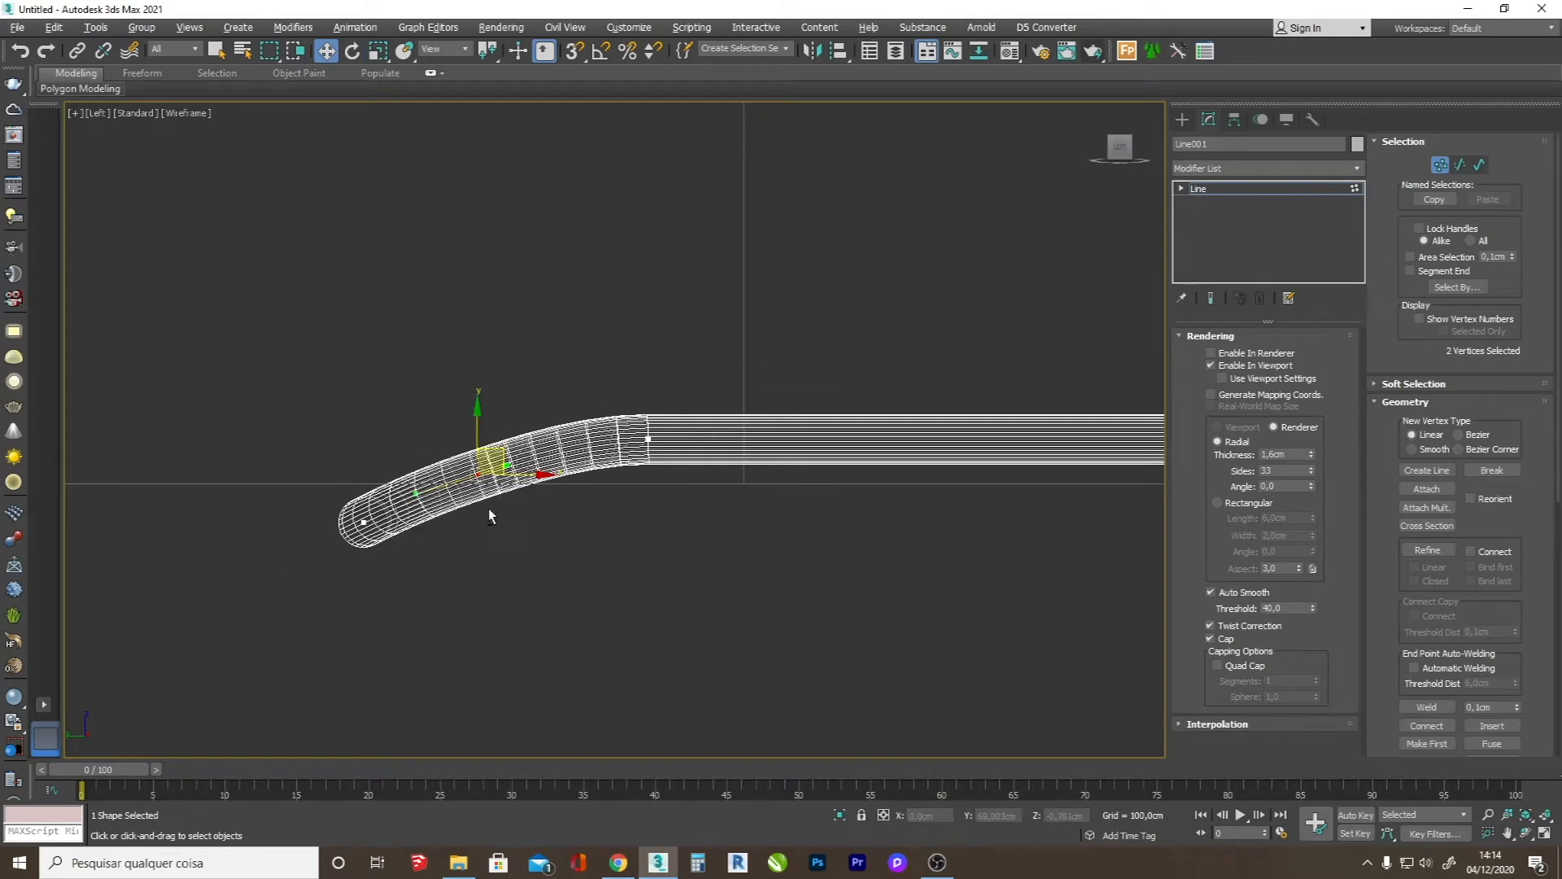
- Compare the bend with the product photo and hide the unselected reference boxes in an orbited view of the frame
{"action": "key", "text": "alt+Tab"}
{"action": "key", "text": "alt+Tab"}
{"action": "scroll", "coordinate": [471, 501], "scroll_direction": "down", "scroll_amount": 3}
{"action": "left_click", "coordinate": [1526, 834]}
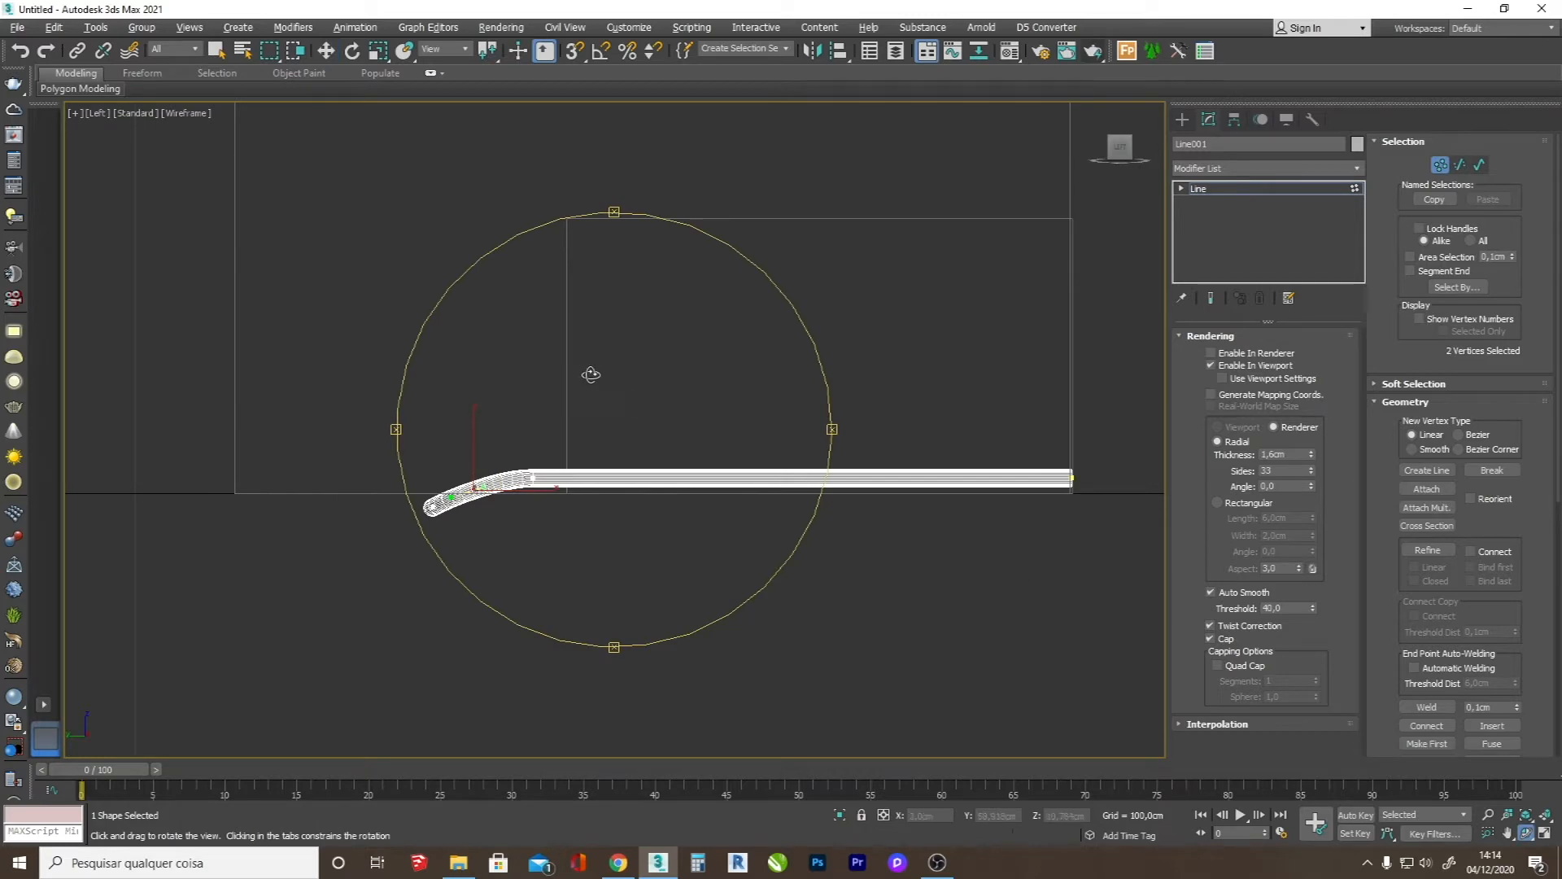
{"action": "left_click_drag", "start_coordinate": [586, 373], "coordinate": [645, 418]}
{"action": "right_click", "coordinate": [675, 454]}
{"action": "left_click", "coordinate": [716, 386]}
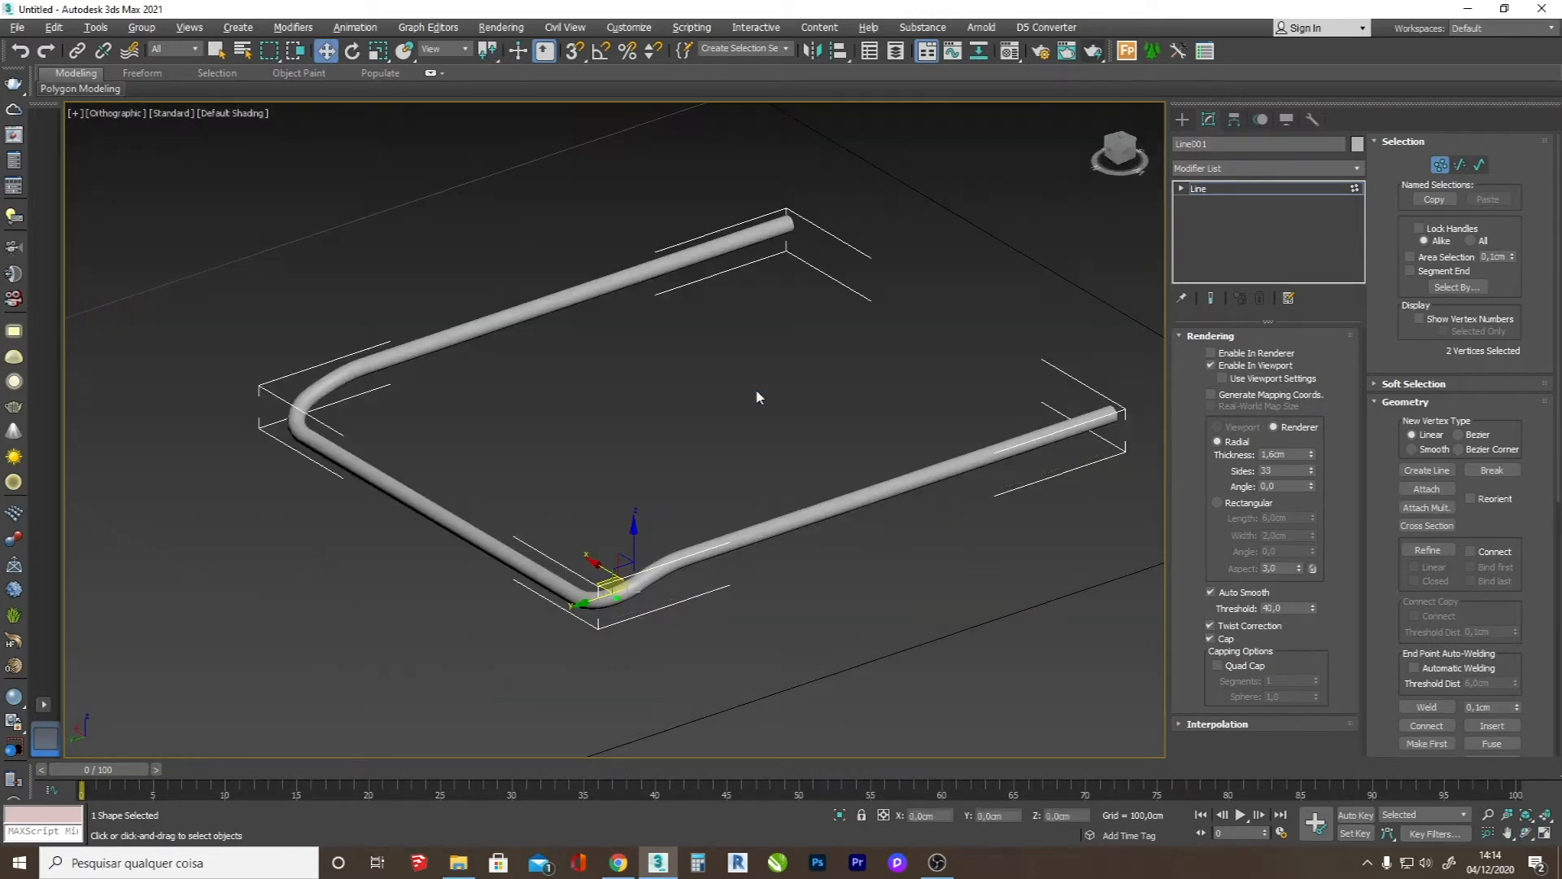
- Inspect the bend from the side in wireframe against the product photo, and raise the four closed-end vertices slightly
{"action": "left_click", "coordinate": [1527, 834]}
{"action": "mouse_move", "coordinate": [663, 476]}
{"action": "left_mouse_down"}
{"action": "mouse_move", "coordinate": [687, 505]}
{"action": "mouse_move", "coordinate": [670, 488]}
{"action": "mouse_move", "coordinate": [830, 550]}
{"action": "mouse_move", "coordinate": [697, 516]}
{"action": "mouse_move", "coordinate": [667, 481]}
{"action": "left_mouse_up"}
{"action": "scroll", "coordinate": [510, 481], "scroll_direction": "up", "scroll_amount": 3}
{"action": "key", "text": "w"}
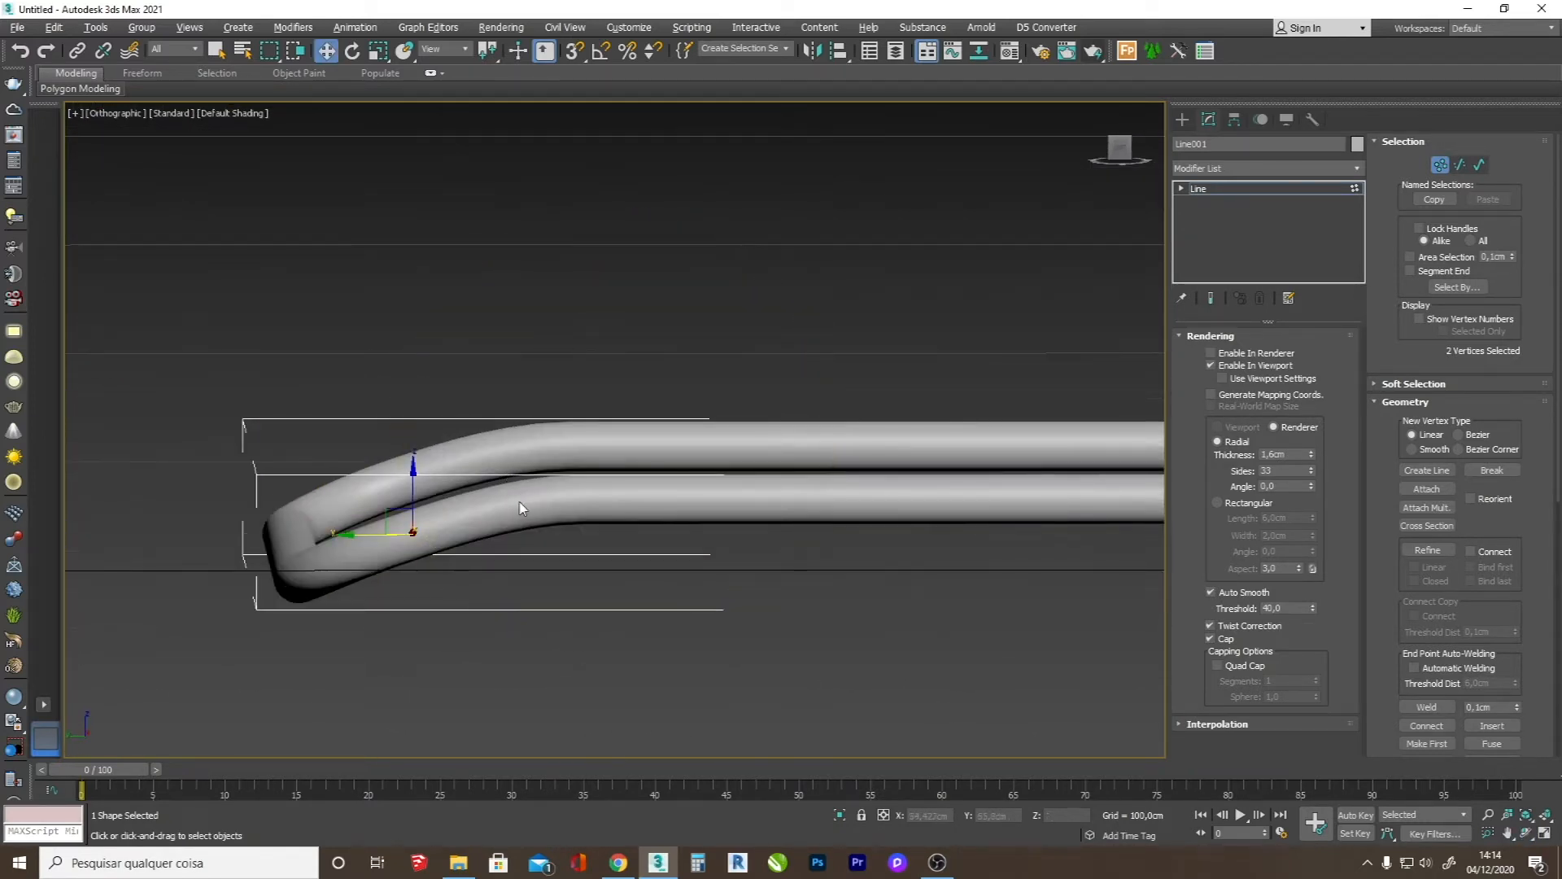
{"action": "key", "text": "F3"}
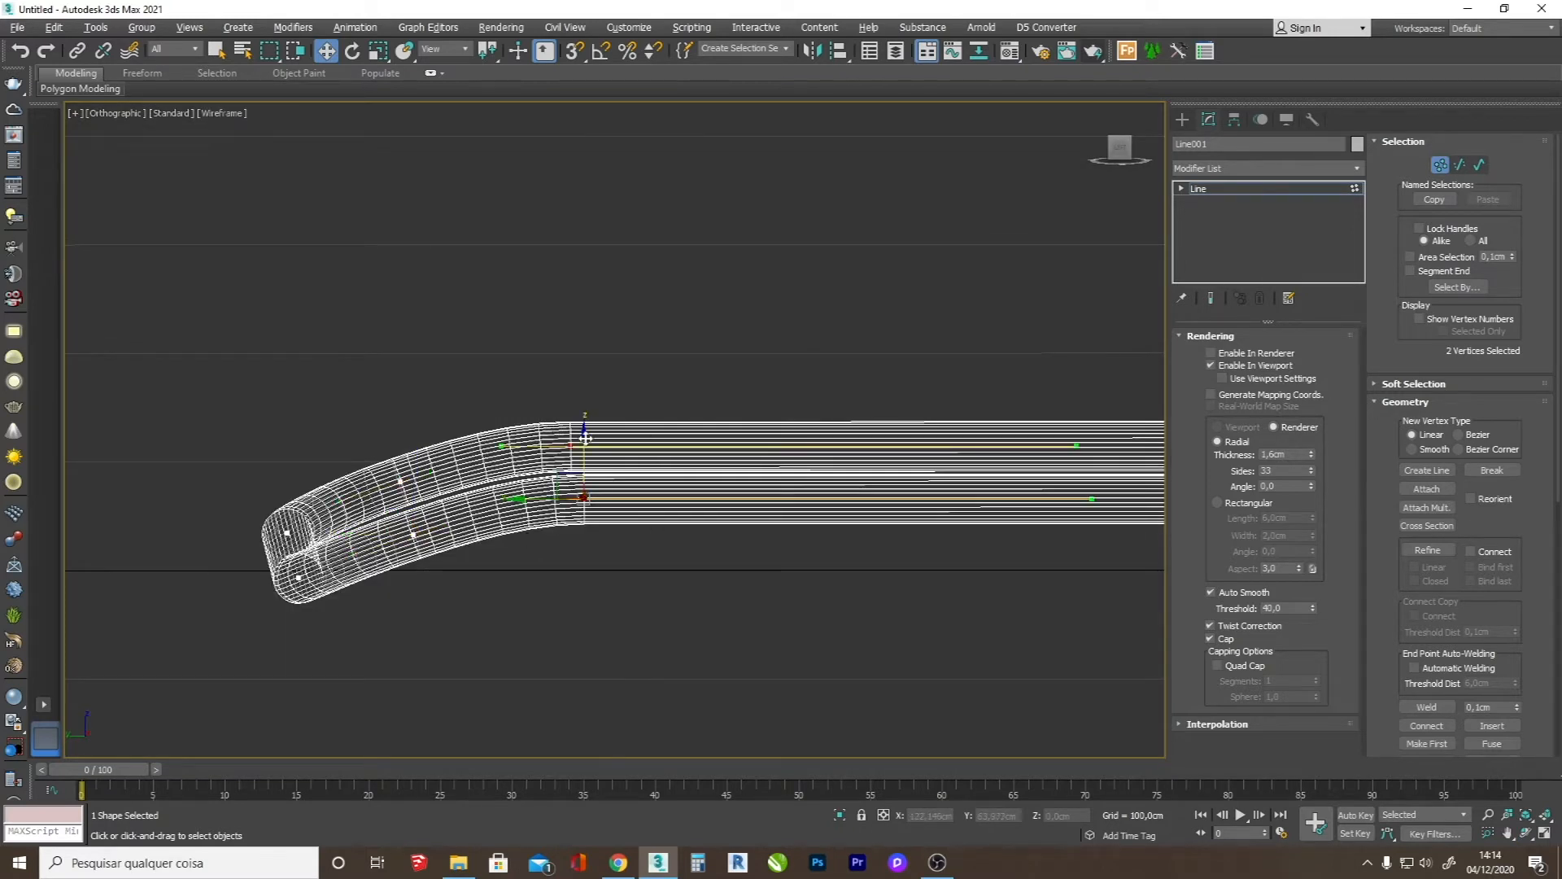
{"action": "key", "text": "alt+Tab"}
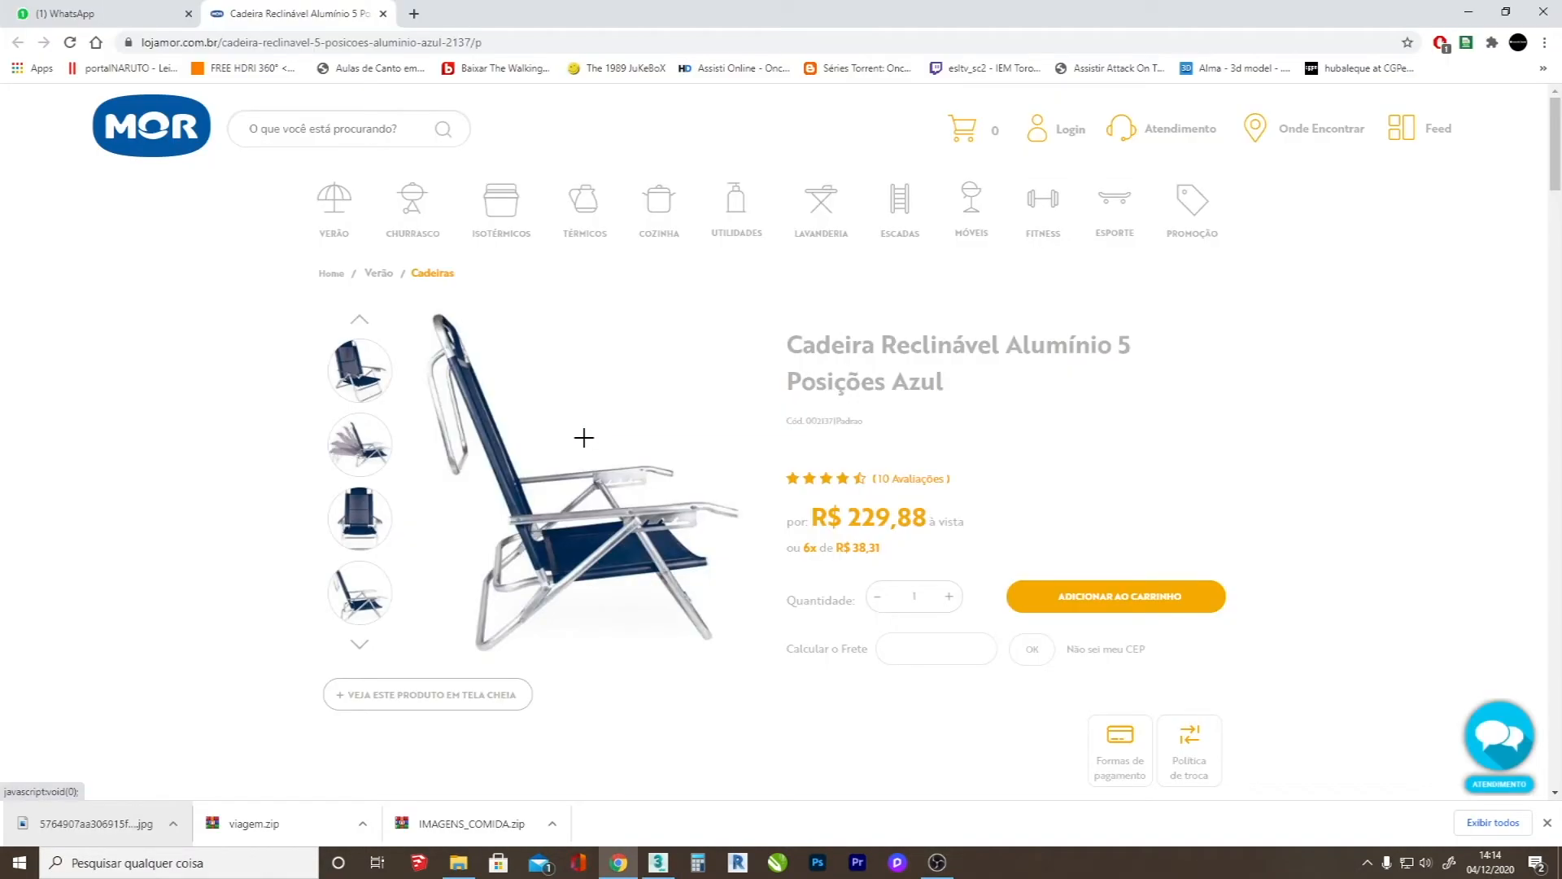
{"action": "key", "text": "alt+Tab"}
{"action": "left_click_drag", "start_coordinate": [270, 485], "coordinate": [271, 456]}
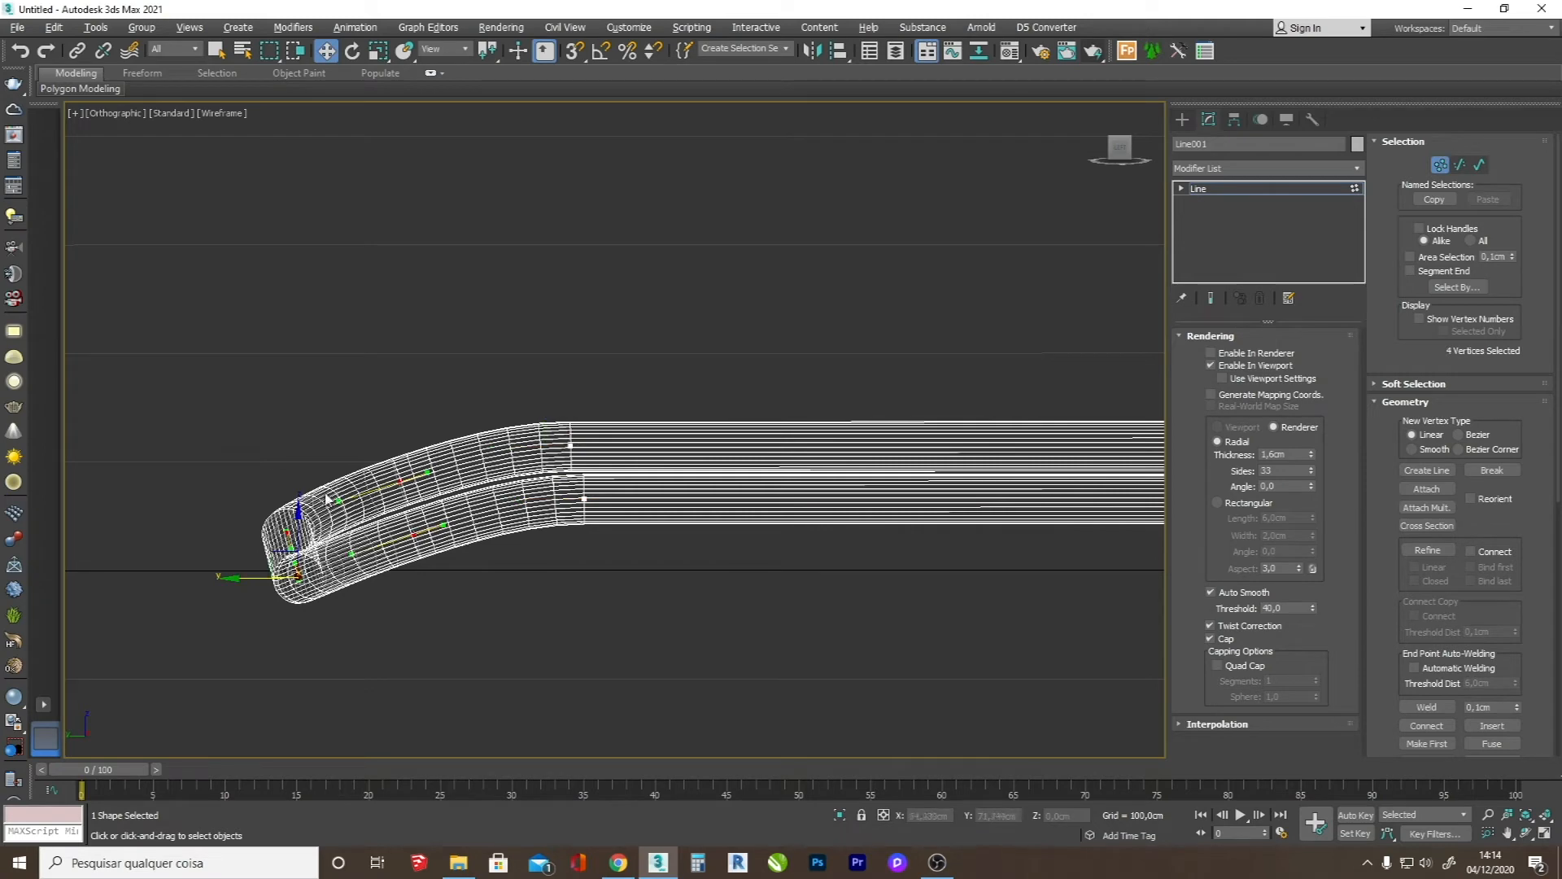
{"action": "left_click_drag", "start_coordinate": [310, 538], "coordinate": [311, 500]}
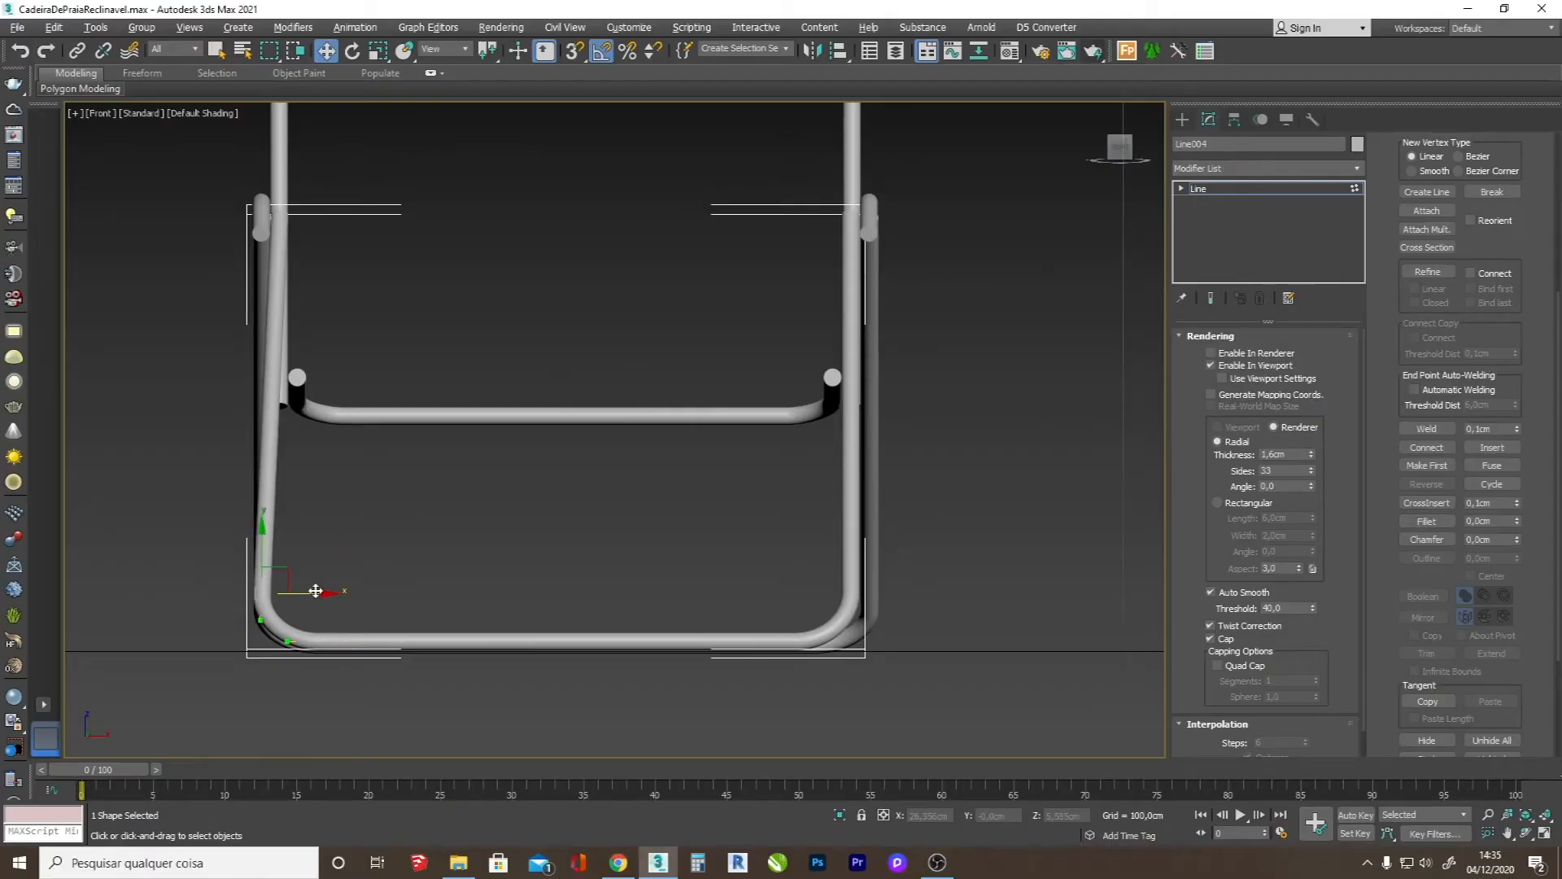
- Move the leg frame's lower-left corner vertices inward and the lower-right ones outward in the Front view so both sides slope evenly
{"action": "left_click_drag", "start_coordinate": [316, 591], "coordinate": [326, 590]}
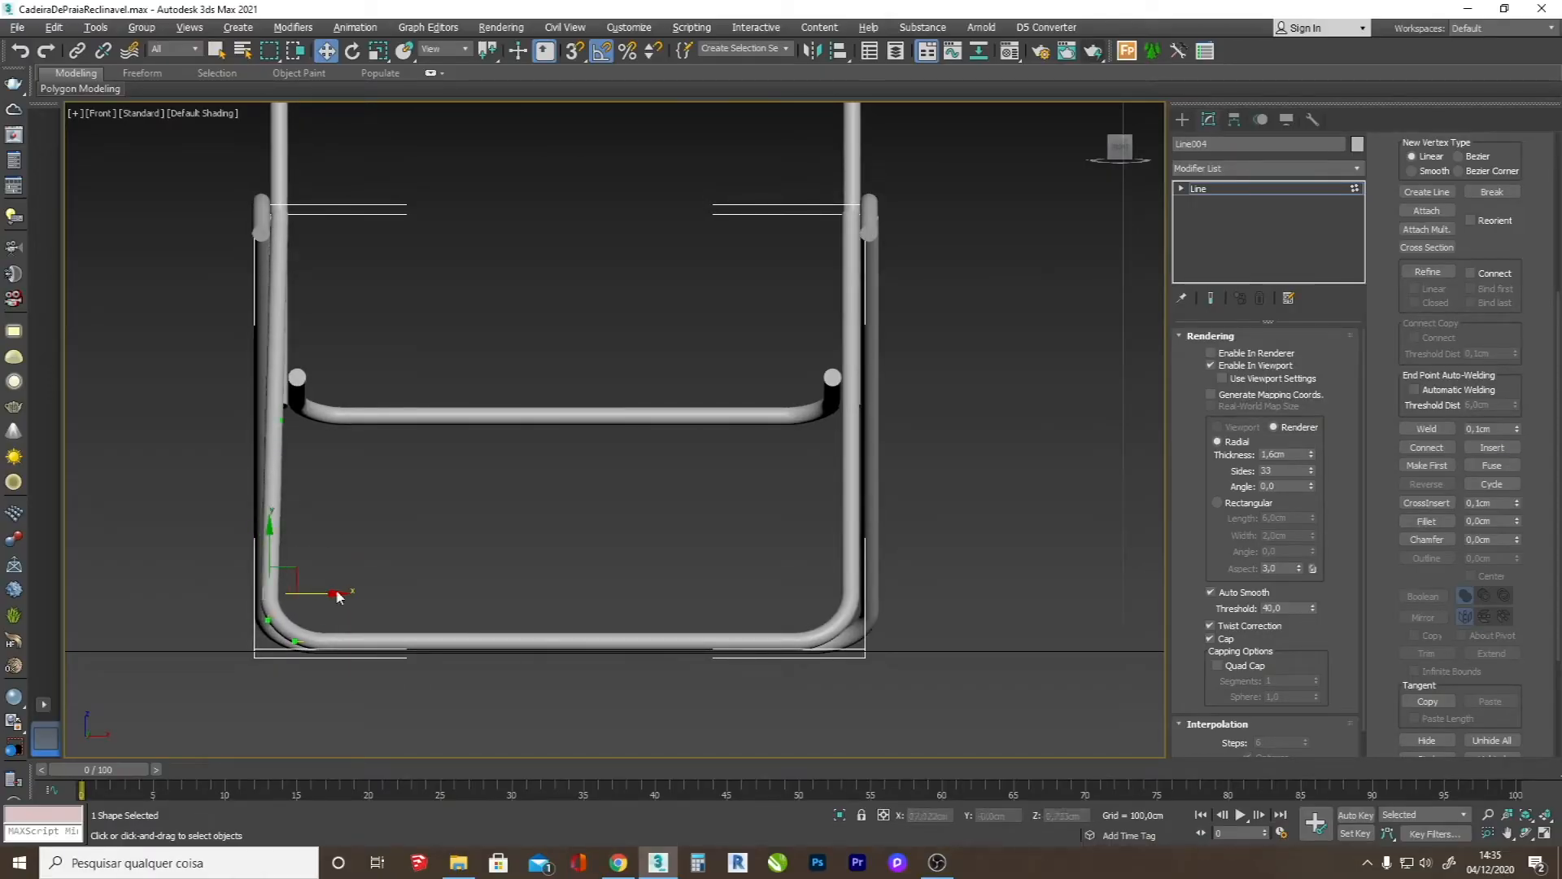
{"action": "left_click", "coordinate": [867, 640]}
{"action": "left_click_drag", "start_coordinate": [855, 640], "coordinate": [872, 639]}
{"action": "left_click_drag", "start_coordinate": [869, 419], "coordinate": [855, 420]}
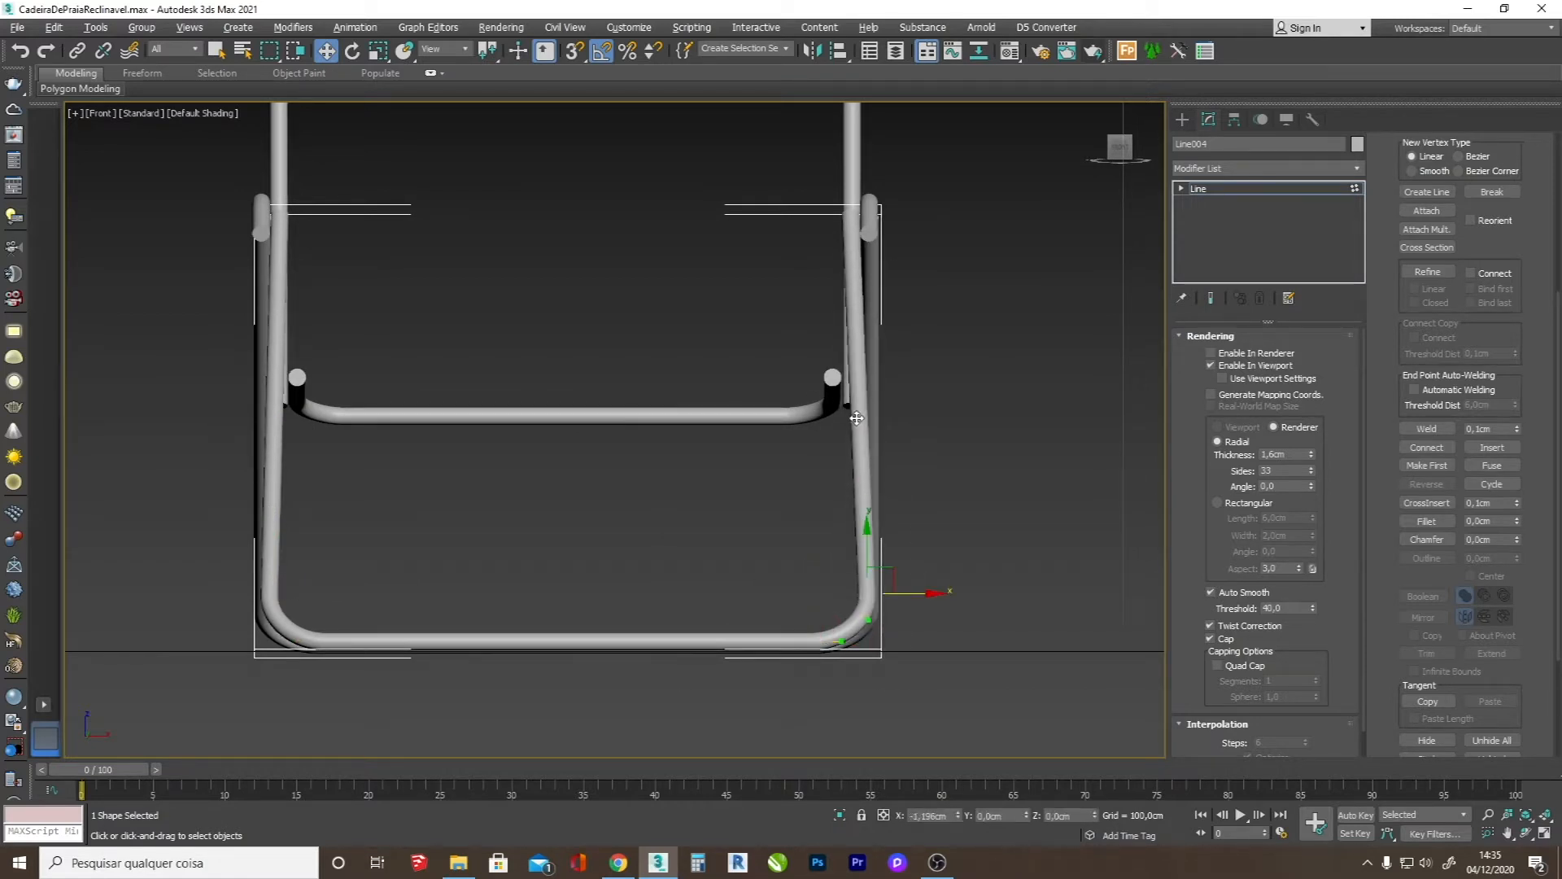
{"action": "left_click_drag", "start_coordinate": [909, 594], "coordinate": [905, 594]}
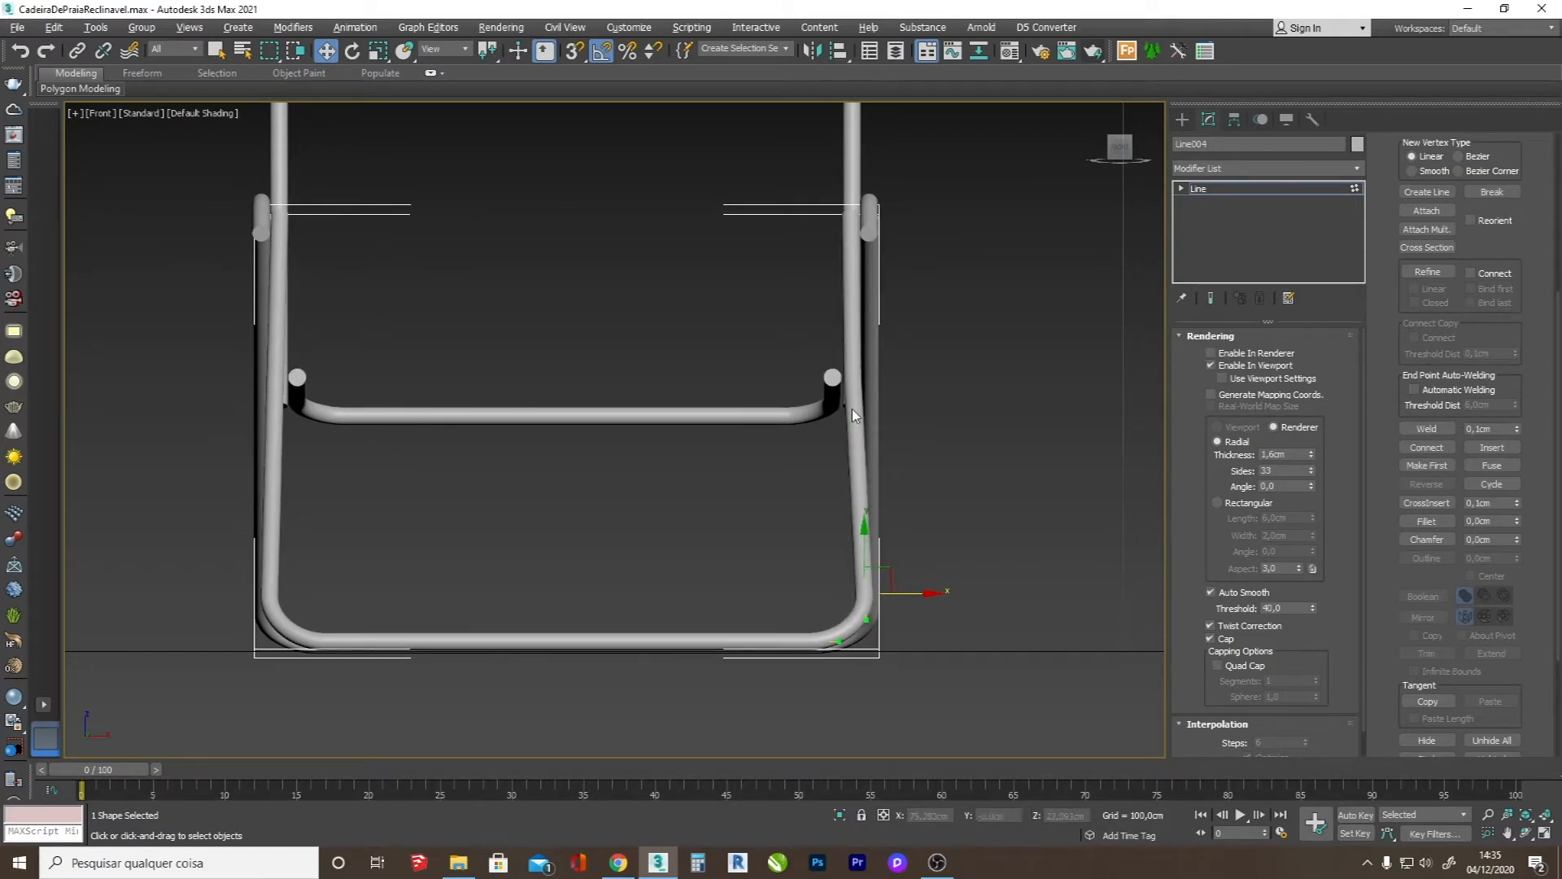
{"action": "left_click_drag", "start_coordinate": [854, 417], "coordinate": [860, 418]}
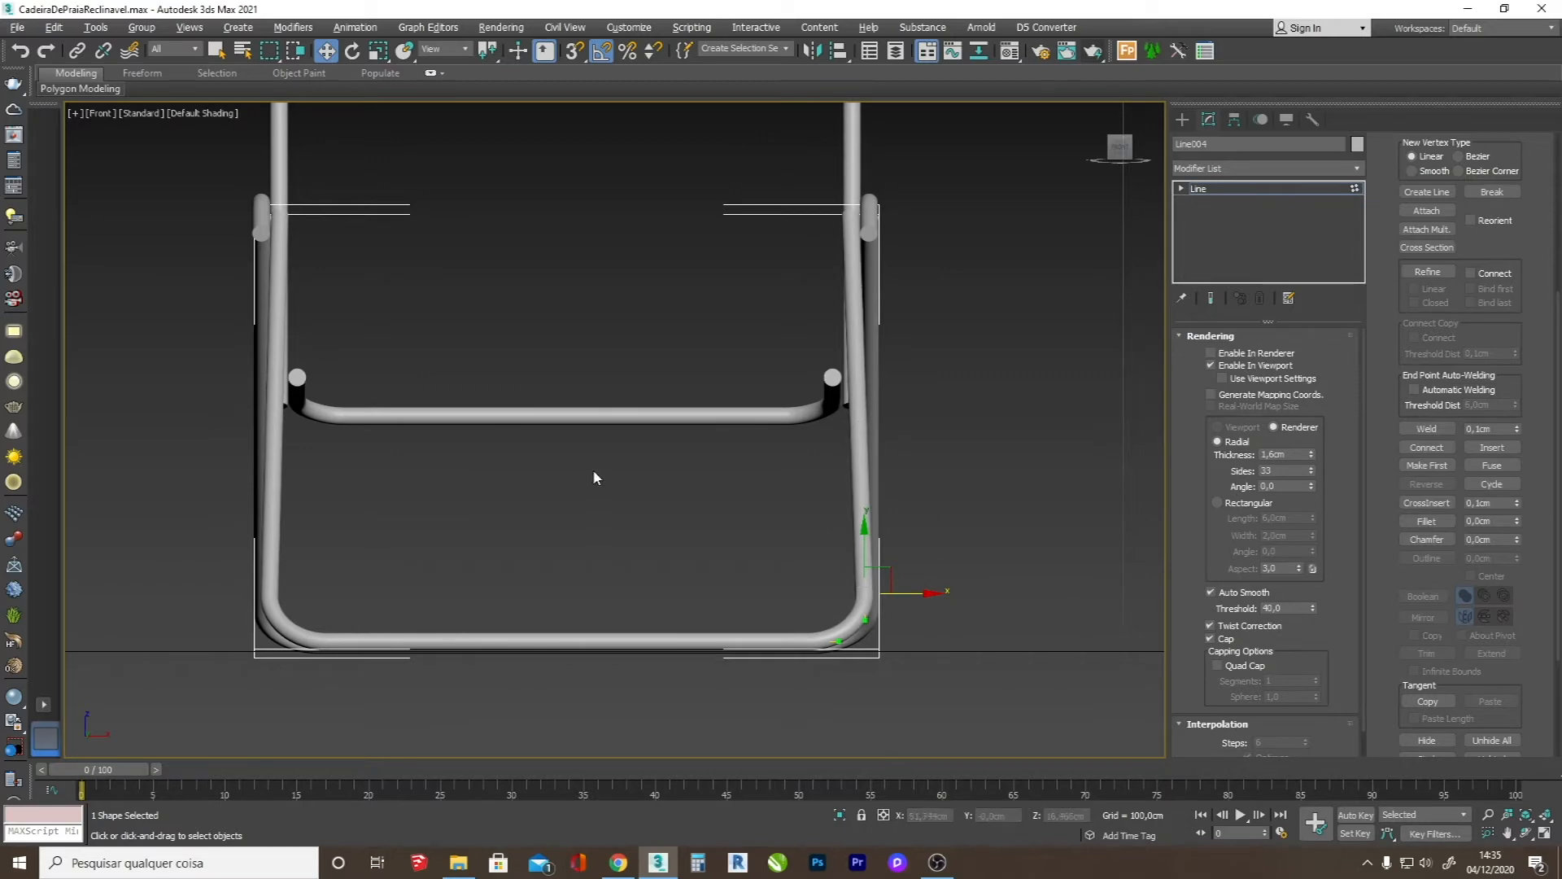
- Draw a cylinder about 0.9 cm in radius and 6 cm high beside the front leg in the Left view
{"action": "left_click", "coordinate": [1182, 119]}
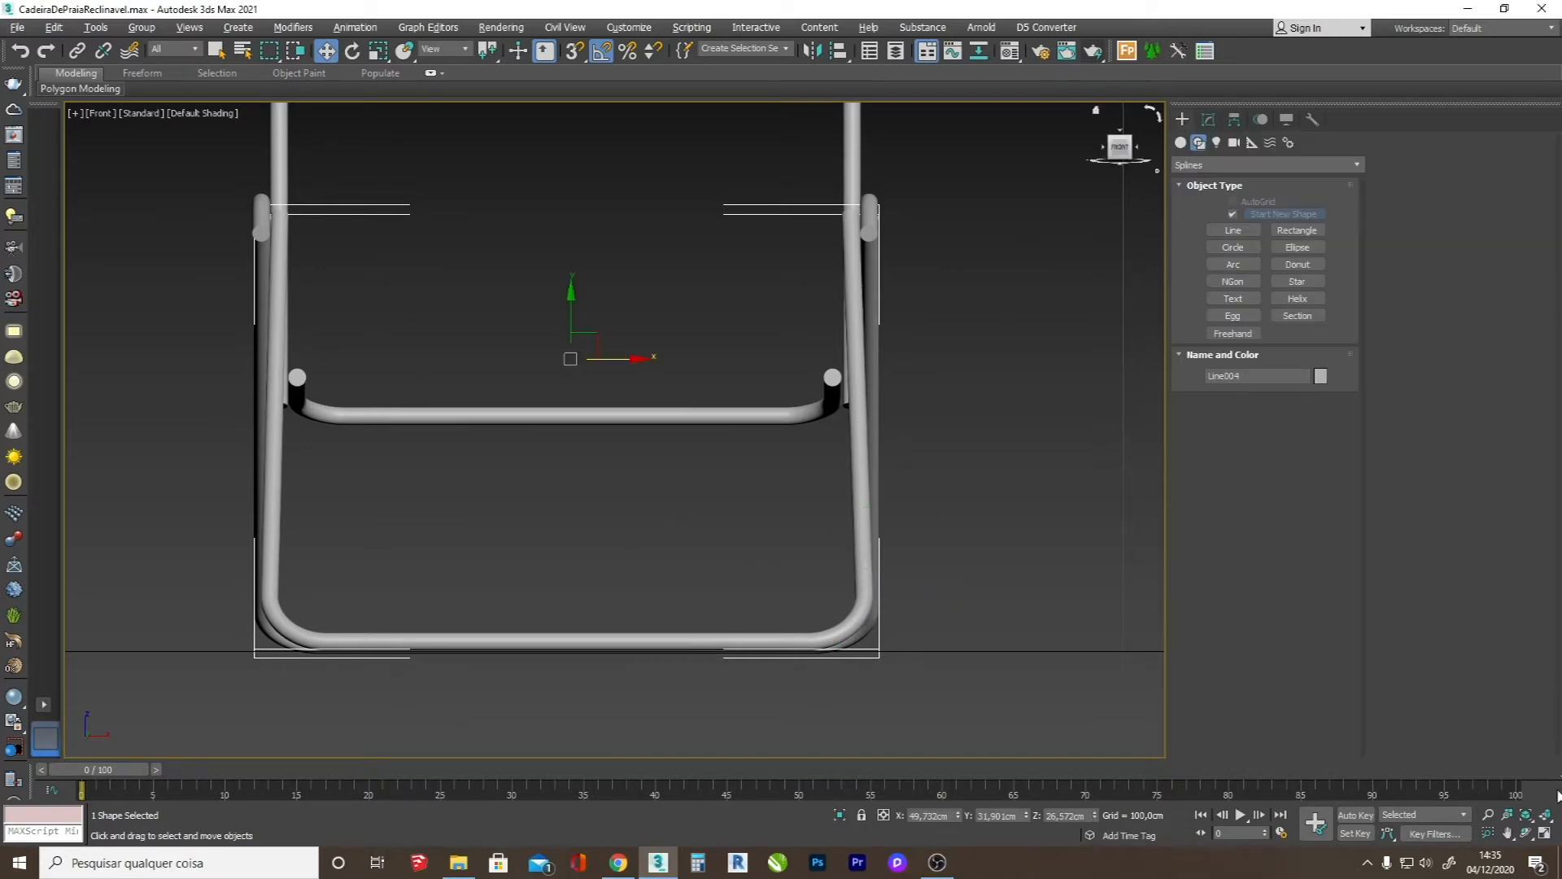
{"action": "left_click", "coordinate": [1524, 833]}
{"action": "left_click_drag", "start_coordinate": [618, 440], "coordinate": [600, 513]}
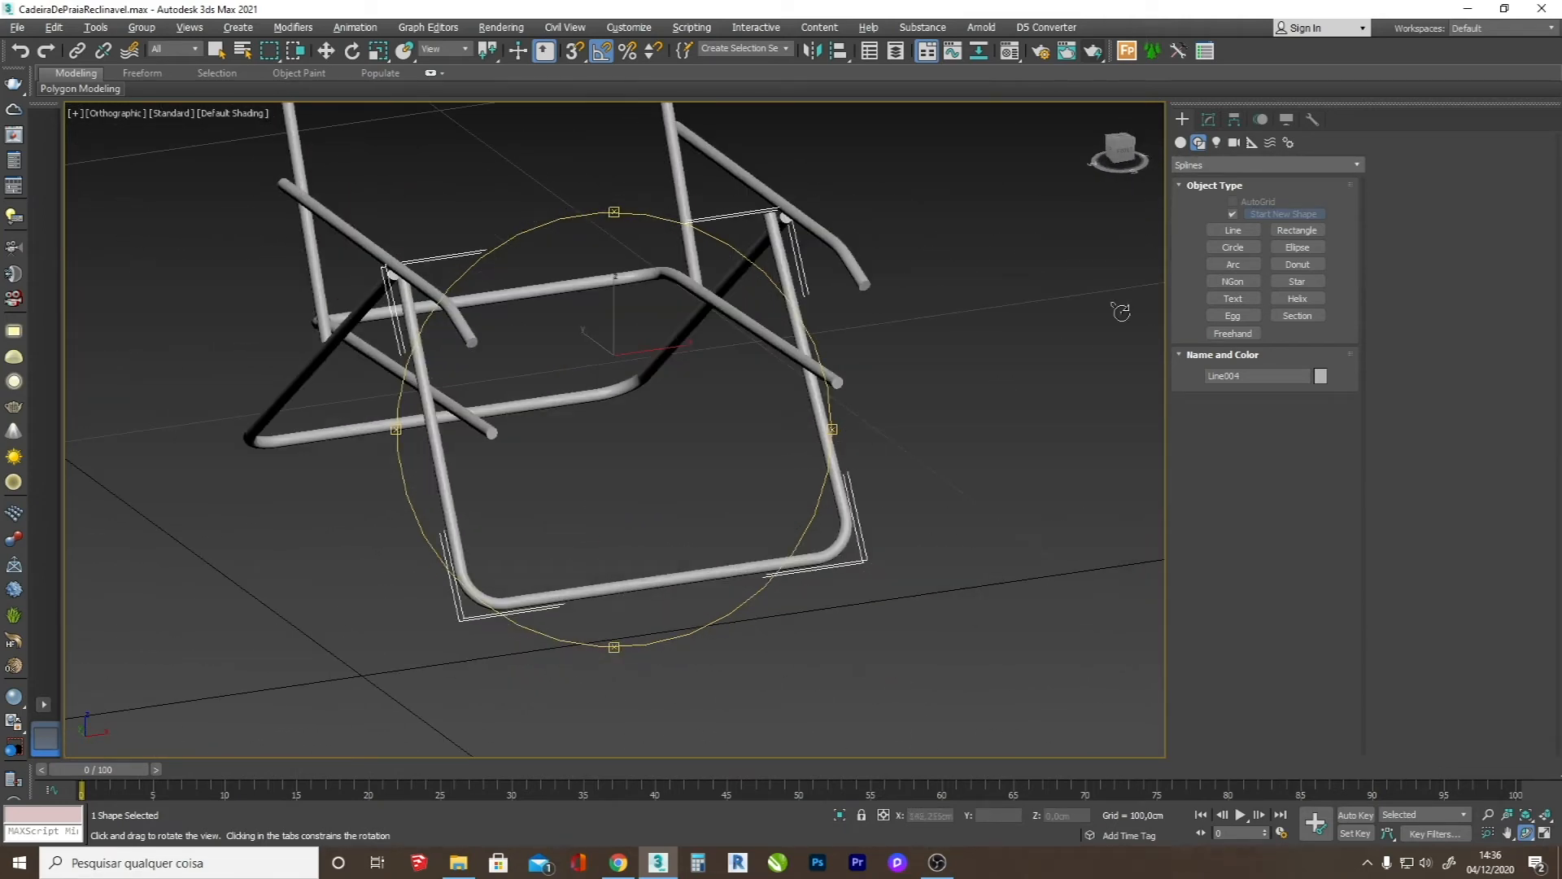
{"action": "left_click", "coordinate": [1182, 140]}
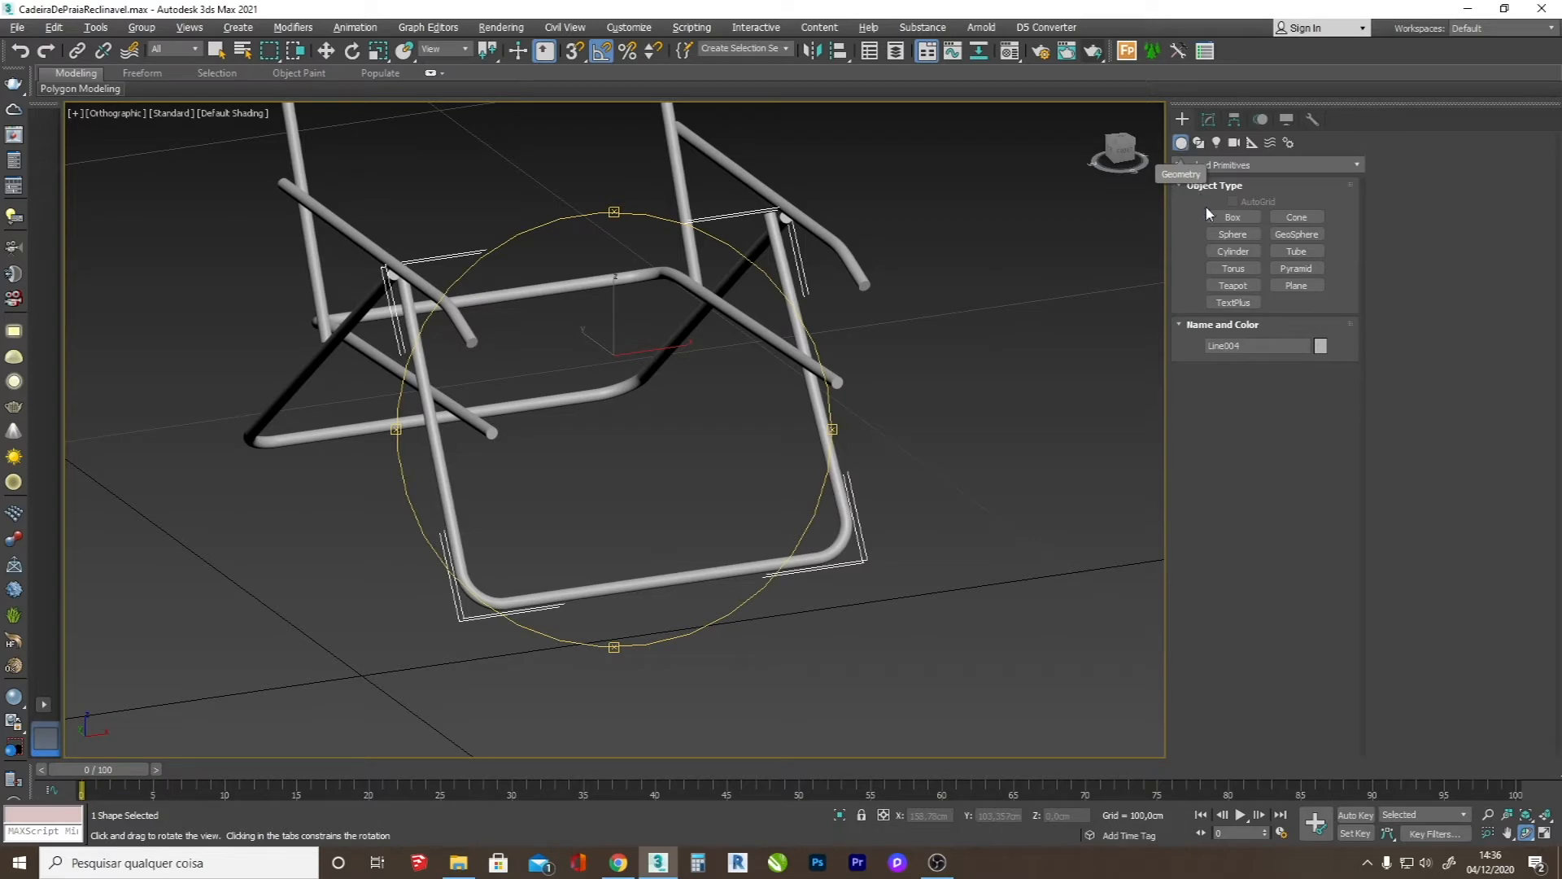
{"action": "left_click", "coordinate": [1233, 251]}
{"action": "key", "text": "l"}
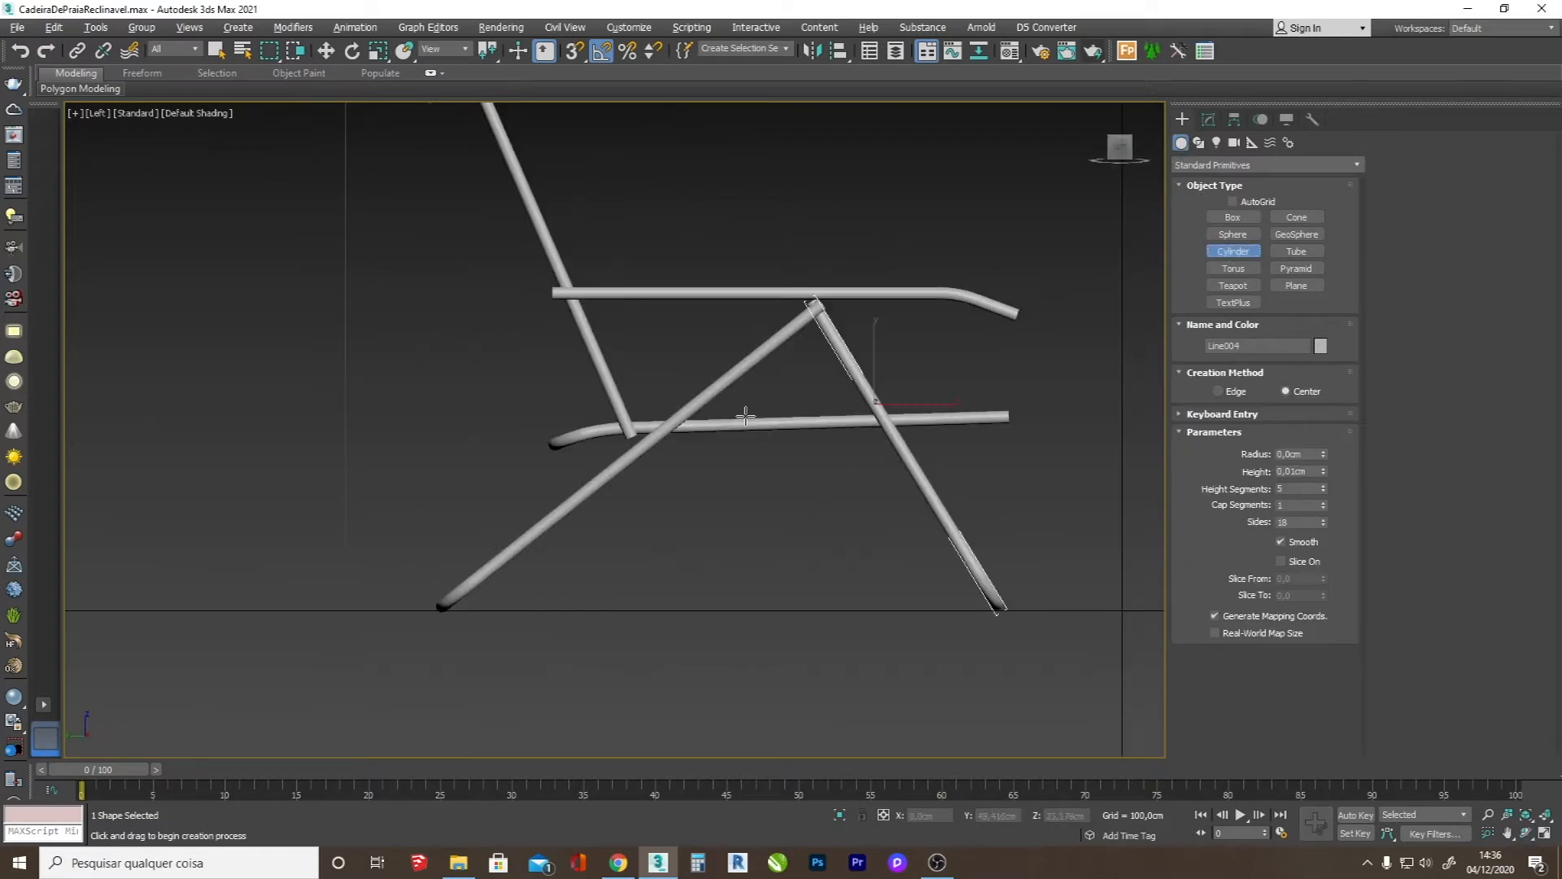
{"action": "scroll", "coordinate": [960, 501], "scroll_direction": "up", "scroll_amount": 2}
{"action": "left_click_drag", "start_coordinate": [914, 473], "coordinate": [914, 479]}
{"action": "left_click", "coordinate": [908, 393]}
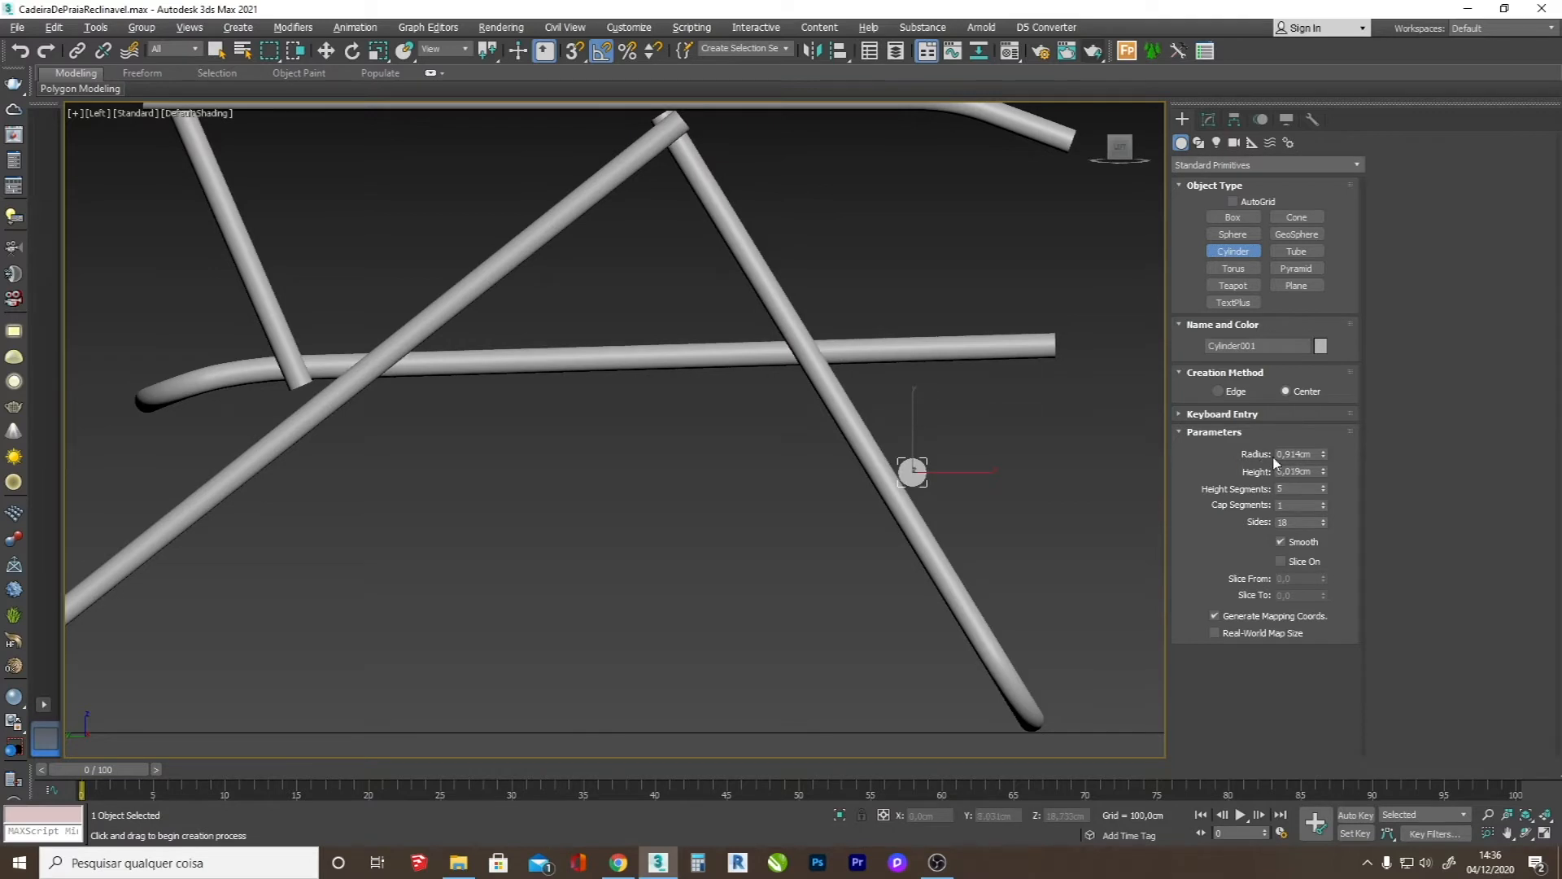
- Set the cylinder's radius to 0.8 cm and move it against the sloping front leg
{"action": "double_click", "coordinate": [1296, 453]}
{"action": "key", "text": "Return"}
{"action": "key", "text": "w"}
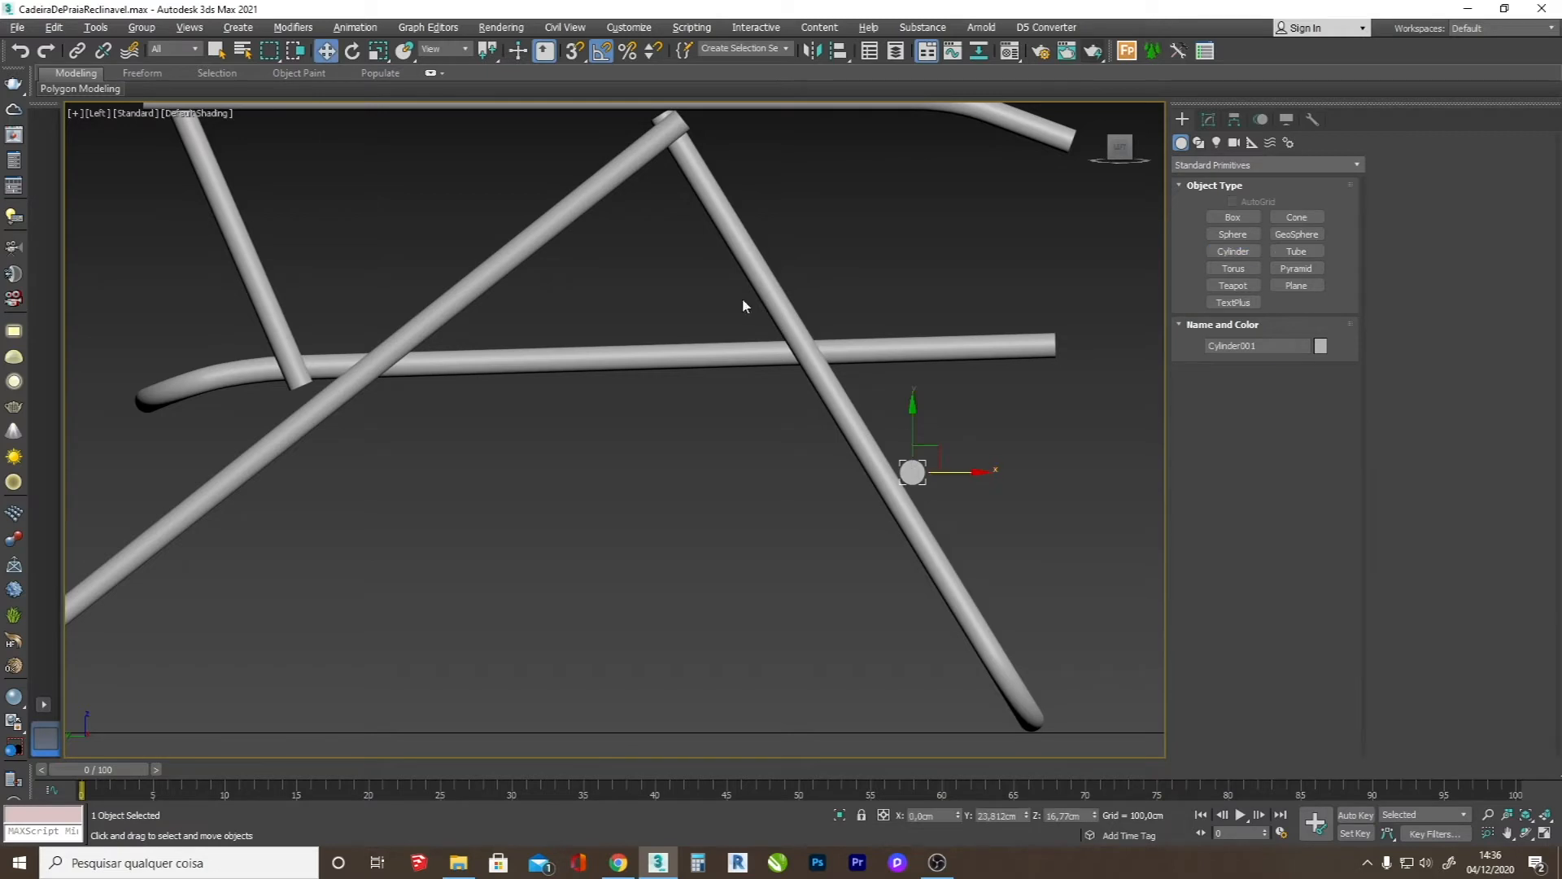
{"action": "scroll", "coordinate": [951, 492], "scroll_direction": "up", "scroll_amount": 4}
{"action": "left_click_drag", "start_coordinate": [913, 428], "coordinate": [907, 423]}
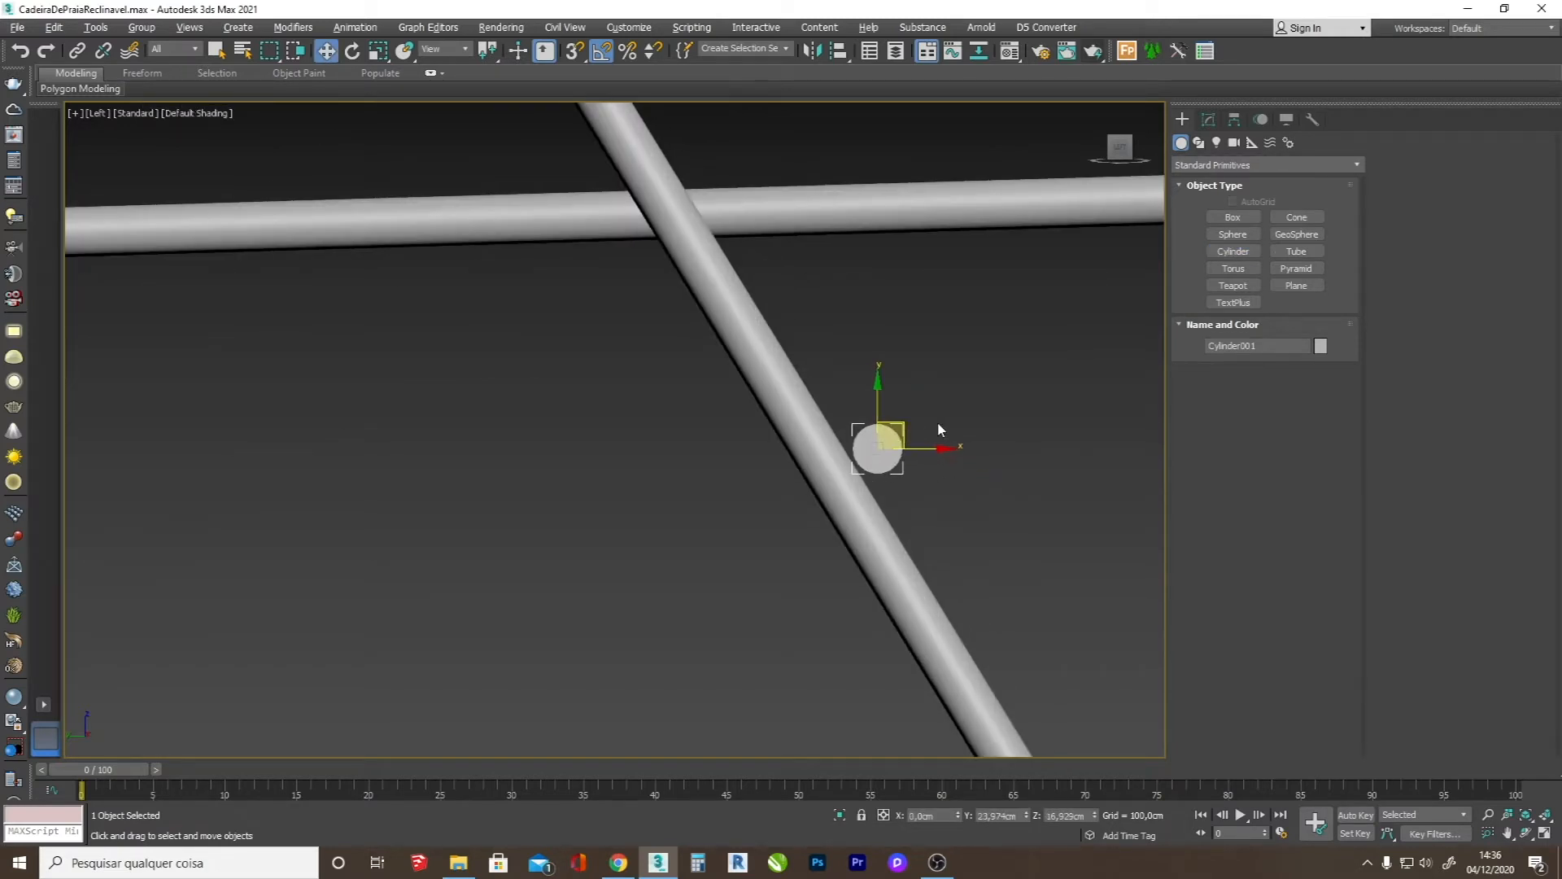
- Give the cylinder 1 height segment and 36 sides
{"action": "left_click", "coordinate": [1208, 119]}
{"action": "right_click", "coordinate": [1325, 394]}
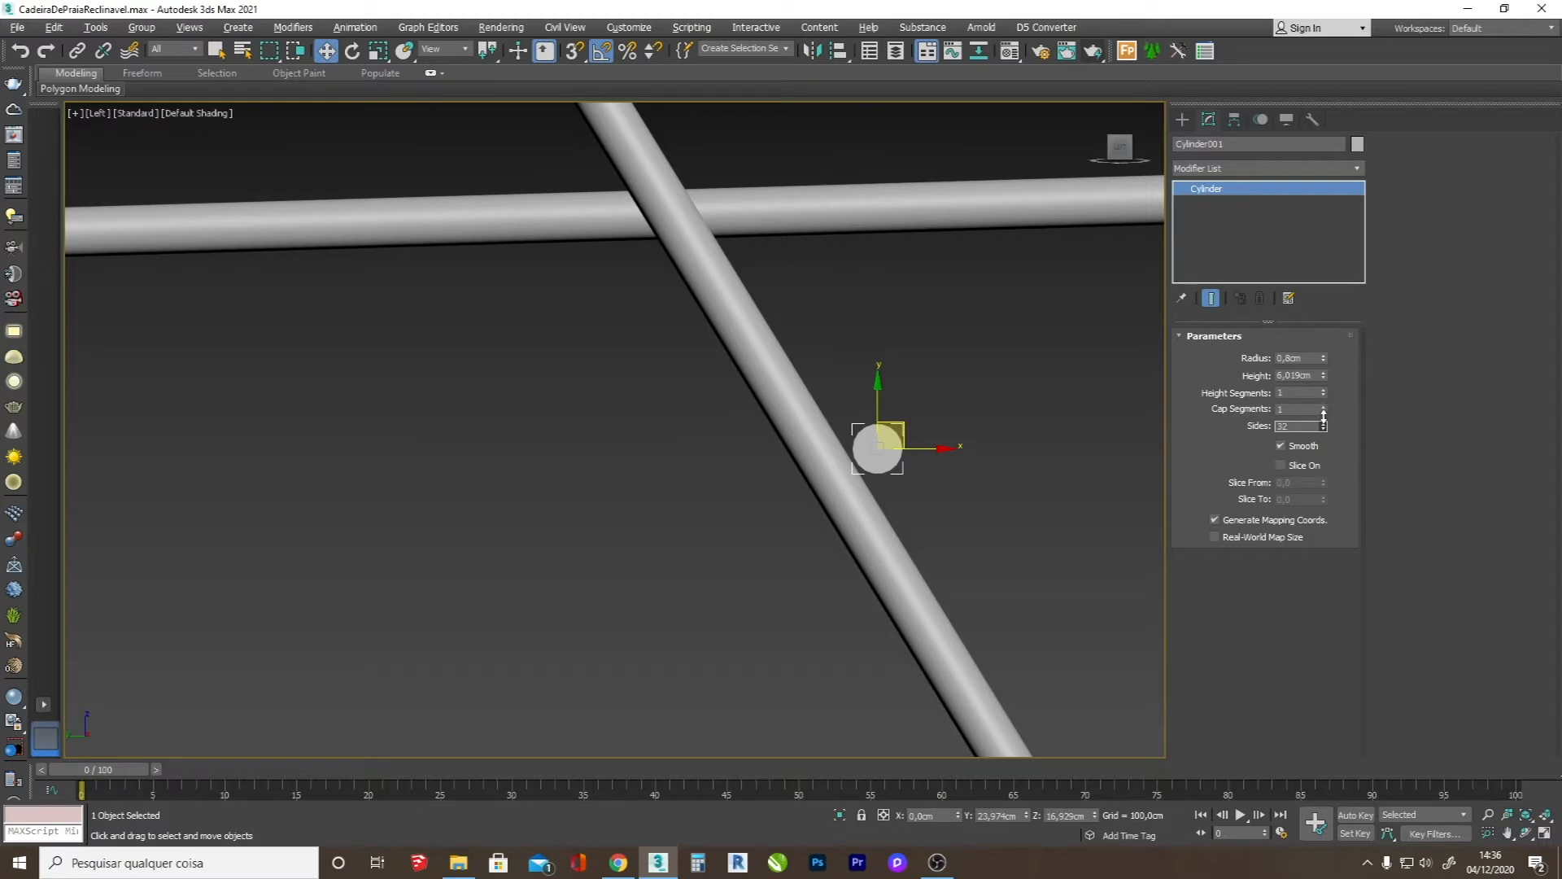
{"action": "scroll", "coordinate": [915, 446], "scroll_direction": "up", "scroll_amount": 2}
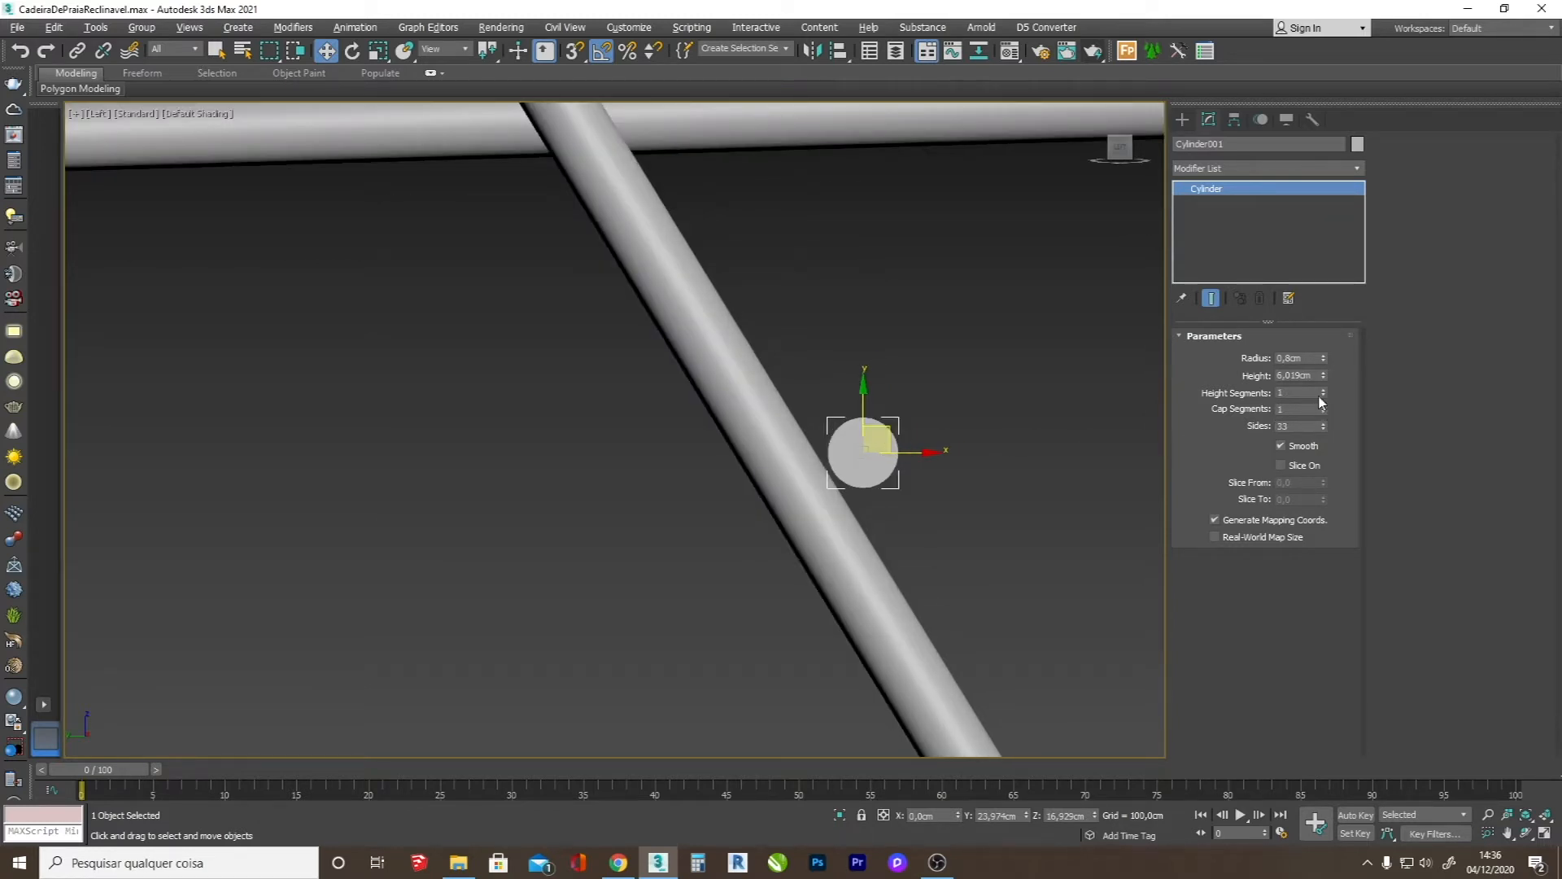
{"action": "double_click", "coordinate": [1297, 427]}
{"action": "left_click", "coordinate": [924, 474]}
{"action": "left_click", "coordinate": [862, 452]}
- Move the cylinder along X in the Front view until its outer end meets the right leg of the frame
{"action": "key", "text": "f"}
{"action": "scroll", "coordinate": [537, 561], "scroll_direction": "up", "scroll_amount": 3}
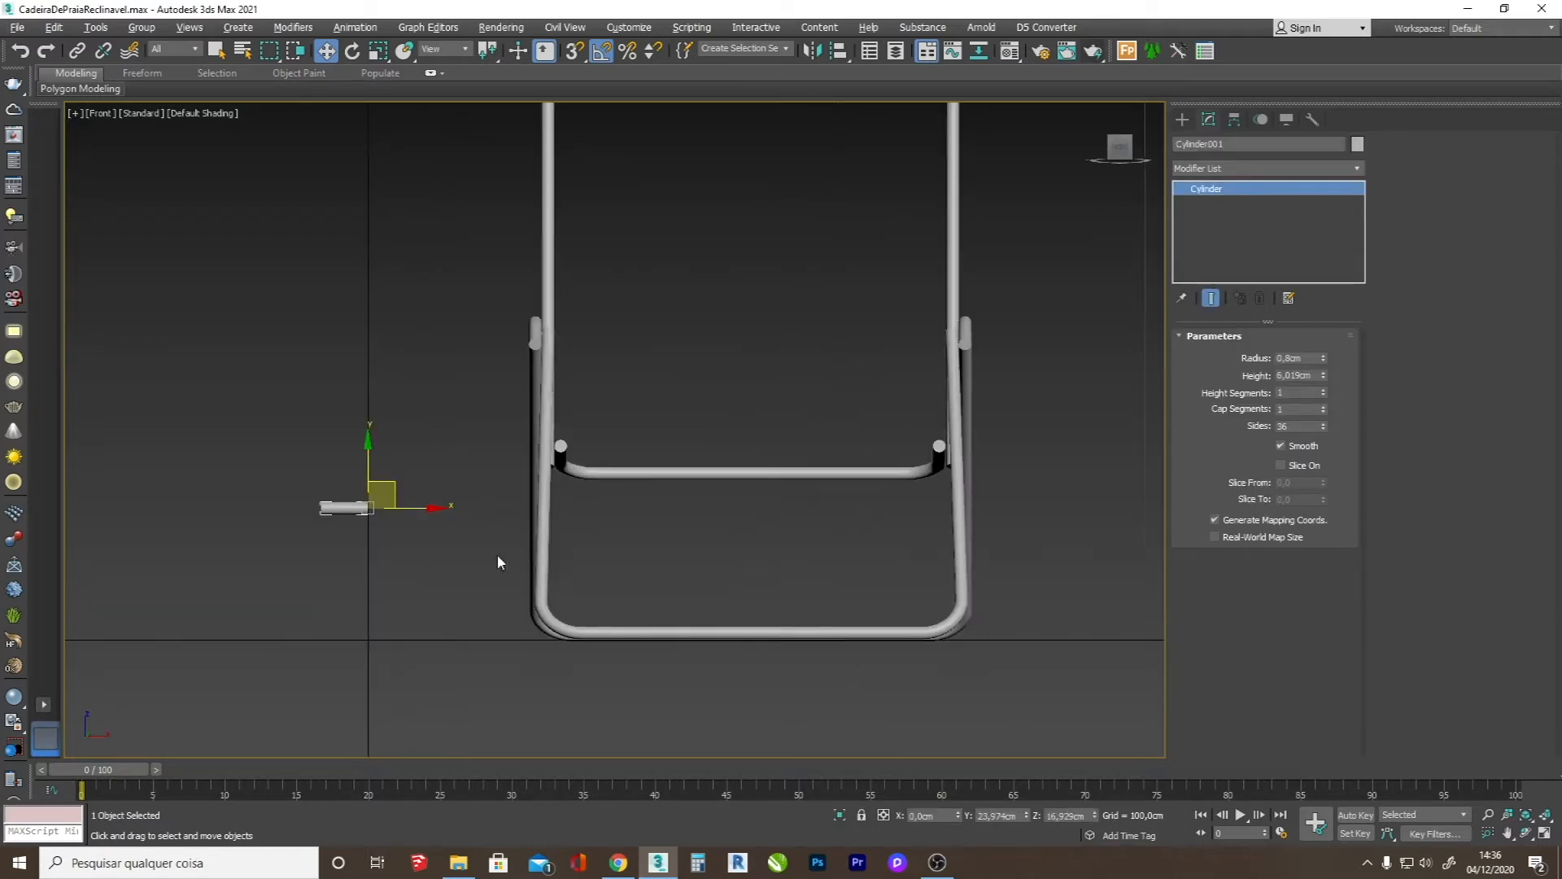
{"action": "left_click_drag", "start_coordinate": [425, 510], "coordinate": [1022, 512]}
{"action": "scroll", "coordinate": [1022, 512], "scroll_direction": "up", "scroll_amount": 4}
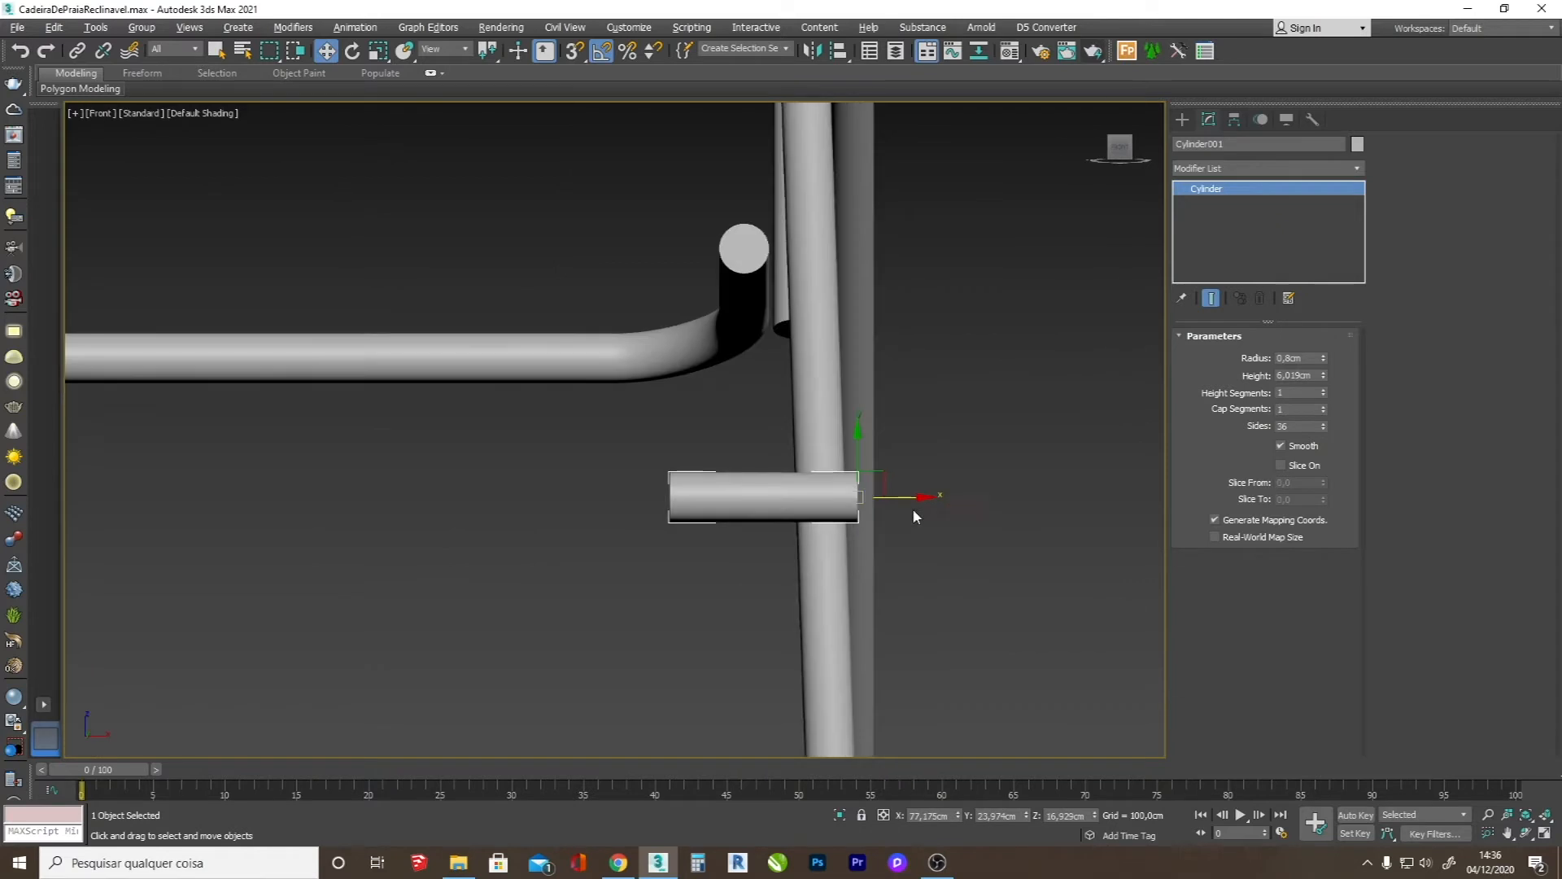
{"action": "scroll", "coordinate": [932, 515], "scroll_direction": "up", "scroll_amount": 1}
{"action": "left_click_drag", "start_coordinate": [906, 498], "coordinate": [894, 502]}
{"action": "scroll", "coordinate": [893, 502], "scroll_direction": "down", "scroll_amount": 4}
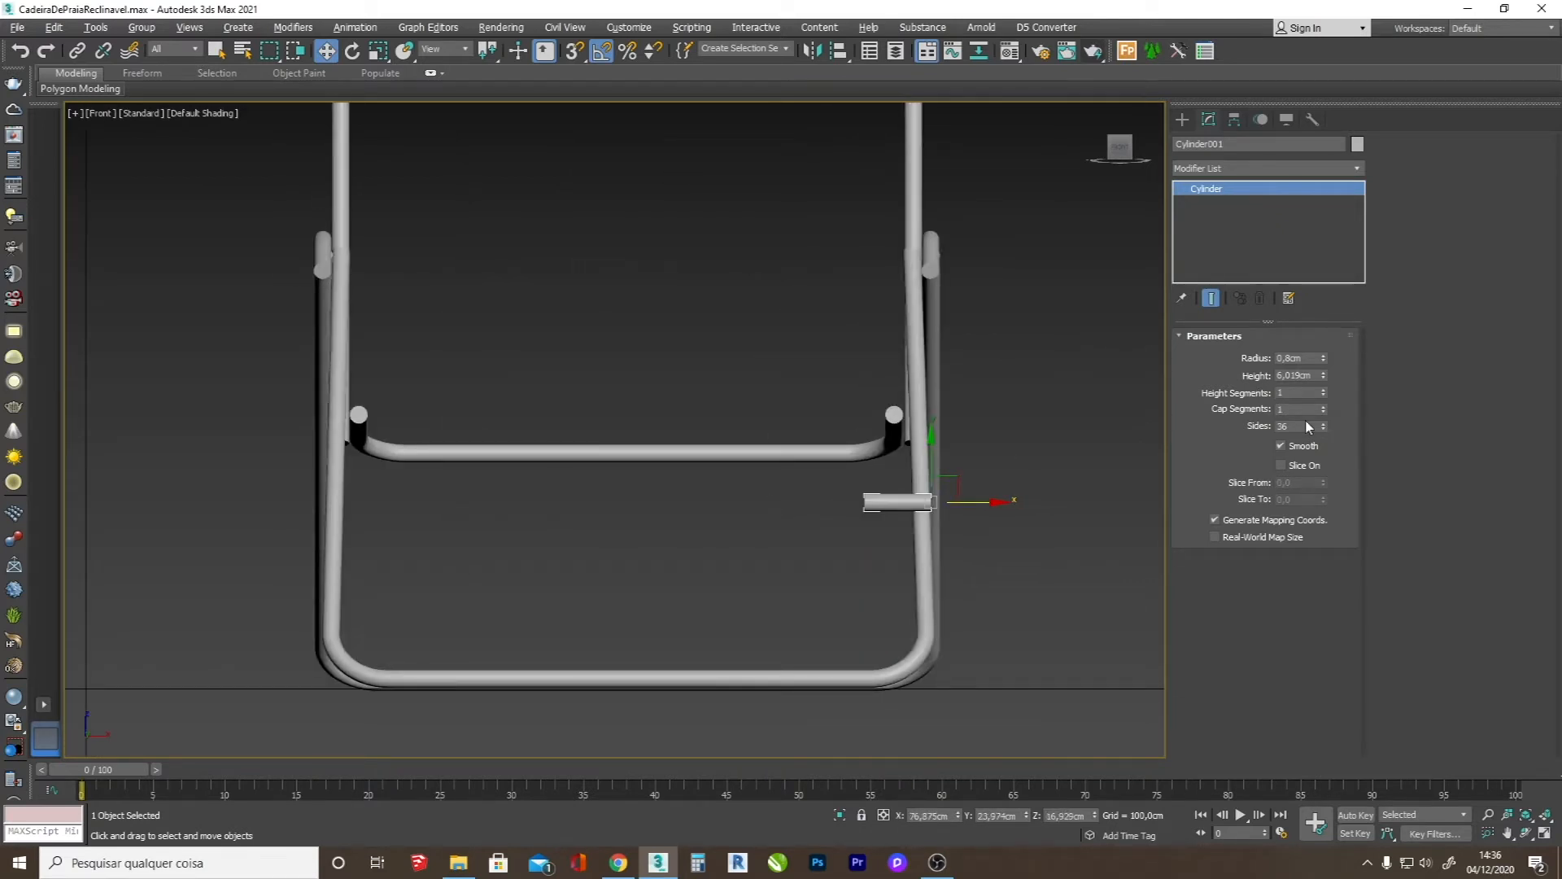
- Lengthen the cylinder to a height of about 54.9 cm so it spans both legs, and align its ends with them
{"action": "left_click_drag", "start_coordinate": [1324, 376], "coordinate": [1334, 209]}
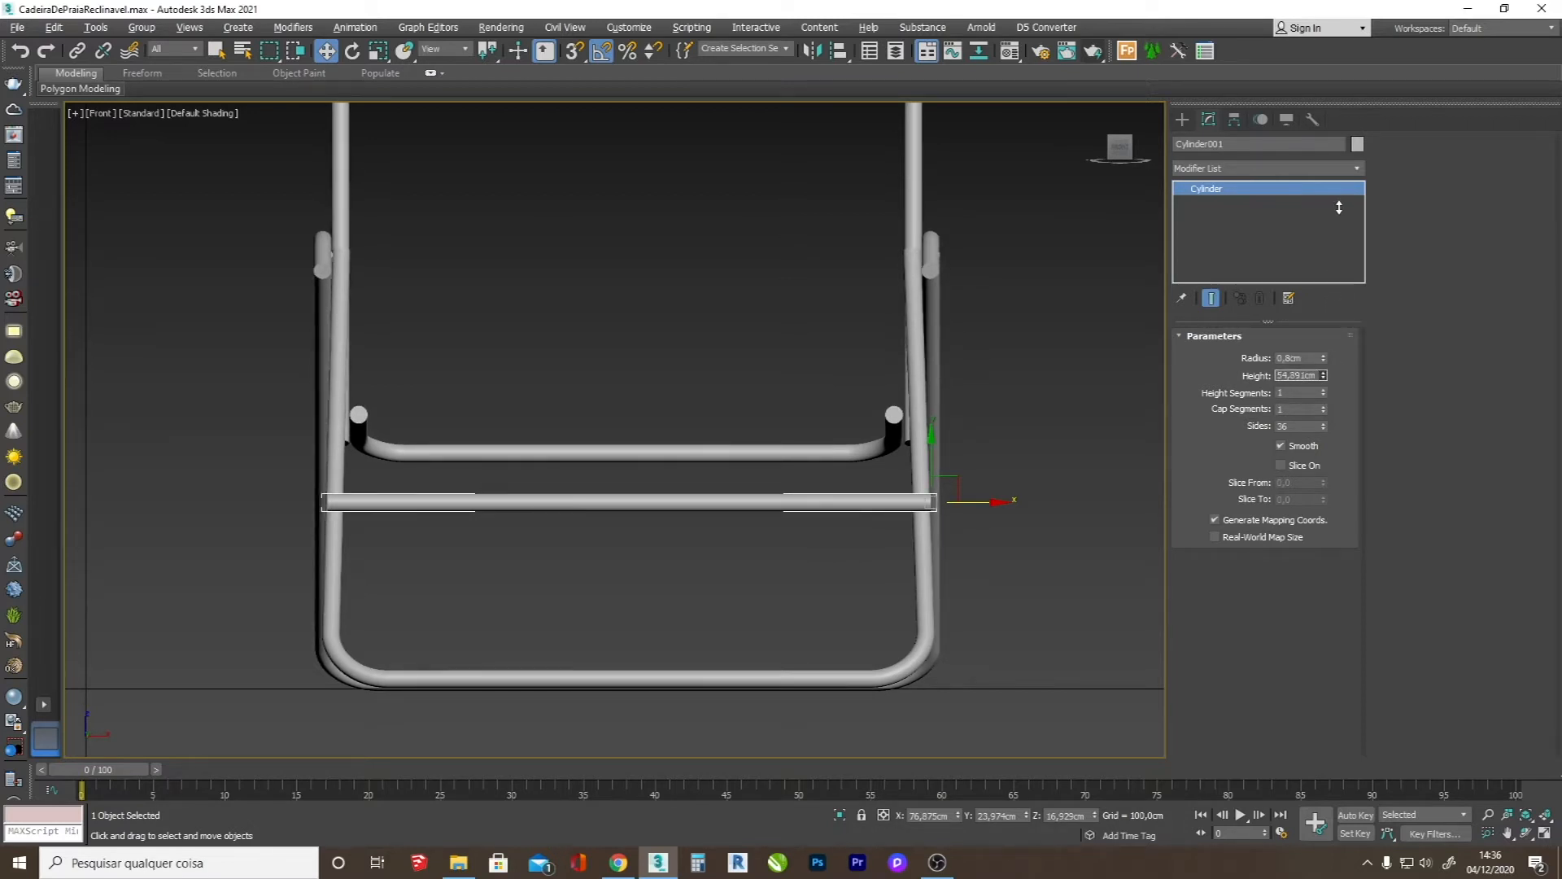
{"action": "scroll", "coordinate": [324, 510], "scroll_direction": "up", "scroll_amount": 6}
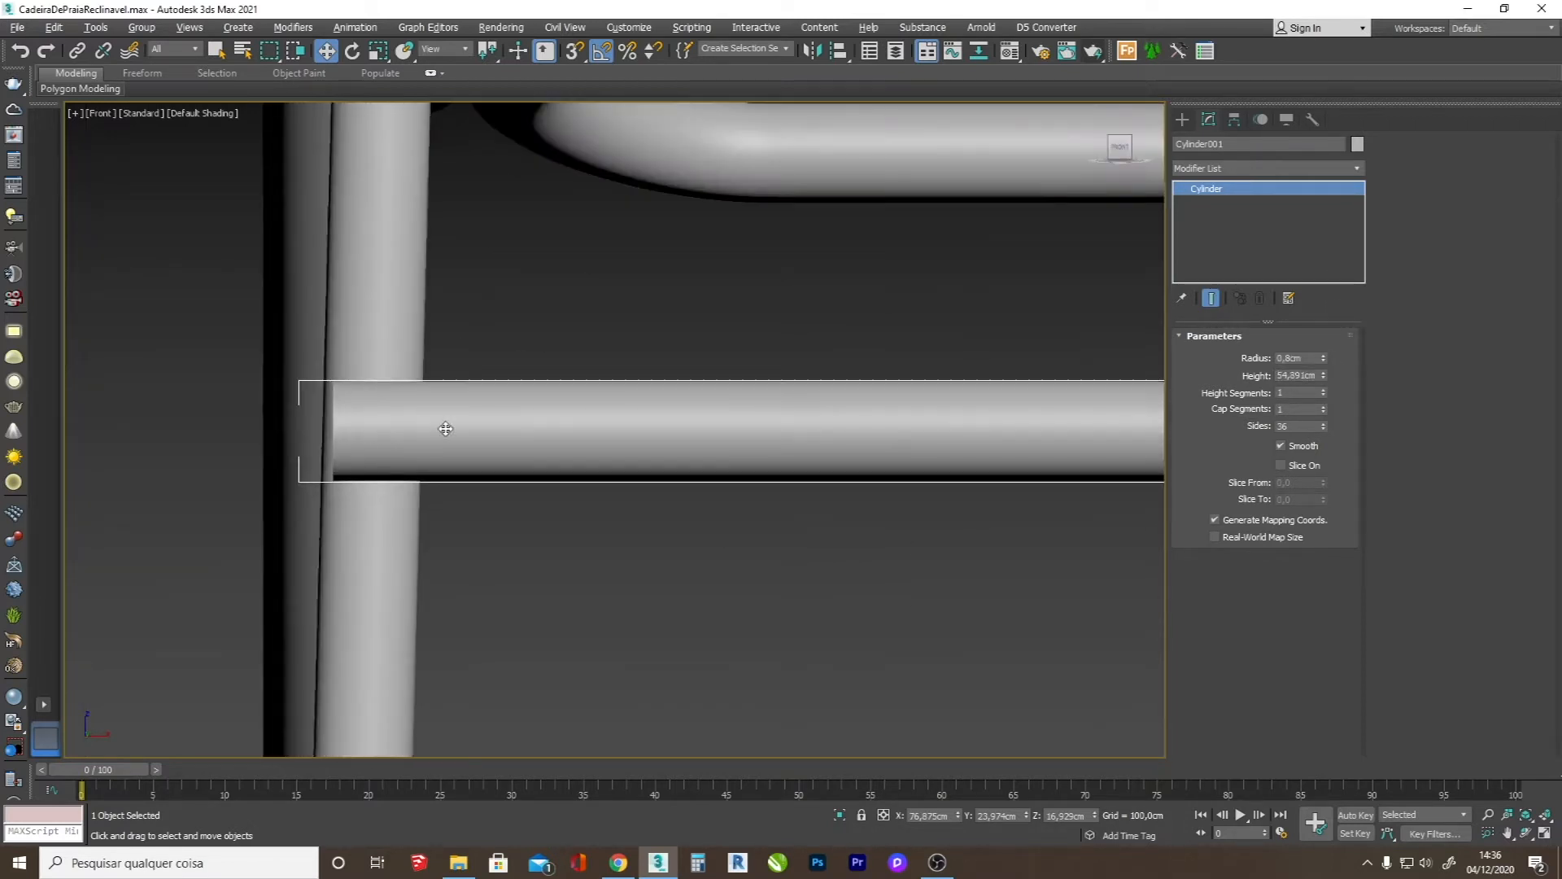
{"action": "scroll", "coordinate": [438, 433], "scroll_direction": "down", "scroll_amount": 6}
{"action": "scroll", "coordinate": [834, 455], "scroll_direction": "up", "scroll_amount": 6}
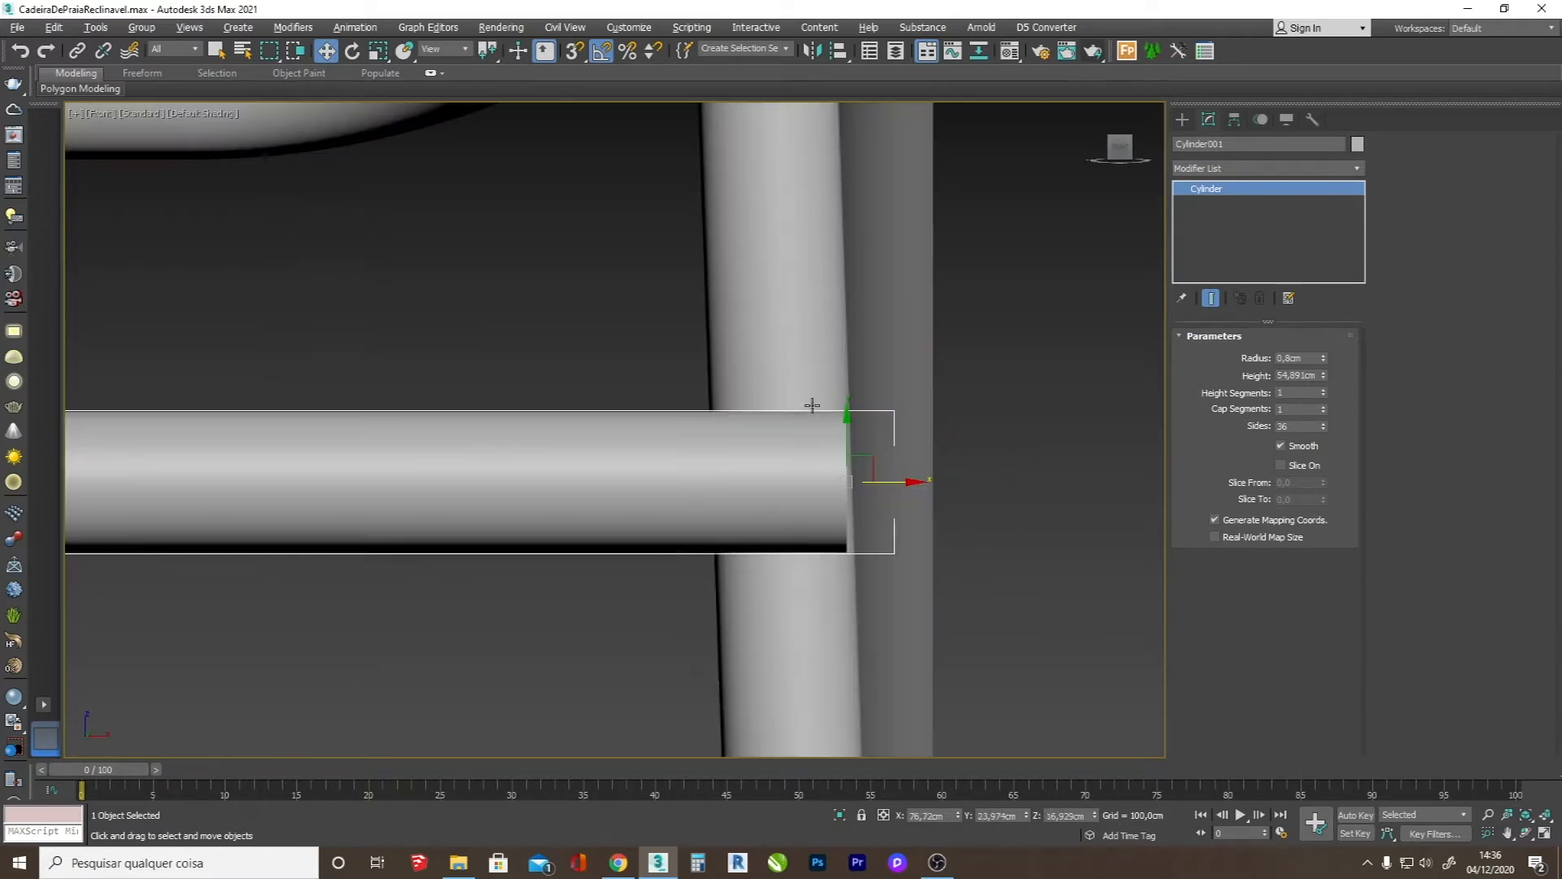
- Convert the crossbar to an Editable Poly and move its right end vertices slightly outward
{"action": "right_click", "coordinate": [834, 455]}
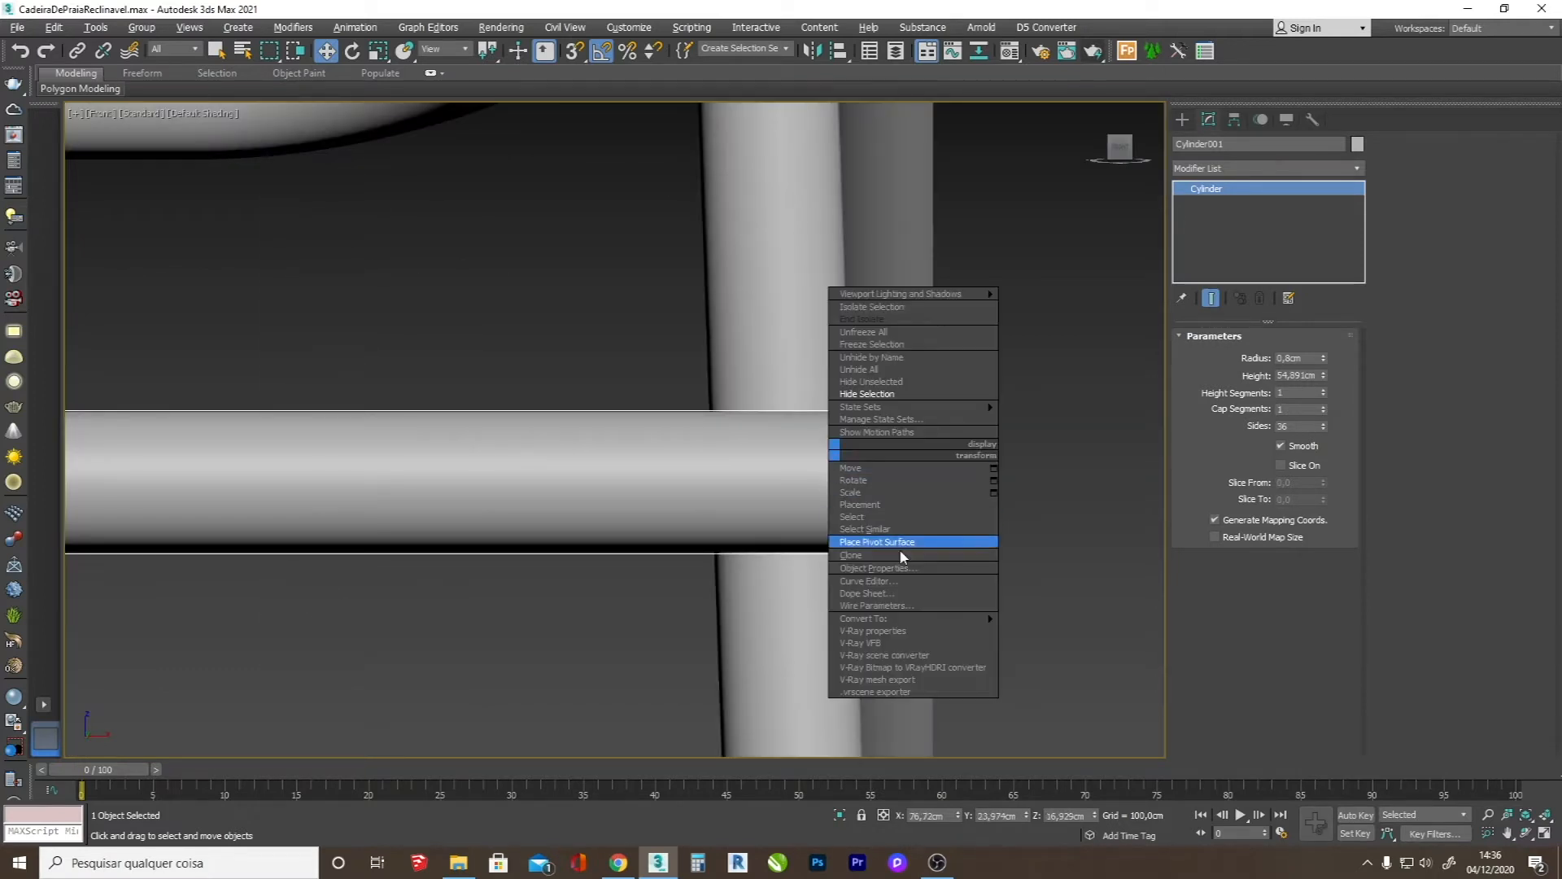
{"action": "mouse_move", "coordinate": [962, 622]}
{"action": "left_click", "coordinate": [1047, 629]}
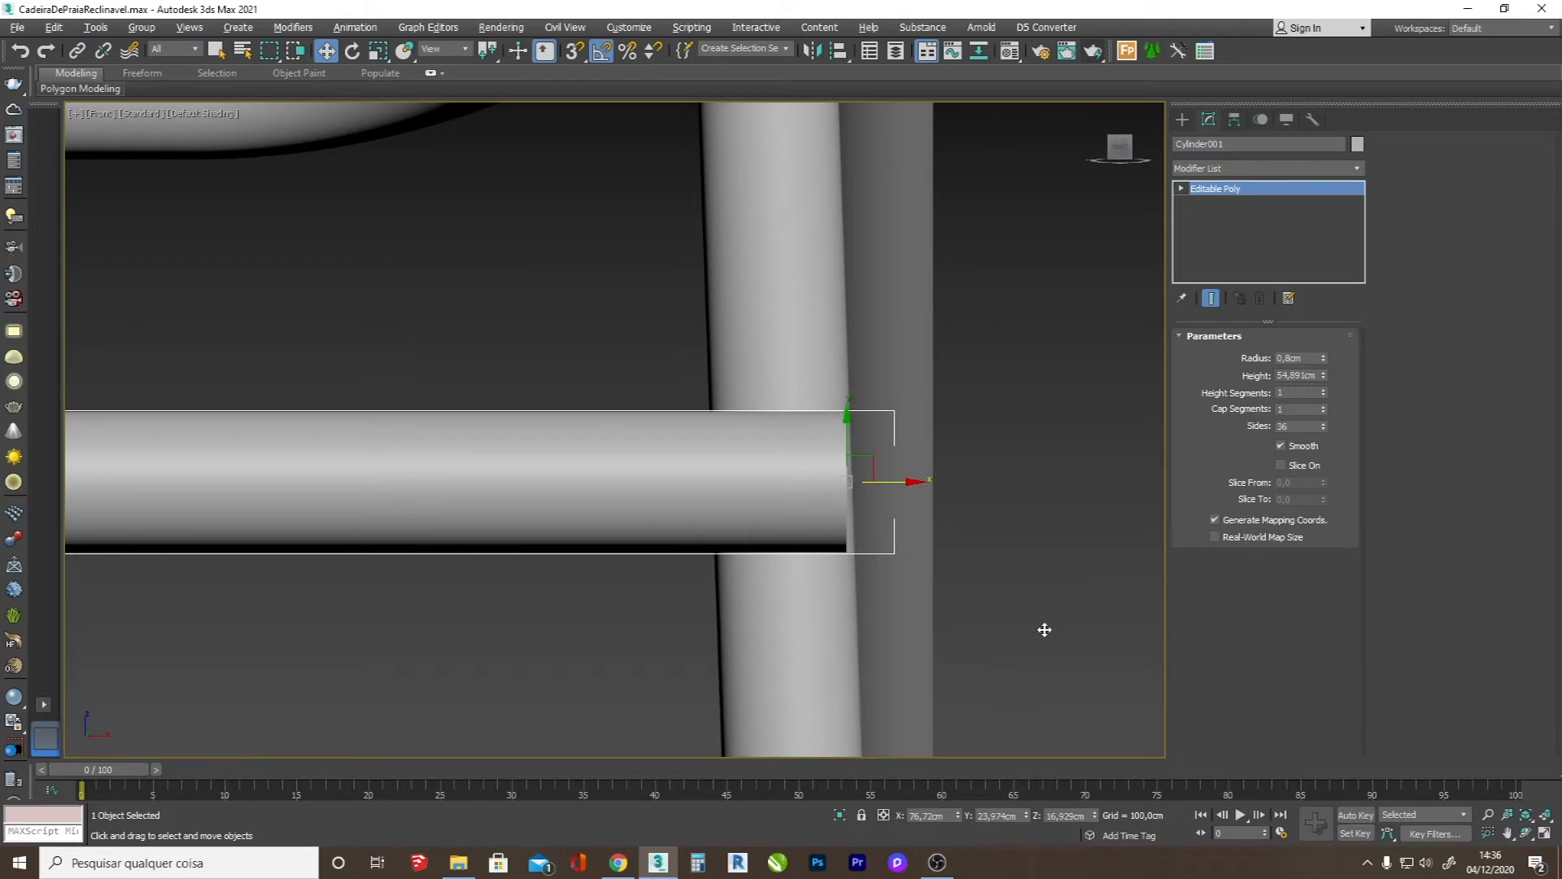
{"action": "key", "text": "1"}
{"action": "left_click_drag", "start_coordinate": [966, 633], "coordinate": [739, 352]}
{"action": "left_click_drag", "start_coordinate": [891, 482], "coordinate": [903, 488]}
- Select the vertices at the crossbar's left end and shift them slightly outward along X
{"action": "scroll", "coordinate": [904, 488], "scroll_direction": "down", "scroll_amount": 10}
{"action": "middle_click_drag", "start_coordinate": [552, 475], "coordinate": [705, 462]}
{"action": "scroll", "coordinate": [706, 462], "scroll_direction": "up", "scroll_amount": 5}
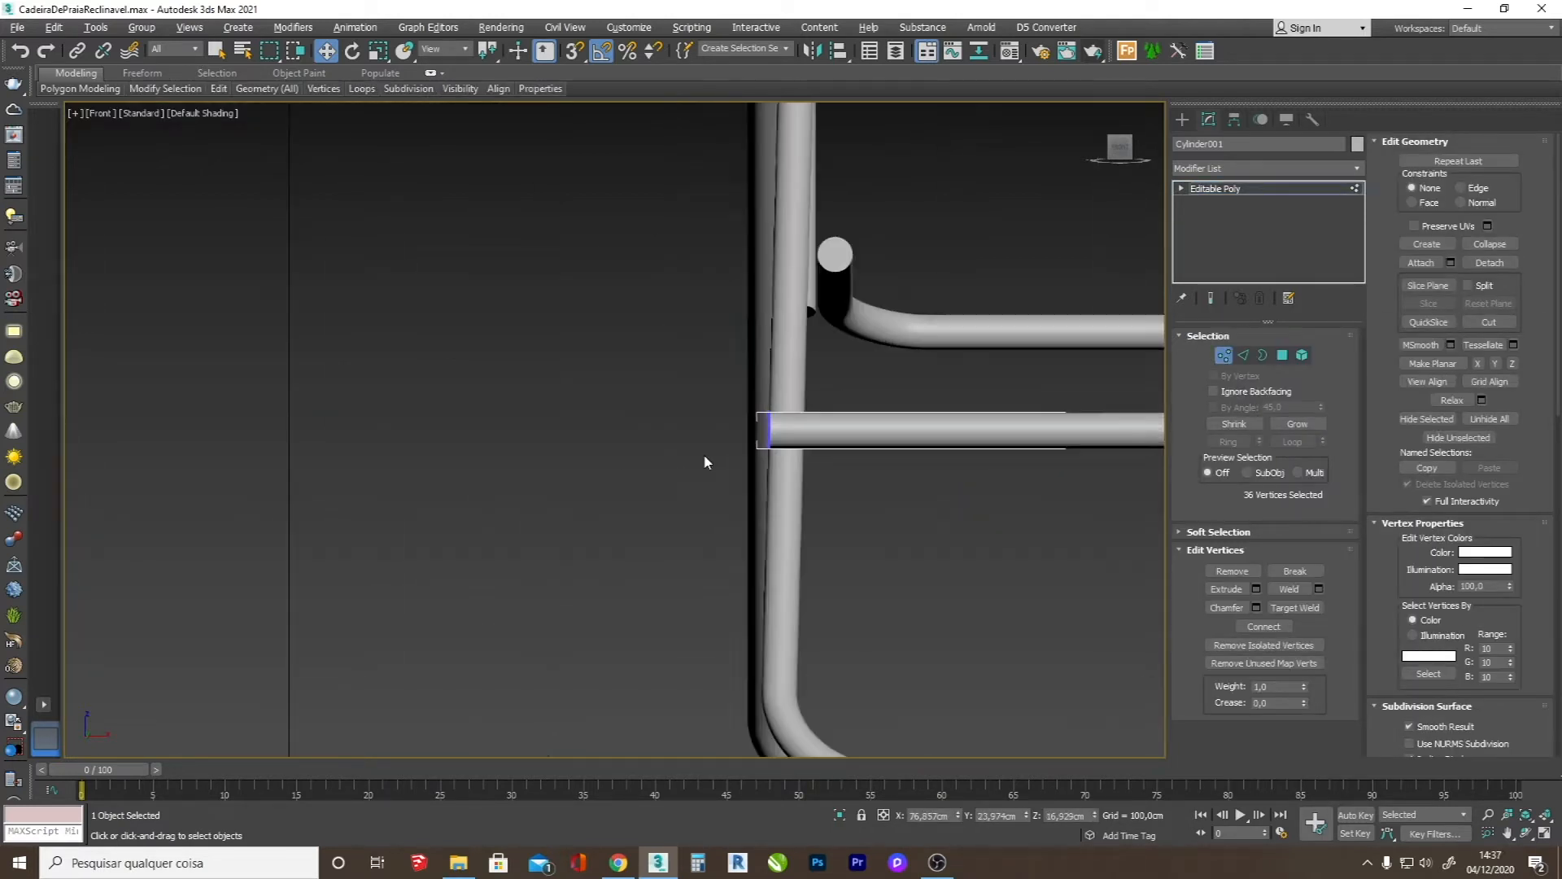
{"action": "scroll", "coordinate": [804, 403], "scroll_direction": "up", "scroll_amount": 6}
{"action": "left_click_drag", "start_coordinate": [755, 625], "coordinate": [529, 386]}
{"action": "left_click_drag", "start_coordinate": [703, 521], "coordinate": [695, 521]}
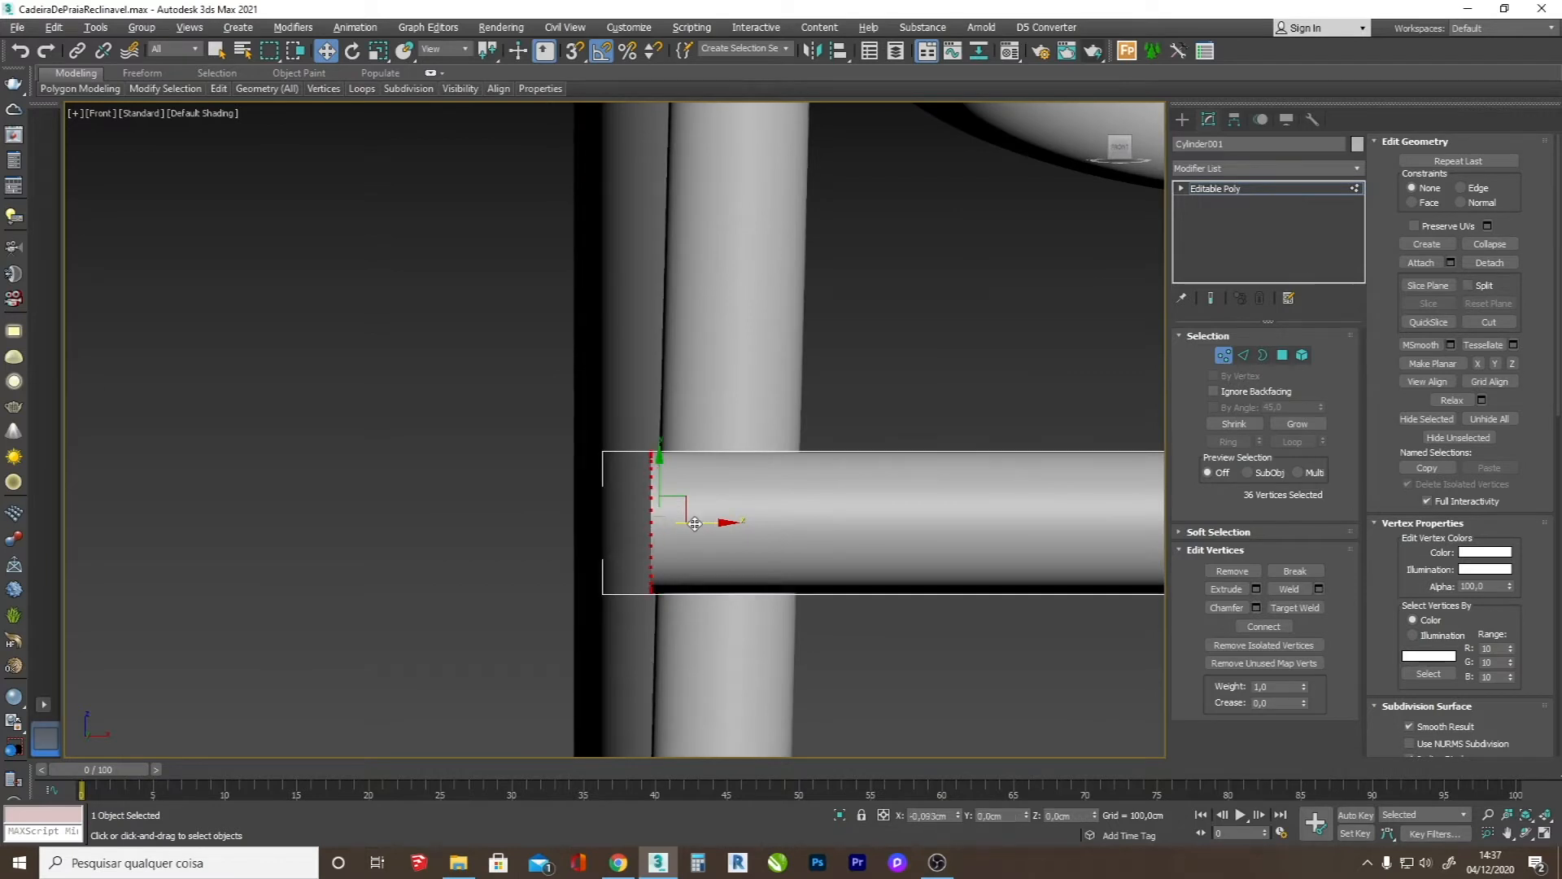
- Display edged faces and connect all the crossbar's lengthwise edges with 2 segments and a pinch of 90
{"action": "scroll", "coordinate": [538, 470], "scroll_direction": "down", "scroll_amount": 12}
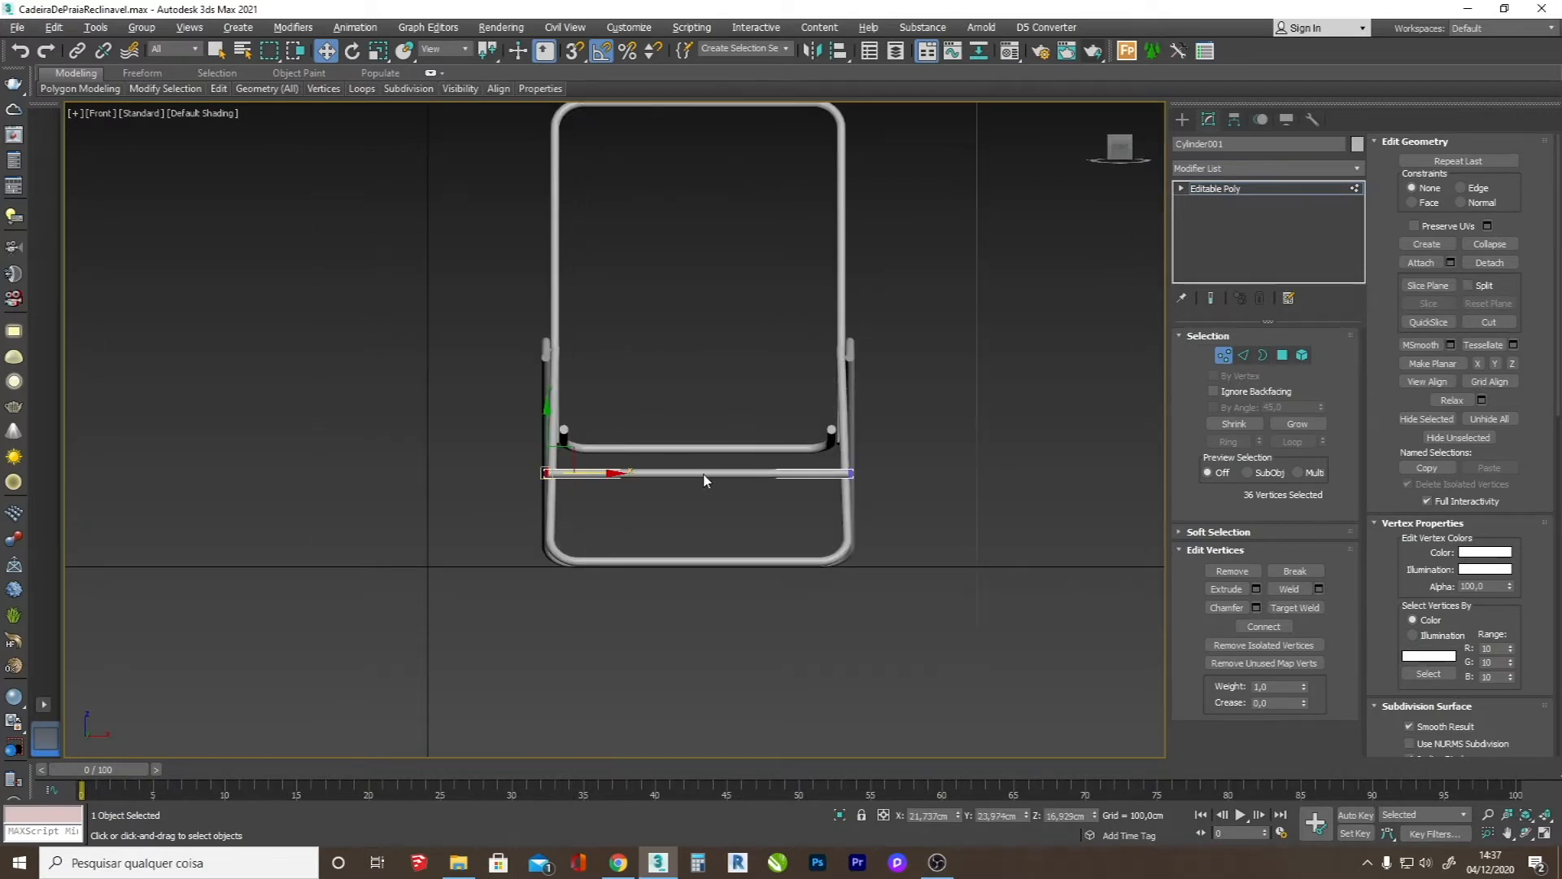
{"action": "scroll", "coordinate": [739, 433], "scroll_direction": "up", "scroll_amount": 2}
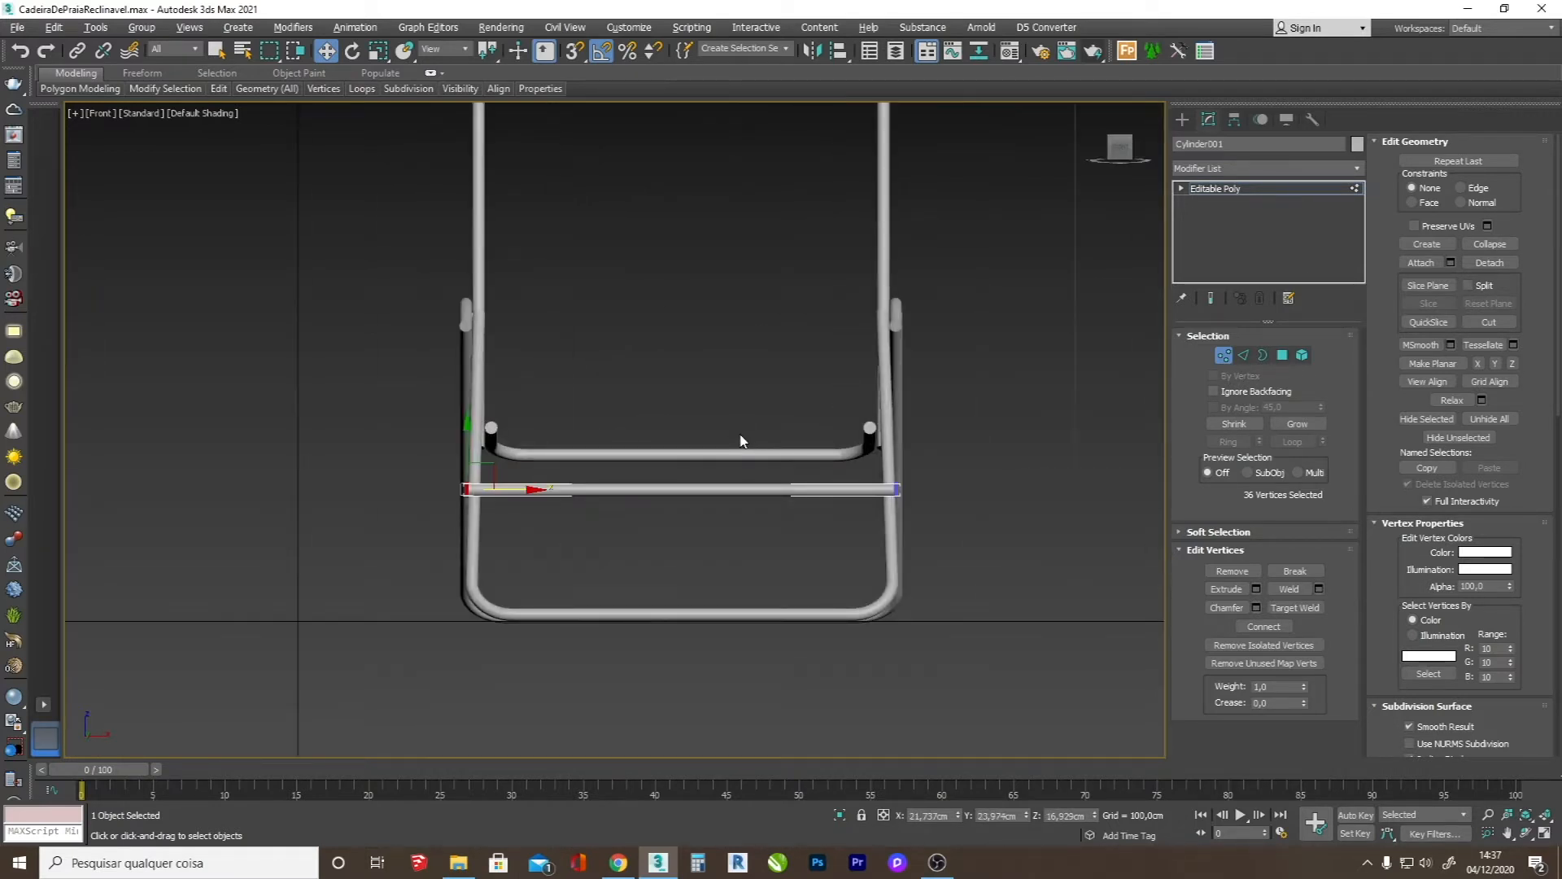
{"action": "scroll", "coordinate": [594, 494], "scroll_direction": "up", "scroll_amount": 4}
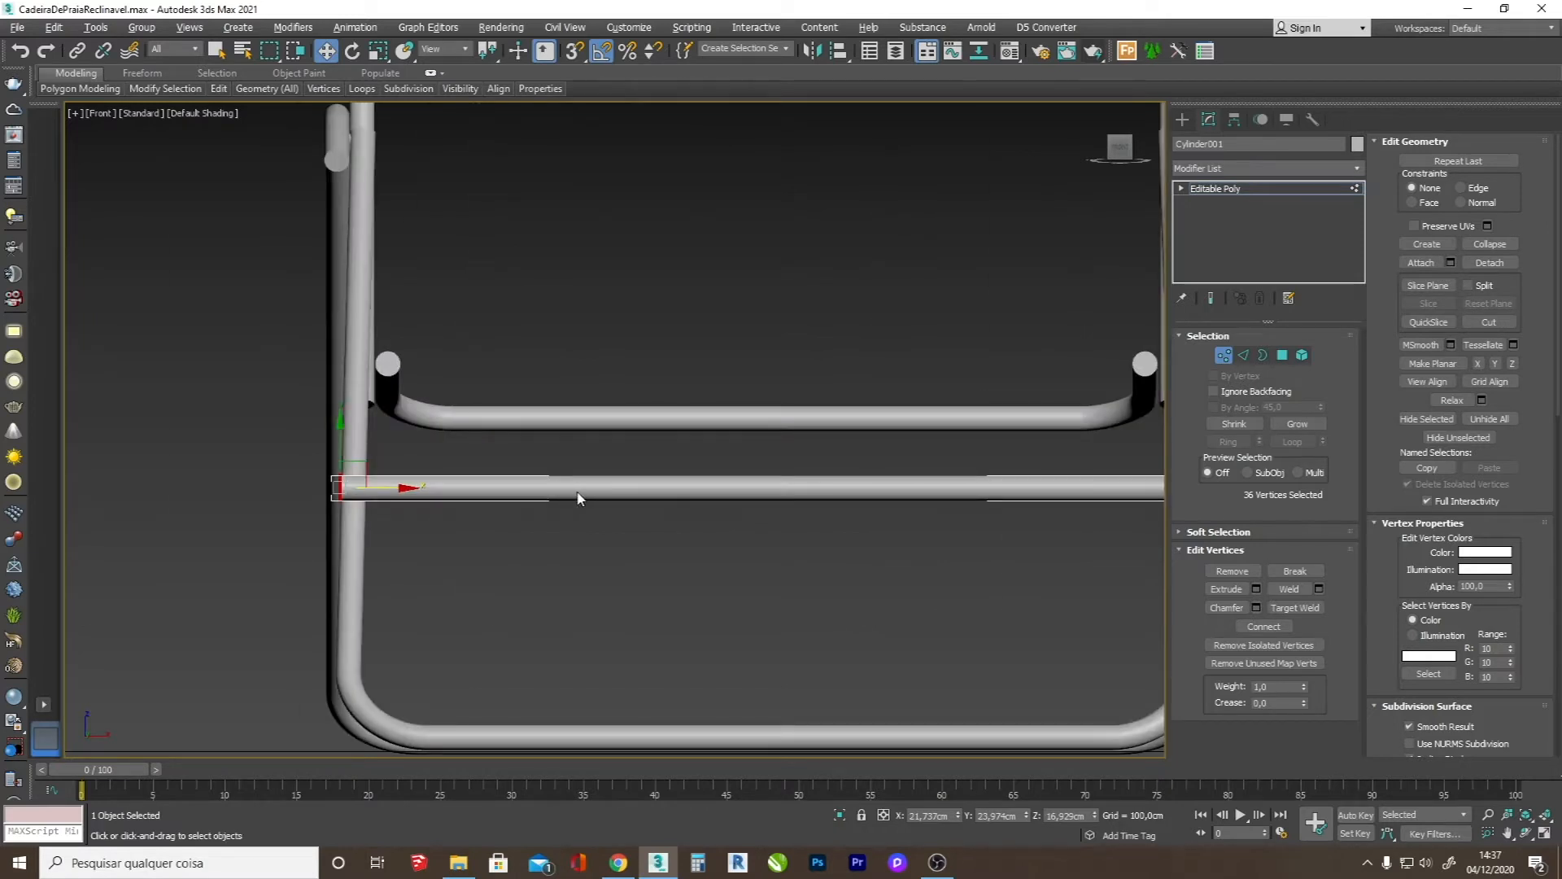
{"action": "left_click", "coordinate": [1243, 356]}
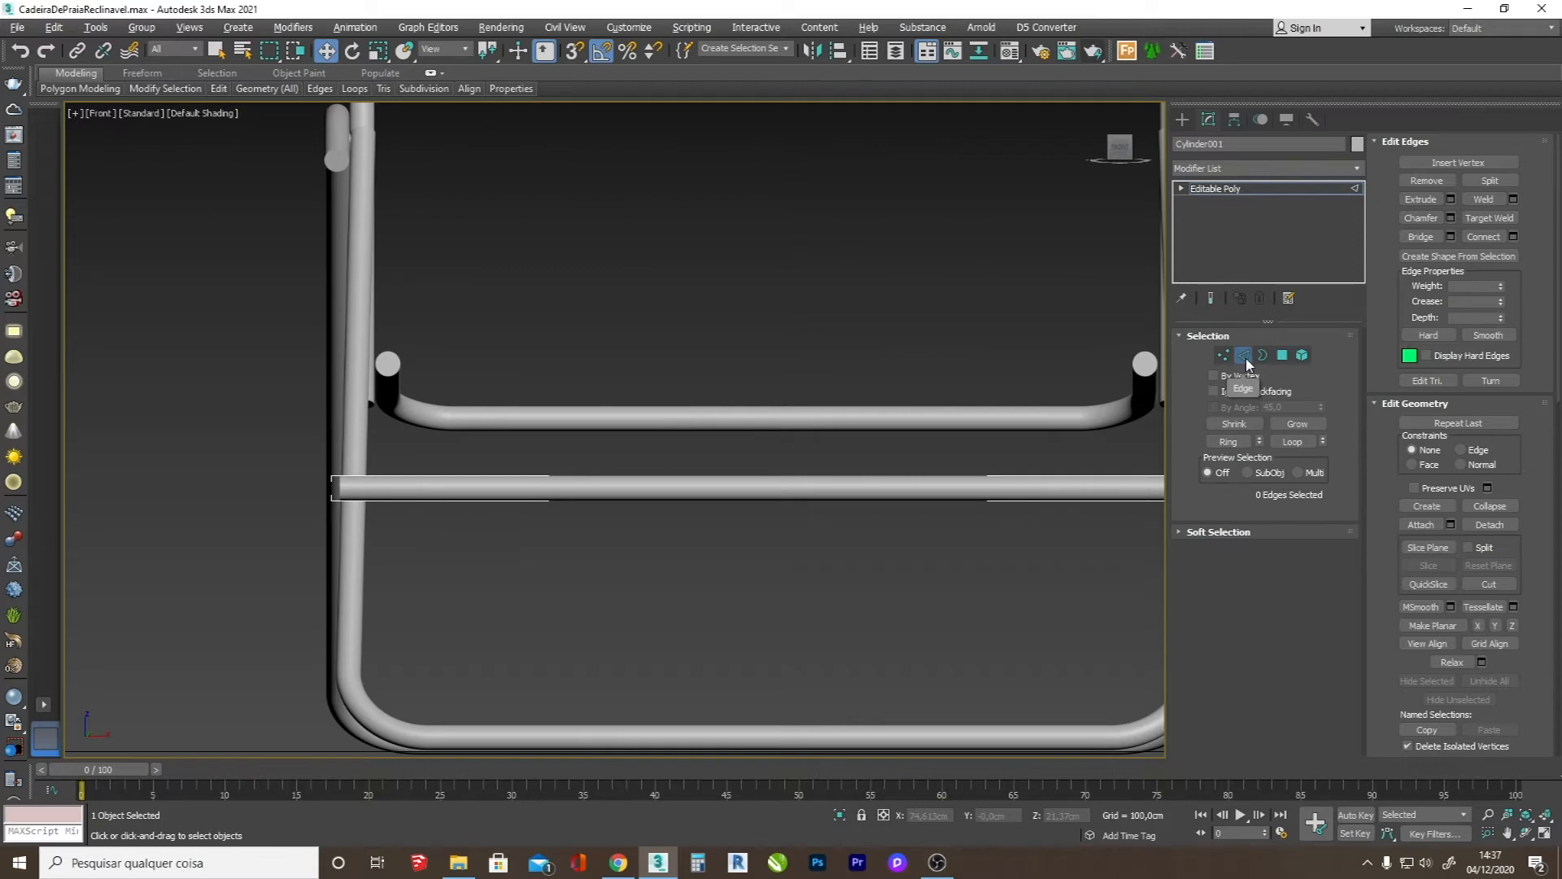
{"action": "key", "text": "F4"}
{"action": "left_click_drag", "start_coordinate": [716, 441], "coordinate": [747, 588]}
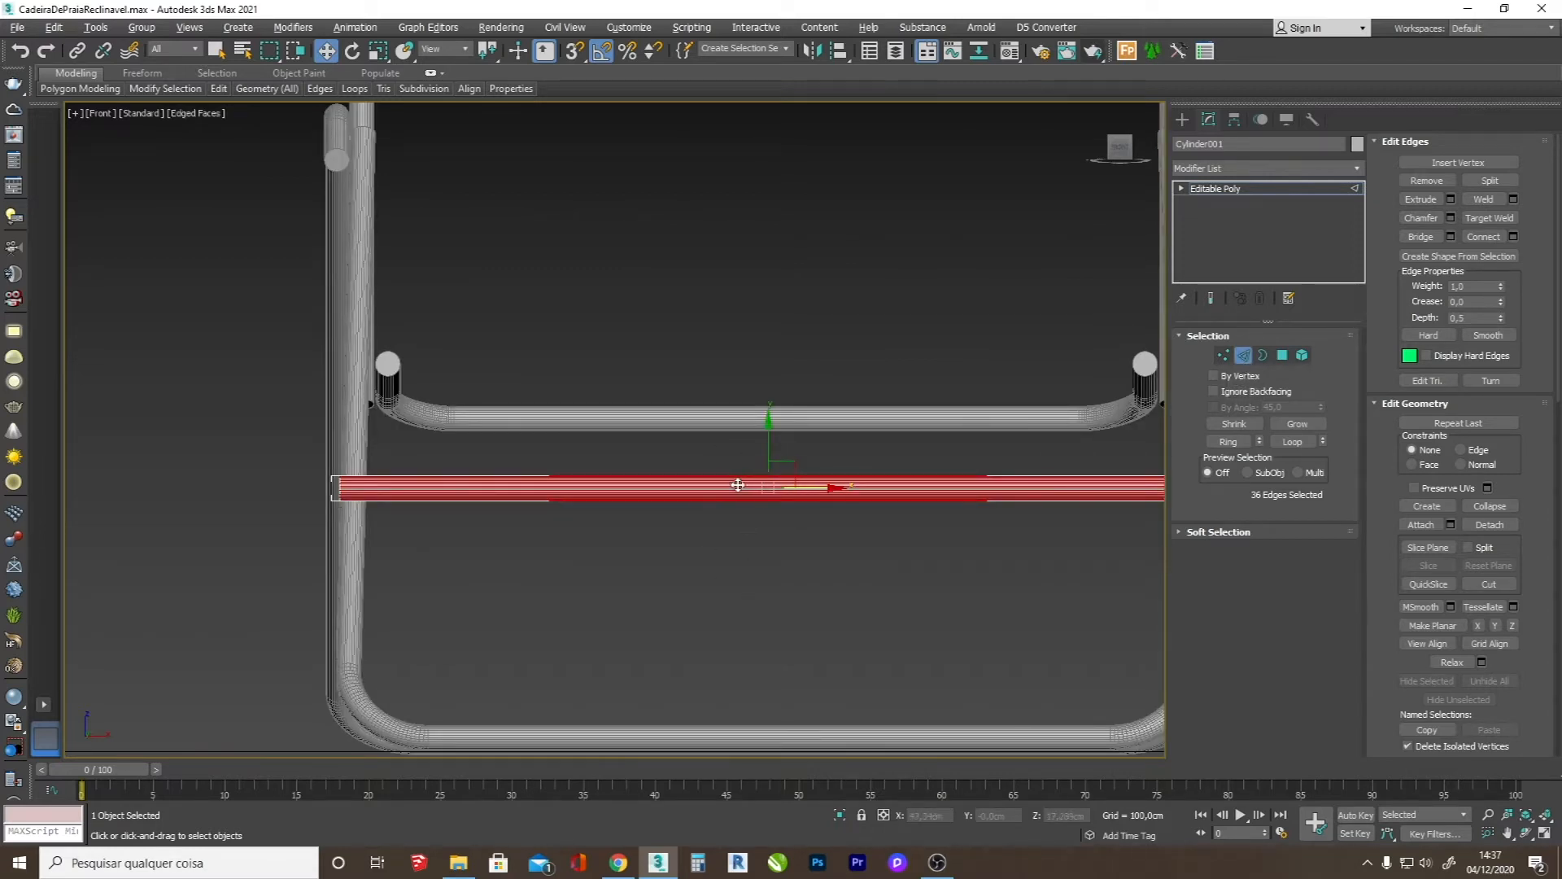
{"action": "left_click", "coordinate": [1499, 237]}
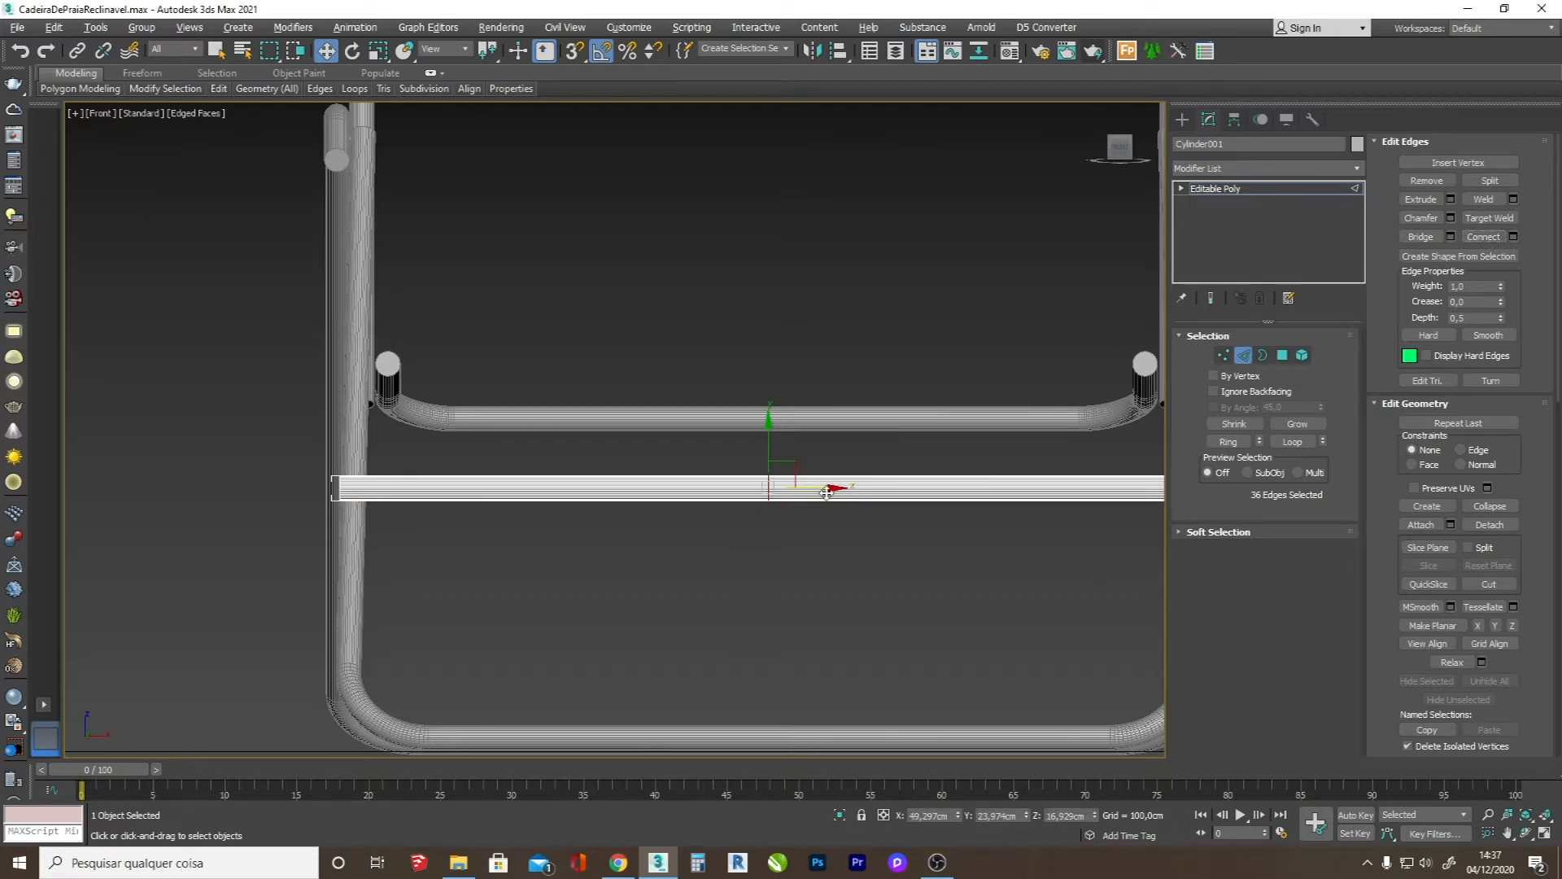
{"action": "key", "text": "ctrl+z"}
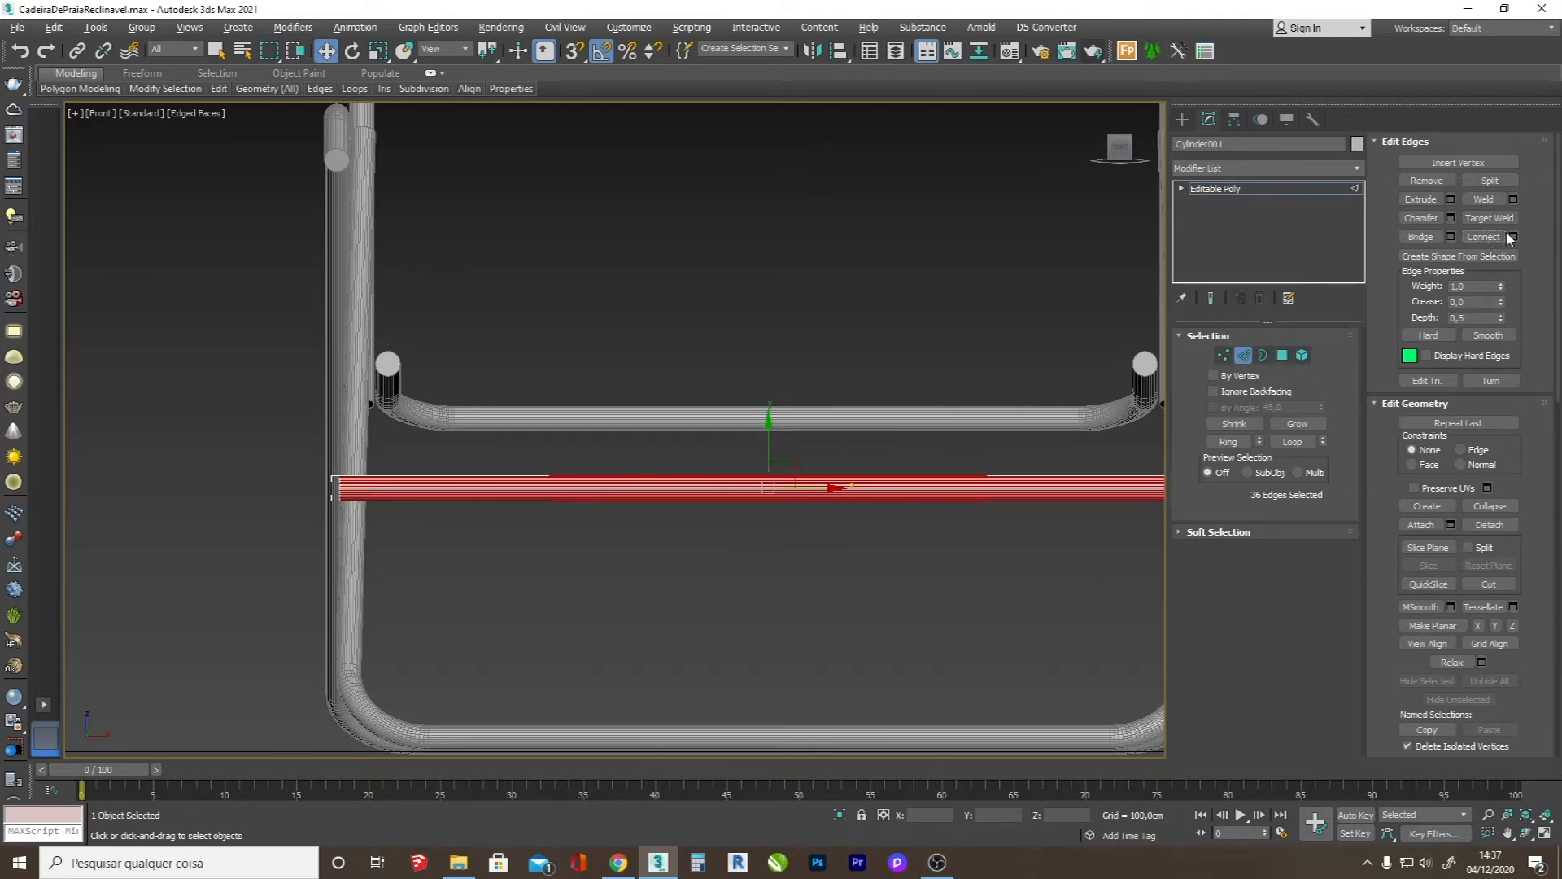
{"action": "left_click", "coordinate": [1514, 237]}
{"action": "left_click", "coordinate": [629, 440]}
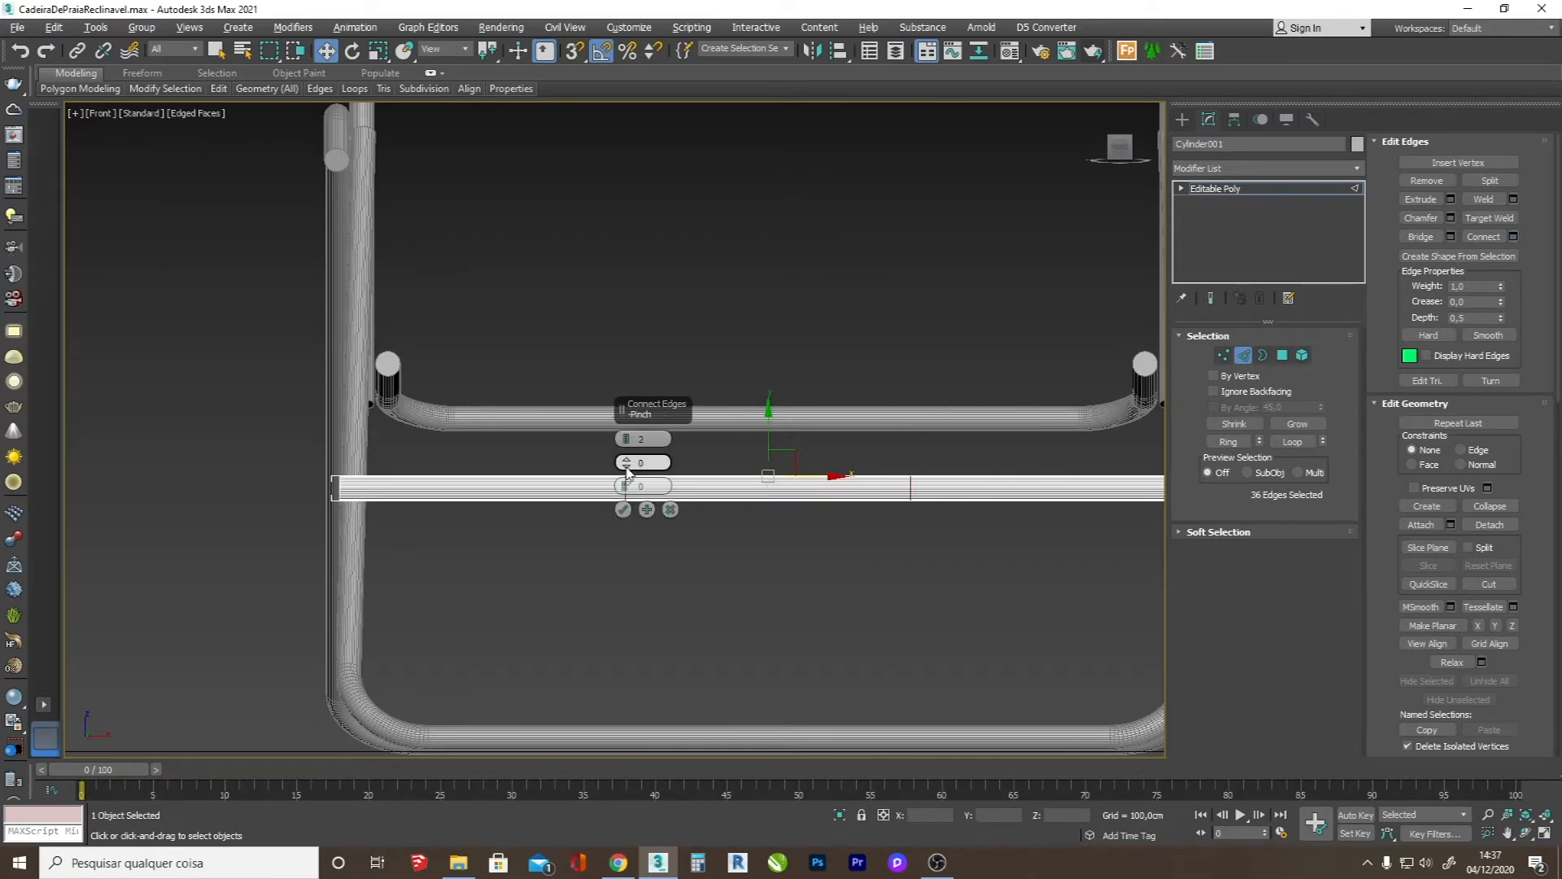
{"action": "left_click_drag", "start_coordinate": [626, 463], "coordinate": [757, 172]}
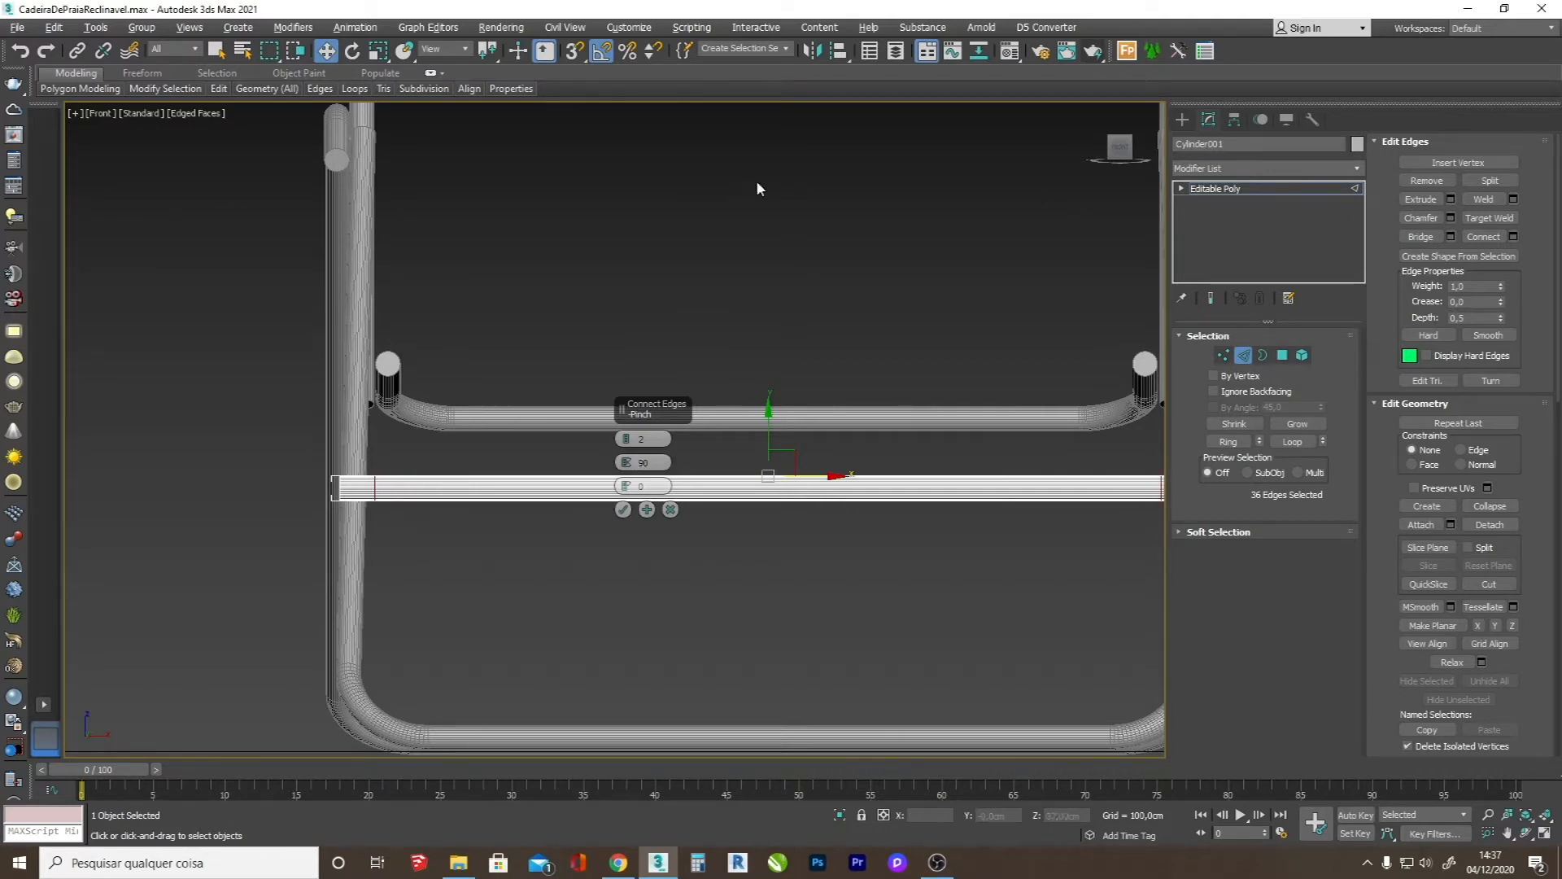
{"action": "left_click", "coordinate": [623, 511]}
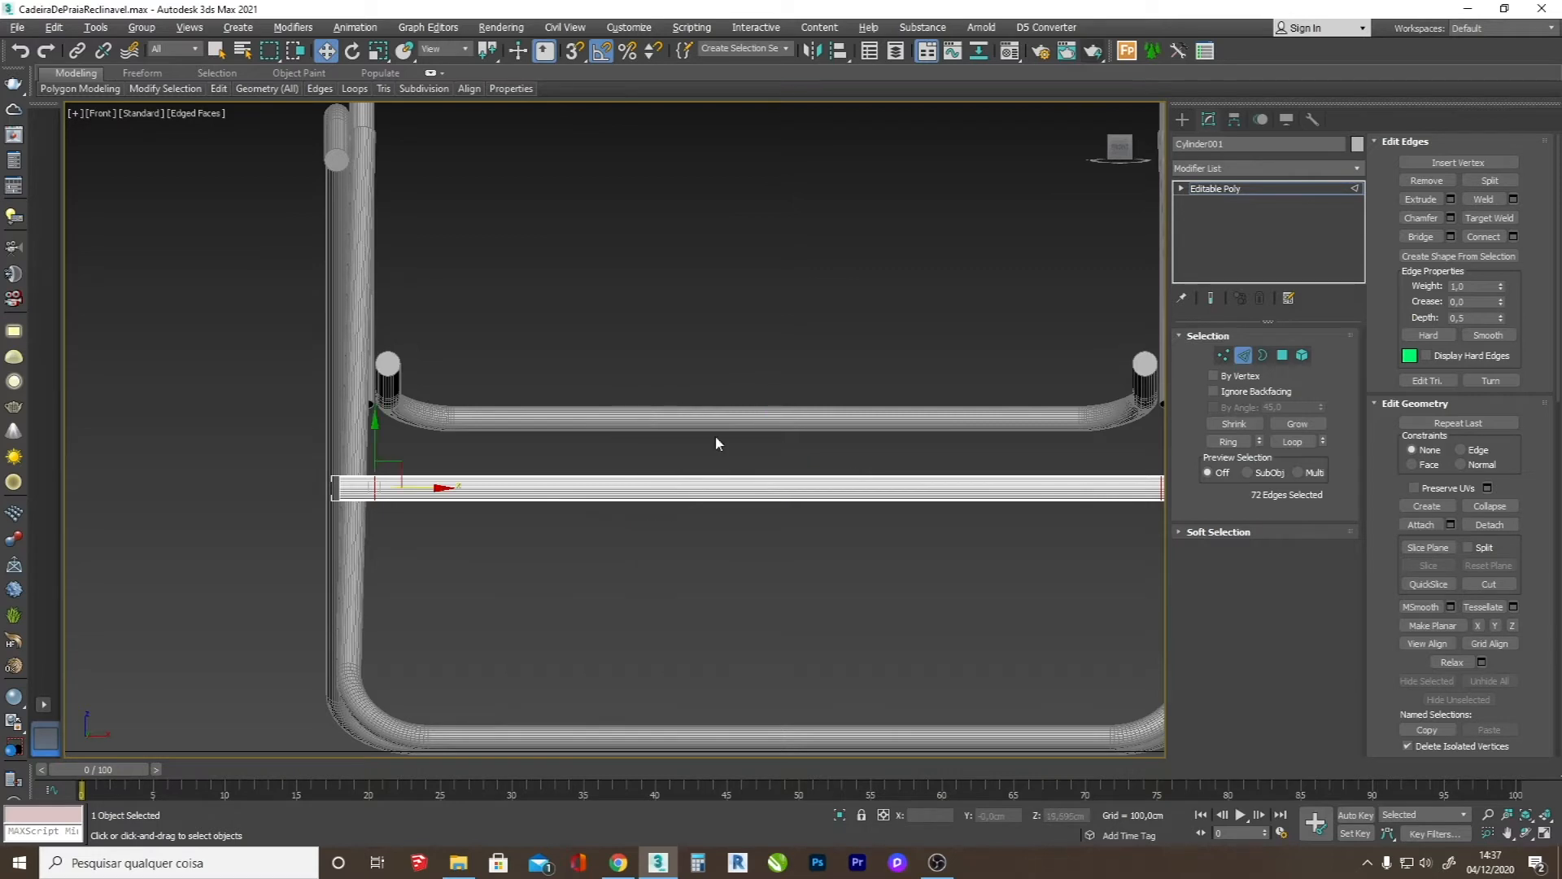
- Chamfer the new edge loops near the crossbar's ends by about 0.833 cm with 2 segments
{"action": "scroll", "coordinate": [368, 470], "scroll_direction": "up", "scroll_amount": 4}
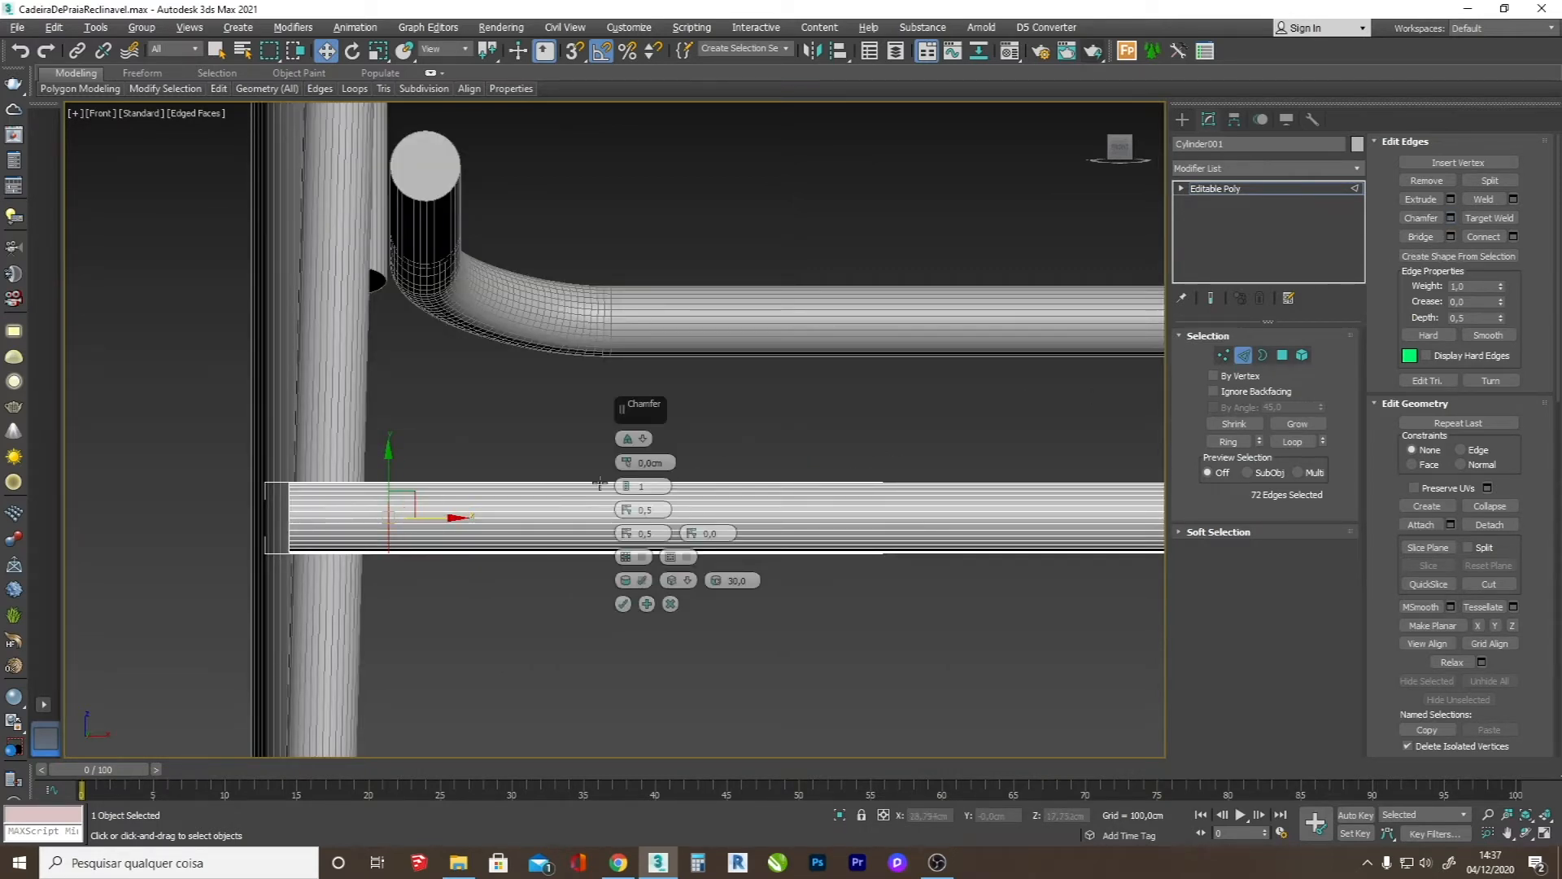
{"action": "left_click", "coordinate": [627, 482]}
{"action": "left_click_drag", "start_coordinate": [627, 462], "coordinate": [647, 419]}
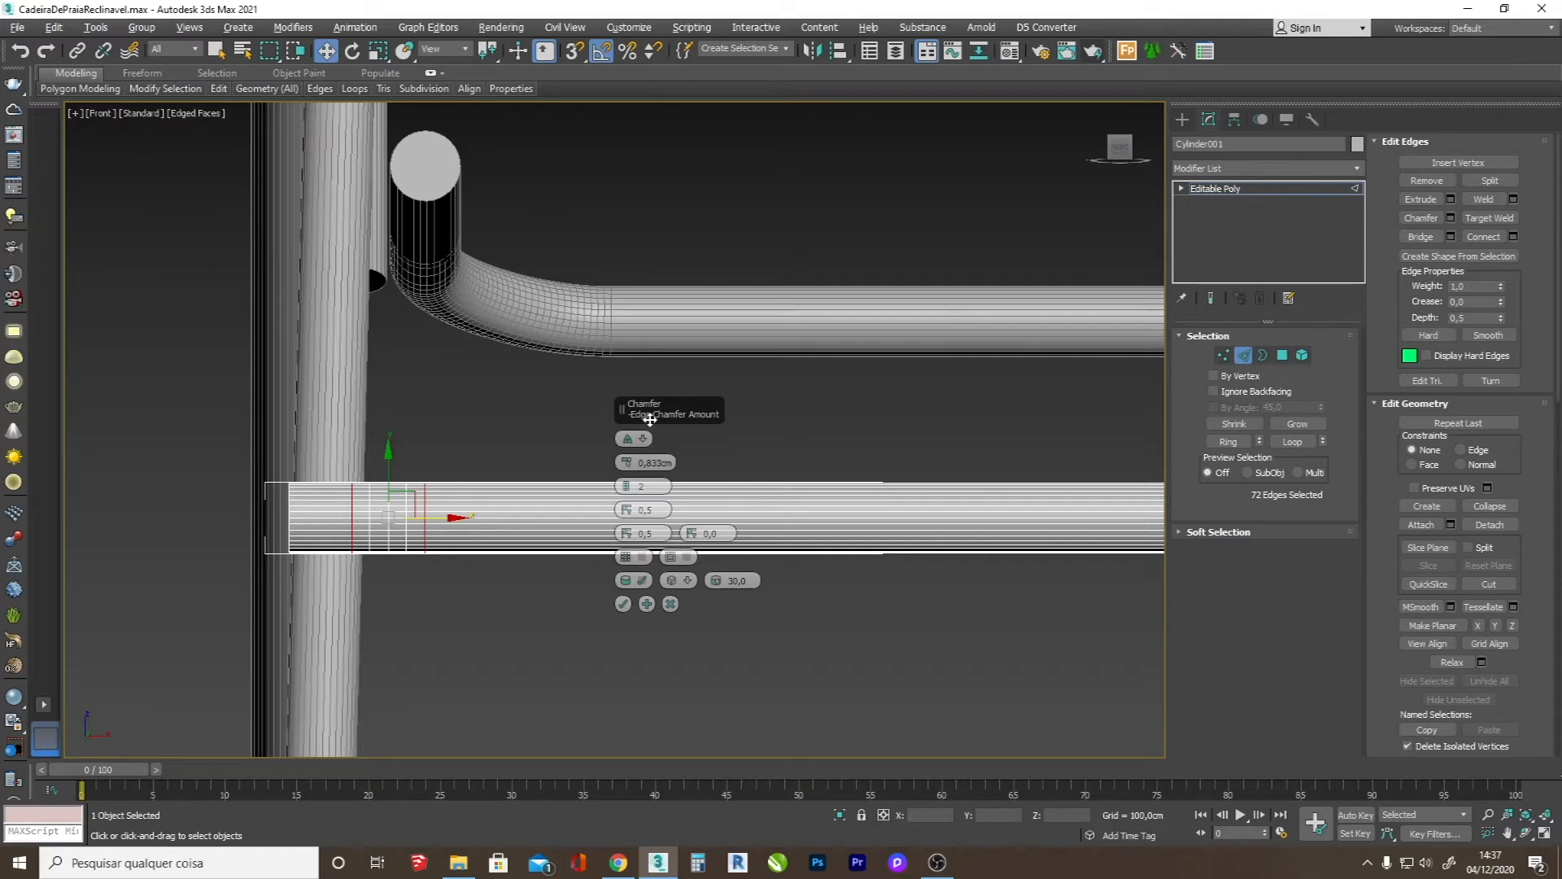
{"action": "left_click", "coordinate": [623, 605]}
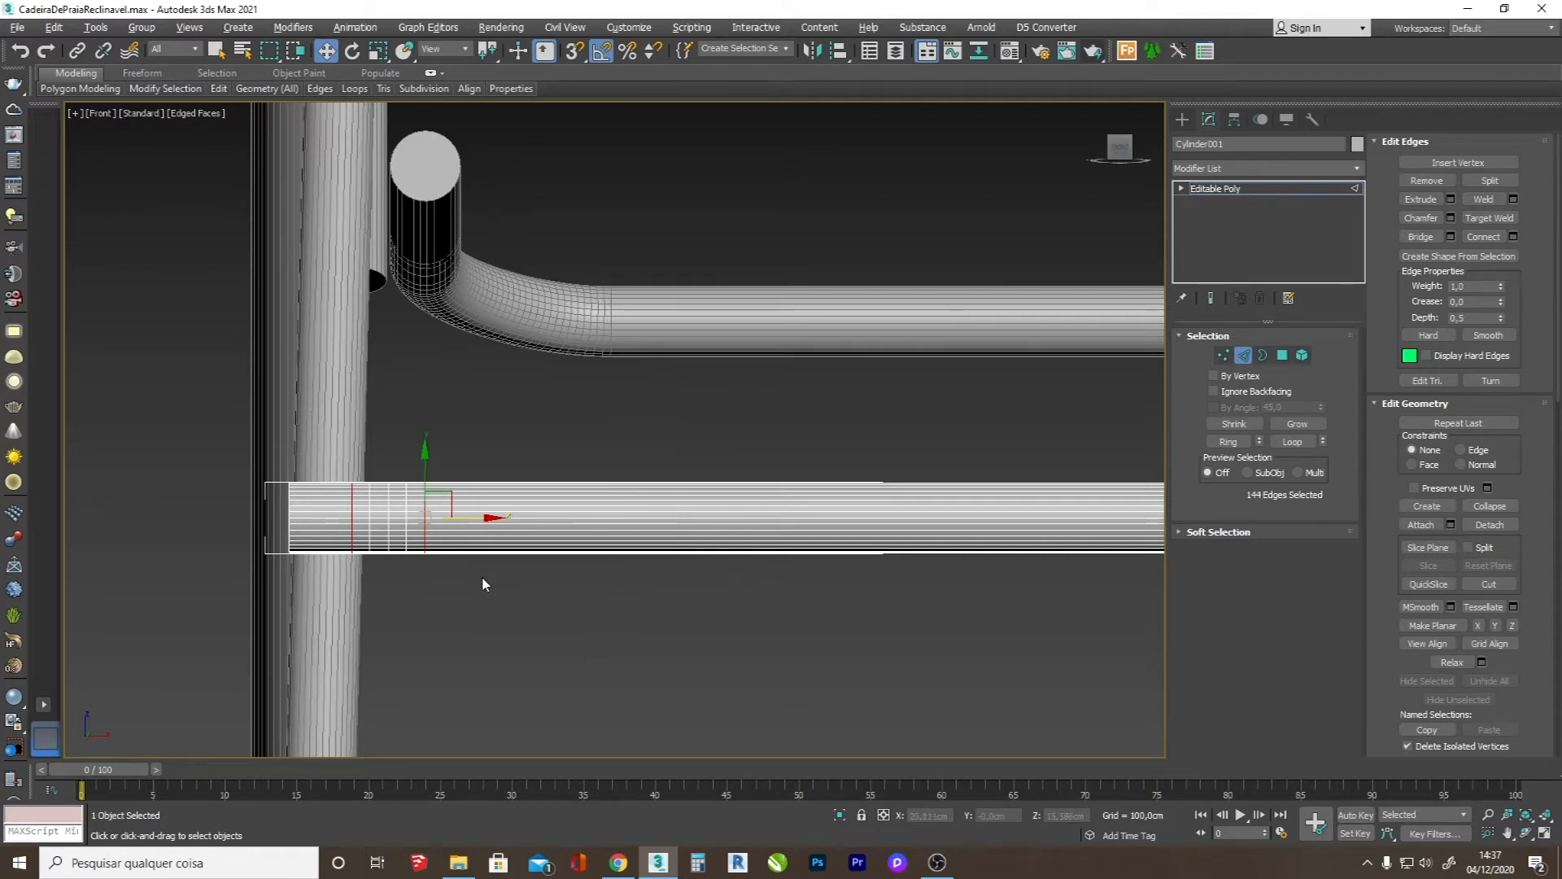
- Check the chair's reference photo in the browser, and select the outer vertex loops at both ends of the crossbar
{"action": "left_click", "coordinate": [619, 865]}
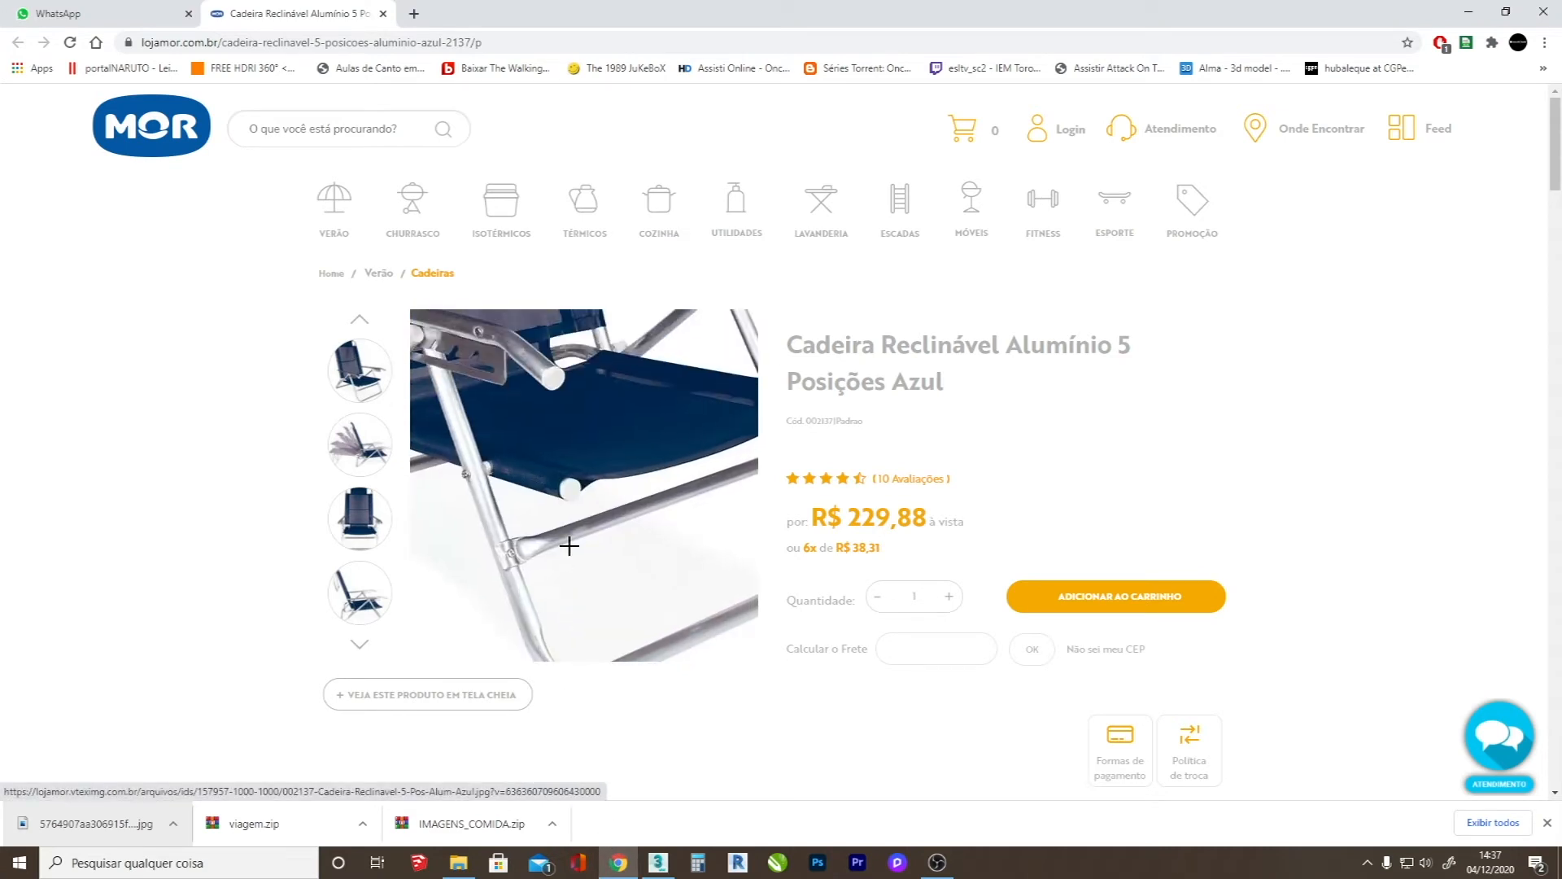
{"action": "left_click", "coordinate": [678, 874]}
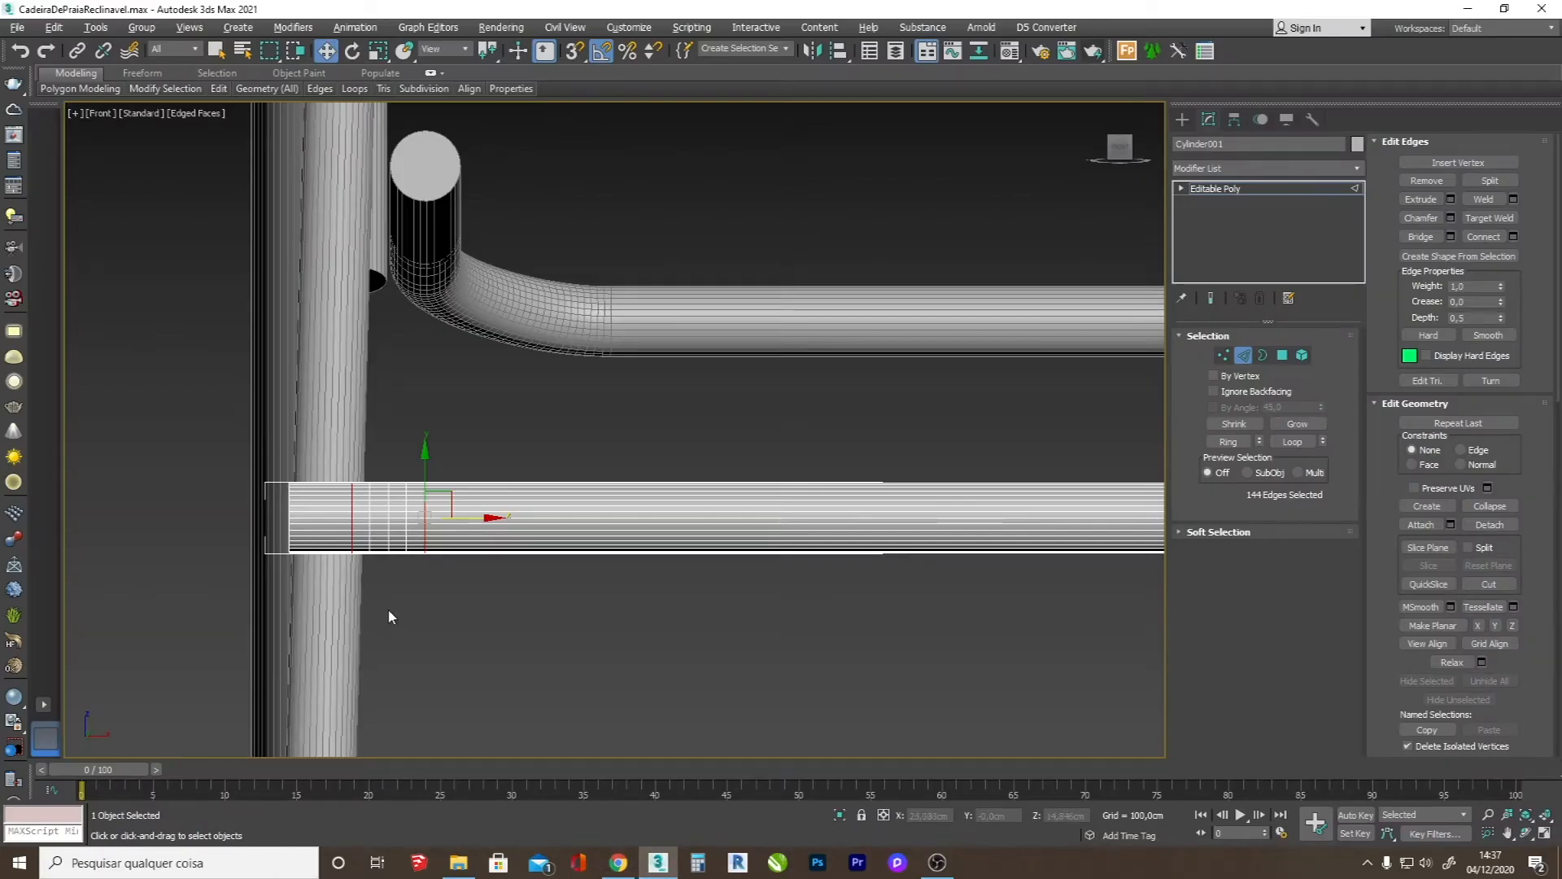
{"action": "key", "text": "1"}
{"action": "left_click_drag", "start_coordinate": [384, 605], "coordinate": [209, 446]}
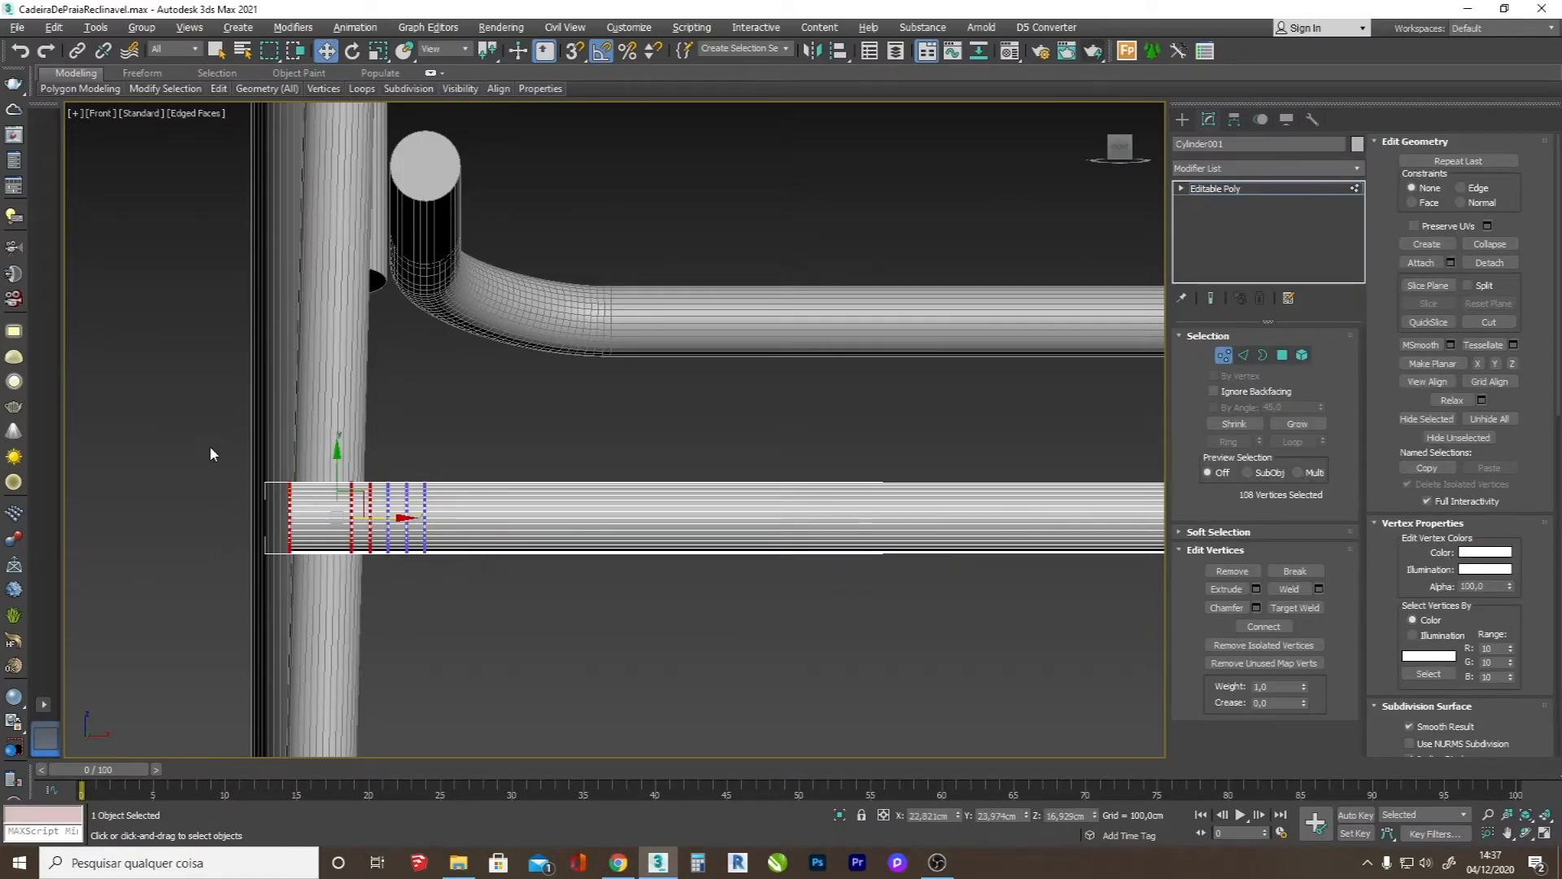
{"action": "scroll", "coordinate": [208, 446], "scroll_direction": "down", "scroll_amount": 5}
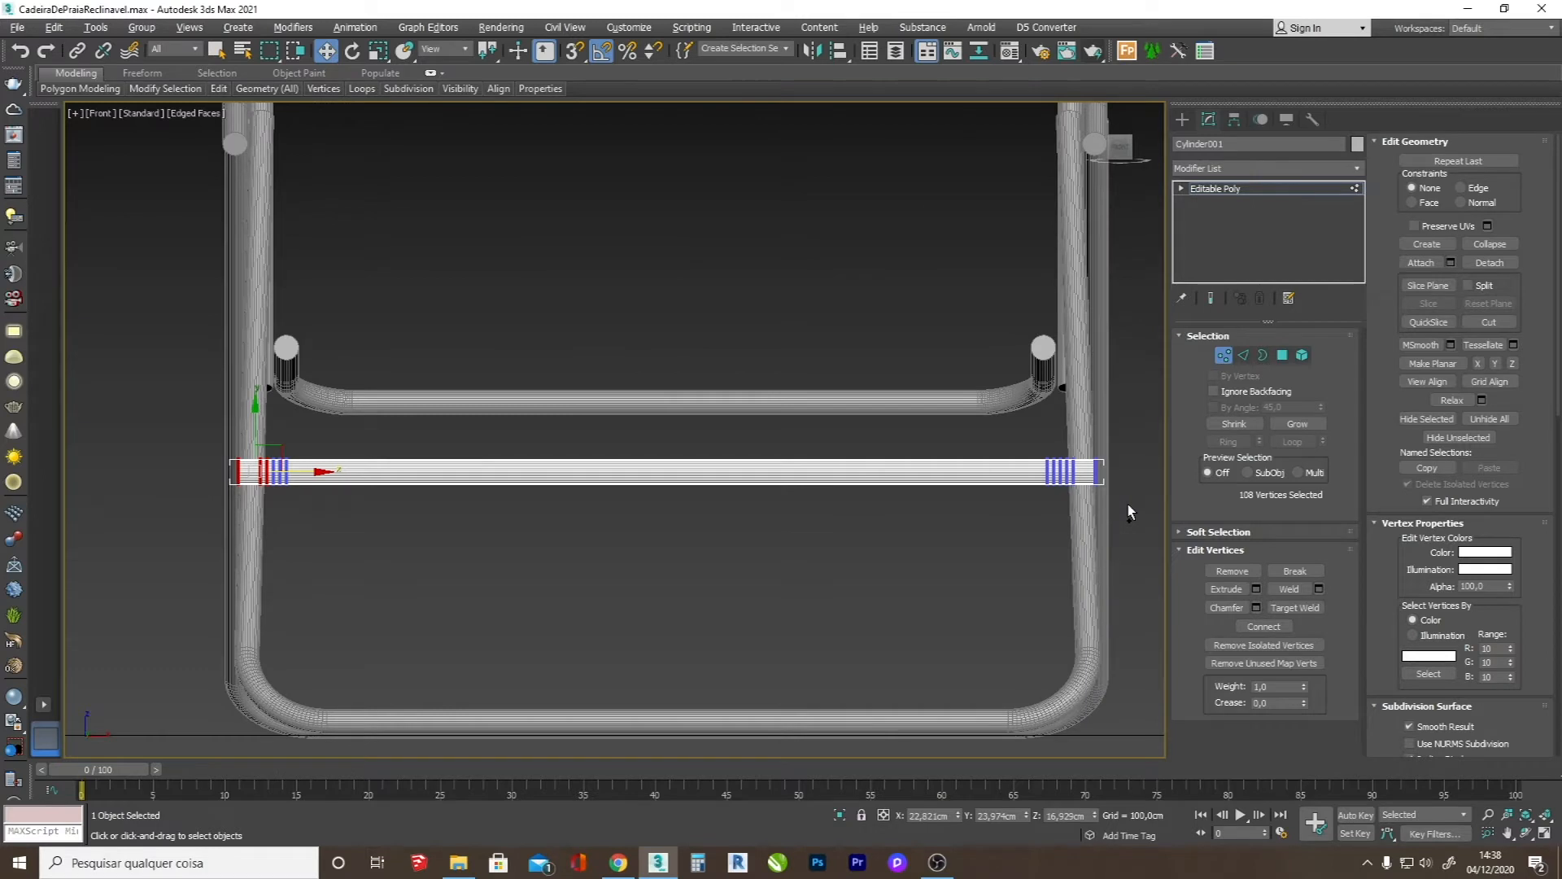
{"action": "left_click_drag", "start_coordinate": [1069, 412], "coordinate": [1066, 409], "text": "ctrl"}
{"action": "scroll", "coordinate": [314, 488], "scroll_direction": "up", "scroll_amount": 4}
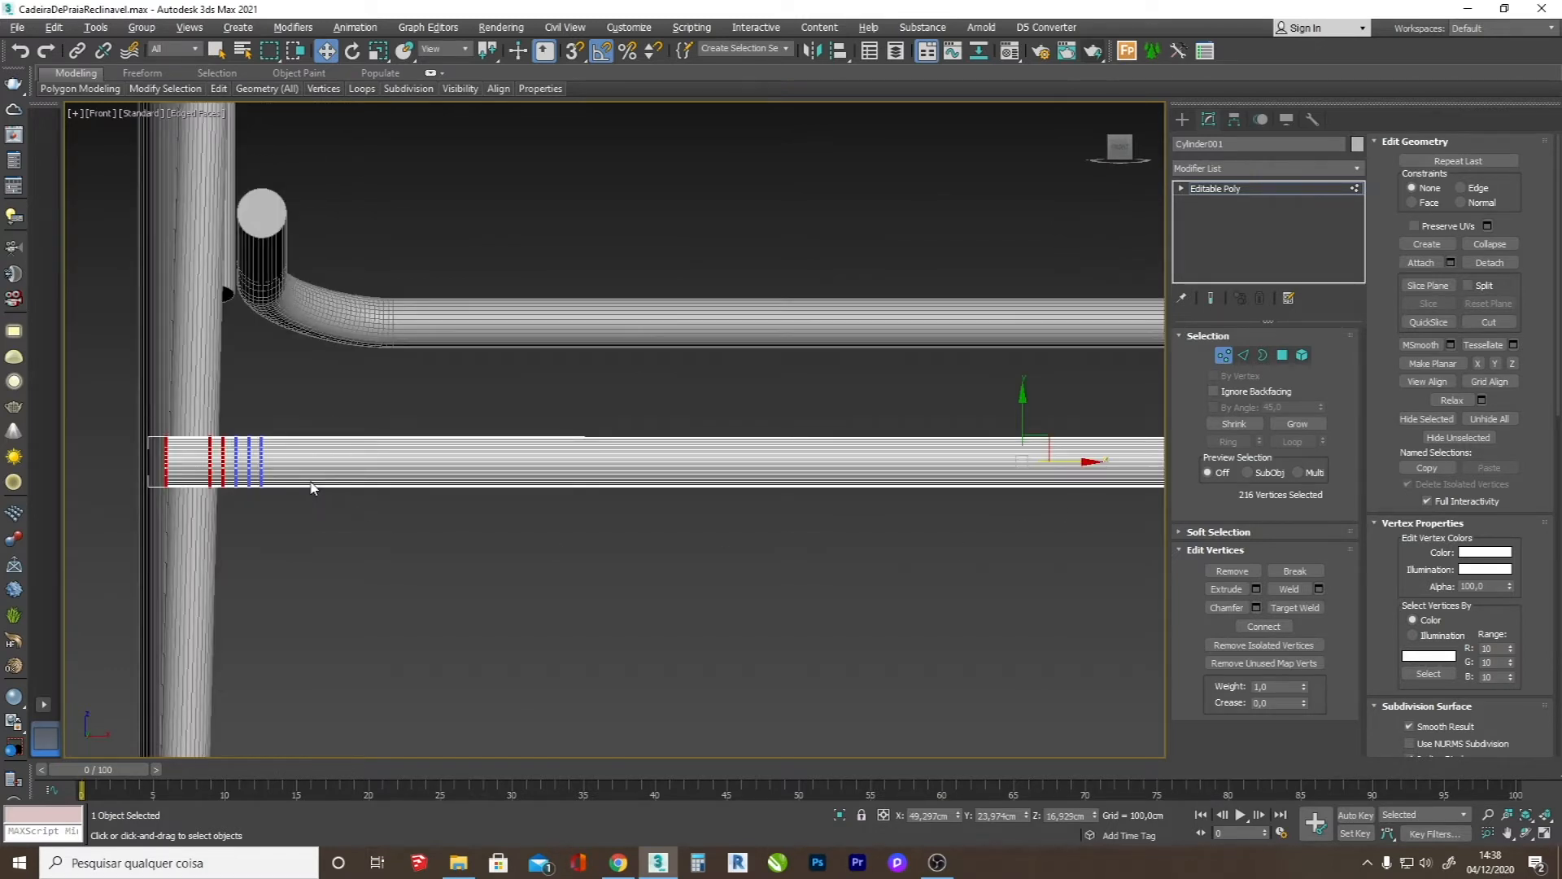
{"action": "scroll", "coordinate": [340, 478], "scroll_direction": "down", "scroll_amount": 3}
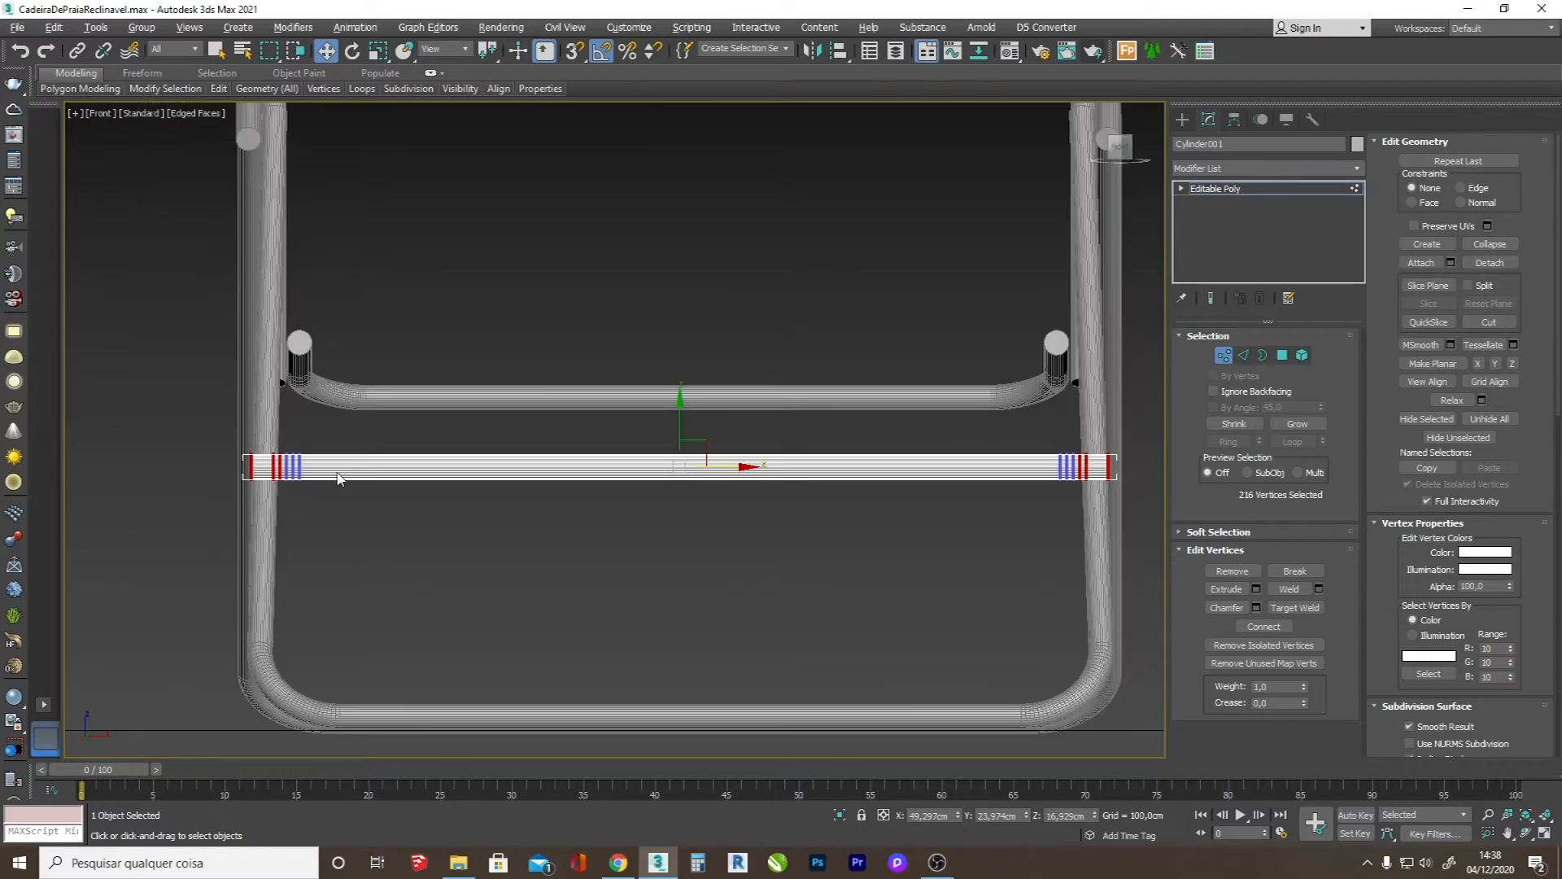
- Try to connect the crossbar's middle lengthwise edges with 2 segments and a pinch of 90
{"action": "left_click", "coordinate": [1248, 355]}
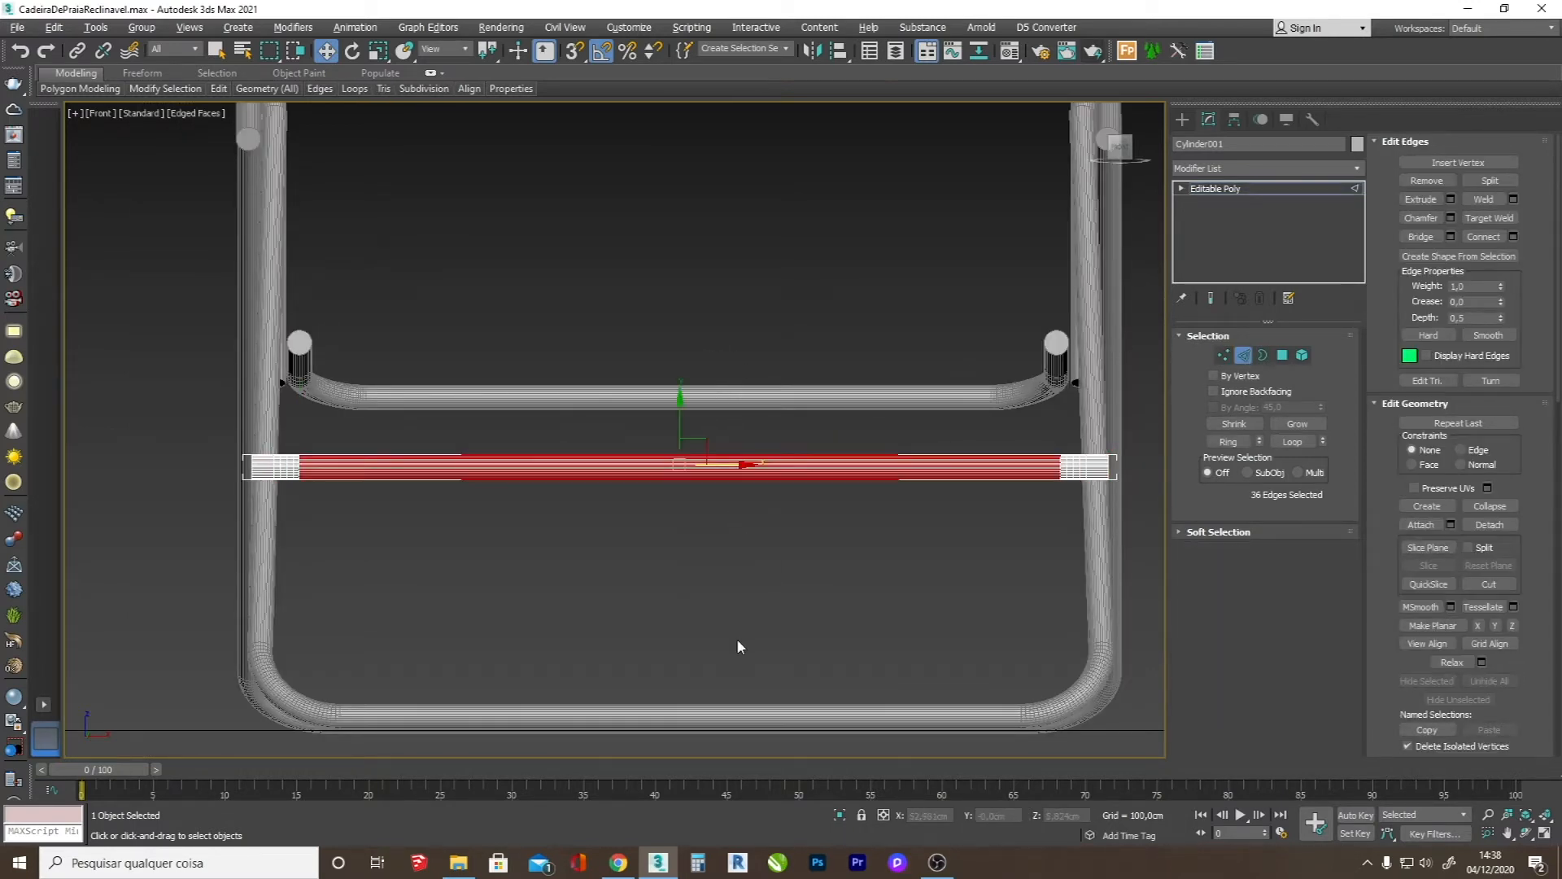
{"action": "left_click", "coordinate": [1514, 236]}
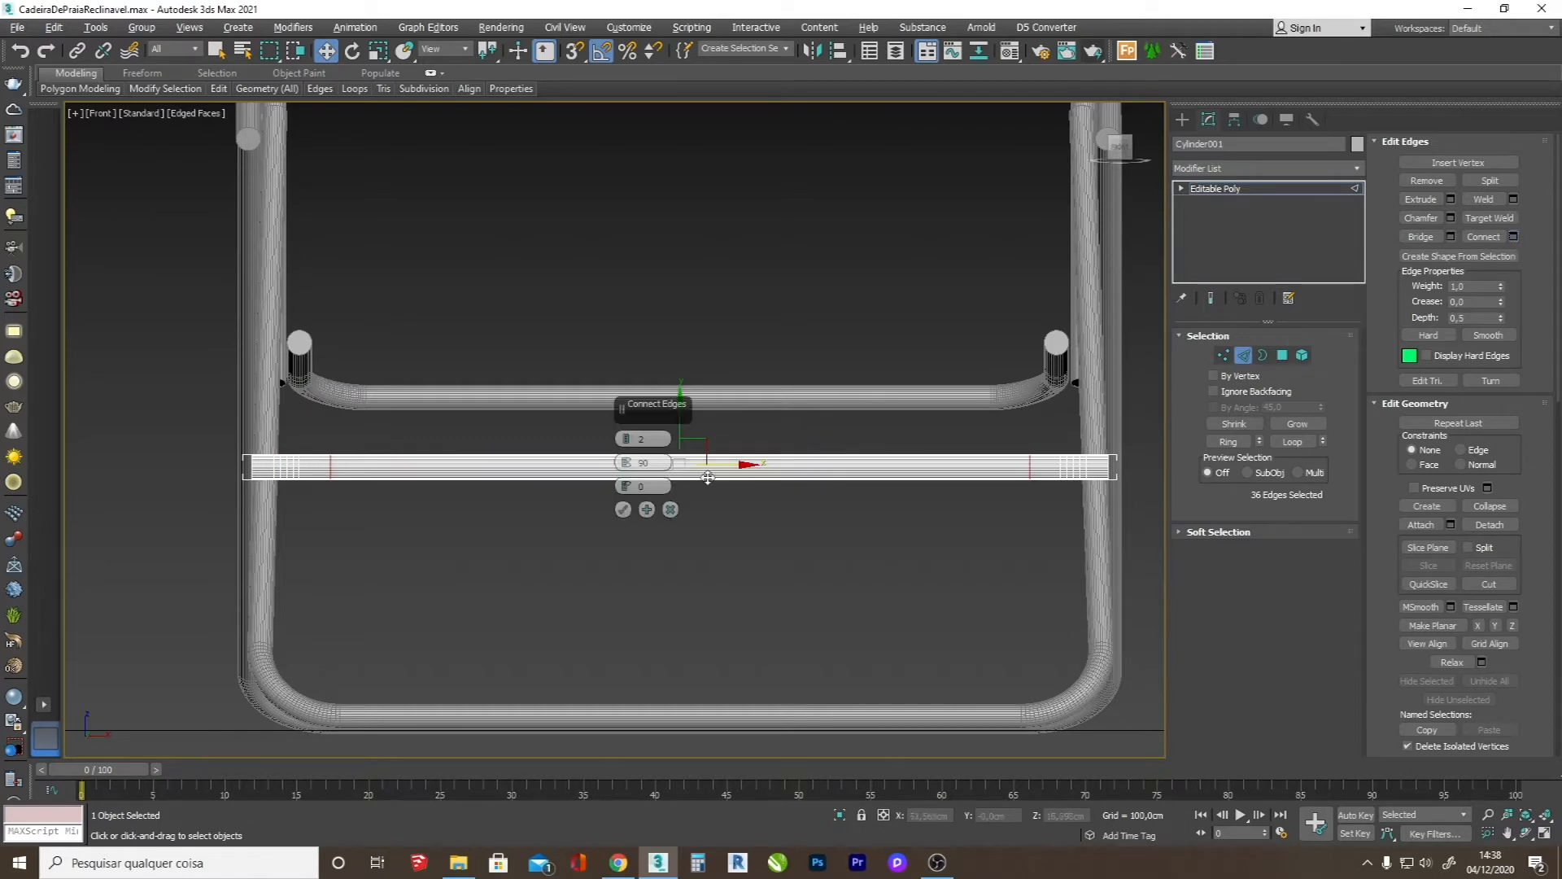
{"action": "left_click", "coordinate": [624, 509]}
{"action": "left_click", "coordinate": [1283, 354]}
{"action": "left_click_drag", "start_coordinate": [1113, 518], "coordinate": [843, 369]}
{"action": "scroll", "coordinate": [268, 489], "scroll_direction": "up", "scroll_amount": 6}
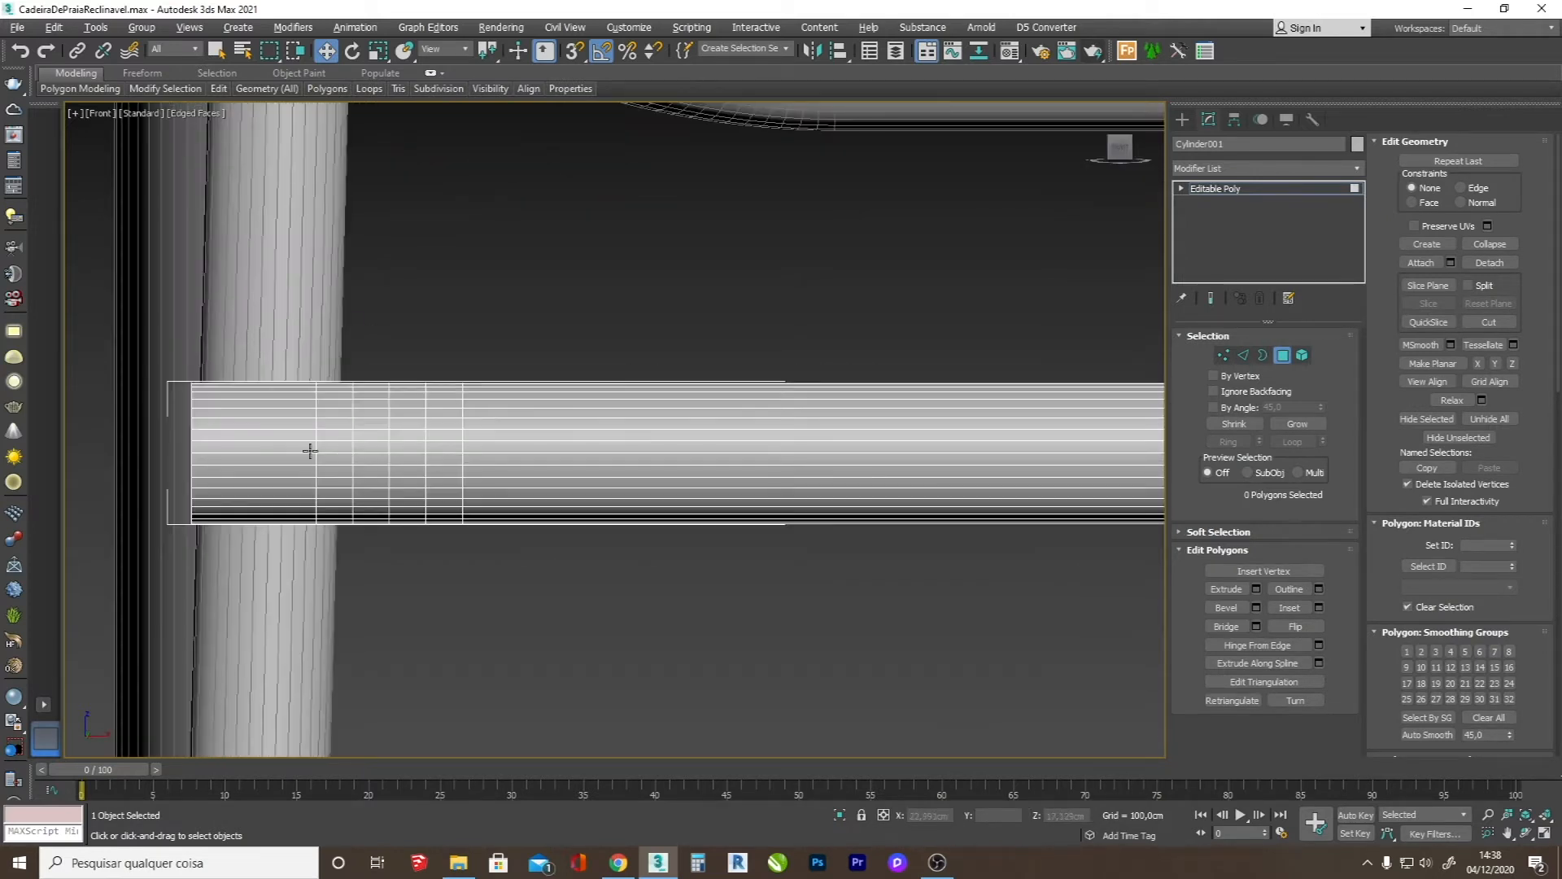
- Try to flatten the crossbar's left end by scaling its outer three vertex loops along Y, and undo the scaling
{"action": "key", "text": "1"}
{"action": "scroll", "coordinate": [298, 440], "scroll_direction": "down", "scroll_amount": 5}
{"action": "scroll", "coordinate": [297, 464], "scroll_direction": "up", "scroll_amount": 5}
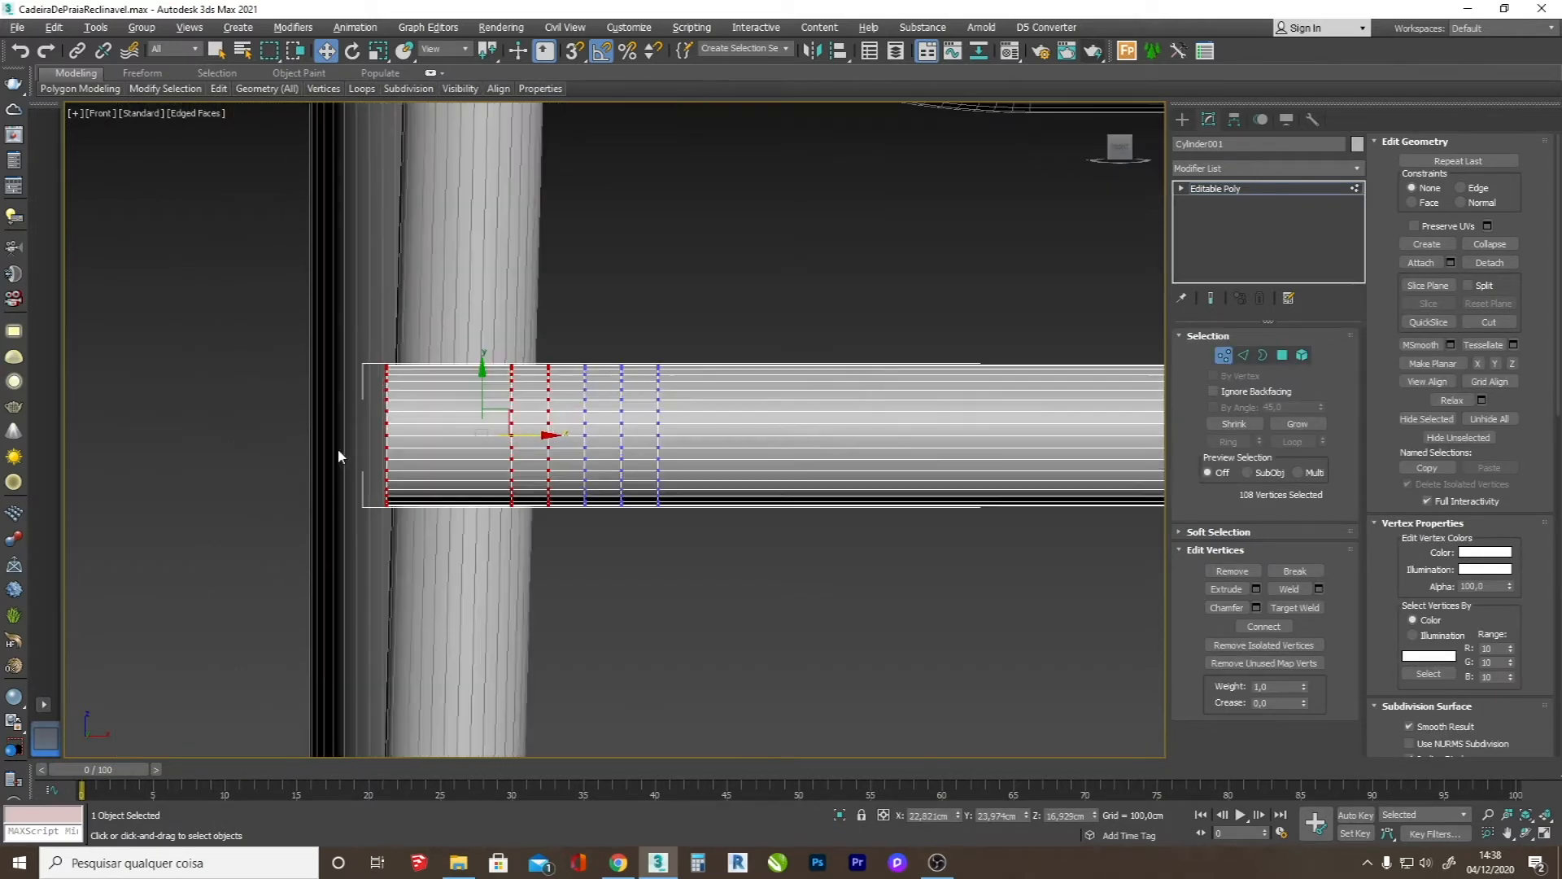
{"action": "left_click", "coordinate": [1526, 832]}
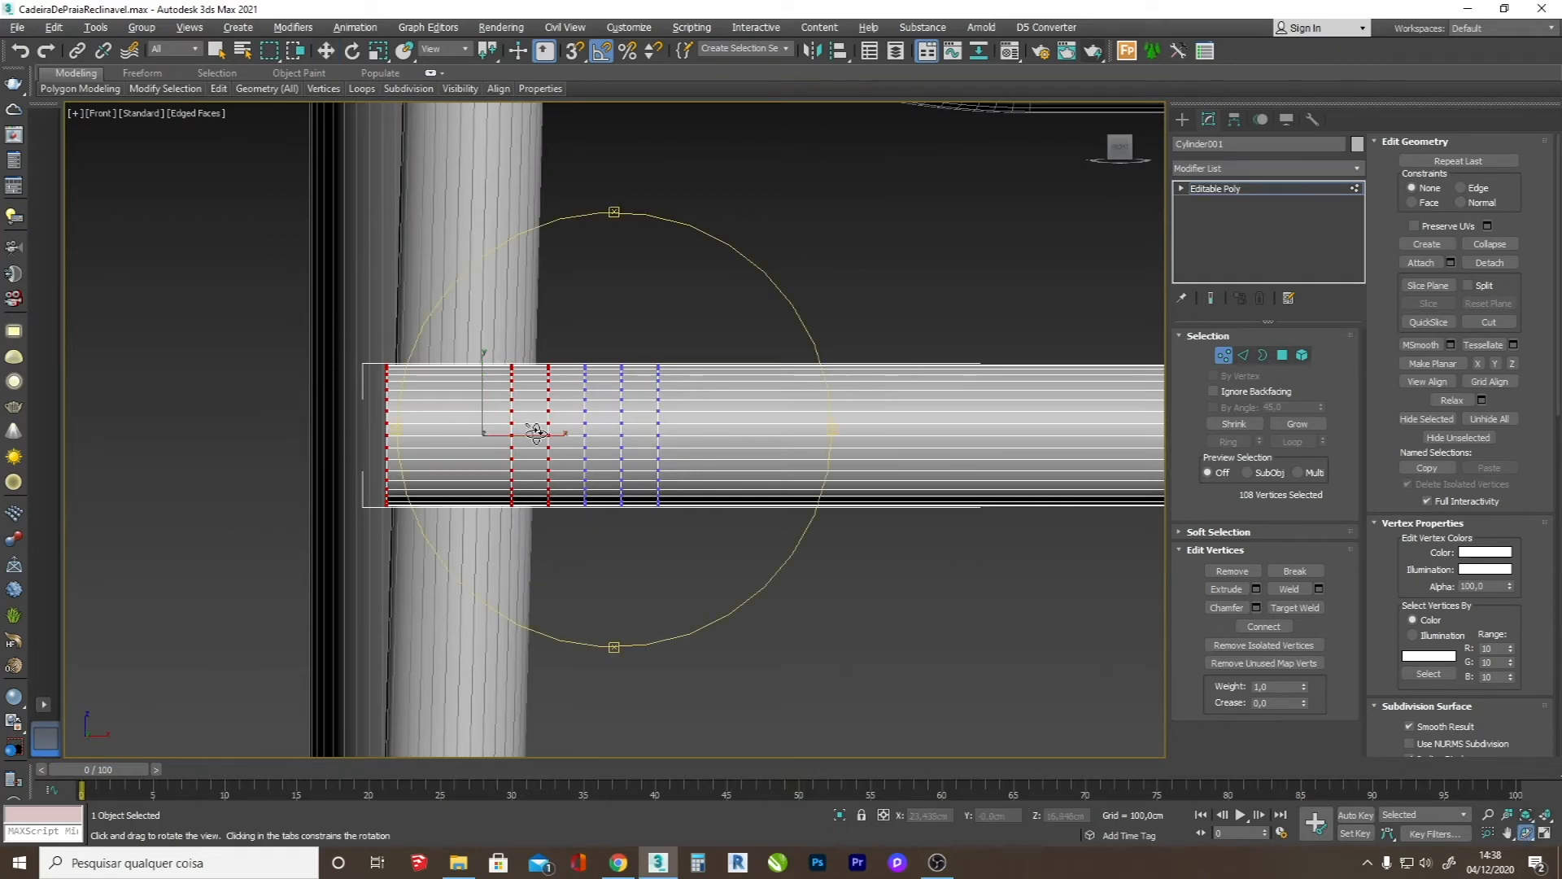
{"action": "left_click_drag", "start_coordinate": [570, 423], "coordinate": [632, 482]}
{"action": "scroll", "coordinate": [632, 482], "scroll_direction": "up", "scroll_amount": 4}
{"action": "key", "text": "r"}
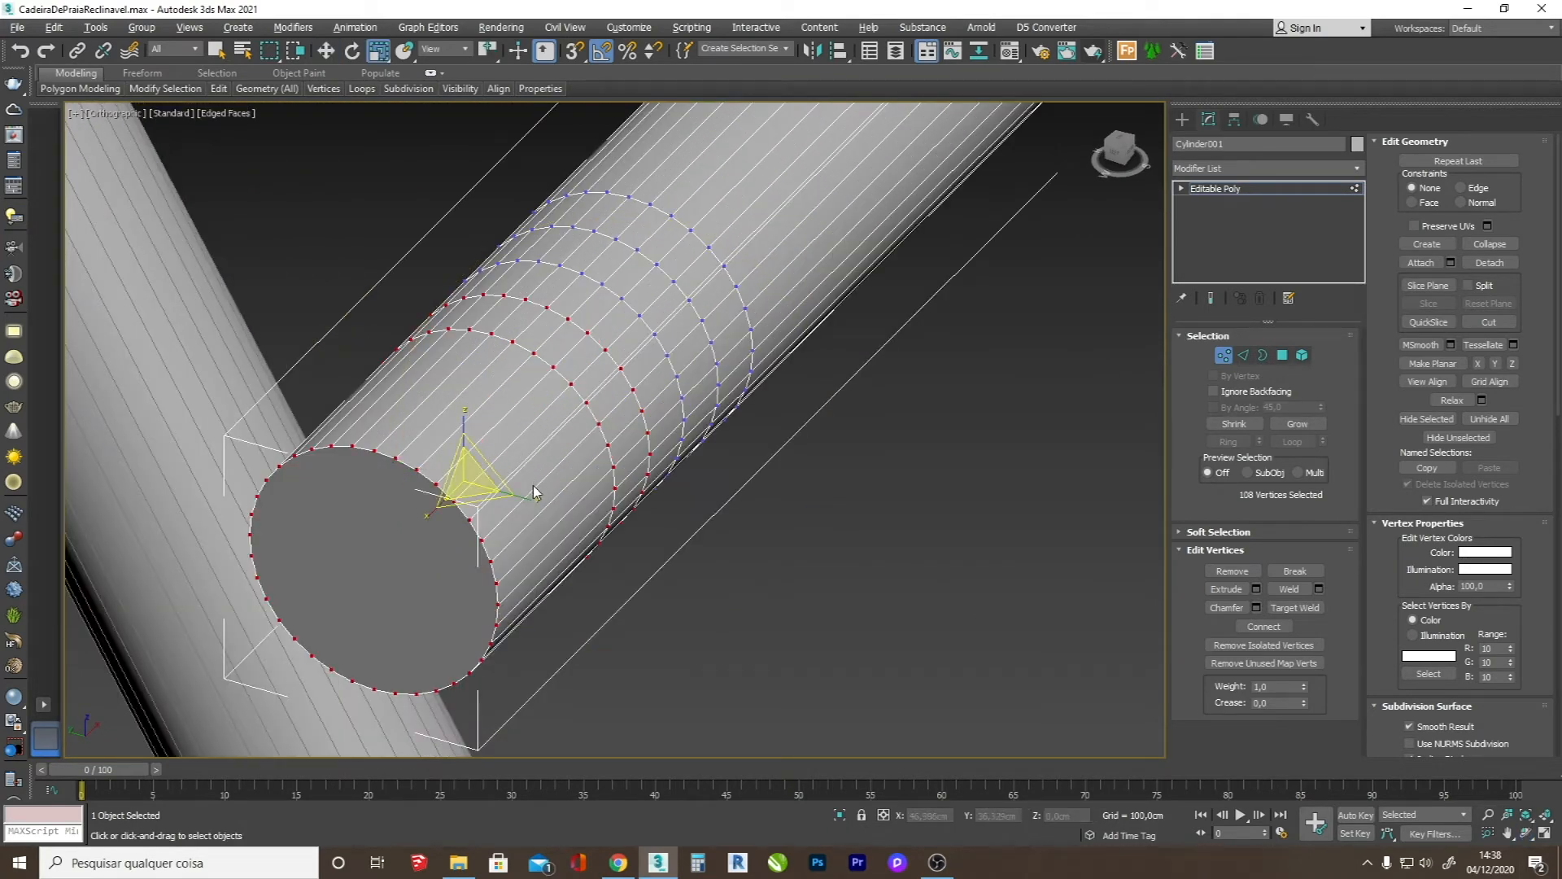
{"action": "left_click_drag", "start_coordinate": [527, 494], "coordinate": [505, 413]}
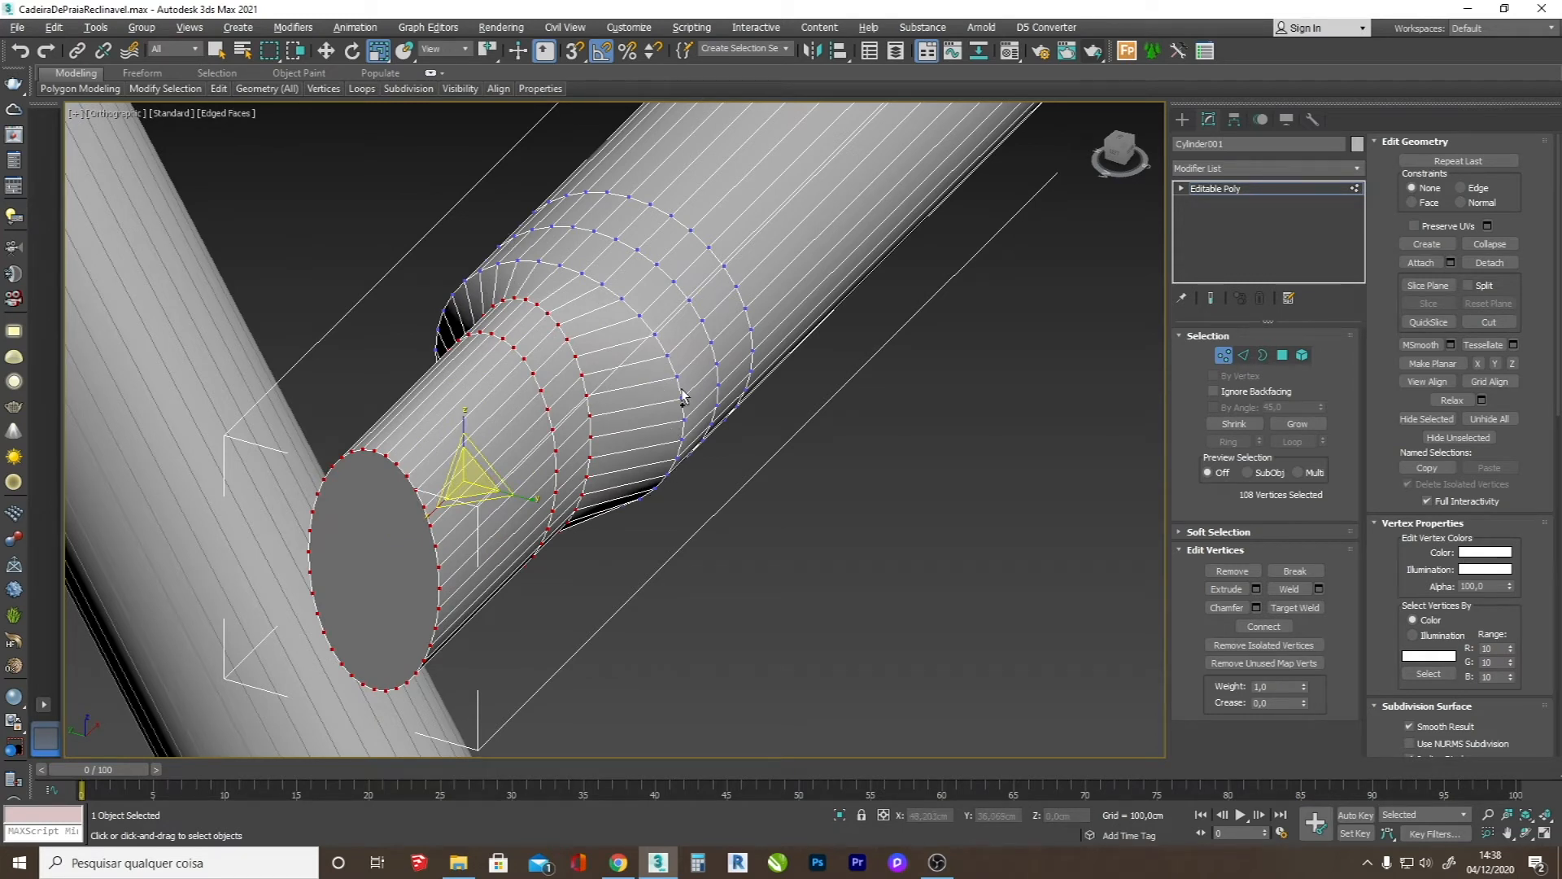
{"action": "key", "text": "ctrl+z"}
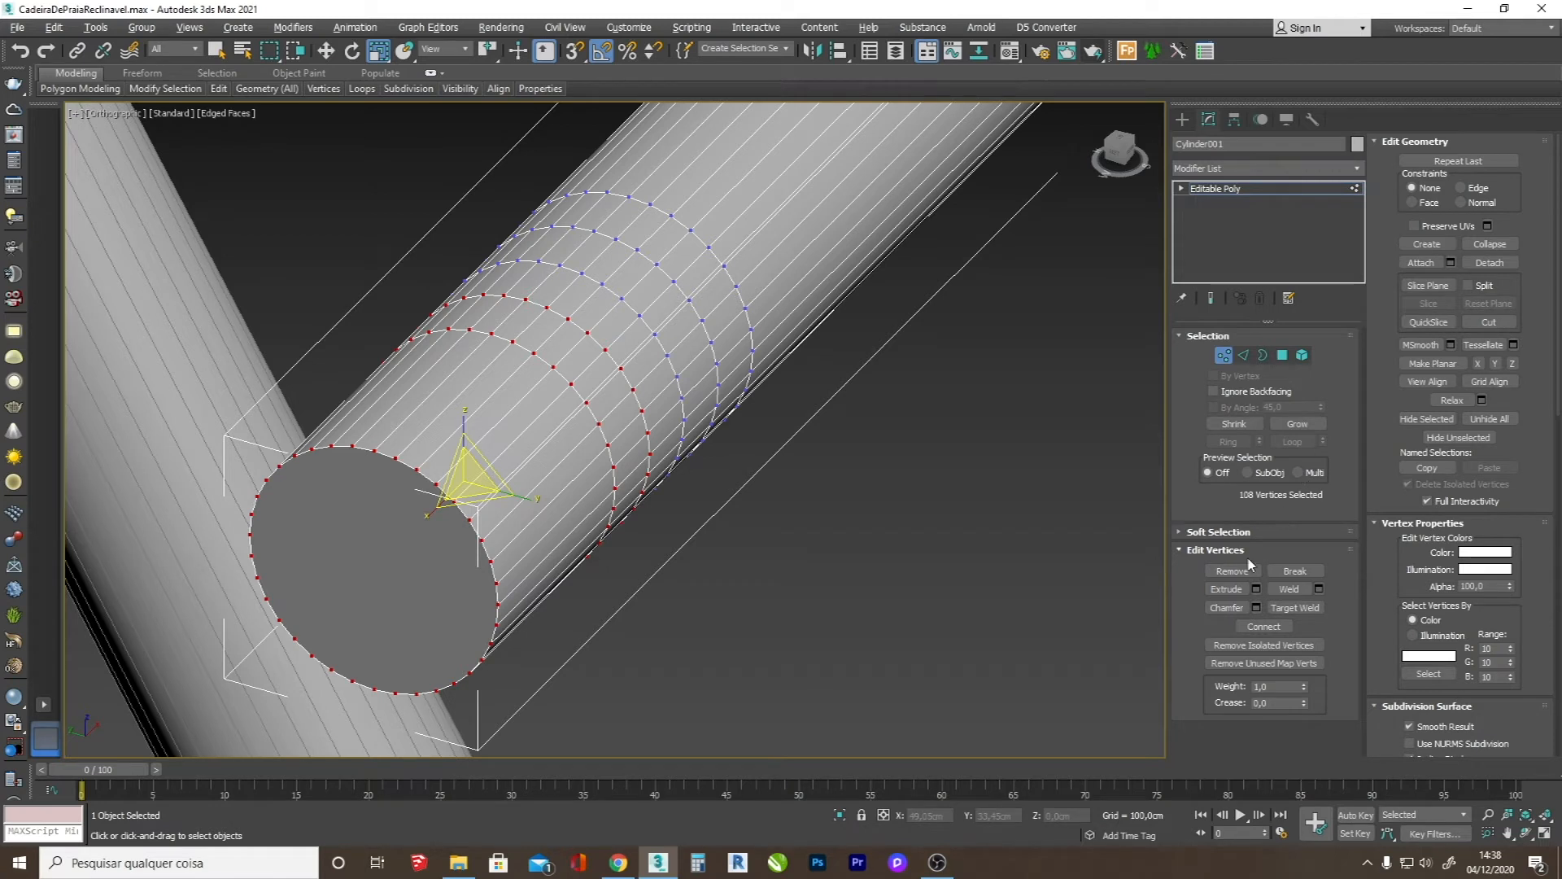
- Enable soft selection with a falloff of 1.4 cm and flatten the crossbar's left end along Y
{"action": "left_click", "coordinate": [1239, 533]}
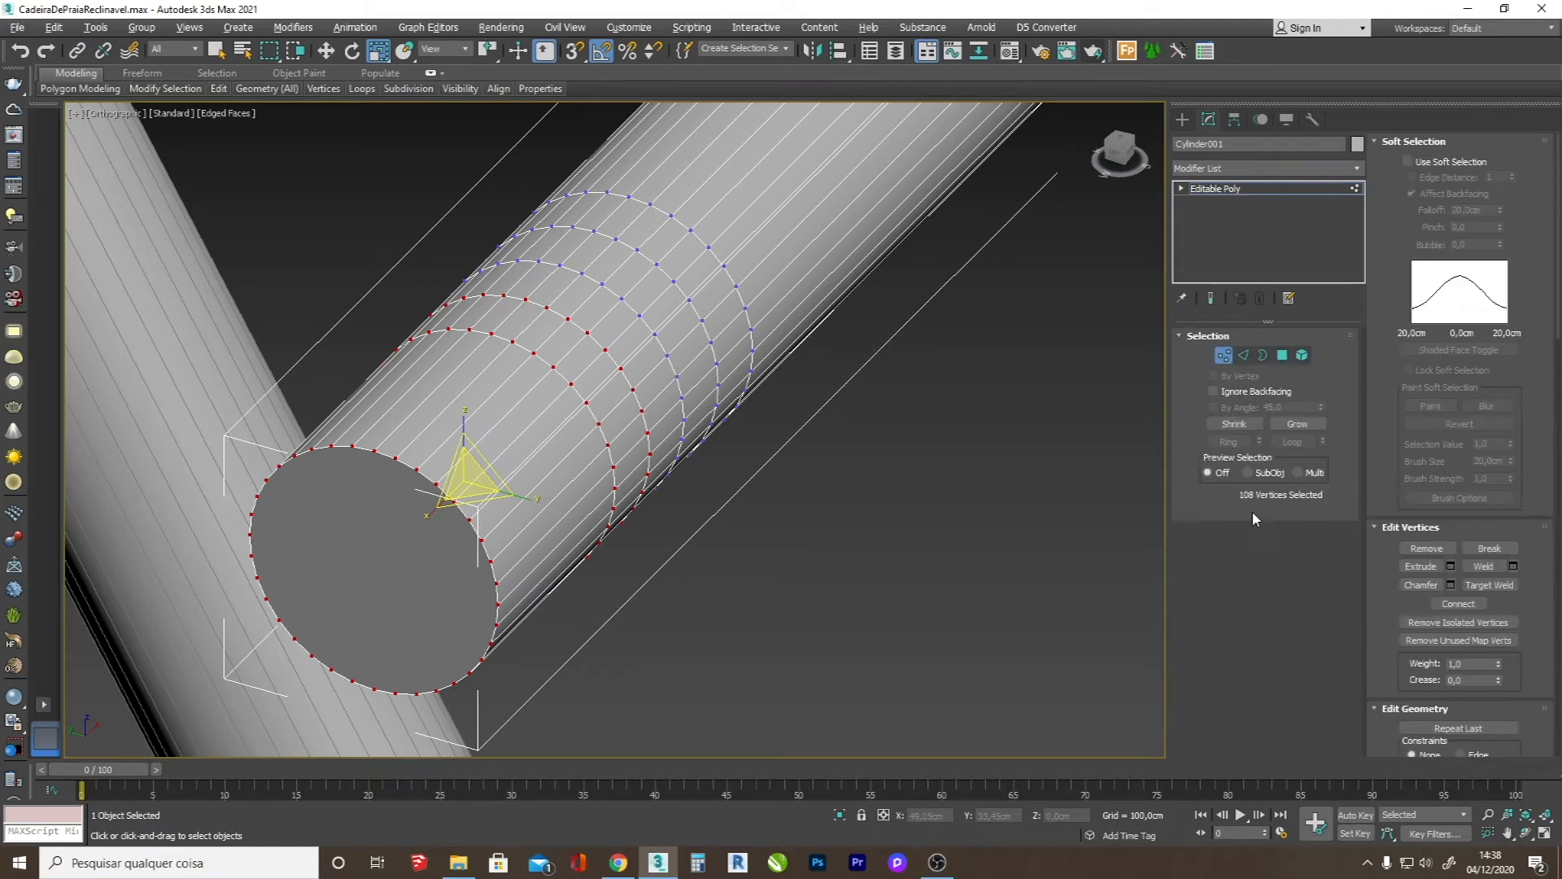
{"action": "left_click", "coordinate": [1425, 165]}
{"action": "left_click_drag", "start_coordinate": [1502, 216], "coordinate": [1527, 281]}
{"action": "left_click_drag", "start_coordinate": [605, 445], "coordinate": [445, 325]}
{"action": "scroll", "coordinate": [617, 461], "scroll_direction": "down", "scroll_amount": 5}
{"action": "left_click", "coordinate": [1526, 832]}
- Compare with the reference photo and scale the crossbar's left end along Z to about 122%
{"action": "key", "text": "alt+Tab"}
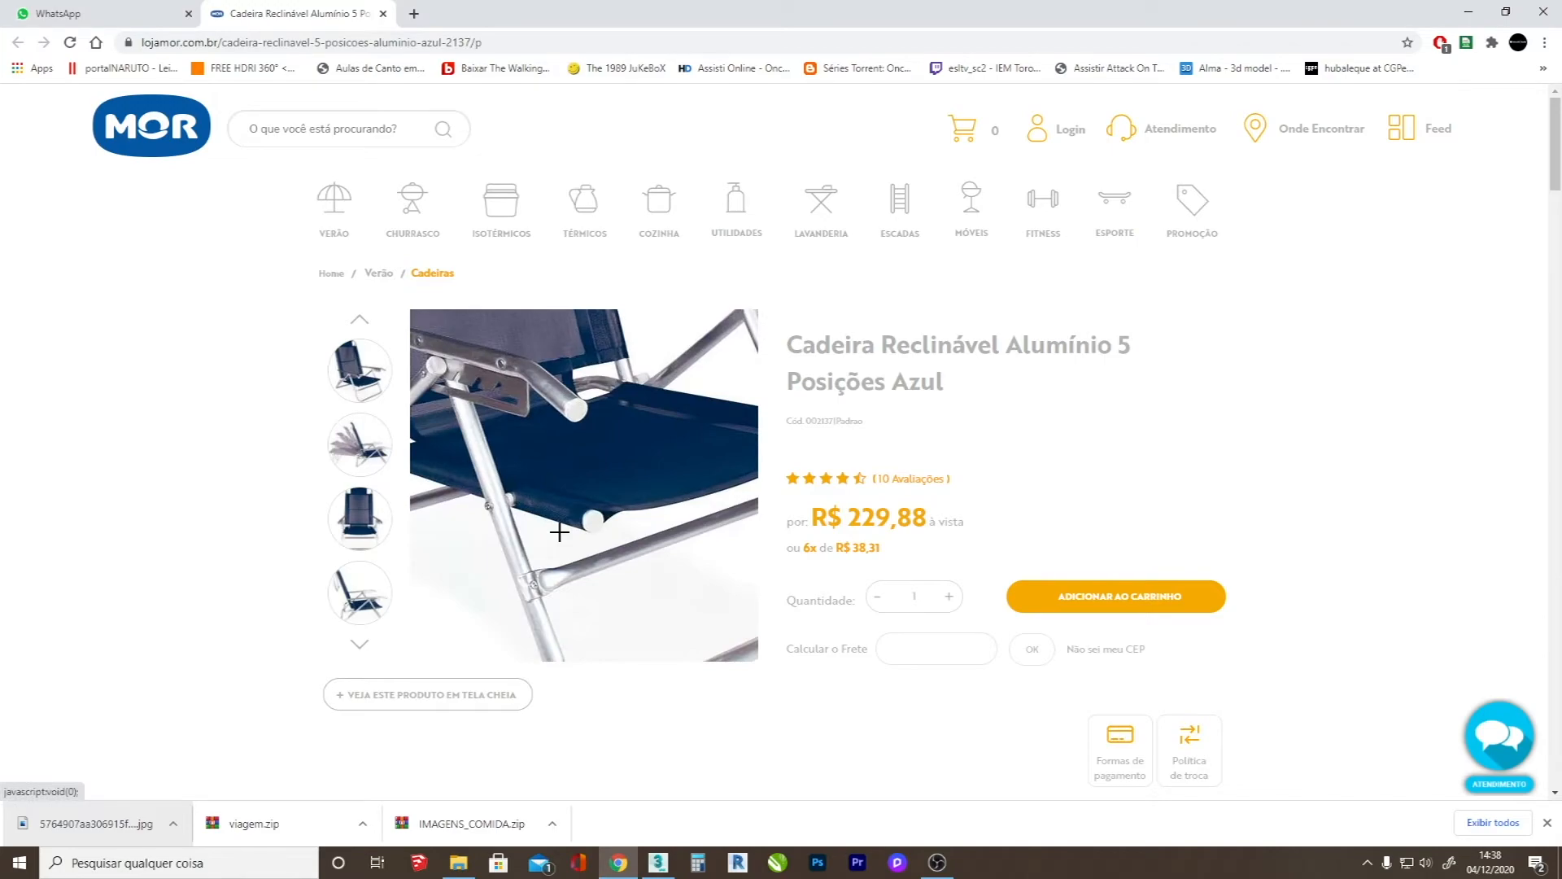
{"action": "key", "text": "alt+Tab"}
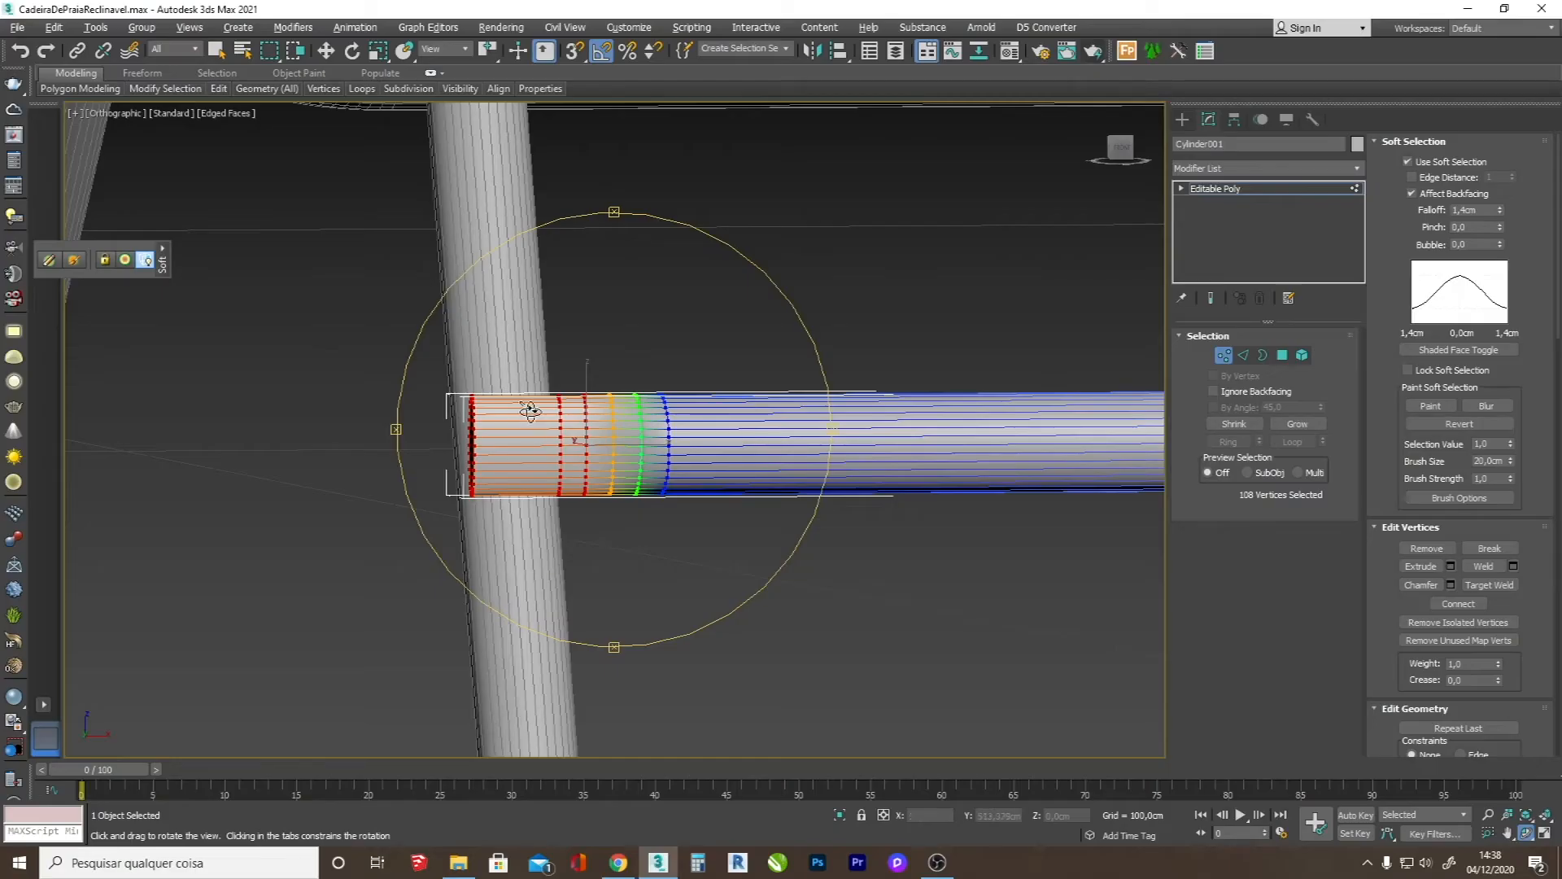
{"action": "right_click", "coordinate": [551, 392]}
{"action": "left_click_drag", "start_coordinate": [586, 377], "coordinate": [586, 359]}
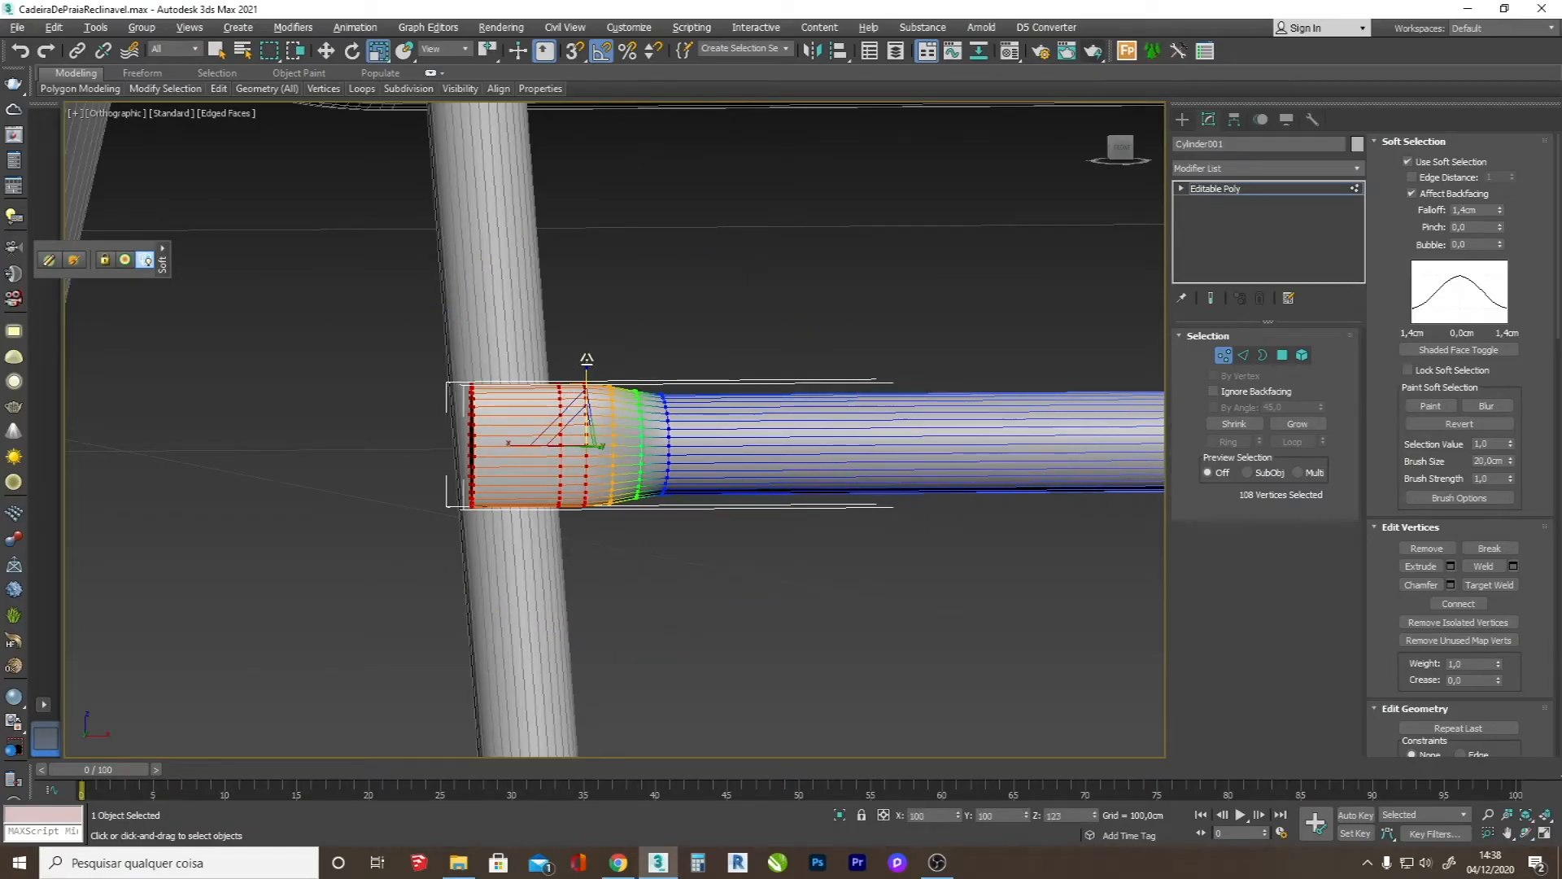
- Select the two outermost vertex loops at the crossbar's left end and squash them flatter with soft selection
{"action": "left_click_drag", "start_coordinate": [422, 576], "coordinate": [496, 356]}
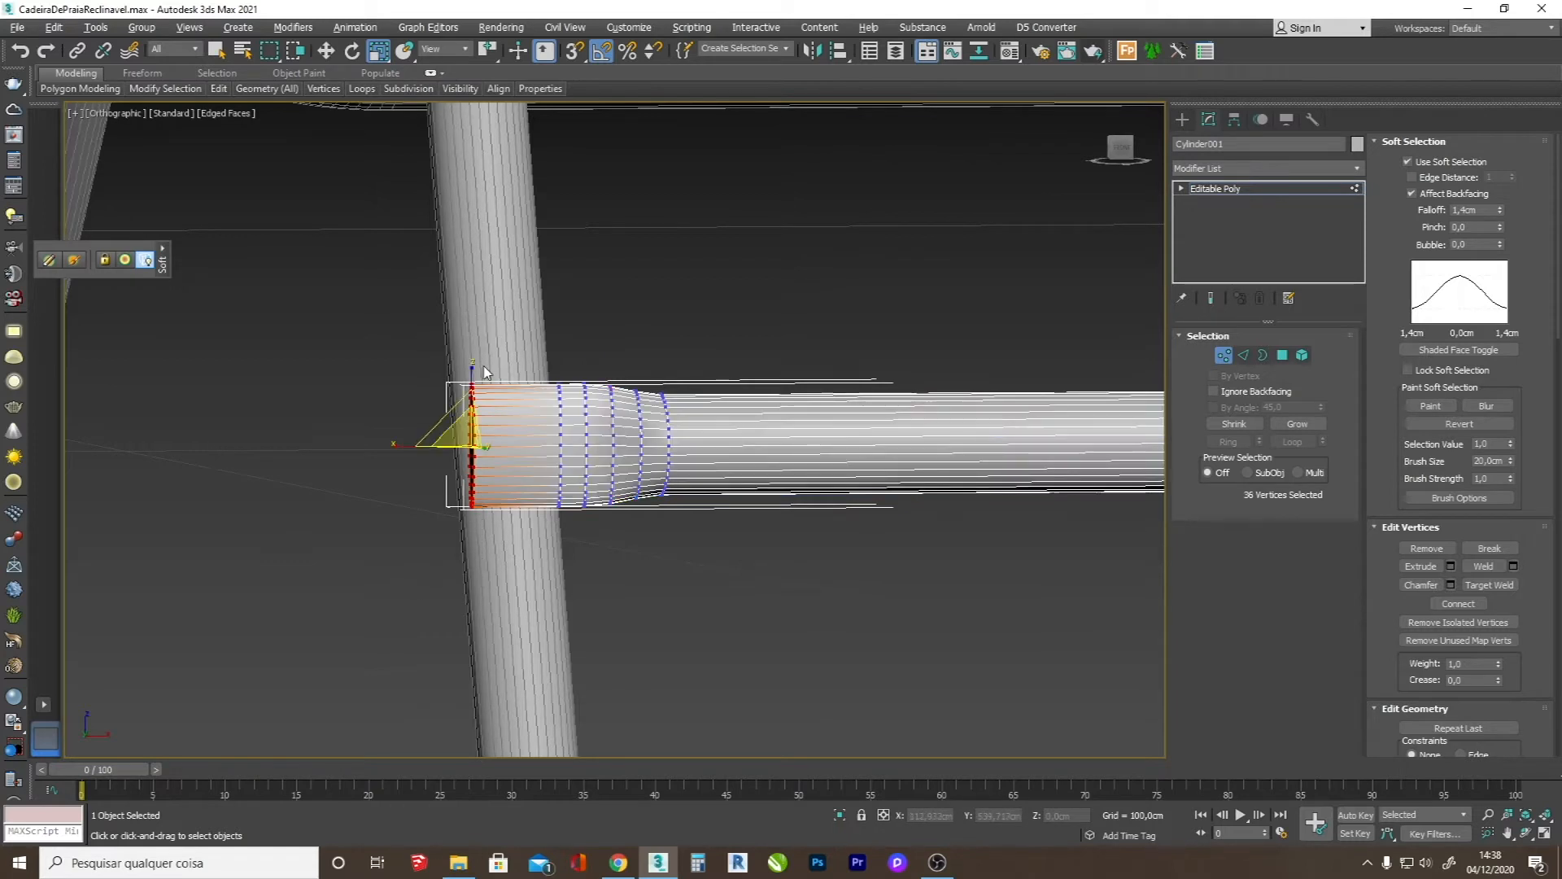
{"action": "left_click_drag", "start_coordinate": [389, 303], "coordinate": [480, 489]}
{"action": "left_click_drag", "start_coordinate": [565, 545], "coordinate": [565, 546]}
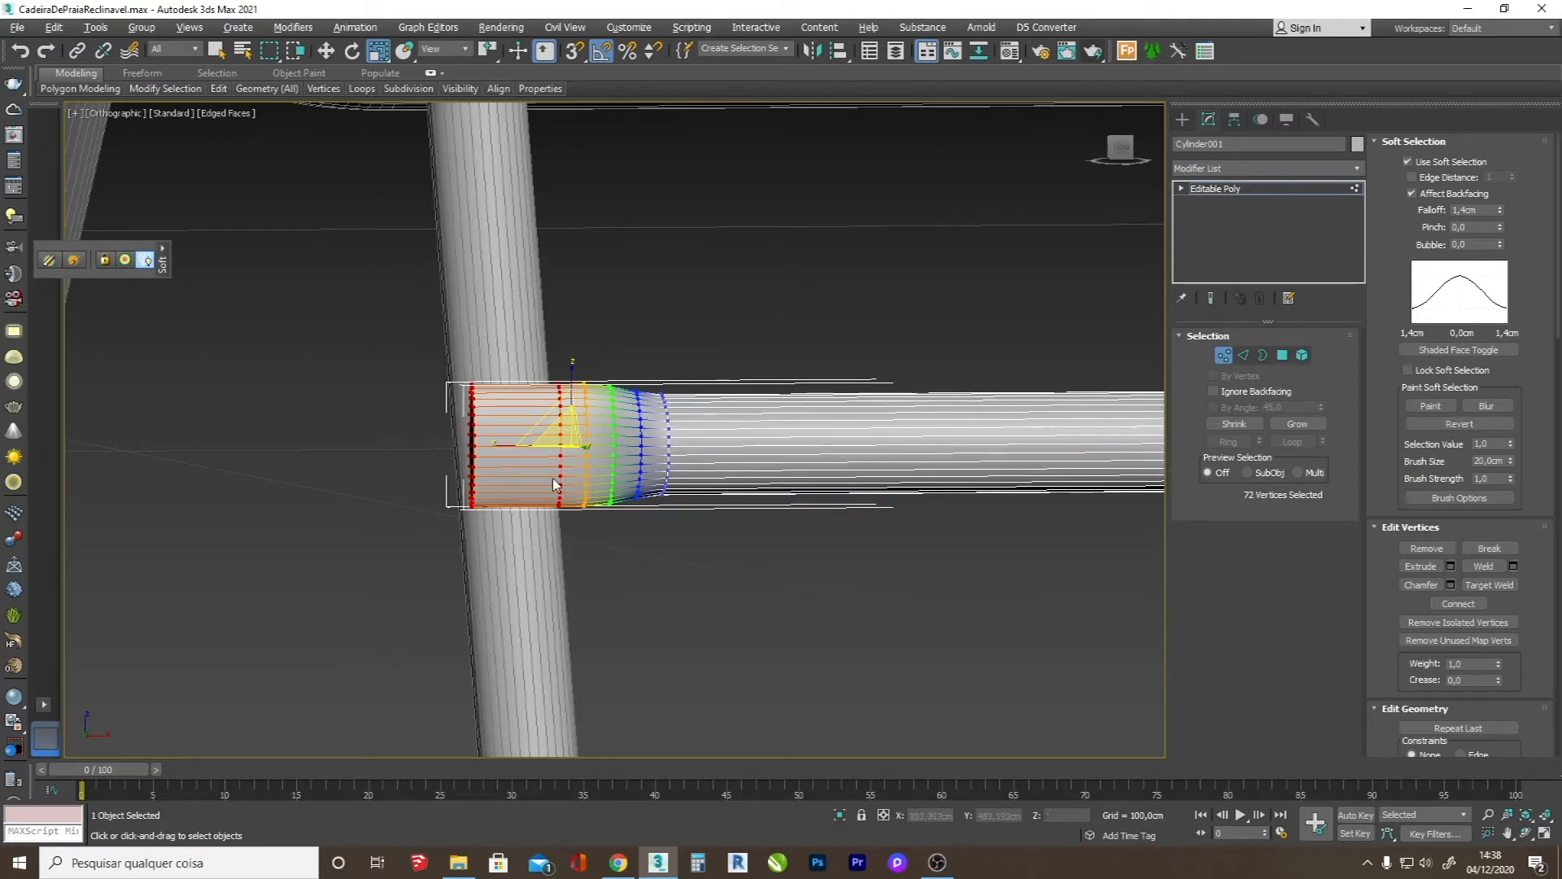
{"action": "left_click_drag", "start_coordinate": [571, 389], "coordinate": [582, 500]}
{"action": "scroll", "coordinate": [543, 398], "scroll_direction": "up", "scroll_amount": 4}
{"action": "left_click", "coordinate": [1526, 833]}
{"action": "right_click", "coordinate": [718, 531]}
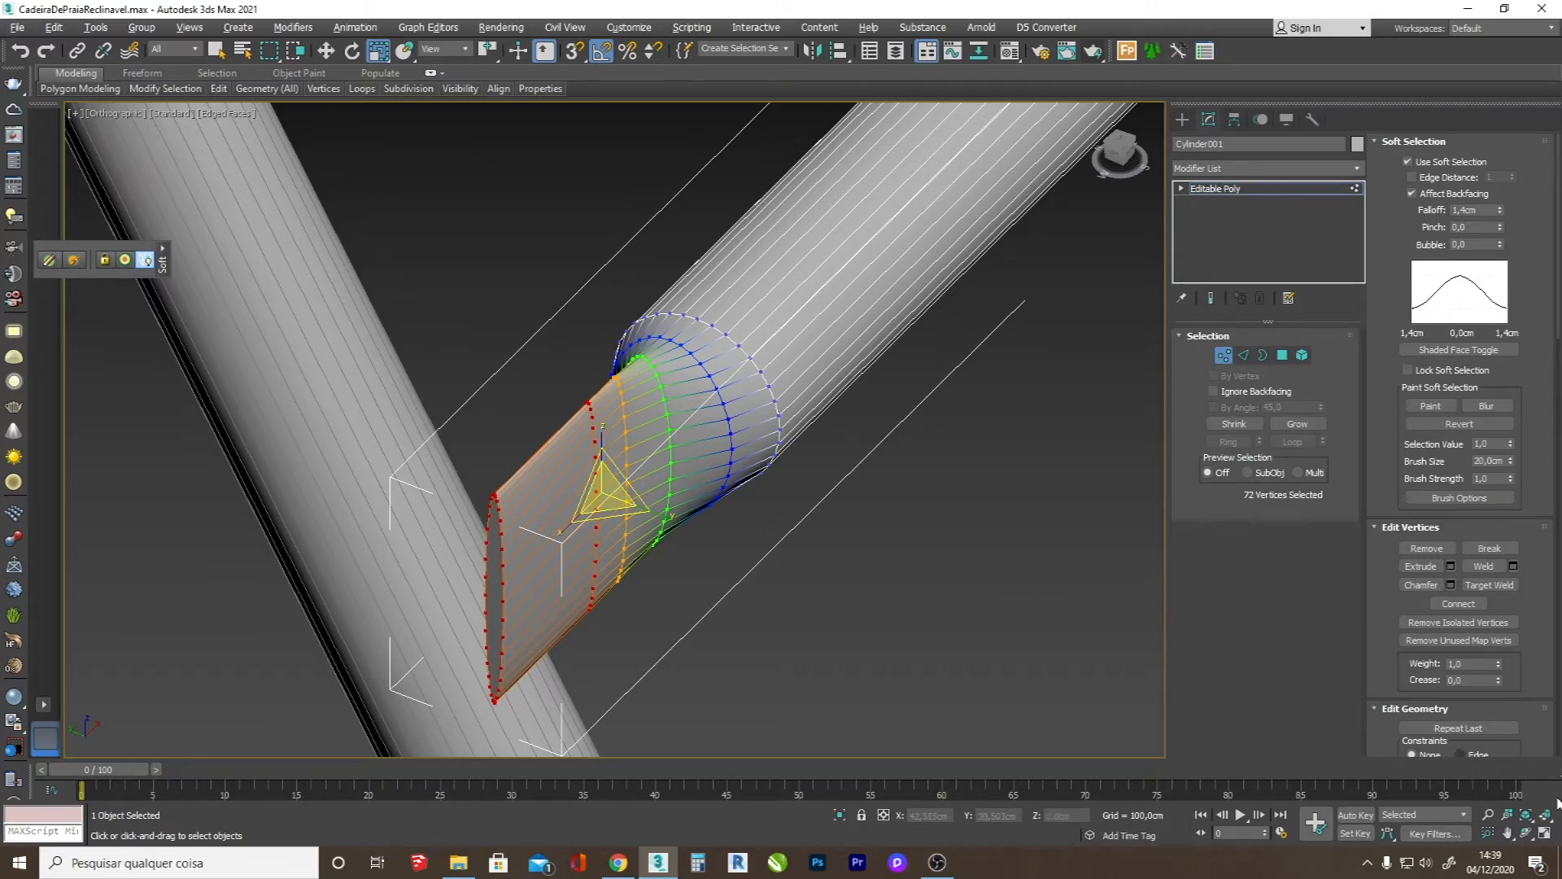
- Hide the edged faces, turn off soft selection, and compare the flattened end with the reference photo
{"action": "left_click", "coordinate": [1527, 831]}
{"action": "left_click_drag", "start_coordinate": [684, 480], "coordinate": [577, 402]}
{"action": "key", "text": "F4"}
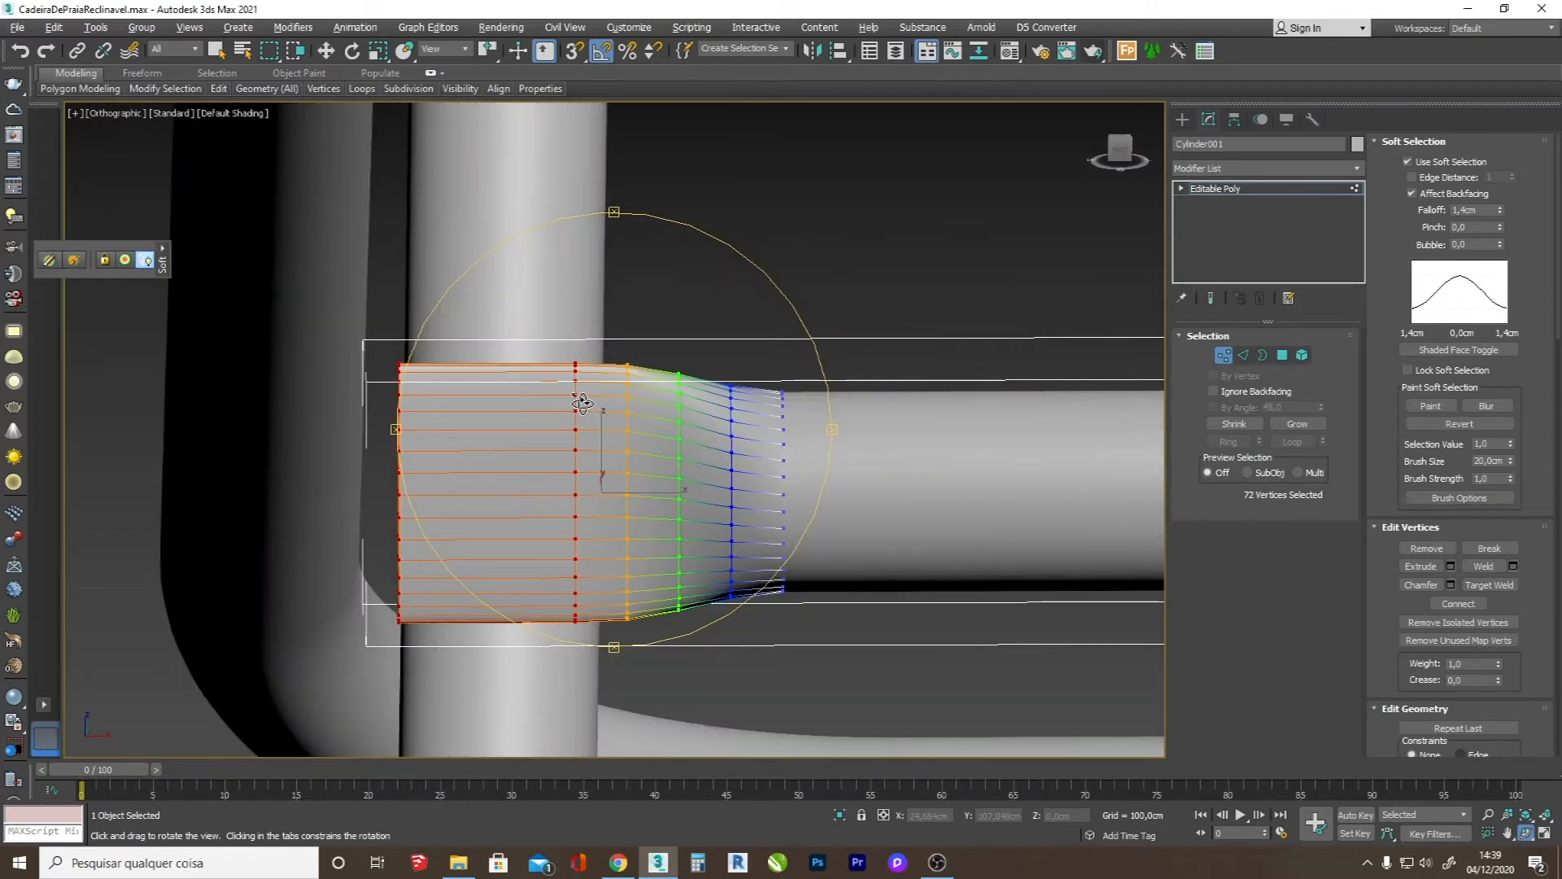
{"action": "scroll", "coordinate": [576, 403], "scroll_direction": "down", "scroll_amount": 2}
{"action": "left_click", "coordinate": [1409, 161]}
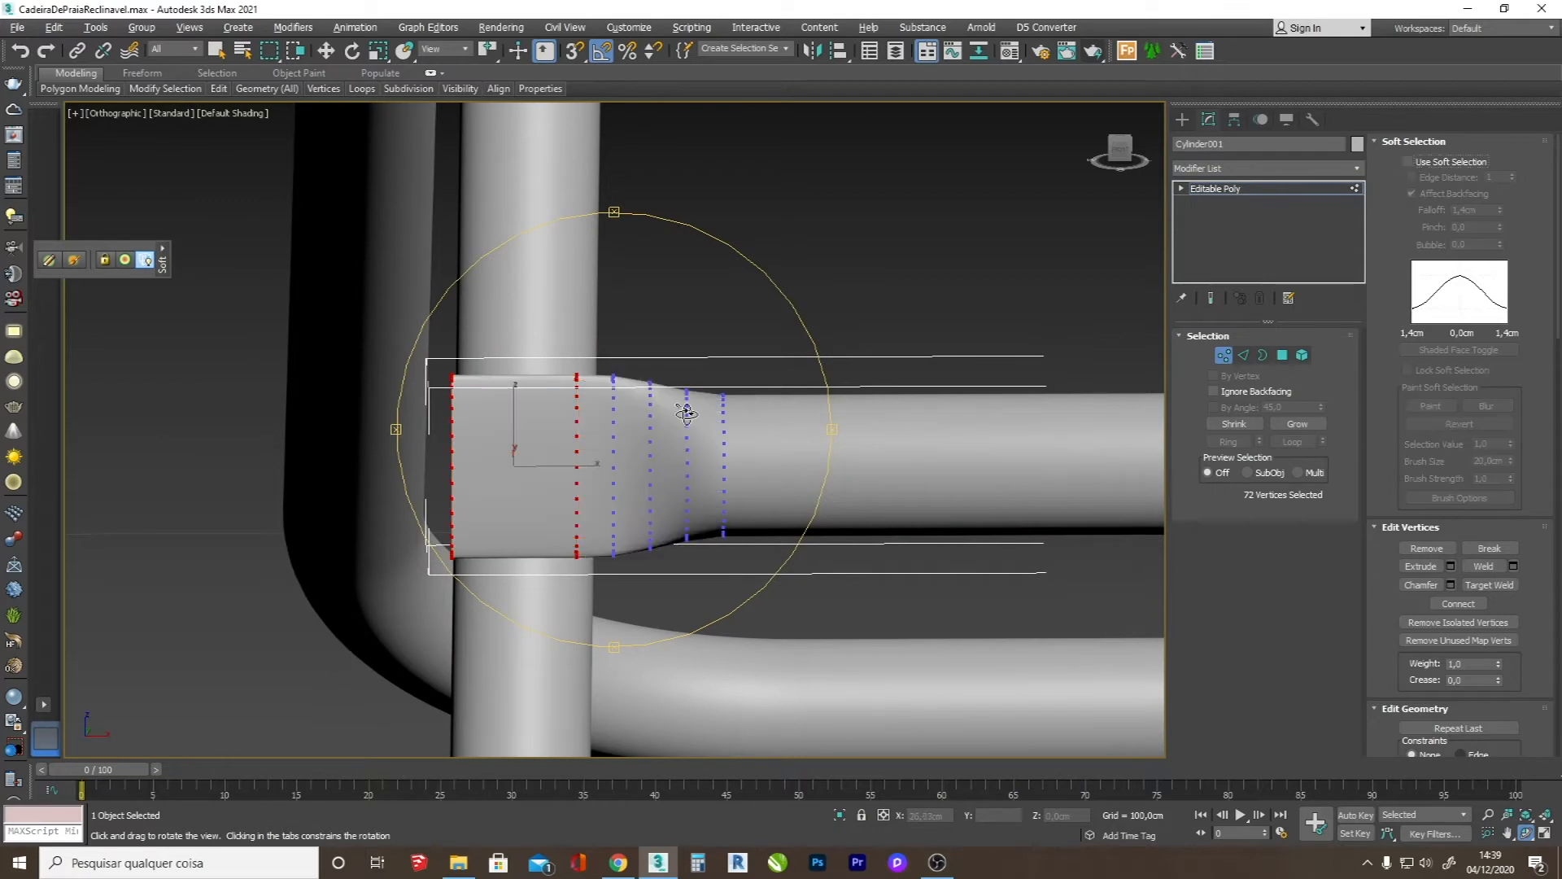
{"action": "key", "text": "alt+Tab"}
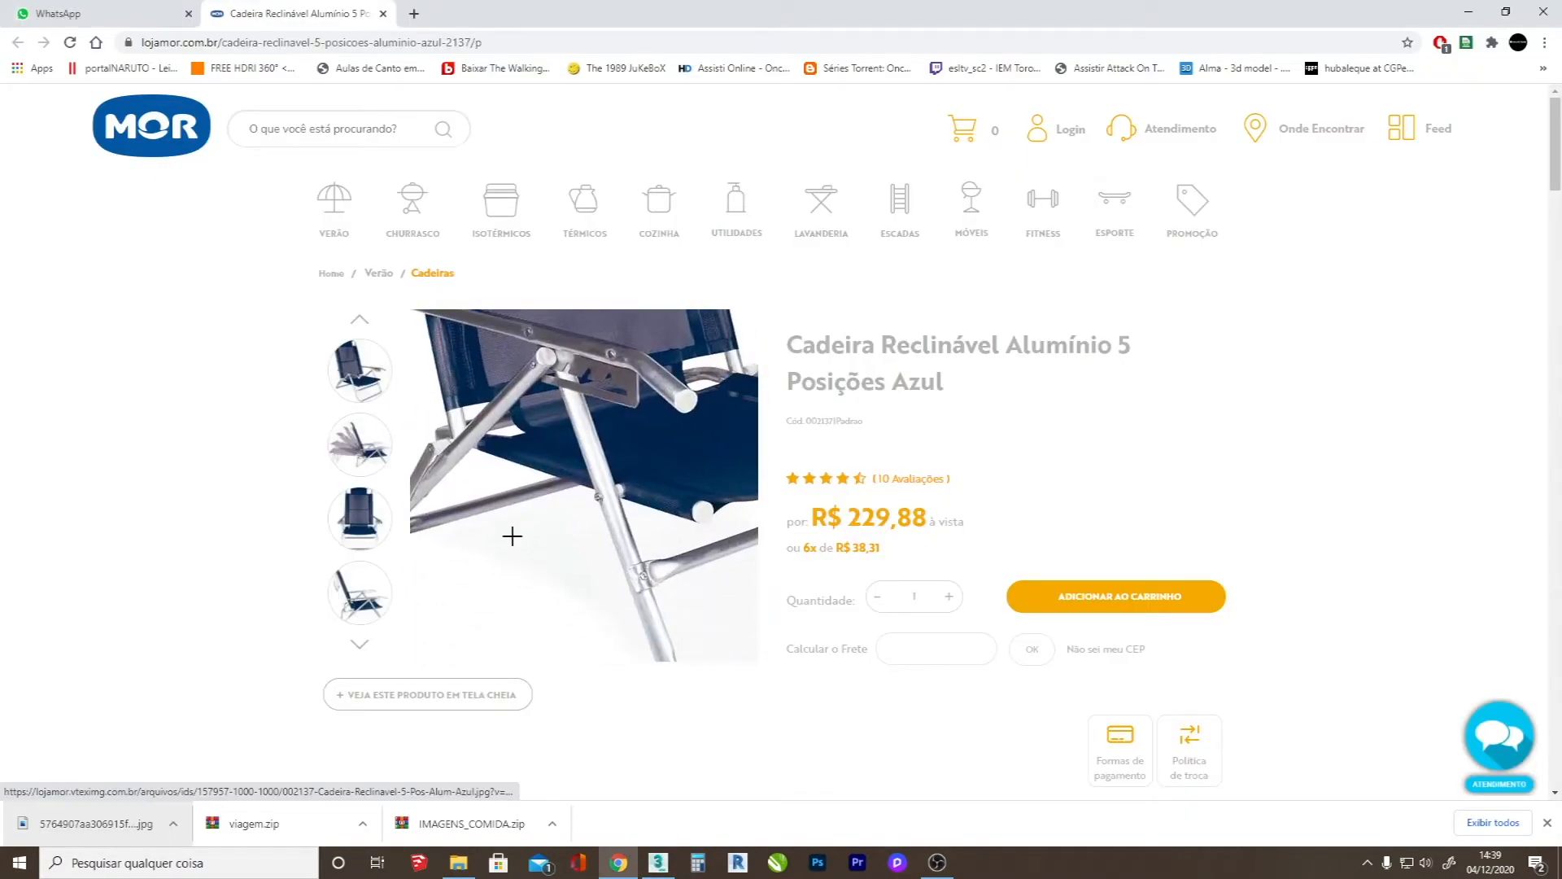
{"action": "key", "text": "alt+Tab"}
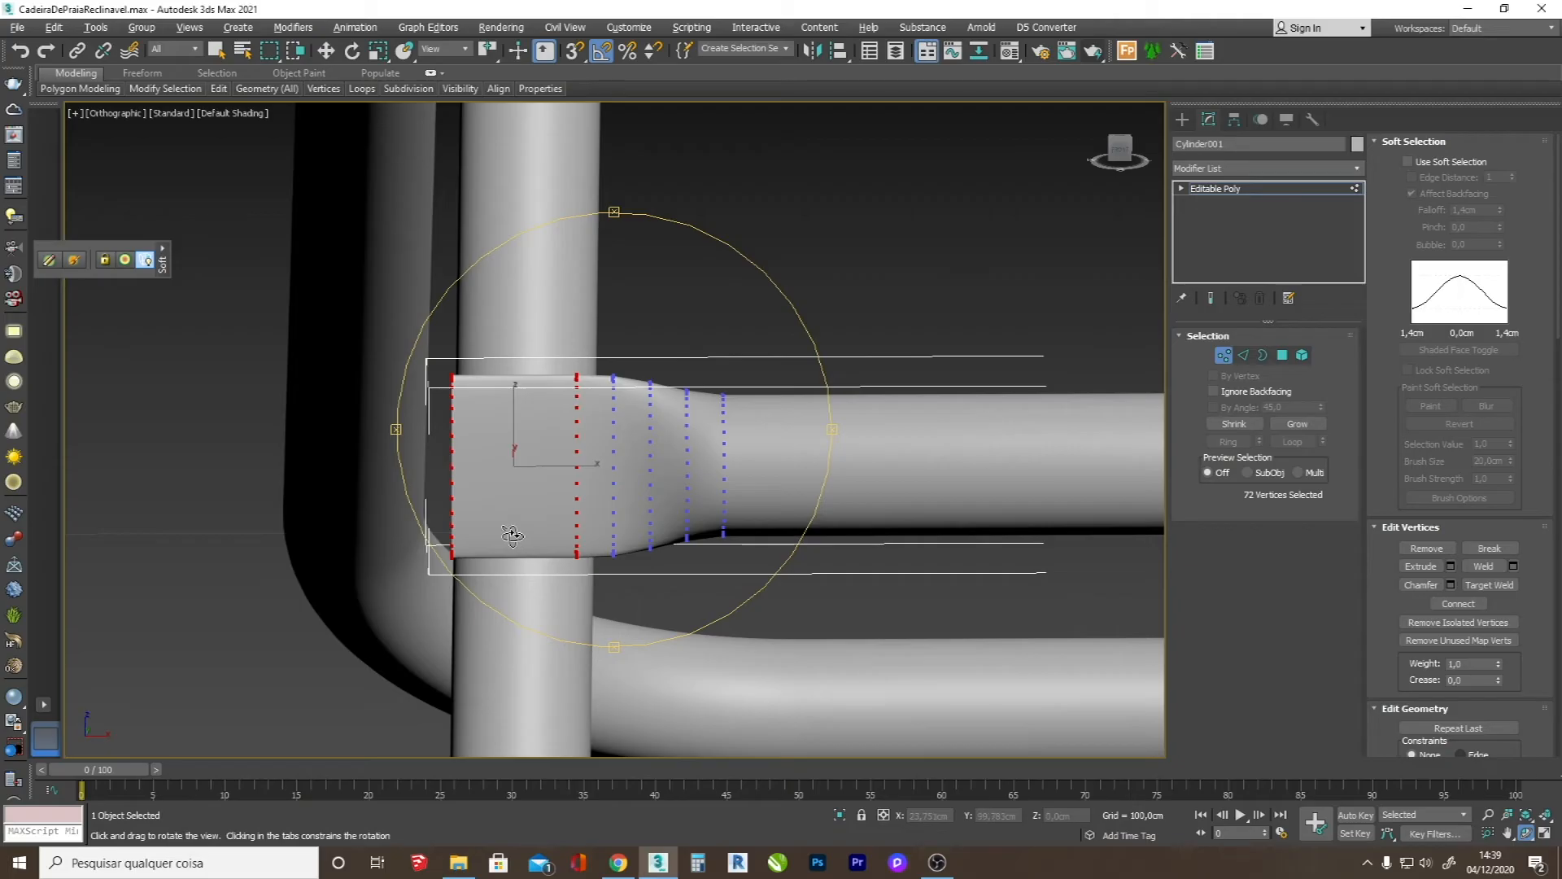
- Move the transition vertex loops of the flattened end inward along X and its outermost loop slightly outward
{"action": "key", "text": "w"}
{"action": "left_click_drag", "start_coordinate": [787, 595], "coordinate": [557, 370]}
{"action": "left_click_drag", "start_coordinate": [684, 463], "coordinate": [717, 464]}
{"action": "left_click_drag", "start_coordinate": [334, 329], "coordinate": [334, 329]}
{"action": "left_click_drag", "start_coordinate": [501, 465], "coordinate": [485, 466]}
- Show edged faces and connect the lengthwise edges of the flat left end section with 6 segments and a pinch of 0
{"action": "left_click", "coordinate": [1243, 356]}
{"action": "key", "text": "F4"}
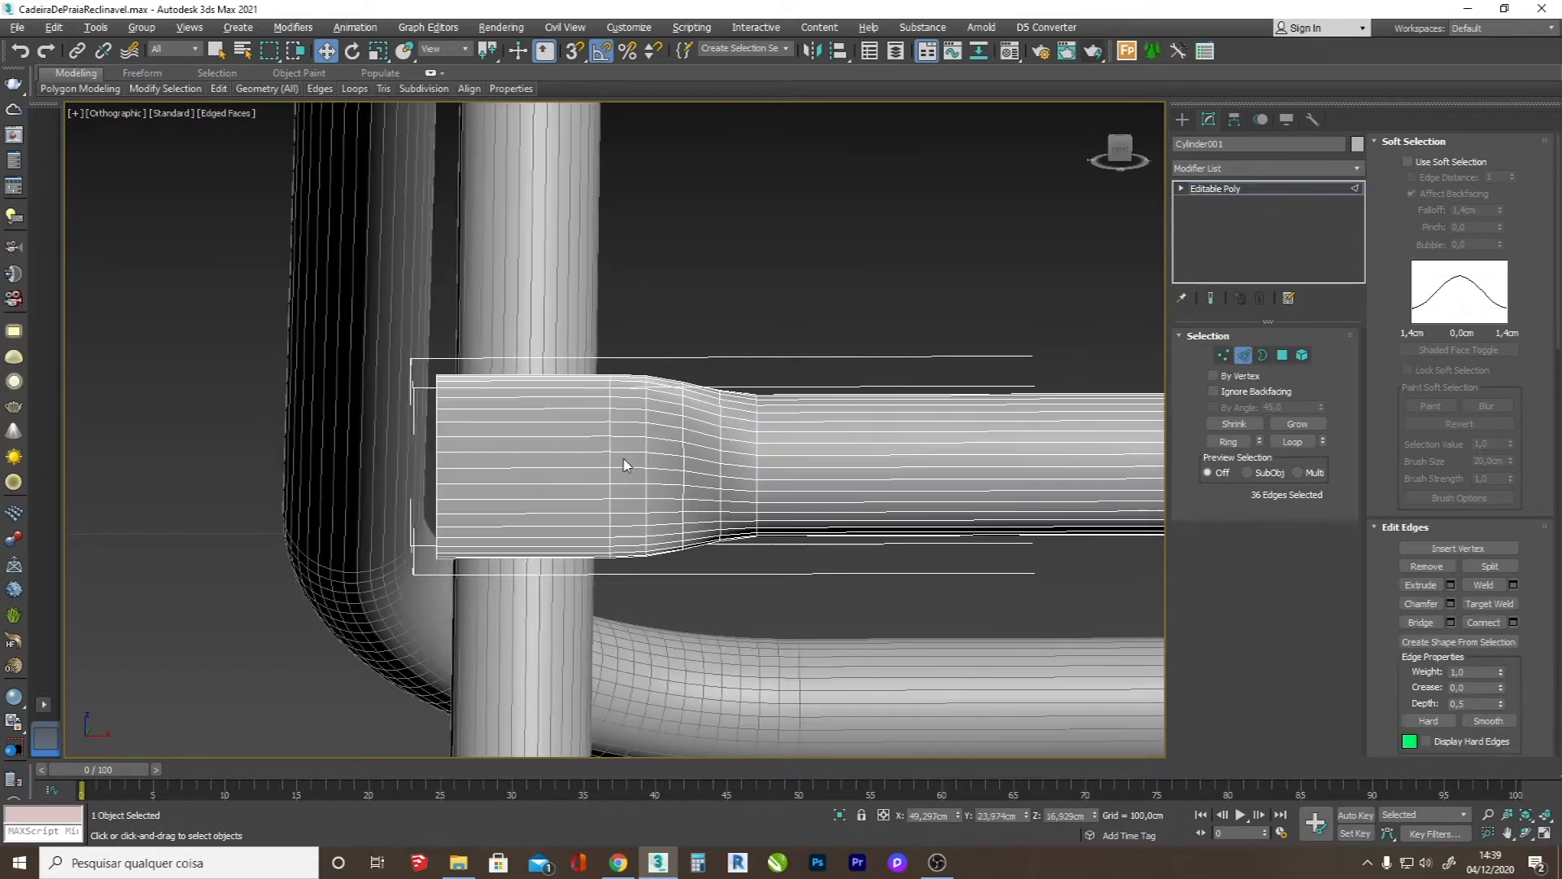
{"action": "left_click_drag", "start_coordinate": [547, 619], "coordinate": [528, 270]}
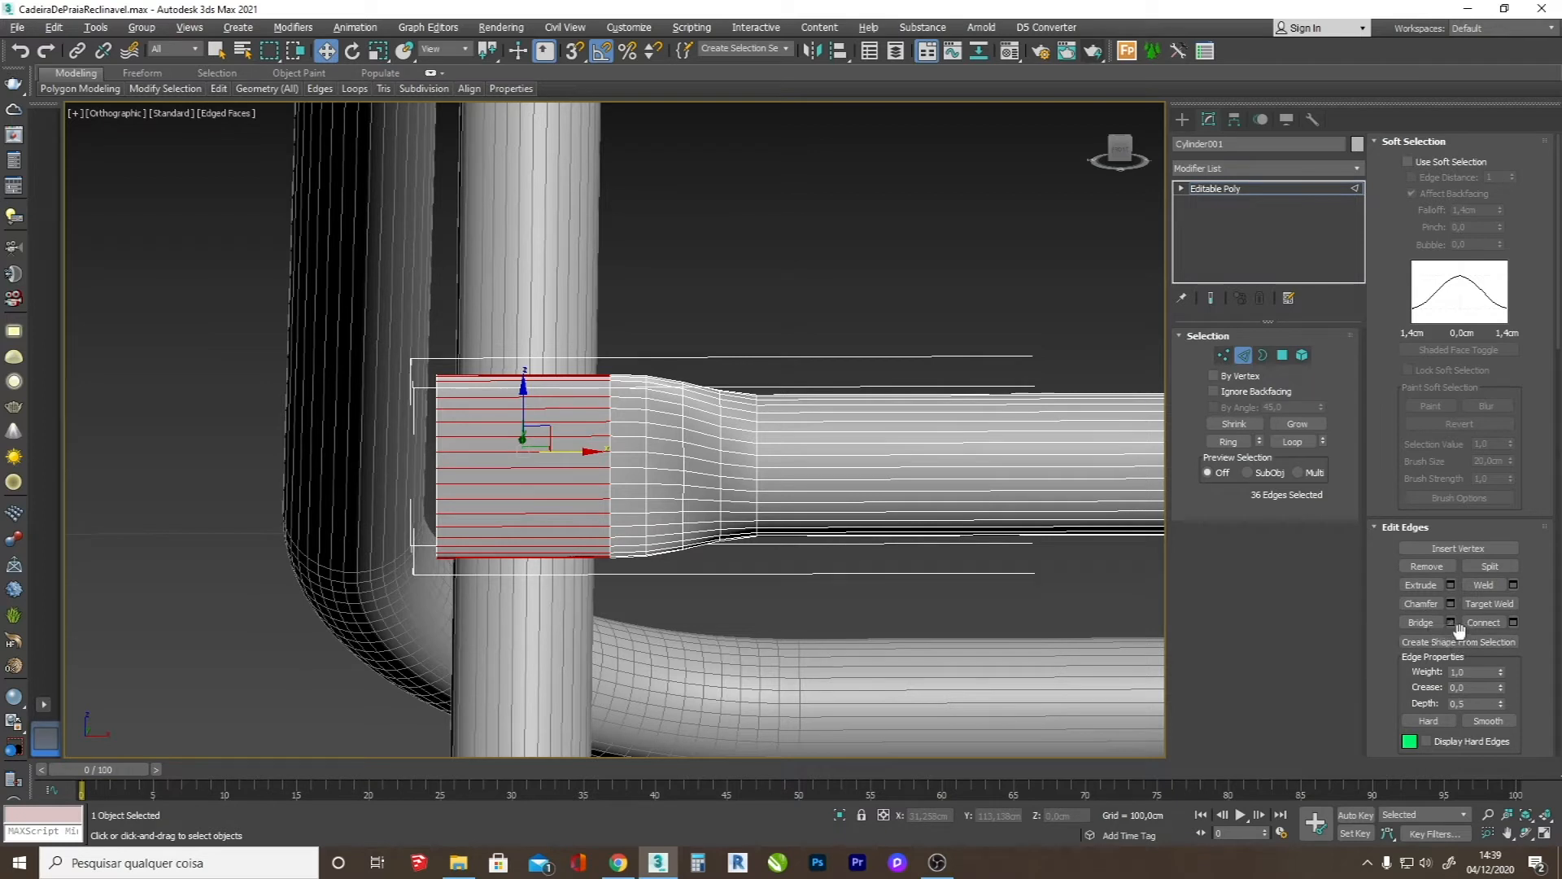
{"action": "left_click", "coordinate": [1513, 623]}
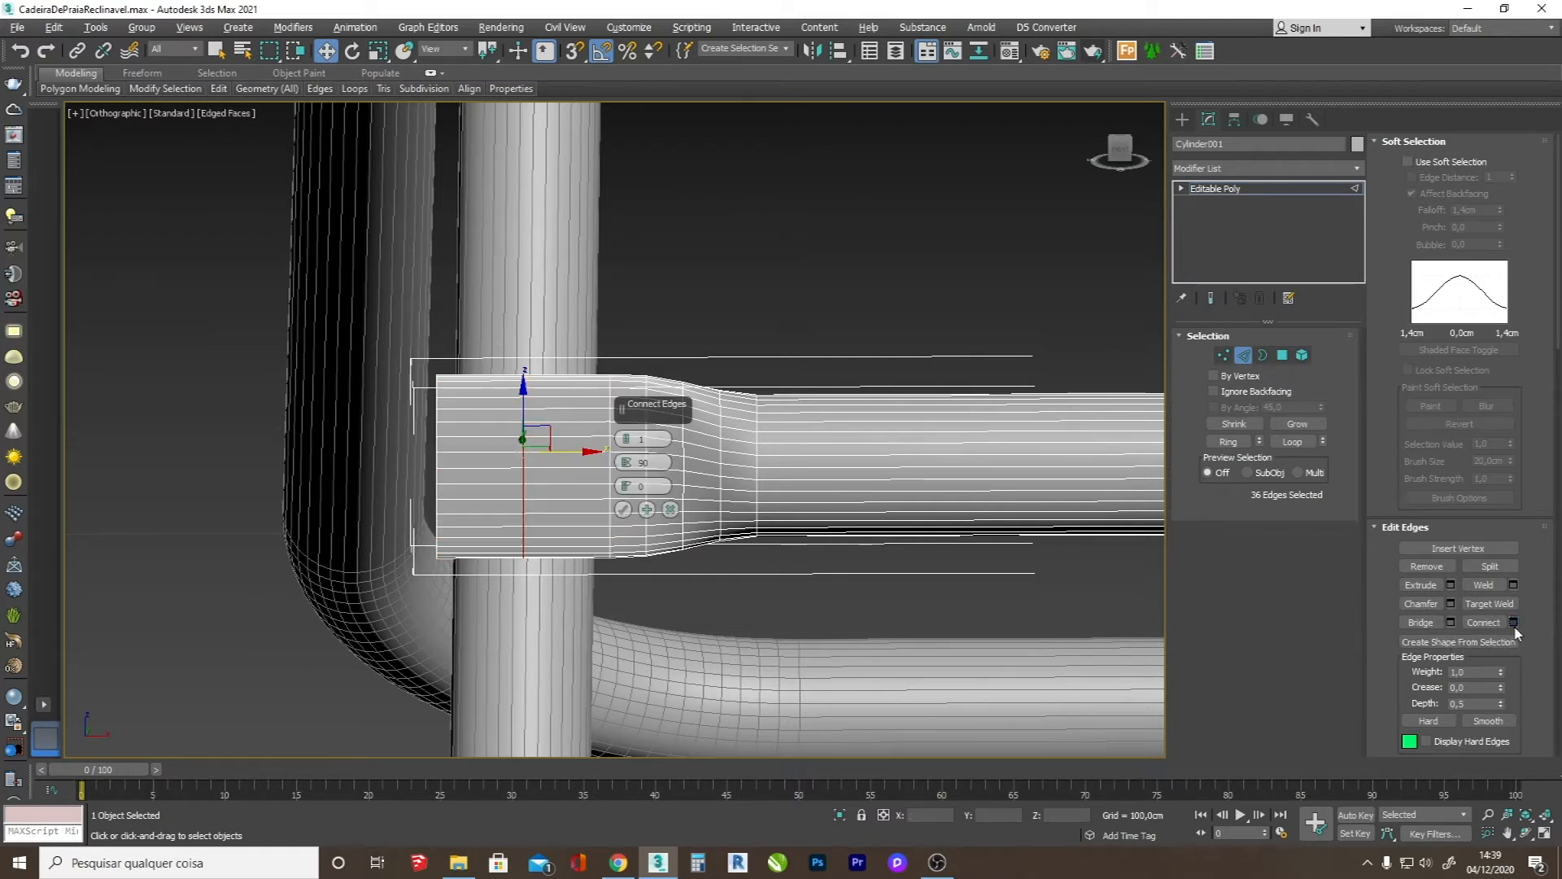
{"action": "left_click", "coordinate": [626, 439]}
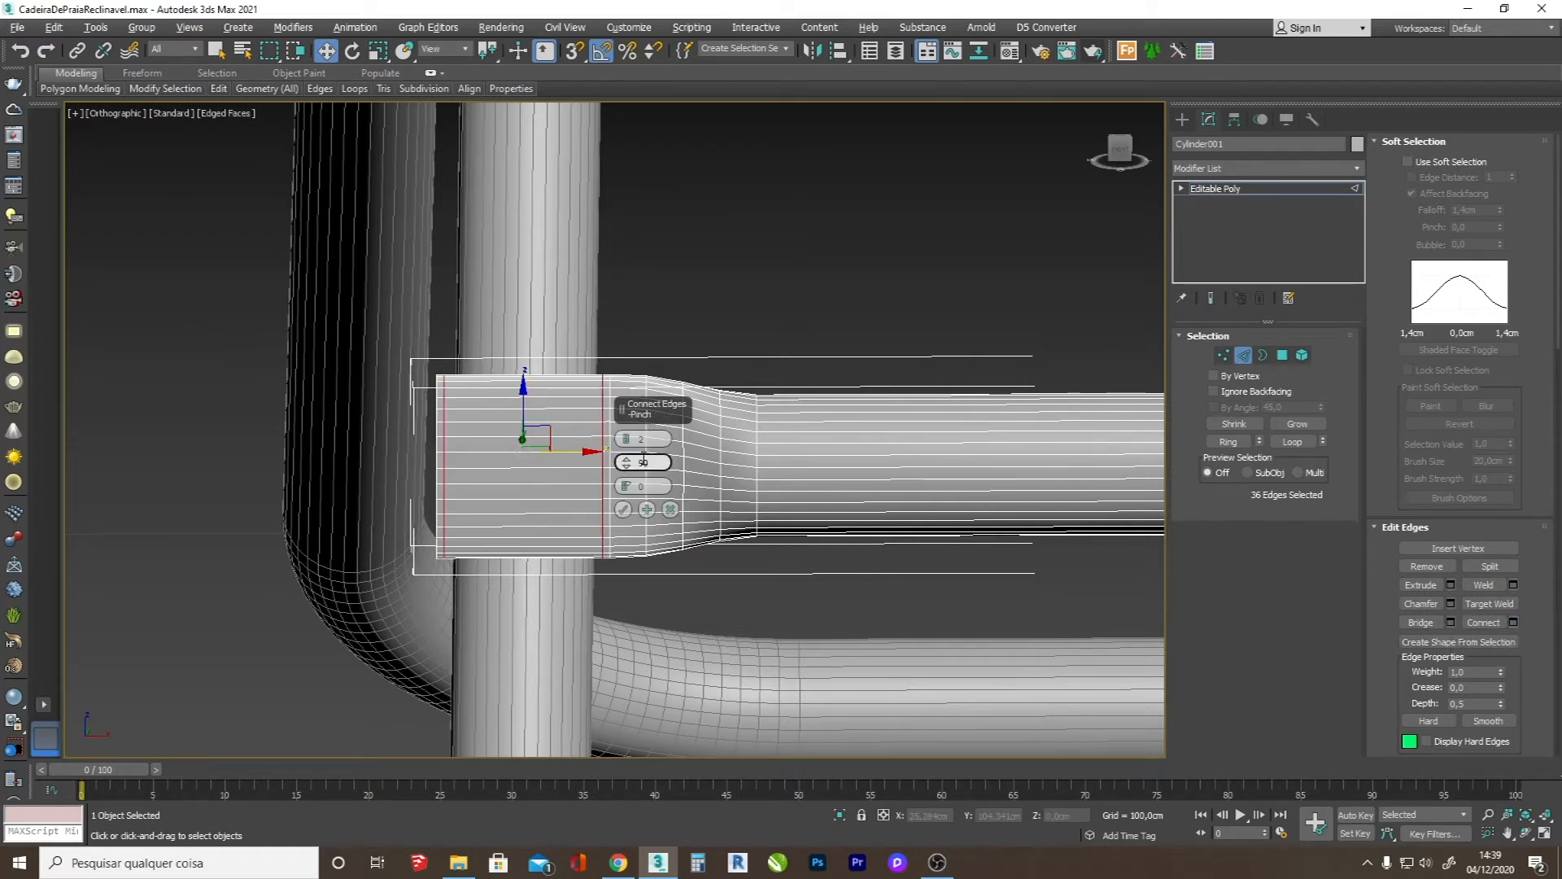
{"action": "type", "text": "0"}
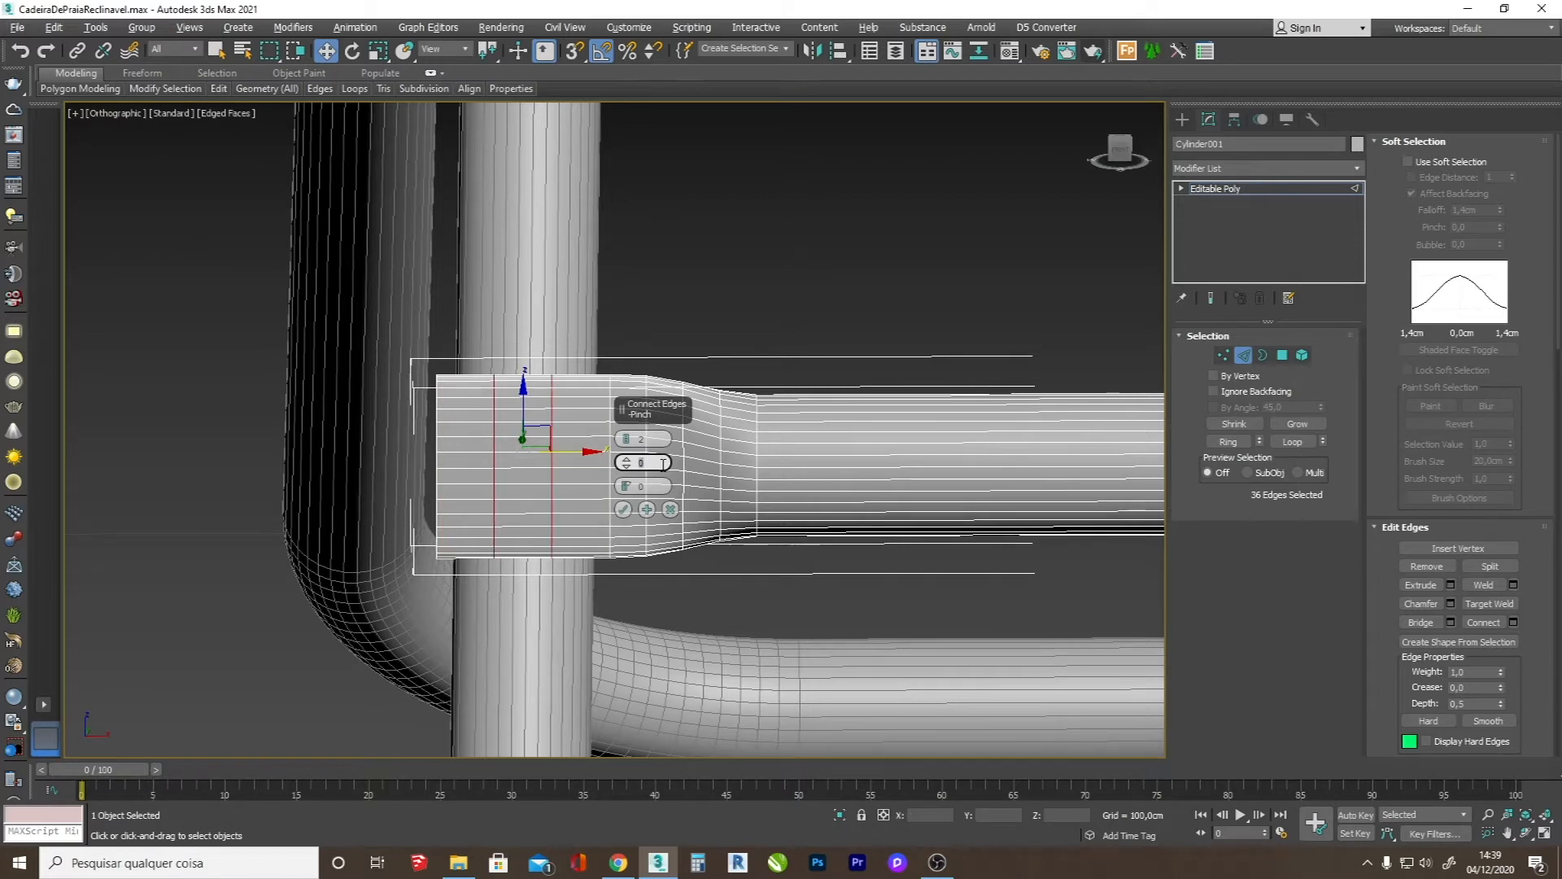
{"action": "left_click", "coordinate": [626, 439]}
{"action": "left_click", "coordinate": [627, 440]}
{"action": "left_click", "coordinate": [626, 439]}
{"action": "left_click", "coordinate": [626, 439]}
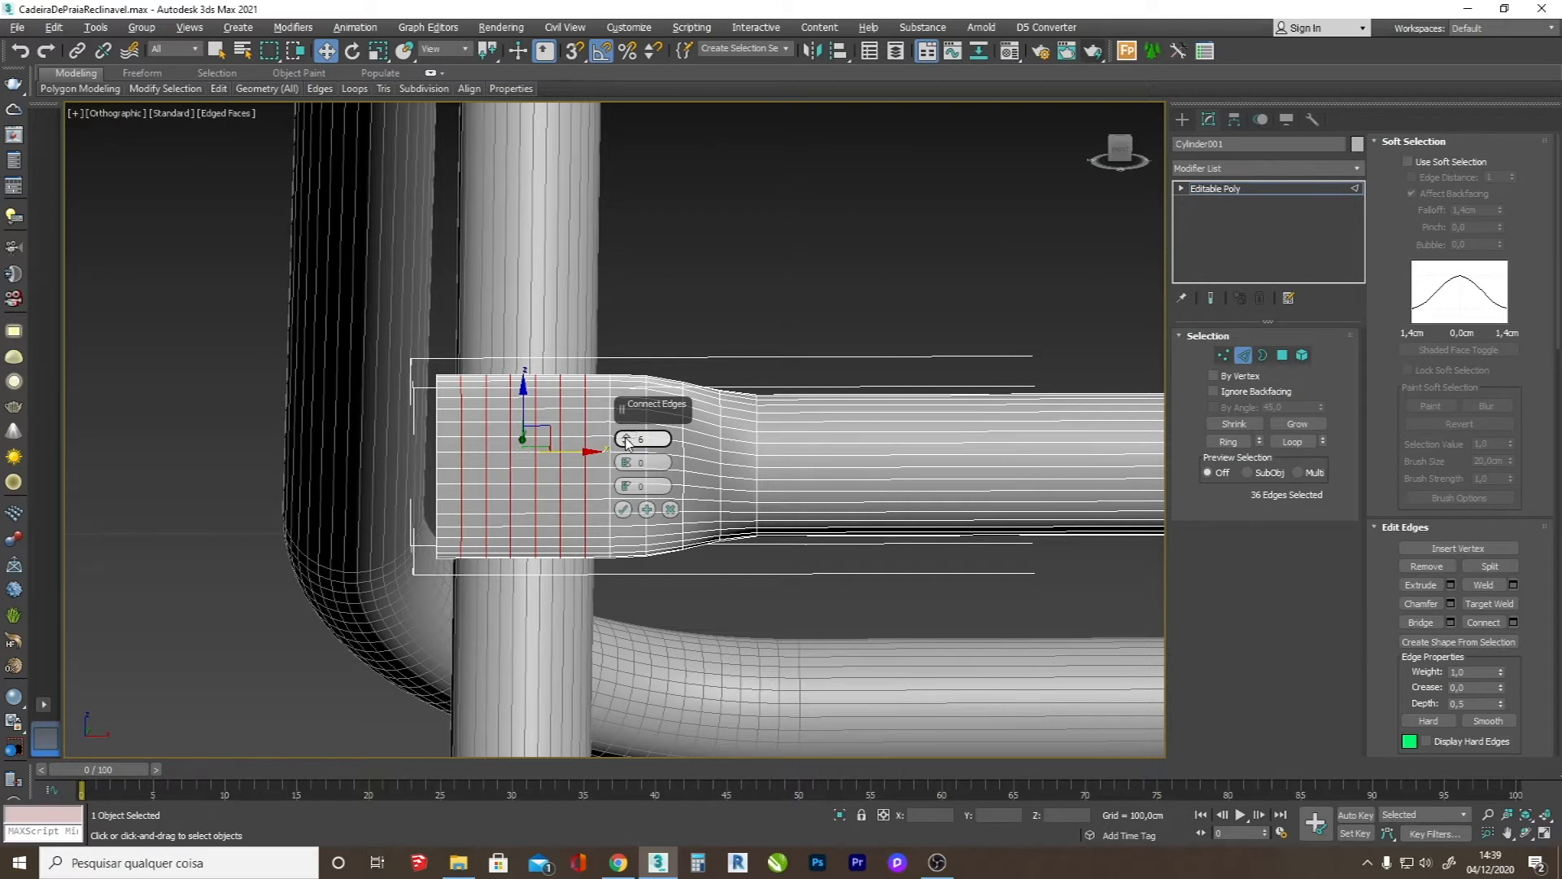
{"action": "left_click", "coordinate": [623, 510]}
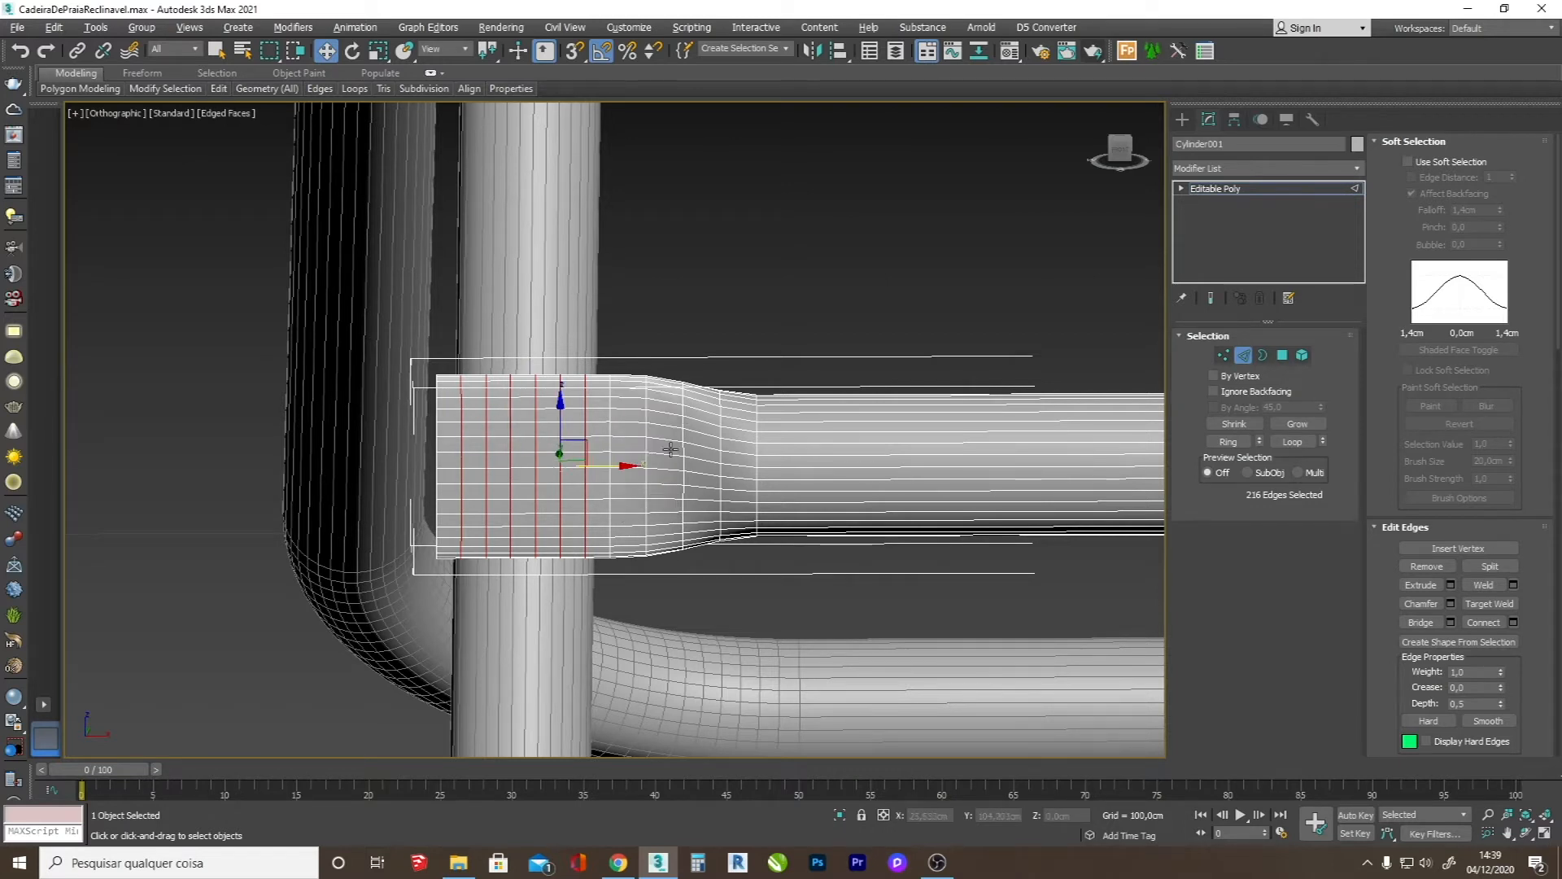
- Hide everything except the crossbar and show its flattened left end in the top view
{"action": "left_click", "coordinate": [1182, 120]}
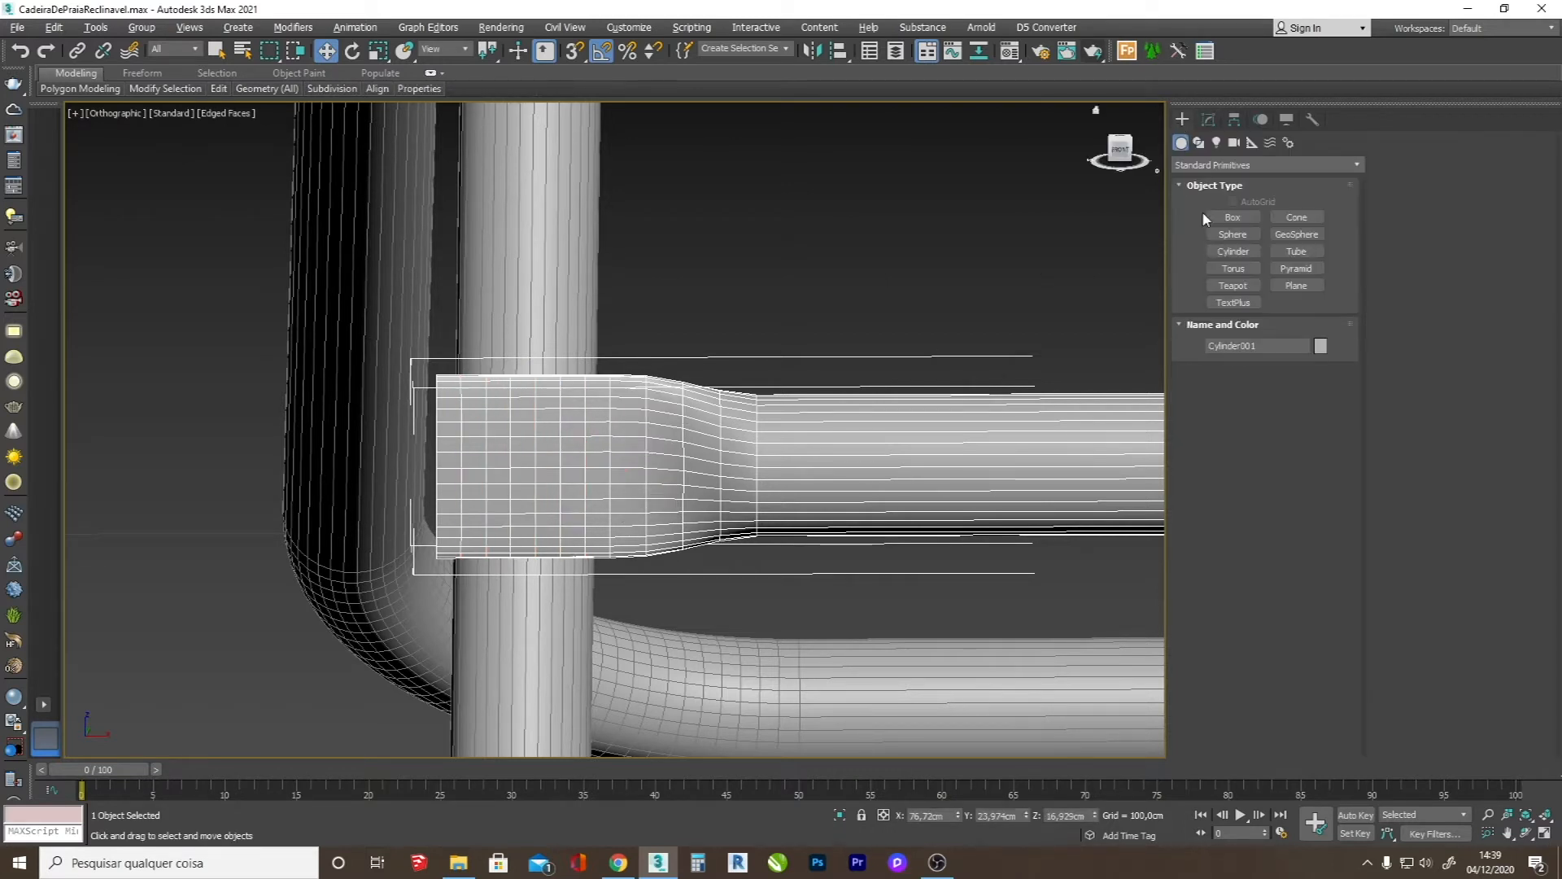
{"action": "right_click", "coordinate": [714, 418]}
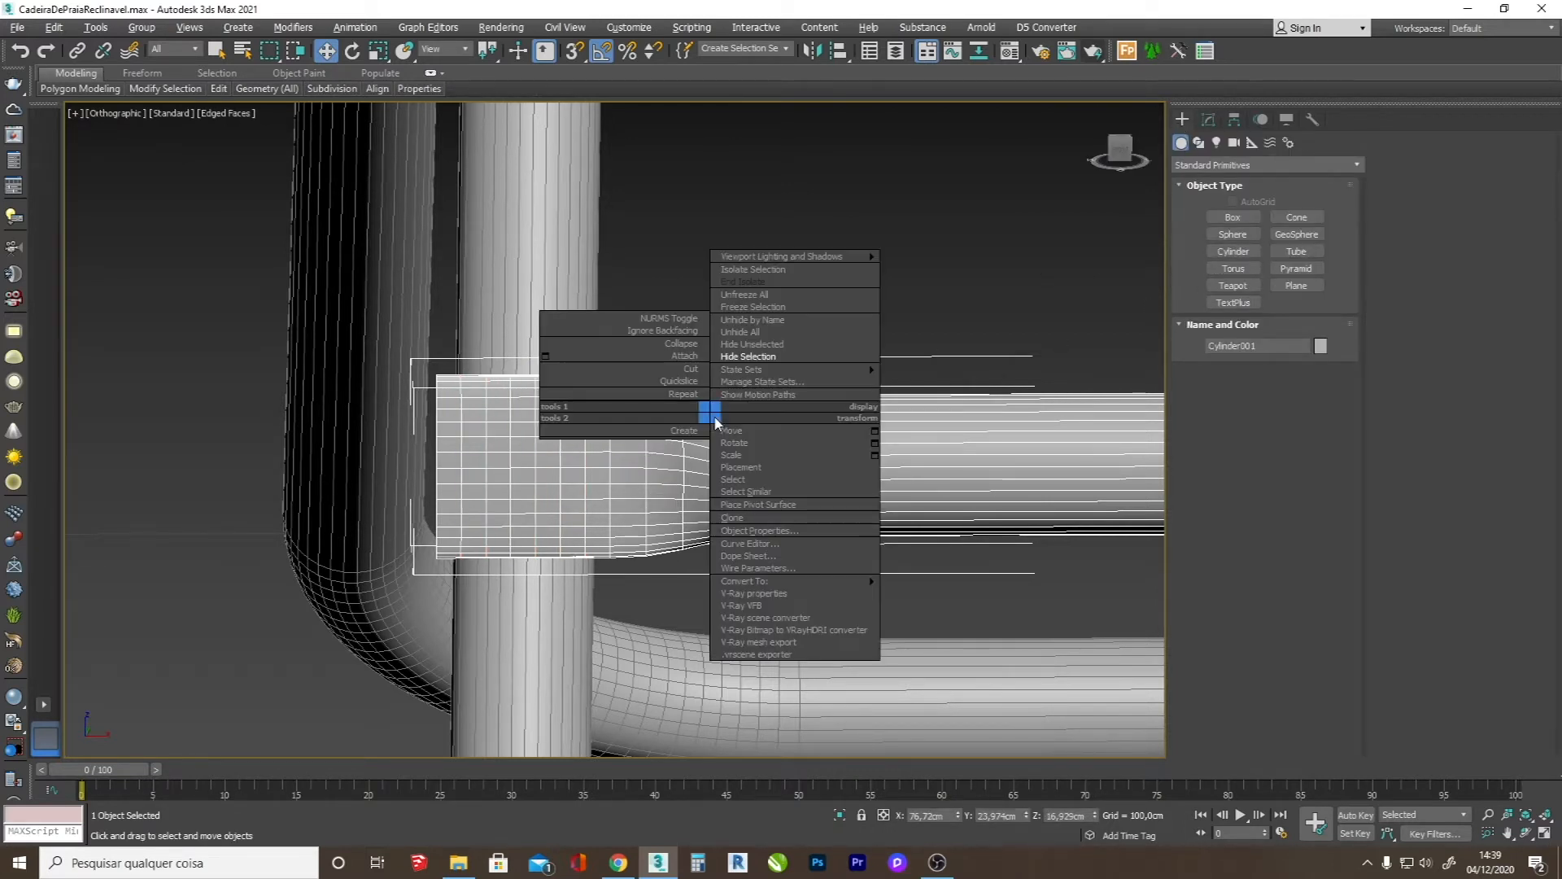
{"action": "left_click", "coordinate": [783, 345]}
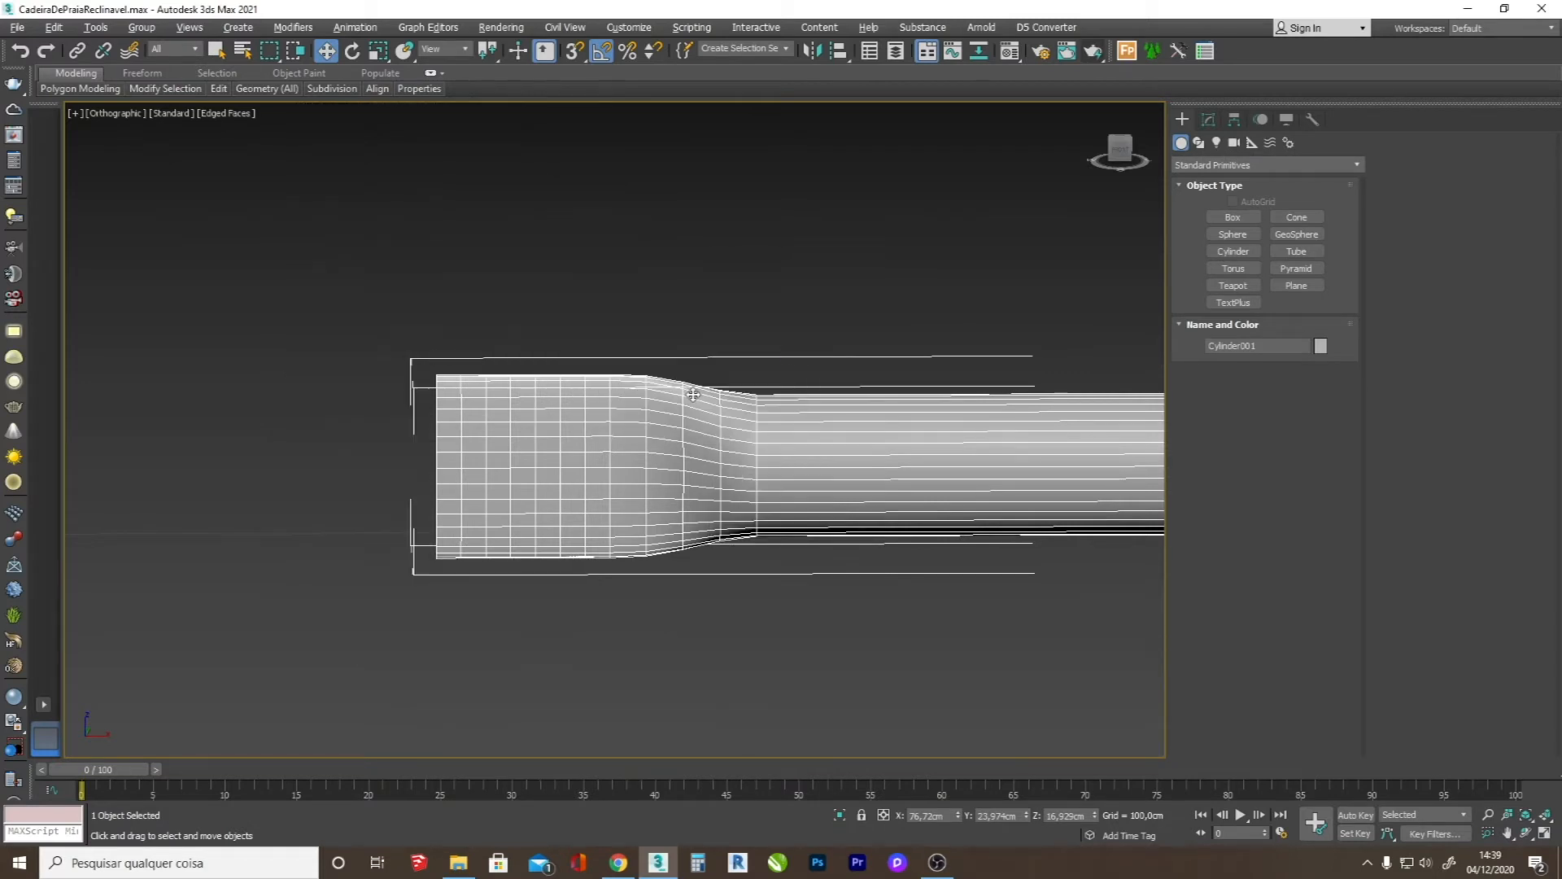
{"action": "key", "text": "t"}
{"action": "left_click", "coordinate": [1529, 814]}
{"action": "scroll", "coordinate": [155, 416], "scroll_direction": "up", "scroll_amount": 6}
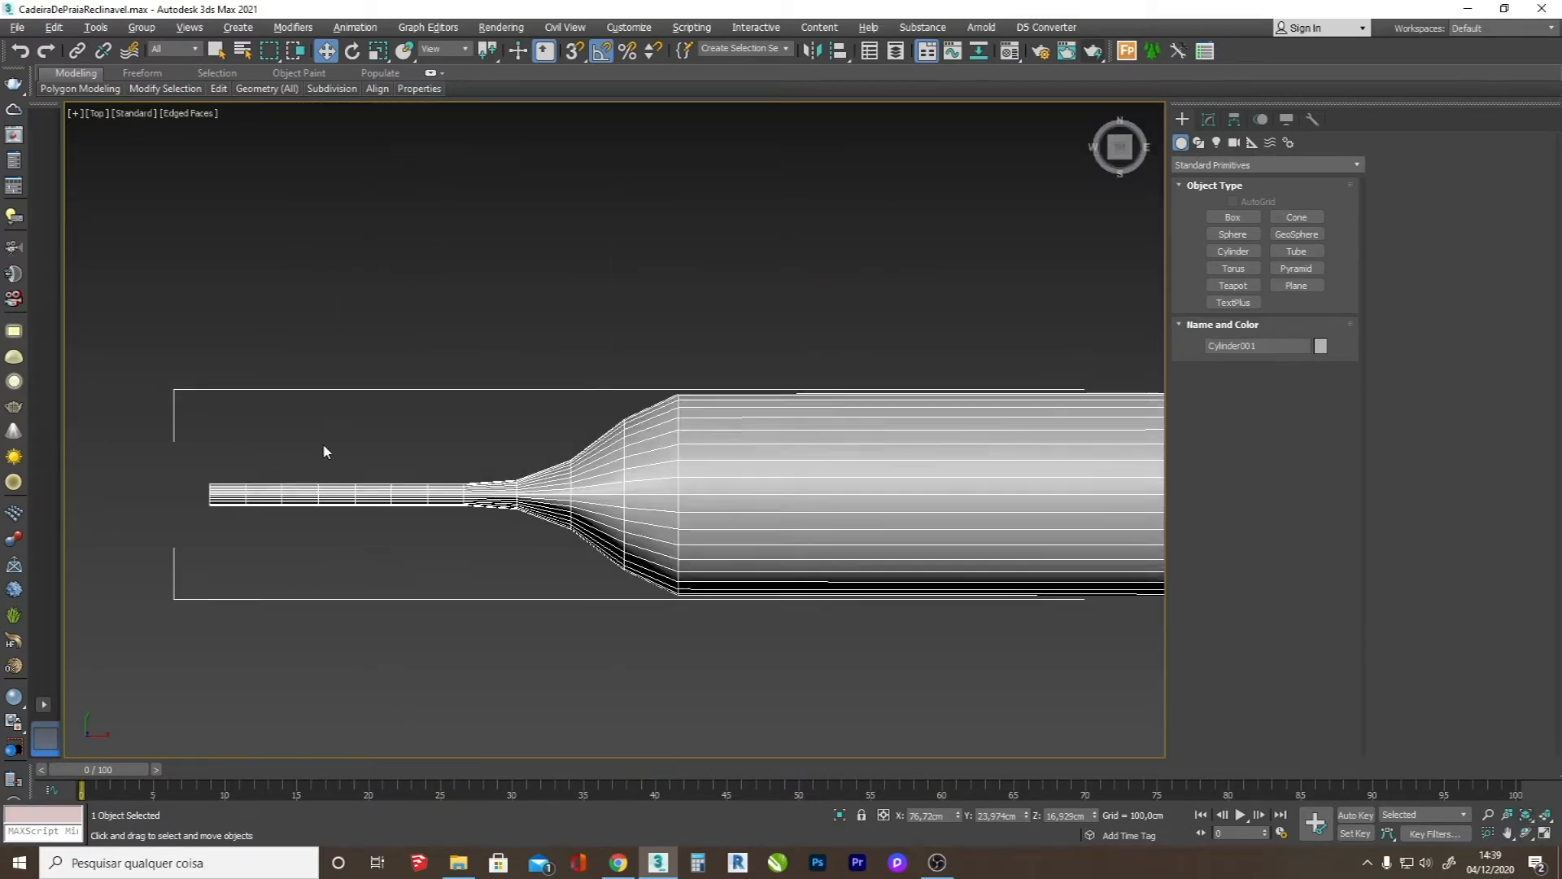
{"action": "scroll", "coordinate": [324, 451], "scroll_direction": "up", "scroll_amount": 4}
- Create a guide cylinder of 0.8 cm radius over the crossbar's flat end and nudge it along X to centre it
{"action": "left_click", "coordinate": [1233, 251]}
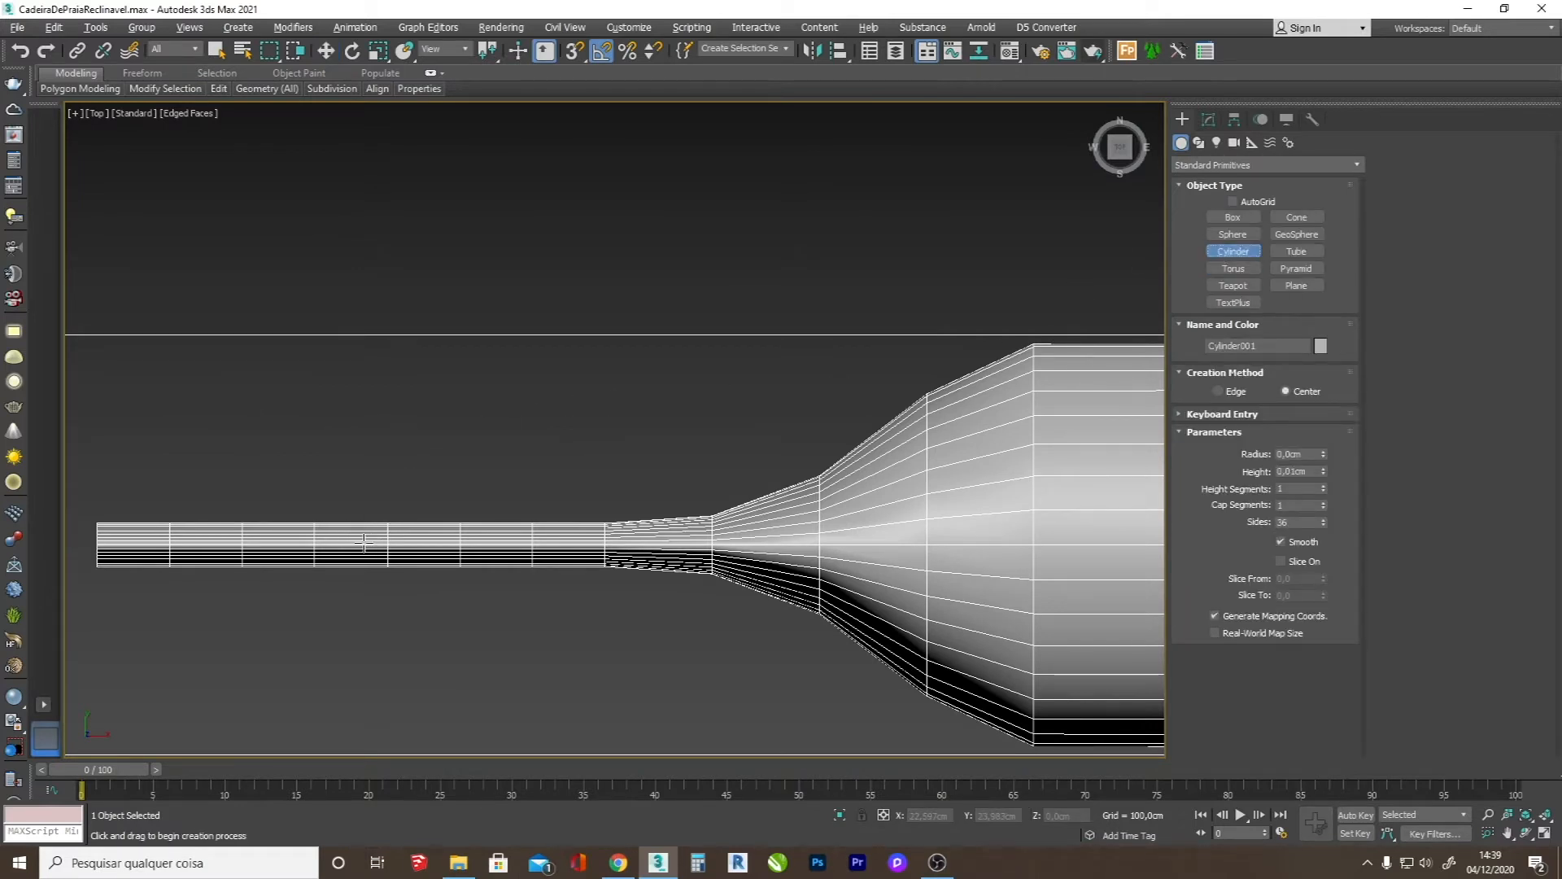
{"action": "left_click_drag", "start_coordinate": [353, 542], "coordinate": [505, 681]}
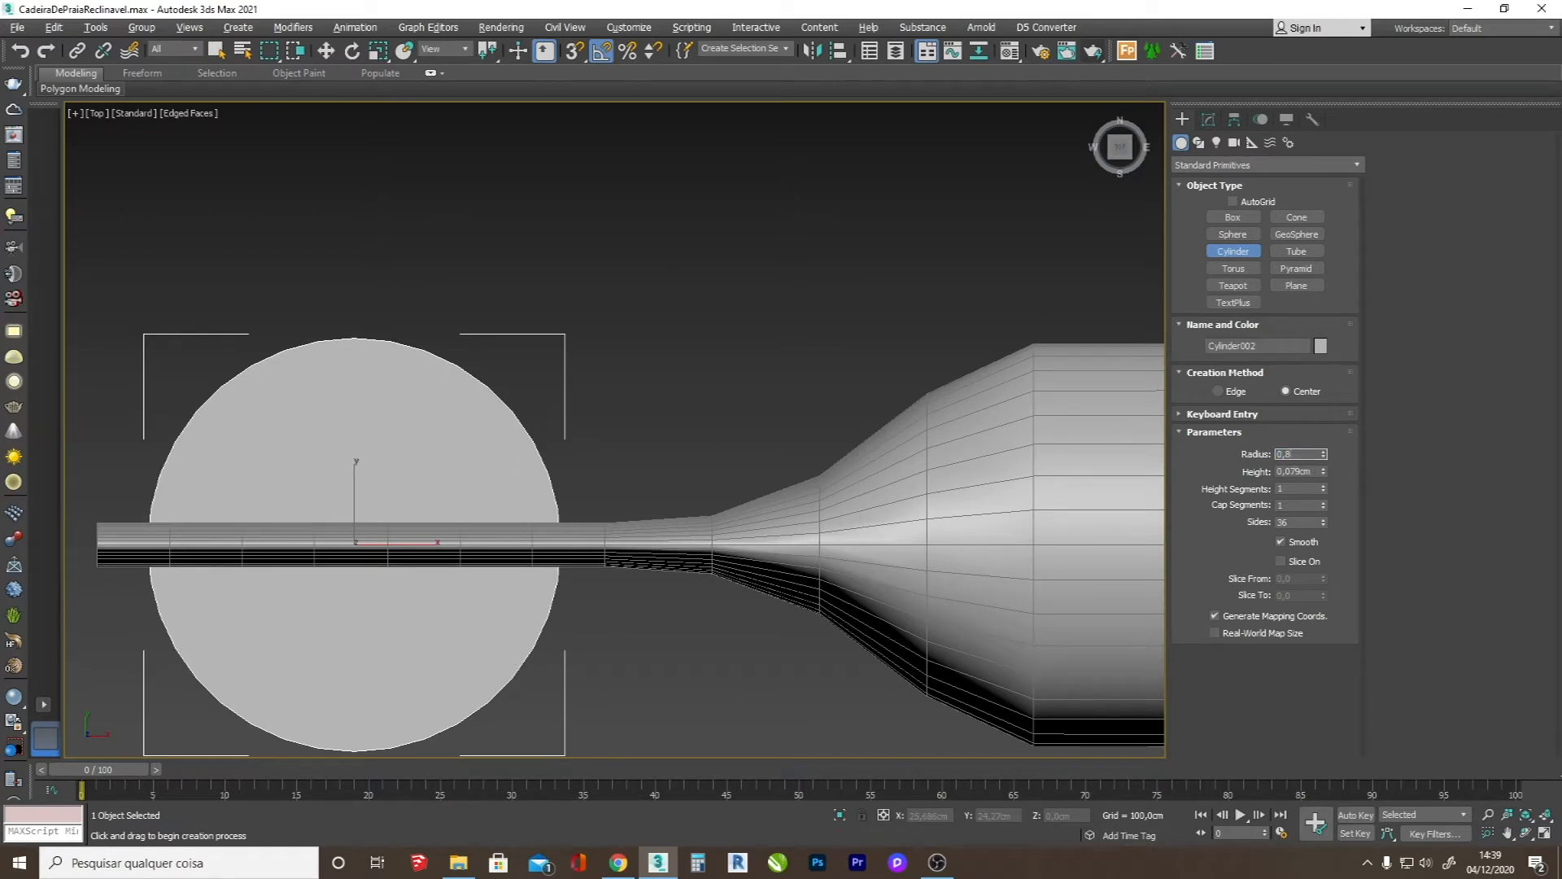
{"action": "key", "text": "Return"}
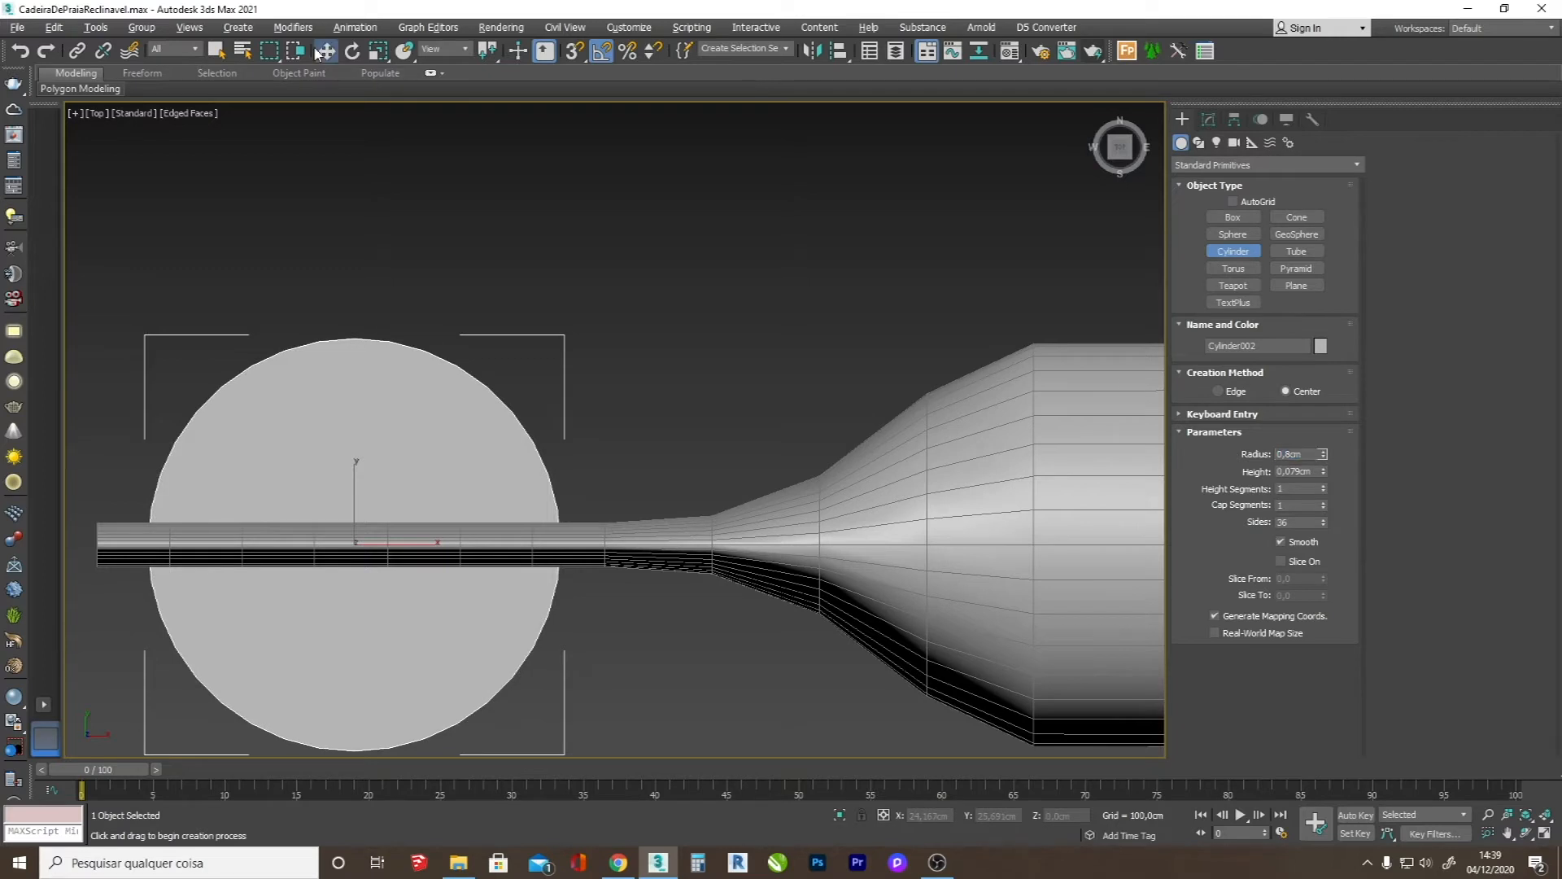
{"action": "left_click", "coordinate": [325, 50]}
{"action": "mouse_move", "coordinate": [385, 521]}
{"action": "left_mouse_down"}
{"action": "mouse_move", "coordinate": [418, 528]}
{"action": "mouse_move", "coordinate": [349, 526]}
{"action": "mouse_move", "coordinate": [388, 521]}
{"action": "left_mouse_up"}
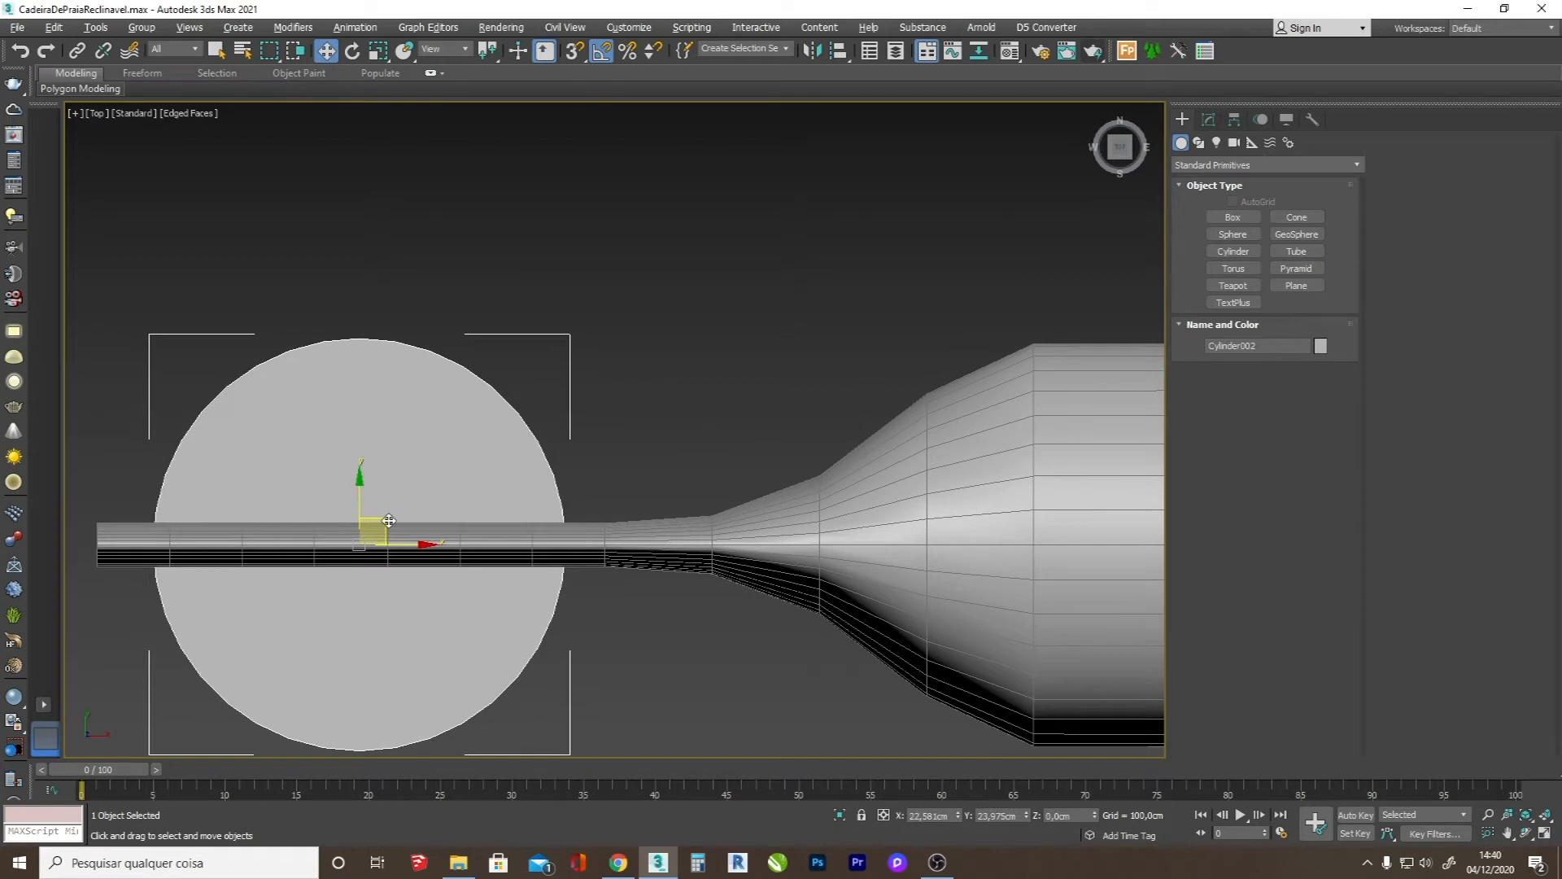
- Check the flat end's vertex loops and the reference photo, and shift the guide cylinder slightly up along Y
{"action": "left_click", "coordinate": [233, 546]}
{"action": "key", "text": "1"}
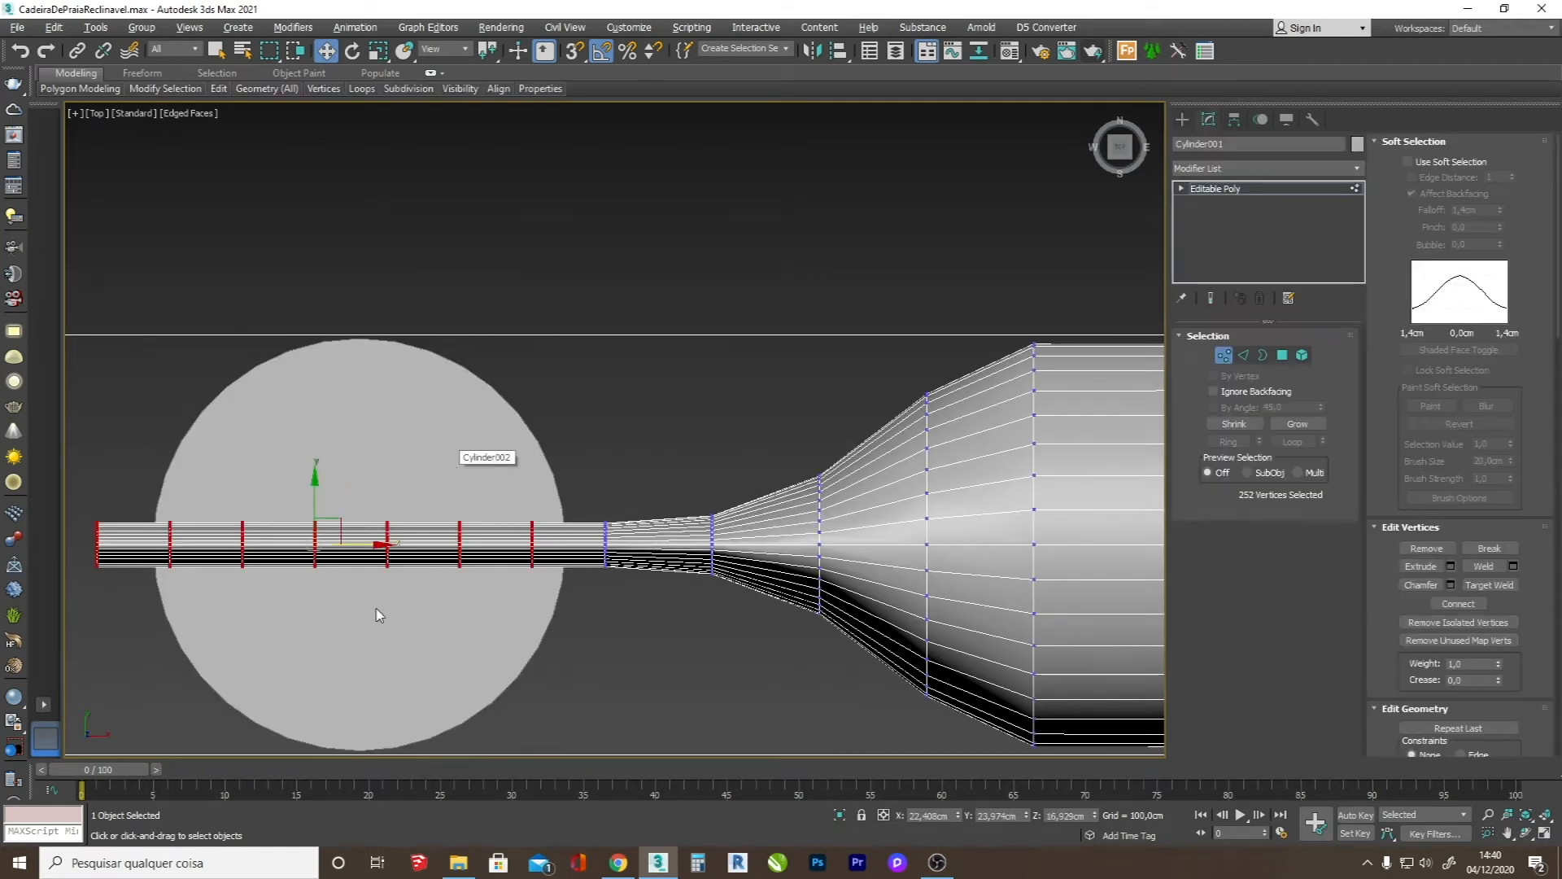
{"action": "scroll", "coordinate": [389, 603], "scroll_direction": "down", "scroll_amount": 2}
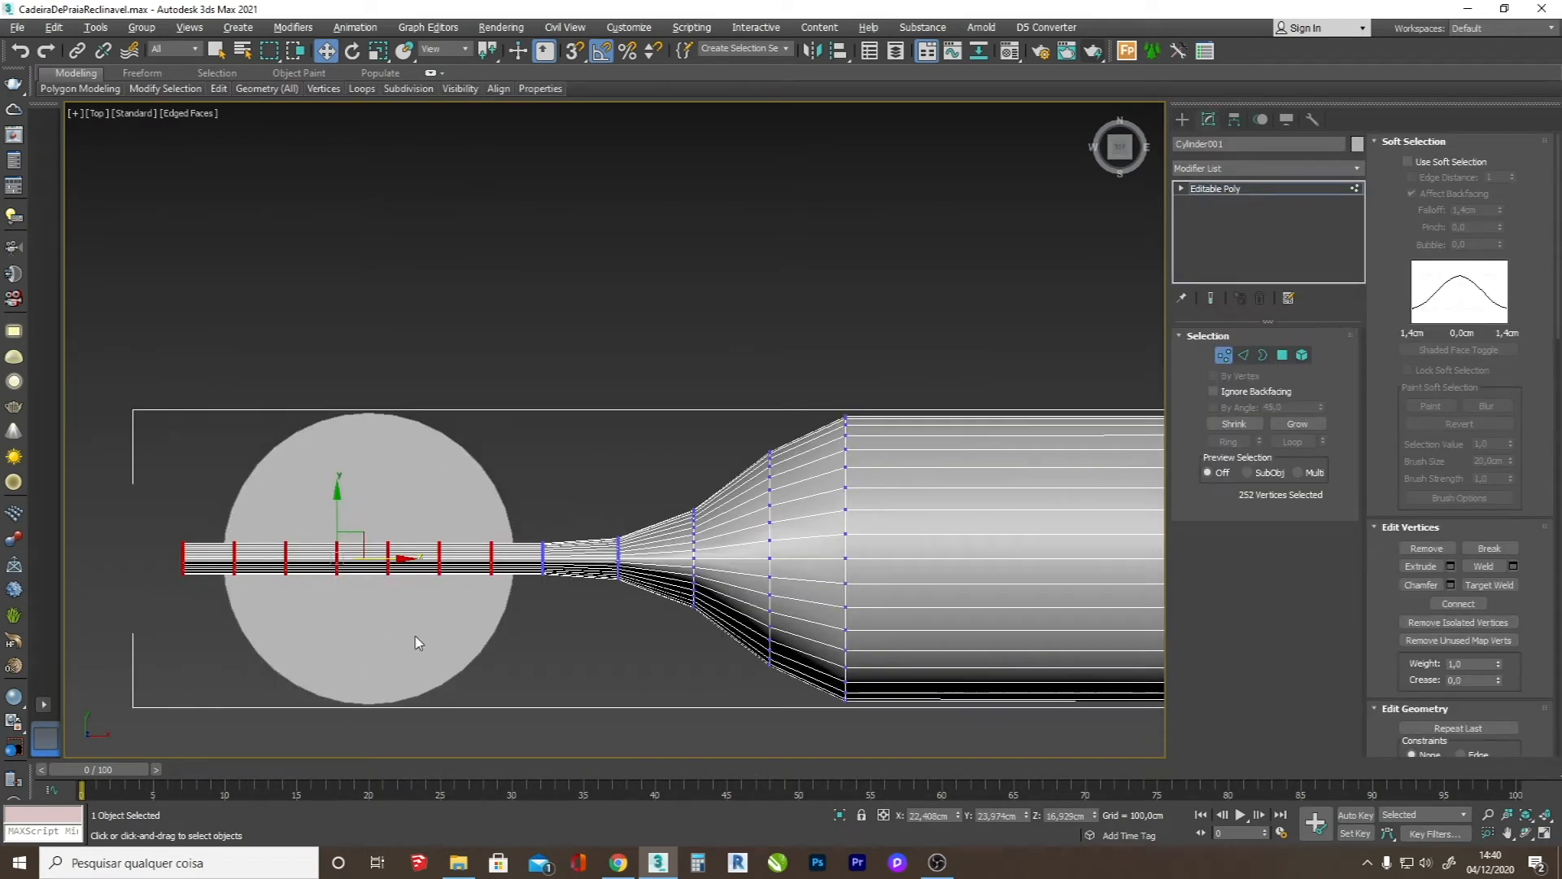
{"action": "left_click", "coordinate": [1183, 119]}
{"action": "left_click", "coordinate": [431, 512]}
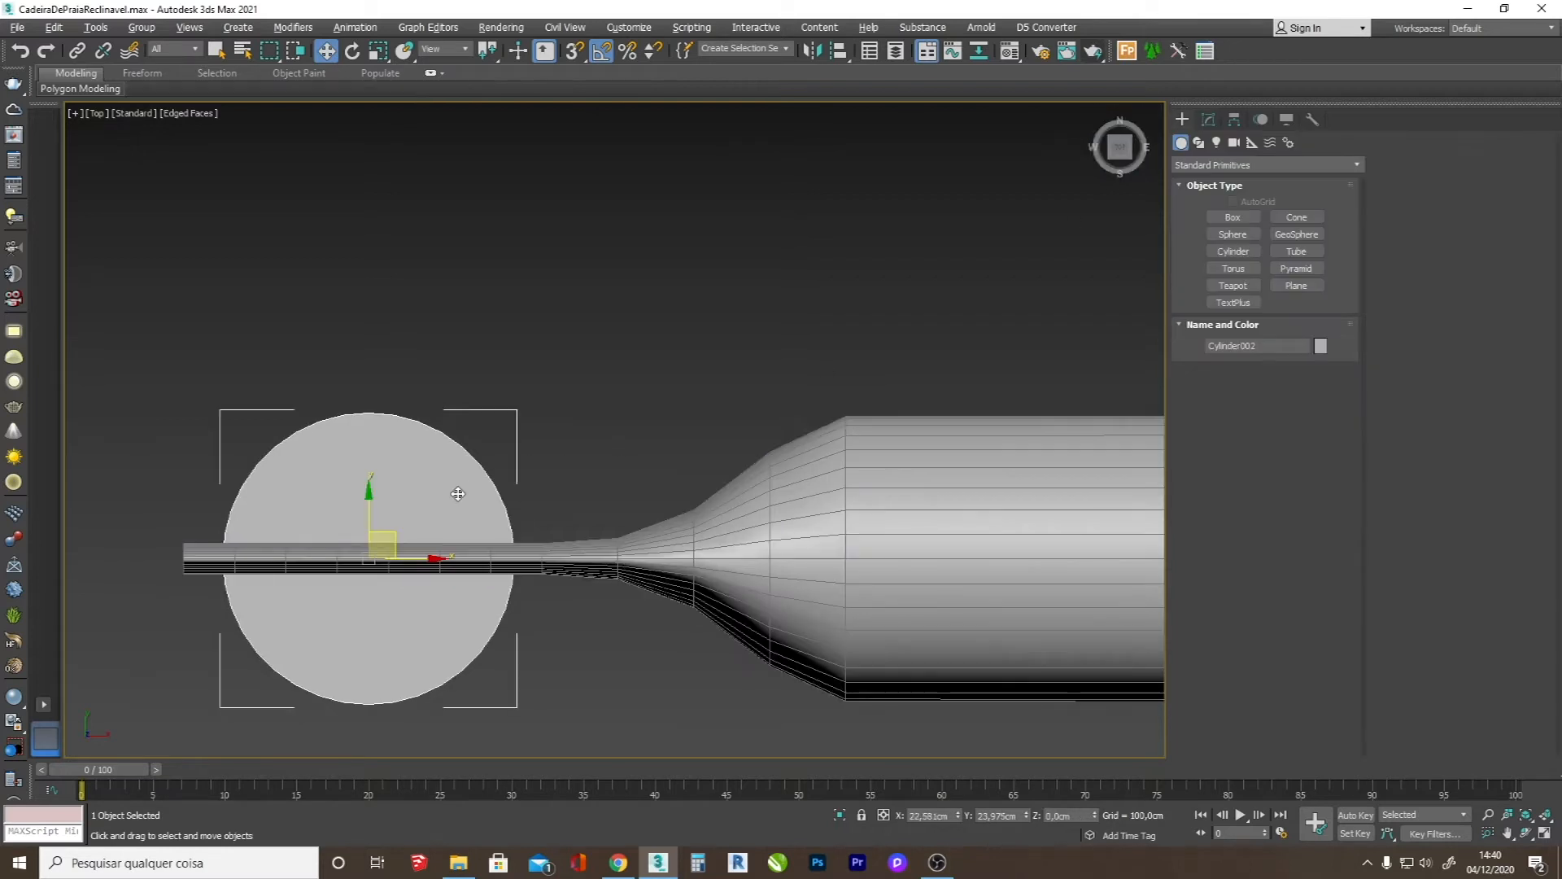
{"action": "key", "text": "alt+Tab"}
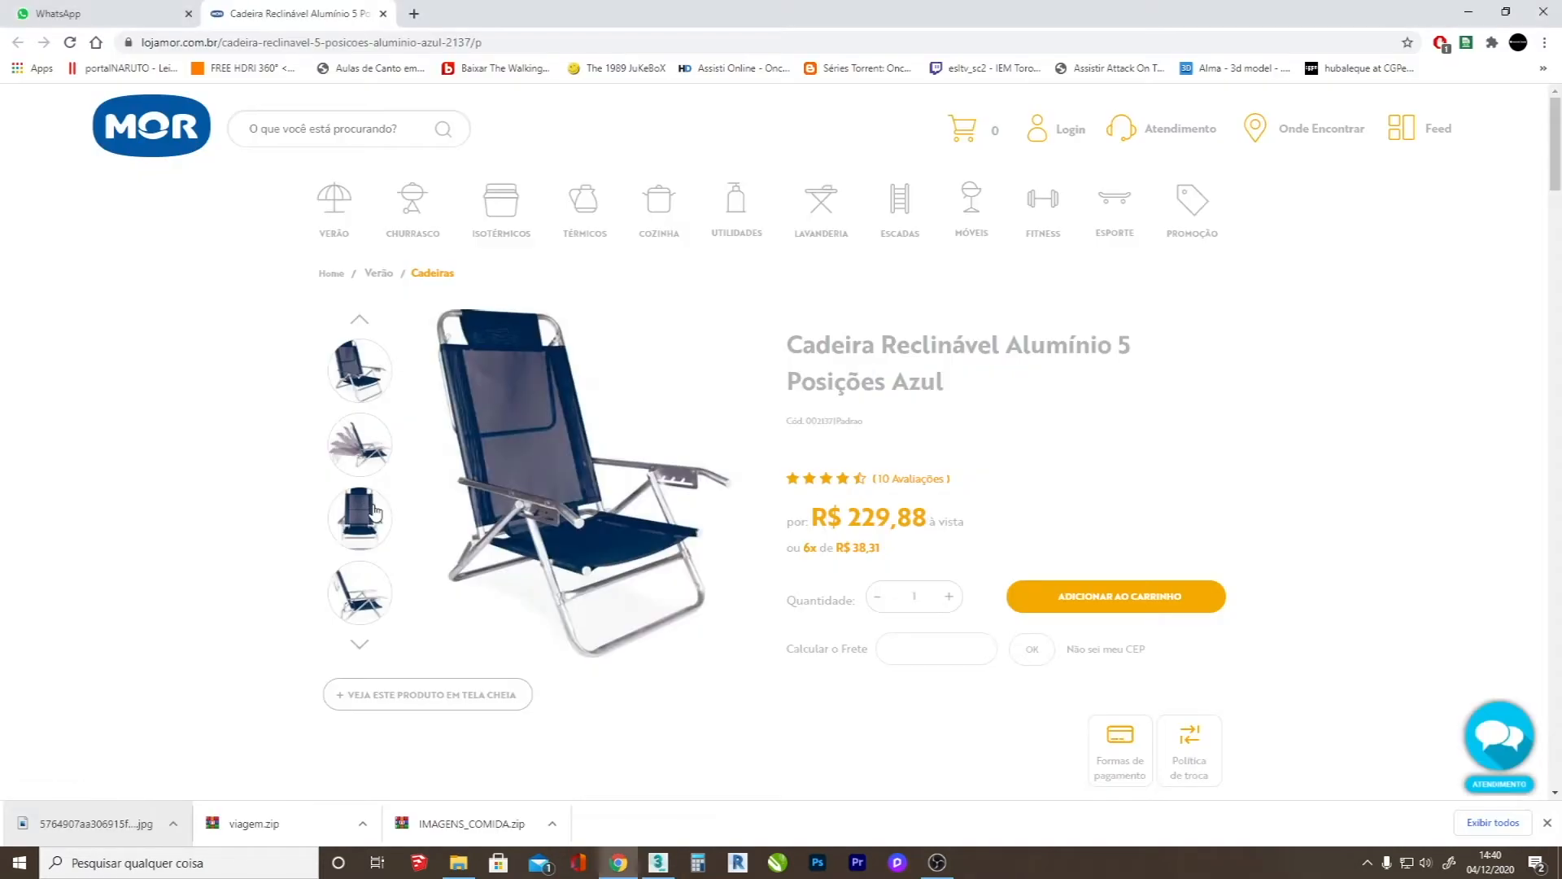
{"action": "key", "text": "alt+Tab"}
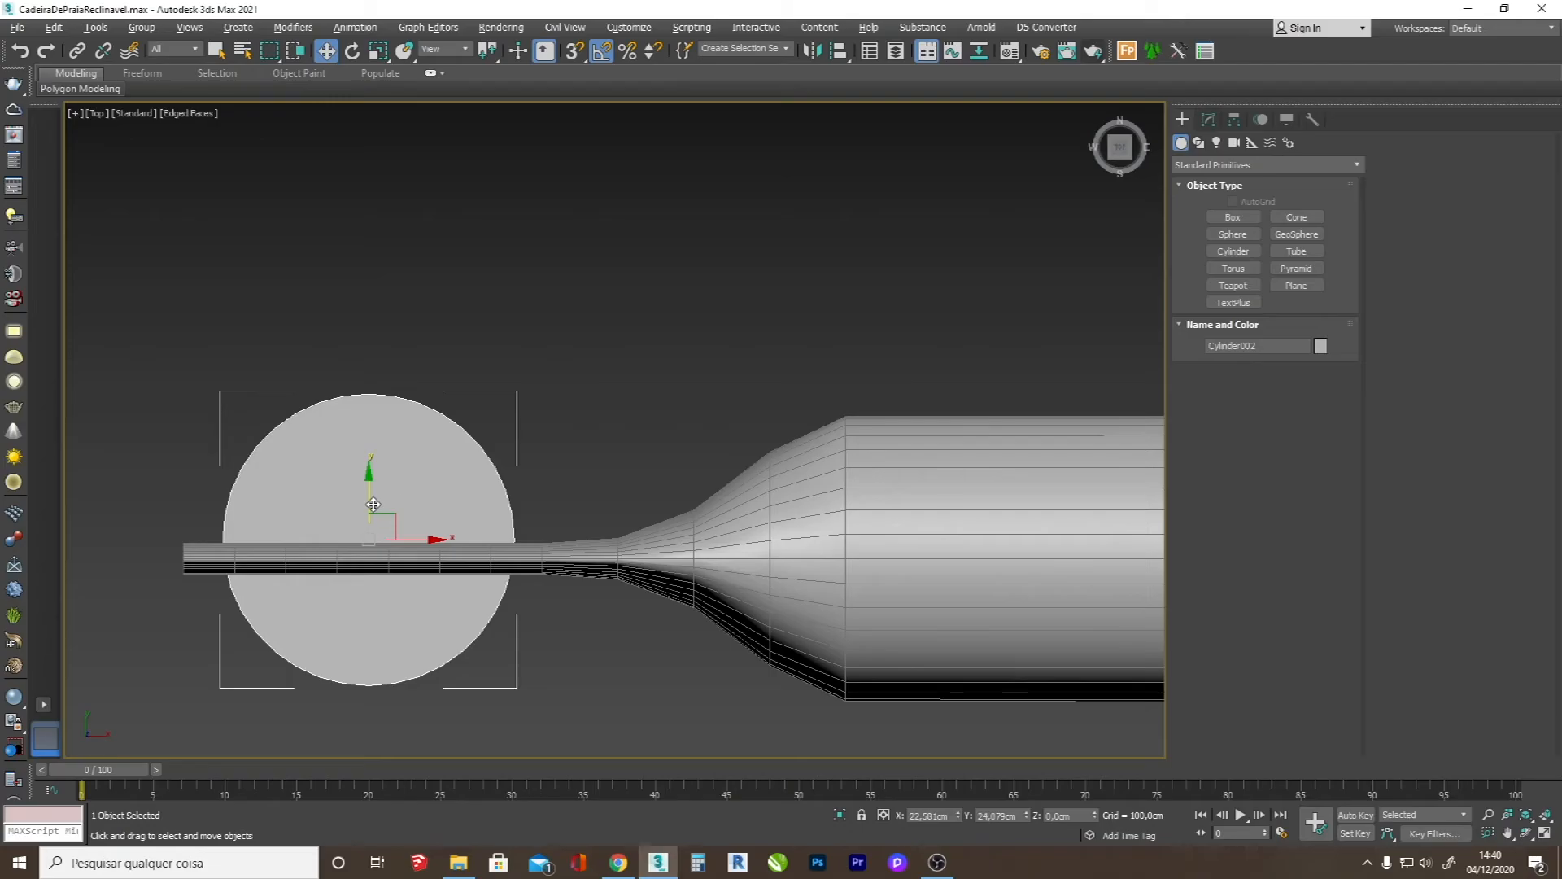
{"action": "left_click_drag", "start_coordinate": [373, 504], "coordinate": [390, 496]}
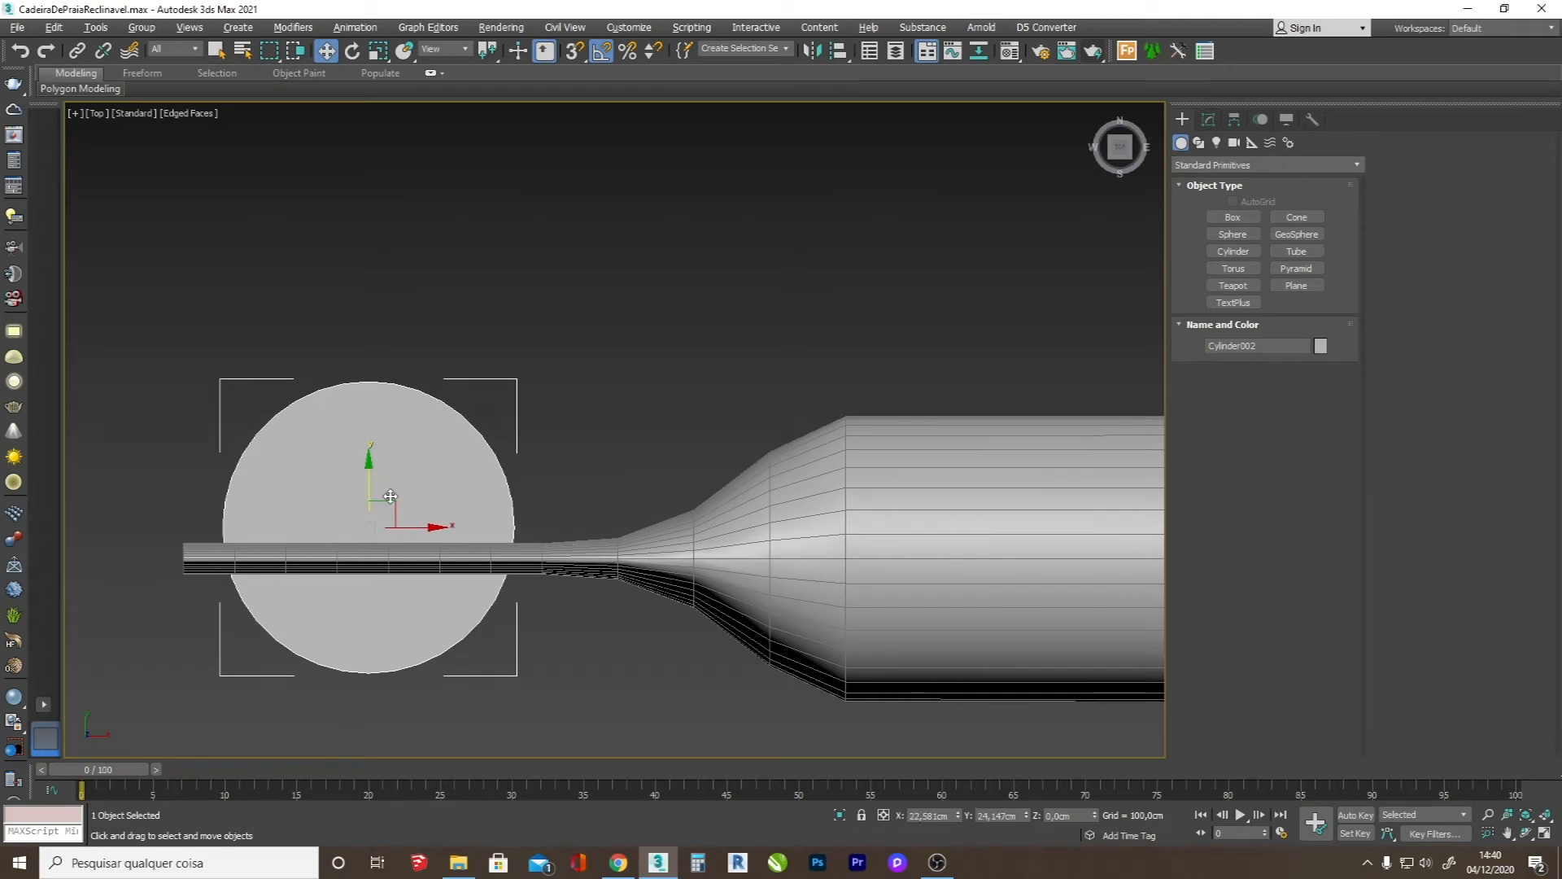
- Lower the flat end's inner vertex loops along Y in narrowing groups to follow the guide circle, and adjust the loop beside the taper
{"action": "left_click", "coordinate": [512, 560]}
{"action": "key", "text": "1"}
{"action": "left_click_drag", "start_coordinate": [513, 662], "coordinate": [225, 461]}
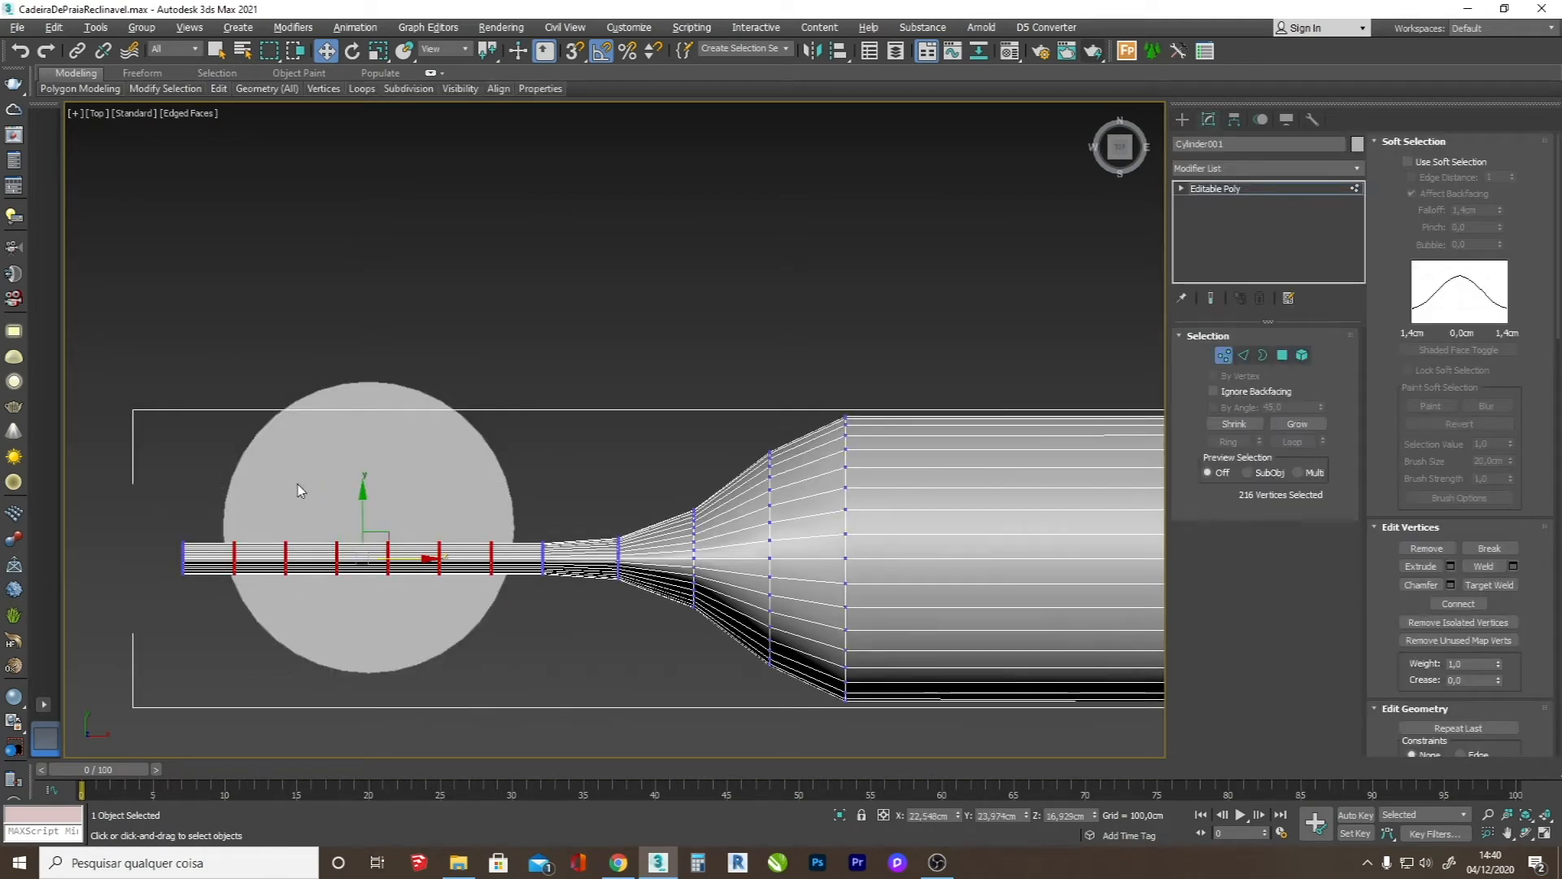
{"action": "left_click_drag", "start_coordinate": [363, 513], "coordinate": [408, 558]}
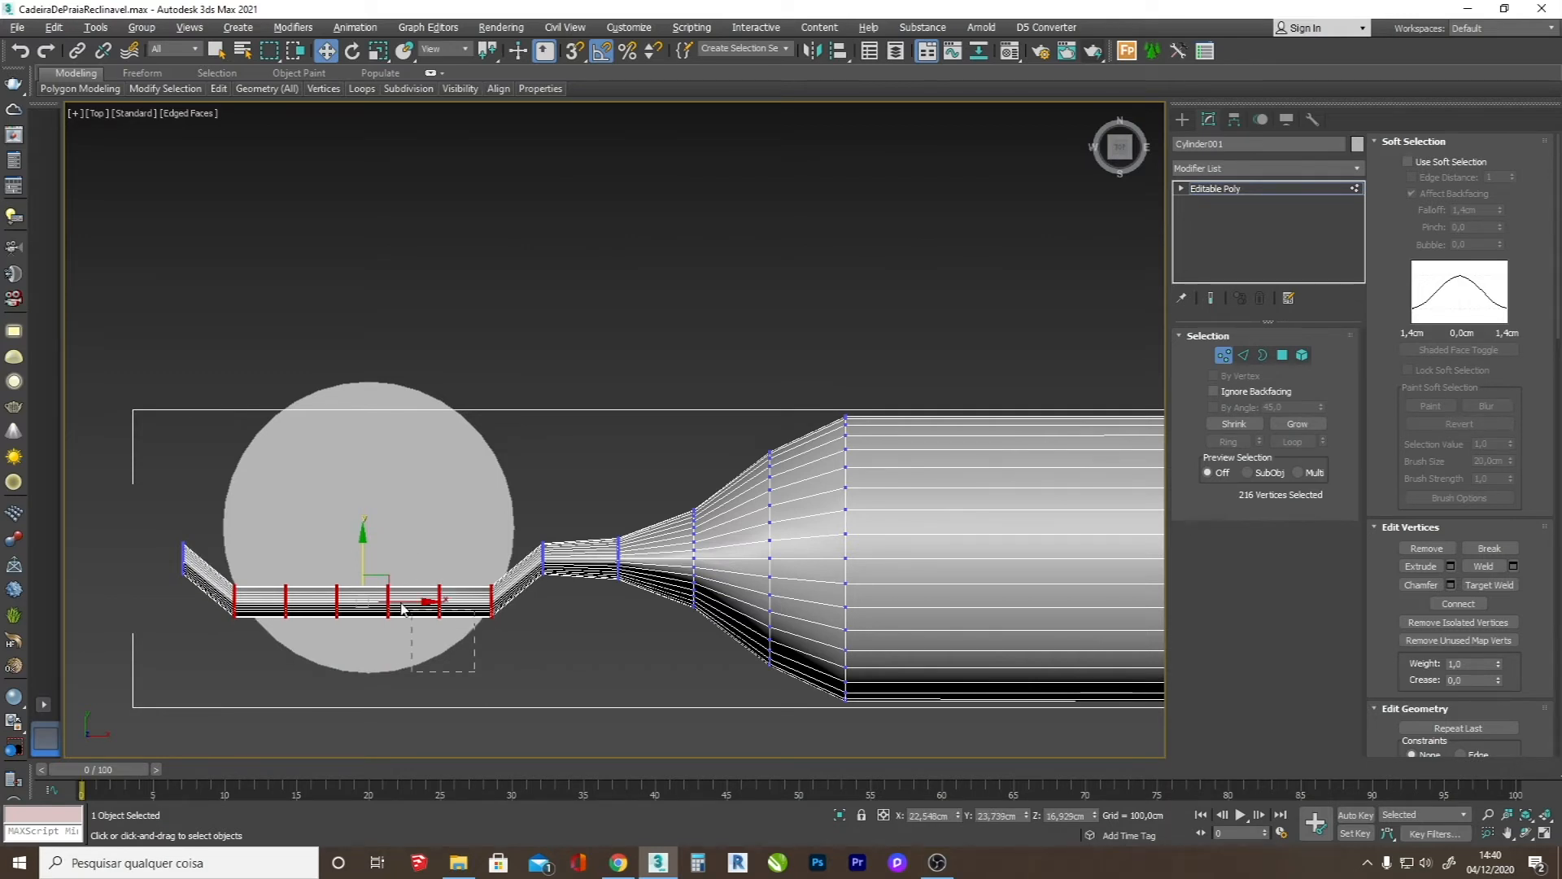
{"action": "left_click_drag", "start_coordinate": [275, 535], "coordinate": [273, 535]}
{"action": "left_click", "coordinate": [349, 573]}
{"action": "left_click_drag", "start_coordinate": [455, 649], "coordinate": [476, 652]}
{"action": "left_click_drag", "start_coordinate": [364, 552], "coordinate": [340, 589]}
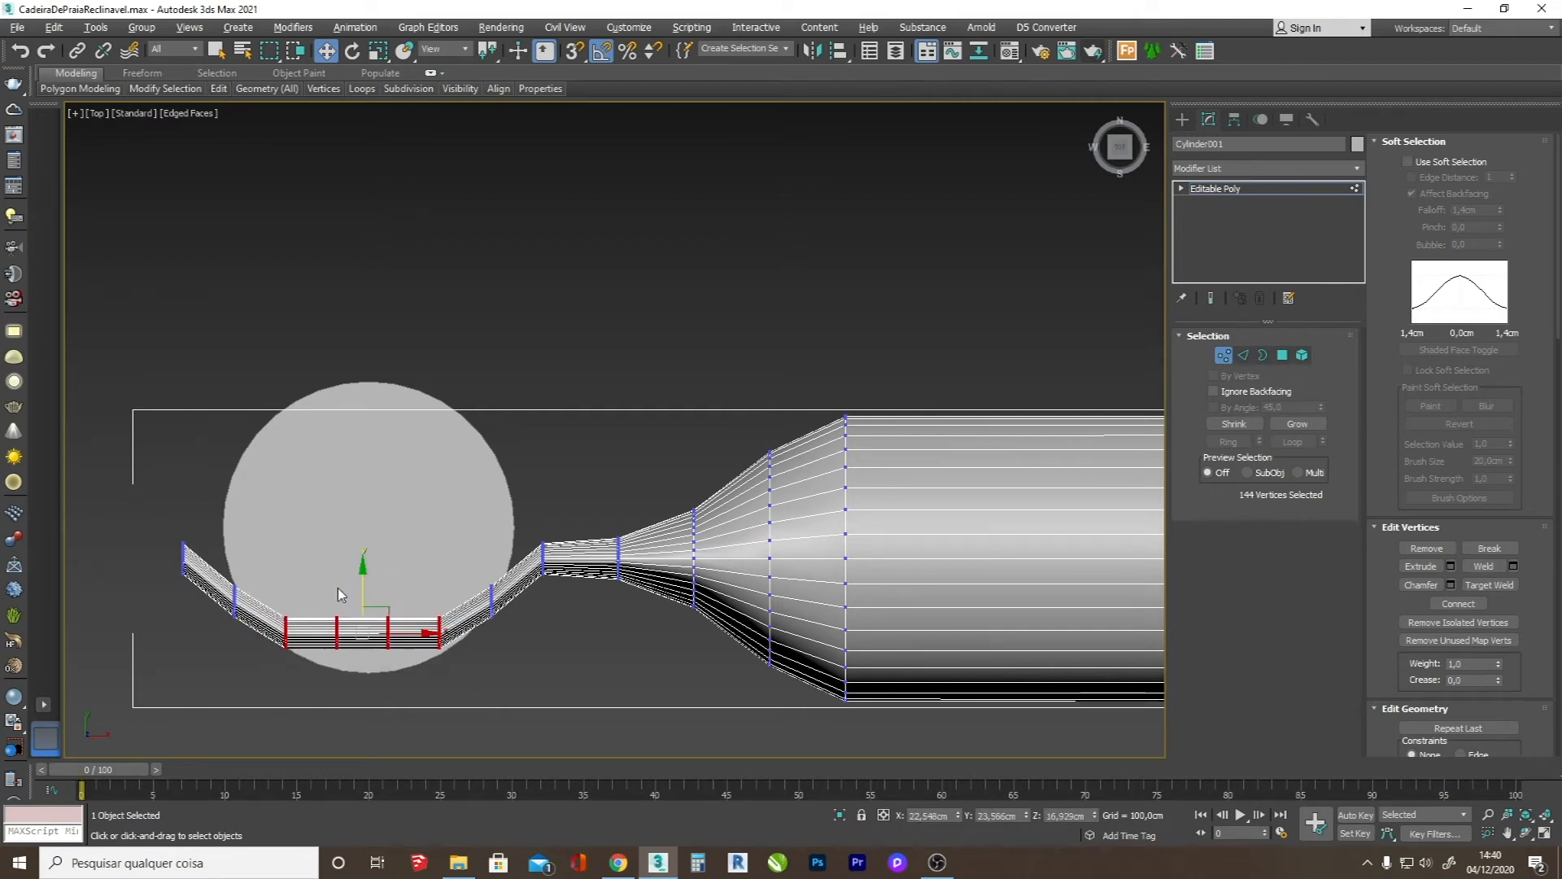
{"action": "left_click_drag", "start_coordinate": [402, 658], "coordinate": [405, 660]}
{"action": "left_click_drag", "start_coordinate": [365, 580], "coordinate": [378, 608]}
{"action": "left_click_drag", "start_coordinate": [588, 620], "coordinate": [577, 548]}
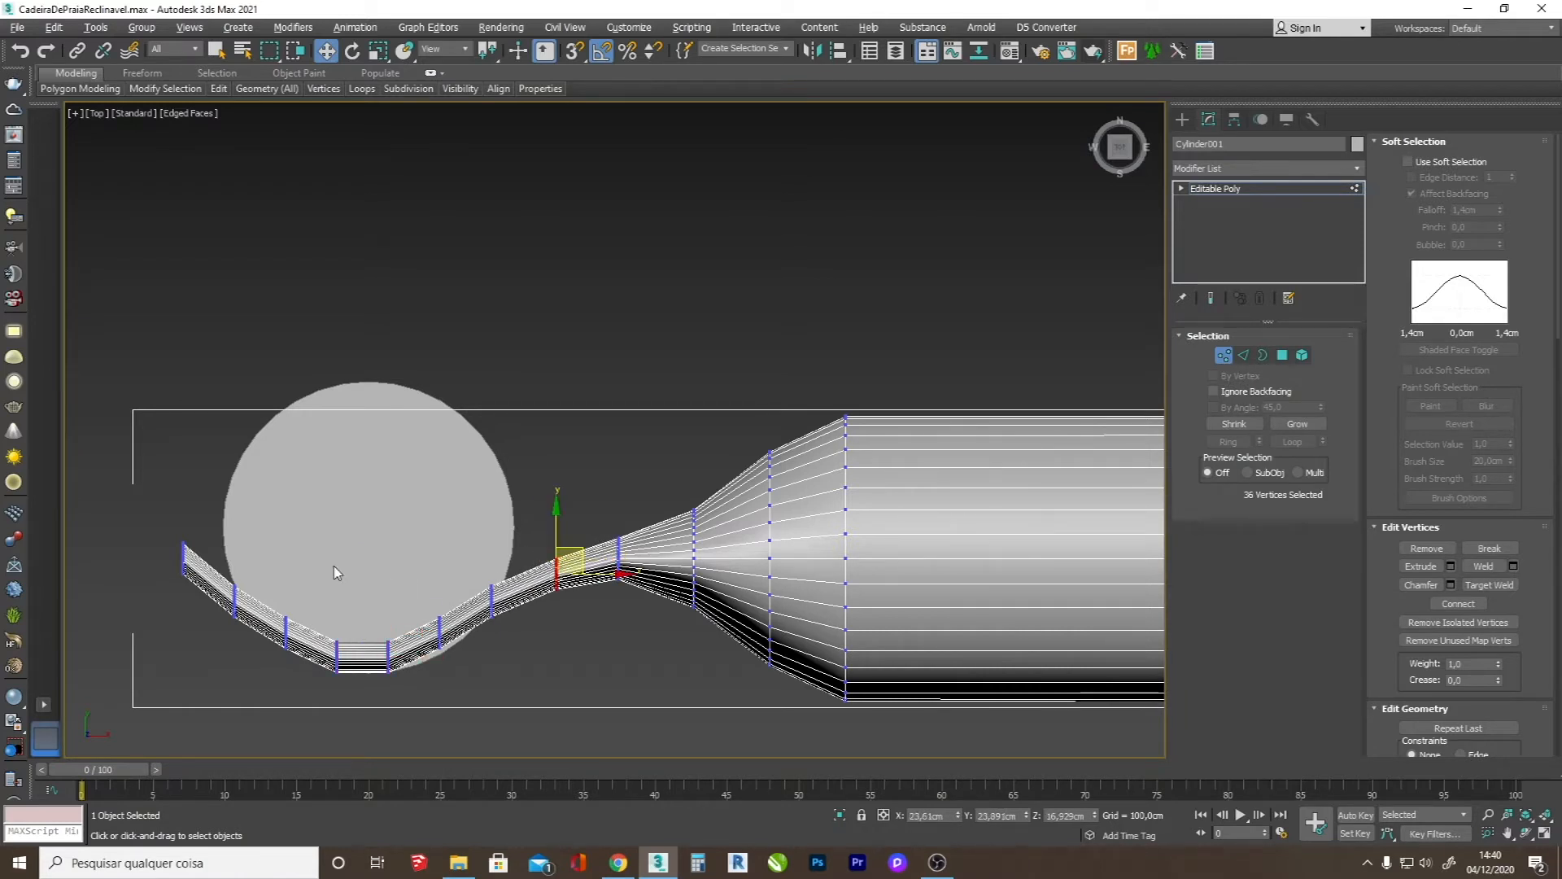
- Move and rotate the vertex loops on the left side of the bend to align them with the guide circle
{"action": "left_click_drag", "start_coordinate": [252, 646], "coordinate": [267, 573]}
{"action": "key", "text": "e"}
{"action": "scroll", "coordinate": [232, 607], "scroll_direction": "up", "scroll_amount": 3}
{"action": "key", "text": "w"}
{"action": "left_click_drag", "start_coordinate": [385, 604], "coordinate": [334, 716]}
{"action": "key", "text": "e"}
{"action": "left_click_drag", "start_coordinate": [392, 618], "coordinate": [475, 724]}
{"action": "key", "text": "w"}
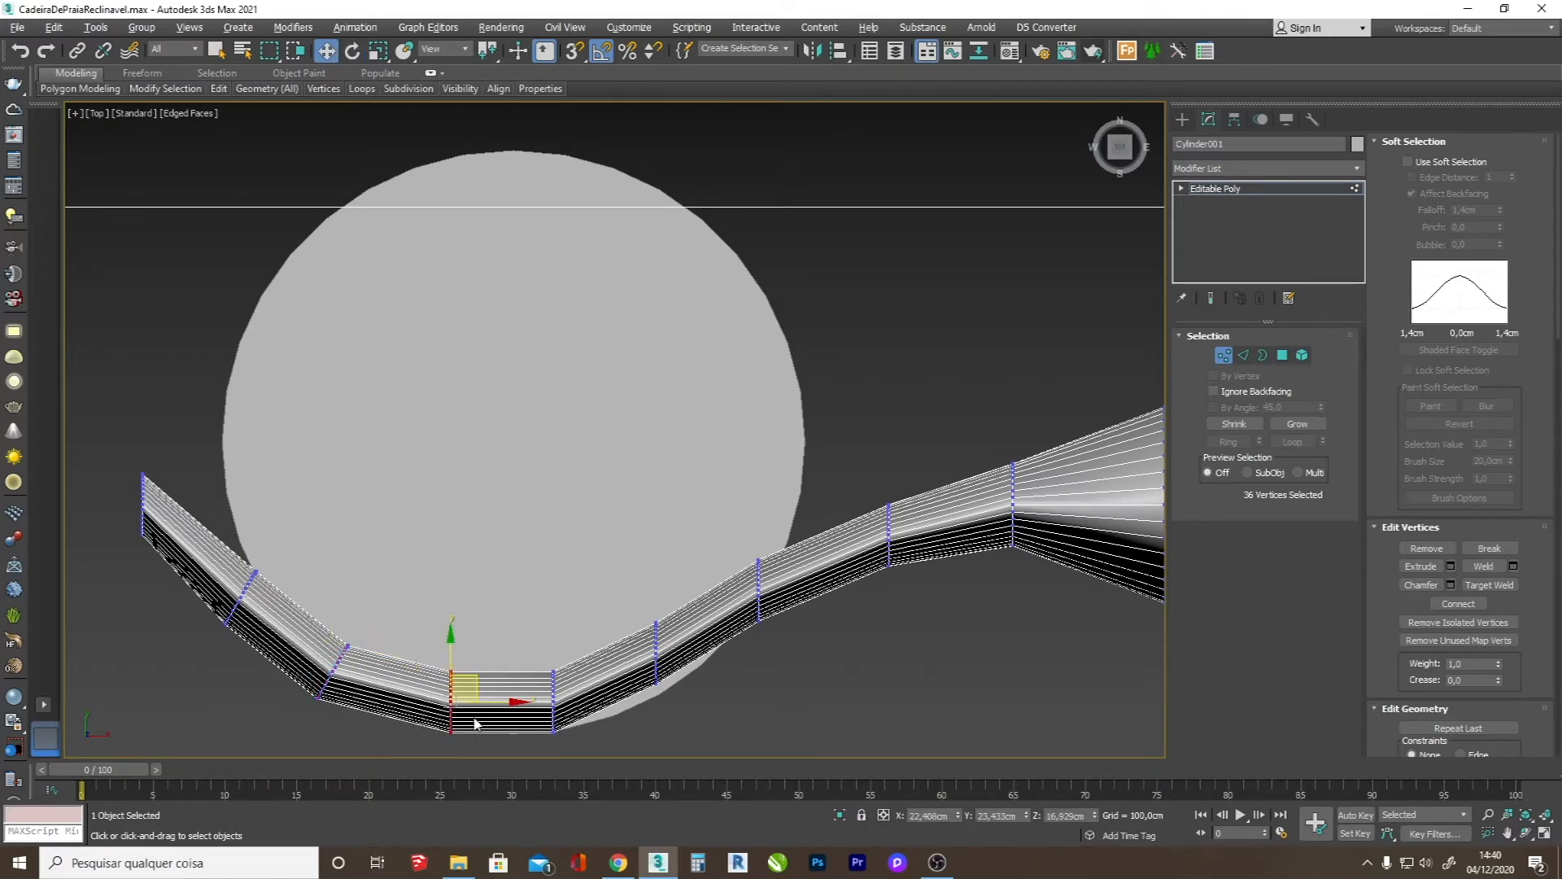
- Adjust the two vertex loops at the bottom of the bend, rotating the right one to match the guide circle's curvature
{"action": "scroll", "coordinate": [470, 648], "scroll_direction": "down", "scroll_amount": 2}
{"action": "scroll", "coordinate": [477, 710], "scroll_direction": "up", "scroll_amount": 3}
{"action": "mouse_move", "coordinate": [452, 590]}
{"action": "left_mouse_down"}
{"action": "mouse_move", "coordinate": [429, 679]}
{"action": "mouse_move", "coordinate": [448, 612]}
{"action": "left_mouse_up"}
{"action": "left_click_drag", "start_coordinate": [544, 567], "coordinate": [663, 705]}
{"action": "key", "text": "e"}
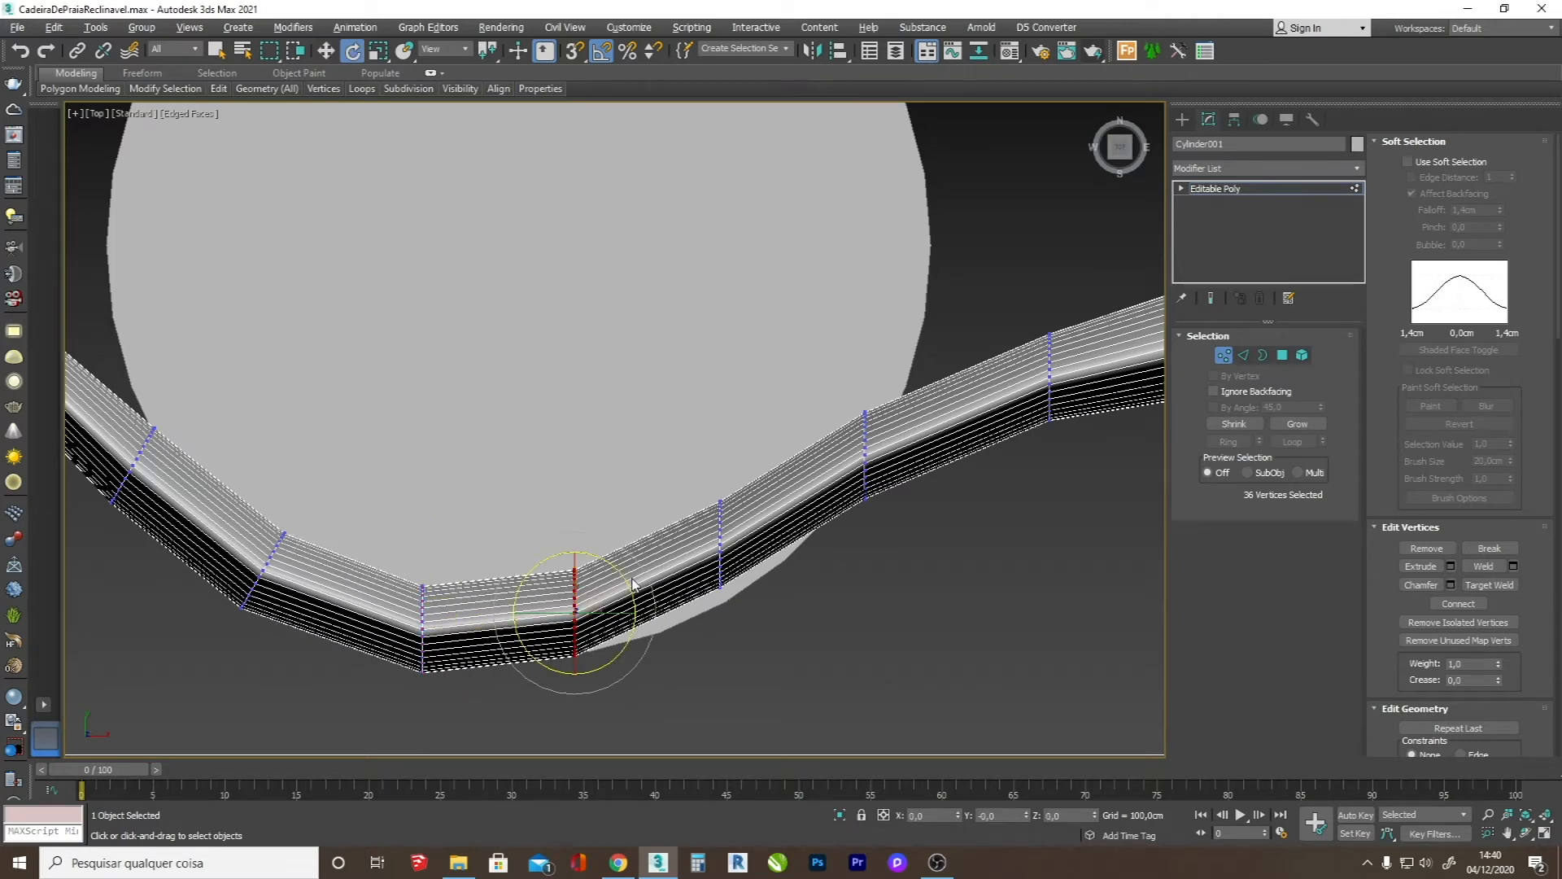
{"action": "mouse_move", "coordinate": [612, 579]}
{"action": "left_mouse_down"}
{"action": "mouse_move", "coordinate": [627, 577]}
{"action": "mouse_move", "coordinate": [617, 597]}
{"action": "left_mouse_up"}
- Move and rotate the vertex loops on the right side of the bend to lead smoothly into the tube's taper
{"action": "key", "text": "w"}
{"action": "left_click_drag", "start_coordinate": [790, 619], "coordinate": [774, 553]}
{"action": "key", "text": "e"}
{"action": "key", "text": "w"}
{"action": "left_click_drag", "start_coordinate": [945, 553], "coordinate": [821, 380]}
{"action": "key", "text": "e"}
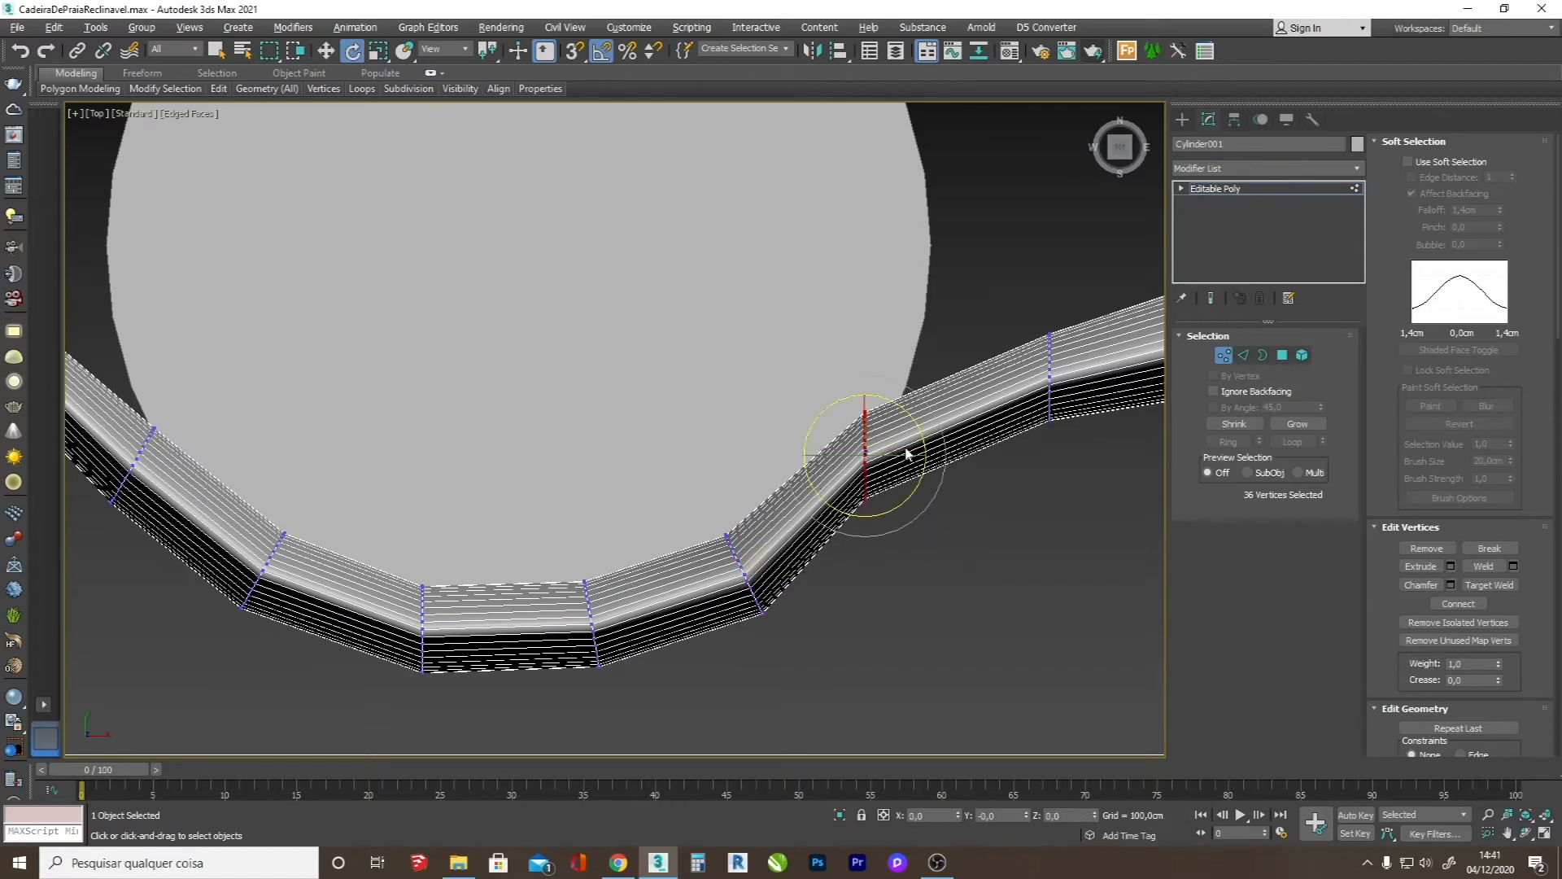
{"action": "left_click_drag", "start_coordinate": [921, 431], "coordinate": [919, 403]}
{"action": "mouse_move", "coordinate": [891, 435]}
{"action": "left_mouse_down"}
{"action": "mouse_move", "coordinate": [908, 447]}
{"action": "mouse_move", "coordinate": [1004, 363]}
{"action": "mouse_move", "coordinate": [981, 404]}
{"action": "left_mouse_up"}
- Move and rotate the outermost vertex loops at the left tip to curl the flat end around the guide circle
{"action": "scroll", "coordinate": [869, 449], "scroll_direction": "down", "scroll_amount": 3}
{"action": "left_click_drag", "start_coordinate": [382, 367], "coordinate": [391, 460]}
{"action": "key", "text": "e"}
{"action": "left_click_drag", "start_coordinate": [466, 341], "coordinate": [522, 341]}
{"action": "key", "text": "w"}
{"action": "key", "text": "e"}
{"action": "scroll", "coordinate": [480, 379], "scroll_direction": "down", "scroll_amount": 3}
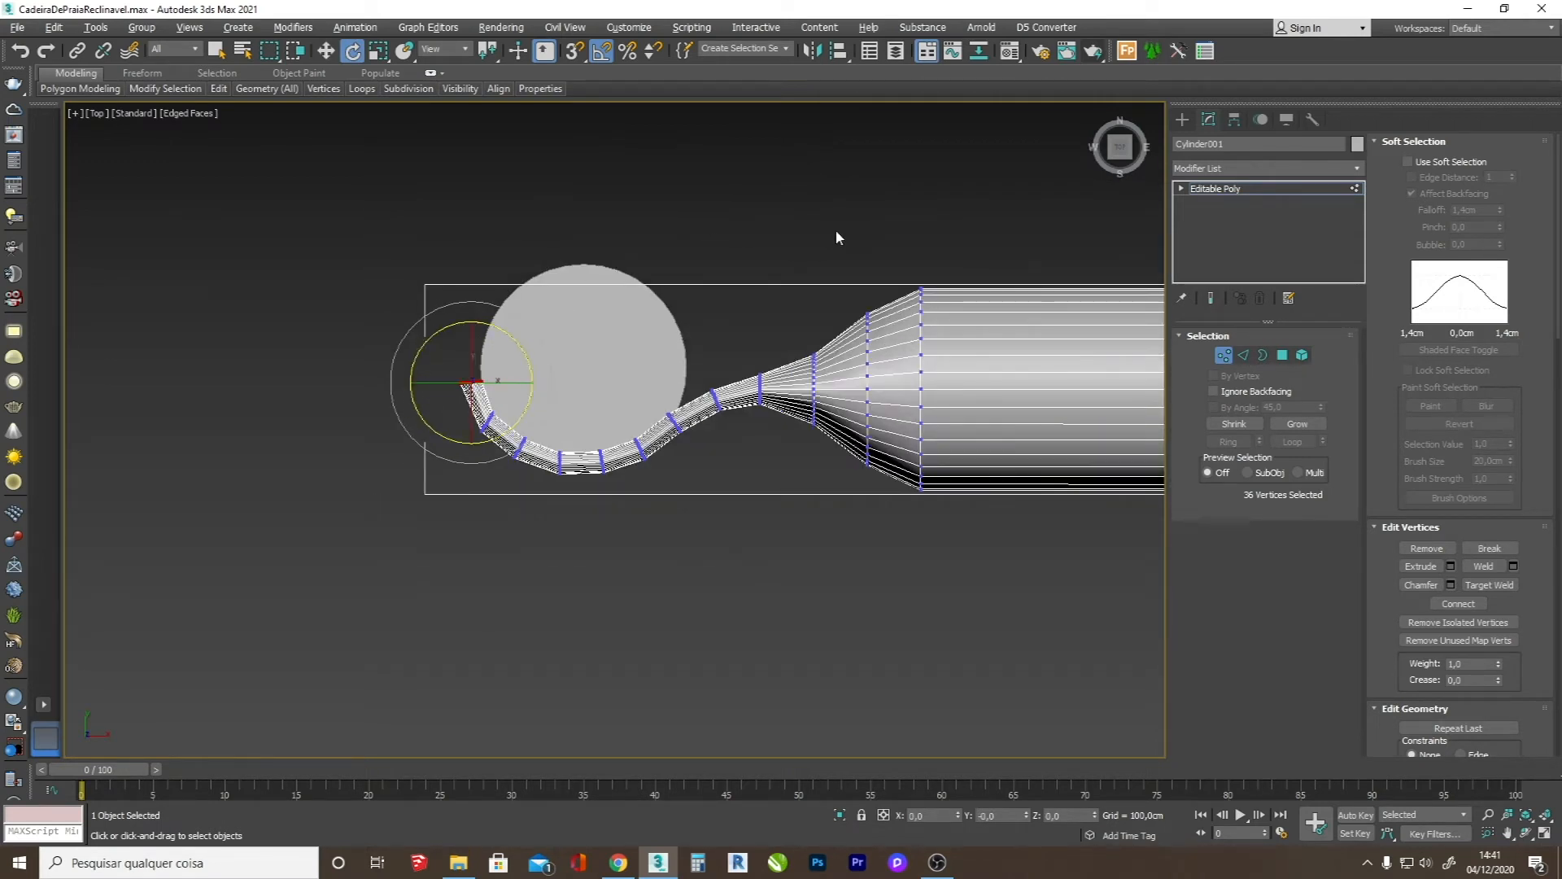
- Scale down the wide taper's inner vertex loop along Y and compare the bent end with the reference photo
{"action": "left_click_drag", "start_coordinate": [867, 499], "coordinate": [867, 498]}
{"action": "key", "text": "r"}
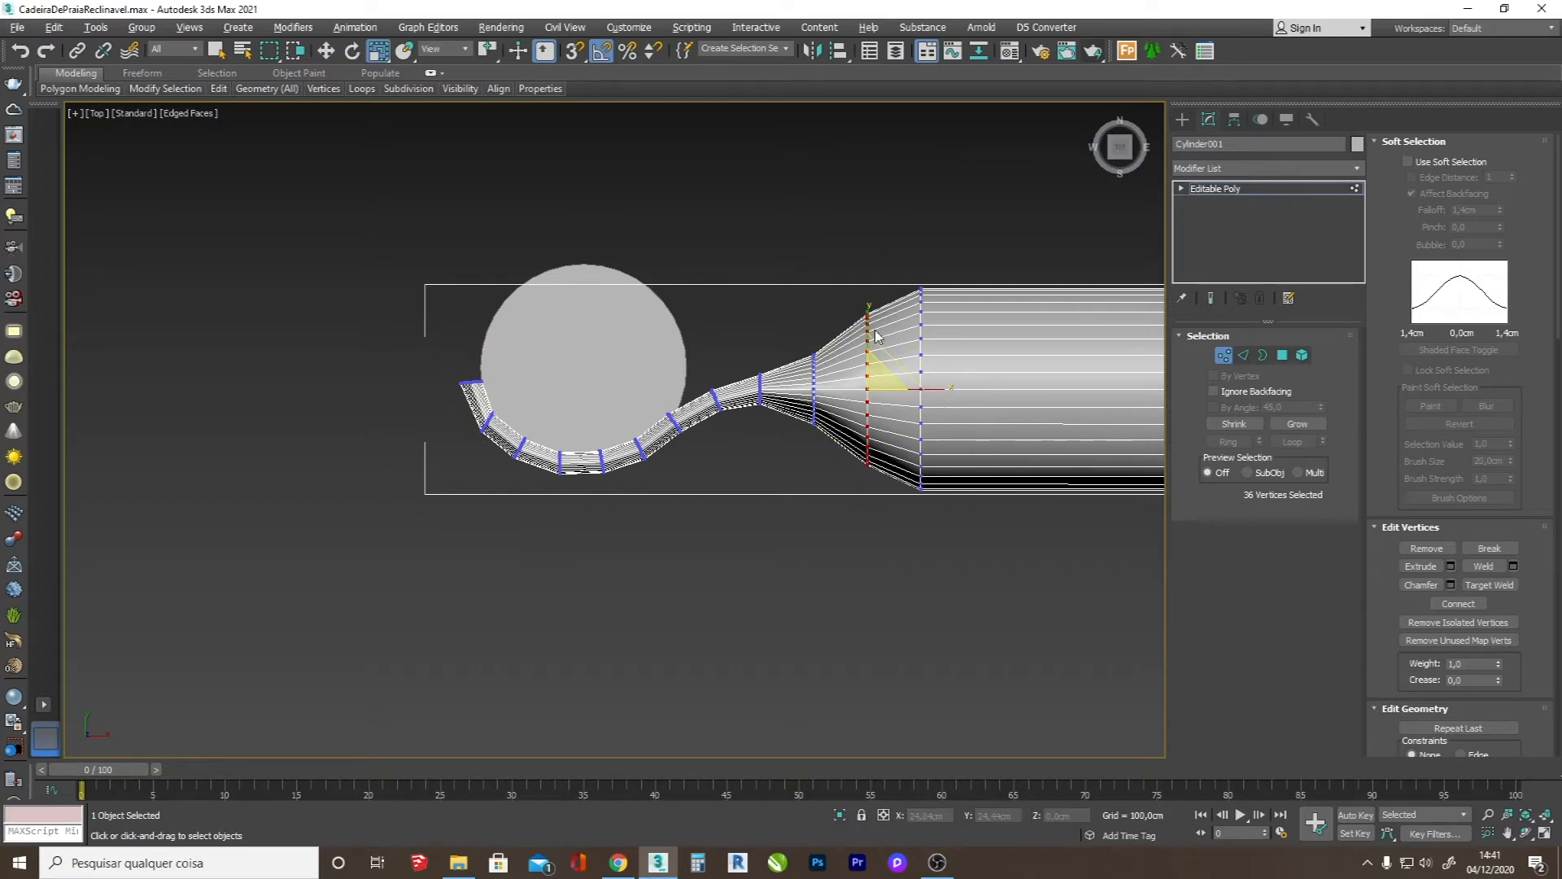
{"action": "left_click_drag", "start_coordinate": [869, 316], "coordinate": [868, 335]}
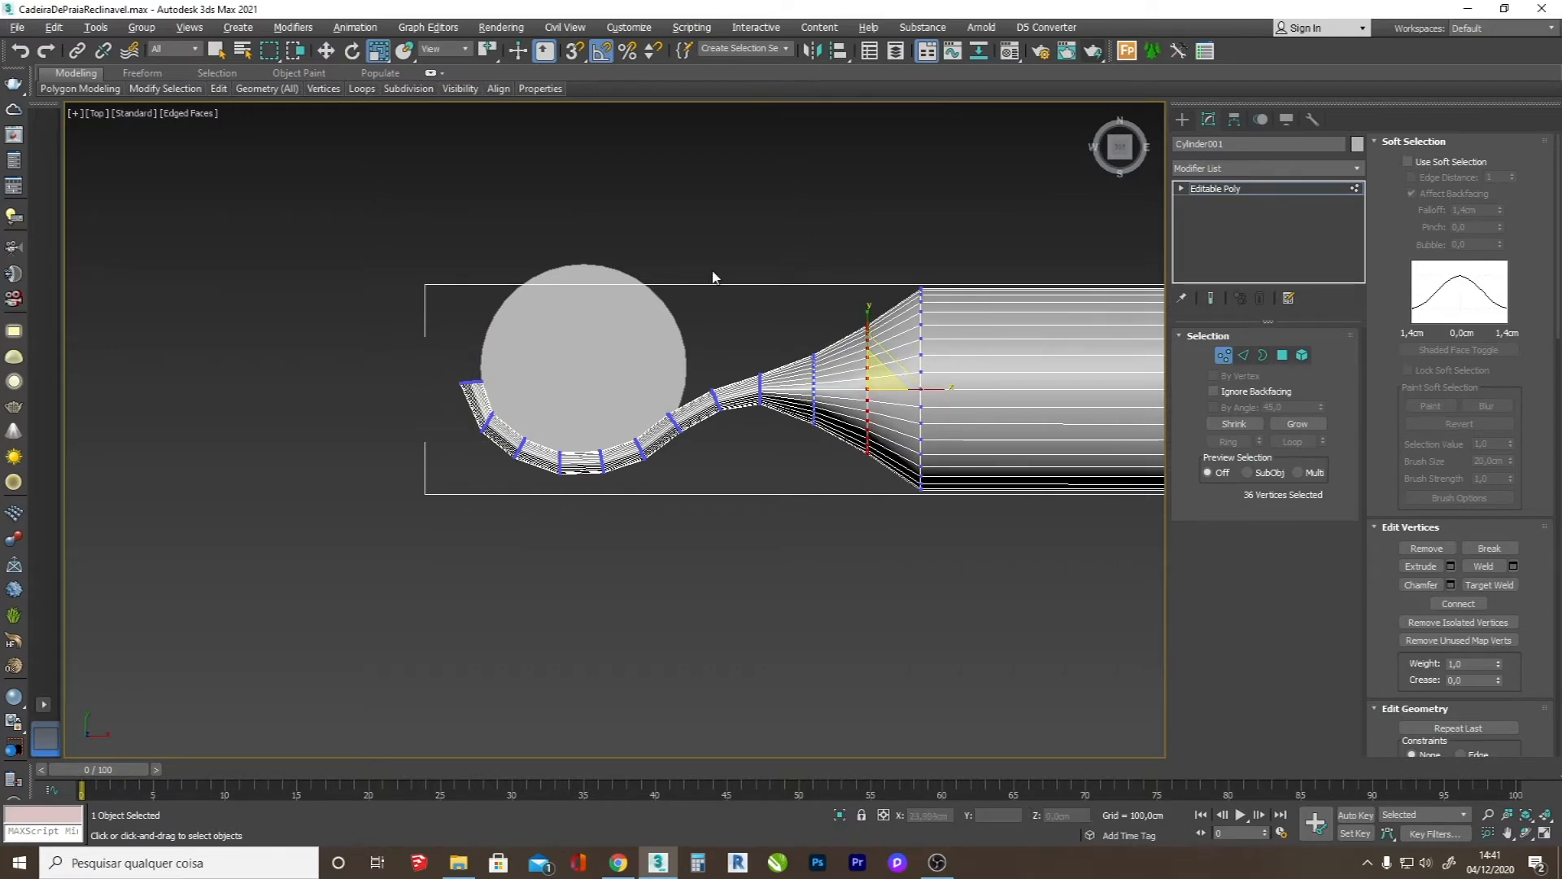
{"action": "left_click", "coordinate": [1527, 833]}
{"action": "left_click_drag", "start_coordinate": [773, 523], "coordinate": [643, 306]}
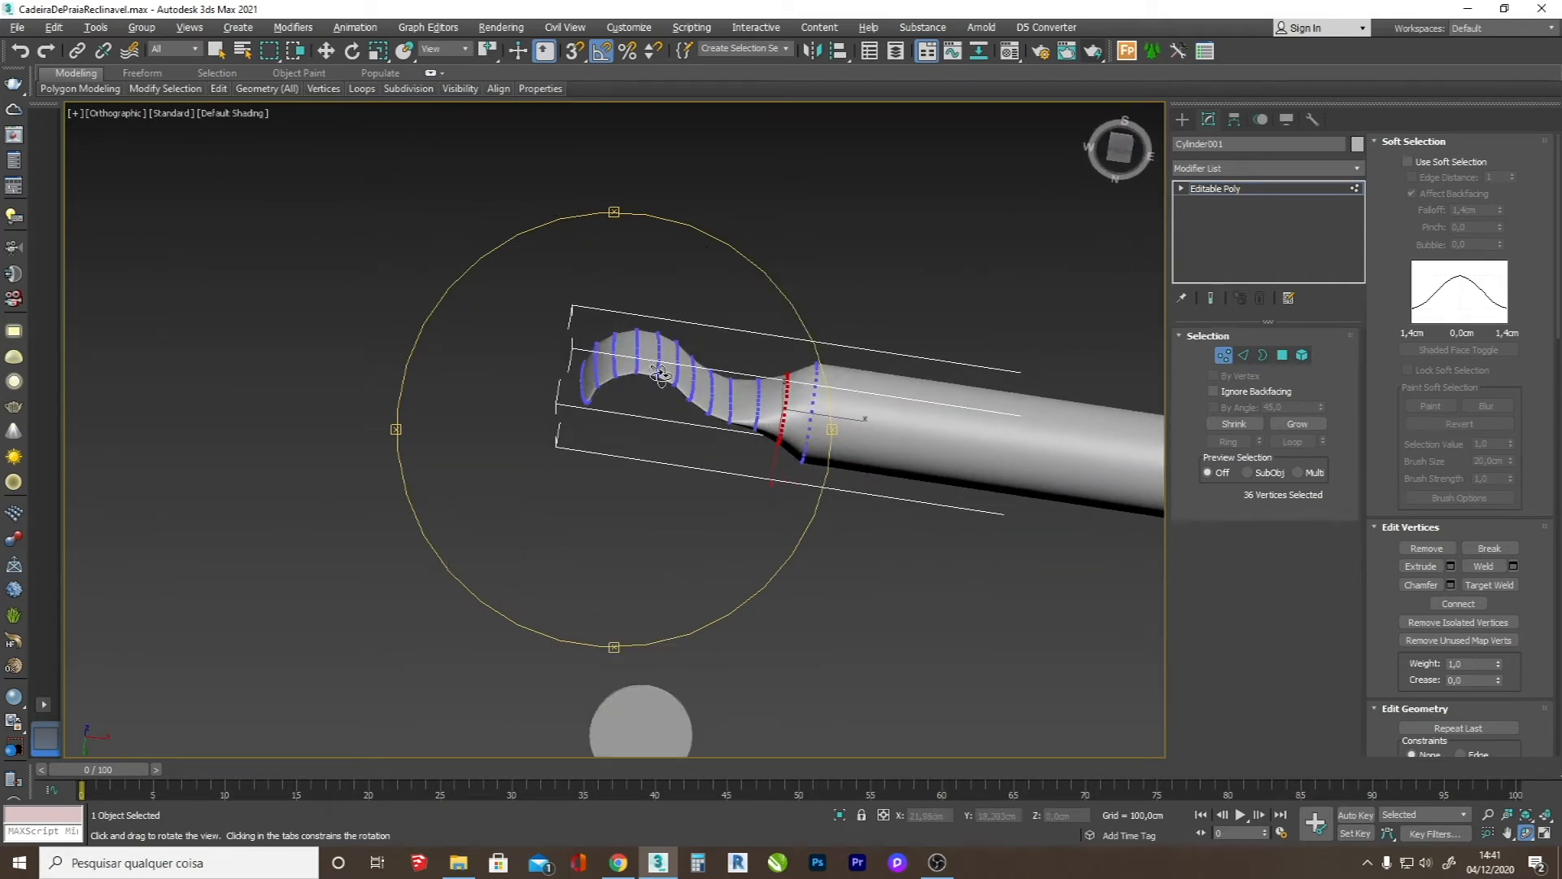
{"action": "key", "text": "alt+Tab"}
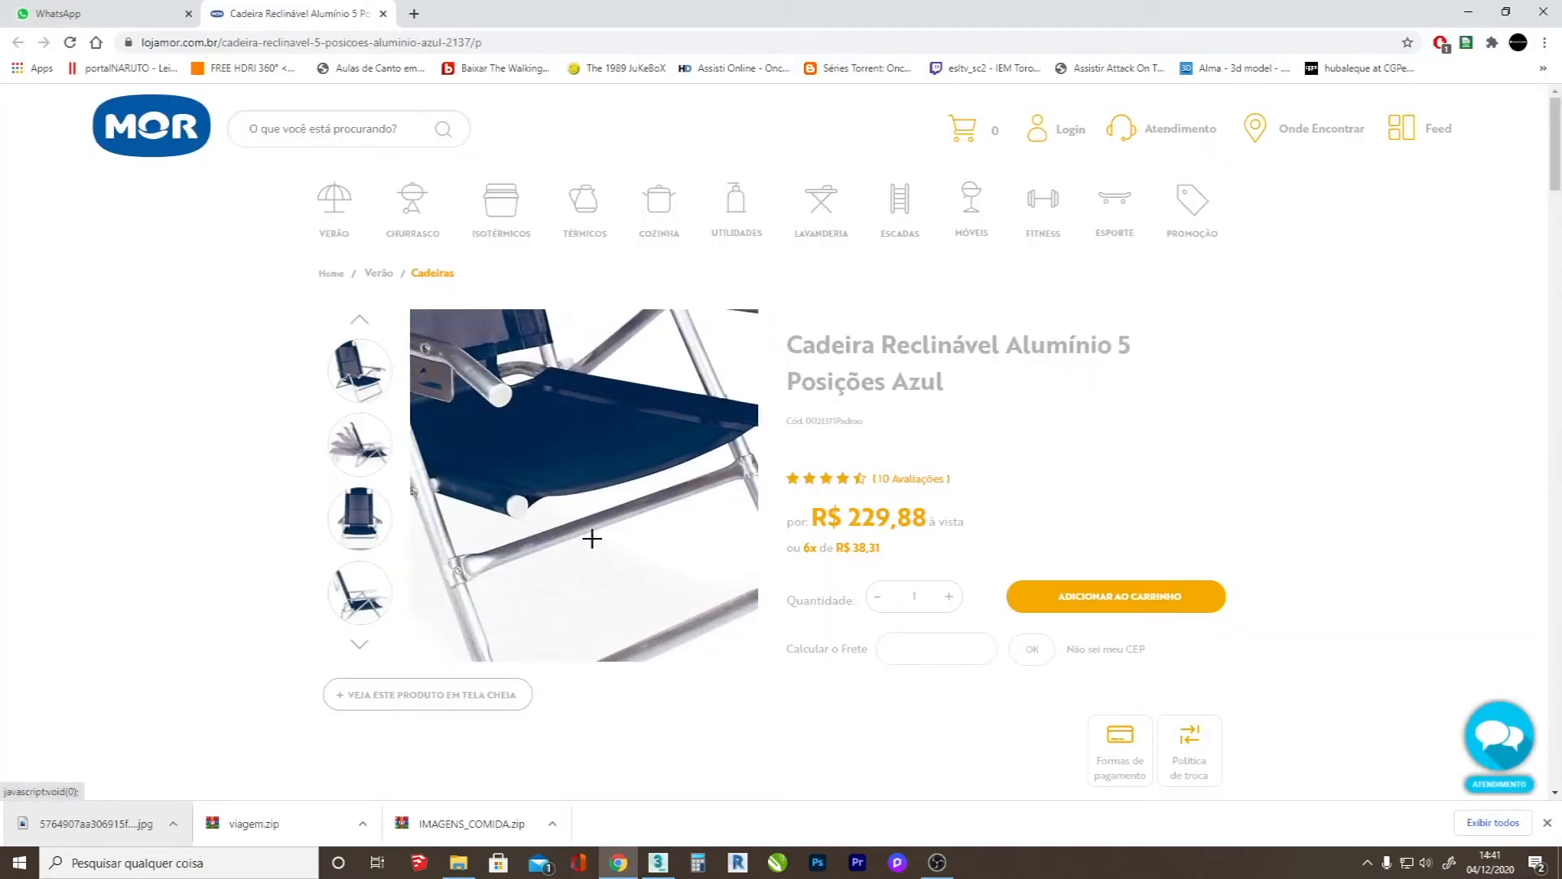
{"action": "key", "text": "alt+Tab"}
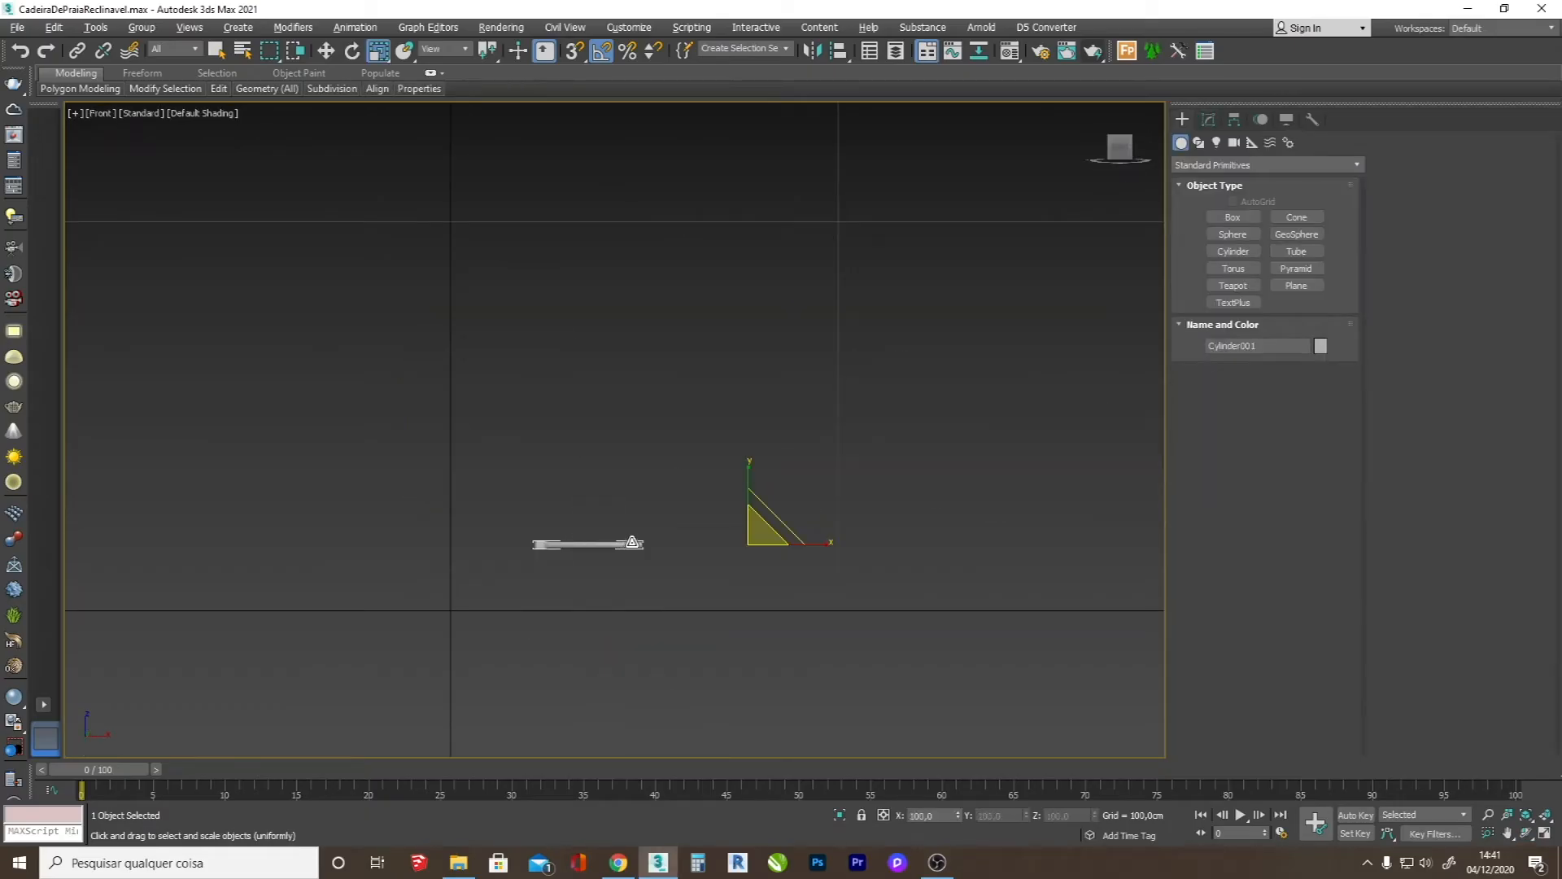
- Copy the half crossbar along X in the front view and mirror the copy about the X axis without cloning
{"action": "scroll", "coordinate": [632, 542], "scroll_direction": "up", "scroll_amount": 3}
{"action": "key", "text": "w"}
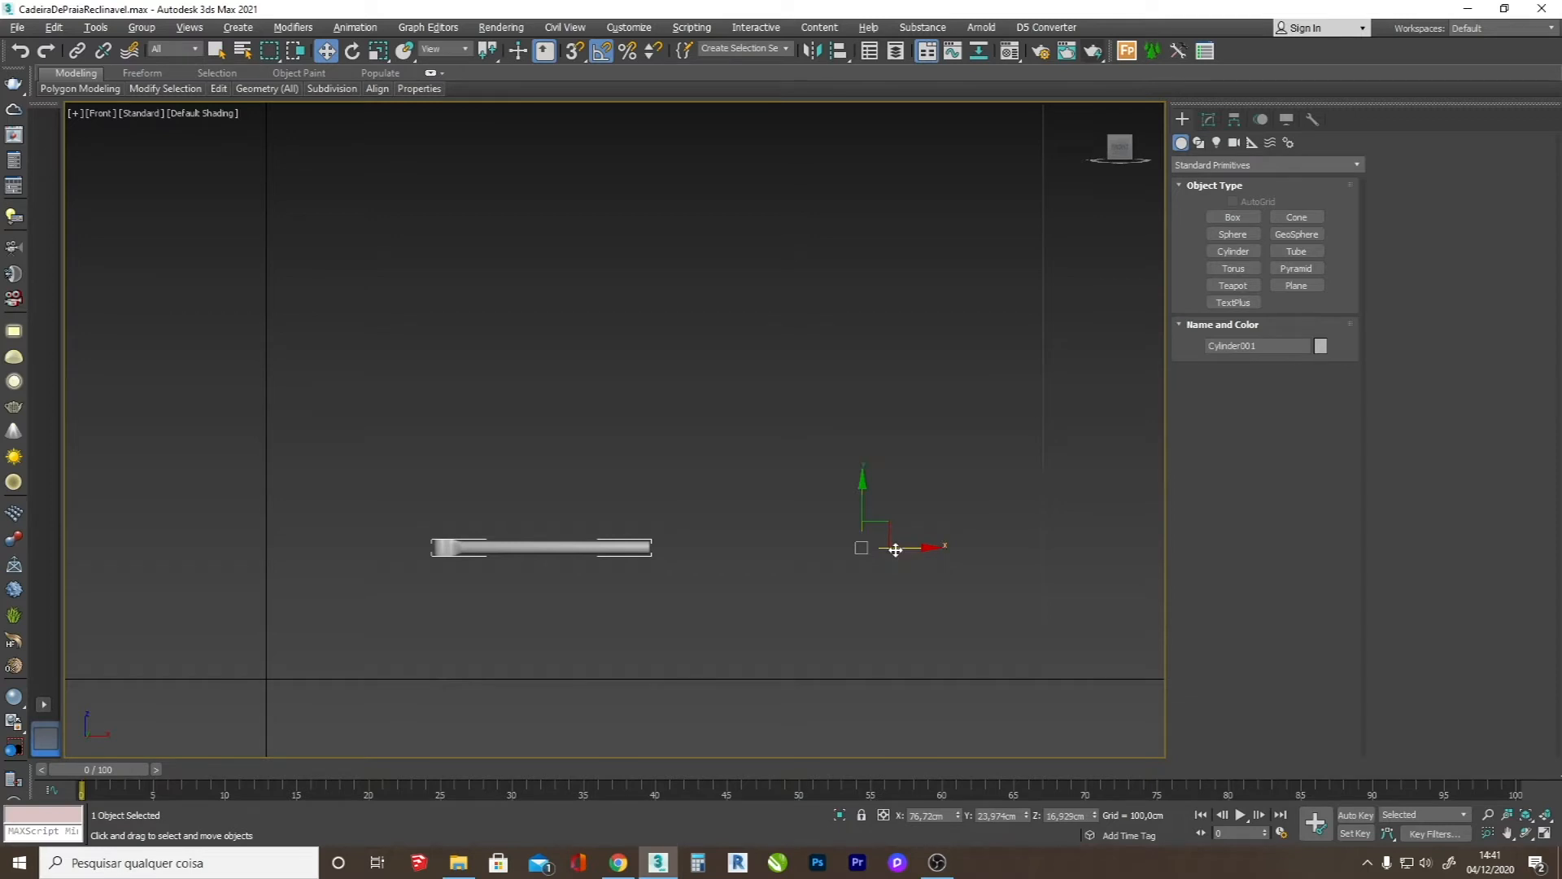
{"action": "left_click_drag", "start_coordinate": [896, 550], "coordinate": [1127, 550], "text": "shift"}
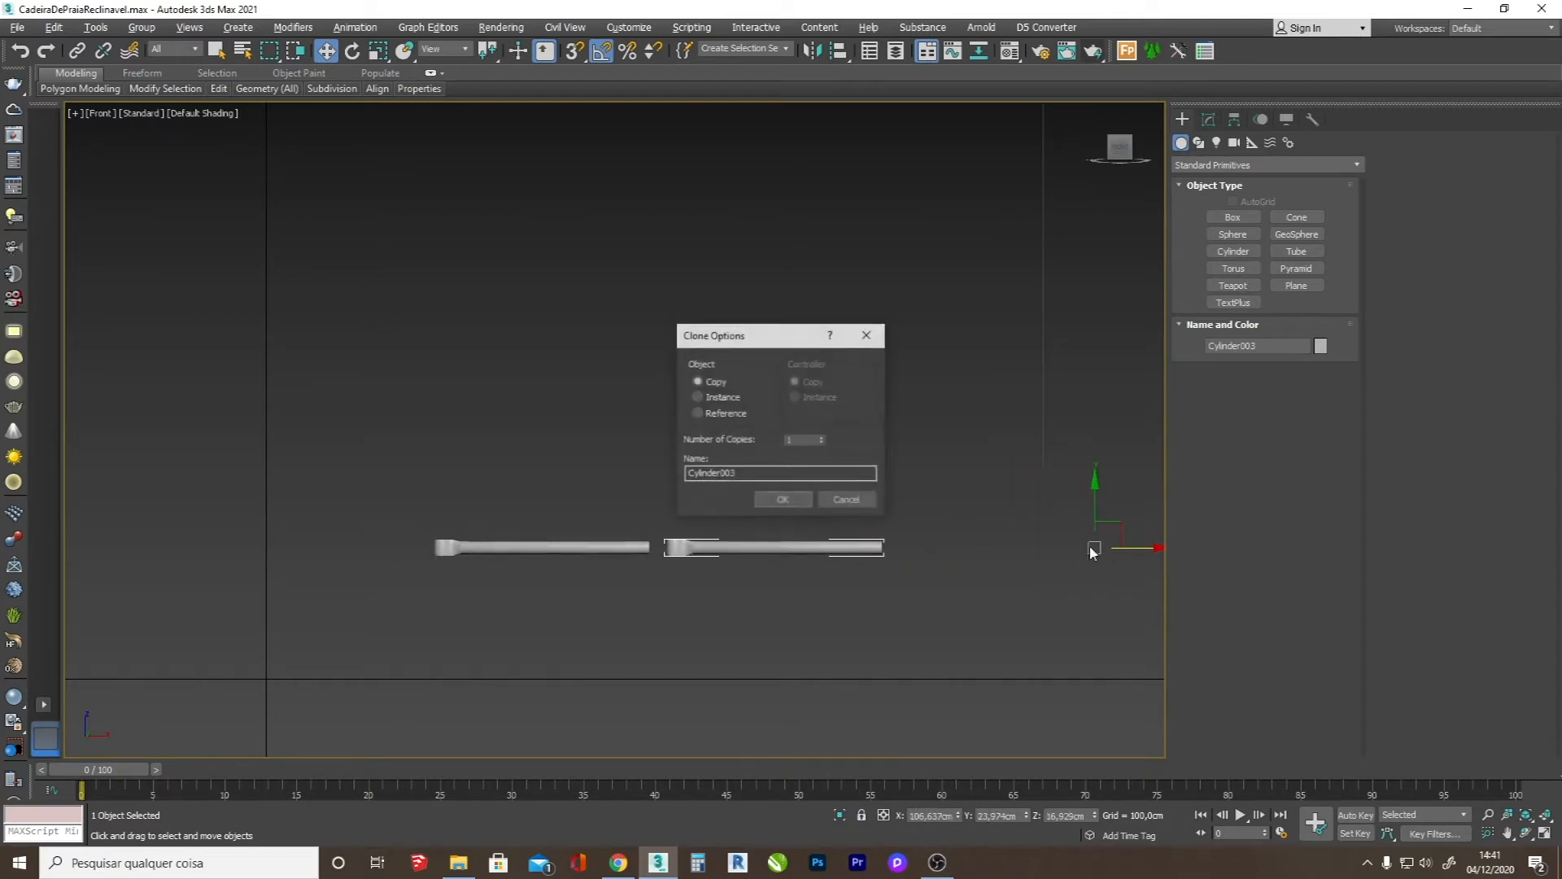
{"action": "left_click", "coordinate": [783, 501]}
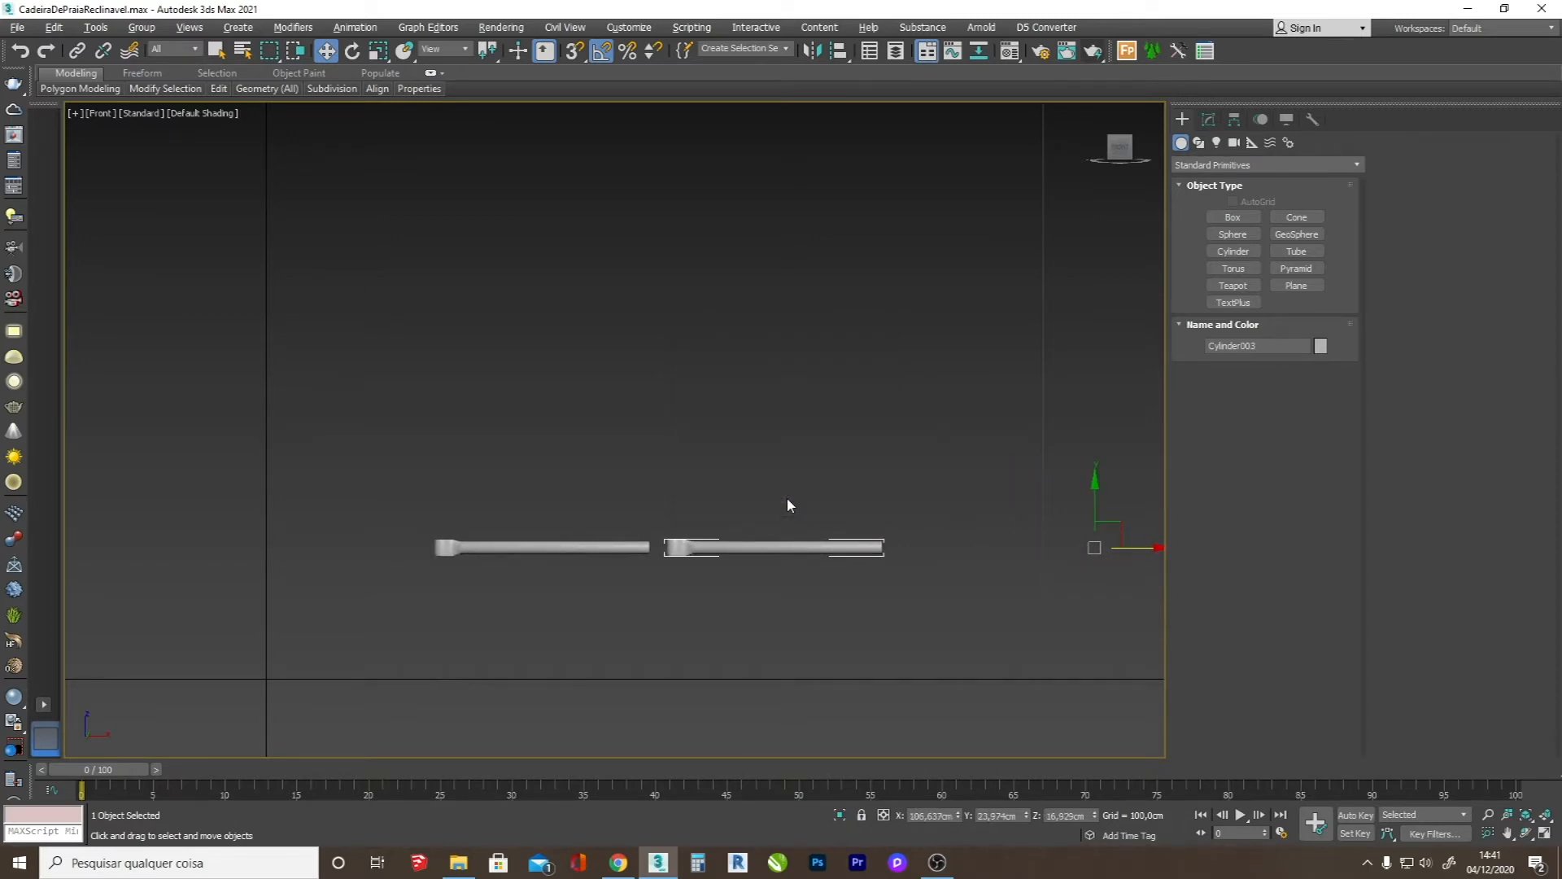
{"action": "left_click", "coordinate": [814, 51]}
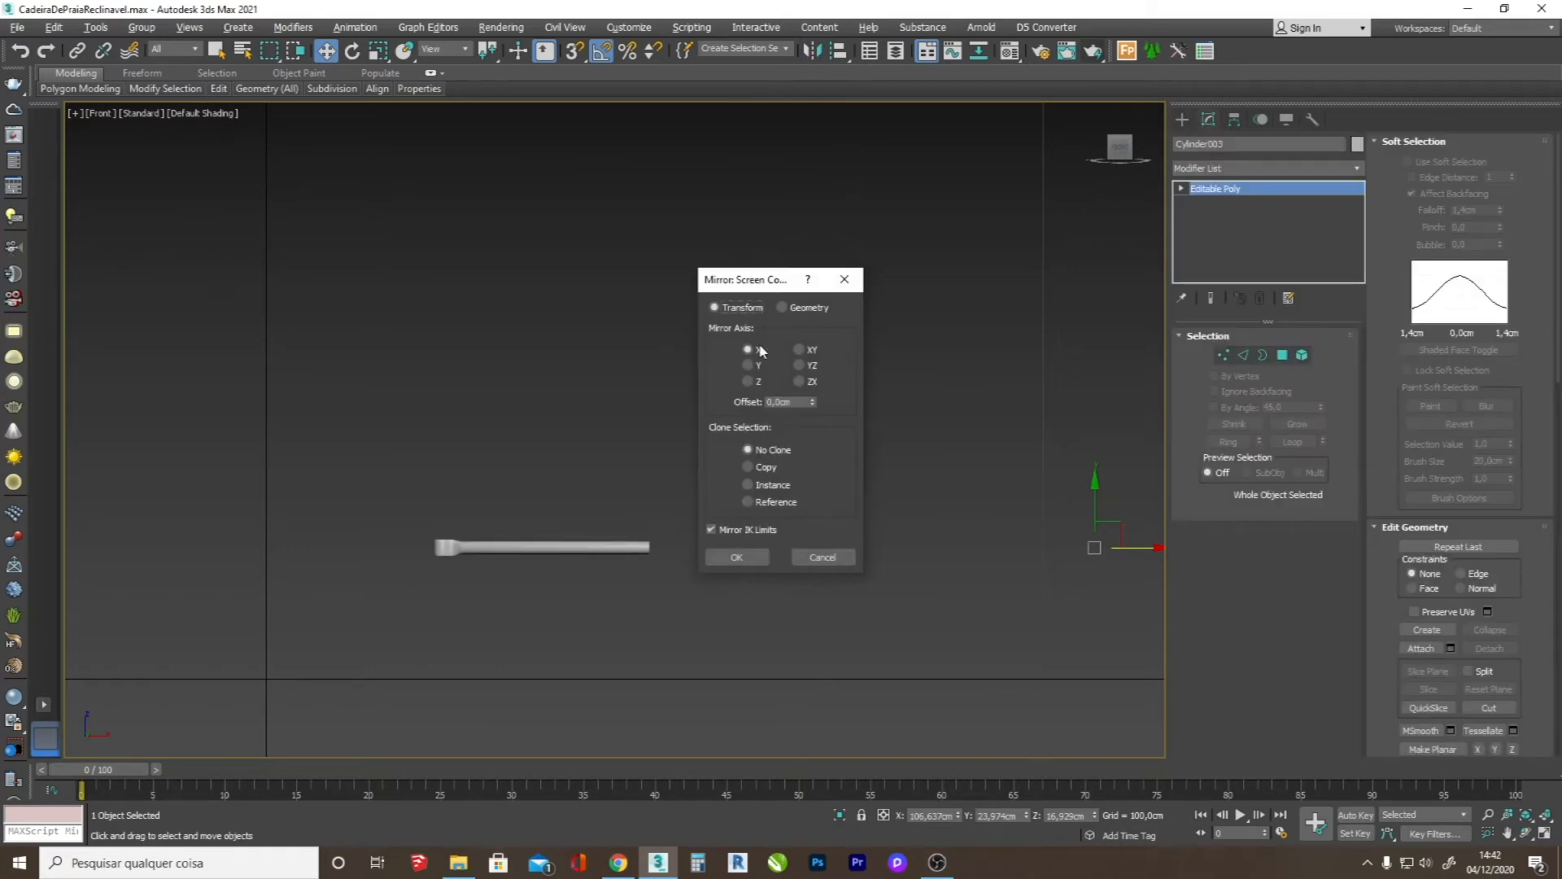
{"action": "left_click", "coordinate": [737, 558]}
- Move the mirrored half along X until its open end meets the original half at the middle
{"action": "scroll", "coordinate": [767, 567], "scroll_direction": "down", "scroll_amount": 3}
{"action": "left_click_drag", "start_coordinate": [913, 545], "coordinate": [595, 546]}
{"action": "scroll", "coordinate": [598, 550], "scroll_direction": "up", "scroll_amount": 5}
{"action": "left_click_drag", "start_coordinate": [678, 621], "coordinate": [601, 642]}
{"action": "scroll", "coordinate": [580, 628], "scroll_direction": "down", "scroll_amount": 10}
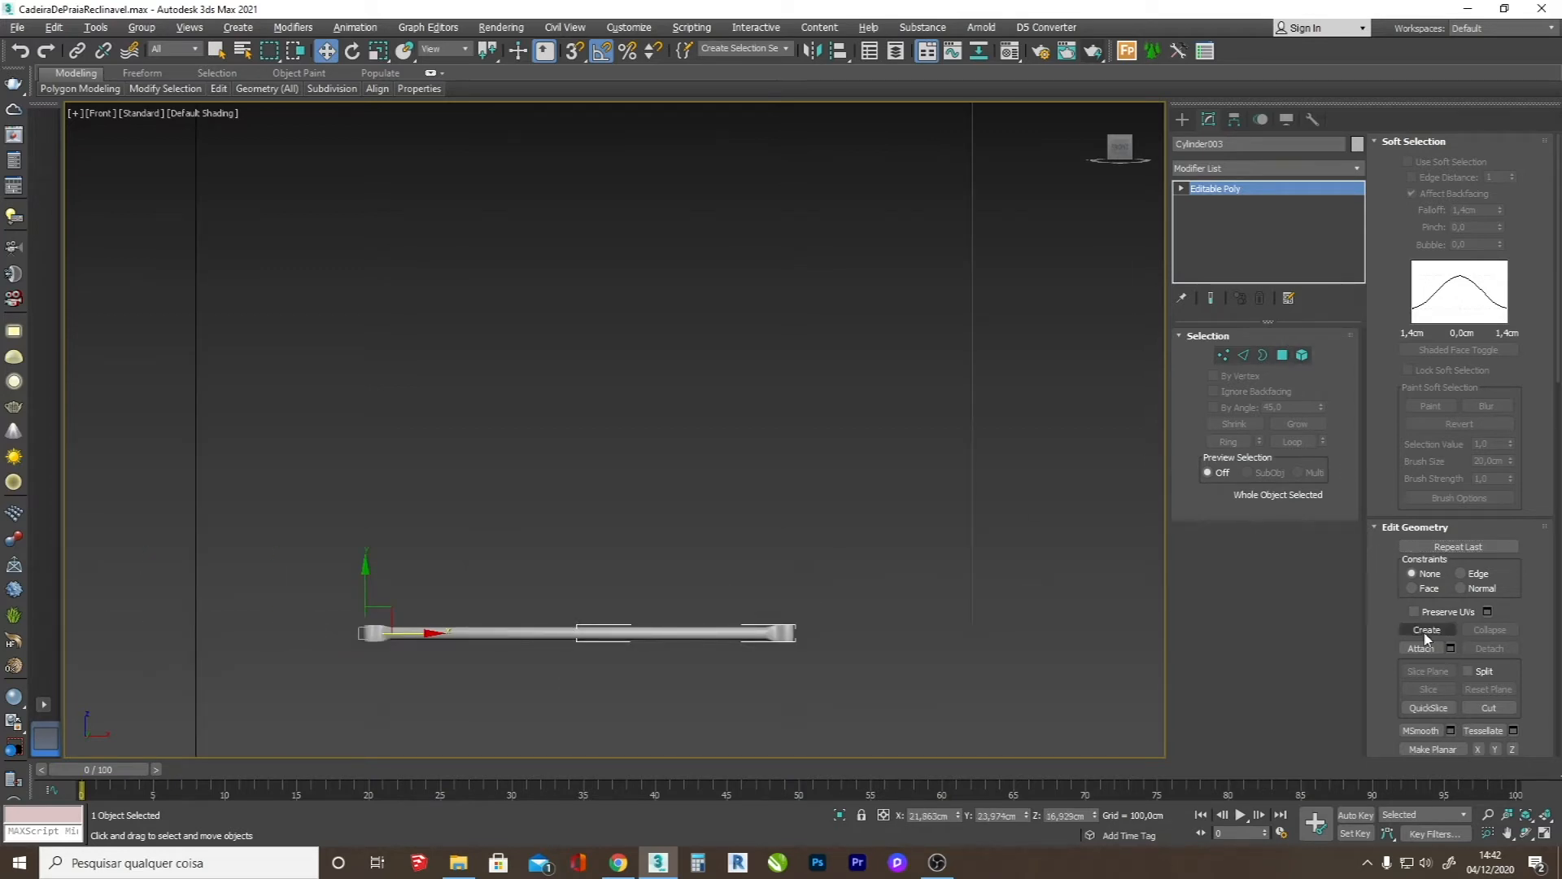
- Attach the original half crossbar to the mirrored copy
{"action": "left_click", "coordinate": [1430, 654]}
{"action": "left_click", "coordinate": [567, 635]}
{"action": "right_click", "coordinate": [601, 665]}
- Weld the overlapping vertices at the crossbar's middle seam with a weld threshold of about 0.12 cm
{"action": "key", "text": "z"}
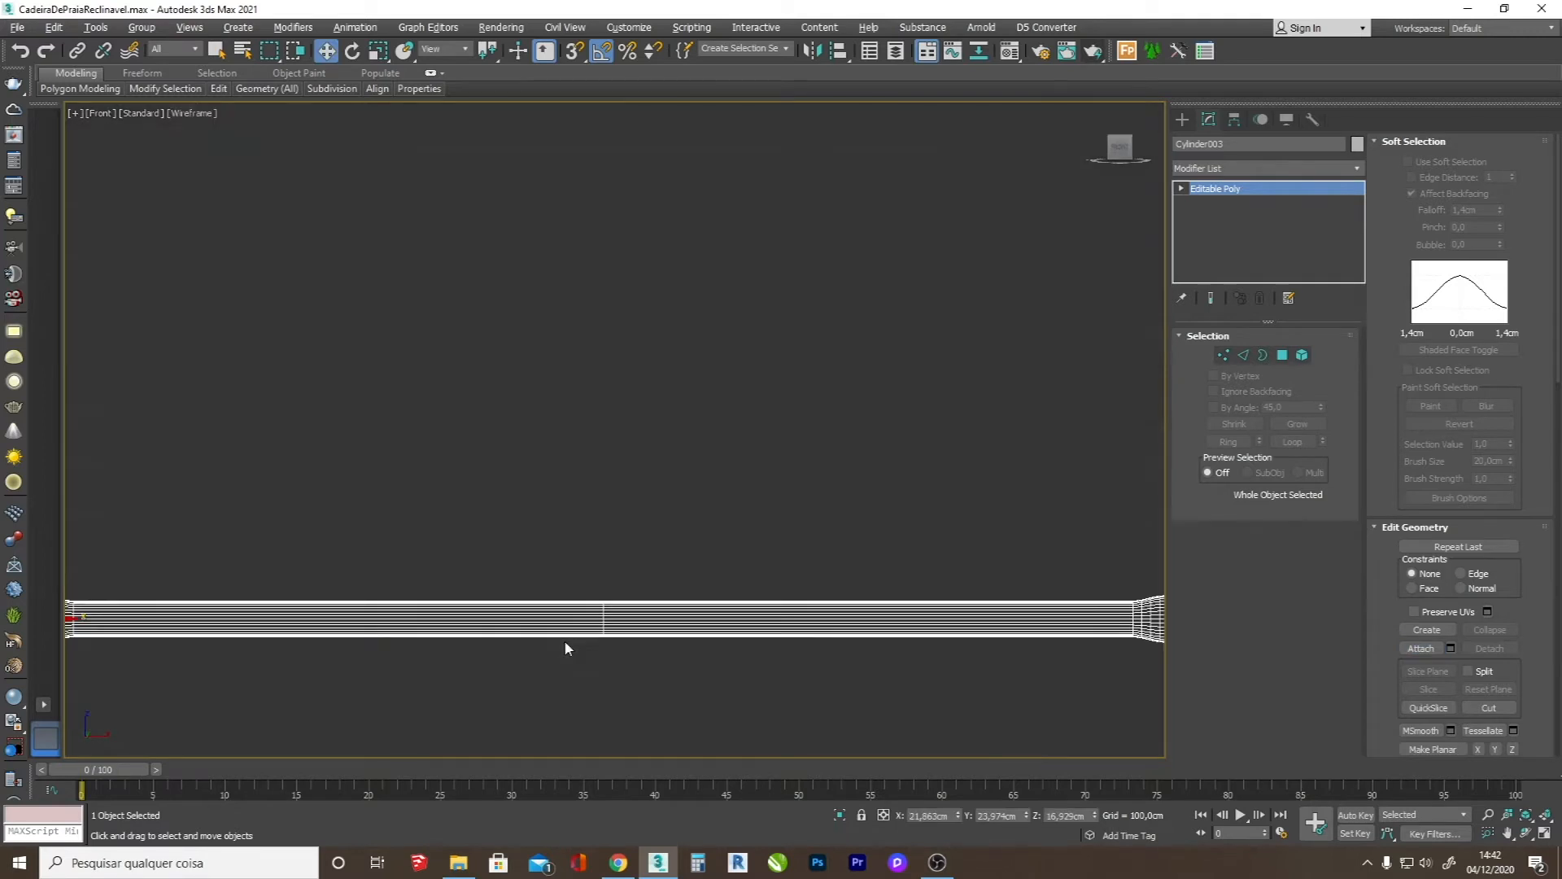
{"action": "key", "text": "F3"}
{"action": "key", "text": "1"}
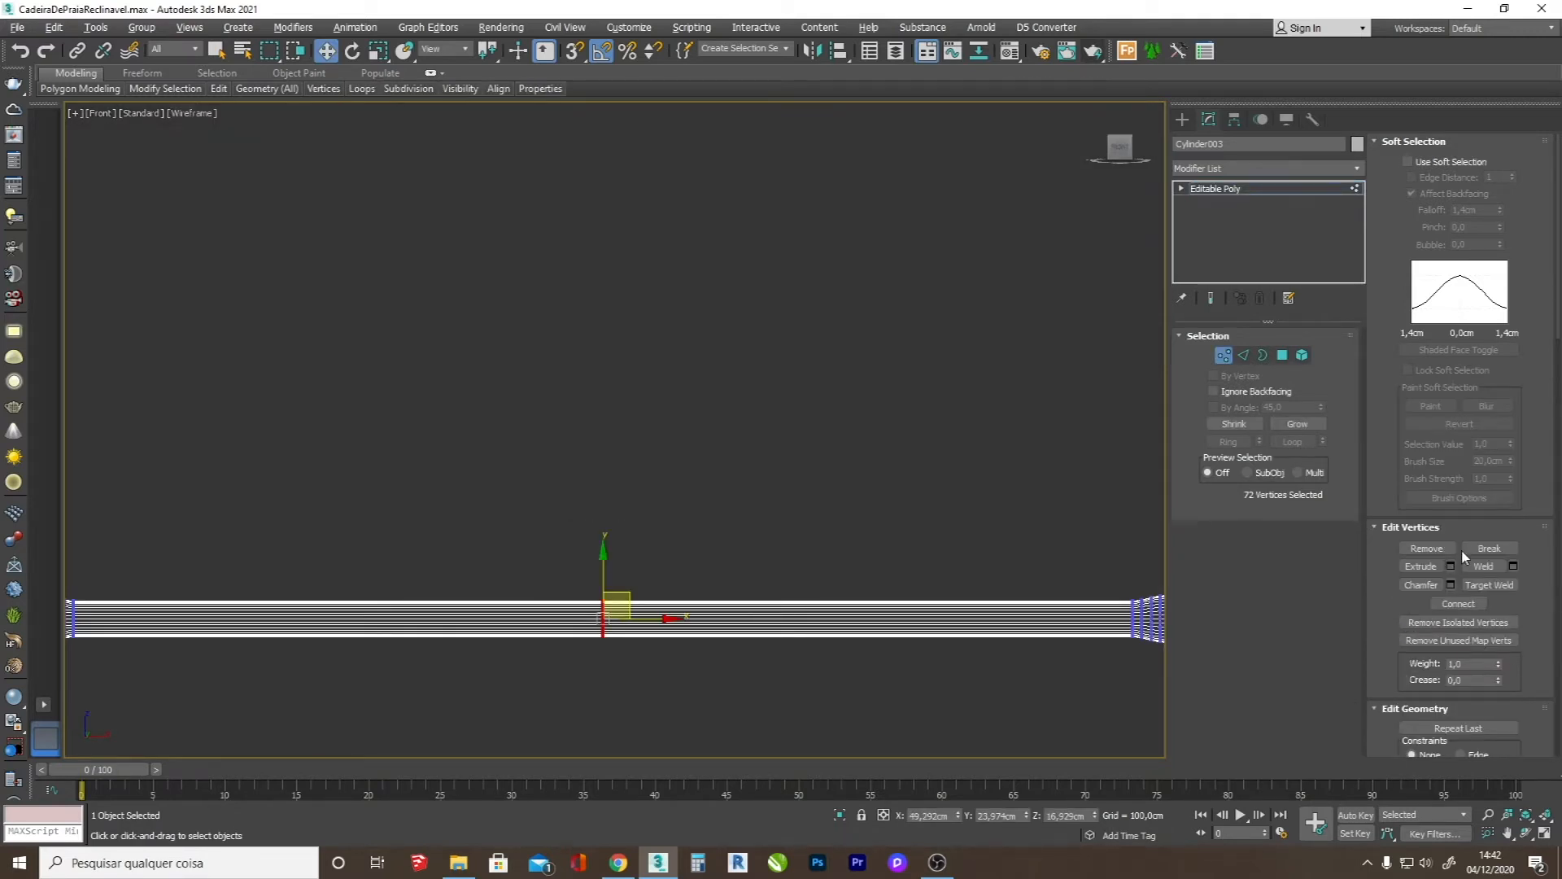
{"action": "left_click", "coordinate": [1513, 567]}
{"action": "scroll", "coordinate": [586, 621], "scroll_direction": "up", "scroll_amount": 6}
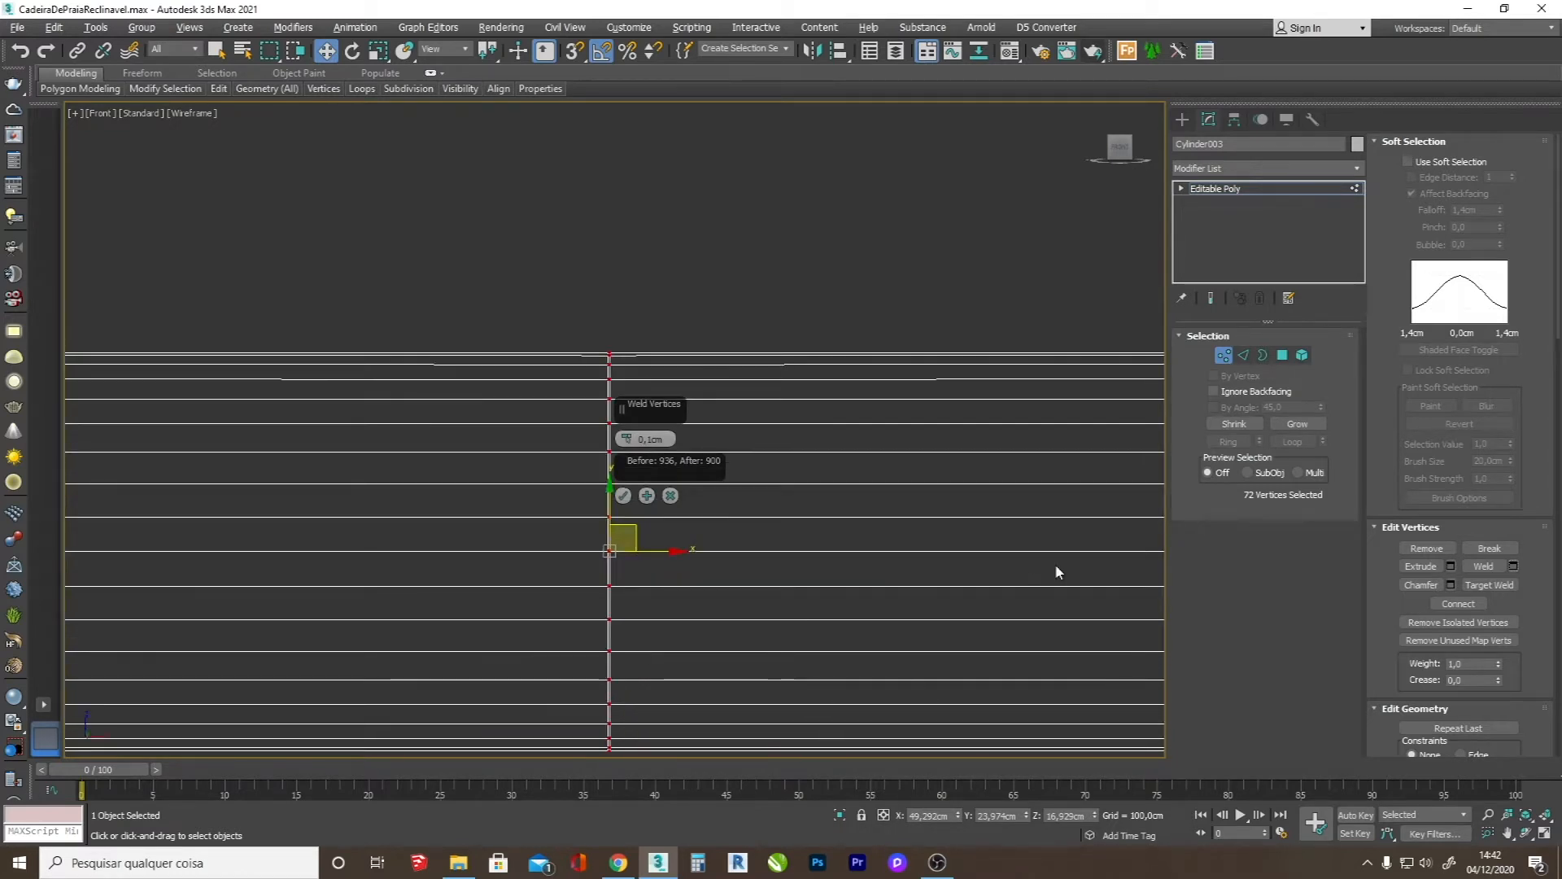
{"action": "scroll", "coordinate": [595, 635], "scroll_direction": "up", "scroll_amount": 5}
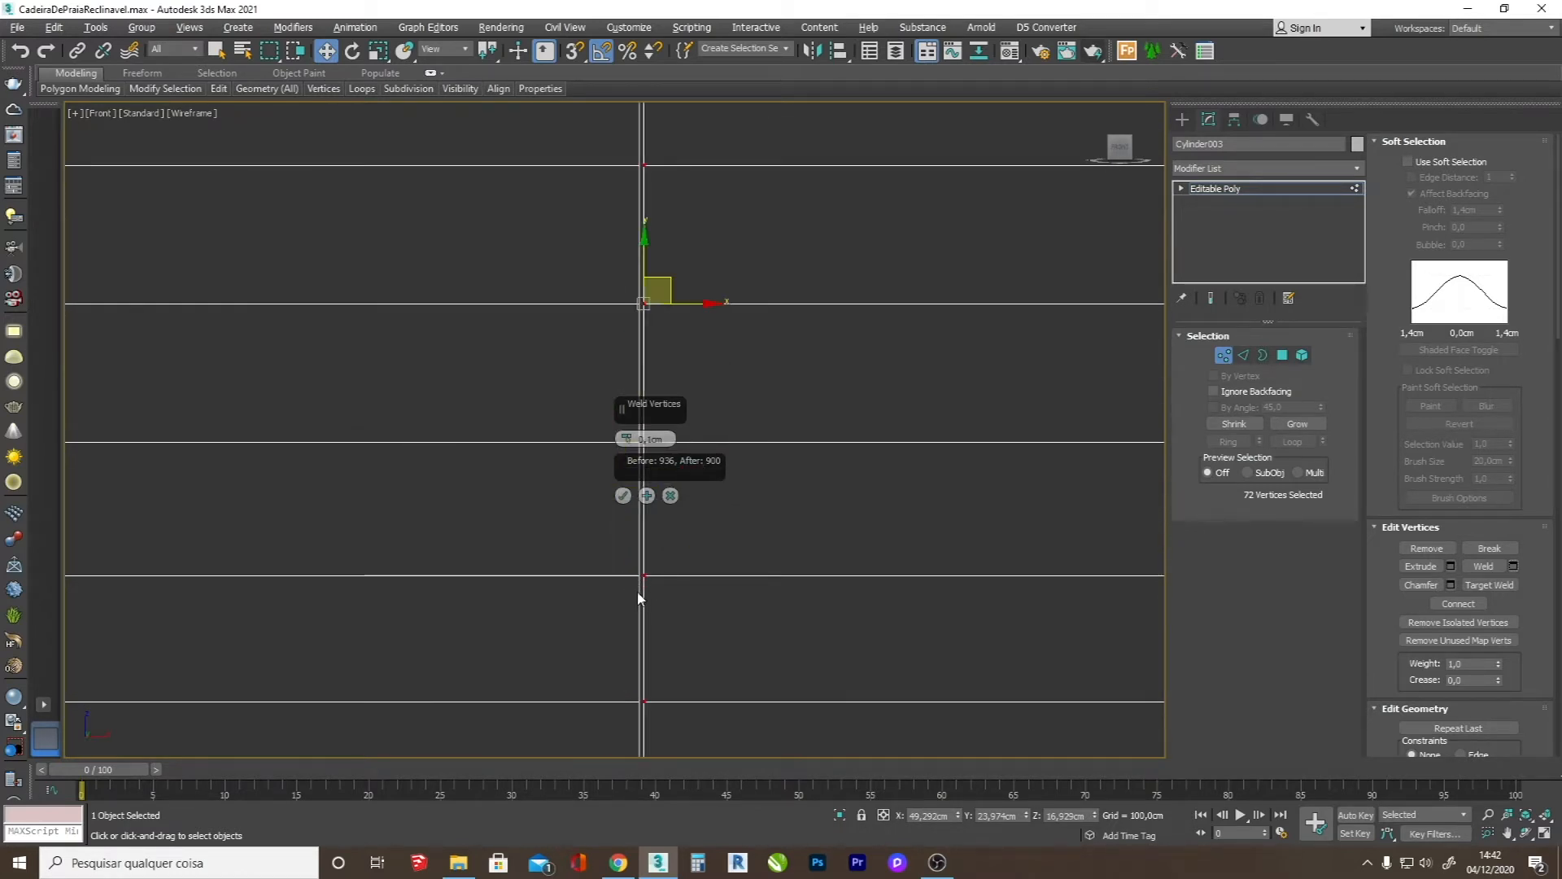
{"action": "scroll", "coordinate": [639, 600], "scroll_direction": "down", "scroll_amount": 4}
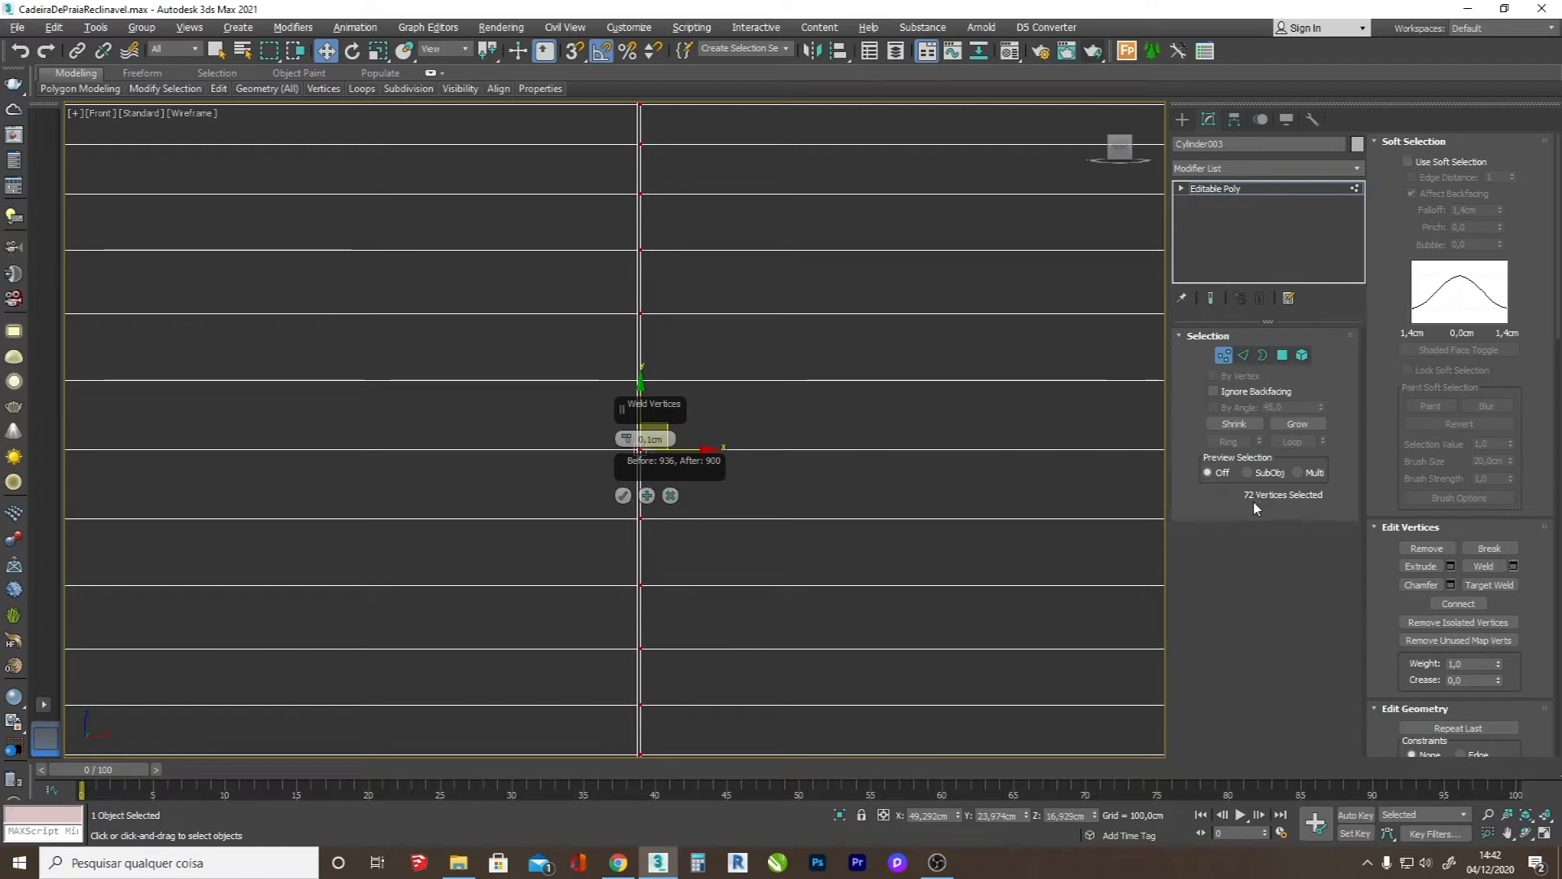
{"action": "mouse_move", "coordinate": [633, 440]}
{"action": "left_mouse_down"}
{"action": "mouse_move", "coordinate": [639, 418]}
{"action": "mouse_move", "coordinate": [641, 456]}
{"action": "left_mouse_up"}
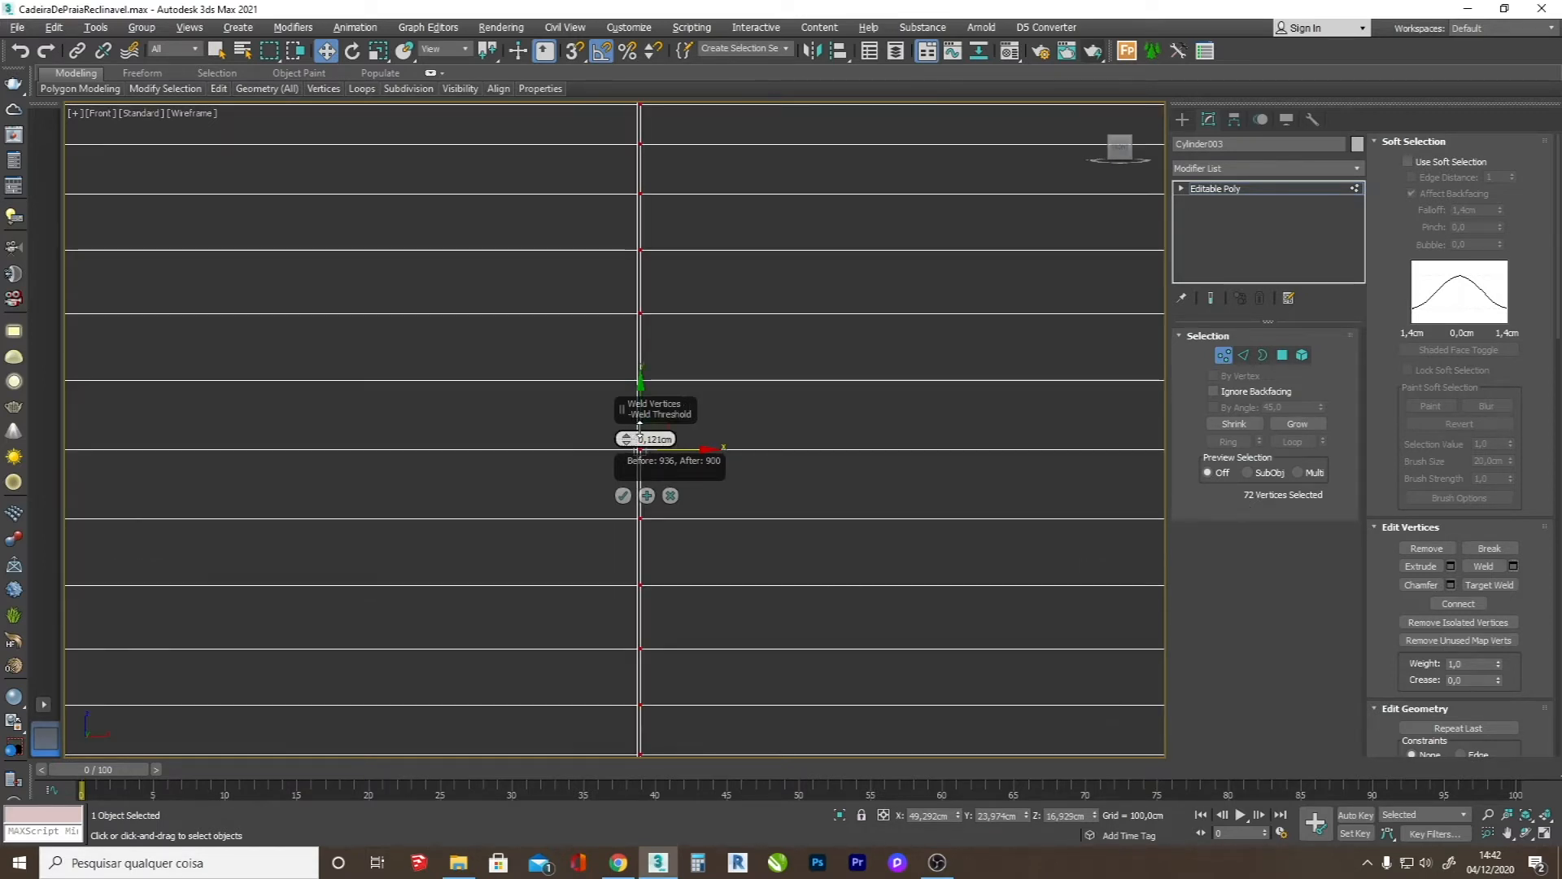
{"action": "left_click", "coordinate": [623, 496]}
{"action": "scroll", "coordinate": [620, 499], "scroll_direction": "down", "scroll_amount": 5}
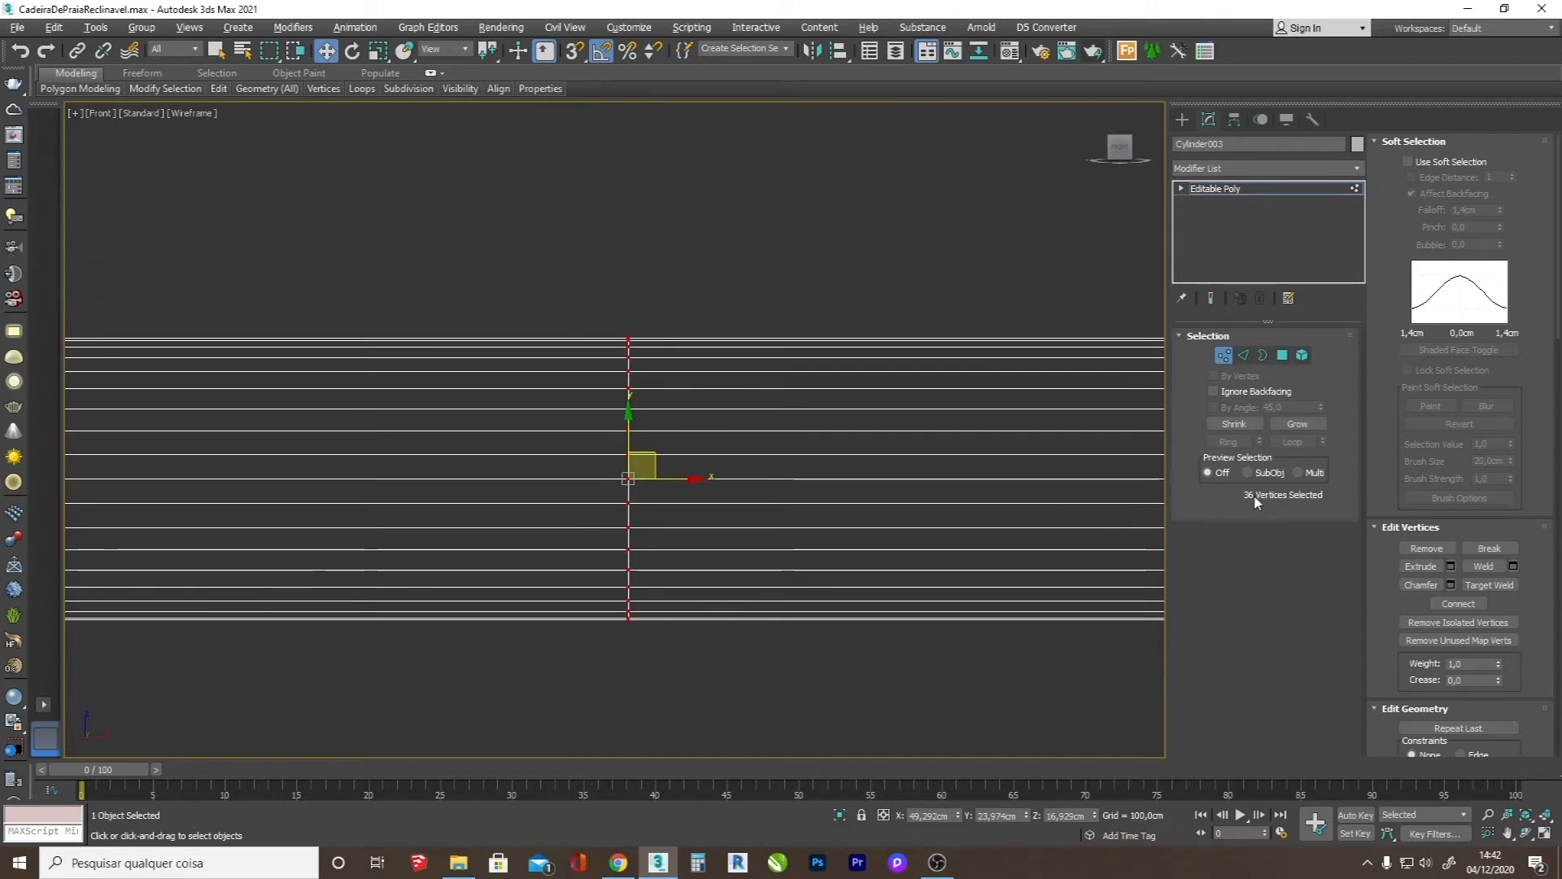
{"action": "left_click", "coordinate": [1182, 119]}
- Inspect the joined crossbar shaded, with edged faces on its bent, flattened end
{"action": "key", "text": "F3"}
{"action": "scroll", "coordinate": [732, 432], "scroll_direction": "down", "scroll_amount": 8}
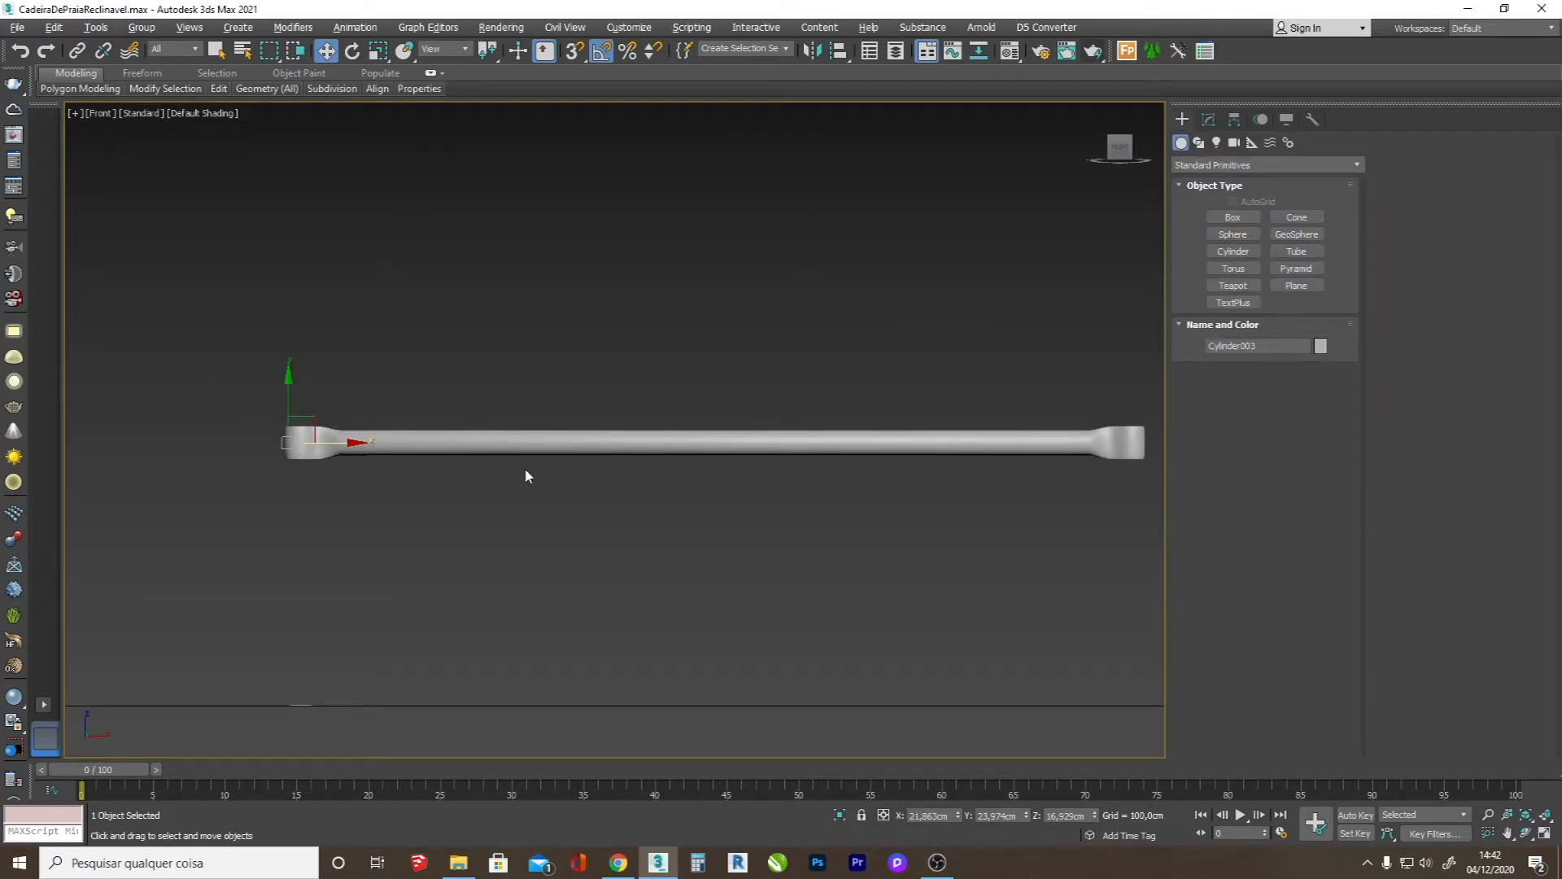
{"action": "left_click", "coordinate": [1529, 833]}
{"action": "left_click_drag", "start_coordinate": [481, 478], "coordinate": [547, 520]}
{"action": "scroll", "coordinate": [380, 525], "scroll_direction": "up", "scroll_amount": 4}
{"action": "key", "text": "F4"}
{"action": "scroll", "coordinate": [423, 482], "scroll_direction": "up", "scroll_amount": 4}
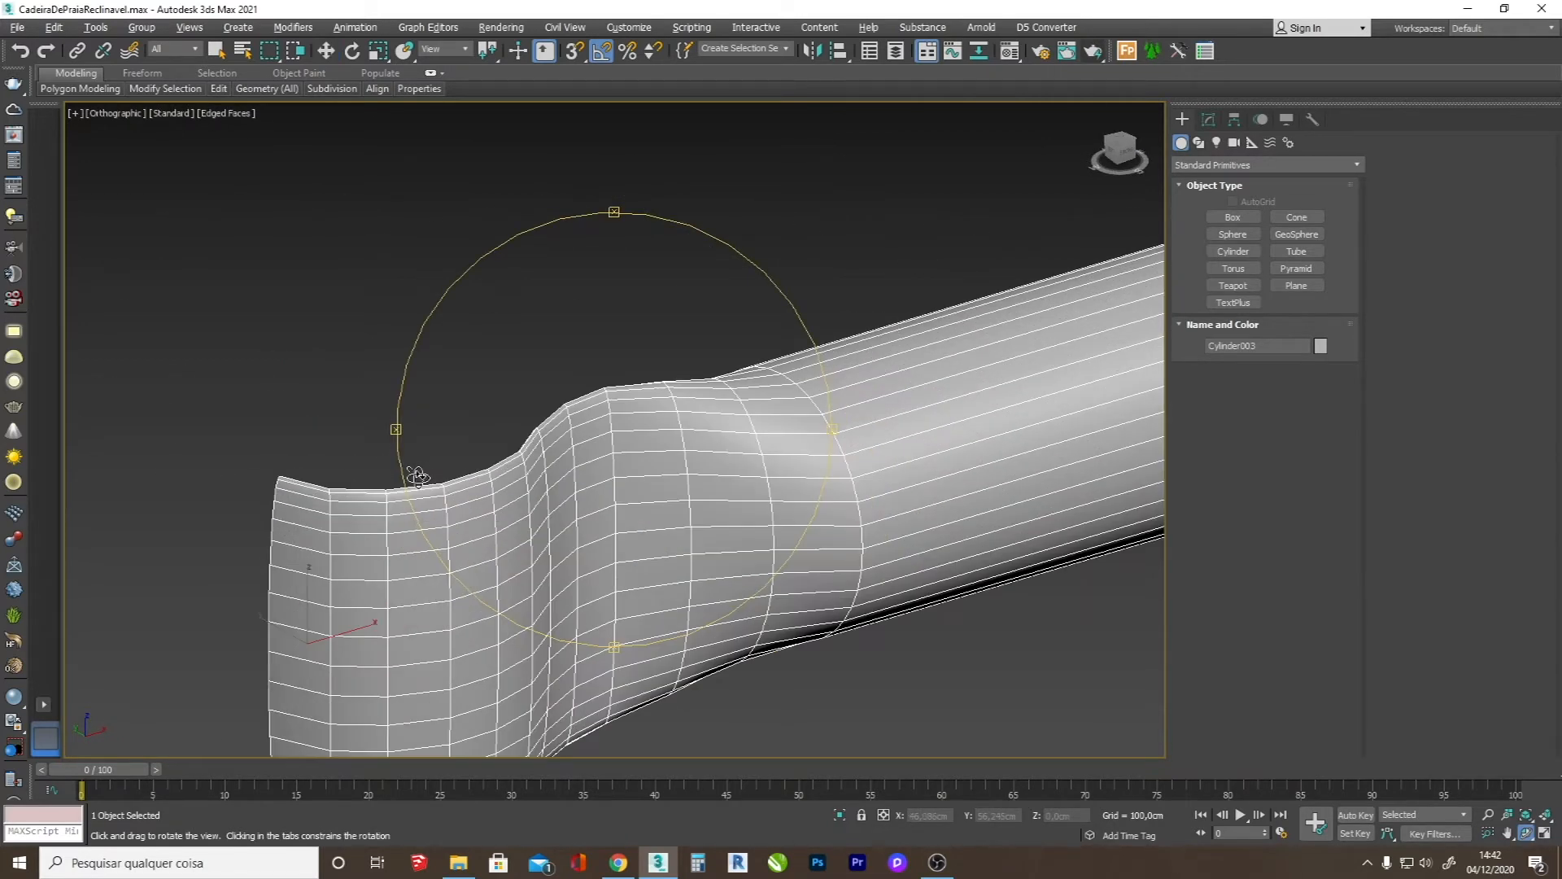
{"action": "scroll", "coordinate": [536, 448], "scroll_direction": "down", "scroll_amount": 4}
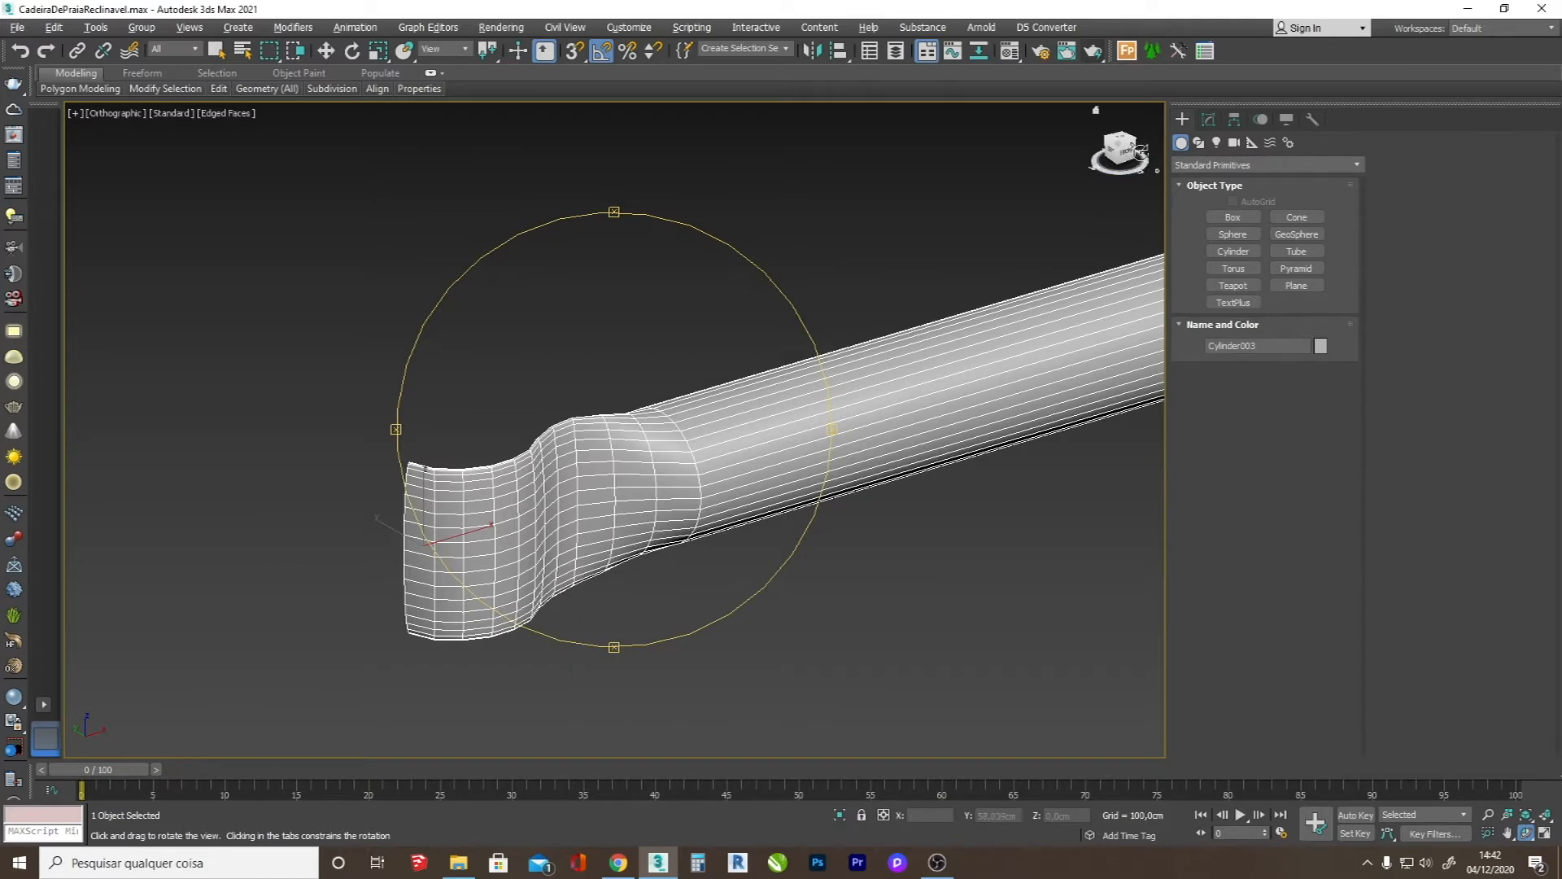
- Select the whole crossbar element and subdivide it once with MSmooth
{"action": "left_click", "coordinate": [1209, 122]}
{"action": "key", "text": "5"}
{"action": "key", "text": "w"}
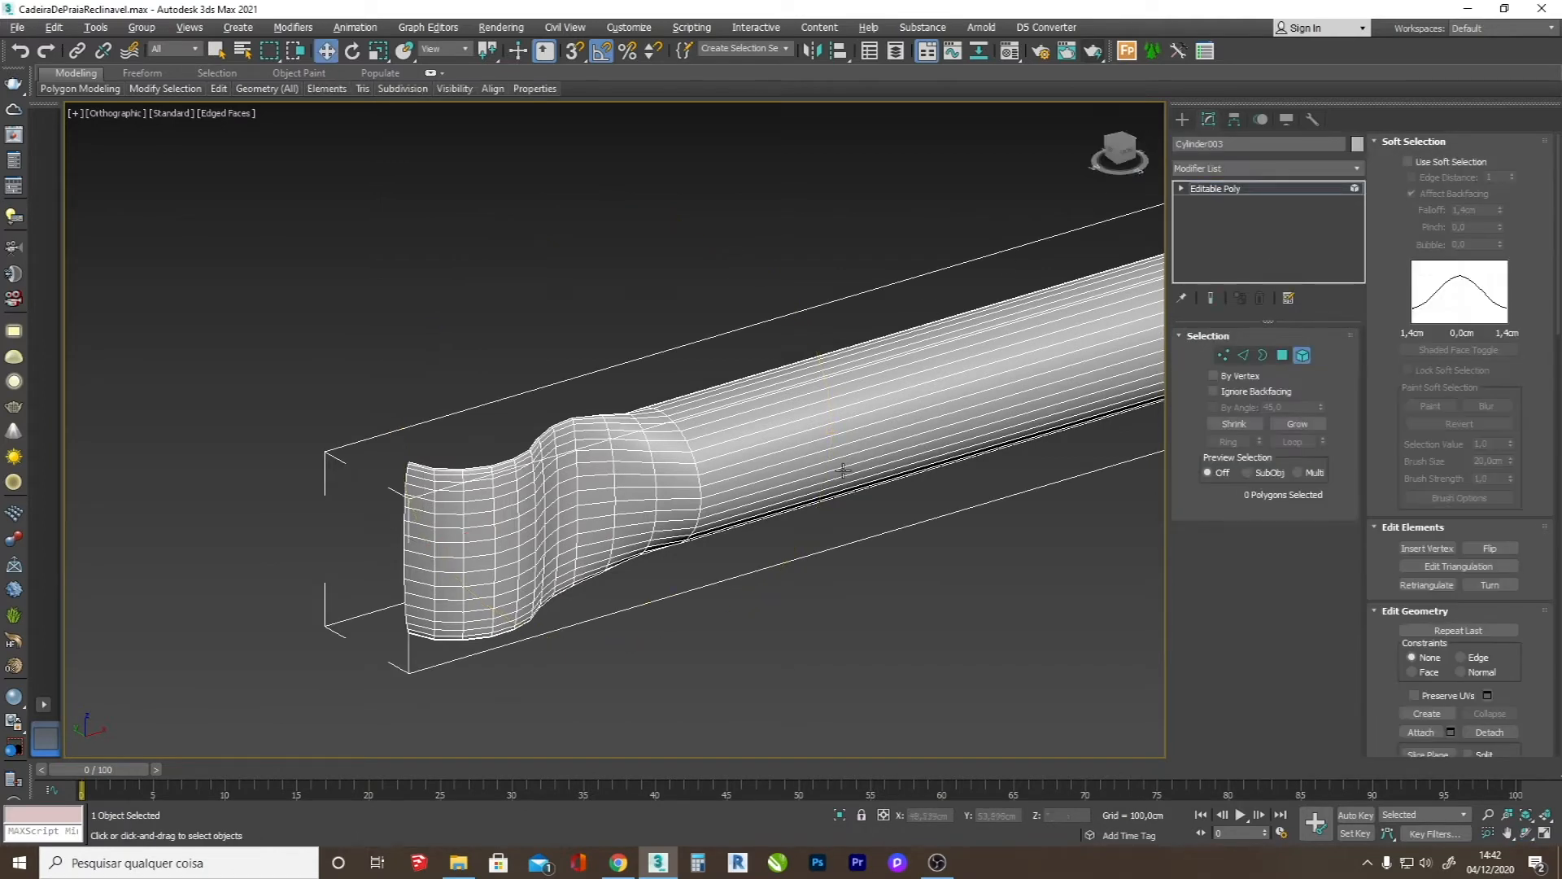
{"action": "left_click", "coordinate": [809, 440]}
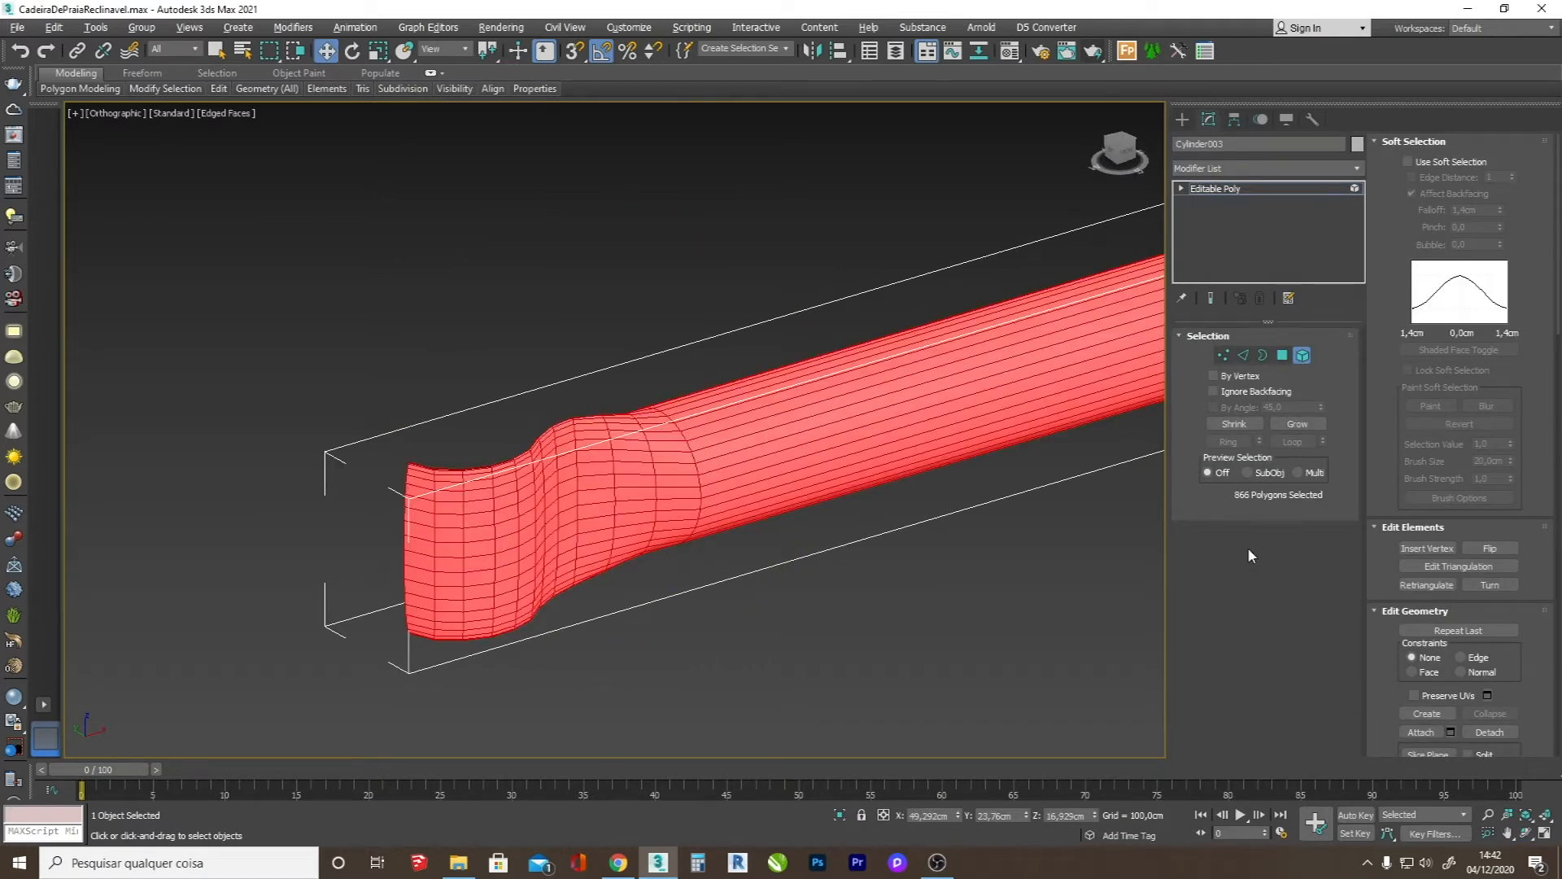
{"action": "key", "text": "F2"}
{"action": "scroll", "coordinate": [1381, 648], "scroll_direction": "down", "scroll_amount": 5}
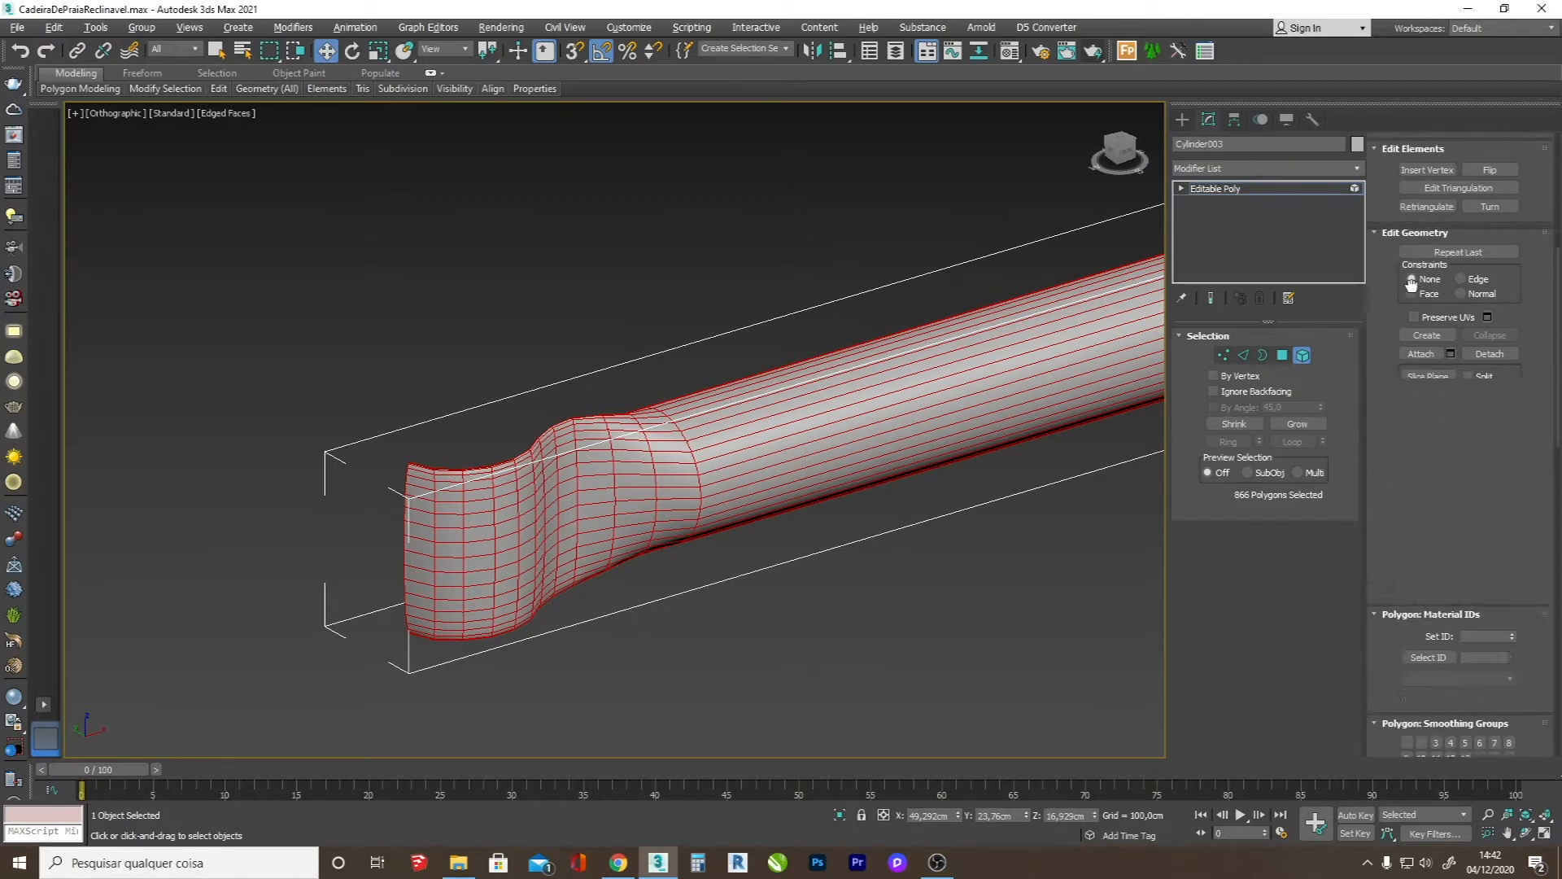
{"action": "left_click", "coordinate": [1420, 431]}
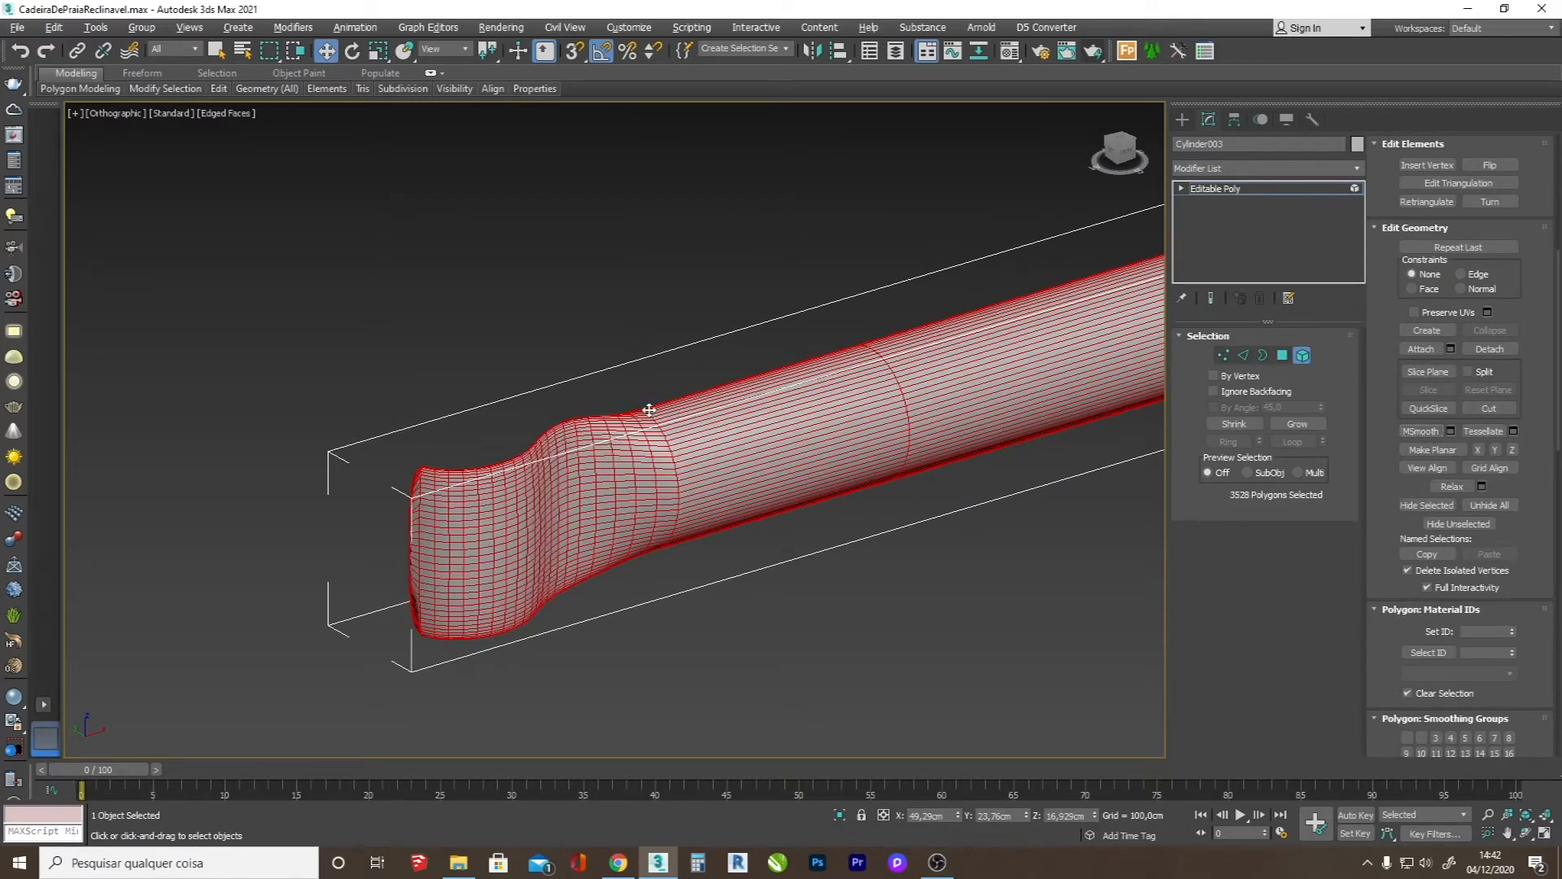
- Clear the smoothing groups on the crossbar's polygons and apply Auto Smooth with a threshold of 45
{"action": "left_click_drag", "start_coordinate": [1389, 559], "coordinate": [1393, 435]}
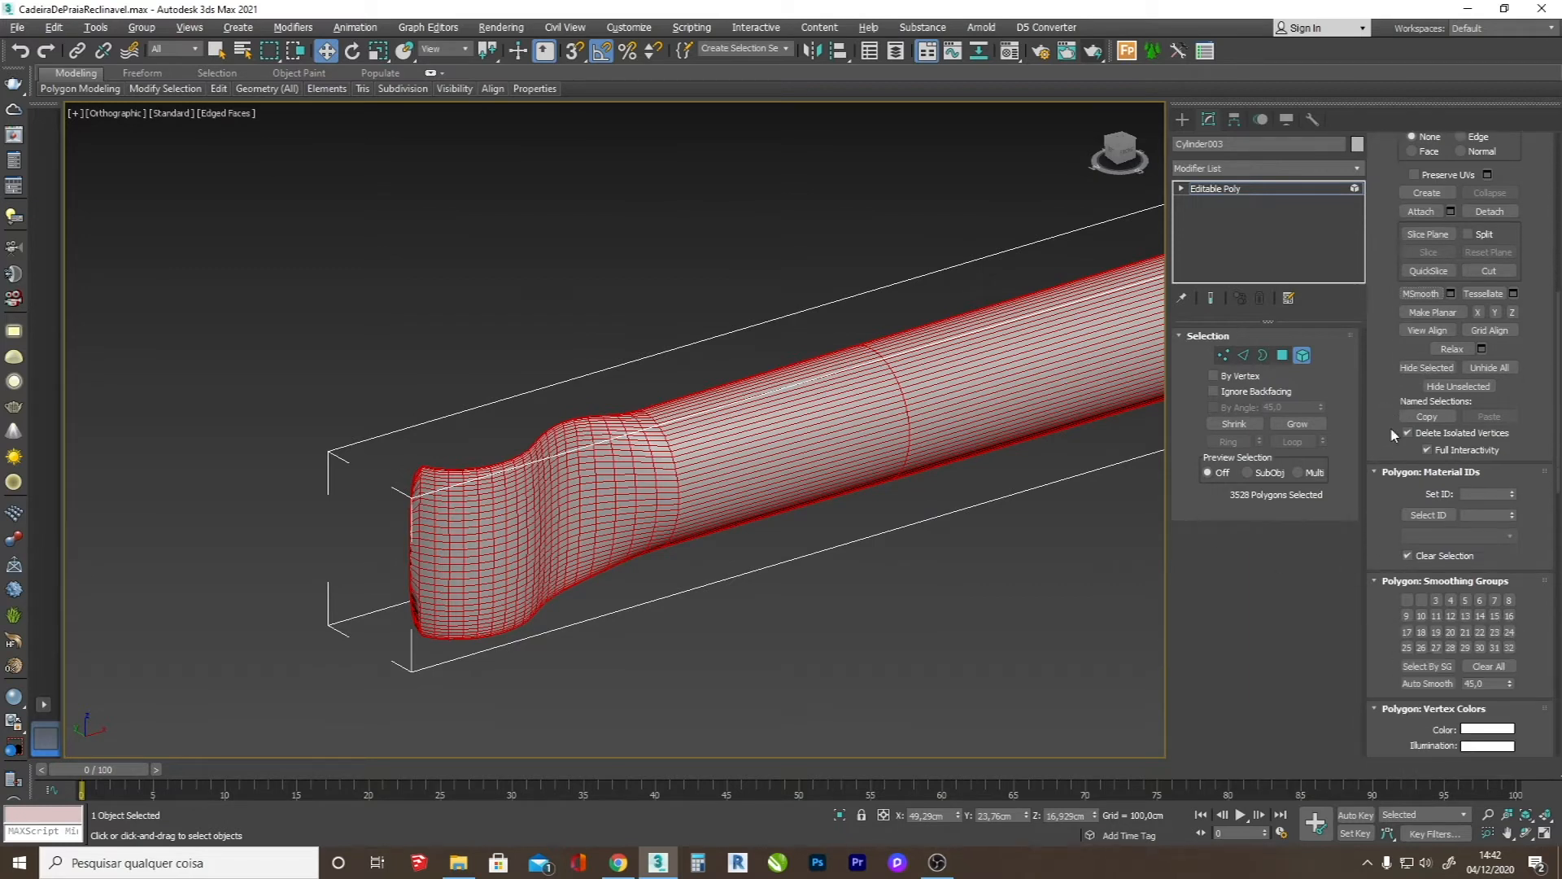
{"action": "left_click", "coordinate": [1432, 683]}
{"action": "left_click", "coordinate": [1489, 665]}
{"action": "left_click", "coordinate": [1182, 118]}
- Examine the tip of the subdivided crossbar end, both shaded and with edged faces
{"action": "key", "text": "F4"}
{"action": "scroll", "coordinate": [580, 450], "scroll_direction": "down", "scroll_amount": 3}
{"action": "scroll", "coordinate": [543, 472], "scroll_direction": "up", "scroll_amount": 6}
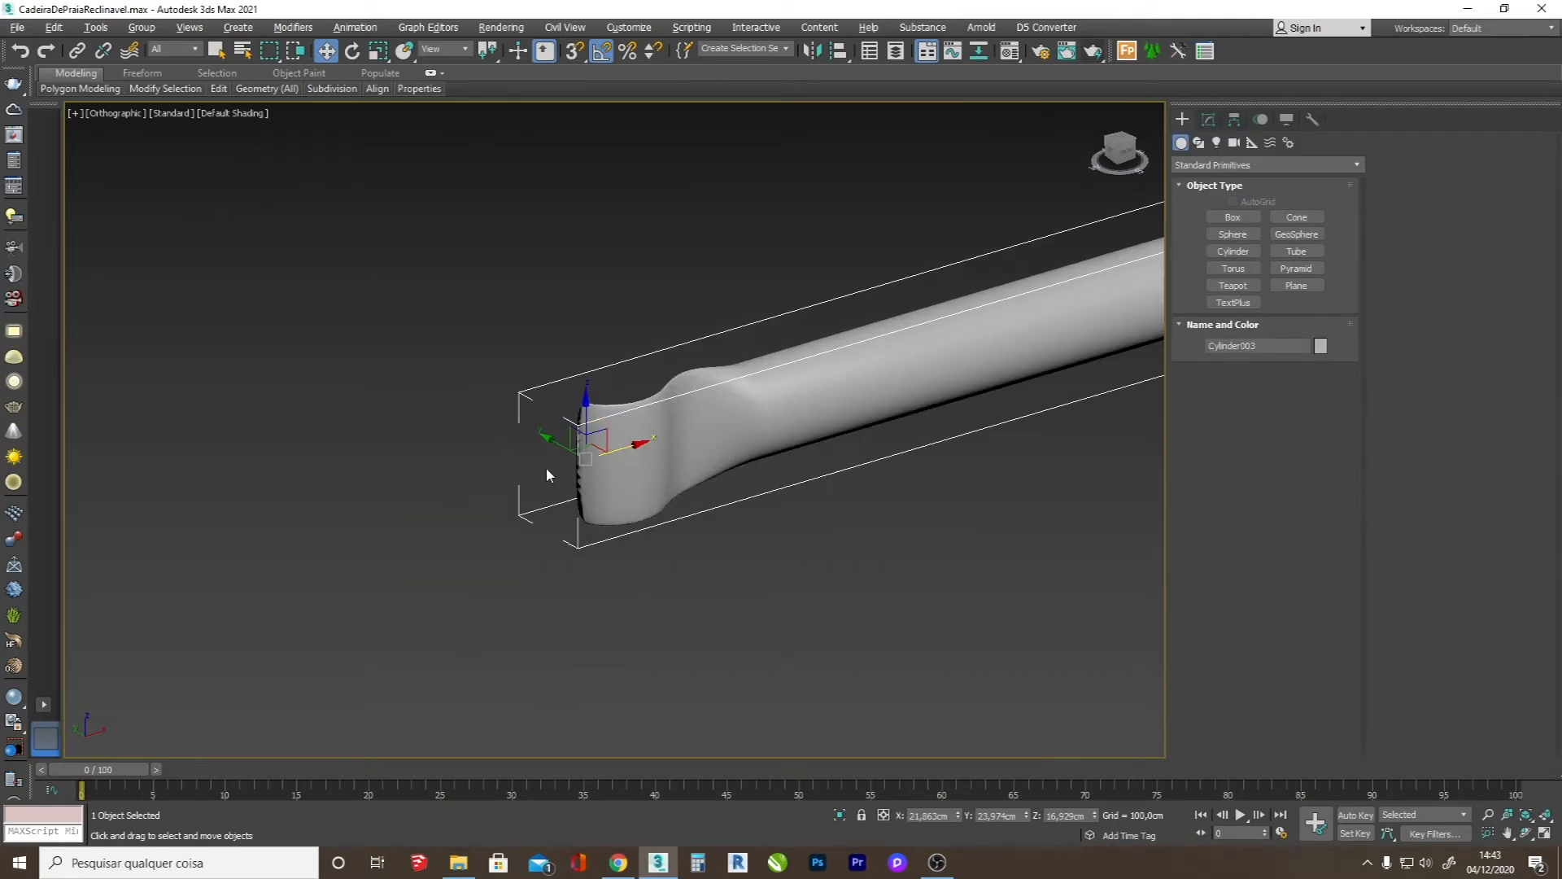
{"action": "left_click", "coordinate": [1526, 832]}
{"action": "left_click_drag", "start_coordinate": [707, 469], "coordinate": [896, 563]}
{"action": "key", "text": "F4"}
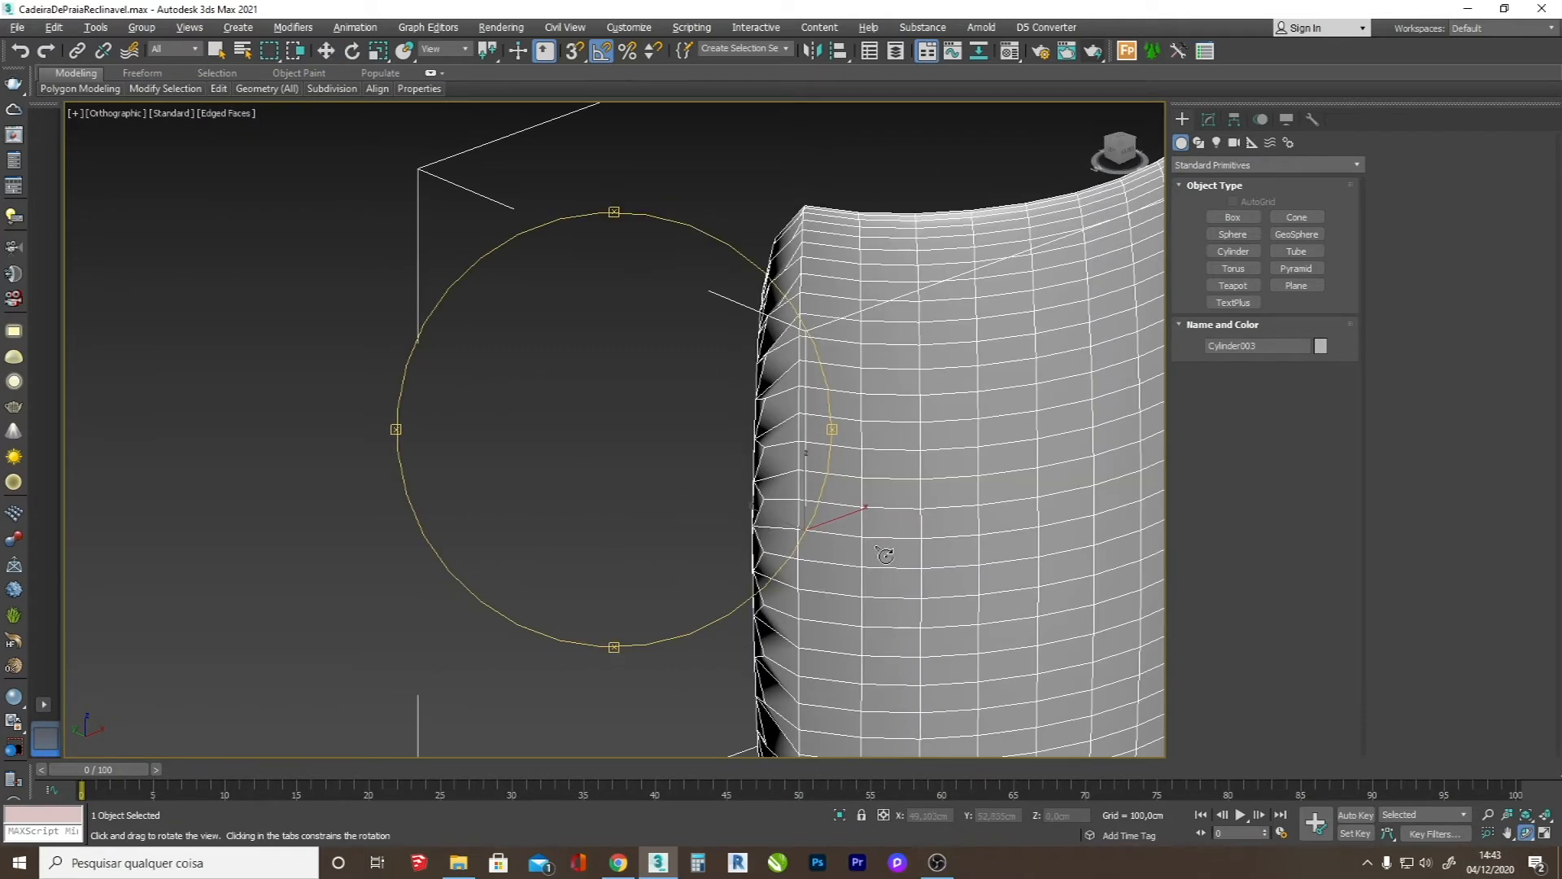
{"action": "left_click_drag", "start_coordinate": [775, 507], "coordinate": [755, 492]}
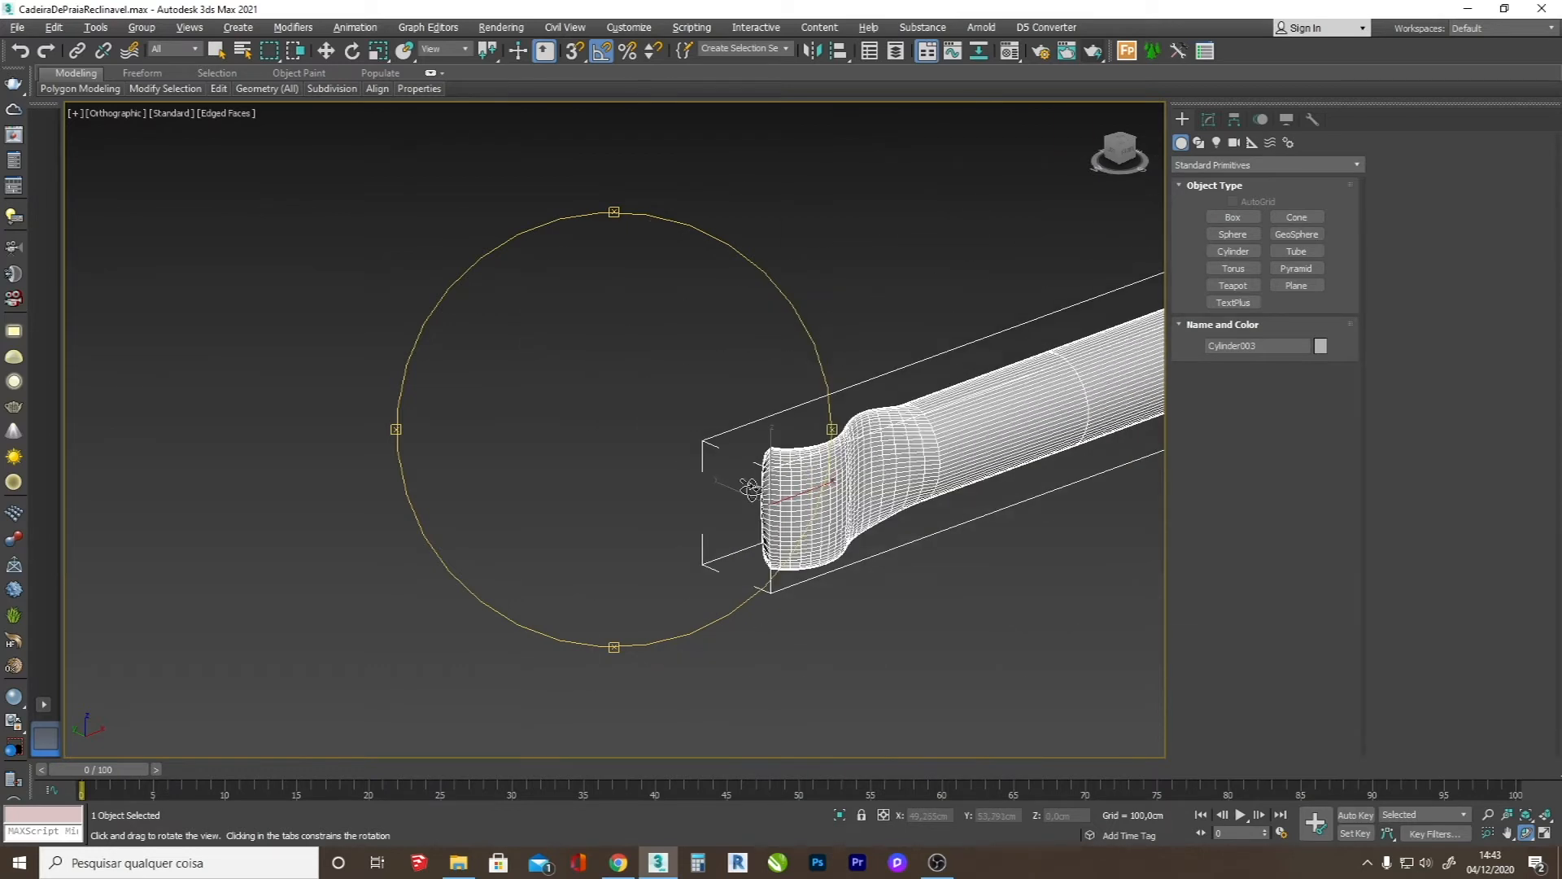
- Select a single polygon at the crossbar's tip and examine the end cap's topology from the outer side
{"action": "left_click", "coordinate": [1209, 120]}
{"action": "left_click", "coordinate": [1283, 356]}
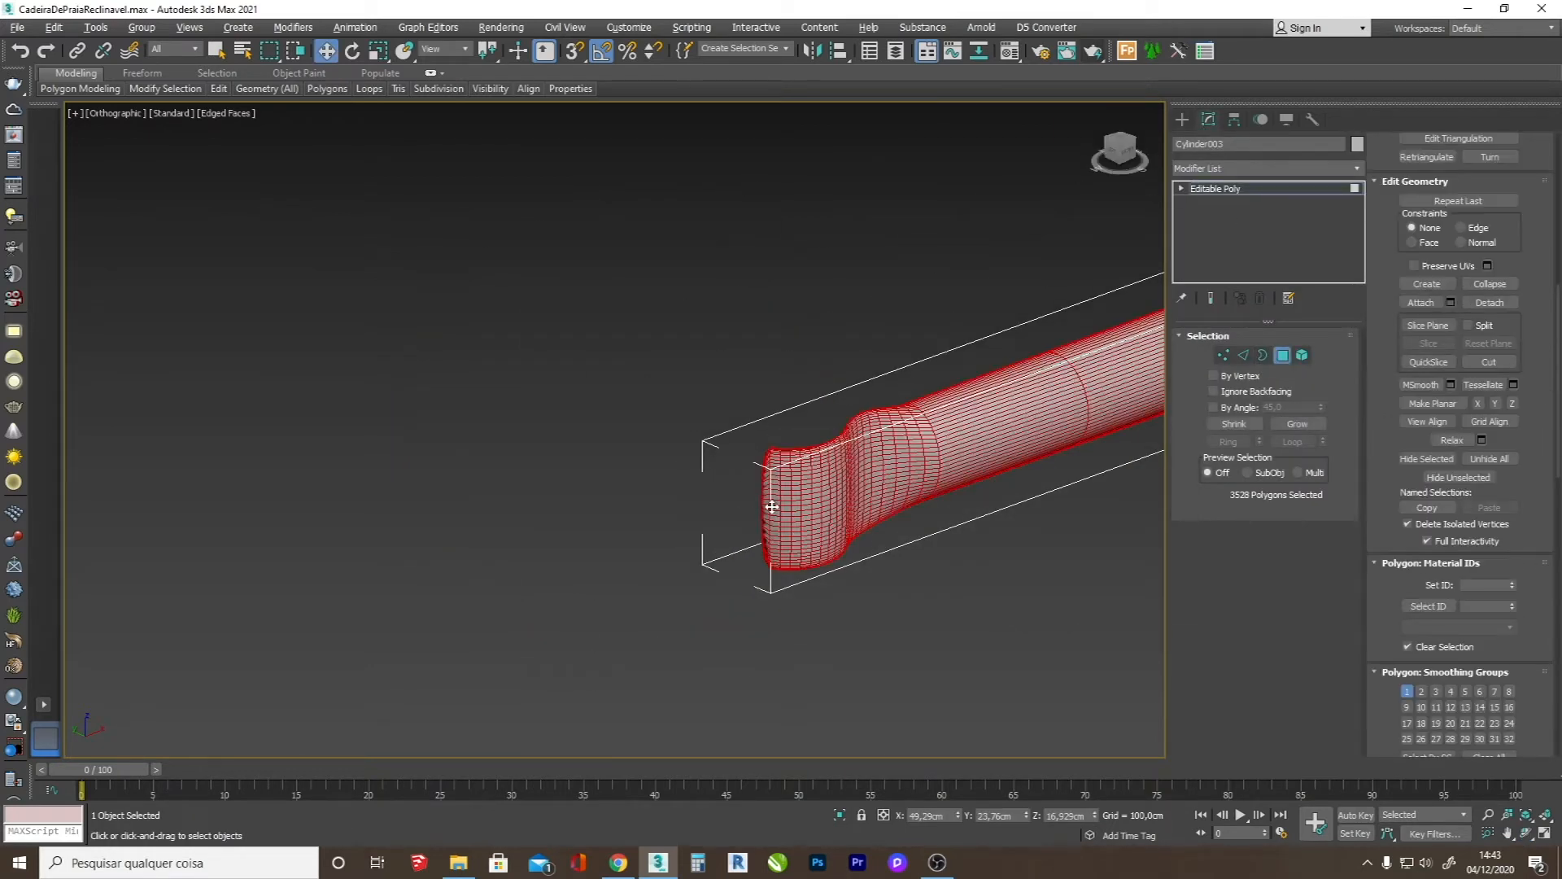
{"action": "left_click", "coordinate": [771, 505]}
{"action": "left_click", "coordinate": [1527, 835]}
{"action": "left_click_drag", "start_coordinate": [588, 437], "coordinate": [716, 447]}
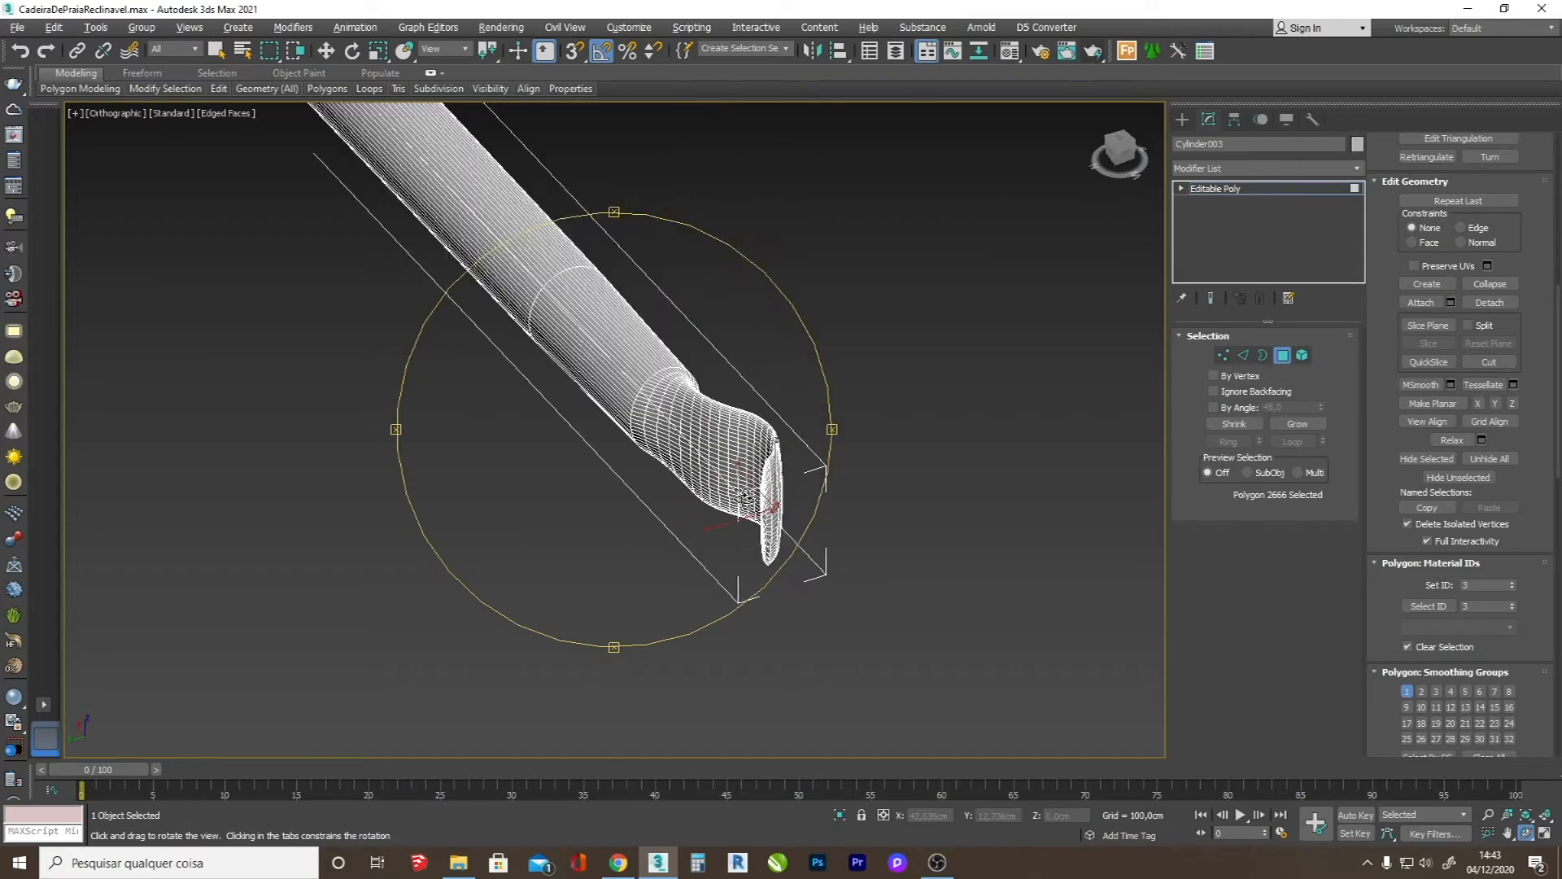
{"action": "scroll", "coordinate": [744, 500], "scroll_direction": "up", "scroll_amount": 7}
{"action": "key", "text": "F4"}
{"action": "key", "text": "F4"}
{"action": "left_click_drag", "start_coordinate": [814, 555], "coordinate": [694, 523]}
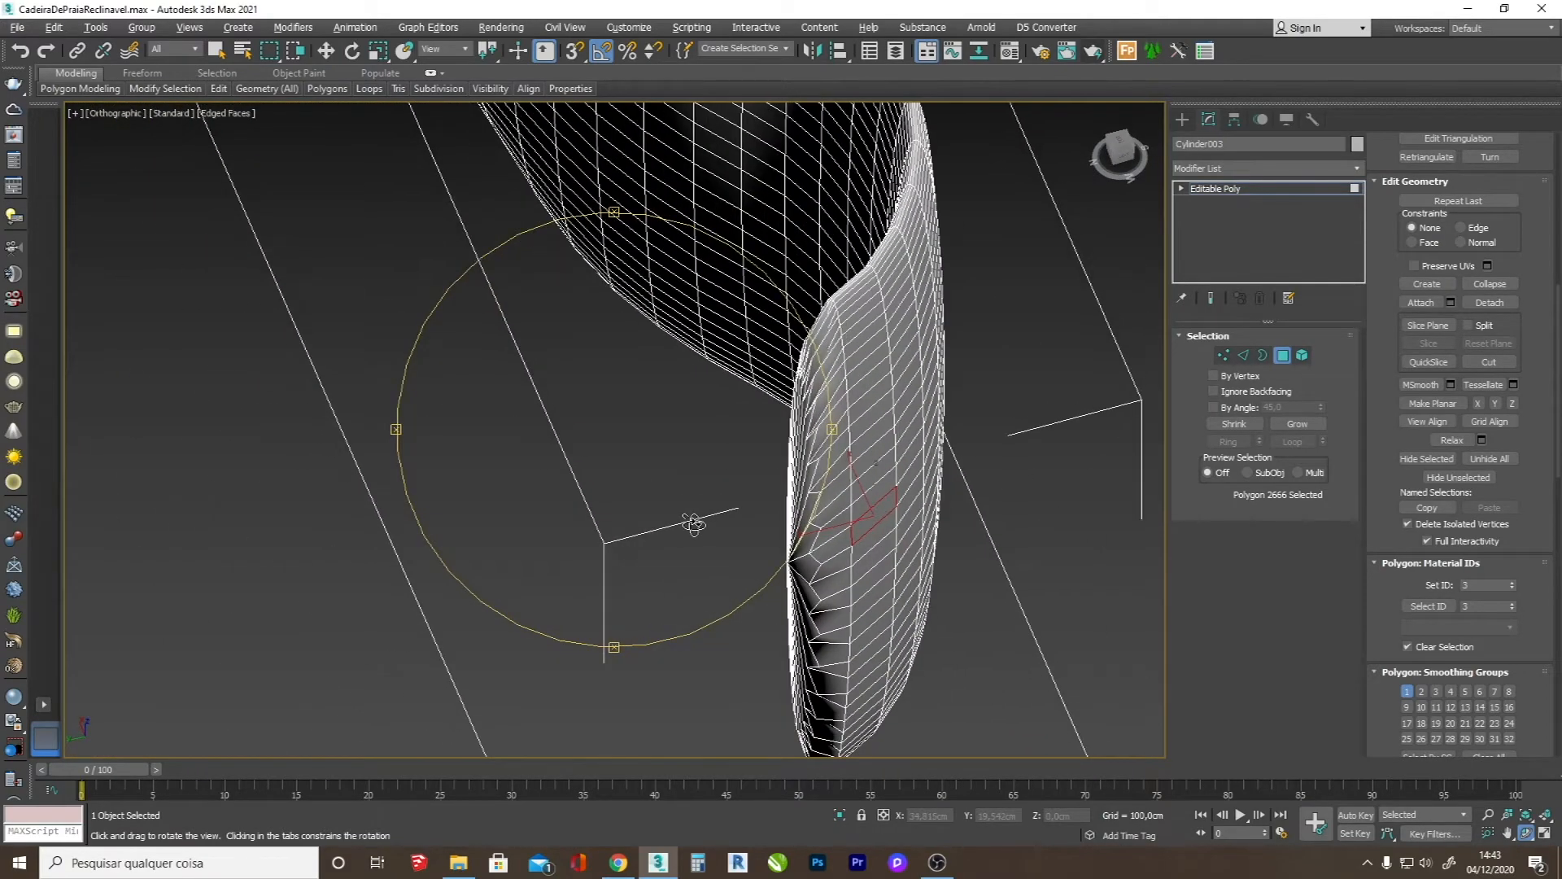
{"action": "scroll", "coordinate": [802, 572], "scroll_direction": "up", "scroll_amount": 5}
- Convert the end cap's centre vertex to its surrounding polygons, grow the selection, and delete the cap
{"action": "key", "text": "1"}
{"action": "key", "text": "w"}
{"action": "left_click", "coordinate": [1301, 424]}
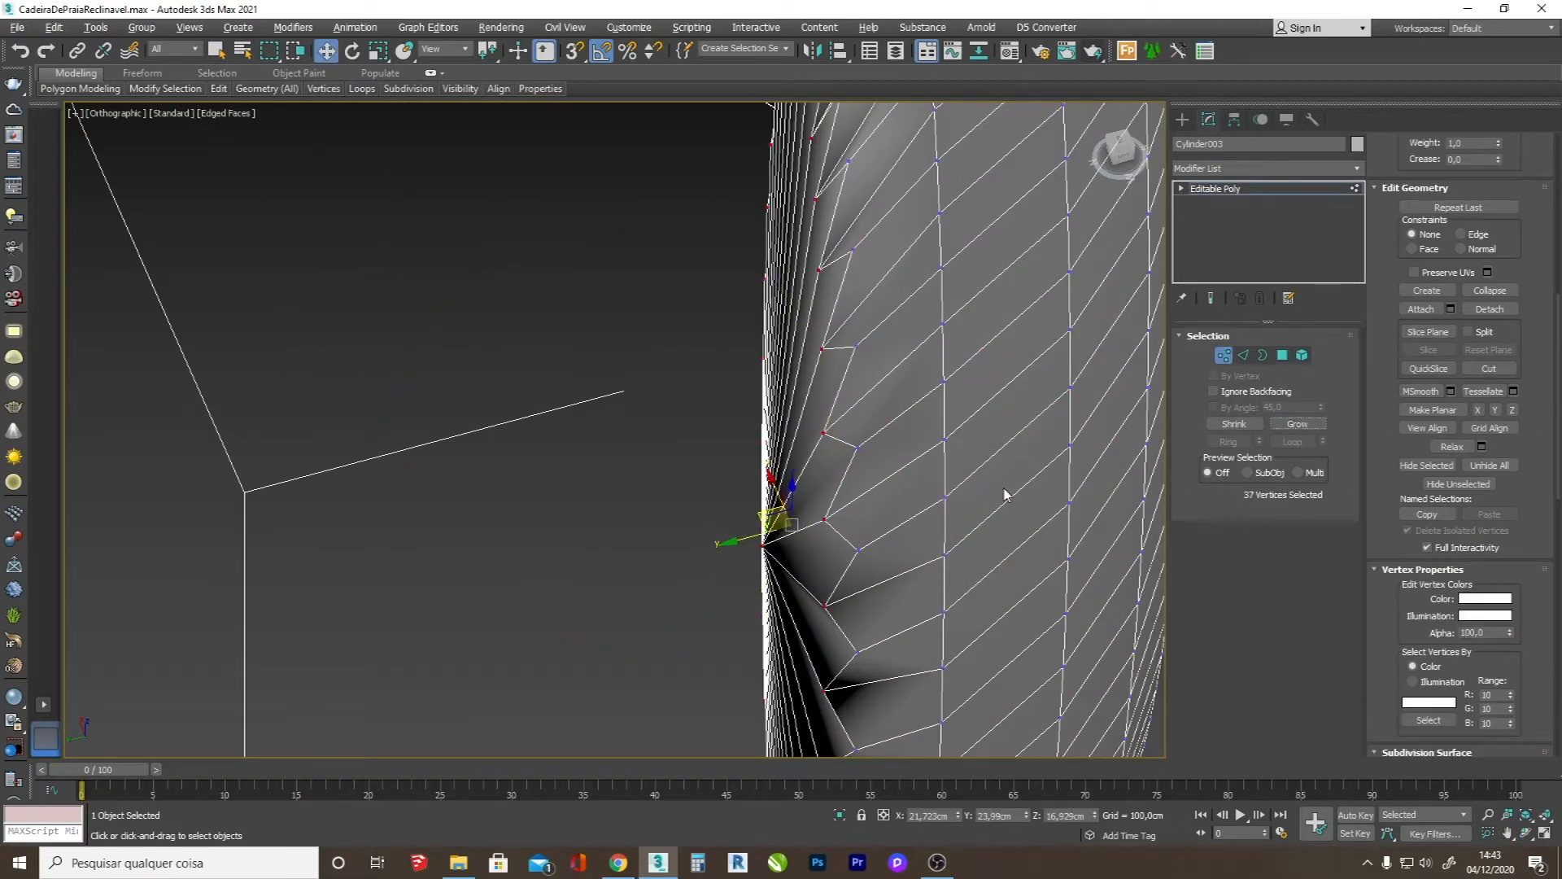
{"action": "key", "text": "ctrl+z"}
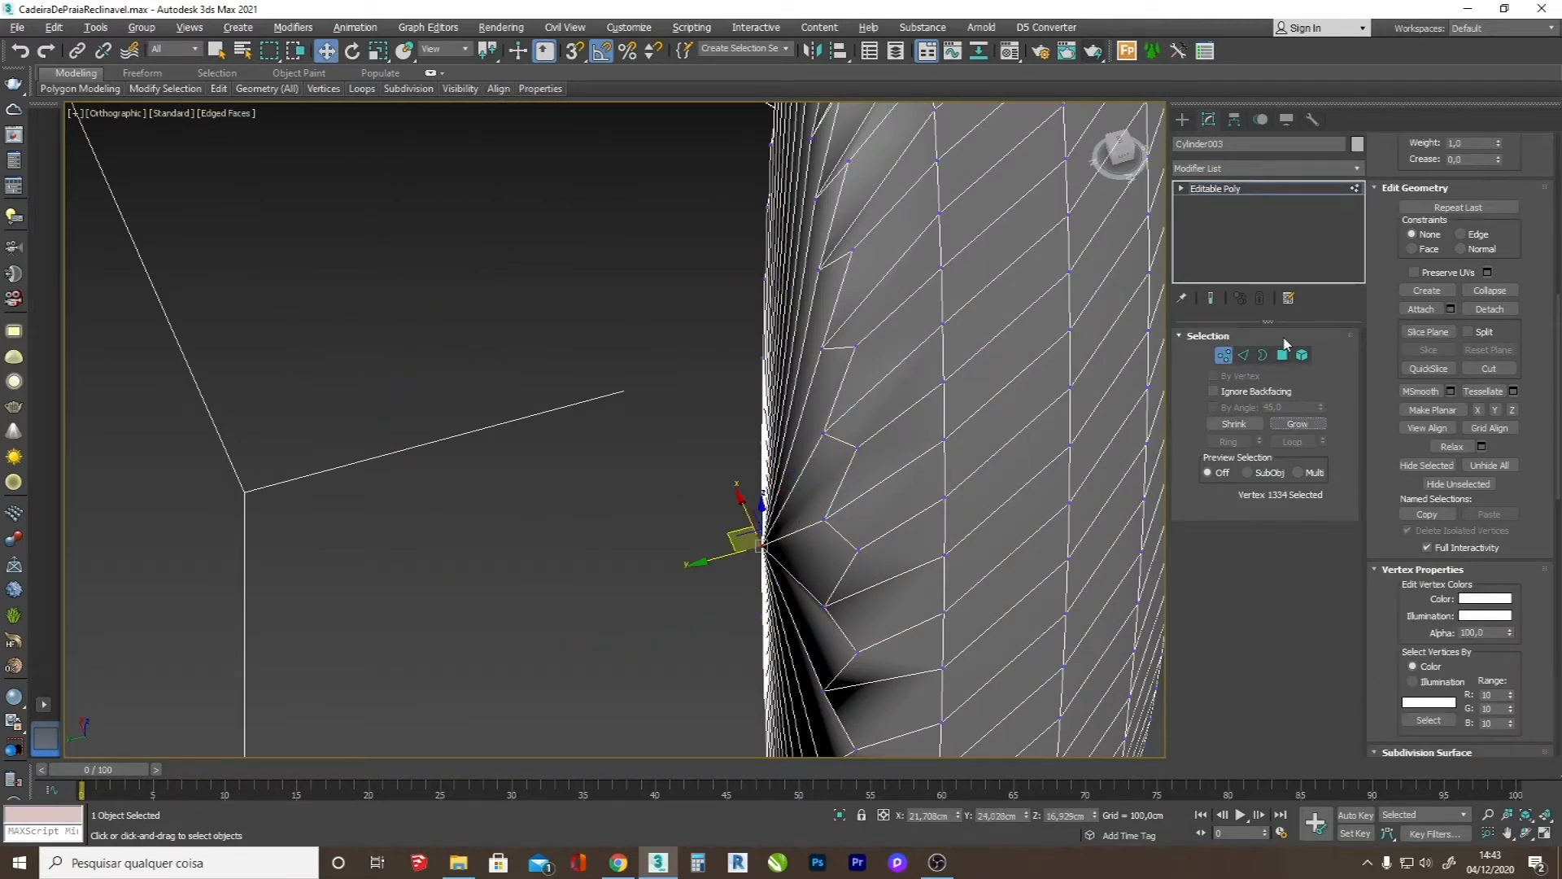
{"action": "left_click", "coordinate": [1284, 355]}
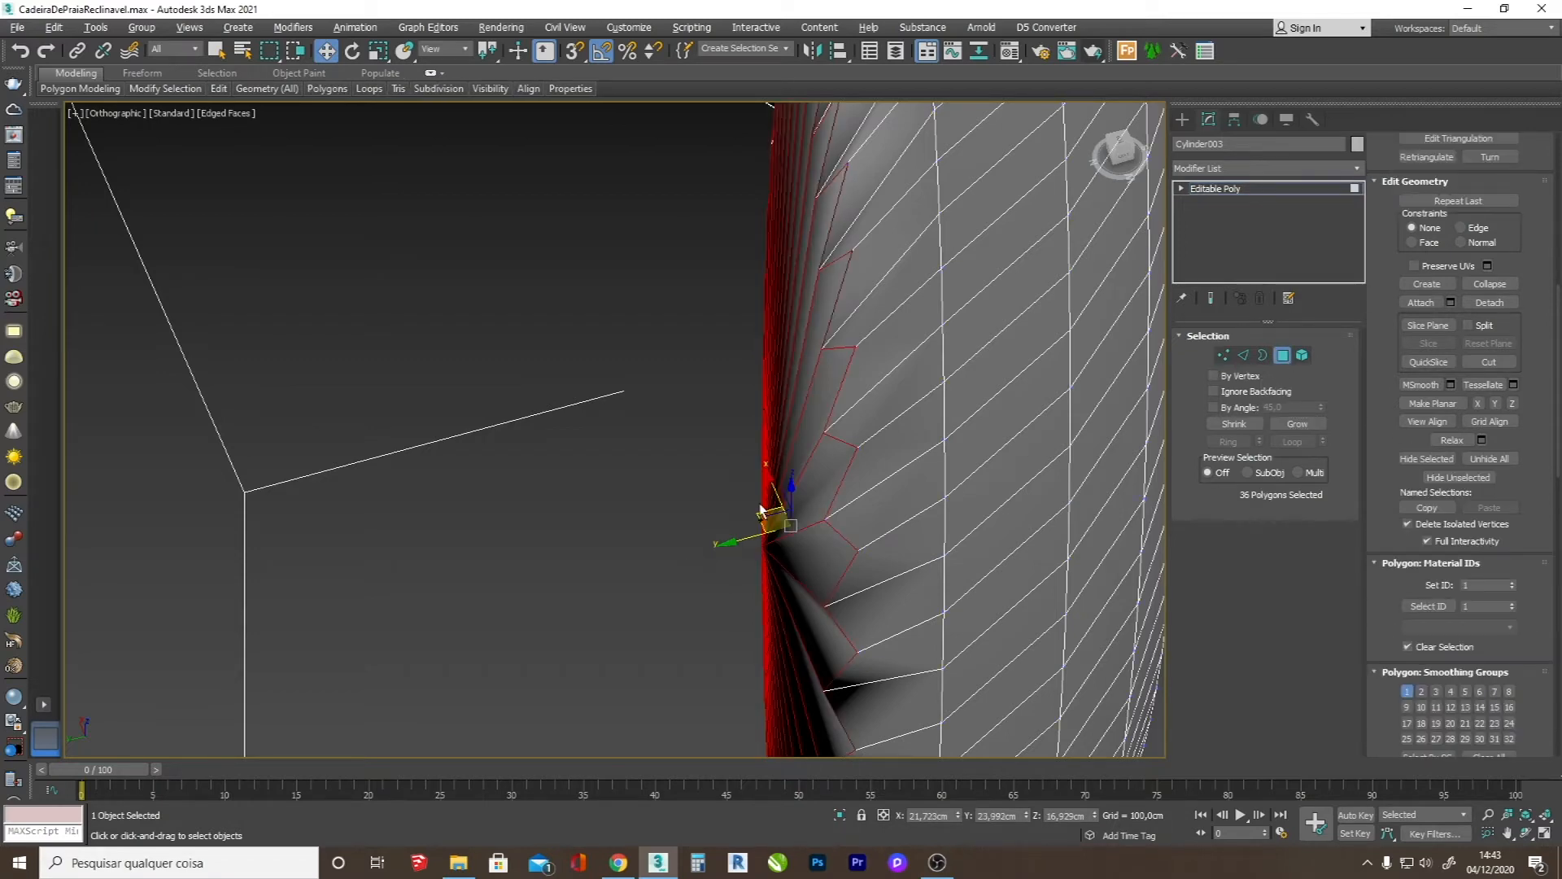
{"action": "middle_click_drag", "start_coordinate": [765, 520], "coordinate": [761, 487], "text": "alt"}
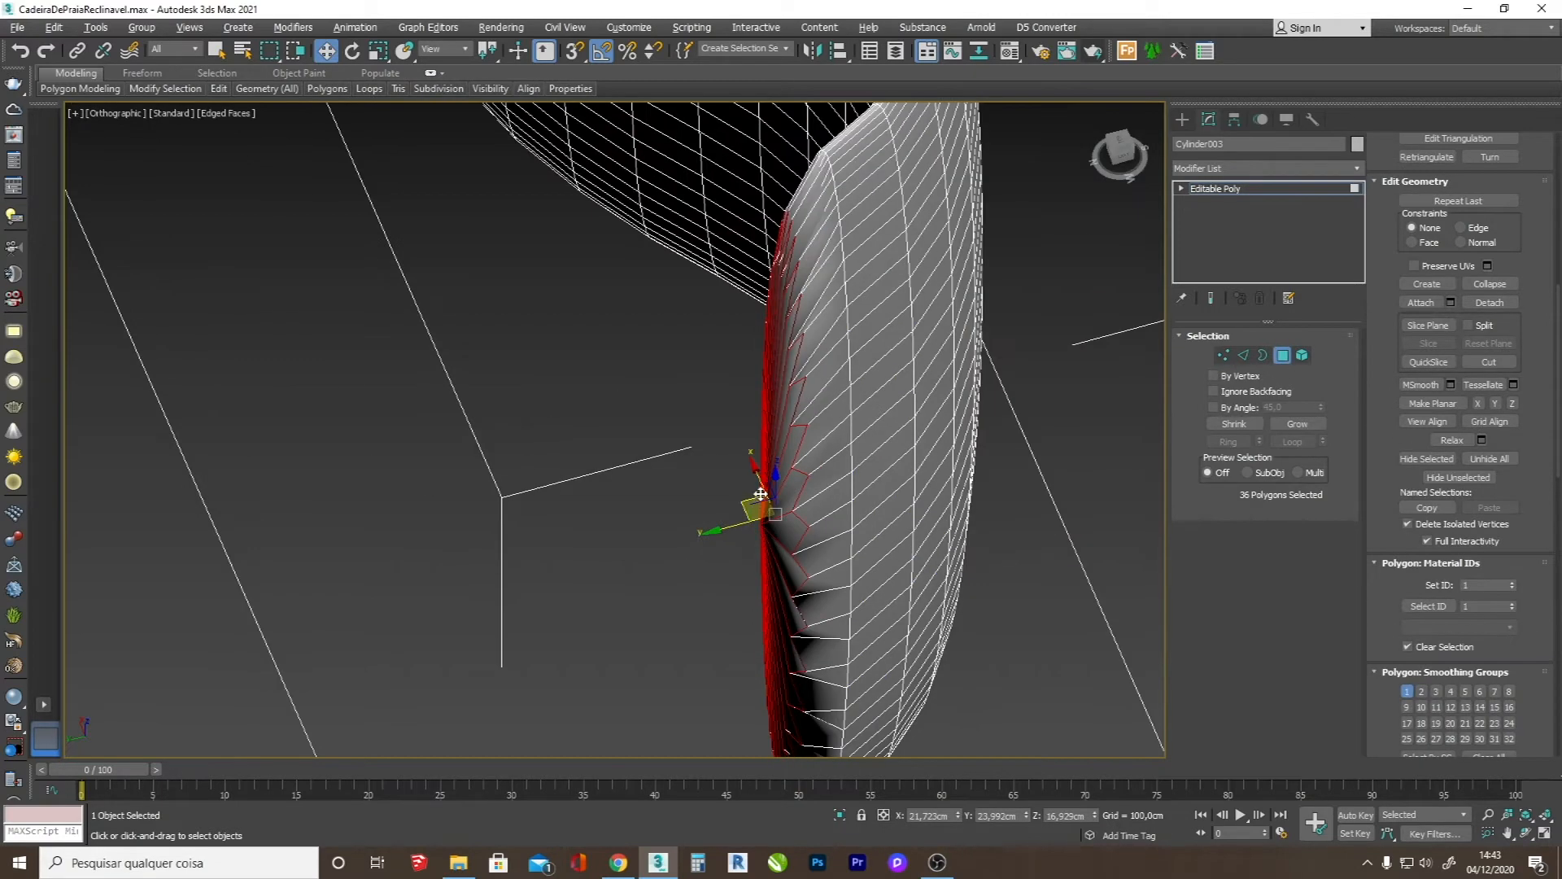
{"action": "left_click", "coordinate": [1306, 427]}
{"action": "key", "text": "Delete"}
{"action": "scroll", "coordinate": [875, 444], "scroll_direction": "down", "scroll_amount": 5}
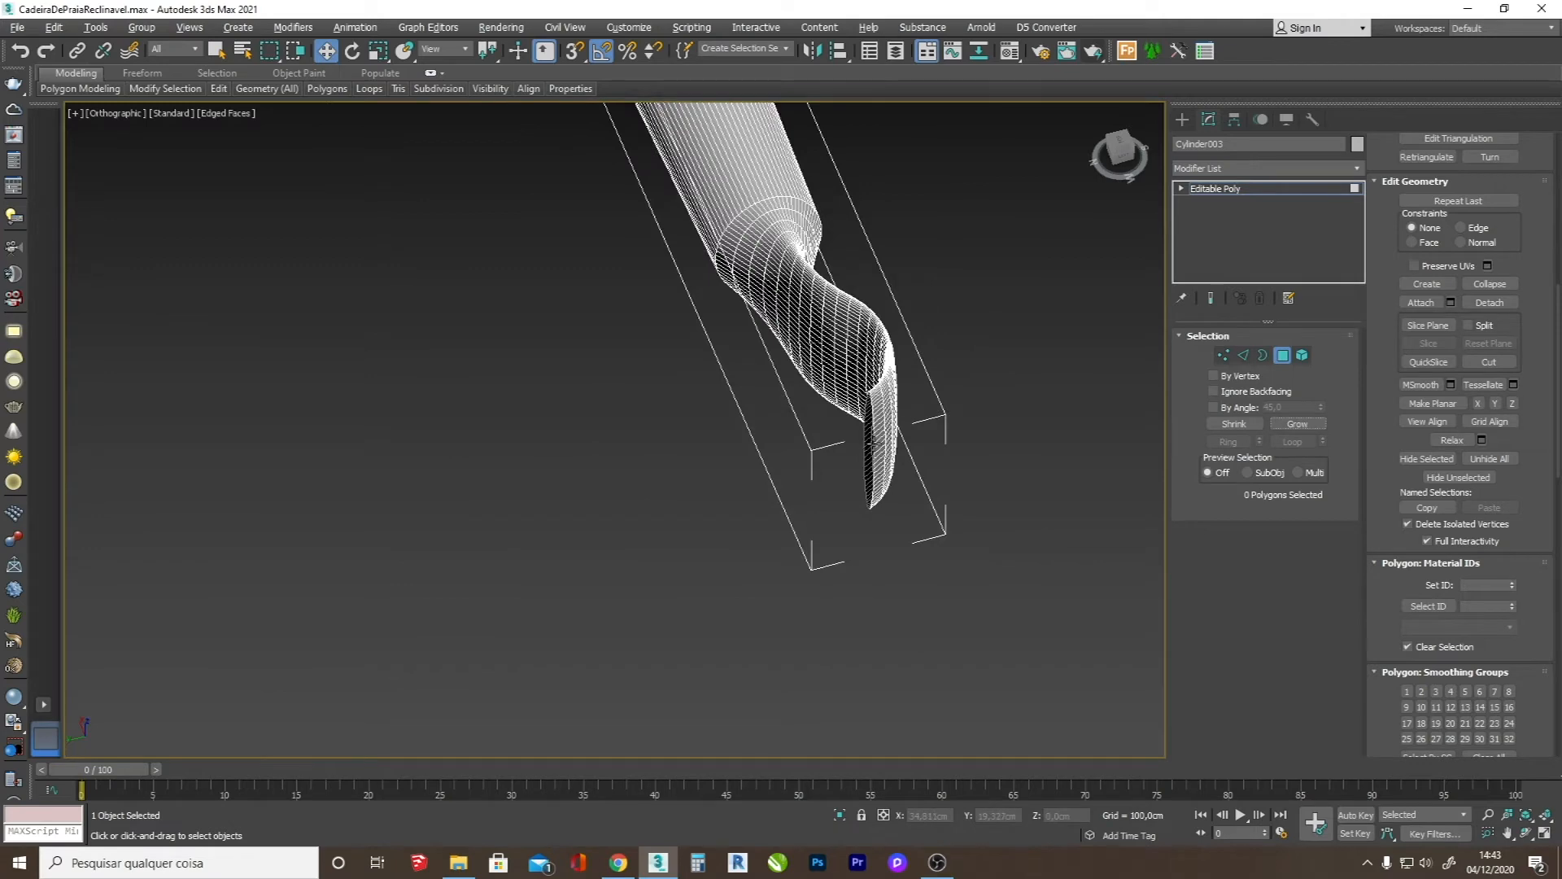
- Delete the pointed tip polygons at the crossbar's opposite bent end in the top view
{"action": "key", "text": "t"}
{"action": "scroll", "coordinate": [831, 362], "scroll_direction": "up", "scroll_amount": 5}
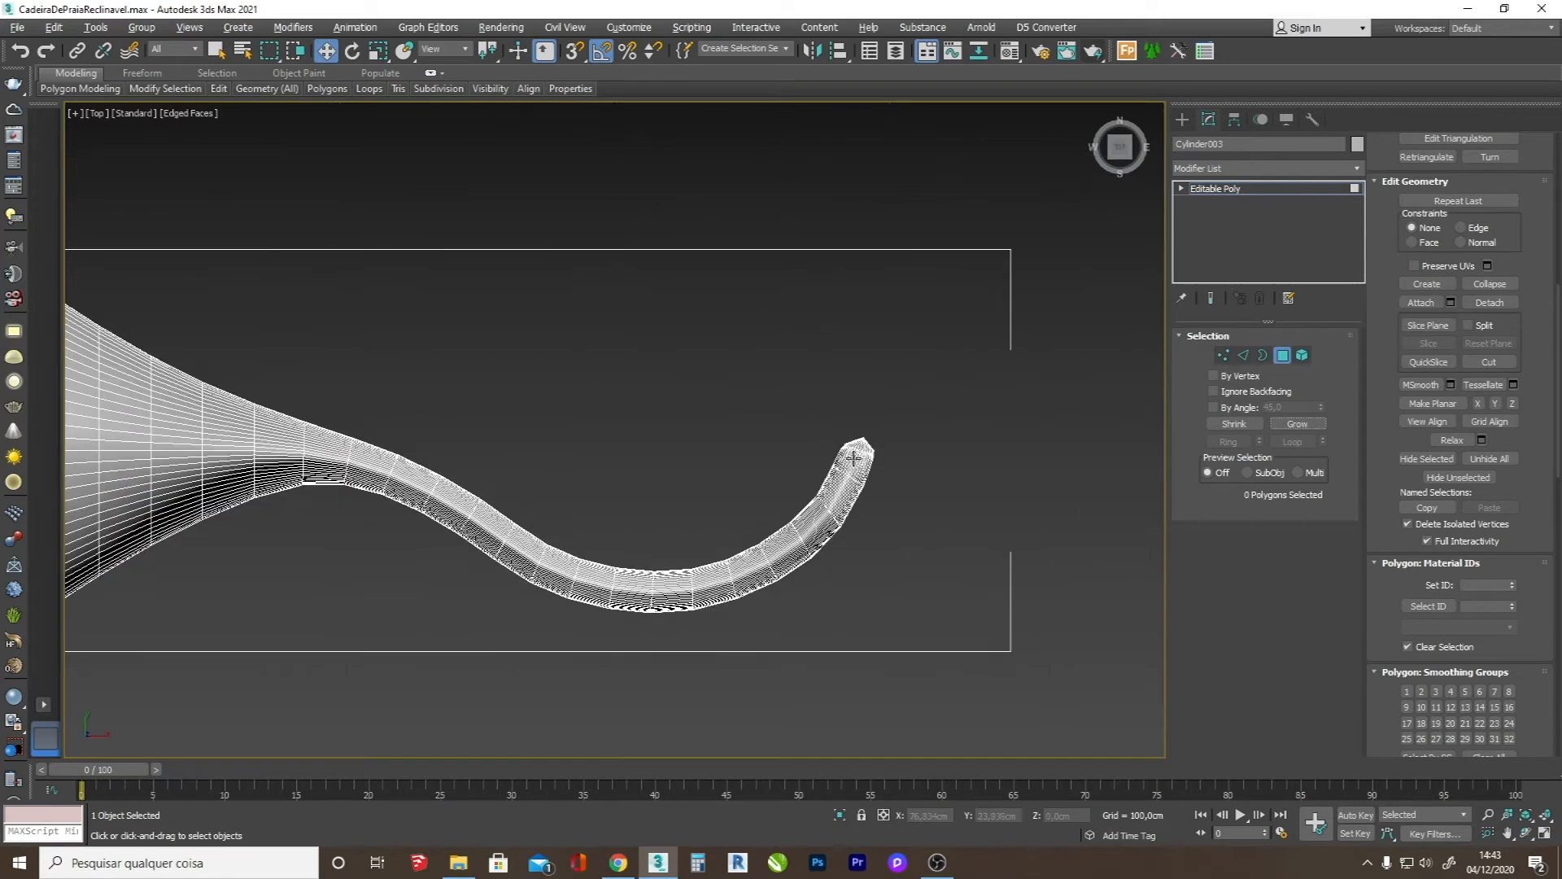
{"action": "scroll", "coordinate": [854, 458], "scroll_direction": "up", "scroll_amount": 6}
{"action": "left_click_drag", "start_coordinate": [602, 275], "coordinate": [819, 420]}
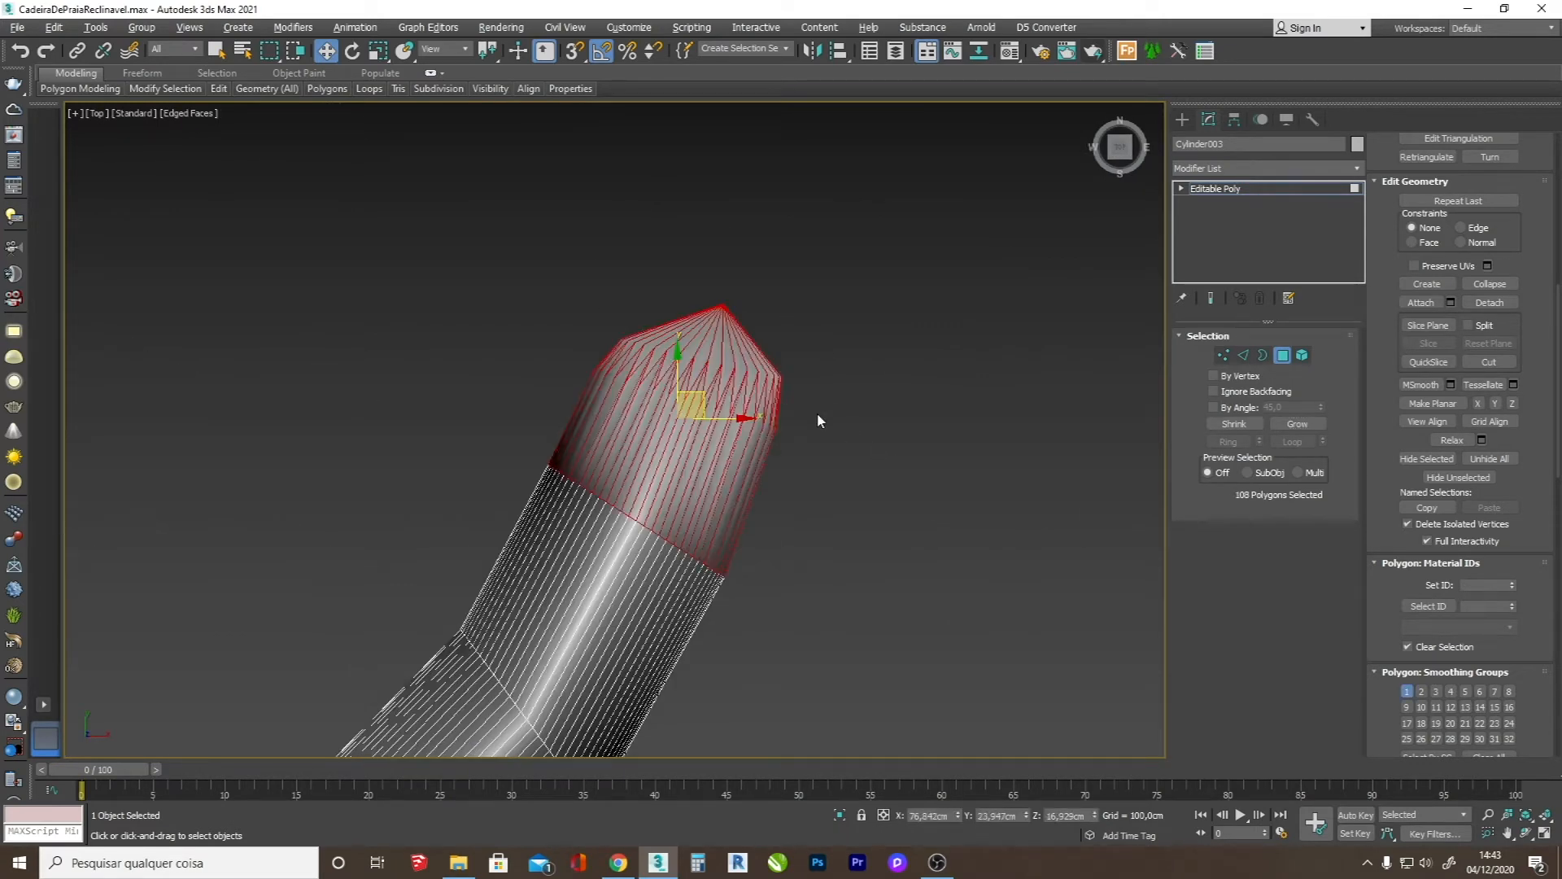
{"action": "key", "text": "Delete"}
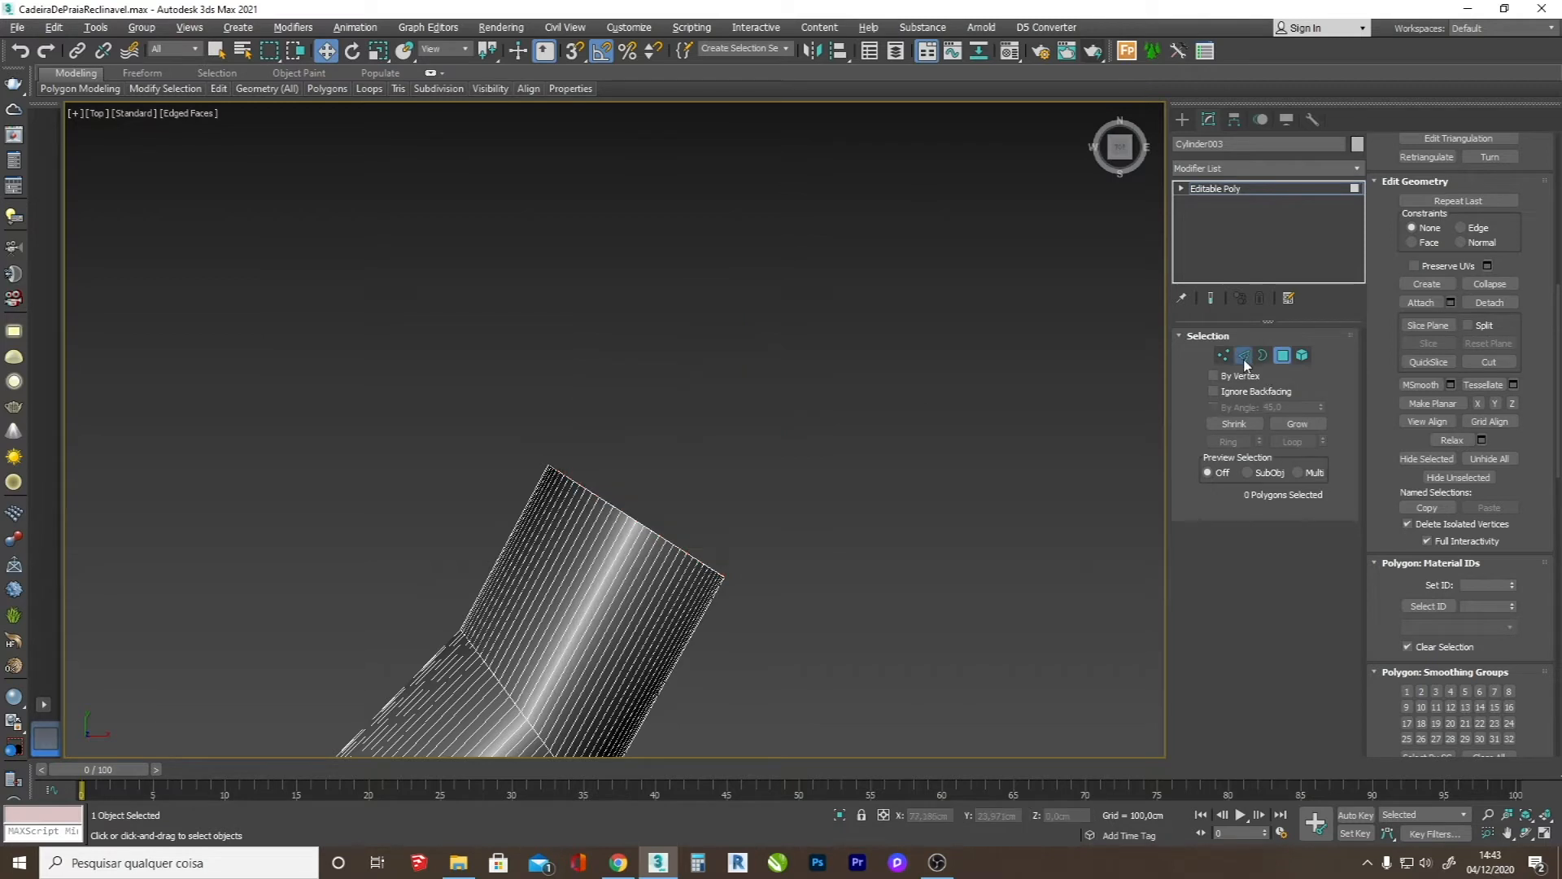
- Extend the open end's border inward by scaling a copy of its edges and collapse it to form a flat cap
{"action": "left_click", "coordinate": [1244, 357]}
{"action": "left_click", "coordinate": [1263, 355]}
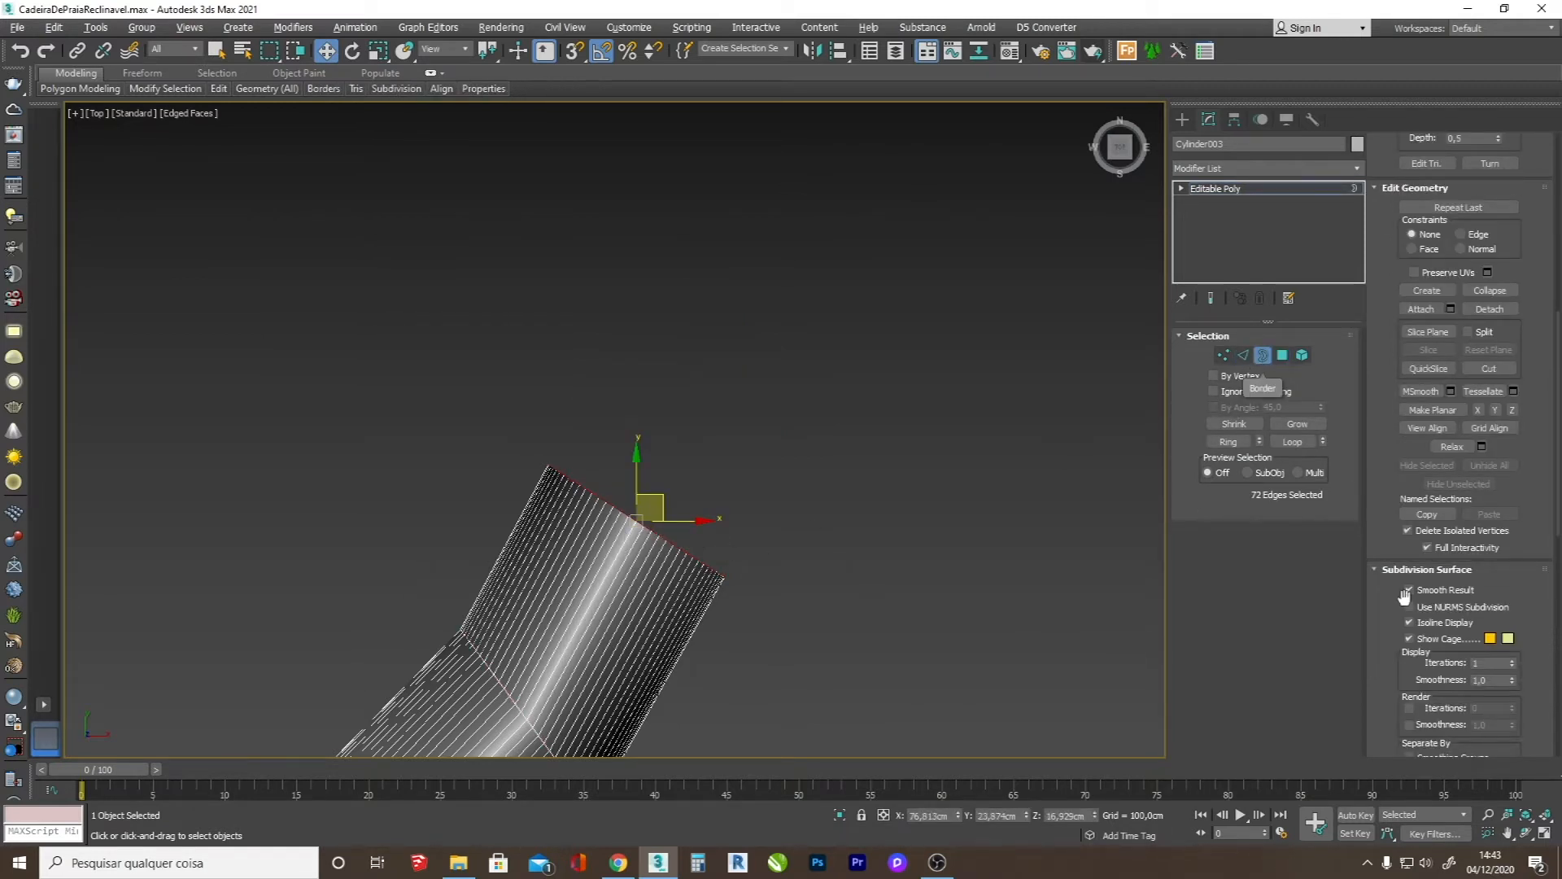
{"action": "left_click", "coordinate": [1521, 830]}
{"action": "left_click_drag", "start_coordinate": [716, 533], "coordinate": [623, 537]}
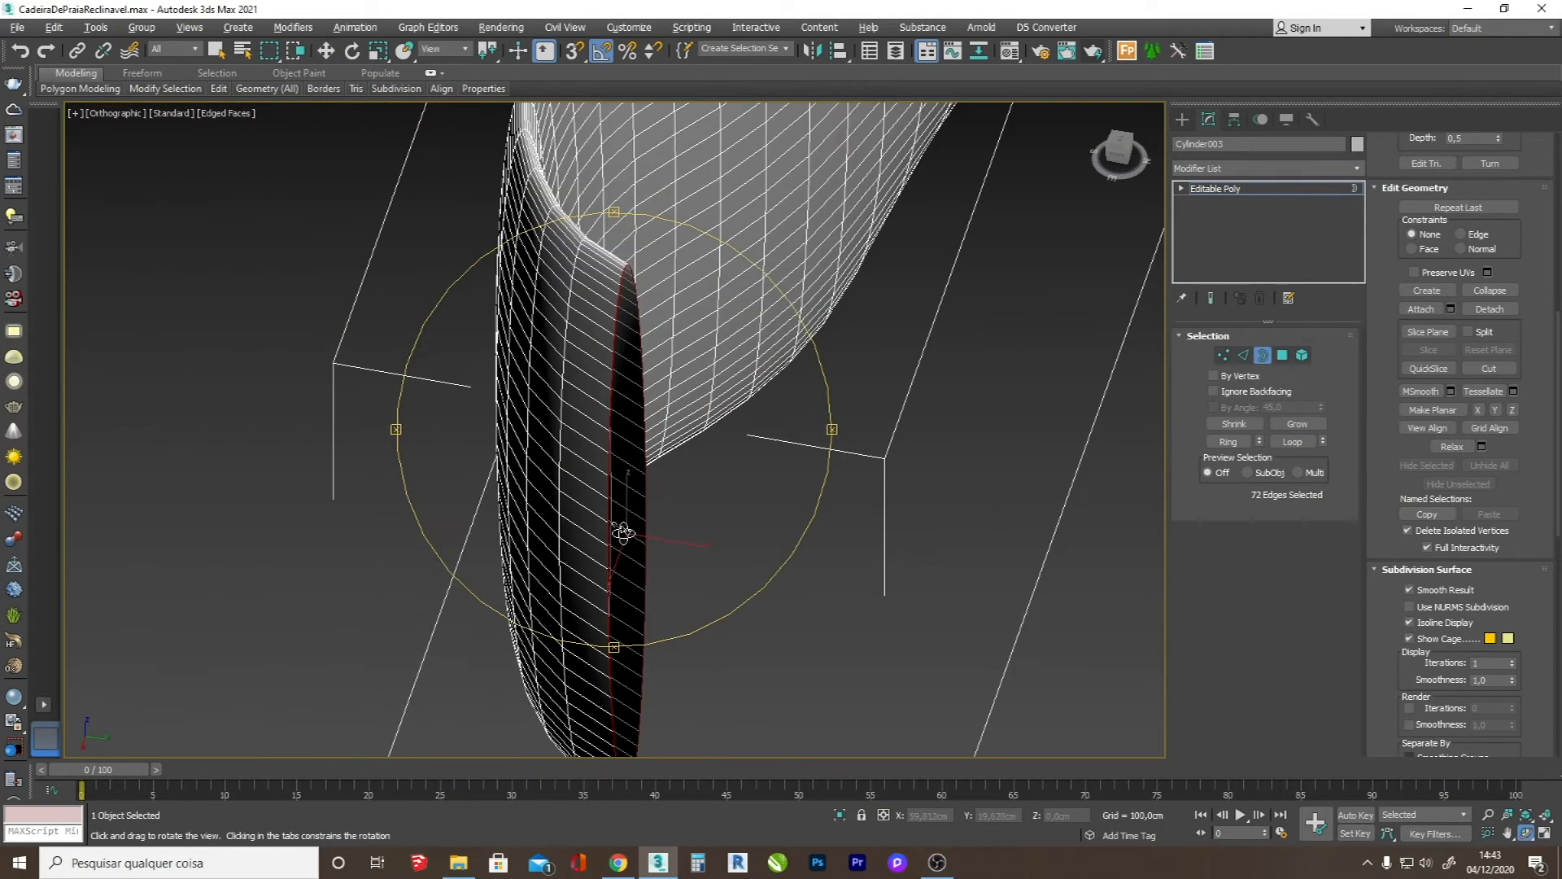
{"action": "scroll", "coordinate": [624, 538], "scroll_direction": "up", "scroll_amount": 3}
{"action": "key", "text": "r"}
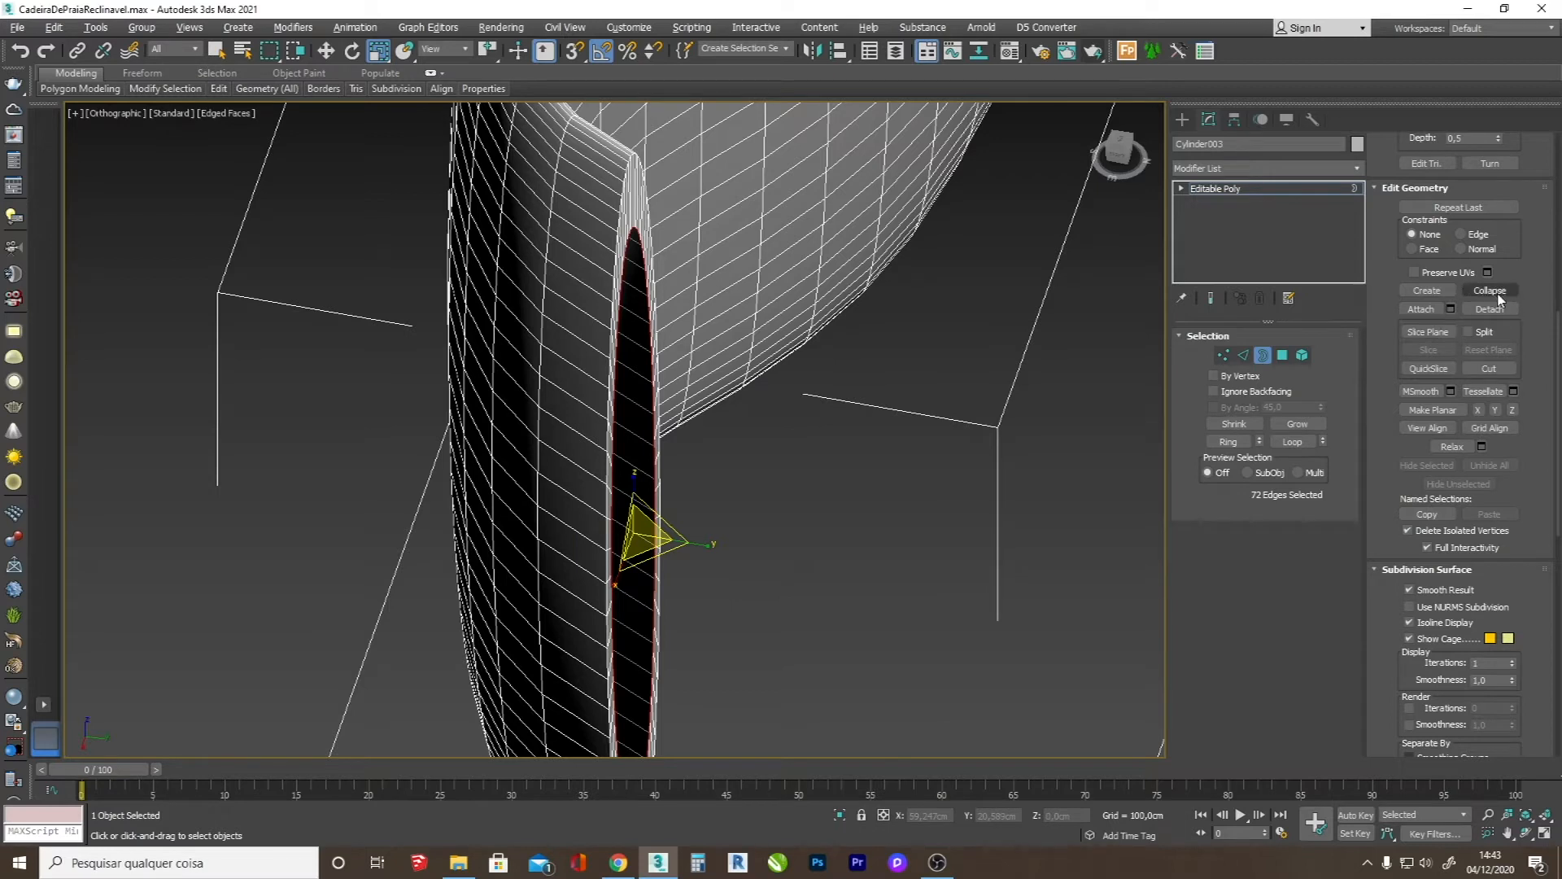
{"action": "left_click", "coordinate": [1129, 420]}
{"action": "key", "text": "F4"}
{"action": "scroll", "coordinate": [577, 443], "scroll_direction": "down", "scroll_amount": 3}
{"action": "scroll", "coordinate": [588, 446], "scroll_direction": "up", "scroll_amount": 3}
{"action": "key", "text": "F4"}
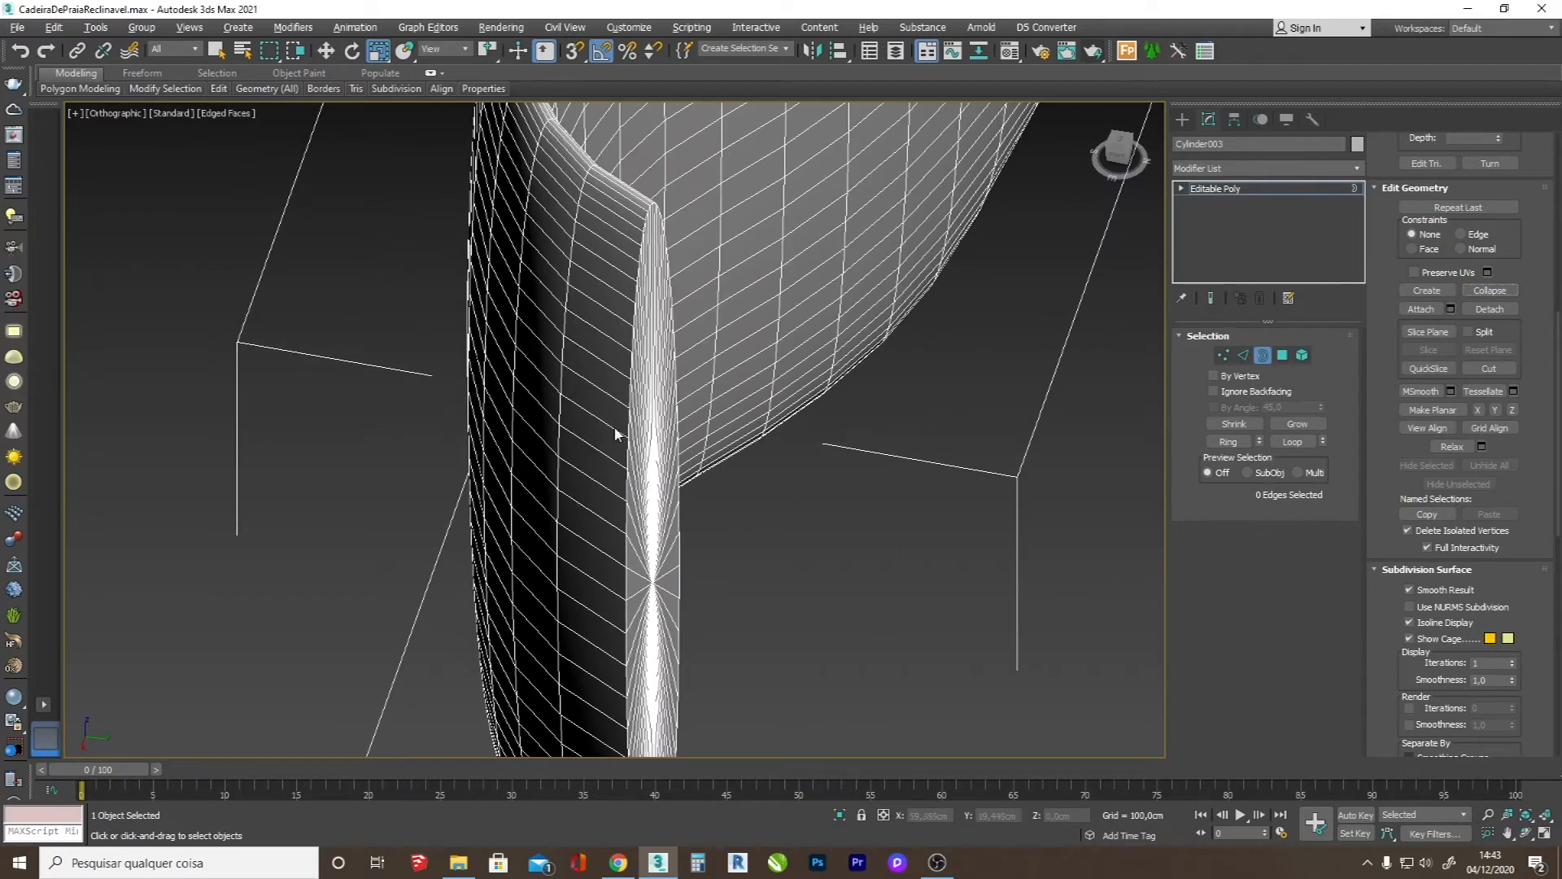
- Chamfer the edge loop around the crossbar's flat end cap by 0.005 cm with 2 segments
{"action": "left_click", "coordinate": [1244, 355]}
{"action": "left_click", "coordinate": [627, 487]}
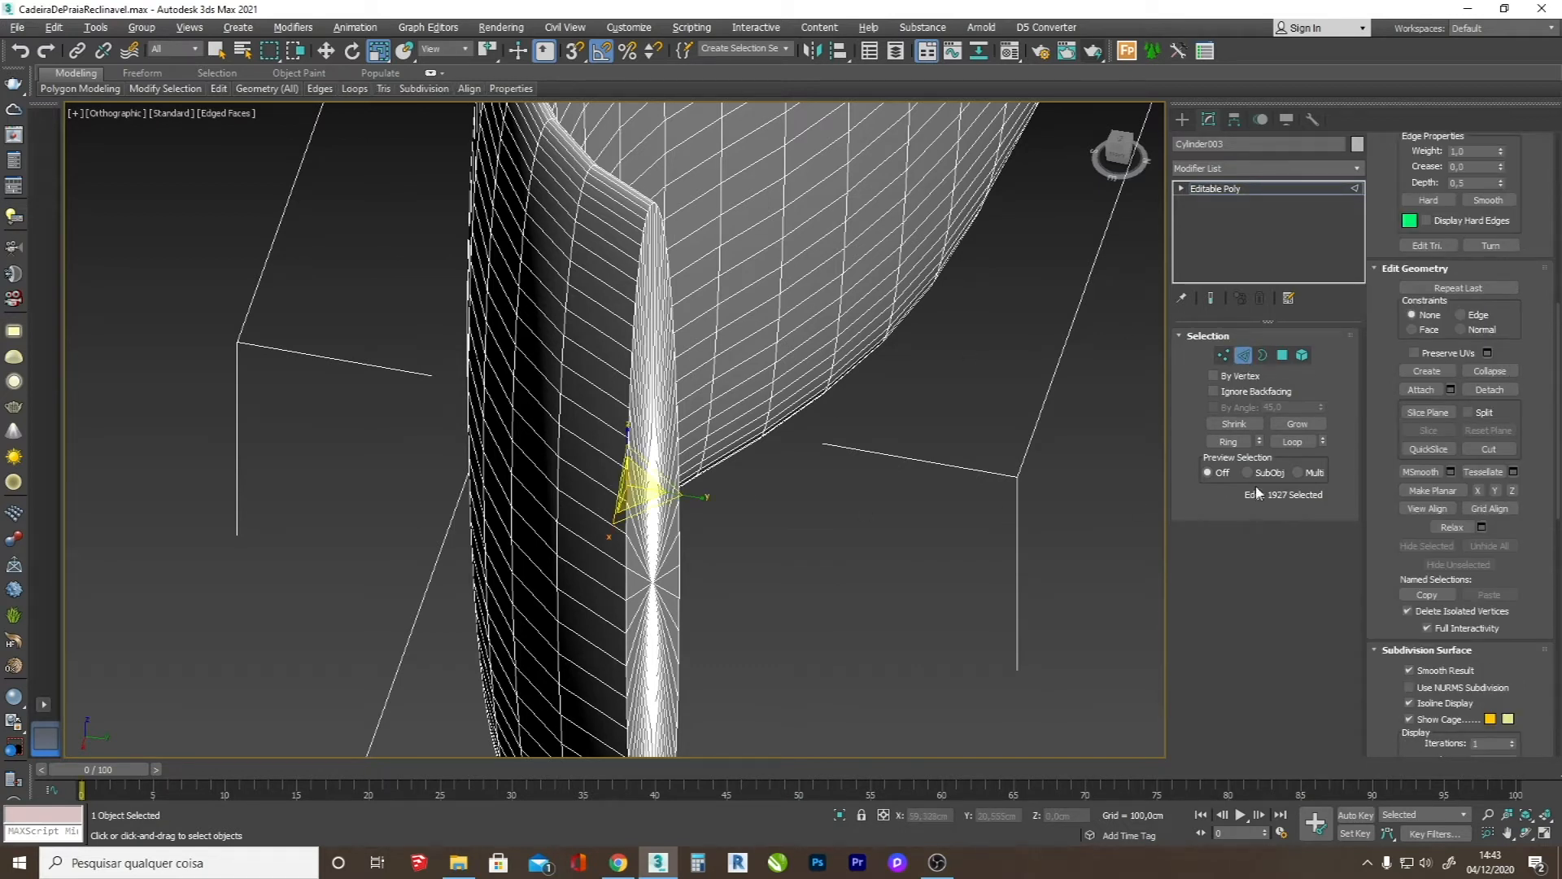
{"action": "left_click", "coordinate": [1298, 441]}
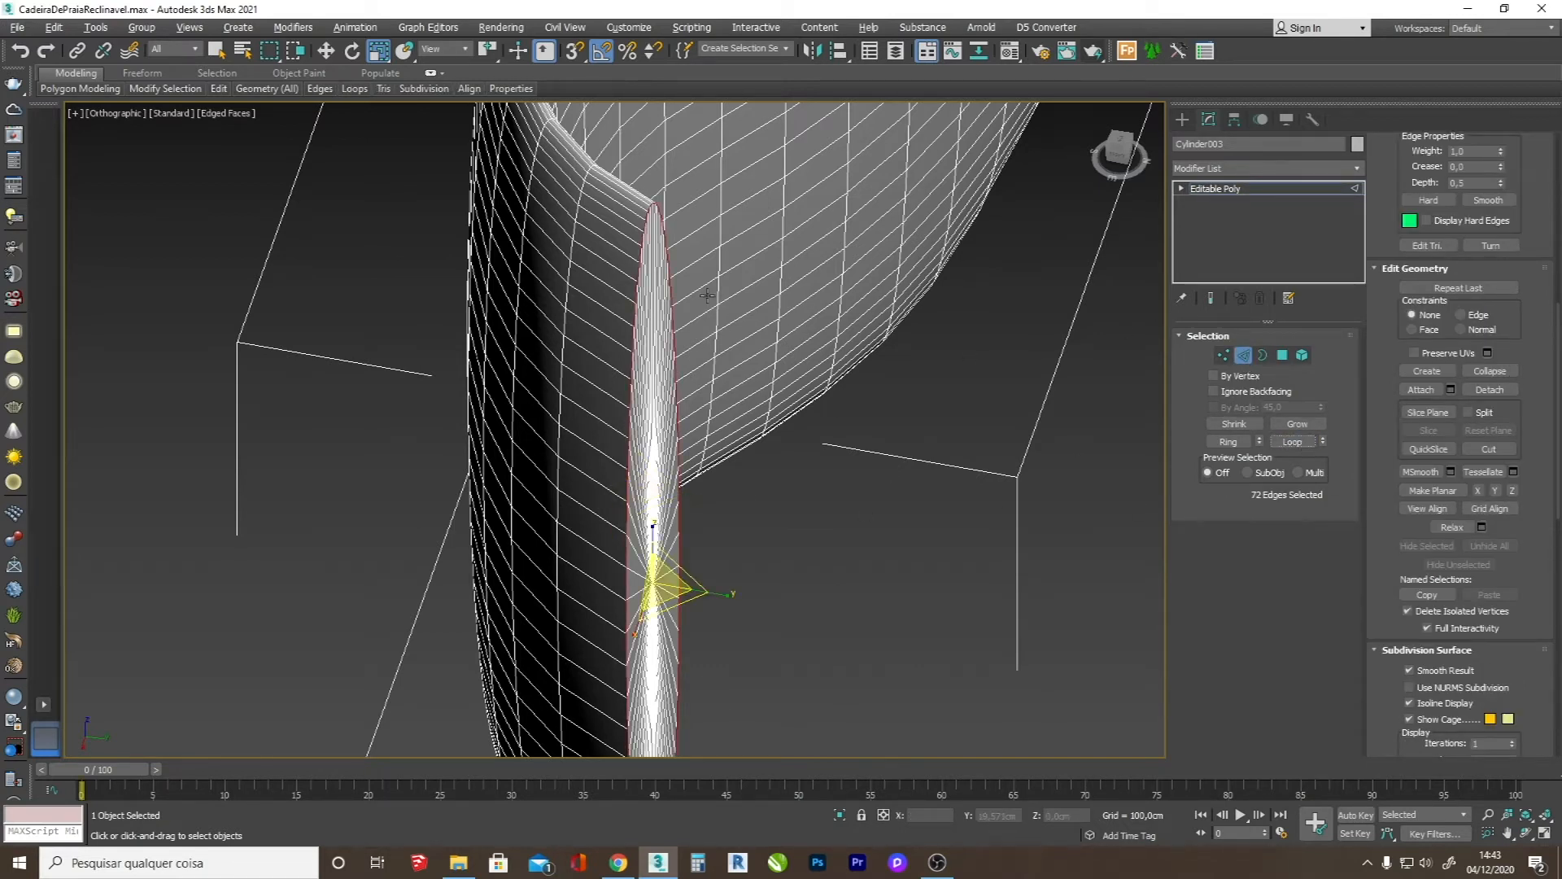
{"action": "scroll", "coordinate": [706, 295], "scroll_direction": "up", "scroll_amount": 5}
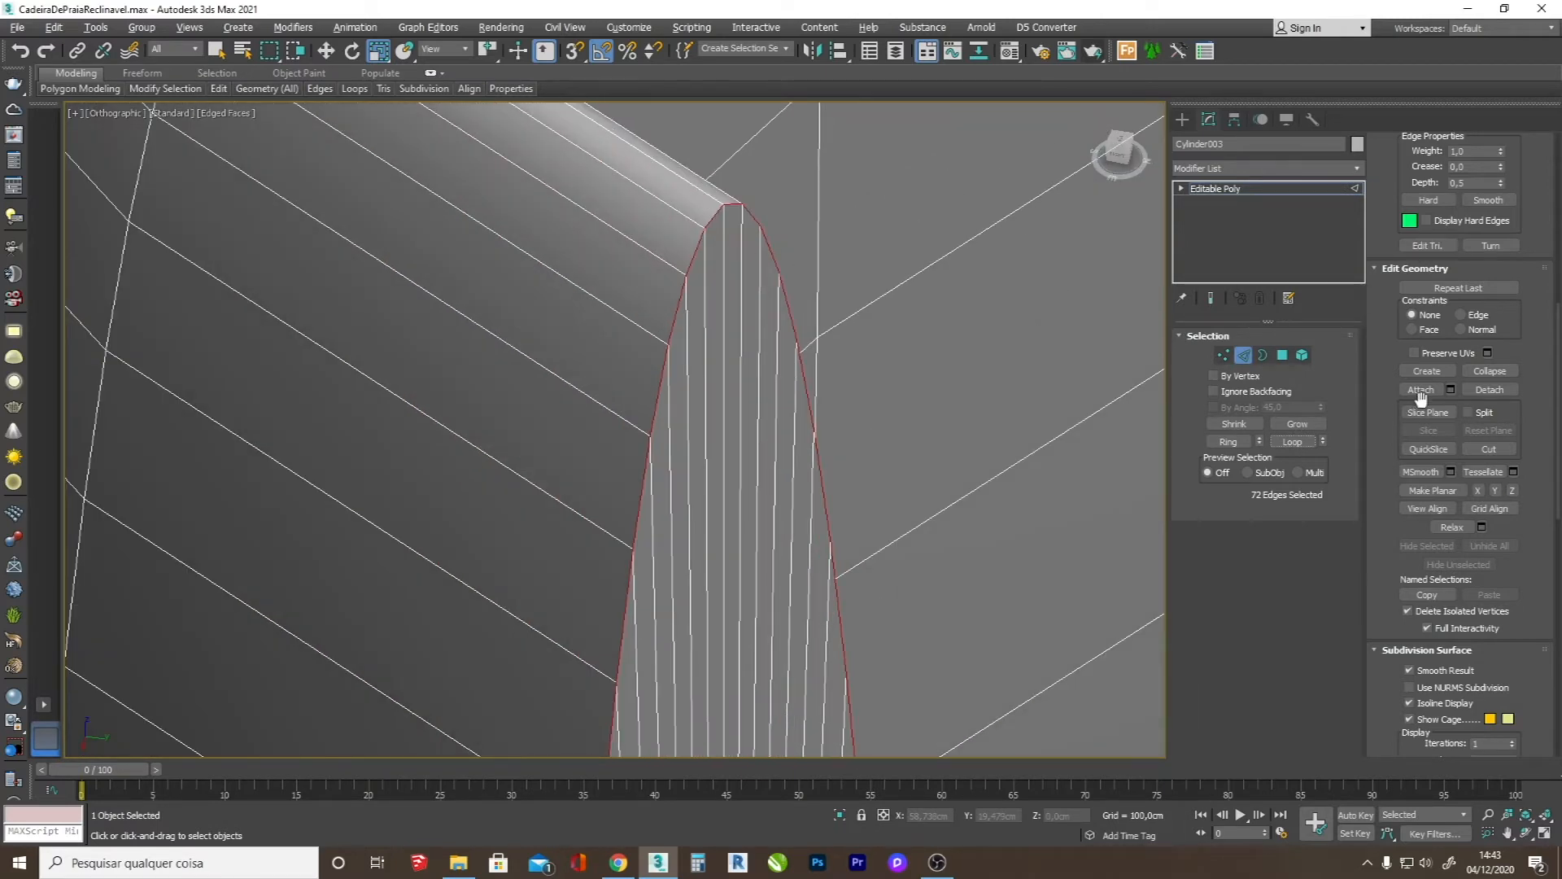
{"action": "scroll", "coordinate": [1403, 451], "scroll_direction": "up", "scroll_amount": 5}
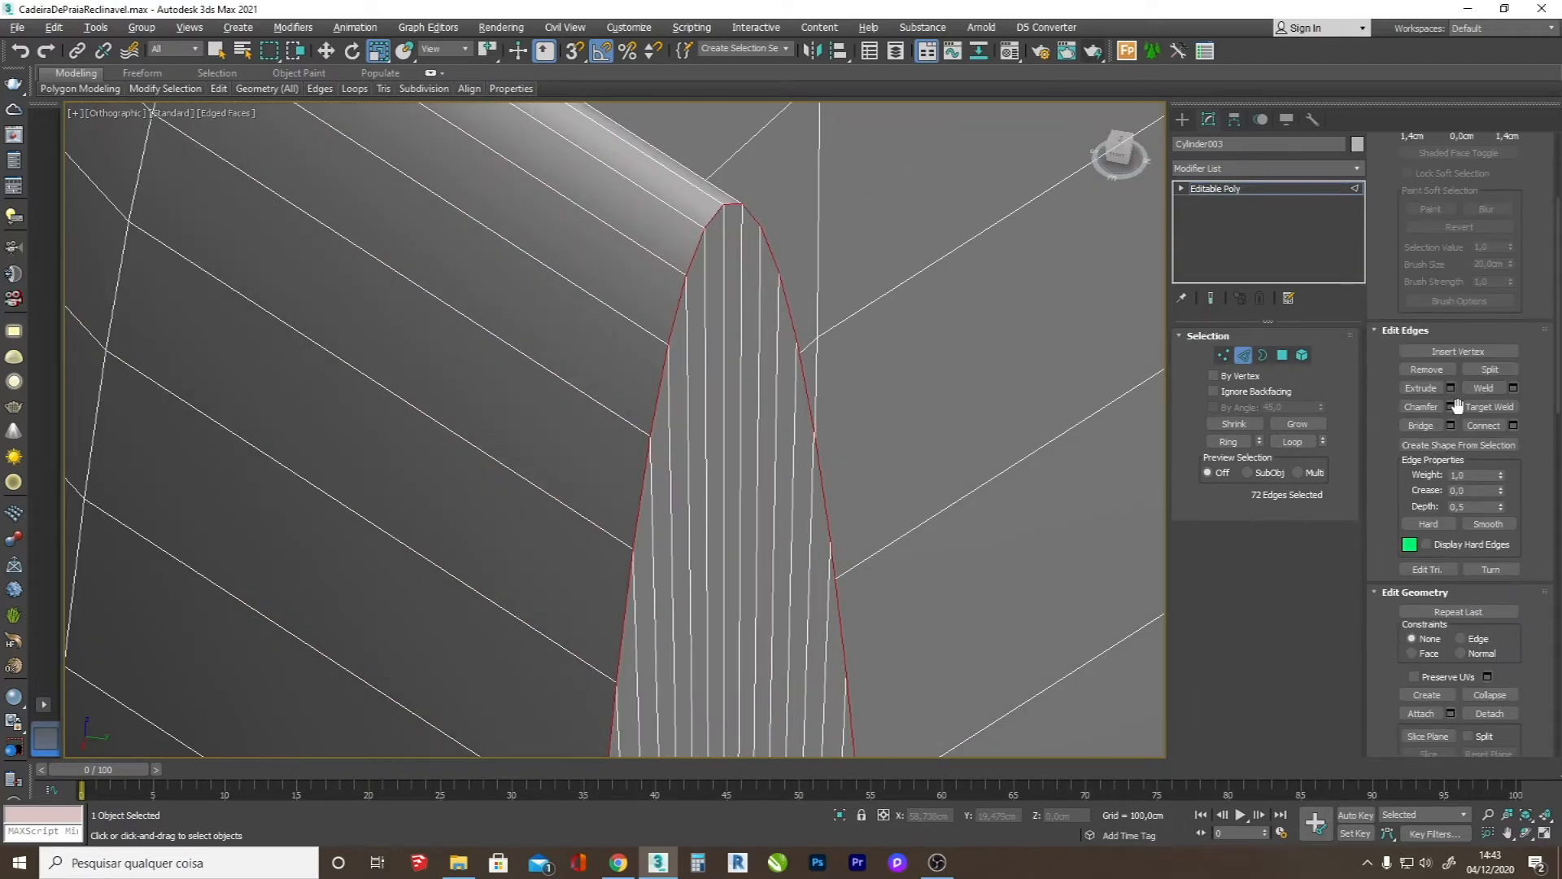
{"action": "left_click", "coordinate": [1452, 407]}
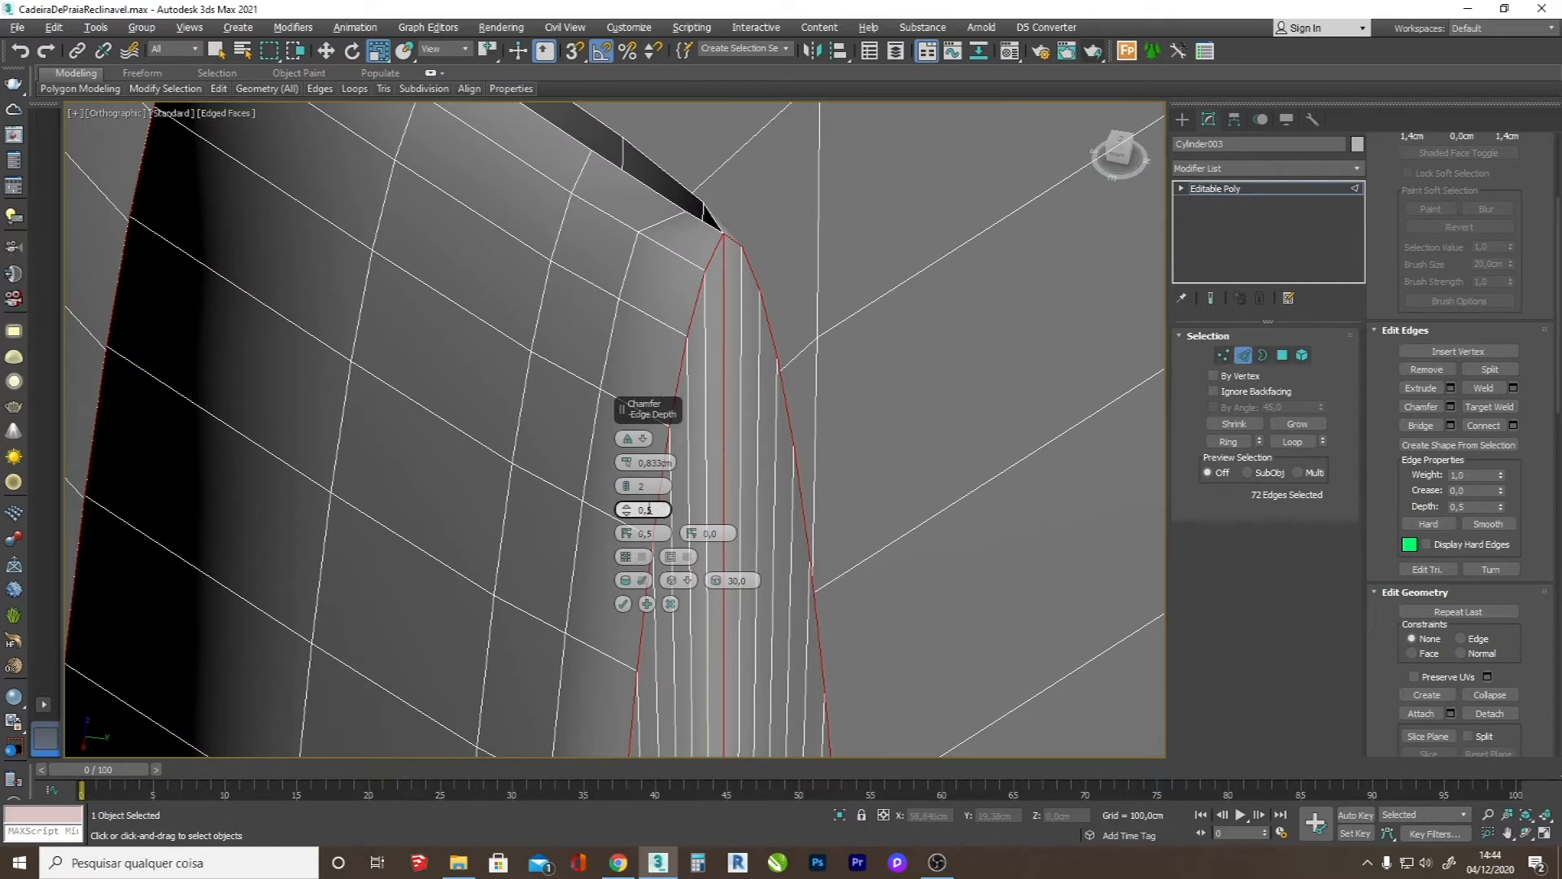
{"action": "left_click_drag", "start_coordinate": [727, 750], "coordinate": [634, 464]}
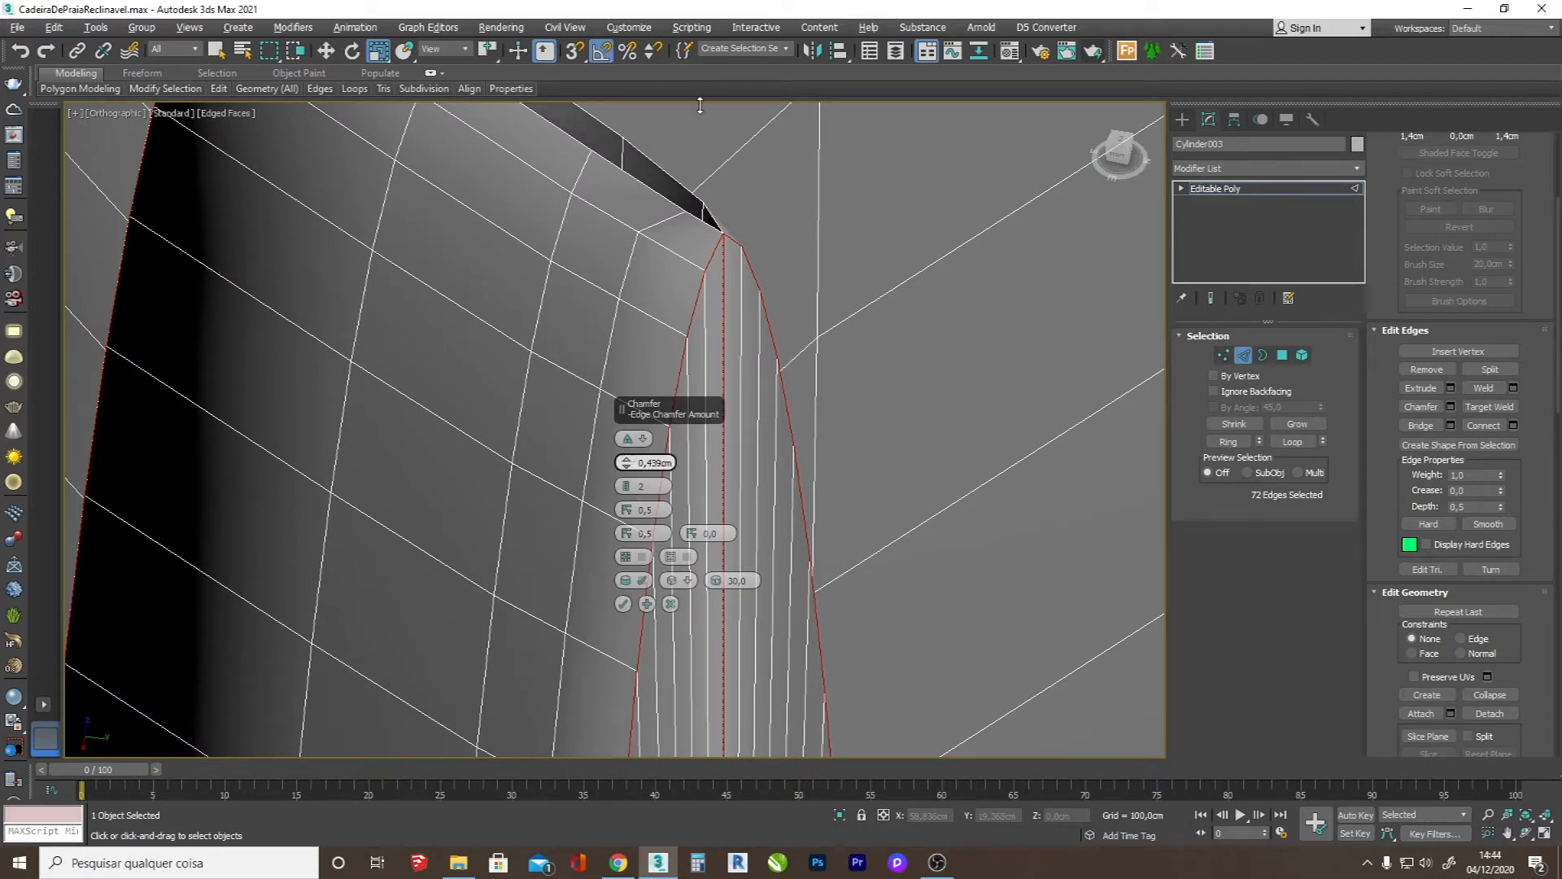
{"action": "left_click_drag", "start_coordinate": [720, 680], "coordinate": [681, 6]}
{"action": "left_click_drag", "start_coordinate": [626, 462], "coordinate": [630, 453]}
{"action": "scroll", "coordinate": [830, 272], "scroll_direction": "down", "scroll_amount": 12}
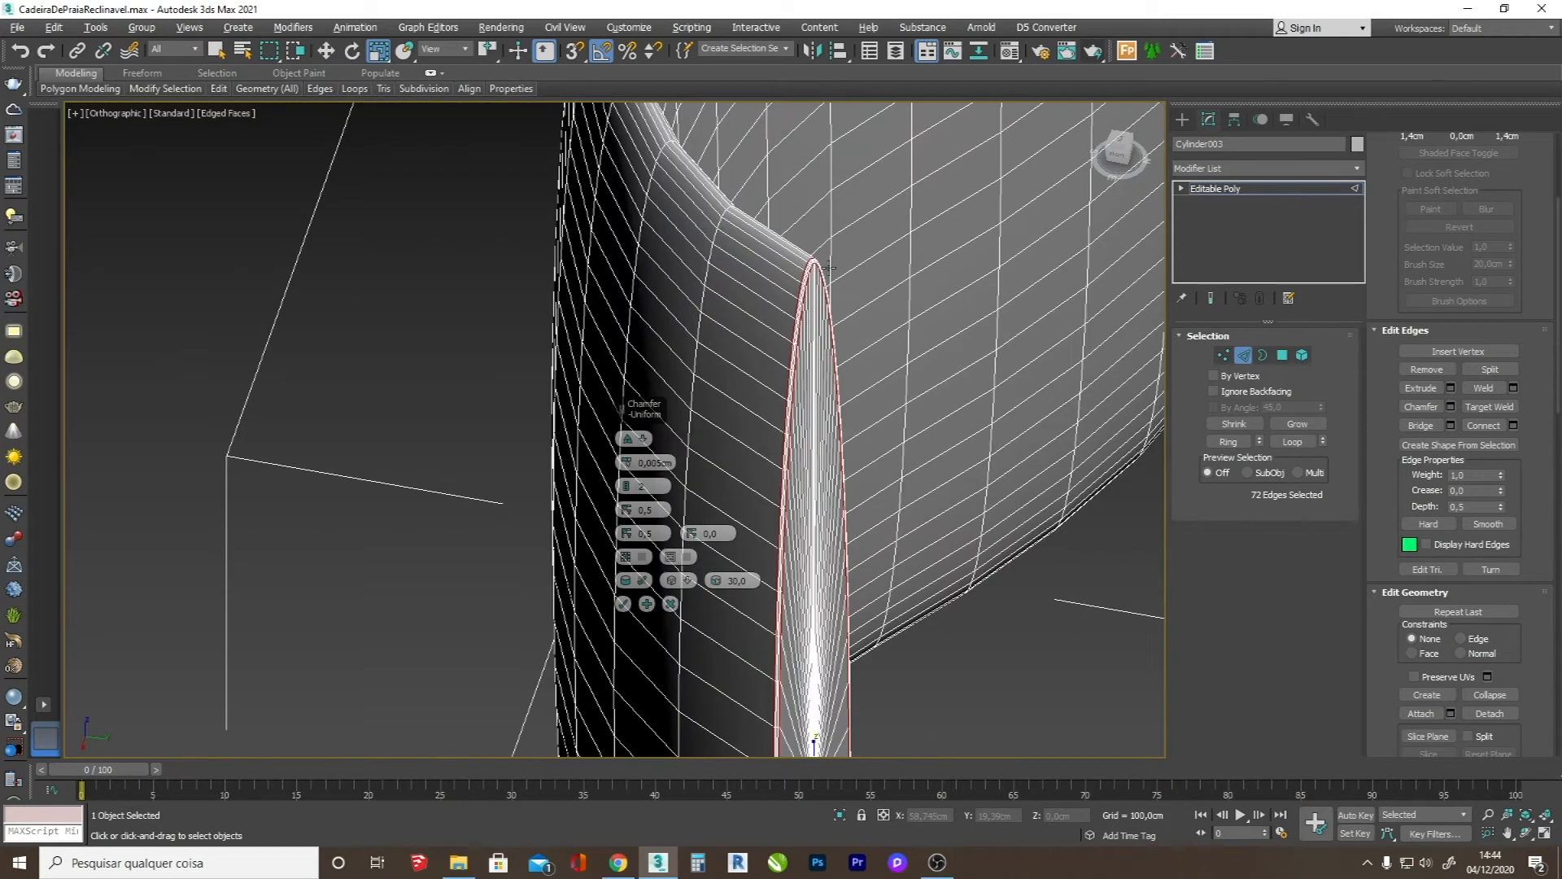
{"action": "scroll", "coordinate": [809, 456], "scroll_direction": "up", "scroll_amount": 12}
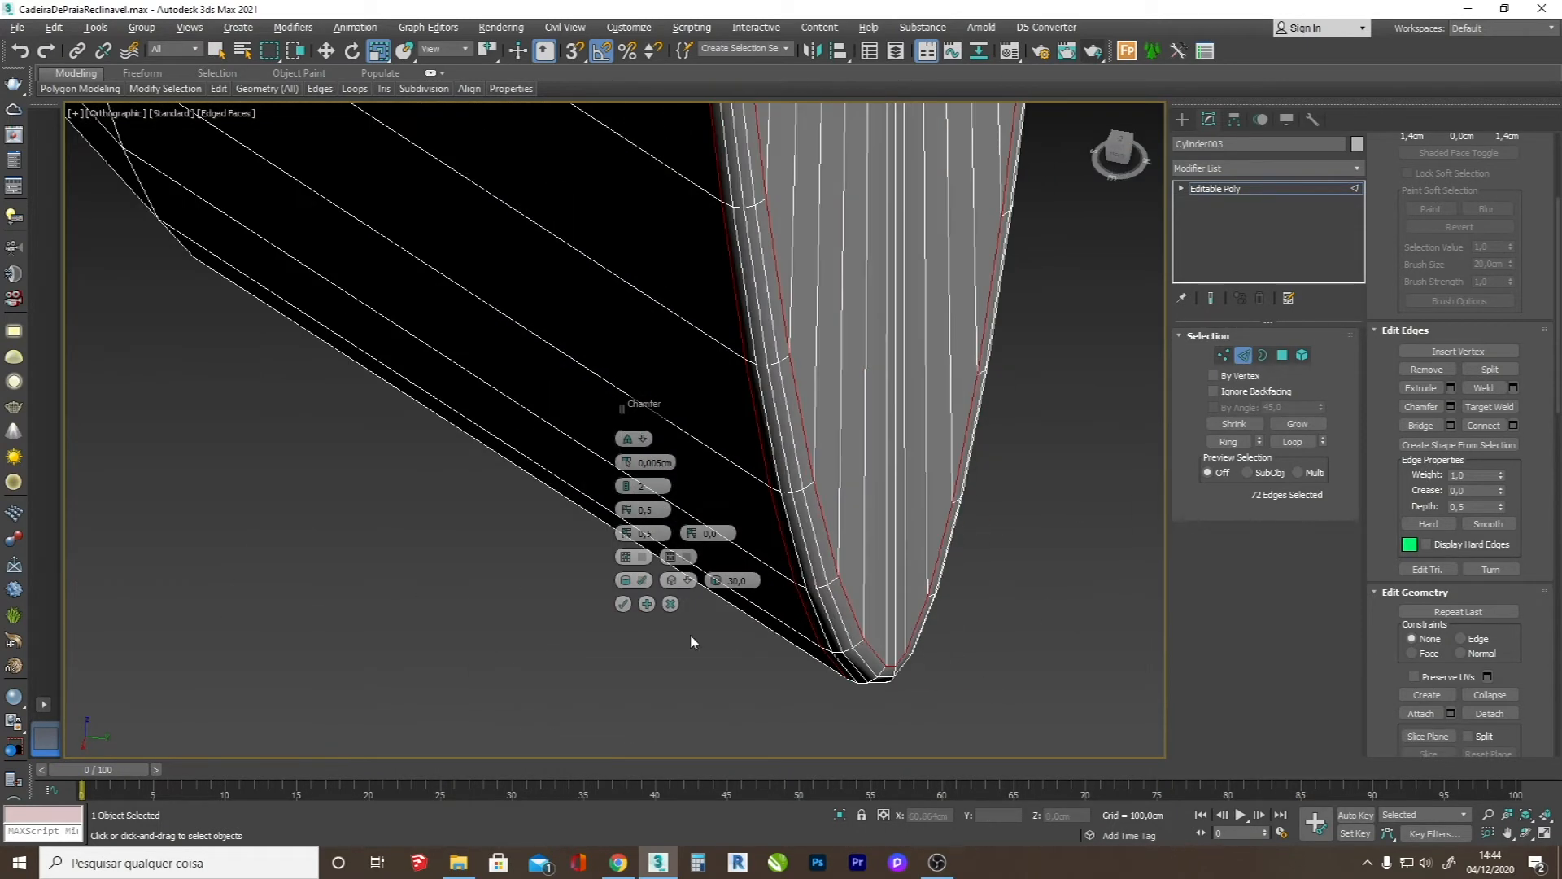
{"action": "left_click", "coordinate": [624, 605]}
- Close the crossbar's other open end by scaling a copy of its border inward and collapsing it into a flat cap
{"action": "scroll", "coordinate": [589, 600], "scroll_direction": "down", "scroll_amount": 6}
{"action": "key", "text": "F4"}
{"action": "scroll", "coordinate": [623, 537], "scroll_direction": "down", "scroll_amount": 6}
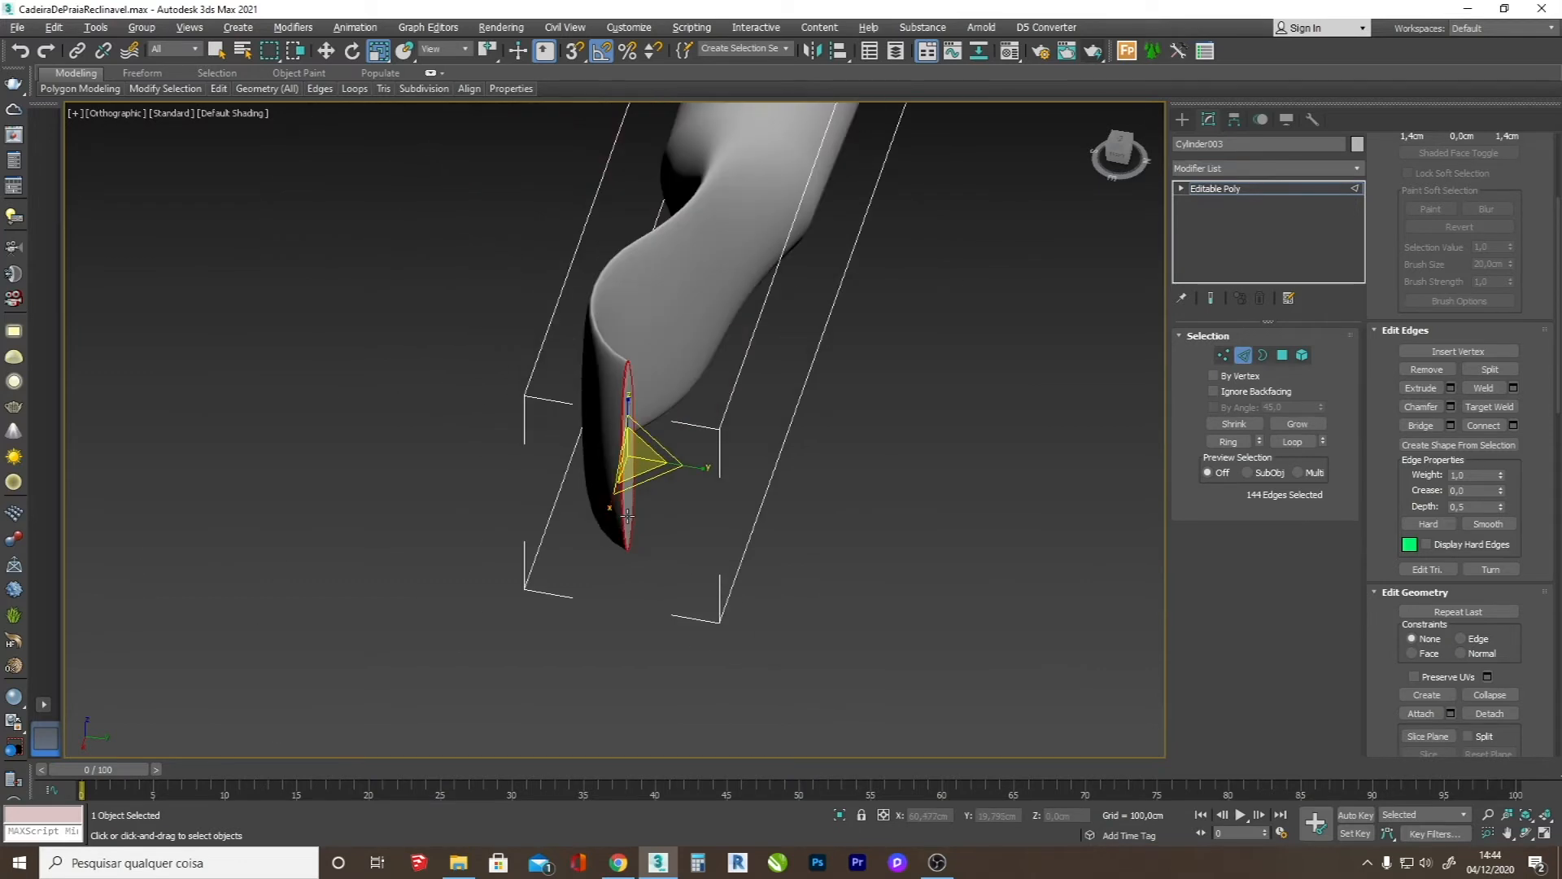
{"action": "scroll", "coordinate": [646, 442], "scroll_direction": "down", "scroll_amount": 2}
{"action": "middle_click_drag", "start_coordinate": [583, 399], "coordinate": [720, 640], "text": "alt"}
{"action": "scroll", "coordinate": [720, 640], "scroll_direction": "up", "scroll_amount": 5}
{"action": "left_click", "coordinate": [1262, 356]}
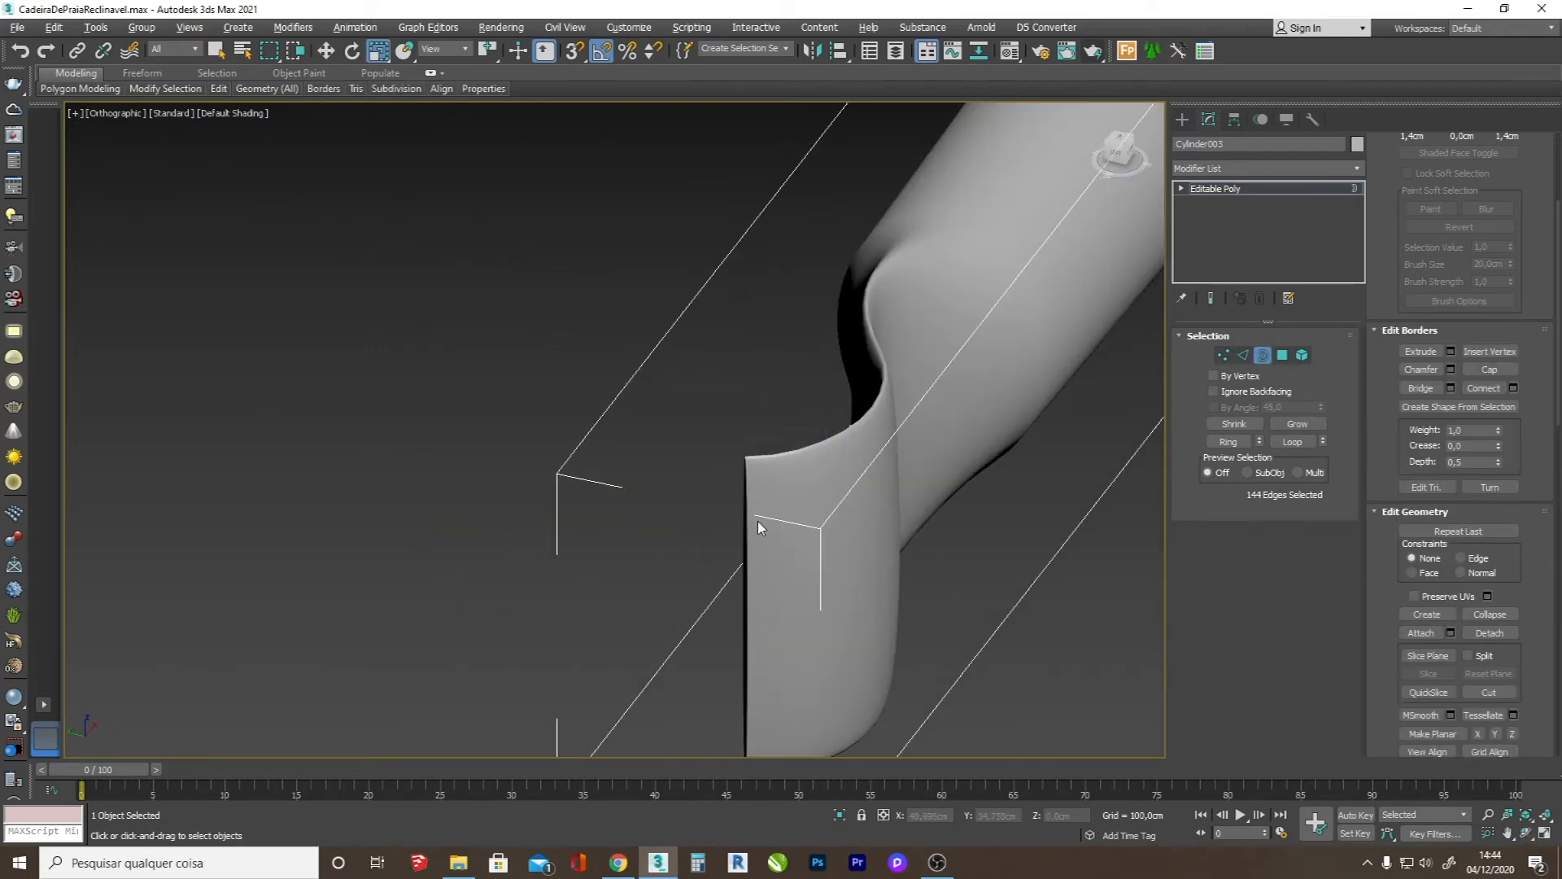
{"action": "key", "text": "r"}
{"action": "left_click", "coordinate": [1526, 832]}
{"action": "left_click_drag", "start_coordinate": [775, 562], "coordinate": [695, 452]}
{"action": "right_click", "coordinate": [698, 439]}
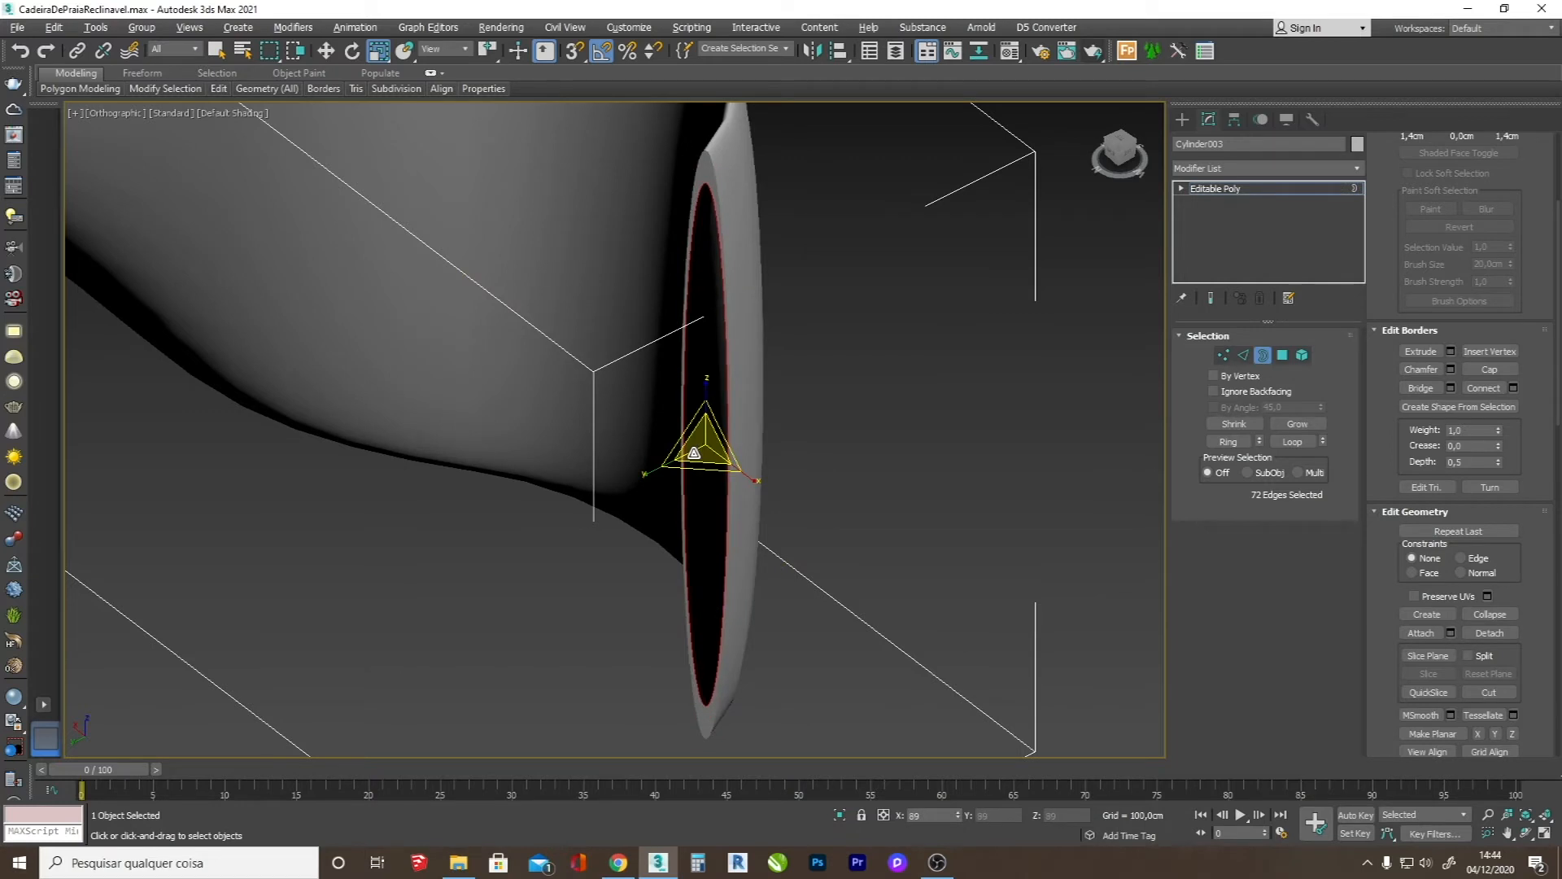
{"action": "left_click", "coordinate": [1490, 614]}
- Select the edge loop around the newly capped end with edged faces shown and chamfer it
{"action": "left_click", "coordinate": [1244, 355]}
{"action": "left_click", "coordinate": [723, 189]}
{"action": "left_click", "coordinate": [724, 215]}
{"action": "key", "text": "F4"}
{"action": "scroll", "coordinate": [716, 216], "scroll_direction": "up", "scroll_amount": 5}
{"action": "left_click", "coordinate": [722, 280]}
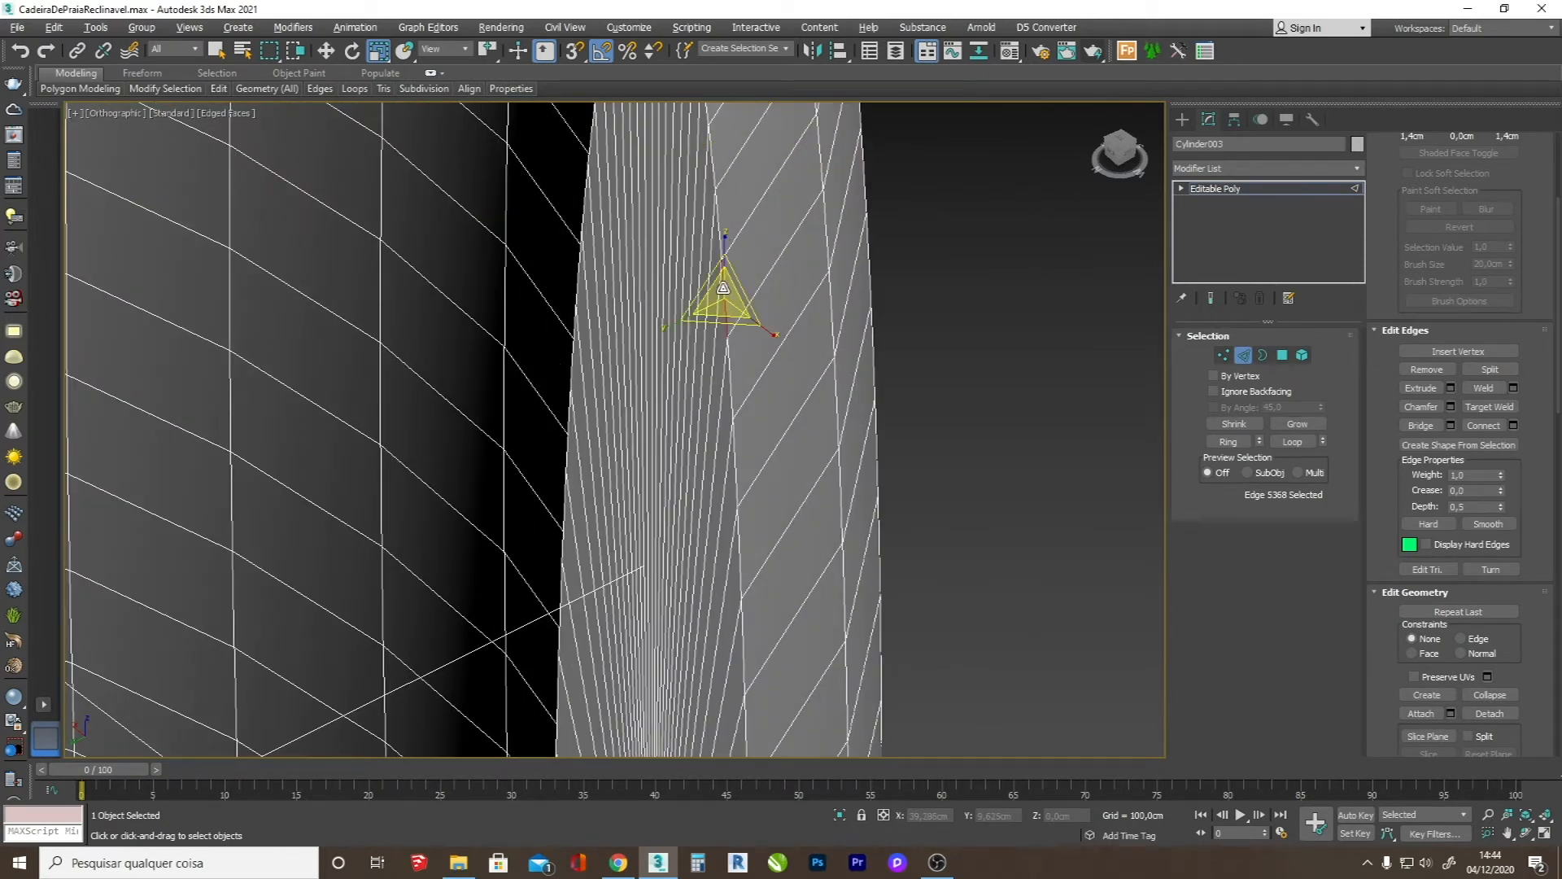
{"action": "left_click", "coordinate": [1292, 441]}
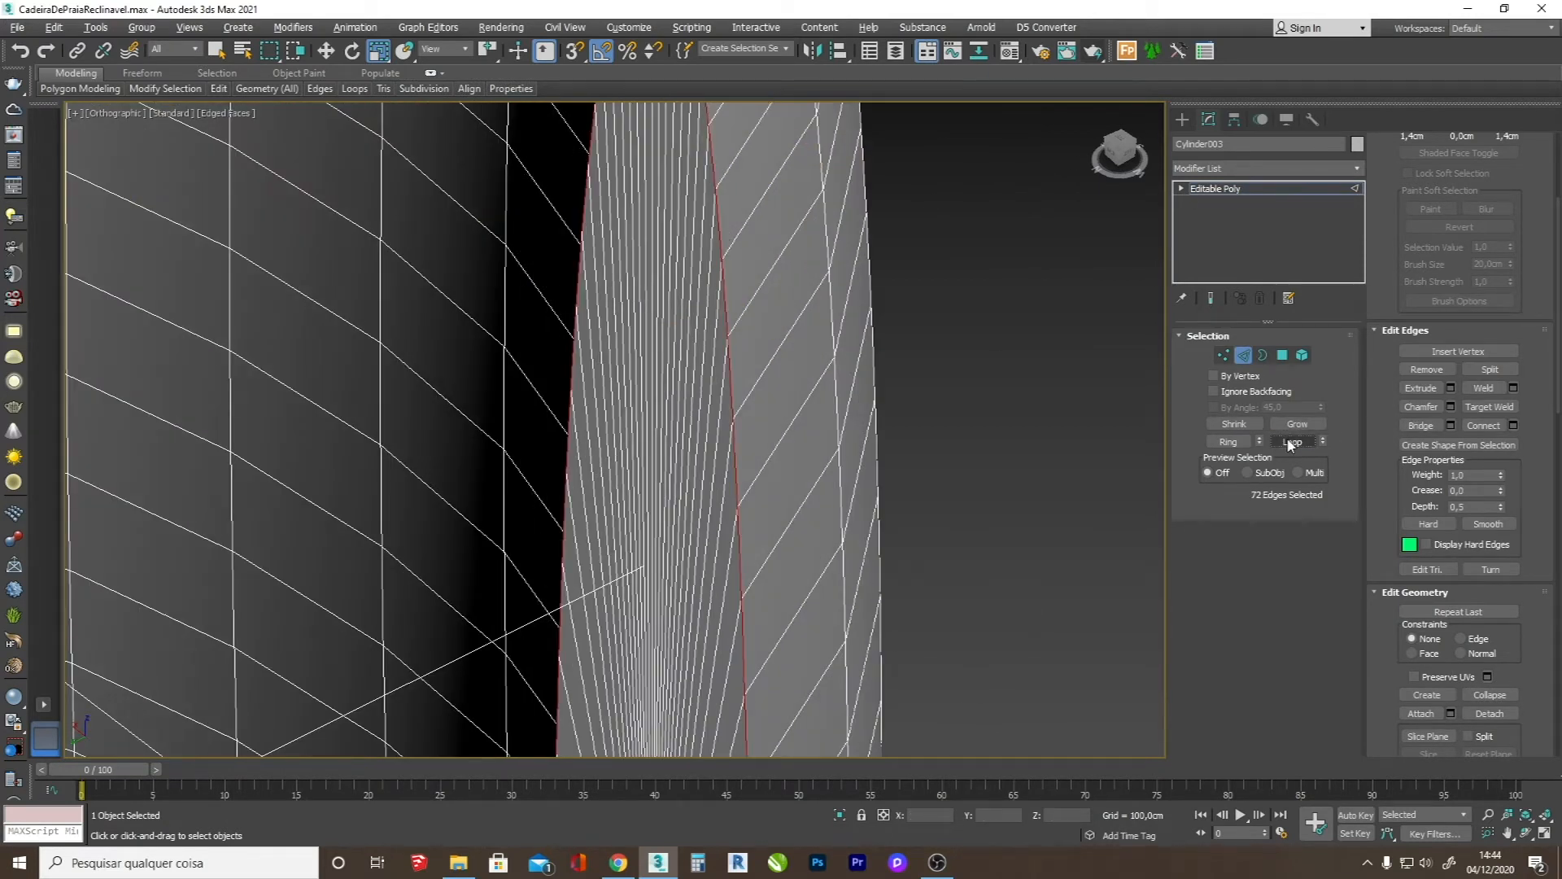
{"action": "left_click", "coordinate": [1450, 407]}
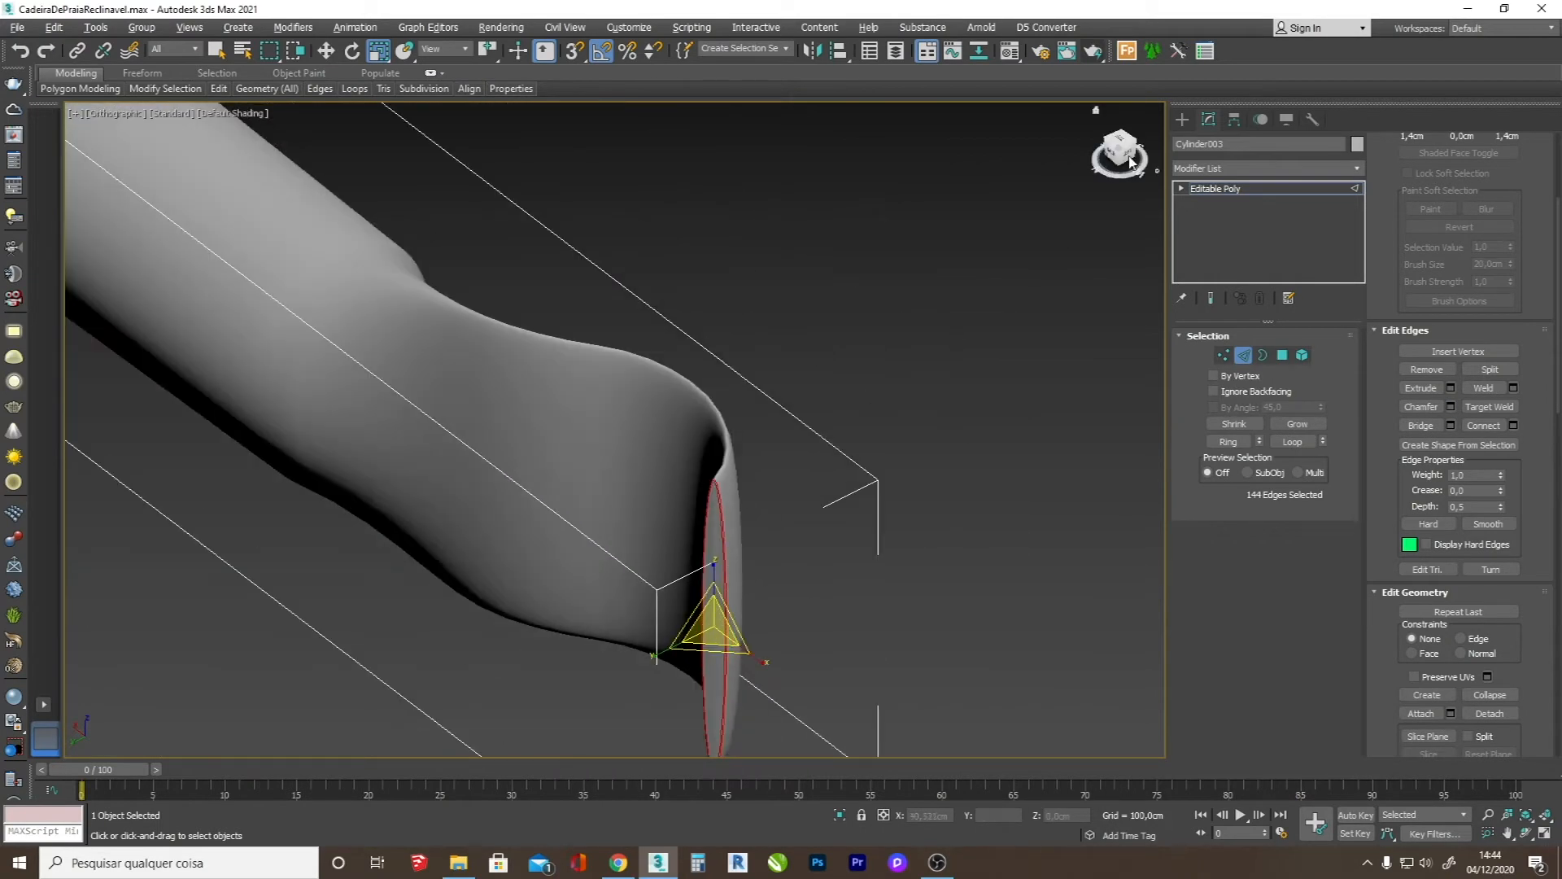
- Exit edge editing and delete the stray flat disc lying below the crossbar's end
{"action": "left_click", "coordinate": [1180, 119]}
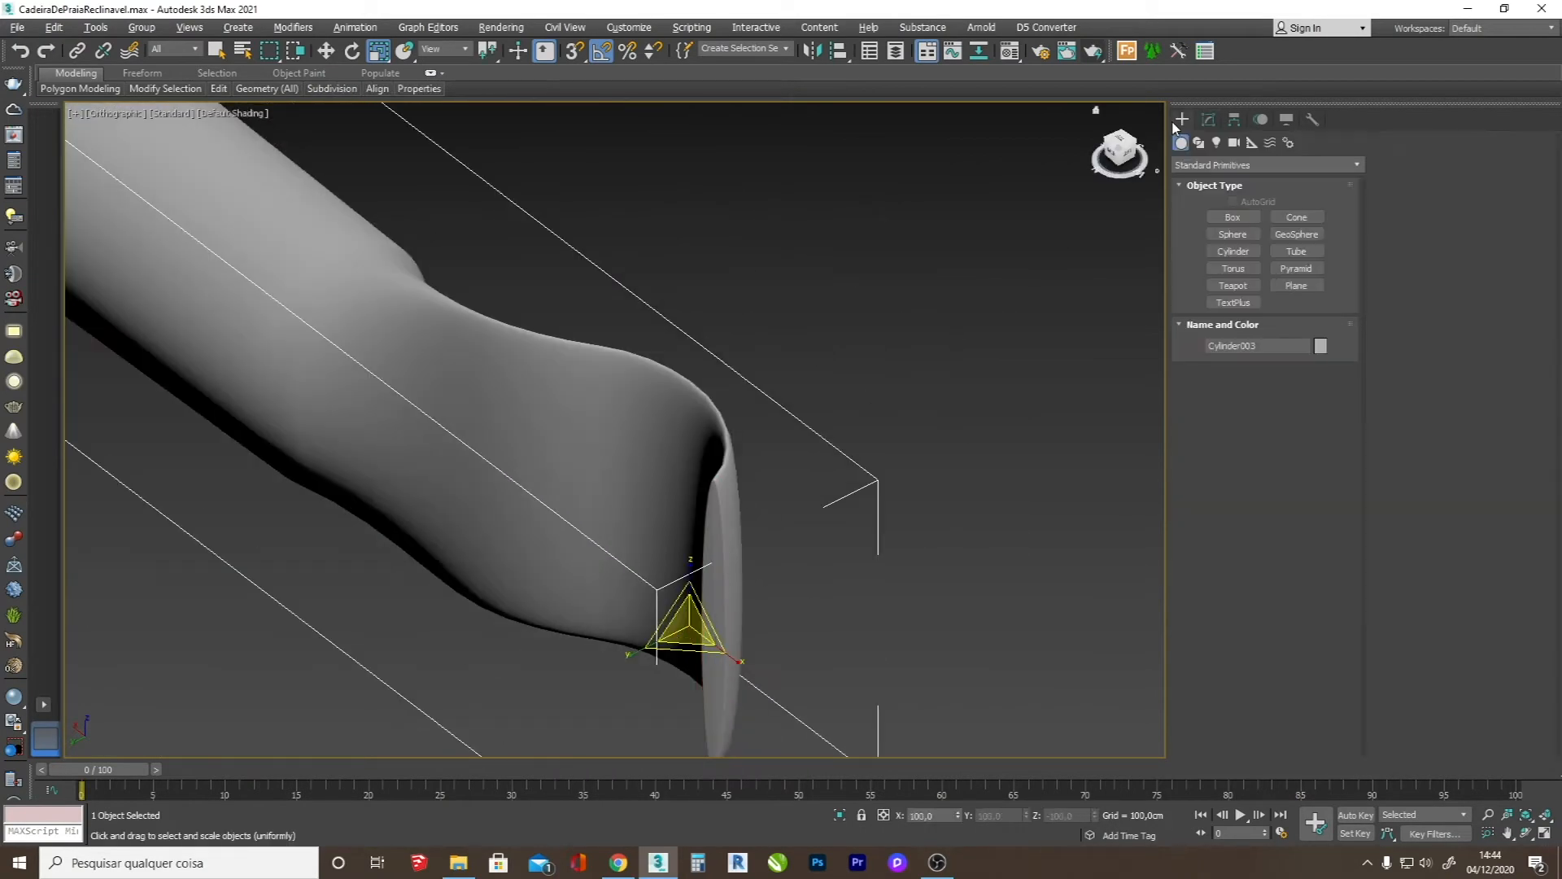
{"action": "scroll", "coordinate": [833, 520], "scroll_direction": "down", "scroll_amount": 10}
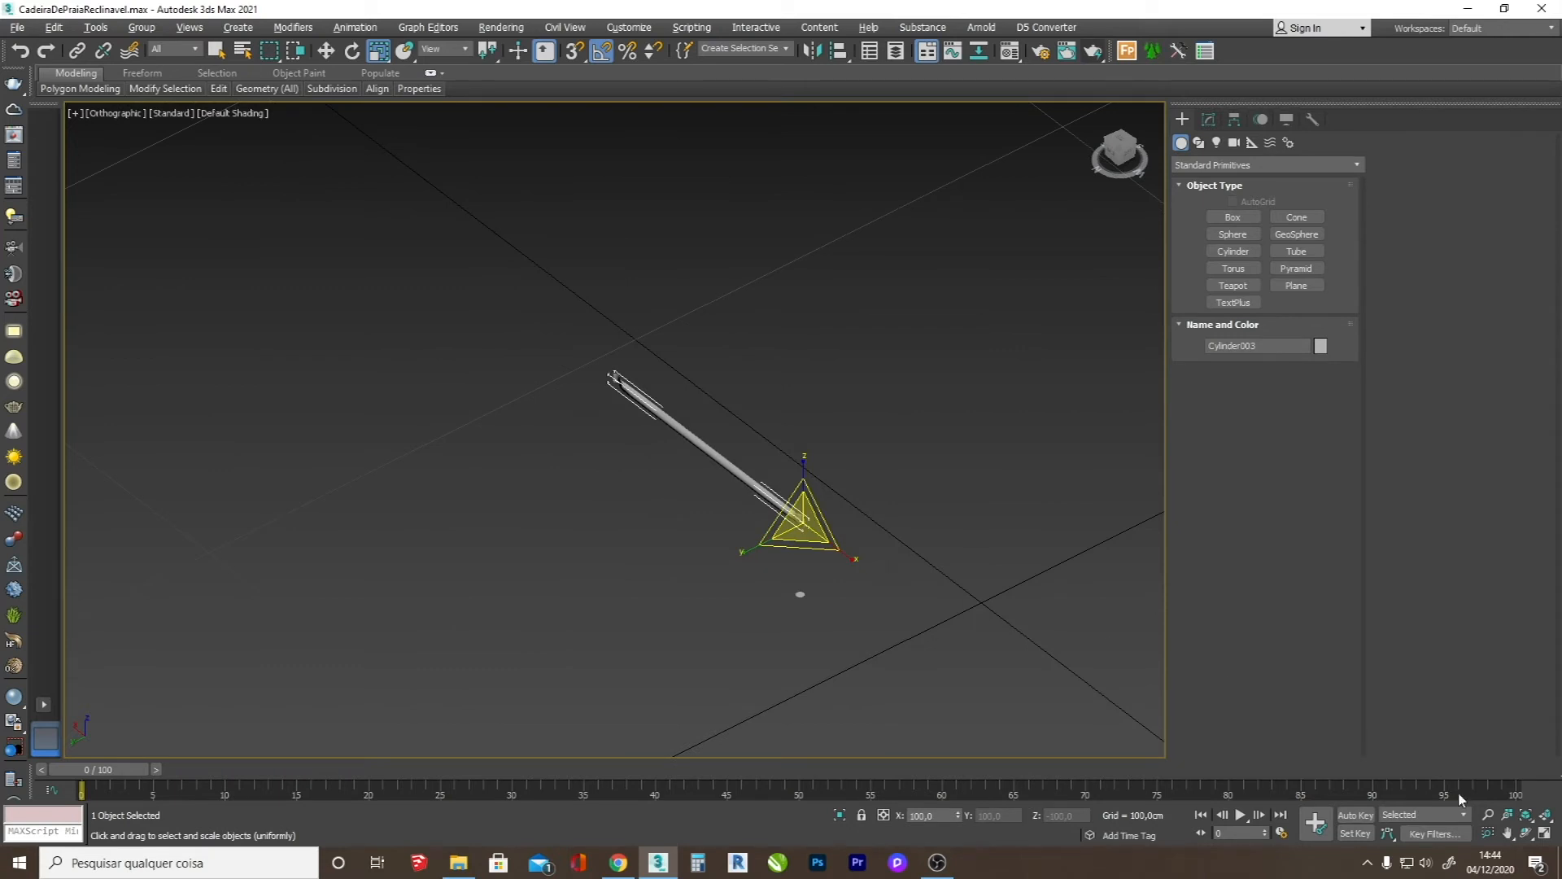
{"action": "left_click", "coordinate": [1523, 834]}
{"action": "left_click_drag", "start_coordinate": [724, 464], "coordinate": [597, 478]}
{"action": "scroll", "coordinate": [654, 579], "scroll_direction": "up", "scroll_amount": 6}
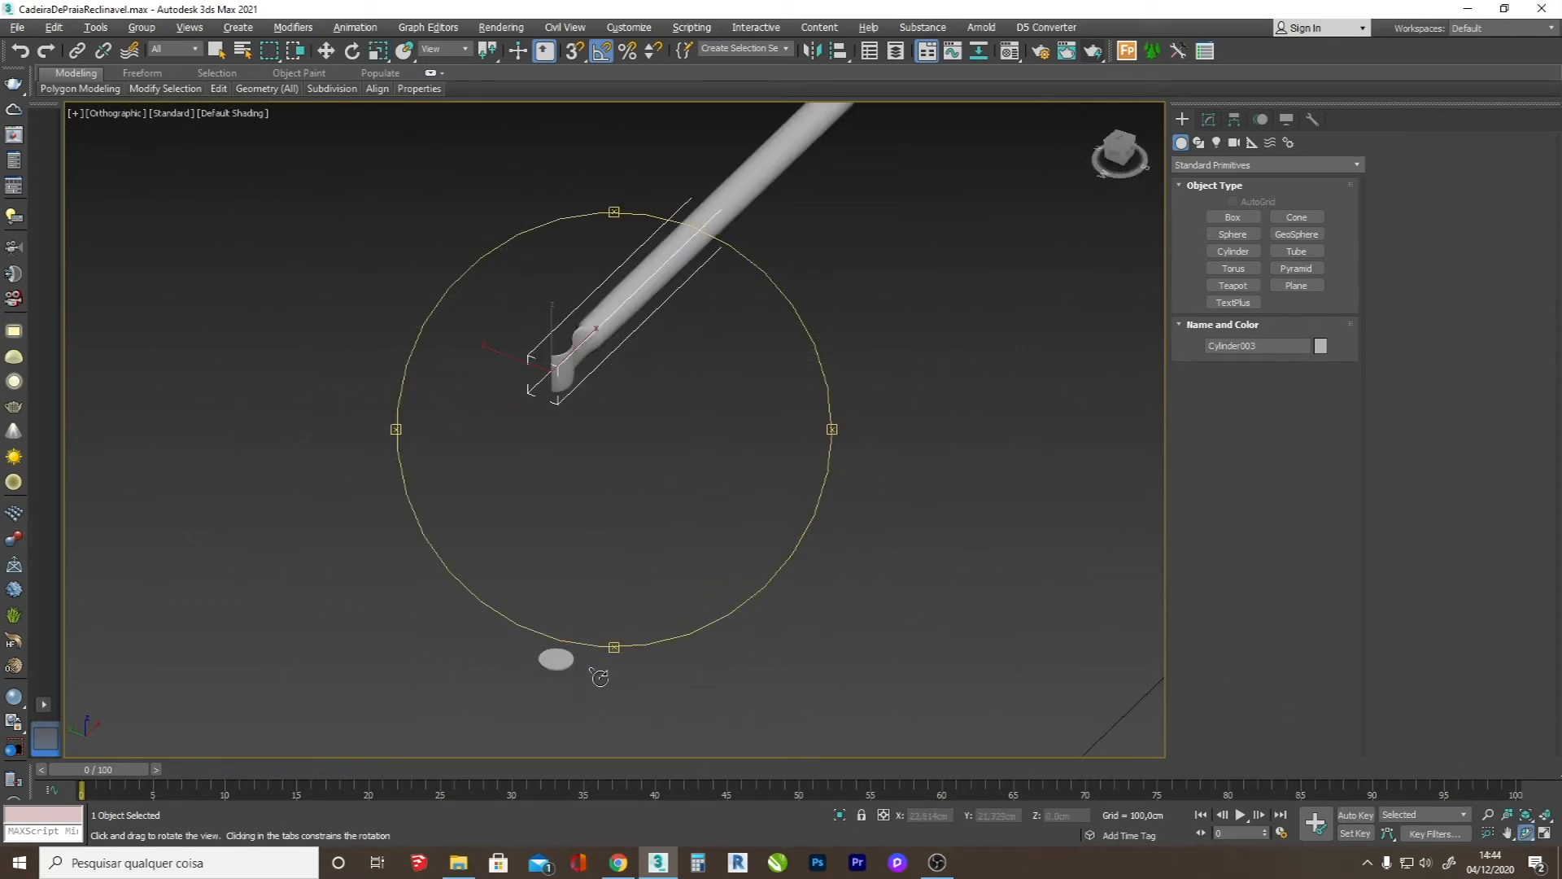
{"action": "key", "text": "w"}
{"action": "left_click", "coordinate": [556, 658]}
{"action": "key", "text": "Delete"}
- Unhide all objects and hide the large box covering the chair frame
{"action": "left_click", "coordinate": [628, 320]}
{"action": "right_click", "coordinate": [663, 477]}
{"action": "left_click", "coordinate": [749, 411]}
{"action": "scroll", "coordinate": [686, 353], "scroll_direction": "down", "scroll_amount": 3}
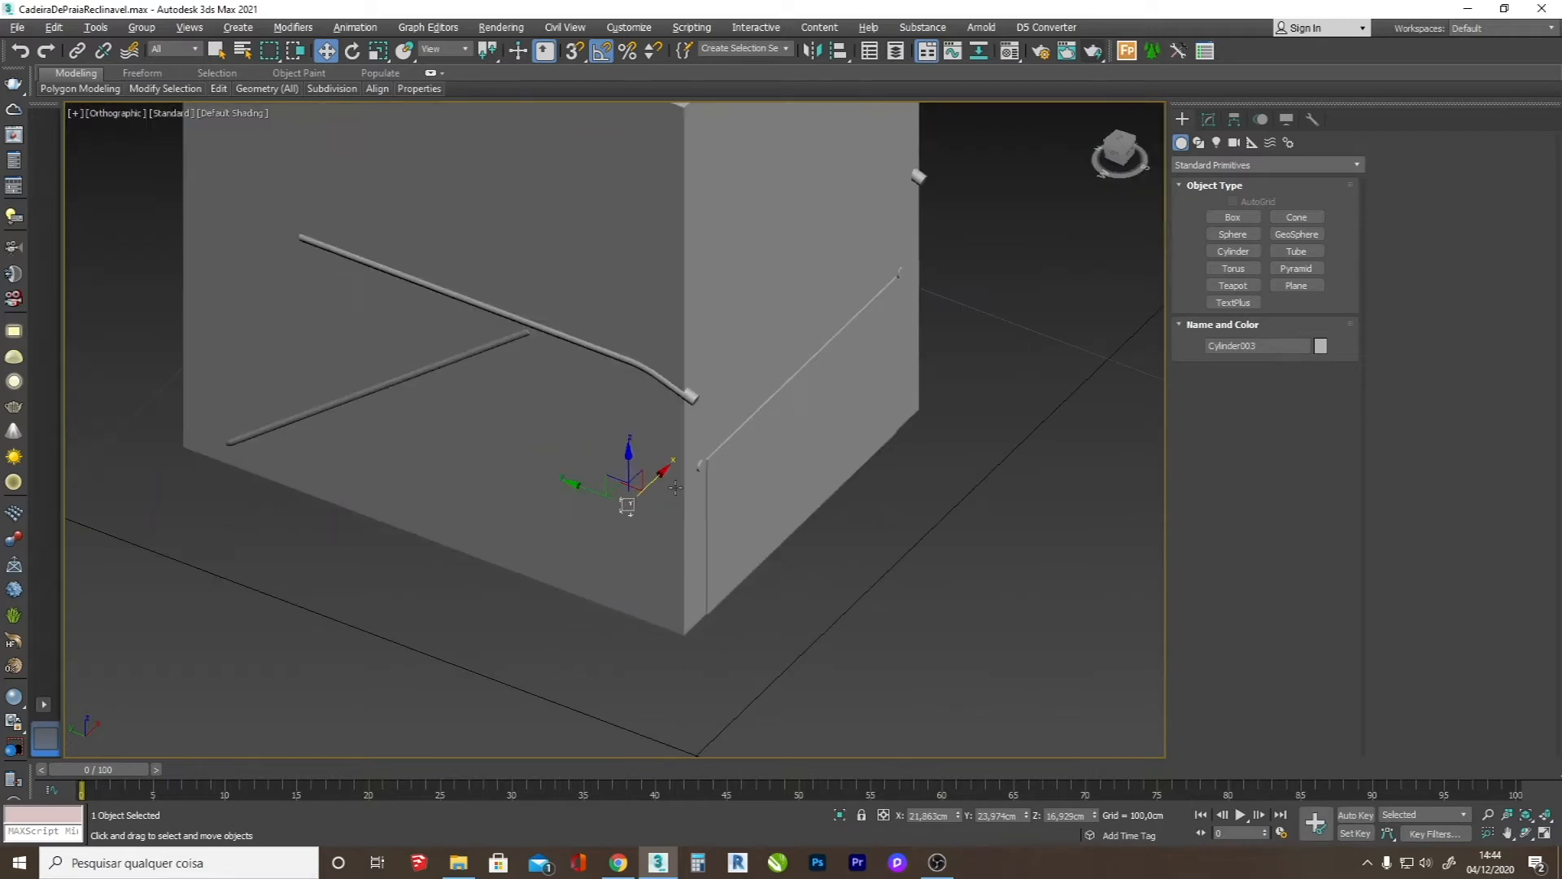
{"action": "left_click", "coordinate": [686, 353]}
{"action": "right_click", "coordinate": [686, 353]}
{"action": "left_click", "coordinate": [736, 294]}
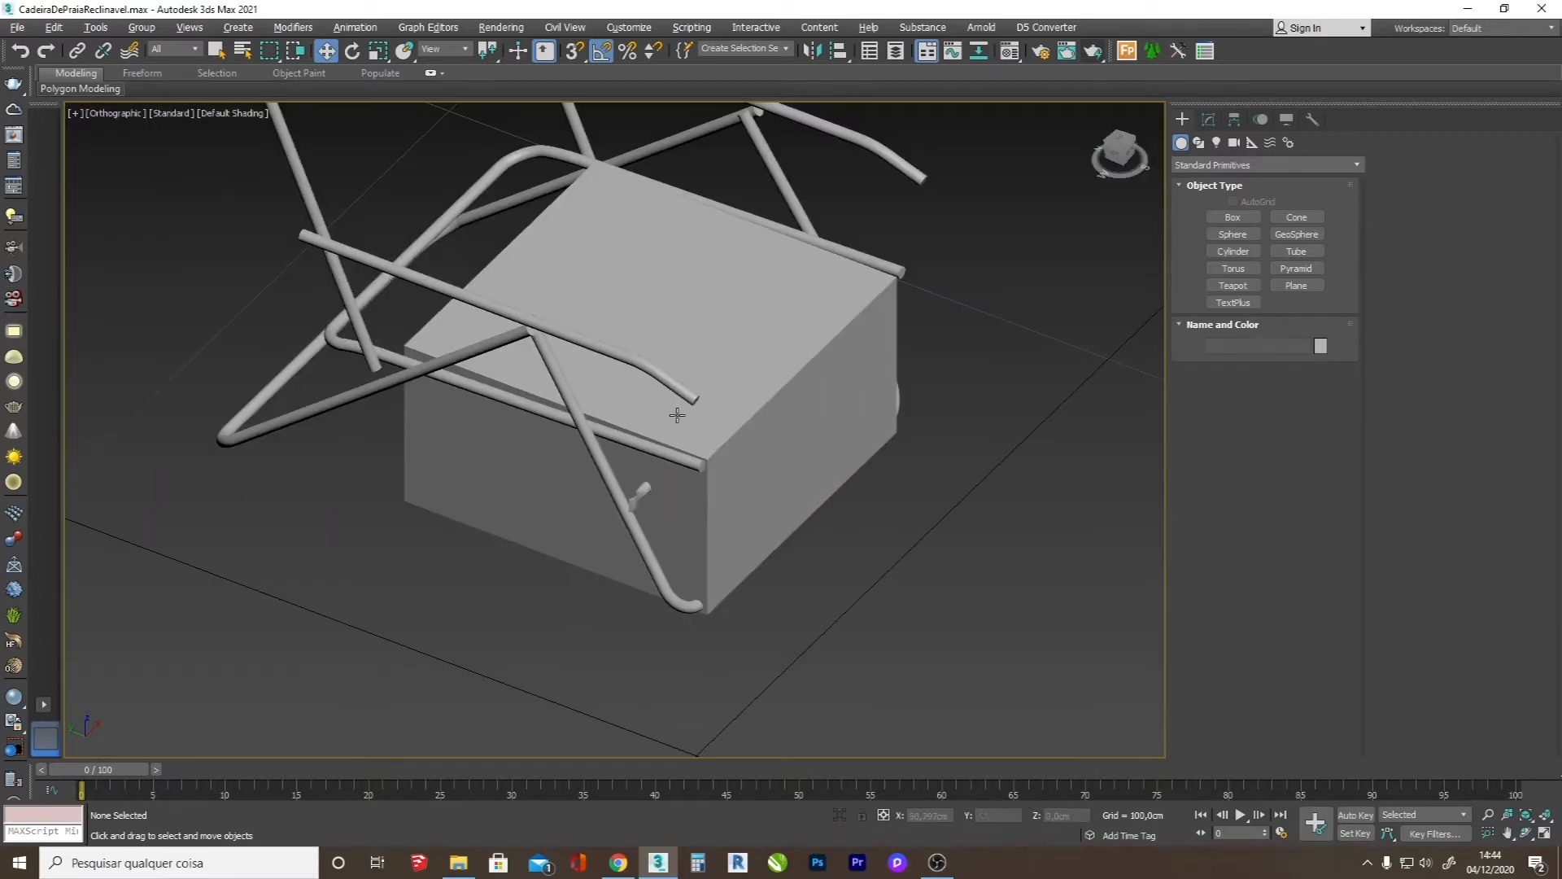
- Hide the smaller box under the seat, working from the front view
{"action": "scroll", "coordinate": [648, 485], "scroll_direction": "up", "scroll_amount": 3}
{"action": "left_click", "coordinate": [595, 522]}
{"action": "key", "text": "f"}
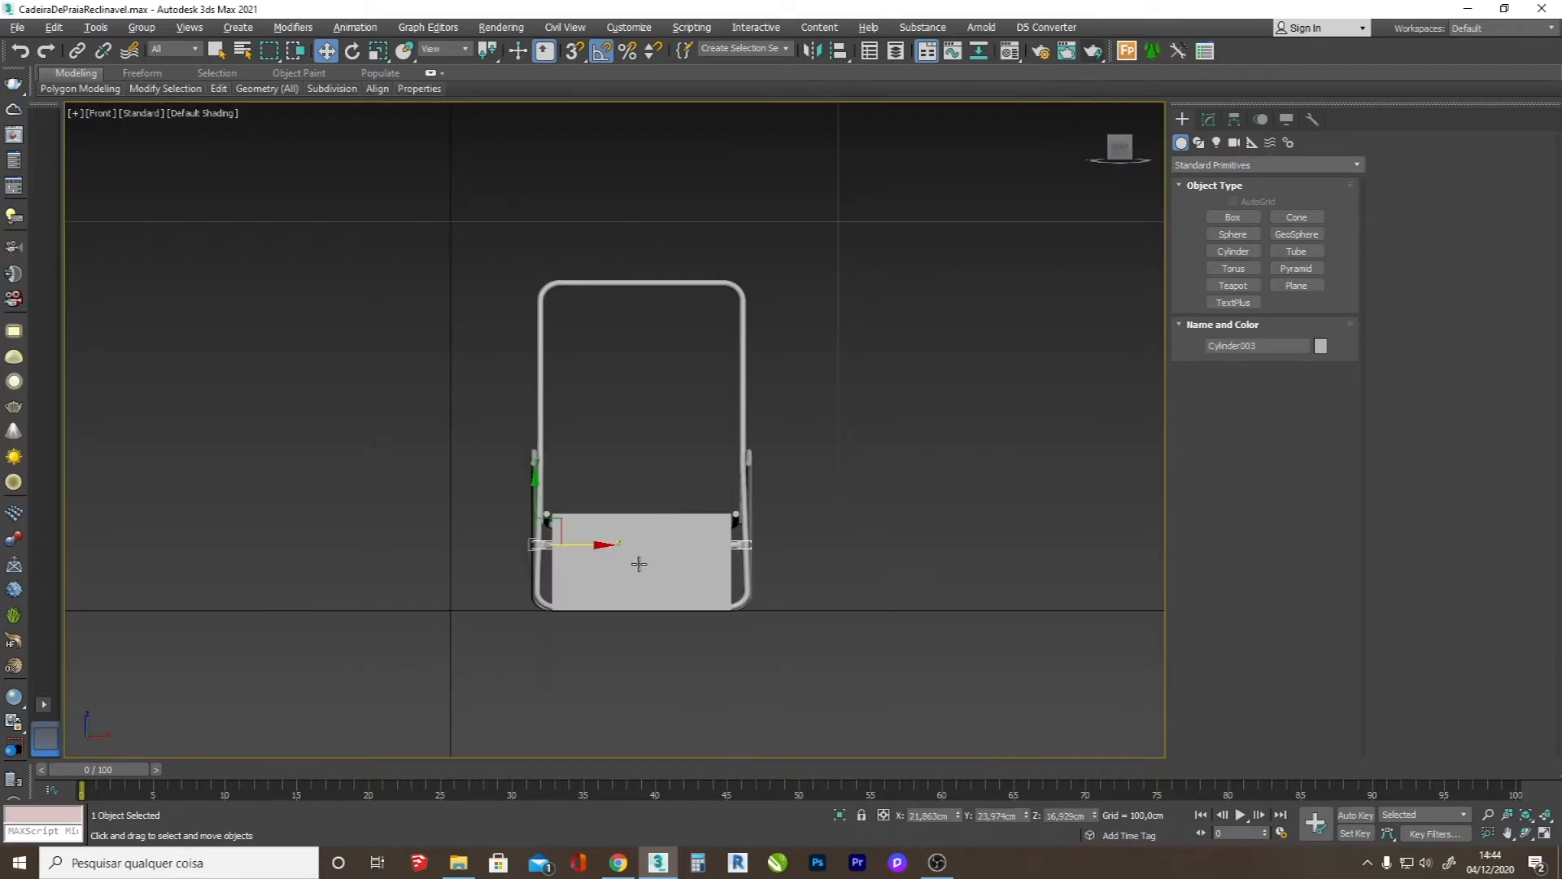
{"action": "left_click", "coordinate": [634, 559]}
{"action": "right_click", "coordinate": [638, 561]}
{"action": "left_click", "coordinate": [692, 506]}
- Rotate the crossbar in the left view so its flattened ends follow the slope of the front leg
{"action": "scroll", "coordinate": [602, 521], "scroll_direction": "up", "scroll_amount": 5}
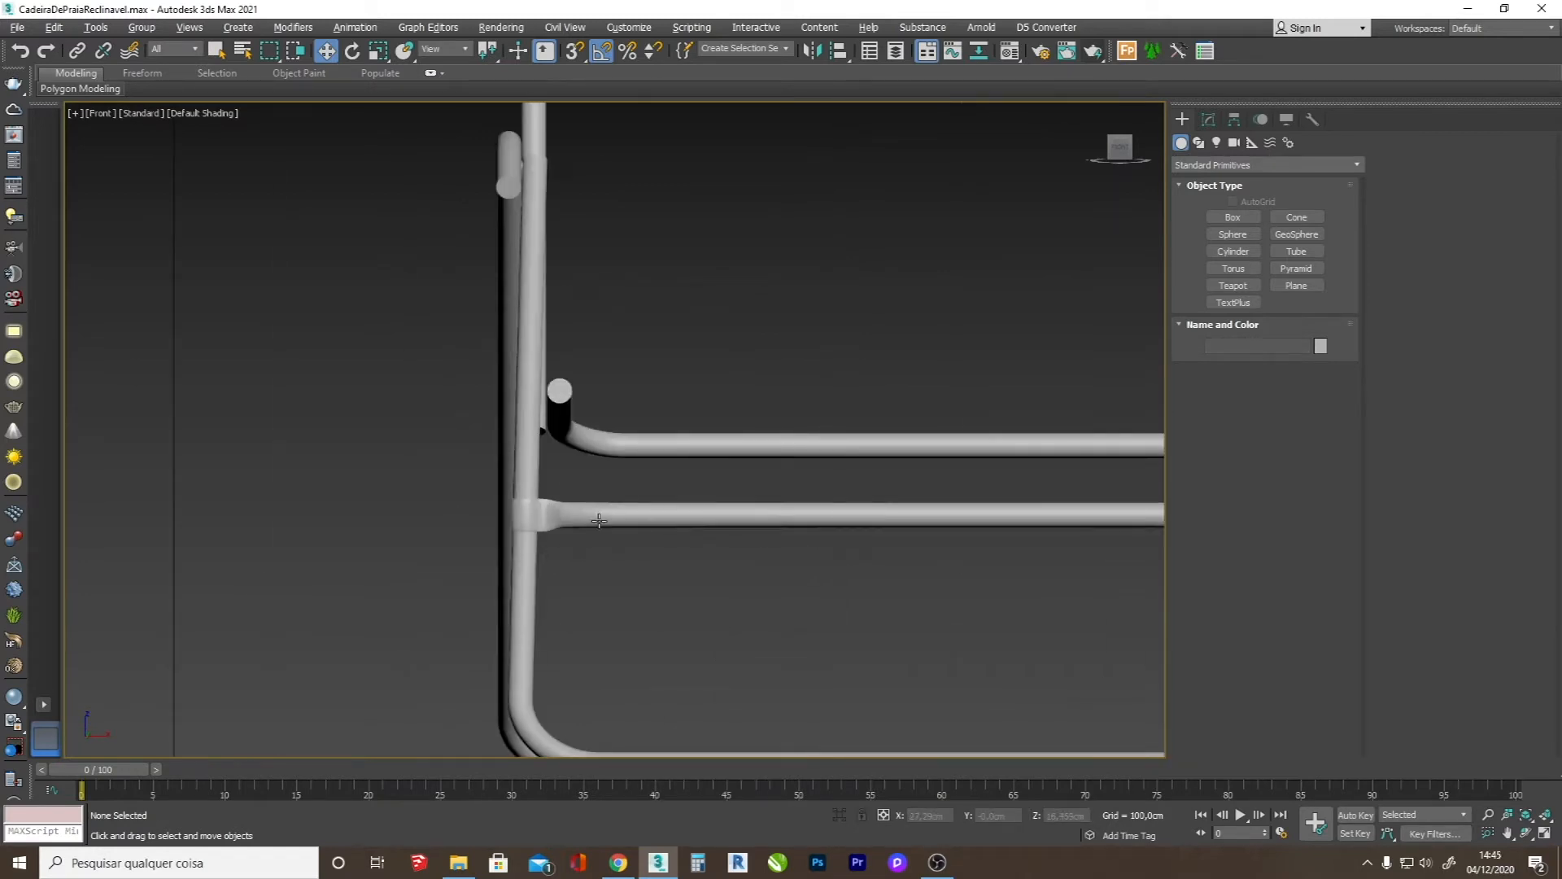
{"action": "left_click", "coordinate": [600, 521]}
{"action": "key", "text": "l"}
{"action": "scroll", "coordinate": [935, 452], "scroll_direction": "up", "scroll_amount": 3}
{"action": "key", "text": "e"}
{"action": "left_click_drag", "start_coordinate": [850, 433], "coordinate": [846, 408]}
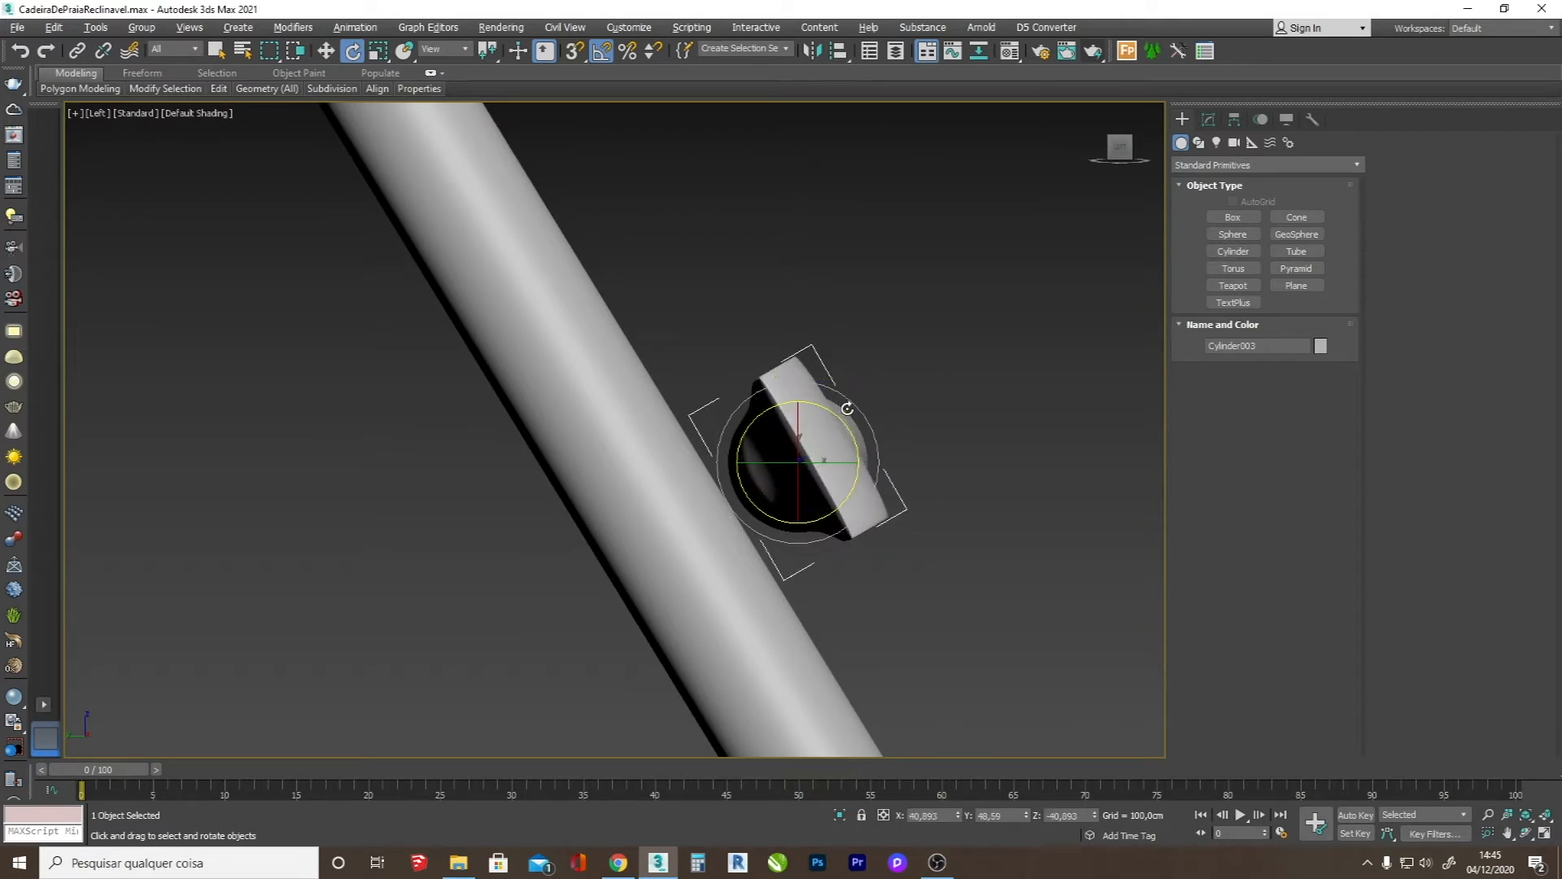
{"action": "scroll", "coordinate": [856, 453], "scroll_direction": "down", "scroll_amount": 5}
- Check the chair's reference photo in Chrome and move the crossbar onto the front leg in the left view of 3ds Max
{"action": "left_click", "coordinate": [618, 861]}
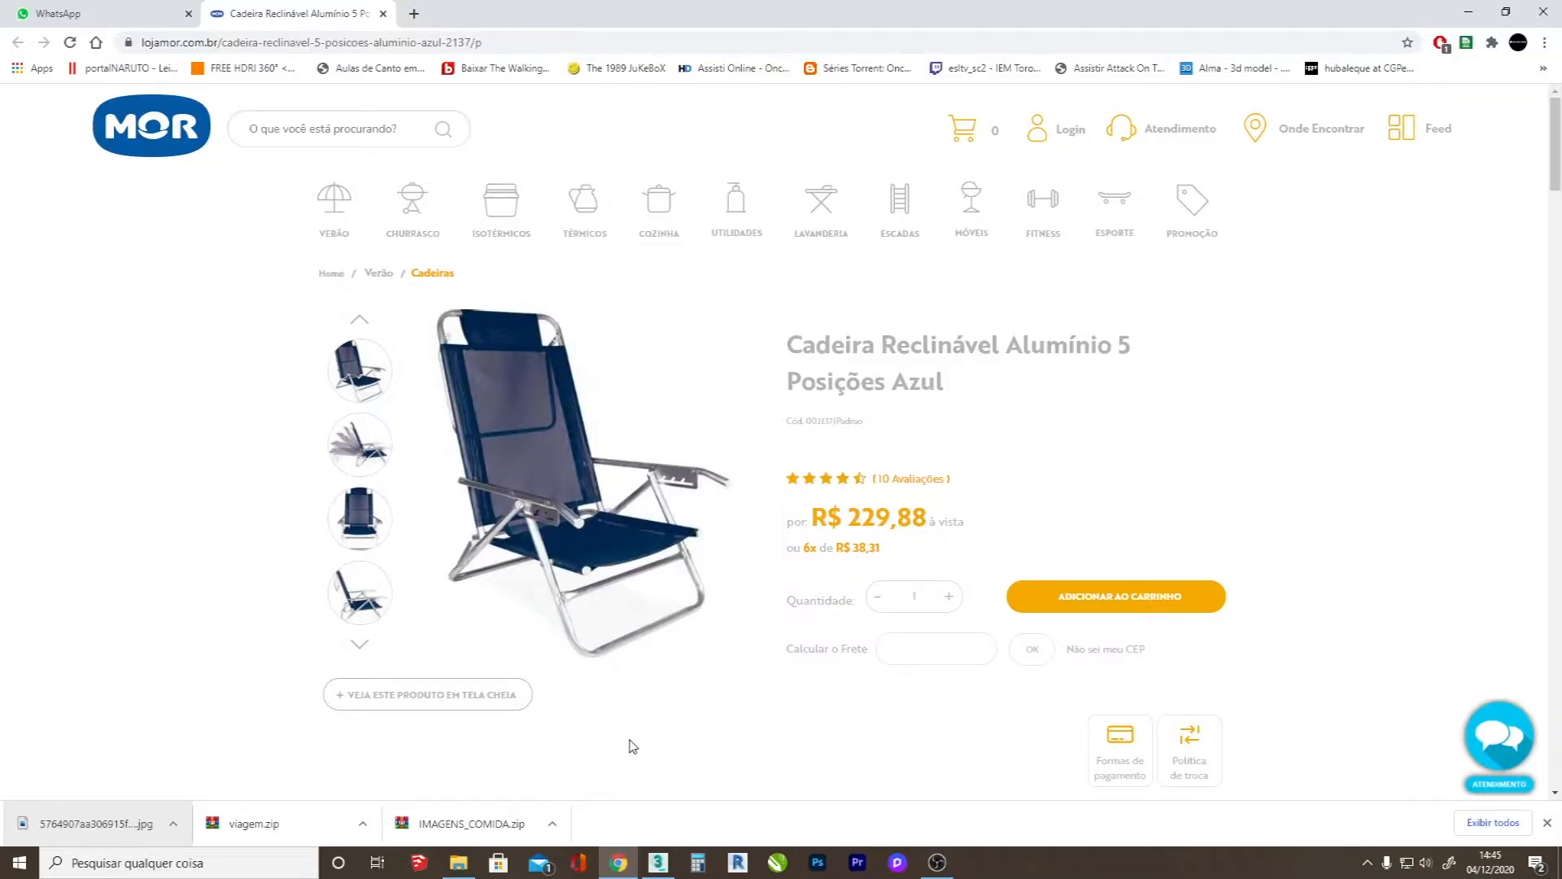
{"action": "key", "text": "alt+Tab"}
{"action": "scroll", "coordinate": [601, 524], "scroll_direction": "down", "scroll_amount": 5}
{"action": "scroll", "coordinate": [696, 500], "scroll_direction": "up", "scroll_amount": 3}
{"action": "key", "text": "w"}
{"action": "left_click_drag", "start_coordinate": [700, 454], "coordinate": [653, 530]}
{"action": "scroll", "coordinate": [685, 519], "scroll_direction": "up", "scroll_amount": 5}
{"action": "key", "text": "e"}
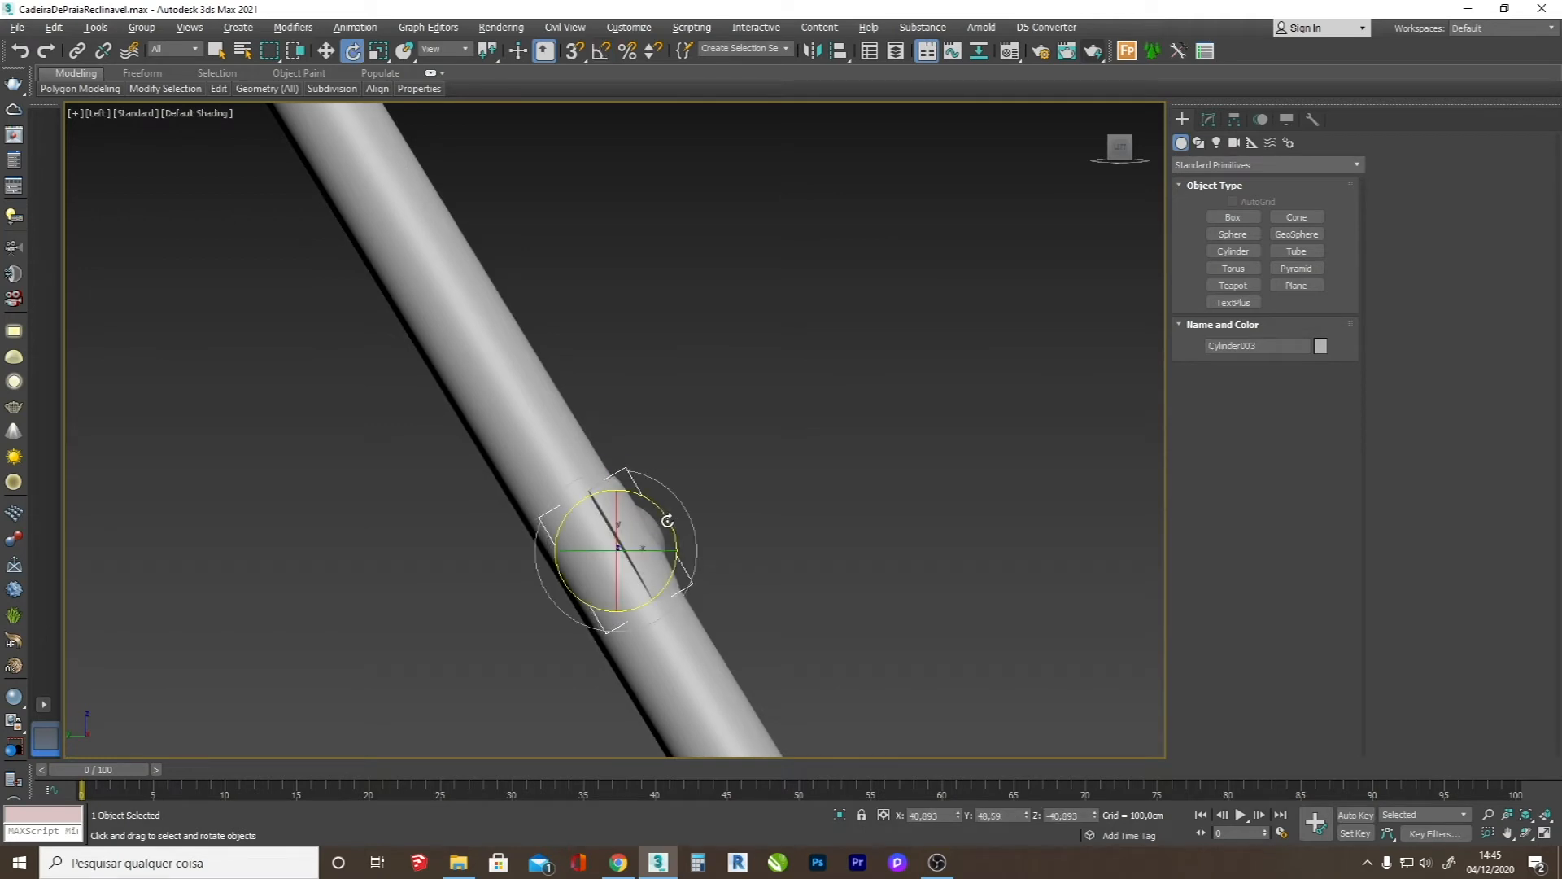
- Move the vertices of the crossbar's flattened end at positive X outward about 0.117 cm to line up with the leg
{"action": "key", "text": "ctrl+r"}
{"action": "left_click_drag", "start_coordinate": [669, 525], "coordinate": [1002, 496]}
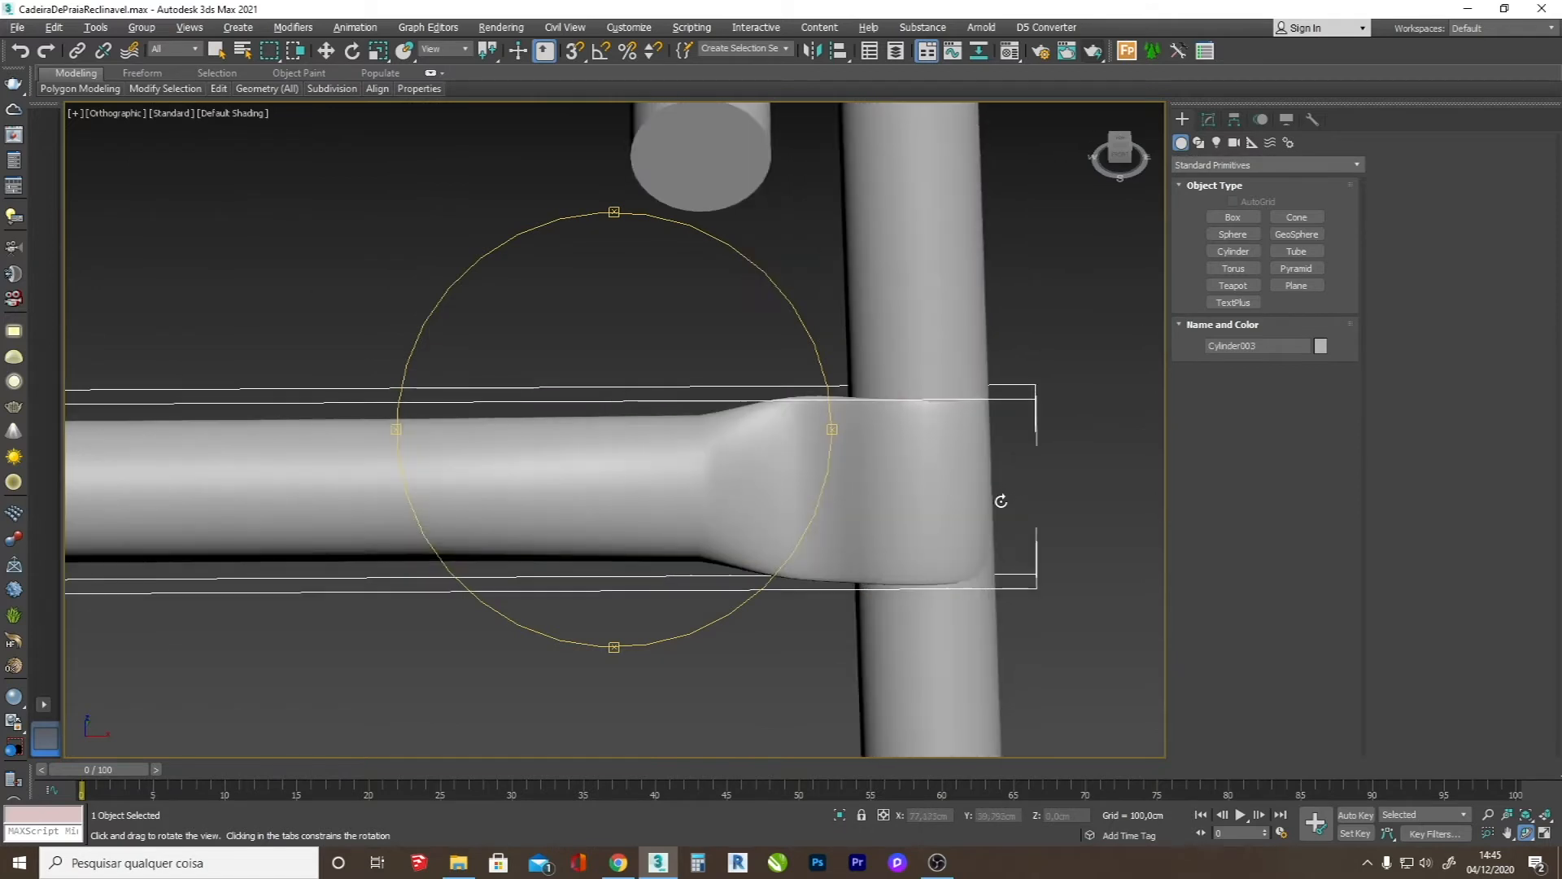
{"action": "key", "text": "1"}
{"action": "key", "text": "w"}
{"action": "left_click_drag", "start_coordinate": [1047, 637], "coordinate": [993, 578]}
{"action": "scroll", "coordinate": [979, 480], "scroll_direction": "up", "scroll_amount": 5}
{"action": "scroll", "coordinate": [851, 507], "scroll_direction": "down", "scroll_amount": 3}
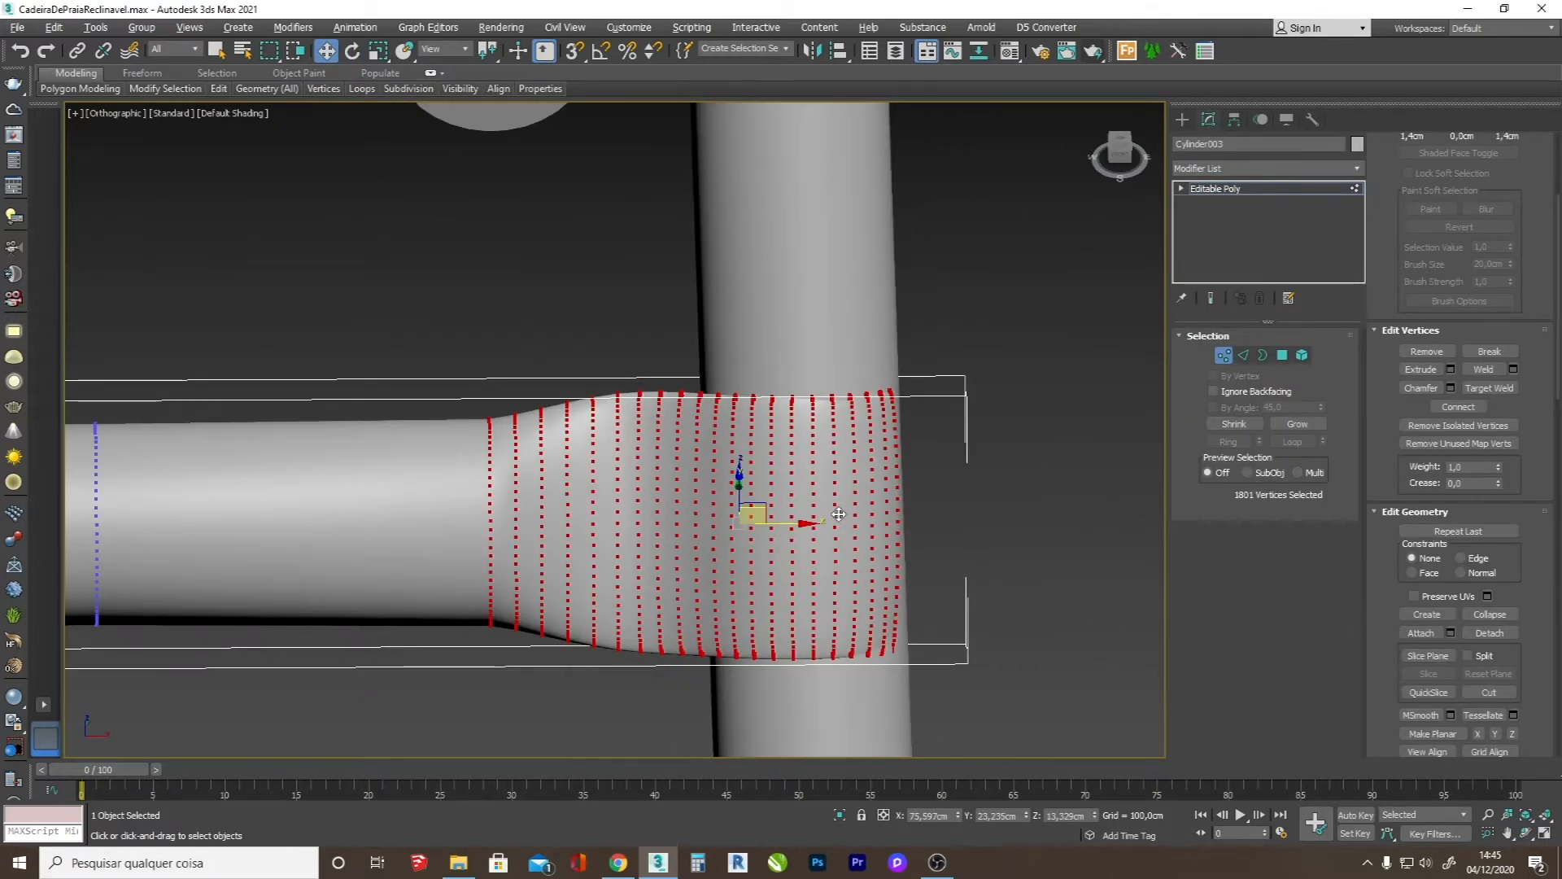
{"action": "left_click_drag", "start_coordinate": [789, 521], "coordinate": [803, 521]}
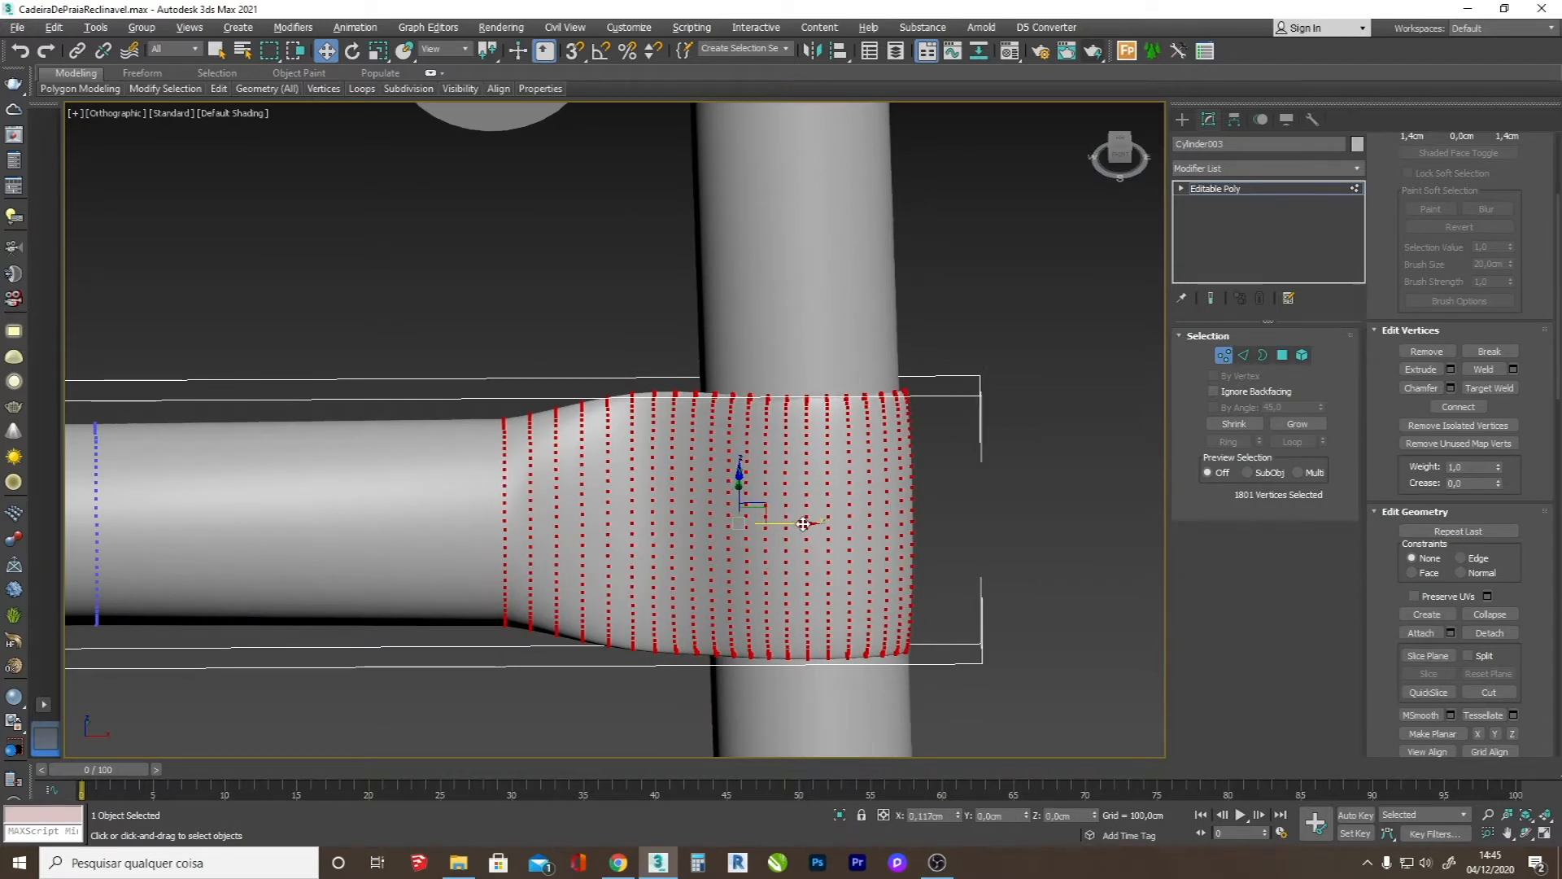
- Shift the vertices of the crossbar's opposite flattened end outward to match its leg, and exit vertex editing
{"action": "scroll", "coordinate": [963, 458], "scroll_direction": "down", "scroll_amount": 10}
{"action": "scroll", "coordinate": [697, 463], "scroll_direction": "up", "scroll_amount": 9}
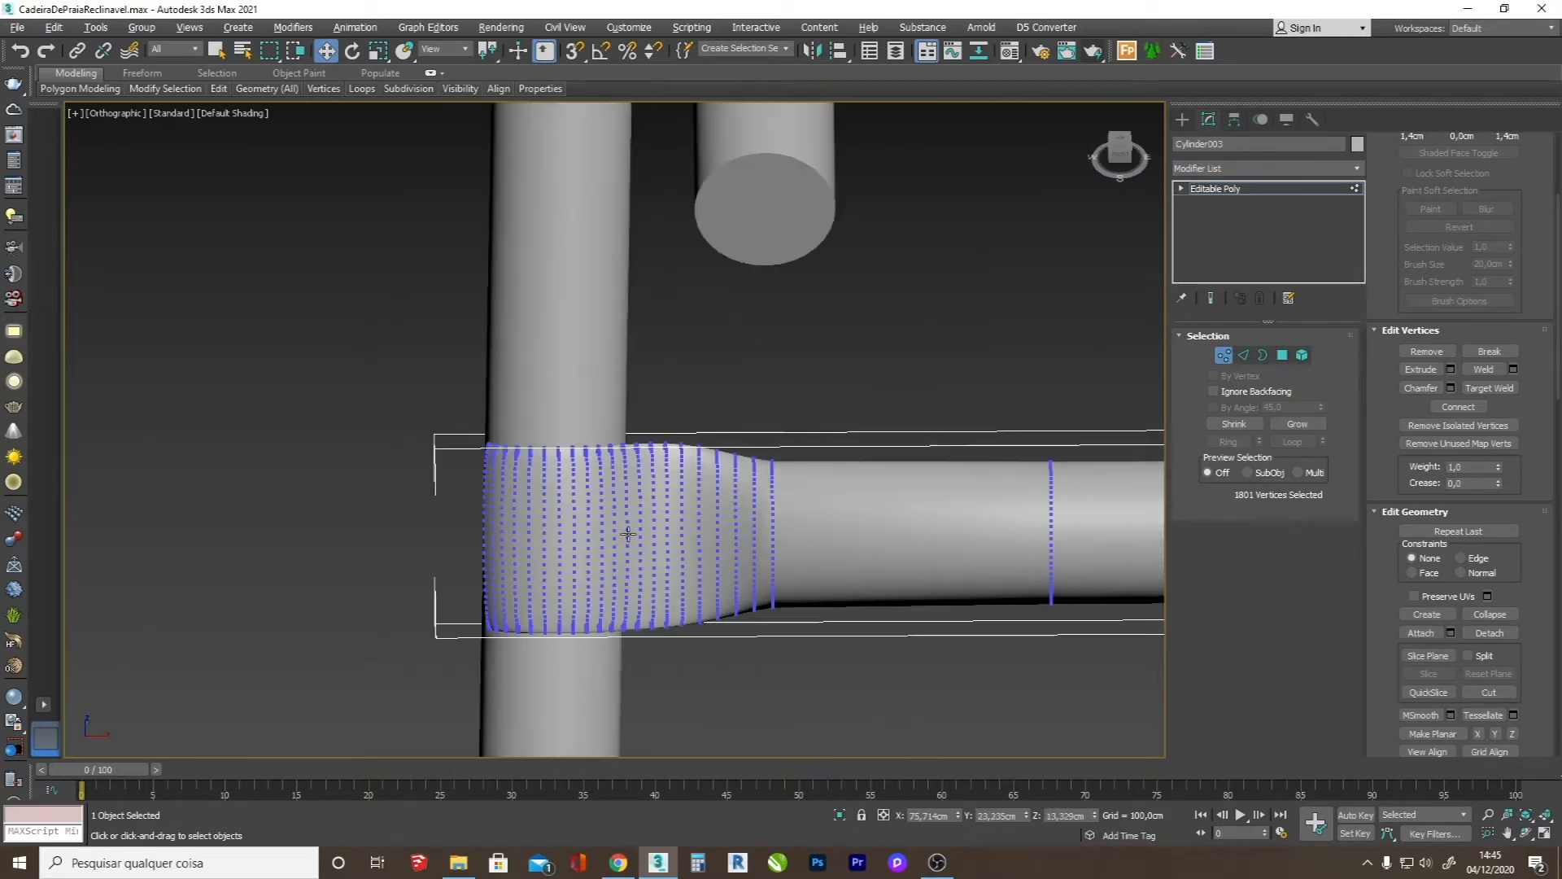
{"action": "left_click_drag", "start_coordinate": [368, 400], "coordinate": [370, 402]}
{"action": "left_click_drag", "start_coordinate": [599, 491], "coordinate": [589, 490]}
{"action": "key", "text": "F4"}
{"action": "scroll", "coordinate": [726, 473], "scroll_direction": "down", "scroll_amount": 9}
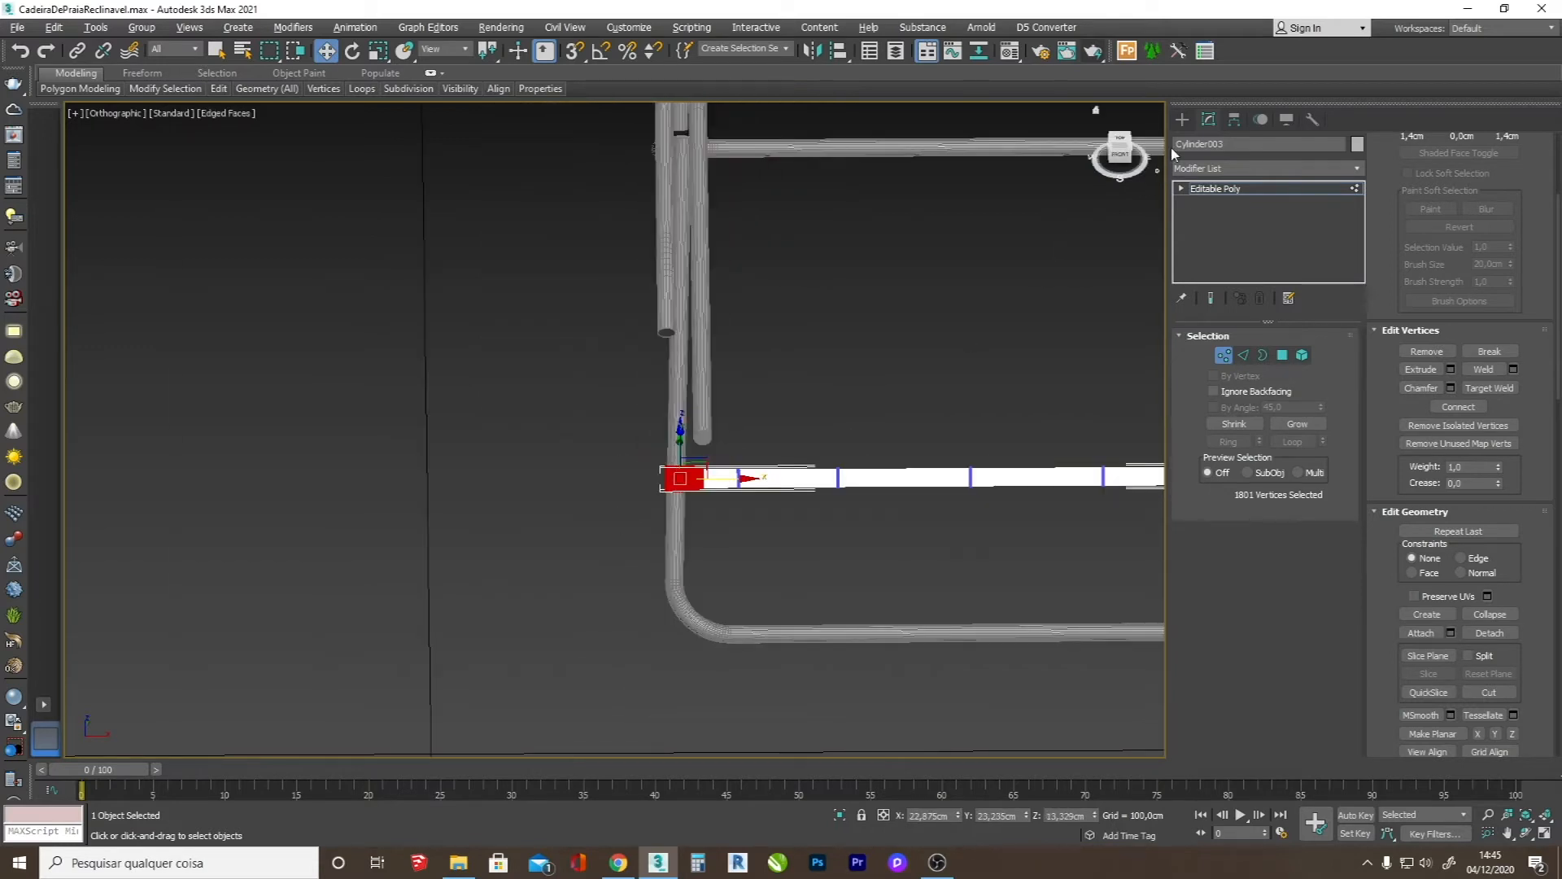
{"action": "left_click", "coordinate": [1183, 120]}
{"action": "left_click", "coordinate": [1523, 835]}
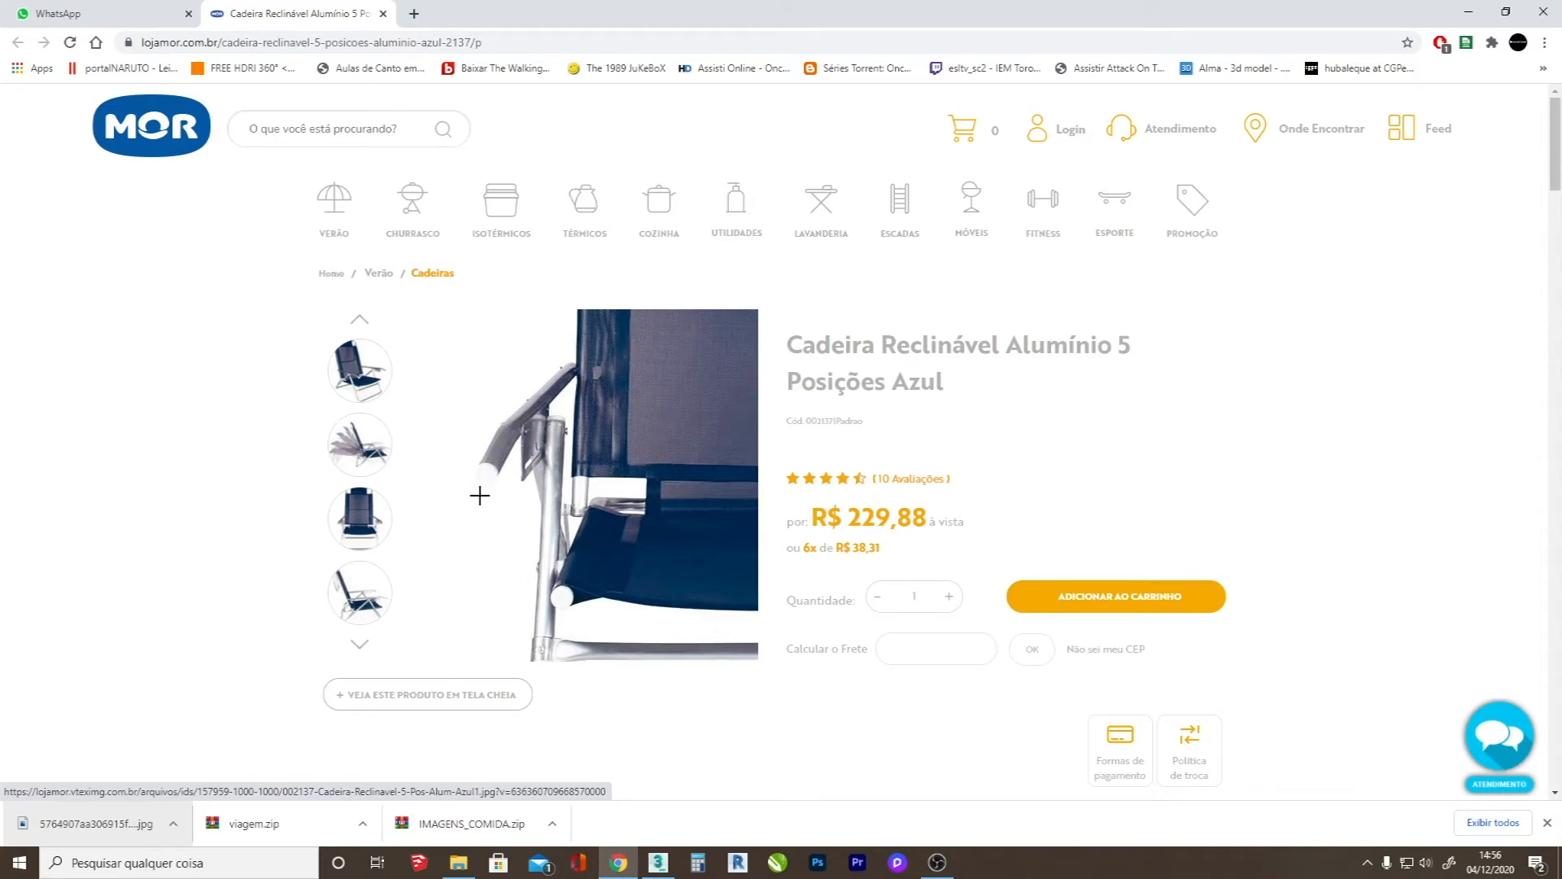
- Return to 3ds Max and create a cylinder over a tube's open end in the front view, with a radius of 0.82 cm
{"action": "left_click", "coordinate": [658, 861]}
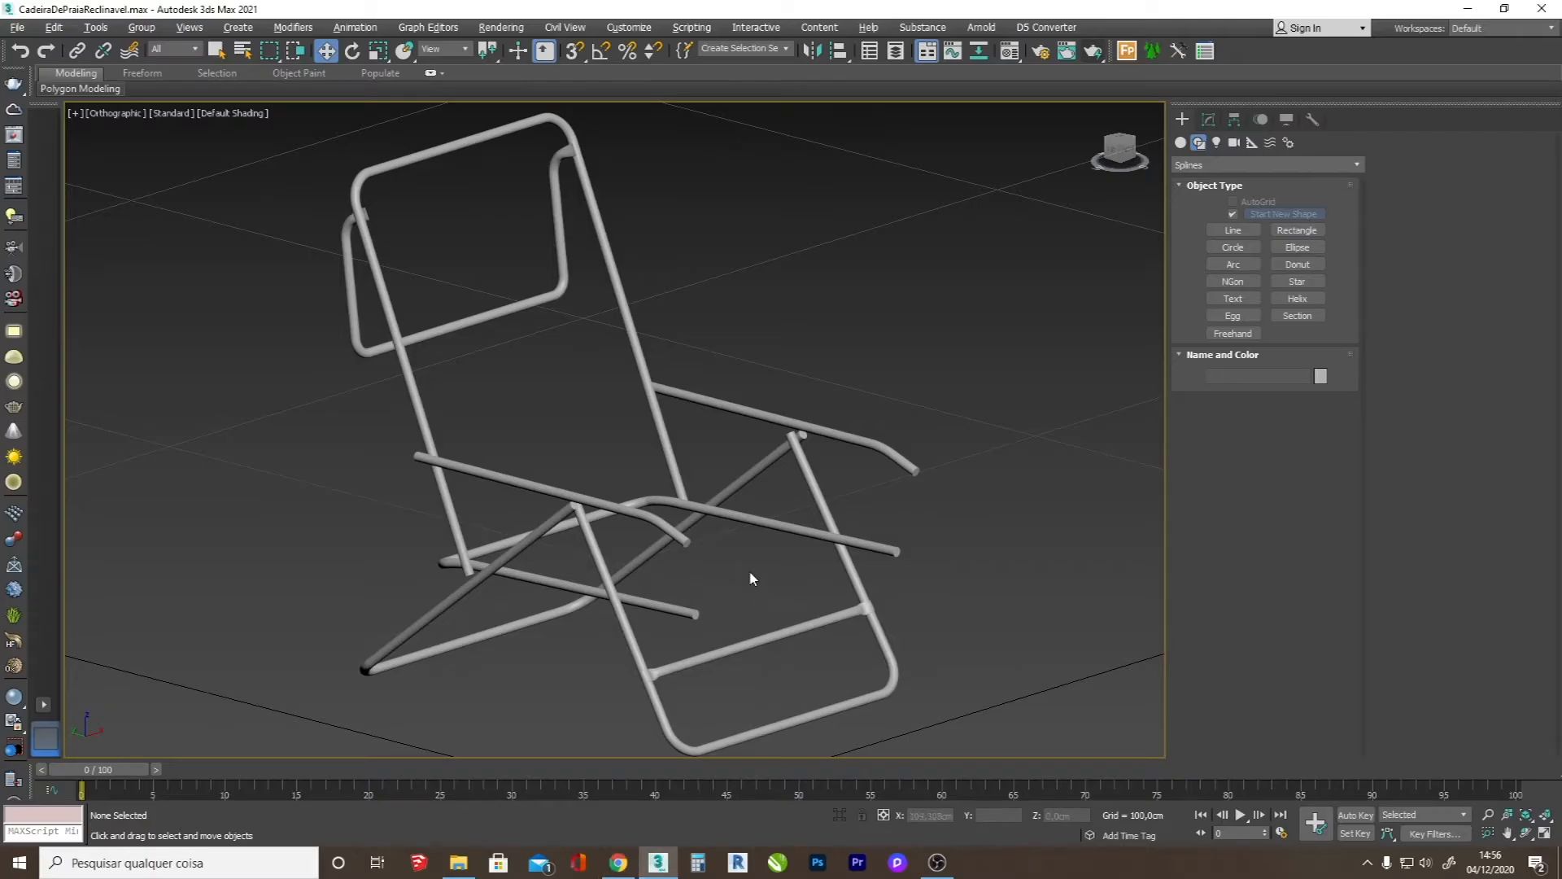
{"action": "left_click", "coordinate": [1181, 143]}
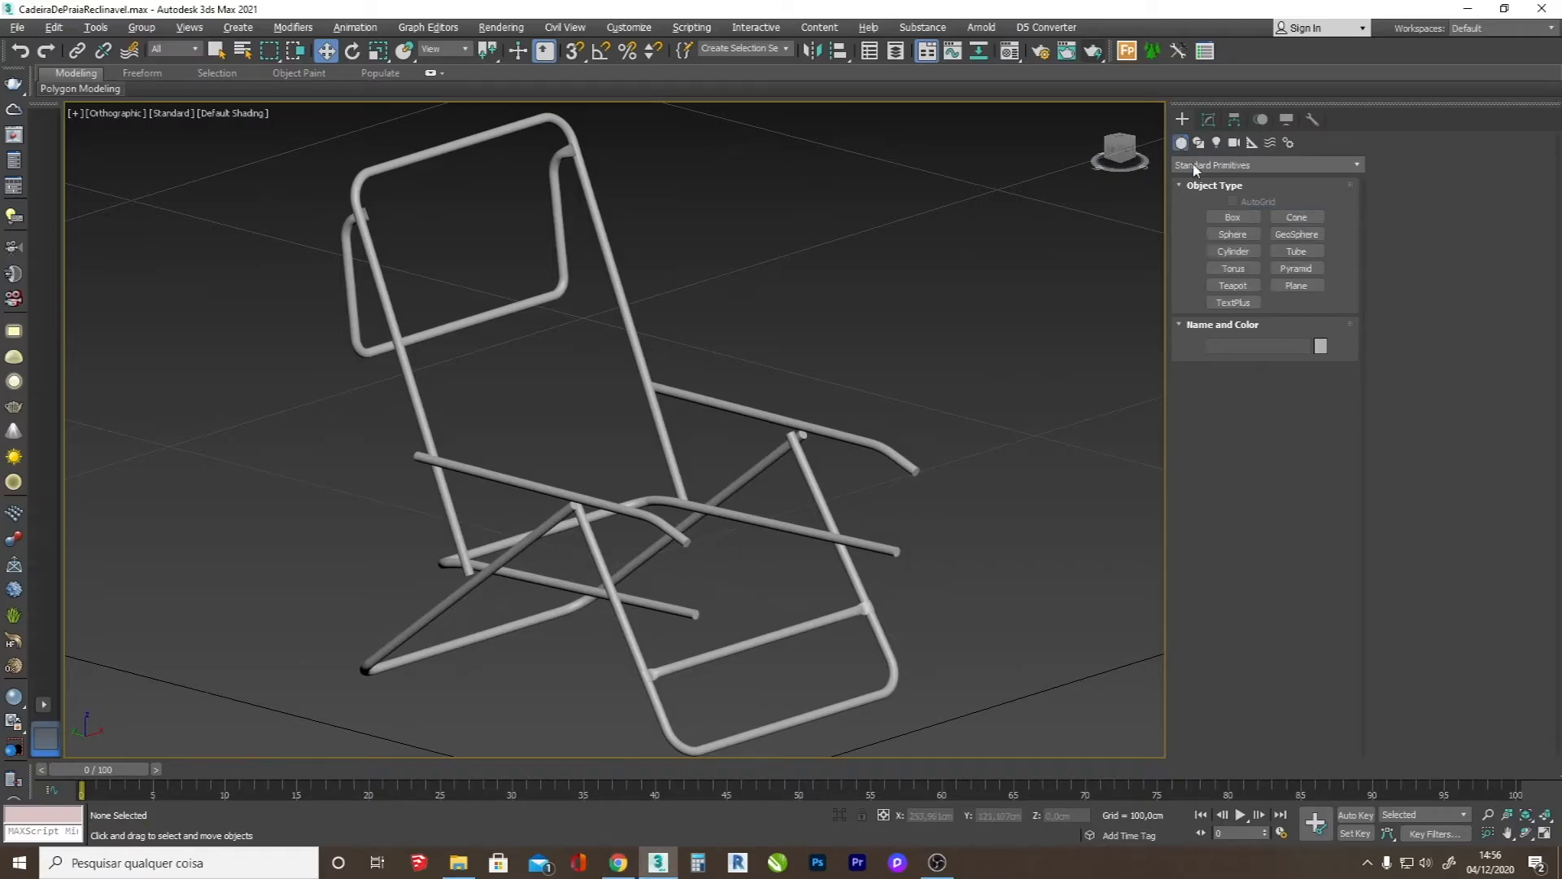
{"action": "left_click", "coordinate": [1234, 252]}
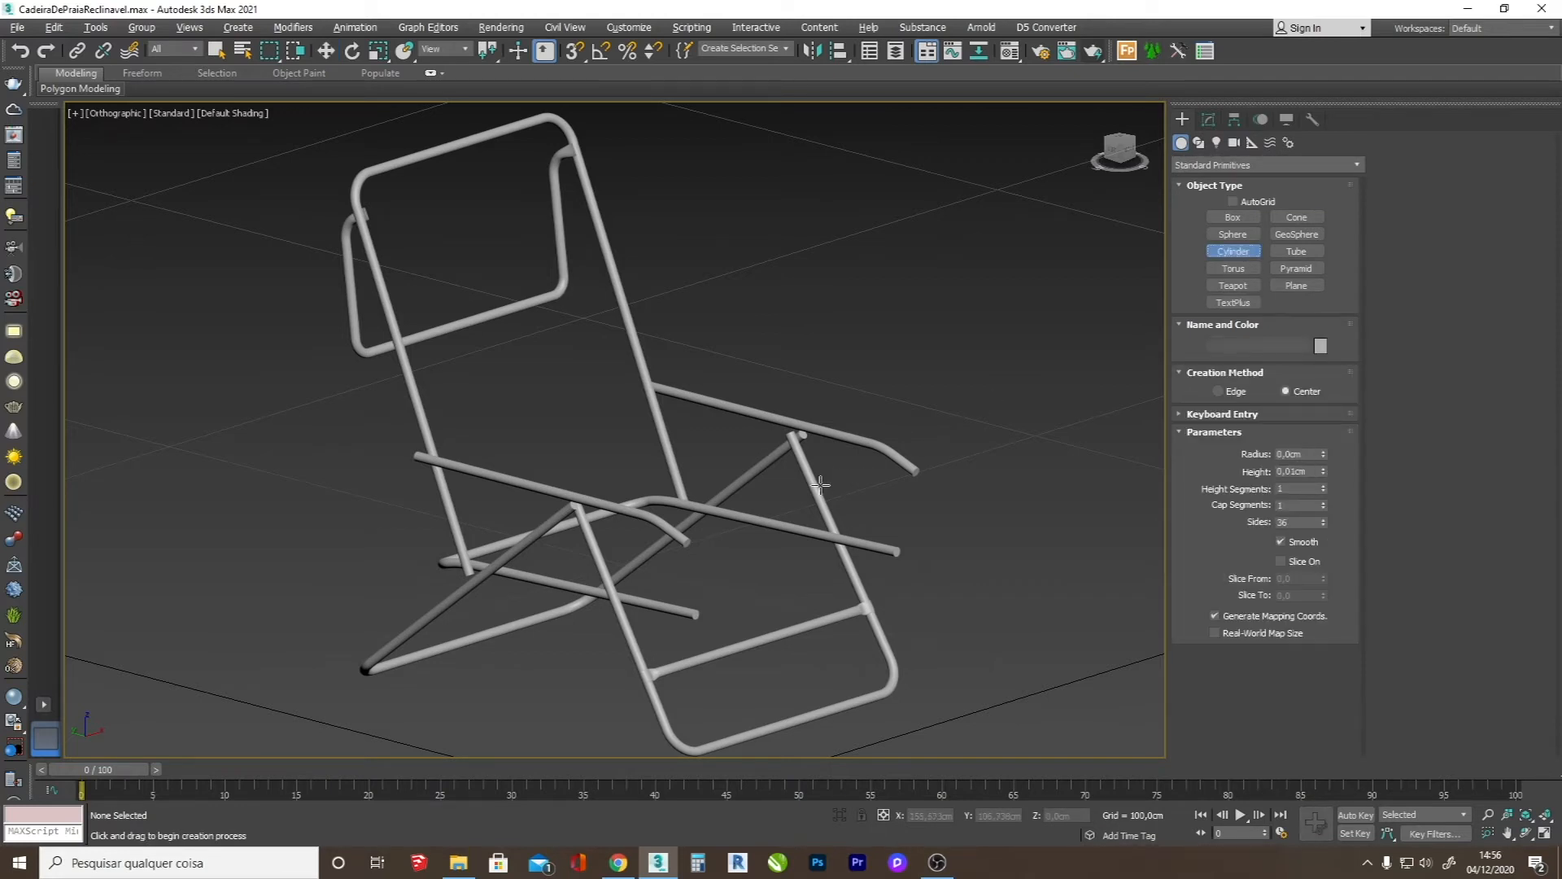
{"action": "key", "text": "f"}
{"action": "scroll", "coordinate": [720, 600], "scroll_direction": "down", "scroll_amount": 5}
{"action": "scroll", "coordinate": [724, 570], "scroll_direction": "up", "scroll_amount": 5}
{"action": "scroll", "coordinate": [645, 382], "scroll_direction": "up", "scroll_amount": 10}
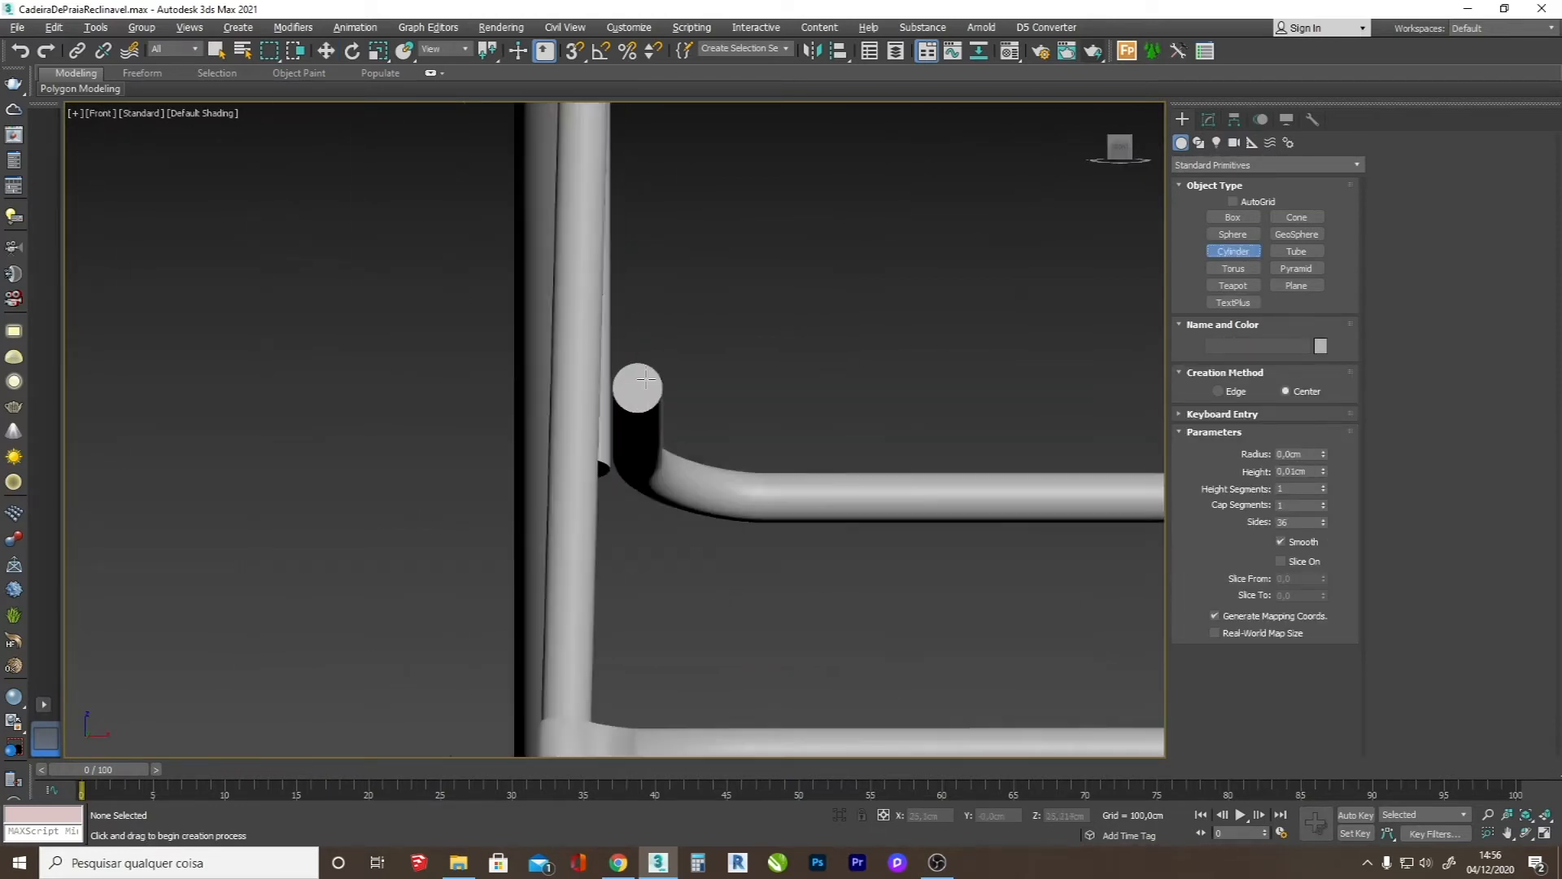
{"action": "mouse_move", "coordinate": [609, 411]}
{"action": "left_mouse_down"}
{"action": "mouse_move", "coordinate": [647, 366]}
{"action": "mouse_move", "coordinate": [663, 486]}
{"action": "left_mouse_up"}
{"action": "key", "text": "F3"}
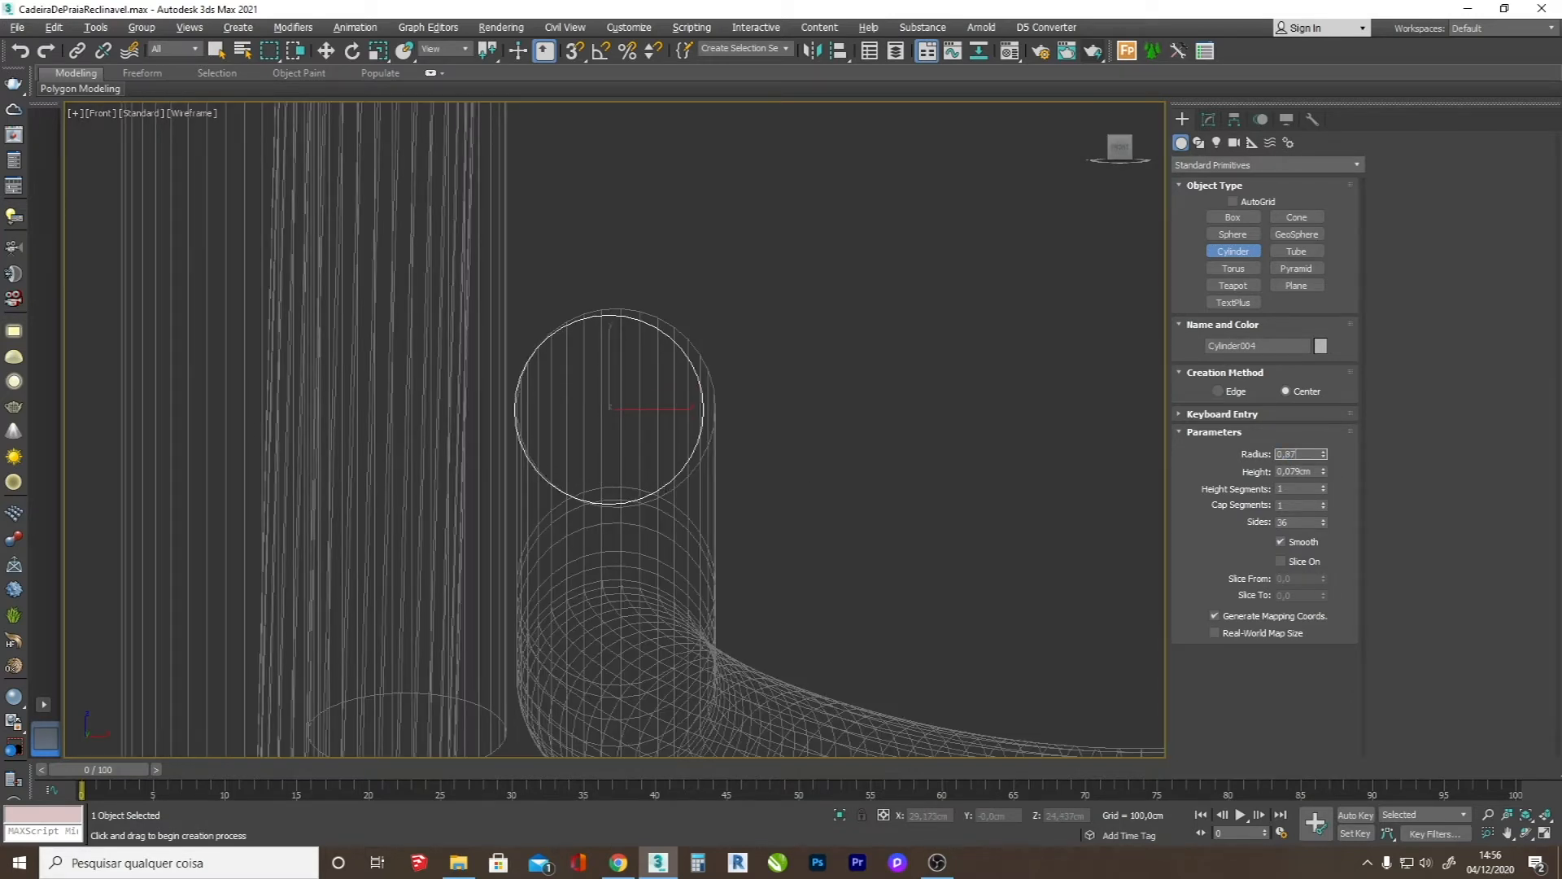
{"action": "type", "text": "0,82"}
{"action": "key", "text": "Return"}
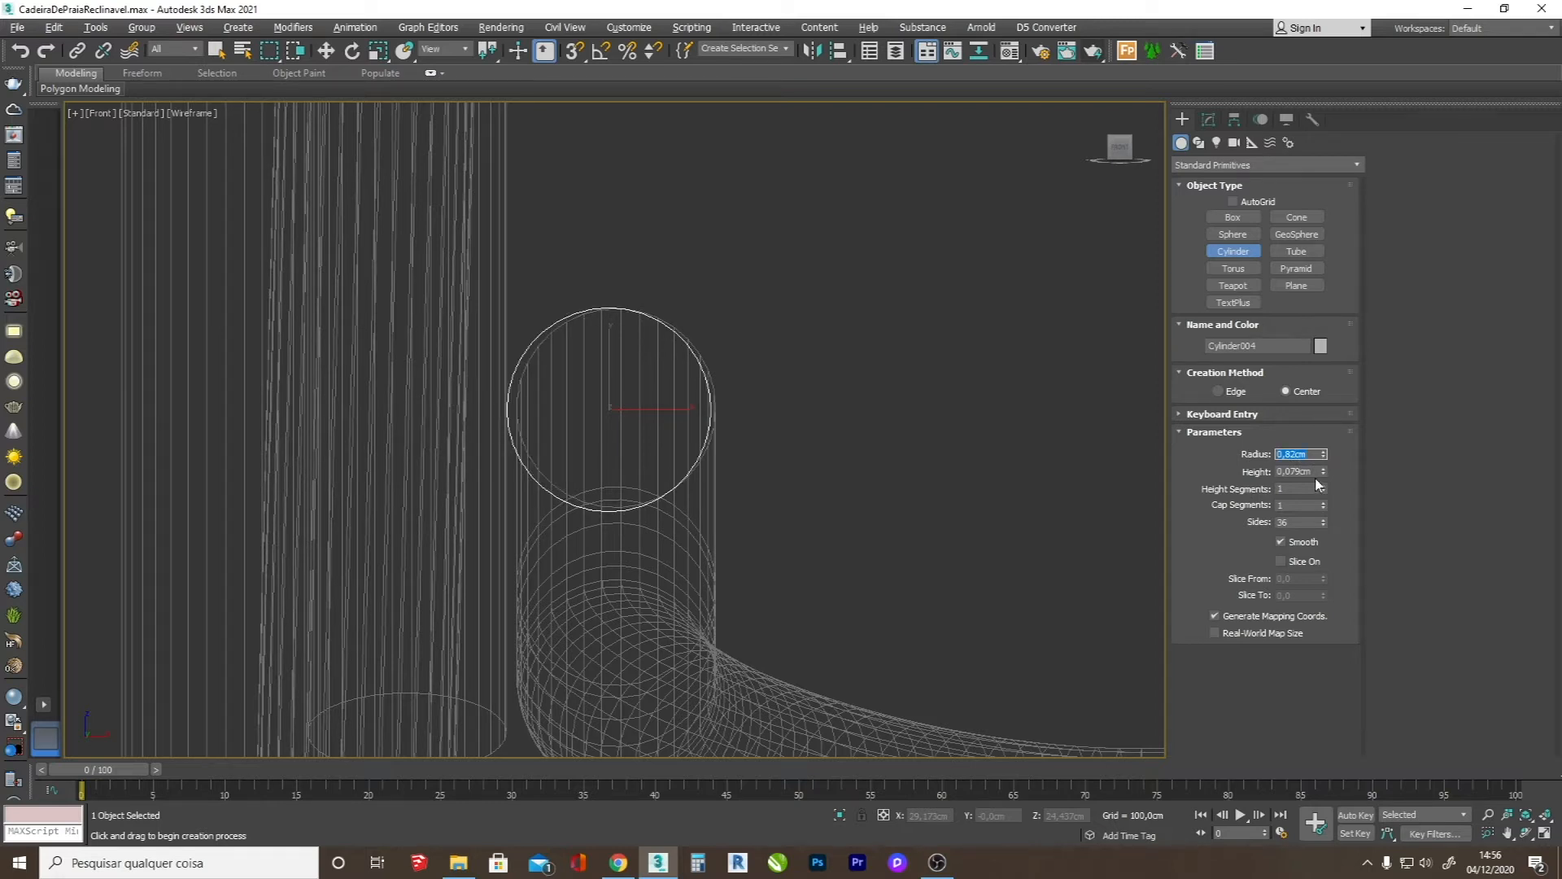
- Increase the cylinder's height to about 1.229 cm while viewing it from the left
{"action": "left_click", "coordinate": [1526, 835]}
{"action": "left_click_drag", "start_coordinate": [615, 400], "coordinate": [724, 419]}
{"action": "key", "text": "l"}
{"action": "scroll", "coordinate": [716, 418], "scroll_direction": "down", "scroll_amount": 5}
{"action": "scroll", "coordinate": [788, 499], "scroll_direction": "up", "scroll_amount": 15}
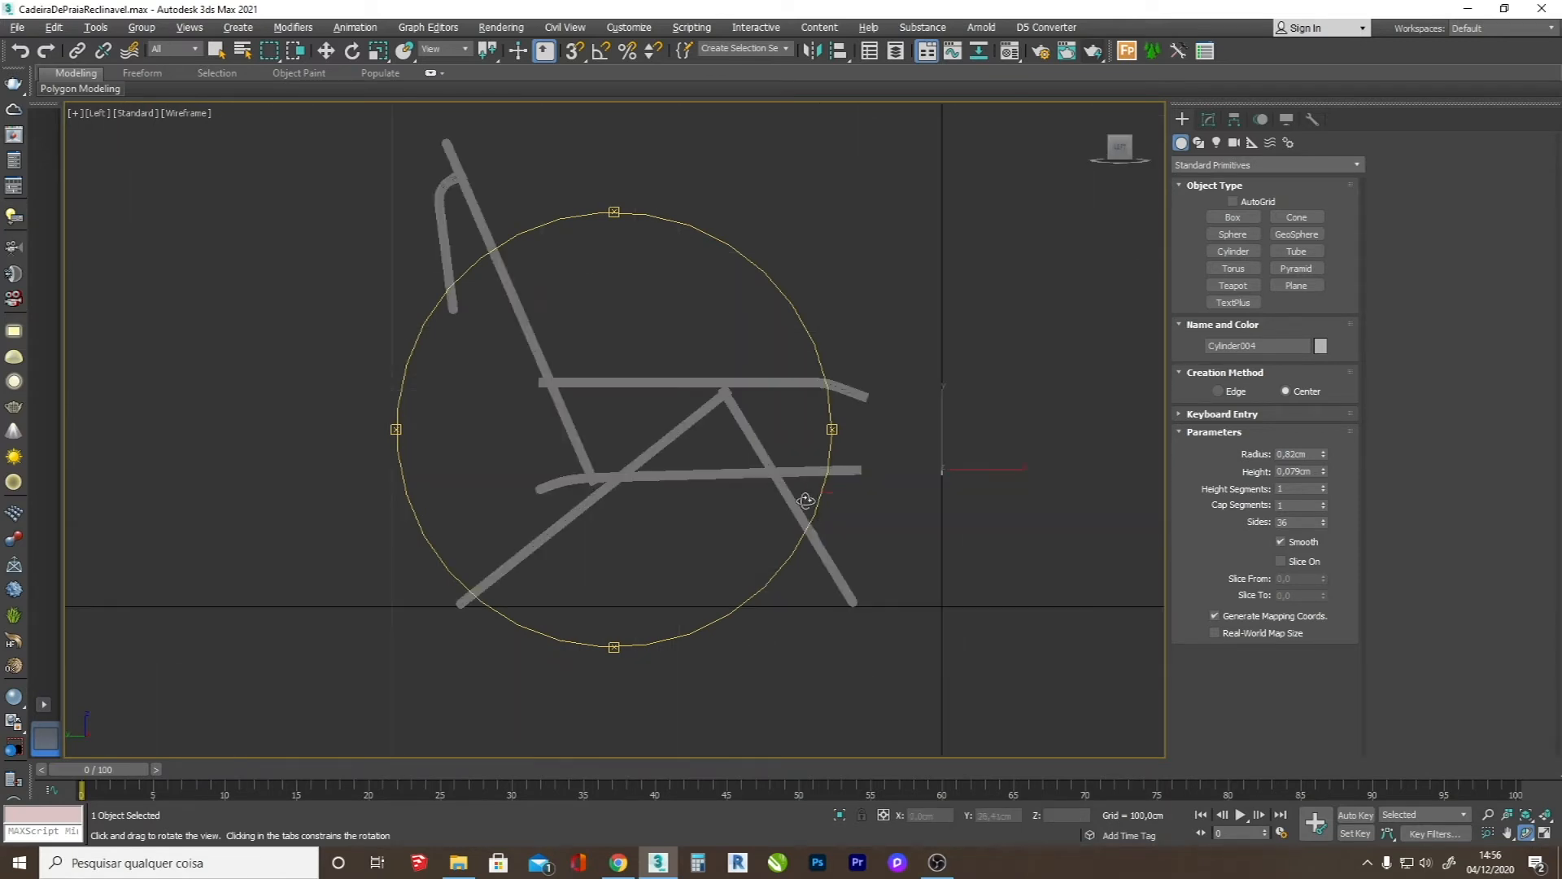
{"action": "key", "text": "w"}
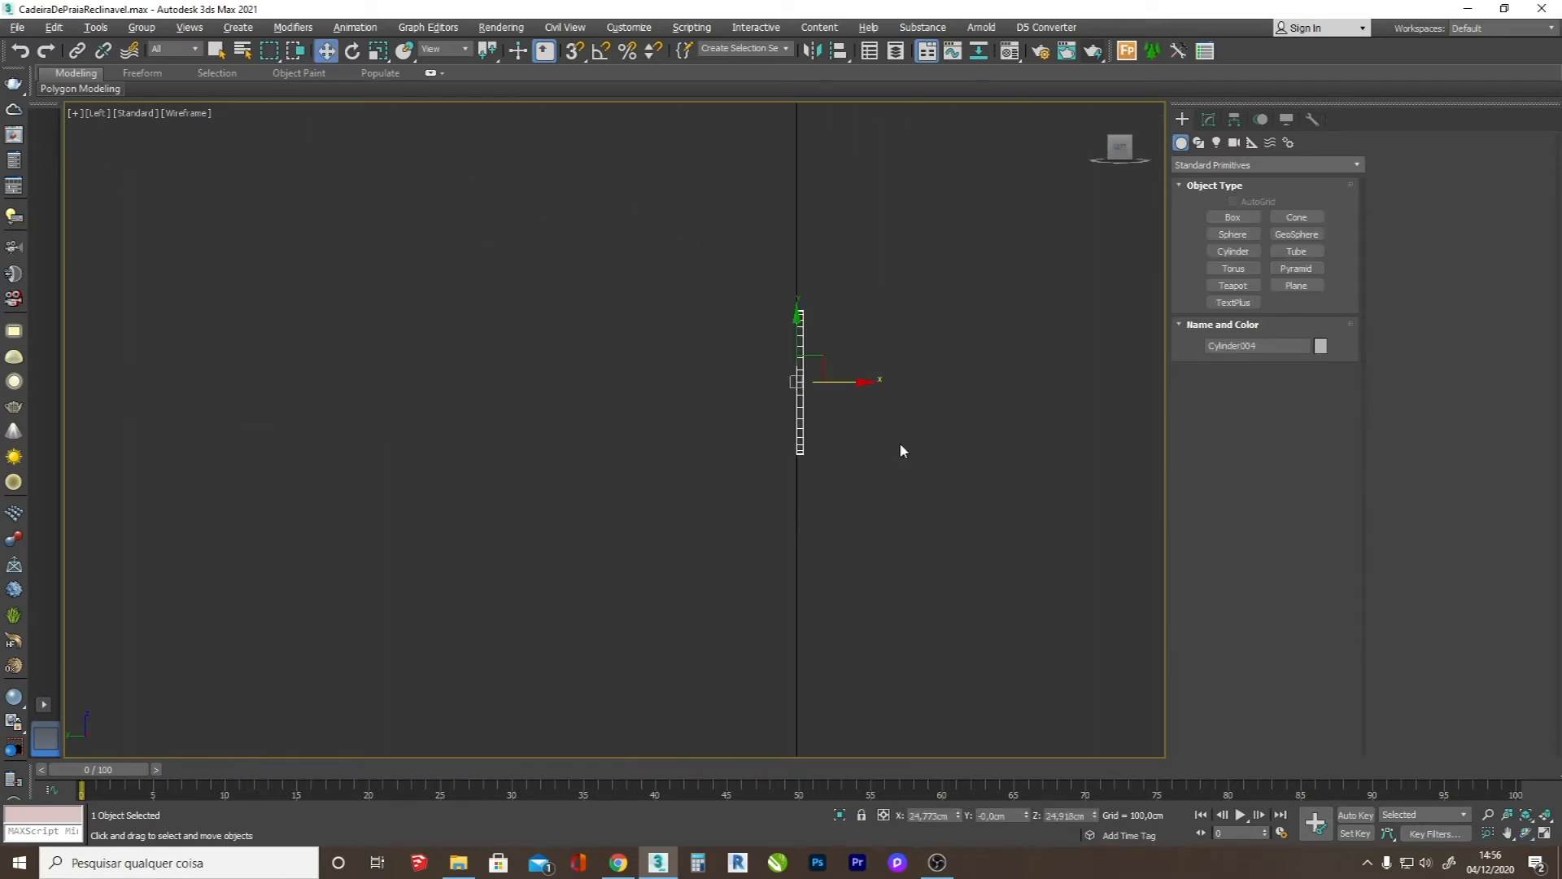
{"action": "left_click", "coordinate": [1209, 119]}
{"action": "left_click_drag", "start_coordinate": [1324, 375], "coordinate": [1324, 342]}
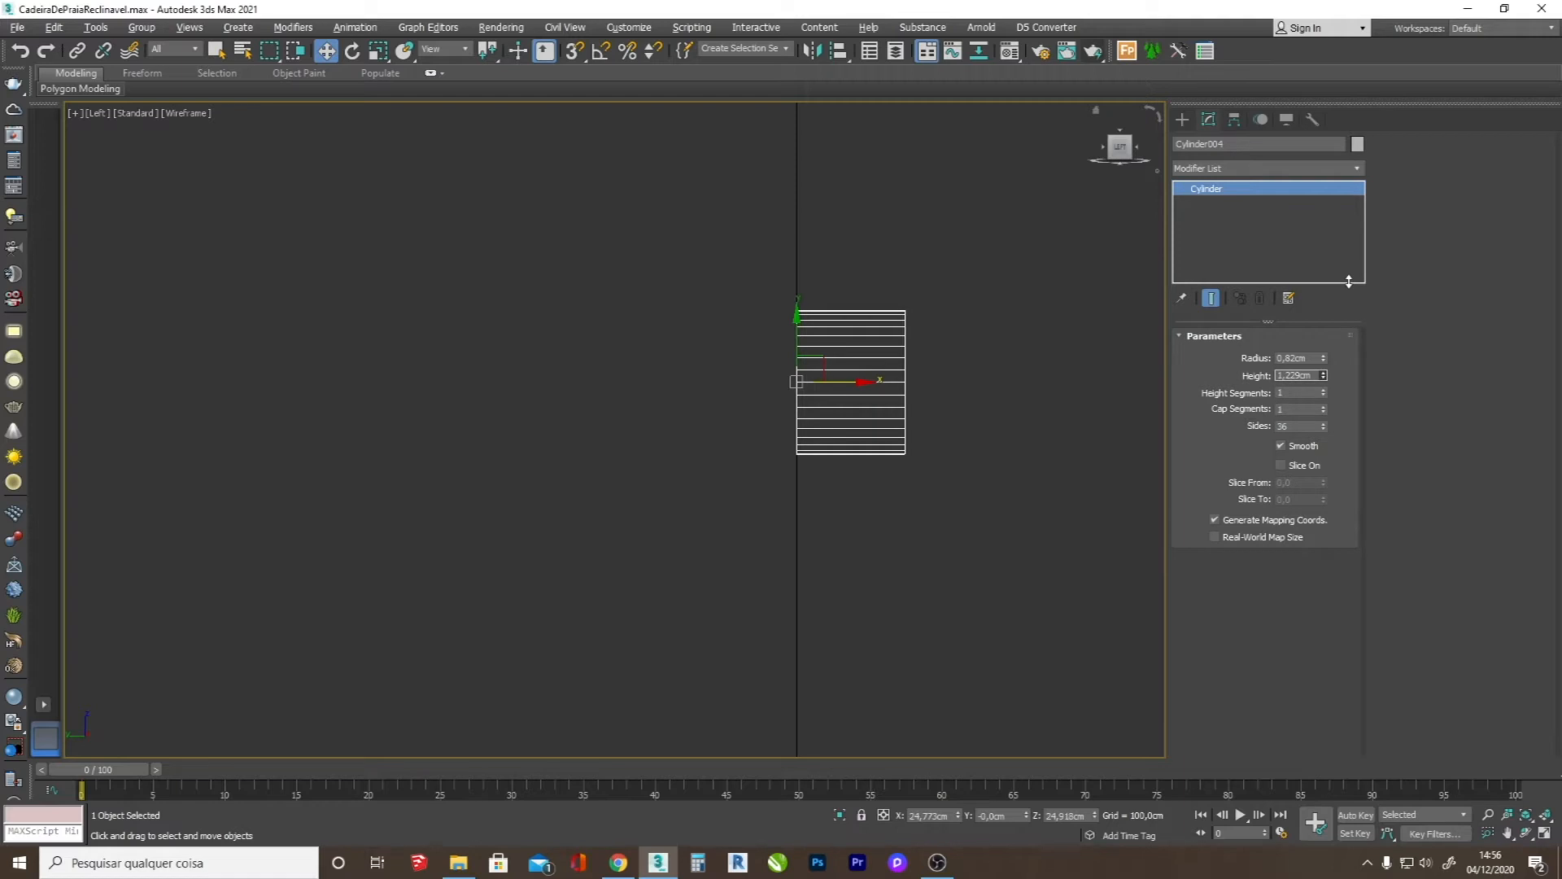
- Move the cylinder onto the bent front end of the armrest tube in the left view
{"action": "scroll", "coordinate": [921, 415], "scroll_direction": "down", "scroll_amount": 6}
{"action": "scroll", "coordinate": [921, 415], "scroll_direction": "up", "scroll_amount": 1}
{"action": "left_click_drag", "start_coordinate": [929, 397], "coordinate": [772, 257]}
{"action": "scroll", "coordinate": [753, 274], "scroll_direction": "up", "scroll_amount": 6}
- Check the armrest ends in the reference photo in Chrome and set the cylinder's height to 0.4 cm in 3ds Max
{"action": "key", "text": "alt+Tab"}
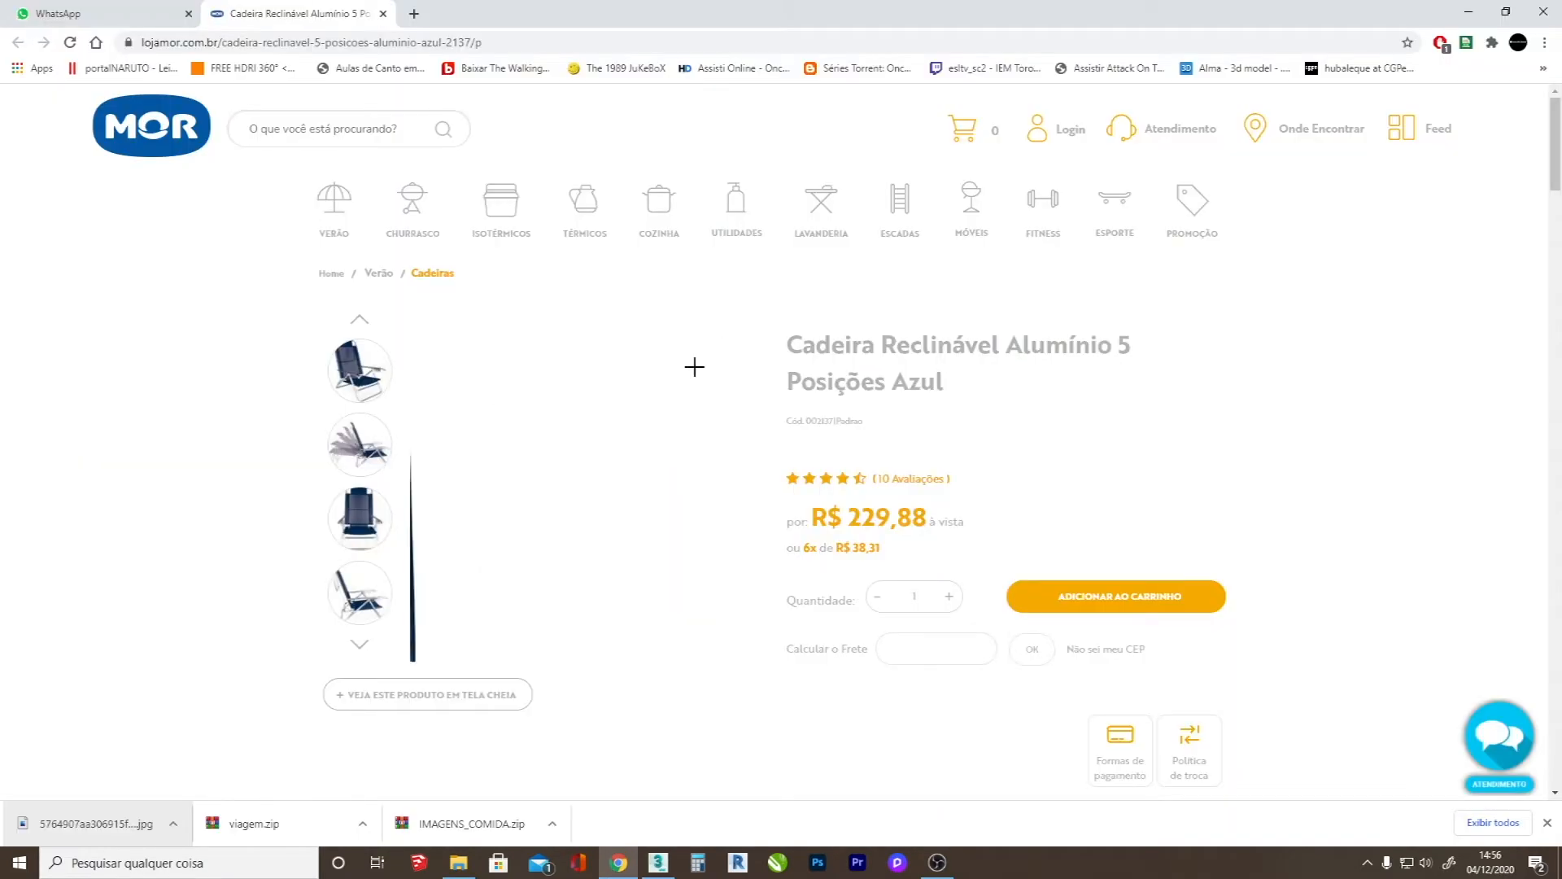
{"action": "left_click", "coordinate": [343, 454]}
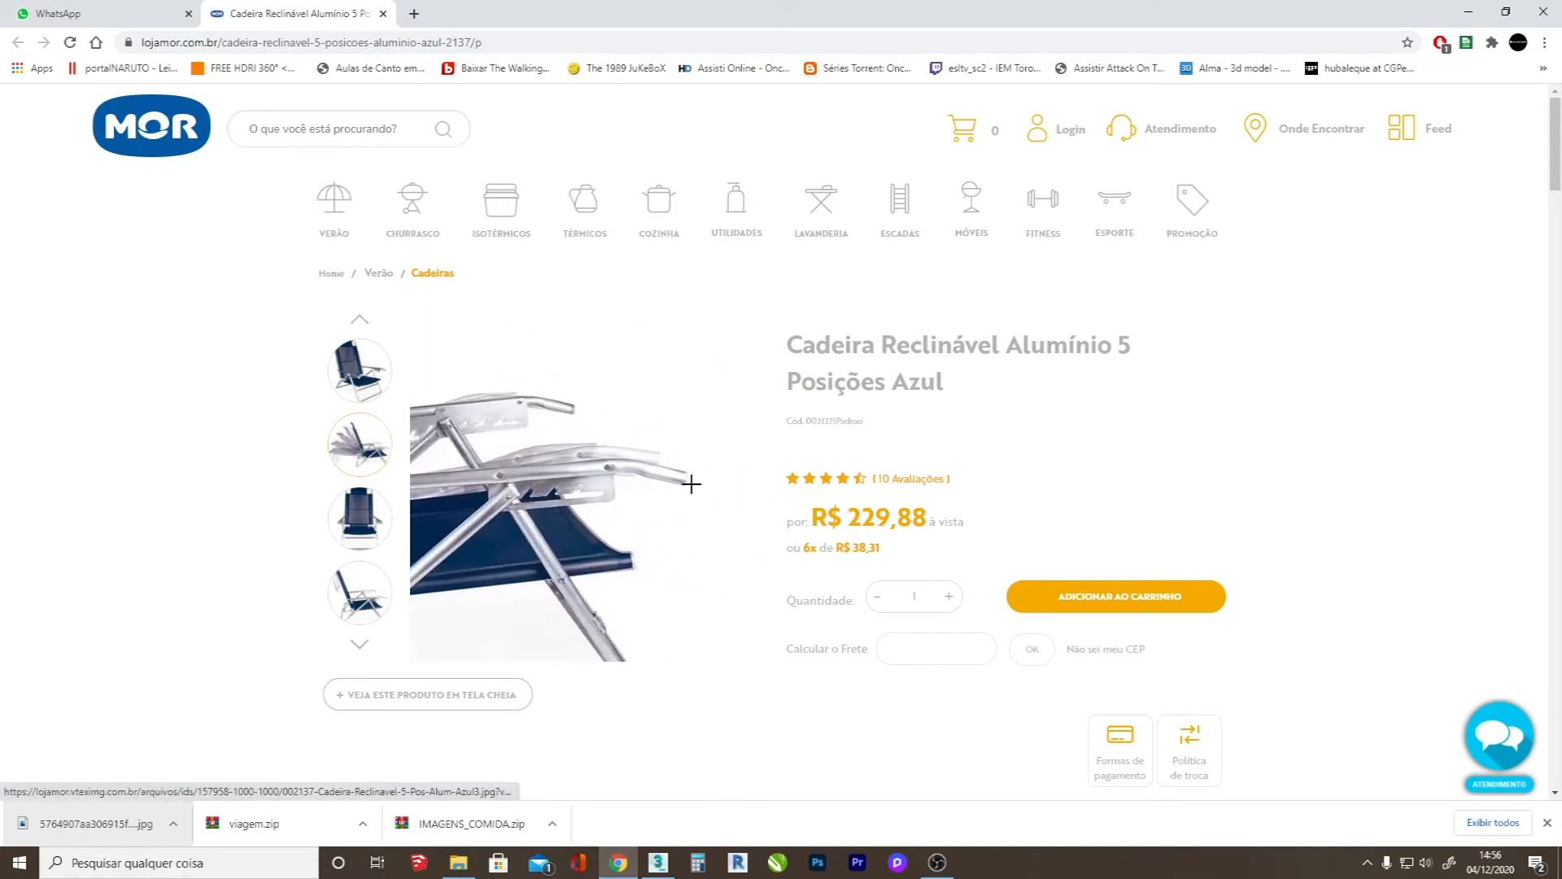
{"action": "key", "text": "alt+Tab"}
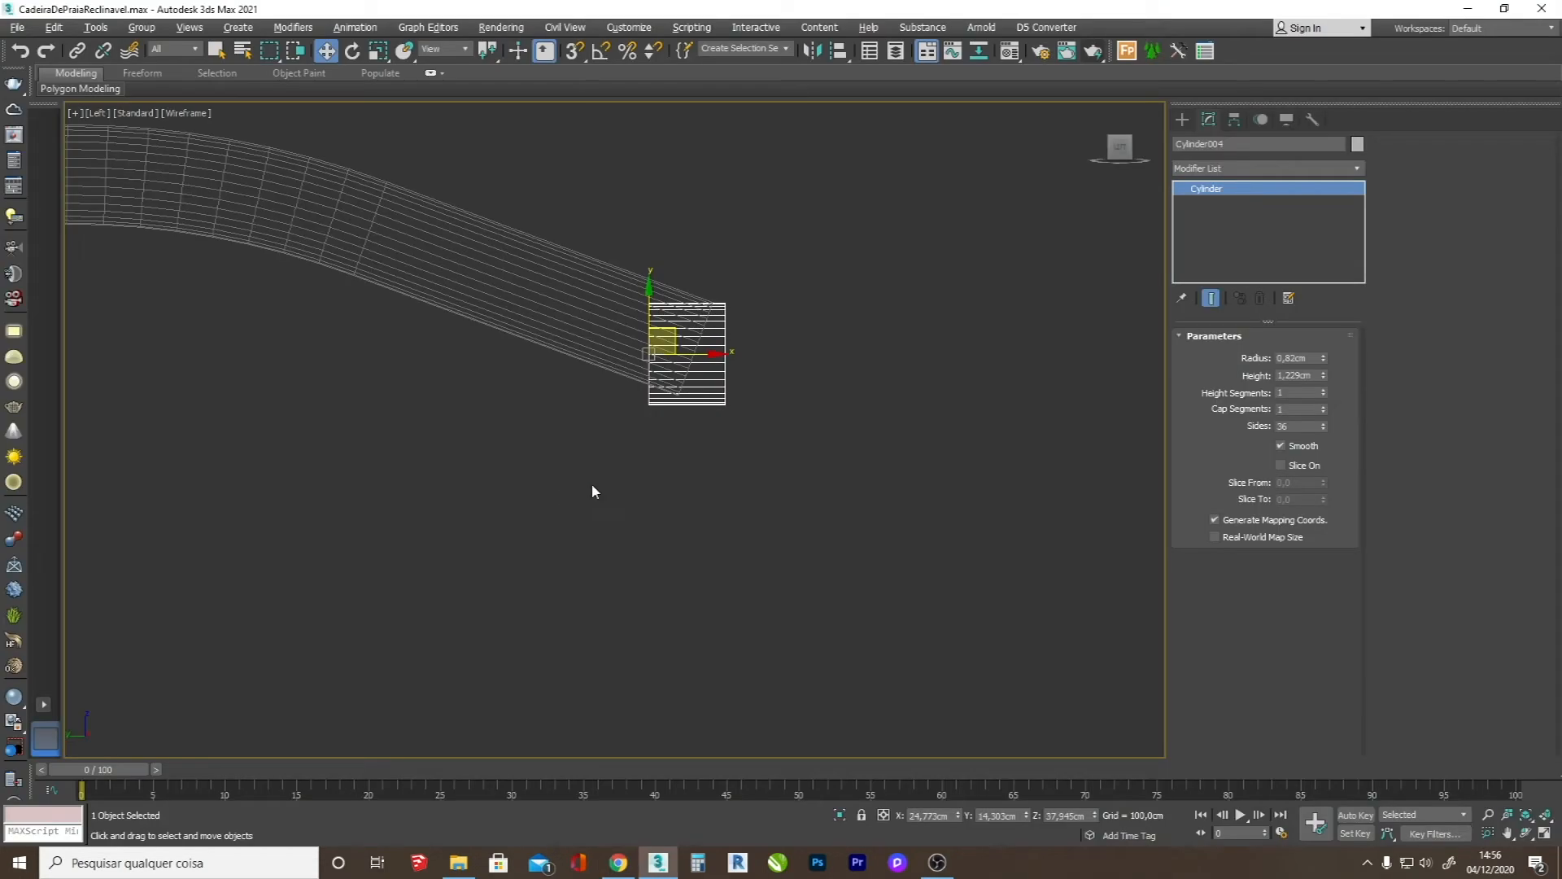
{"action": "left_click_drag", "start_coordinate": [1322, 377], "coordinate": [1332, 427]}
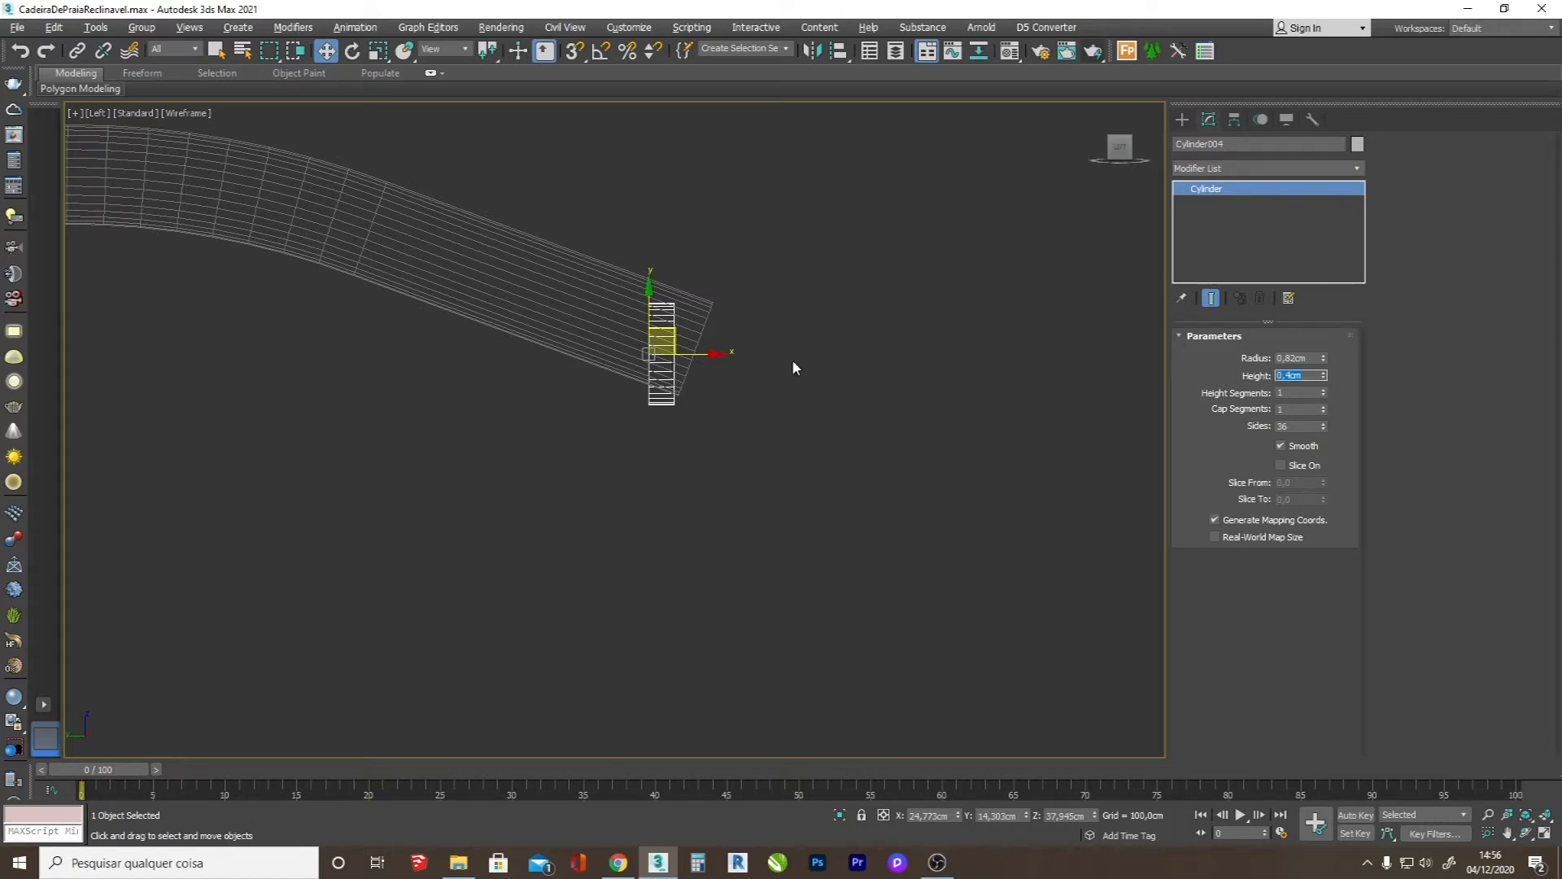
- Convert the cylinder at the armrest end to an Editable Poly
{"action": "scroll", "coordinate": [709, 308], "scroll_direction": "up", "scroll_amount": 3}
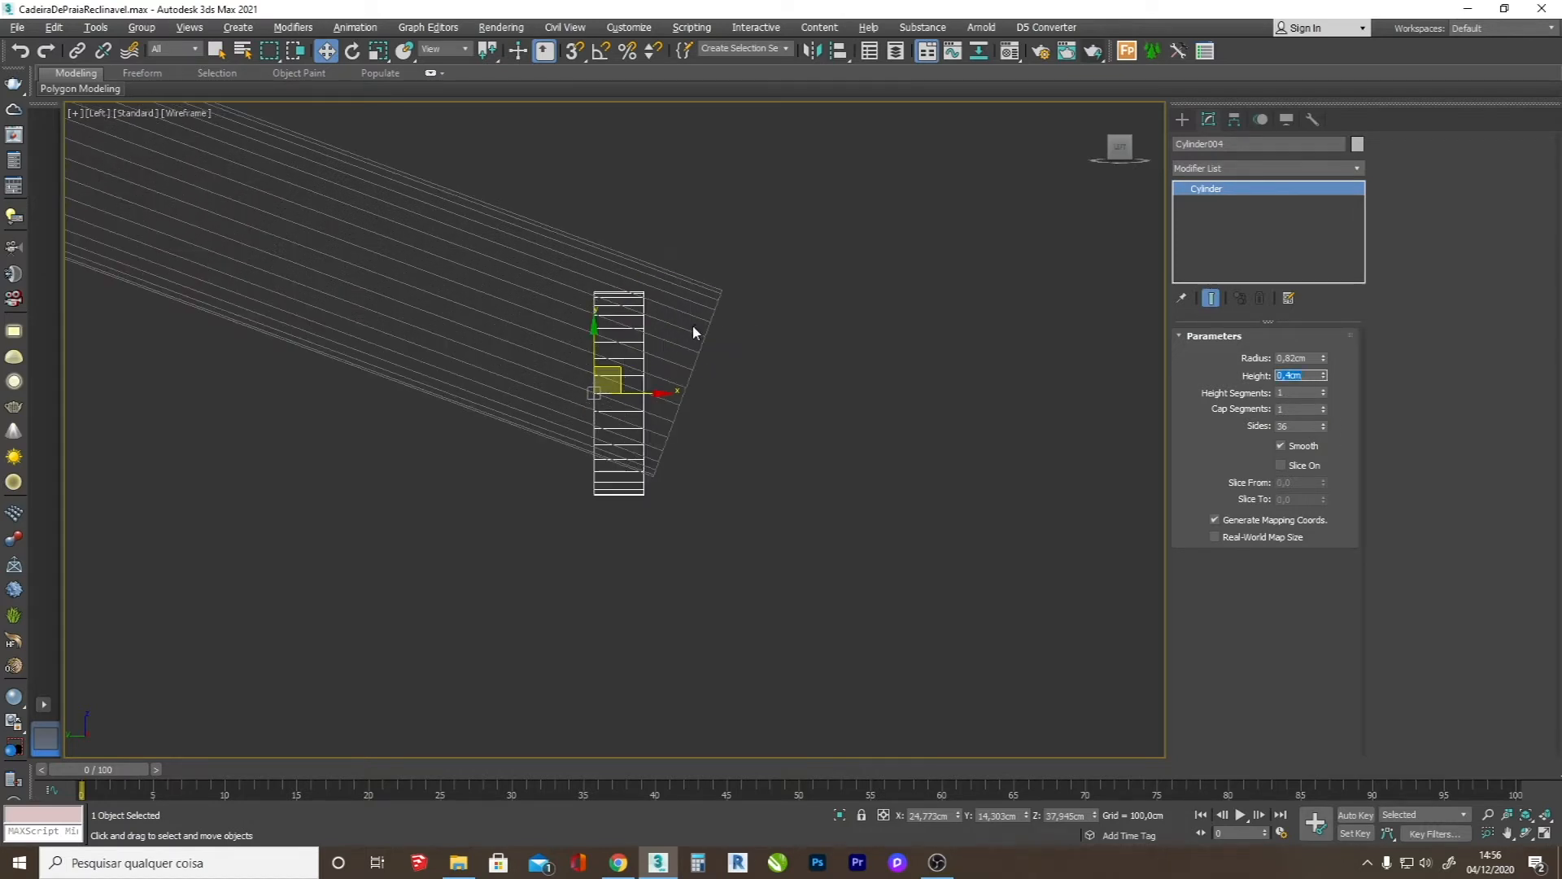
{"action": "right_click", "coordinate": [626, 382]}
{"action": "mouse_move", "coordinate": [773, 529]}
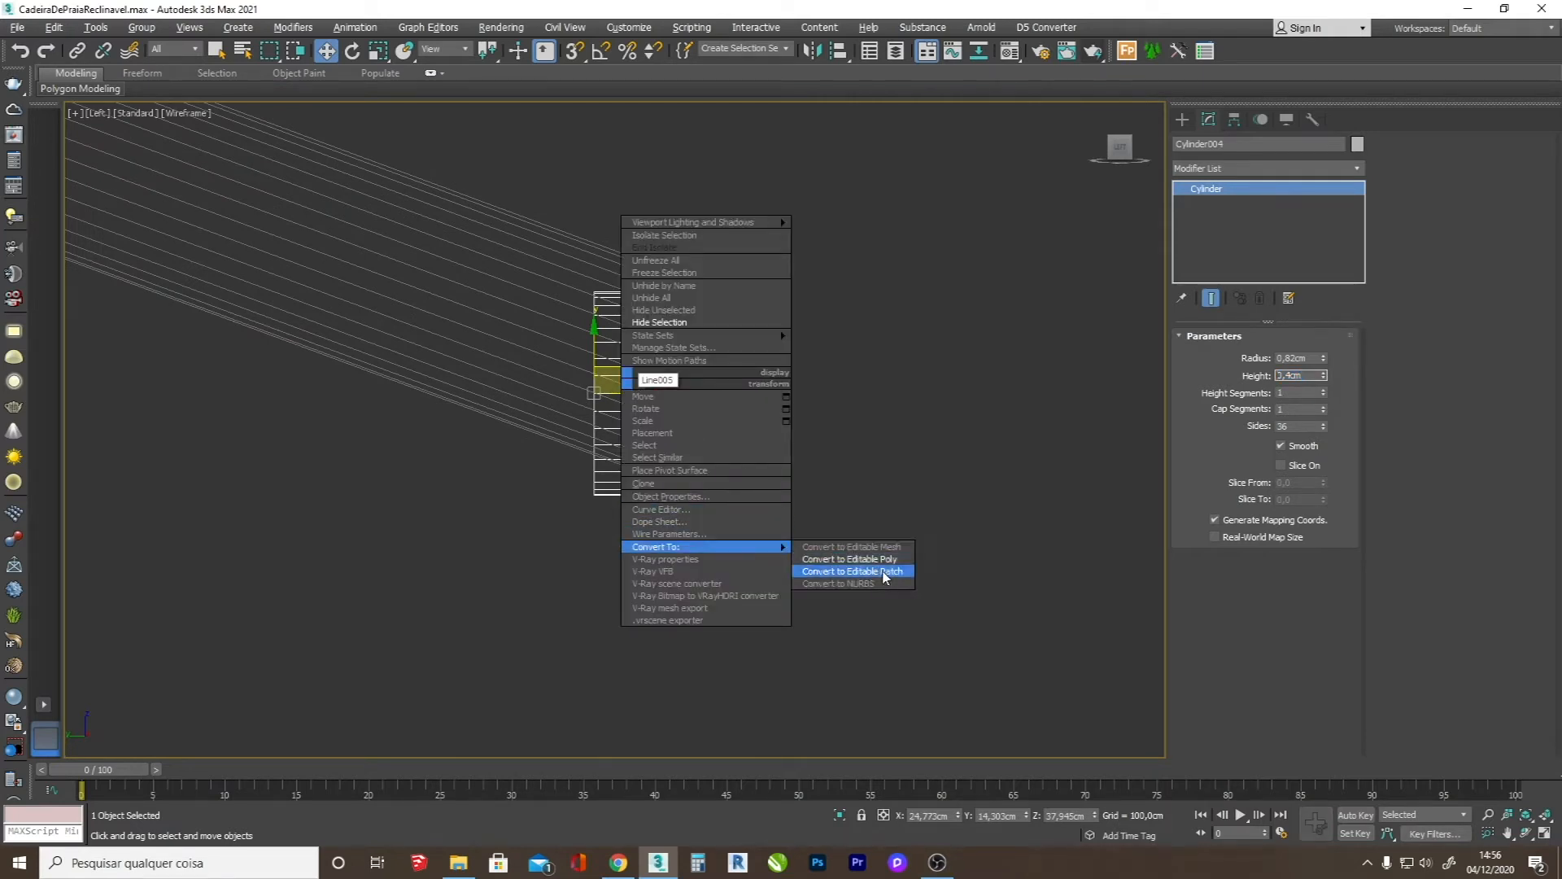
{"action": "left_click", "coordinate": [883, 559]}
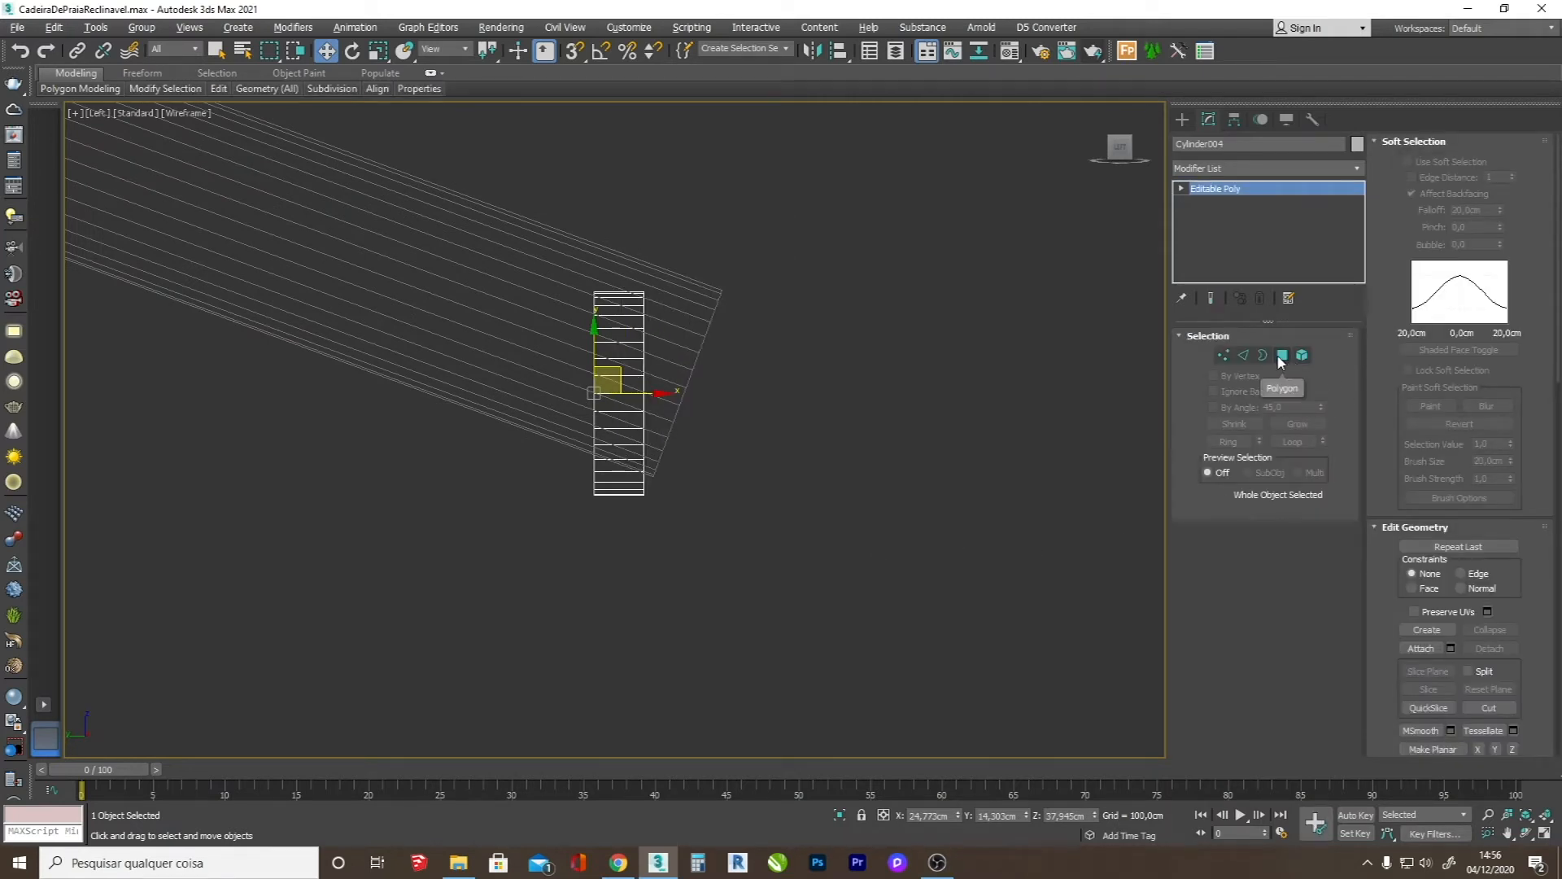
- Chamfer the perimeter edges of the cap's outer face by about 0.065 cm with 3 segments, and show the model shaded
{"action": "left_click", "coordinate": [1282, 355]}
{"action": "left_click", "coordinate": [1525, 833]}
{"action": "left_click_drag", "start_coordinate": [586, 390], "coordinate": [621, 402]}
{"action": "left_click", "coordinate": [621, 402]}
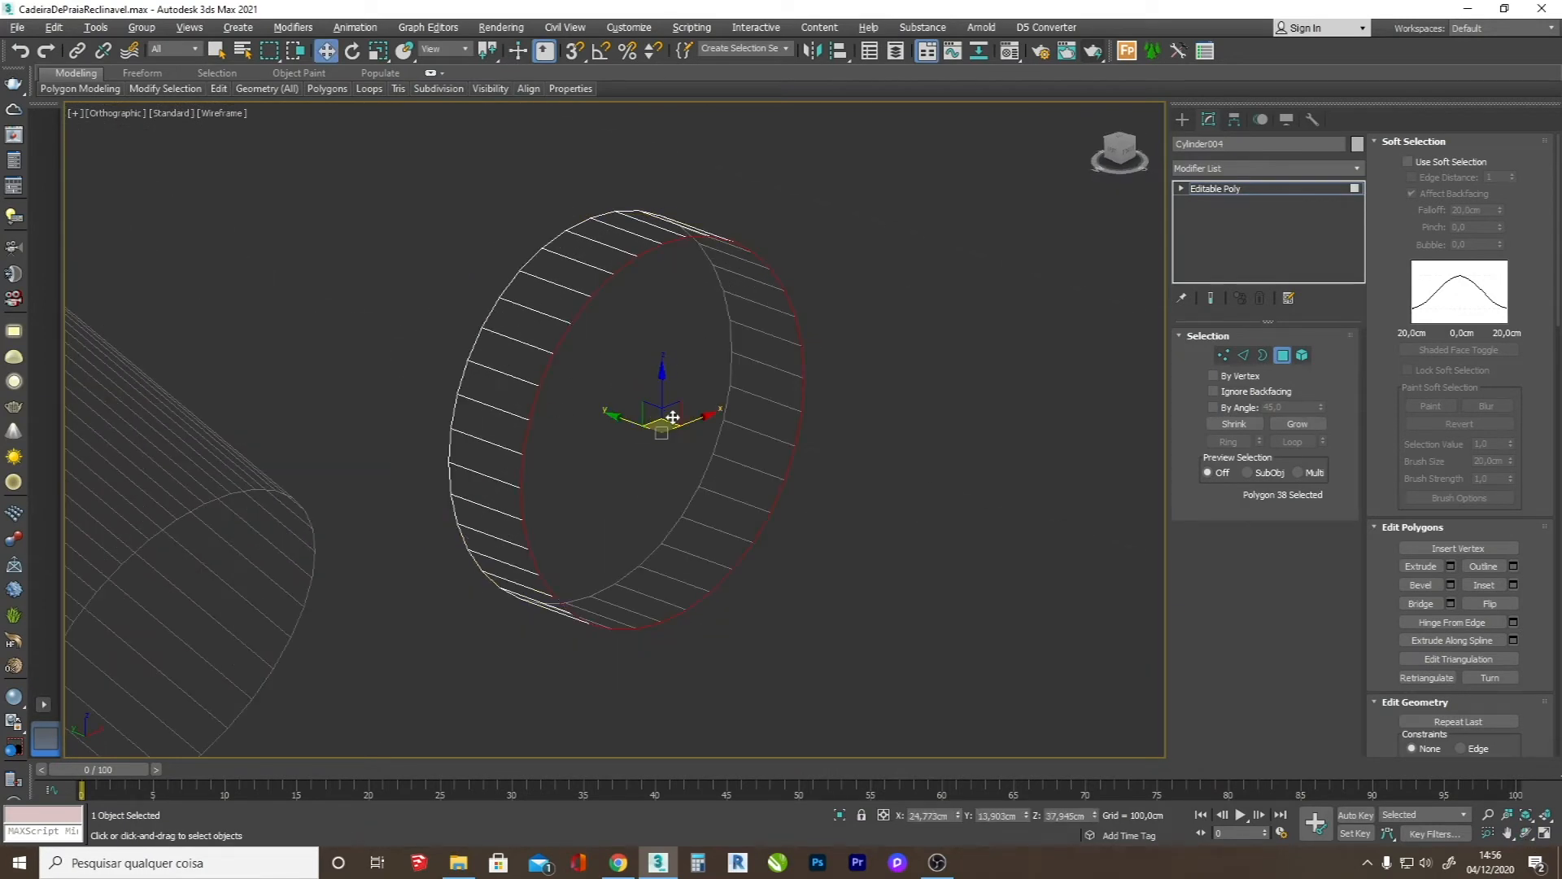
{"action": "key", "text": "F2"}
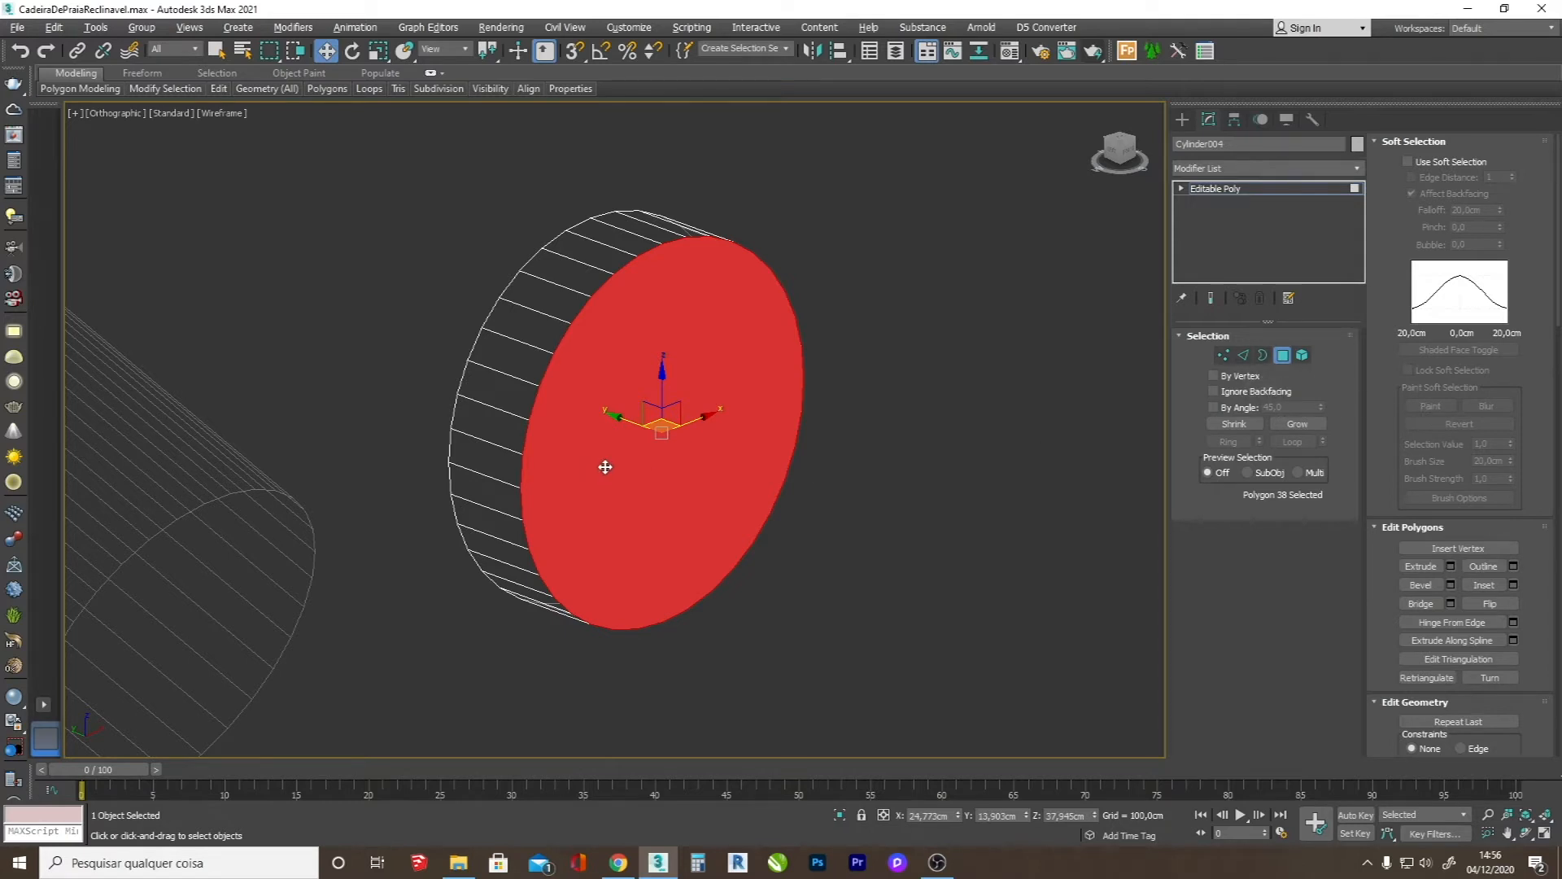
{"action": "left_click", "coordinate": [1250, 359]}
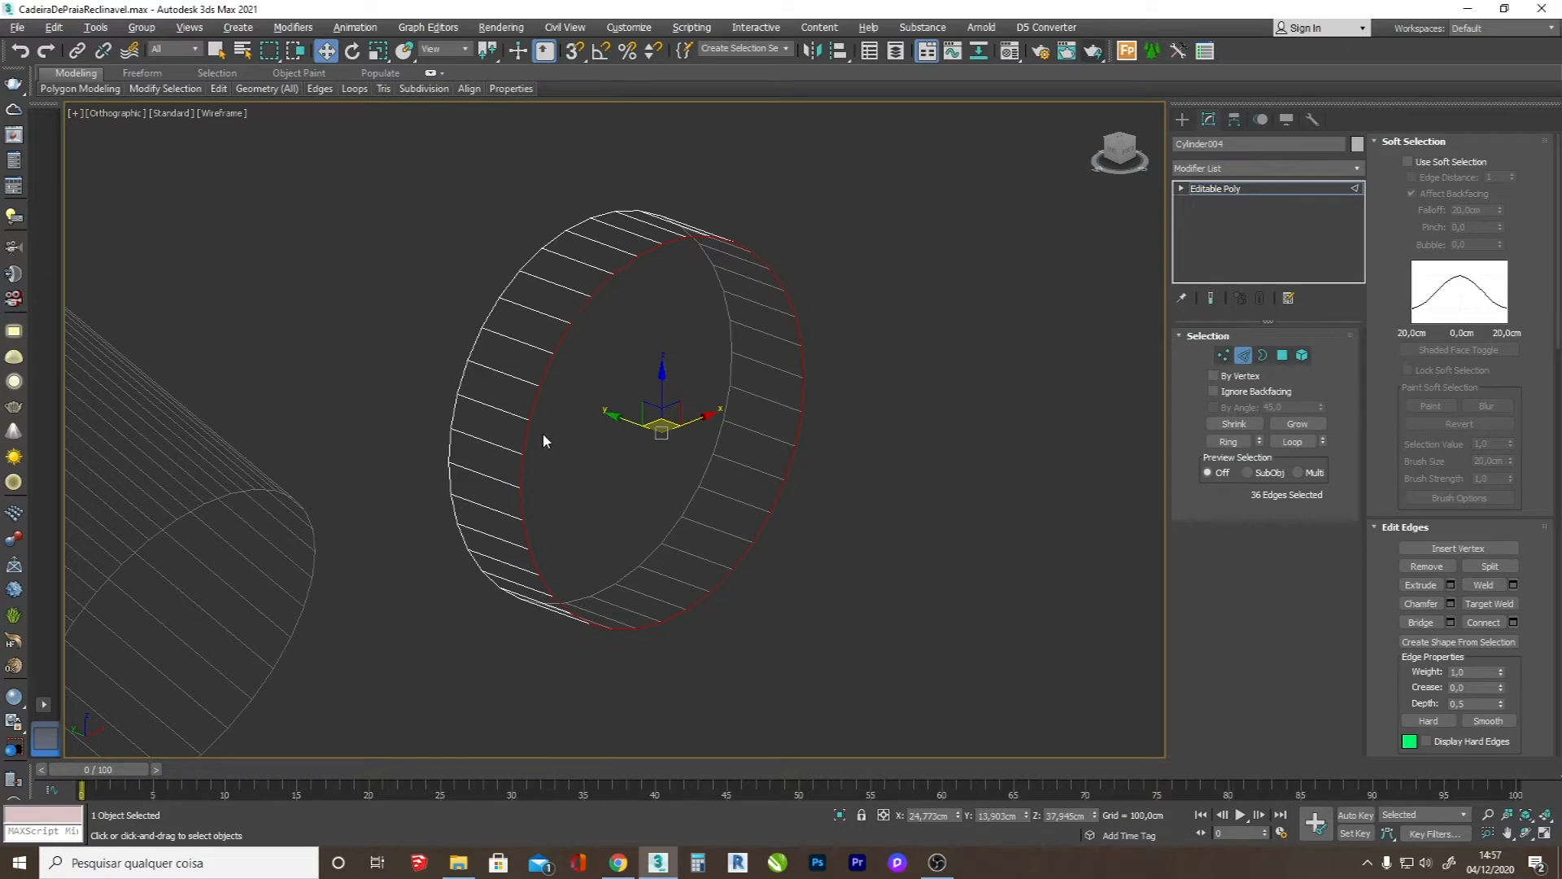
{"action": "left_click", "coordinate": [1451, 603]}
{"action": "mouse_move", "coordinate": [626, 462]}
{"action": "left_mouse_down"}
{"action": "mouse_move", "coordinate": [627, 436]}
{"action": "mouse_move", "coordinate": [630, 498]}
{"action": "mouse_move", "coordinate": [631, 472]}
{"action": "left_mouse_up"}
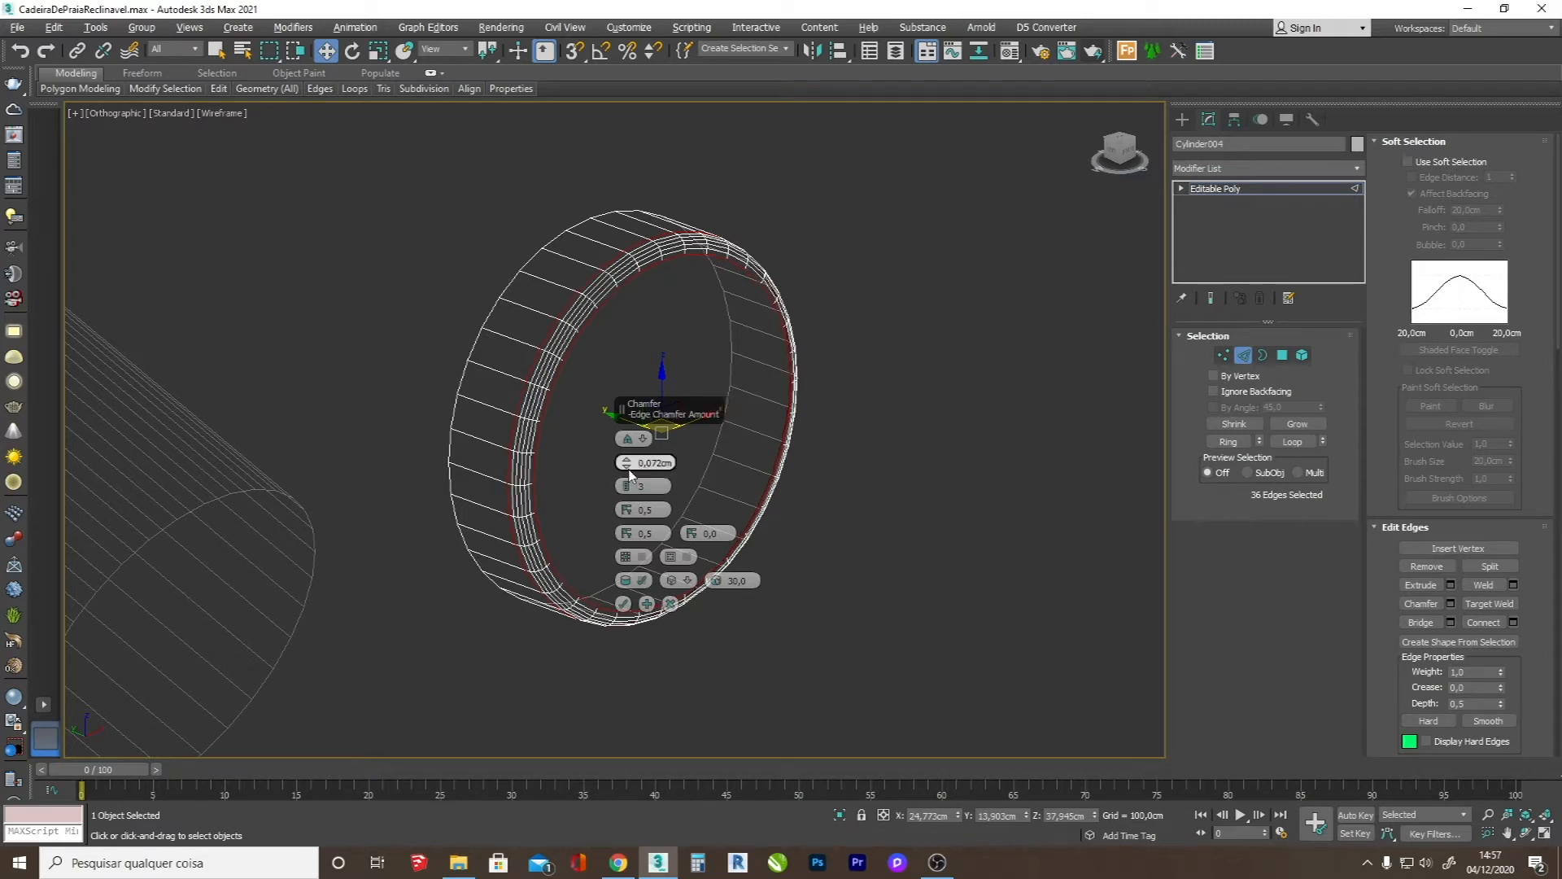
{"action": "key", "text": "alt+Tab"}
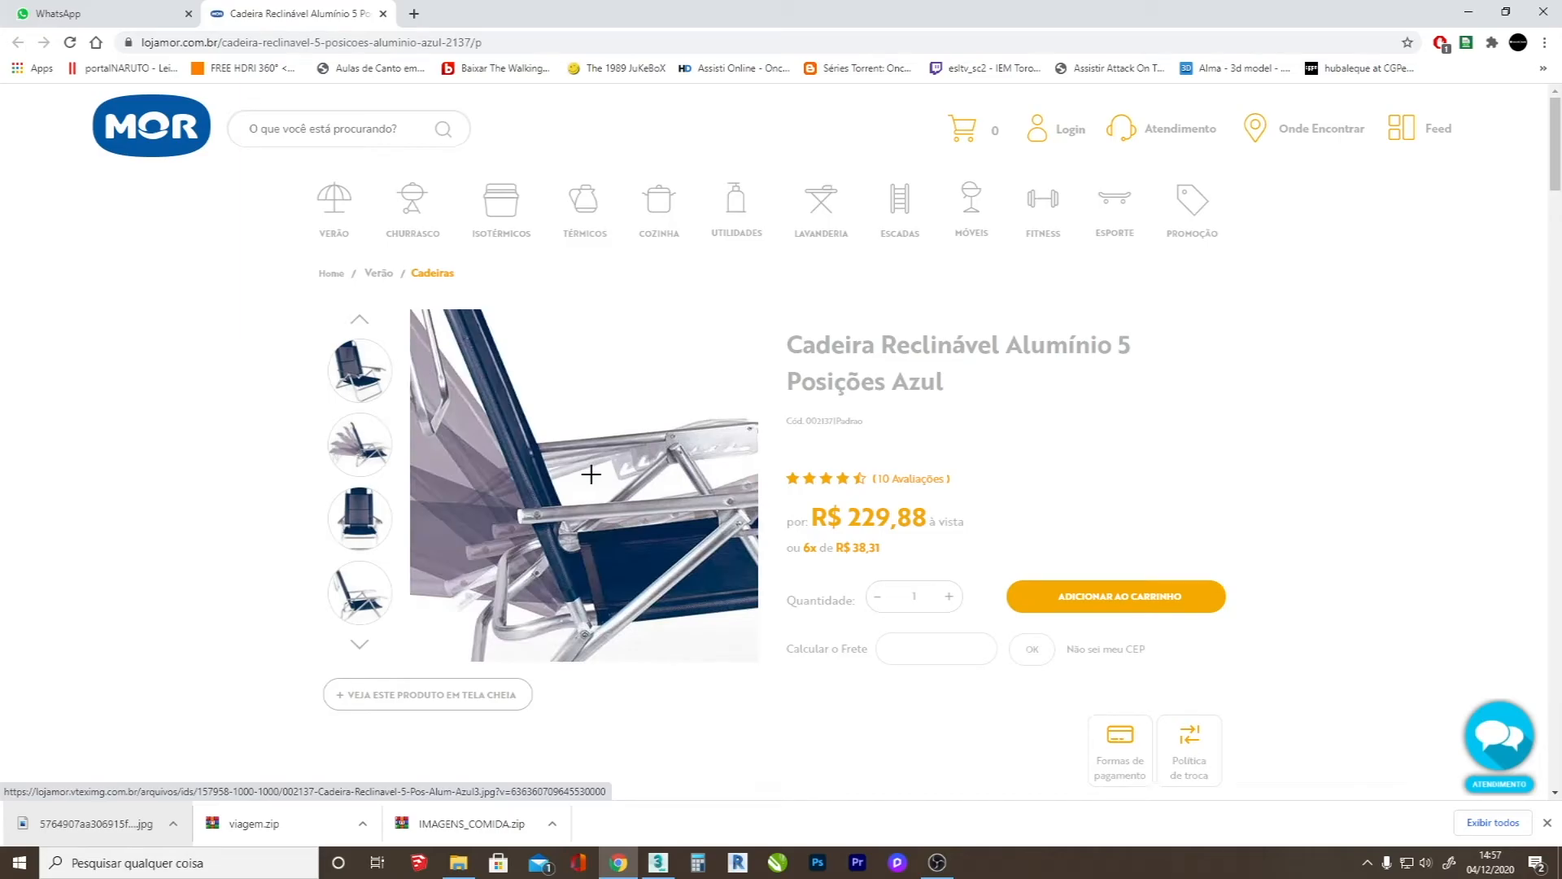
{"action": "key", "text": "alt+Tab"}
{"action": "left_click_drag", "start_coordinate": [632, 462], "coordinate": [632, 468]}
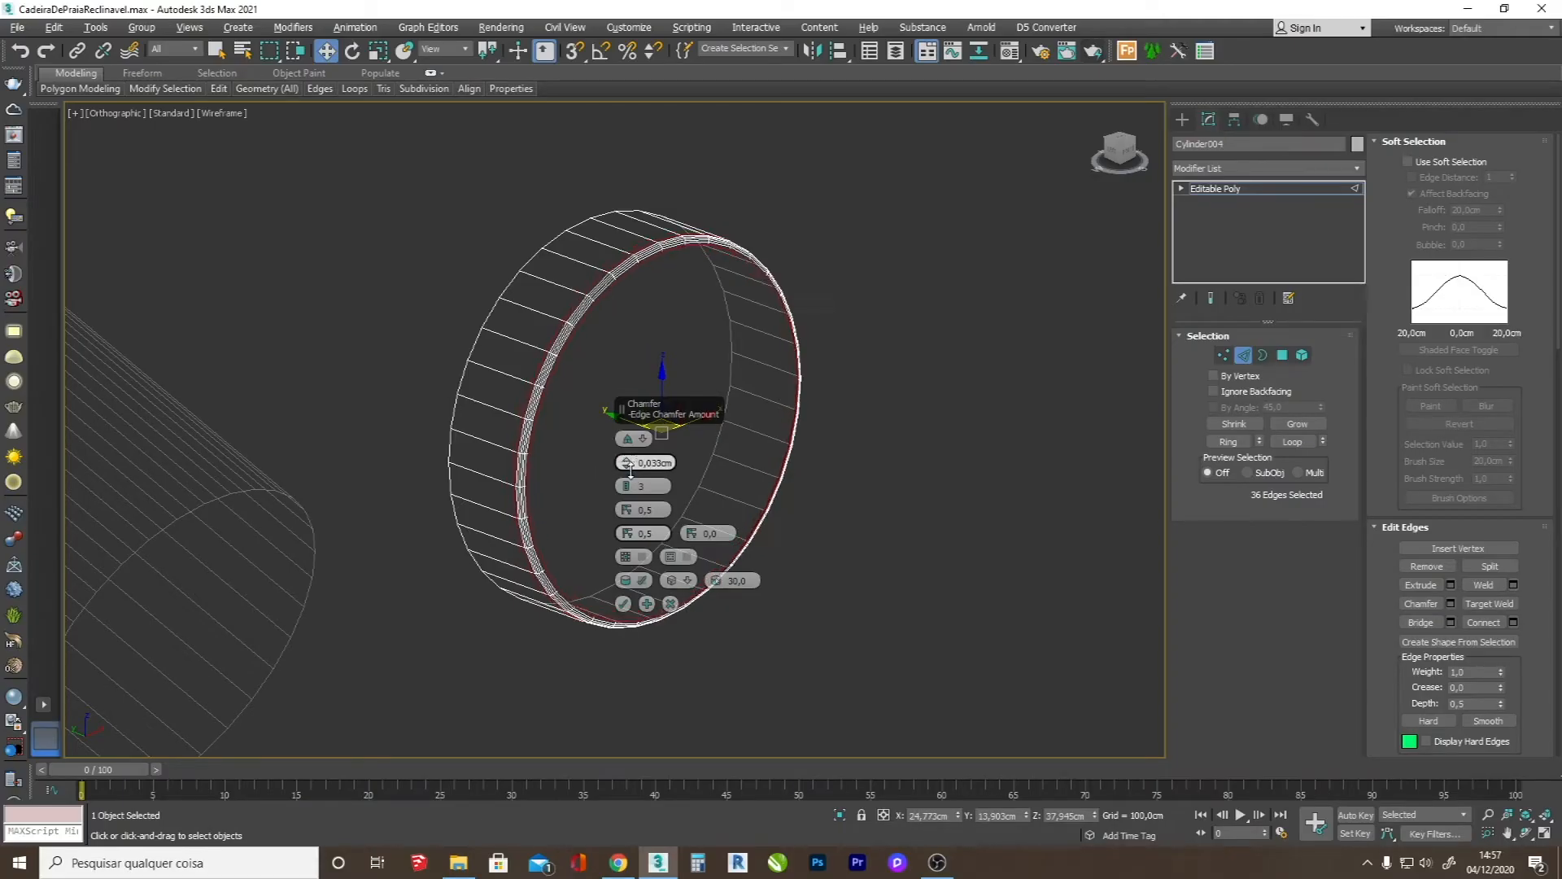
{"action": "left_click", "coordinate": [623, 603]}
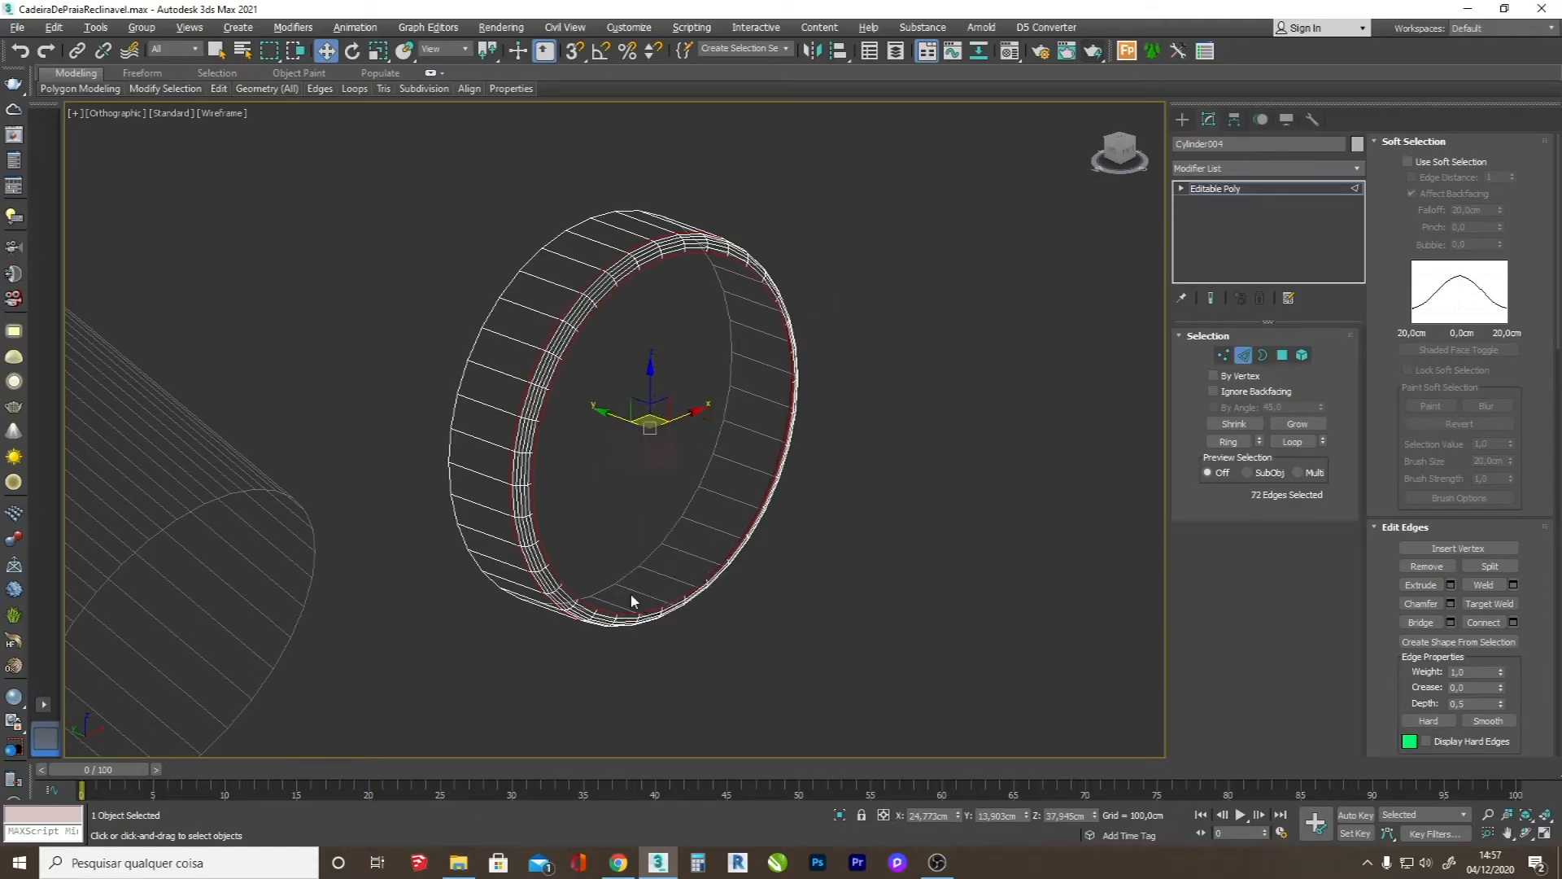
{"action": "key", "text": "F3"}
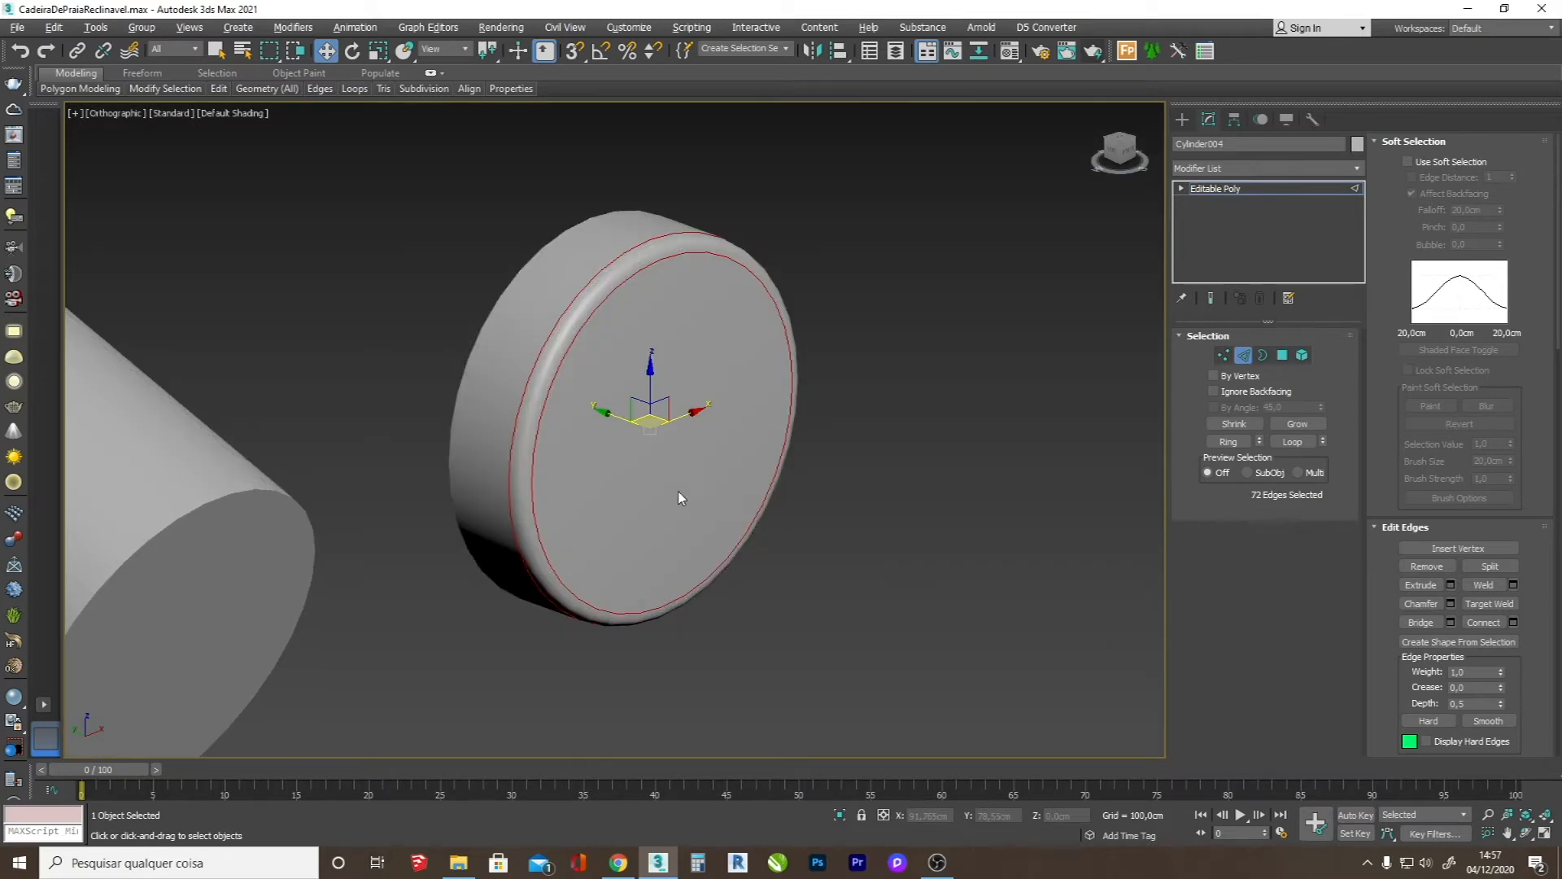
- Chamfer the perimeter edges of the cap's back face by about 0.013 cm with 1 segment
{"action": "left_click", "coordinate": [1528, 837]}
{"action": "left_click_drag", "start_coordinate": [650, 452], "coordinate": [778, 477]}
{"action": "scroll", "coordinate": [633, 457], "scroll_direction": "up", "scroll_amount": 4}
{"action": "left_click", "coordinate": [1281, 356]}
{"action": "key", "text": "w"}
{"action": "left_click", "coordinate": [739, 436]}
{"action": "left_click", "coordinate": [1244, 357]}
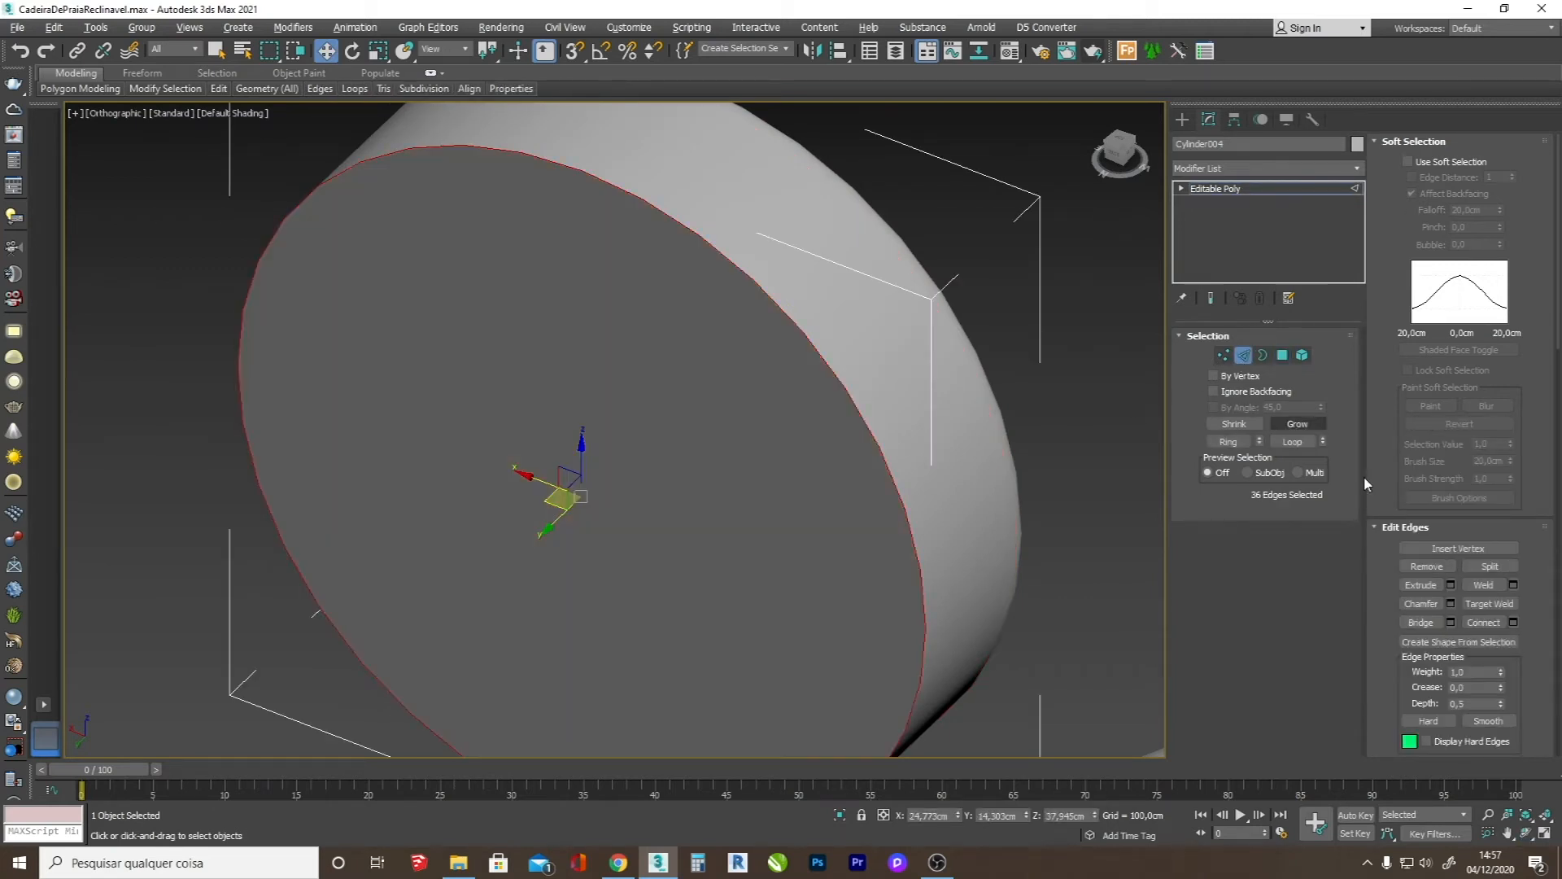
{"action": "left_click", "coordinate": [1452, 604]}
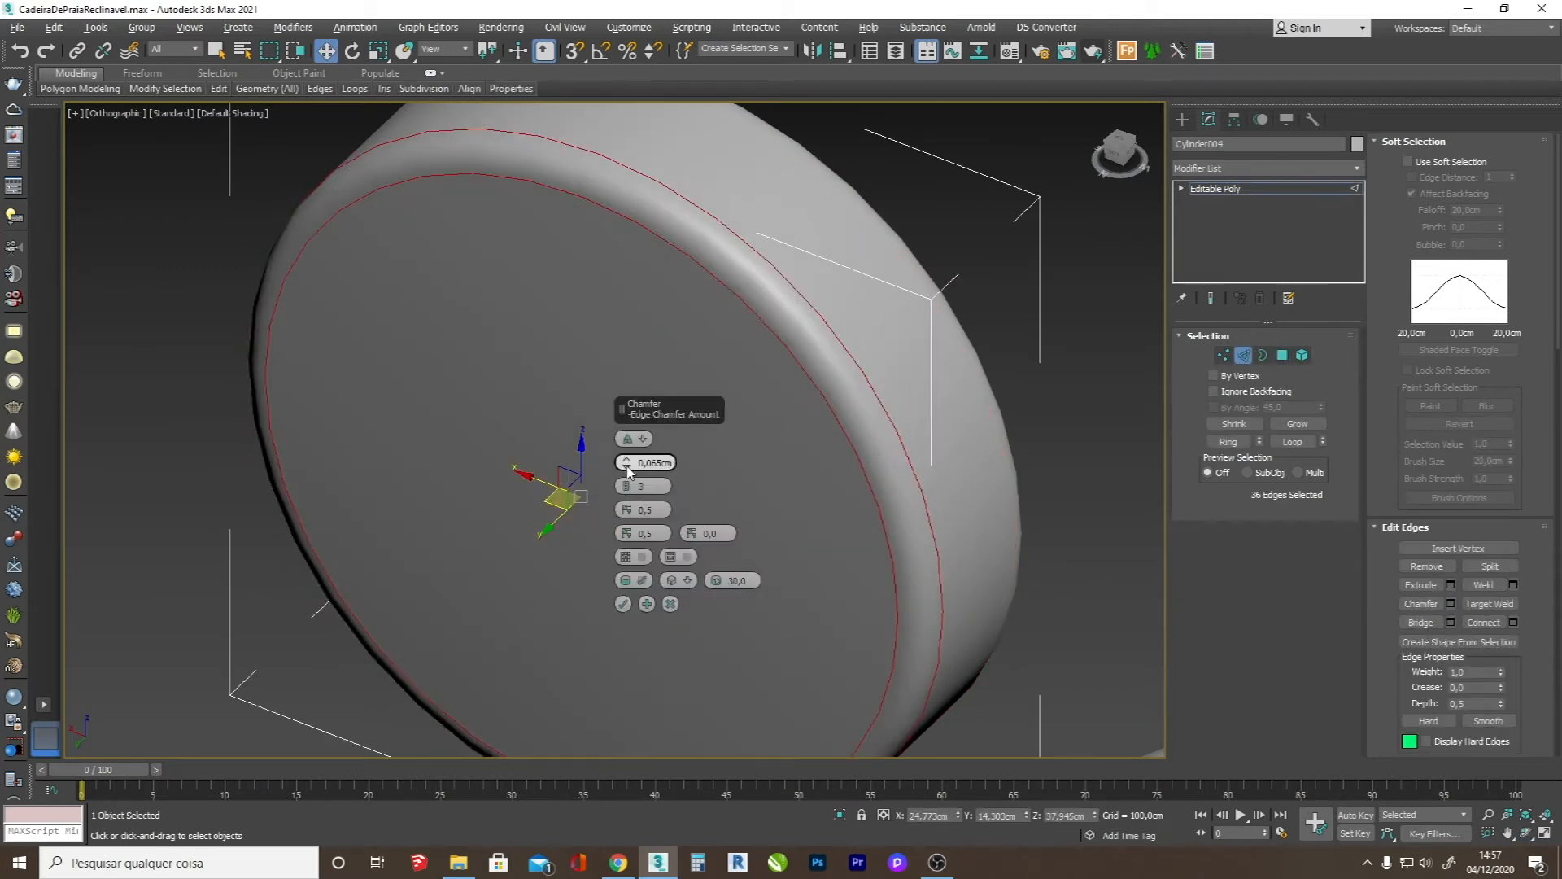
{"action": "left_click", "coordinate": [628, 494]}
{"action": "left_click", "coordinate": [628, 494]}
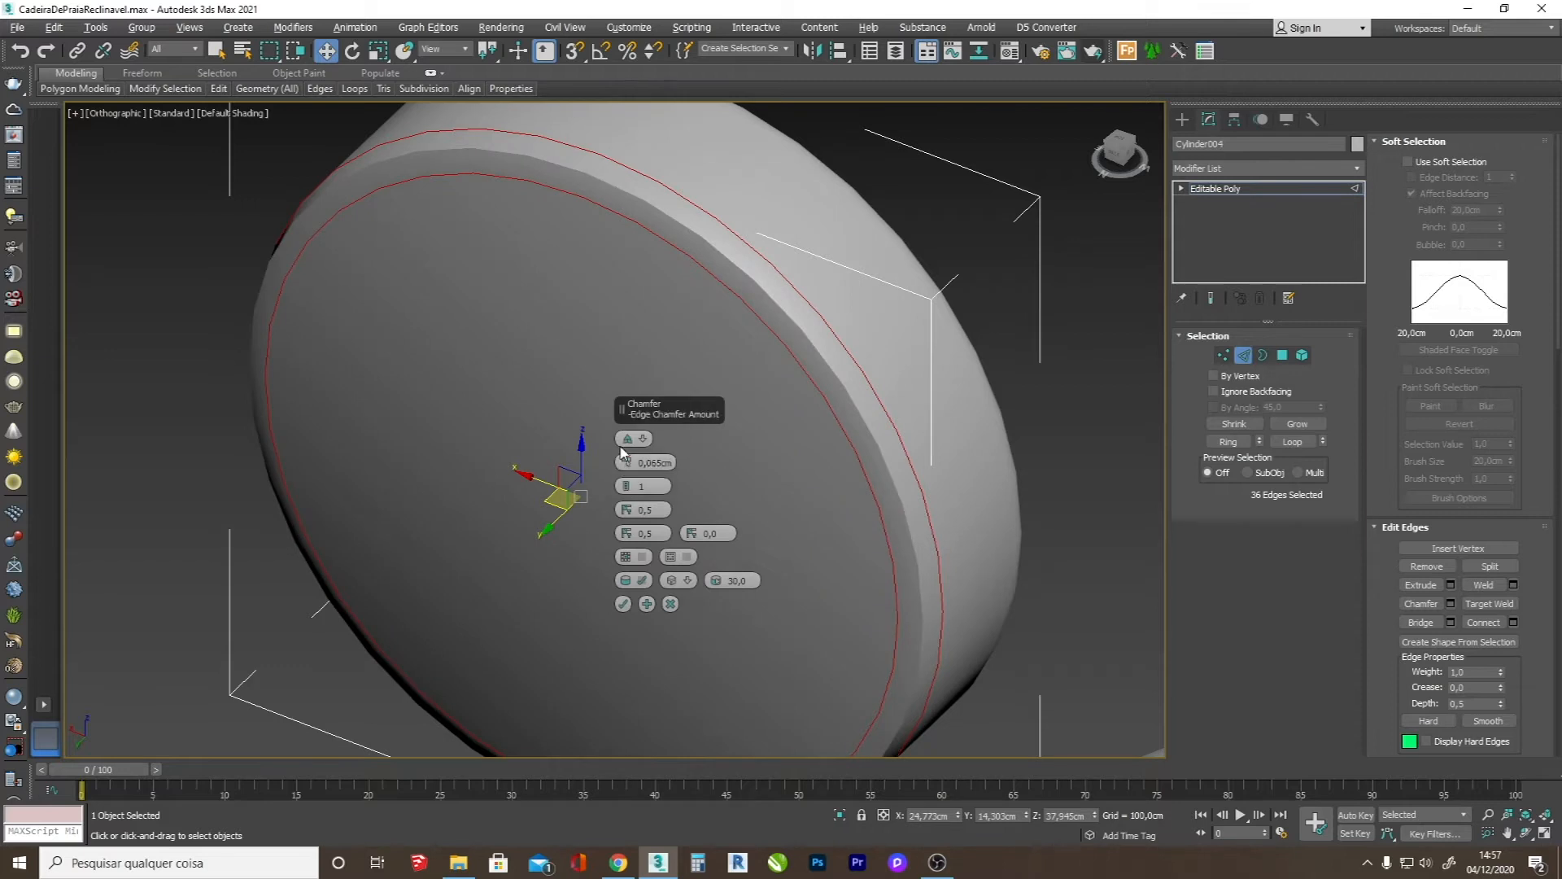
{"action": "left_click_drag", "start_coordinate": [627, 462], "coordinate": [628, 490]}
{"action": "left_click", "coordinate": [628, 482]}
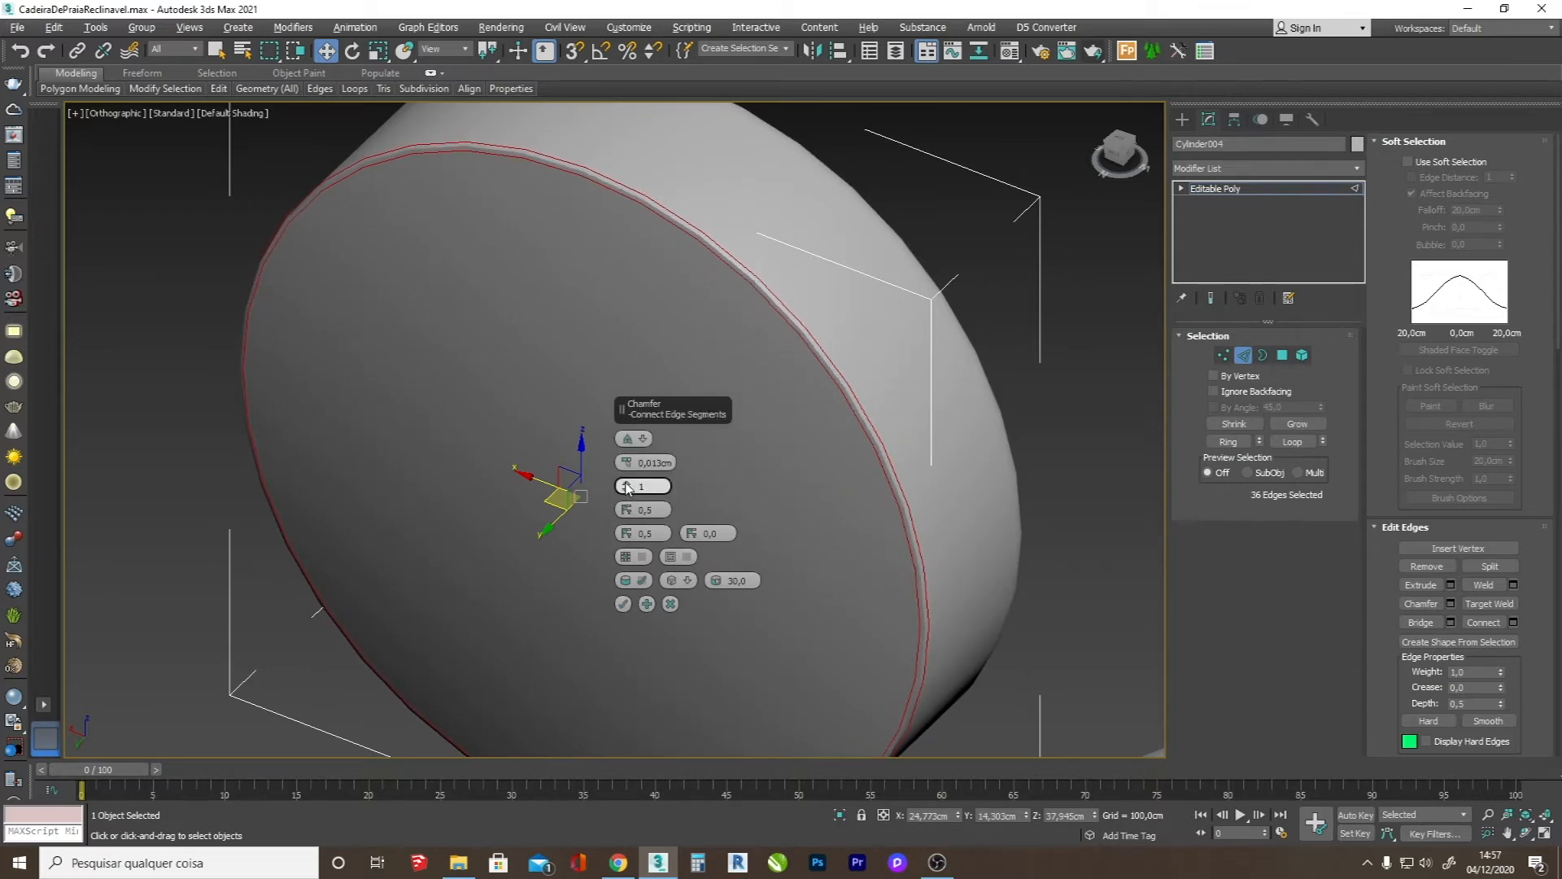
{"action": "left_click", "coordinate": [624, 605]}
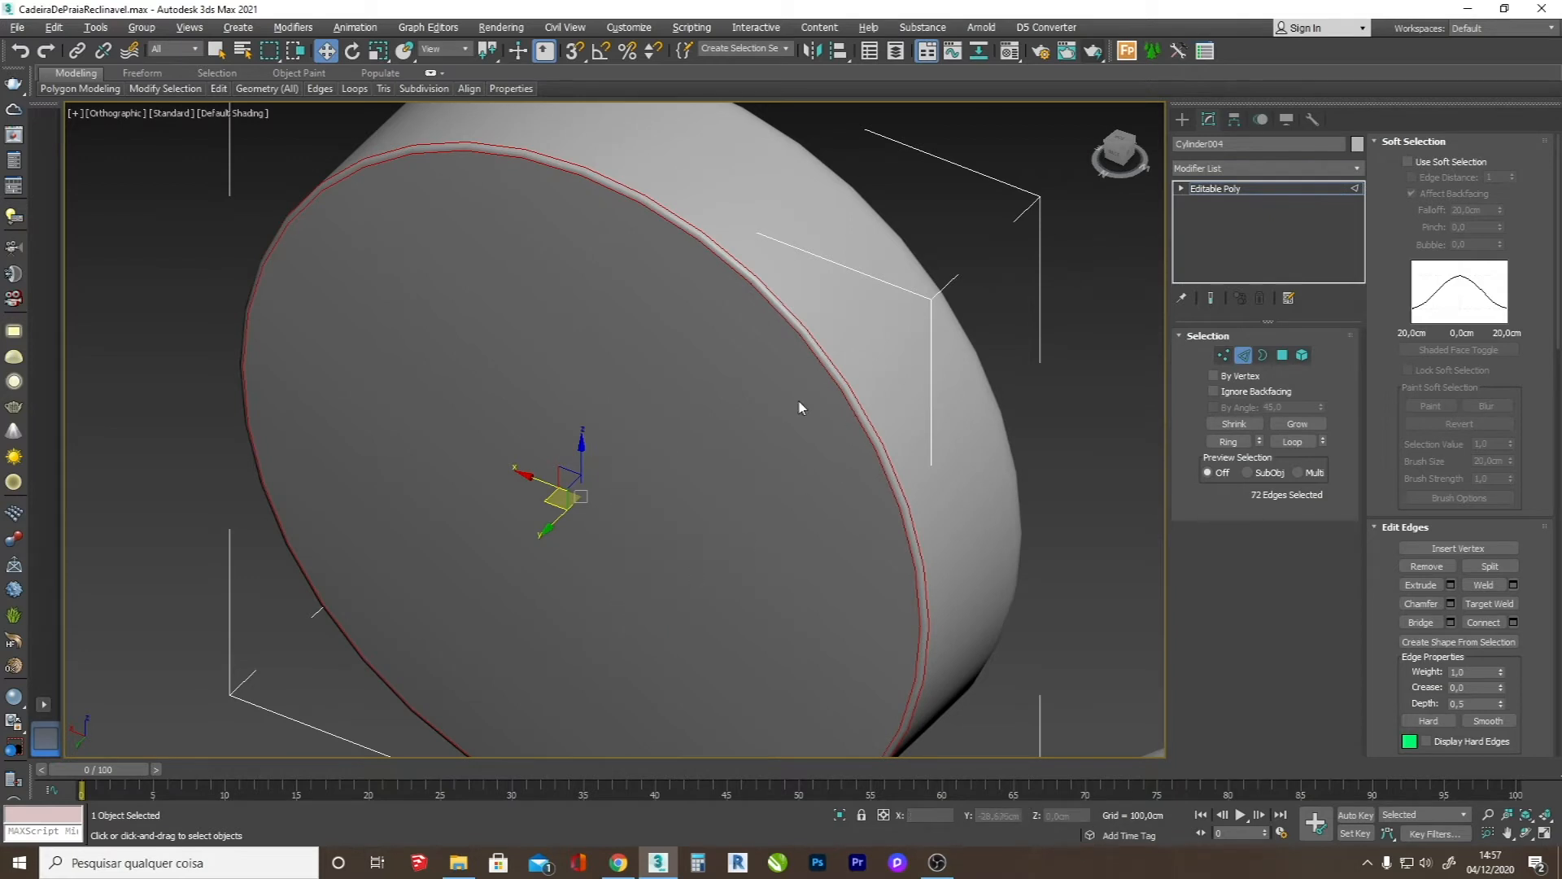
- Exit edge editing, then rotate and move the cap in the left view so it sits flush on the armrest's sloped end
{"action": "scroll", "coordinate": [799, 402], "scroll_direction": "down", "scroll_amount": 6}
{"action": "left_click", "coordinate": [1182, 120]}
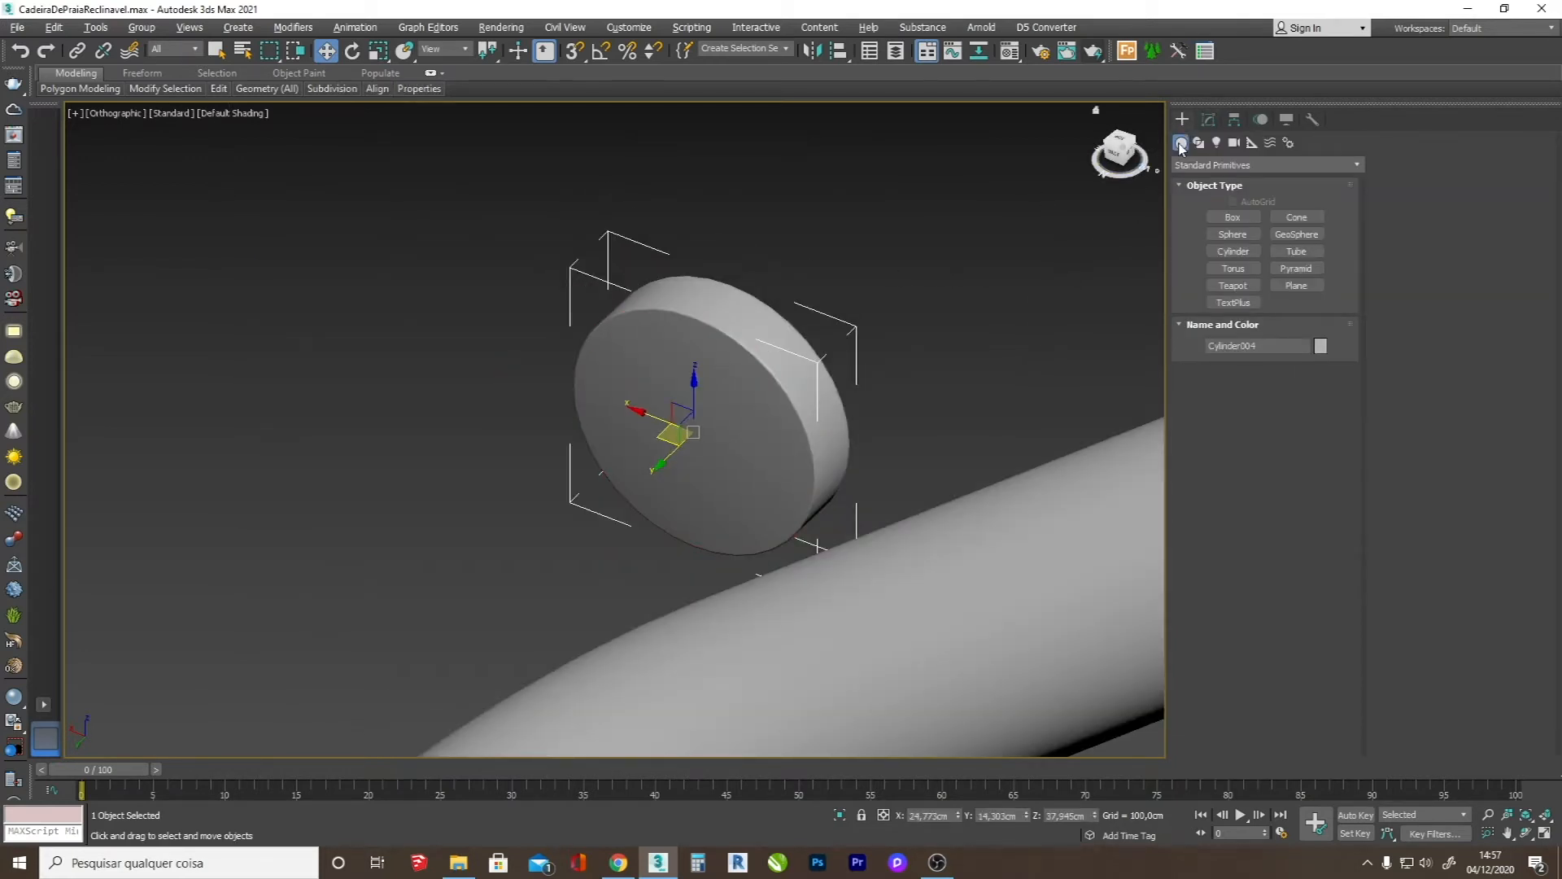
{"action": "key", "text": "f"}
{"action": "scroll", "coordinate": [622, 377], "scroll_direction": "down", "scroll_amount": 3}
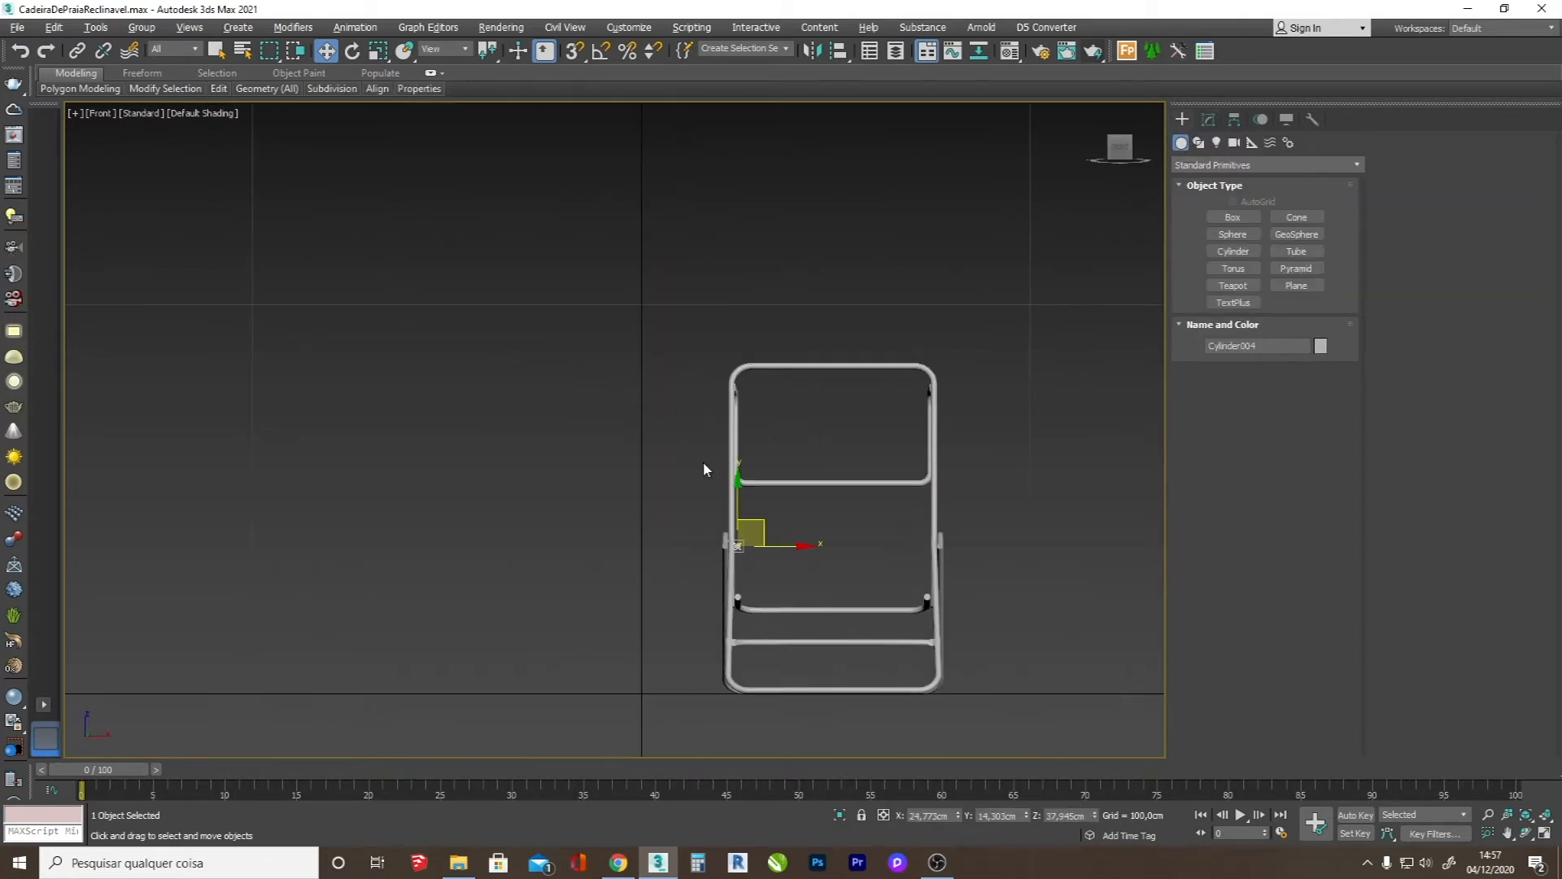
{"action": "key", "text": "l"}
{"action": "scroll", "coordinate": [1036, 632], "scroll_direction": "up", "scroll_amount": 4}
{"action": "scroll", "coordinate": [886, 399], "scroll_direction": "up", "scroll_amount": 6}
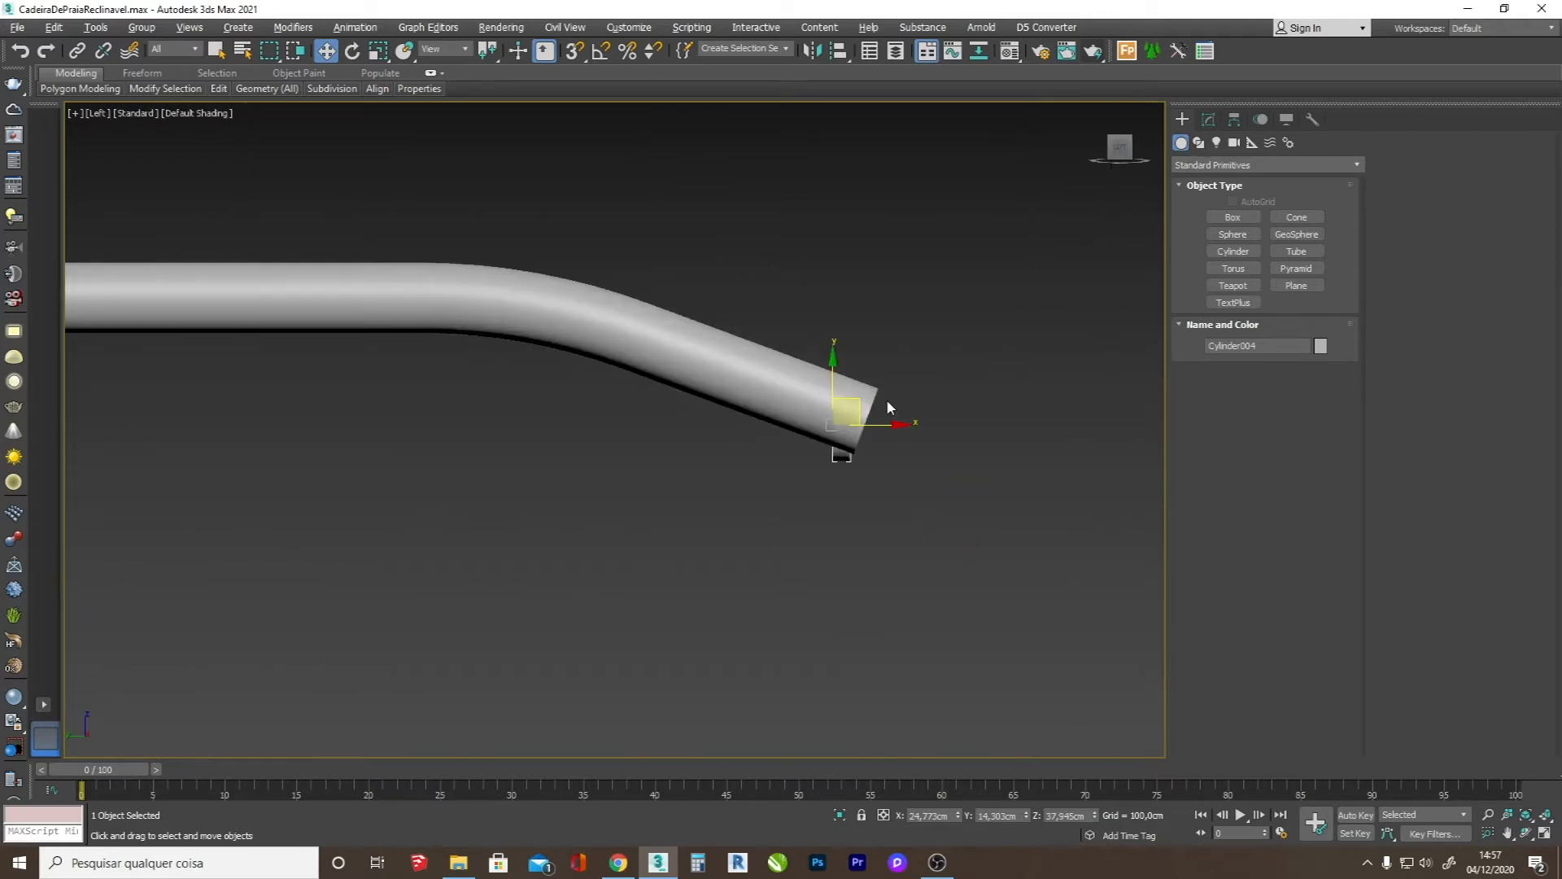
{"action": "key", "text": "F3"}
{"action": "key", "text": "e"}
{"action": "mouse_move", "coordinate": [785, 437]}
{"action": "left_mouse_down"}
{"action": "mouse_move", "coordinate": [807, 453]}
{"action": "mouse_move", "coordinate": [875, 433]}
{"action": "mouse_move", "coordinate": [823, 461]}
{"action": "mouse_move", "coordinate": [864, 452]}
{"action": "left_mouse_up"}
{"action": "key", "text": "w"}
{"action": "scroll", "coordinate": [860, 437], "scroll_direction": "up", "scroll_amount": 2}
{"action": "key", "text": "e"}
{"action": "key", "text": "F3"}
{"action": "scroll", "coordinate": [854, 459], "scroll_direction": "down", "scroll_amount": 6}
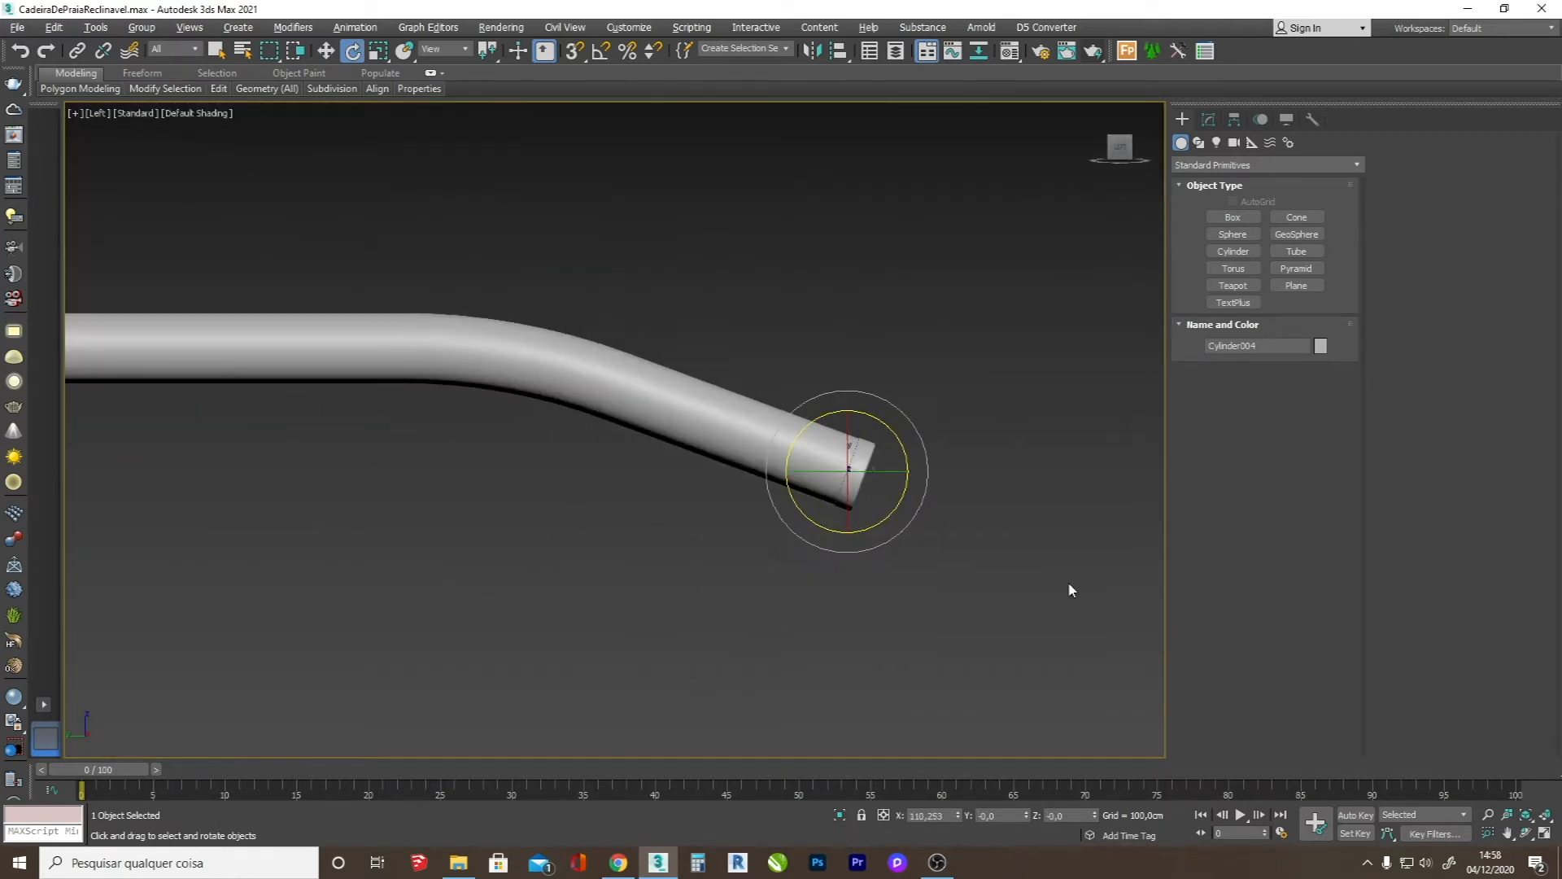
- Rotate the cap by about -0.38 degrees in the left view to align it with the armrest tube's sloped end
{"action": "scroll", "coordinate": [498, 383], "scroll_direction": "up", "scroll_amount": 6}
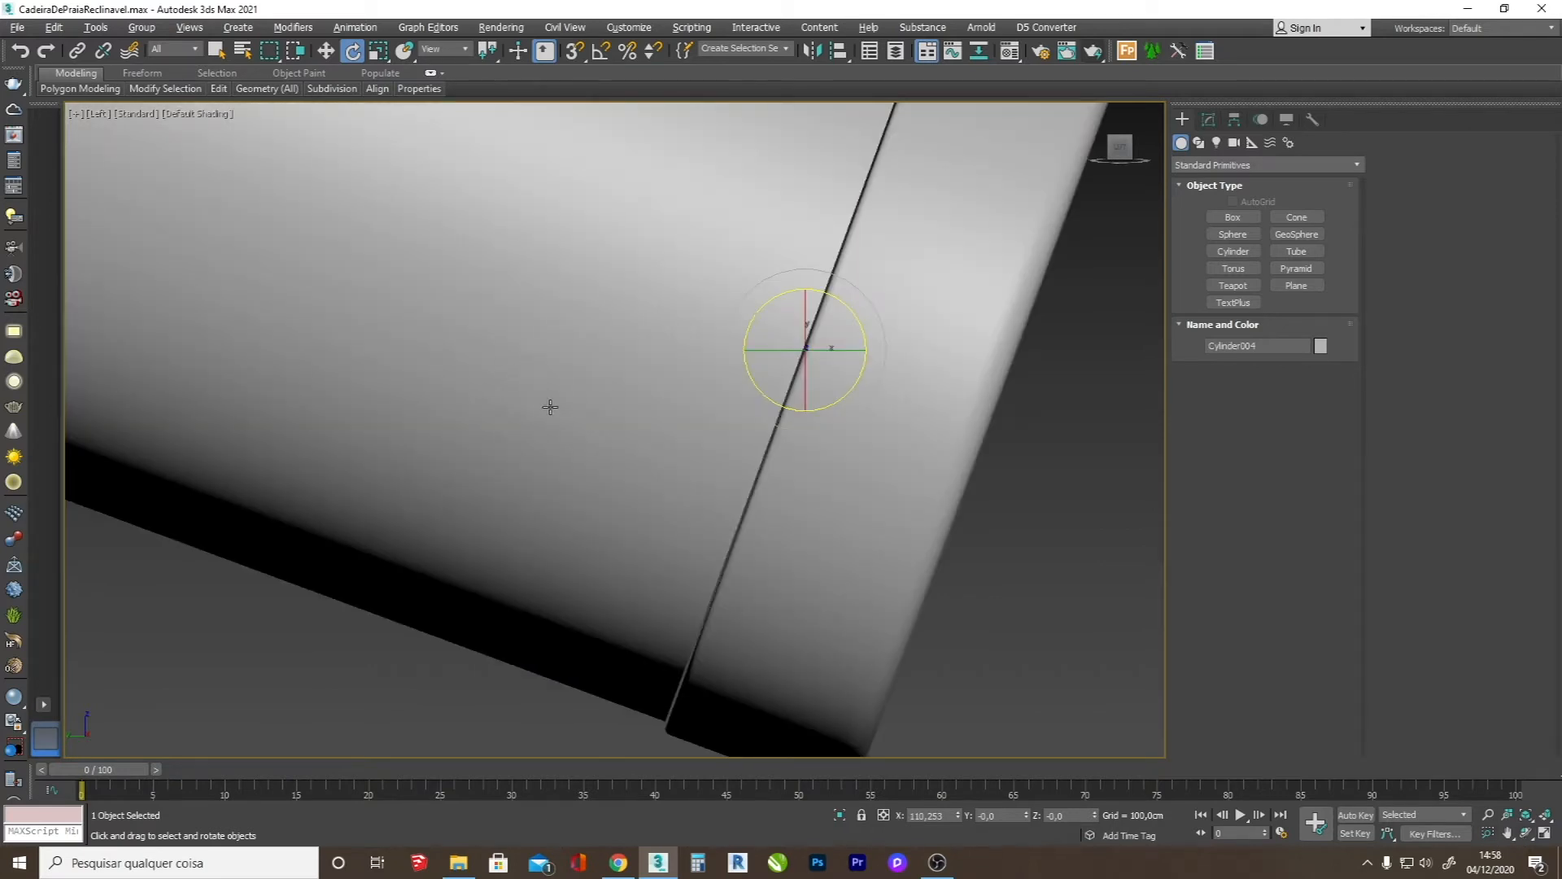
{"action": "scroll", "coordinate": [586, 435], "scroll_direction": "down", "scroll_amount": 2}
{"action": "scroll", "coordinate": [724, 370], "scroll_direction": "up", "scroll_amount": 2}
{"action": "left_click_drag", "start_coordinate": [732, 368], "coordinate": [734, 366]}
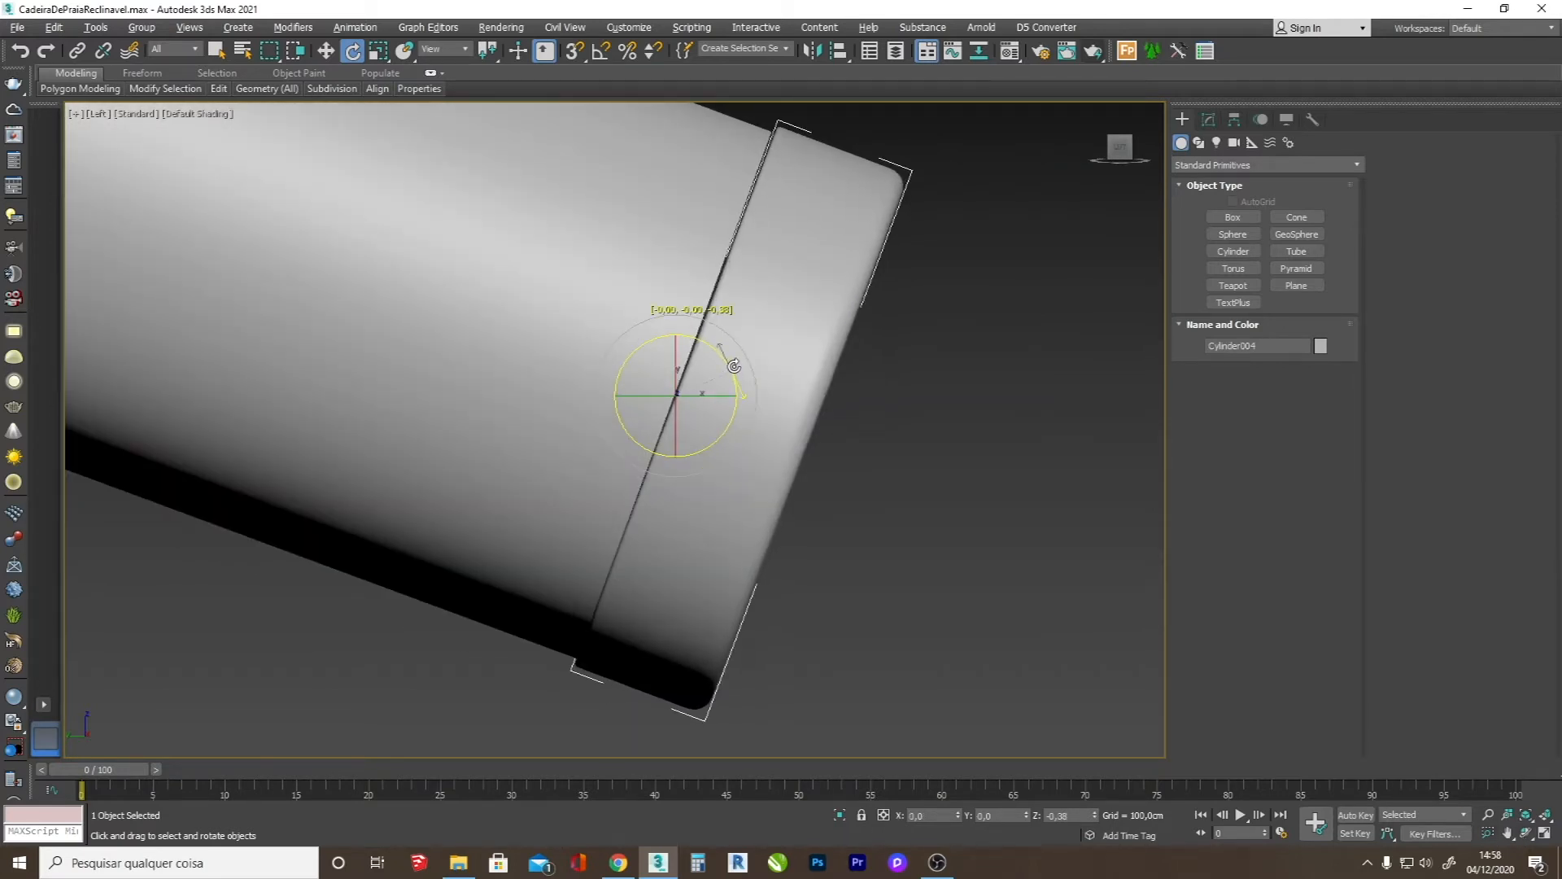
{"action": "scroll", "coordinate": [741, 460], "scroll_direction": "down", "scroll_amount": 5}
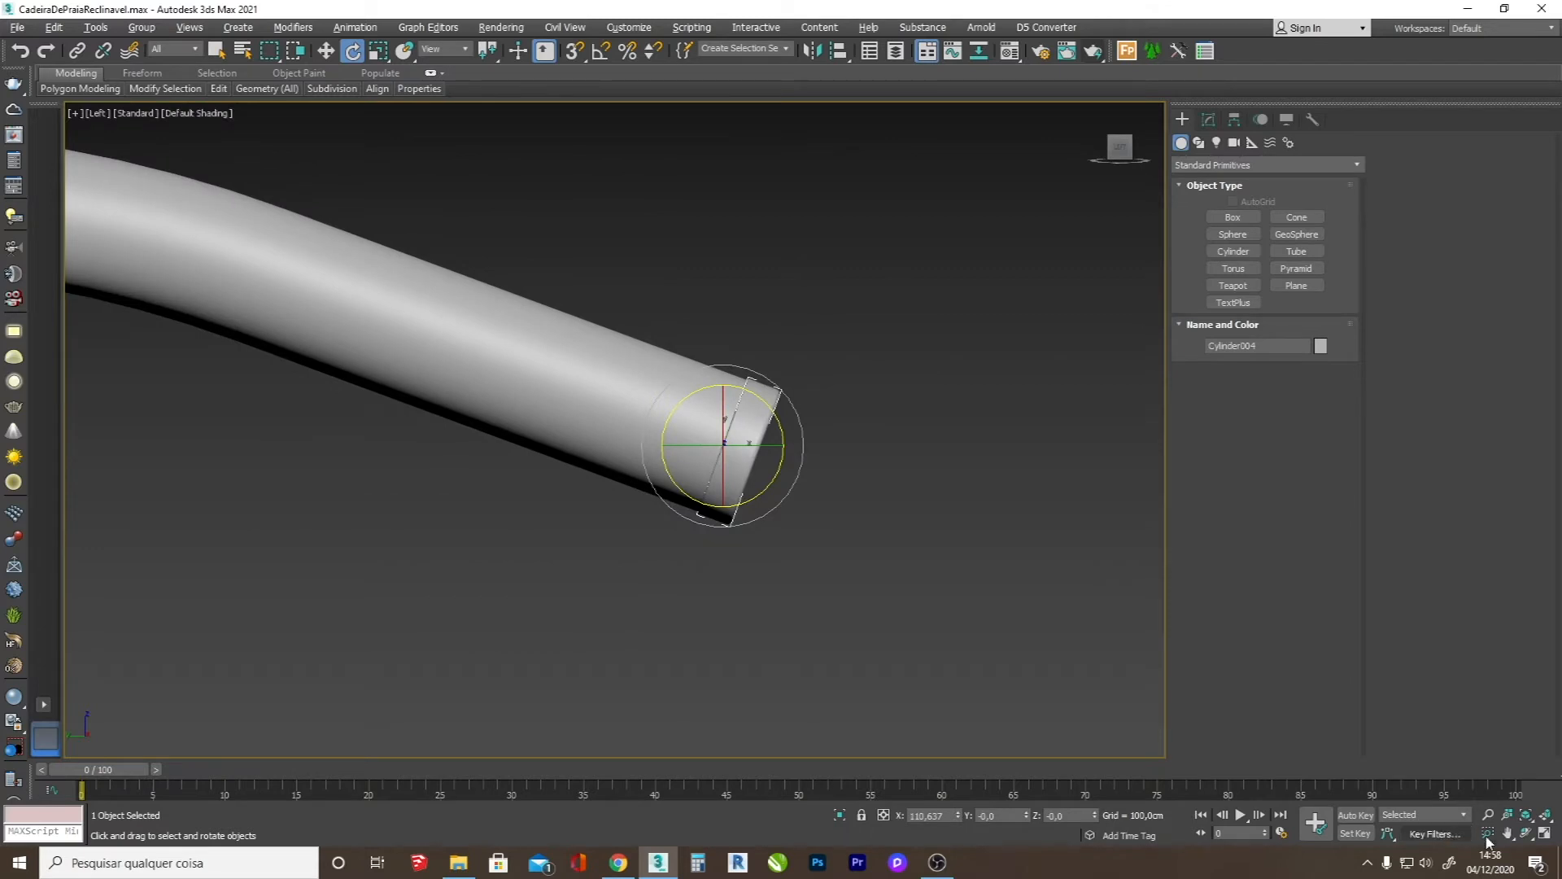
- Move the cap sideways onto the armrest tube and nudge it about 0.007 cm in the top view to centre it
{"action": "left_click", "coordinate": [1526, 834]}
{"action": "left_click_drag", "start_coordinate": [631, 319], "coordinate": [474, 391]}
{"action": "key", "text": "w"}
{"action": "left_click_drag", "start_coordinate": [808, 430], "coordinate": [496, 429]}
{"action": "key", "text": "t"}
{"action": "scroll", "coordinate": [682, 423], "scroll_direction": "up", "scroll_amount": 6}
{"action": "scroll", "coordinate": [685, 434], "scroll_direction": "up", "scroll_amount": 8}
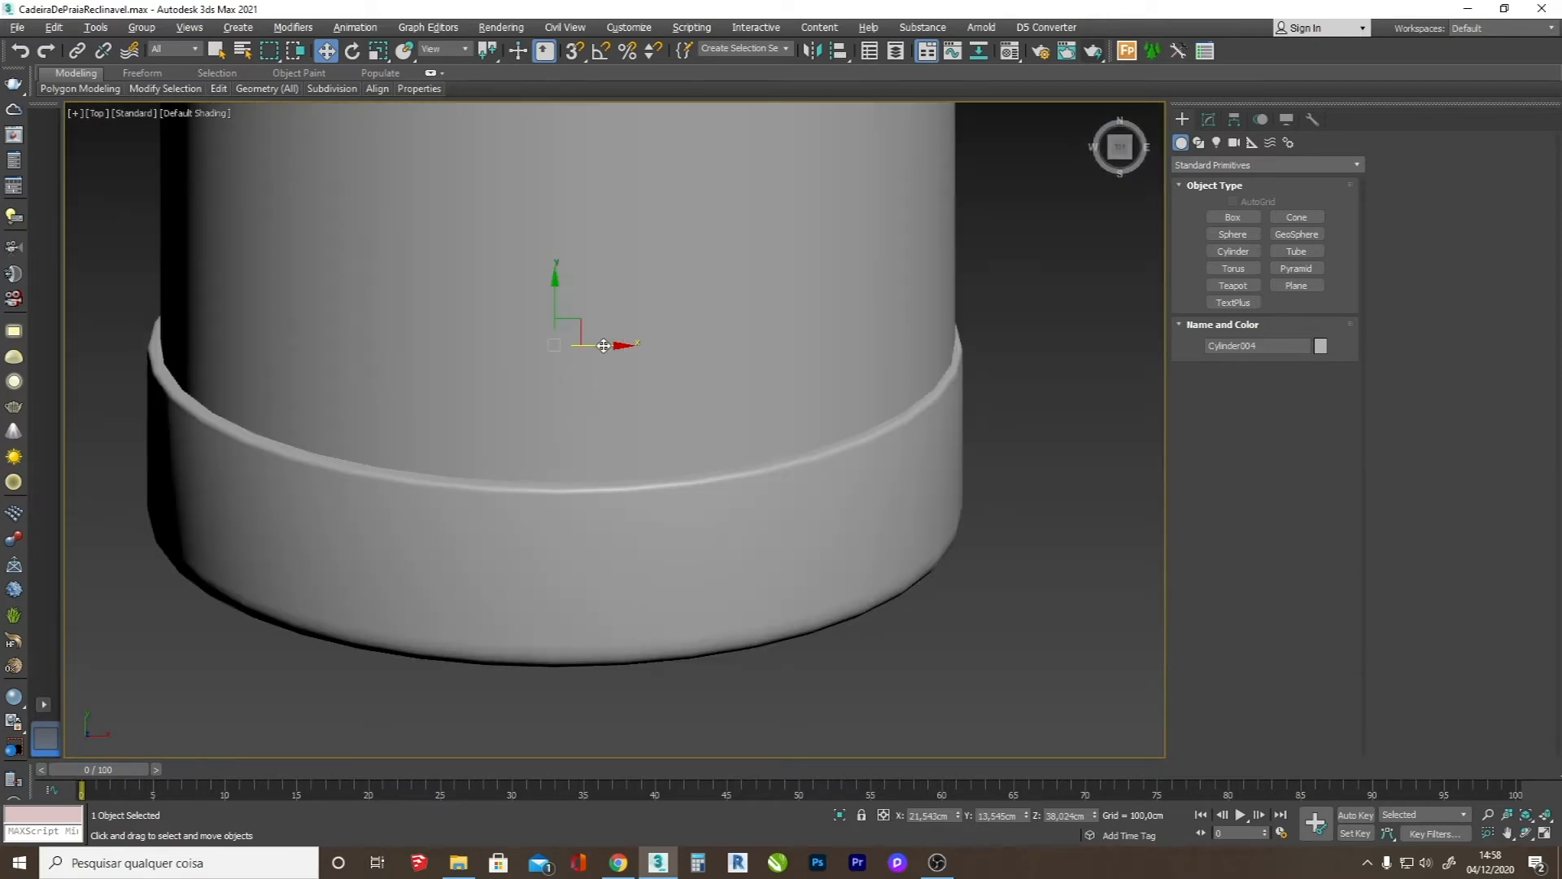
{"action": "left_click_drag", "start_coordinate": [603, 345], "coordinate": [607, 344]}
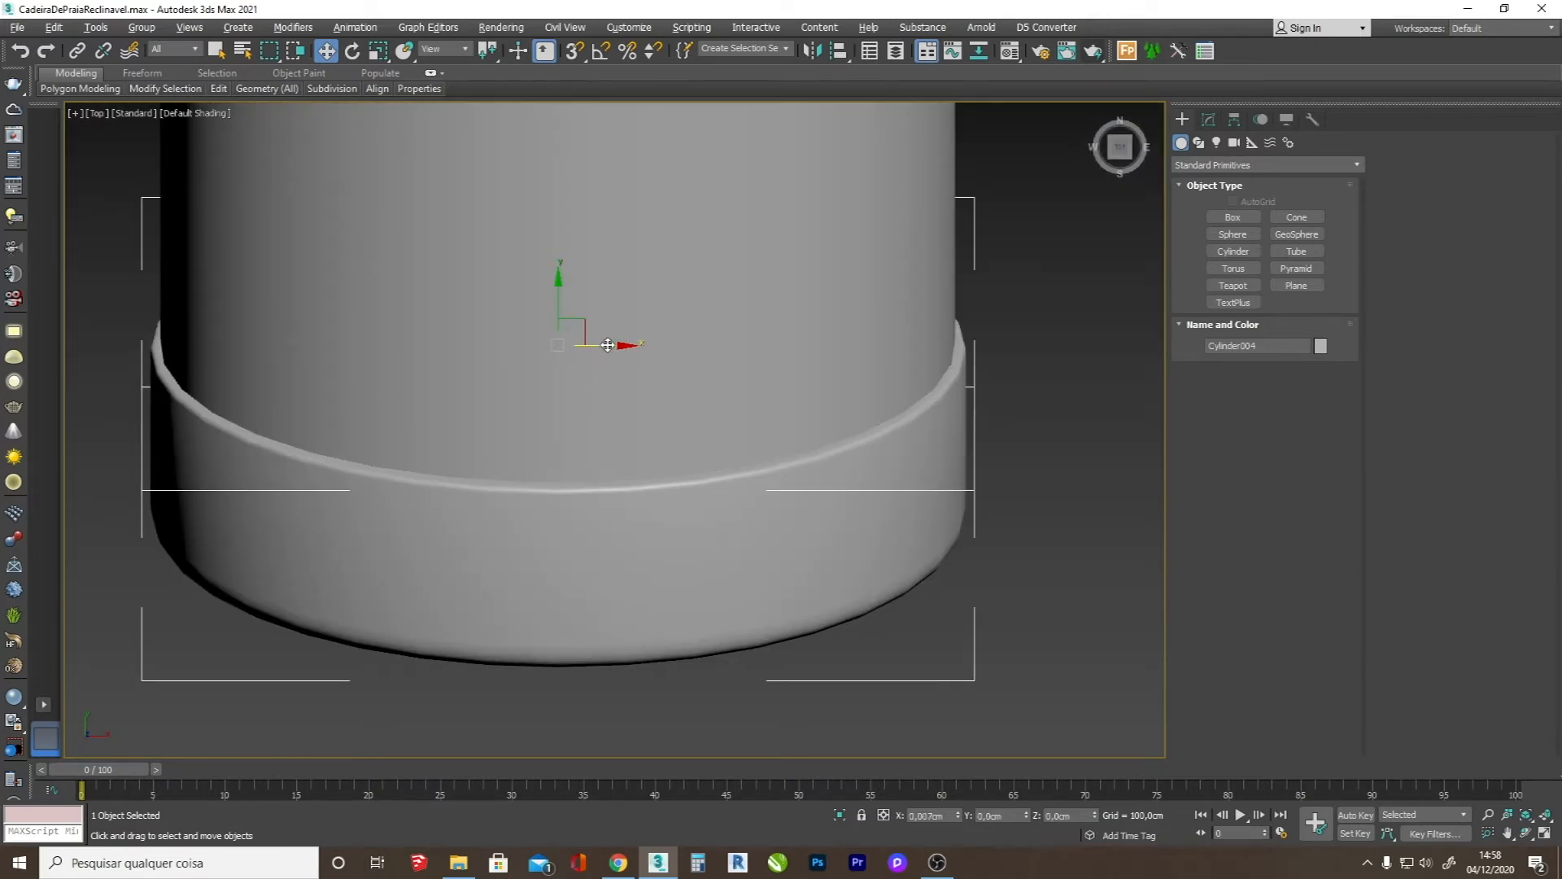
{"action": "scroll", "coordinate": [633, 425], "scroll_direction": "down", "scroll_amount": 10}
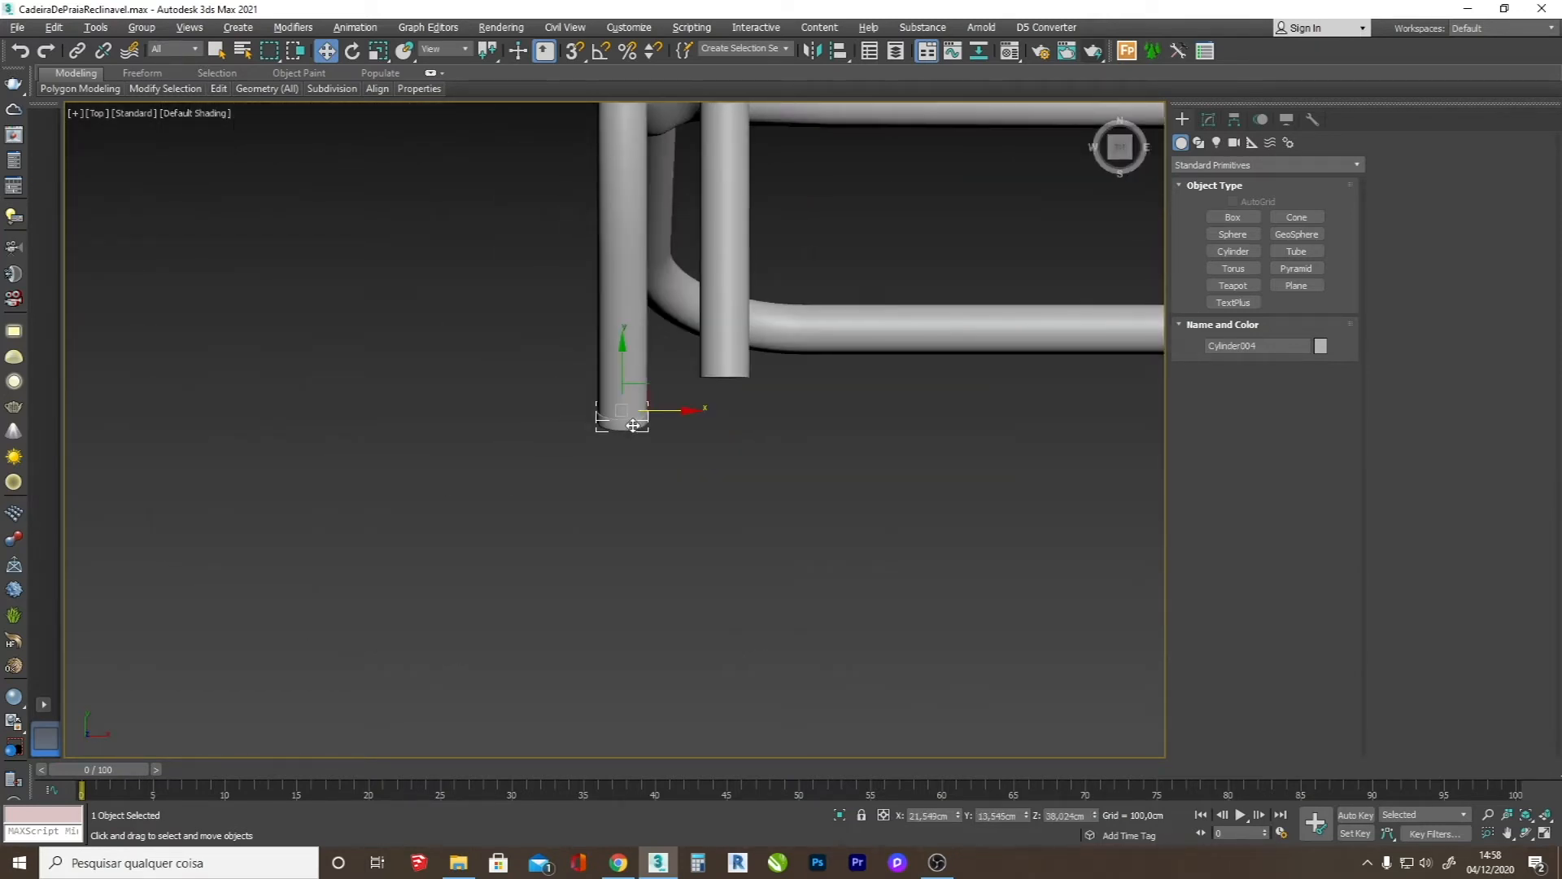
{"action": "left_click", "coordinate": [1527, 834]}
{"action": "left_click_drag", "start_coordinate": [736, 366], "coordinate": [747, 304]}
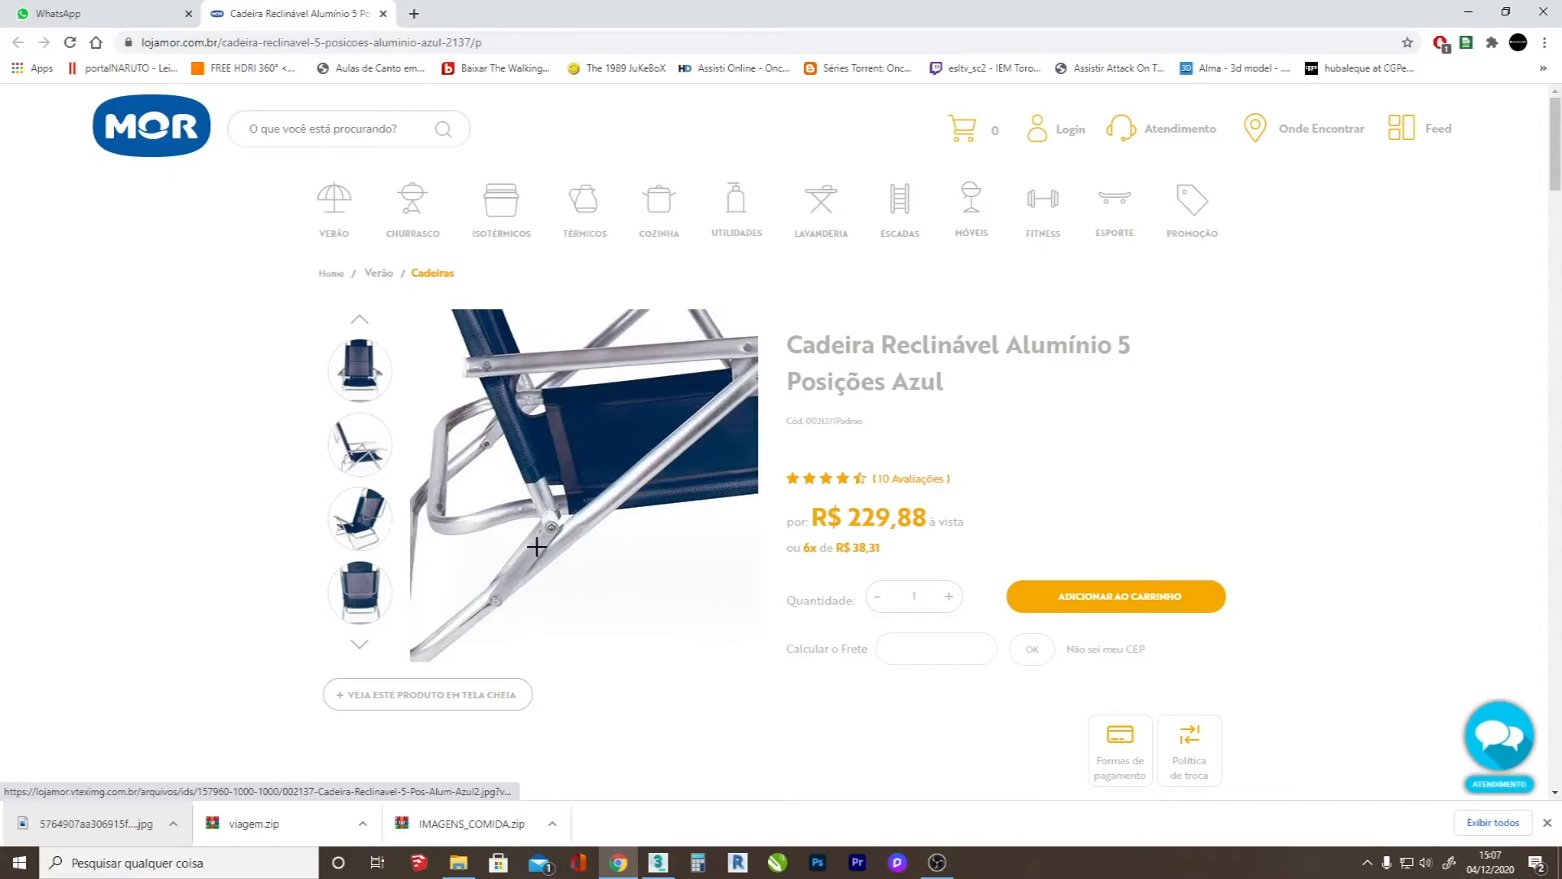
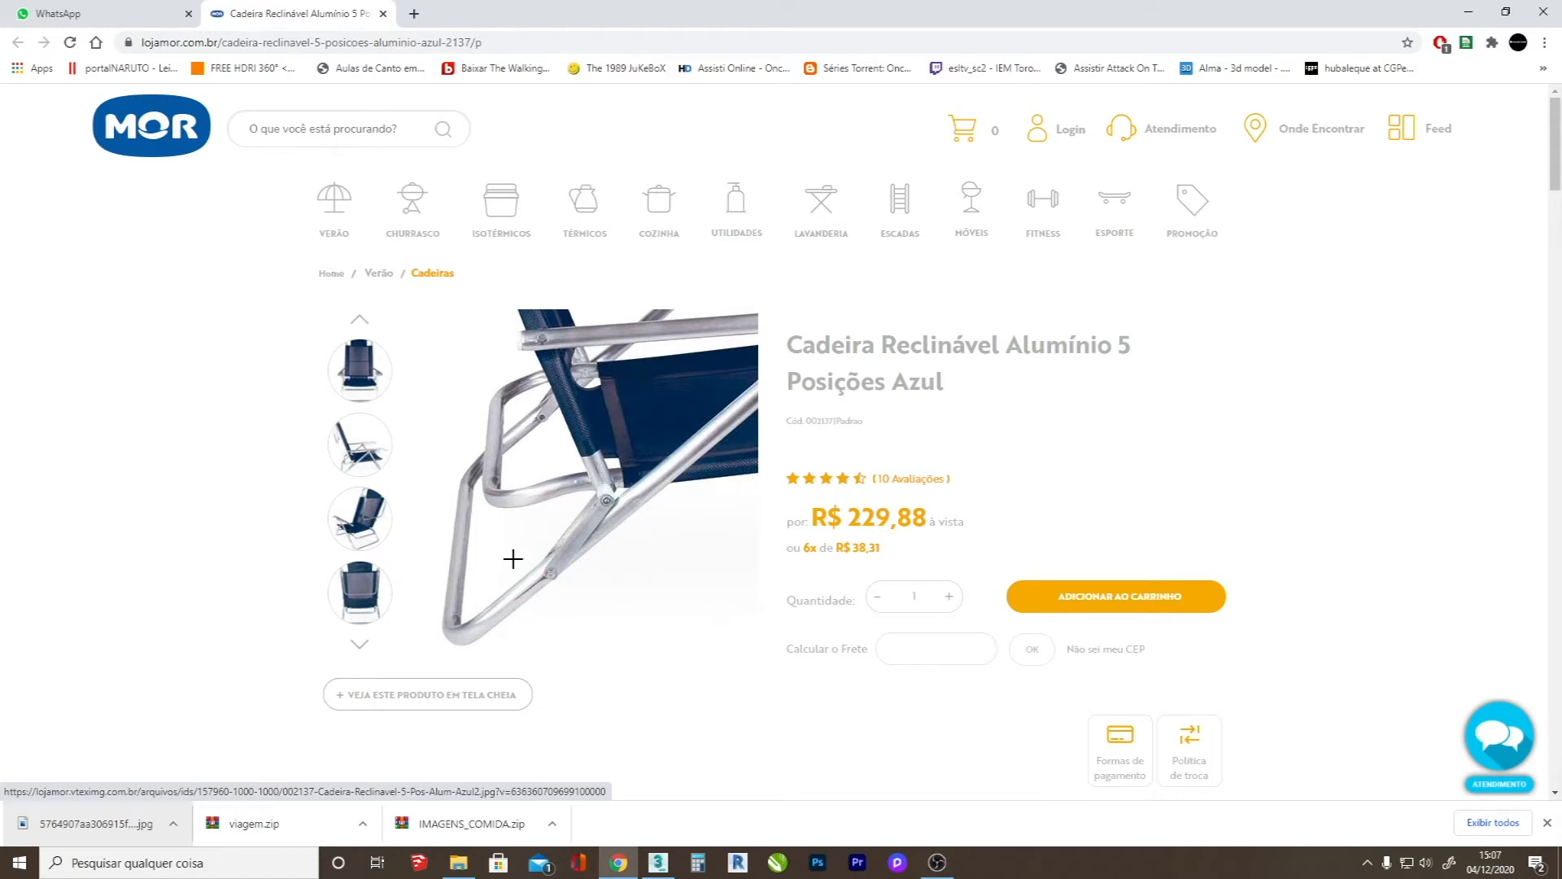
- Compare the lower end of the backrest tube in the left view with the hinge plate in the browser's chair photo
{"action": "key", "text": "alt+Tab"}
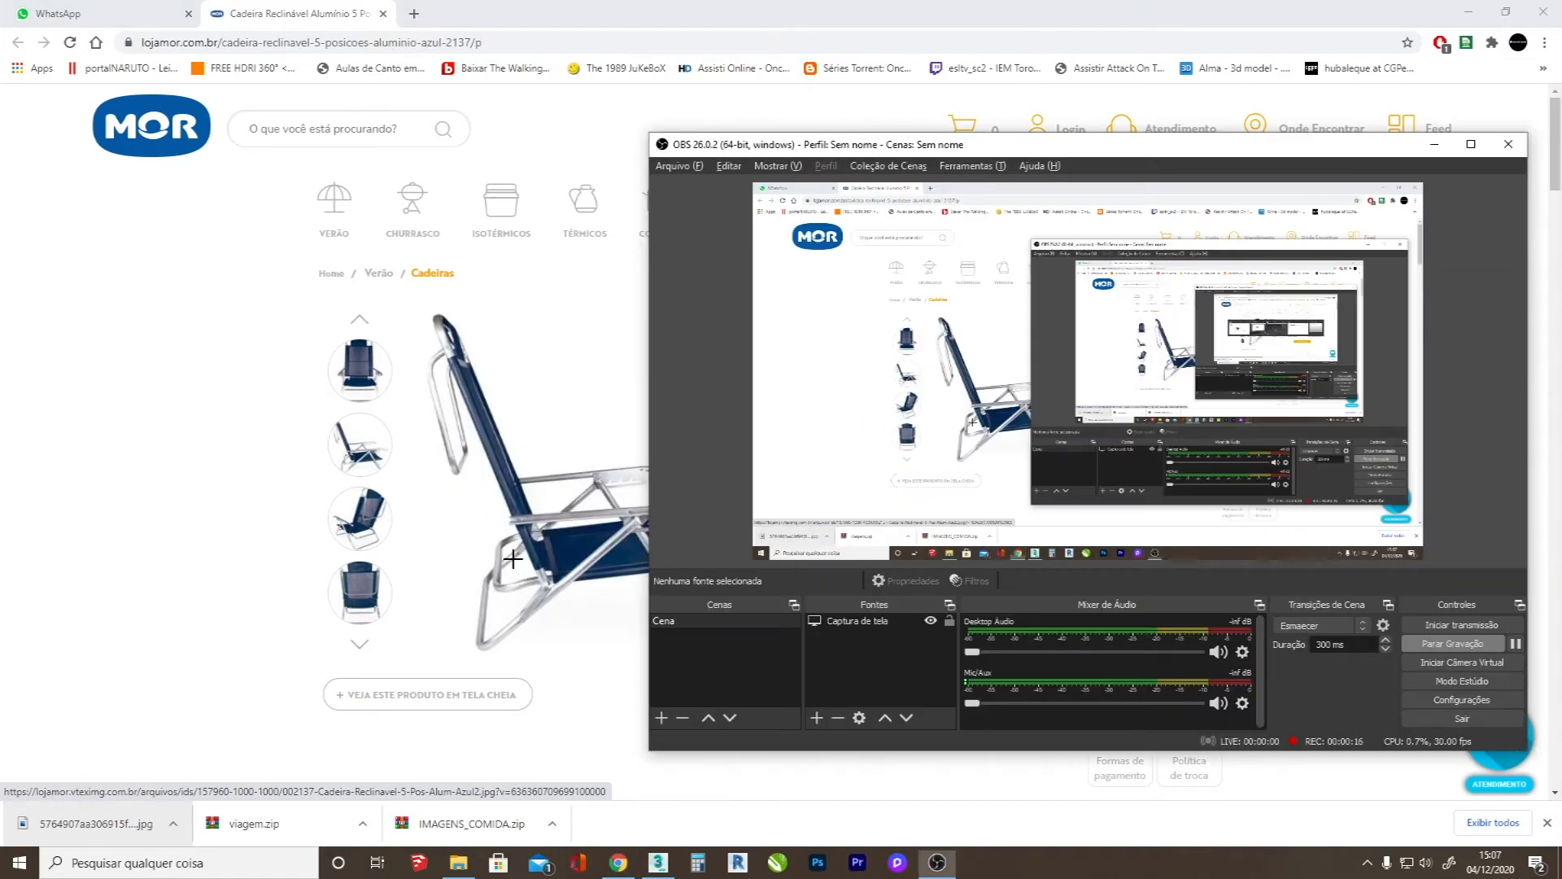
{"action": "left_click", "coordinate": [603, 537]}
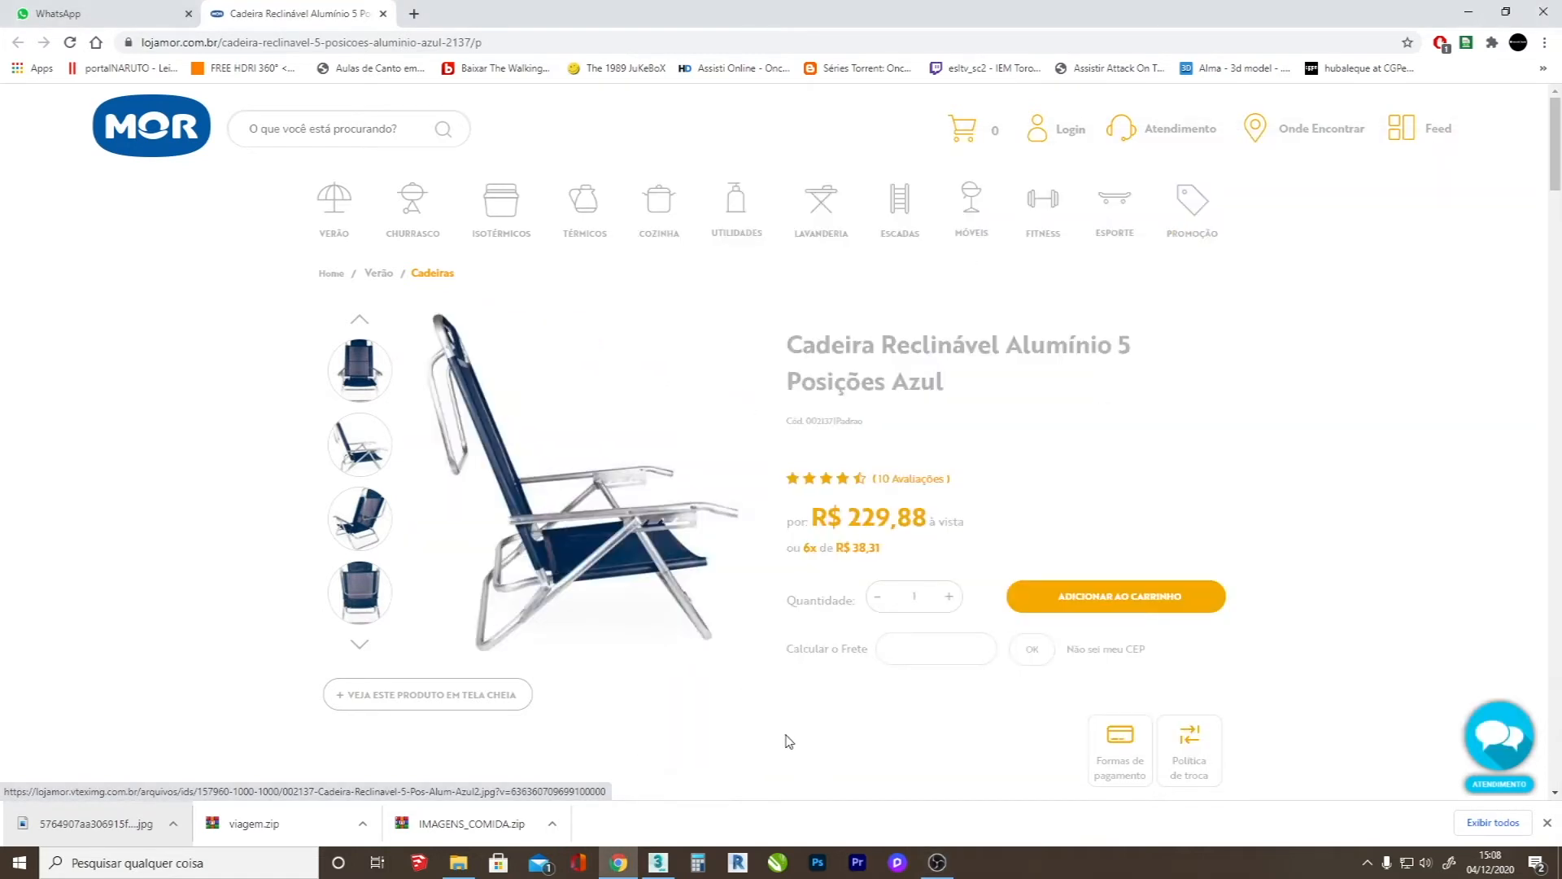
{"action": "left_click", "coordinate": [658, 861]}
{"action": "key", "text": "l"}
{"action": "scroll", "coordinate": [586, 548], "scroll_direction": "down", "scroll_amount": 5}
{"action": "scroll", "coordinate": [477, 598], "scroll_direction": "up", "scroll_amount": 6}
{"action": "scroll", "coordinate": [472, 595], "scroll_direction": "up", "scroll_amount": 2}
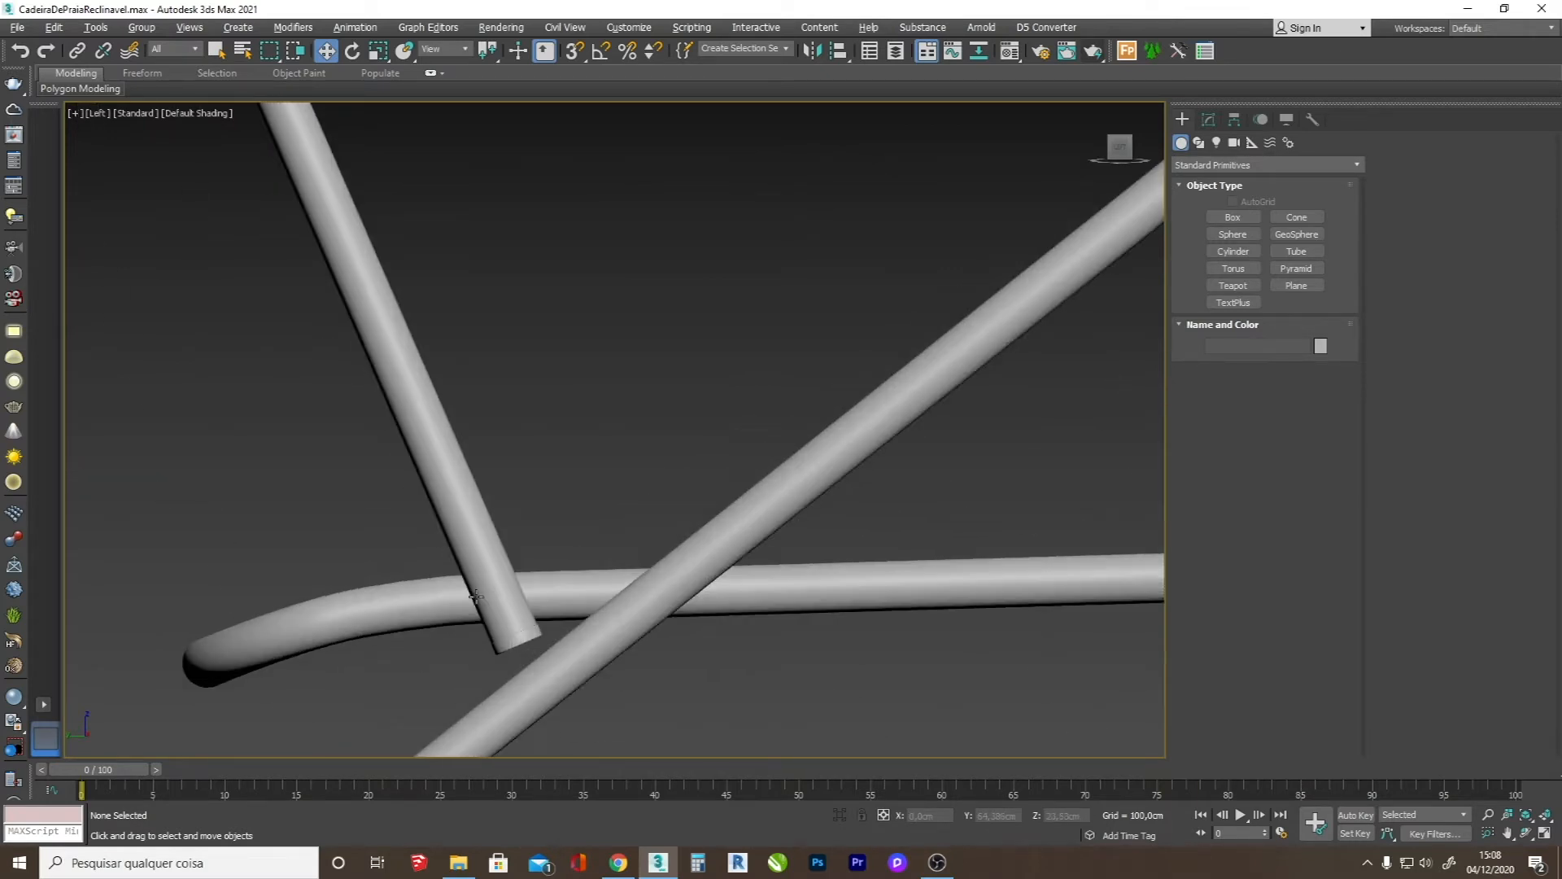
{"action": "key", "text": "alt+Tab"}
{"action": "mouse_move", "coordinate": [517, 594]}
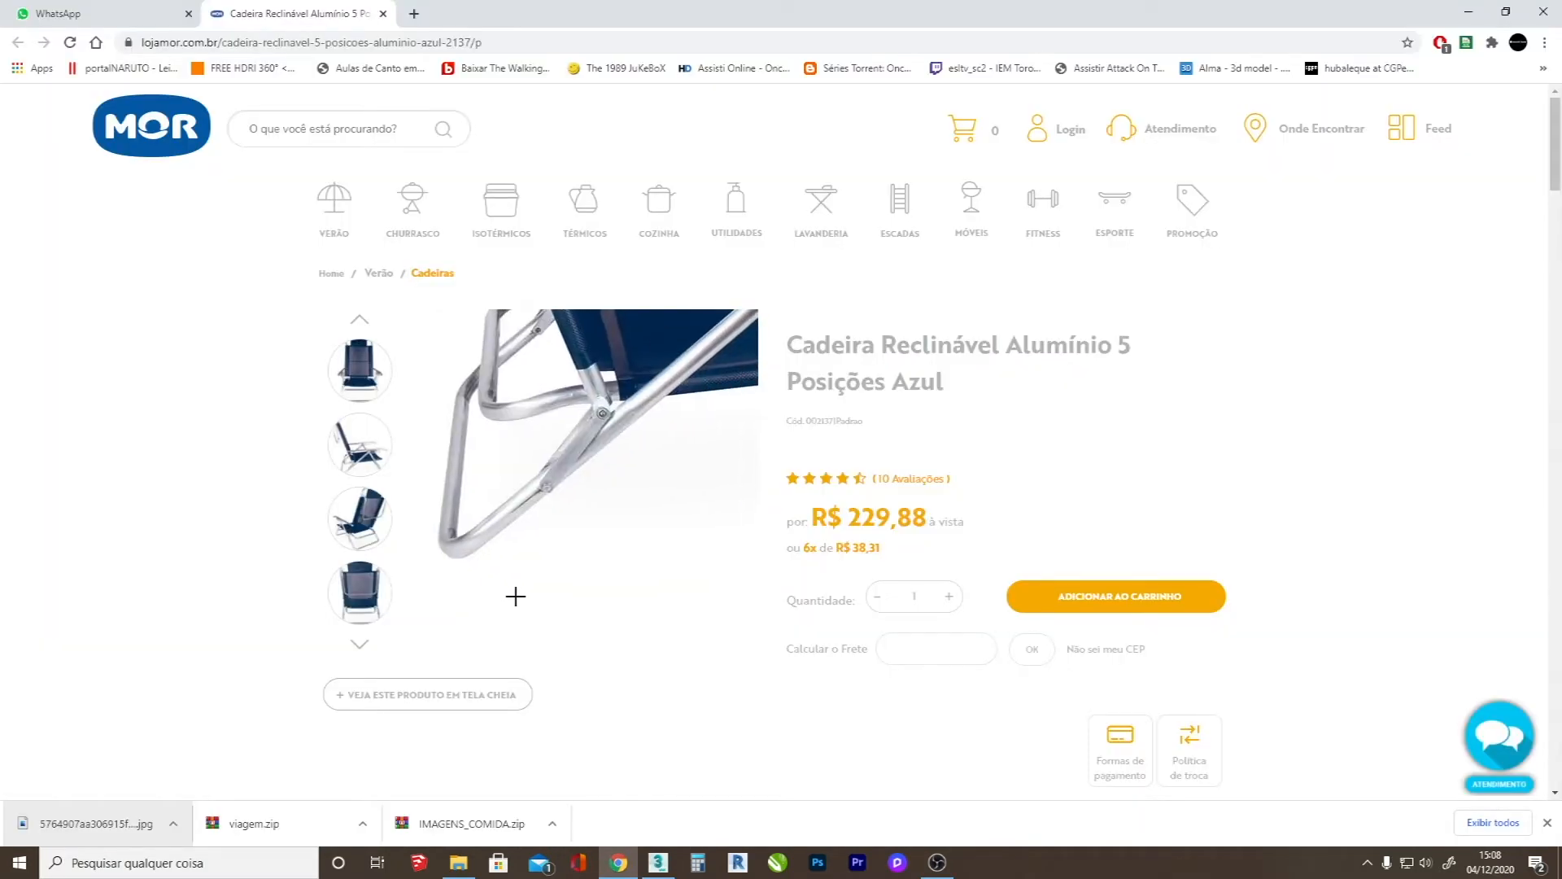
{"action": "key", "text": "alt+Tab"}
- Create a cylinder about 0.65 cm high on the backrest tube's lower end and set its radius to 0.5 cm
{"action": "left_click", "coordinate": [1233, 259]}
{"action": "scroll", "coordinate": [521, 625], "scroll_direction": "up", "scroll_amount": 3}
{"action": "mouse_move", "coordinate": [530, 626]}
{"action": "left_mouse_down"}
{"action": "mouse_move", "coordinate": [550, 663]}
{"action": "mouse_move", "coordinate": [542, 653]}
{"action": "left_mouse_up"}
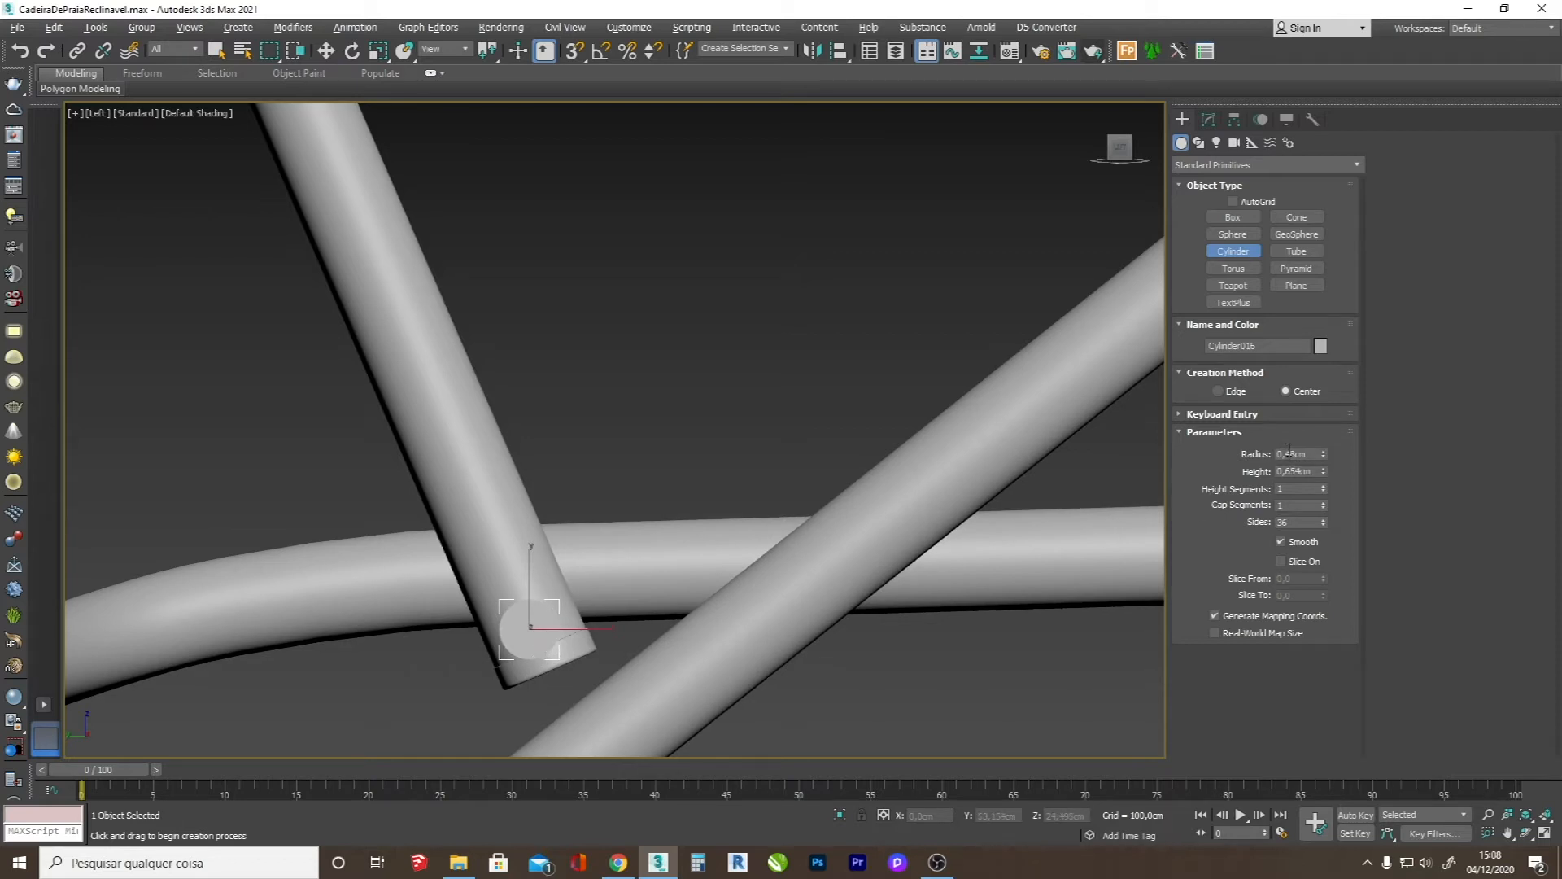
{"action": "type", "text": "5"}
{"action": "key", "text": "Return"}
{"action": "key", "text": "alt+Tab"}
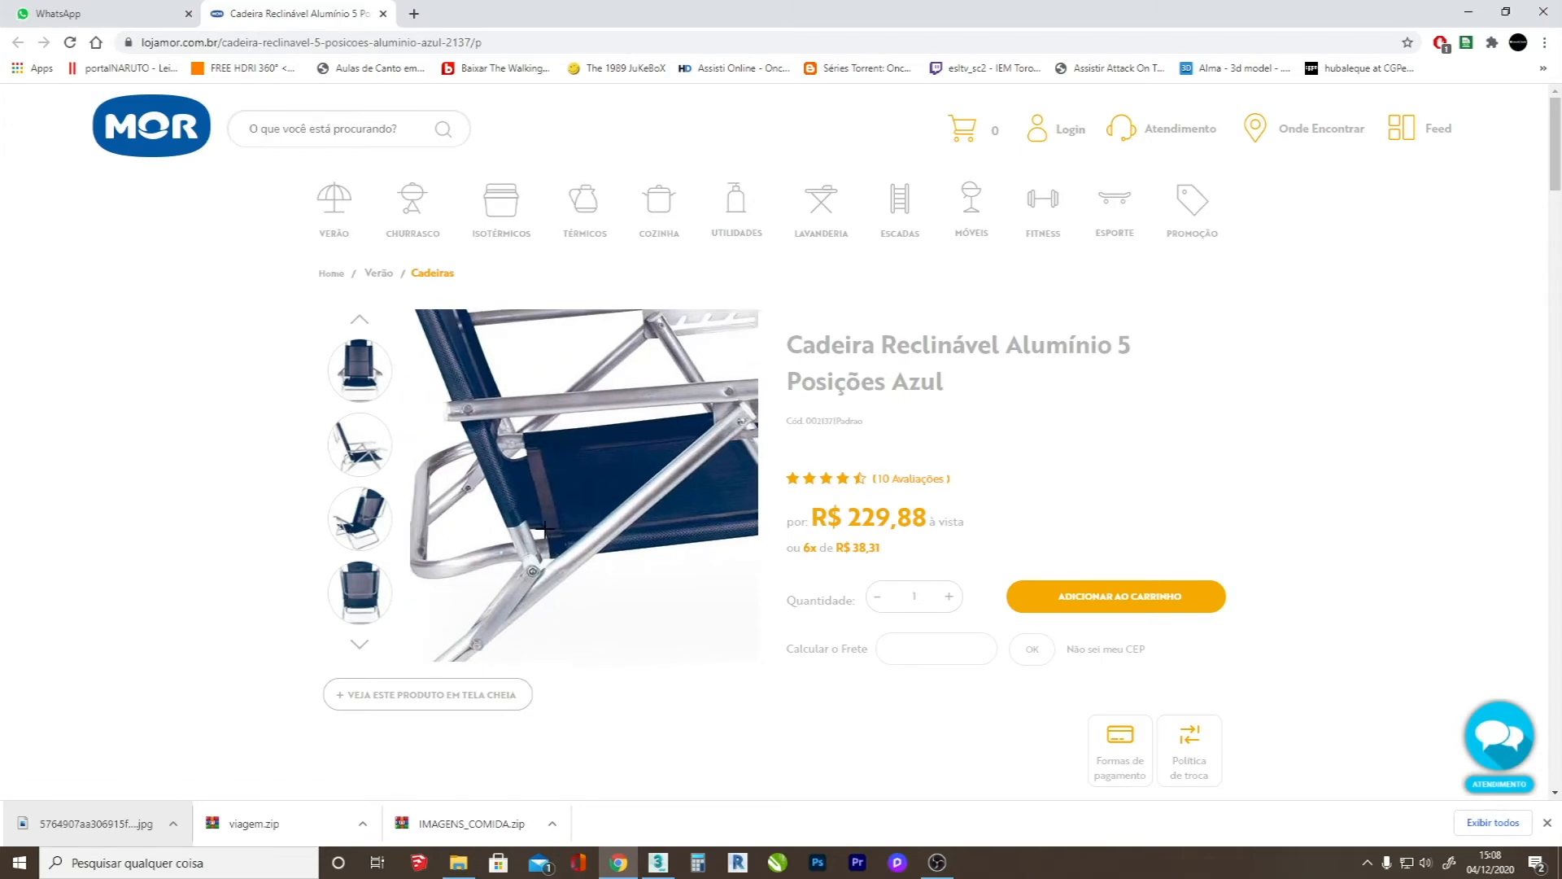
{"action": "key", "text": "alt+Tab"}
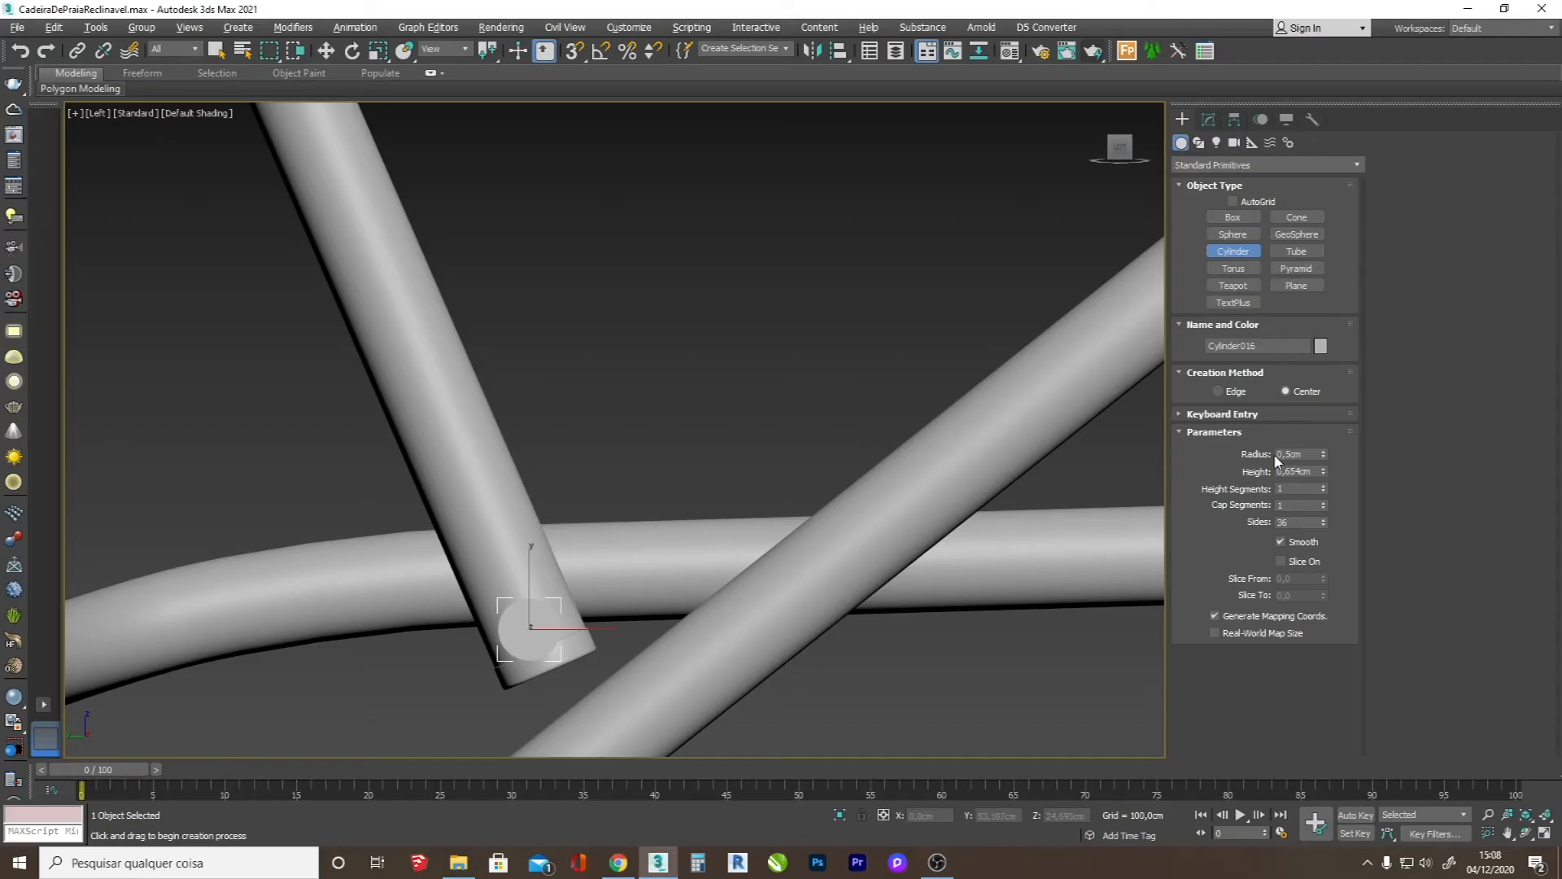
- In wireframe display, draw a narrow vertical box about 6.28 cm long and 0.87 cm wide from the small cylinder downward
{"action": "middle_click_drag", "start_coordinate": [538, 634], "coordinate": [618, 484]}
{"action": "left_click", "coordinate": [1233, 216]}
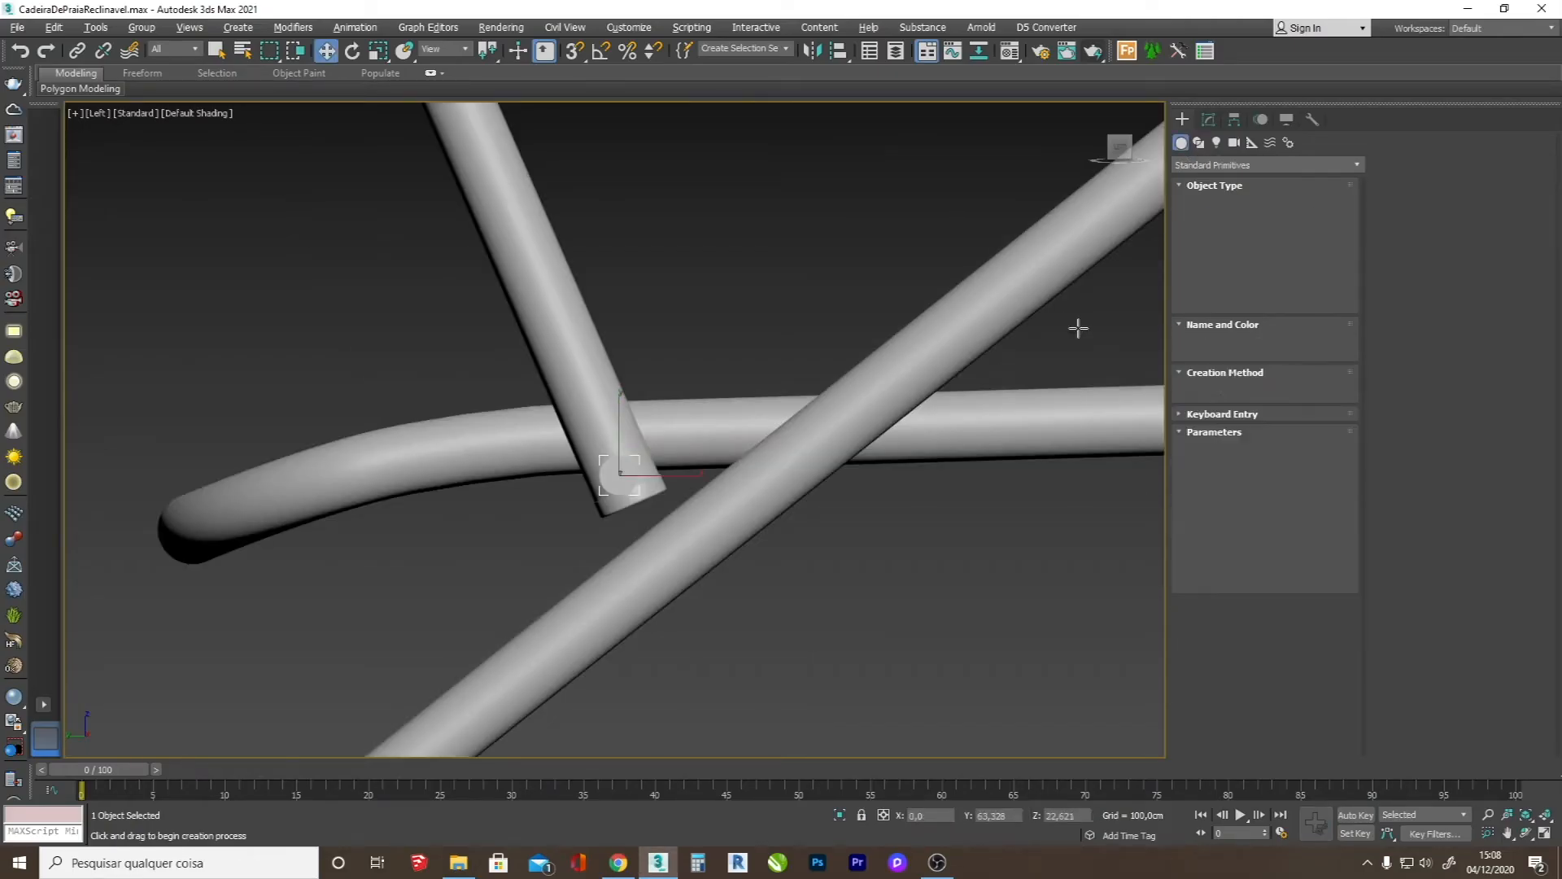
{"action": "key", "text": "F3"}
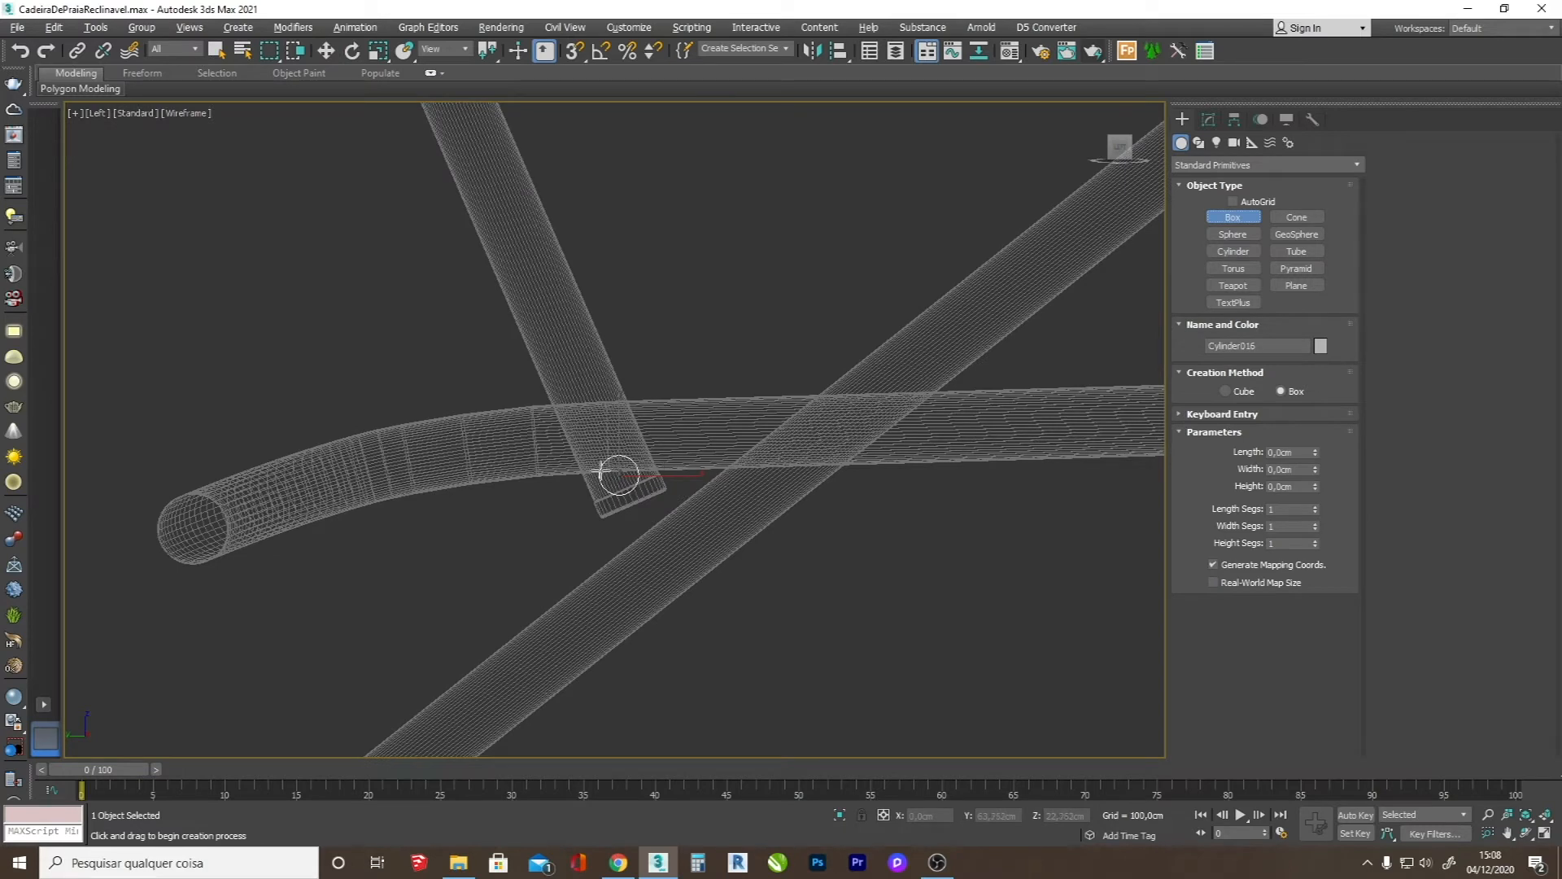
{"action": "left_click_drag", "start_coordinate": [600, 474], "coordinate": [638, 749]}
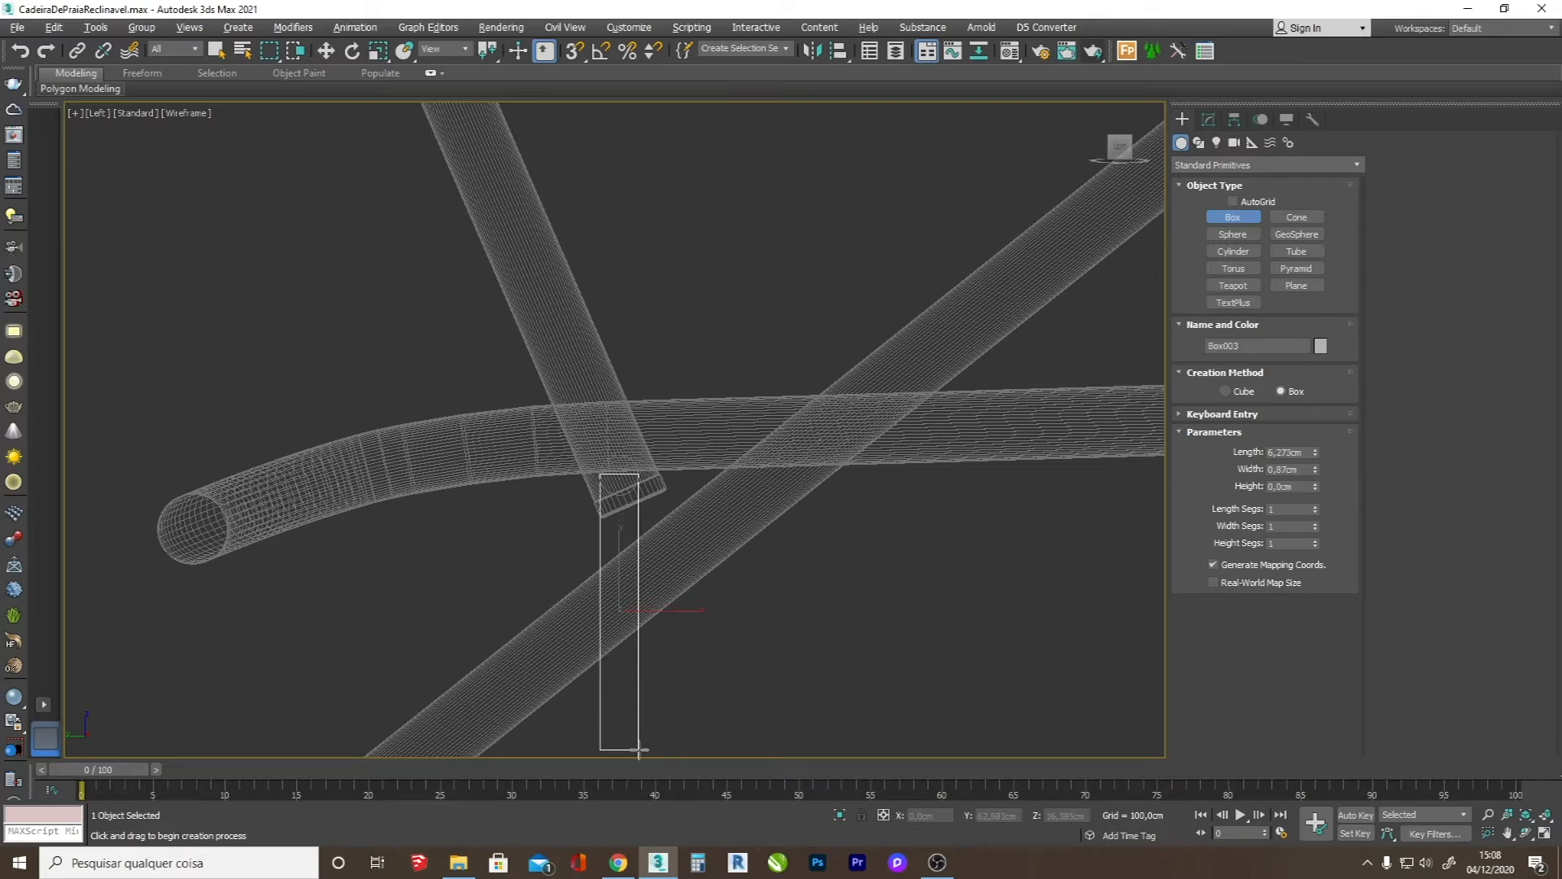
- Set the box's length to 6.3 cm and width to 0.85 cm, checking the hinge plate in the reference photo
{"action": "double_click", "coordinate": [1289, 452]}
{"action": "type", "text": "6,"}
{"action": "mouse_move", "coordinate": [1317, 469]}
{"action": "left_mouse_down"}
{"action": "mouse_move", "coordinate": [1316, 454]}
{"action": "mouse_move", "coordinate": [1316, 469]}
{"action": "left_mouse_up"}
{"action": "left_click_drag", "start_coordinate": [1315, 454], "coordinate": [1318, 430]}
{"action": "key", "text": "ctrl+z"}
{"action": "scroll", "coordinate": [774, 416], "scroll_direction": "down", "scroll_amount": 2}
{"action": "key", "text": "alt+Tab"}
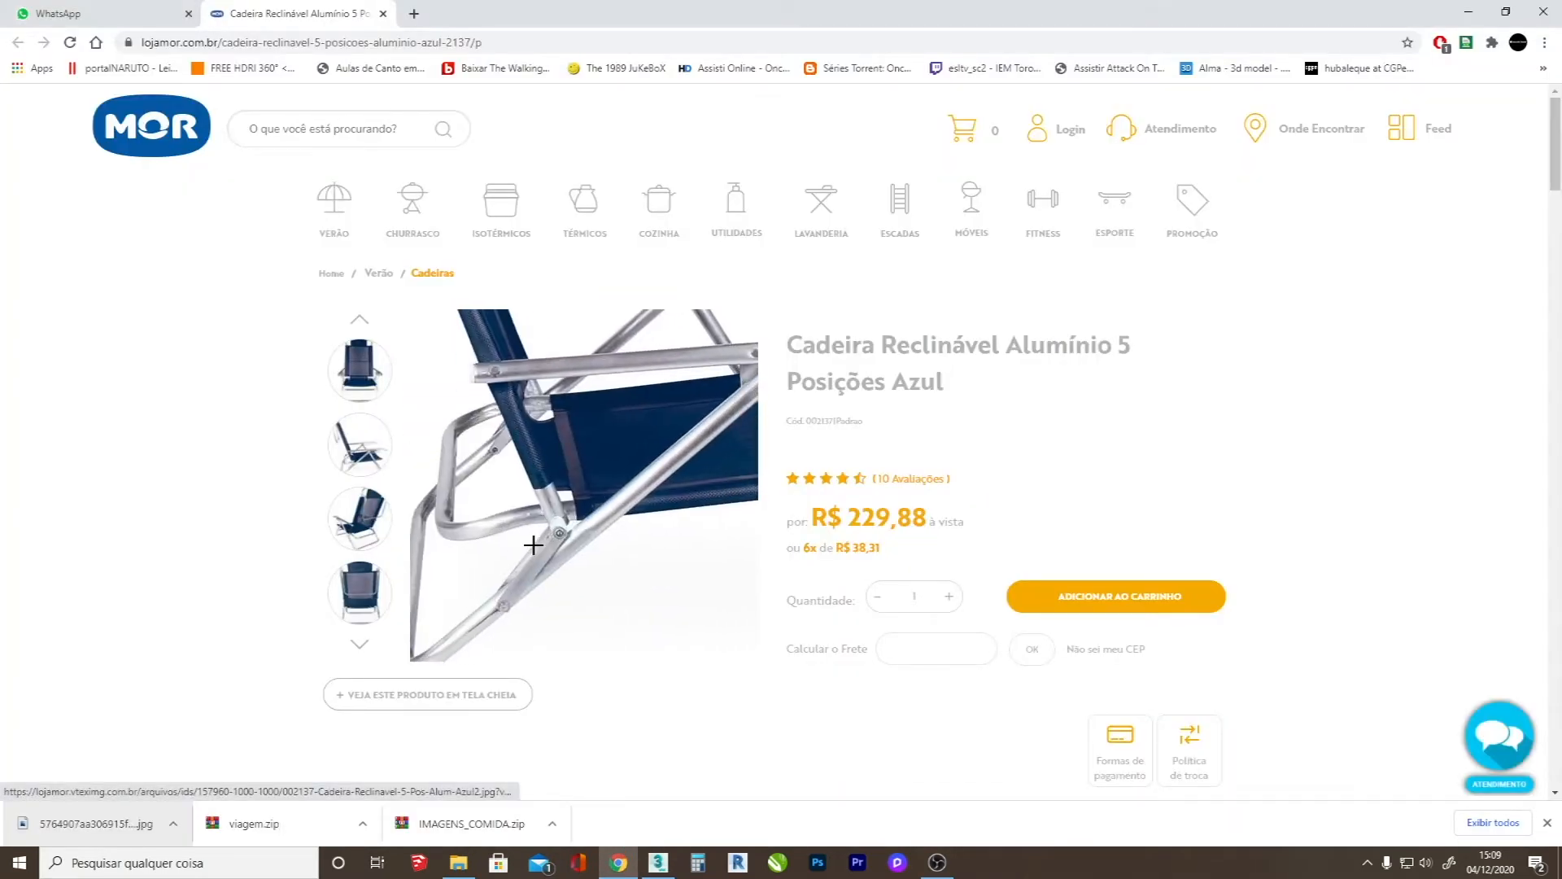
{"action": "key", "text": "alt+Tab"}
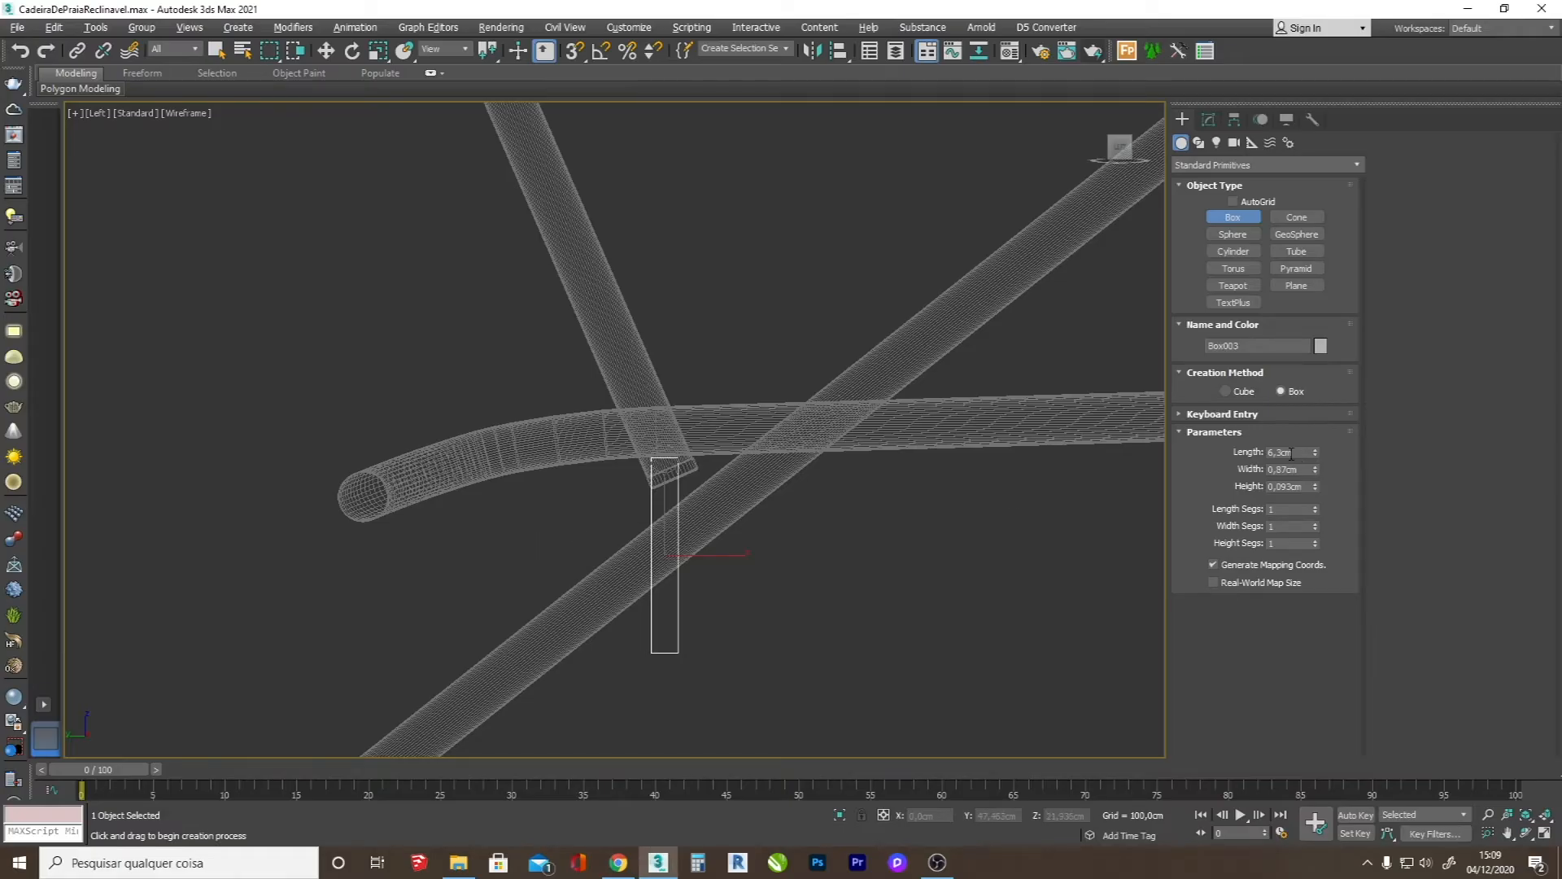
{"action": "scroll", "coordinate": [838, 555], "scroll_direction": "down", "scroll_amount": 3}
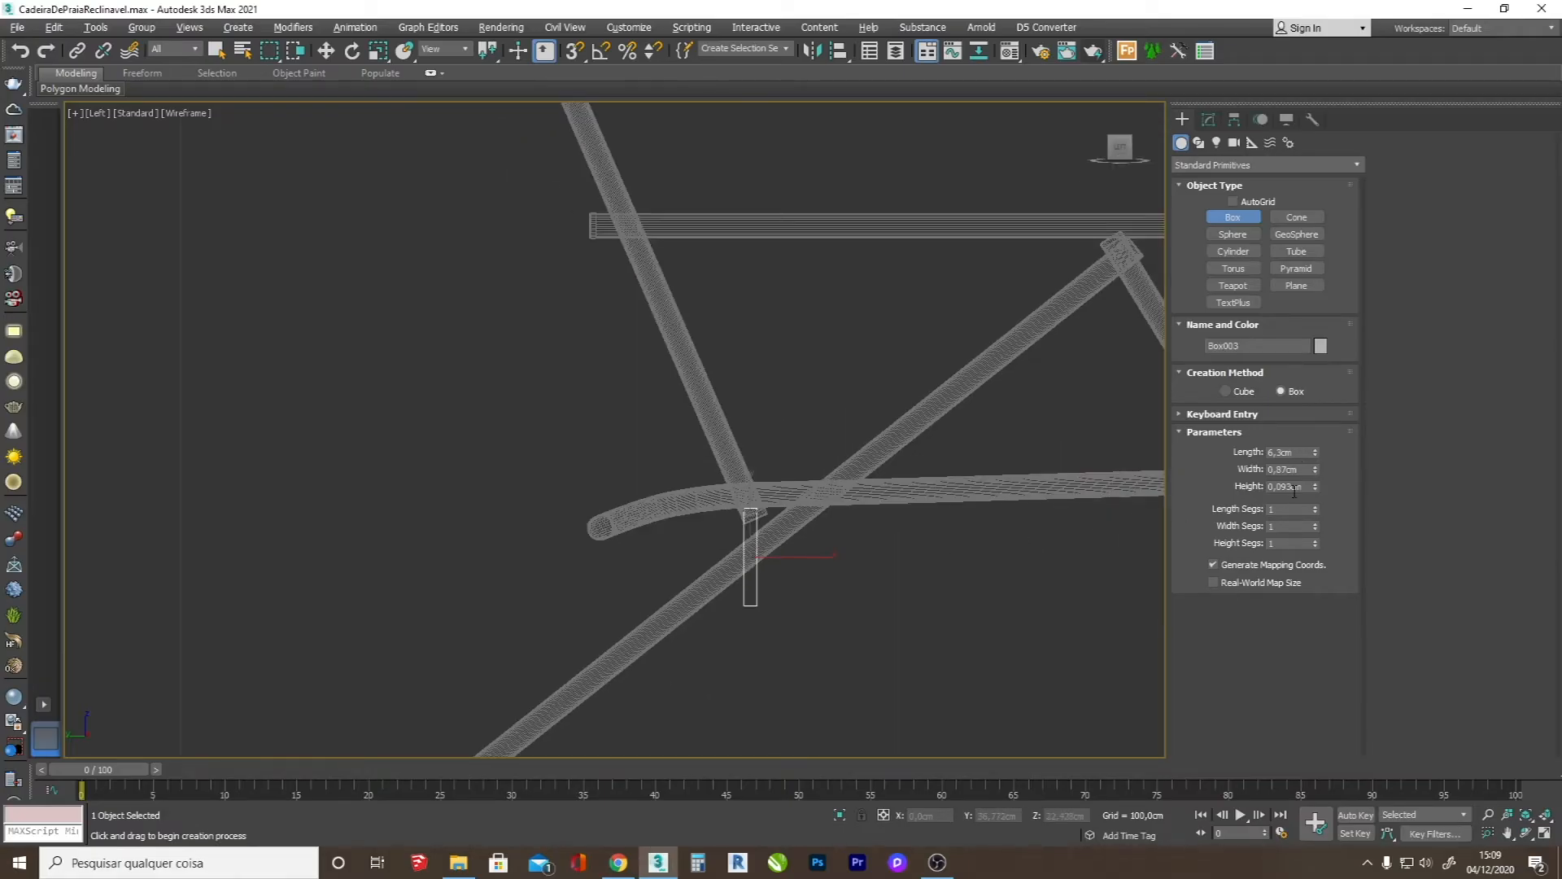
{"action": "left_click_drag", "start_coordinate": [1320, 476], "coordinate": [1321, 473]}
- Thin the box into a flat plate by setting its height to 0.08 cm
{"action": "scroll", "coordinate": [769, 510], "scroll_direction": "up", "scroll_amount": 3}
{"action": "scroll", "coordinate": [803, 512], "scroll_direction": "up", "scroll_amount": 3}
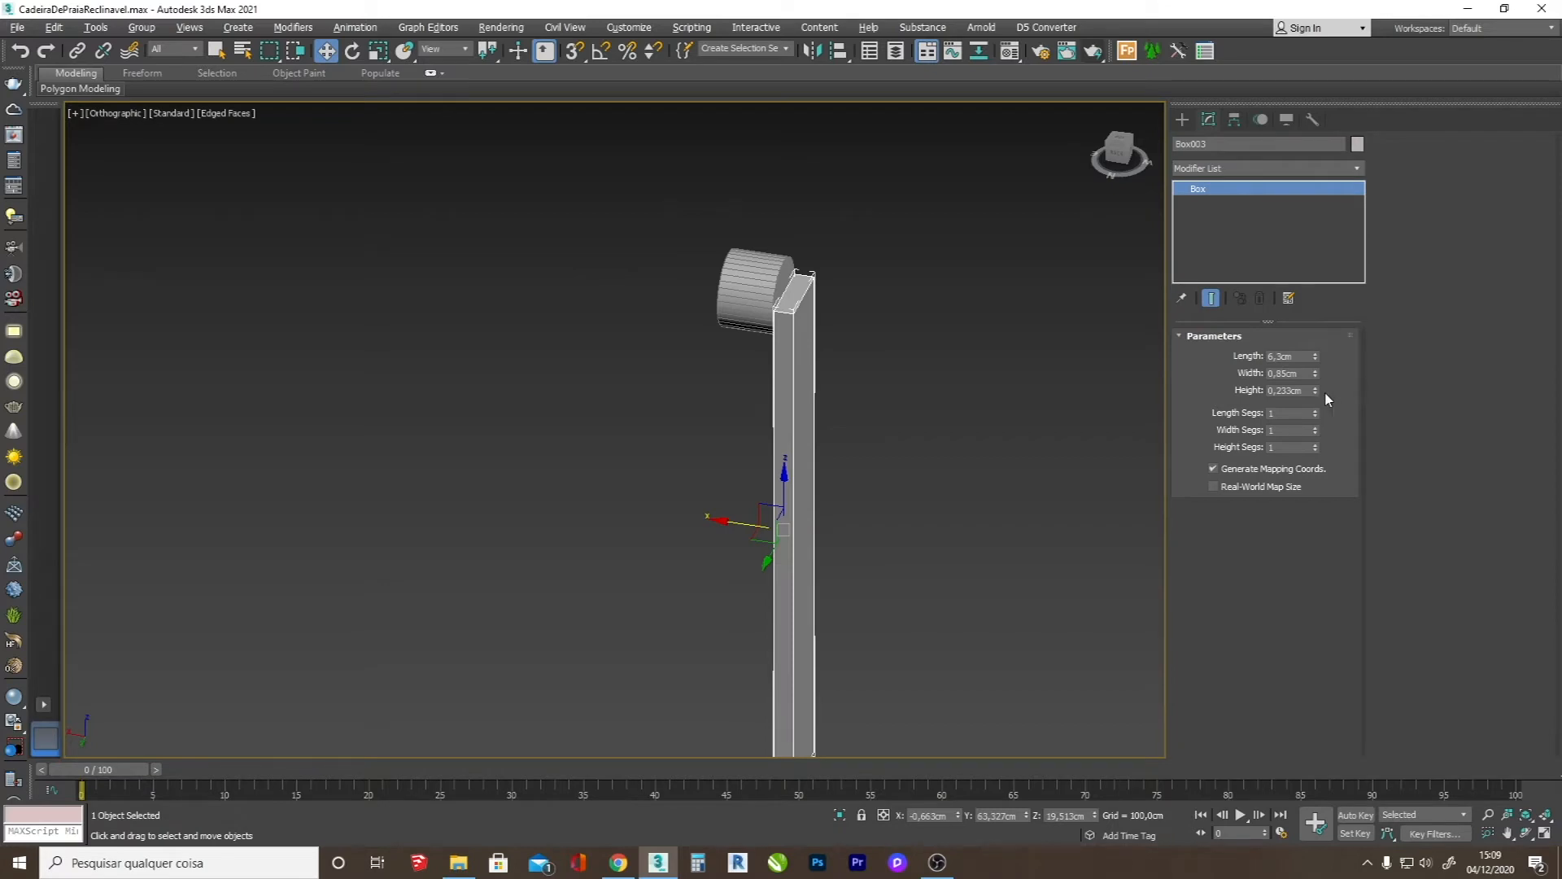
{"action": "left_click_drag", "start_coordinate": [1315, 391], "coordinate": [1317, 436]}
{"action": "scroll", "coordinate": [829, 405], "scroll_direction": "down", "scroll_amount": 5}
{"action": "scroll", "coordinate": [829, 366], "scroll_direction": "up", "scroll_amount": 8}
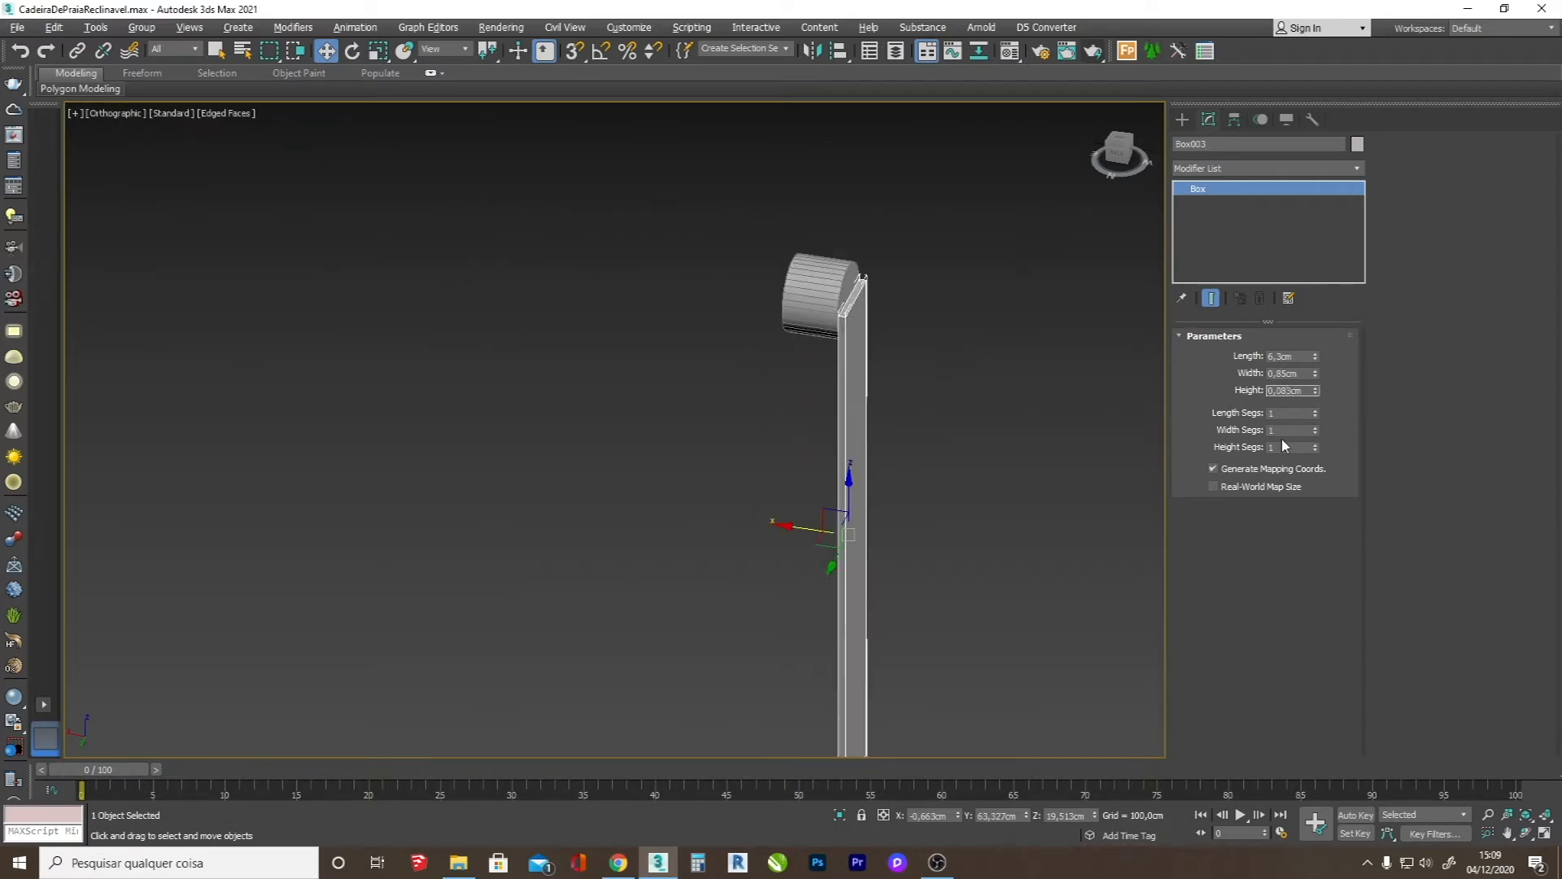
{"action": "key", "text": "BackSpace"}
{"action": "key", "text": "Return"}
- Convert the flat plate to an Editable Poly
{"action": "right_click", "coordinate": [862, 333]}
{"action": "mouse_move", "coordinate": [1001, 498]}
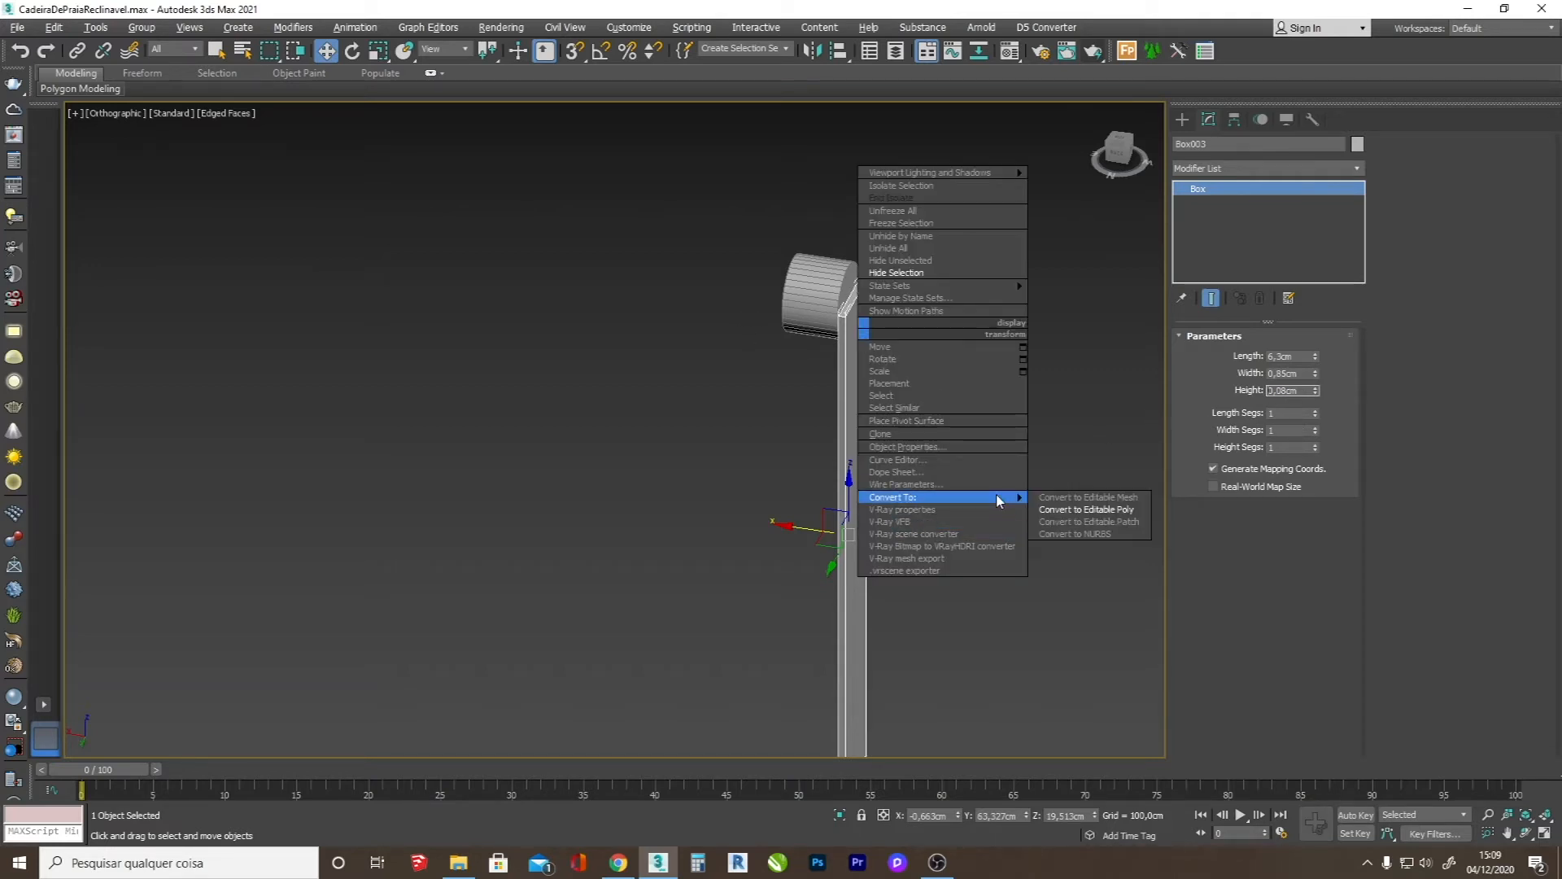
{"action": "left_click", "coordinate": [1097, 511]}
- Select the ring of four short thickness edges at the plate's corners and check them at both ends
{"action": "left_click", "coordinate": [1244, 354]}
{"action": "left_click", "coordinate": [1524, 834]}
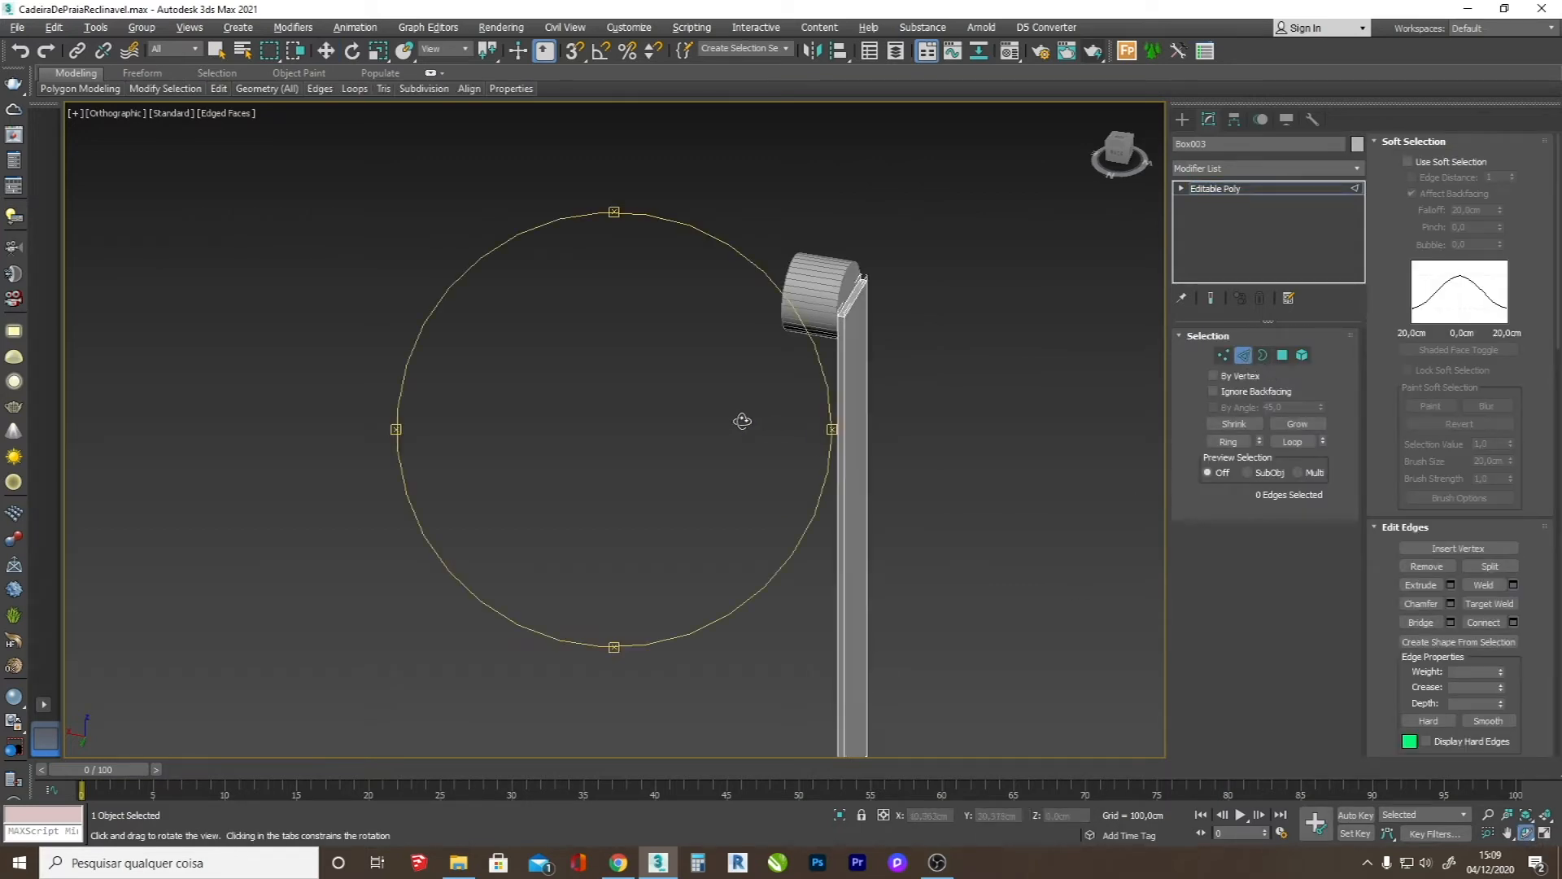
{"action": "scroll", "coordinate": [733, 419], "scroll_direction": "up", "scroll_amount": 2}
{"action": "scroll", "coordinate": [1009, 300], "scroll_direction": "up", "scroll_amount": 5}
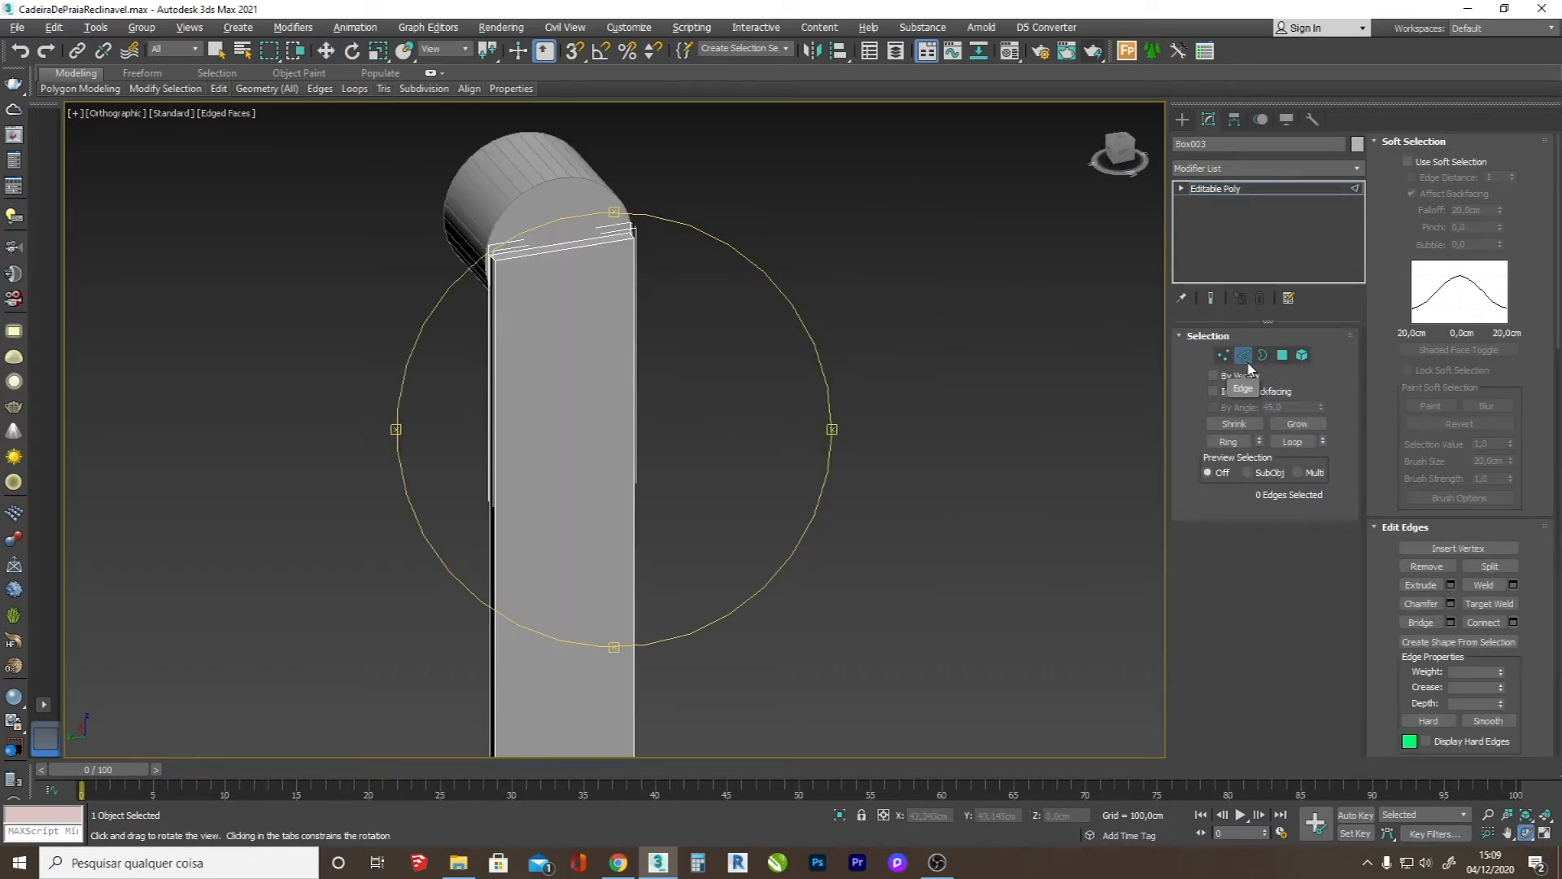
{"action": "scroll", "coordinate": [533, 289], "scroll_direction": "up", "scroll_amount": 4}
{"action": "key", "text": "w"}
{"action": "left_click", "coordinate": [525, 312]}
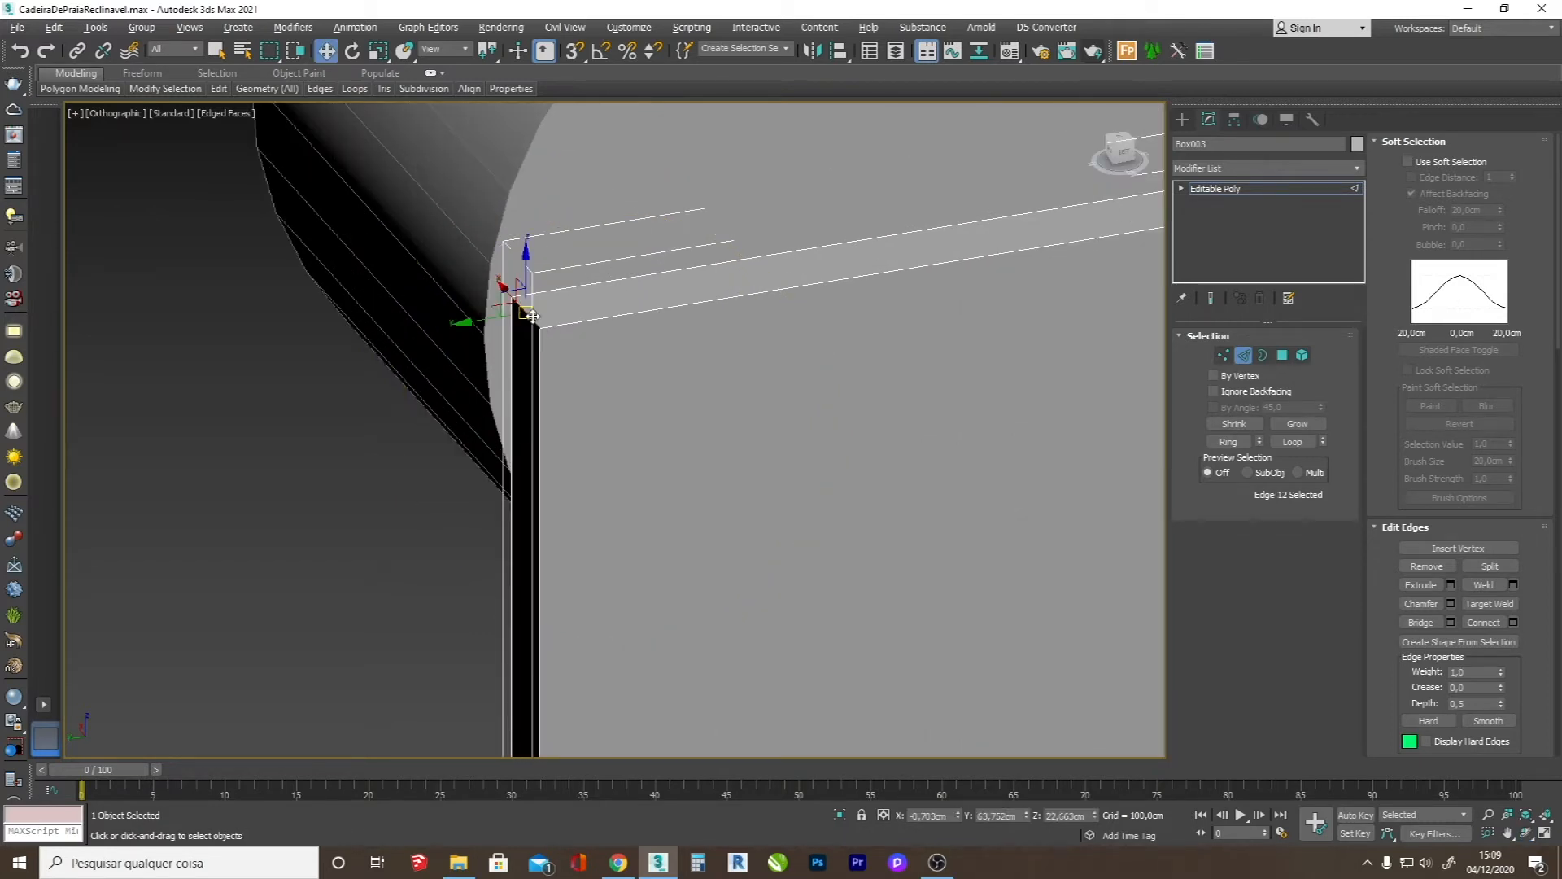
{"action": "left_click", "coordinate": [1227, 441]}
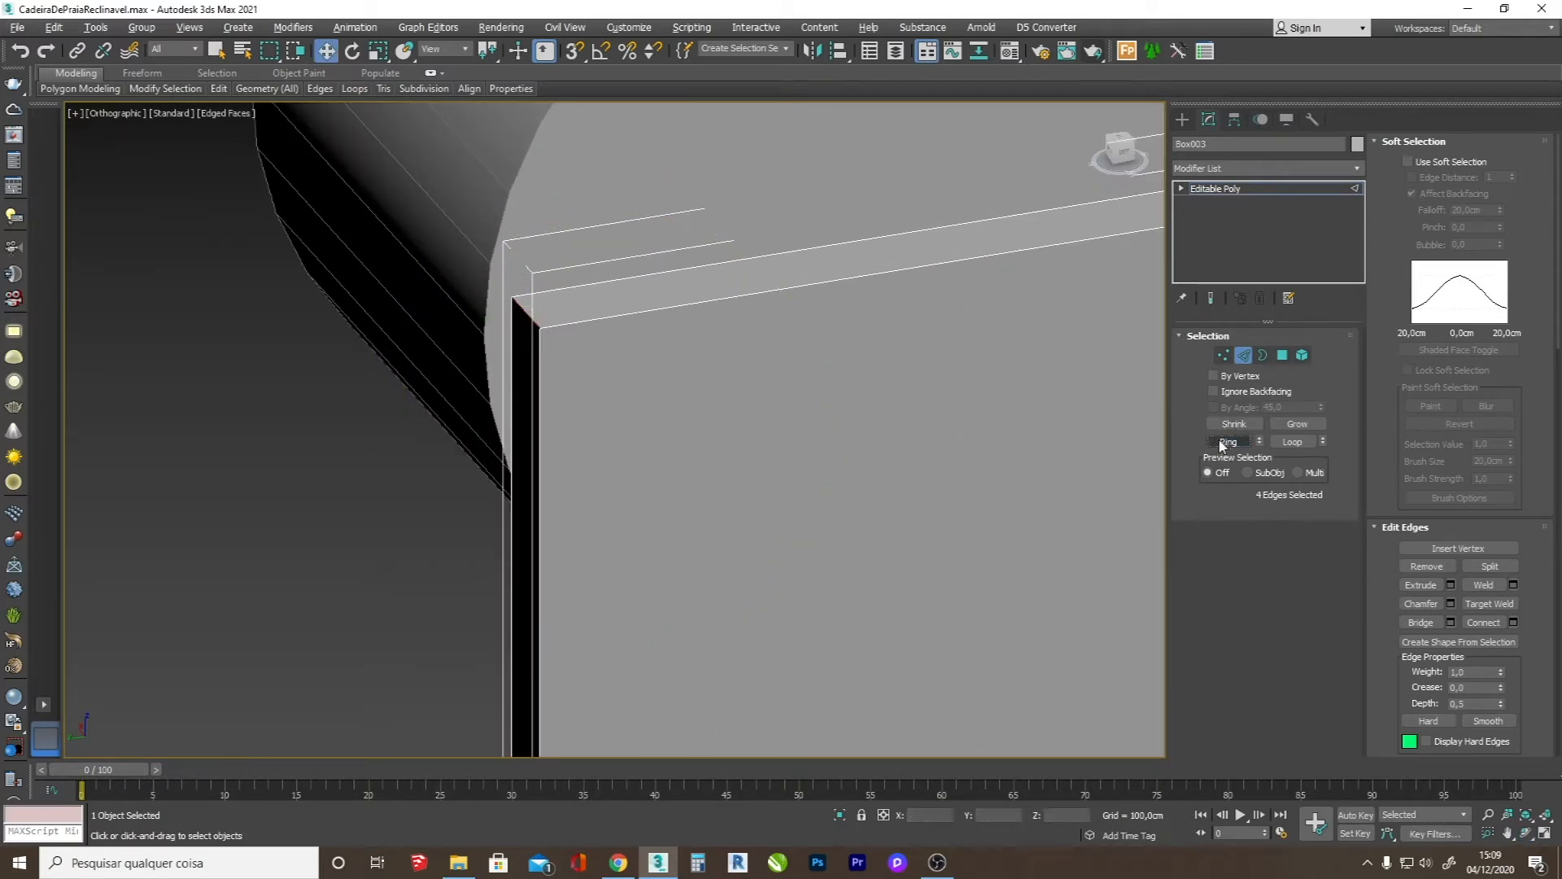
{"action": "scroll", "coordinate": [533, 377], "scroll_direction": "down", "scroll_amount": 3}
{"action": "scroll", "coordinate": [877, 273], "scroll_direction": "down", "scroll_amount": 5}
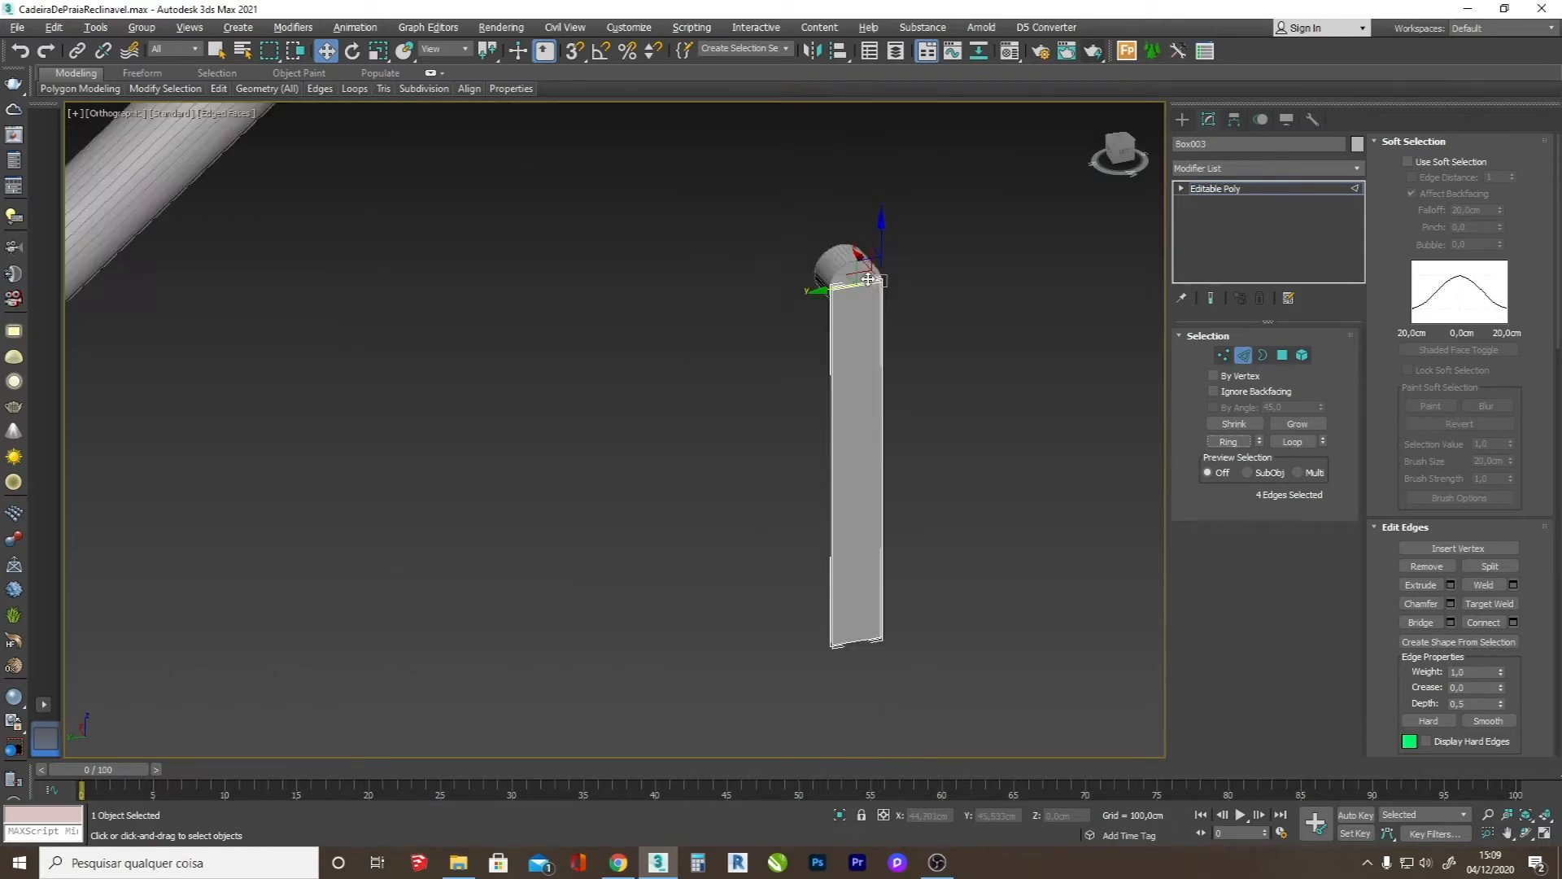
{"action": "scroll", "coordinate": [872, 419], "scroll_direction": "up", "scroll_amount": 3}
{"action": "scroll", "coordinate": [854, 309], "scroll_direction": "up", "scroll_amount": 2}
{"action": "scroll", "coordinate": [812, 671], "scroll_direction": "down", "scroll_amount": 4}
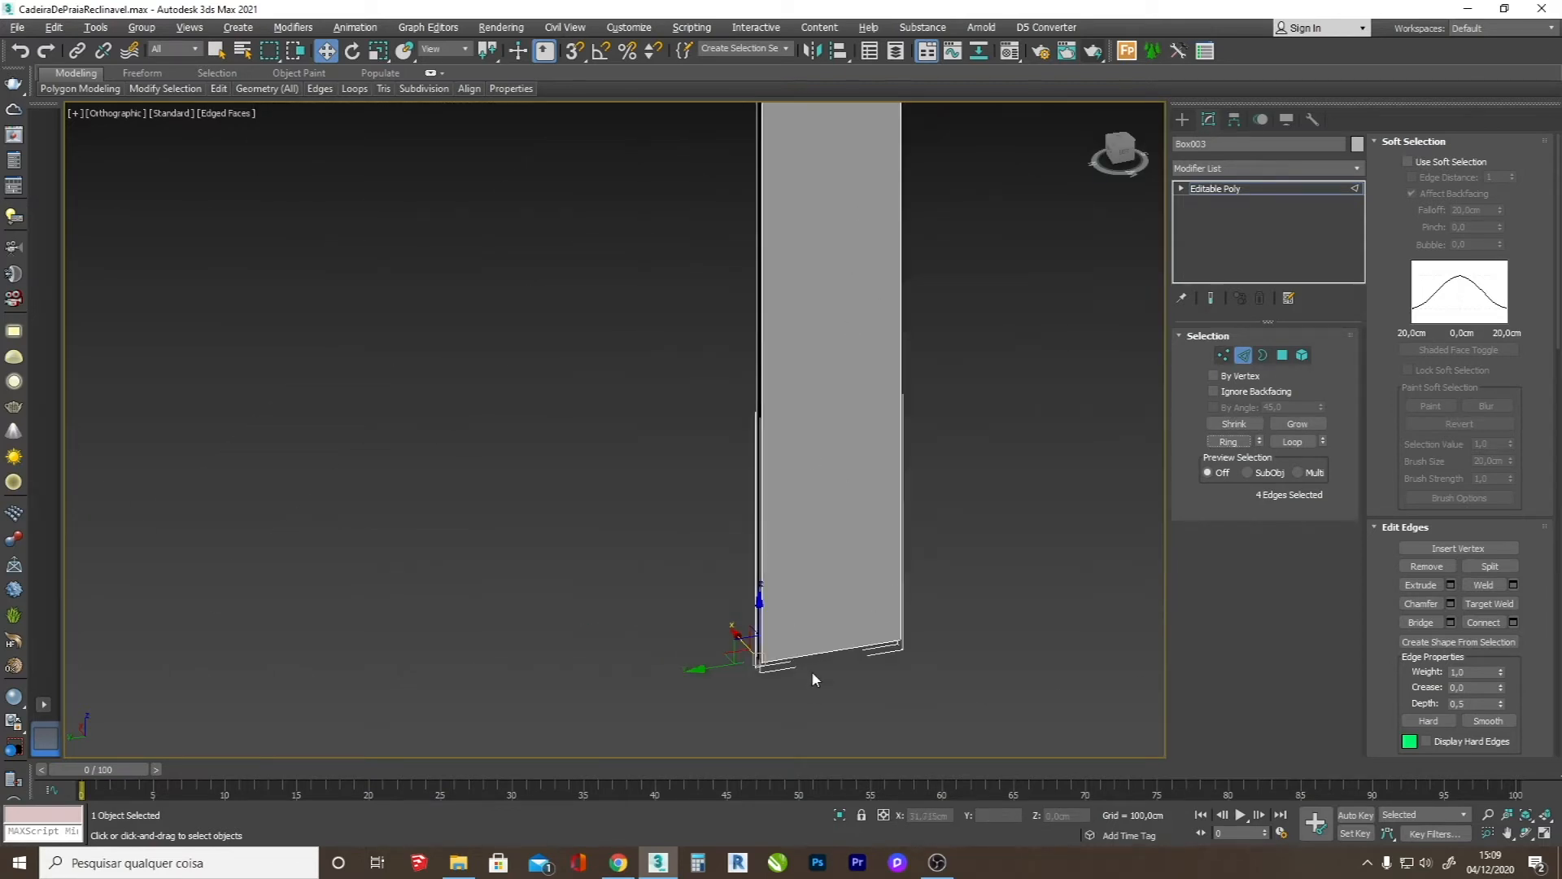
{"action": "scroll", "coordinate": [818, 341], "scroll_direction": "up", "scroll_amount": 3}
{"action": "scroll", "coordinate": [817, 341], "scroll_direction": "up", "scroll_amount": 2}
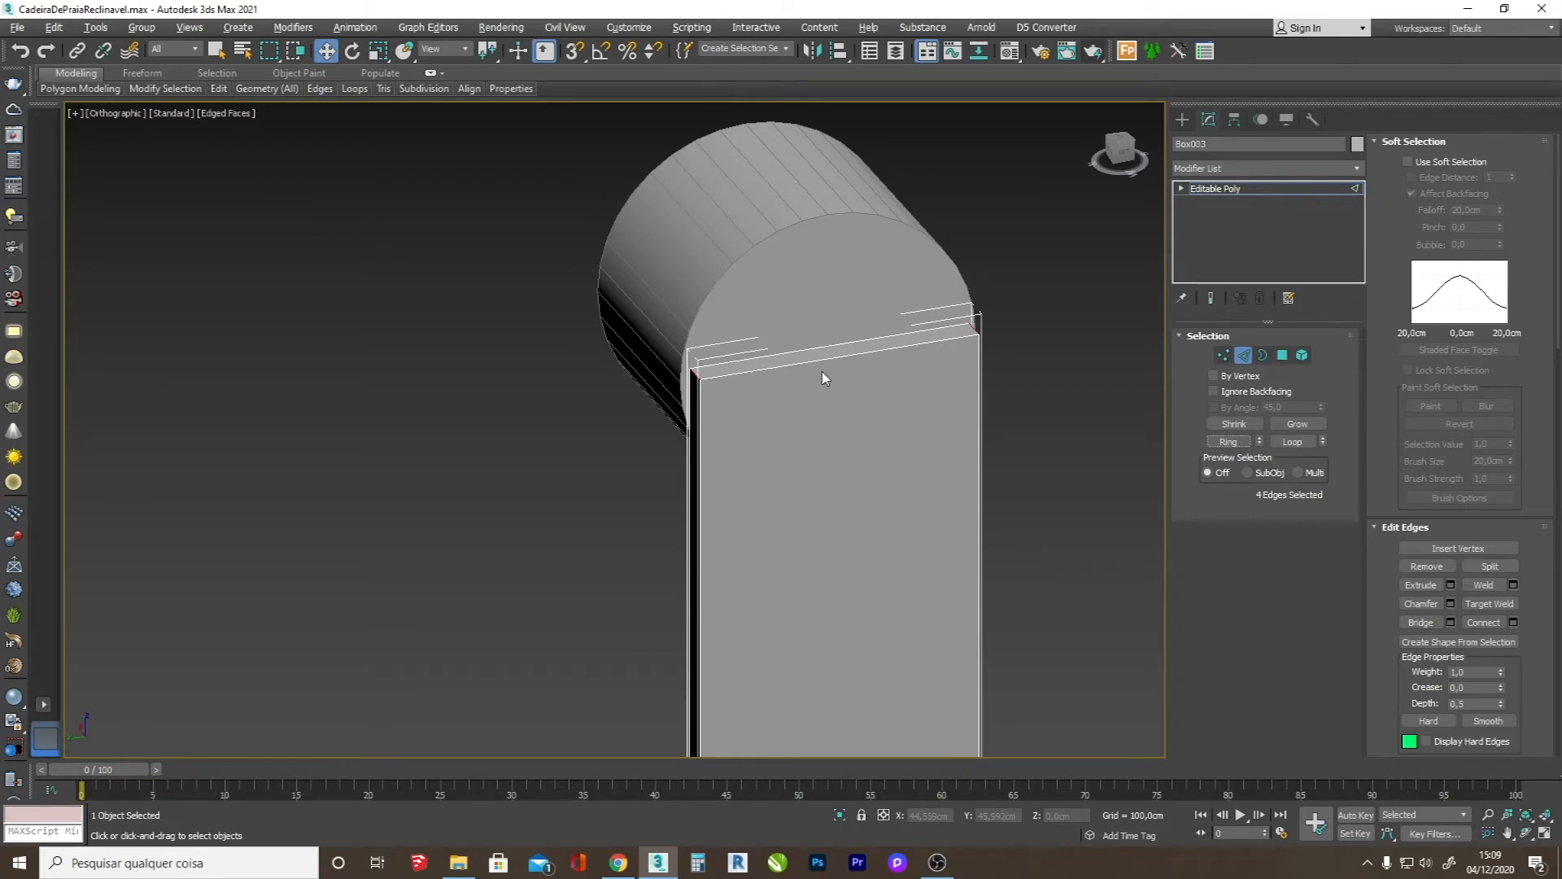
- Leave edge editing and hide everything except the flat plate and the small cylinder in the left view
{"action": "key", "text": "l"}
{"action": "scroll", "coordinate": [701, 593], "scroll_direction": "up", "scroll_amount": 6}
{"action": "scroll", "coordinate": [640, 470], "scroll_direction": "down", "scroll_amount": 5}
{"action": "scroll", "coordinate": [593, 535], "scroll_direction": "up", "scroll_amount": 6}
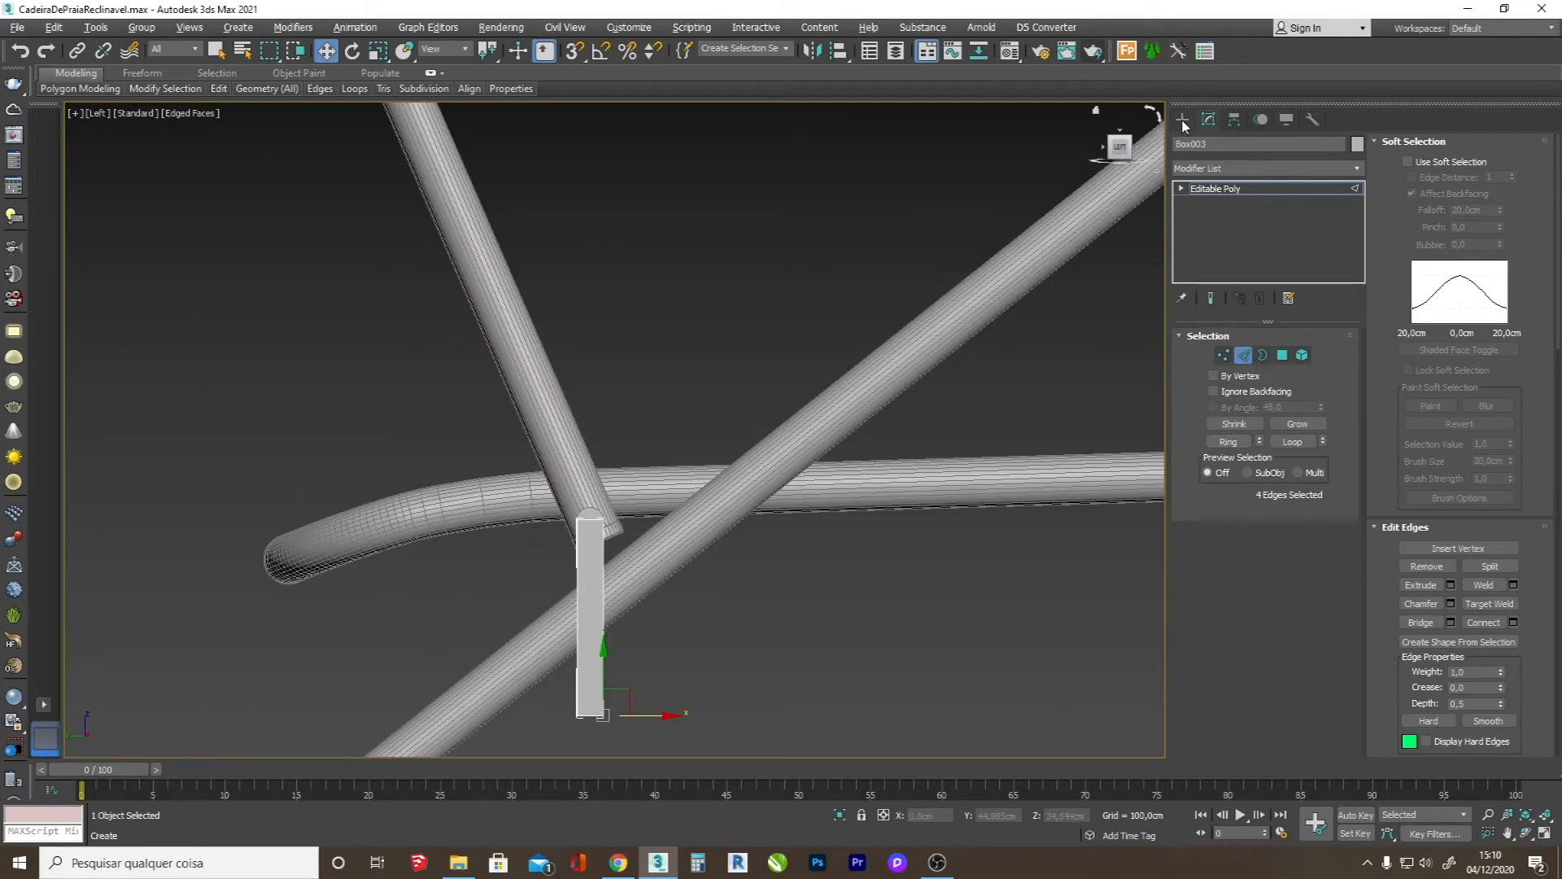
{"action": "left_click", "coordinate": [1182, 119]}
{"action": "scroll", "coordinate": [557, 588], "scroll_direction": "up", "scroll_amount": 5}
{"action": "left_click", "coordinate": [653, 387], "text": "ctrl"}
{"action": "right_click", "coordinate": [651, 384]}
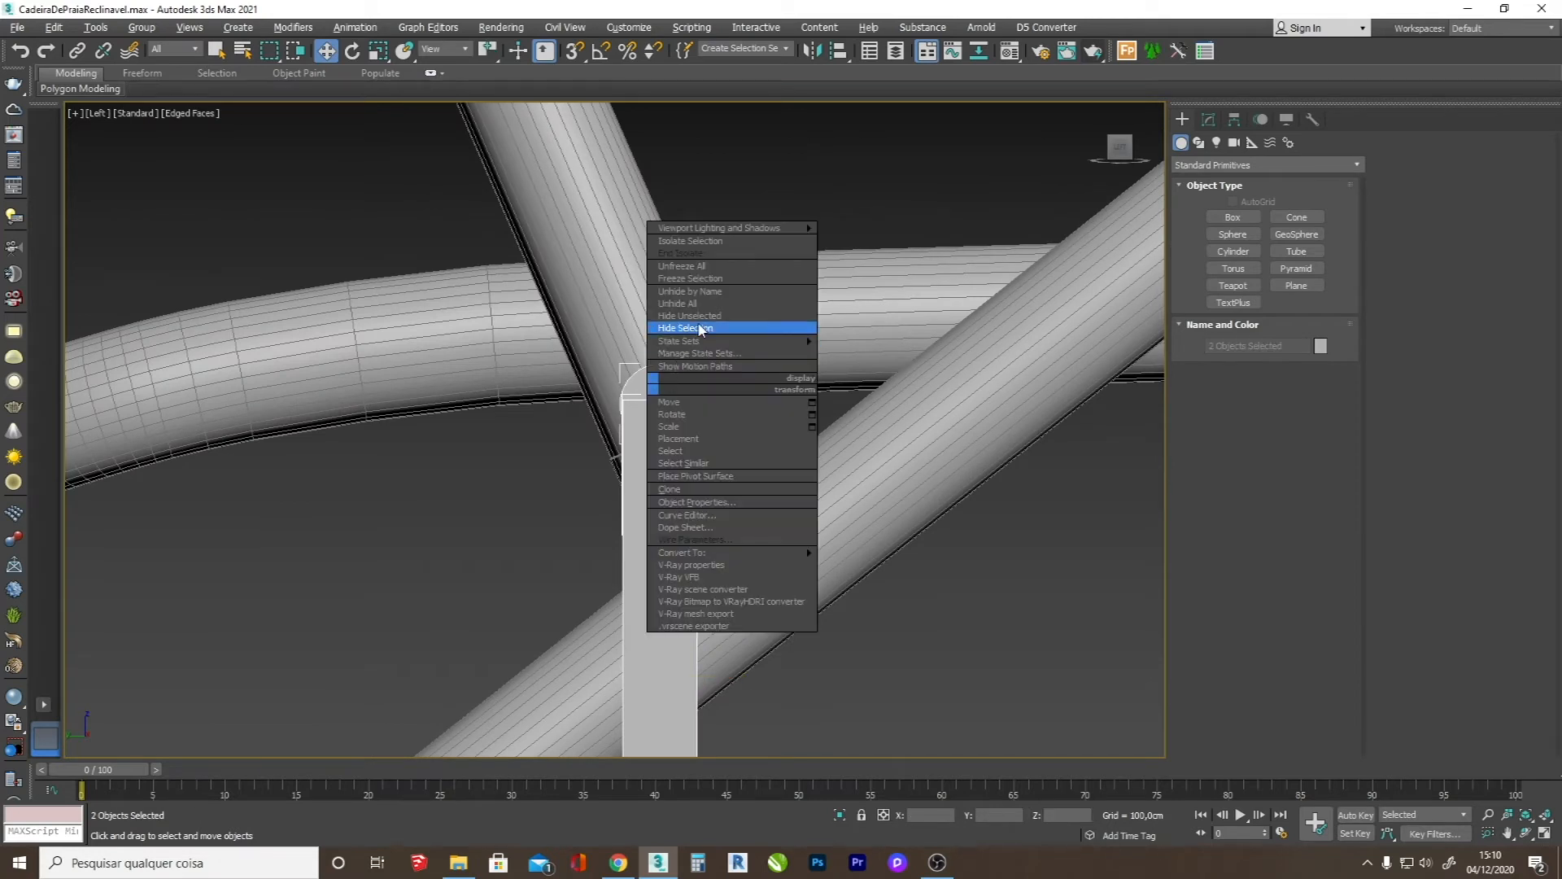
{"action": "left_click", "coordinate": [701, 328]}
- Select the flat plate and return to edge editing with its four short corner thickness edges selected
{"action": "left_click", "coordinate": [617, 663]}
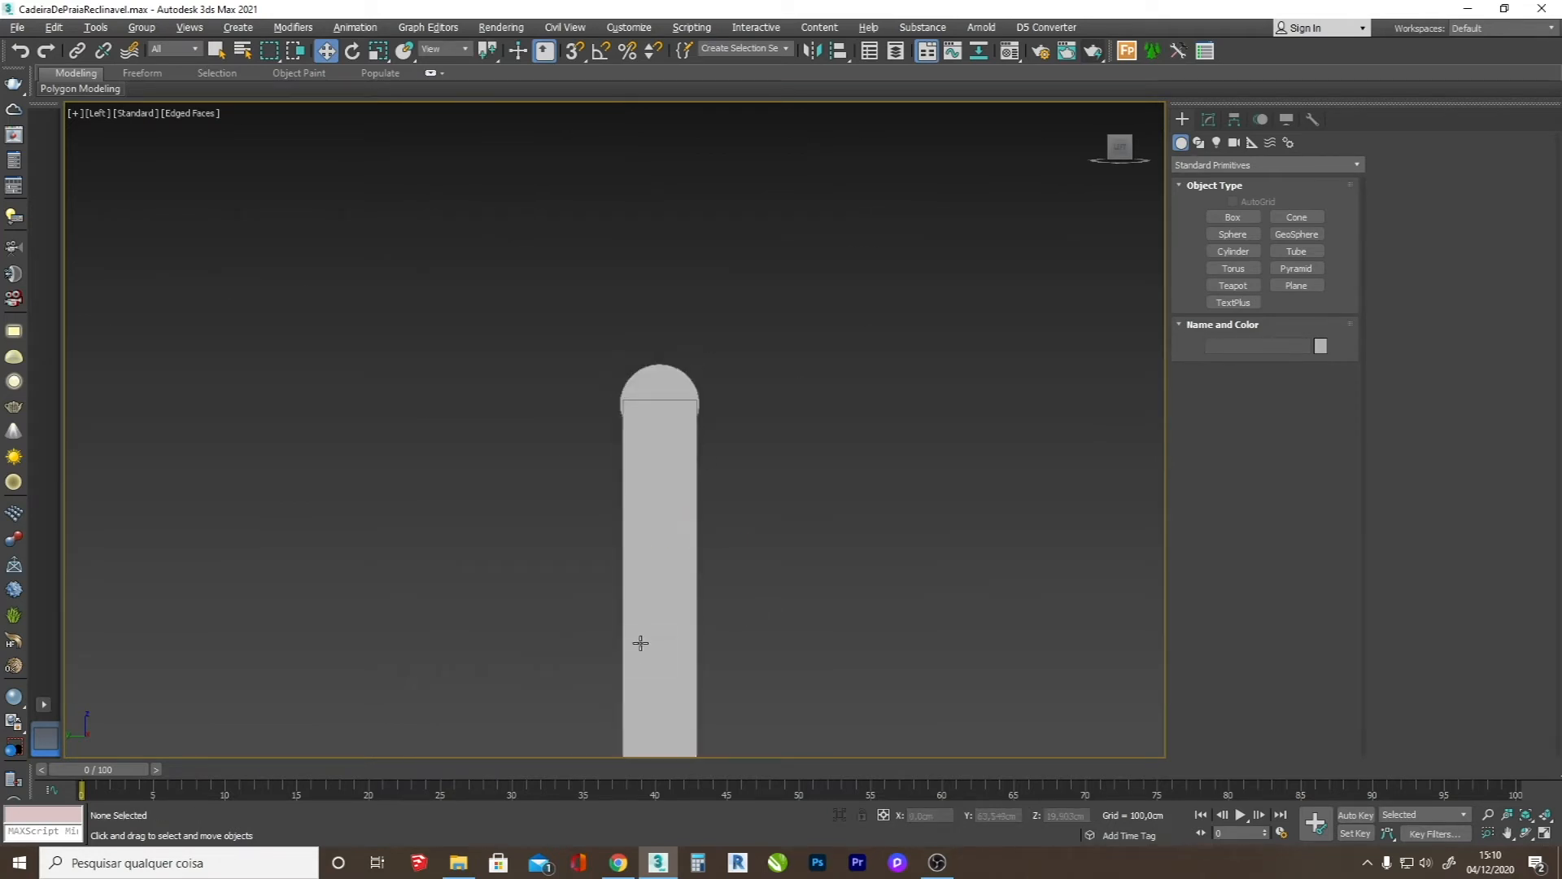
{"action": "left_click", "coordinate": [638, 642]}
{"action": "left_click", "coordinate": [1209, 120]}
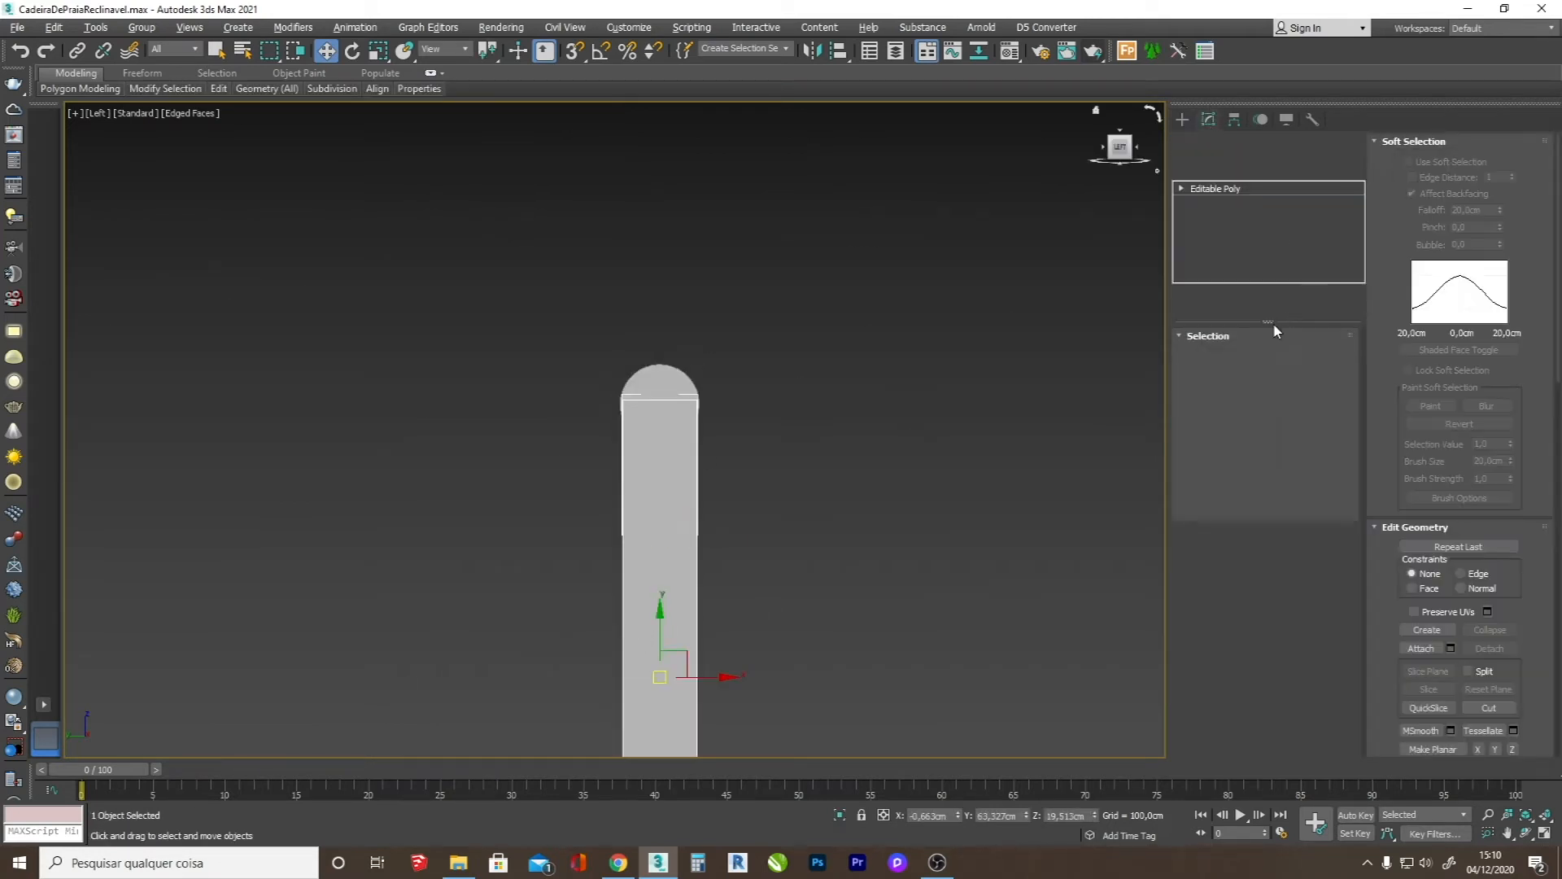
{"action": "left_click", "coordinate": [1243, 355]}
{"action": "scroll", "coordinate": [630, 423], "scroll_direction": "up", "scroll_amount": 4}
{"action": "scroll", "coordinate": [627, 364], "scroll_direction": "up", "scroll_amount": 3}
{"action": "key", "text": "F3"}
{"action": "left_click_drag", "start_coordinate": [568, 397], "coordinate": [596, 420]}
{"action": "key", "text": "F3"}
{"action": "scroll", "coordinate": [698, 427], "scroll_direction": "down", "scroll_amount": 2}
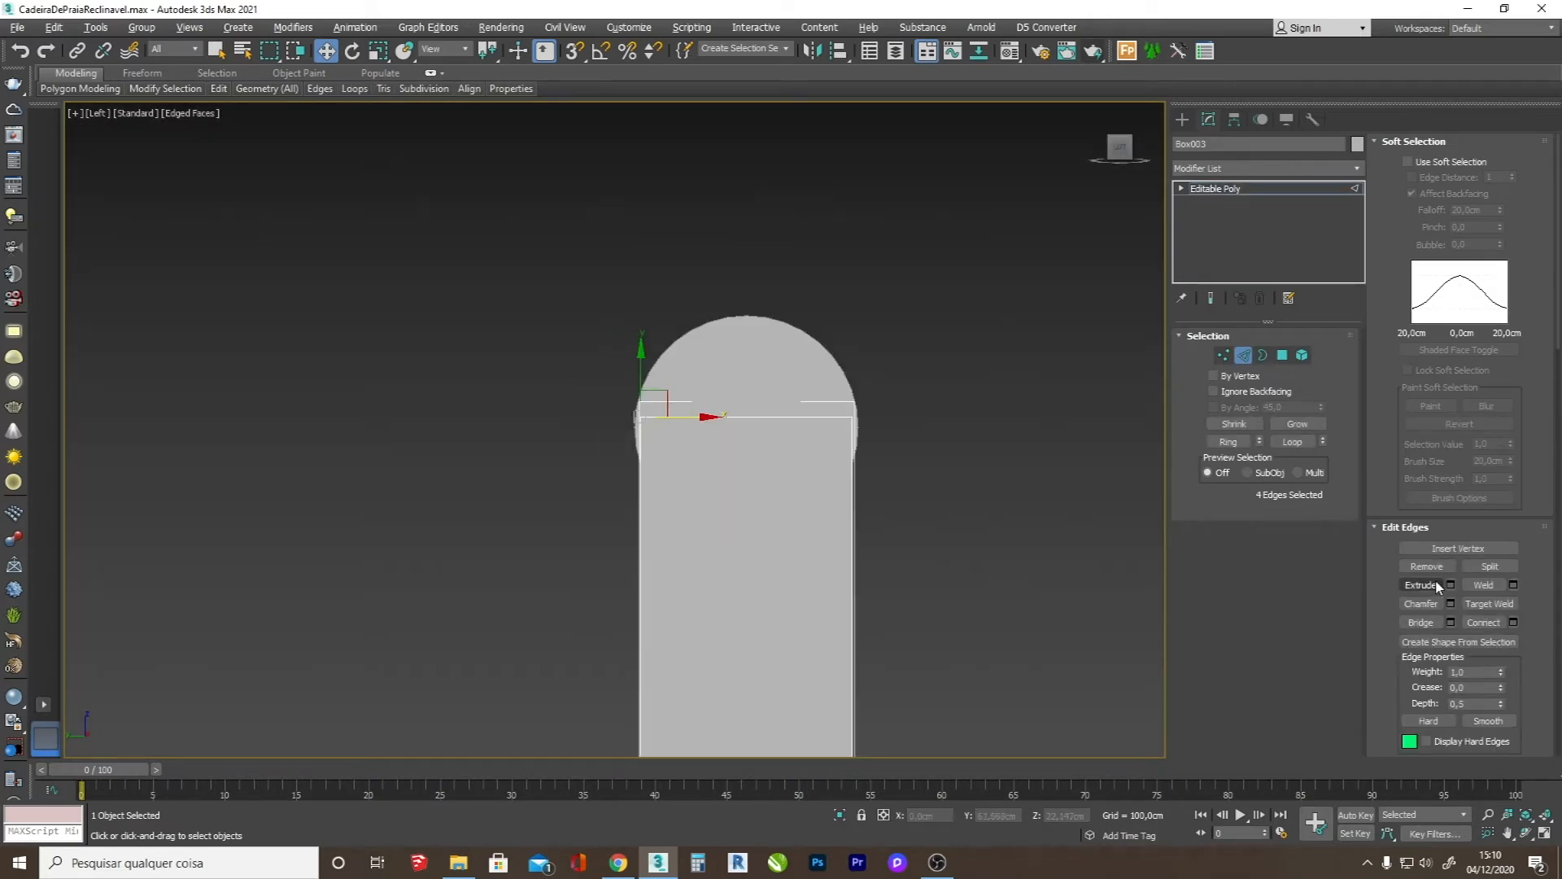
- Round the plate's ends by chamfering the corner edges 0.407 cm with 15 segments, tension 0.41, end bias 0.595 and radial bias 0.545
{"action": "left_click", "coordinate": [1450, 603]}
{"action": "left_click_drag", "start_coordinate": [627, 463], "coordinate": [692, 366]}
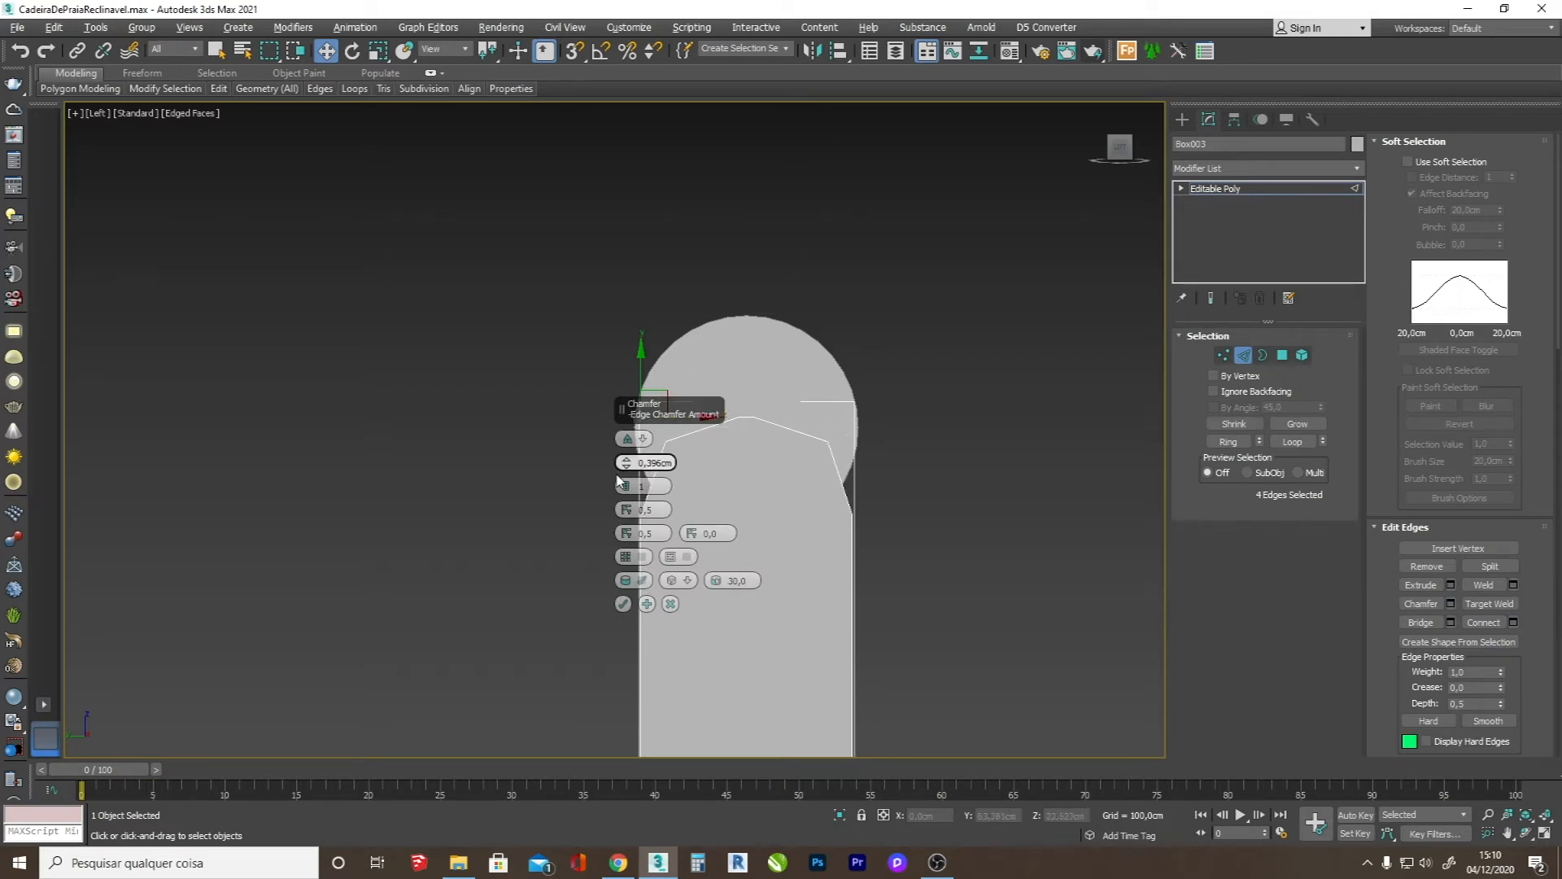
{"action": "left_click_drag", "start_coordinate": [626, 486], "coordinate": [644, 457]}
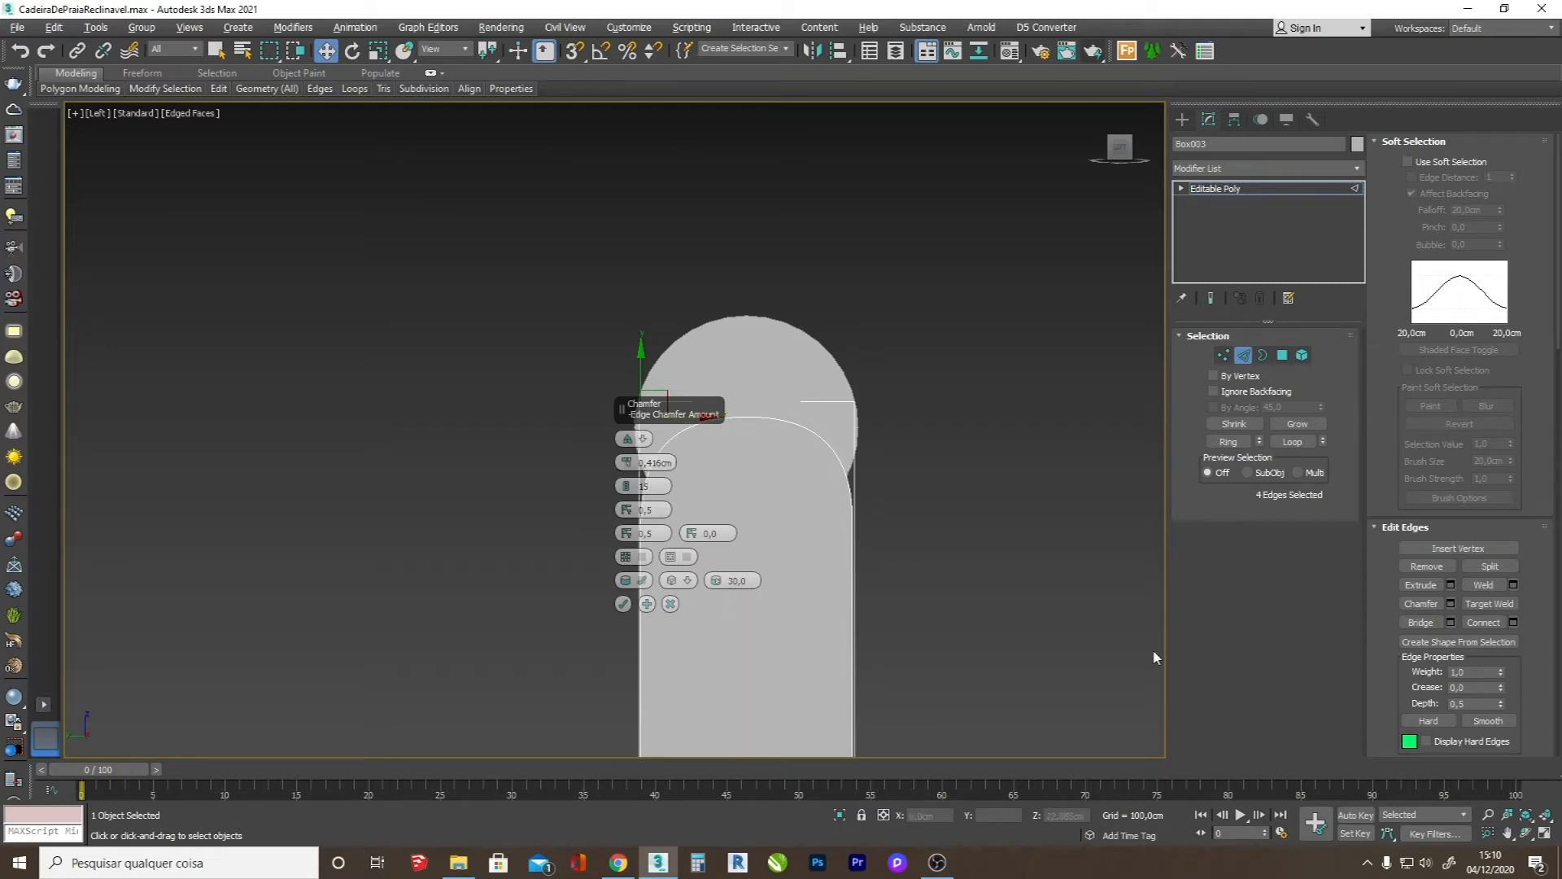
{"action": "left_click", "coordinate": [1525, 833]}
{"action": "left_click_drag", "start_coordinate": [781, 496], "coordinate": [727, 502]}
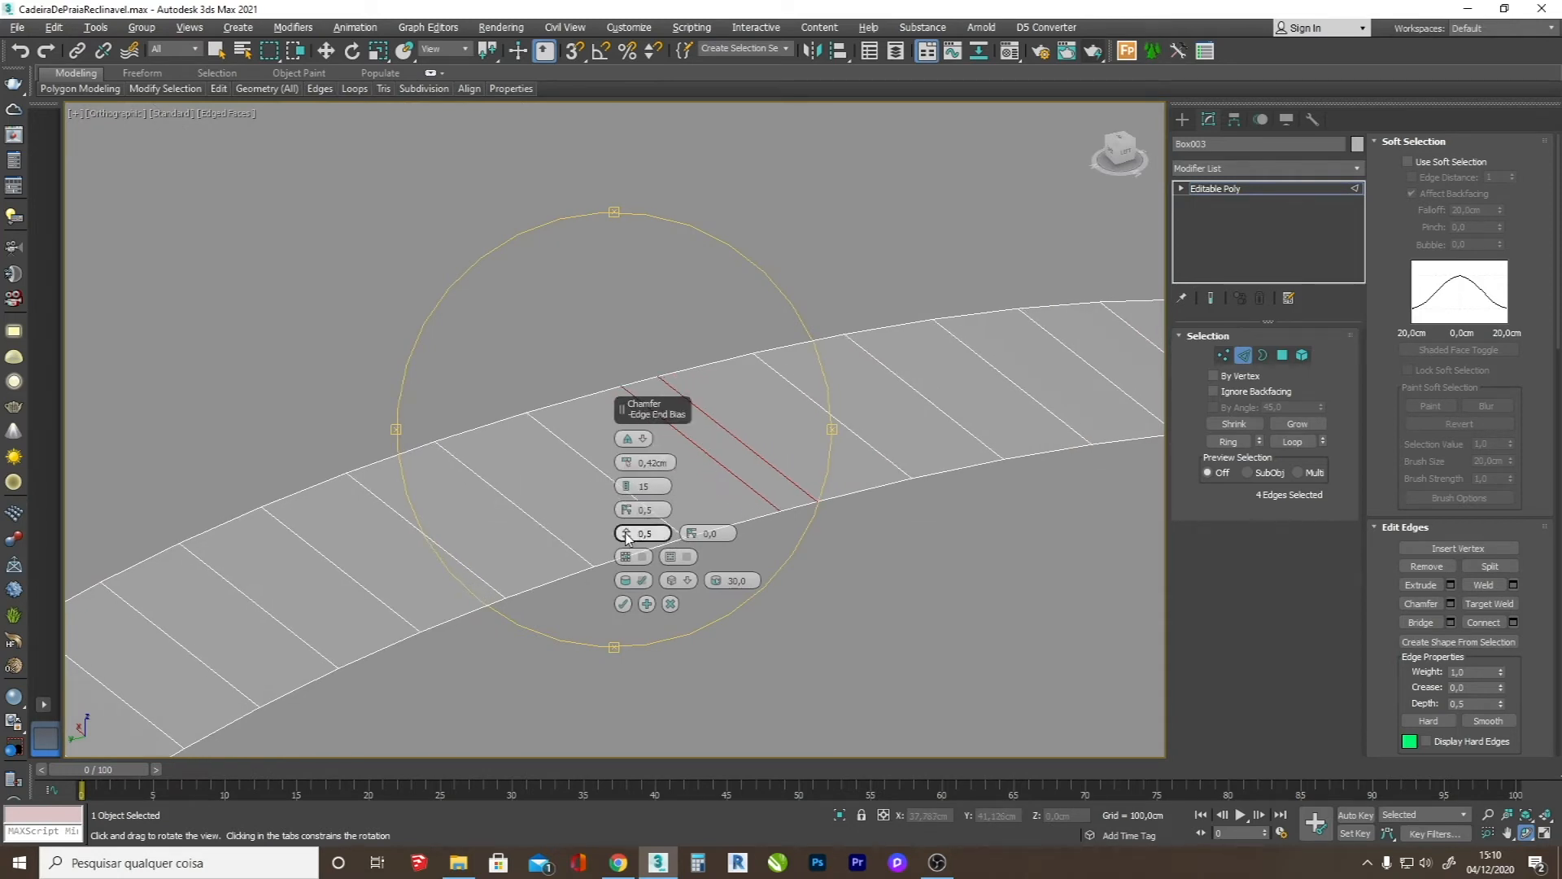
{"action": "mouse_move", "coordinate": [636, 515]}
{"action": "left_mouse_down"}
{"action": "mouse_move", "coordinate": [631, 538]}
{"action": "mouse_move", "coordinate": [638, 503]}
{"action": "mouse_move", "coordinate": [680, 530]}
{"action": "mouse_move", "coordinate": [643, 525]}
{"action": "left_mouse_up"}
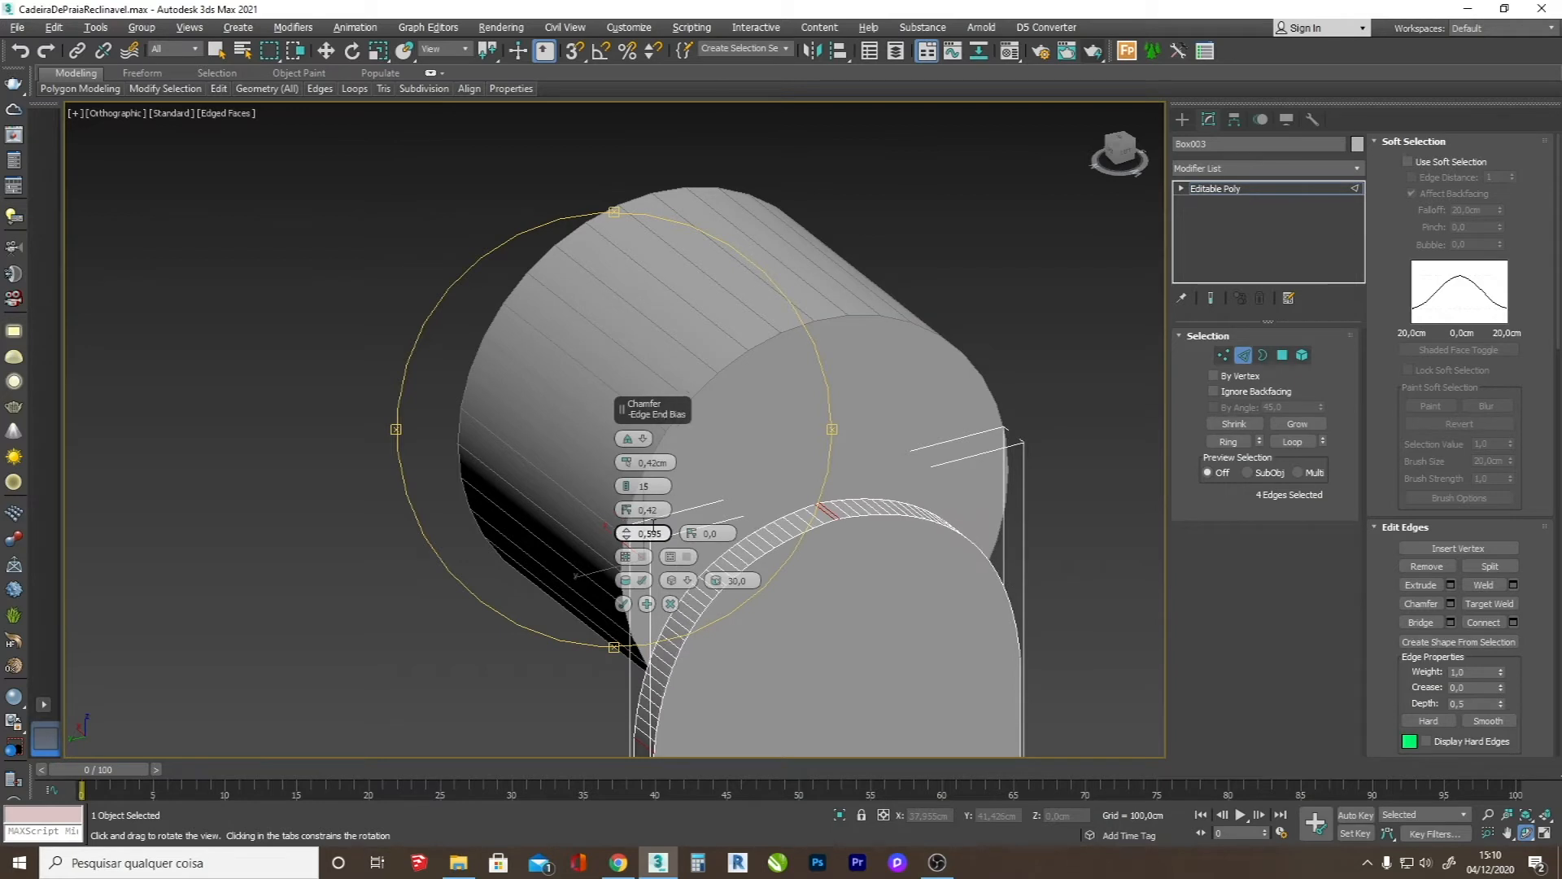
{"action": "middle_click_drag", "start_coordinate": [708, 488], "coordinate": [756, 472], "text": "alt"}
{"action": "left_click_drag", "start_coordinate": [755, 472], "coordinate": [770, 480]}
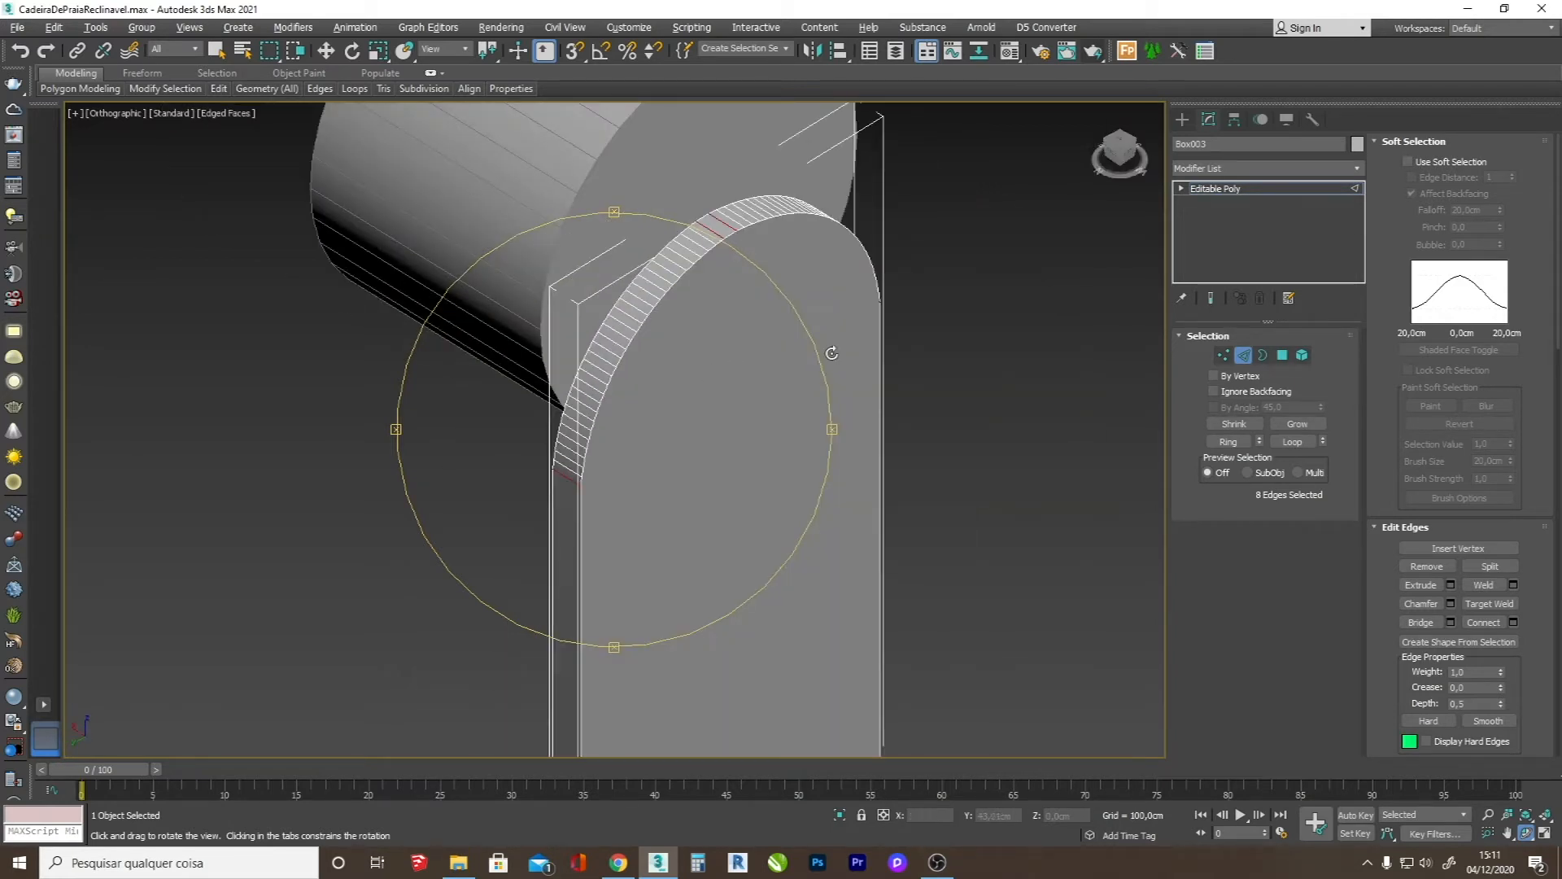
- Select both large faces of the plate and convert the selection to their outline edges
{"action": "key", "text": "w"}
{"action": "left_click", "coordinate": [1283, 355]}
{"action": "left_click", "coordinate": [709, 363]}
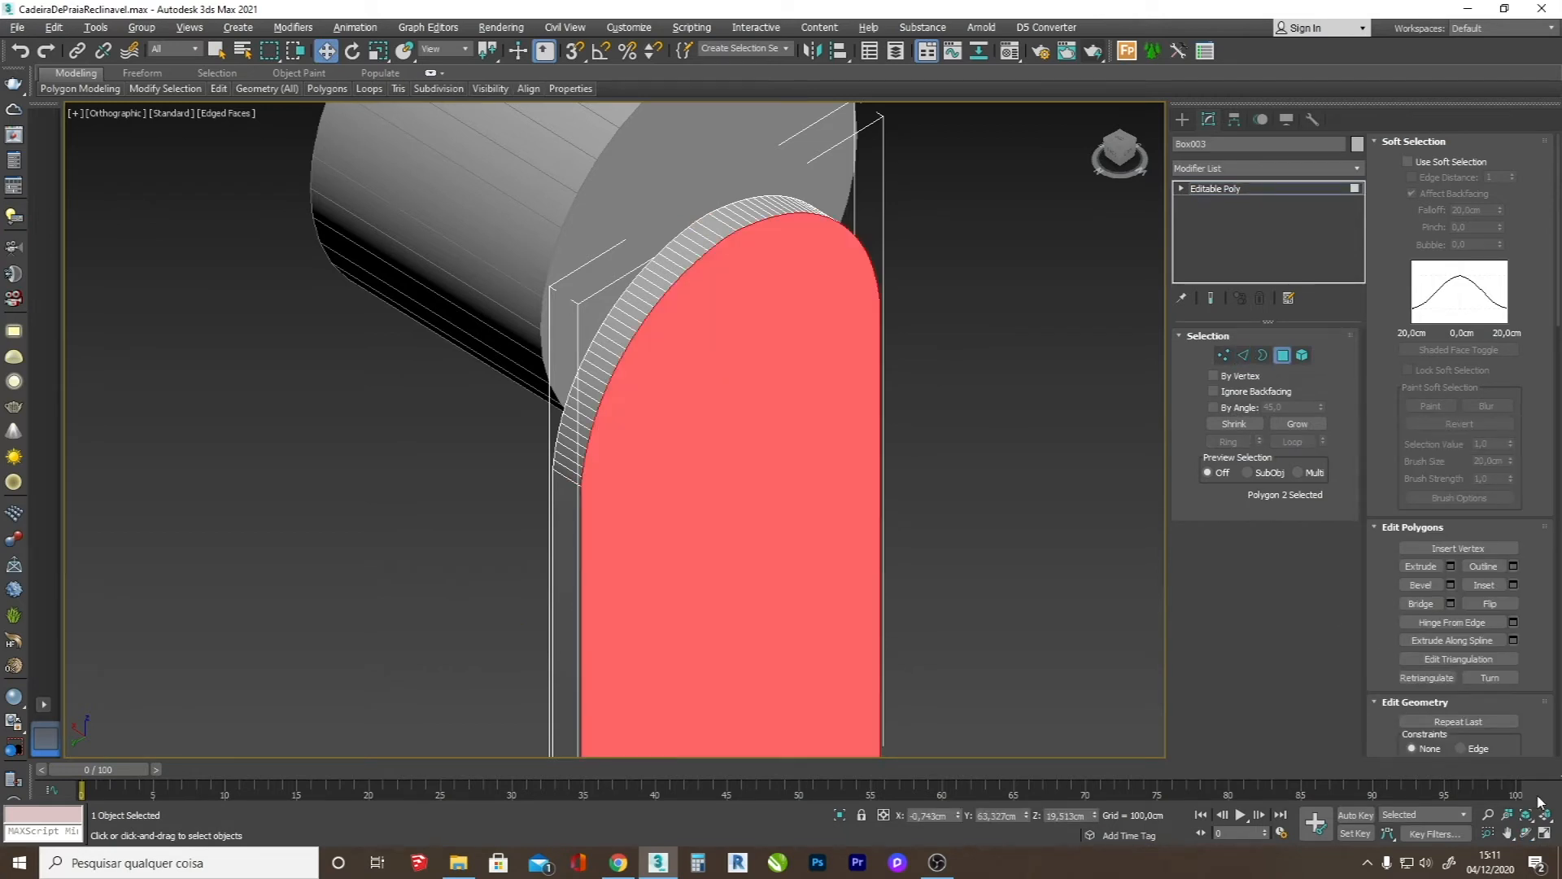
{"action": "middle_click_drag", "start_coordinate": [541, 405], "coordinate": [744, 436], "text": "alt"}
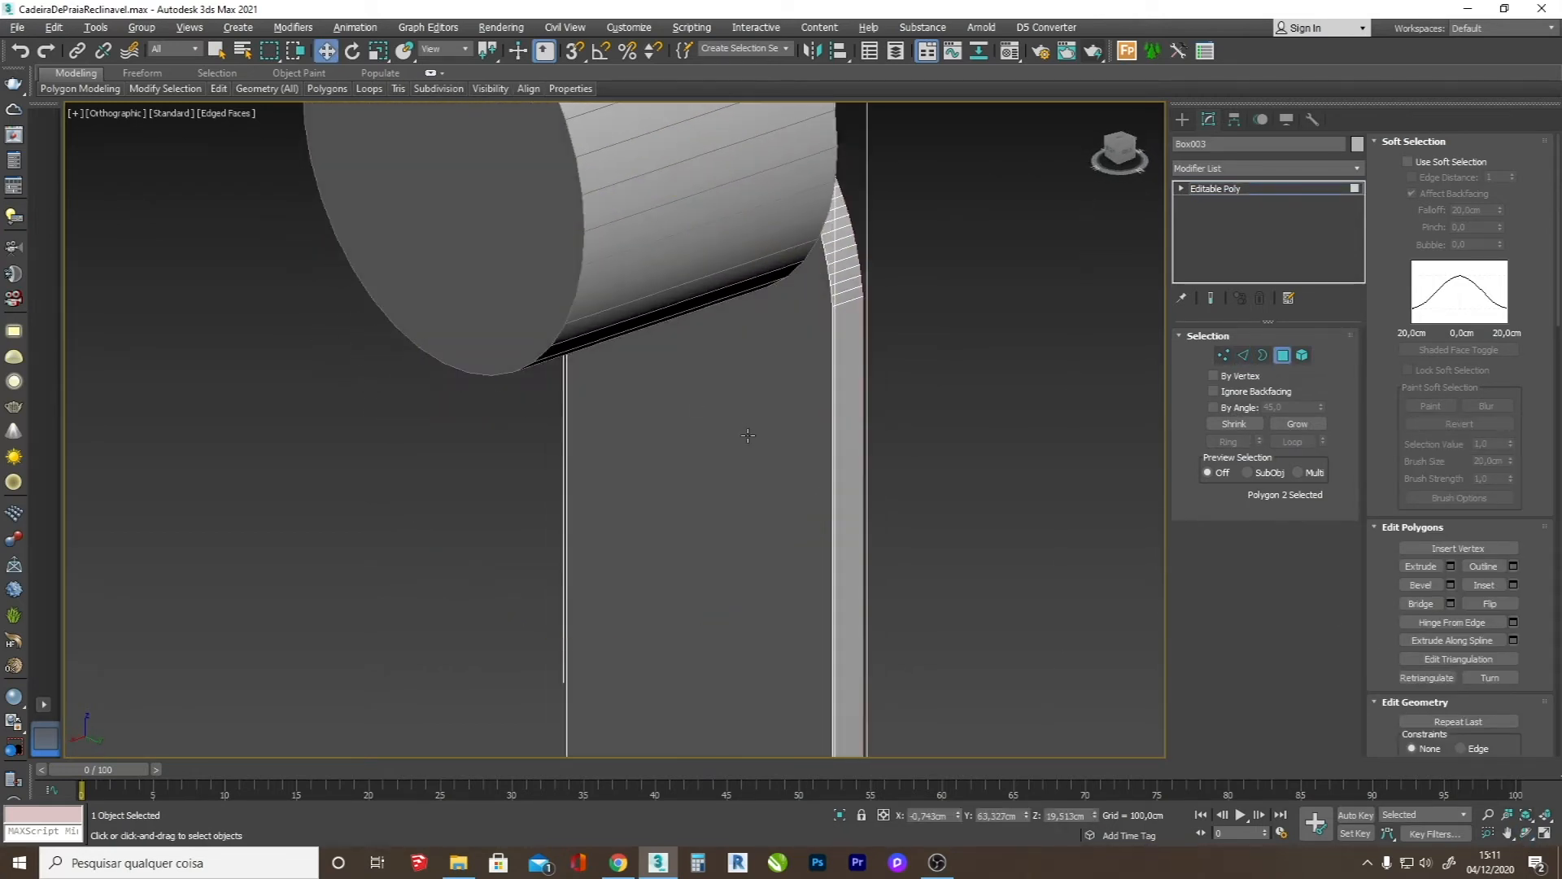
{"action": "left_click", "coordinate": [1243, 356]}
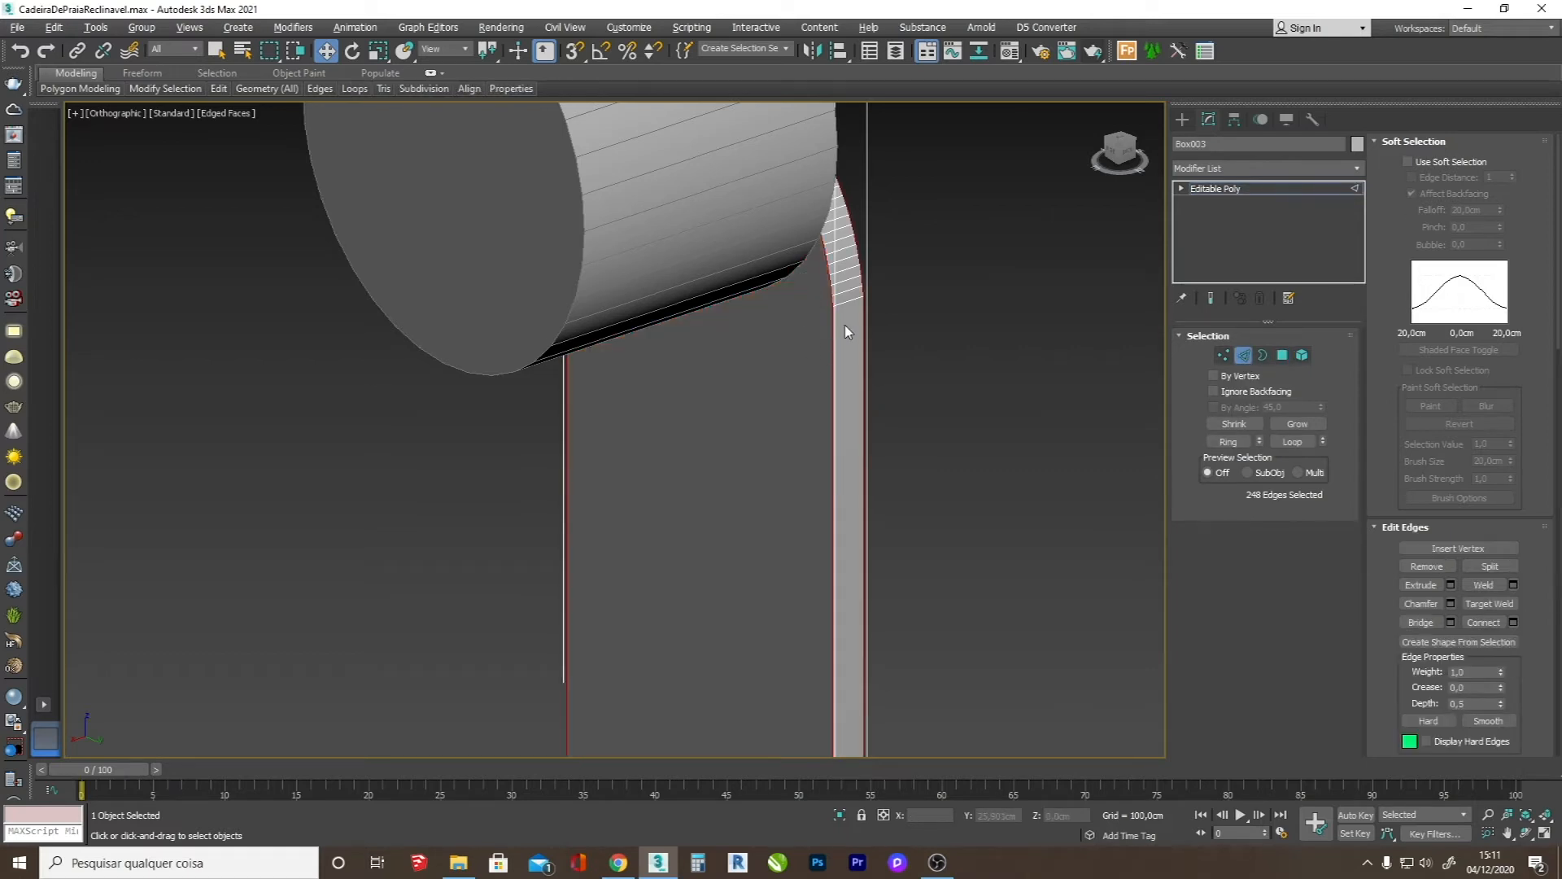
{"action": "scroll", "coordinate": [854, 325], "scroll_direction": "up", "scroll_amount": 3}
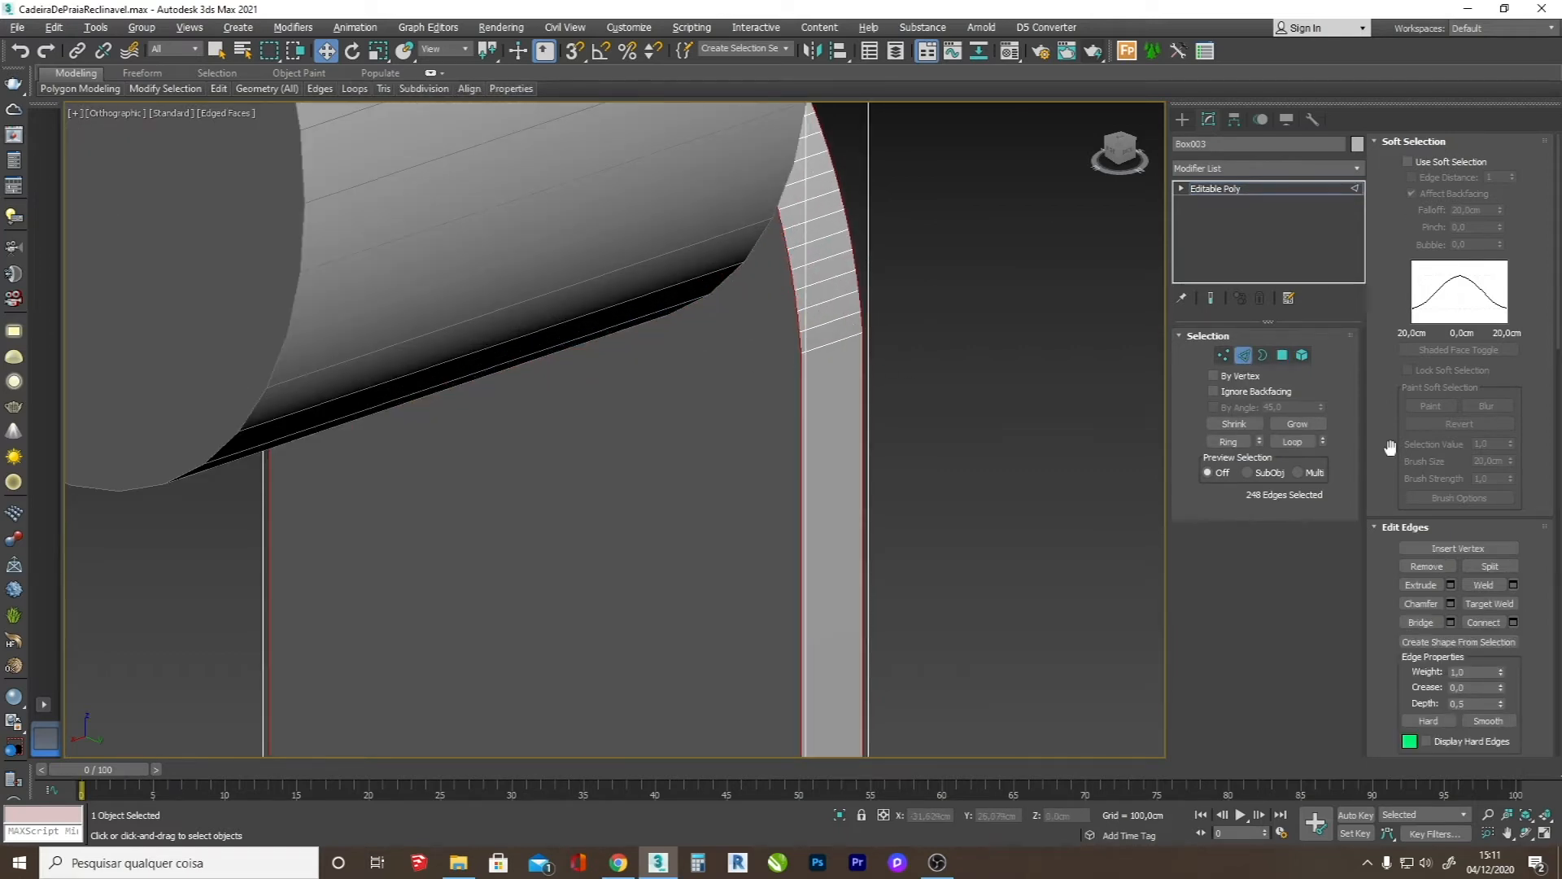
- Chamfer the selected outline edges of the plate by 0.012 cm with one segment
{"action": "left_click", "coordinate": [1451, 604]}
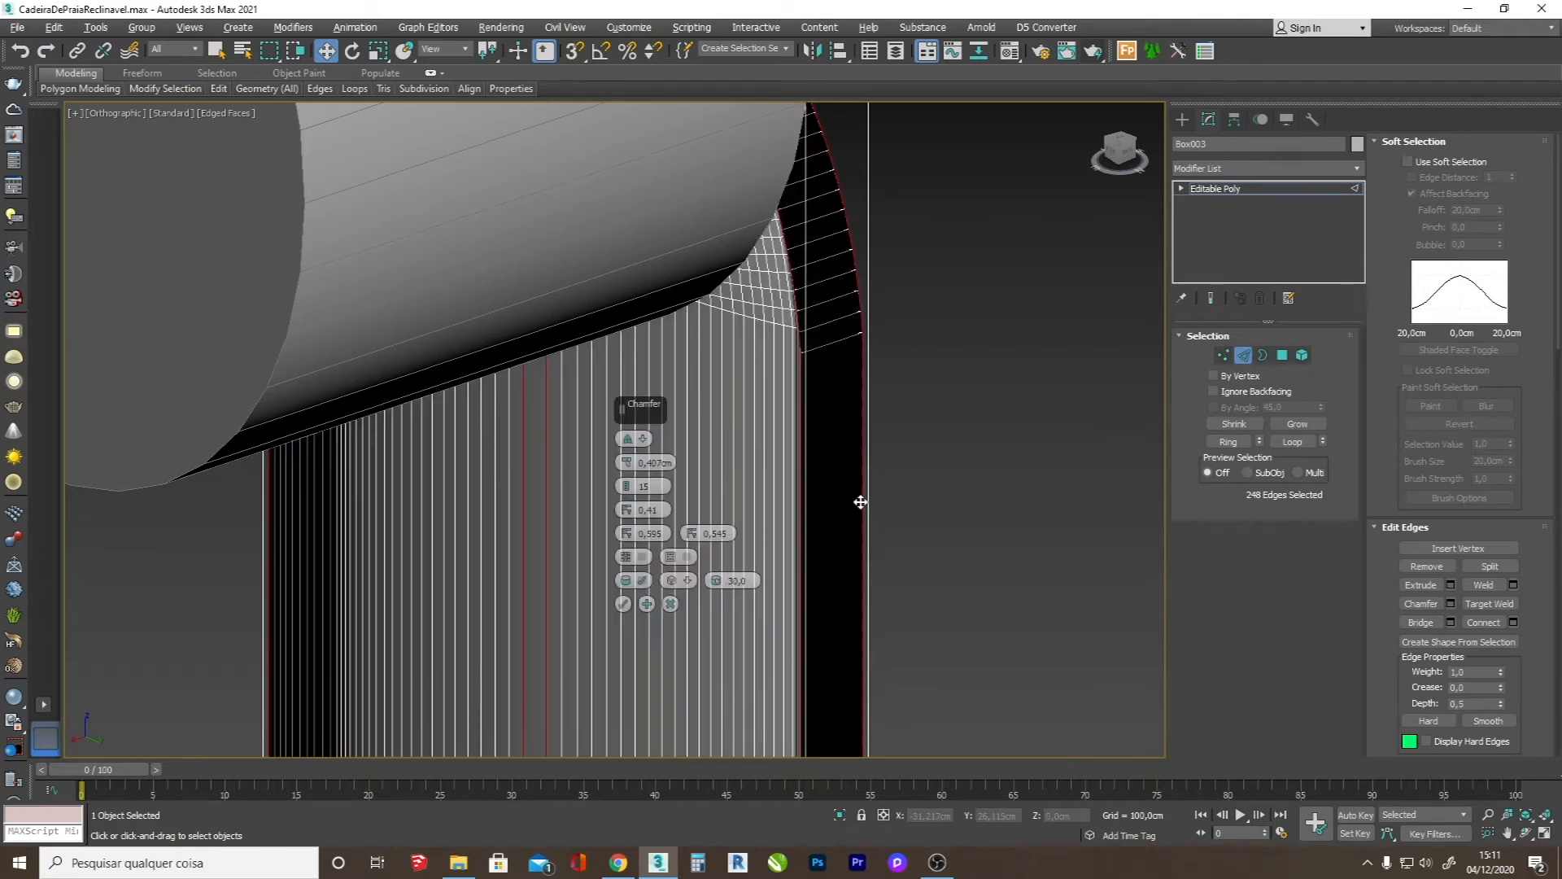
{"action": "left_click_drag", "start_coordinate": [627, 490], "coordinate": [635, 549]}
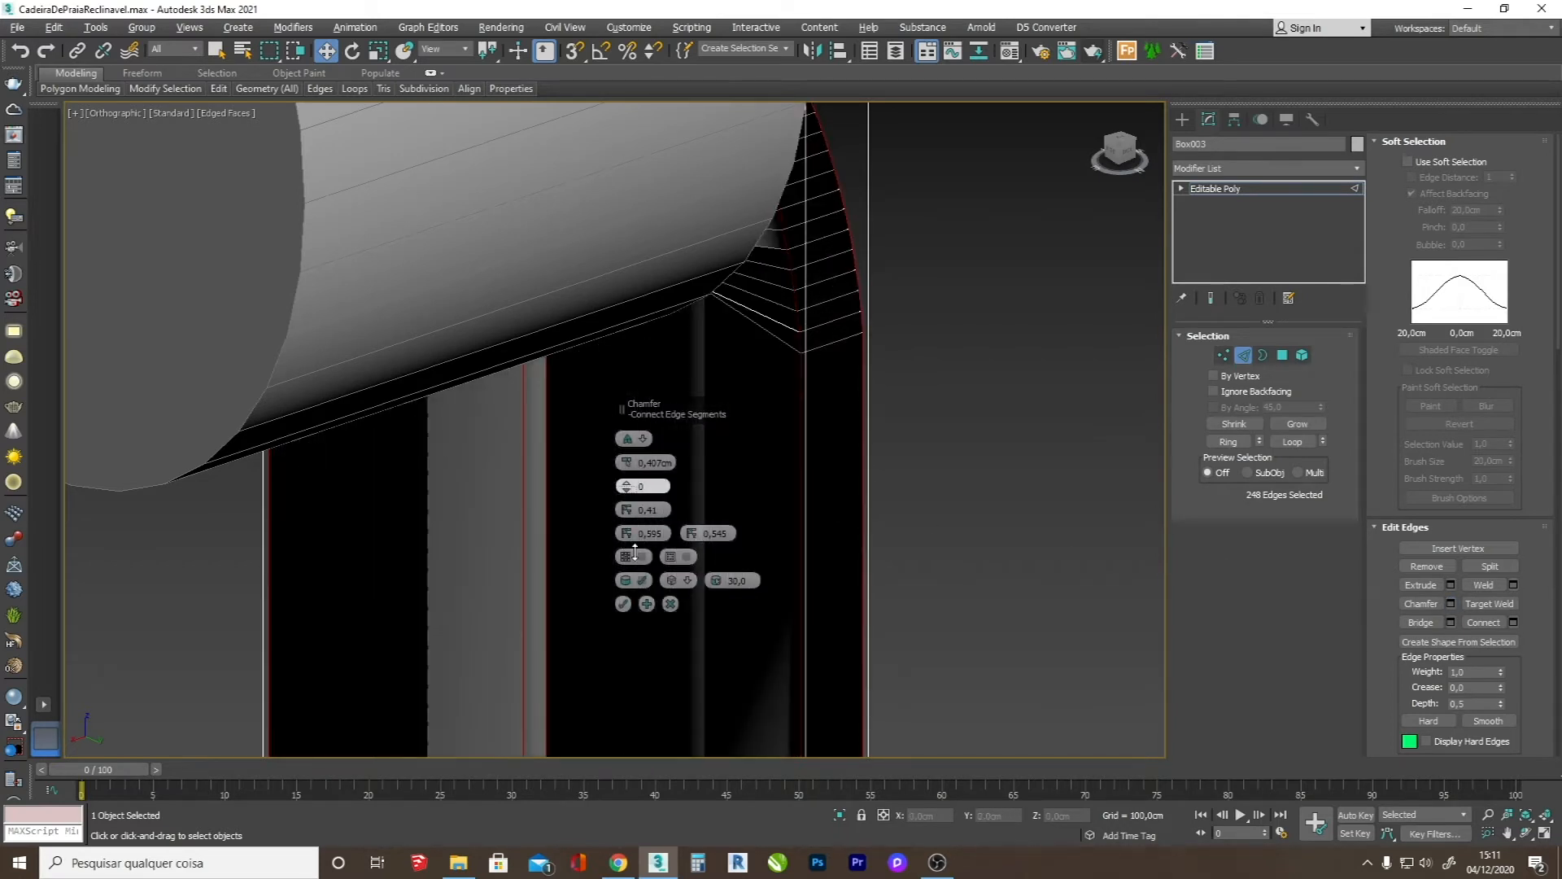
{"action": "left_click_drag", "start_coordinate": [626, 464], "coordinate": [856, 32]}
{"action": "scroll", "coordinate": [795, 339], "scroll_direction": "up", "scroll_amount": 6}
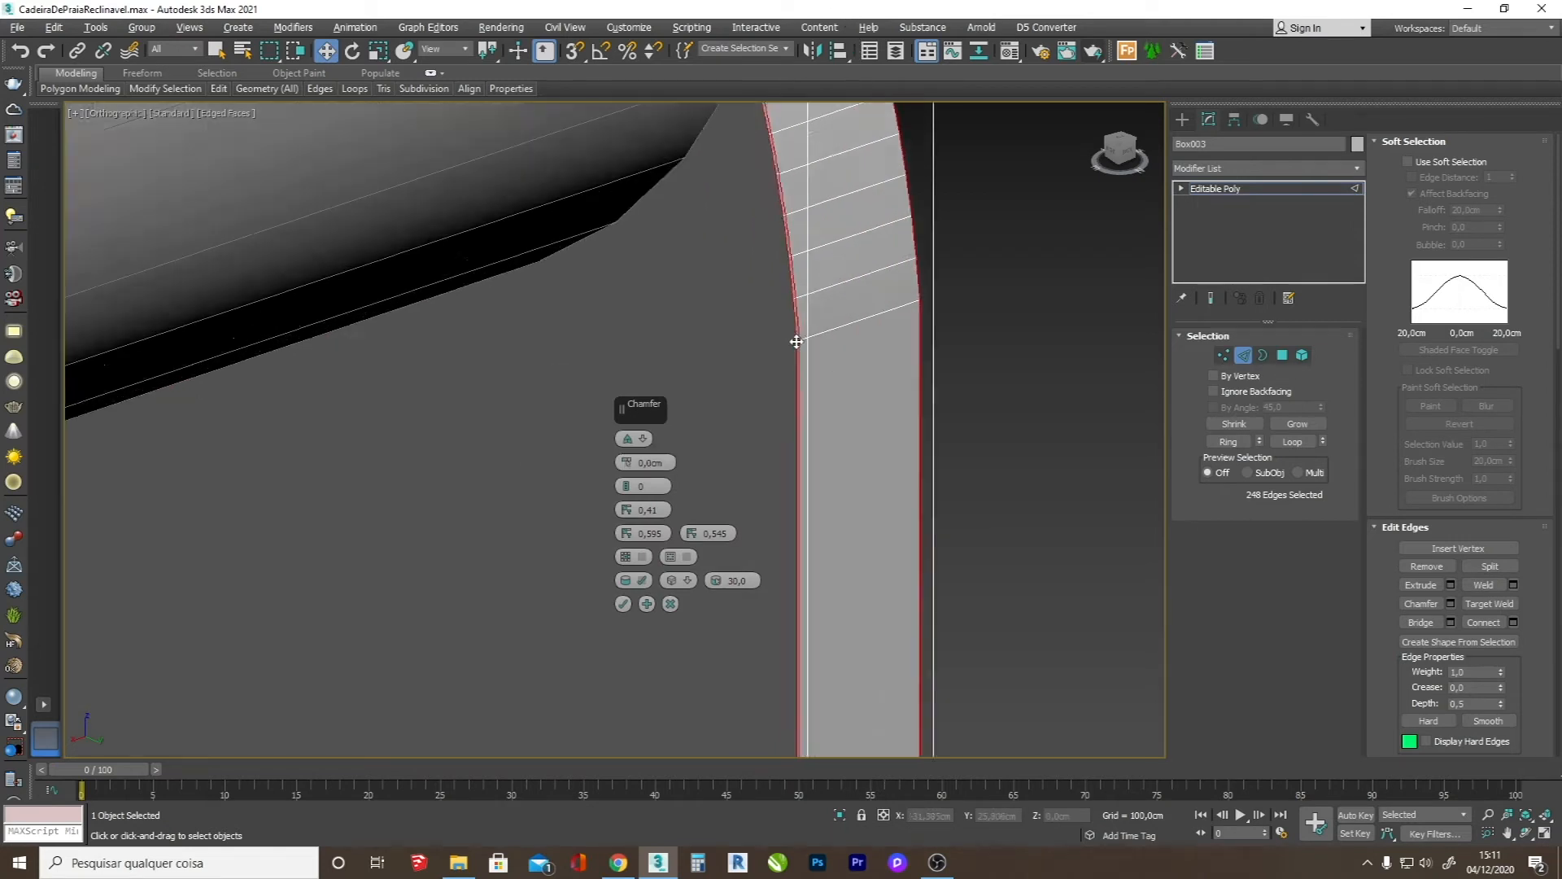
{"action": "left_click_drag", "start_coordinate": [641, 462], "coordinate": [633, 431]}
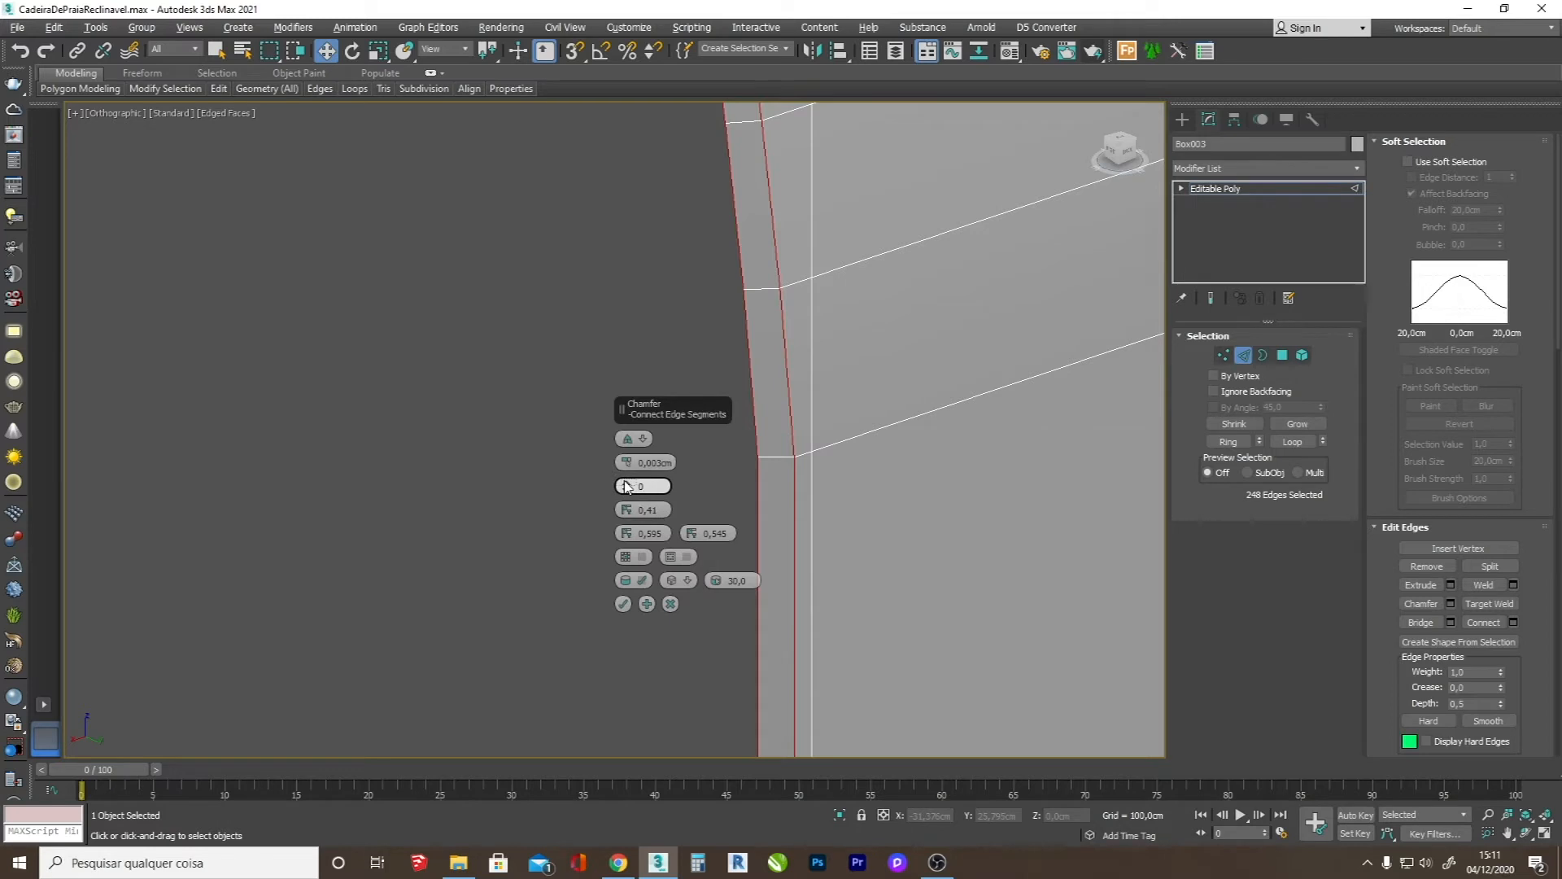
{"action": "left_click", "coordinate": [624, 481]}
{"action": "left_click", "coordinate": [625, 482]}
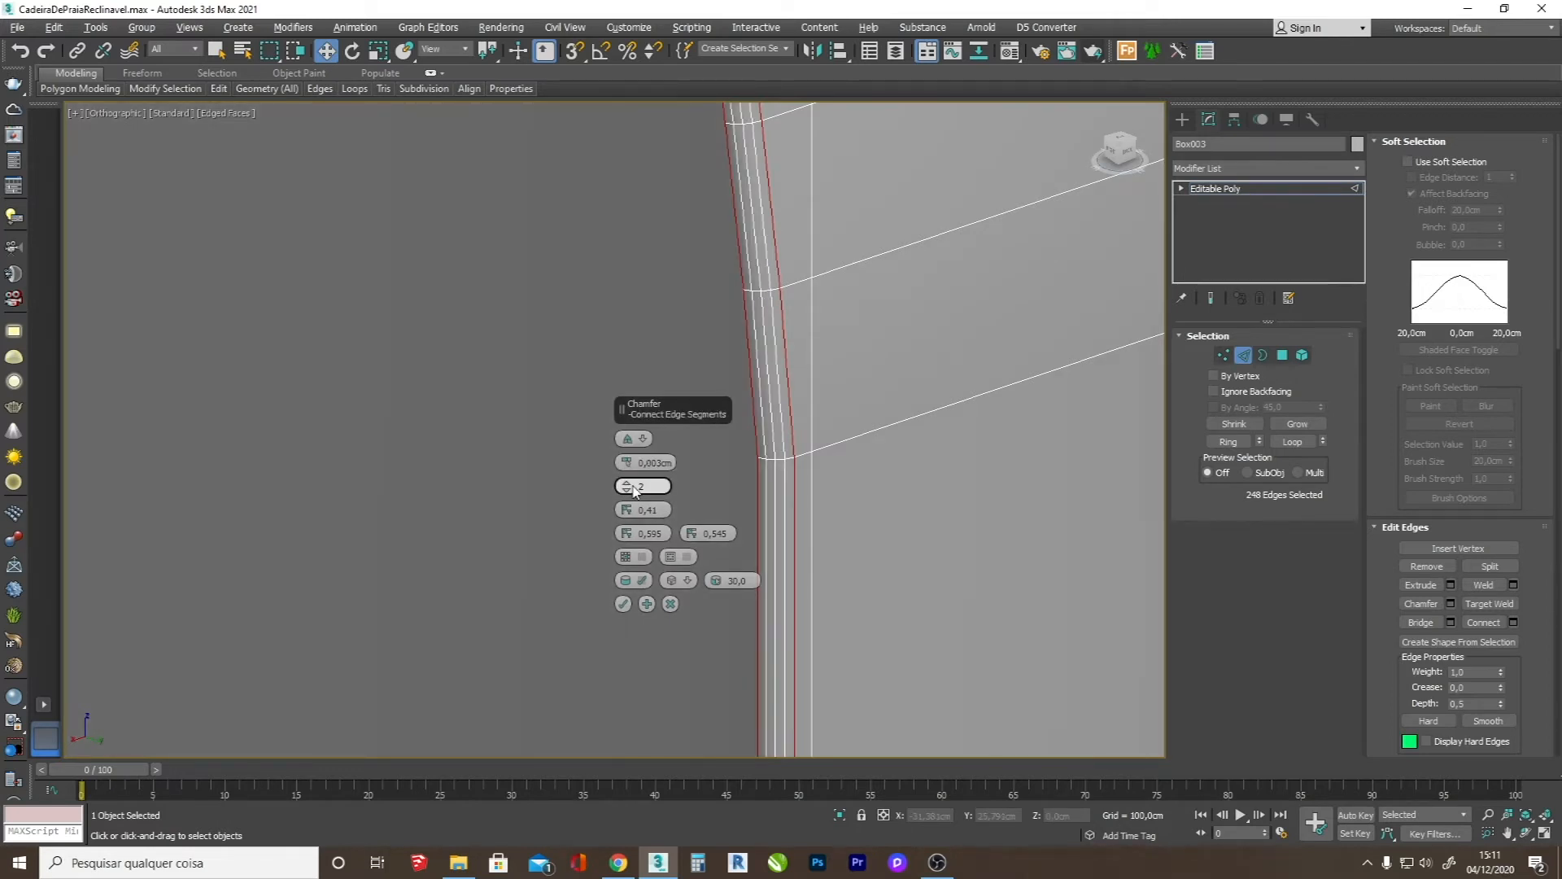
{"action": "left_click", "coordinate": [627, 490]}
{"action": "left_click_drag", "start_coordinate": [626, 462], "coordinate": [633, 447]}
{"action": "scroll", "coordinate": [892, 297], "scroll_direction": "down", "scroll_amount": 9}
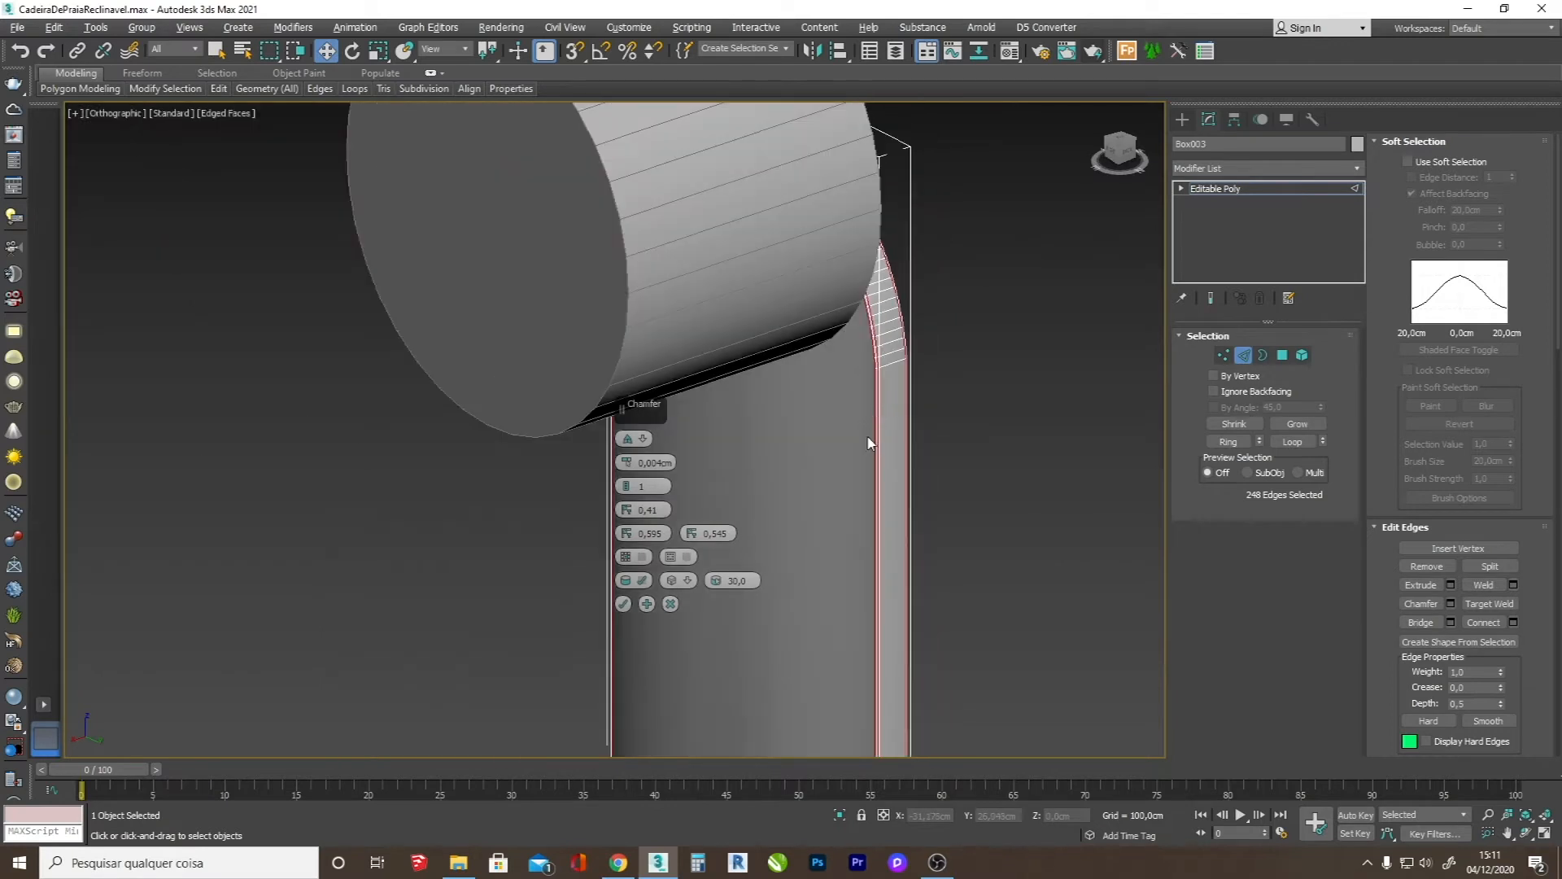
{"action": "left_click_drag", "start_coordinate": [627, 463], "coordinate": [628, 462]}
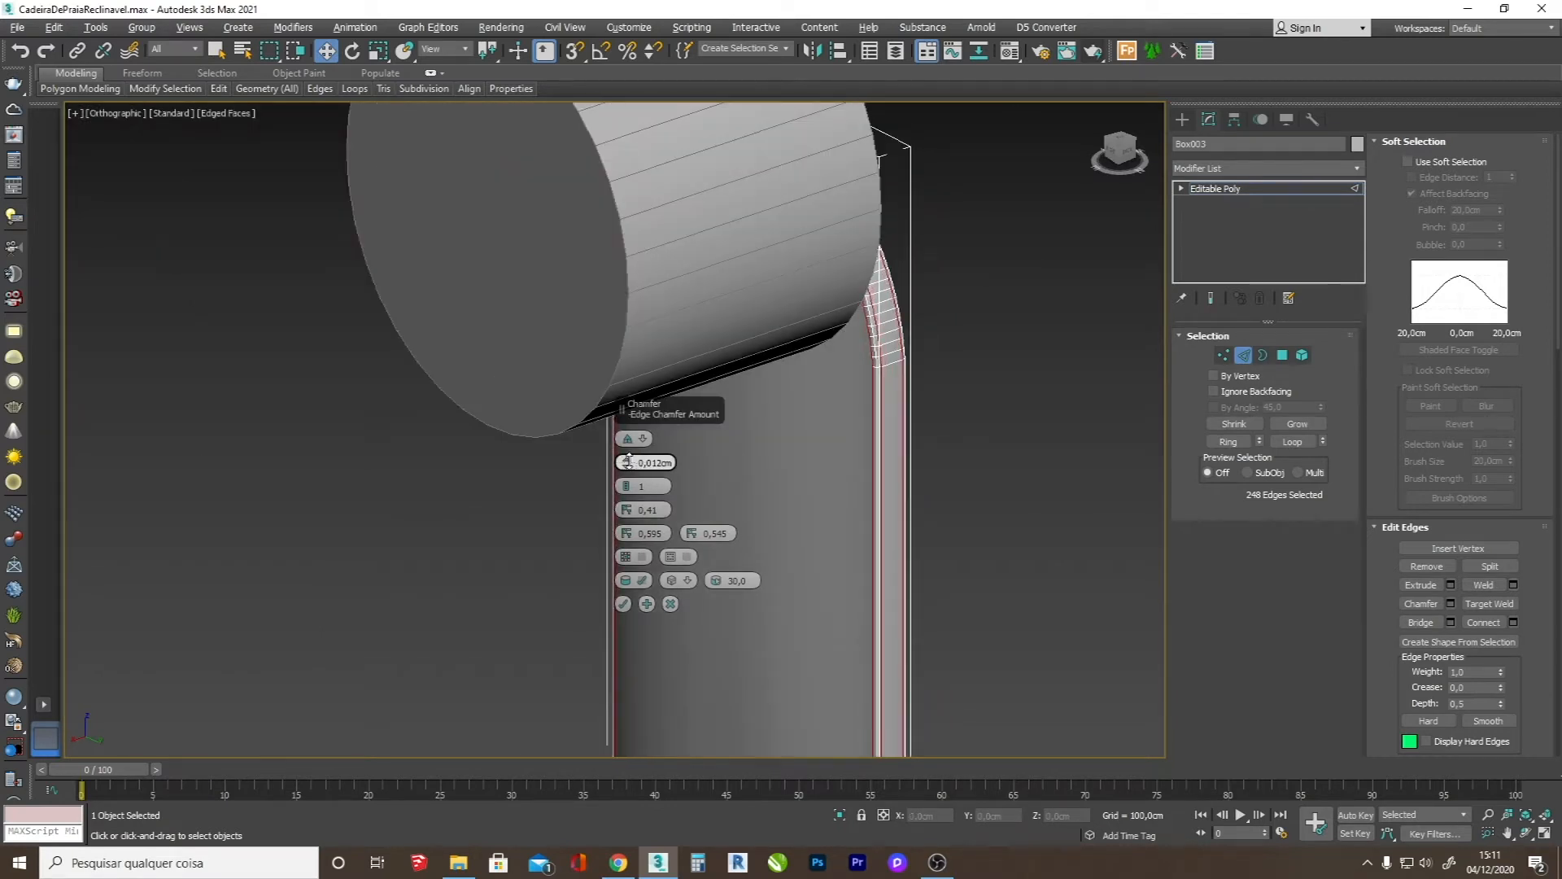
{"action": "left_click", "coordinate": [624, 603]}
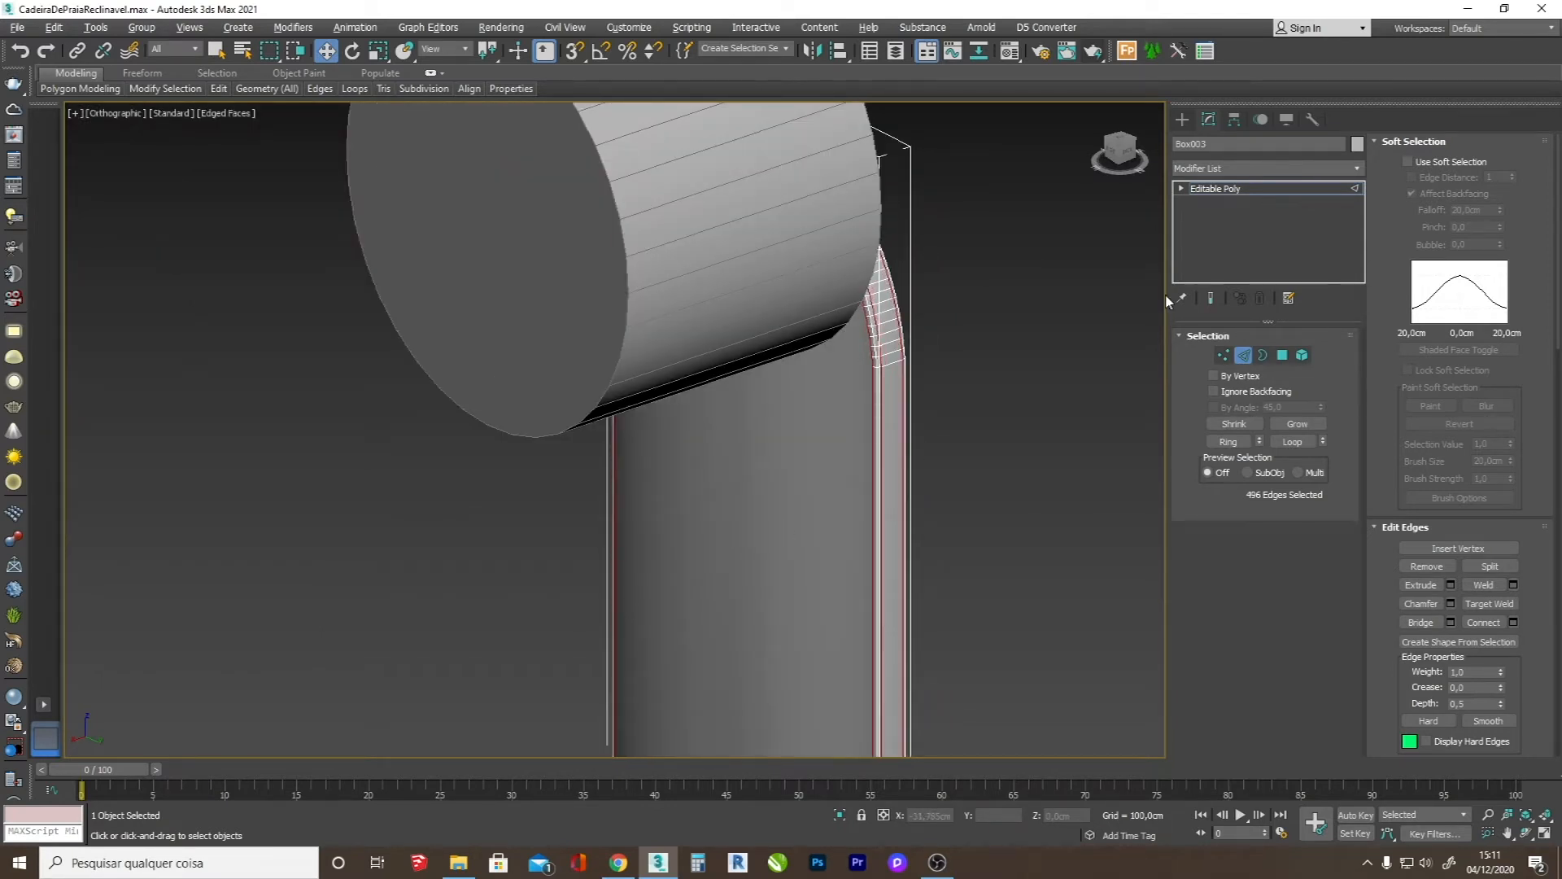
- Leave edge editing and examine the shading of the chamfered plate without edge display
{"action": "left_click", "coordinate": [1180, 119]}
{"action": "scroll", "coordinate": [905, 425], "scroll_direction": "down", "scroll_amount": 8}
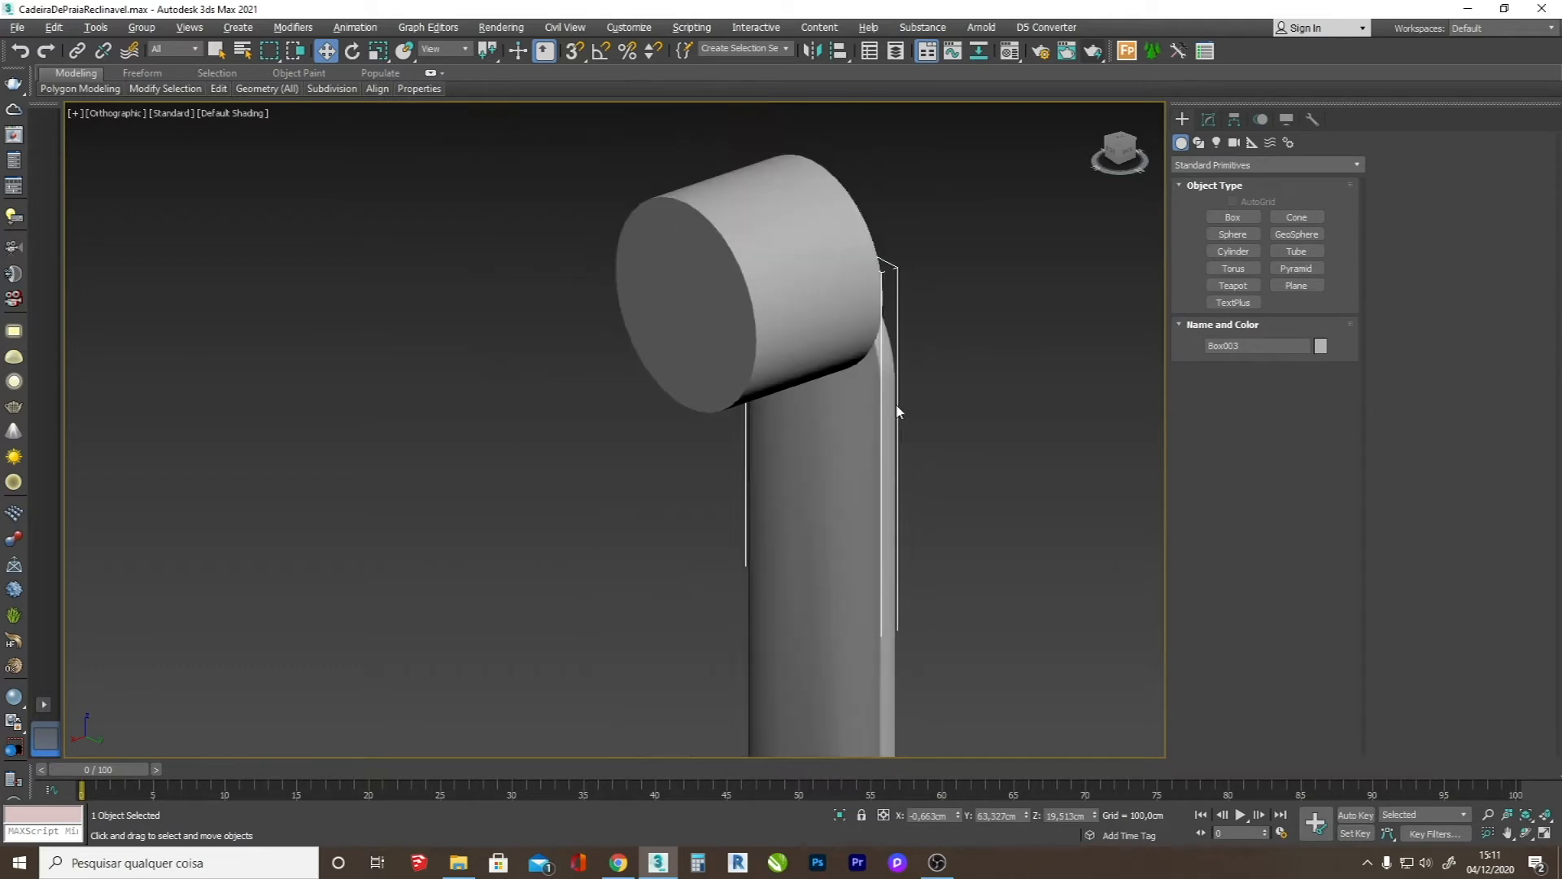
{"action": "left_click", "coordinate": [1526, 833]}
{"action": "left_click_drag", "start_coordinate": [722, 495], "coordinate": [567, 473]}
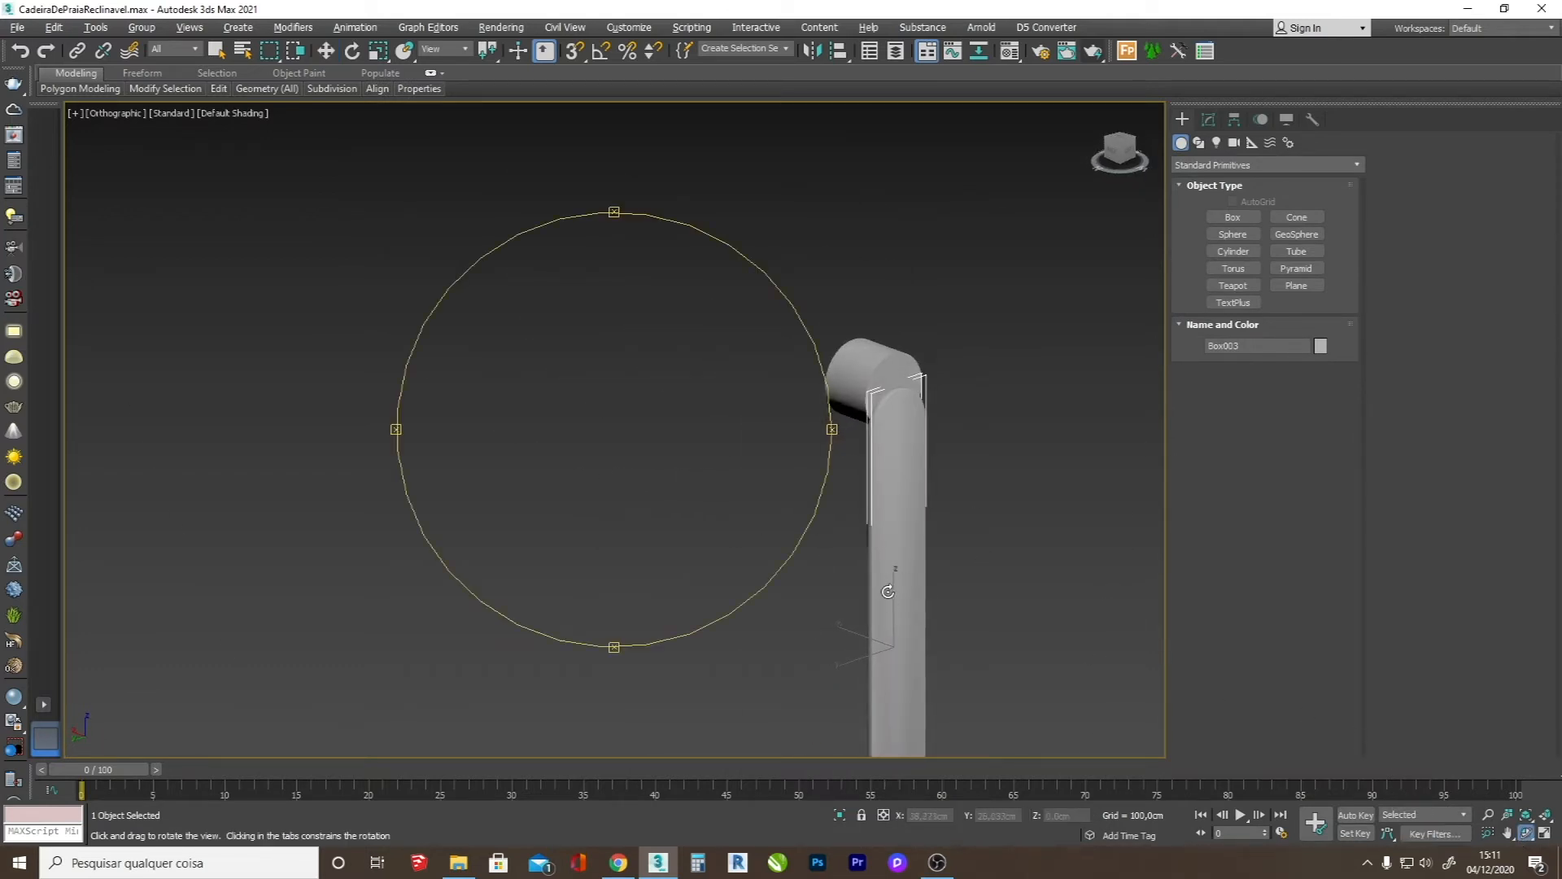
{"action": "scroll", "coordinate": [854, 517], "scroll_direction": "down", "scroll_amount": 5}
{"action": "scroll", "coordinate": [846, 600], "scroll_direction": "up", "scroll_amount": 5}
{"action": "scroll", "coordinate": [817, 552], "scroll_direction": "down", "scroll_amount": 2}
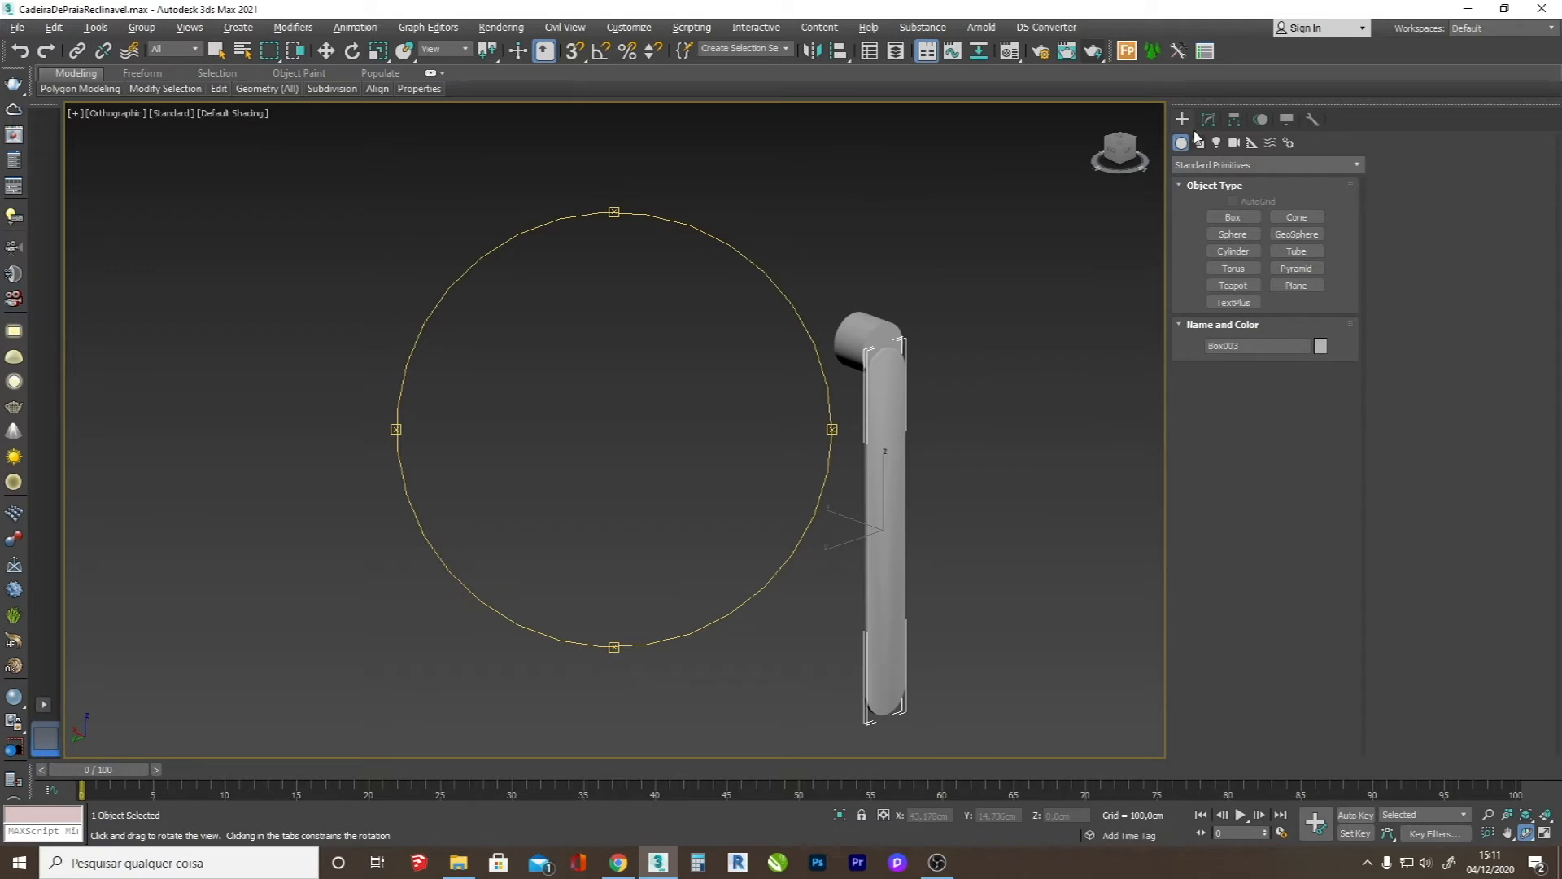
- Select both large faces of the plate and correct their smoothing so they shade flat
{"action": "left_click", "coordinate": [1209, 120]}
{"action": "left_click", "coordinate": [1283, 356]}
{"action": "left_click", "coordinate": [885, 413]}
{"action": "left_click", "coordinate": [1528, 832]}
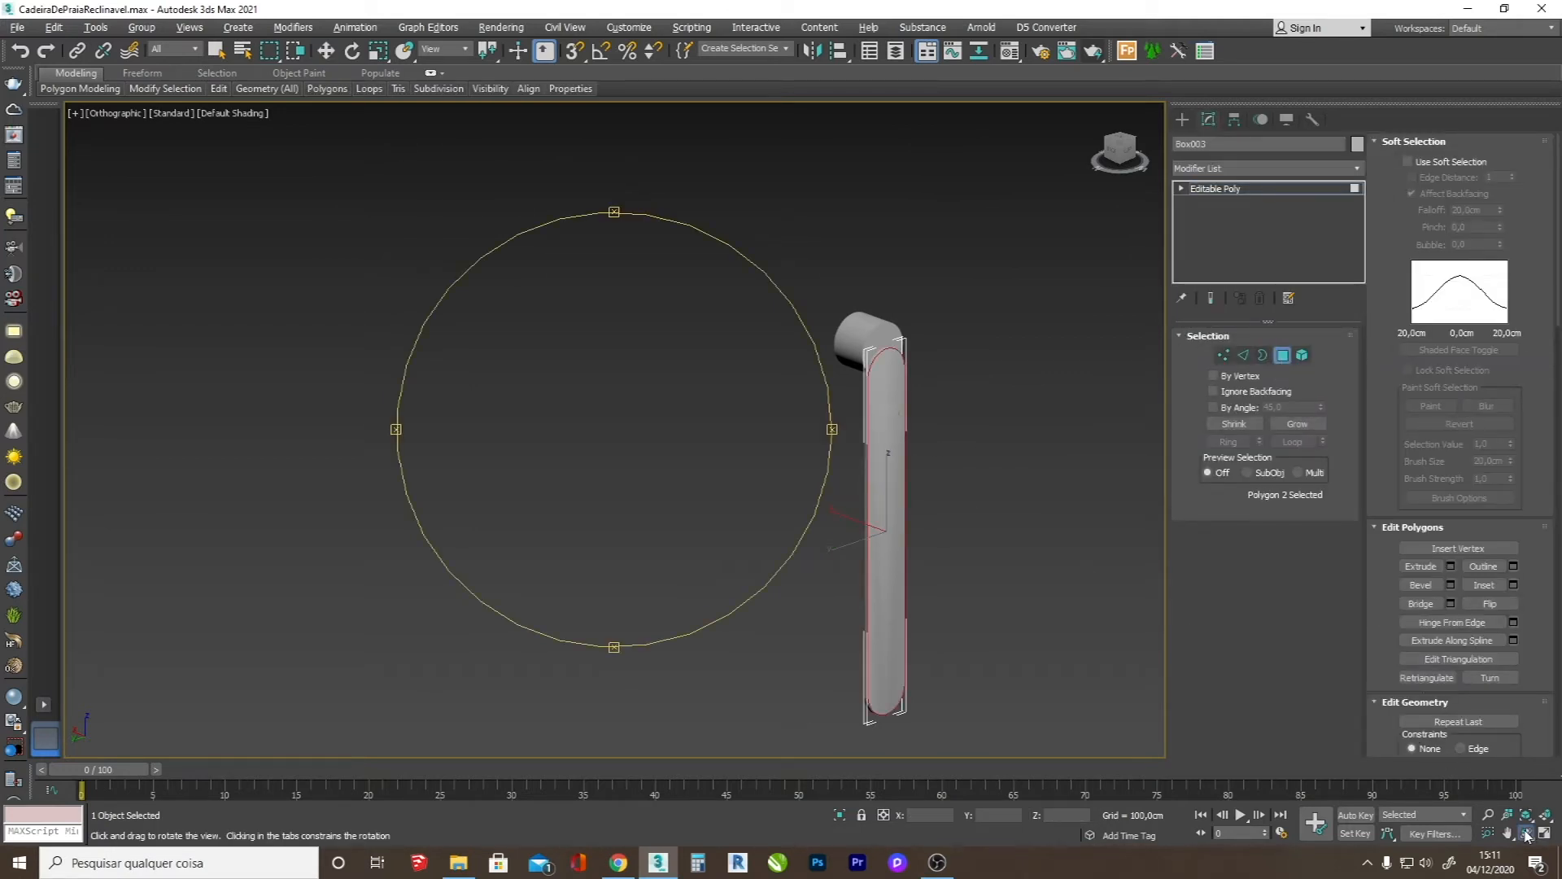
{"action": "left_click_drag", "start_coordinate": [858, 485], "coordinate": [939, 481]}
{"action": "key", "text": "w"}
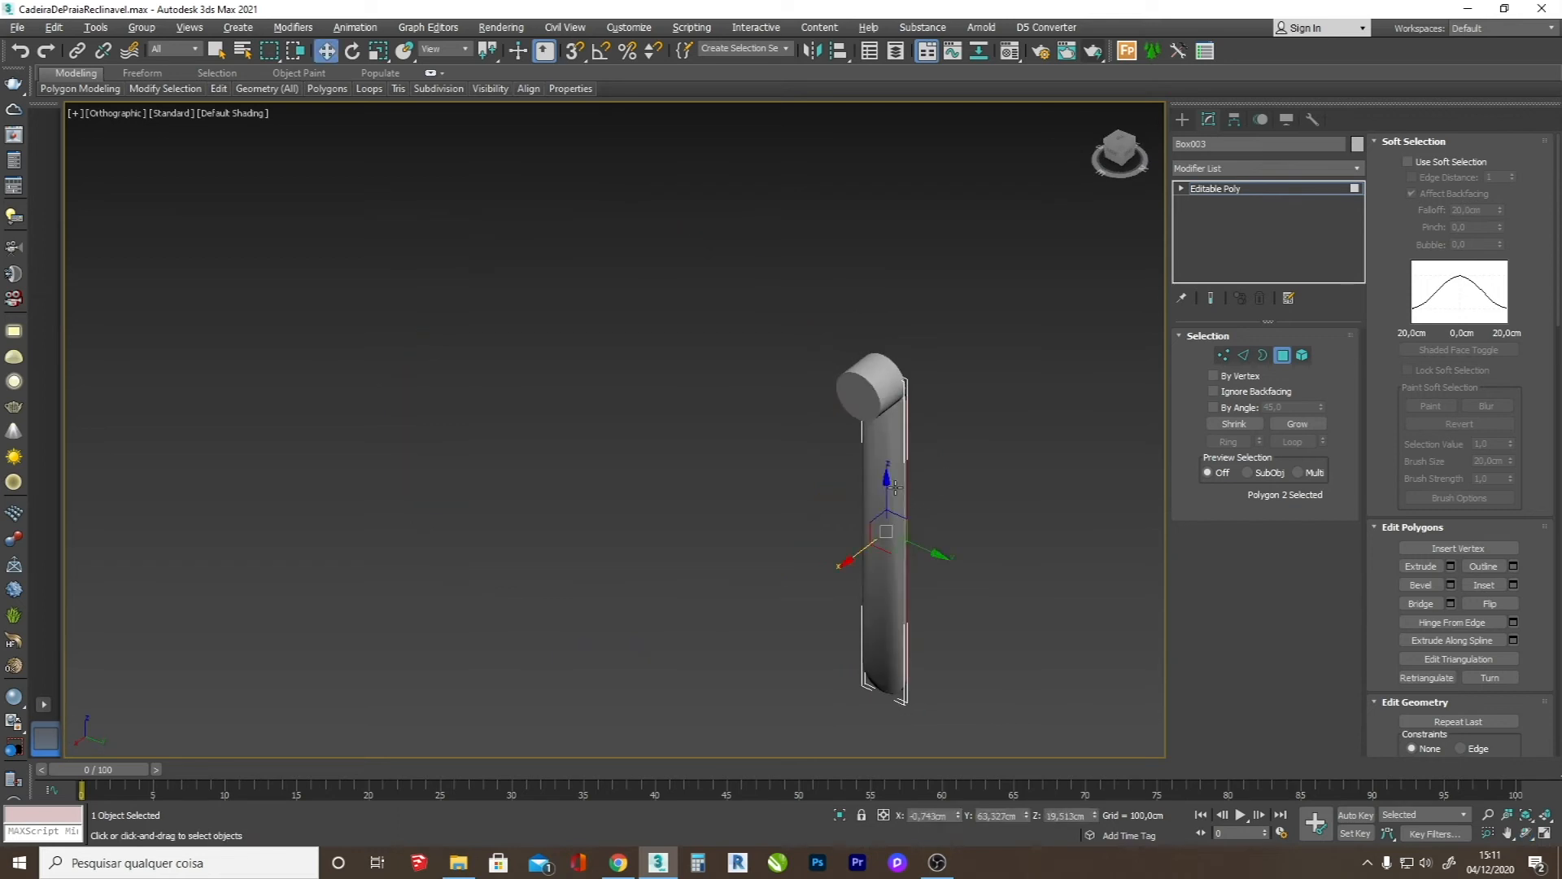
{"action": "left_click", "coordinate": [896, 487], "text": "ctrl"}
{"action": "scroll", "coordinate": [1394, 615], "scroll_direction": "down", "scroll_amount": 5}
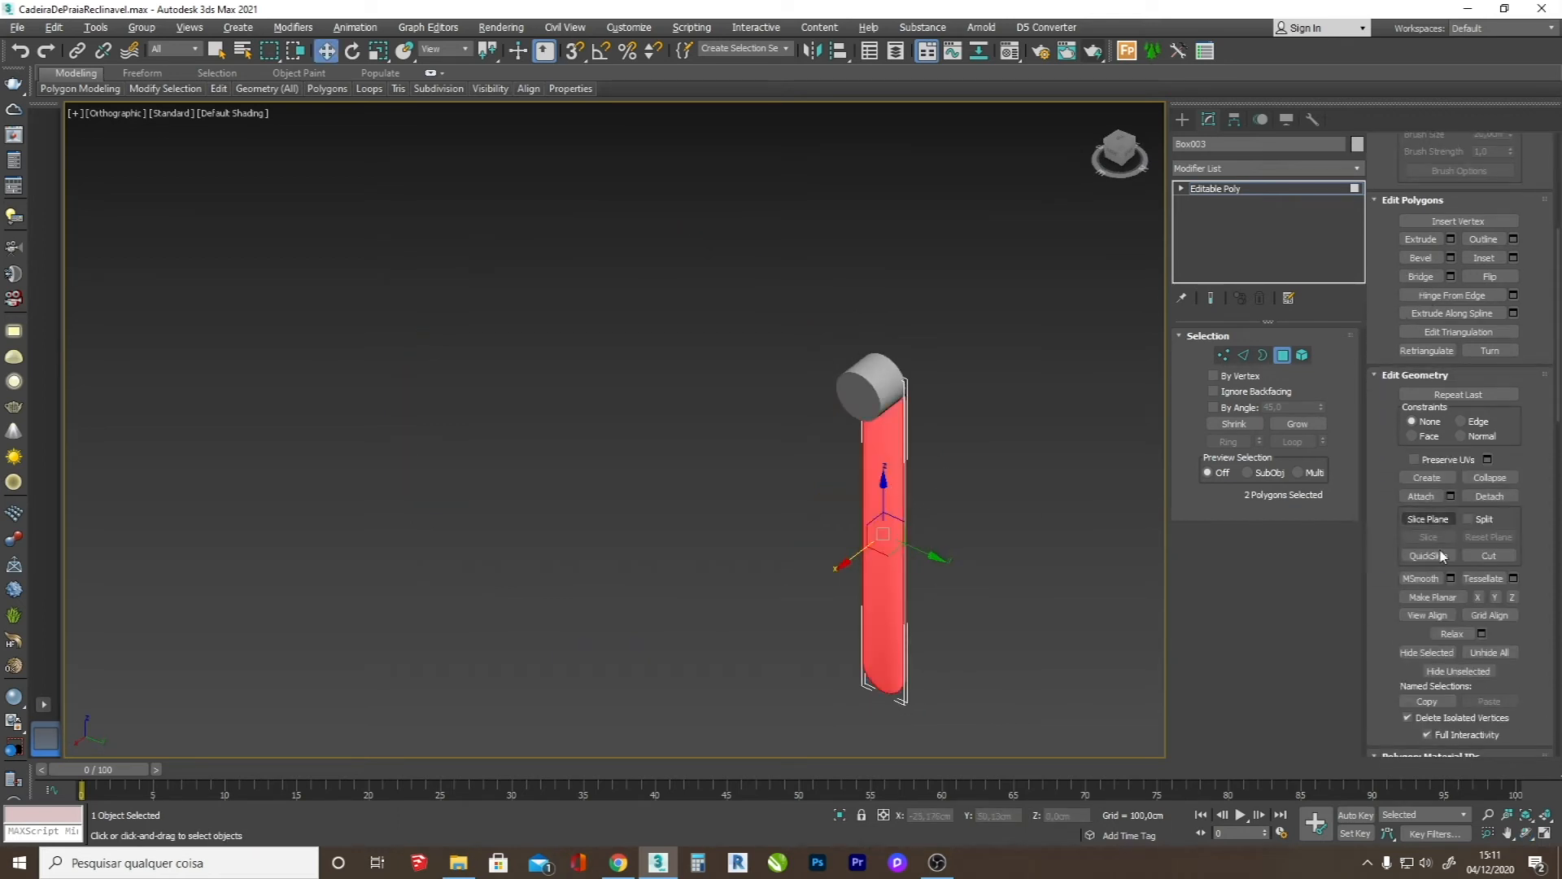
{"action": "left_click", "coordinate": [1426, 737]}
- Leave face editing and check the plate's rounded end and face shading from both sides
{"action": "left_click", "coordinate": [1184, 122]}
{"action": "scroll", "coordinate": [908, 498], "scroll_direction": "up", "scroll_amount": 4}
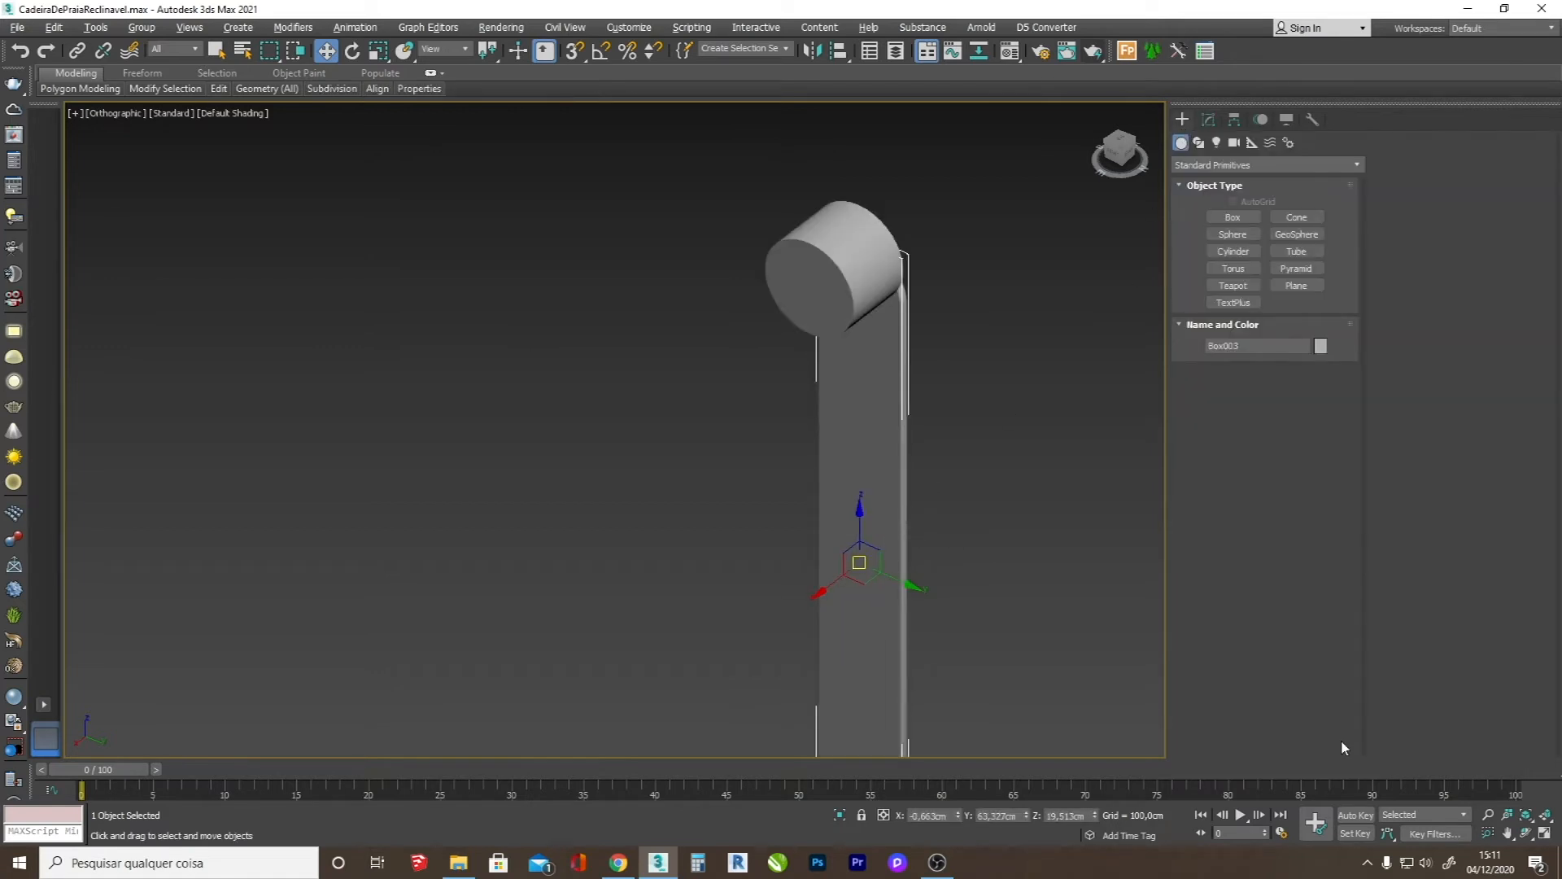
{"action": "left_click", "coordinate": [1525, 831]}
{"action": "left_click_drag", "start_coordinate": [835, 431], "coordinate": [637, 423]}
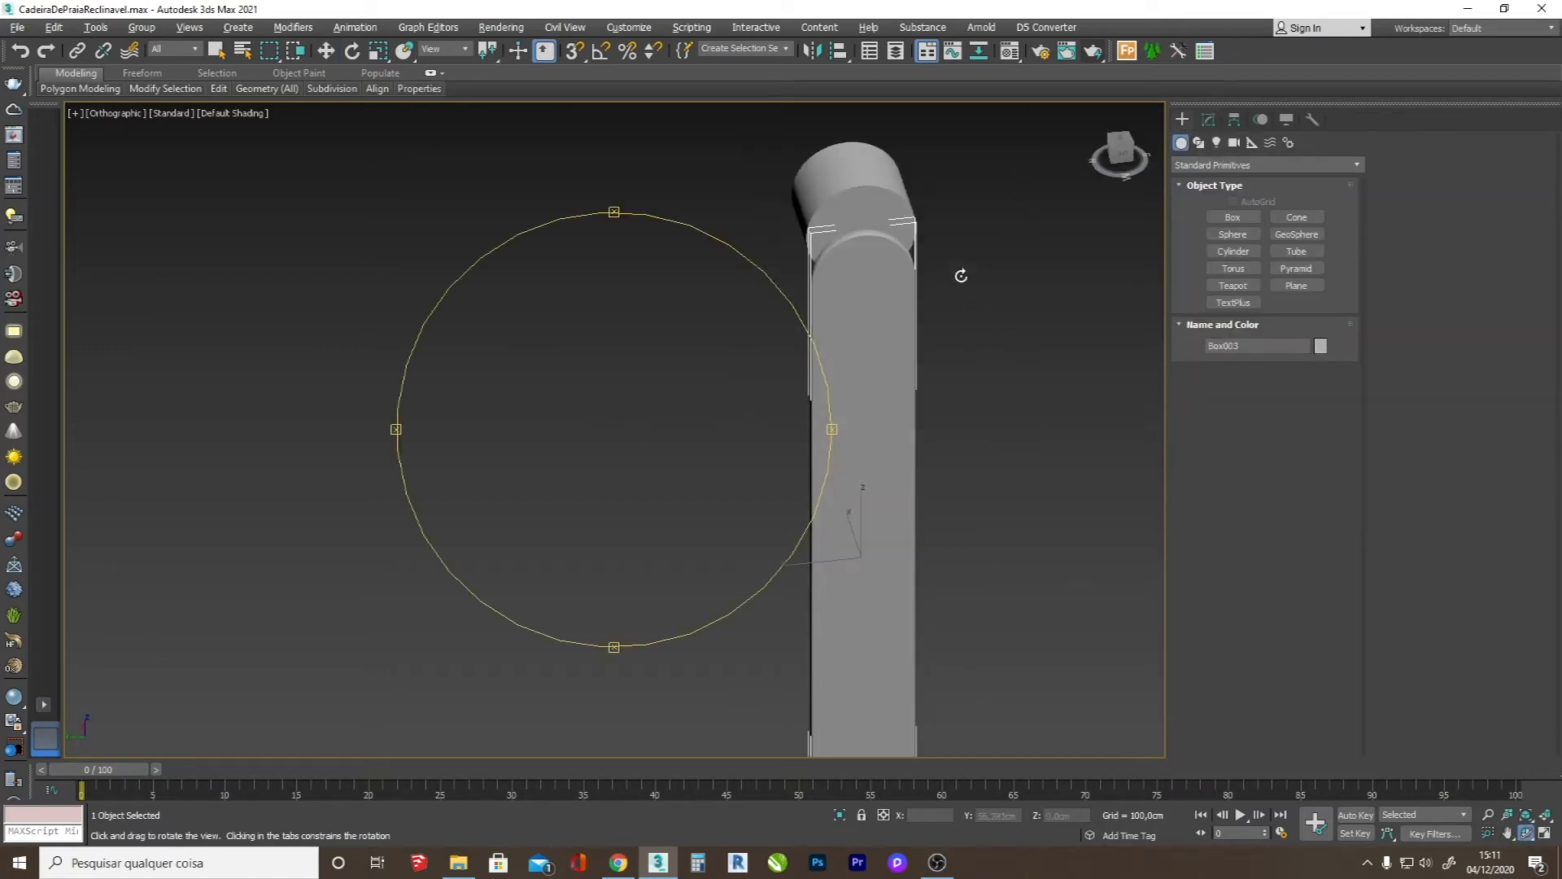
{"action": "scroll", "coordinate": [879, 242], "scroll_direction": "up", "scroll_amount": 7}
{"action": "scroll", "coordinate": [703, 382], "scroll_direction": "down", "scroll_amount": 6}
{"action": "mouse_move", "coordinate": [686, 428]}
{"action": "left_mouse_down"}
{"action": "mouse_move", "coordinate": [779, 434]}
{"action": "mouse_move", "coordinate": [662, 387]}
{"action": "mouse_move", "coordinate": [704, 410]}
{"action": "left_mouse_up"}
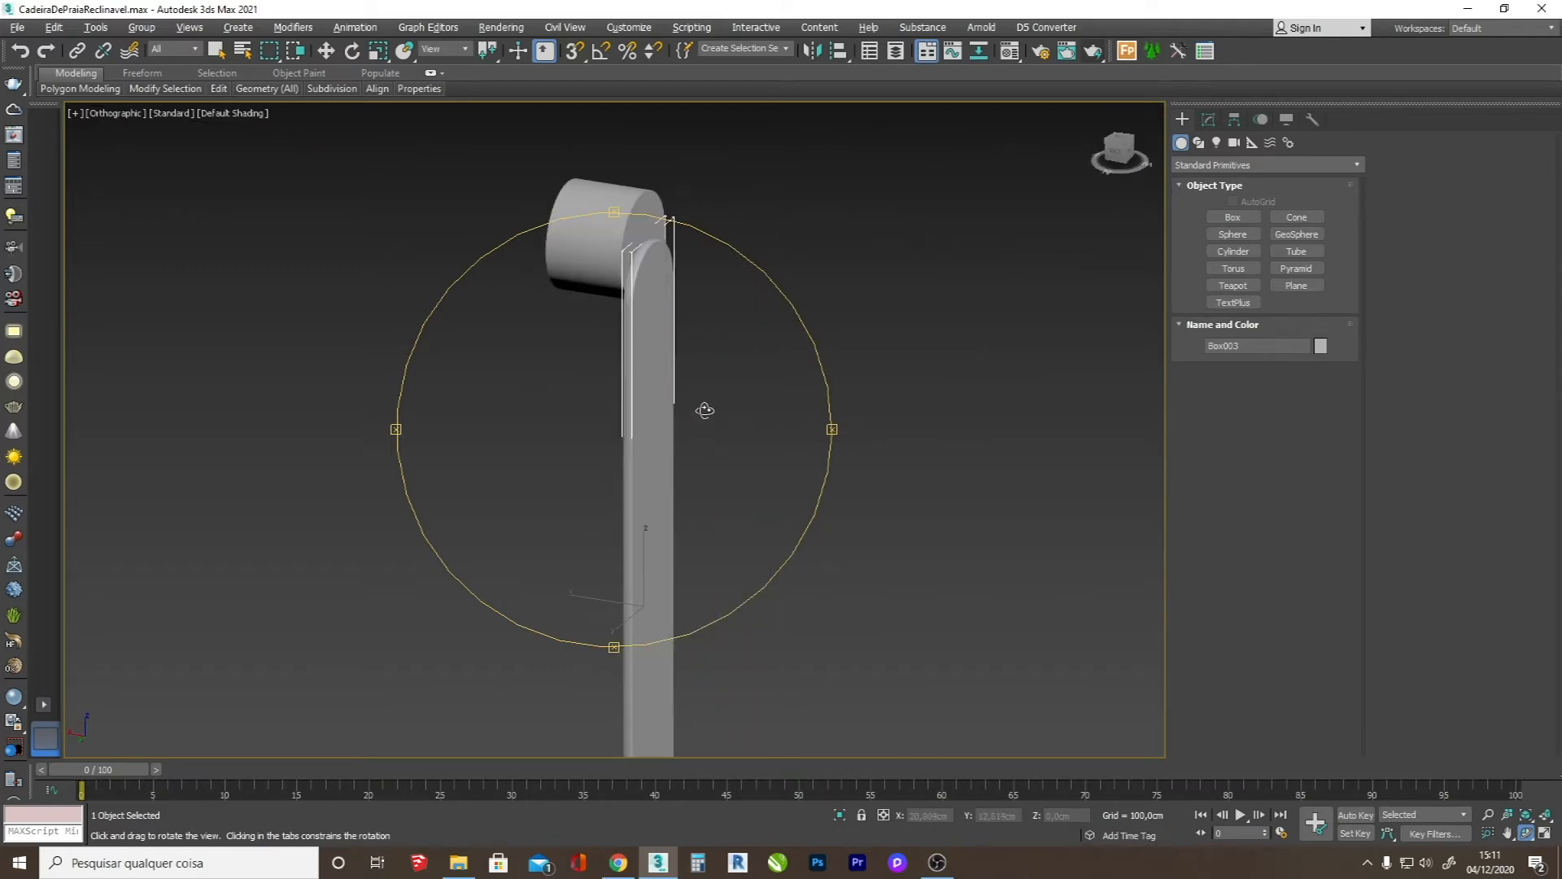
- In the left view, add the small cylinder to the plate selection and move both slightly upward
{"action": "key", "text": "l"}
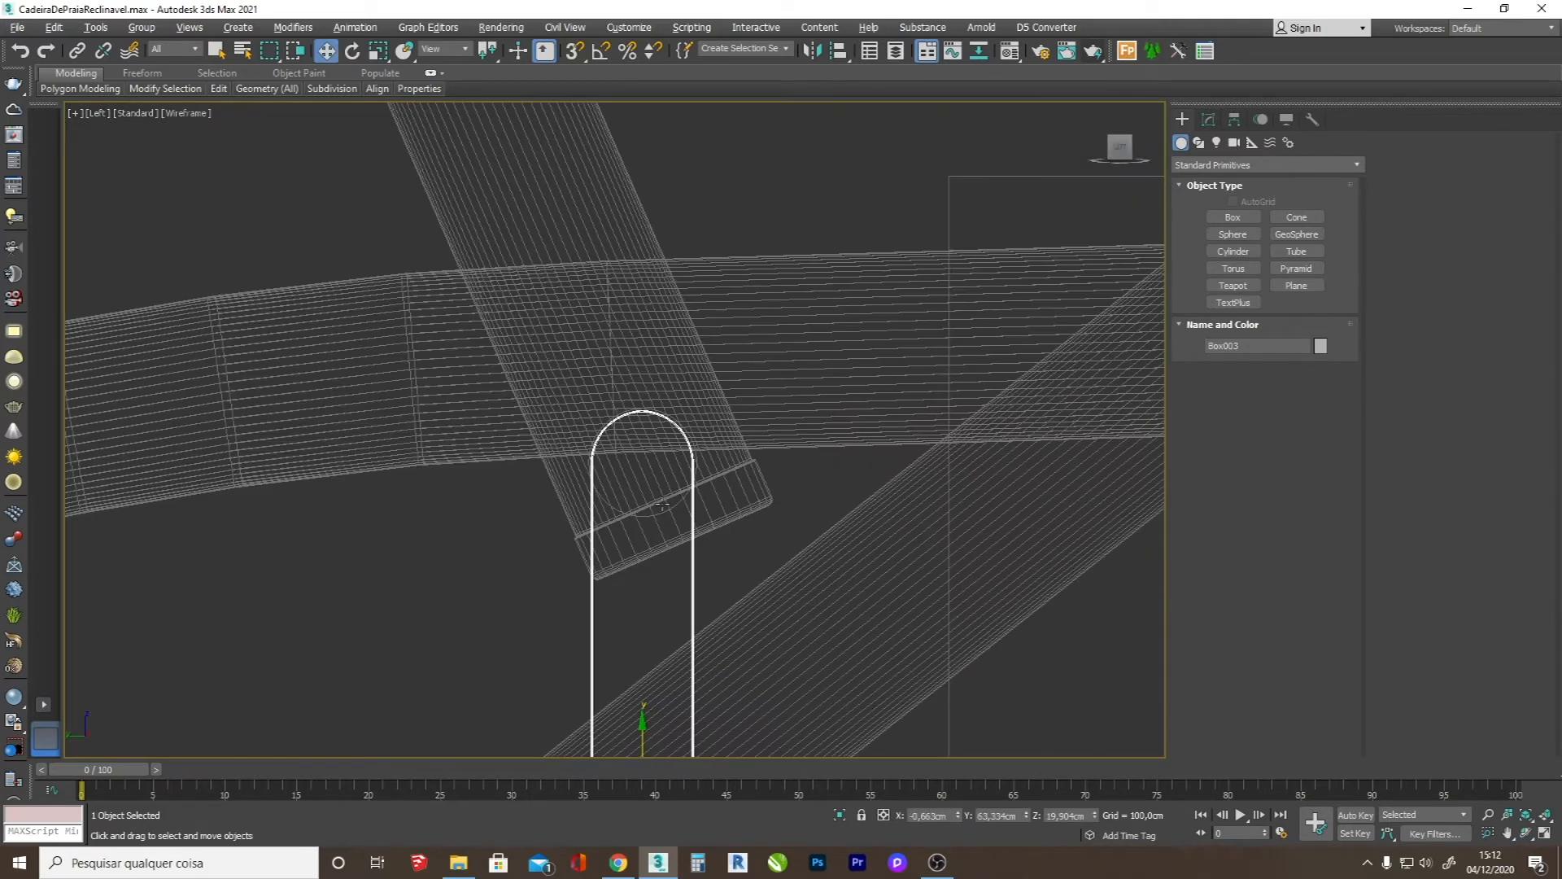
{"action": "left_click", "coordinate": [663, 509], "text": "ctrl"}
{"action": "left_click_drag", "start_coordinate": [669, 601], "coordinate": [670, 577]}
{"action": "scroll", "coordinate": [670, 576], "scroll_direction": "down", "scroll_amount": 5}
{"action": "scroll", "coordinate": [680, 513], "scroll_direction": "down", "scroll_amount": 3}
{"action": "scroll", "coordinate": [680, 521], "scroll_direction": "up", "scroll_amount": 3}
- Rotate the plate and cylinder by -20 degrees and position them between the backrest tube's lower end and the rear leg
{"action": "key", "text": "e"}
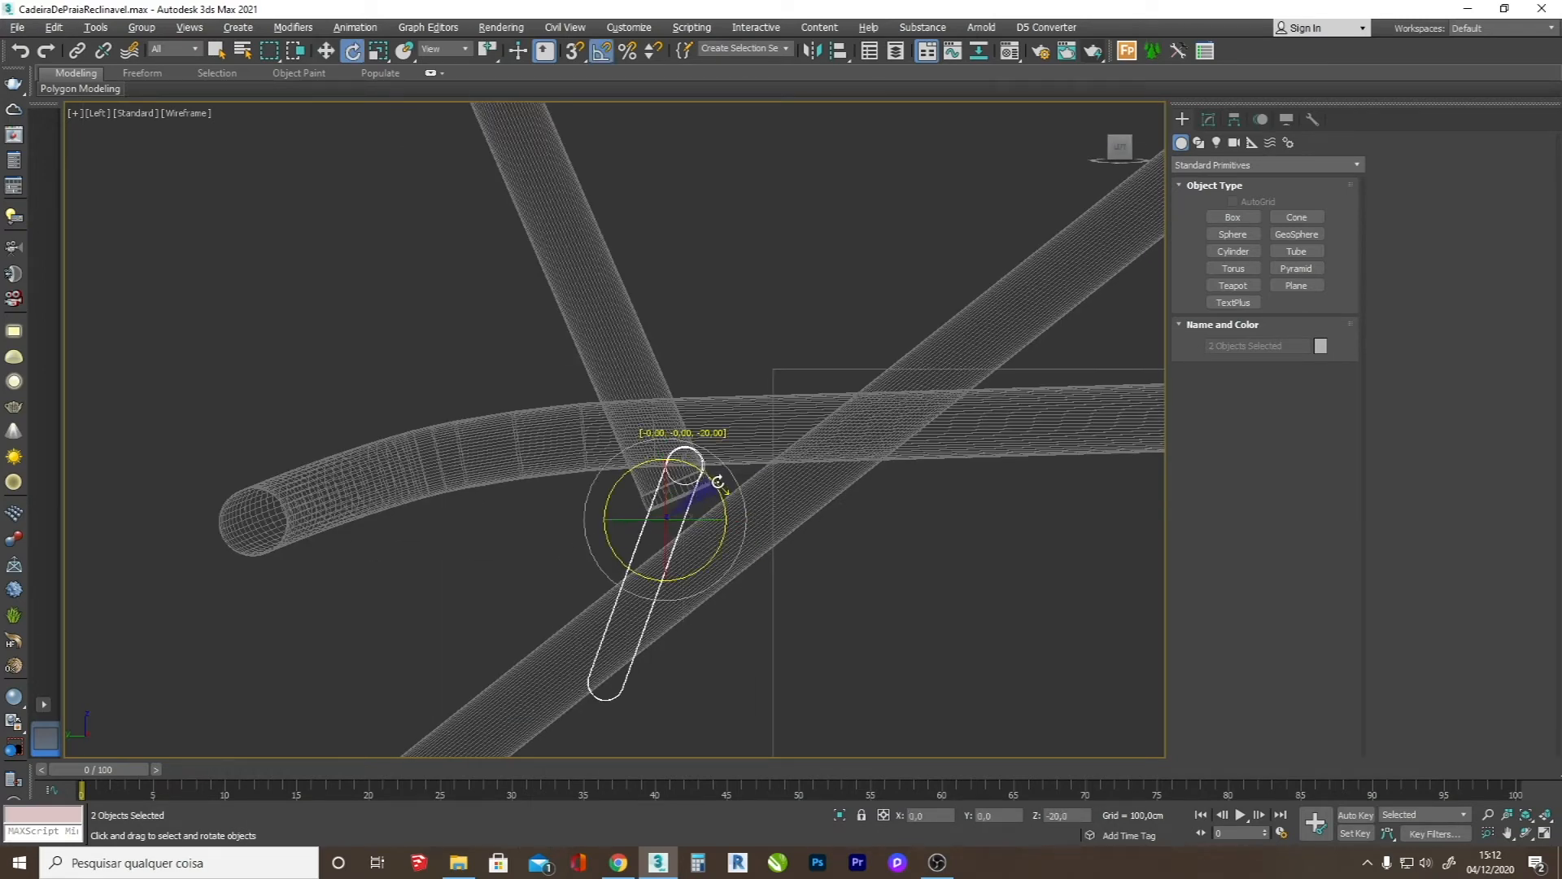
{"action": "key", "text": "w"}
{"action": "left_click_drag", "start_coordinate": [718, 481], "coordinate": [668, 491]}
{"action": "scroll", "coordinate": [667, 492], "scroll_direction": "down", "scroll_amount": 6}
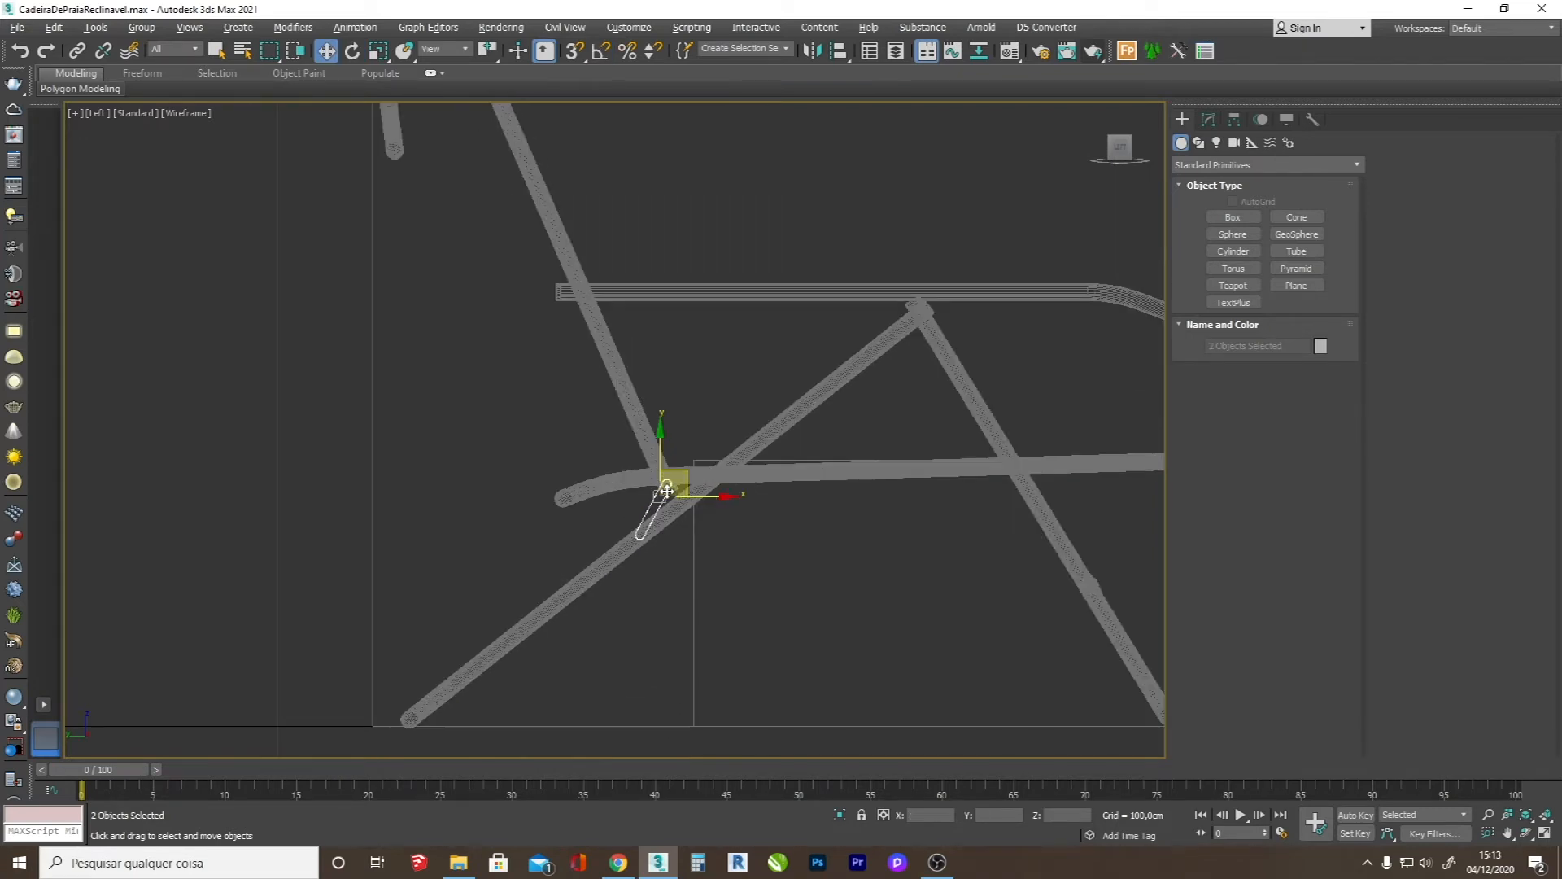
- Show the left view shaded with edged faces, hide the large boxes covering the frame, and select the hinge plate
{"action": "key", "text": "F3"}
{"action": "scroll", "coordinate": [673, 521], "scroll_direction": "up", "scroll_amount": 3}
{"action": "key", "text": "F4"}
{"action": "scroll", "coordinate": [671, 516], "scroll_direction": "down", "scroll_amount": 3}
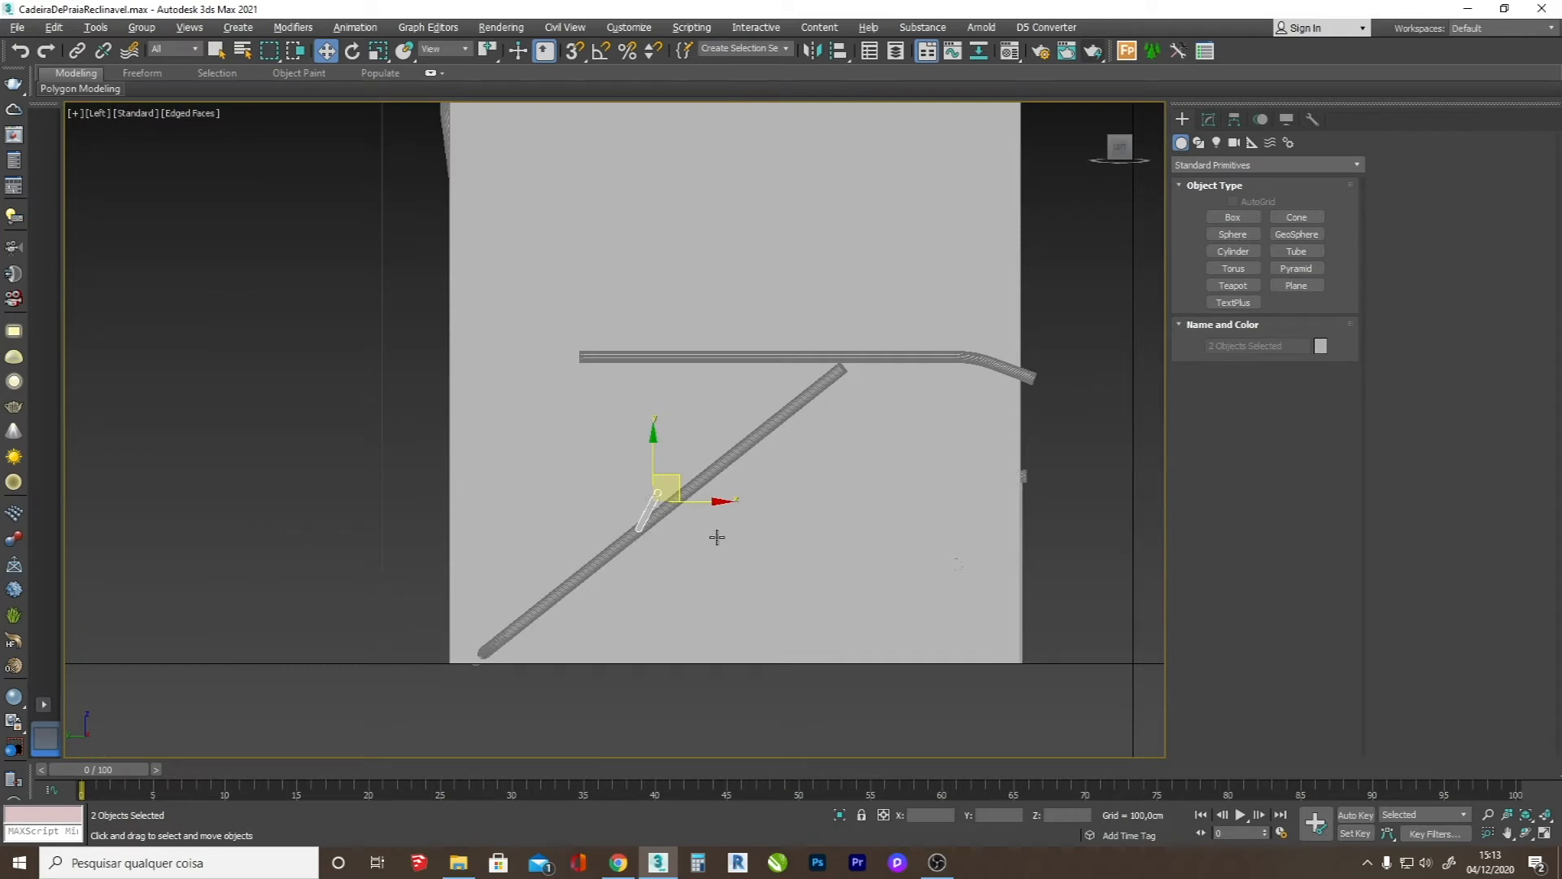
{"action": "right_click", "coordinate": [900, 587]}
{"action": "left_click", "coordinate": [972, 526]}
{"action": "left_click", "coordinate": [729, 543]}
{"action": "right_click", "coordinate": [729, 543]}
{"action": "left_click", "coordinate": [761, 499]}
{"action": "scroll", "coordinate": [638, 492], "scroll_direction": "up", "scroll_amount": 4}
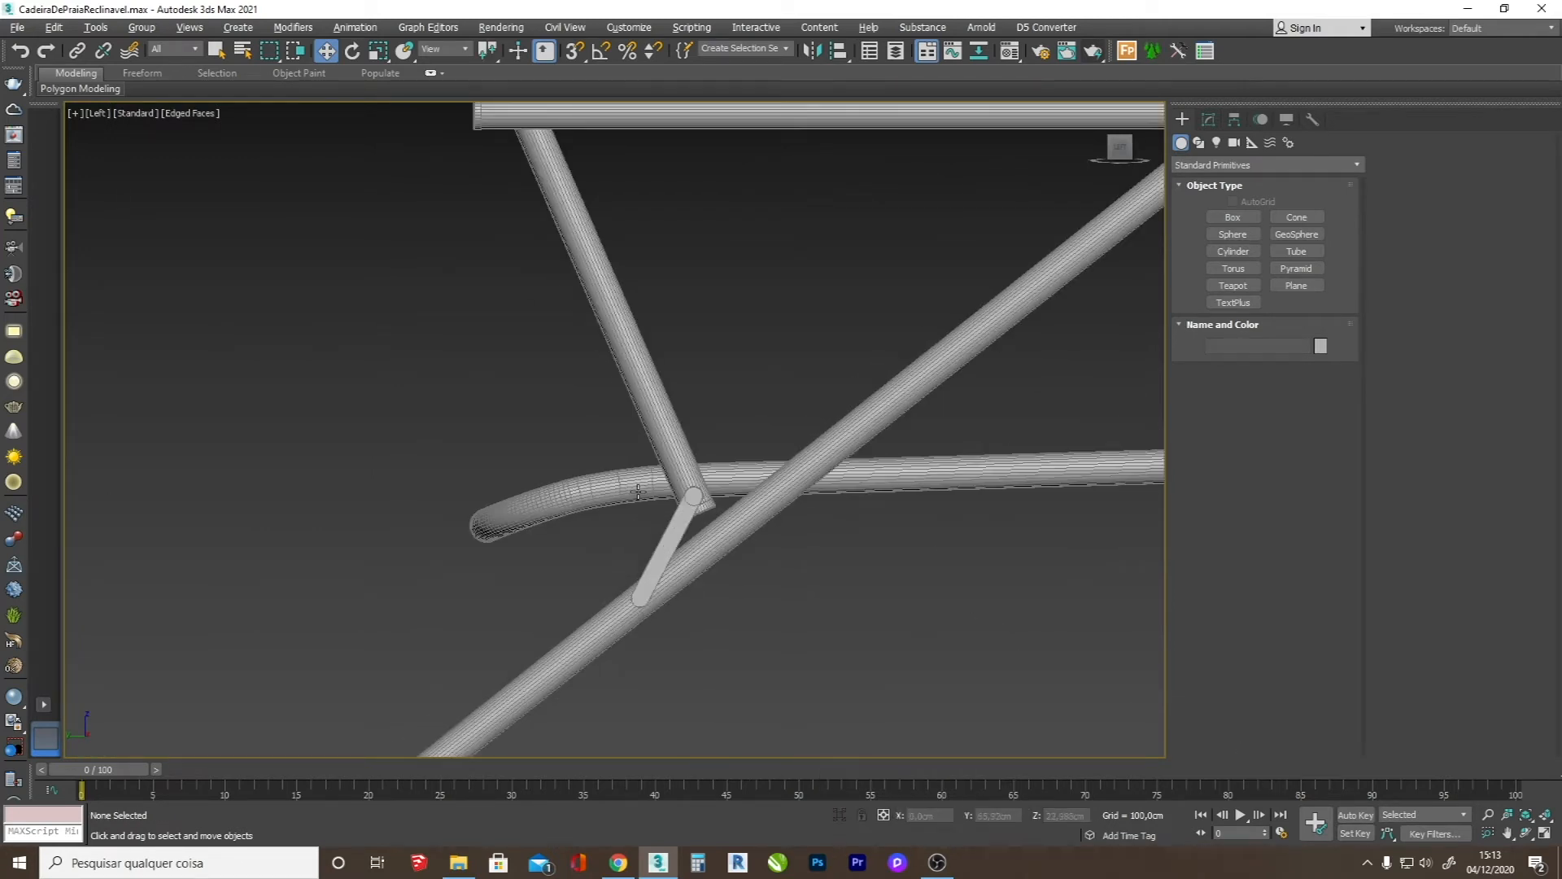
{"action": "left_click", "coordinate": [658, 553]}
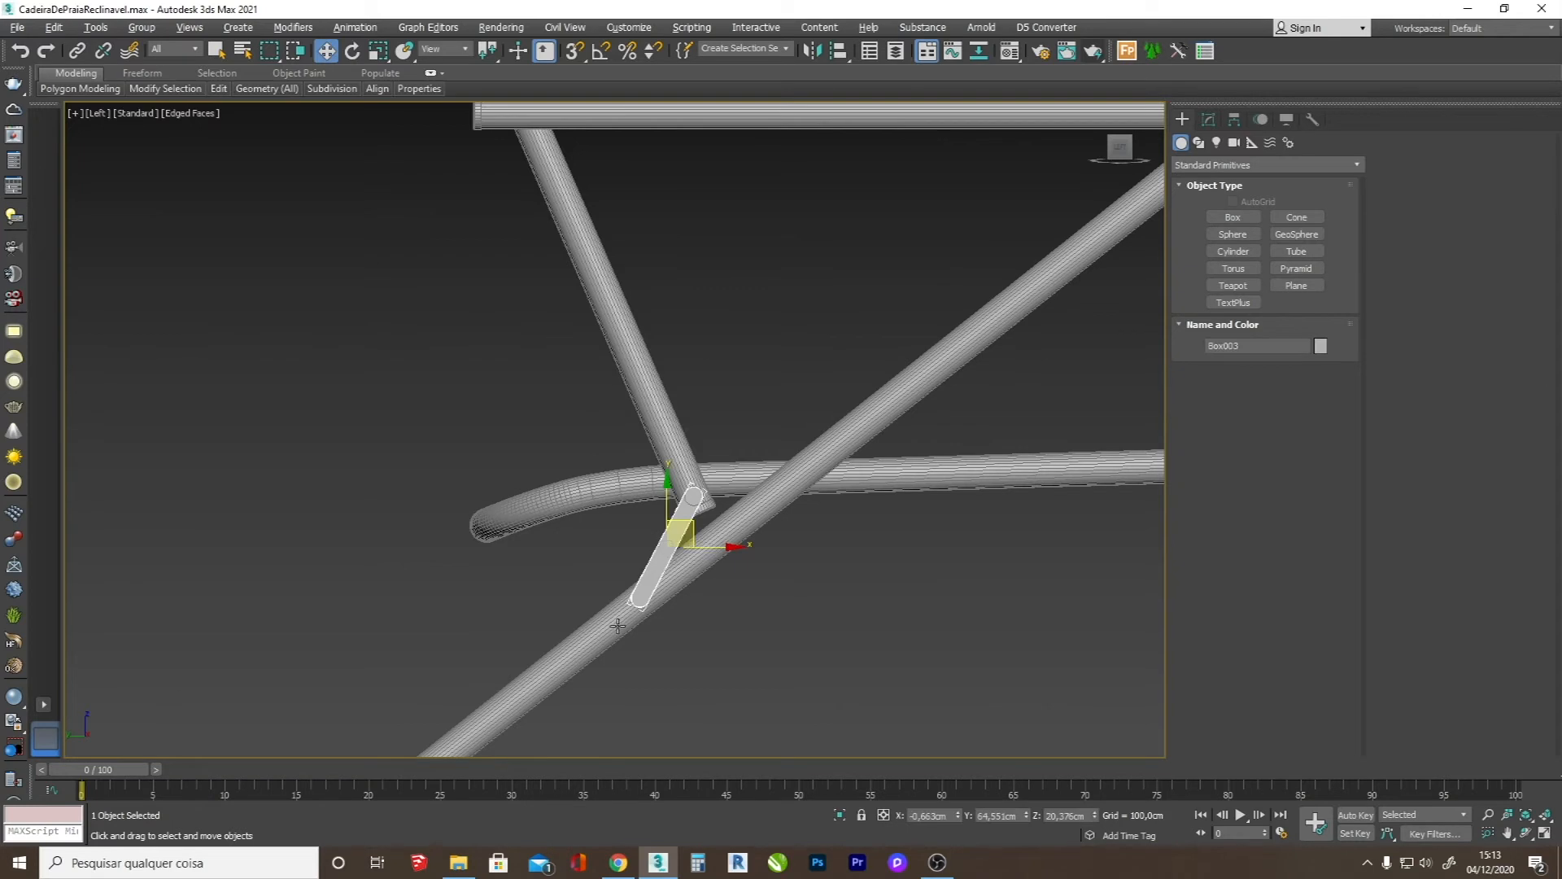
- Duplicate the hinge plate as one independent copy on the opposite side of the rear leg tube
{"action": "key", "text": "1"}
{"action": "left_click_drag", "start_coordinate": [668, 636], "coordinate": [525, 541]}
{"action": "scroll", "coordinate": [663, 598], "scroll_direction": "up", "scroll_amount": 5}
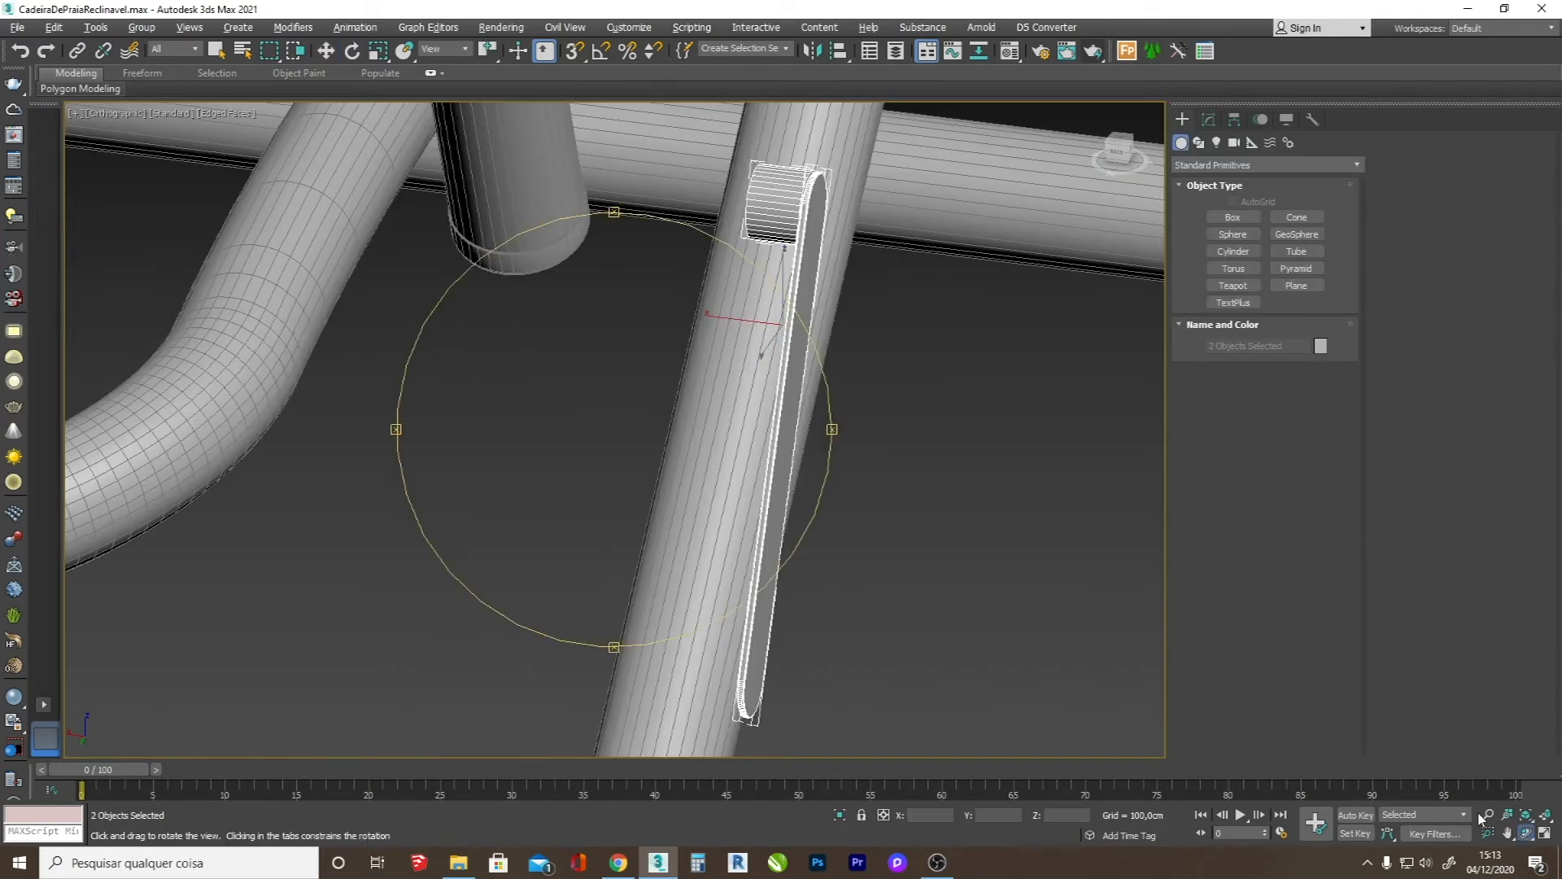
{"action": "left_click_drag", "start_coordinate": [672, 459], "coordinate": [678, 471]}
{"action": "key", "text": "w"}
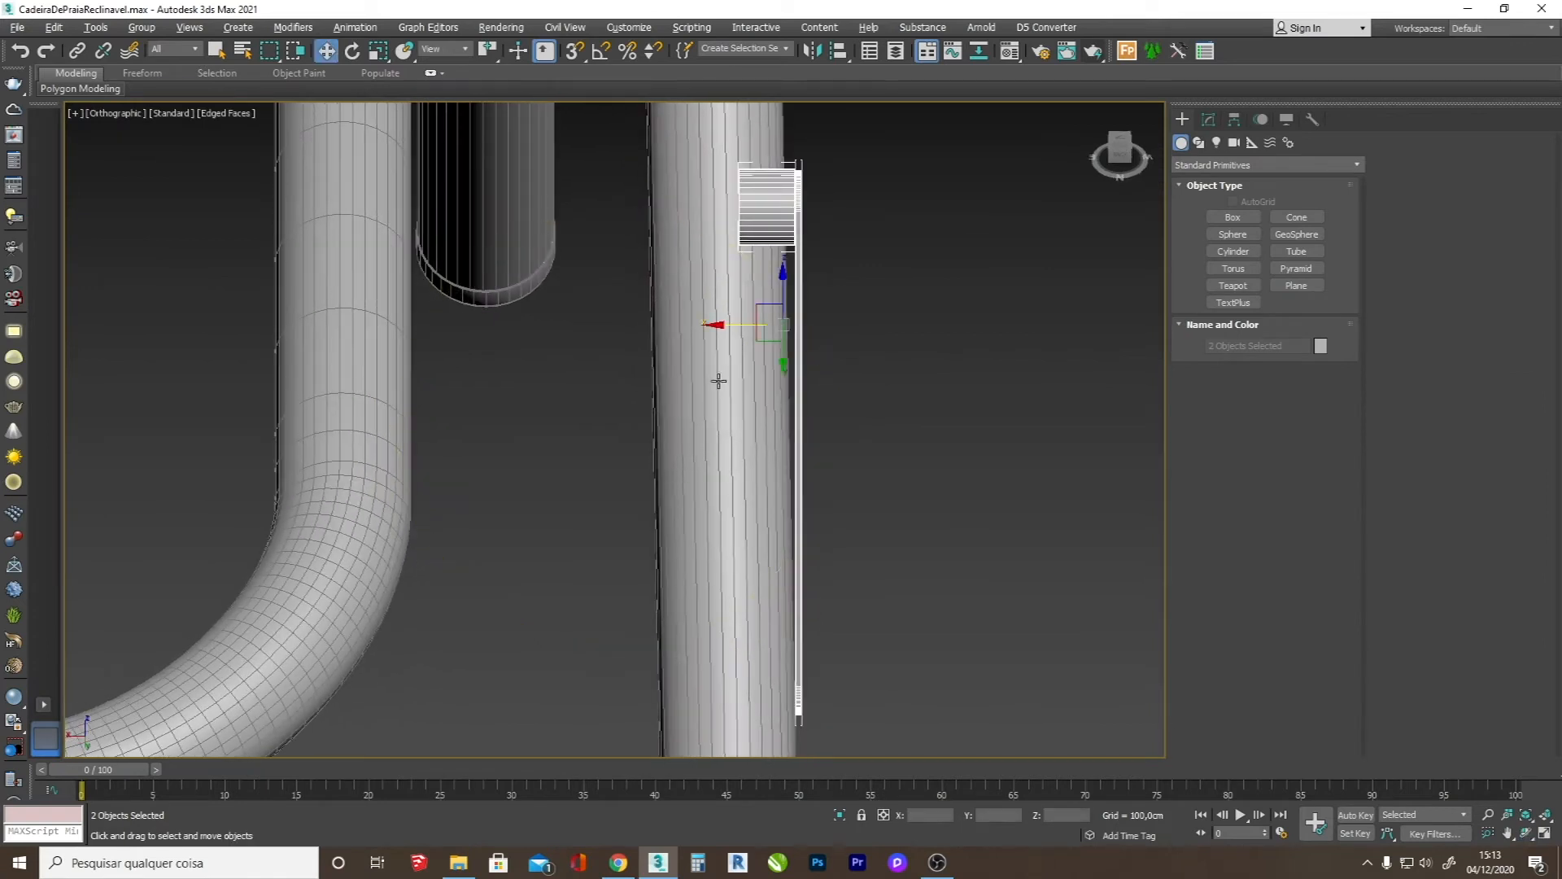
{"action": "left_click", "coordinate": [796, 409]}
{"action": "left_click_drag", "start_coordinate": [738, 438], "coordinate": [605, 429]}
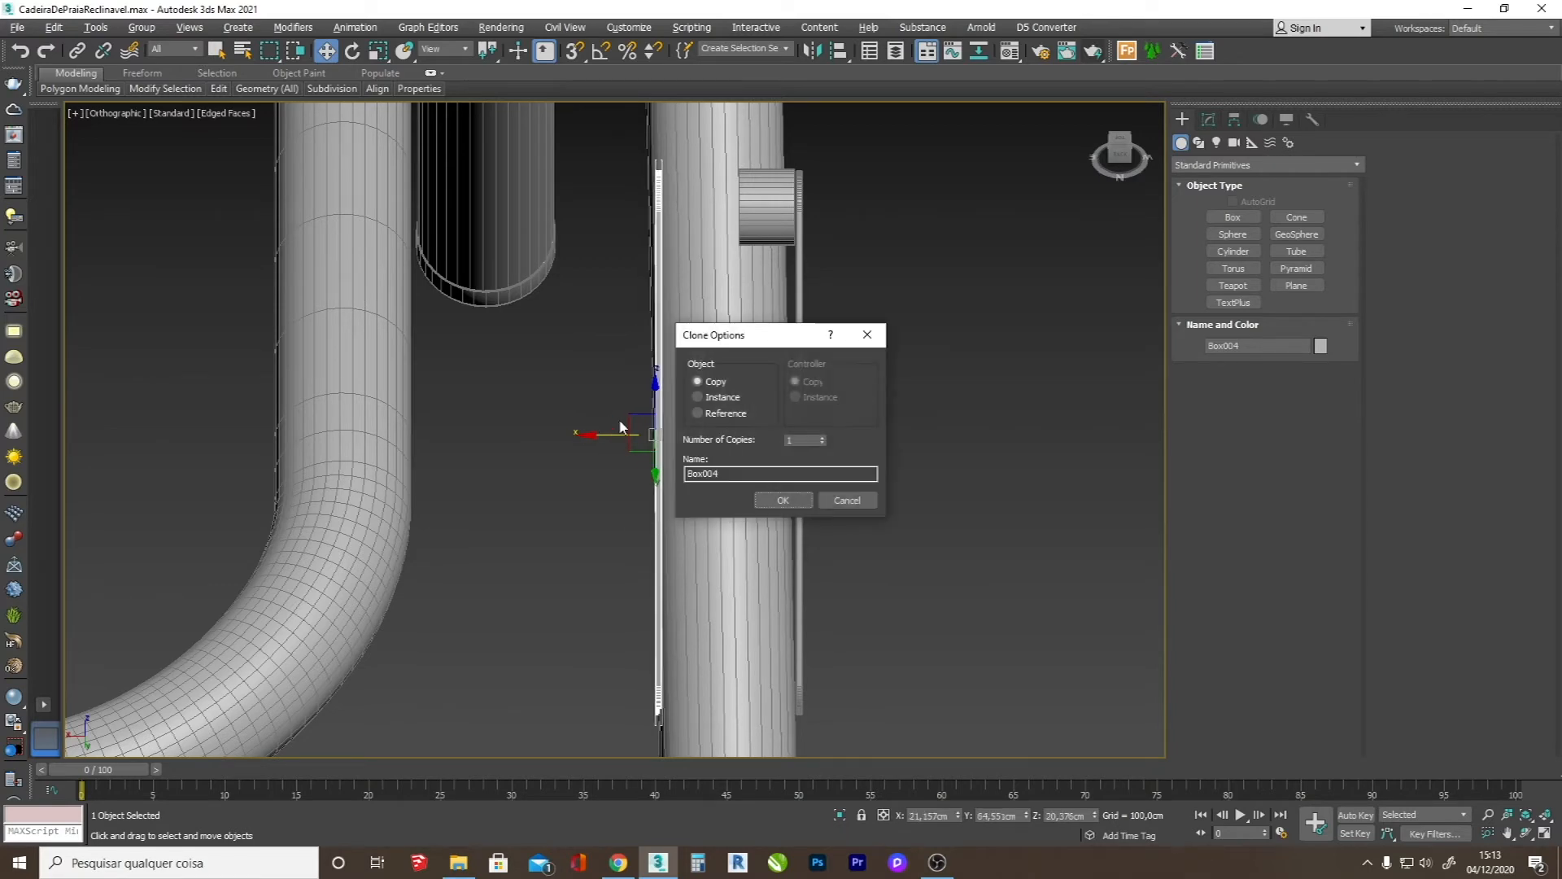
{"action": "left_click", "coordinate": [782, 500]}
- Check the copied plate's position on the rear leg from a wider view and up close
{"action": "left_click", "coordinate": [1526, 833]}
{"action": "mouse_move", "coordinate": [634, 403]}
{"action": "left_mouse_down"}
{"action": "mouse_move", "coordinate": [602, 390]}
{"action": "mouse_move", "coordinate": [760, 447]}
{"action": "mouse_move", "coordinate": [746, 457]}
{"action": "mouse_move", "coordinate": [711, 453]}
{"action": "mouse_move", "coordinate": [750, 443]}
{"action": "mouse_move", "coordinate": [755, 395]}
{"action": "mouse_move", "coordinate": [759, 462]}
{"action": "left_mouse_up"}
{"action": "scroll", "coordinate": [712, 454], "scroll_direction": "down", "scroll_amount": 10}
{"action": "scroll", "coordinate": [712, 456], "scroll_direction": "up", "scroll_amount": 10}
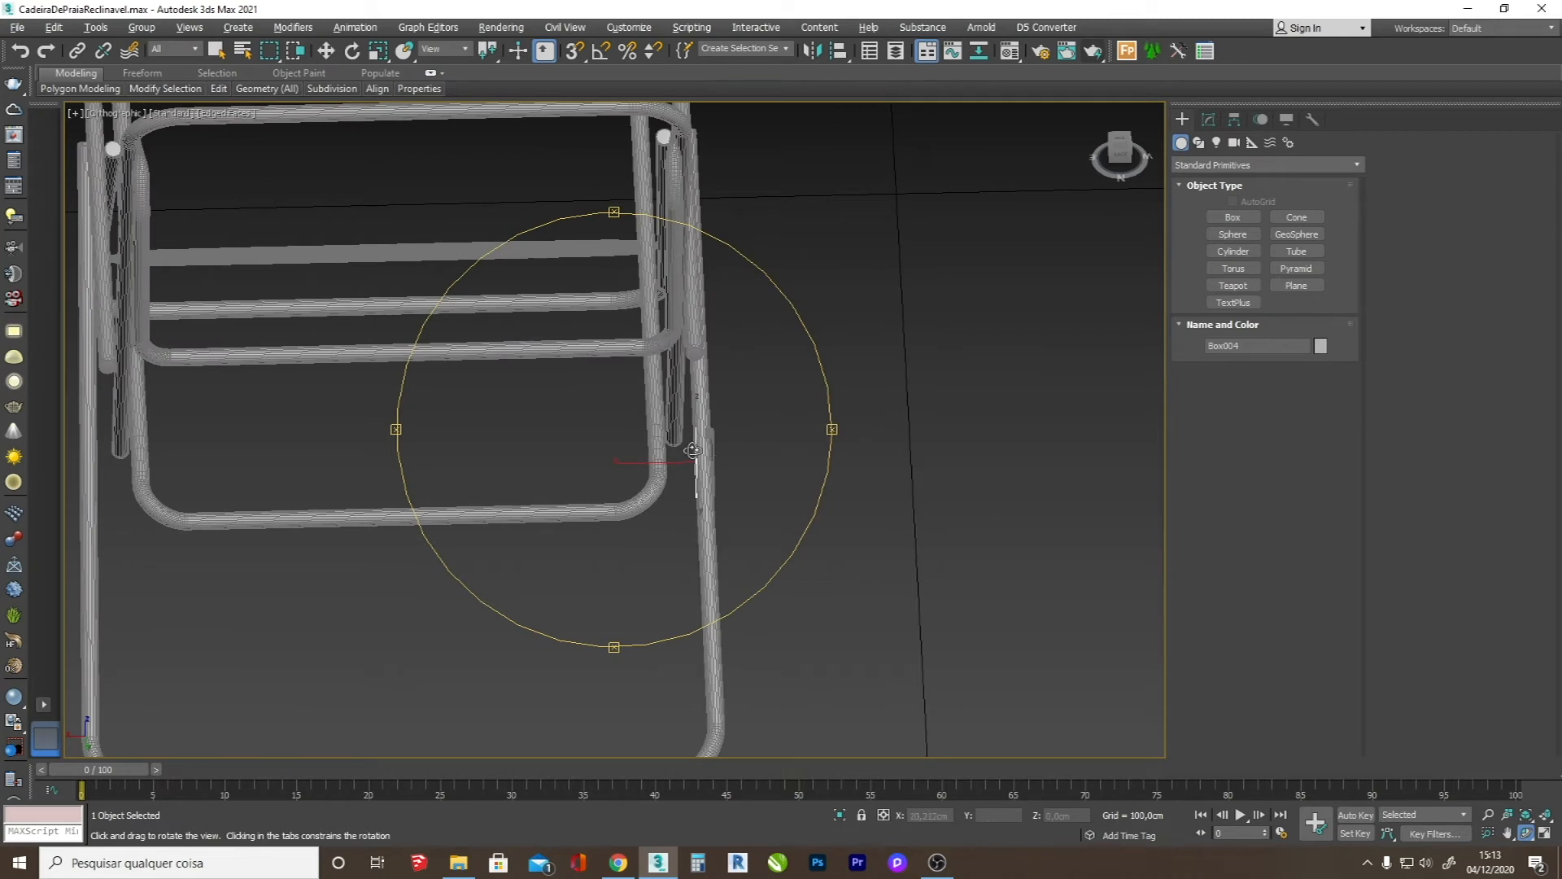
{"action": "key", "text": "1"}
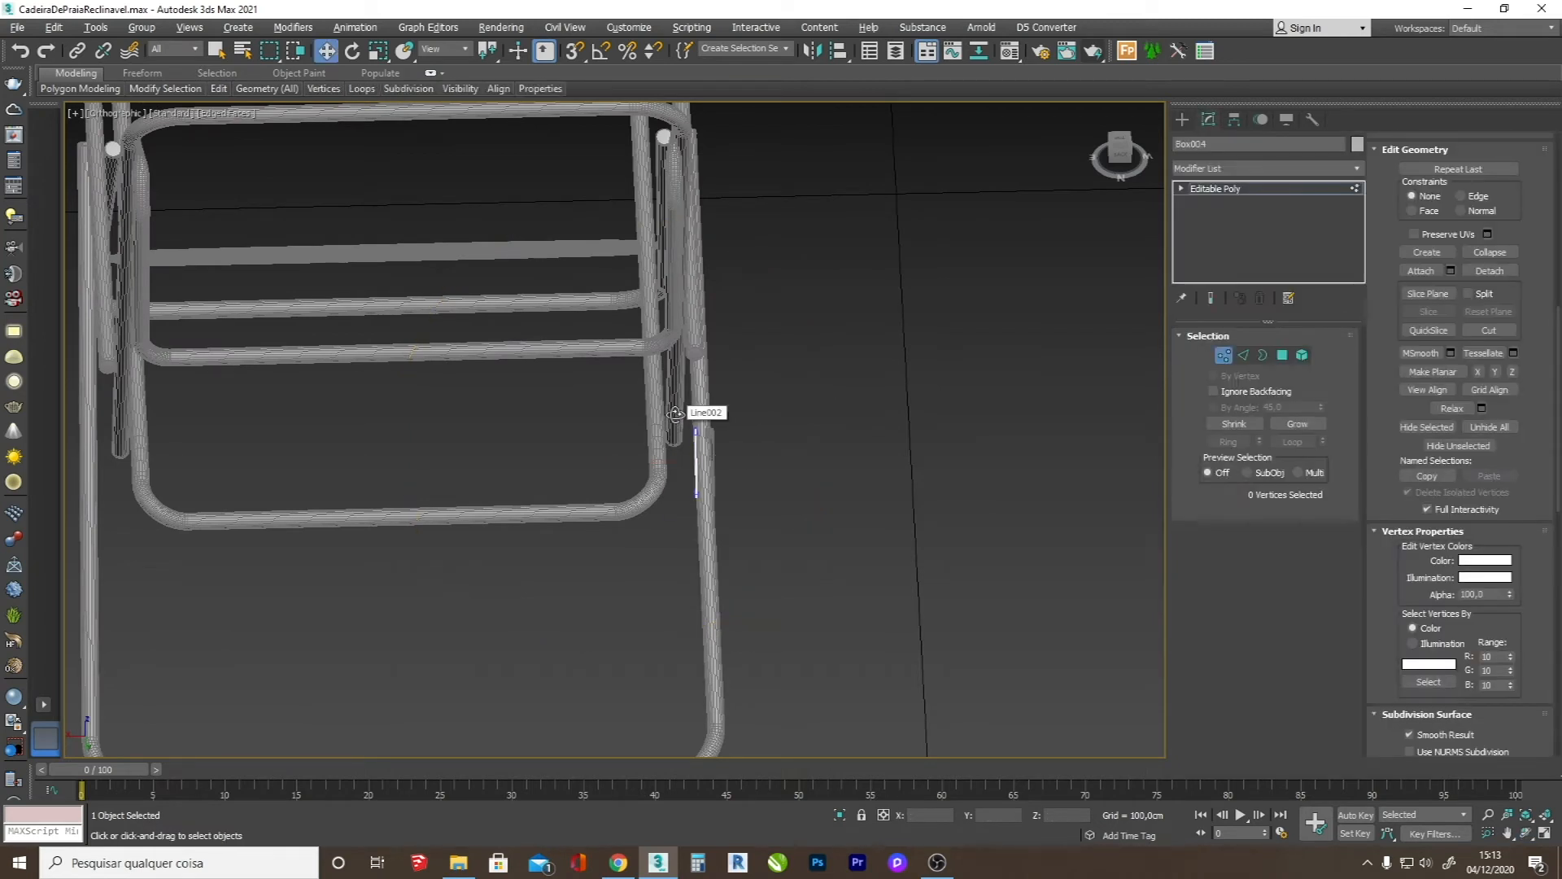
{"action": "scroll", "coordinate": [677, 422], "scroll_direction": "up", "scroll_amount": 5}
{"action": "scroll", "coordinate": [722, 390], "scroll_direction": "up", "scroll_amount": 3}
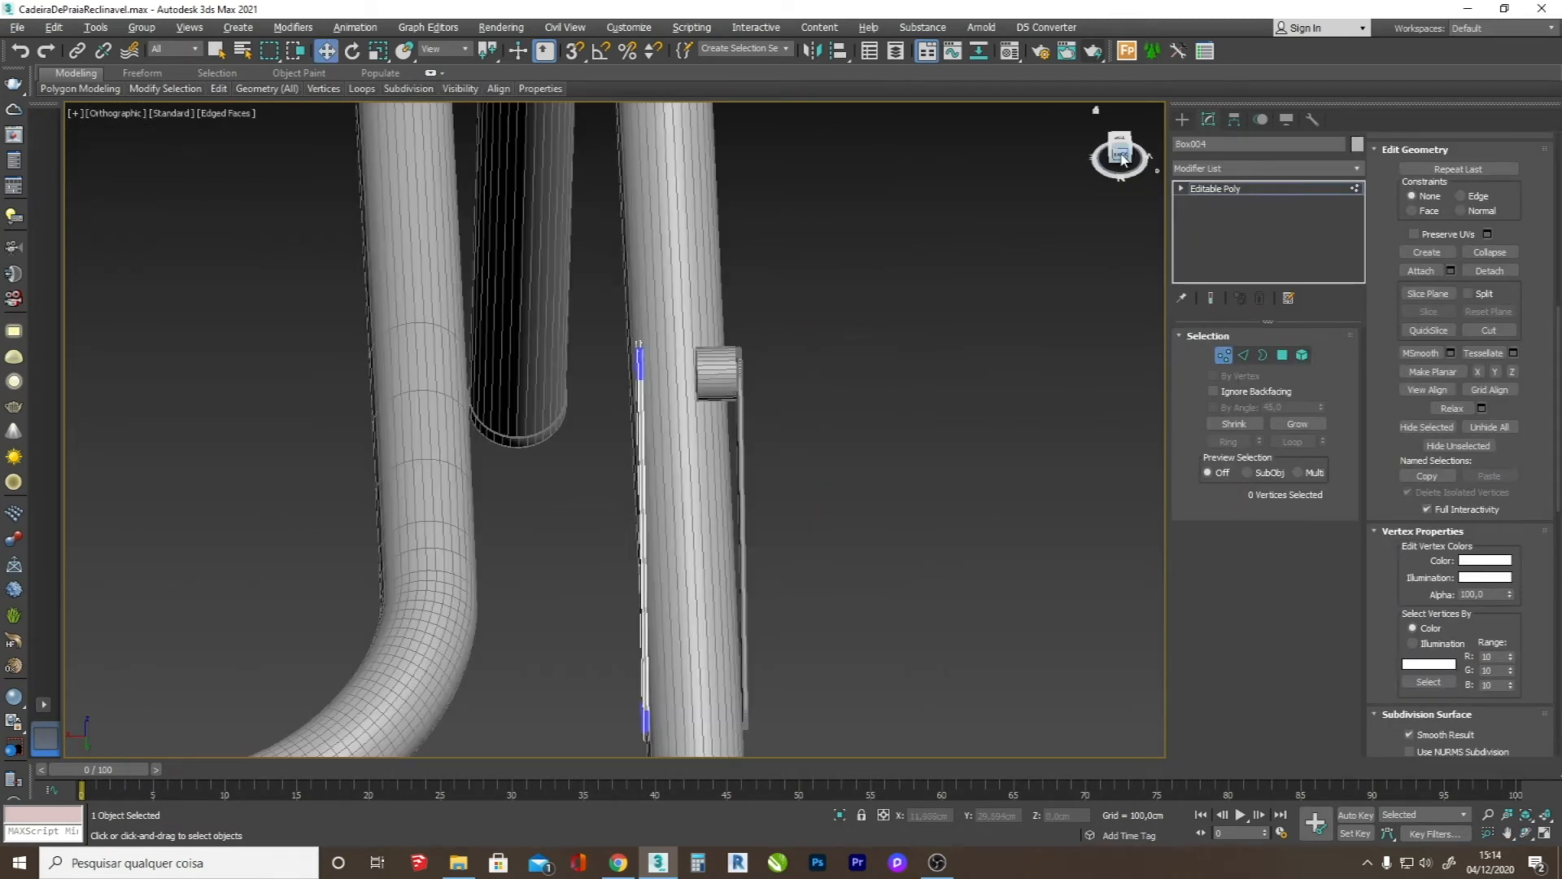
{"action": "left_click", "coordinate": [1183, 119]}
- Increase the small cylinder's height and move it sideways so that it spans the gap between the two hinge plates
{"action": "left_click", "coordinate": [721, 363]}
{"action": "scroll", "coordinate": [704, 361], "scroll_direction": "up", "scroll_amount": 6}
{"action": "key", "text": "1"}
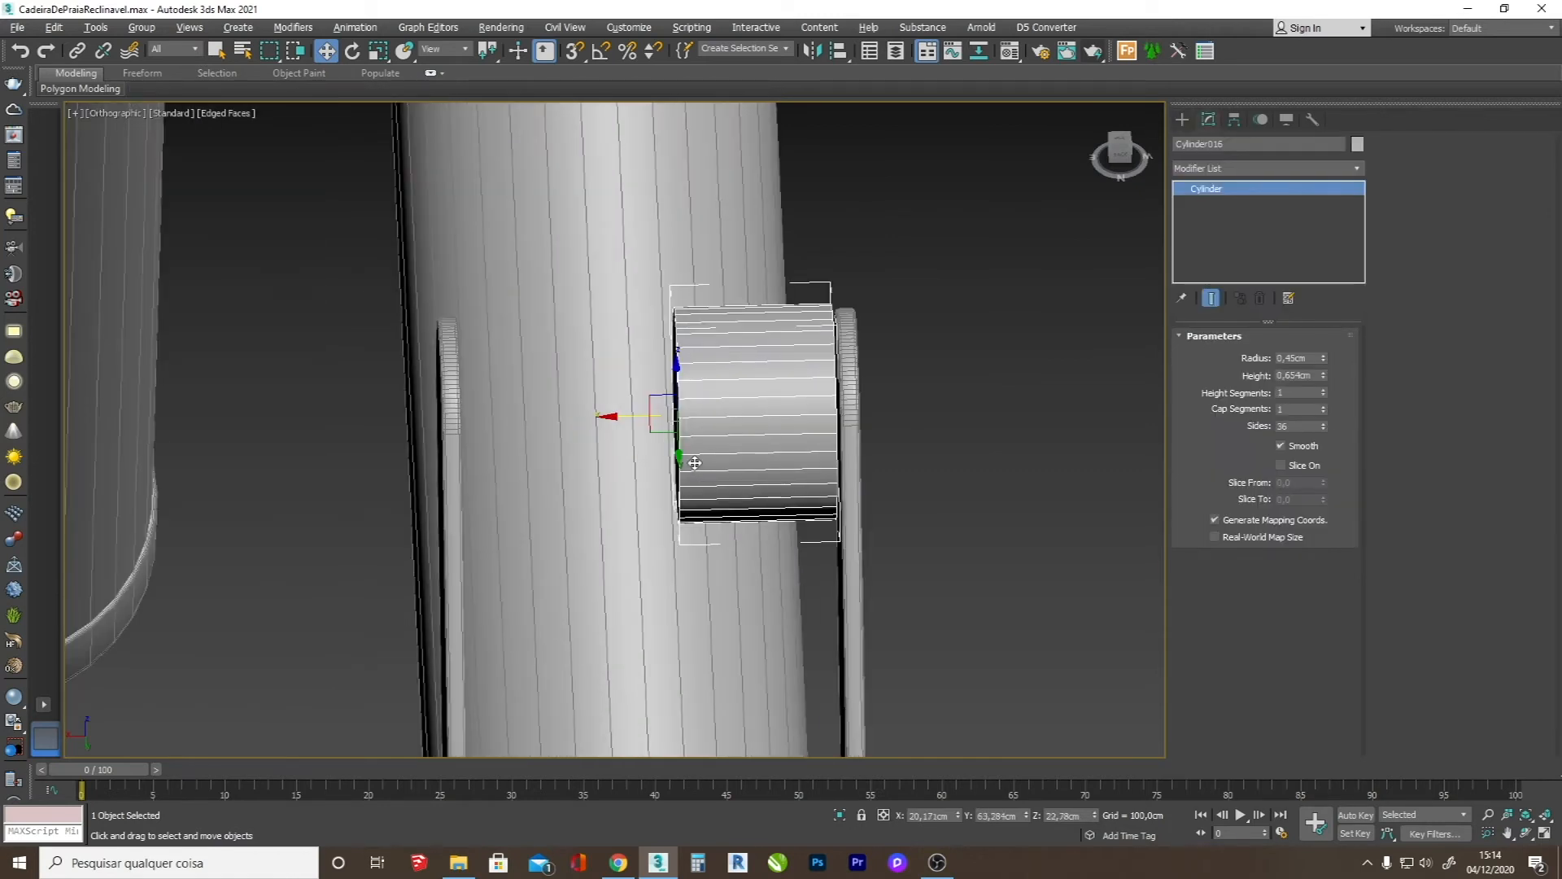
{"action": "left_click_drag", "start_coordinate": [1323, 376], "coordinate": [1324, 362]}
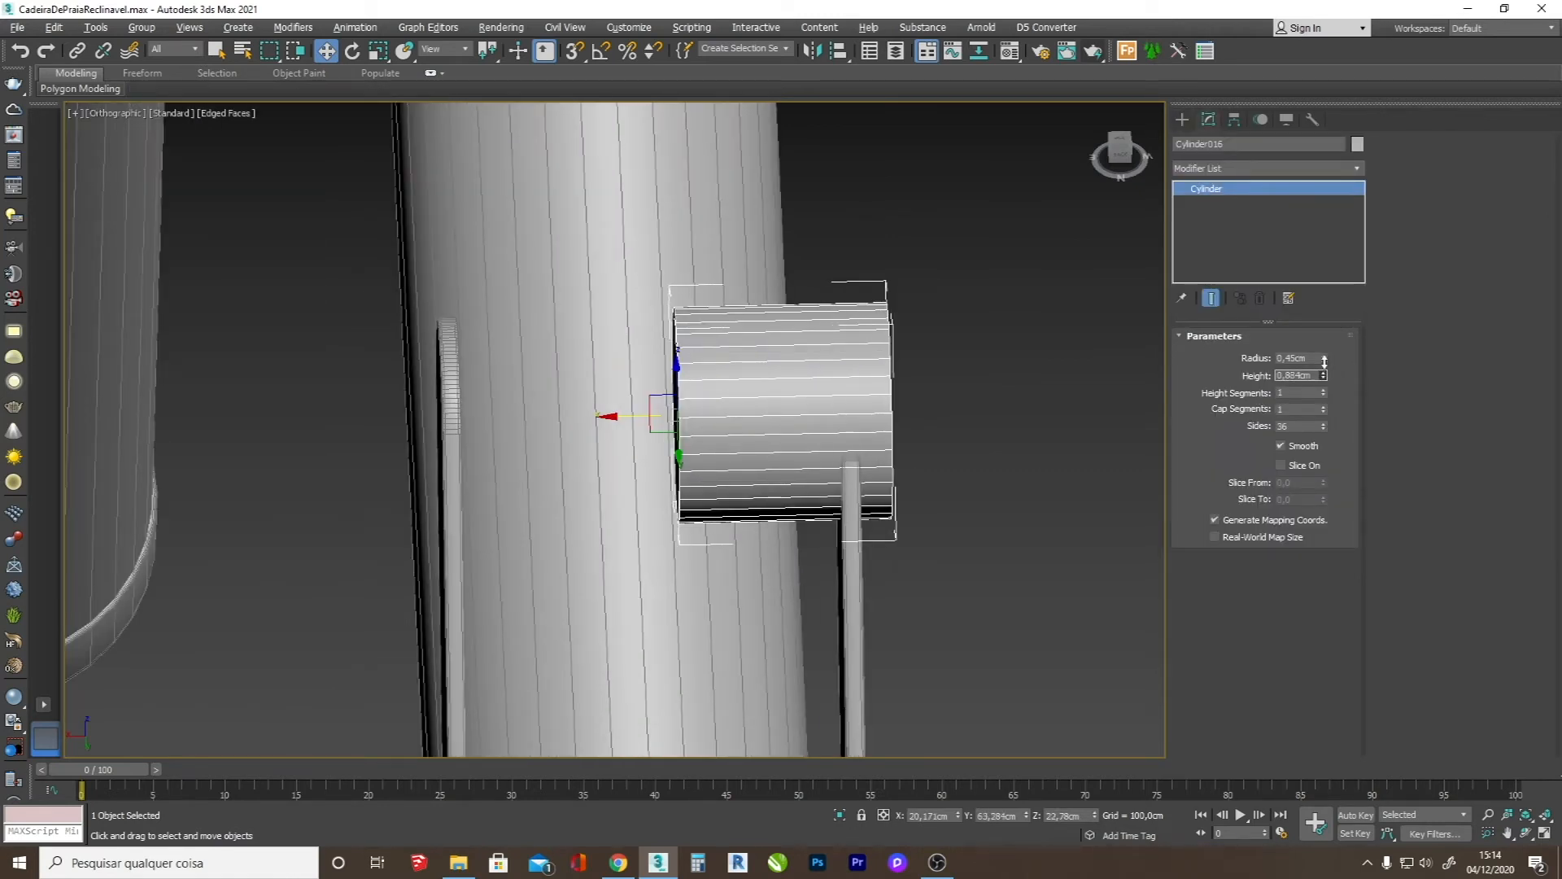
{"action": "left_click_drag", "start_coordinate": [637, 419], "coordinate": [418, 419]}
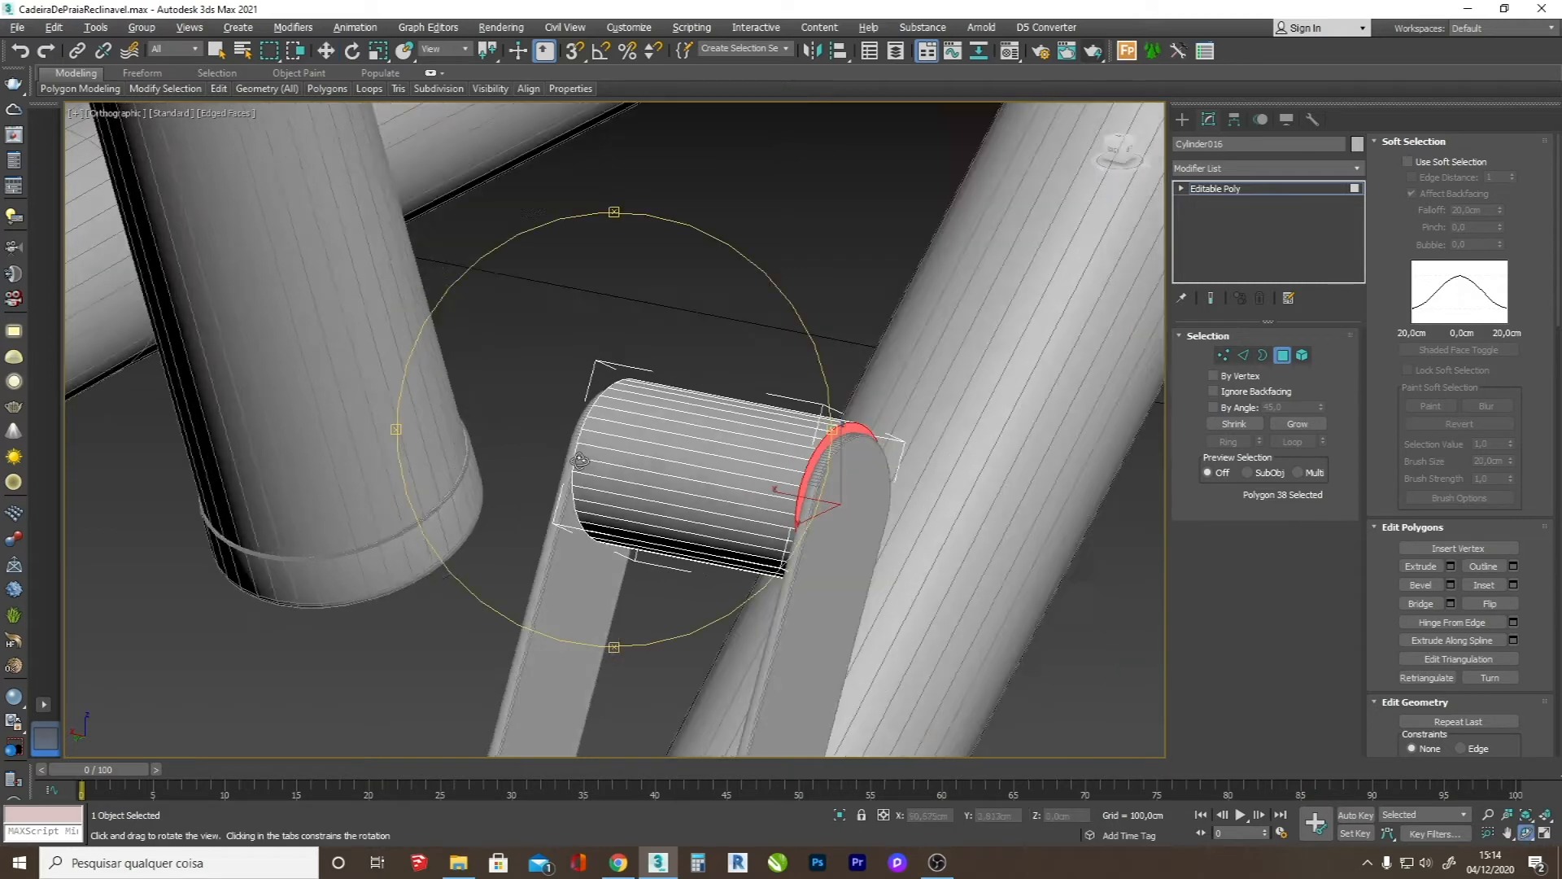
- Chamfer the rim edges of both cylinder end faces by about 0.058 cm with more than one segment
{"action": "left_click_drag", "start_coordinate": [643, 456], "coordinate": [684, 473]}
{"action": "scroll", "coordinate": [683, 472], "scroll_direction": "up", "scroll_amount": 5}
{"action": "key", "text": "Escape"}
{"action": "left_click", "coordinate": [665, 541]}
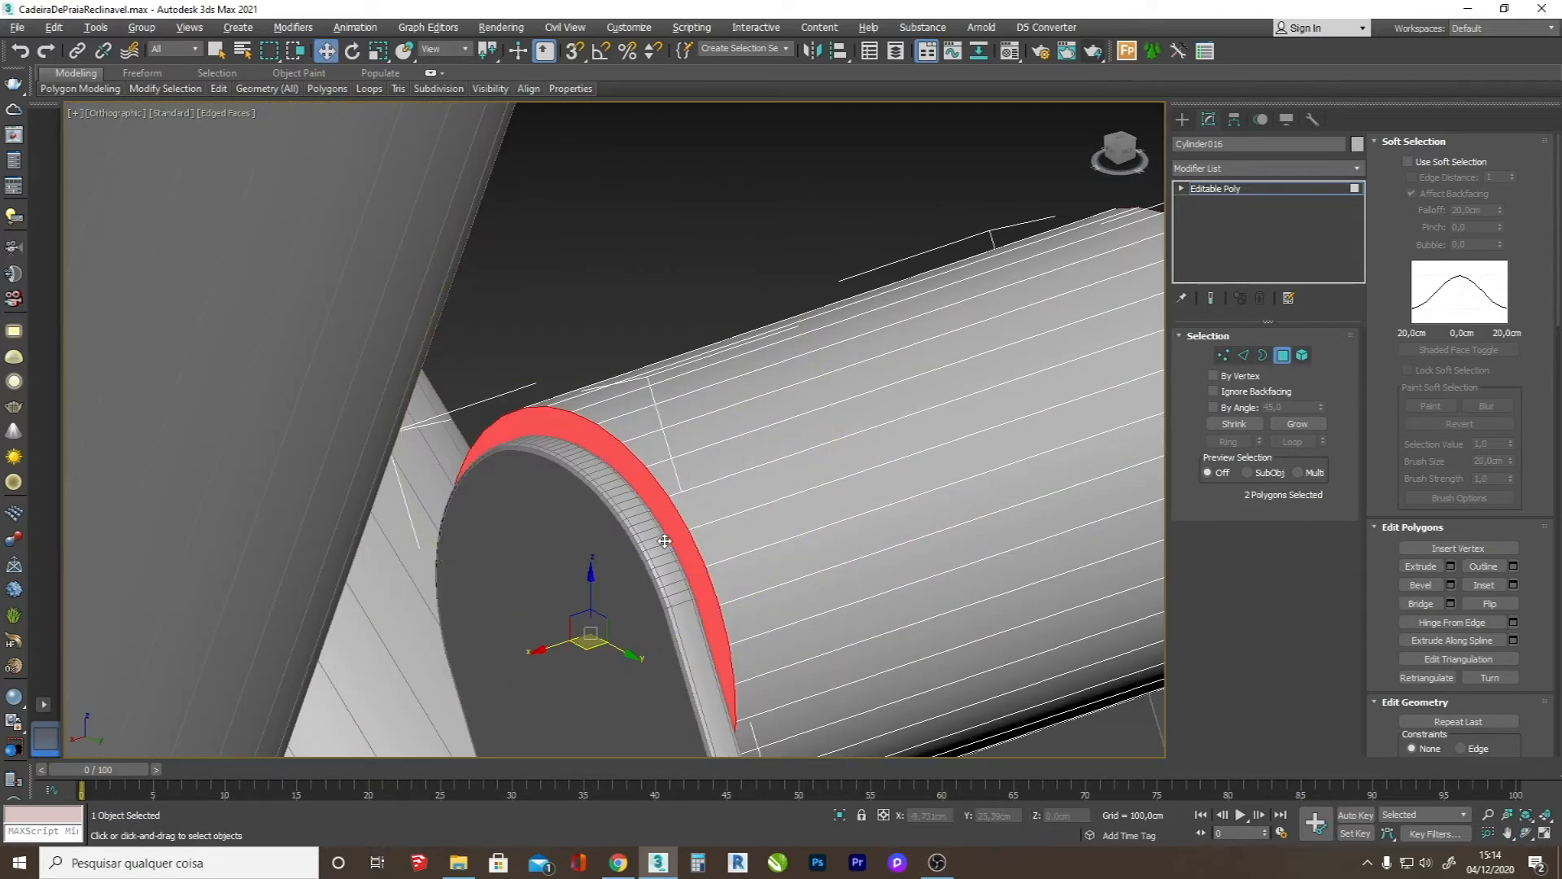
{"action": "left_click", "coordinate": [1244, 355]}
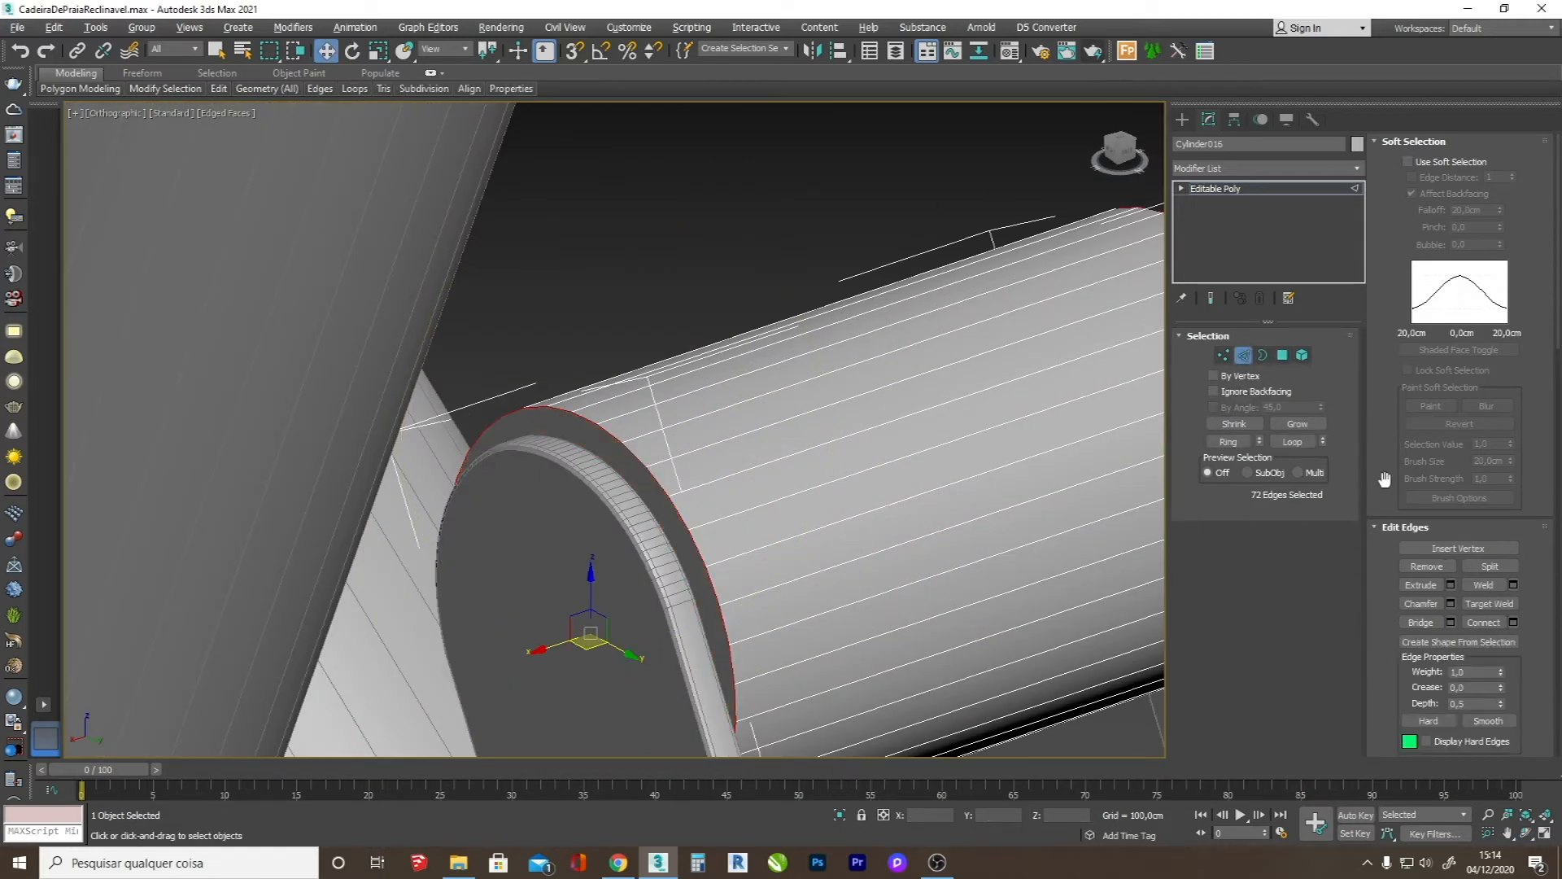
{"action": "left_click", "coordinate": [1450, 603]}
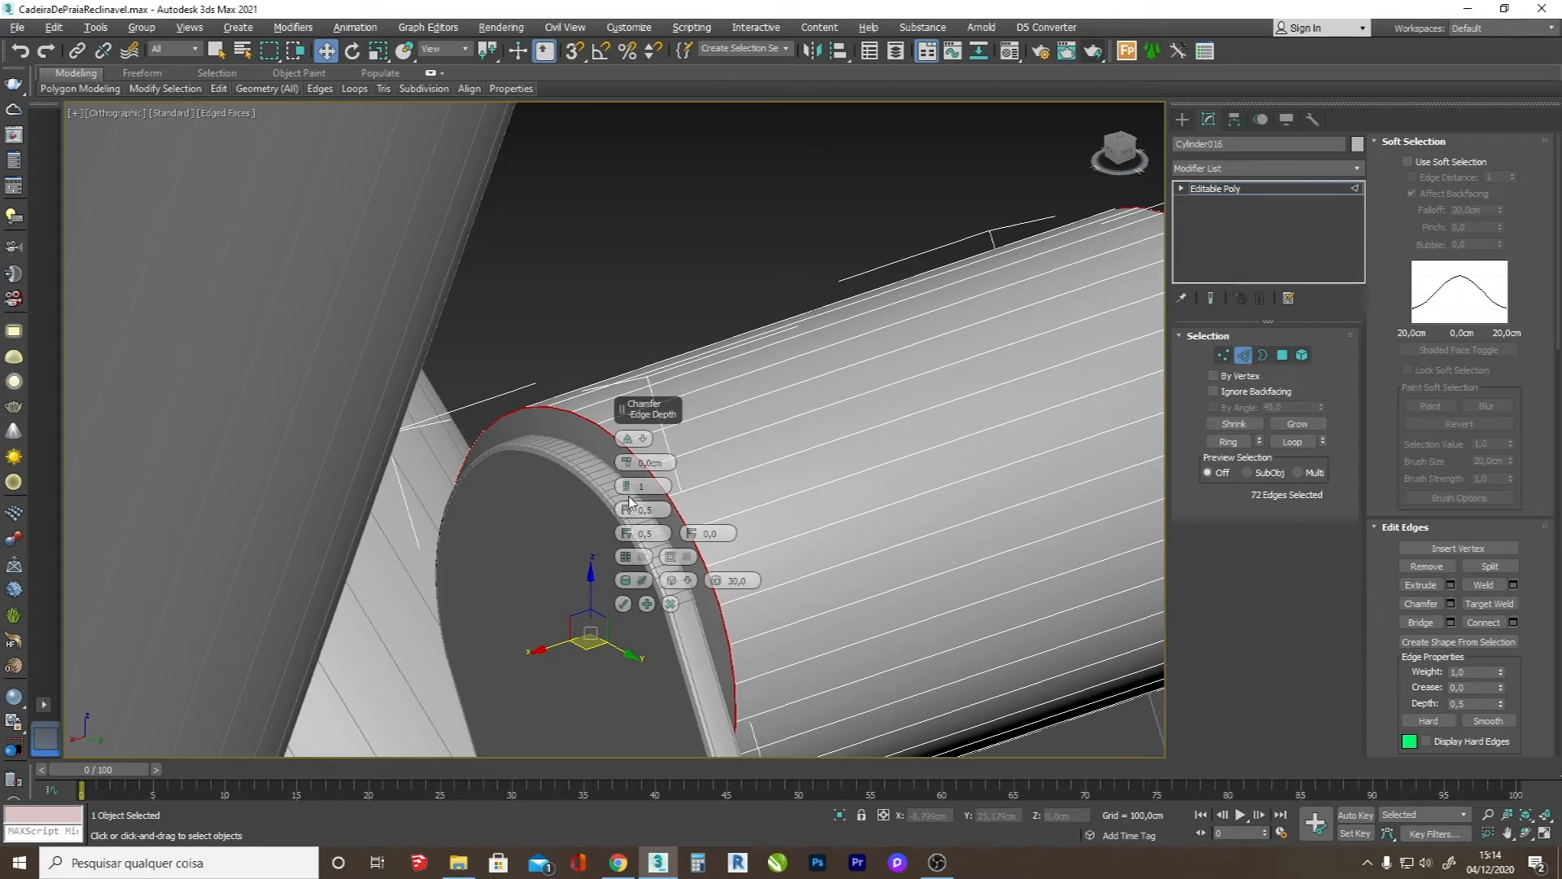
{"action": "left_click_drag", "start_coordinate": [629, 462], "coordinate": [643, 435]}
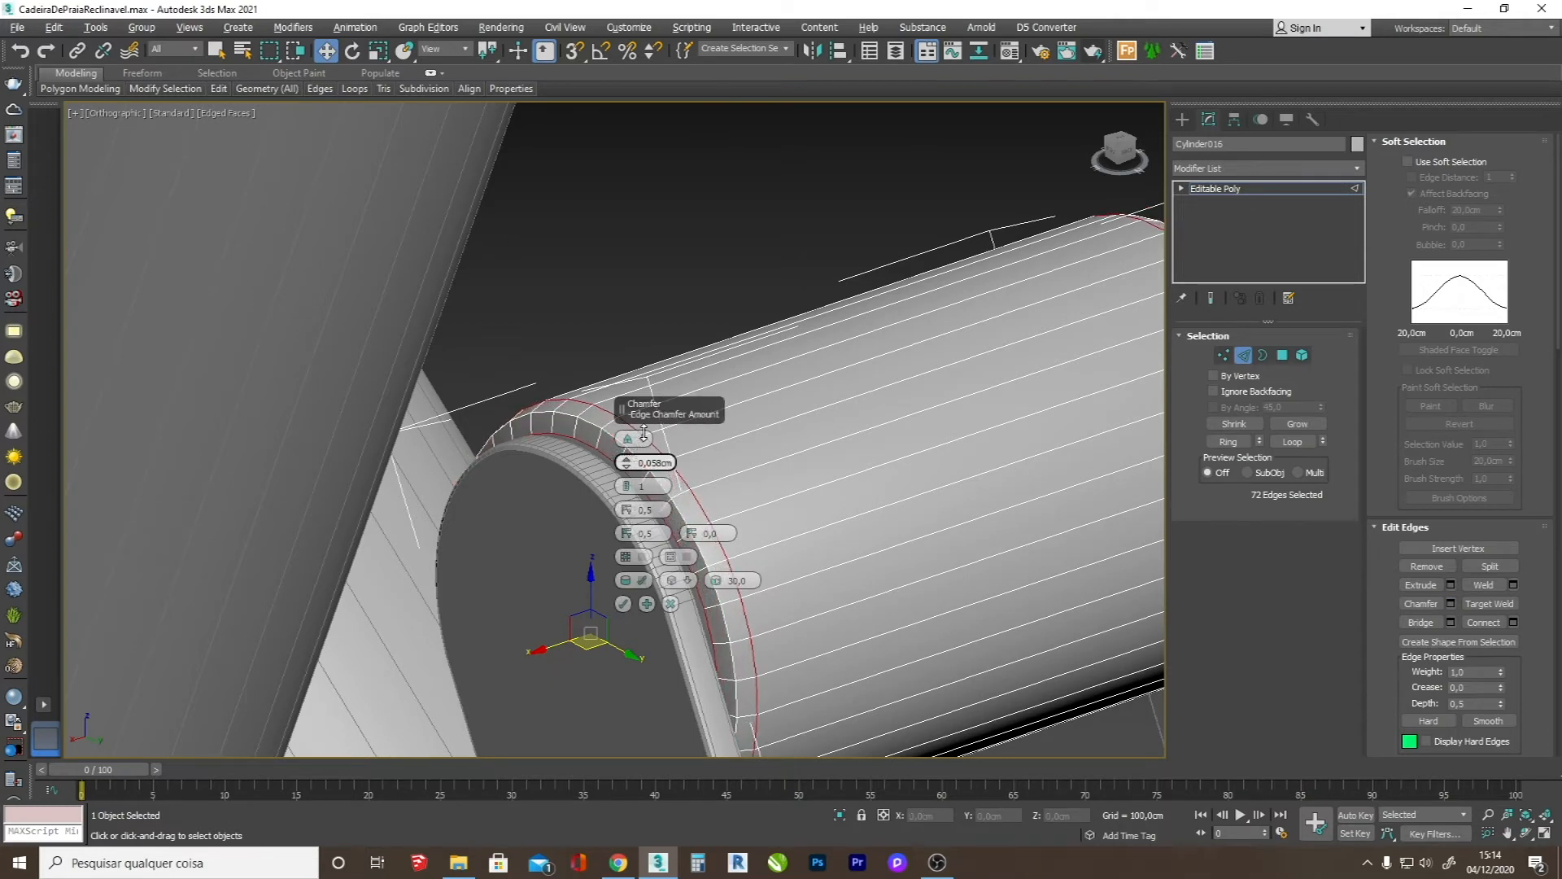
{"action": "left_click_drag", "start_coordinate": [627, 488], "coordinate": [629, 462]}
{"action": "left_click", "coordinate": [623, 604]}
- Turn off edged faces, leave edge editing, and inspect the pin and hinge plates from several angles
{"action": "scroll", "coordinate": [773, 491], "scroll_direction": "down", "scroll_amount": 5}
{"action": "key", "text": "F4"}
{"action": "left_click", "coordinate": [1181, 121]}
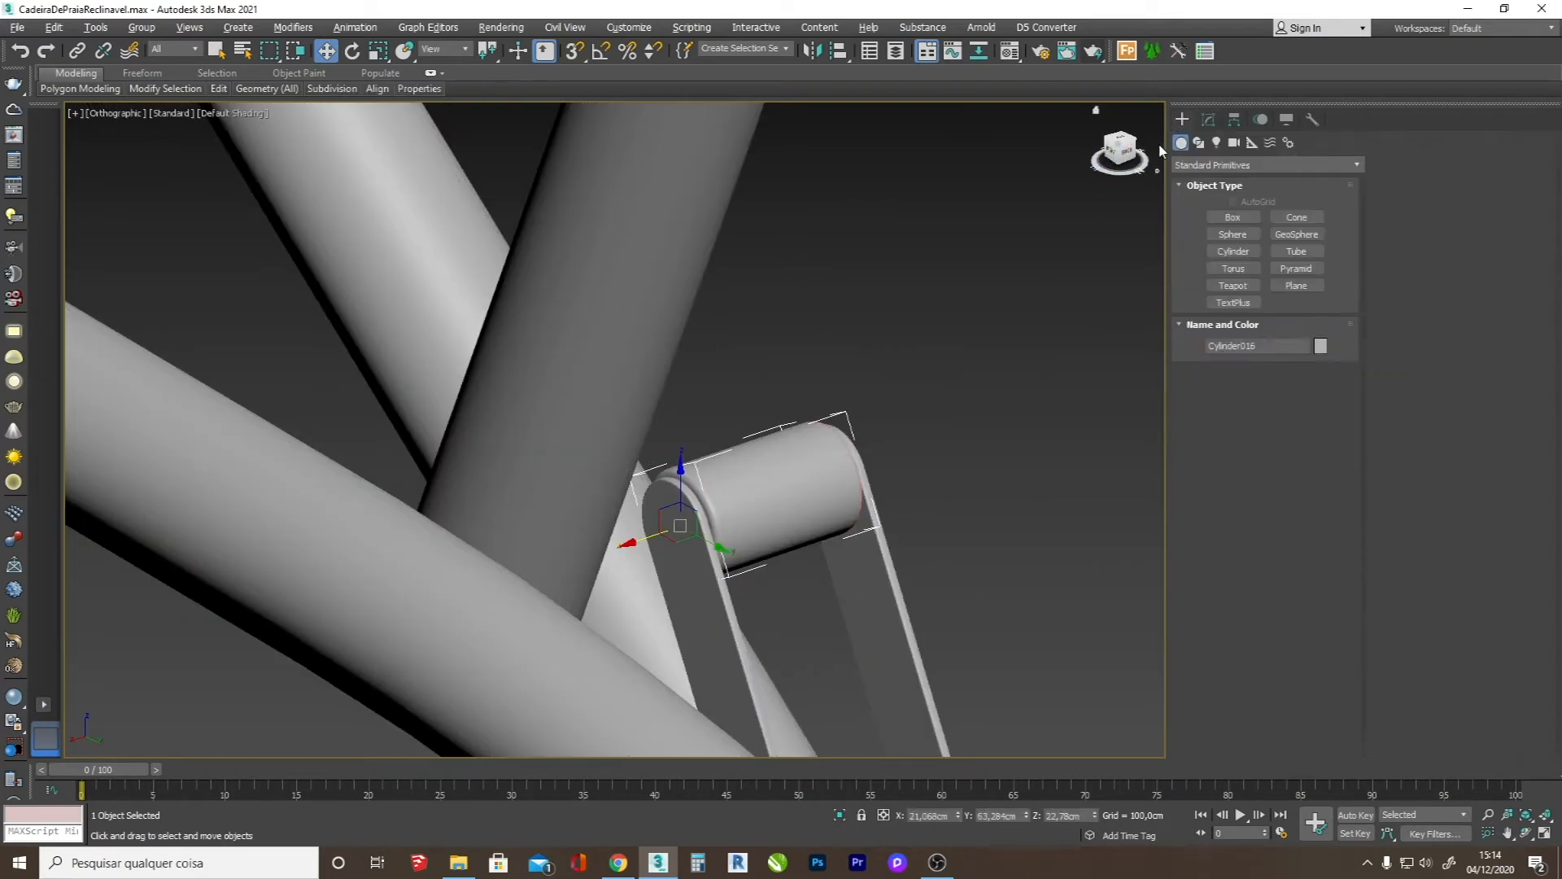
{"action": "scroll", "coordinate": [825, 438], "scroll_direction": "down", "scroll_amount": 3}
{"action": "left_click", "coordinate": [1528, 834]}
{"action": "left_click_drag", "start_coordinate": [724, 455], "coordinate": [692, 491]}
{"action": "right_click", "coordinate": [665, 480]}
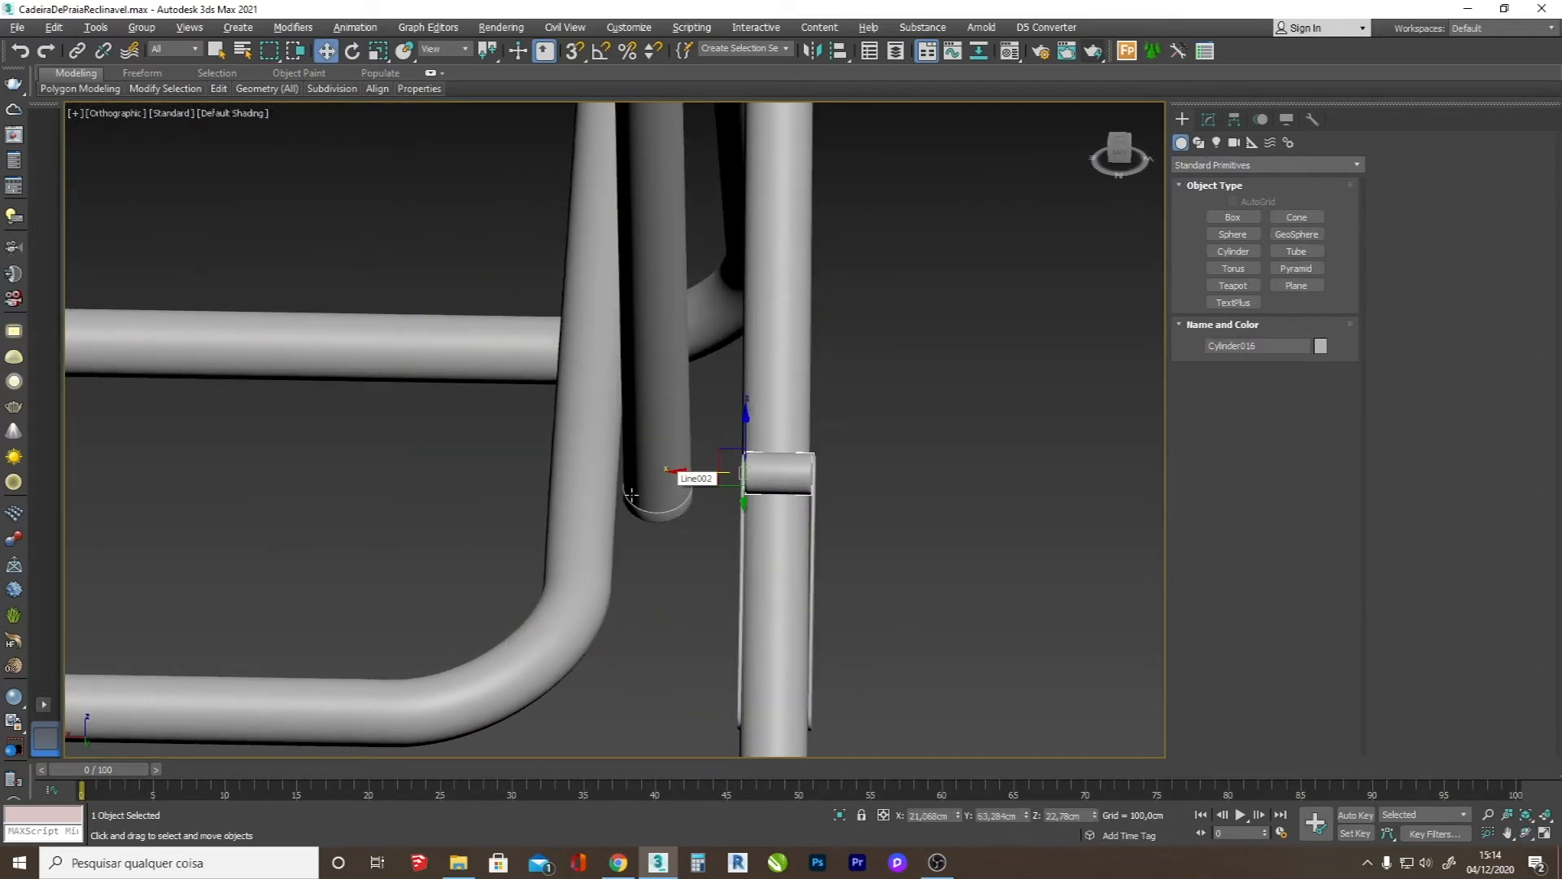
{"action": "left_click", "coordinate": [1526, 833]}
{"action": "left_click_drag", "start_coordinate": [651, 425], "coordinate": [676, 455]}
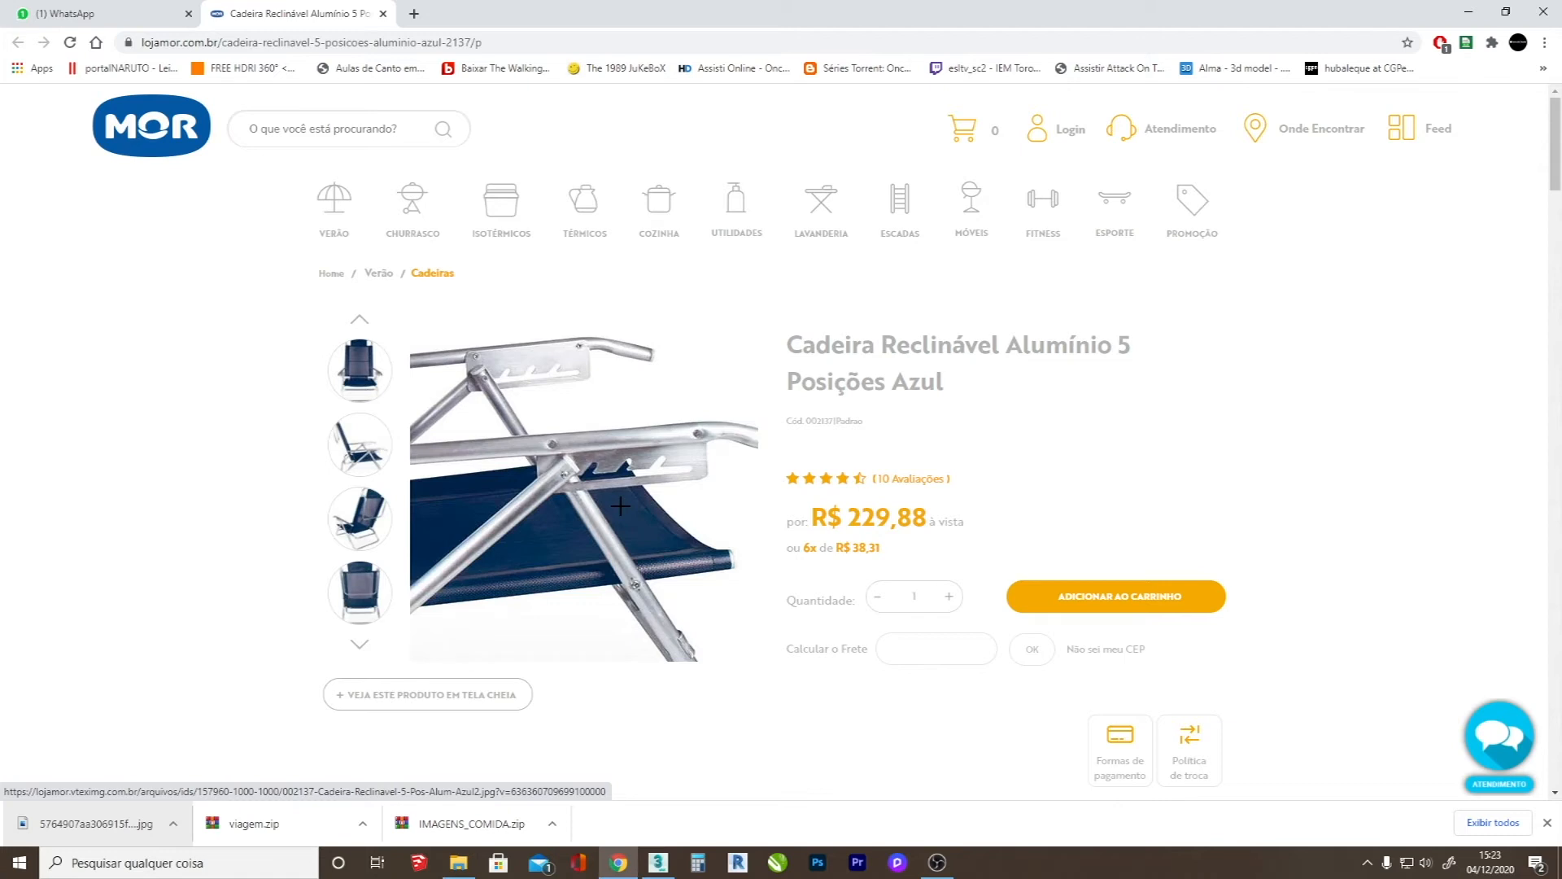
- Compare the armrest and leg crossing in the left view with the slotted bracket in the browser's product photo
{"action": "left_click", "coordinate": [658, 862]}
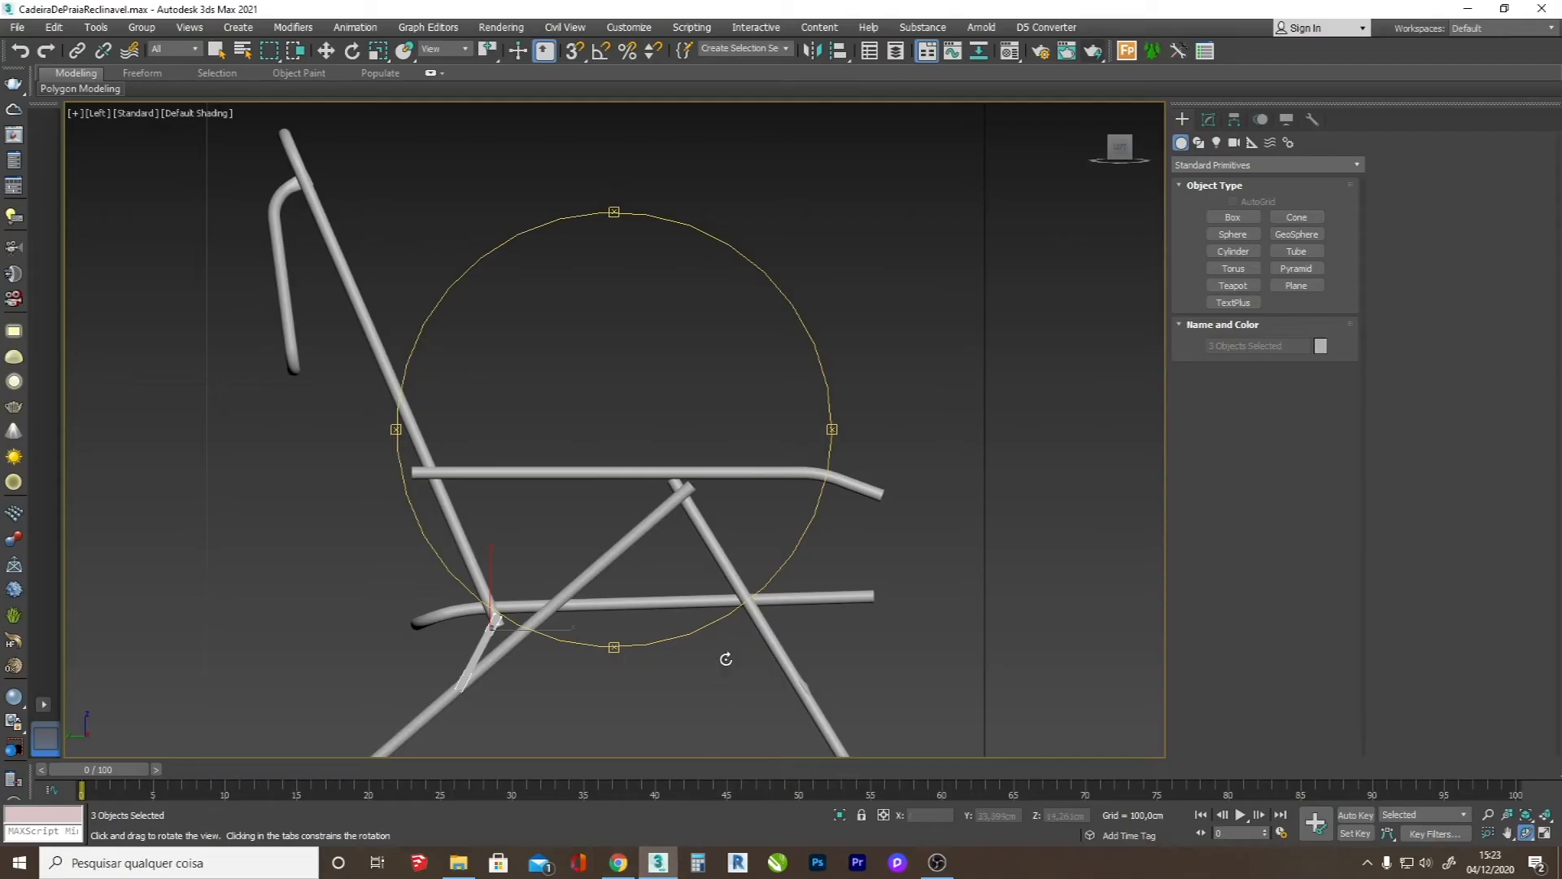
{"action": "left_click_drag", "start_coordinate": [765, 449], "coordinate": [768, 452]}
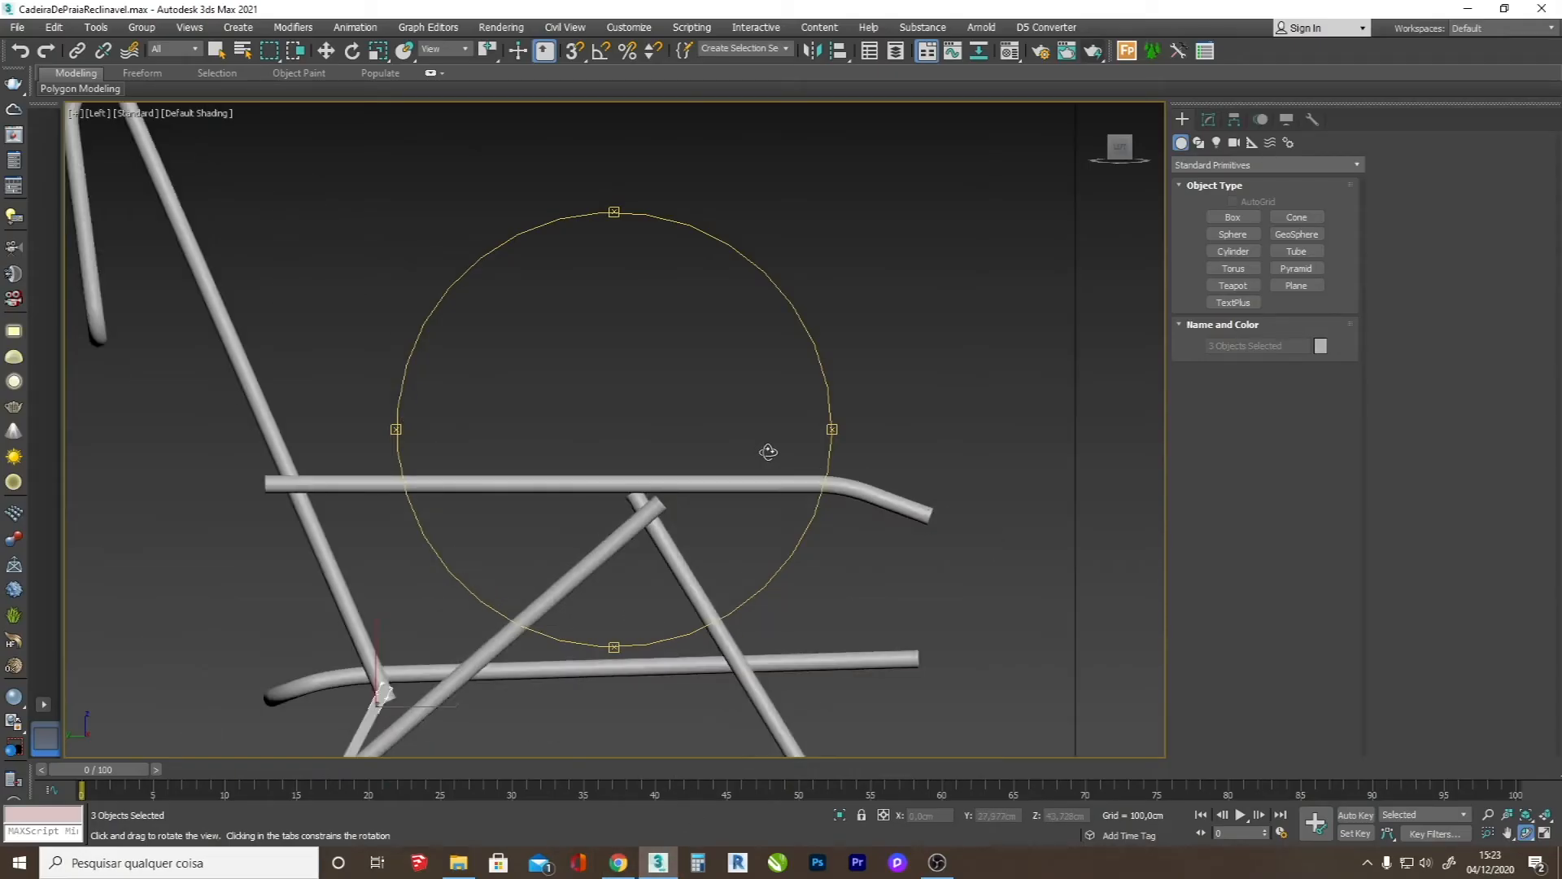
{"action": "key", "text": "alt+Tab"}
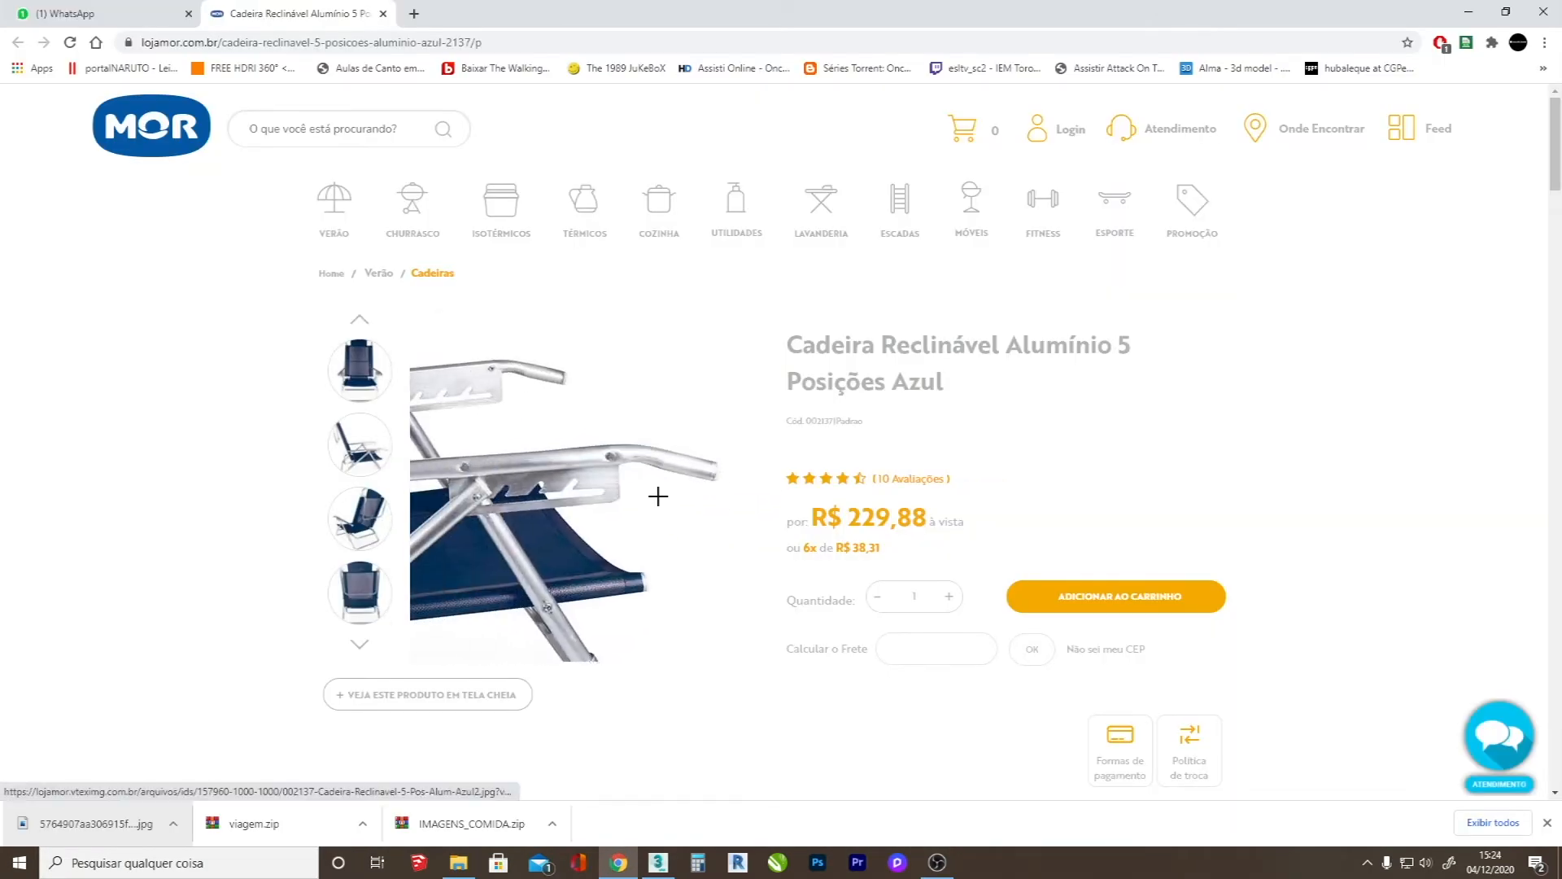
{"action": "key", "text": "alt+Tab"}
{"action": "scroll", "coordinate": [732, 464], "scroll_direction": "up", "scroll_amount": 2}
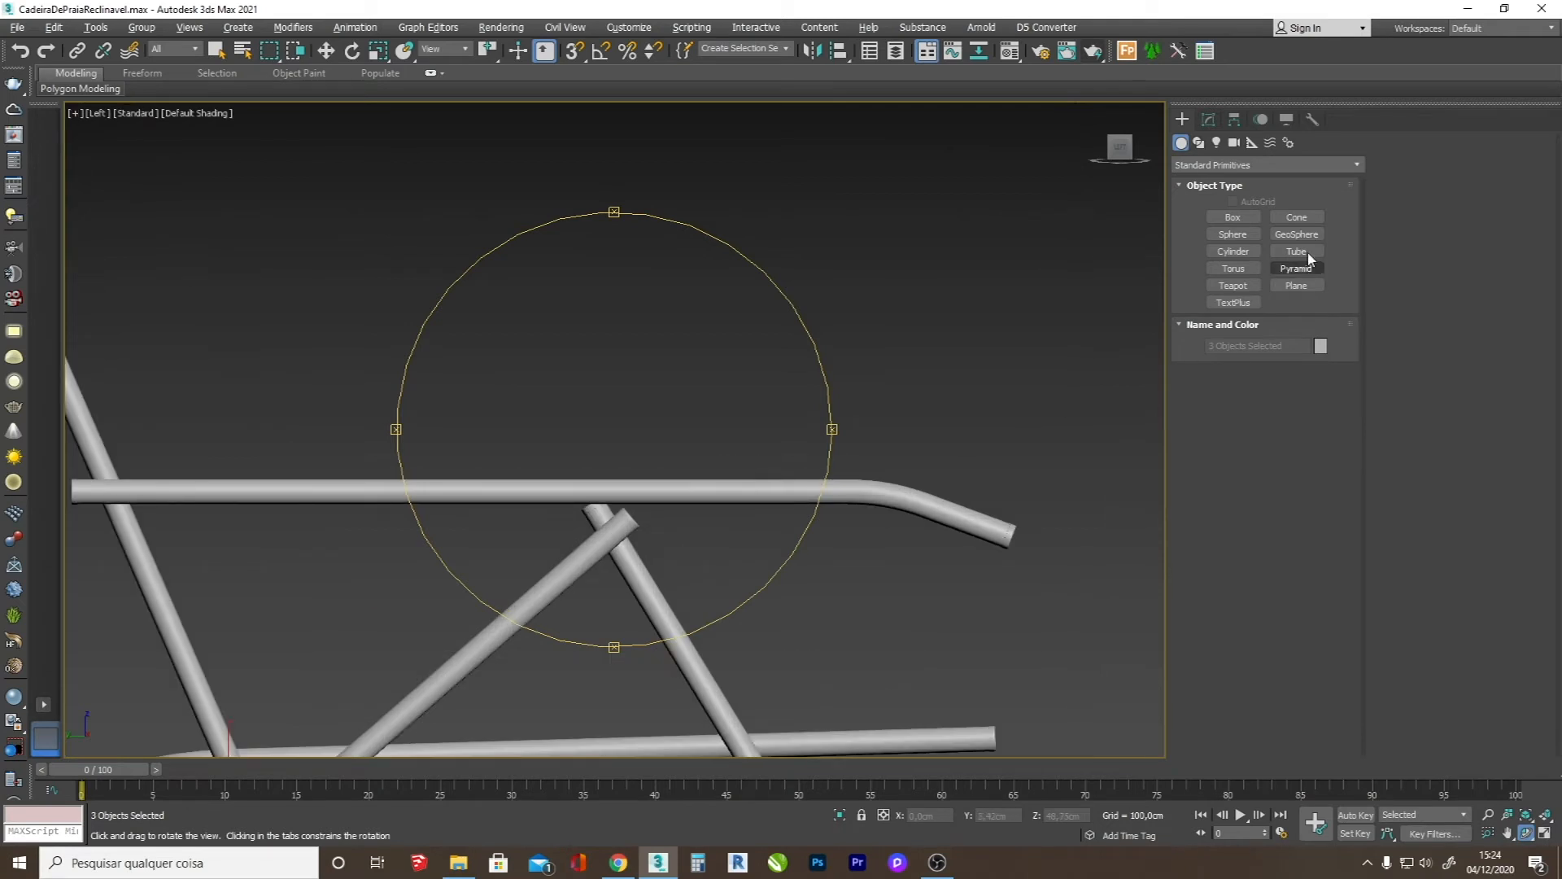
- In wireframe, draw a rectangle about 15.8 by 4.4 cm from the armrest bend to the leg crossing, with viewport rendering off
{"action": "left_click", "coordinate": [1198, 142]}
{"action": "left_click", "coordinate": [1297, 231]}
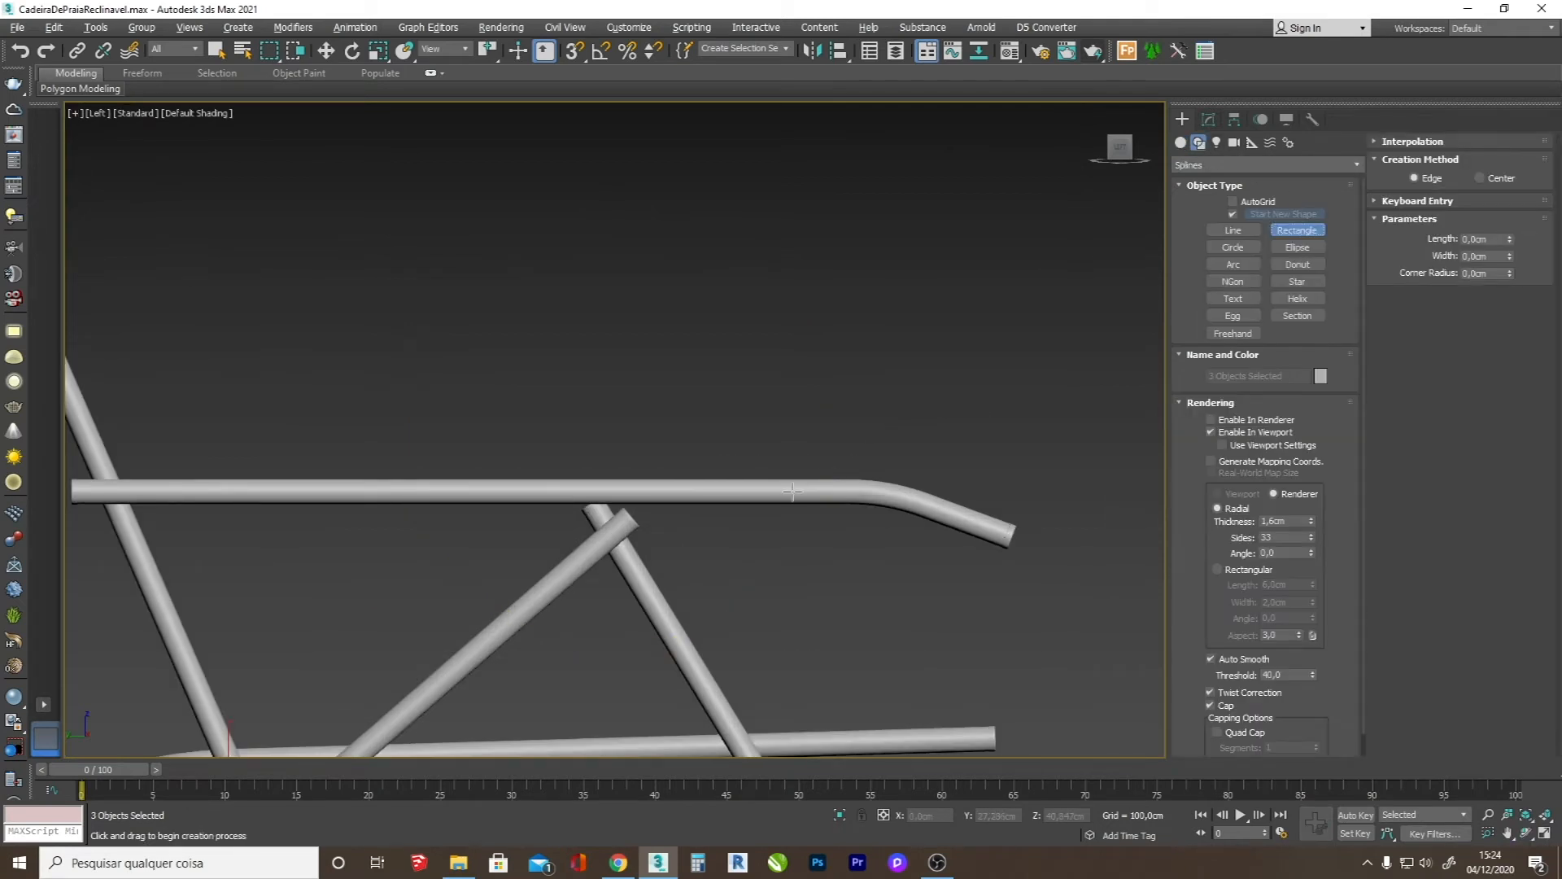
{"action": "key", "text": "F3"}
{"action": "left_click_drag", "start_coordinate": [875, 478], "coordinate": [527, 578]}
{"action": "left_click", "coordinate": [1226, 435]}
- Compare the rectangle's size and placement under the armrest with the slotted bracket in the browser's product photo
{"action": "key", "text": "alt+Tab"}
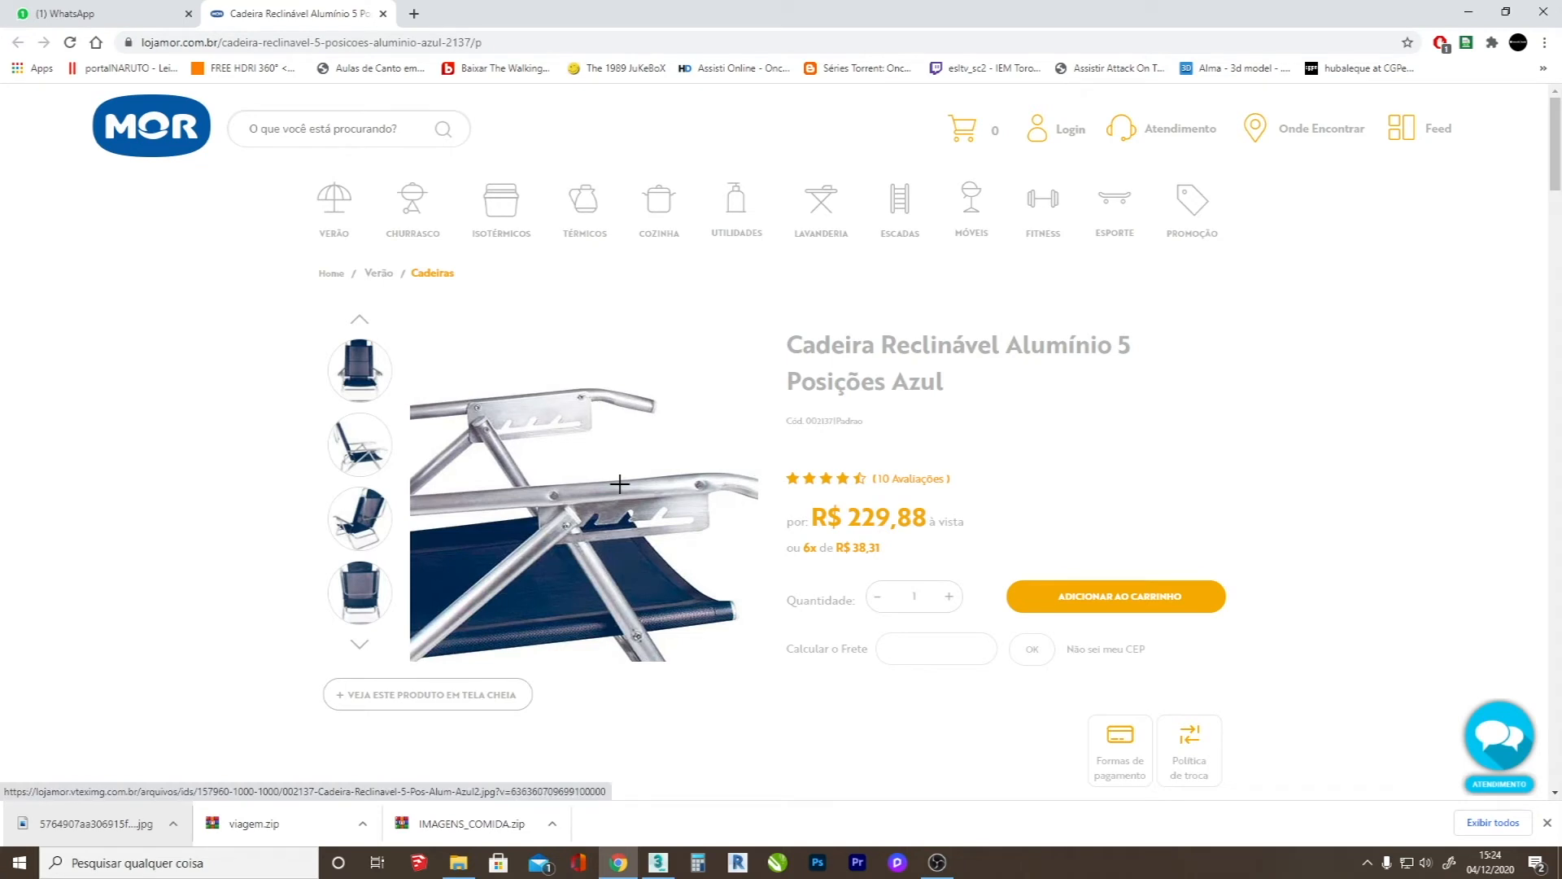
{"action": "key", "text": "alt+Tab"}
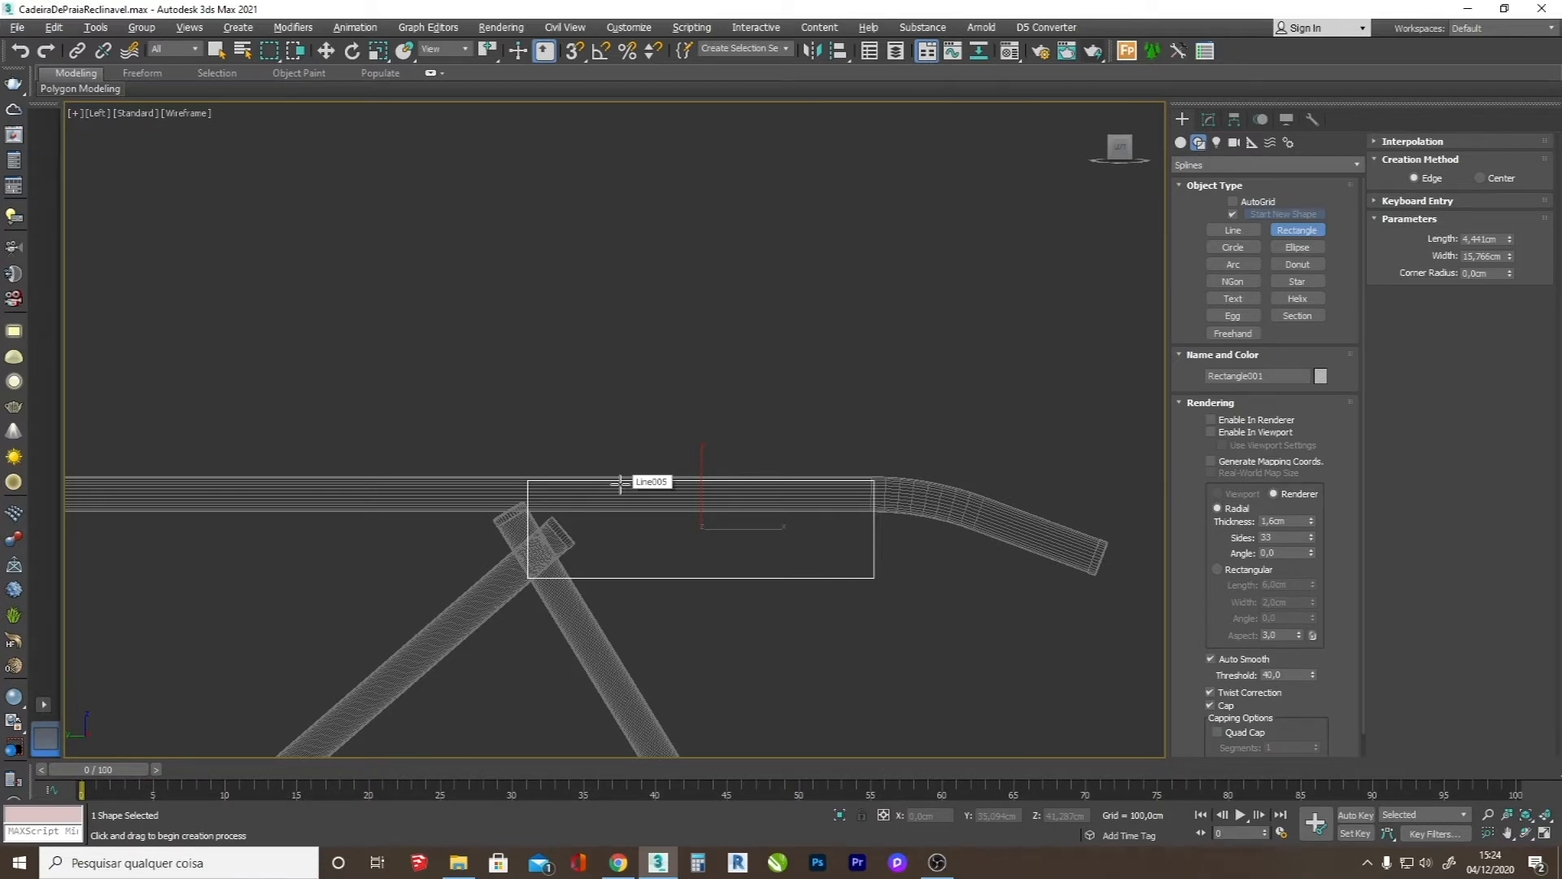
{"action": "key", "text": "alt+Tab"}
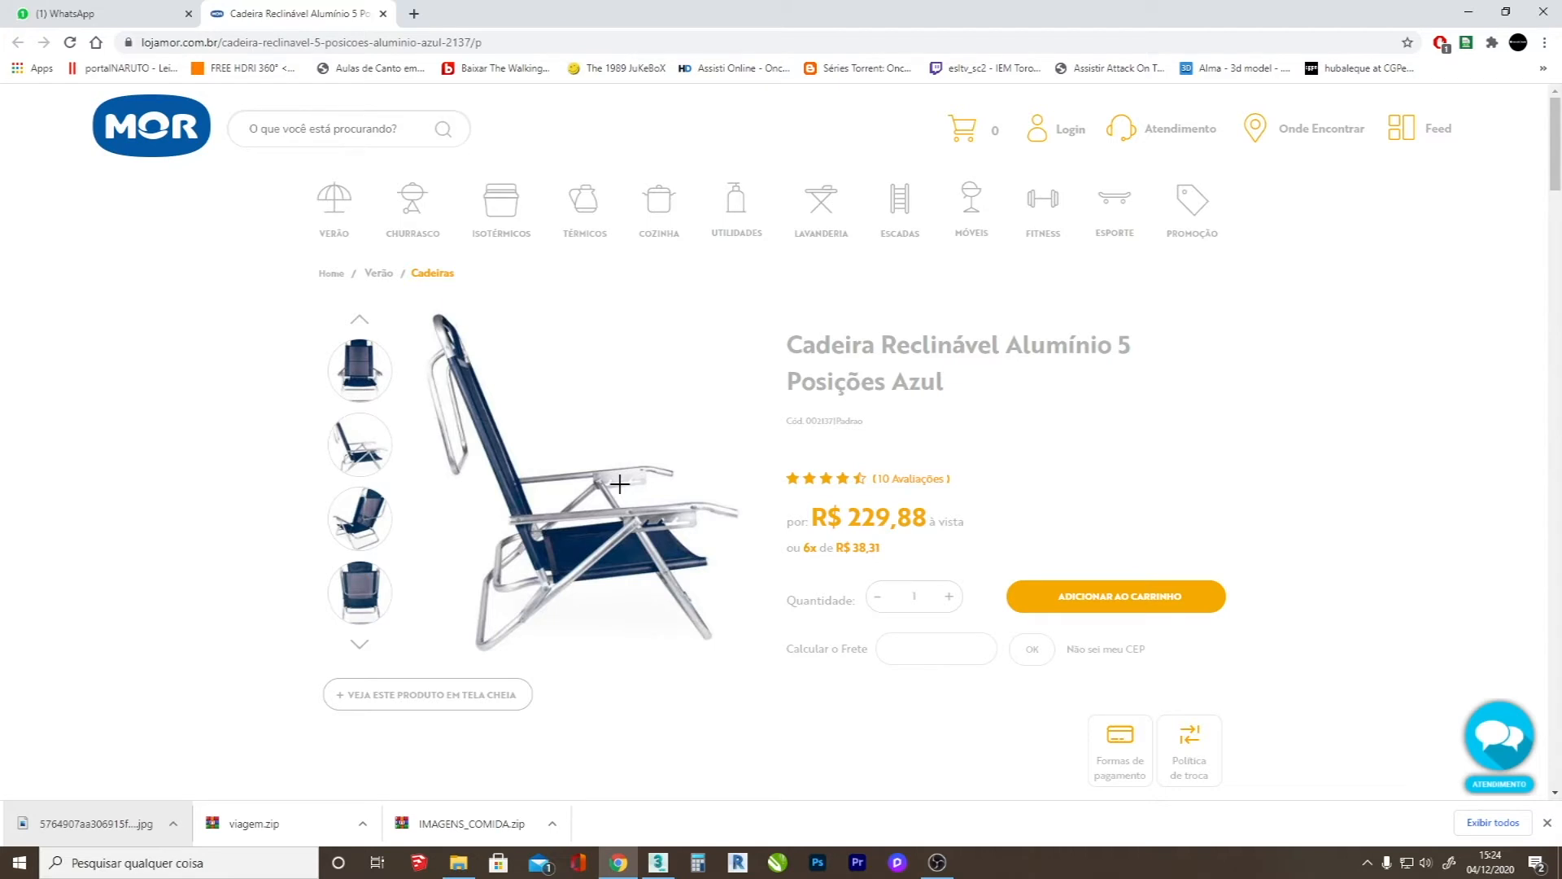
{"action": "mouse_move", "coordinate": [636, 512]}
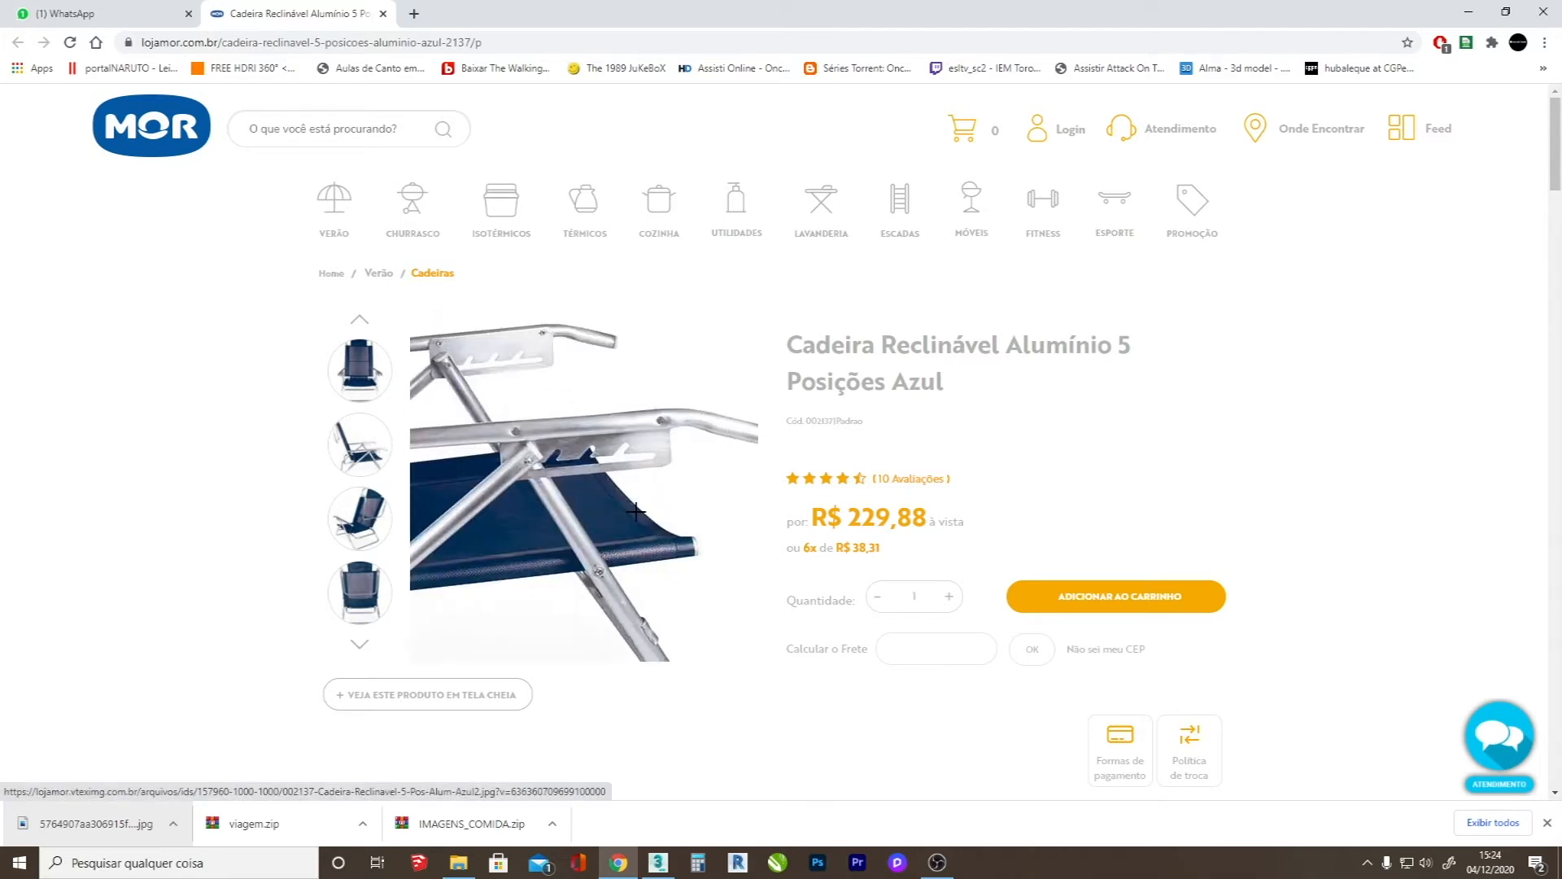
{"action": "key", "text": "alt+Tab"}
{"action": "scroll", "coordinate": [636, 512], "scroll_direction": "down", "scroll_amount": 3}
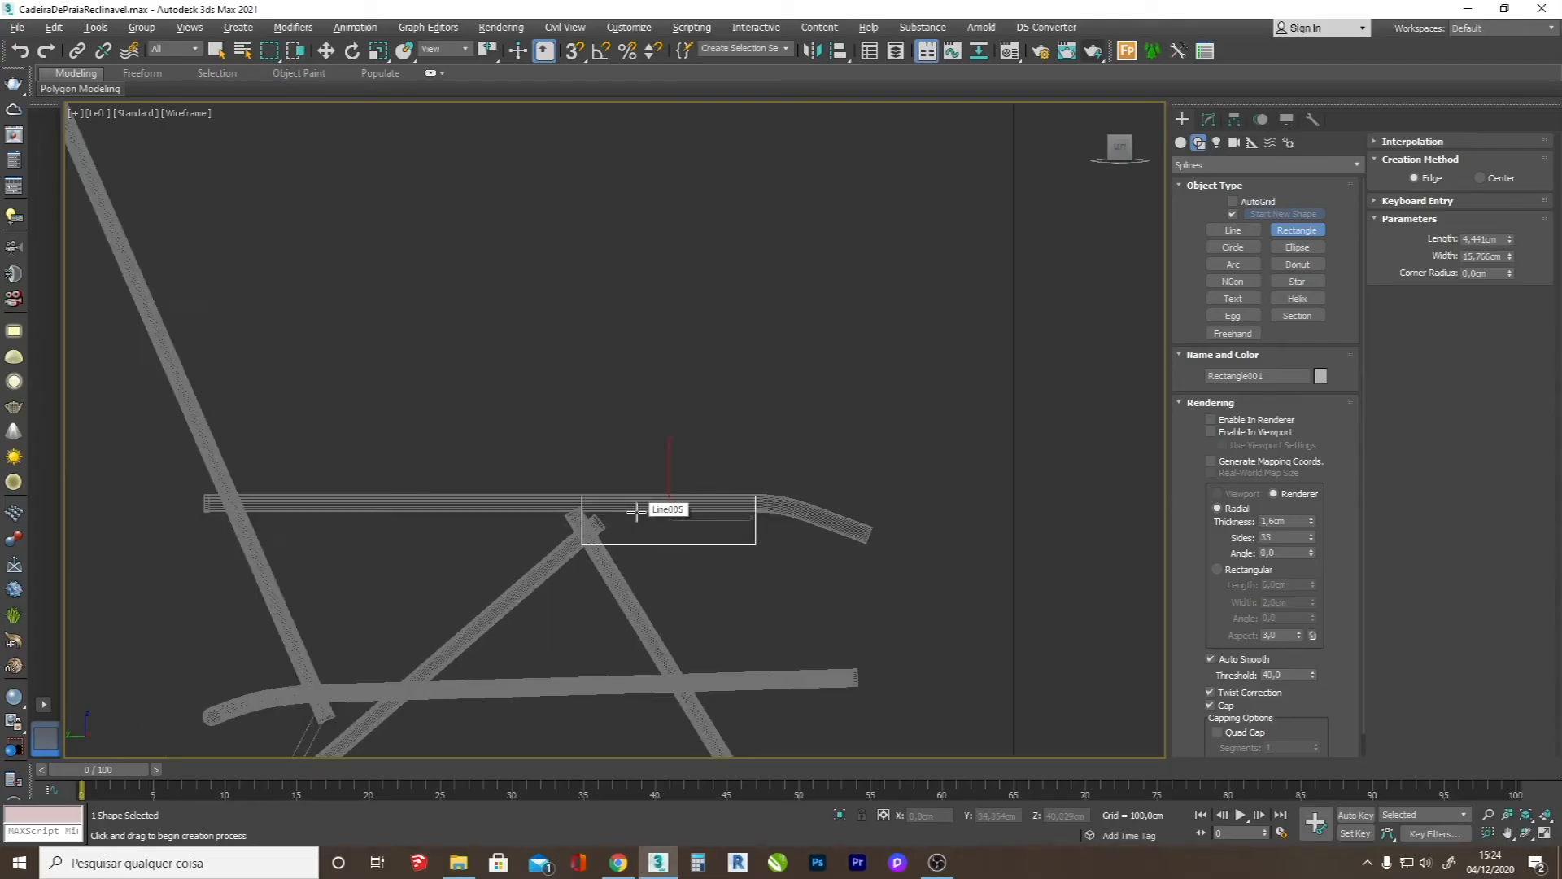
{"action": "scroll", "coordinate": [637, 512], "scroll_direction": "down", "scroll_amount": 3}
{"action": "scroll", "coordinate": [646, 513], "scroll_direction": "up", "scroll_amount": 4}
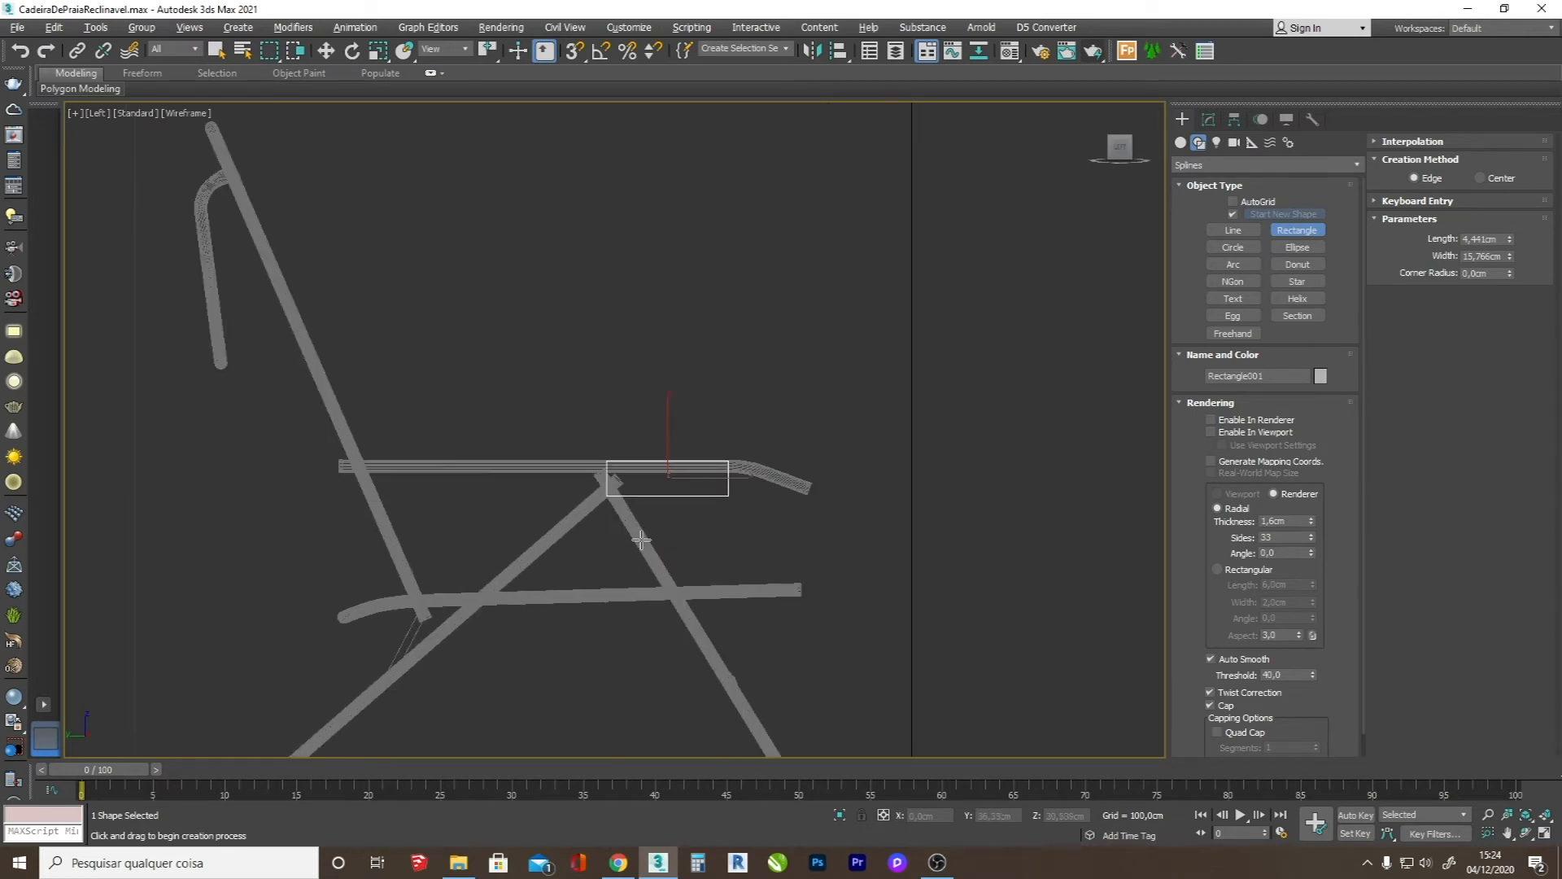
{"action": "scroll", "coordinate": [632, 548], "scroll_direction": "down", "scroll_amount": 4}
{"action": "scroll", "coordinate": [640, 544], "scroll_direction": "up", "scroll_amount": 7}
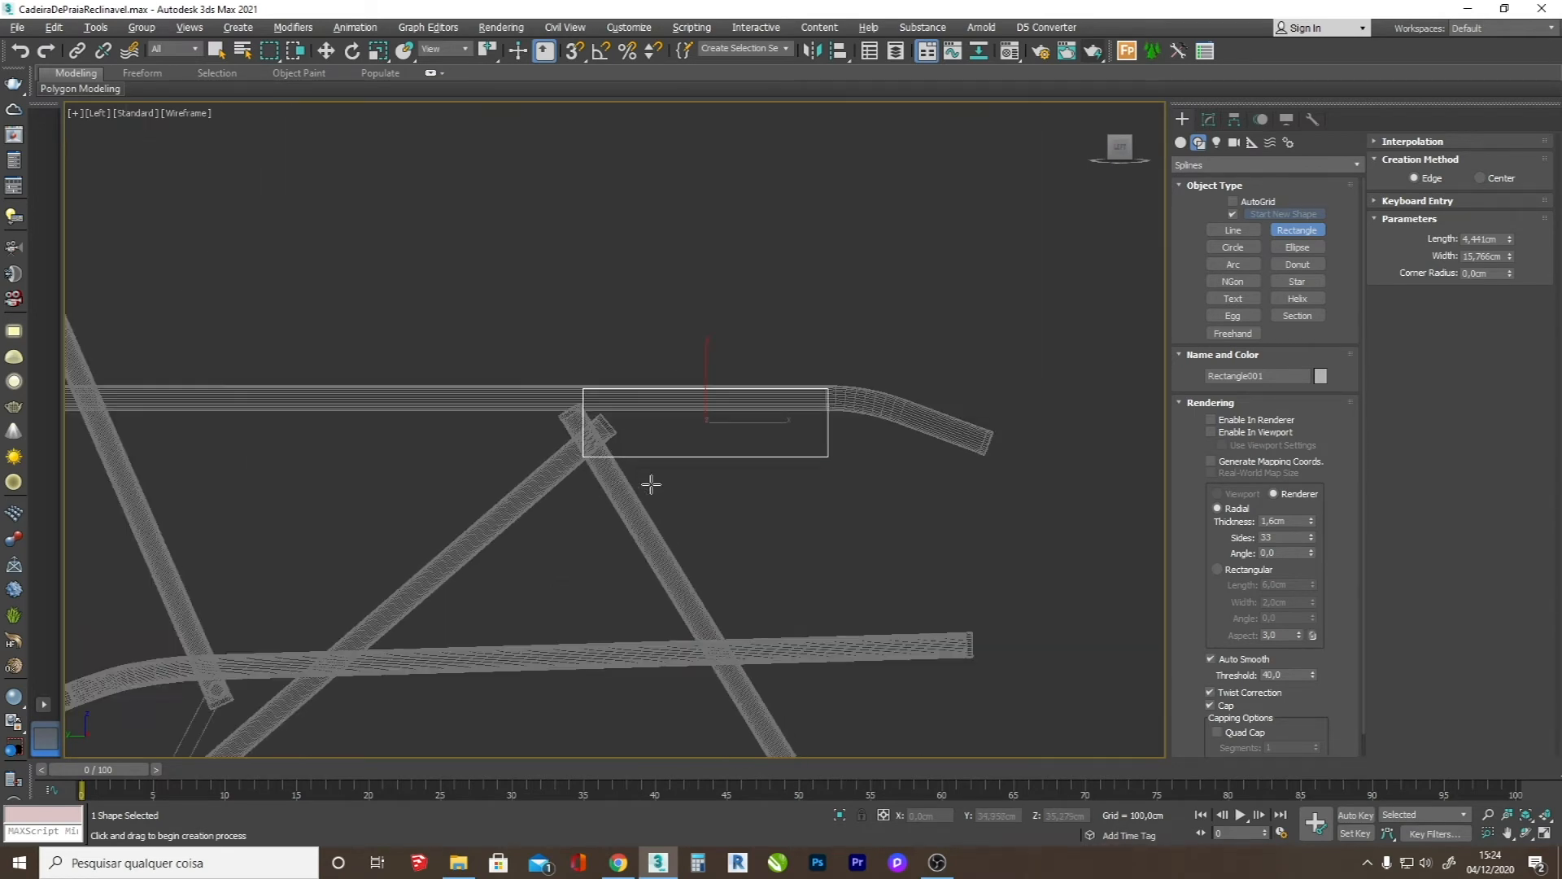
- Shift the plate rectangle over the leg joint below the armrest and convert it to an editable spline for vertex editing
{"action": "key", "text": "w"}
{"action": "left_click", "coordinate": [616, 481]}
{"action": "scroll", "coordinate": [616, 481], "scroll_direction": "up", "scroll_amount": 5}
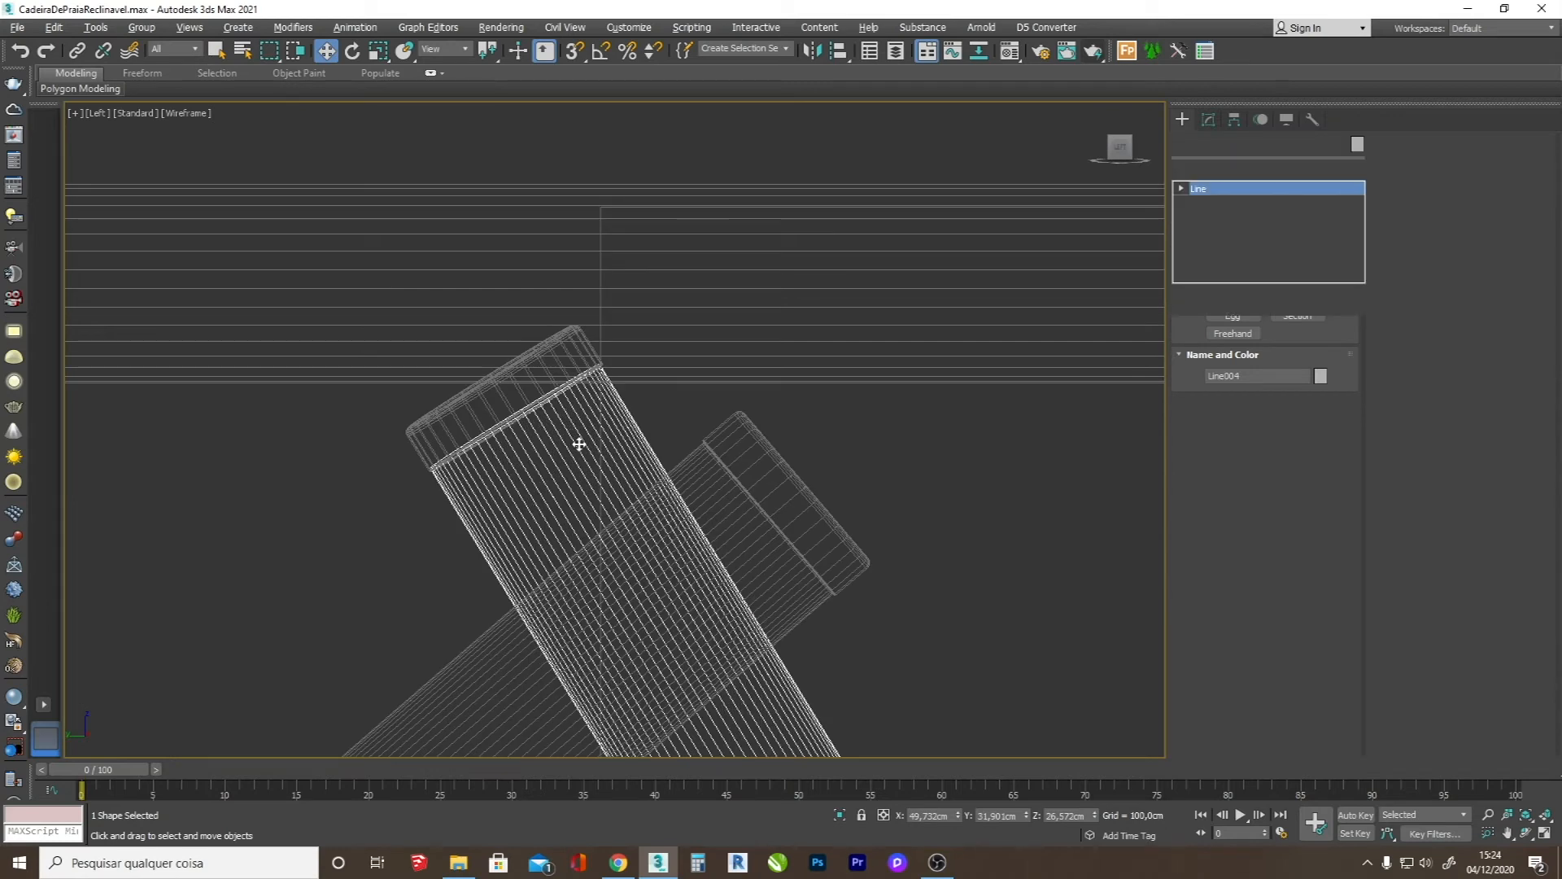
{"action": "left_click_drag", "start_coordinate": [568, 459], "coordinate": [427, 368]}
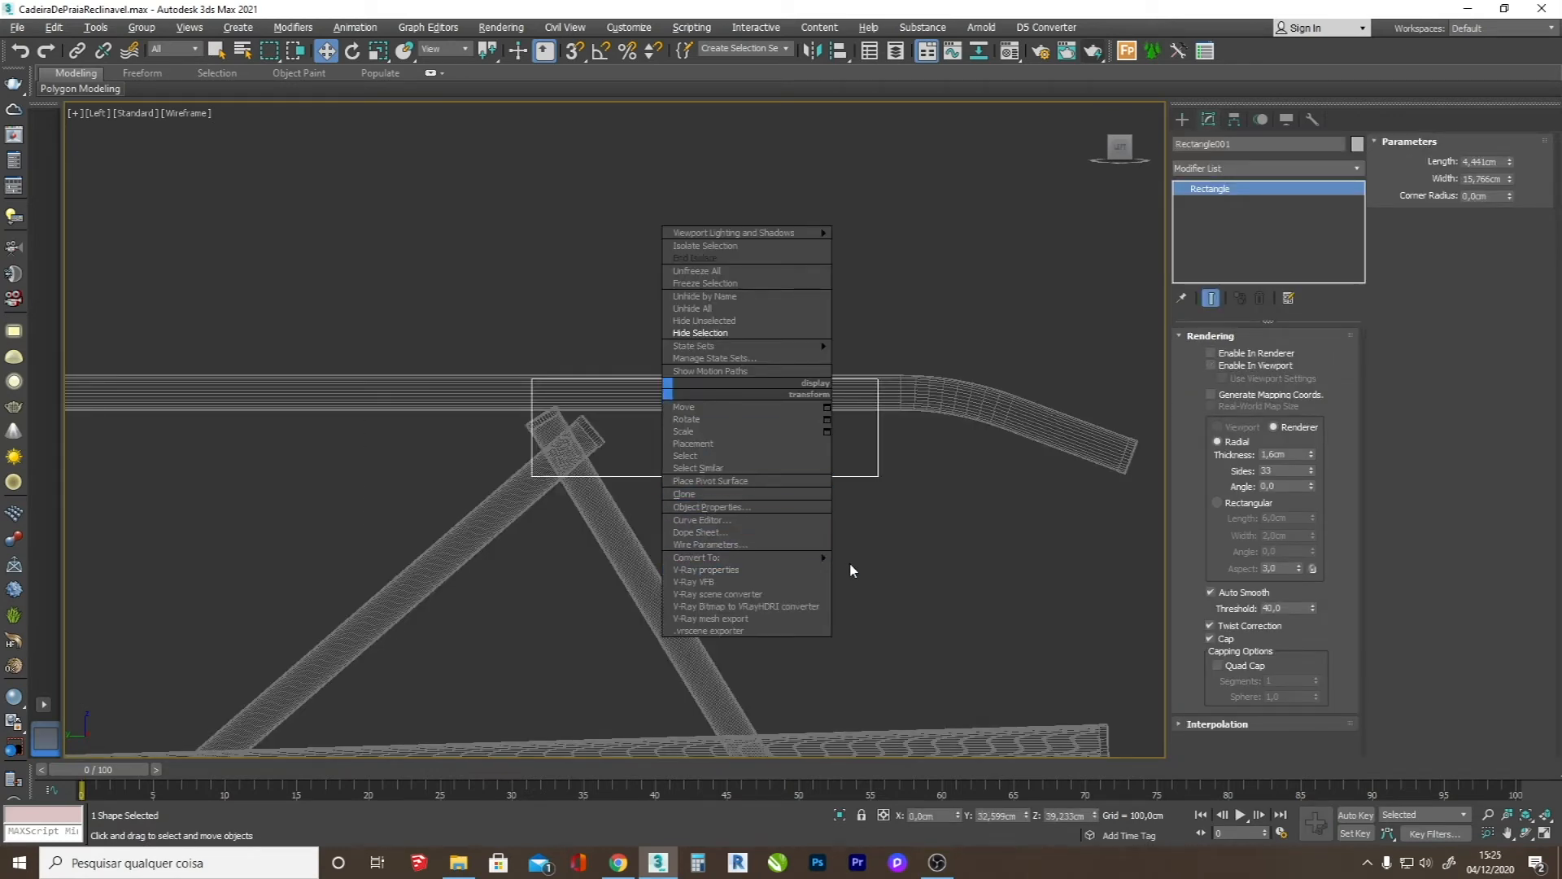
{"action": "mouse_move", "coordinate": [818, 558]}
{"action": "left_click", "coordinate": [886, 561]}
{"action": "key", "text": "1"}
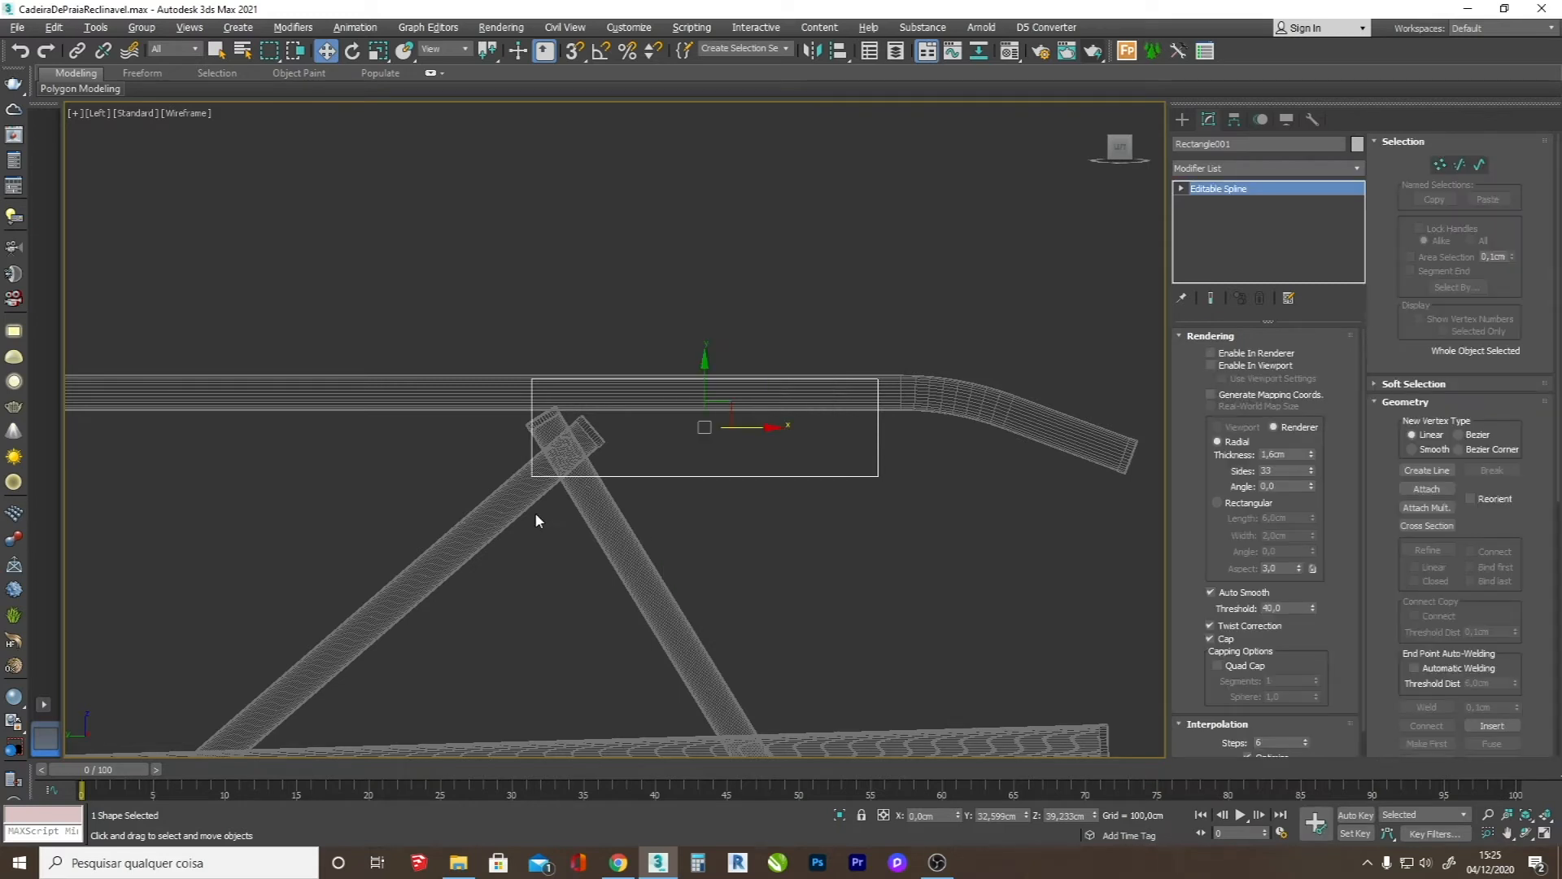
- Move the rectangle's left vertices slightly outward past the leg joint and lower its bottom vertices a little
{"action": "left_click_drag", "start_coordinate": [498, 359], "coordinate": [557, 489]}
{"action": "scroll", "coordinate": [557, 444], "scroll_direction": "up", "scroll_amount": 2}
{"action": "scroll", "coordinate": [557, 444], "scroll_direction": "up", "scroll_amount": 1}
{"action": "left_click_drag", "start_coordinate": [560, 332], "coordinate": [534, 349]}
{"action": "scroll", "coordinate": [501, 380], "scroll_direction": "down", "scroll_amount": 2}
{"action": "left_click_drag", "start_coordinate": [395, 410], "coordinate": [397, 407]}
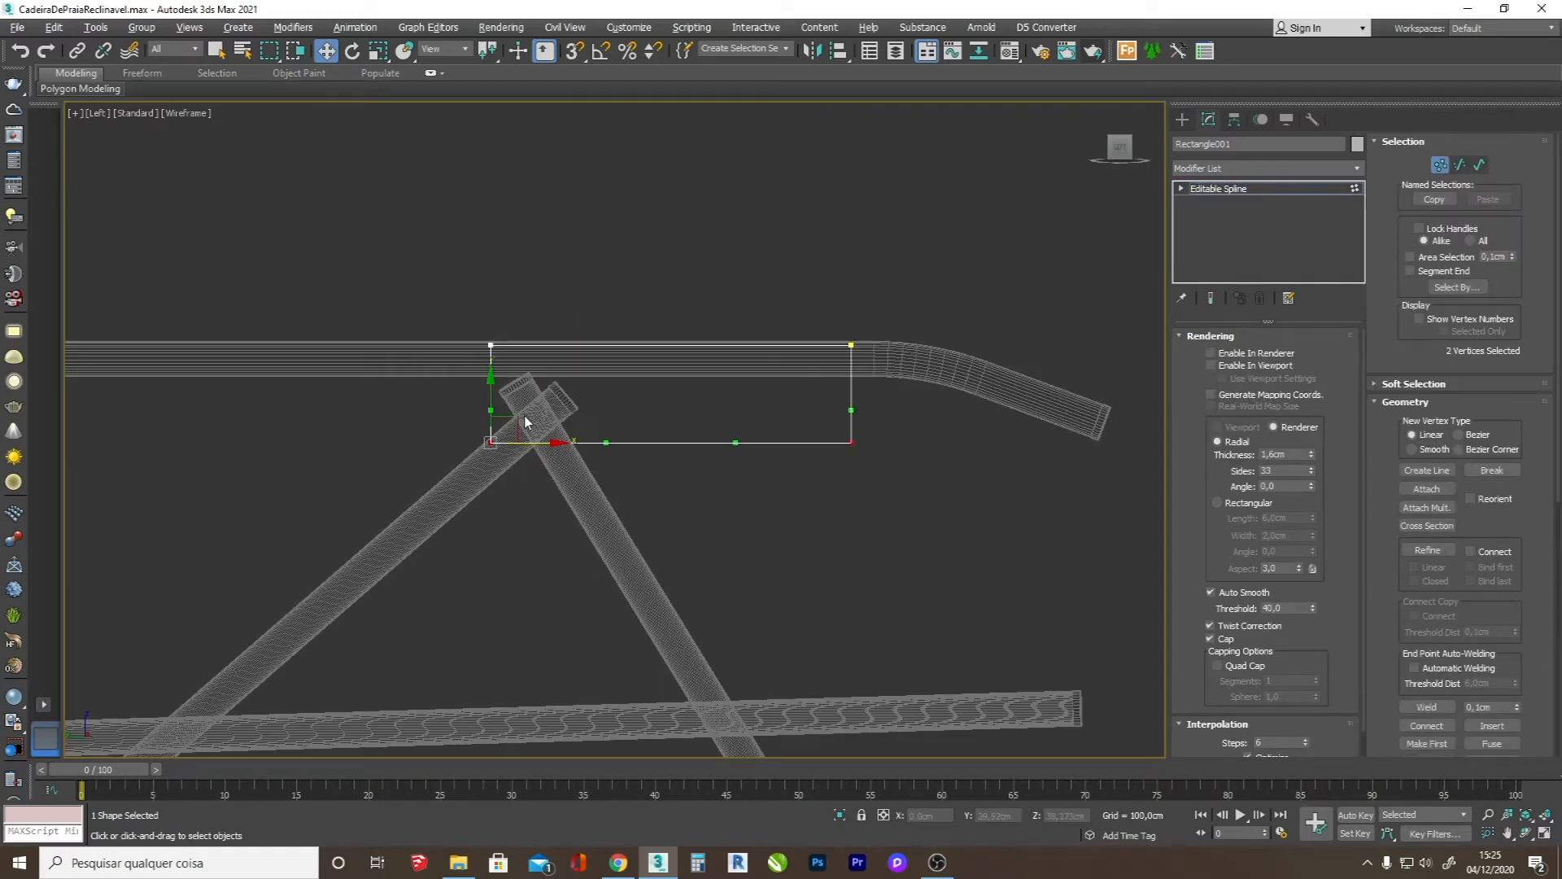
{"action": "left_click_drag", "start_coordinate": [490, 393], "coordinate": [490, 395]}
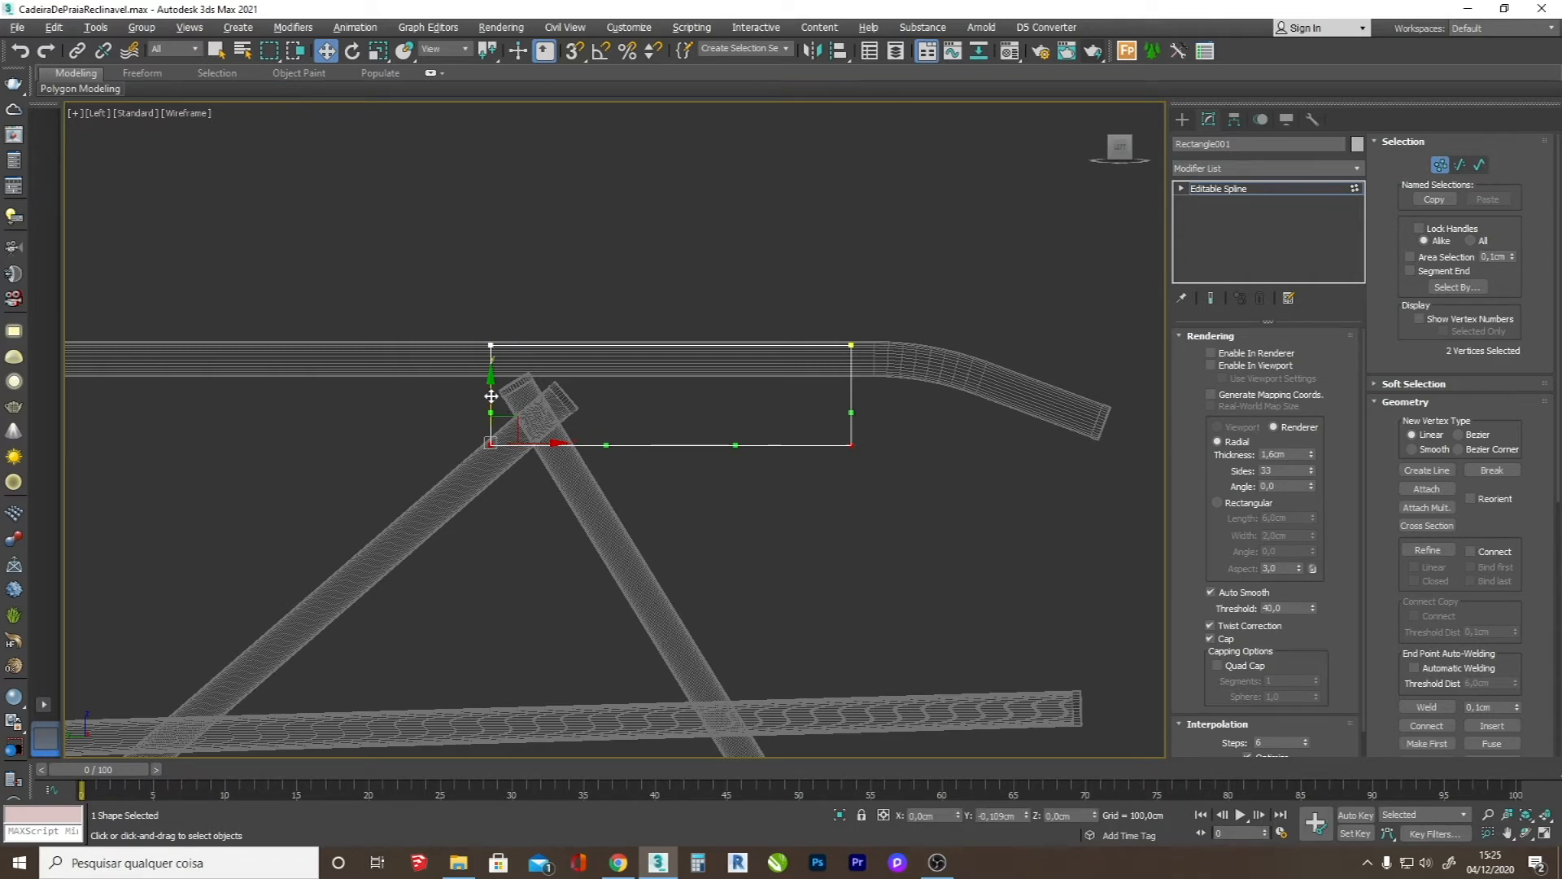
{"action": "scroll", "coordinate": [491, 396], "scroll_direction": "up", "scroll_amount": 2}
{"action": "scroll", "coordinate": [505, 477], "scroll_direction": "down", "scroll_amount": 1}
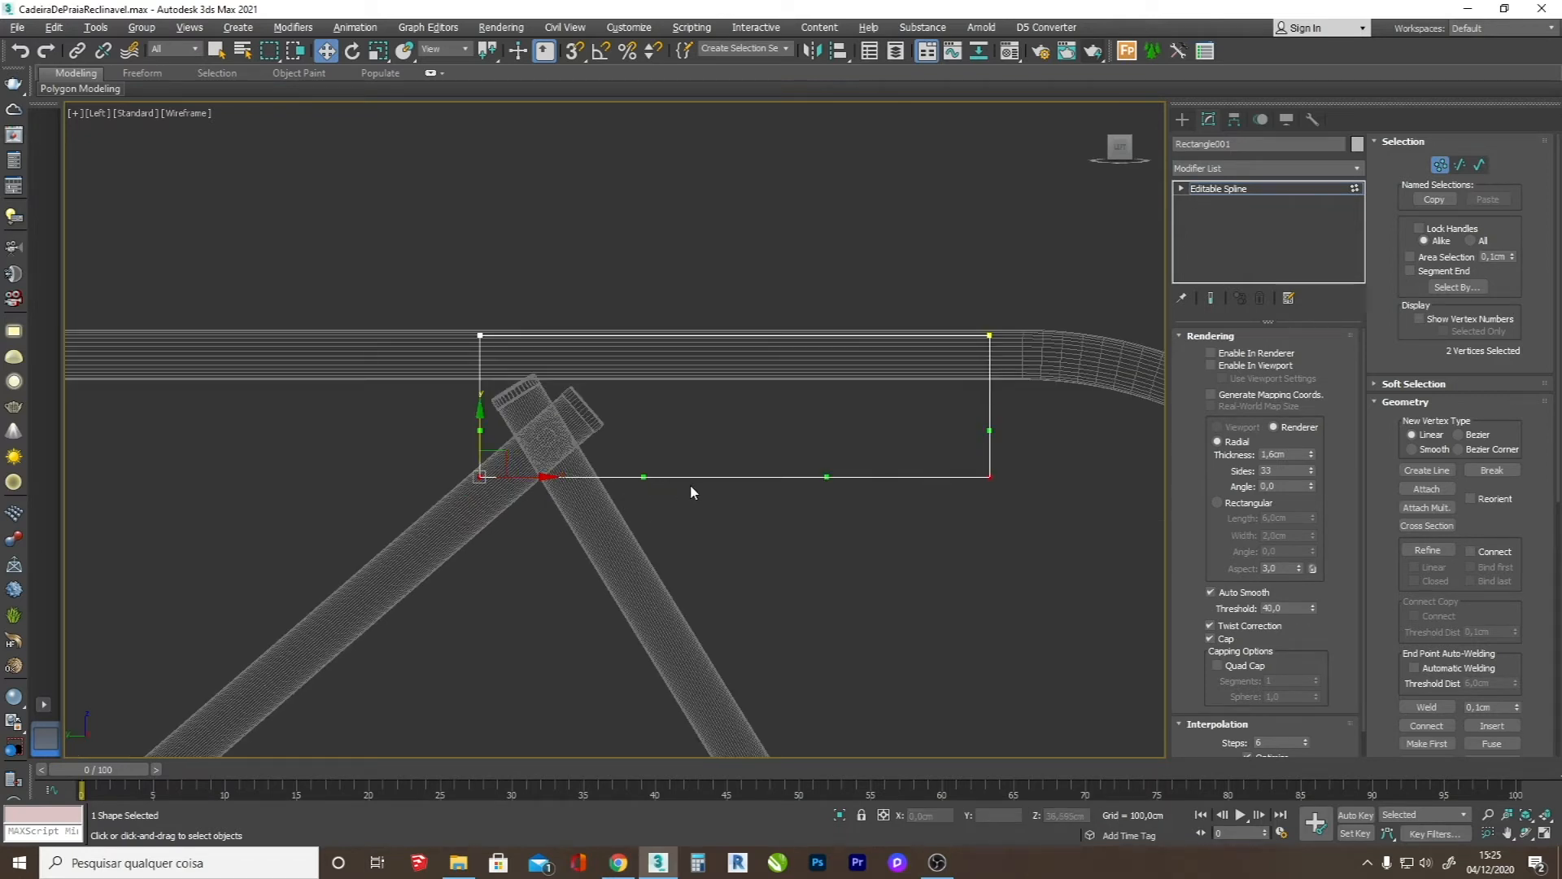
- Convert all four plate vertices to Corner and fillet them with a small radius
{"action": "key", "text": "ctrl+a"}
{"action": "right_click", "coordinate": [667, 424]}
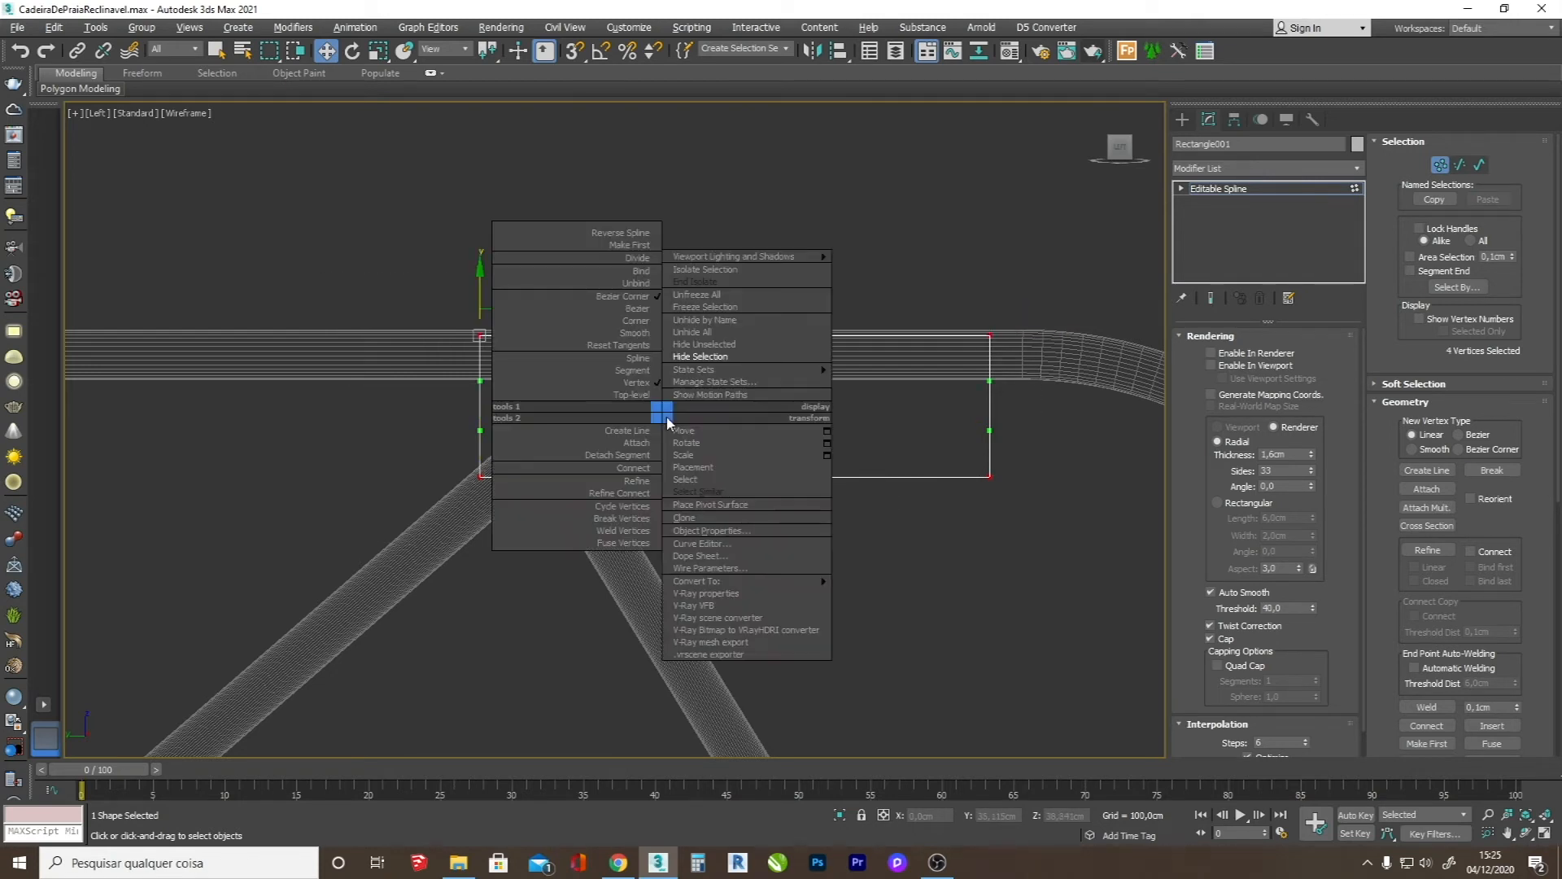
{"action": "left_click", "coordinate": [636, 322]}
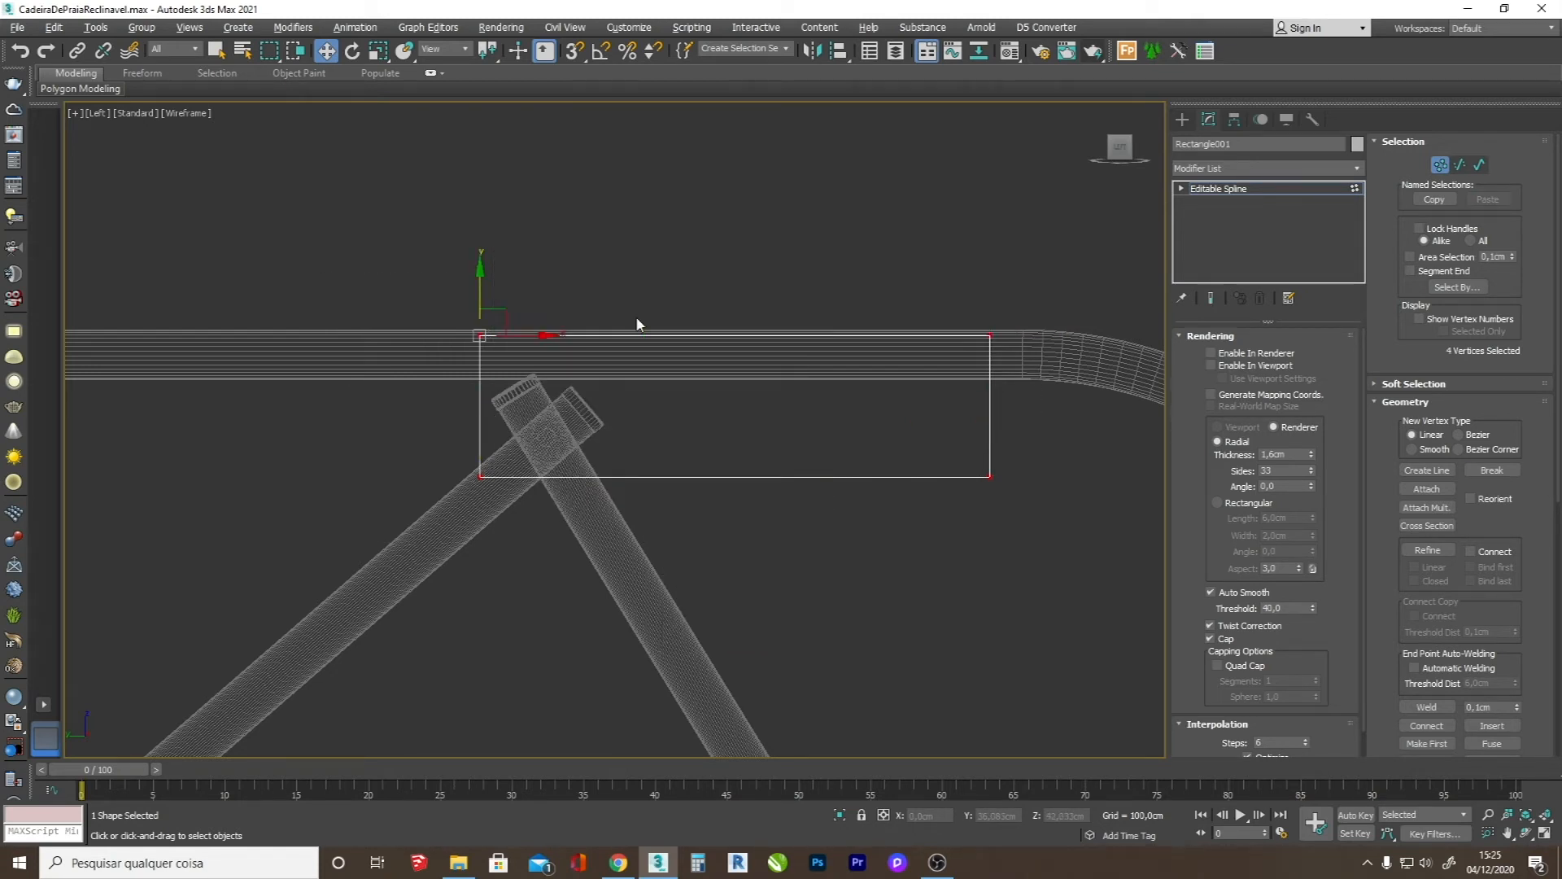
{"action": "scroll", "coordinate": [1398, 586], "scroll_direction": "down", "scroll_amount": 4}
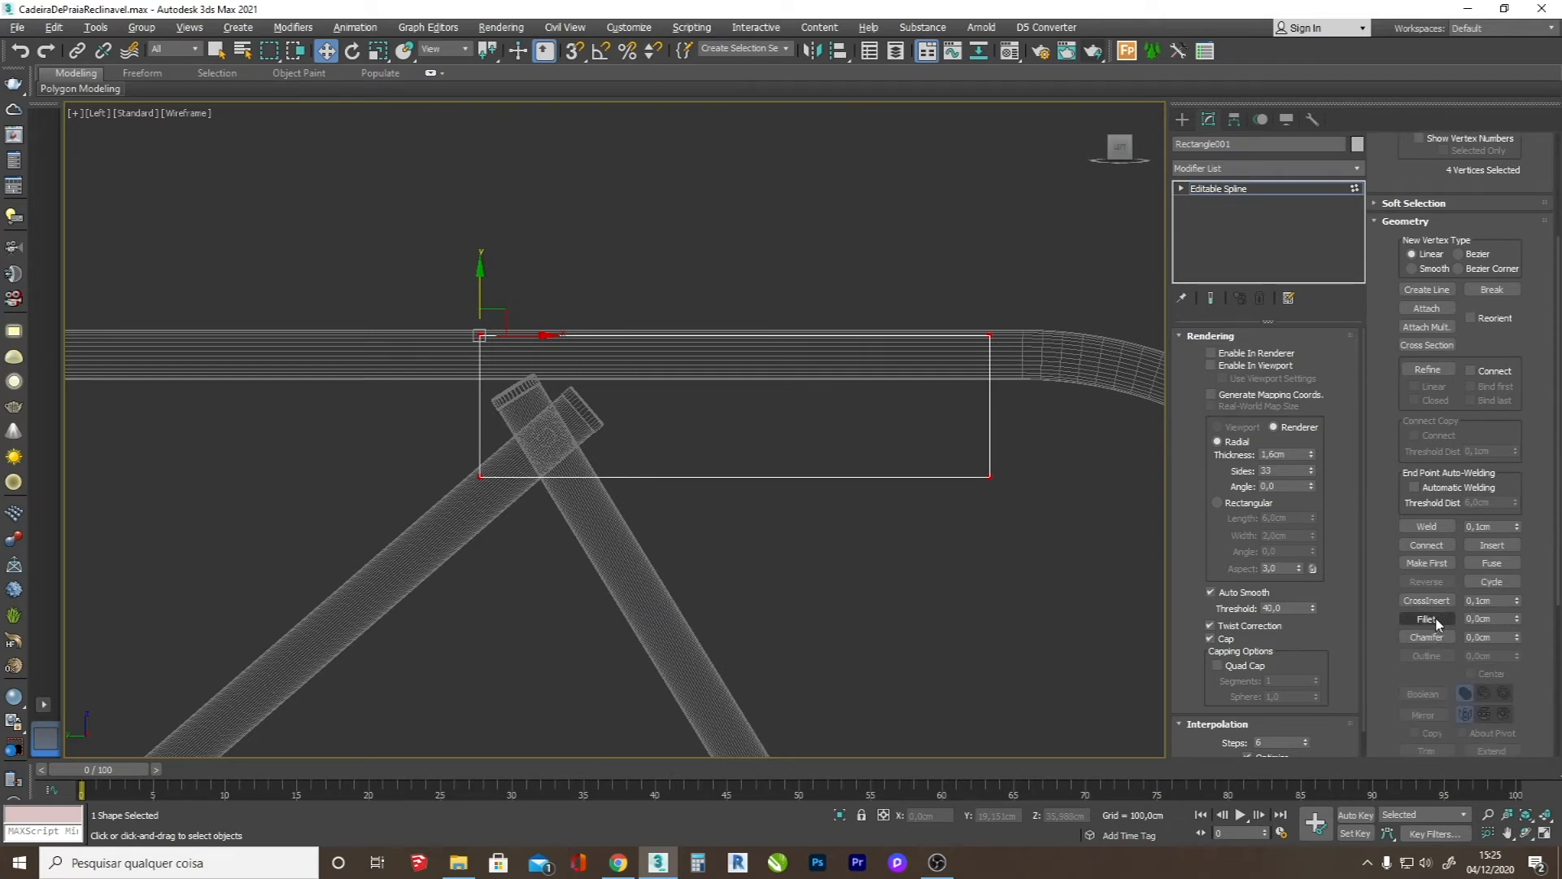
{"action": "left_click", "coordinate": [1429, 619]}
{"action": "left_click_drag", "start_coordinate": [987, 476], "coordinate": [1001, 464]}
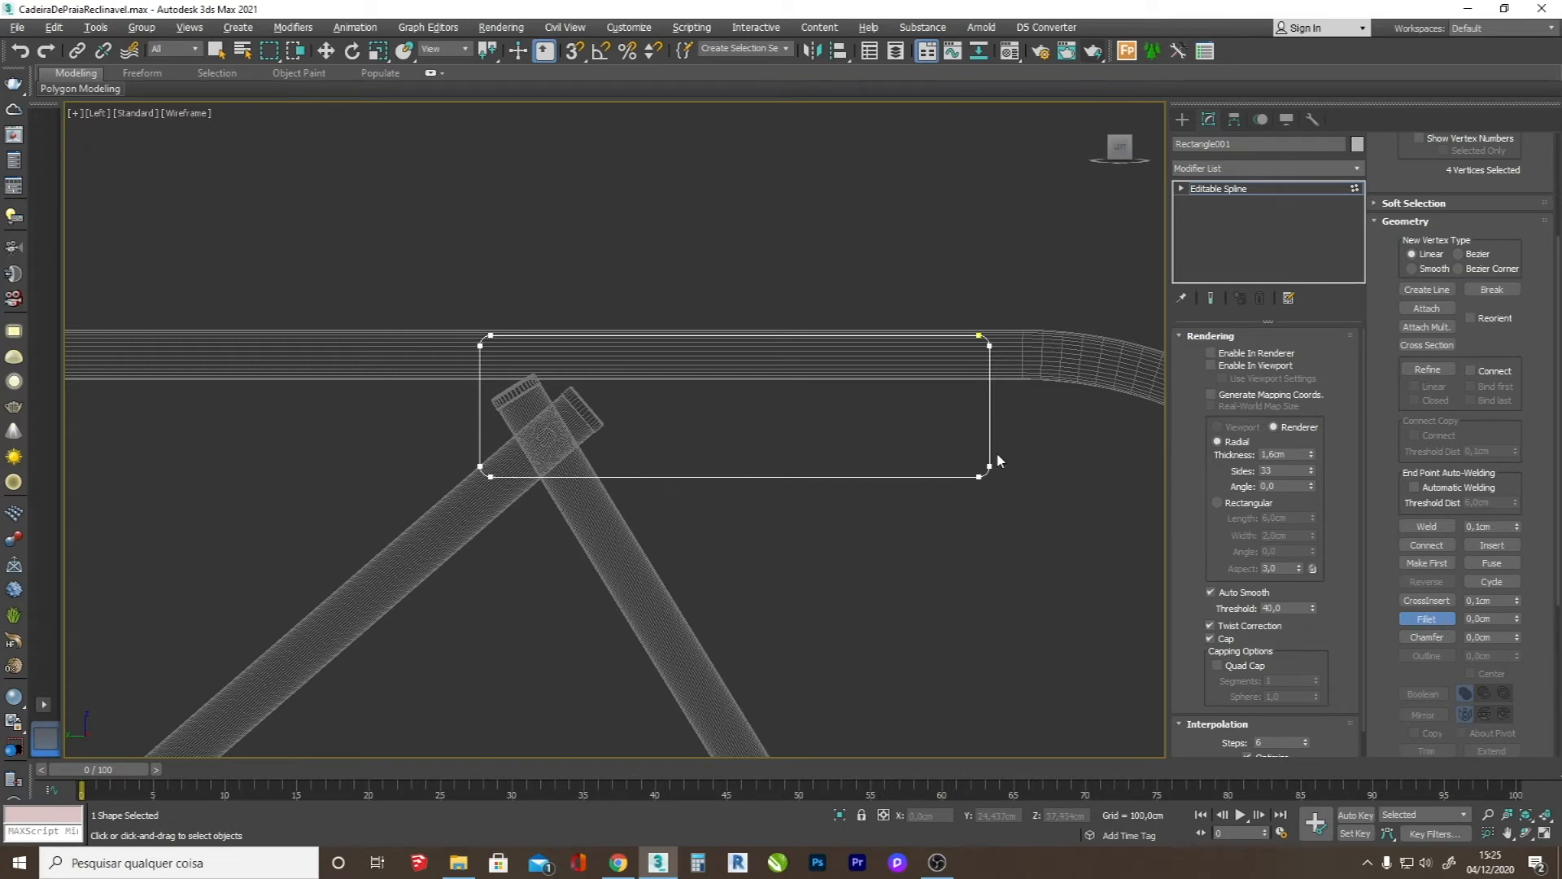
{"action": "left_click", "coordinate": [1182, 119]}
{"action": "scroll", "coordinate": [880, 315], "scroll_direction": "up", "scroll_amount": 3}
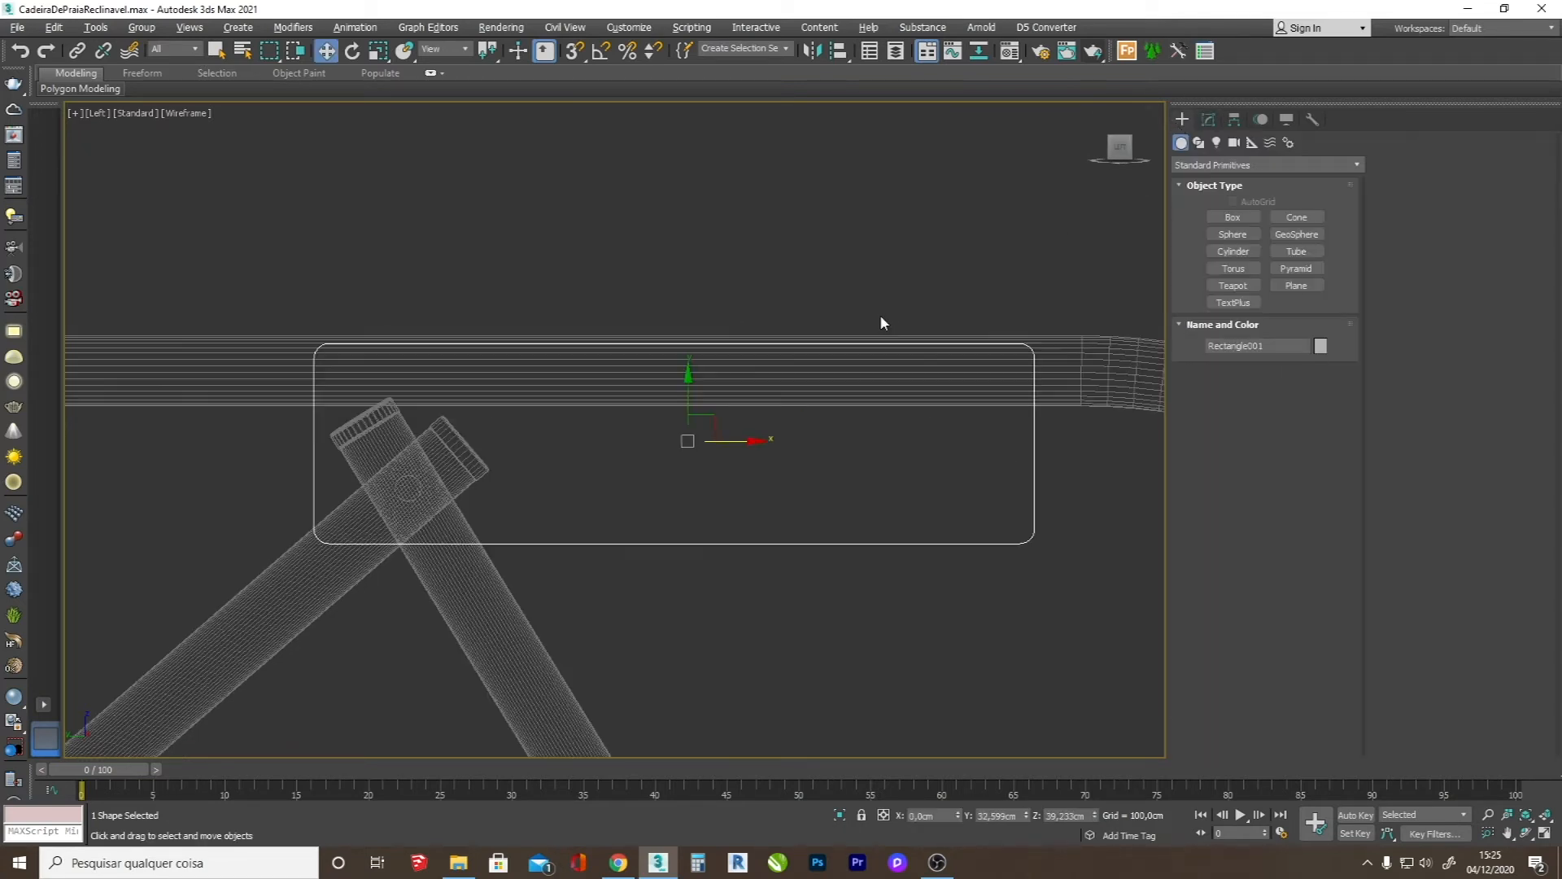
- Draw a long, narrow slot rectangle along the plate's lower part, following the reference photo, and convert it to an editable spline
{"action": "key", "text": "alt+Tab"}
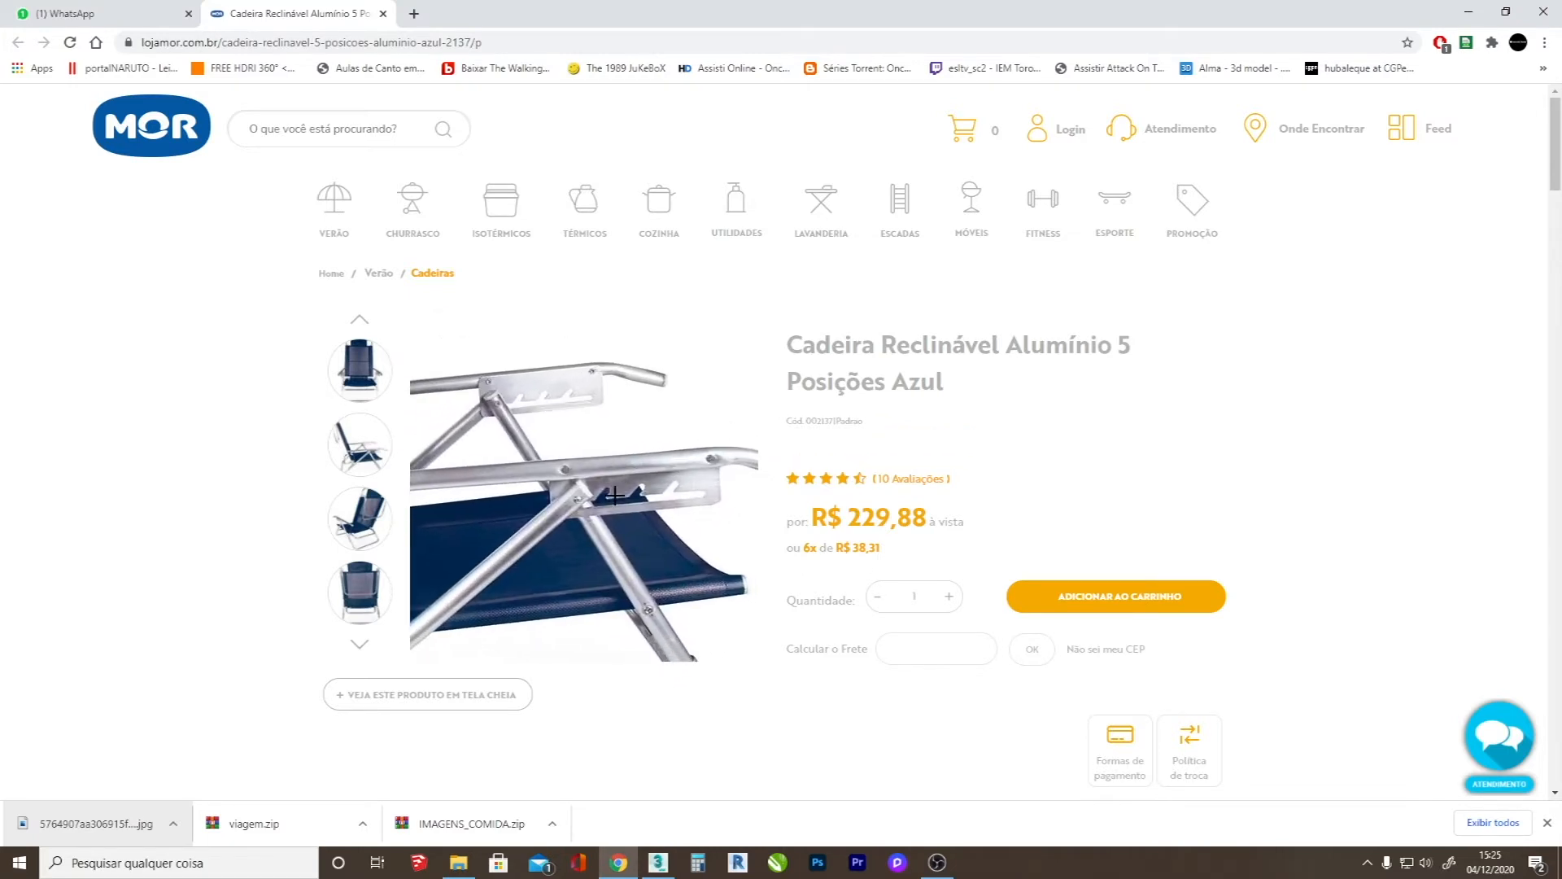
{"action": "key", "text": "alt+Tab"}
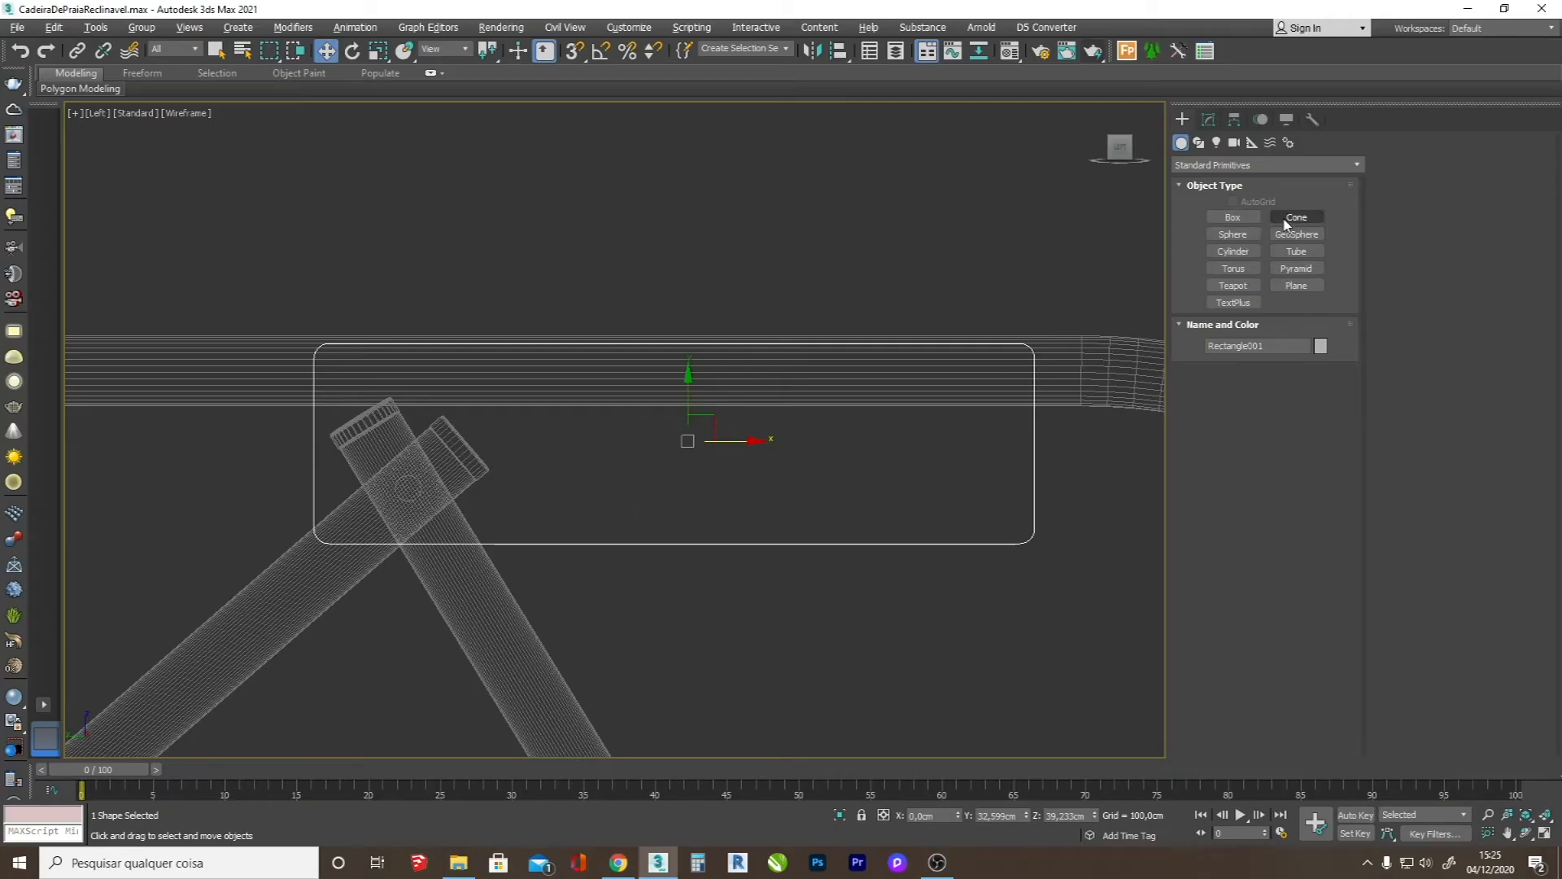
{"action": "left_click", "coordinate": [1197, 142]}
{"action": "left_click", "coordinate": [1279, 231]}
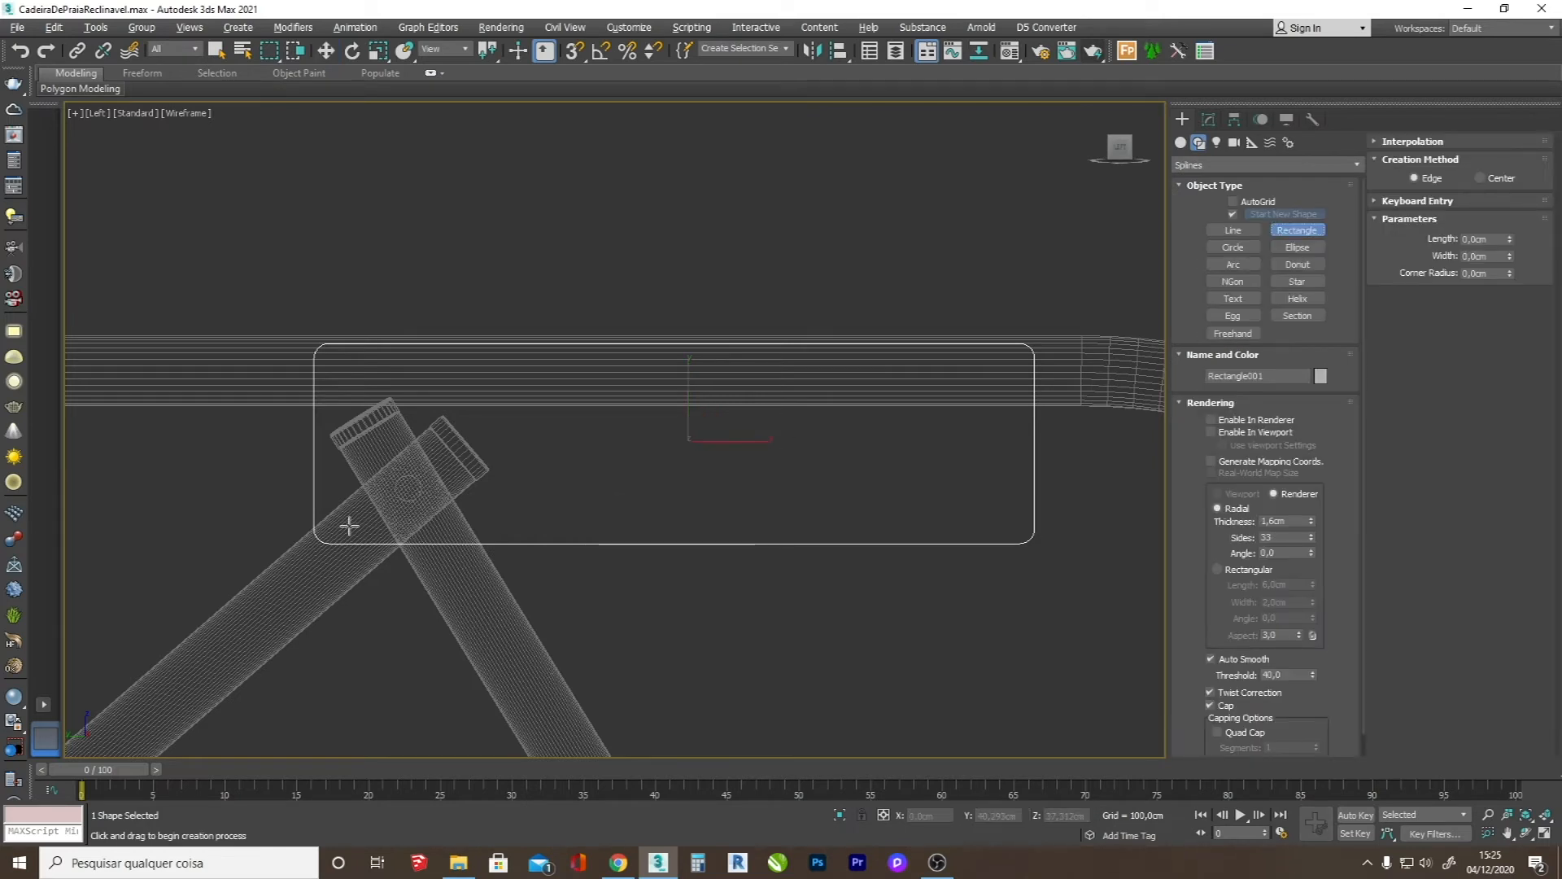
{"action": "left_click_drag", "start_coordinate": [338, 525], "coordinate": [1004, 499]}
{"action": "right_click", "coordinate": [684, 525]}
{"action": "left_click", "coordinate": [919, 687]}
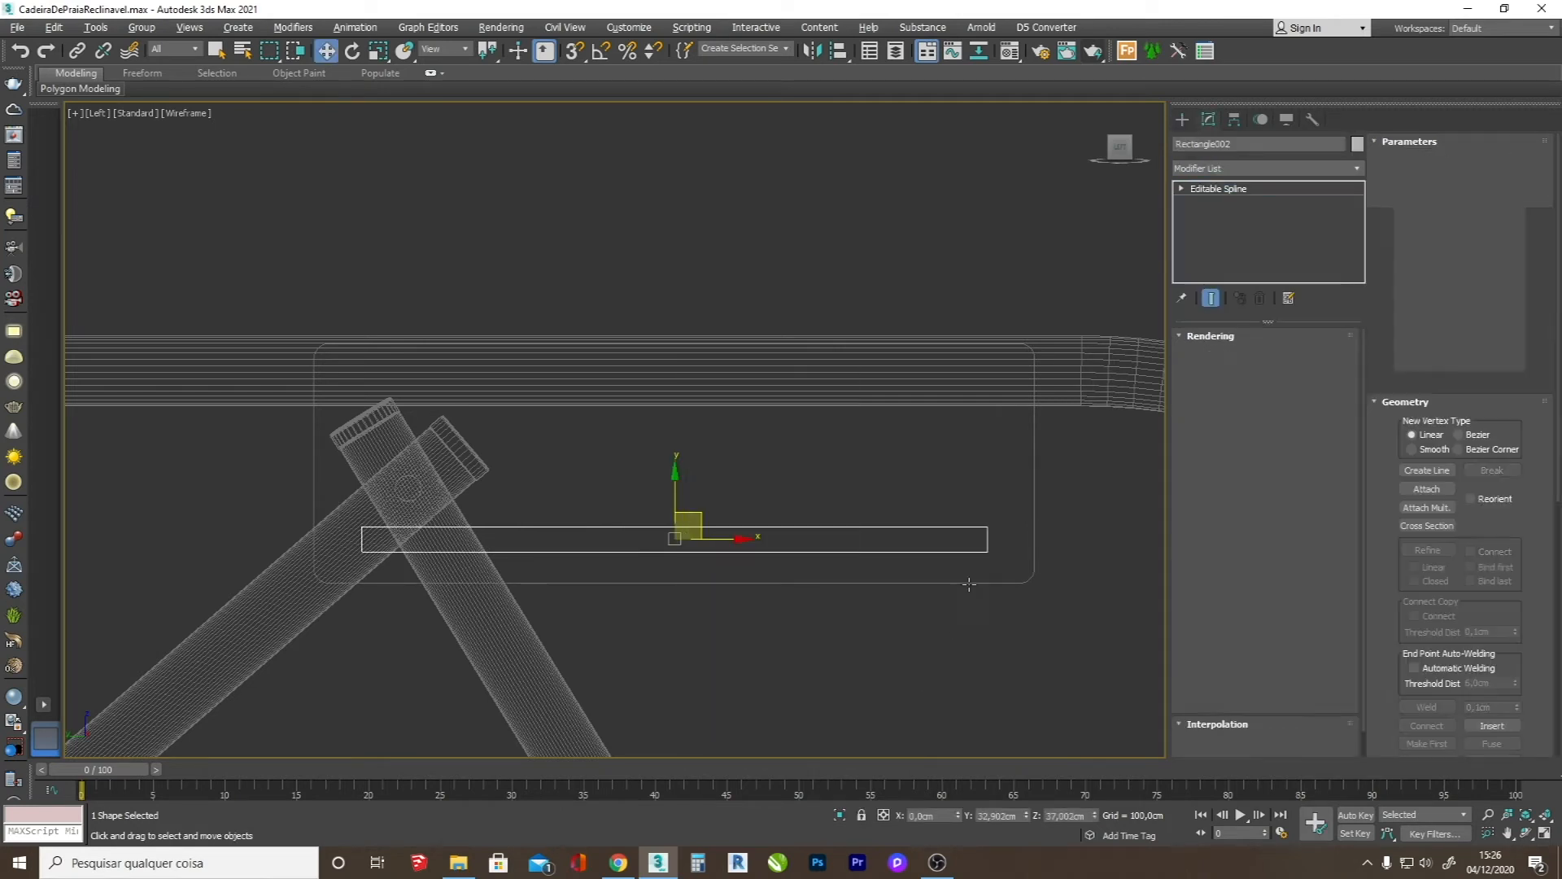
- Convert the slot rectangle's four vertices to Corner and fillet them until both ends are fully rounded
{"action": "left_click_drag", "start_coordinate": [1044, 607], "coordinate": [330, 462]}
{"action": "right_click", "coordinate": [980, 532]}
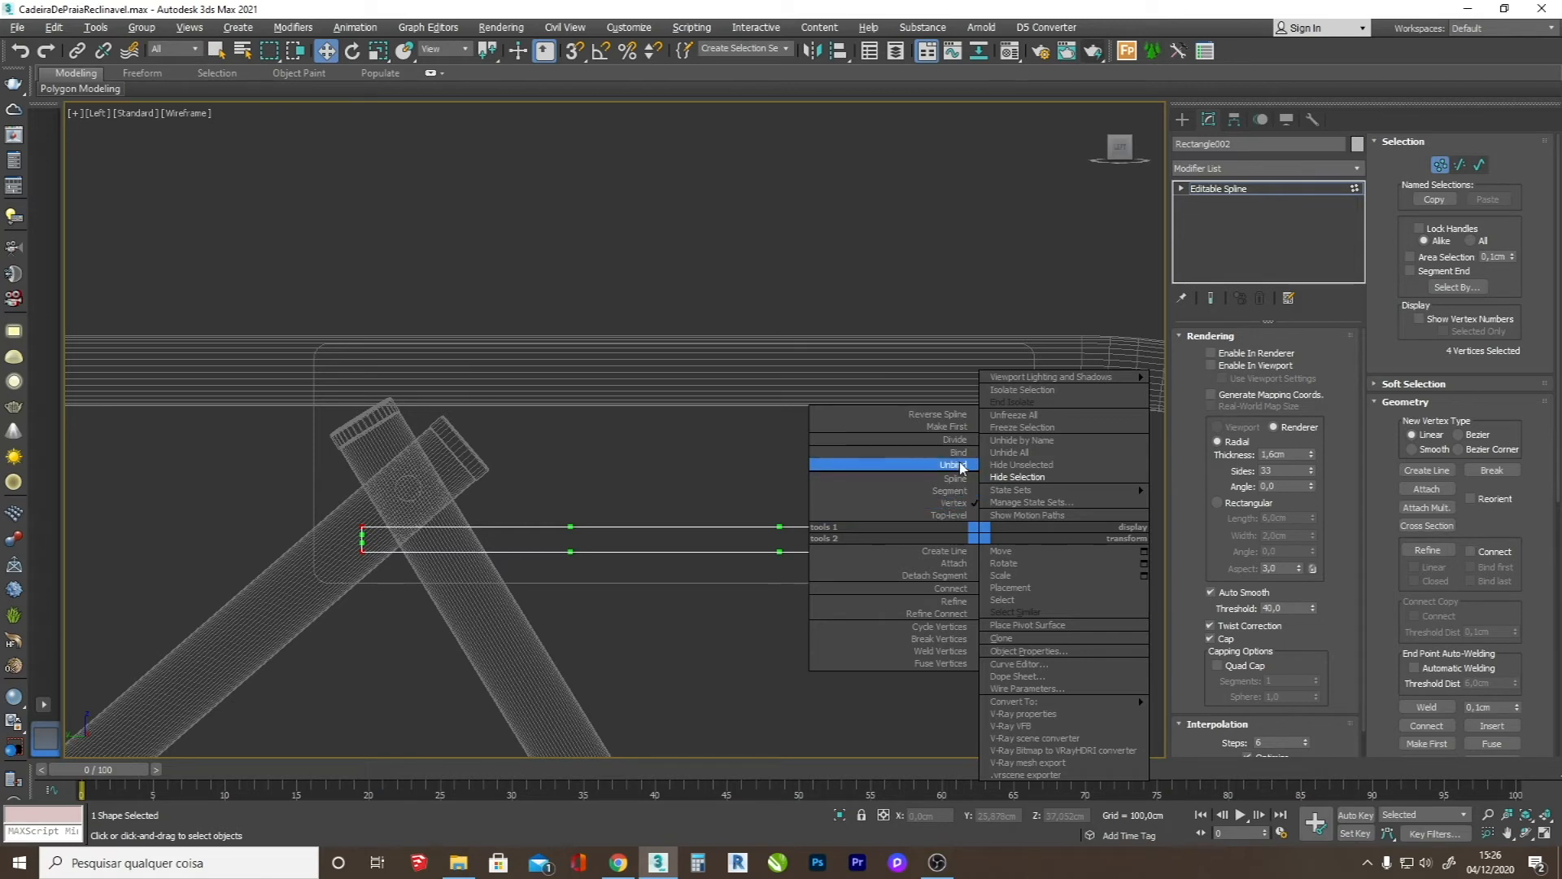
{"action": "right_click", "coordinate": [859, 538]}
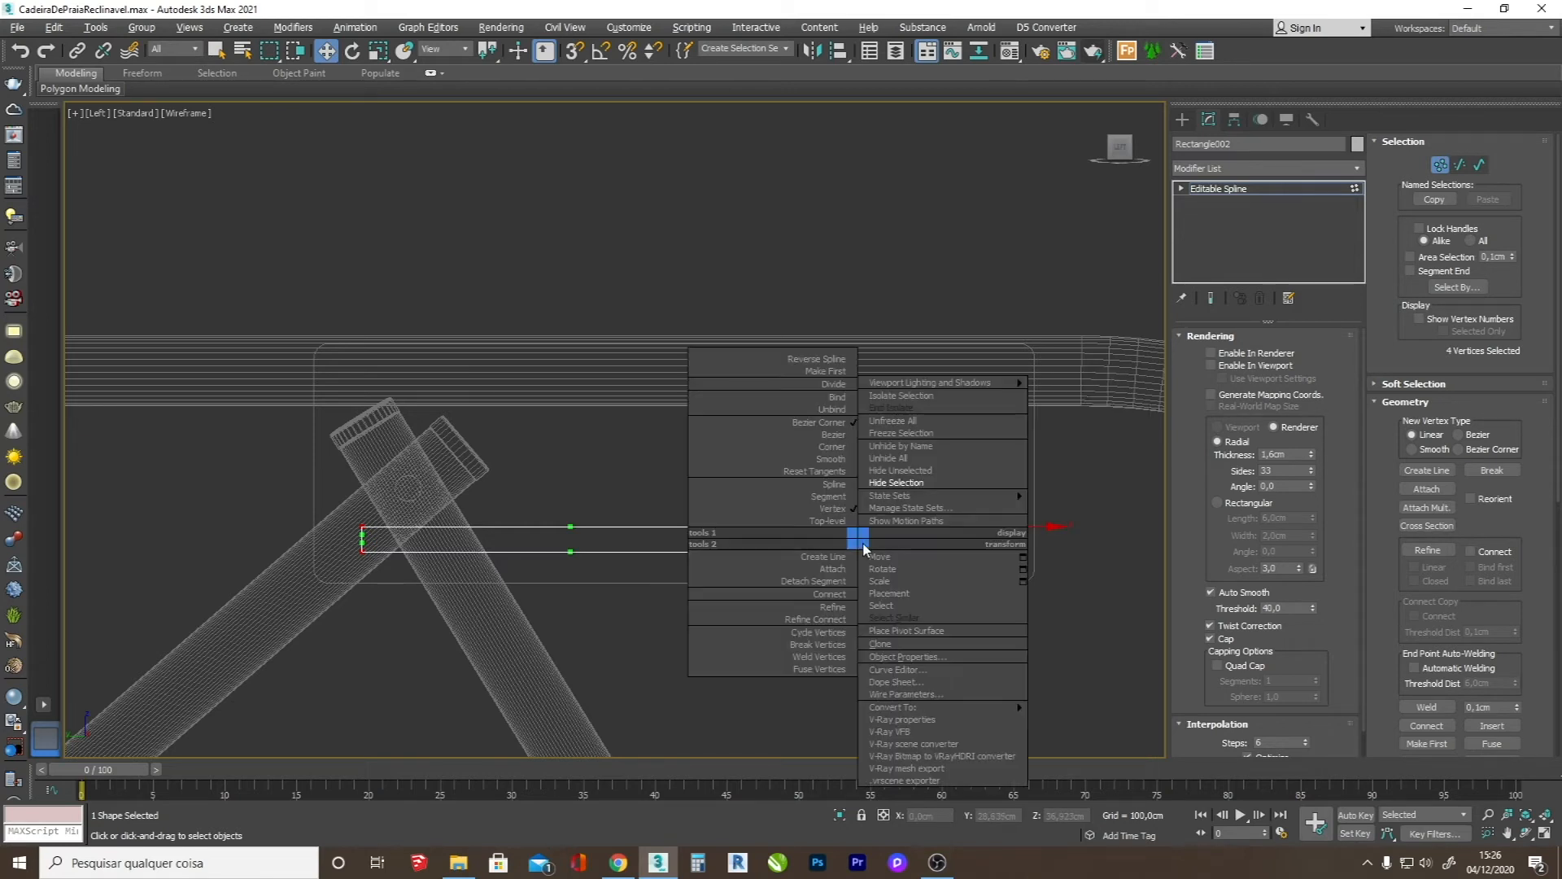
{"action": "left_click", "coordinate": [834, 472]}
{"action": "scroll", "coordinate": [994, 558], "scroll_direction": "up", "scroll_amount": 6}
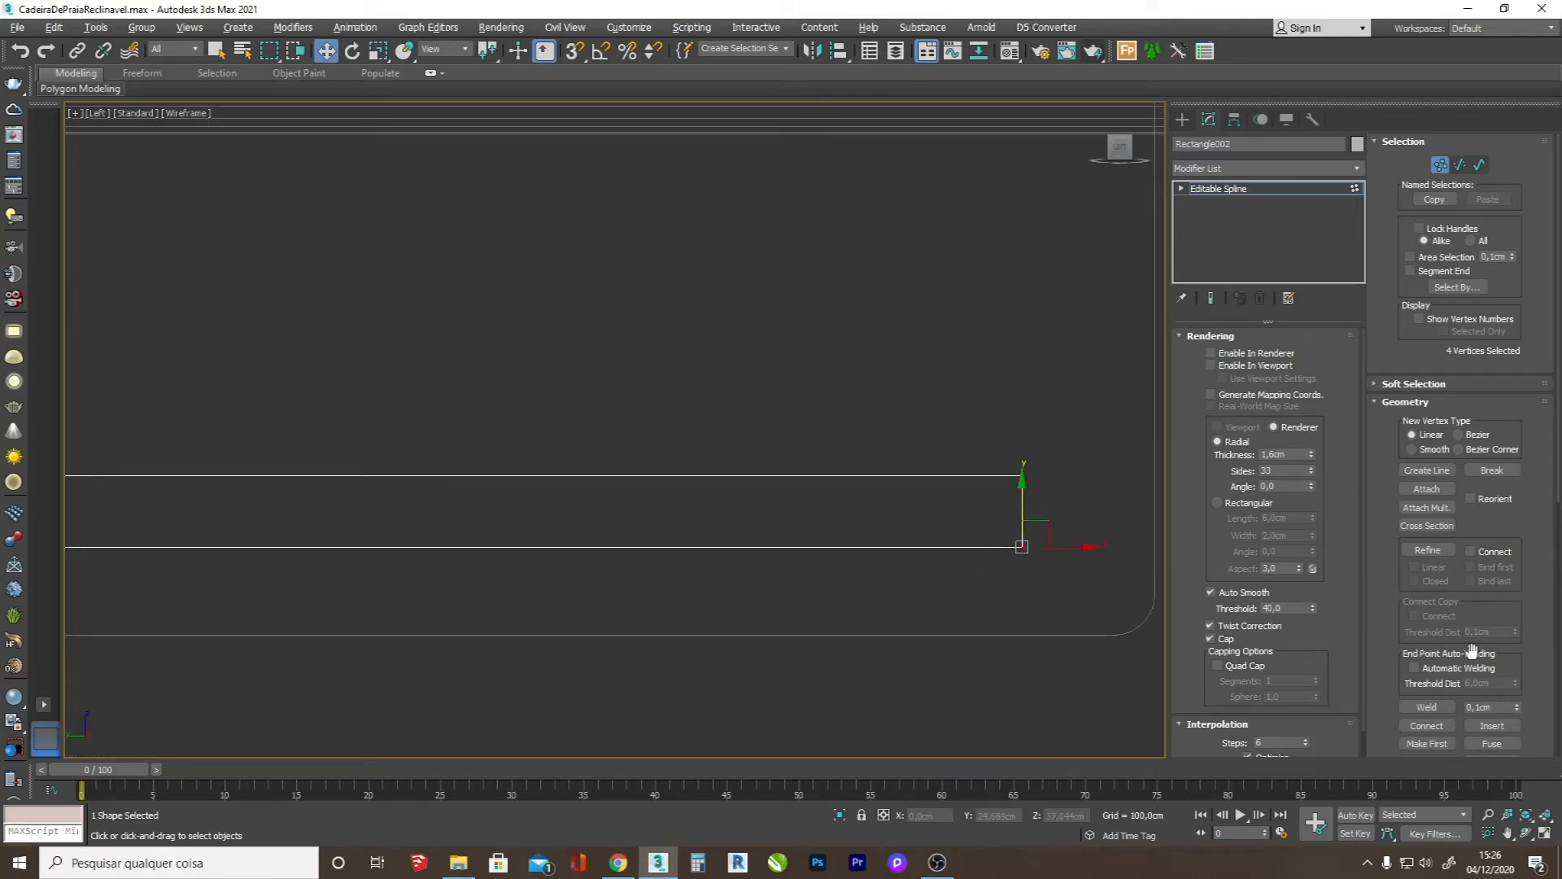
{"action": "scroll", "coordinate": [1494, 490], "scroll_direction": "down", "scroll_amount": 3}
{"action": "left_click", "coordinate": [1430, 618]}
{"action": "left_click_drag", "start_coordinate": [1023, 544], "coordinate": [1048, 514]}
{"action": "scroll", "coordinate": [1047, 515], "scroll_direction": "down", "scroll_amount": 5}
{"action": "scroll", "coordinate": [680, 516], "scroll_direction": "up", "scroll_amount": 2}
- Check the notches in the chair's reference photo and make a rotated copy of the rounded slot with angle snapping
{"action": "key", "text": "alt+Tab"}
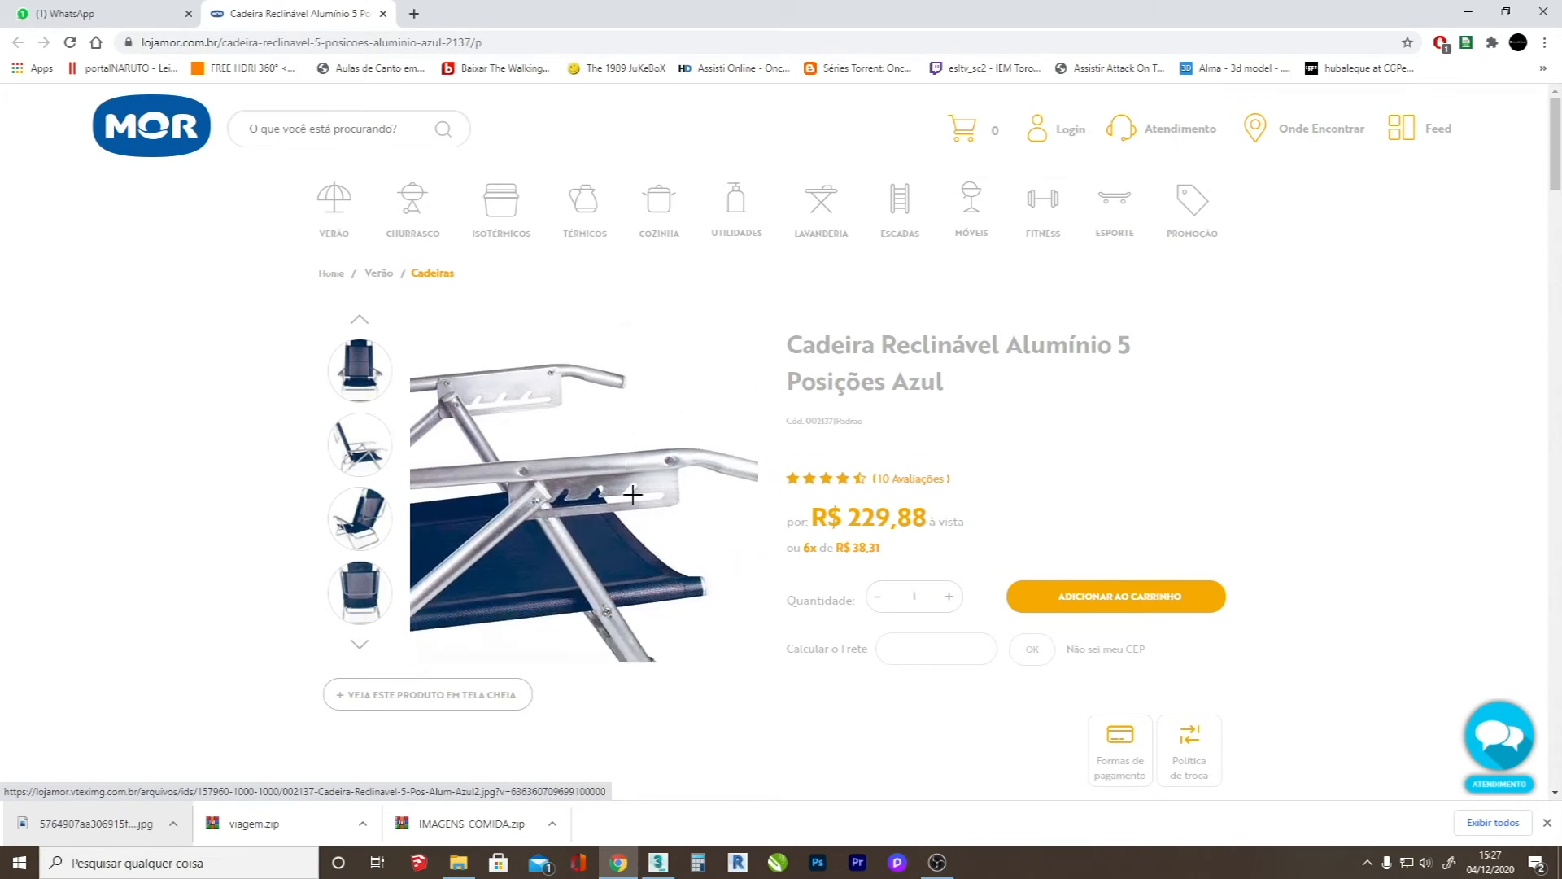
{"action": "key", "text": "alt+Tab"}
{"action": "left_click", "coordinate": [1183, 119]}
{"action": "key", "text": "e"}
{"action": "key", "text": "a"}
{"action": "mouse_move", "coordinate": [735, 517]}
{"action": "left_mouse_down"}
{"action": "mouse_move", "coordinate": [718, 485]}
{"action": "mouse_move", "coordinate": [735, 489]}
{"action": "left_mouse_up"}
{"action": "key", "text": "Return"}
- Move the tilted slot copy to the plate's left end, fine-tune its rotation, and slide it down along its own axis
{"action": "key", "text": "w"}
{"action": "mouse_move", "coordinate": [726, 546]}
{"action": "left_mouse_down"}
{"action": "mouse_move", "coordinate": [273, 520]}
{"action": "mouse_move", "coordinate": [289, 517]}
{"action": "left_mouse_up"}
{"action": "key", "text": "e"}
{"action": "key", "text": "a"}
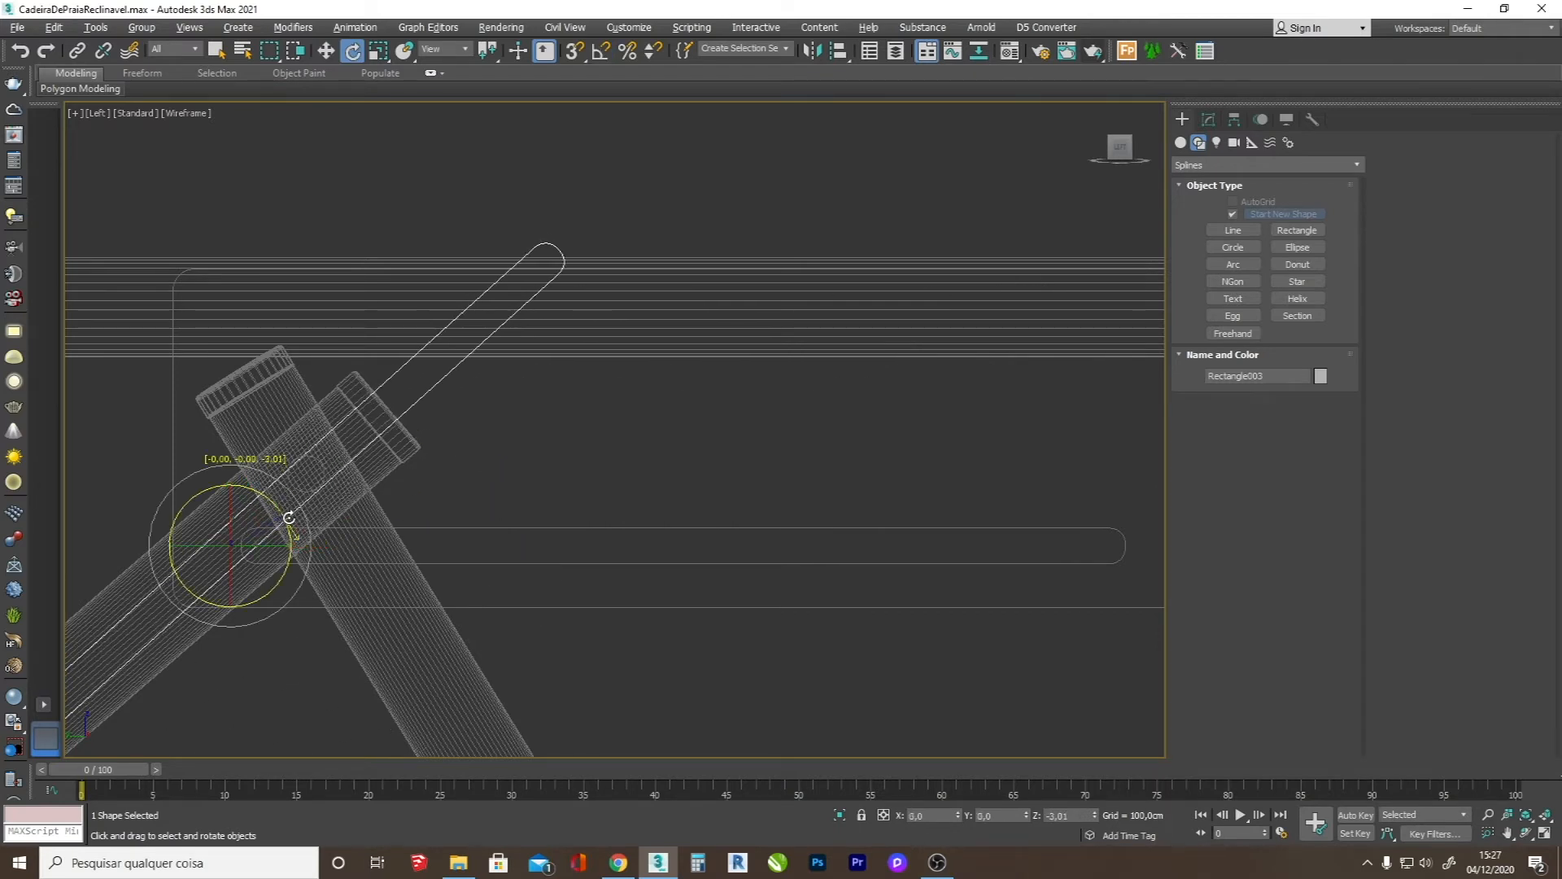
{"action": "key", "text": "alt+Tab"}
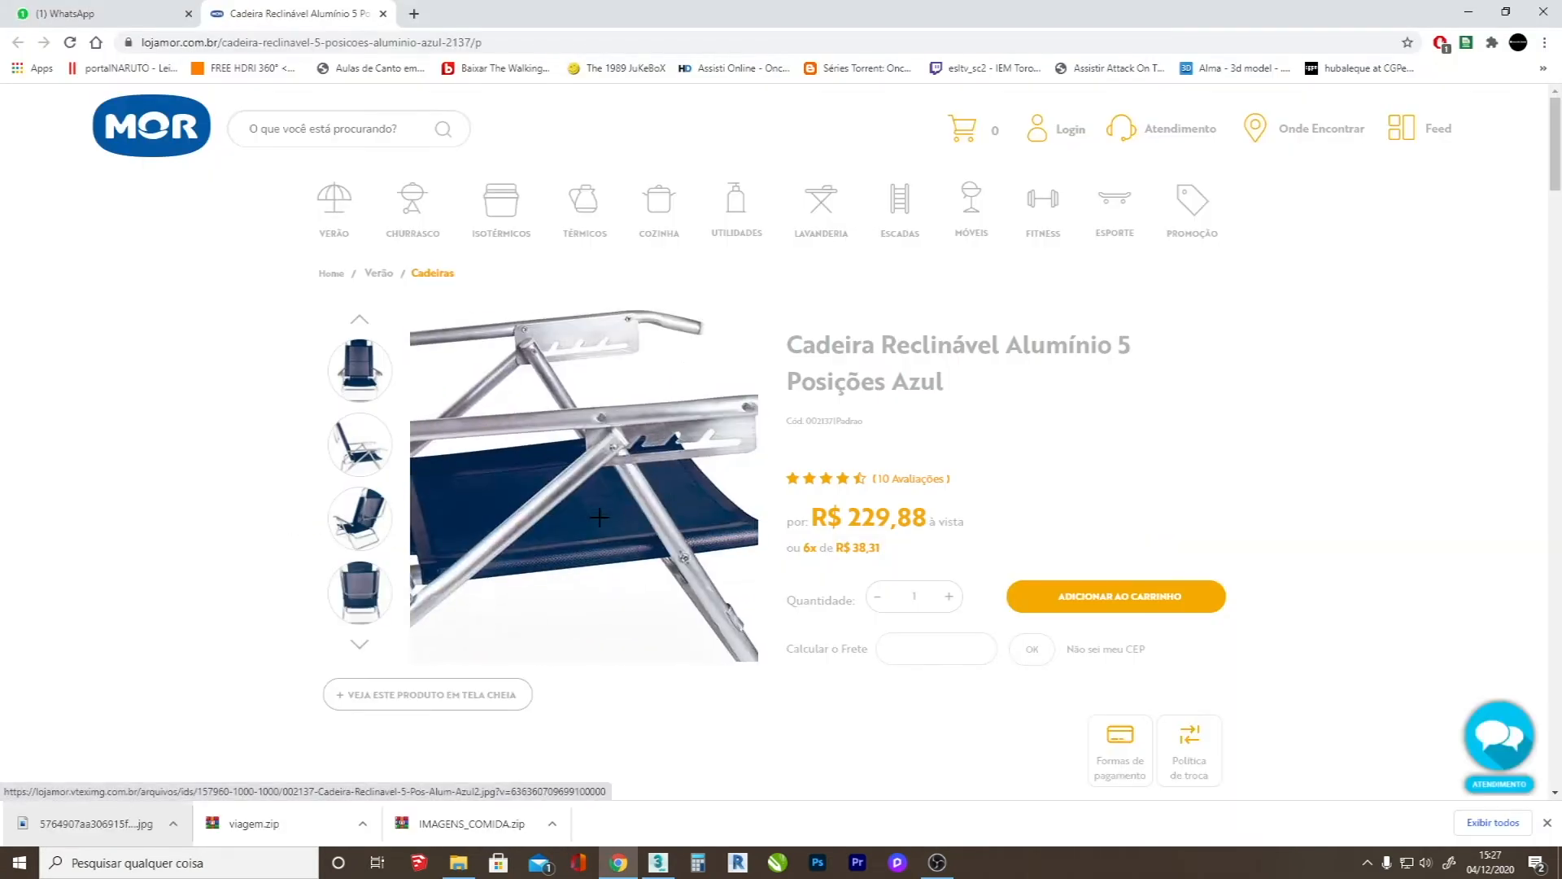
{"action": "key", "text": "alt+Tab"}
{"action": "left_click", "coordinate": [232, 529]}
{"action": "left_click_drag", "start_coordinate": [236, 544], "coordinate": [40, 712]}
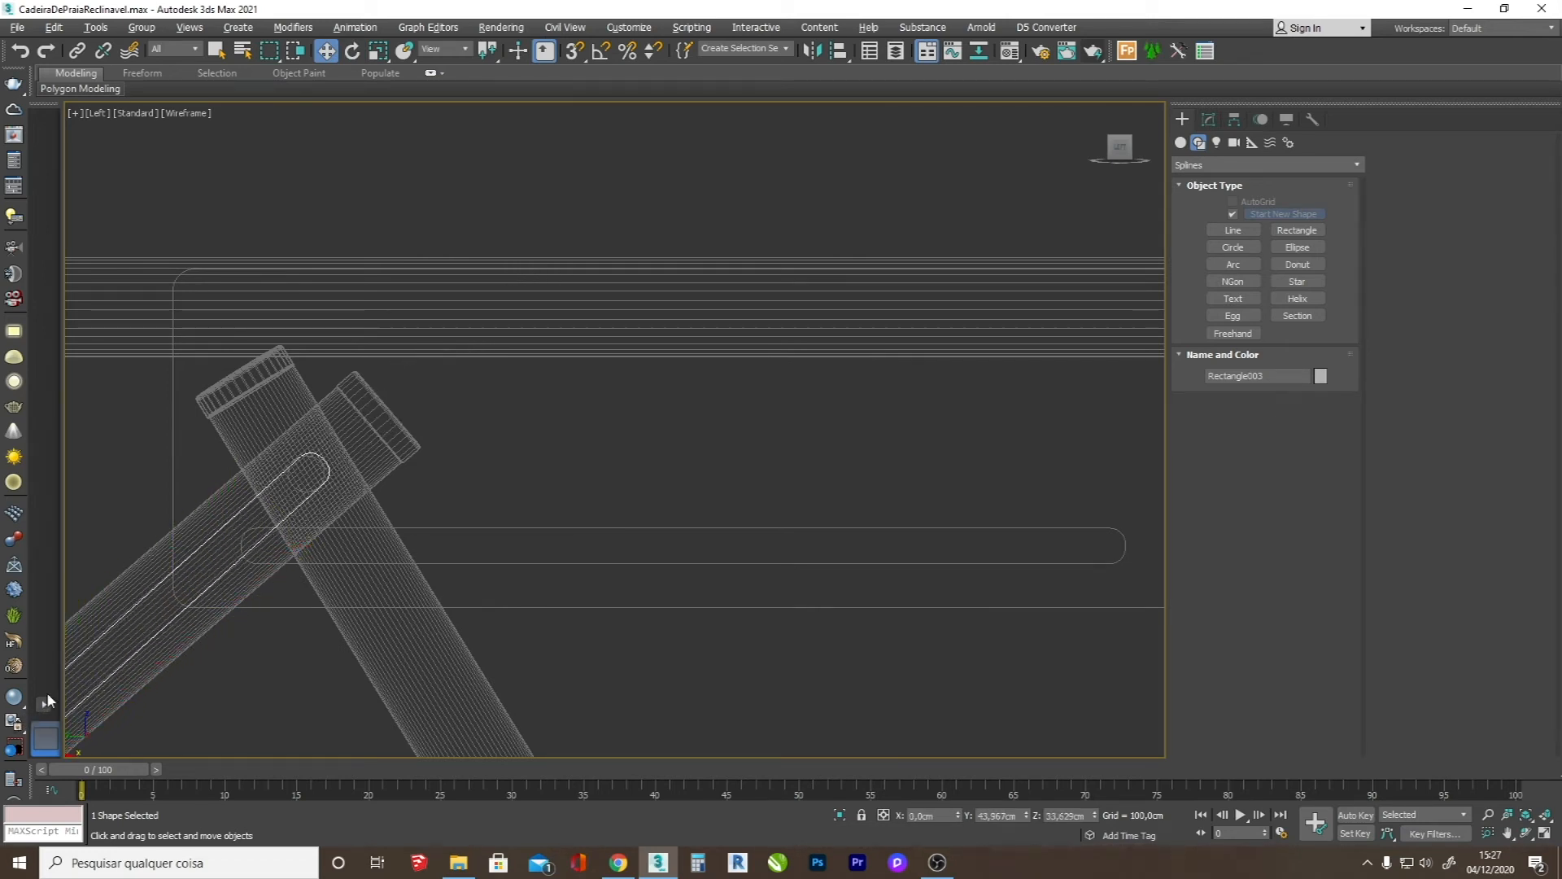
- Refine the tilted slot with a vertex on each long side where it crosses the horizontal slot's upper edge
{"action": "key", "text": "alt+Tab"}
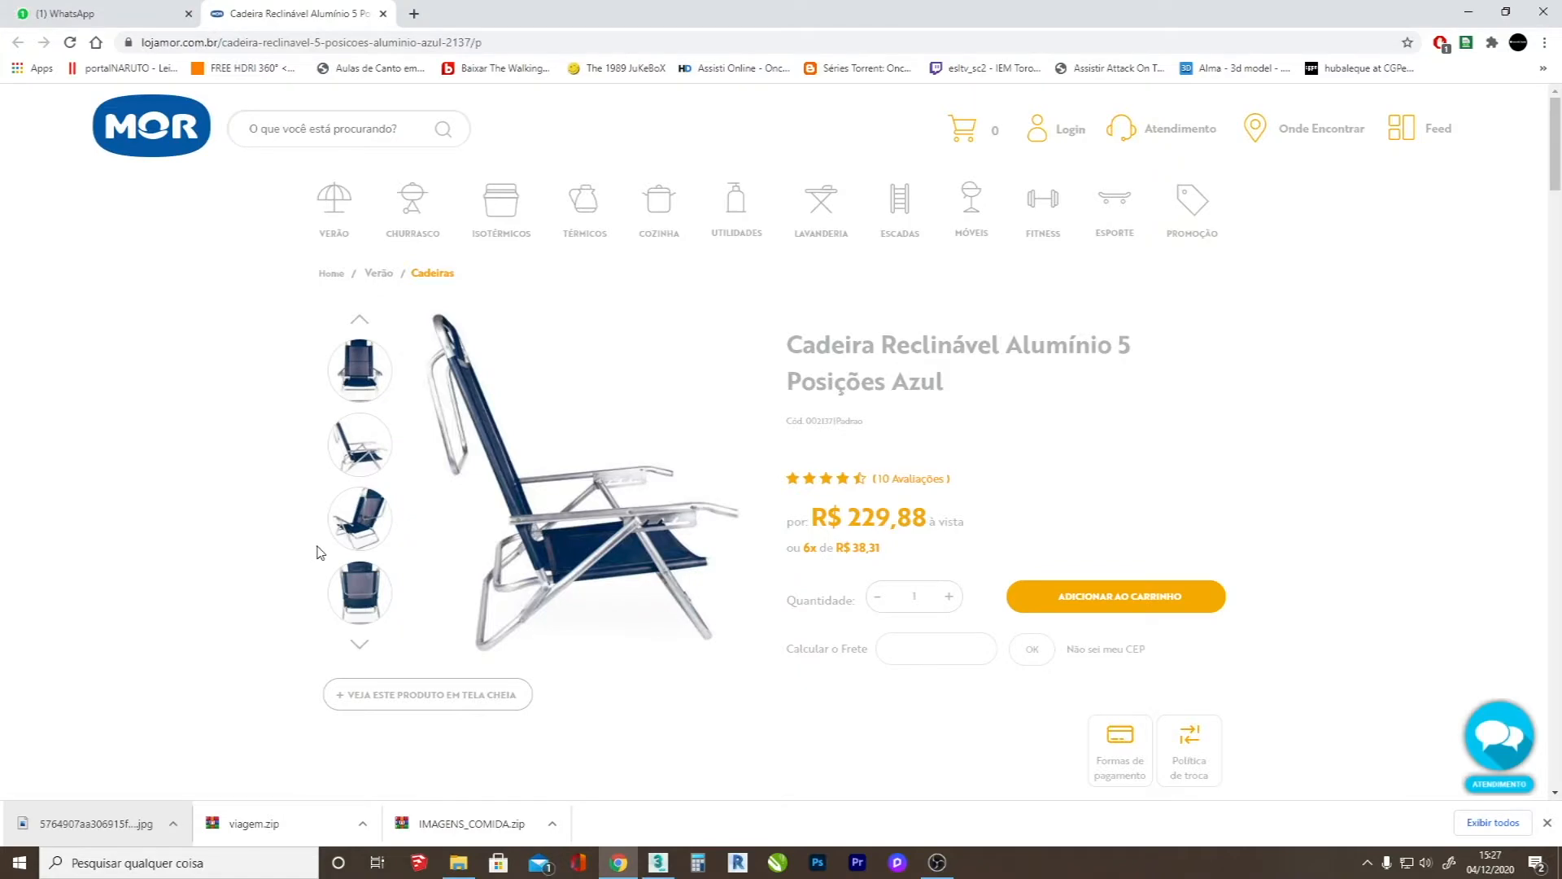
{"action": "key", "text": "alt+Tab"}
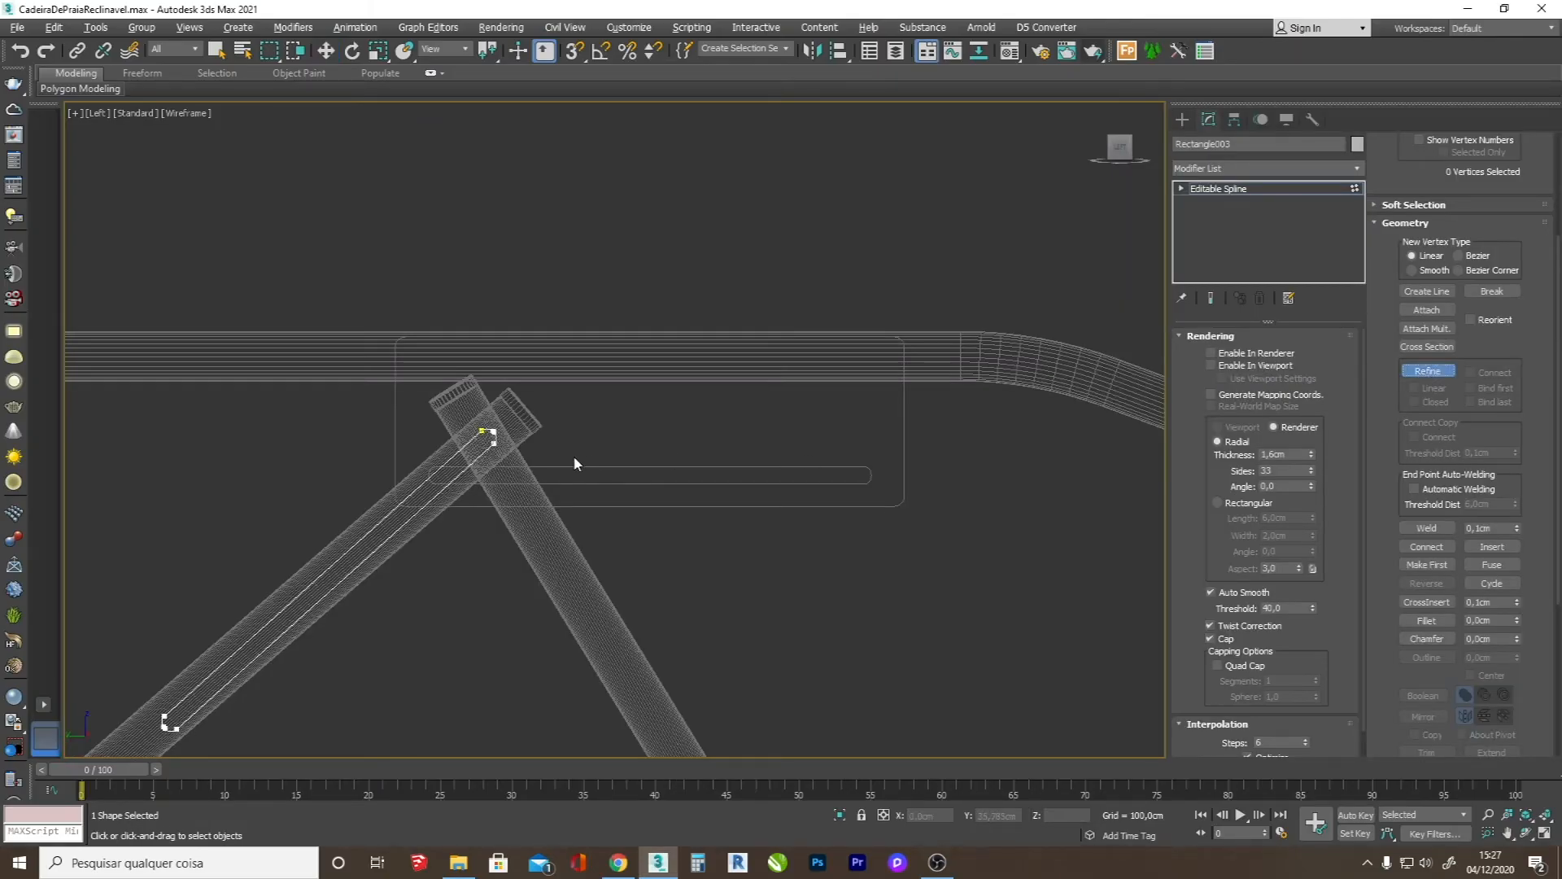
{"action": "scroll", "coordinate": [461, 474], "scroll_direction": "up", "scroll_amount": 10}
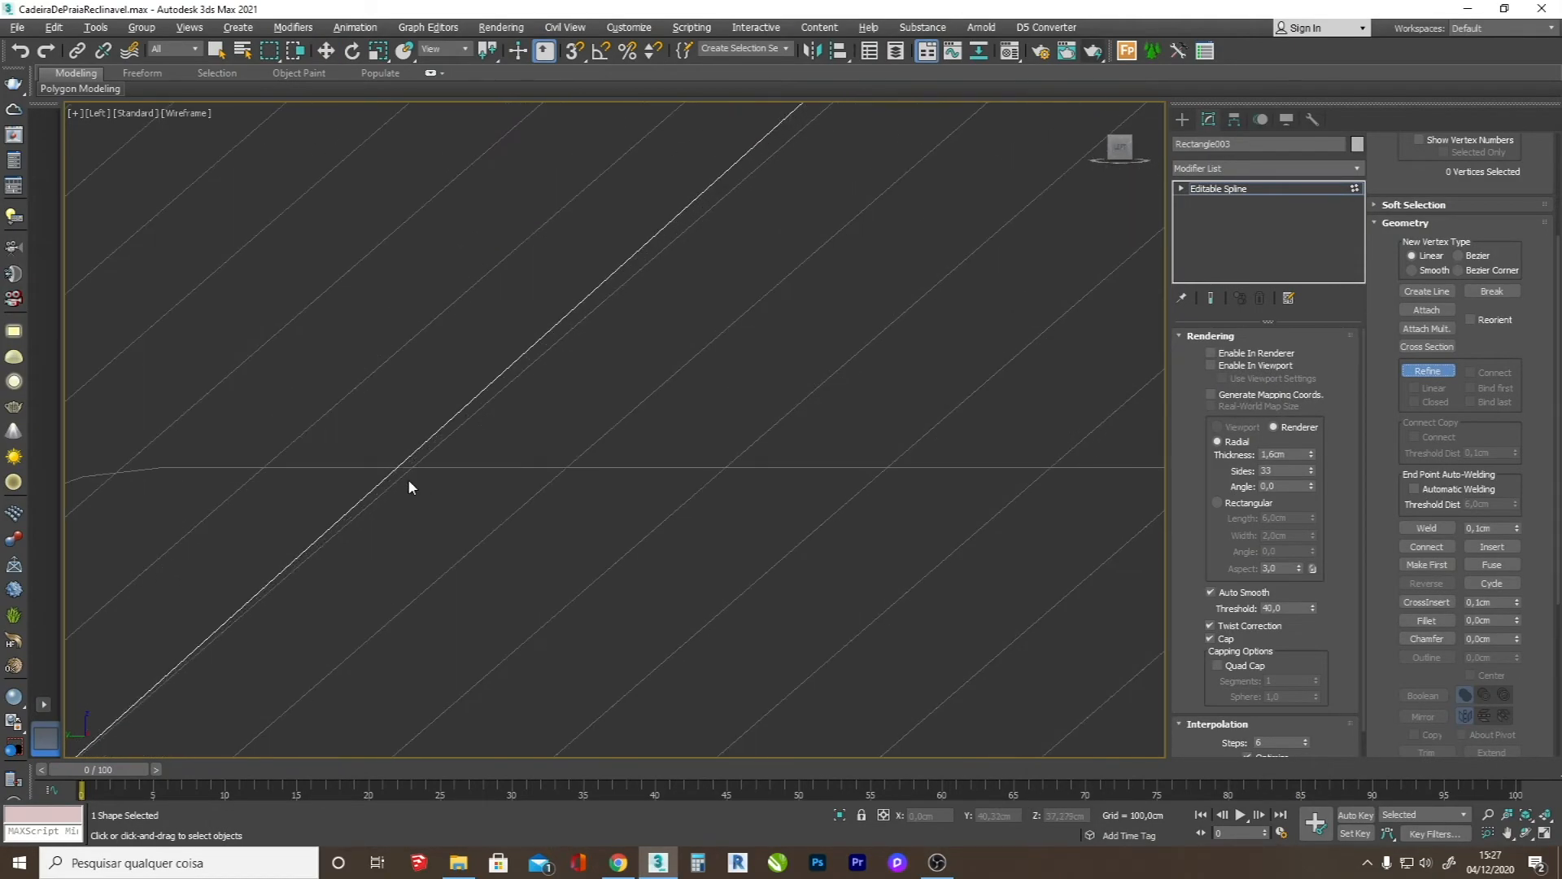
{"action": "scroll", "coordinate": [407, 470], "scroll_direction": "down", "scroll_amount": 3}
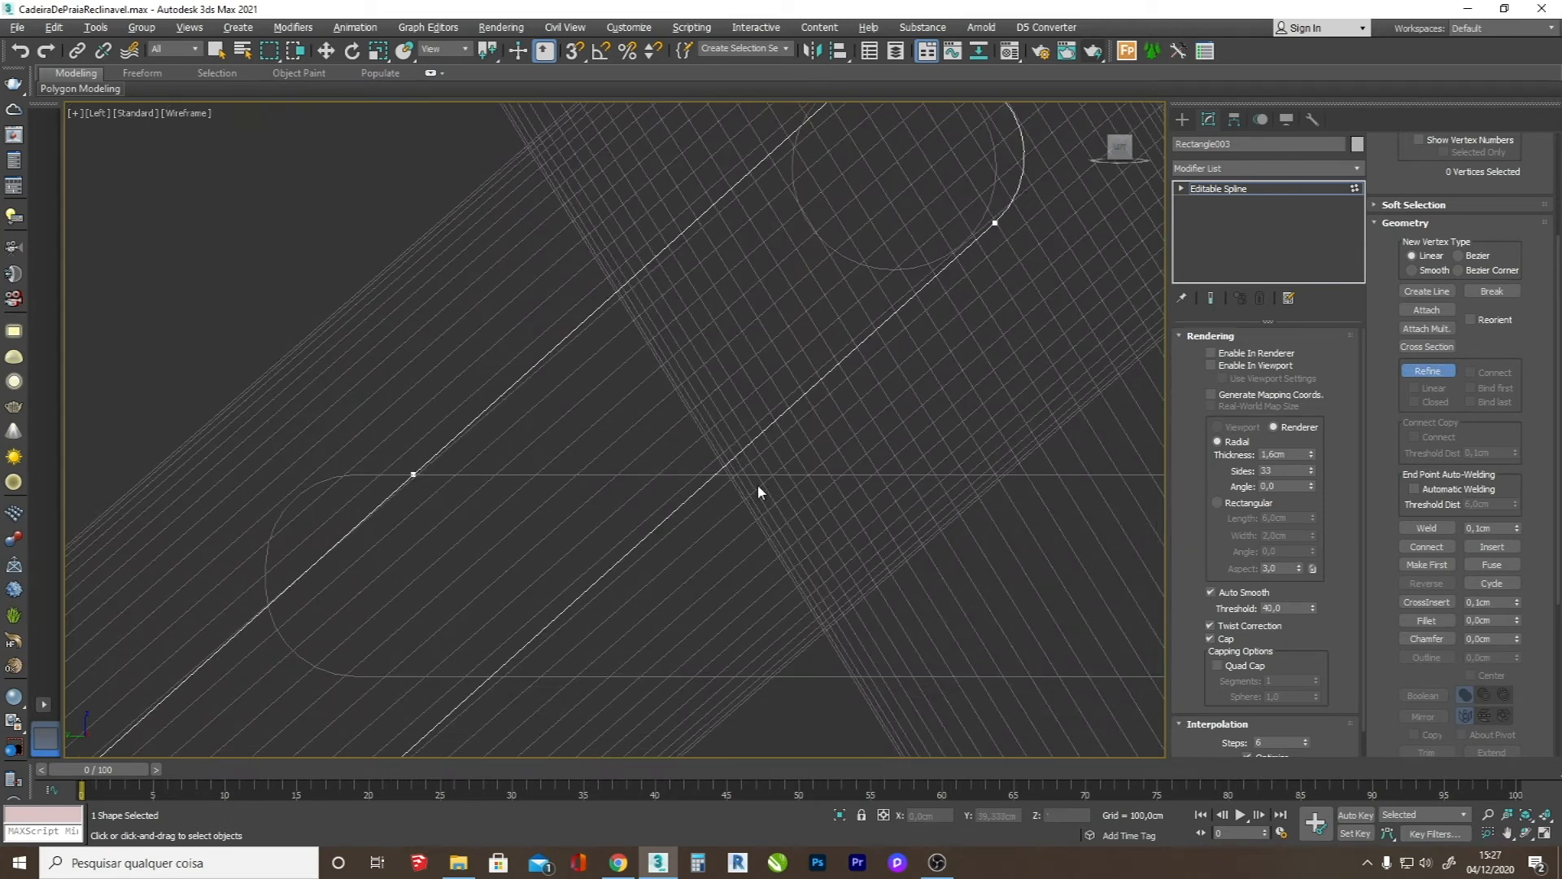
{"action": "left_click", "coordinate": [715, 474]}
{"action": "scroll", "coordinate": [749, 480], "scroll_direction": "down", "scroll_amount": 6}
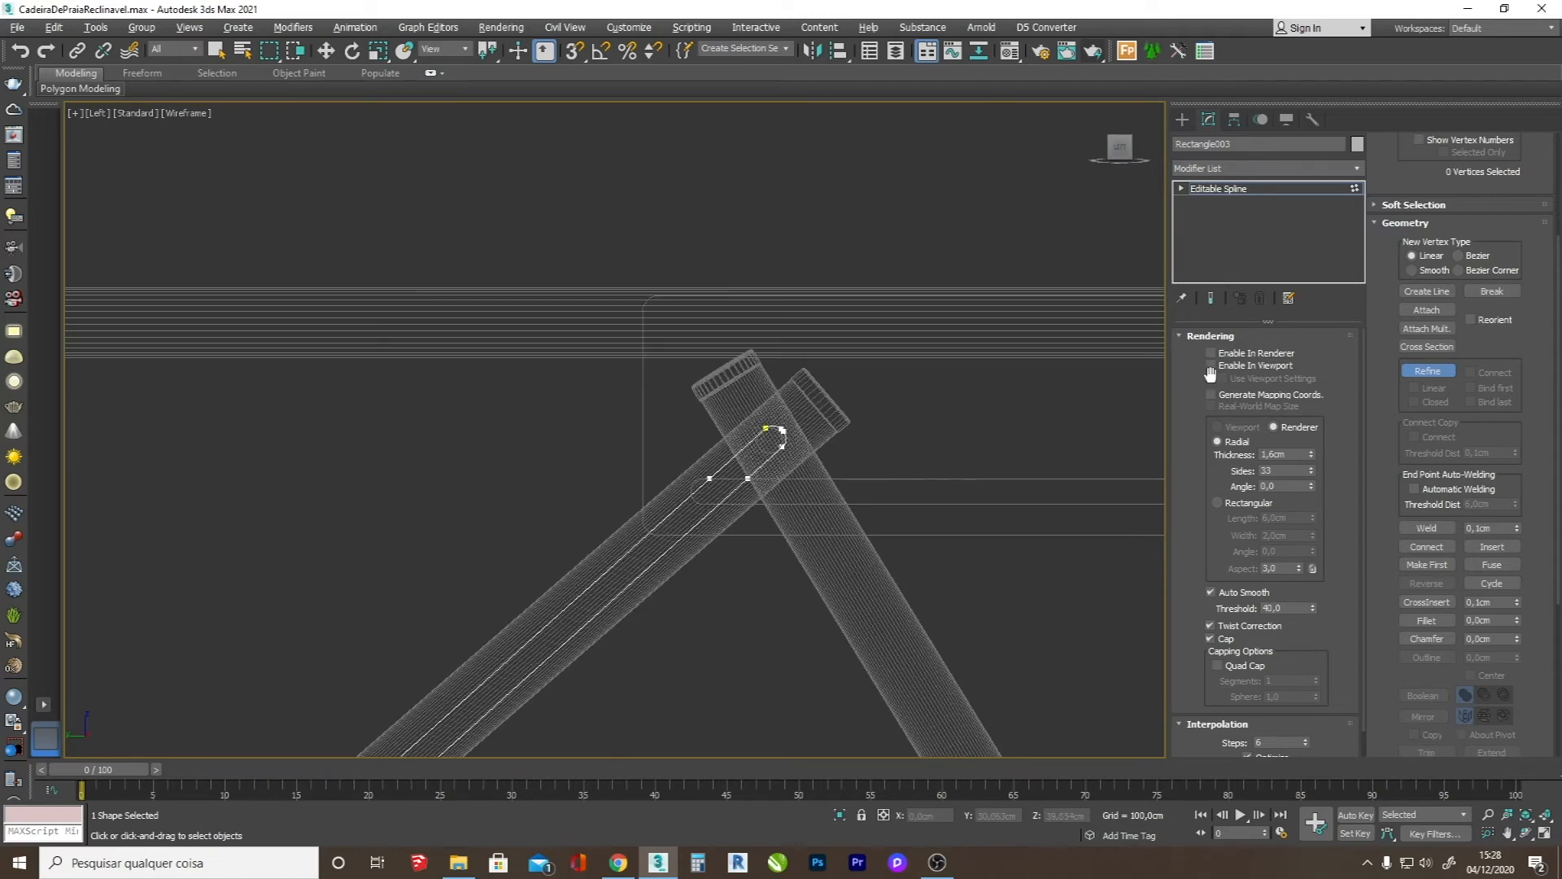
{"action": "scroll", "coordinate": [1353, 360], "scroll_direction": "down", "scroll_amount": 1}
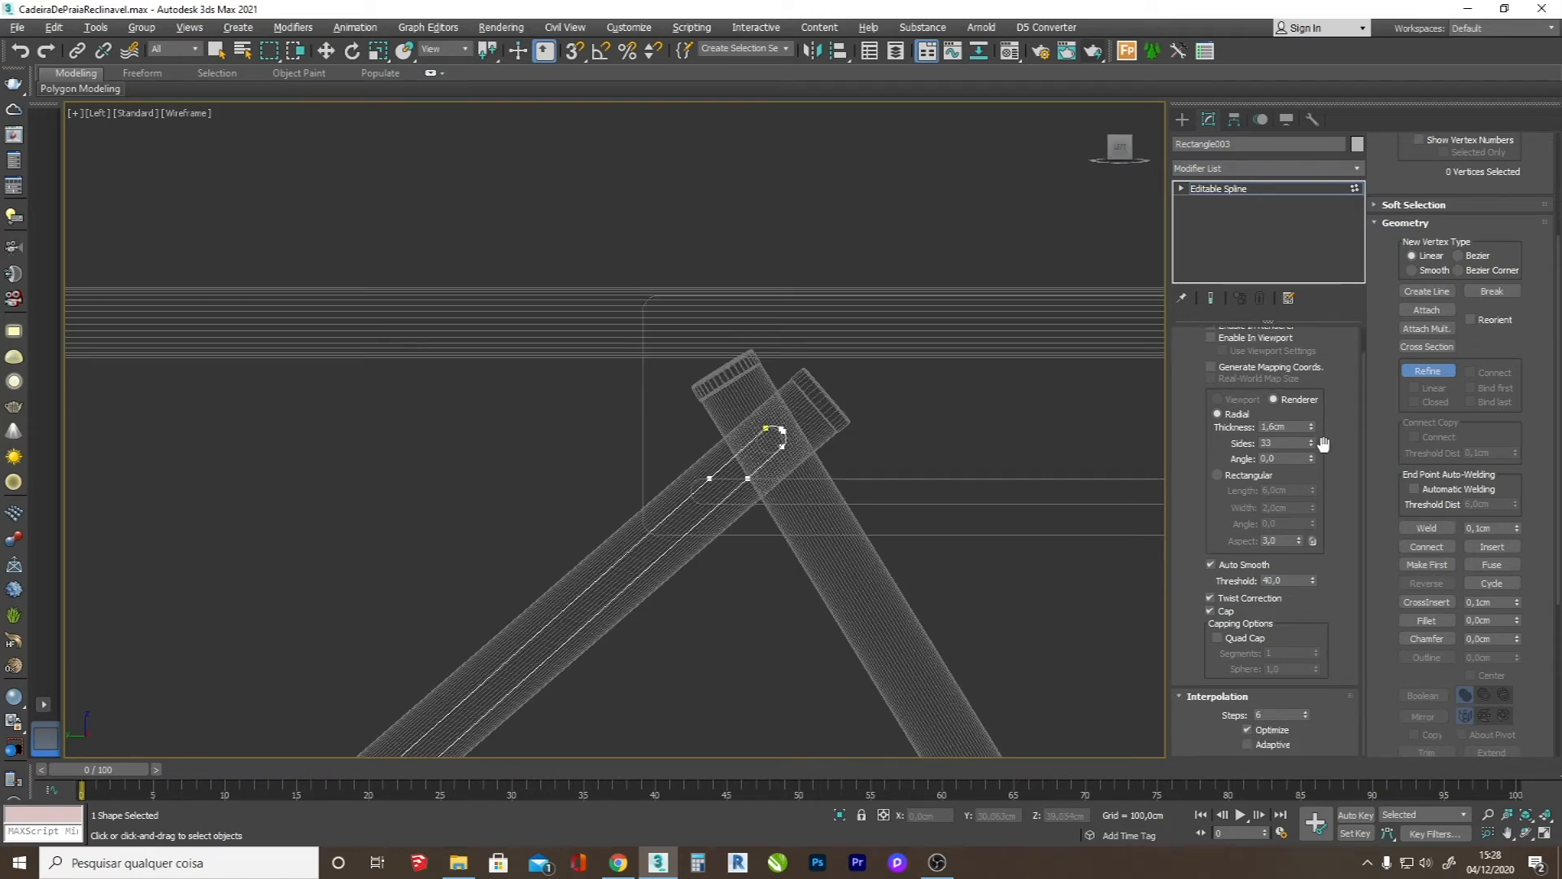
- Delete the tilted slot's segments below the two added vertices, leaving only the rounded upper notch
{"action": "key", "text": "w"}
{"action": "scroll", "coordinate": [774, 517], "scroll_direction": "down", "scroll_amount": 6}
{"action": "left_click_drag", "start_coordinate": [1336, 413], "coordinate": [1342, 315]}
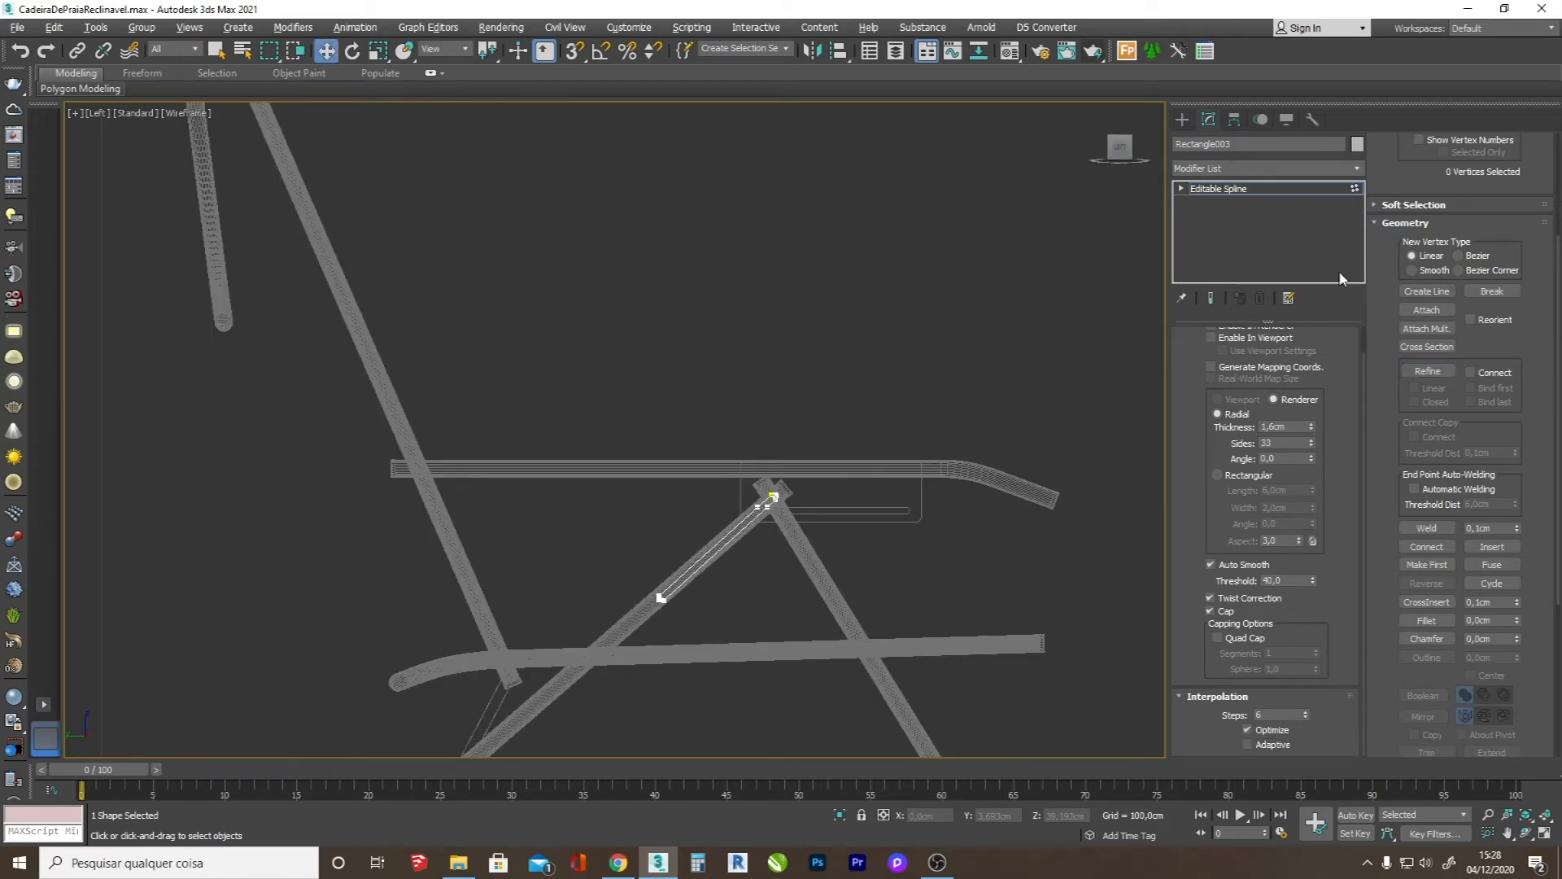
{"action": "scroll", "coordinate": [1411, 157], "scroll_direction": "up", "scroll_amount": 5}
{"action": "left_click", "coordinate": [1461, 166]}
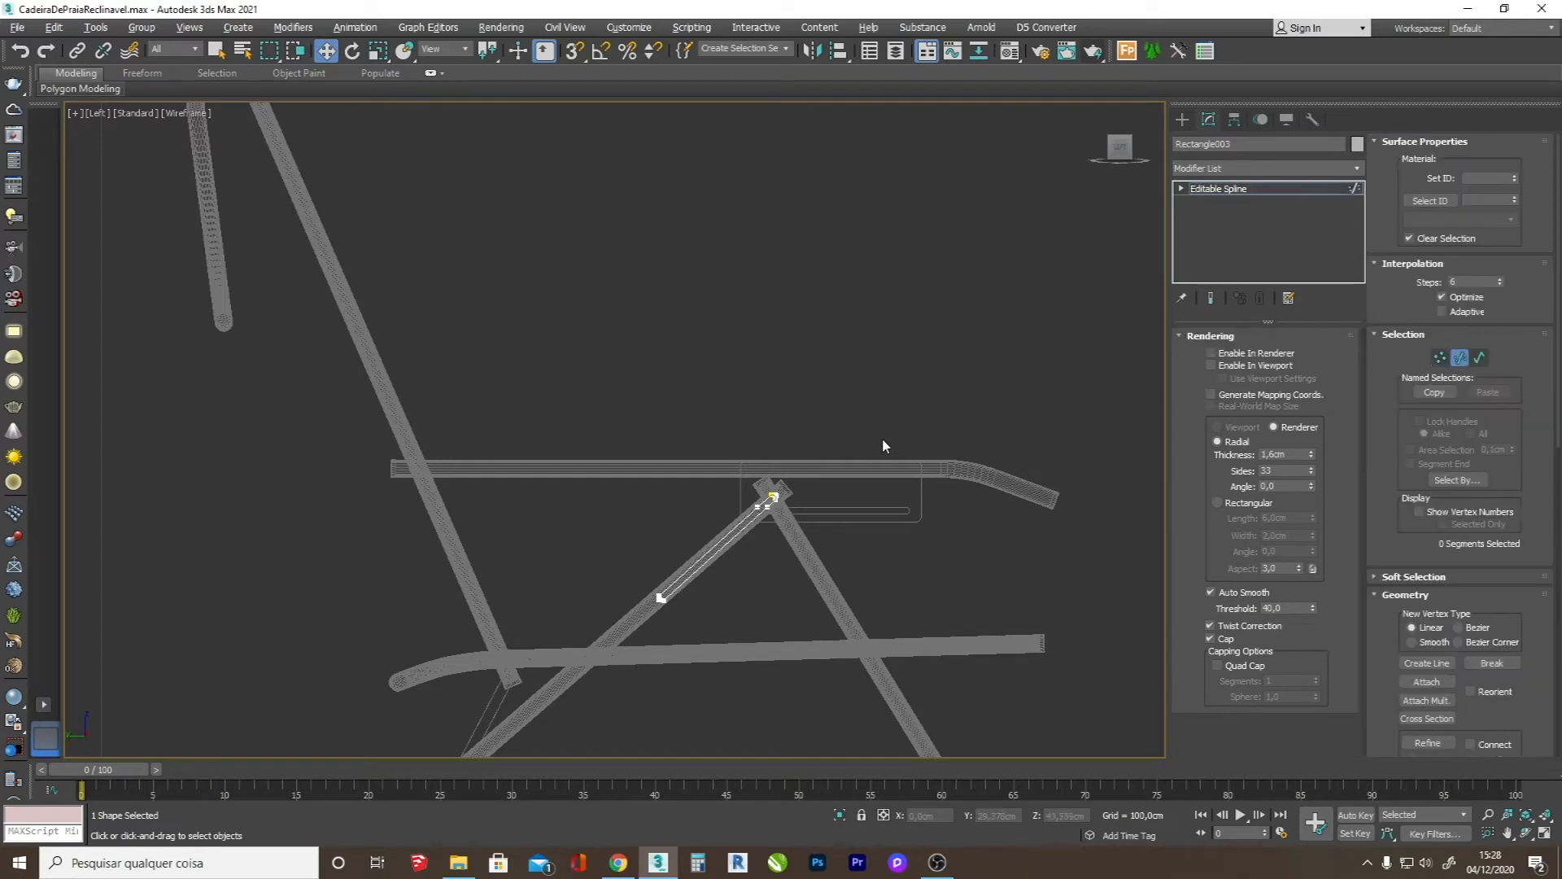
{"action": "scroll", "coordinate": [685, 590], "scroll_direction": "up", "scroll_amount": 4}
{"action": "left_click_drag", "start_coordinate": [685, 590], "coordinate": [556, 519]}
{"action": "scroll", "coordinate": [843, 417], "scroll_direction": "up", "scroll_amount": 4}
{"action": "left_click", "coordinate": [842, 416]}
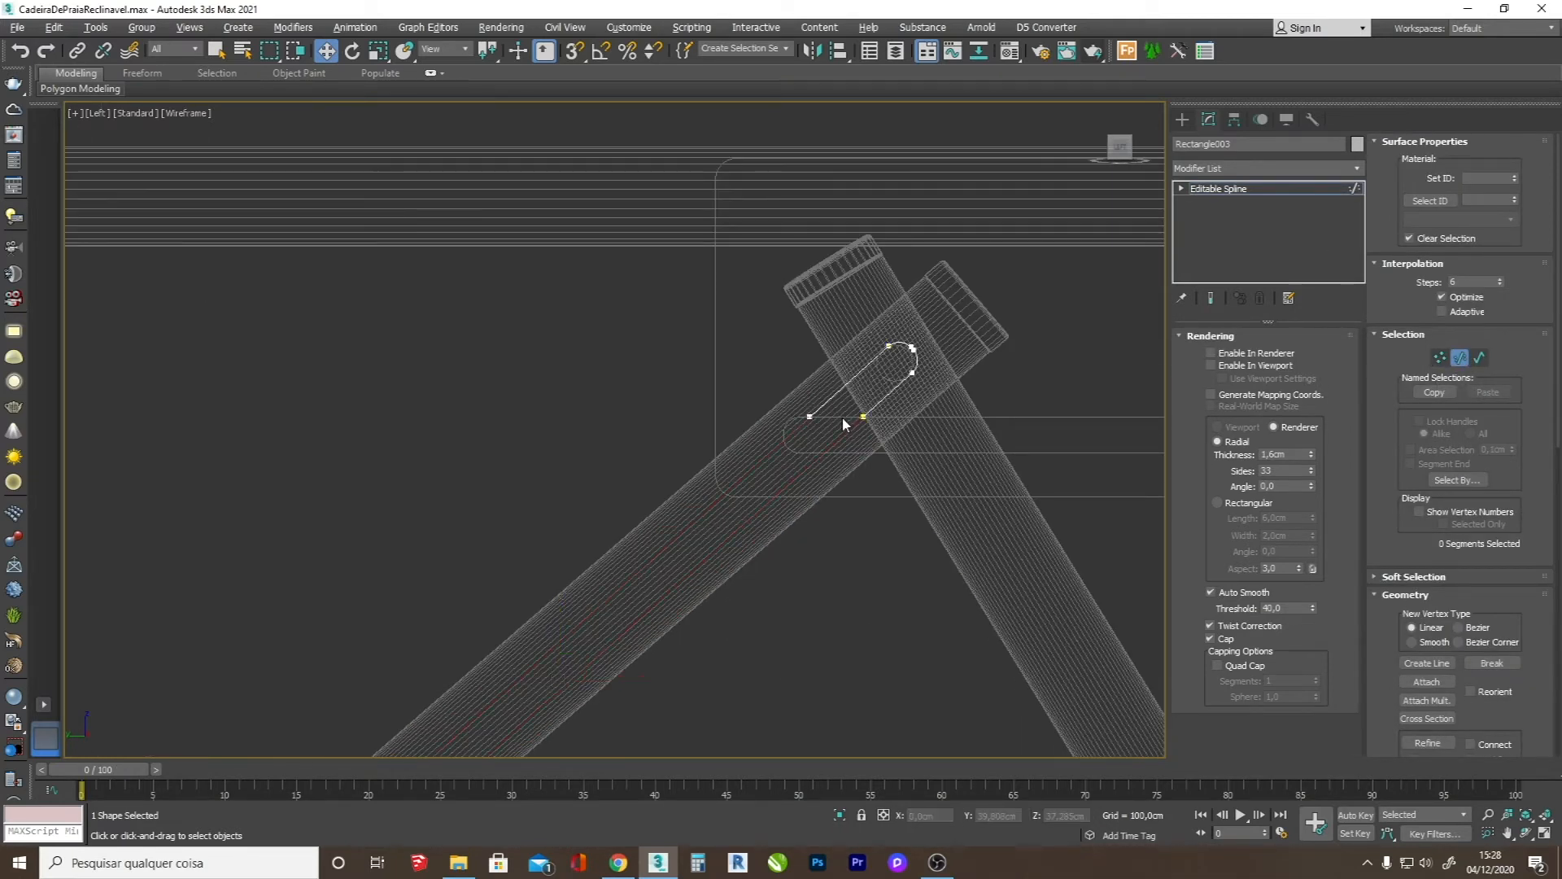
{"action": "scroll", "coordinate": [934, 387], "scroll_direction": "up", "scroll_amount": 6}
{"action": "scroll", "coordinate": [587, 478], "scroll_direction": "down", "scroll_amount": 5}
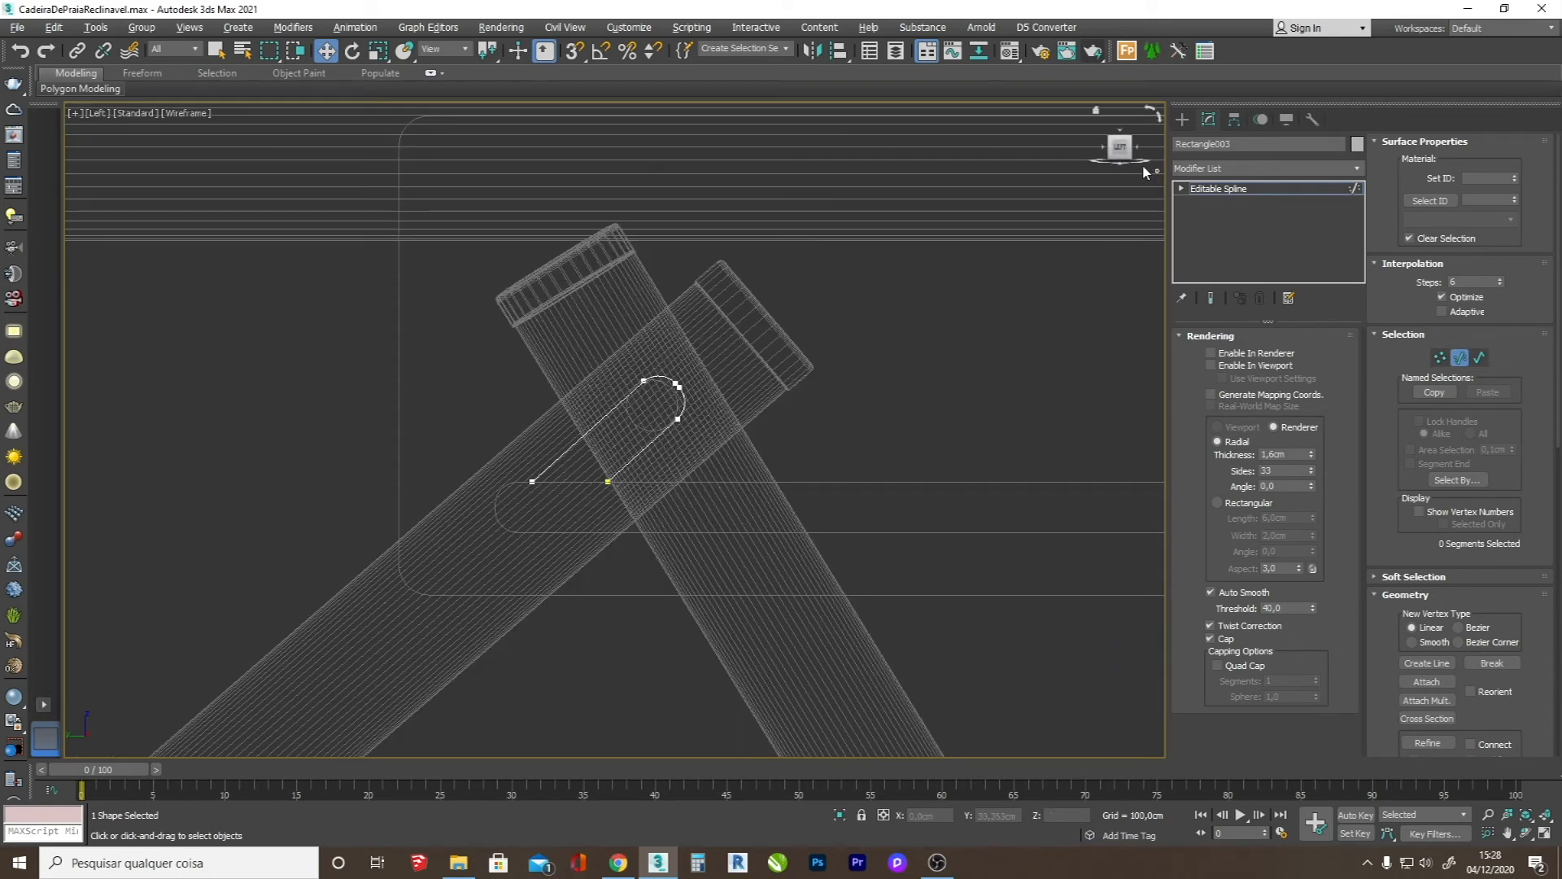
- Center the notch spline's pivot to the object using Affect Pivot Only
{"action": "left_click", "coordinate": [1182, 120]}
{"action": "scroll", "coordinate": [432, 521], "scroll_direction": "down", "scroll_amount": 5}
{"action": "left_click", "coordinate": [1235, 120]}
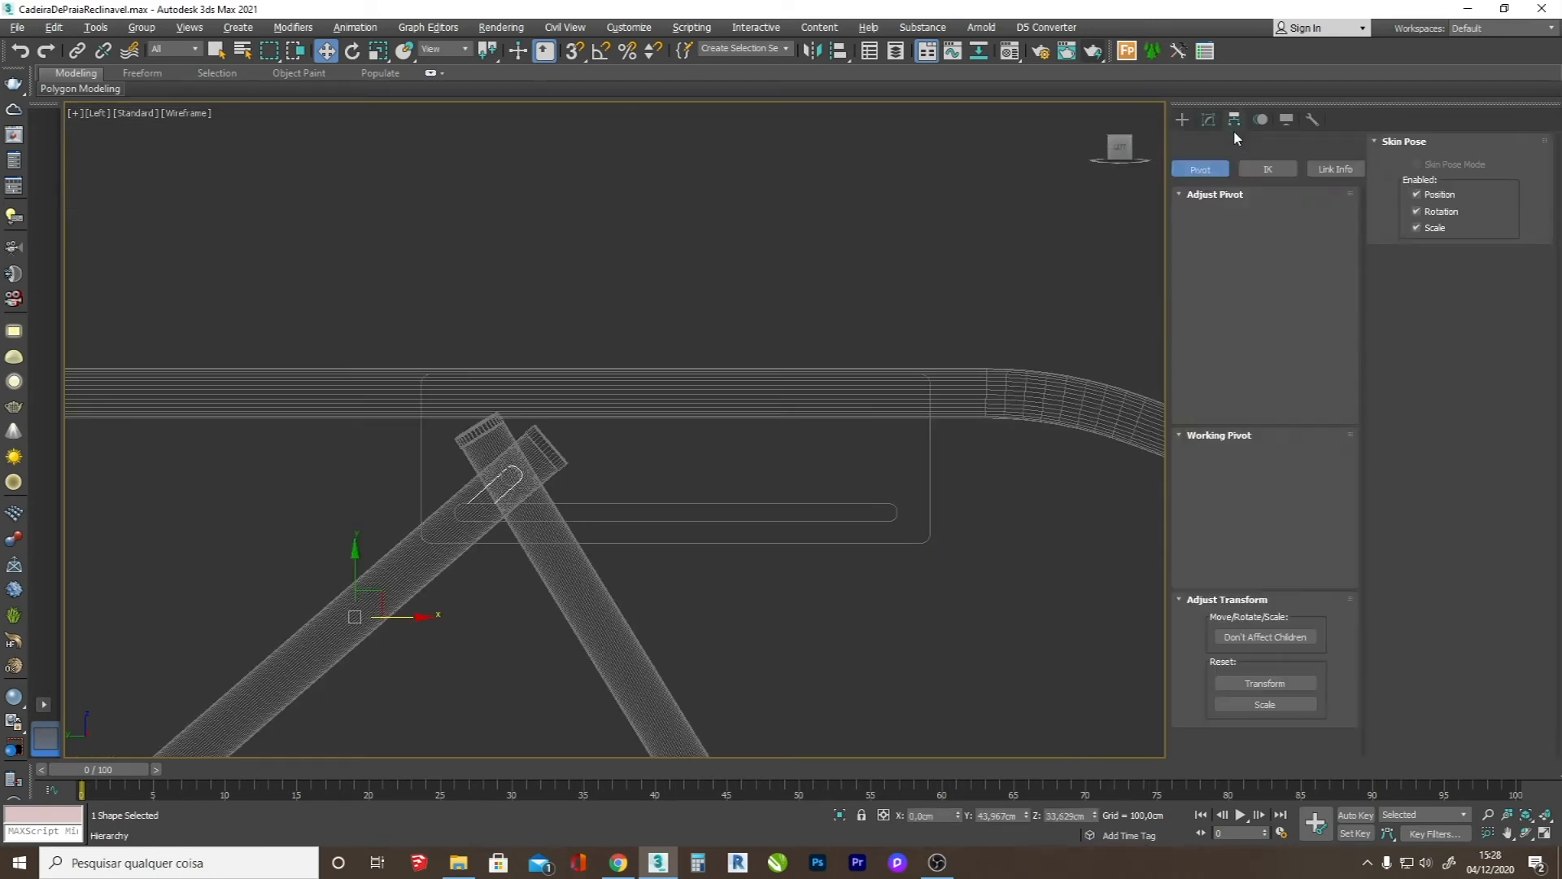
{"action": "left_click", "coordinate": [1247, 239]}
{"action": "left_click", "coordinate": [1257, 317]}
{"action": "left_click", "coordinate": [1183, 119]}
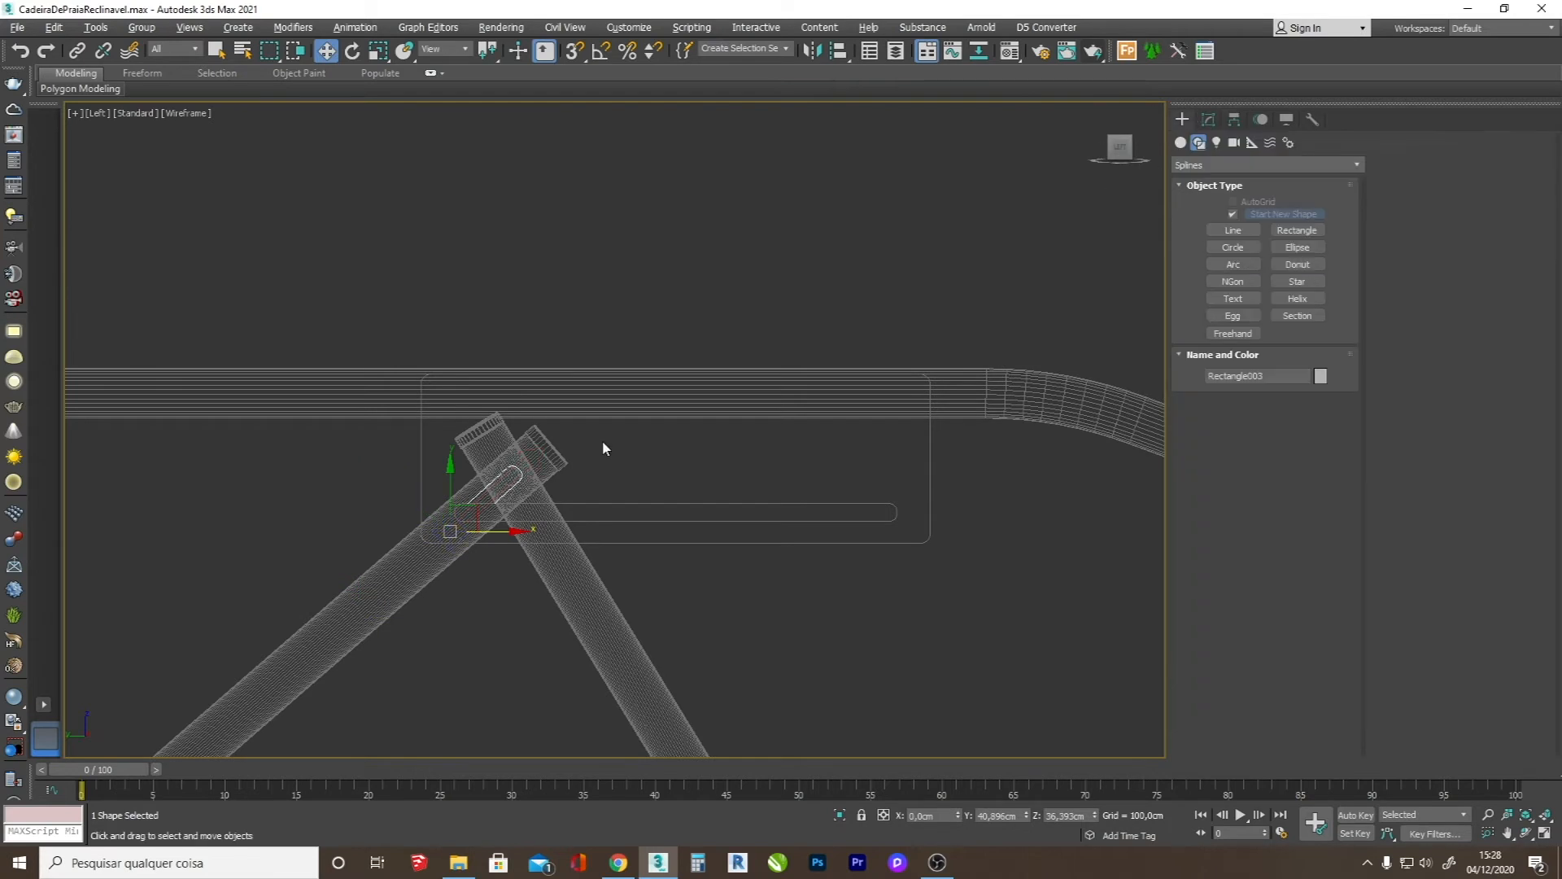
{"action": "scroll", "coordinate": [571, 476], "scroll_direction": "up", "scroll_amount": 5}
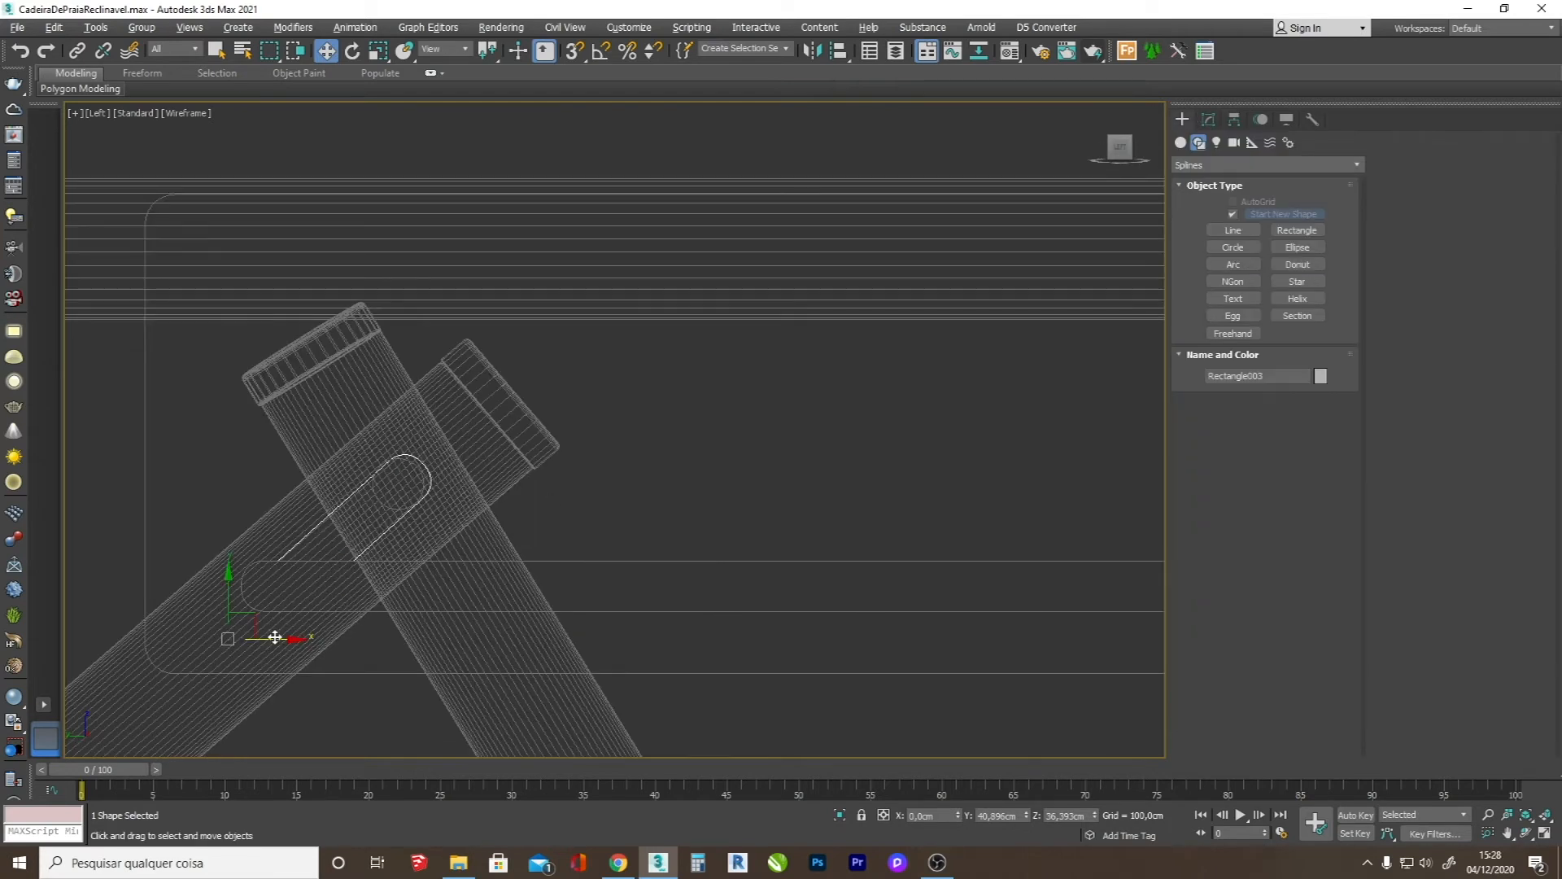
- Clone the notch spline along the horizontal slot as three evenly spaced copies, checking the spacing against the chair's reference photo
{"action": "key", "text": "alt+Tab"}
{"action": "key", "text": "alt+Tab"}
{"action": "scroll", "coordinate": [403, 574], "scroll_direction": "down", "scroll_amount": 5}
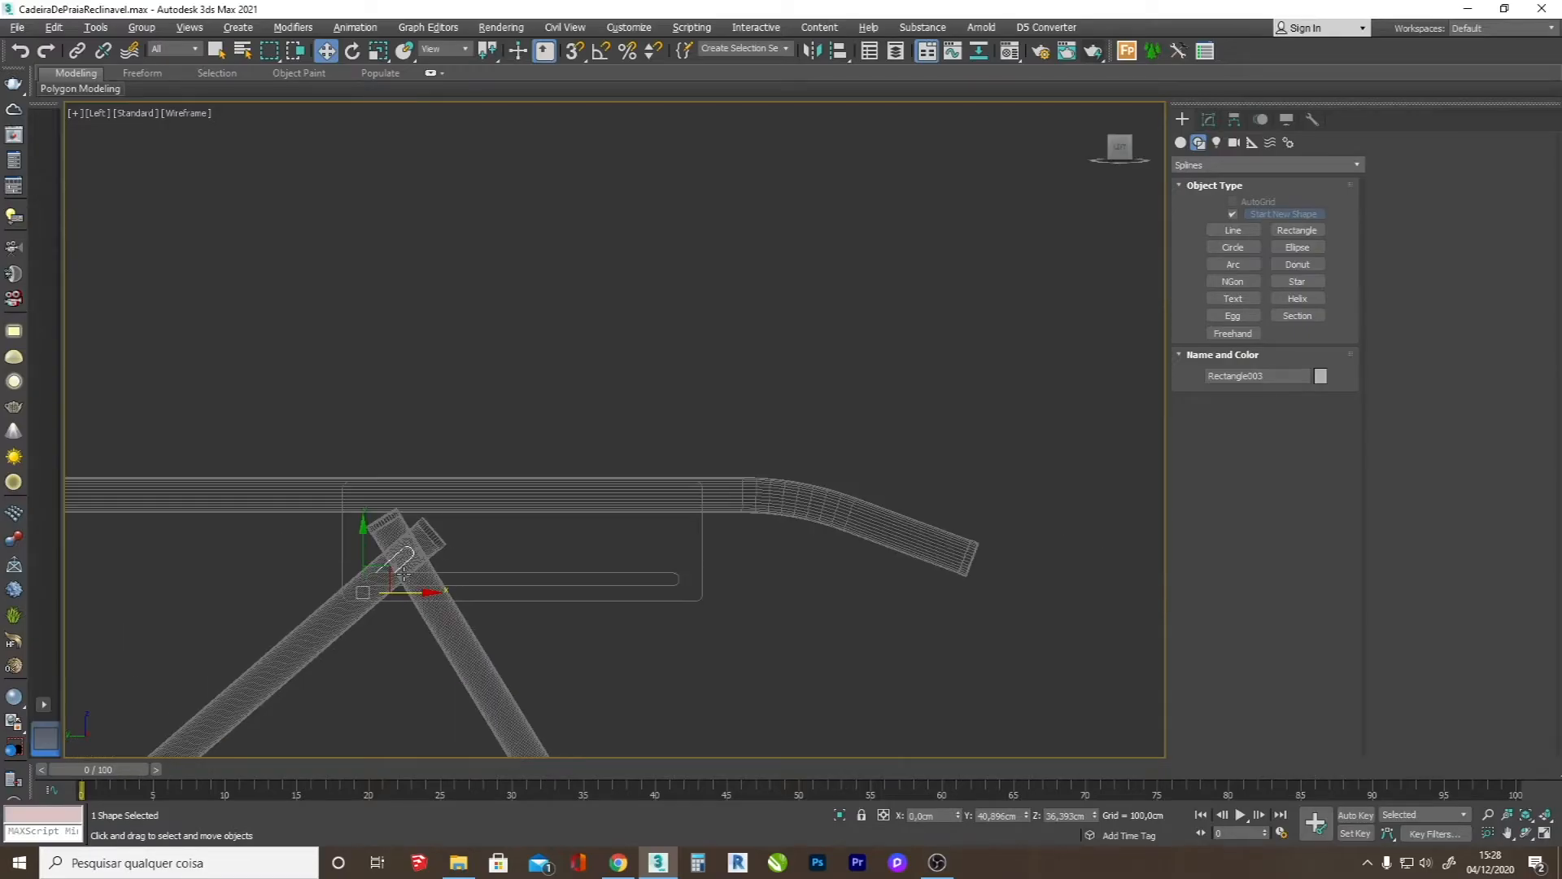
{"action": "left_click_drag", "start_coordinate": [389, 600], "coordinate": [504, 594], "text": "shift"}
{"action": "left_click", "coordinate": [822, 436]}
{"action": "left_click", "coordinate": [782, 499]}
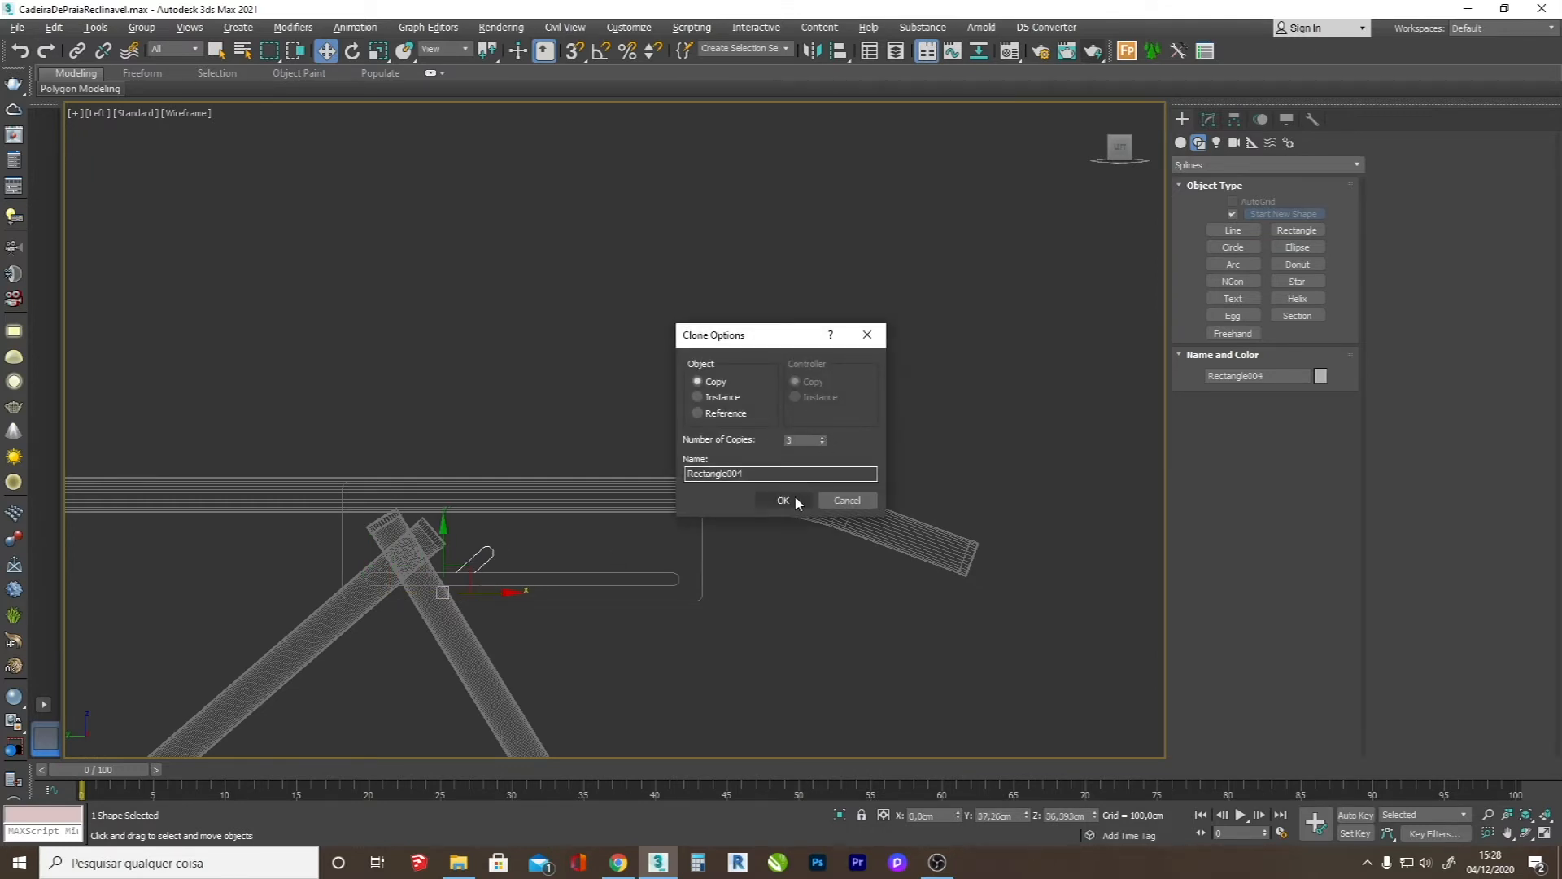
{"action": "key", "text": "alt+Tab"}
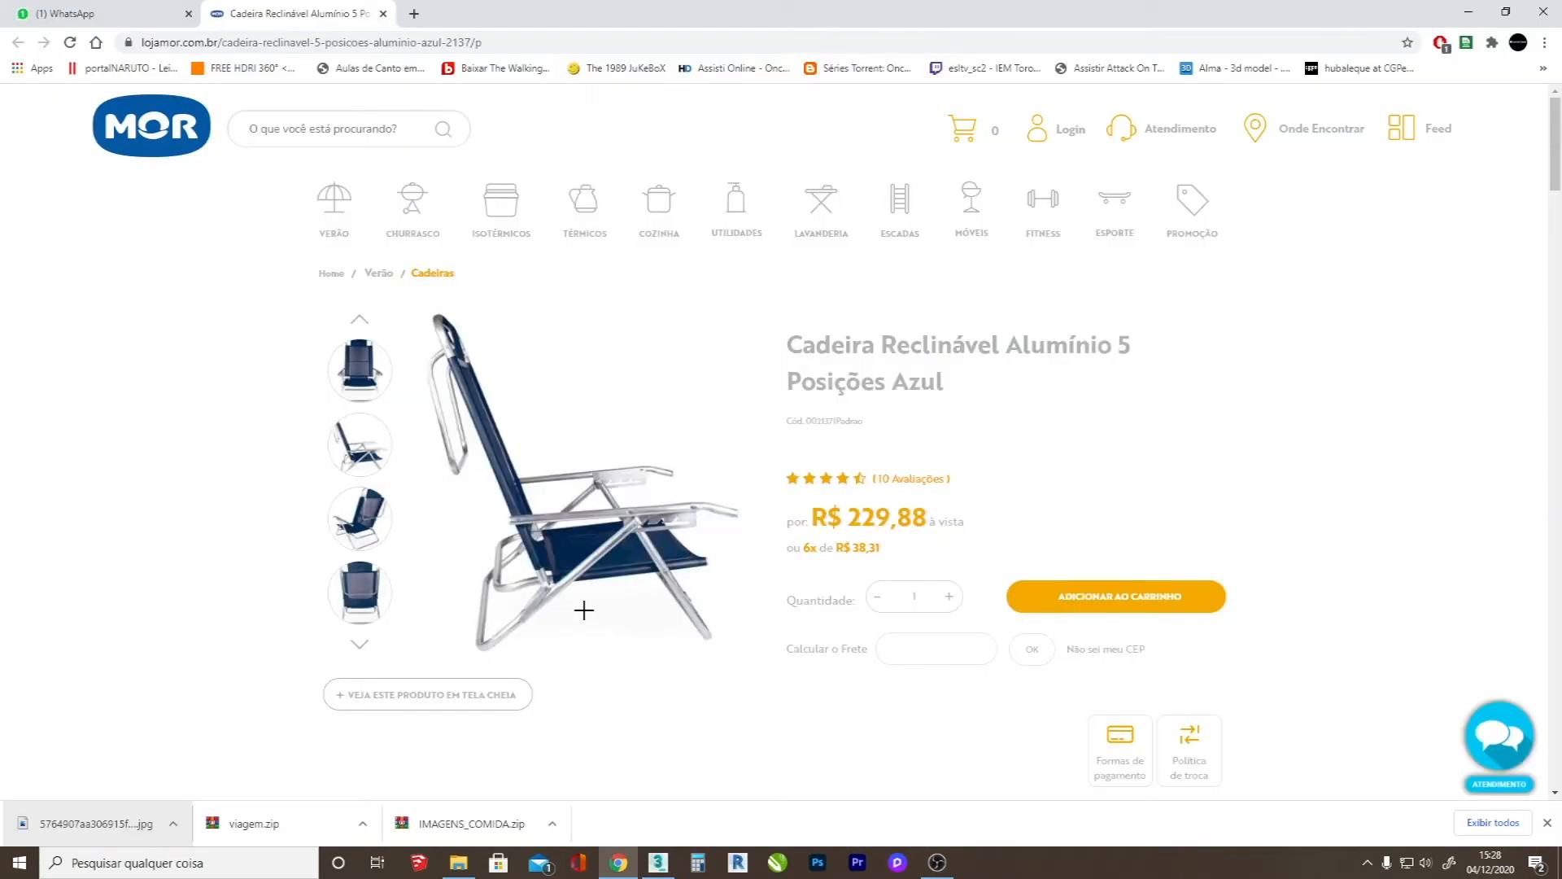
{"action": "key", "text": "alt+Tab"}
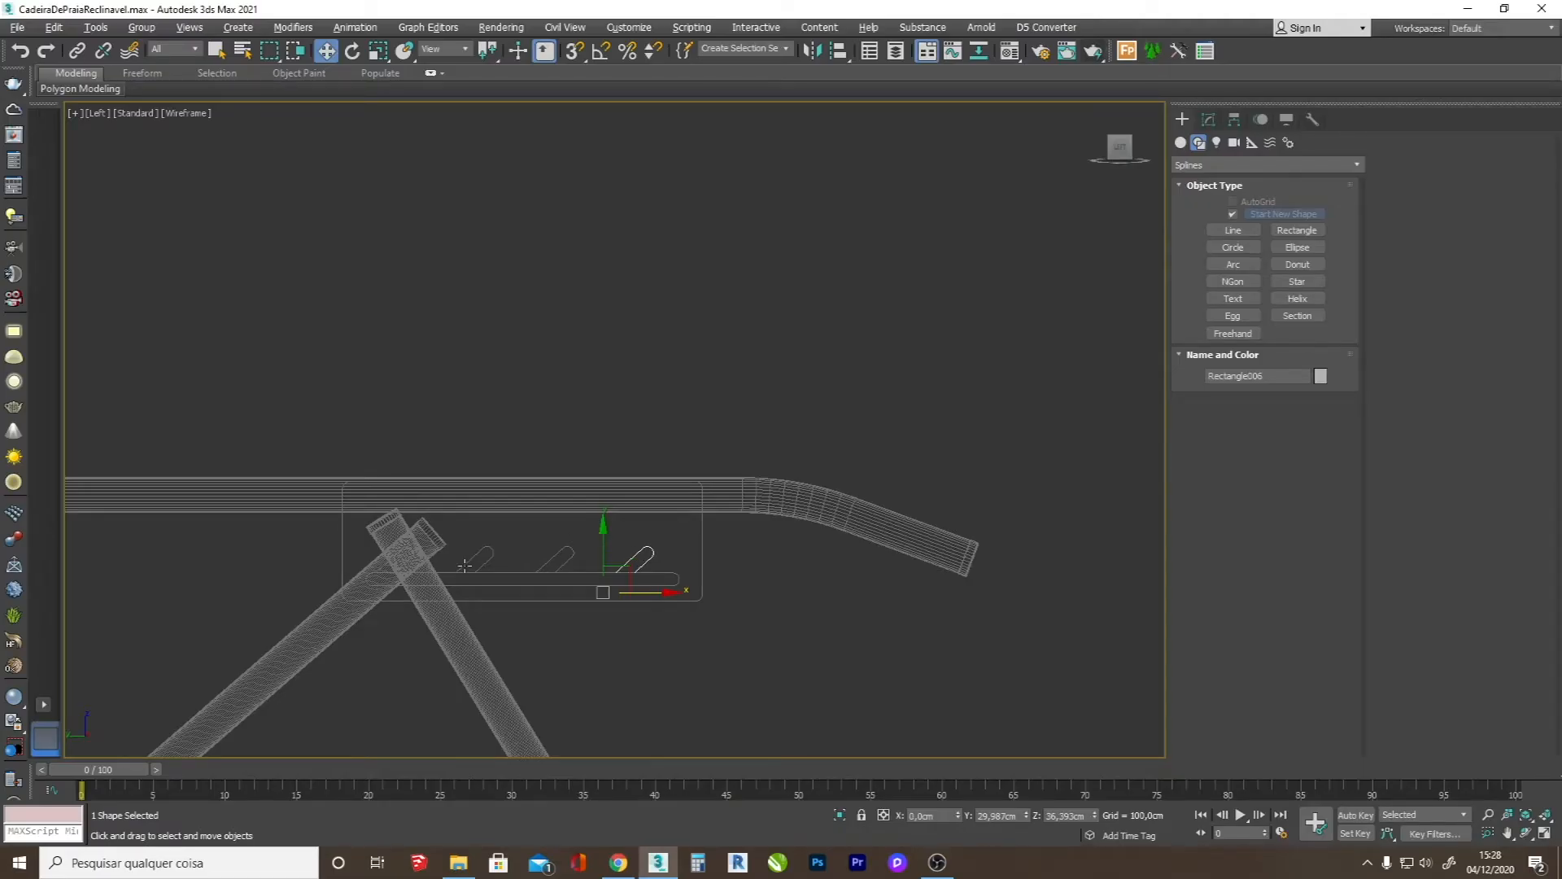
- Hide the two crossed leg tubes that cover the first notch
{"action": "scroll", "coordinate": [465, 565], "scroll_direction": "up", "scroll_amount": 4}
{"action": "left_click", "coordinate": [524, 583]}
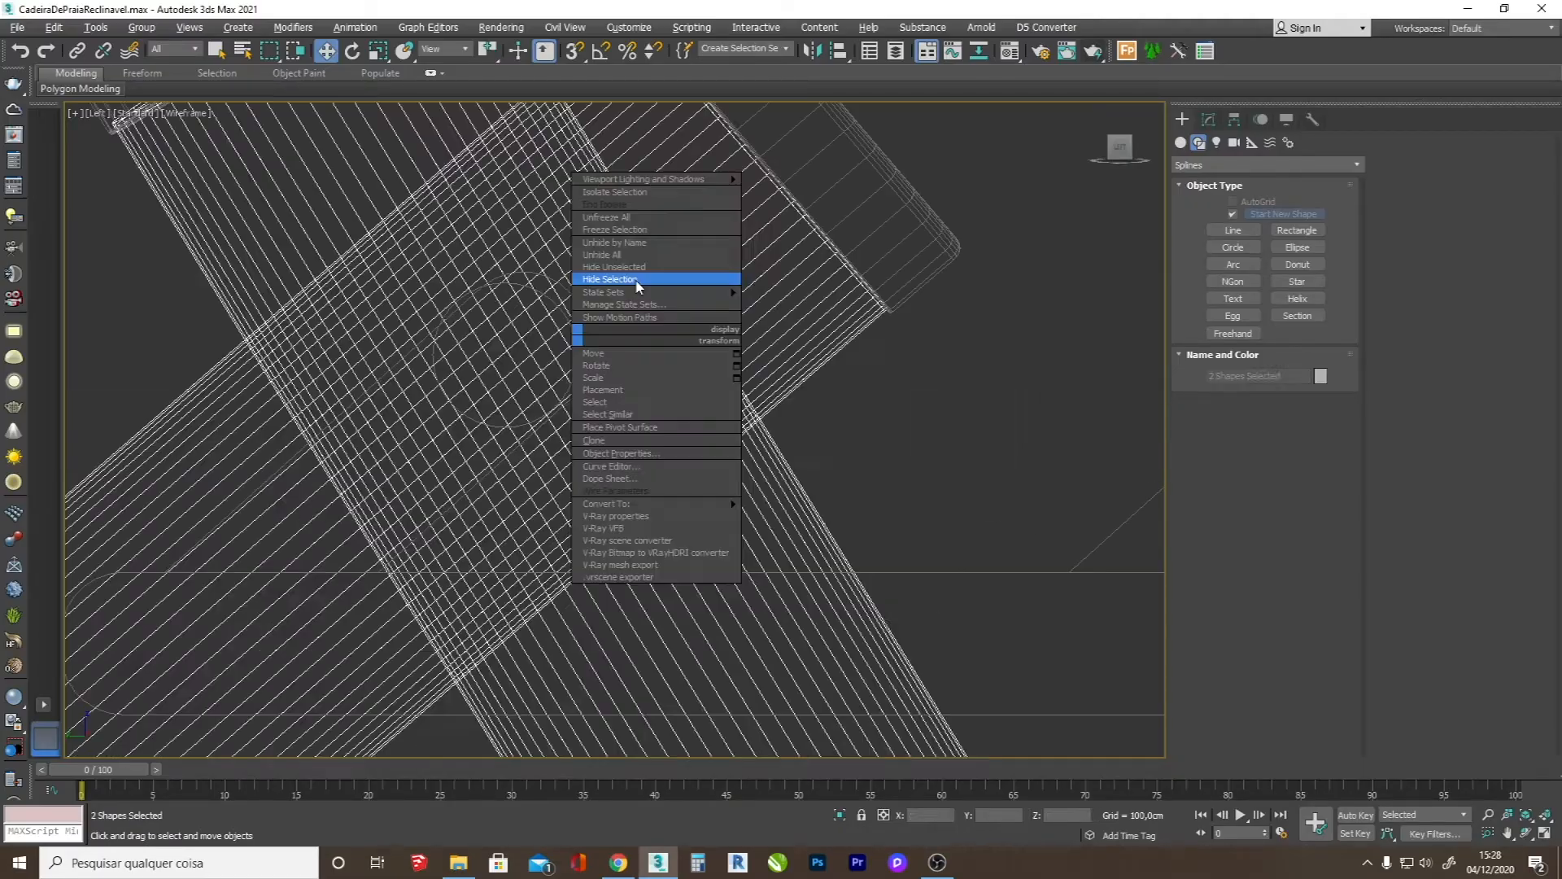
{"action": "left_click", "coordinate": [637, 281]}
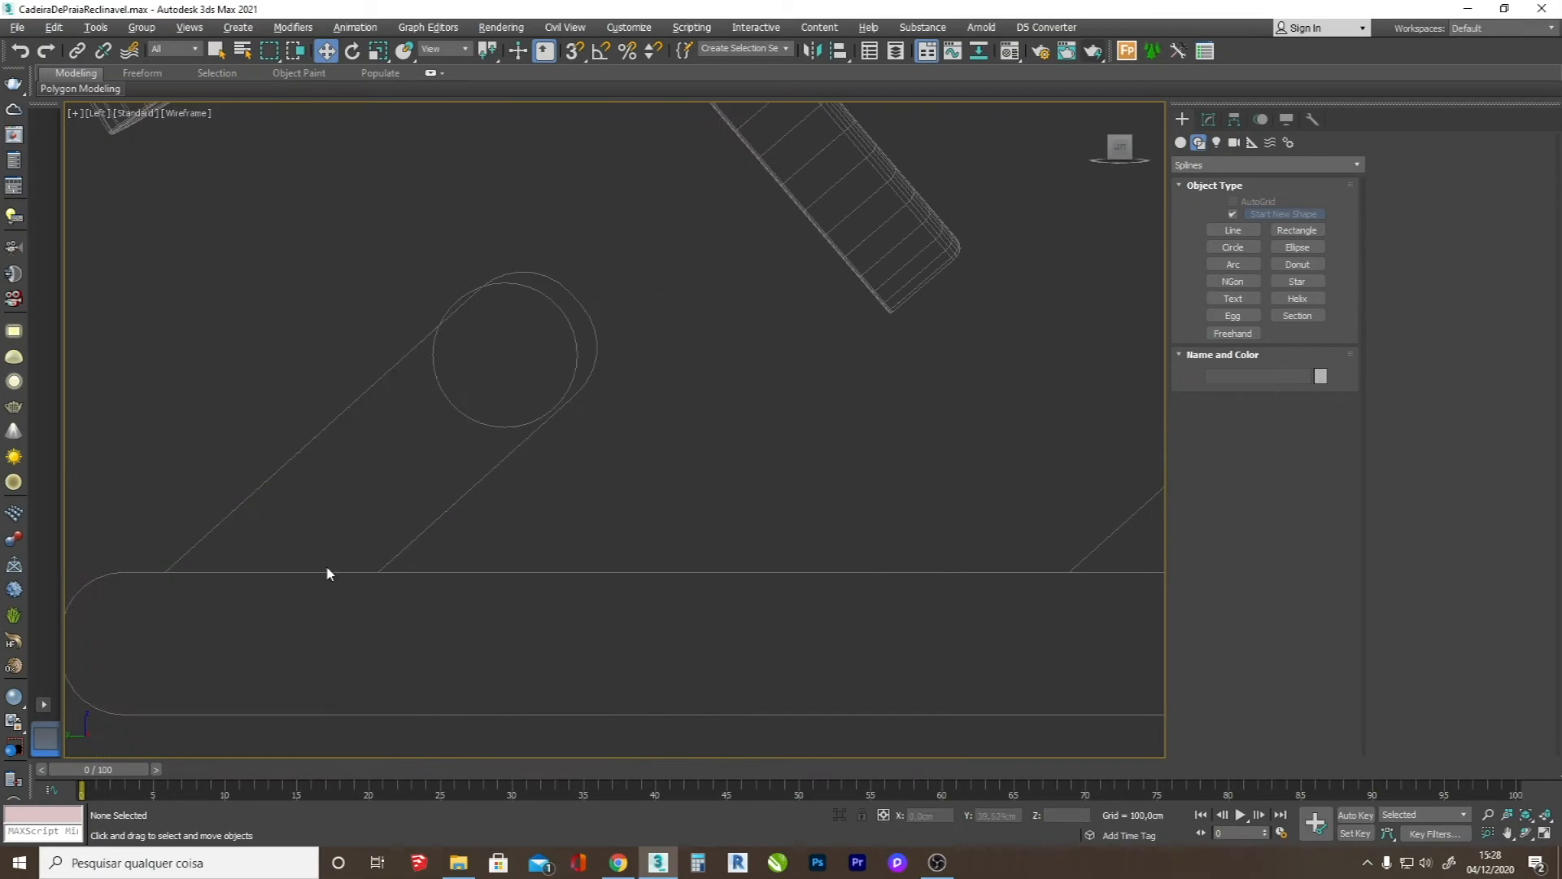
- Refine the horizontal slot's upper edge with a vertex at each of the two points where the first notch meets it
{"action": "left_click", "coordinate": [443, 572]}
{"action": "key", "text": "1"}
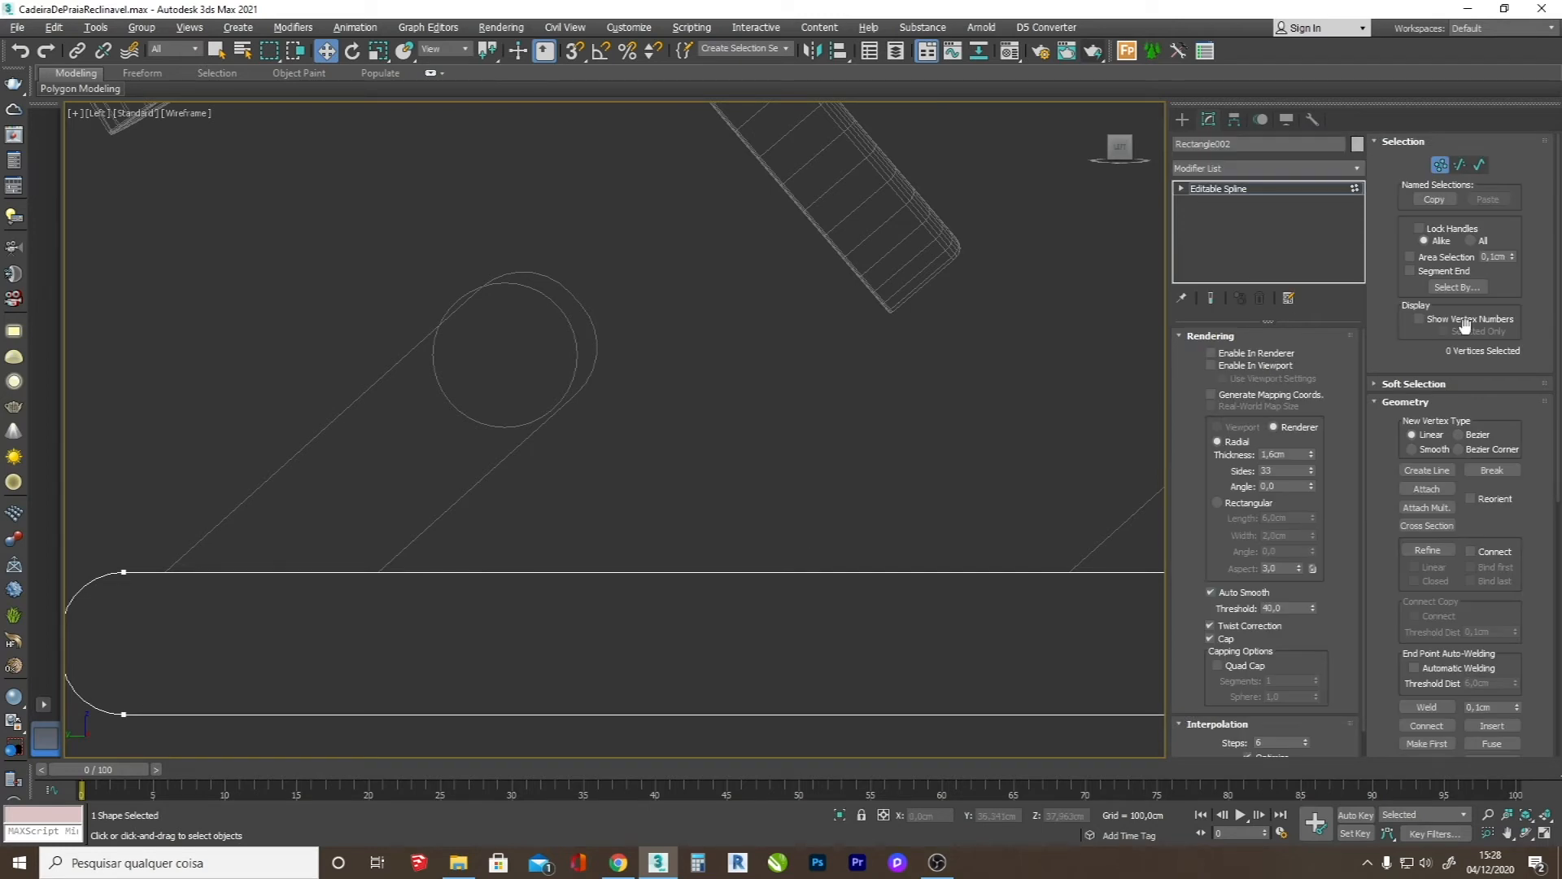
{"action": "left_click", "coordinate": [1427, 550]}
{"action": "scroll", "coordinate": [170, 572], "scroll_direction": "up", "scroll_amount": 3}
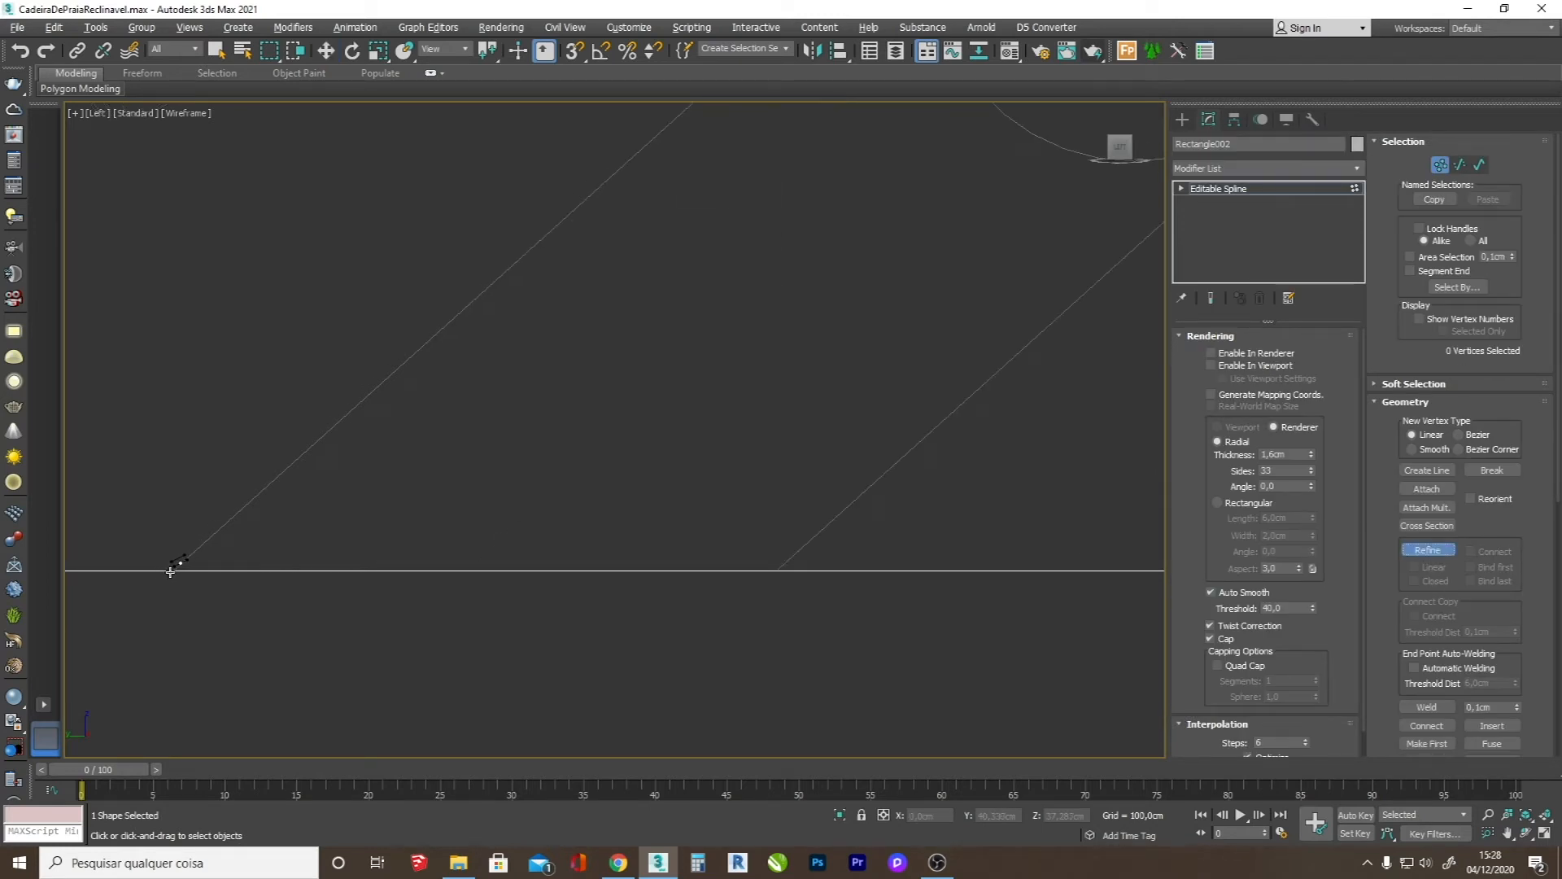
{"action": "left_click", "coordinate": [173, 571]}
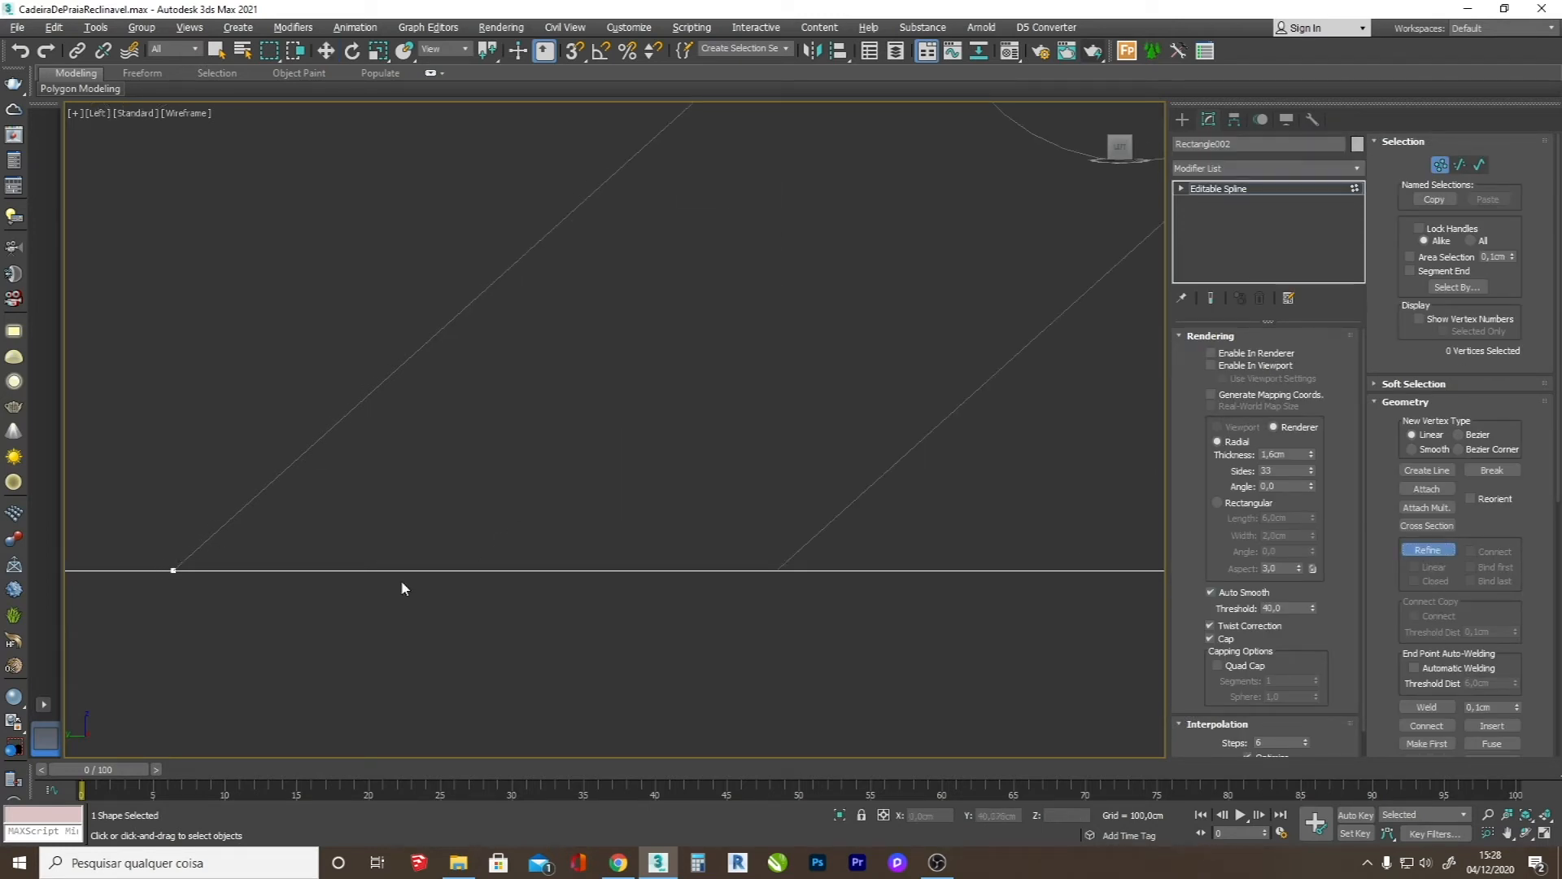
{"action": "left_click", "coordinate": [778, 570]}
- Refine the slot's upper edge with vertices at both ends of each of the three remaining notches
{"action": "scroll", "coordinate": [511, 530], "scroll_direction": "down", "scroll_amount": 5}
{"action": "scroll", "coordinate": [1100, 541], "scroll_direction": "up", "scroll_amount": 6}
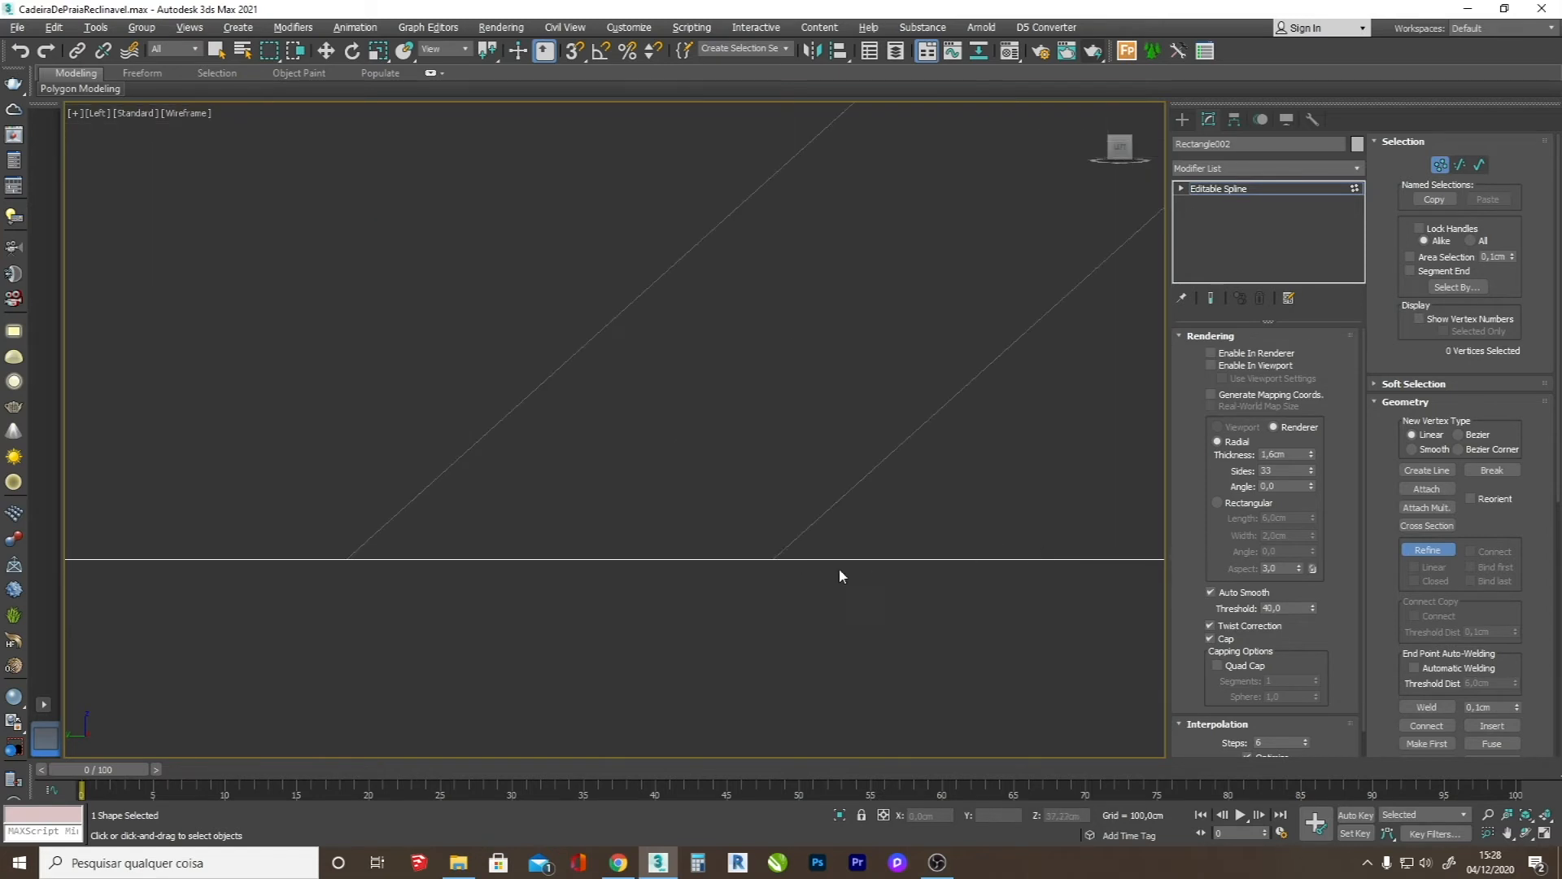
{"action": "scroll", "coordinate": [683, 581], "scroll_direction": "down", "scroll_amount": 5}
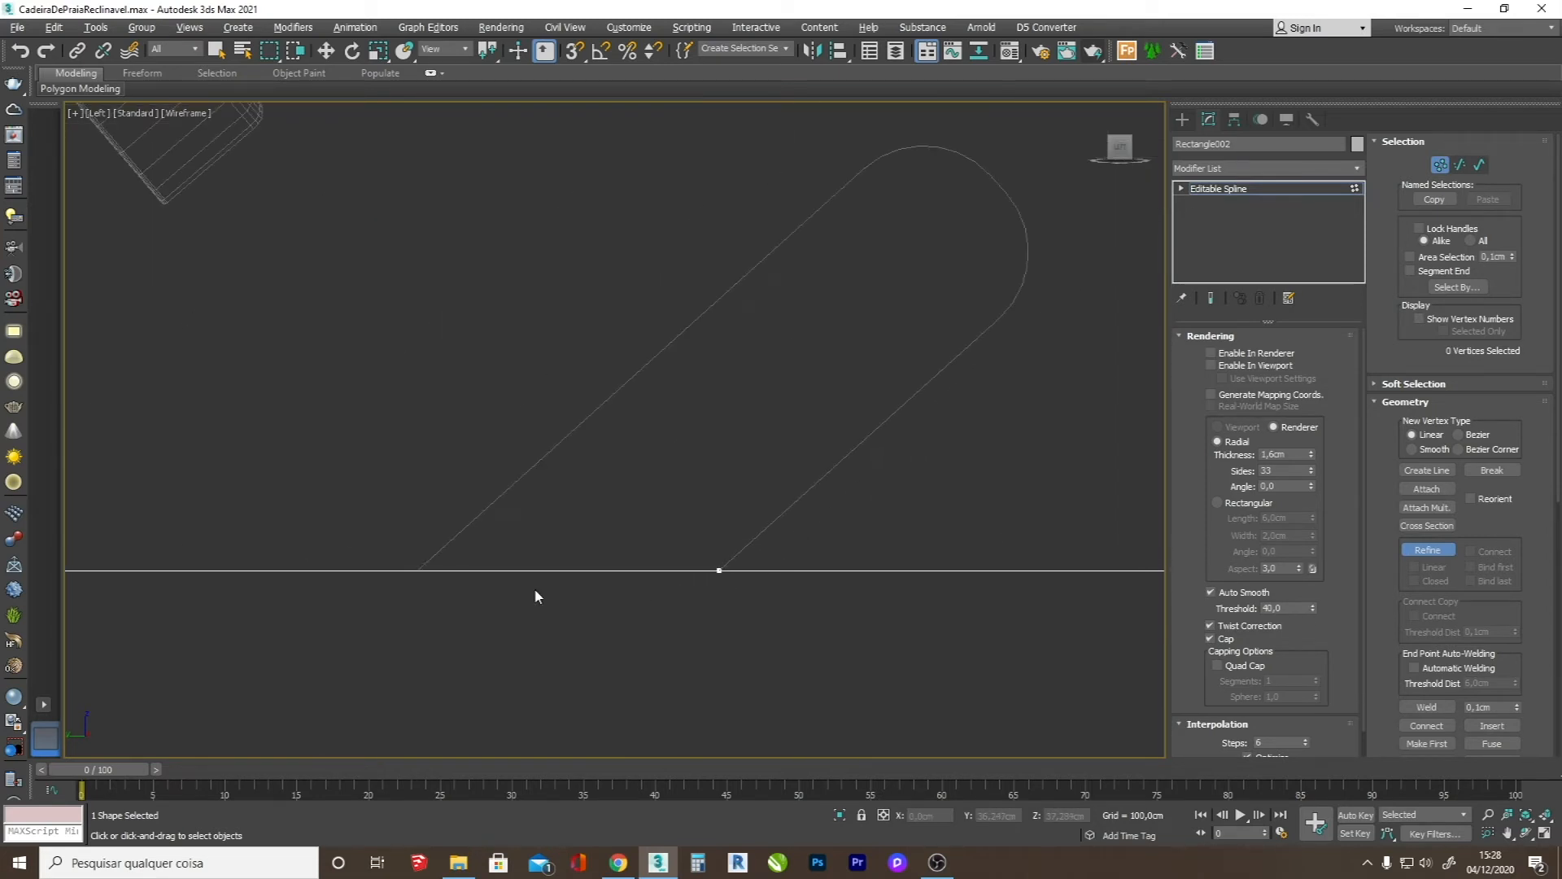
{"action": "scroll", "coordinate": [488, 565], "scroll_direction": "down", "scroll_amount": 5}
{"action": "scroll", "coordinate": [575, 564], "scroll_direction": "up", "scroll_amount": 5}
{"action": "left_click", "coordinate": [549, 575]}
{"action": "left_click", "coordinate": [763, 572]}
{"action": "scroll", "coordinate": [649, 564], "scroll_direction": "down", "scroll_amount": 3}
{"action": "scroll", "coordinate": [876, 589], "scroll_direction": "up", "scroll_amount": 3}
{"action": "left_click", "coordinate": [737, 555]}
{"action": "left_click", "coordinate": [950, 556]}
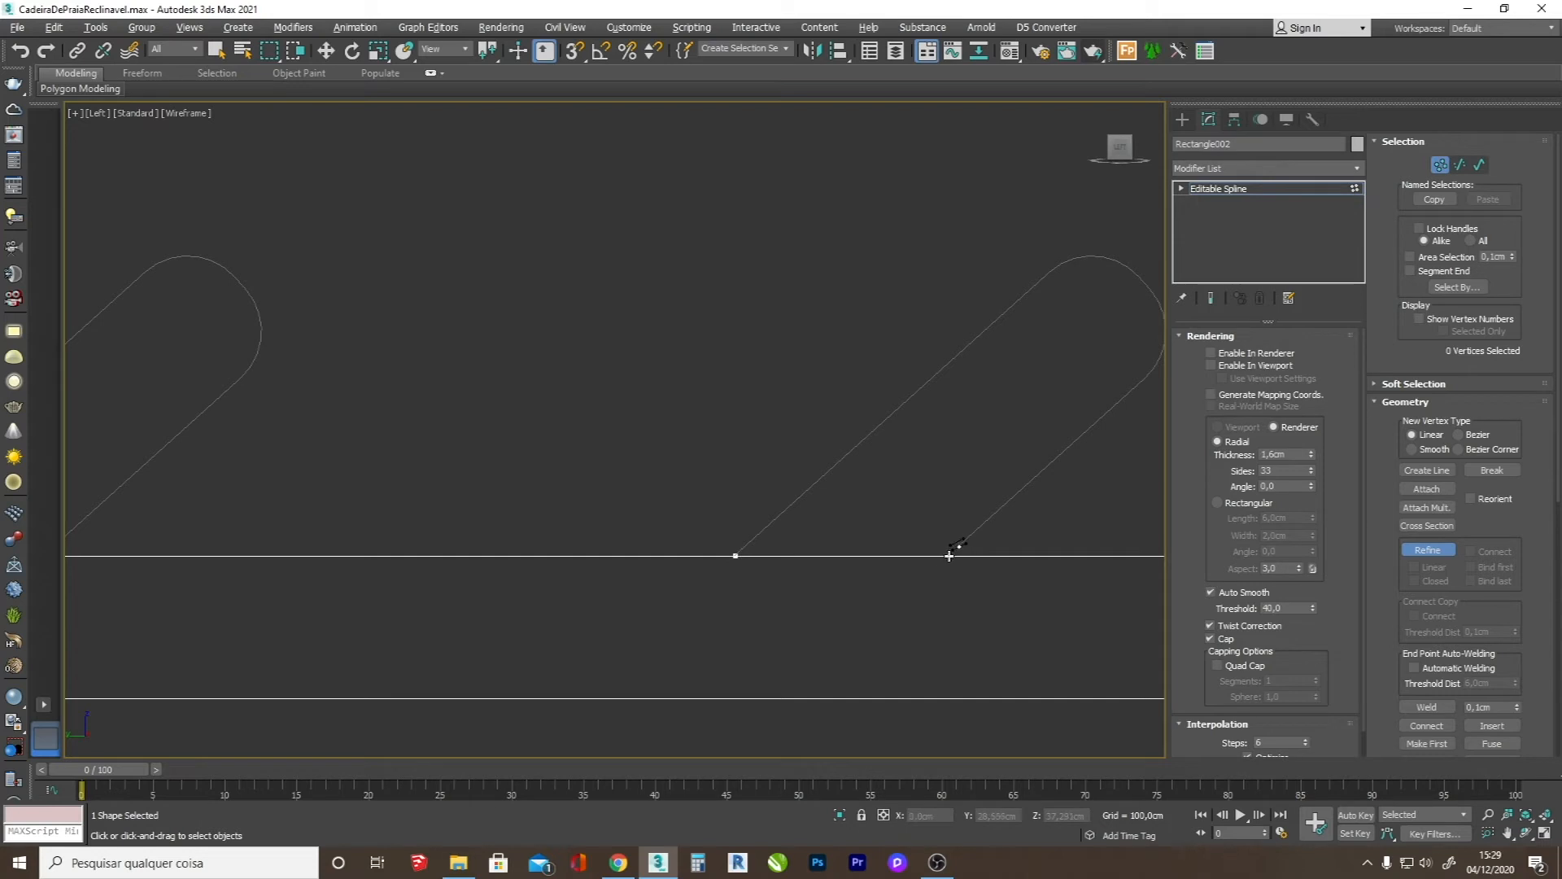
- Delete the slot's upper-edge segments beneath the four notches so that each notch opens into the slot
{"action": "left_click", "coordinate": [1459, 165]}
{"action": "key", "text": "w"}
{"action": "left_click", "coordinate": [869, 559]}
{"action": "scroll", "coordinate": [853, 568], "scroll_direction": "down", "scroll_amount": 3}
{"action": "key", "text": "Delete"}
{"action": "left_click", "coordinate": [531, 563]}
{"action": "key", "text": "Delete"}
{"action": "left_click", "coordinate": [209, 561]}
{"action": "scroll", "coordinate": [398, 594], "scroll_direction": "down", "scroll_amount": 3}
{"action": "key", "text": "Delete"}
{"action": "scroll", "coordinate": [232, 586], "scroll_direction": "up", "scroll_amount": 4}
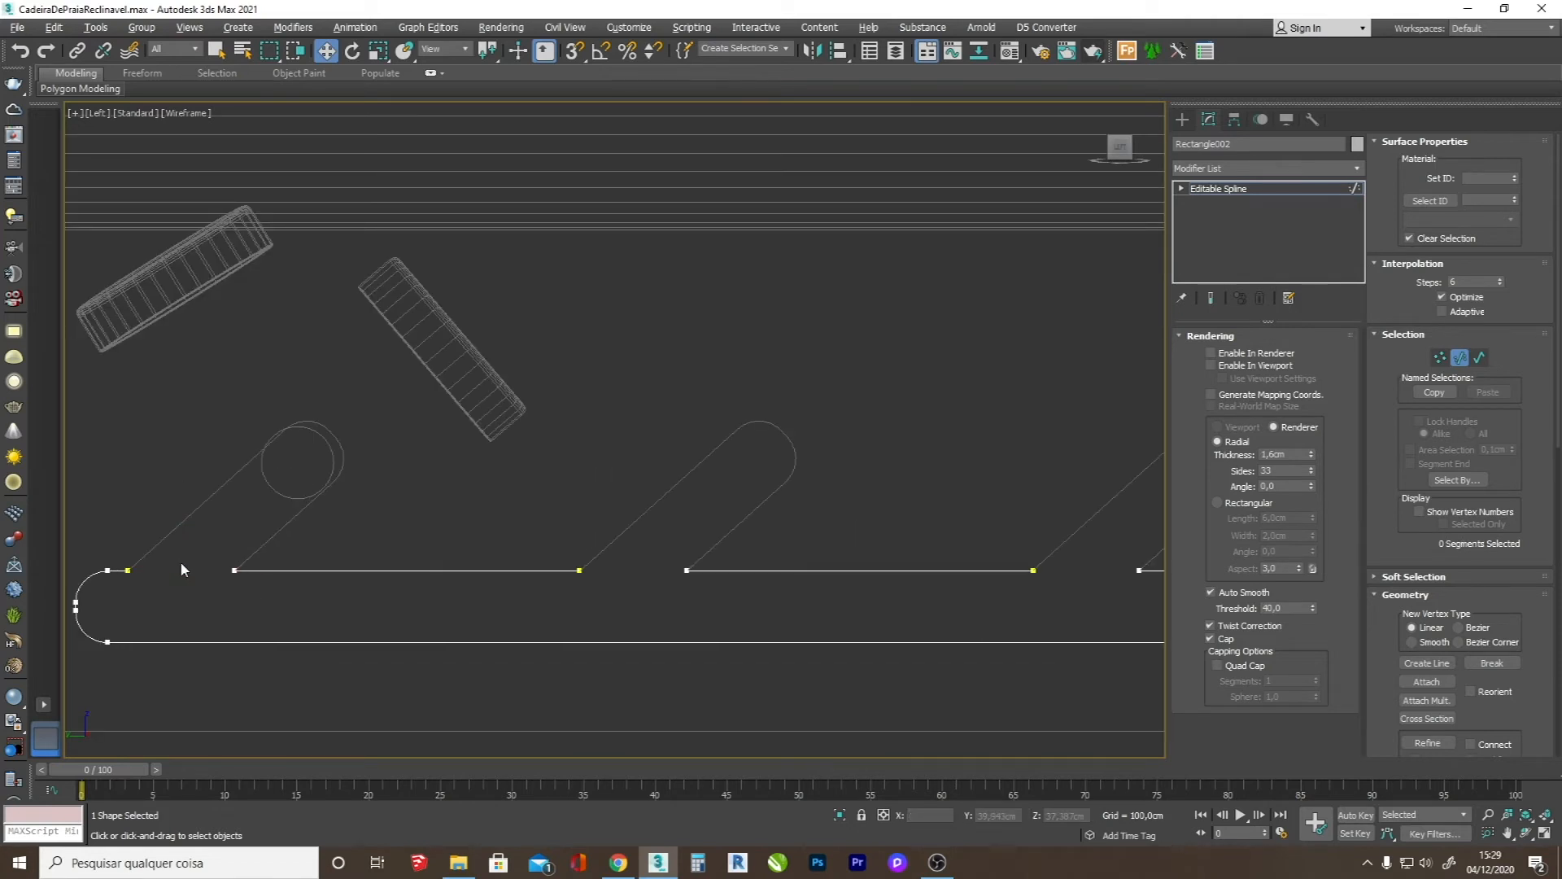
{"action": "scroll", "coordinate": [326, 612], "scroll_direction": "down", "scroll_amount": 4}
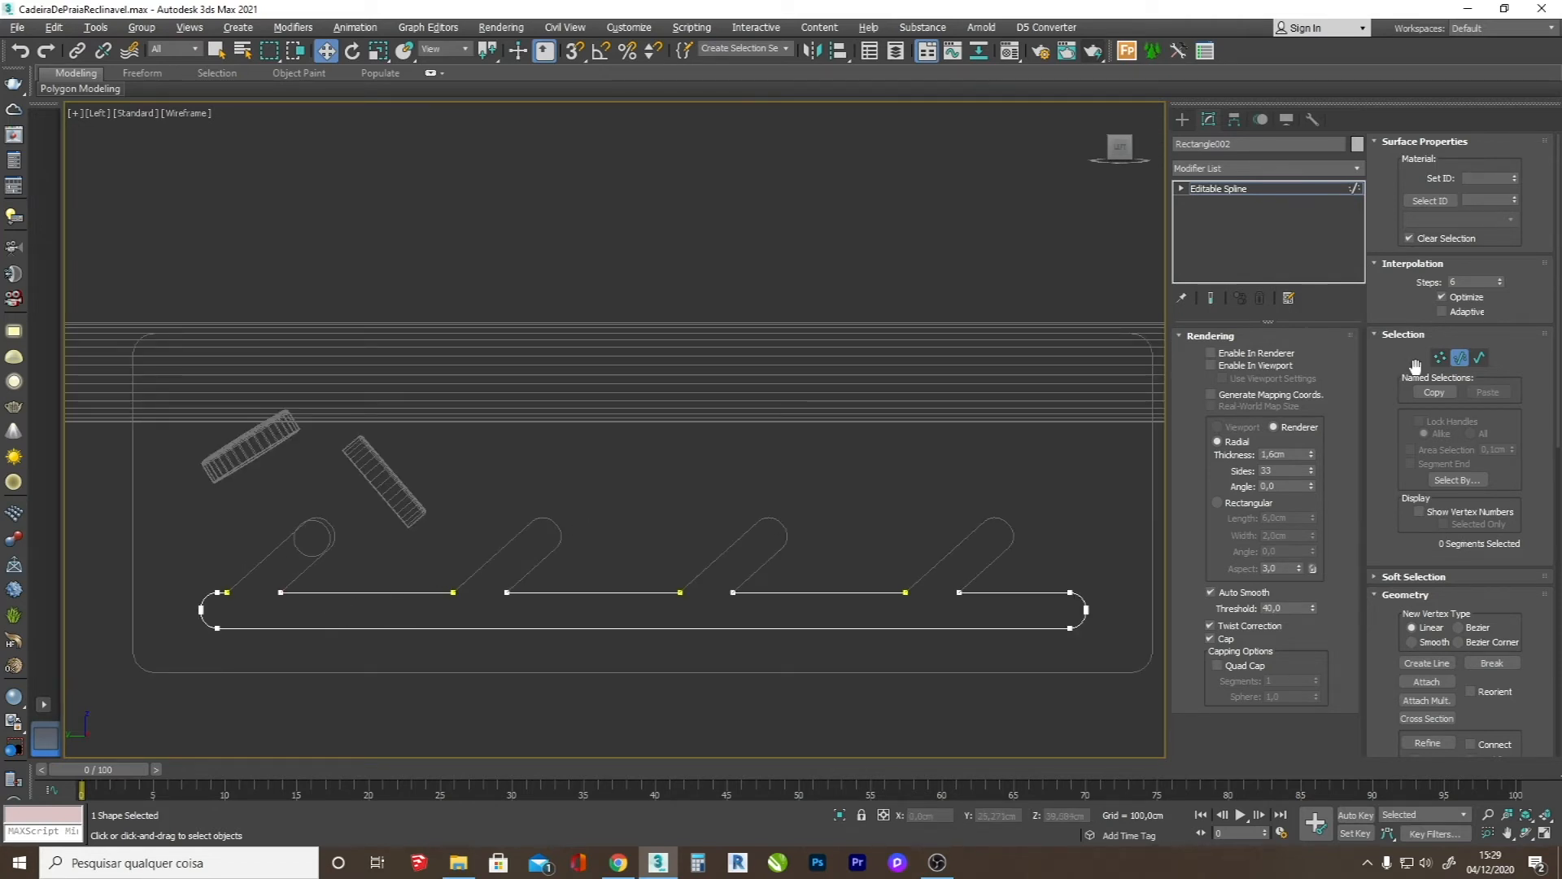
- Attach the four notch splines to the horizontal slot spline
{"action": "scroll", "coordinate": [1394, 545], "scroll_direction": "down", "scroll_amount": 5}
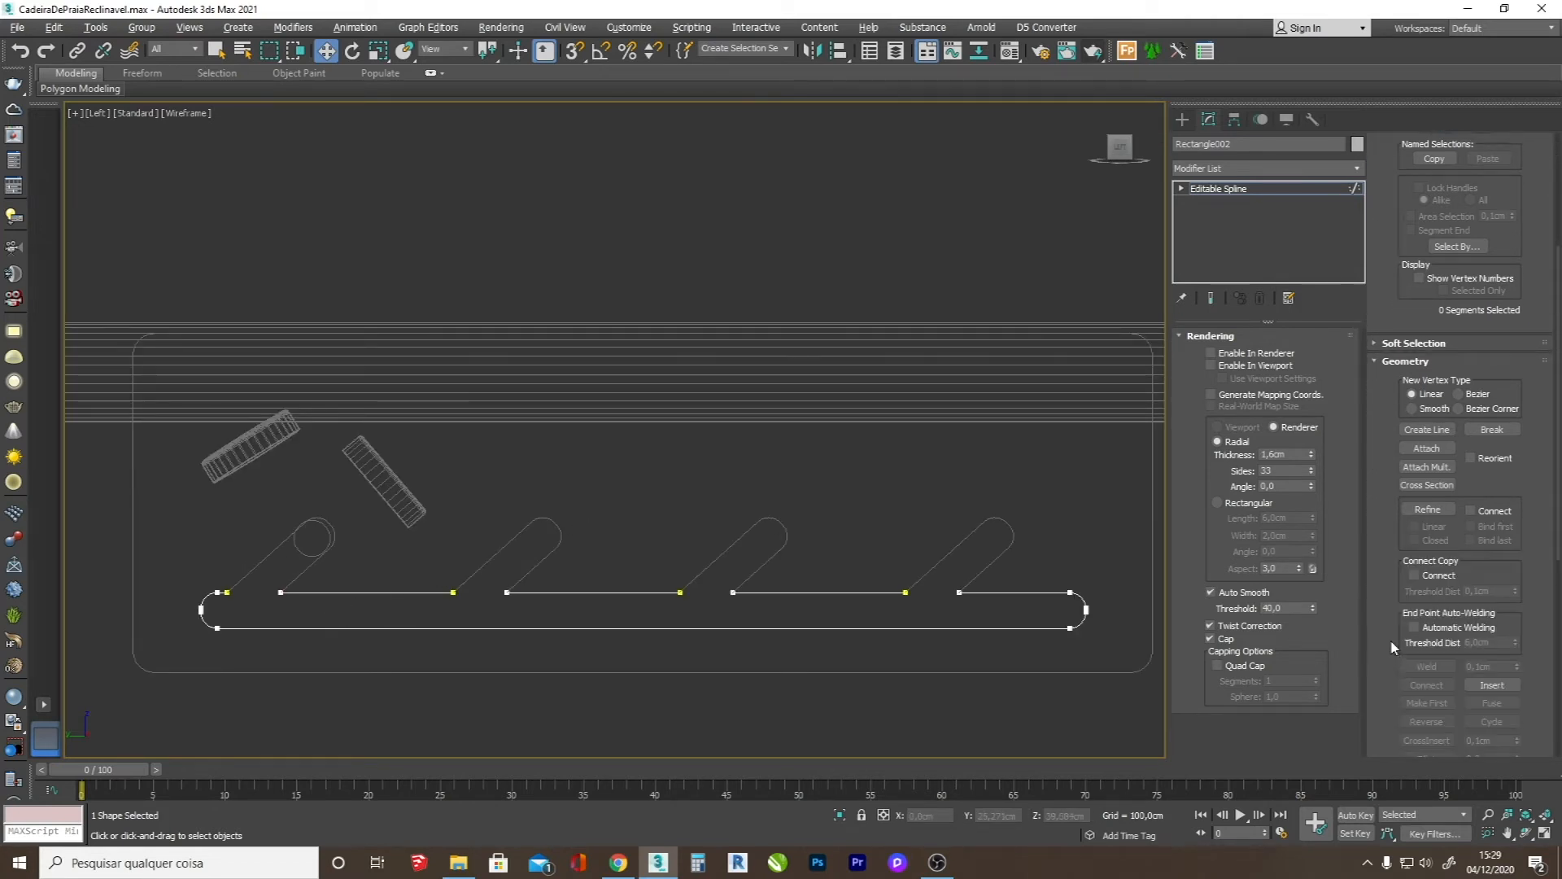
{"action": "scroll", "coordinate": [1391, 649], "scroll_direction": "down", "scroll_amount": 7}
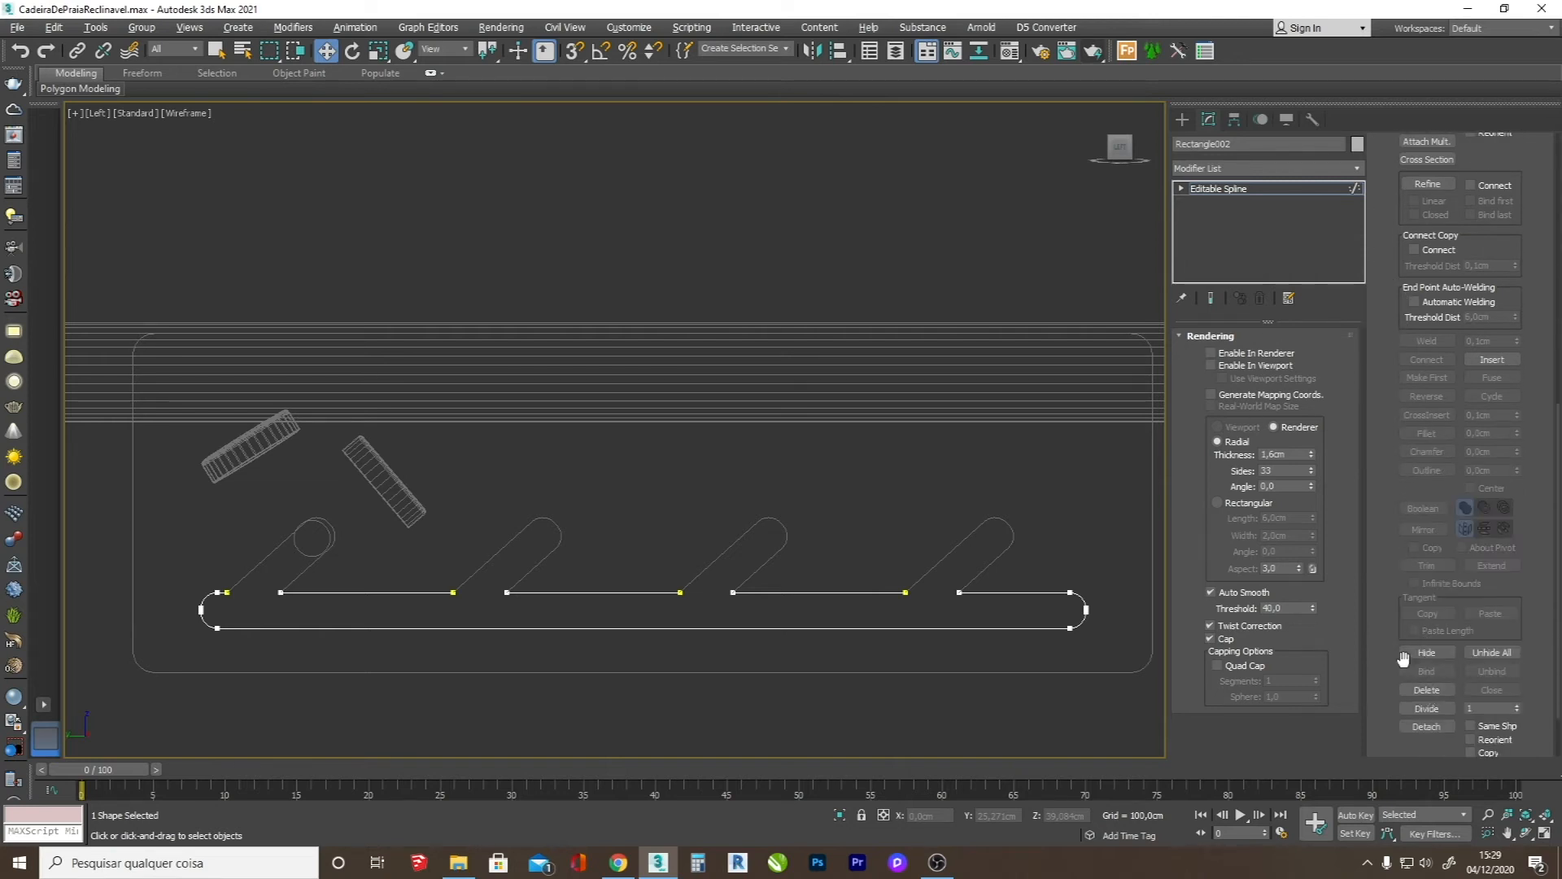
{"action": "scroll", "coordinate": [1392, 622], "scroll_direction": "down", "scroll_amount": 1}
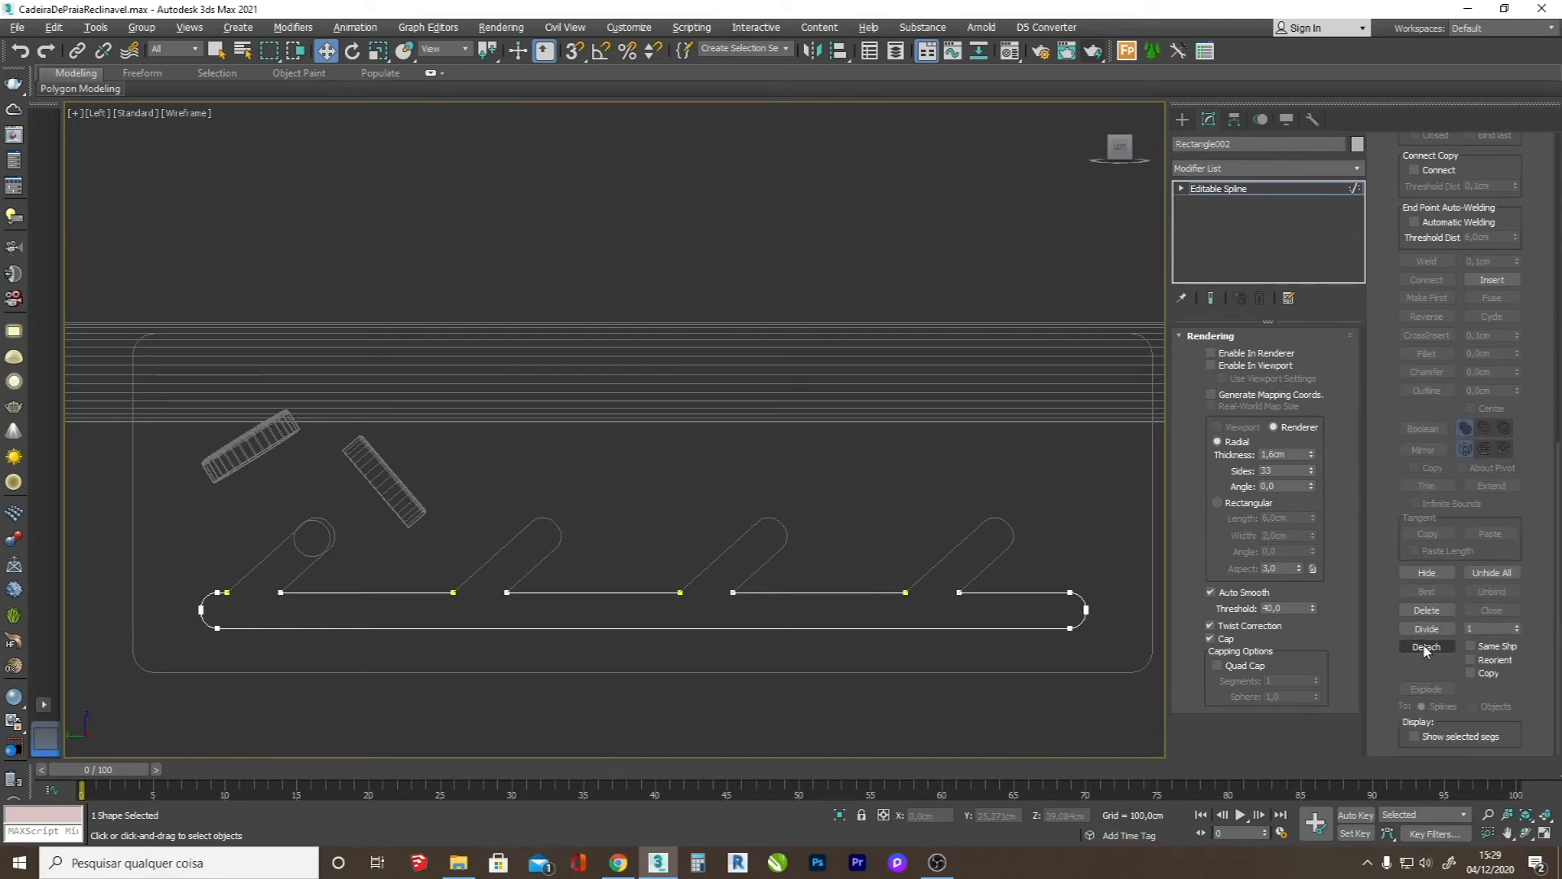
{"action": "scroll", "coordinate": [1545, 649], "scroll_direction": "down", "scroll_amount": 1}
{"action": "scroll", "coordinate": [1545, 648], "scroll_direction": "up", "scroll_amount": 6}
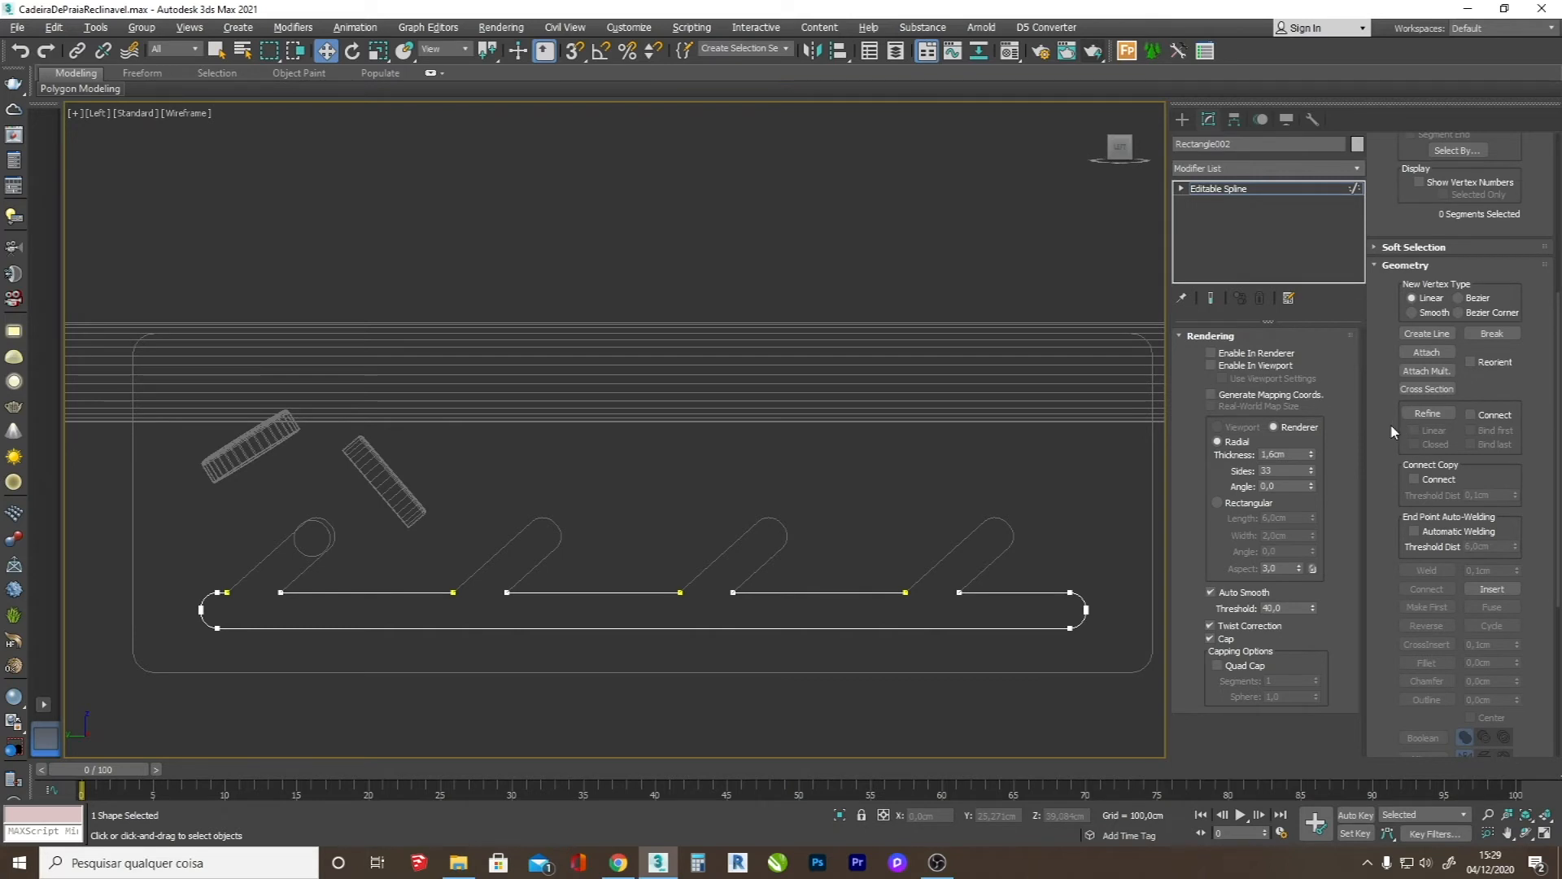
{"action": "left_click", "coordinate": [1426, 351]}
{"action": "left_click", "coordinate": [983, 571]}
{"action": "left_click", "coordinate": [765, 563]}
{"action": "left_click", "coordinate": [530, 571]}
{"action": "left_click", "coordinate": [307, 565]}
{"action": "right_click", "coordinate": [325, 582]}
- Select the coincident end vertices where all four notches join the slot's upper edge
{"action": "scroll", "coordinate": [244, 593], "scroll_direction": "up", "scroll_amount": 3}
{"action": "left_click_drag", "start_coordinate": [255, 572], "coordinate": [262, 571]}
{"action": "key", "text": "1"}
{"action": "left_click_drag", "start_coordinate": [292, 627], "coordinate": [259, 584]}
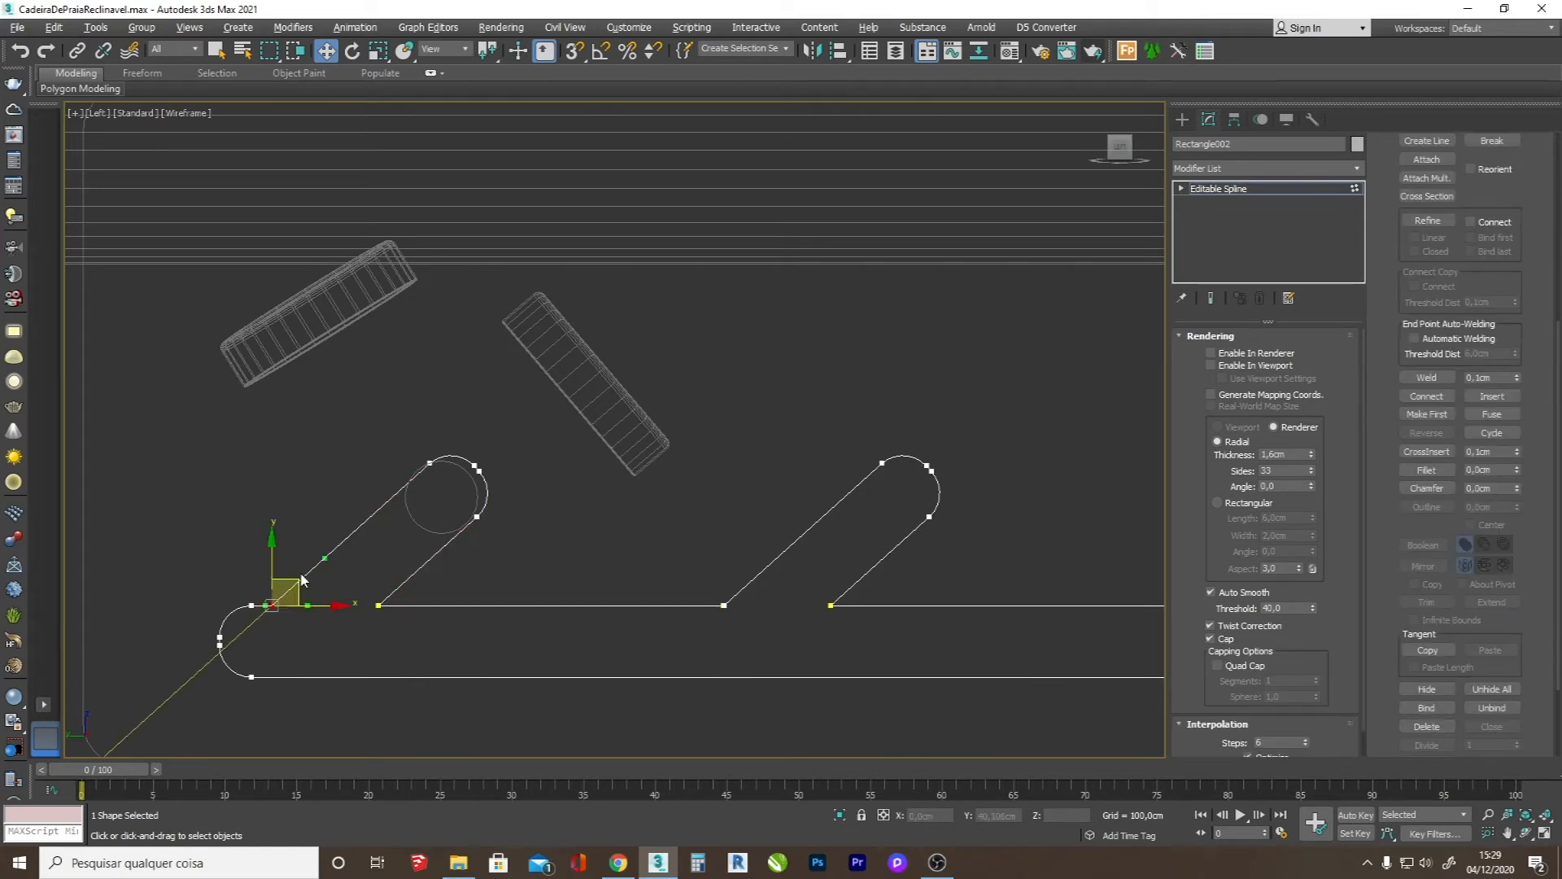
{"action": "left_click_drag", "start_coordinate": [348, 641], "coordinate": [400, 587], "text": "ctrl"}
{"action": "scroll", "coordinate": [467, 627], "scroll_direction": "down", "scroll_amount": 5}
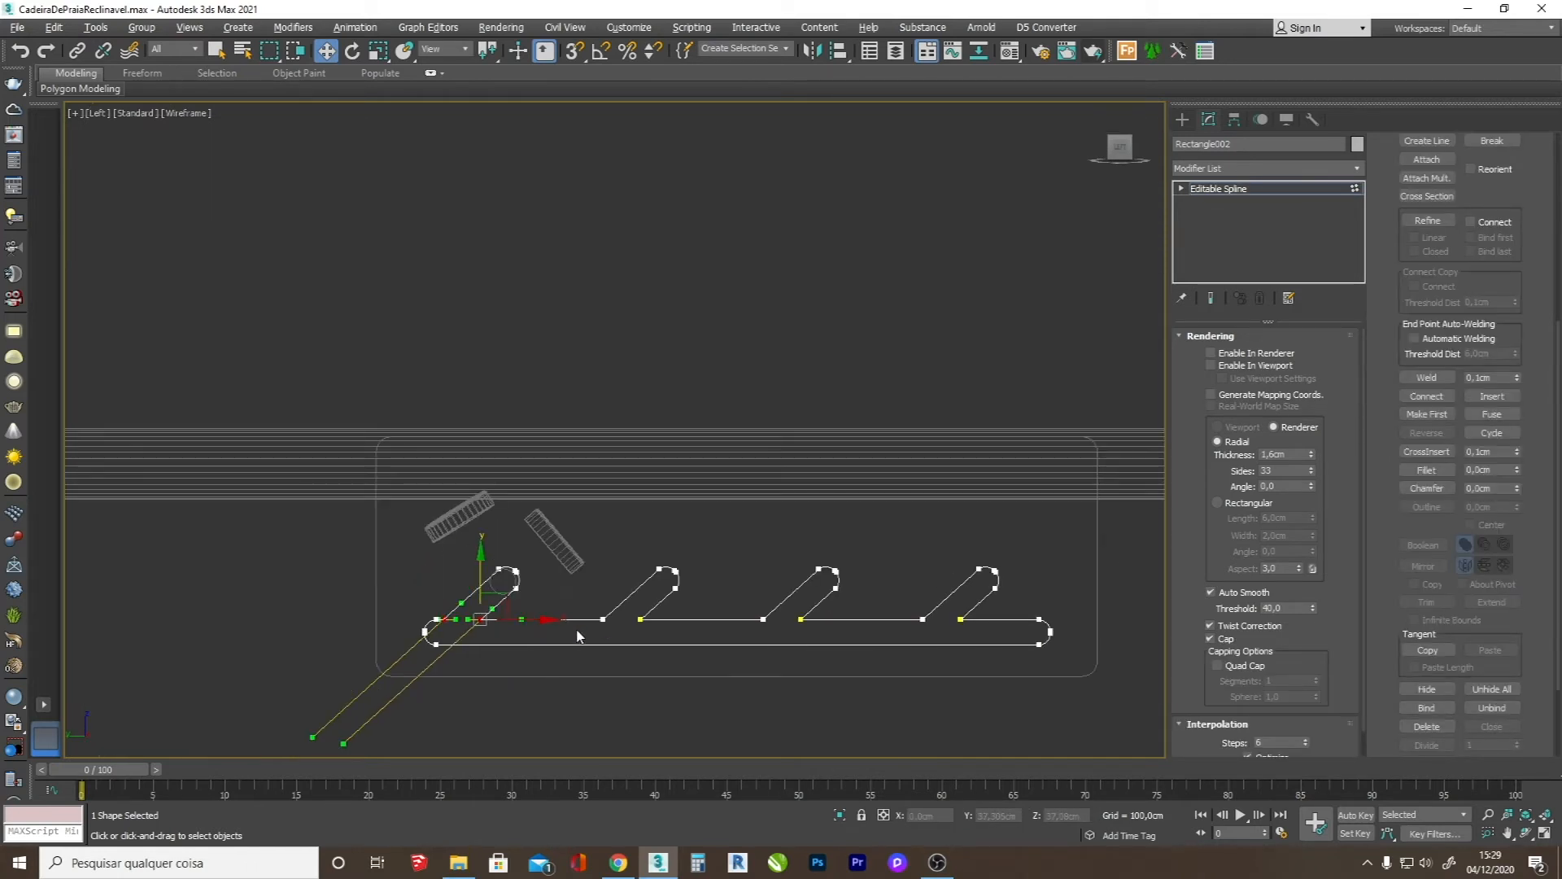
{"action": "left_click_drag", "start_coordinate": [1031, 616], "coordinate": [1030, 617], "text": "ctrl"}
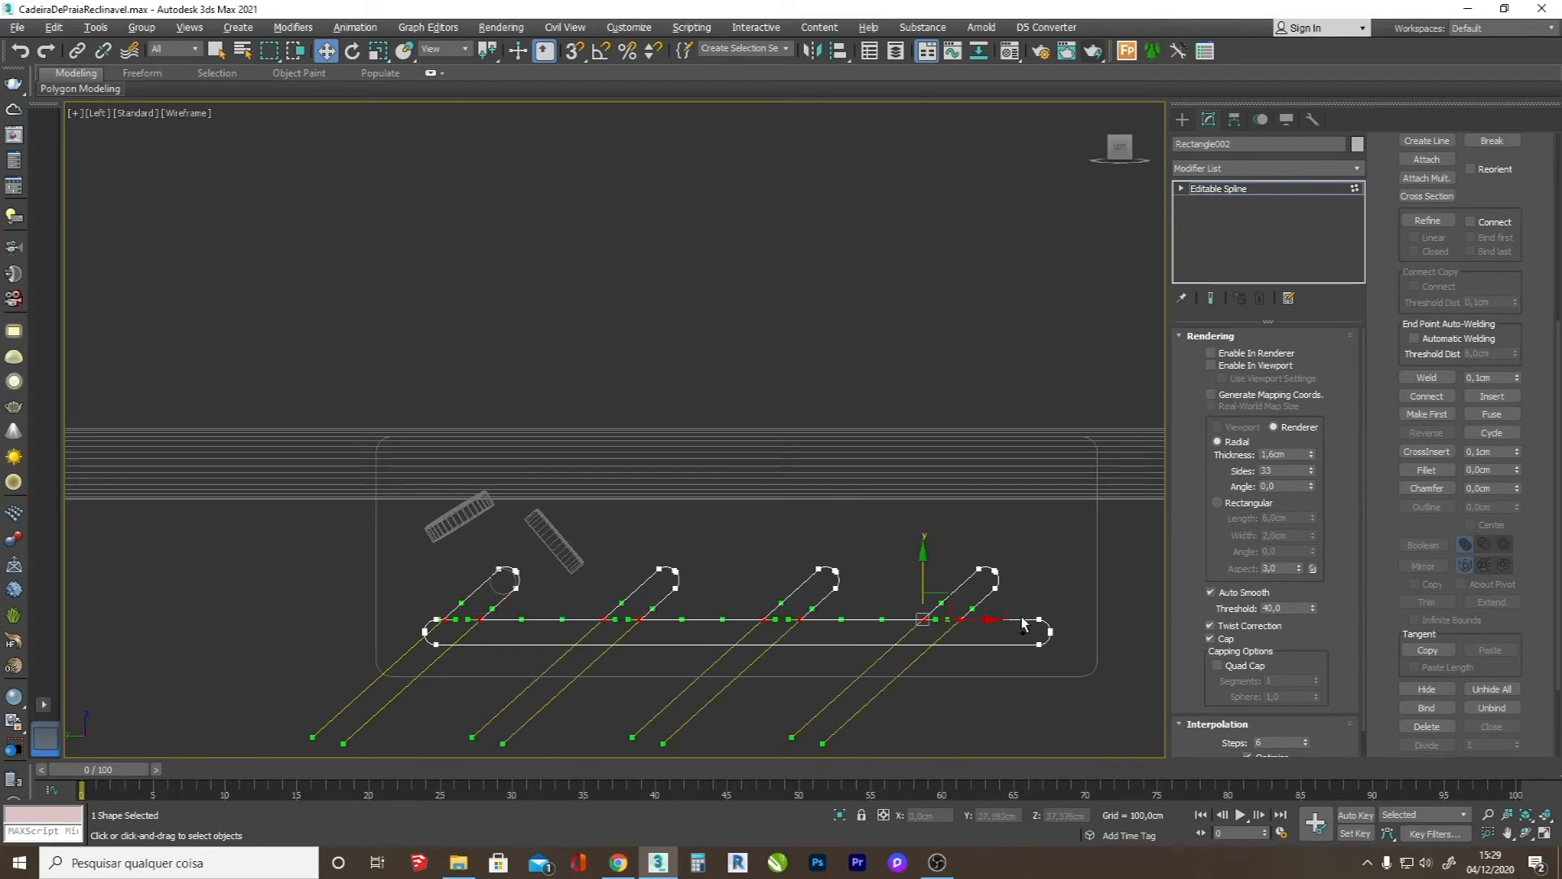
- Try to weld the selected notch end vertices with an enlarged weld threshold, starting from 4.1 cm
{"action": "left_click", "coordinate": [1434, 380]}
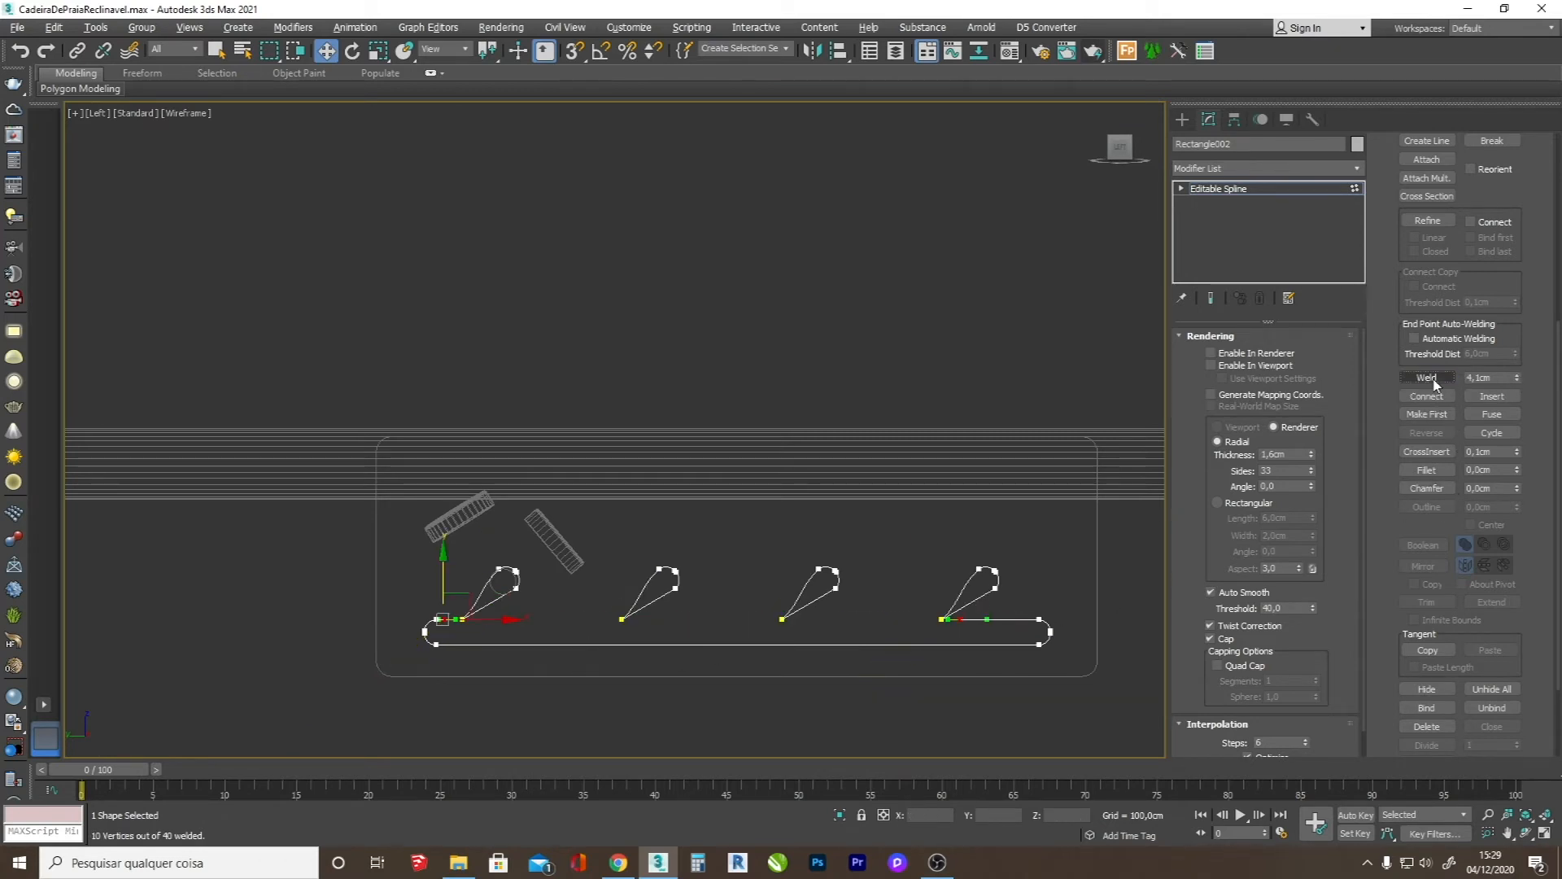
{"action": "key", "text": "ctrl+z"}
{"action": "left_click_drag", "start_coordinate": [1516, 380], "coordinate": [1515, 373]}
{"action": "left_click", "coordinate": [1419, 379]}
{"action": "key", "text": "ctrl+z"}
- Weld the selected notch end vertices with a threshold of 0.1 cm
{"action": "key", "text": "BackSpace"}
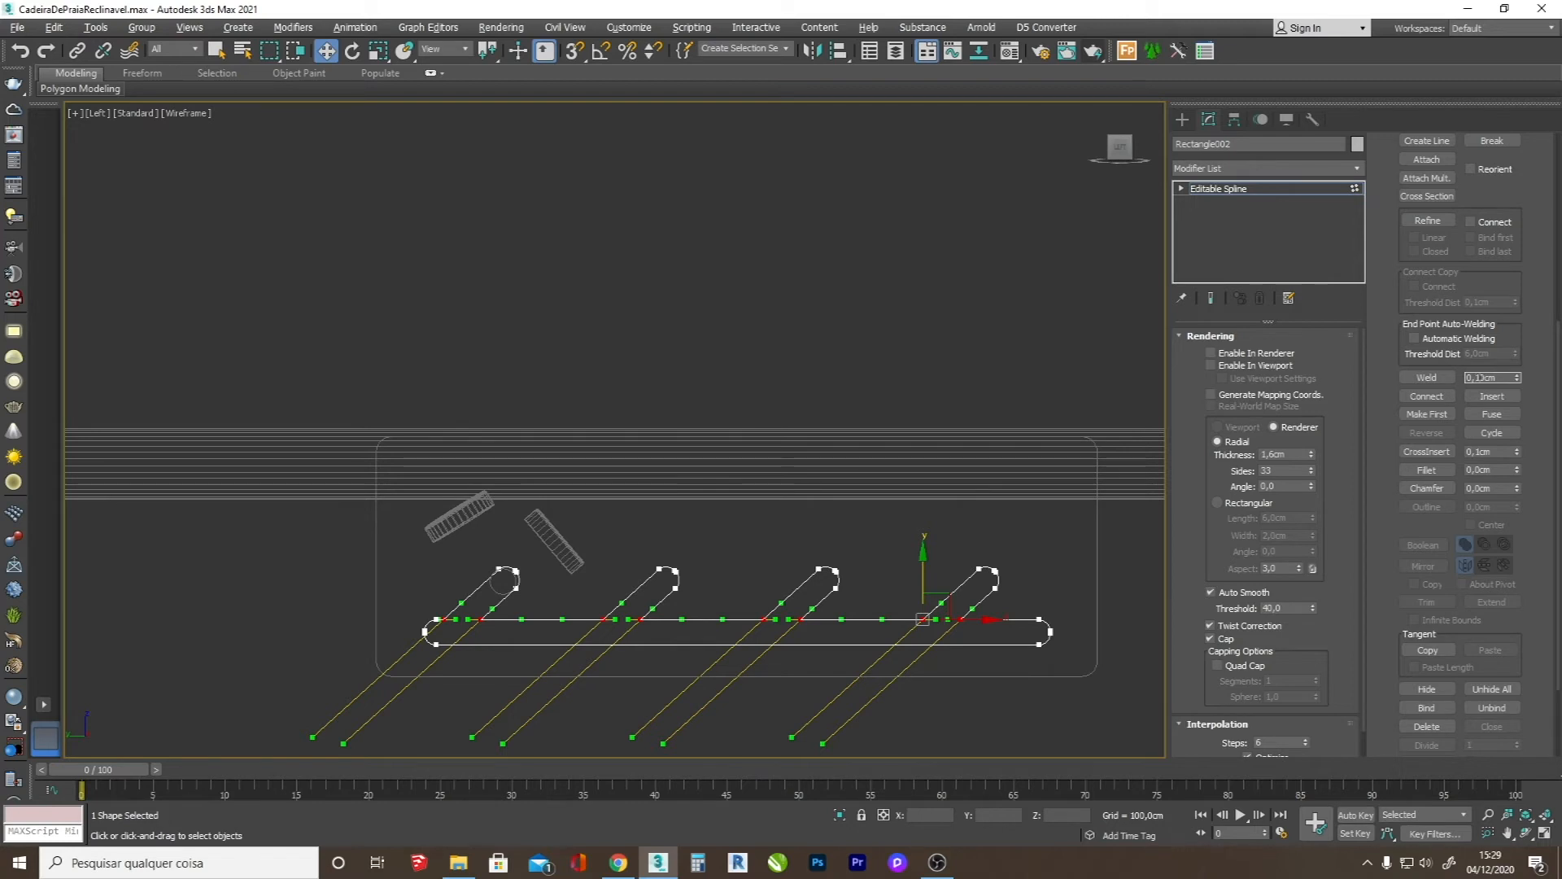
{"action": "left_click", "coordinate": [1427, 378]}
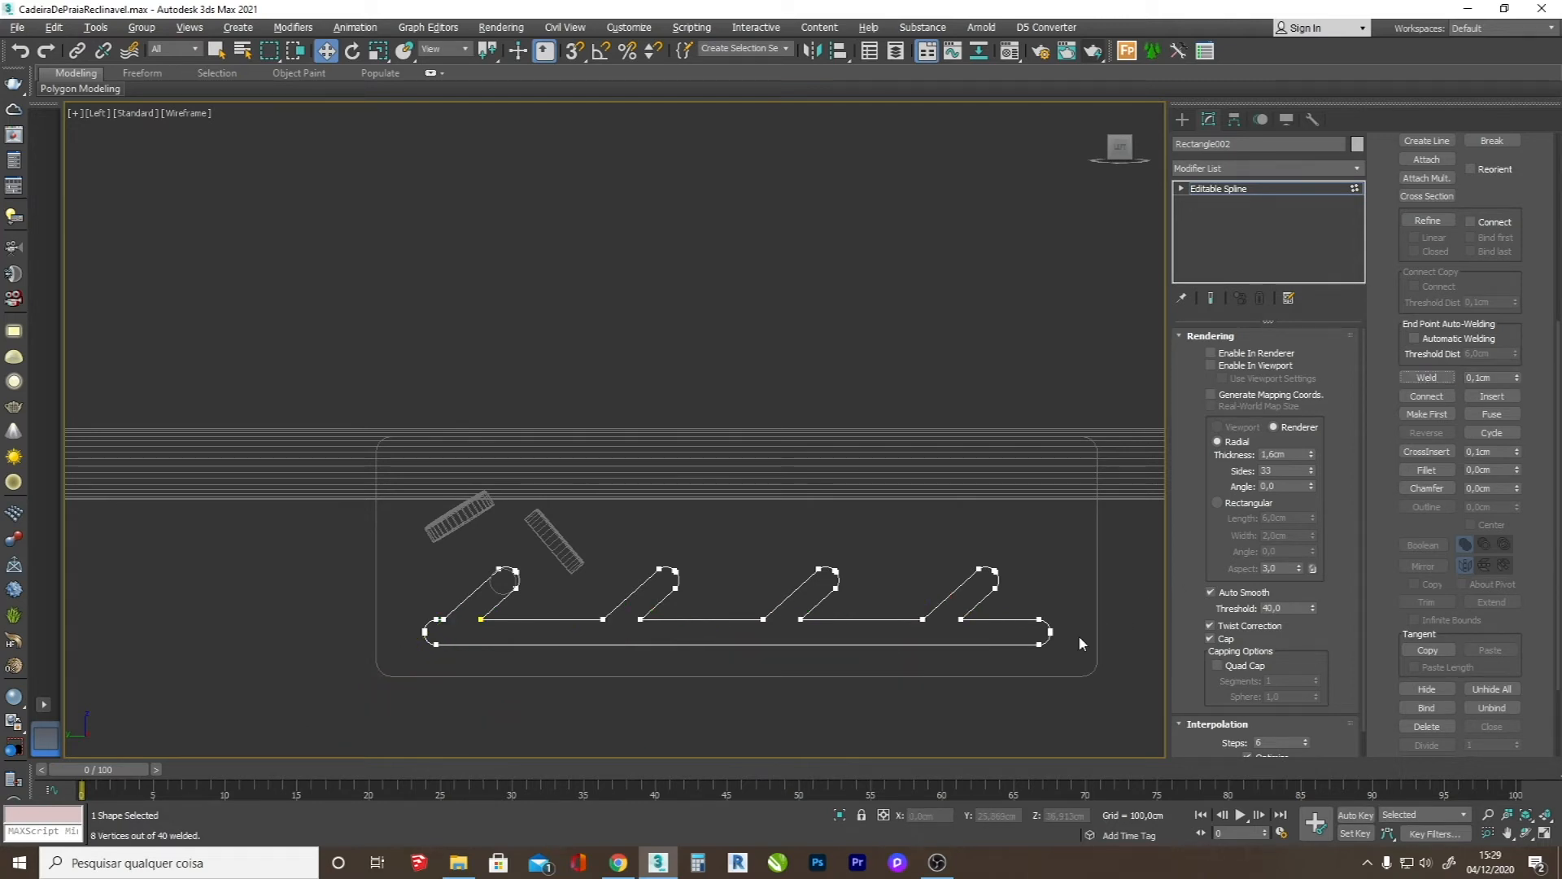
- Fillet the eight corner vertices where the four notches meet the slot's upper edge with a small radius
{"action": "left_click", "coordinate": [964, 621]}
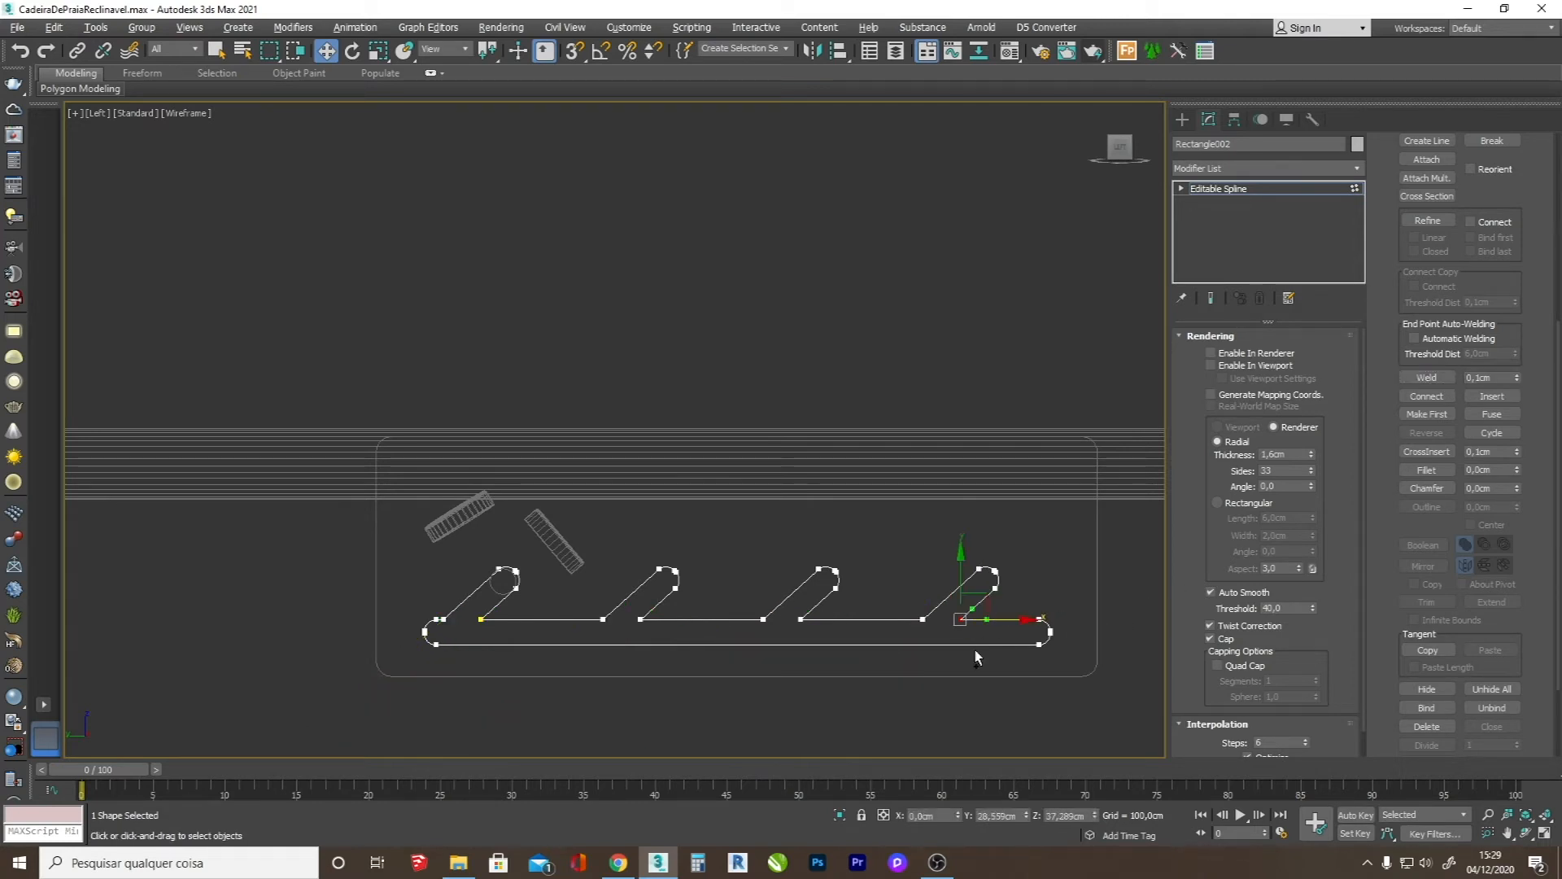
{"action": "scroll", "coordinate": [475, 618], "scroll_direction": "up", "scroll_amount": 3}
{"action": "scroll", "coordinate": [423, 620], "scroll_direction": "up", "scroll_amount": 3}
{"action": "left_click", "coordinate": [396, 621]}
{"action": "left_click", "coordinate": [551, 620]}
{"action": "scroll", "coordinate": [551, 620], "scroll_direction": "down", "scroll_amount": 3}
{"action": "scroll", "coordinate": [823, 614], "scroll_direction": "down", "scroll_amount": 3}
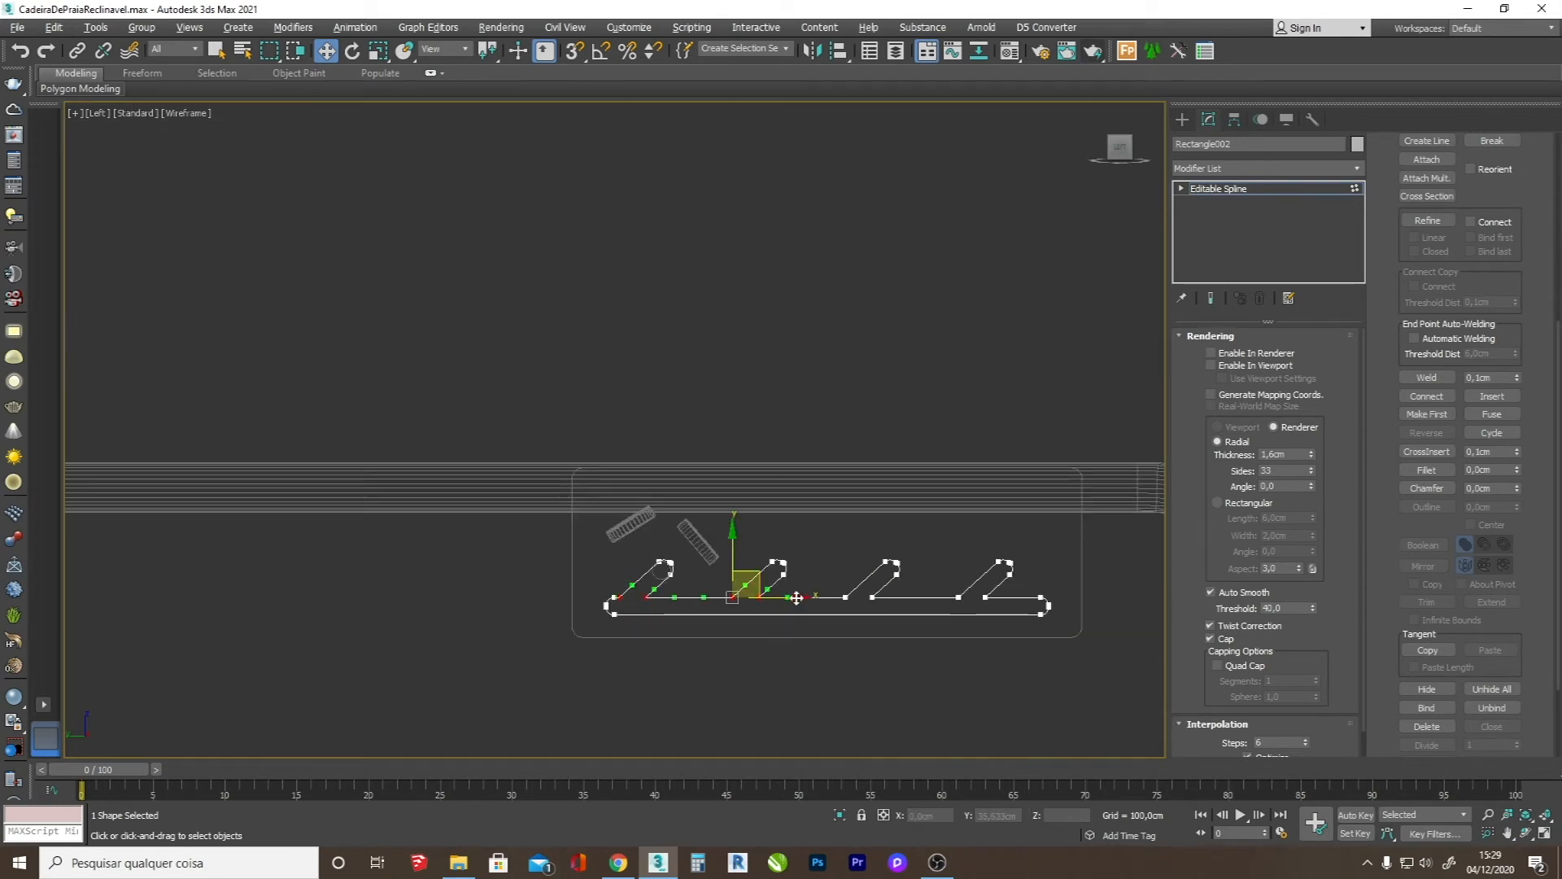
{"action": "scroll", "coordinate": [980, 603], "scroll_direction": "up", "scroll_amount": 3}
{"action": "left_click_drag", "start_coordinate": [505, 561], "coordinate": [504, 562]}
{"action": "left_click", "coordinate": [1427, 470]}
{"action": "scroll", "coordinate": [858, 586], "scroll_direction": "down", "scroll_amount": 2}
{"action": "scroll", "coordinate": [228, 573], "scroll_direction": "up", "scroll_amount": 5}
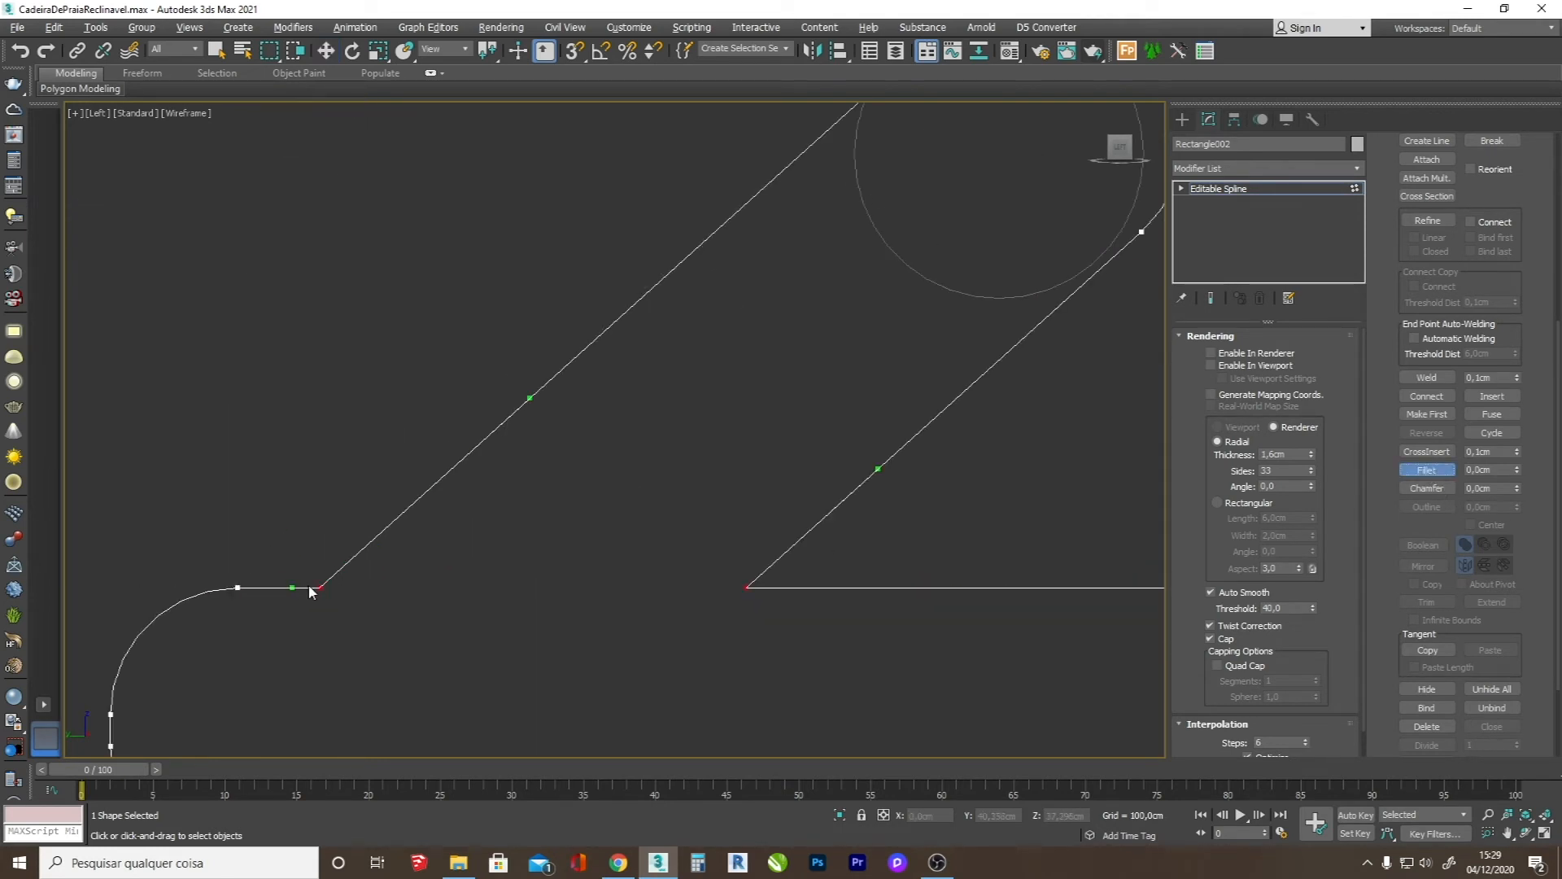
{"action": "left_click_drag", "start_coordinate": [348, 567], "coordinate": [370, 553]}
{"action": "scroll", "coordinate": [485, 557], "scroll_direction": "down", "scroll_amount": 3}
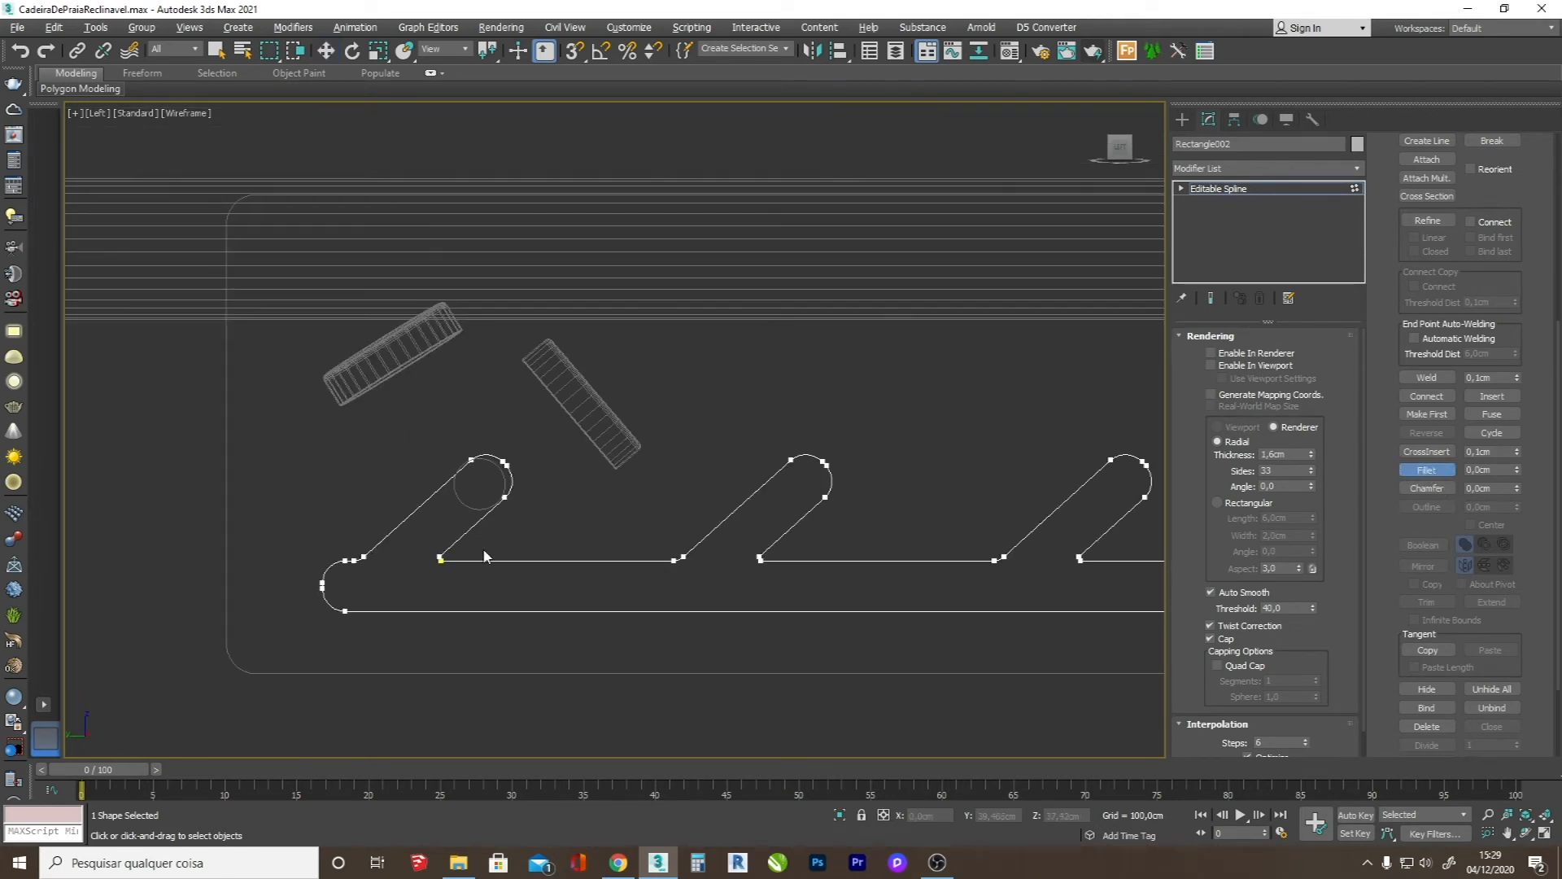
{"action": "scroll", "coordinate": [599, 564], "scroll_direction": "down", "scroll_amount": 3}
{"action": "scroll", "coordinate": [1047, 447], "scroll_direction": "up", "scroll_amount": 2}
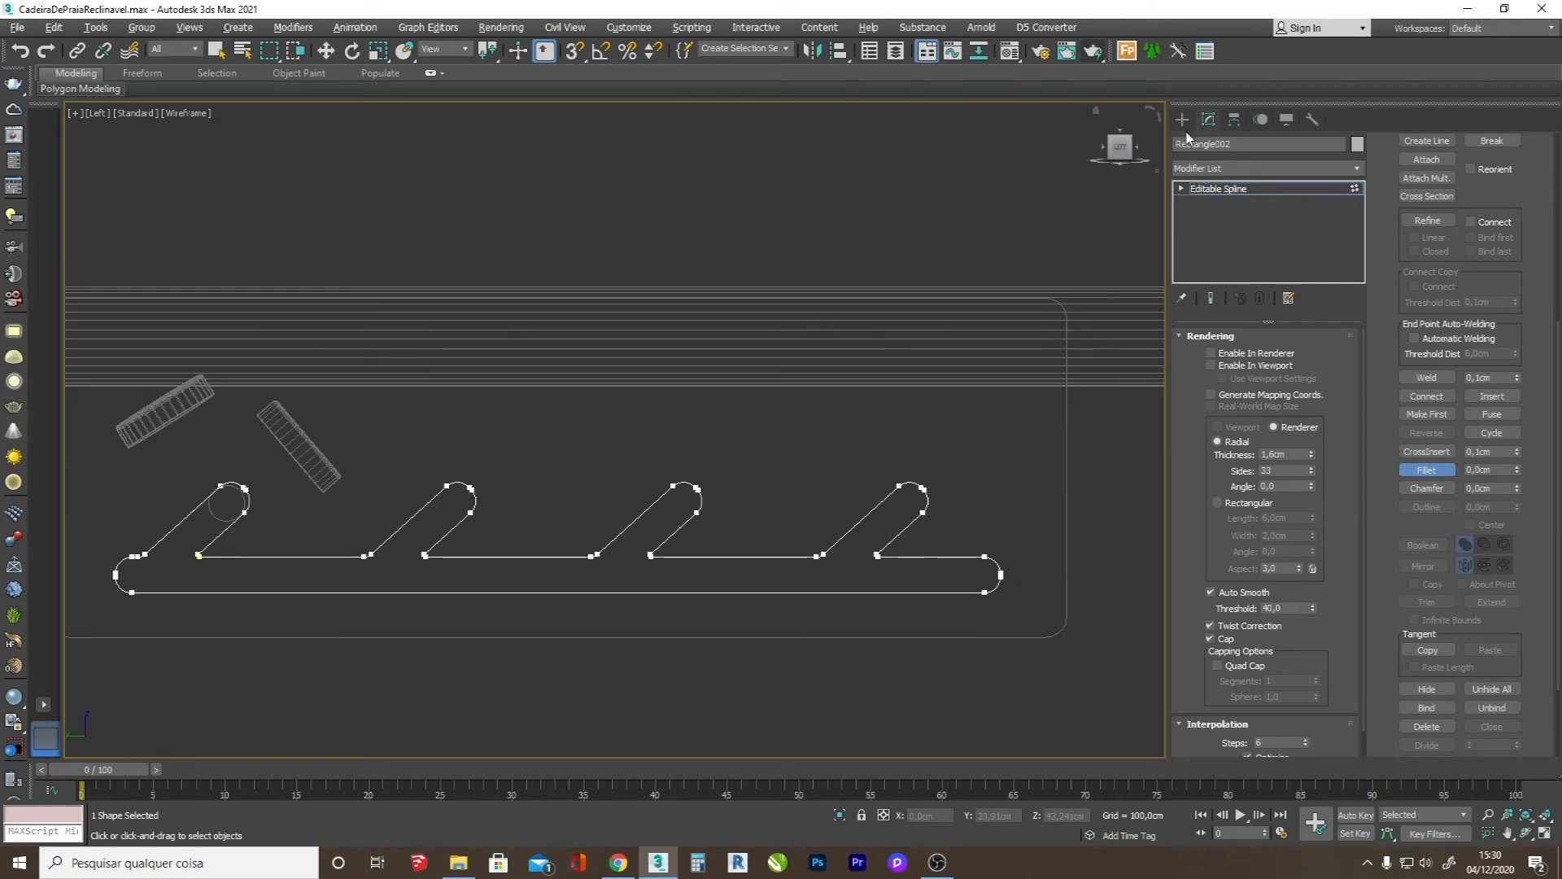
- Attach the notched slot spline to the rounded rectangular plate outline
{"action": "left_click", "coordinate": [1184, 119]}
{"action": "left_click", "coordinate": [1068, 459]}
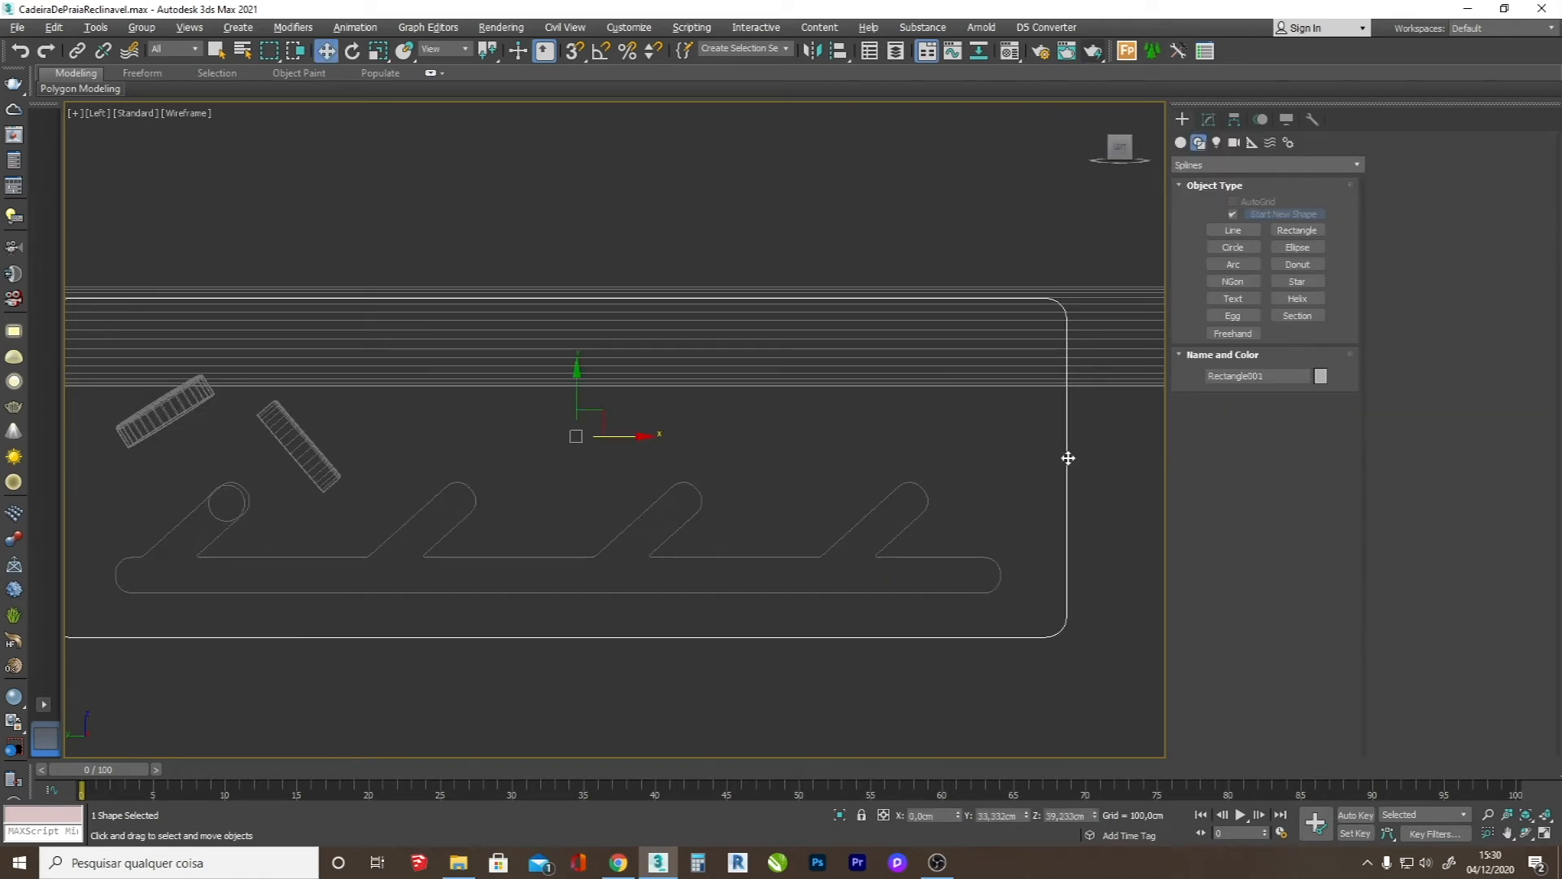
{"action": "left_click", "coordinate": [1209, 120]}
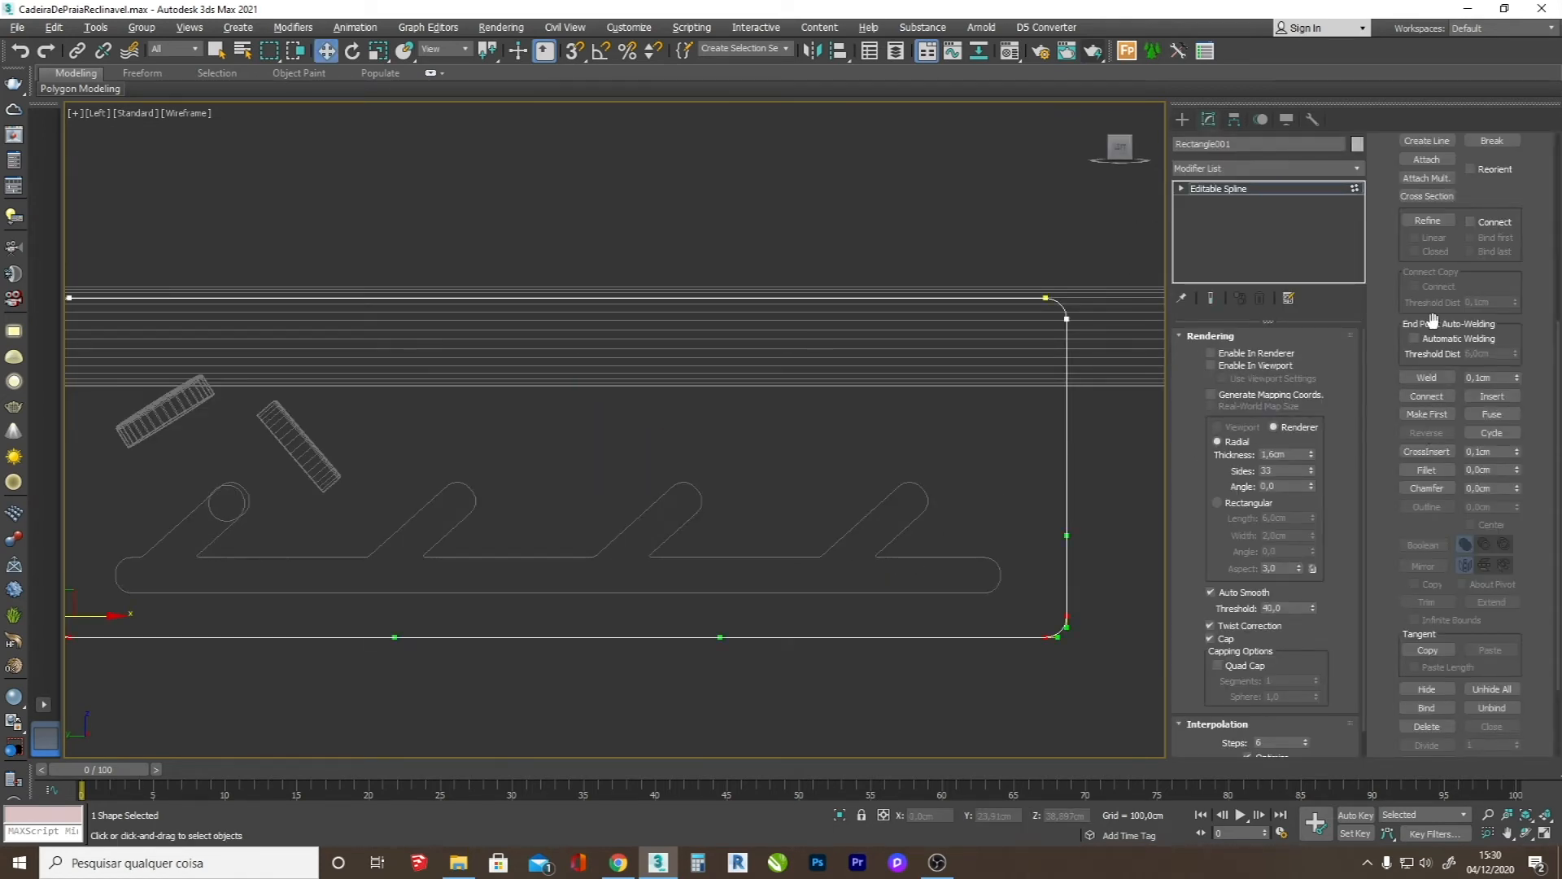
{"action": "left_click", "coordinate": [1426, 158]}
{"action": "left_click", "coordinate": [915, 510]}
{"action": "scroll", "coordinate": [875, 538], "scroll_direction": "down", "scroll_amount": 2}
{"action": "scroll", "coordinate": [493, 603], "scroll_direction": "up", "scroll_amount": 2}
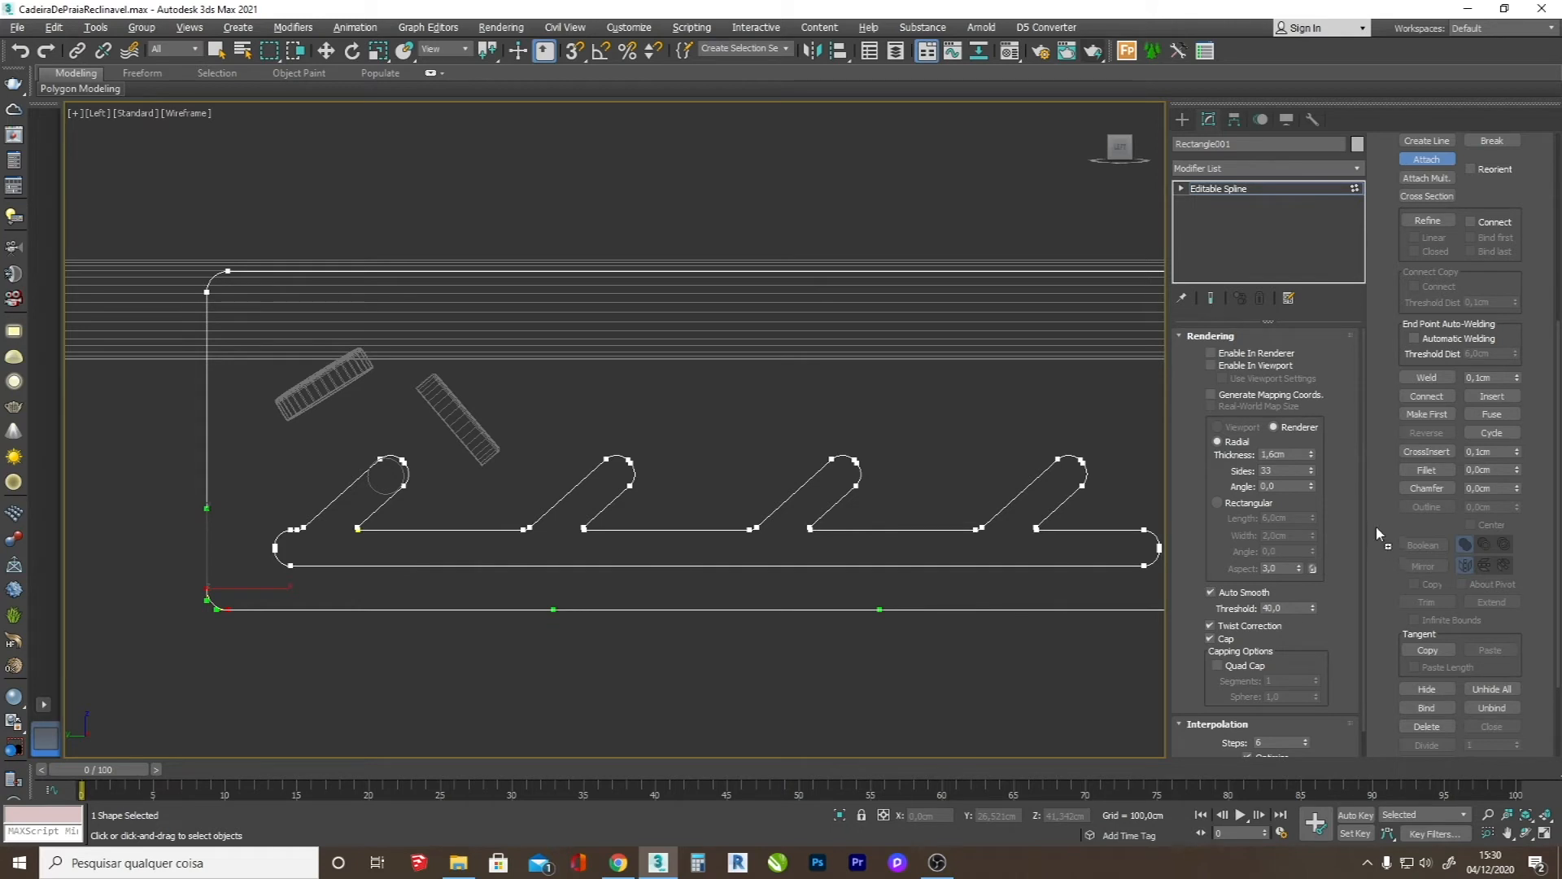
- Rearrange the spline's parameter rollouts, collapsing Rendering and placing Geometry beside Selection
{"action": "scroll", "coordinate": [1384, 489], "scroll_direction": "down", "scroll_amount": 5}
{"action": "left_click_drag", "start_coordinate": [1397, 489], "coordinate": [1406, 616]}
{"action": "left_click_drag", "start_coordinate": [1545, 653], "coordinate": [1533, 146]}
{"action": "left_click", "coordinate": [1533, 145]}
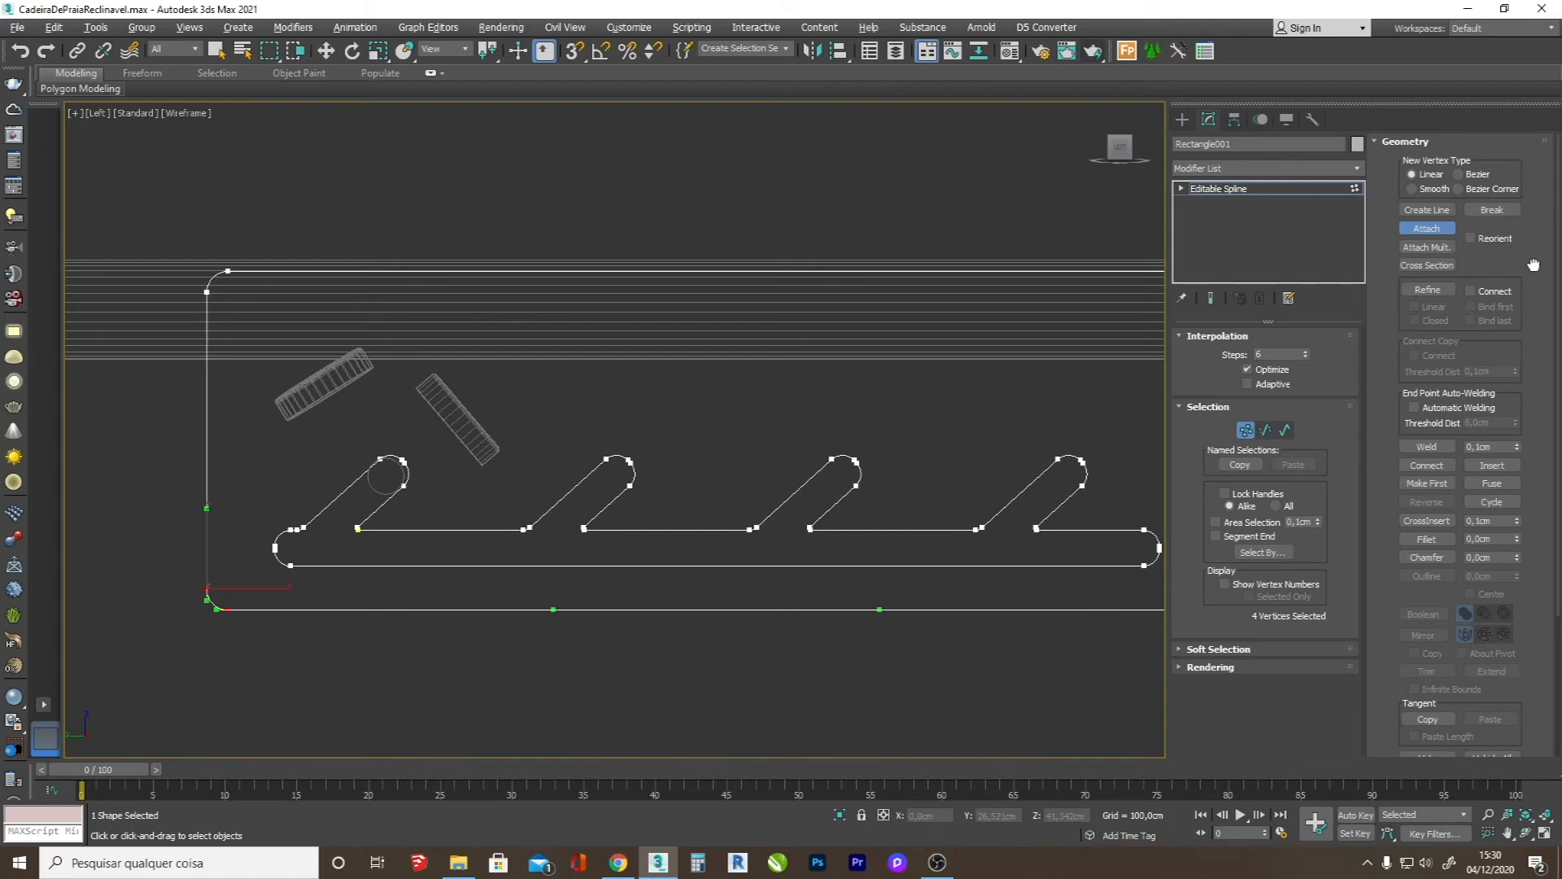
{"action": "left_click", "coordinate": [1210, 656]}
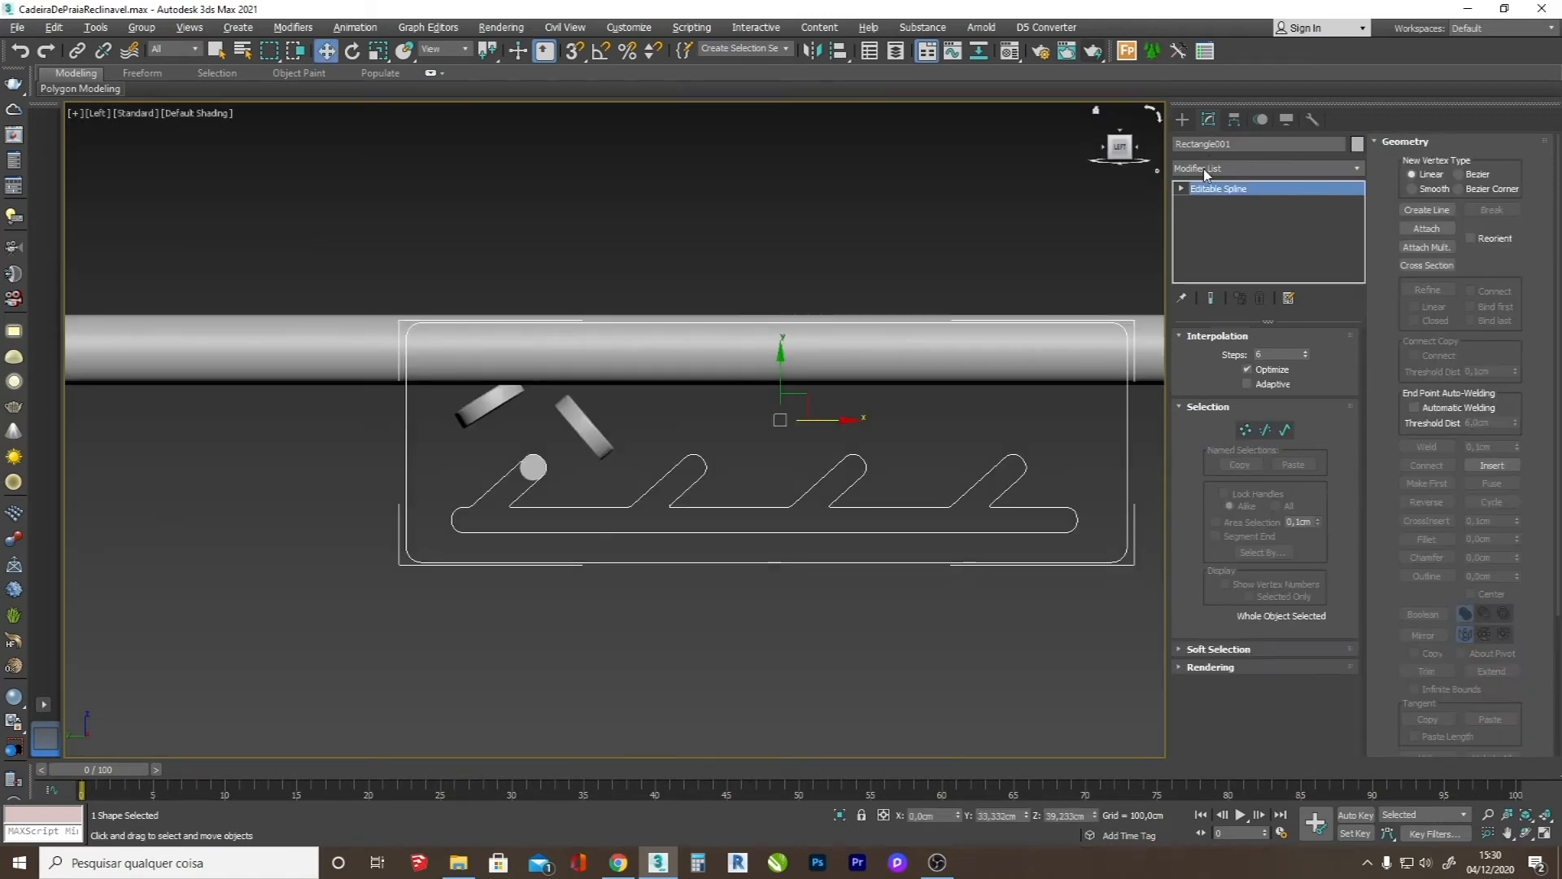
- Apply an Extrude modifier to the combined notched plate spline with an amount of 0.08 cm
{"action": "left_click", "coordinate": [1203, 169]}
{"action": "key", "text": "e"}
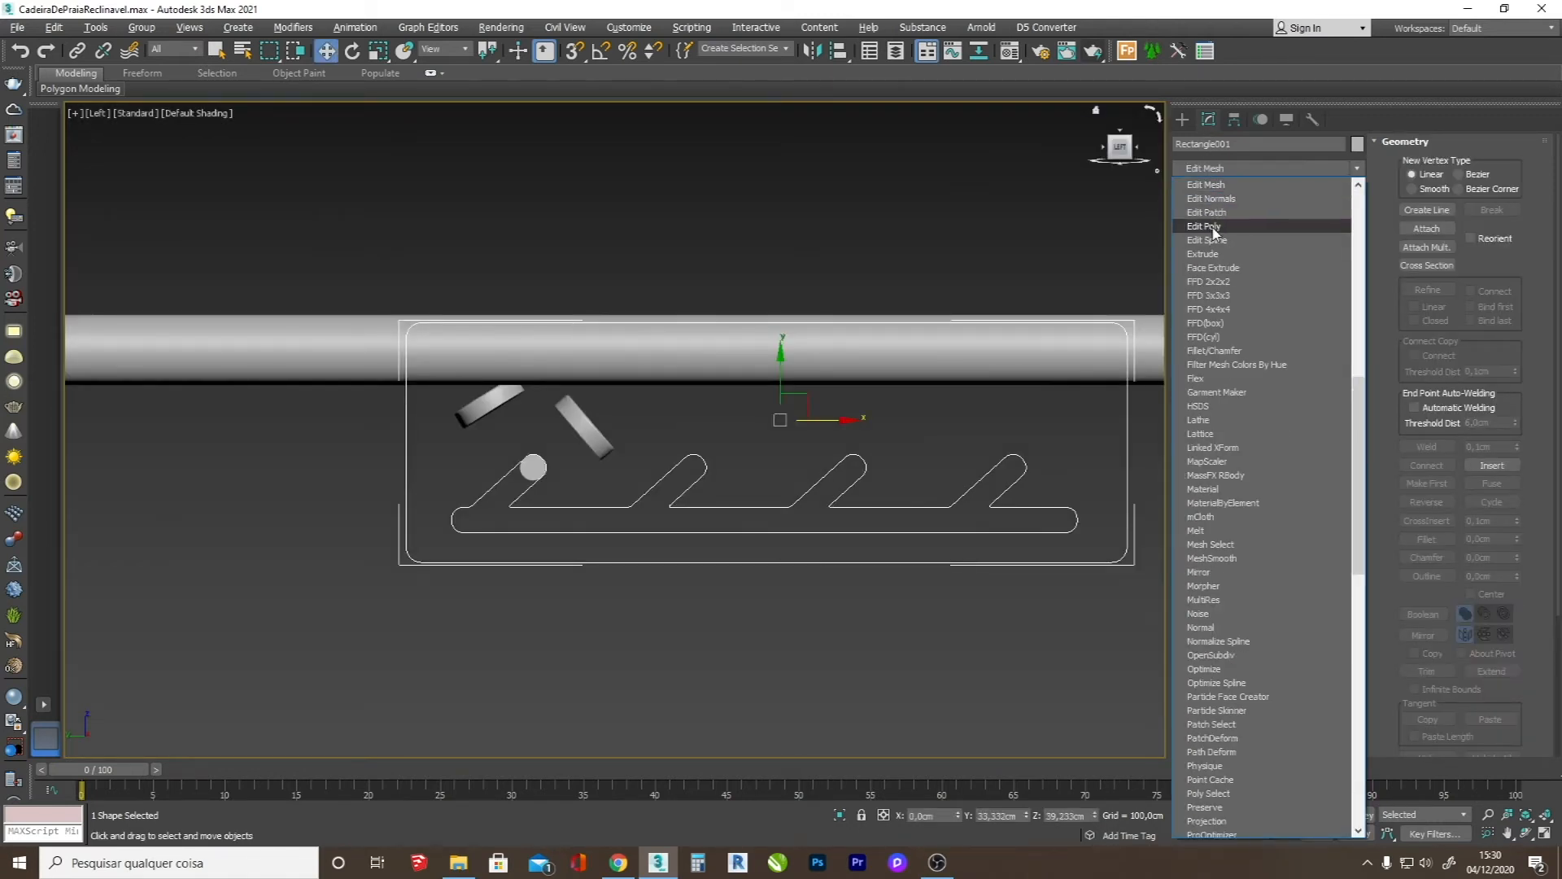
{"action": "left_click", "coordinate": [1205, 253]}
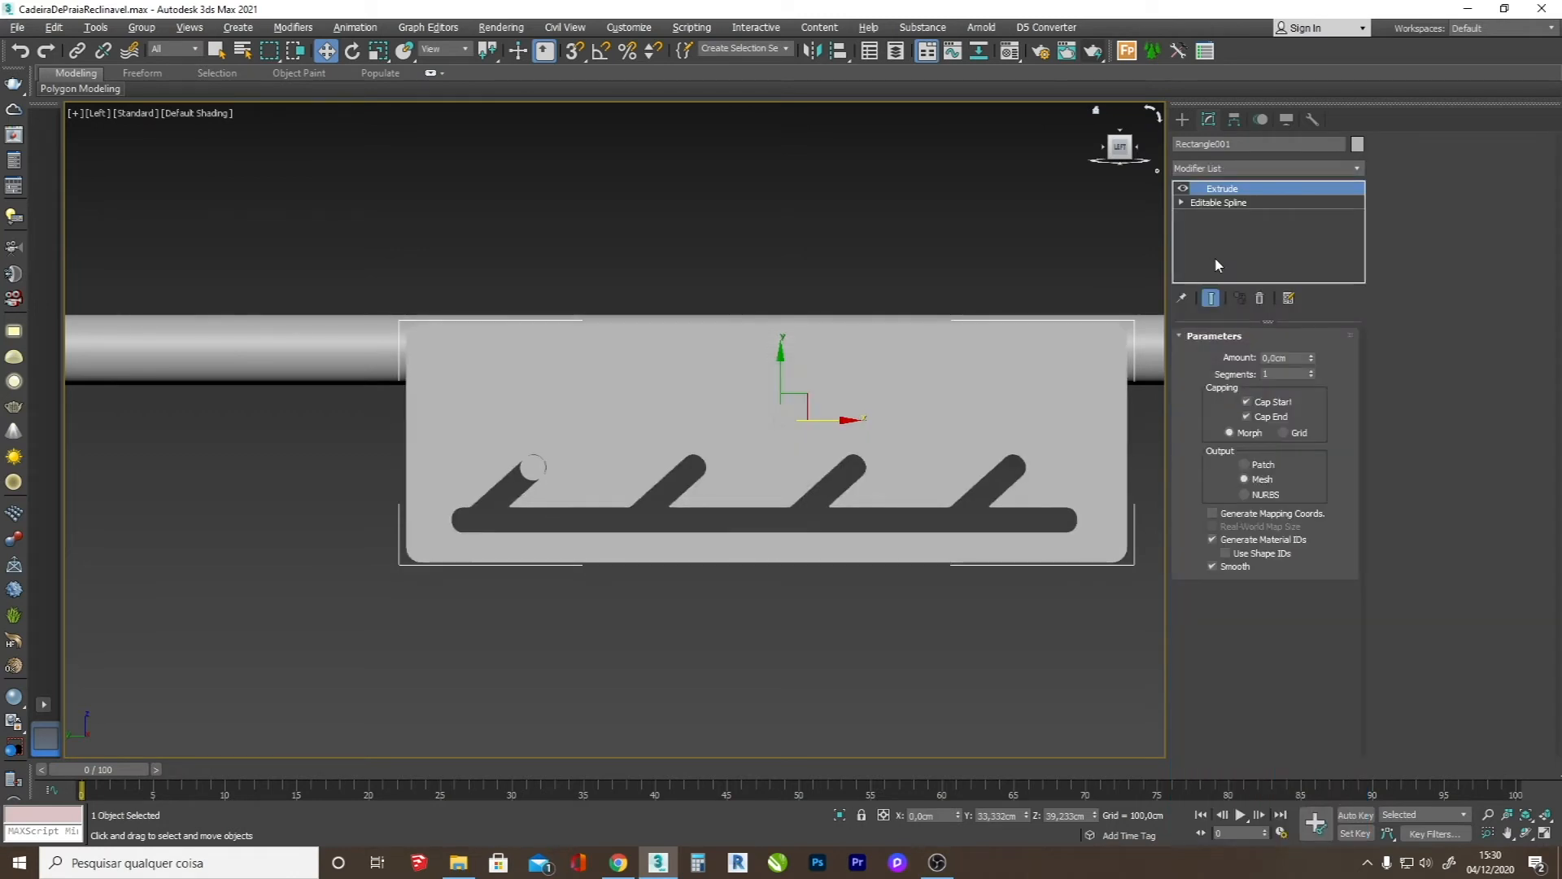
{"action": "left_click", "coordinate": [1528, 834]}
{"action": "left_click_drag", "start_coordinate": [667, 422], "coordinate": [781, 470]}
{"action": "scroll", "coordinate": [708, 521], "scroll_direction": "up", "scroll_amount": 3}
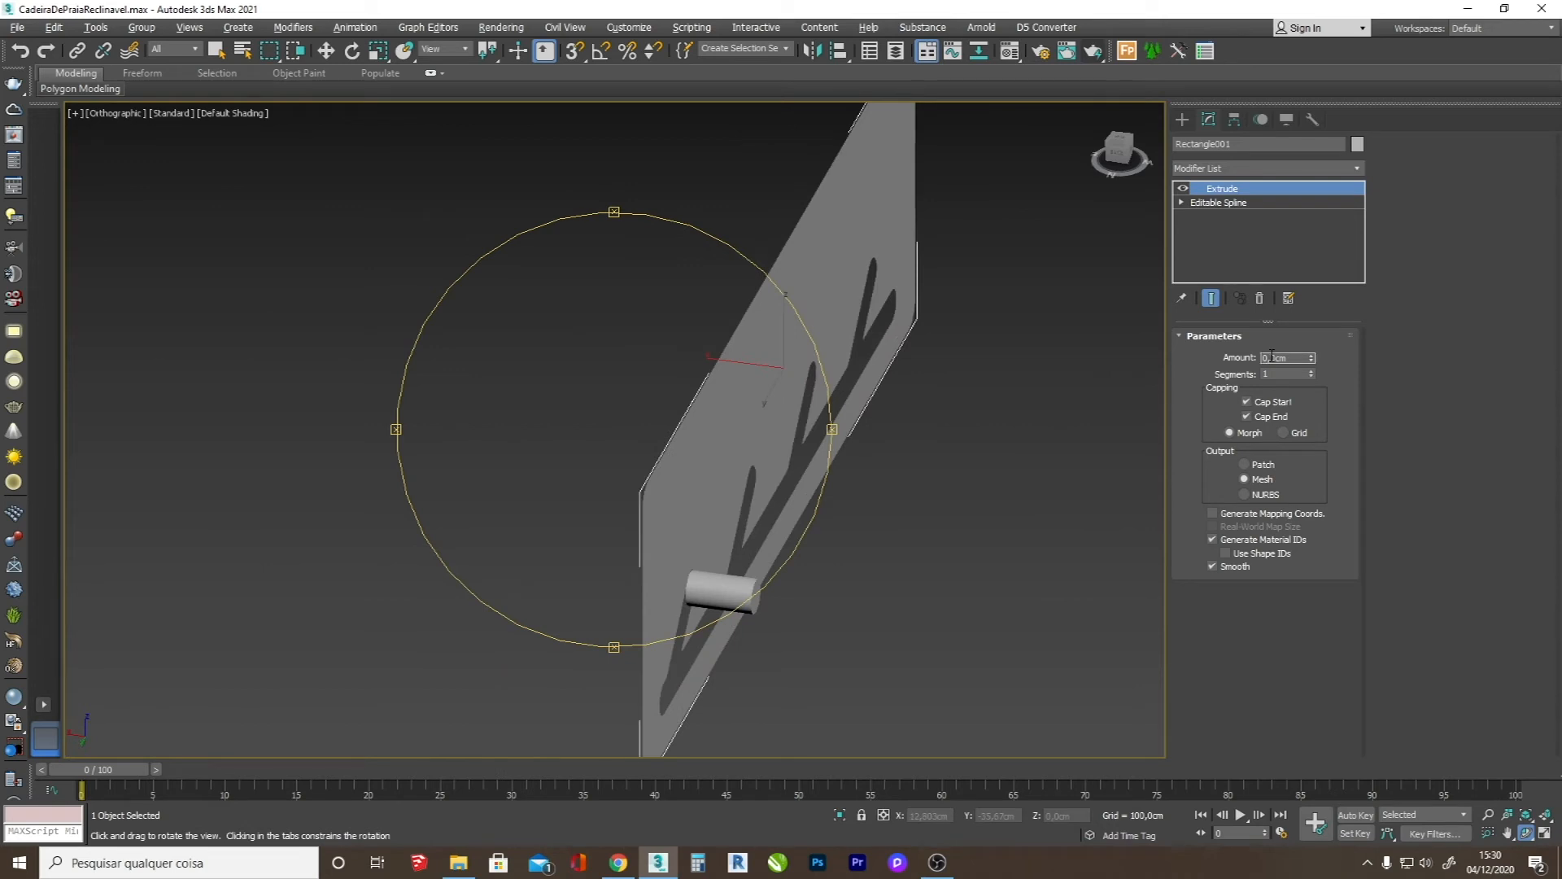
{"action": "type", "text": "0,08"}
{"action": "key", "text": "Return"}
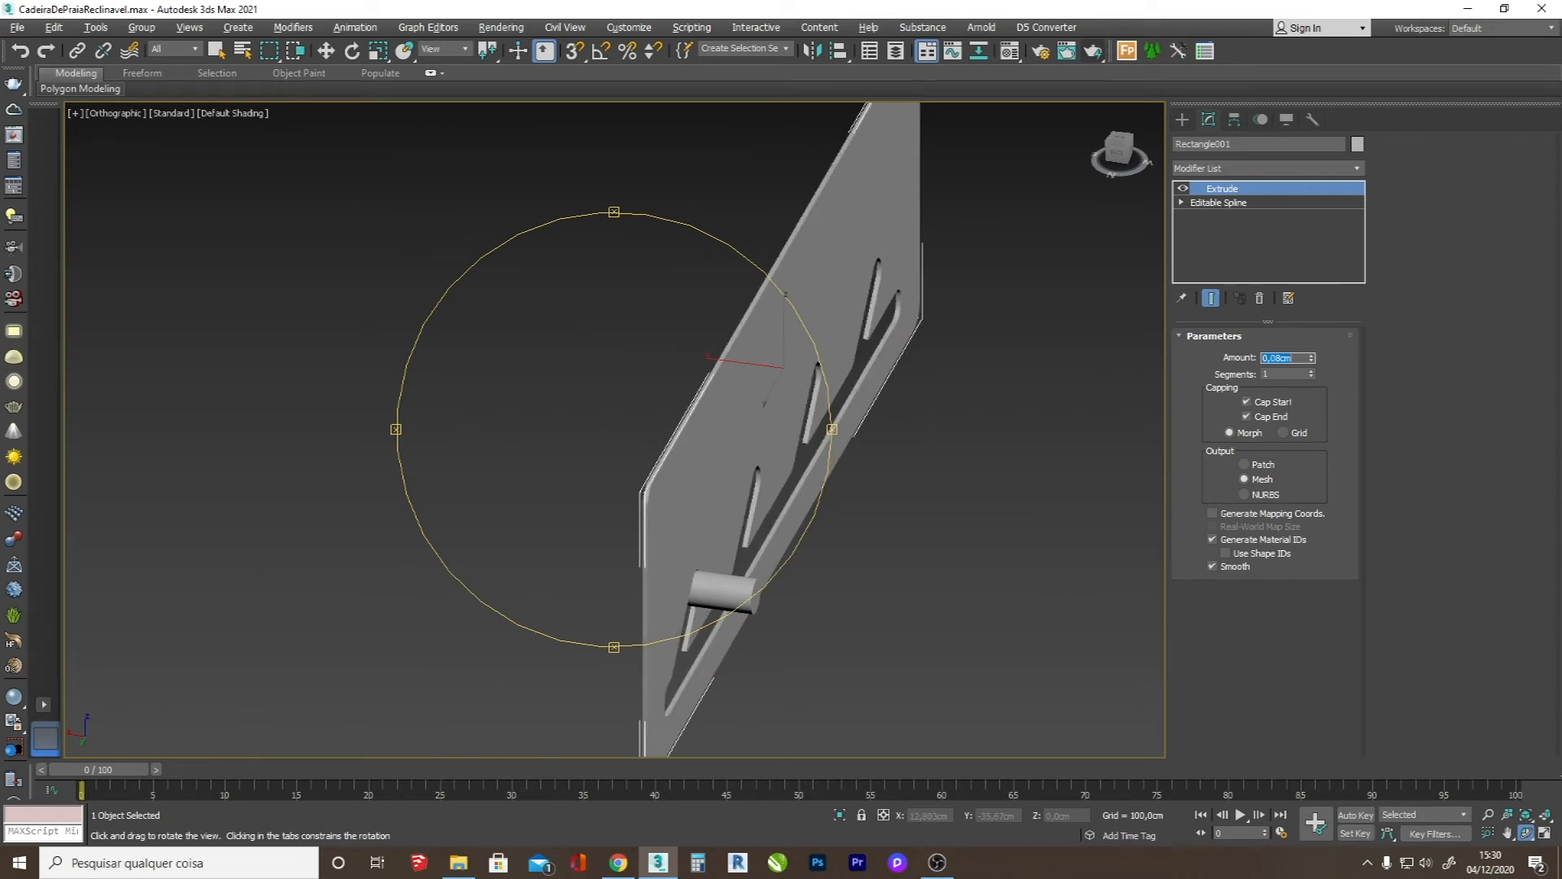
{"action": "scroll", "coordinate": [602, 553], "scroll_direction": "up", "scroll_amount": 8}
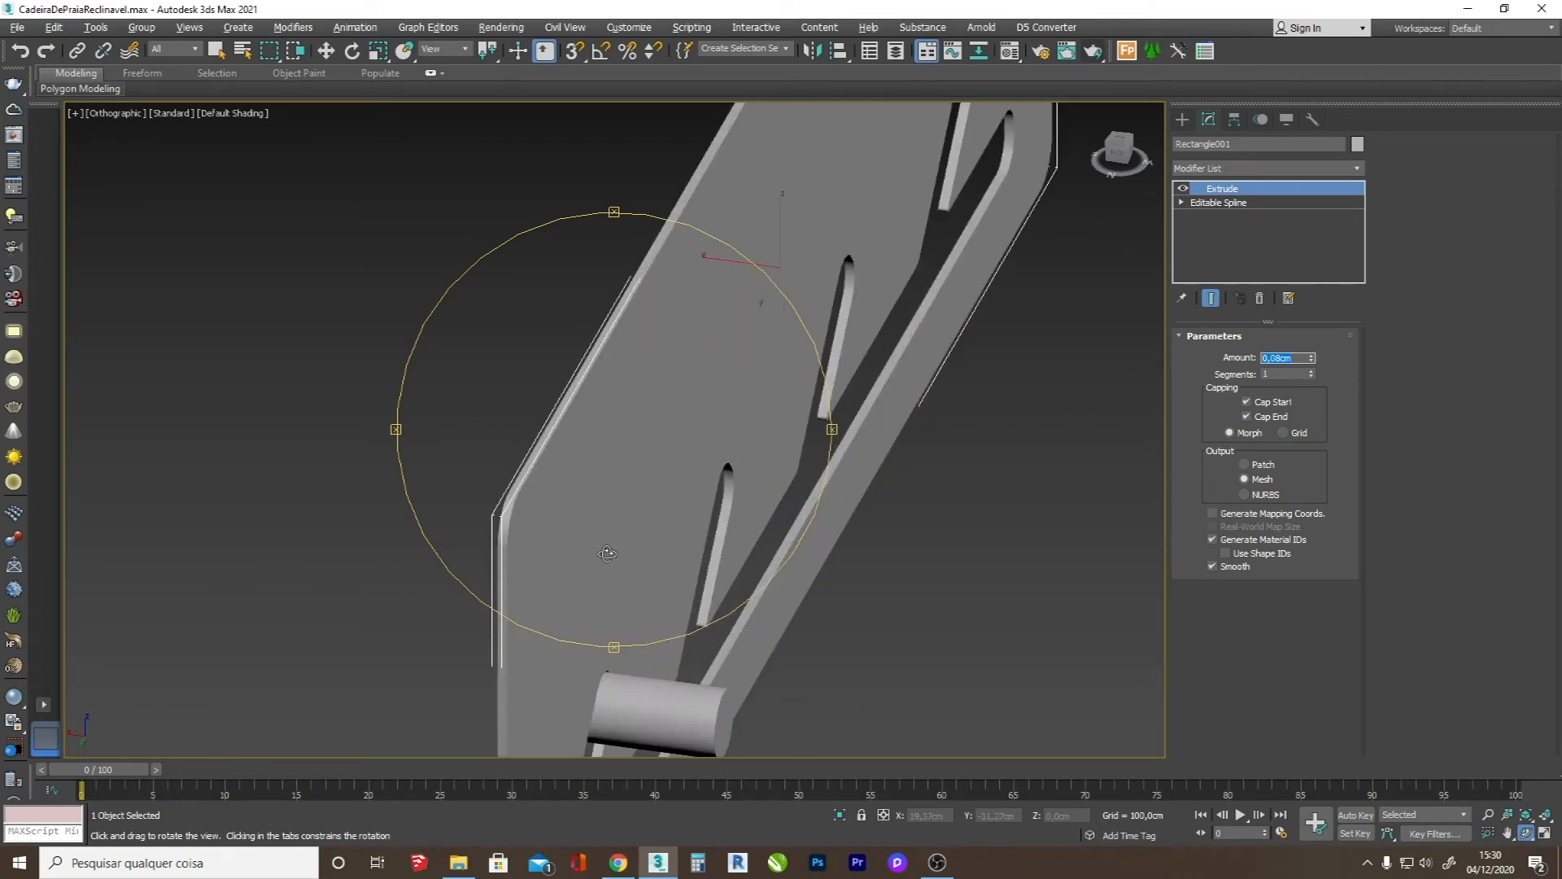
{"action": "scroll", "coordinate": [512, 537], "scroll_direction": "down", "scroll_amount": 8}
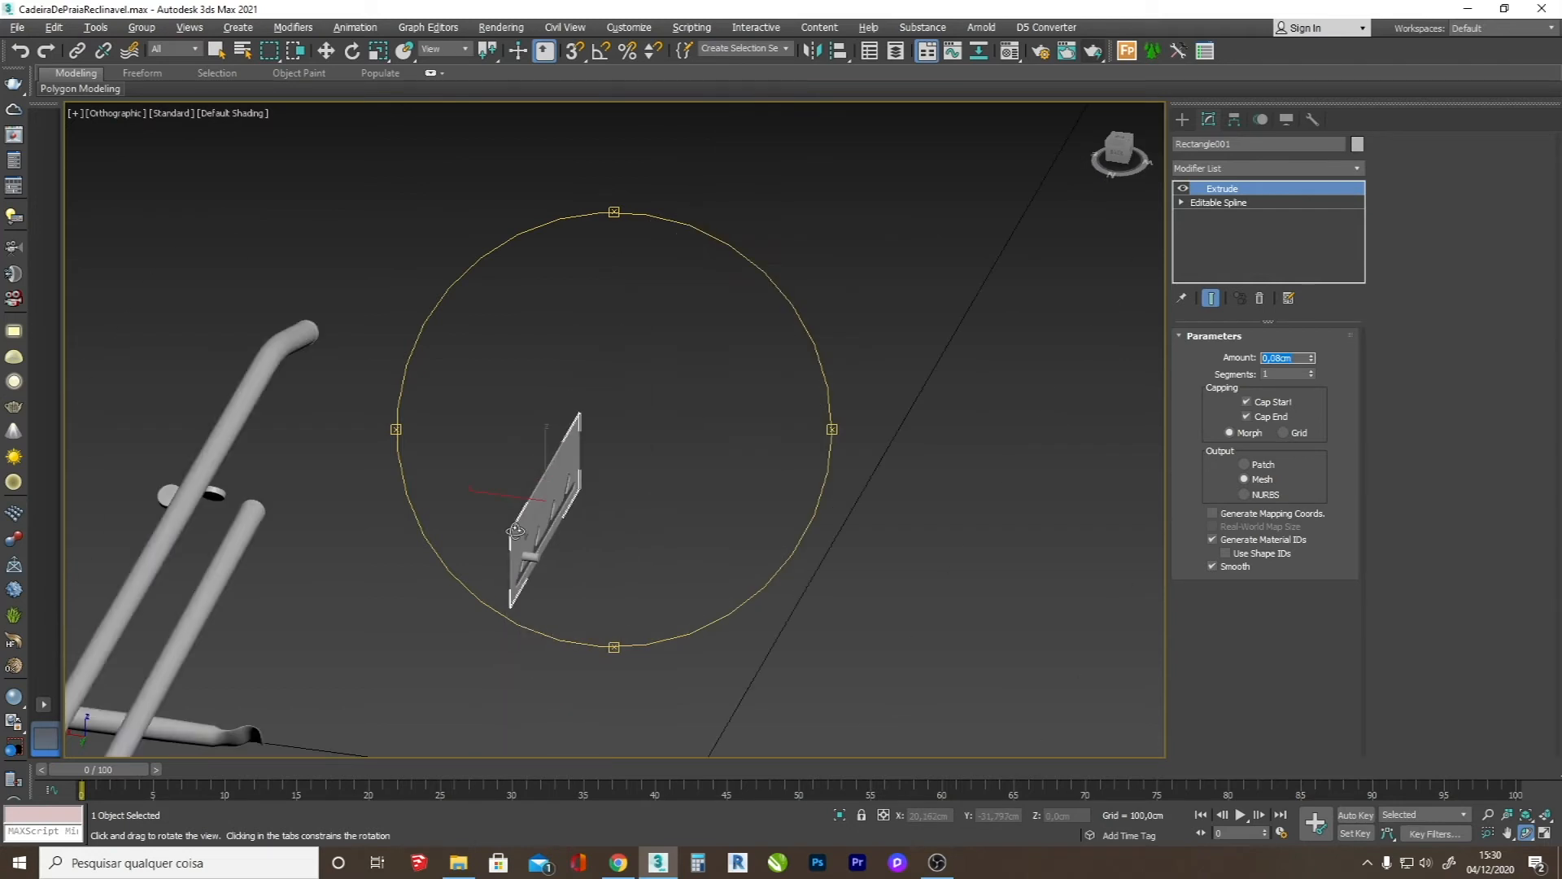
- Compare the plate's thickness with the product photo in the browser and set the extrusion amount to 0.1 cm
{"action": "key", "text": "alt+Tab"}
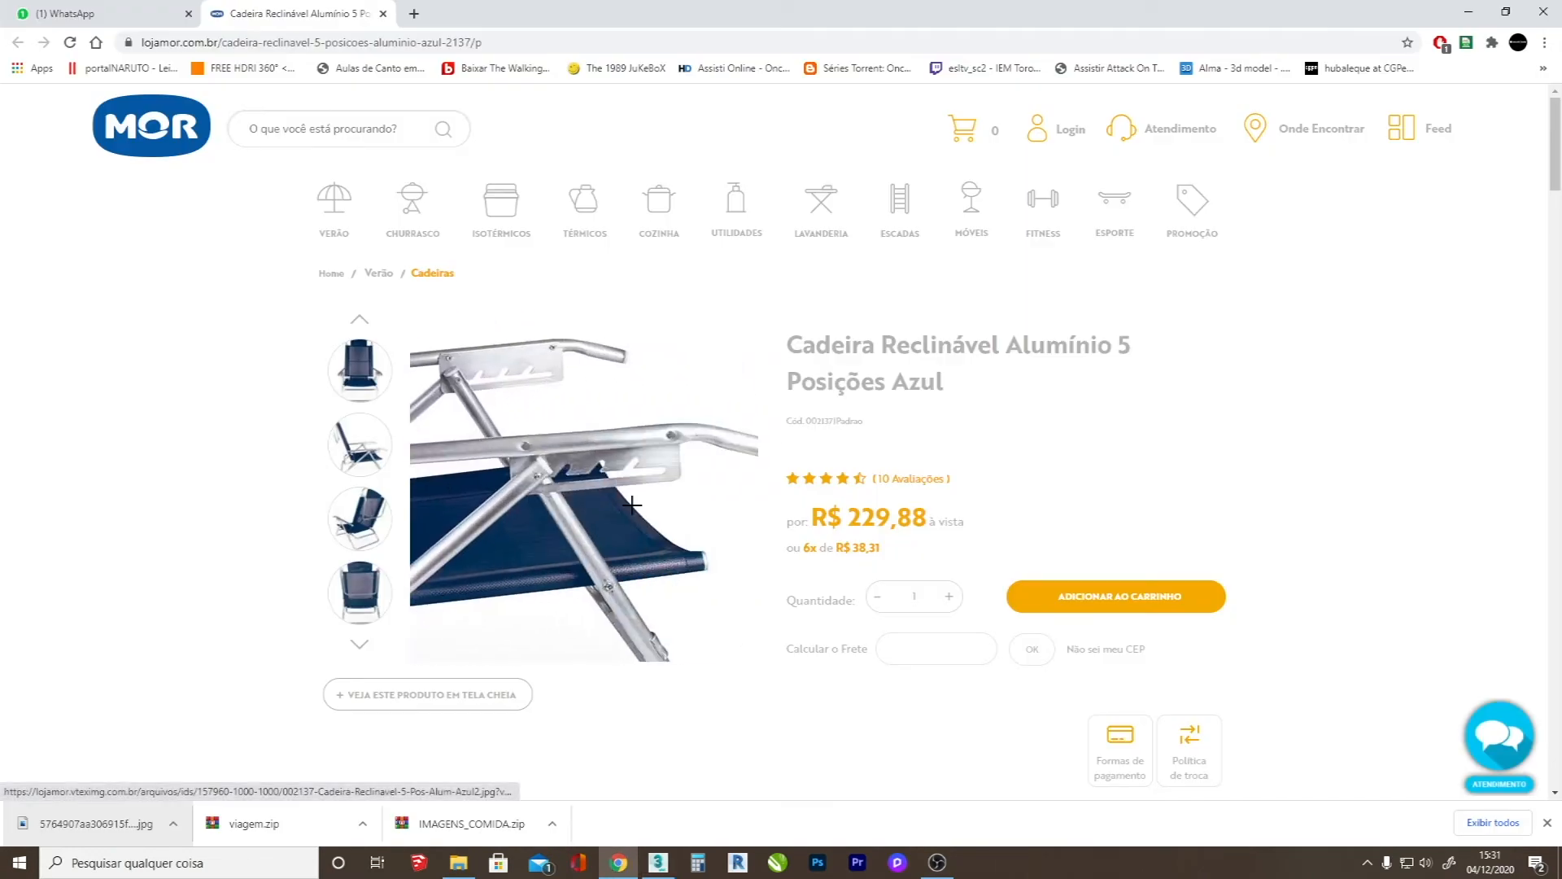
{"action": "key", "text": "alt+Tab"}
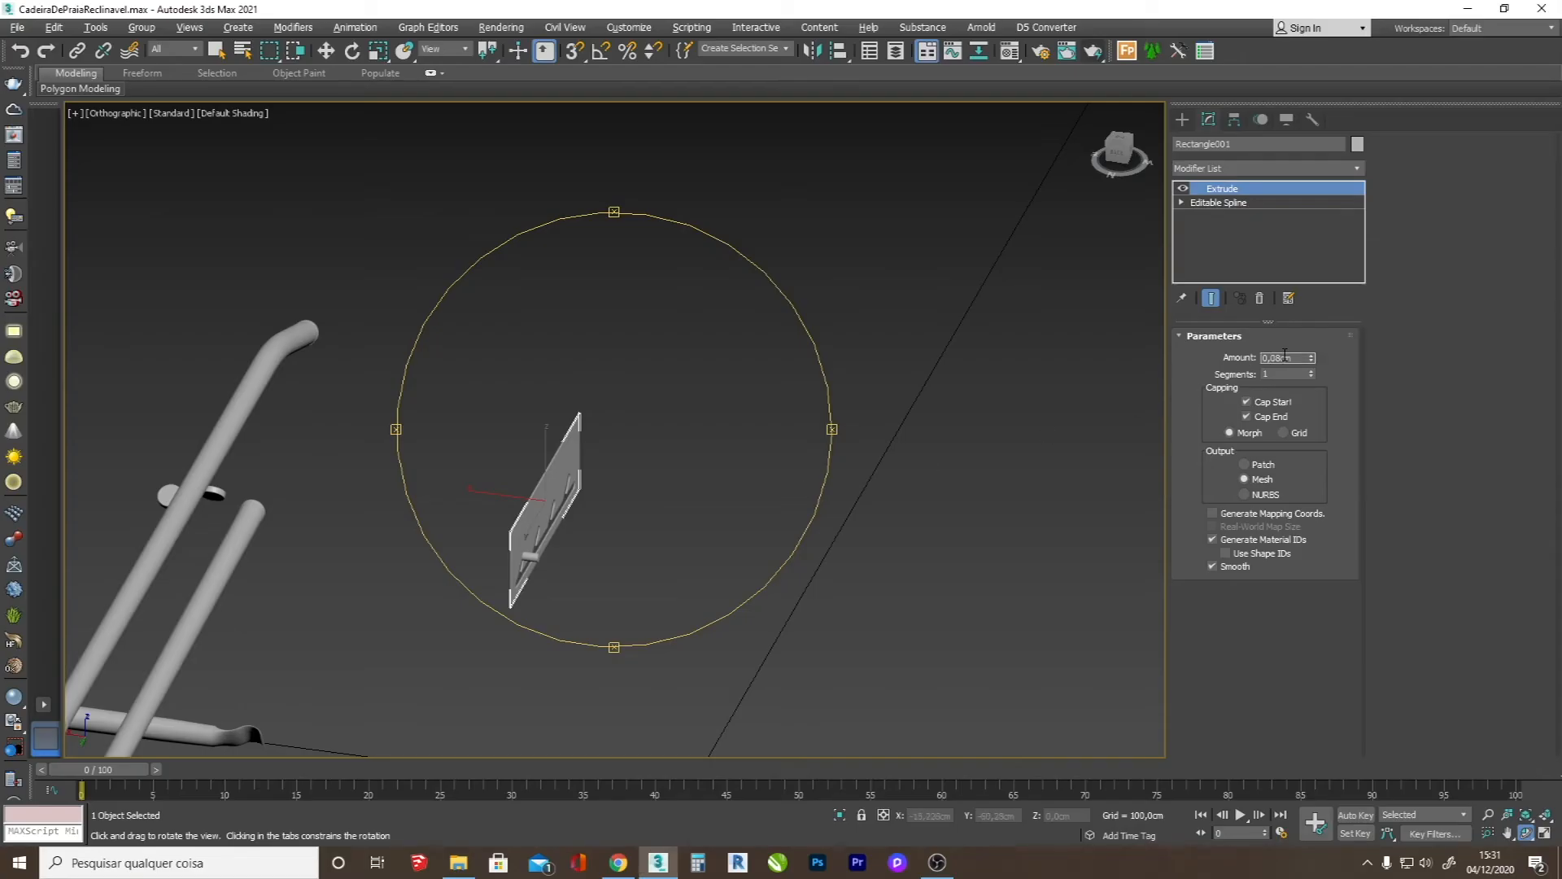
{"action": "type", "text": "0,1"}
{"action": "key", "text": "Return"}
{"action": "scroll", "coordinate": [589, 506], "scroll_direction": "up", "scroll_amount": 3}
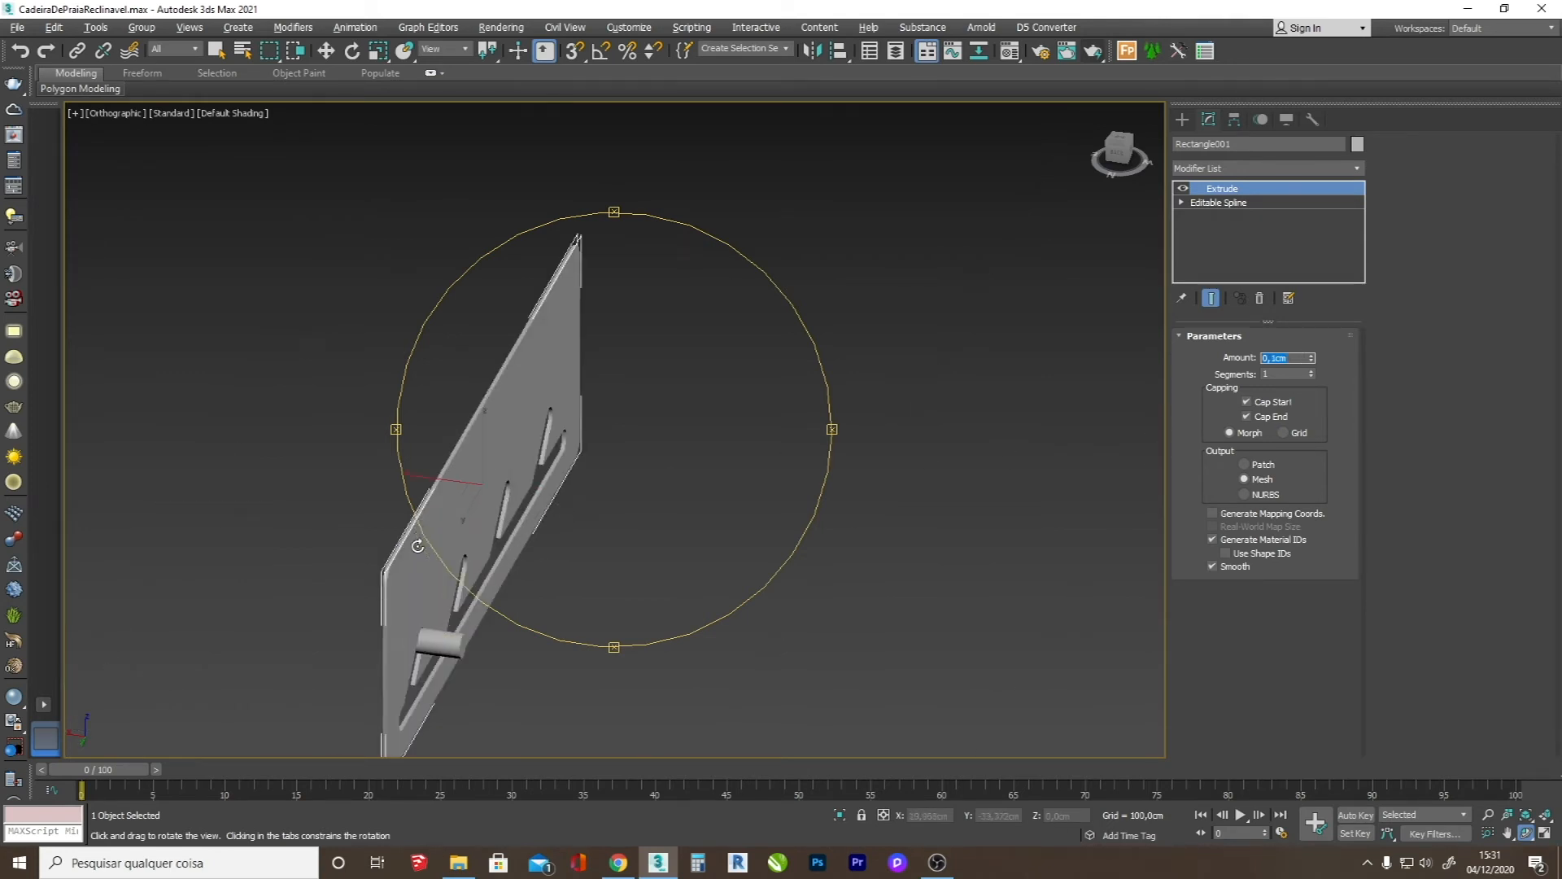
{"action": "left_click_drag", "start_coordinate": [644, 532], "coordinate": [617, 513]}
{"action": "left_click_drag", "start_coordinate": [448, 609], "coordinate": [554, 551]}
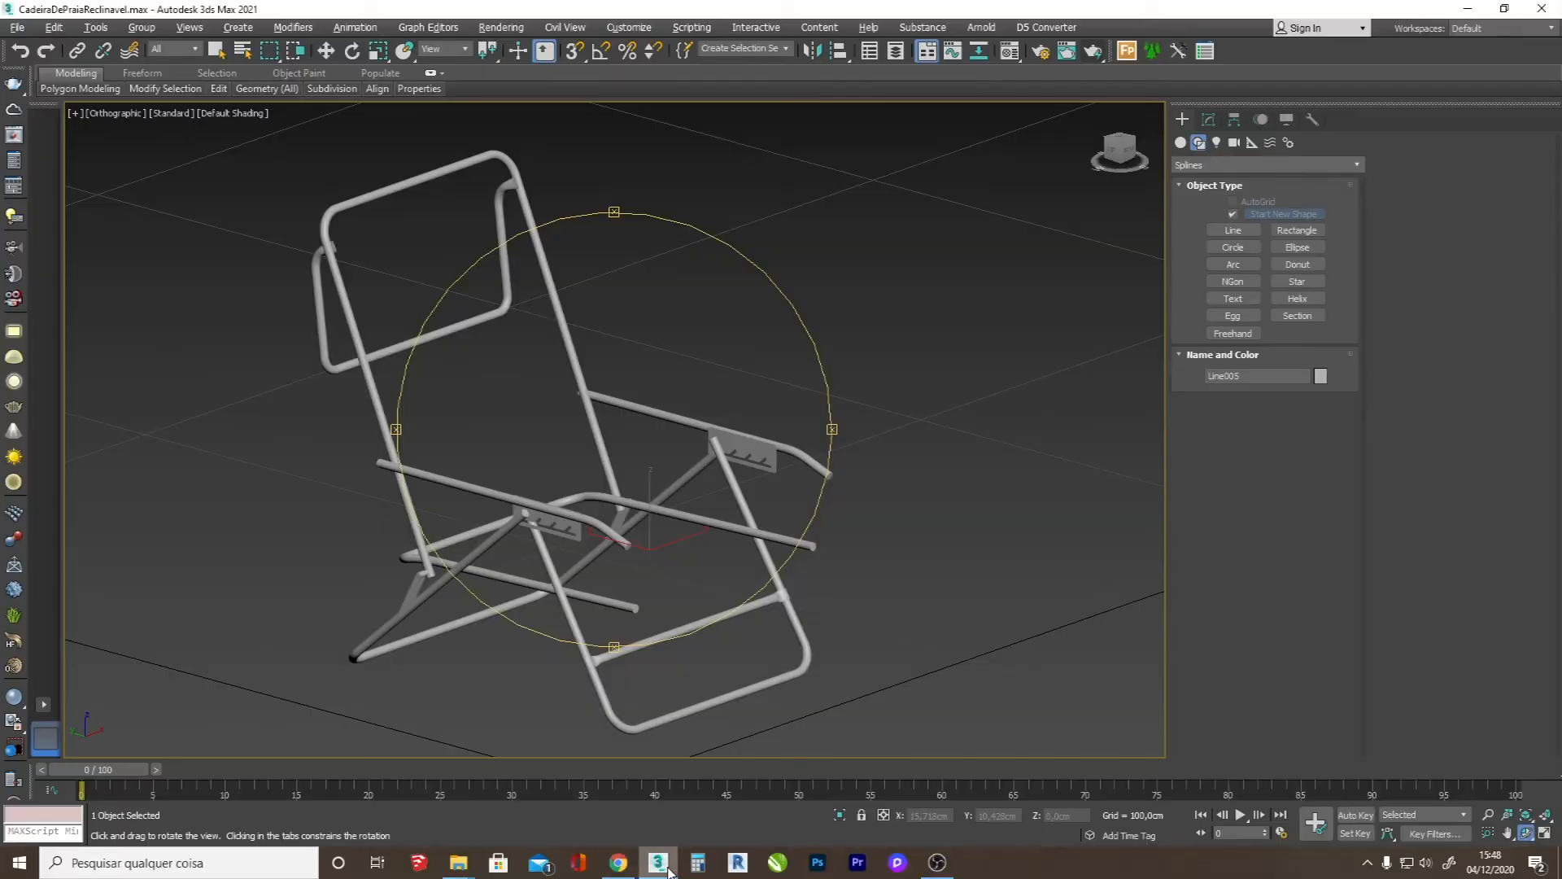
- Check the seat in the chair's side photo in the browser and create a one-segment plane, about 46 by 50 cm, over the seat frame in top view
{"action": "left_click", "coordinate": [658, 863]}
{"action": "mouse_move", "coordinate": [654, 544]}
{"action": "left_mouse_down"}
{"action": "mouse_move", "coordinate": [648, 565]}
{"action": "mouse_move", "coordinate": [665, 564]}
{"action": "left_mouse_up"}
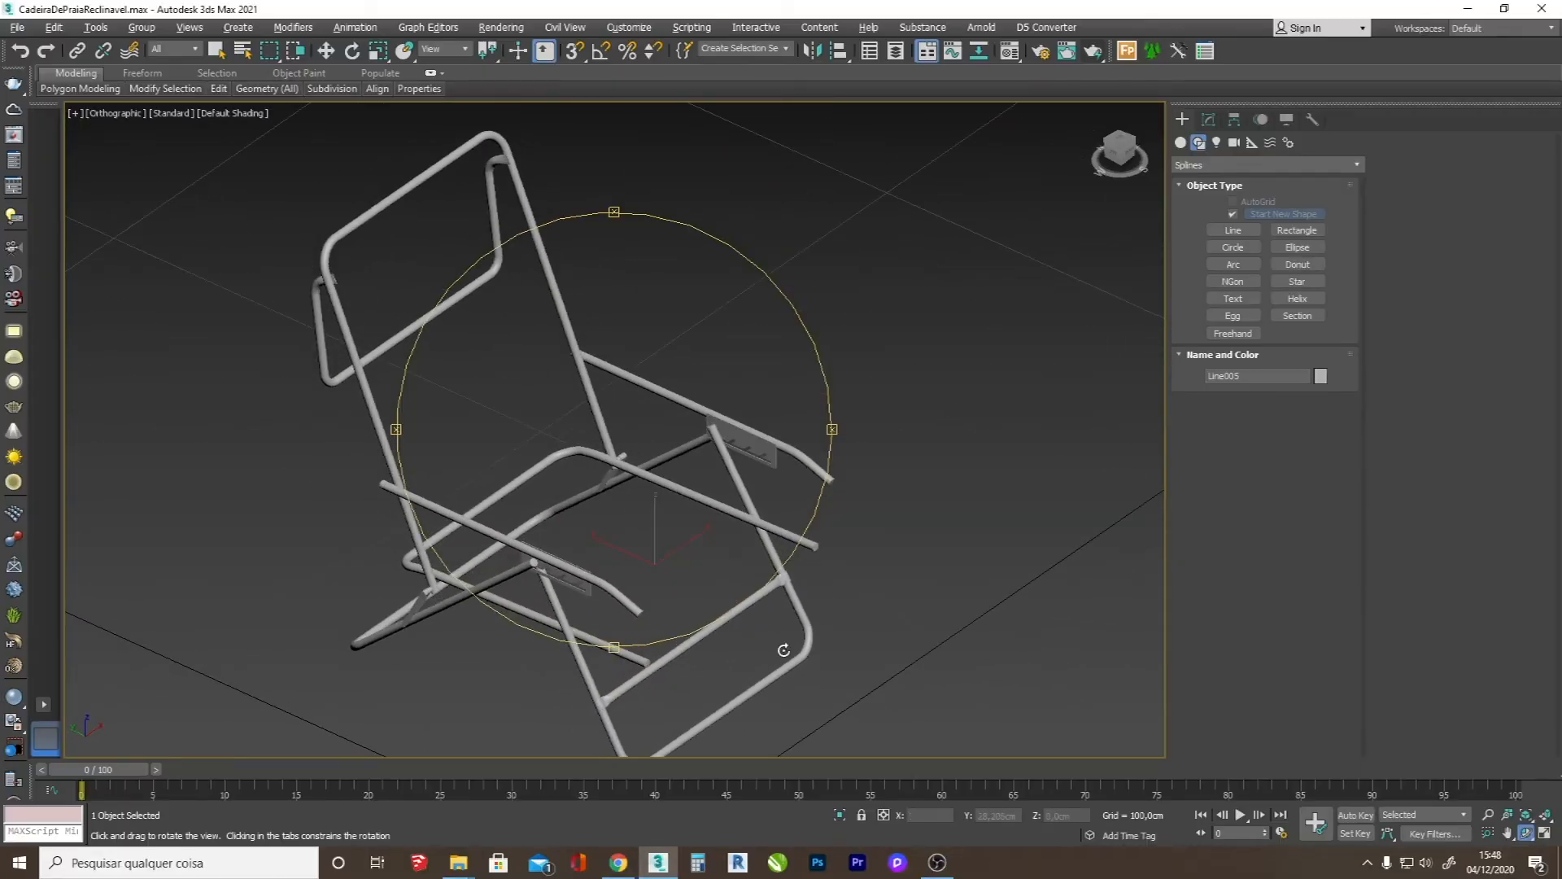
{"action": "left_click", "coordinate": [620, 864]}
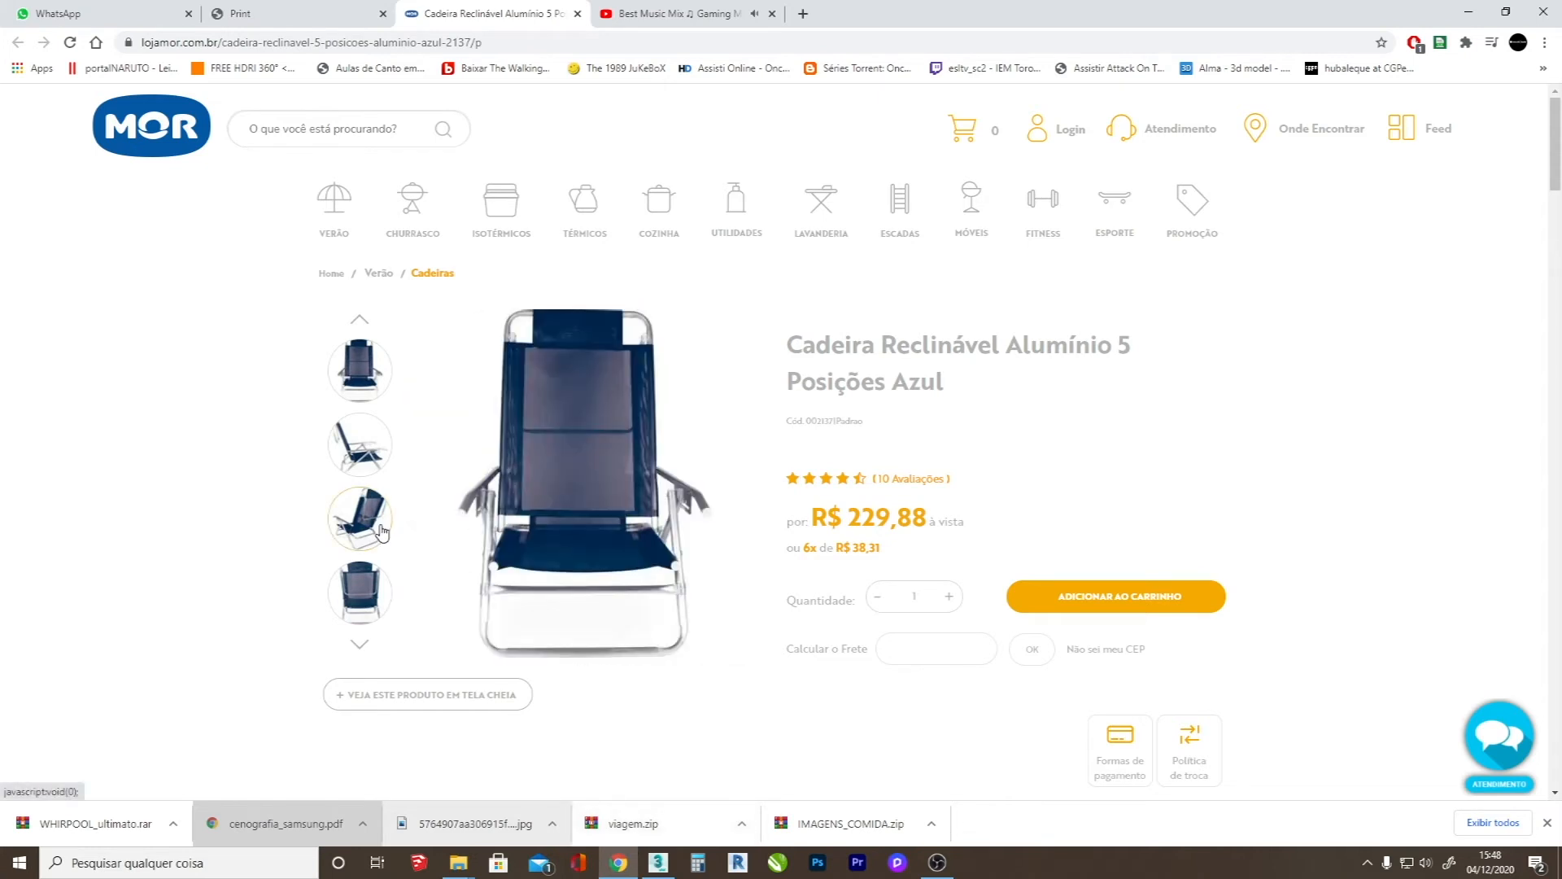
{"action": "left_click", "coordinate": [364, 455]}
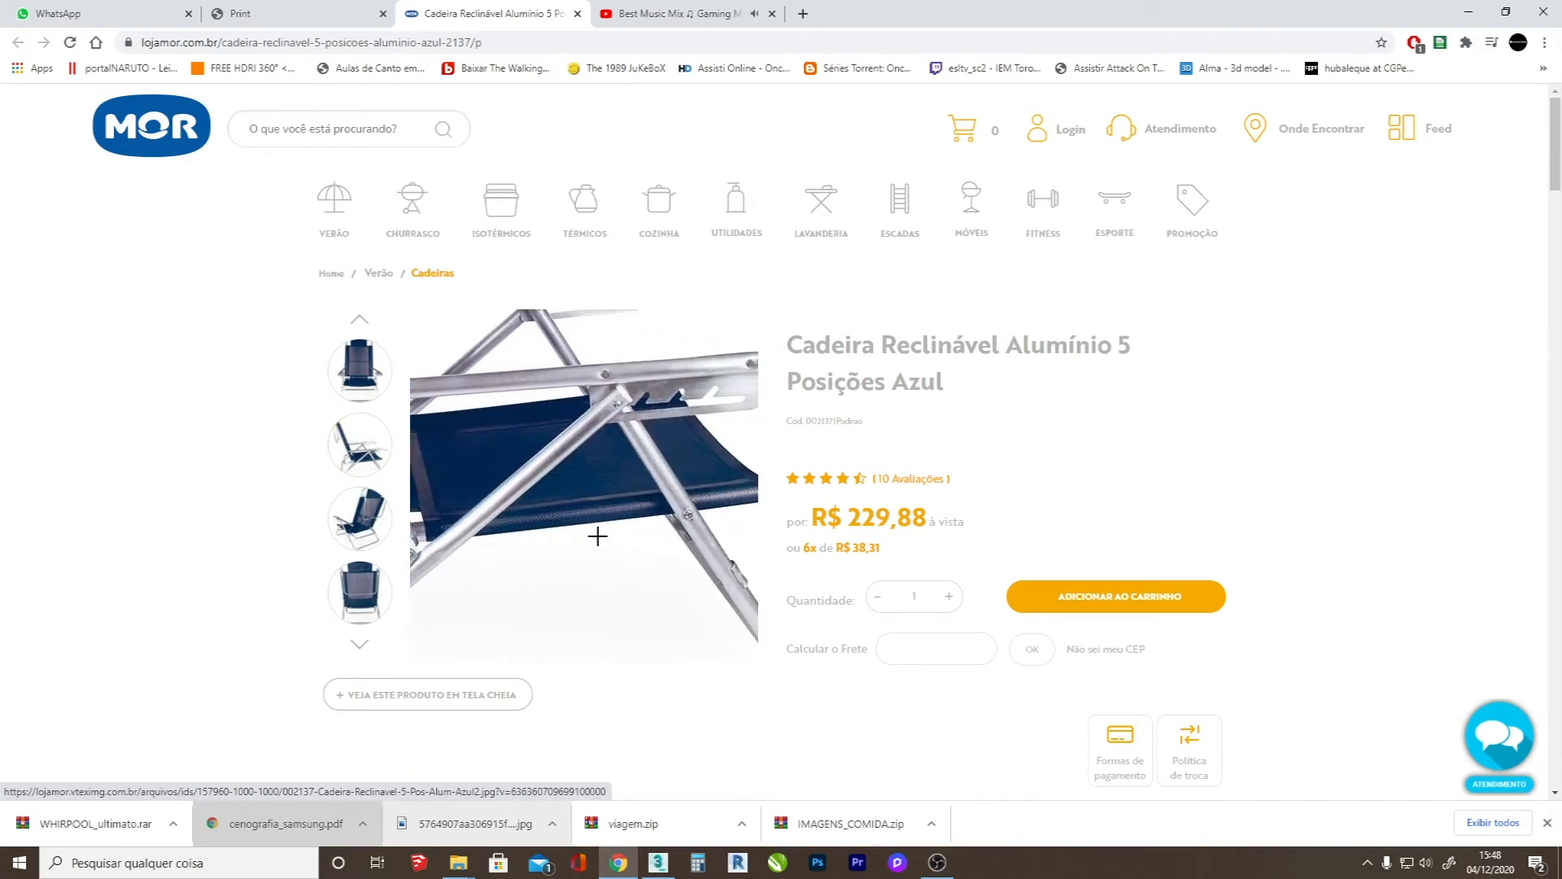
{"action": "left_click", "coordinate": [666, 862]}
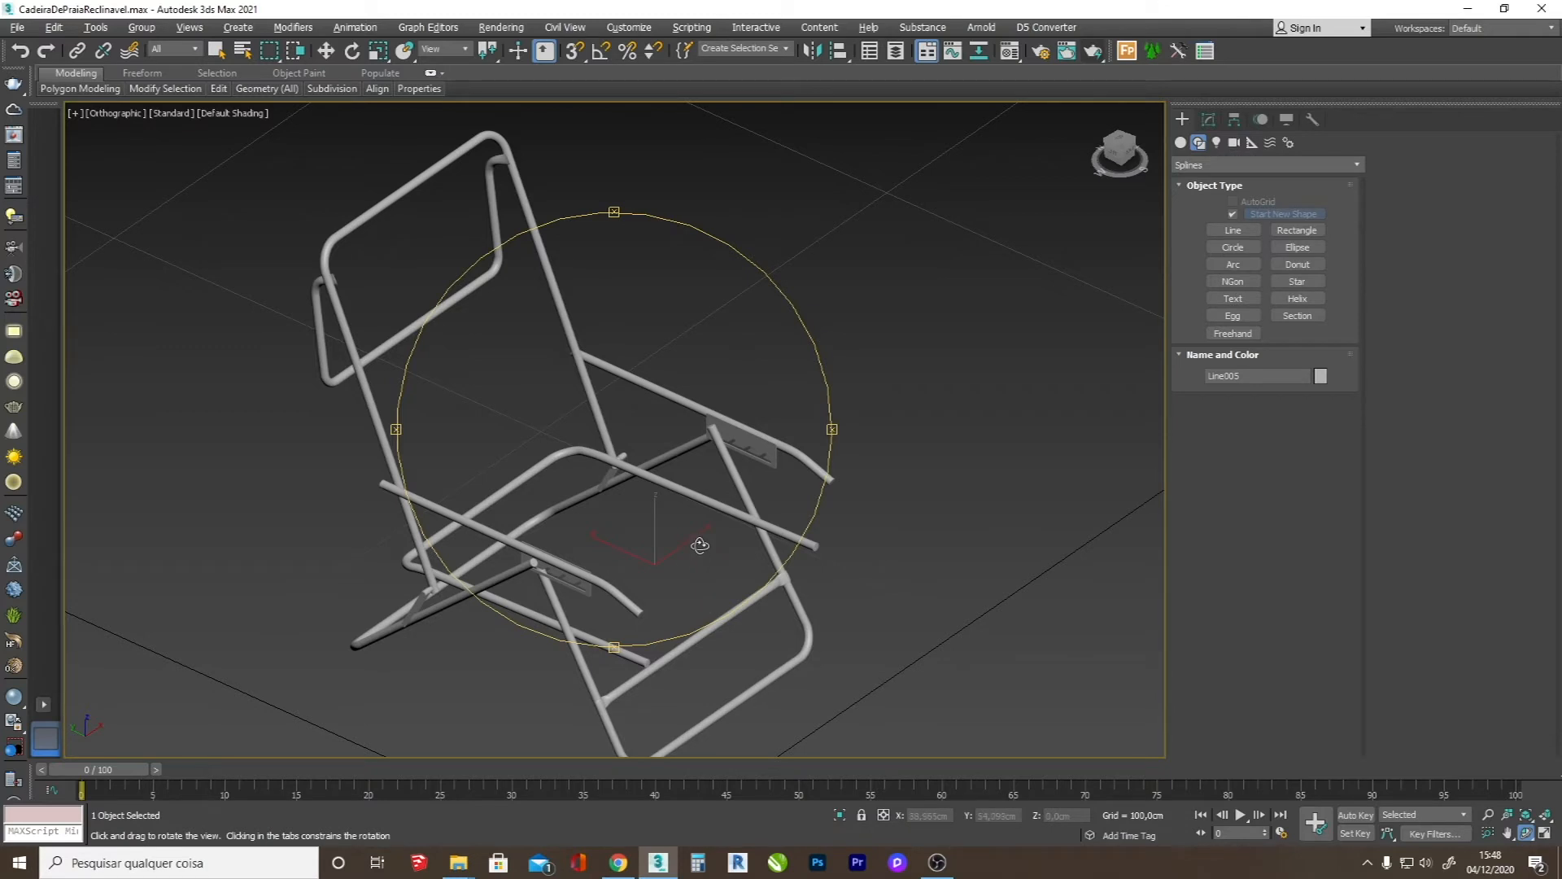
{"action": "key", "text": "t"}
{"action": "scroll", "coordinate": [704, 543], "scroll_direction": "down", "scroll_amount": 3}
{"action": "scroll", "coordinate": [704, 543], "scroll_direction": "down", "scroll_amount": 9}
{"action": "scroll", "coordinate": [495, 358], "scroll_direction": "up", "scroll_amount": 3}
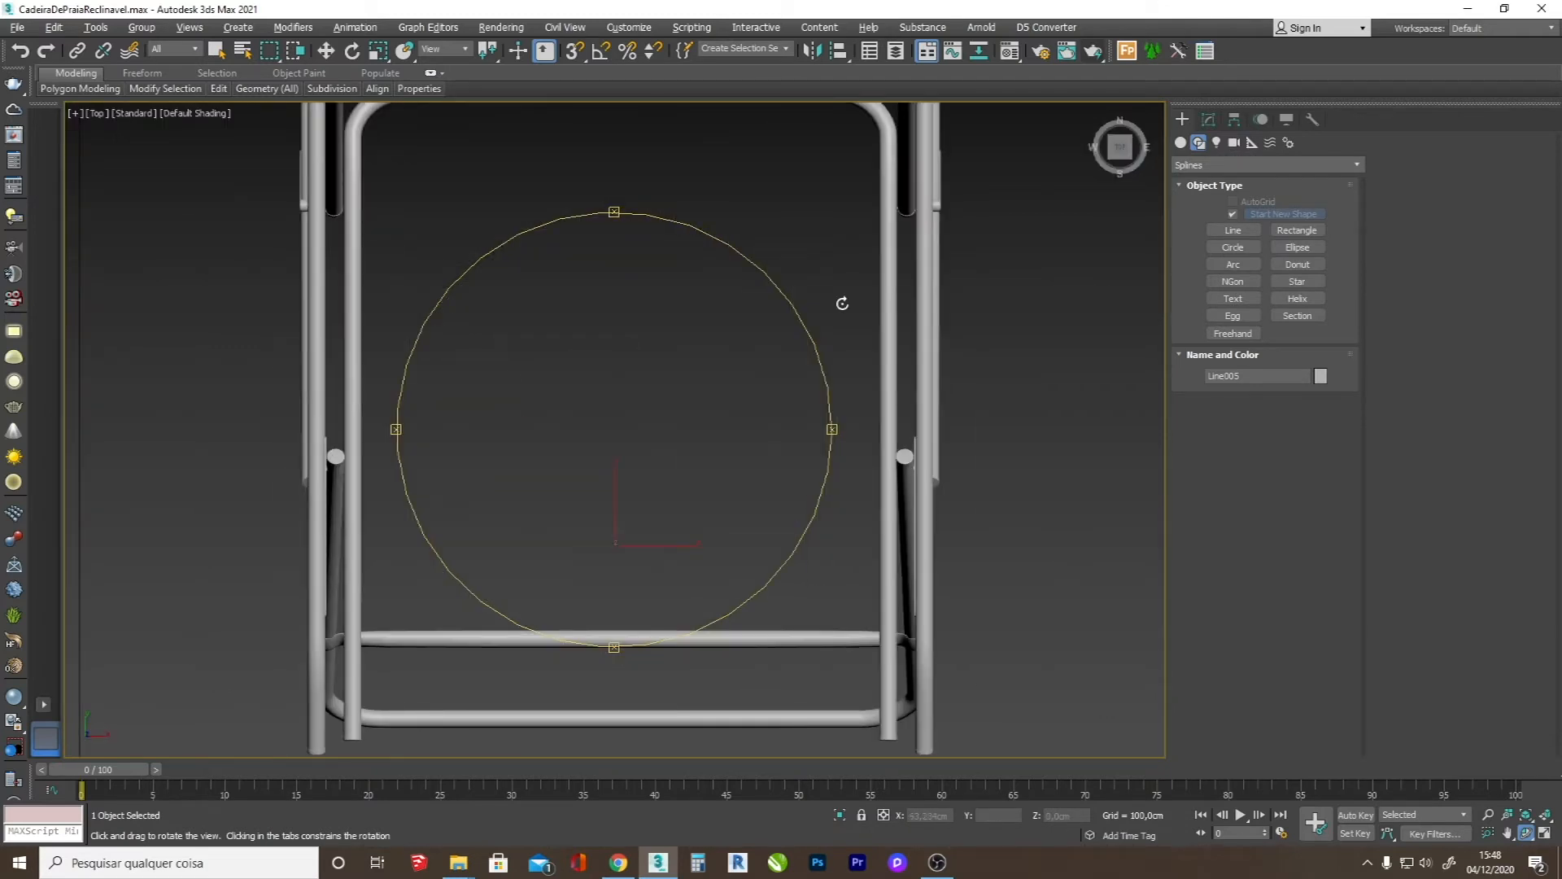
{"action": "left_click", "coordinate": [1309, 287]}
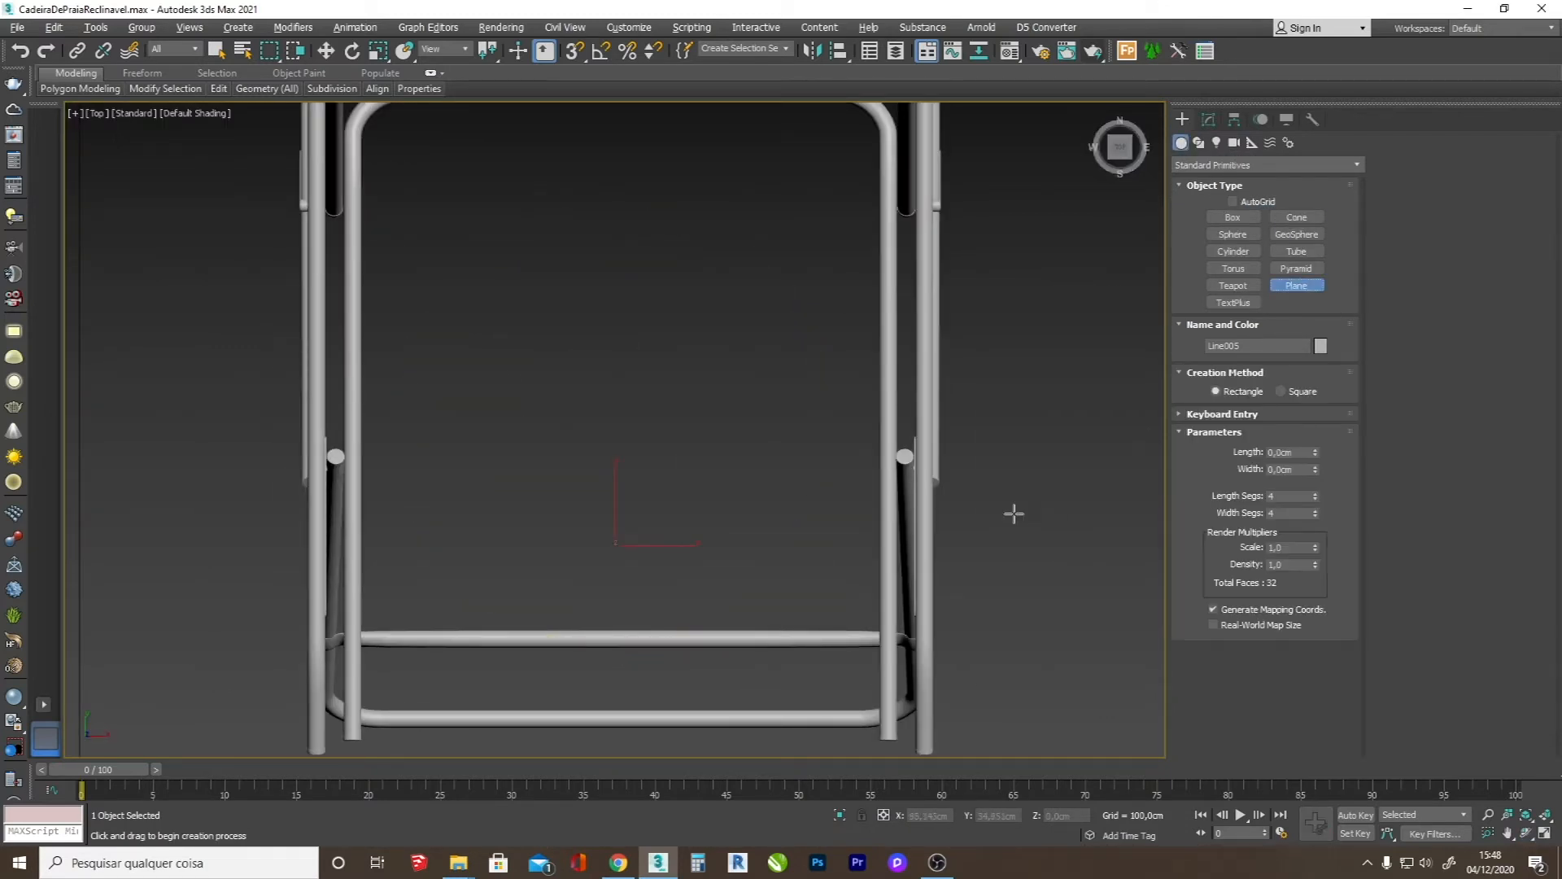
{"action": "scroll", "coordinate": [1001, 501], "scroll_direction": "down", "scroll_amount": 2}
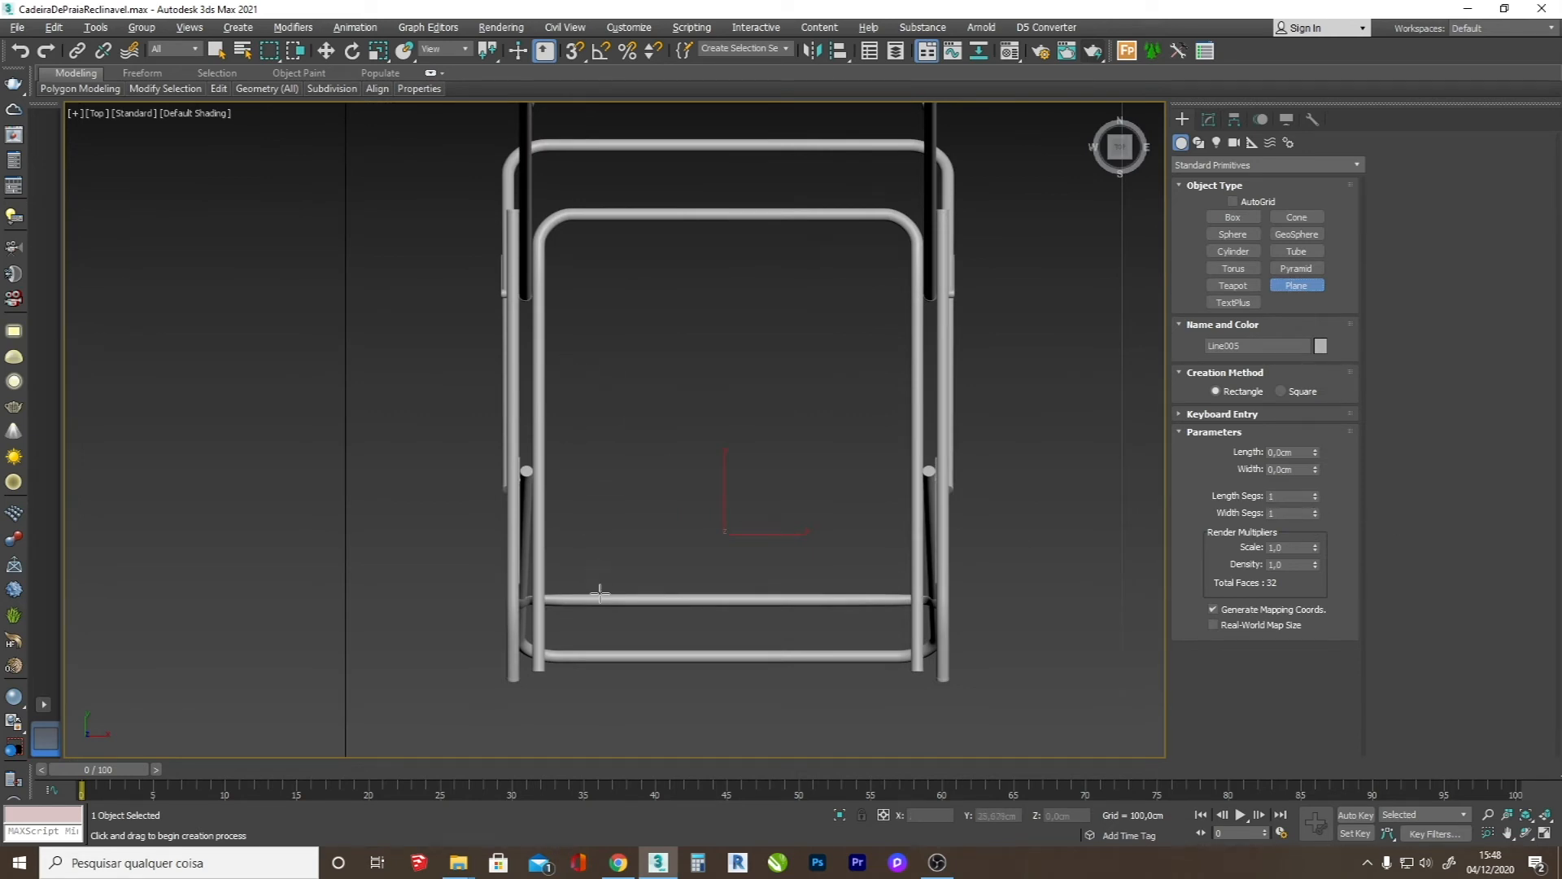
{"action": "left_click_drag", "start_coordinate": [528, 649], "coordinate": [923, 289]}
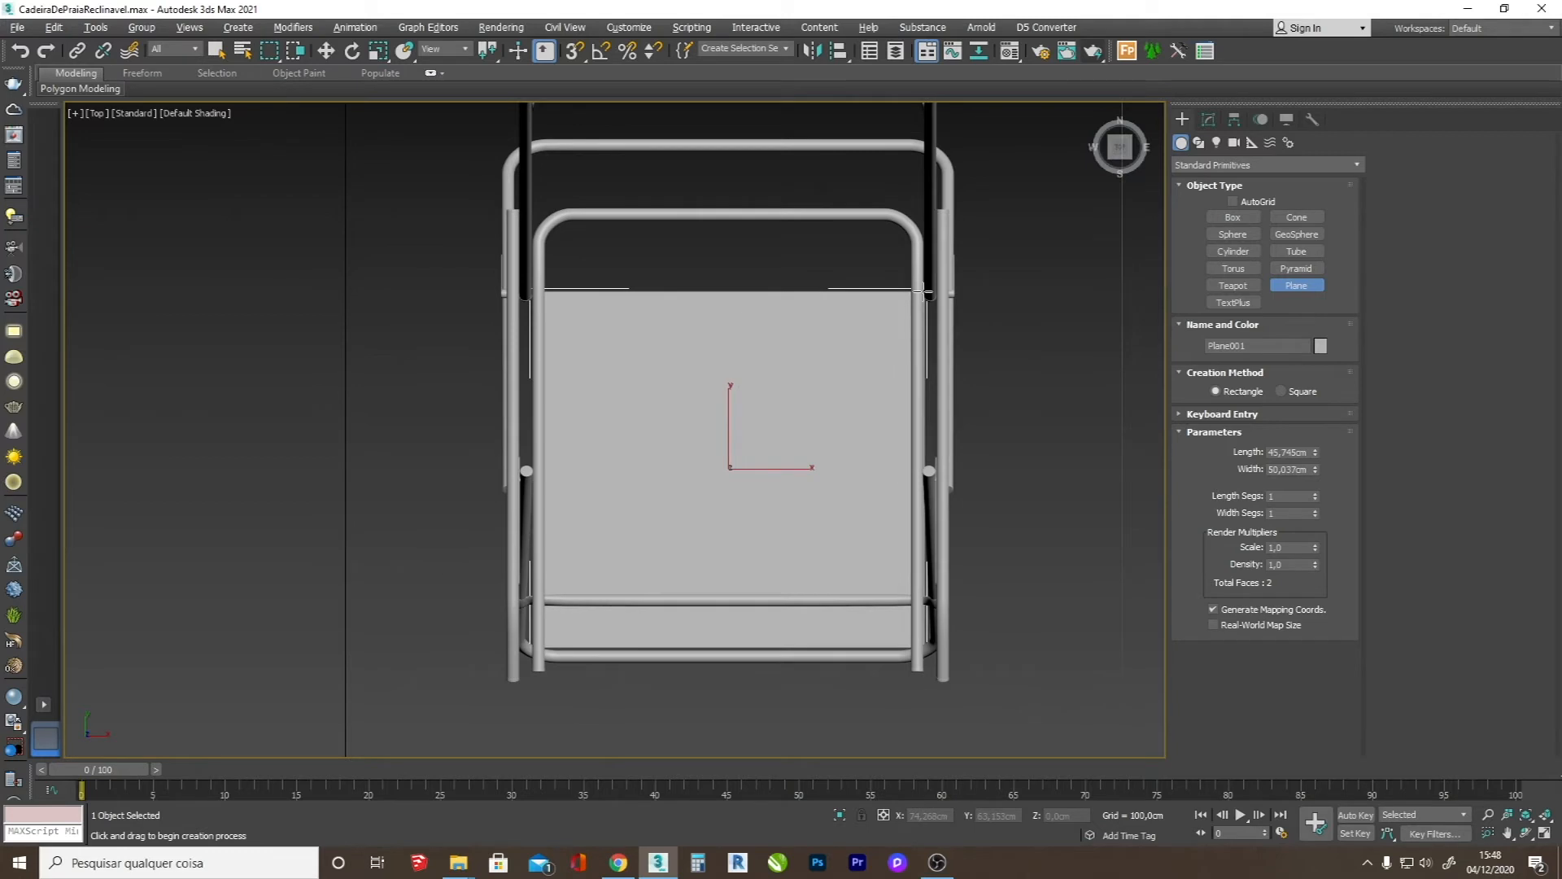
- Raise the seat plane from the ground to just above the seat rails in the left view, consulting the reference photo
{"action": "key", "text": "alt+Tab"}
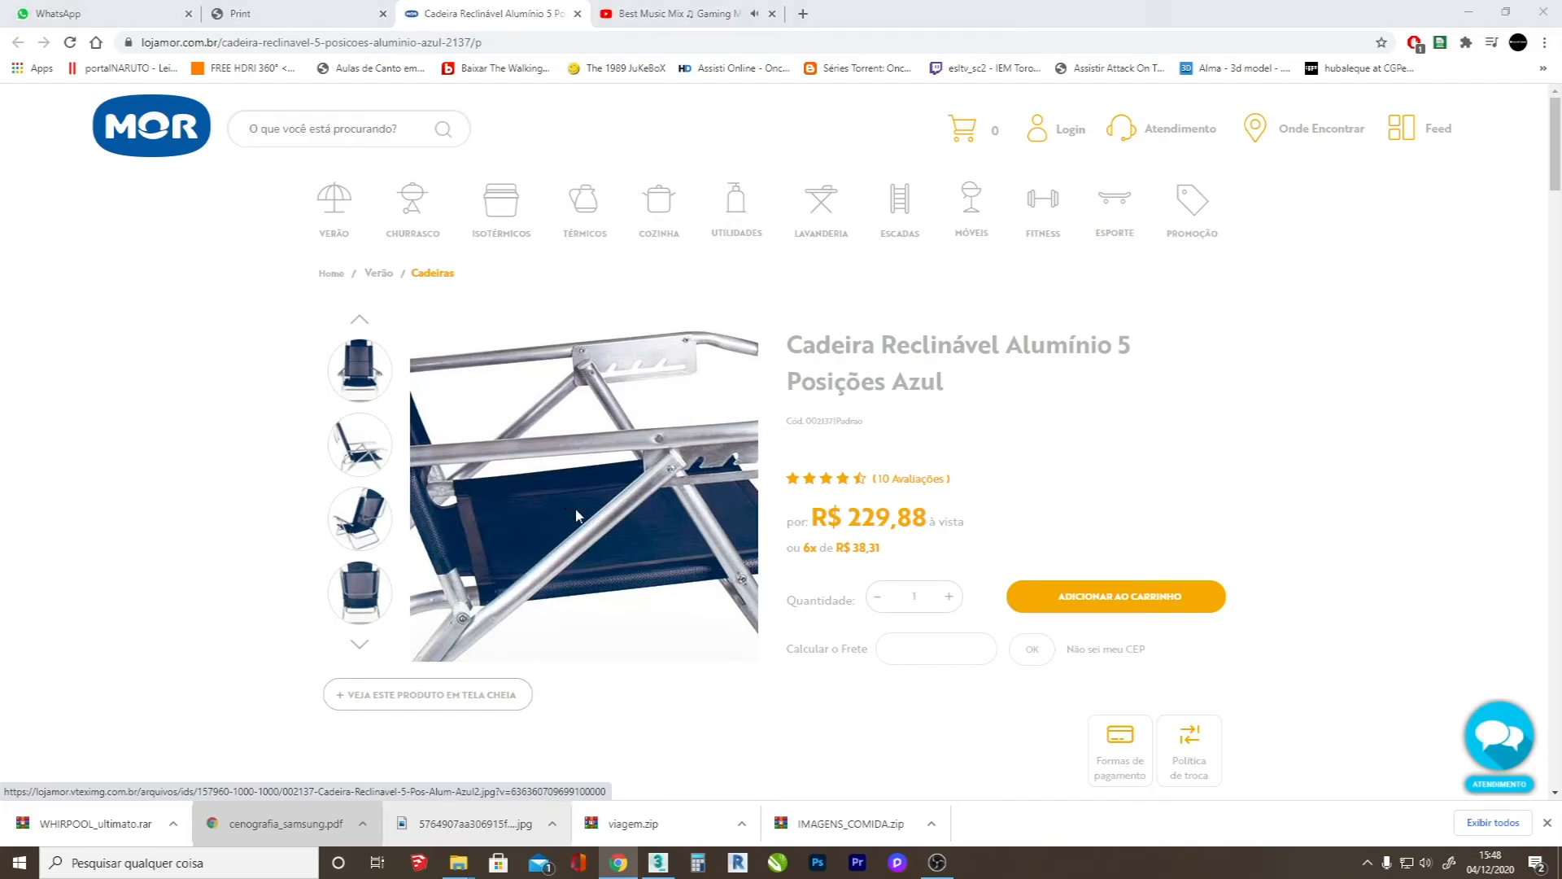
{"action": "key", "text": "alt+Tab"}
{"action": "key", "text": "l"}
{"action": "scroll", "coordinate": [586, 517], "scroll_direction": "down", "scroll_amount": 5}
{"action": "scroll", "coordinate": [572, 522], "scroll_direction": "down", "scroll_amount": 5}
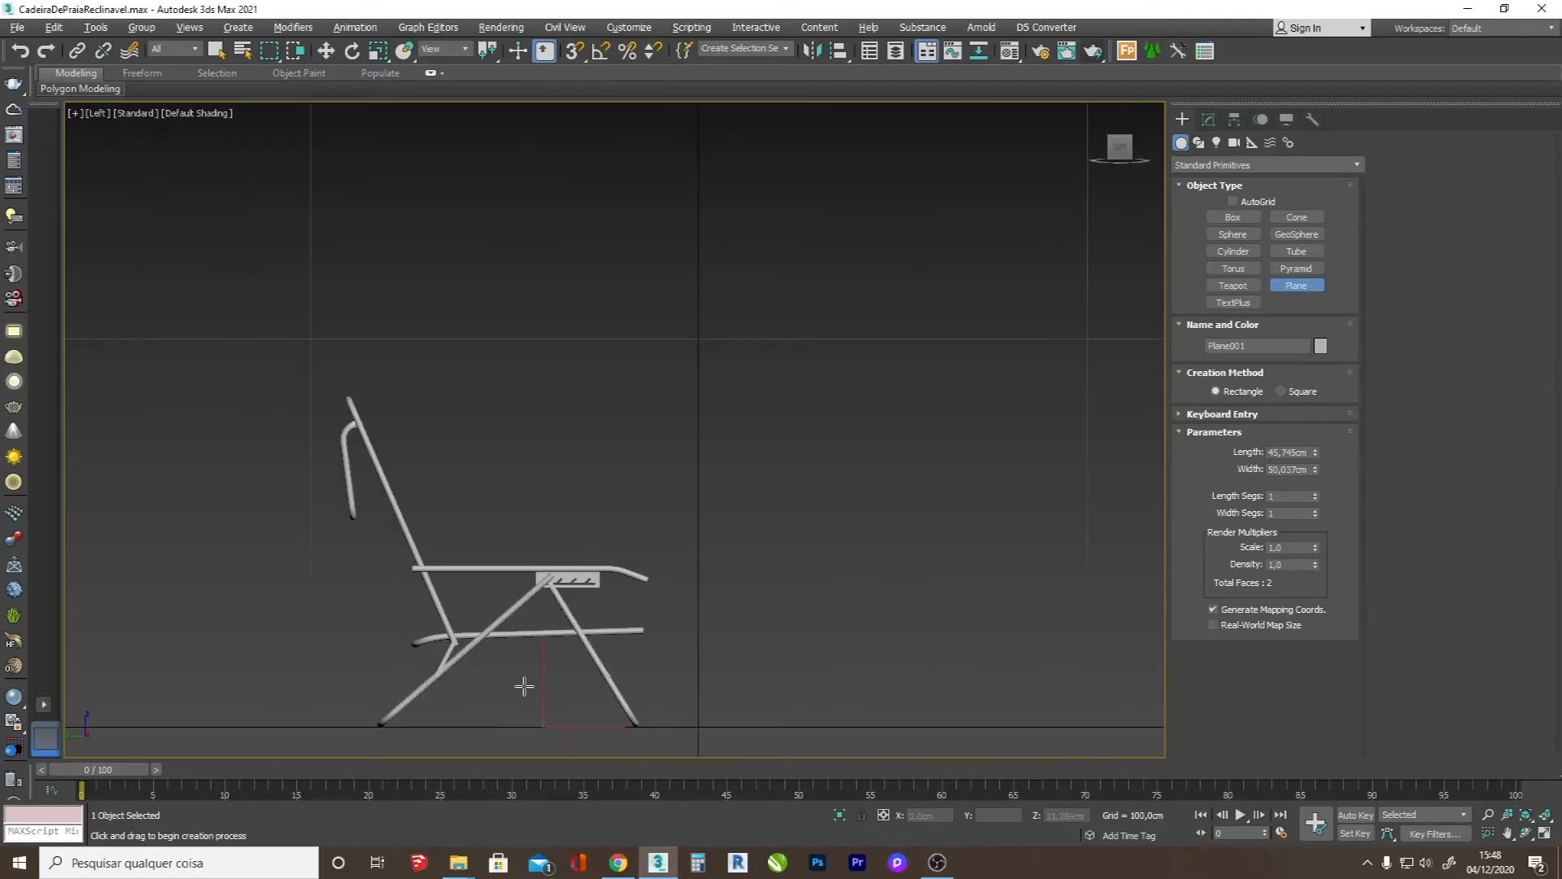
{"action": "key", "text": "w"}
{"action": "scroll", "coordinate": [529, 684], "scroll_direction": "up", "scroll_amount": 5}
{"action": "mouse_move", "coordinate": [585, 699]}
{"action": "left_mouse_down"}
{"action": "mouse_move", "coordinate": [614, 516]}
{"action": "mouse_move", "coordinate": [636, 497]}
{"action": "left_mouse_up"}
{"action": "key", "text": "F3"}
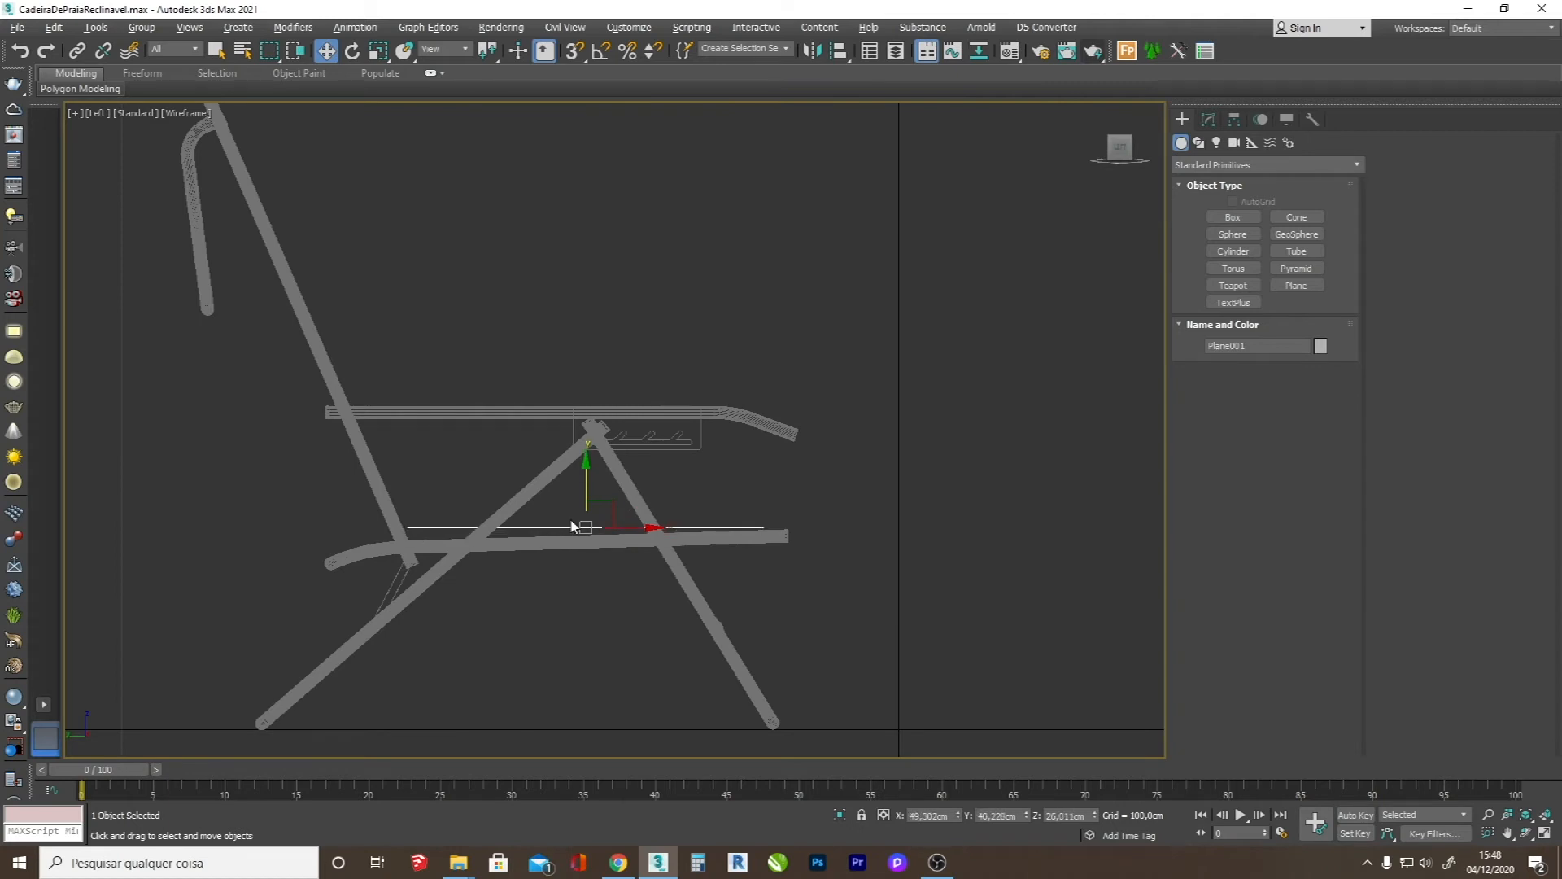
{"action": "scroll", "coordinate": [387, 517], "scroll_direction": "up", "scroll_amount": 5}
{"action": "scroll", "coordinate": [853, 537], "scroll_direction": "down", "scroll_amount": 4}
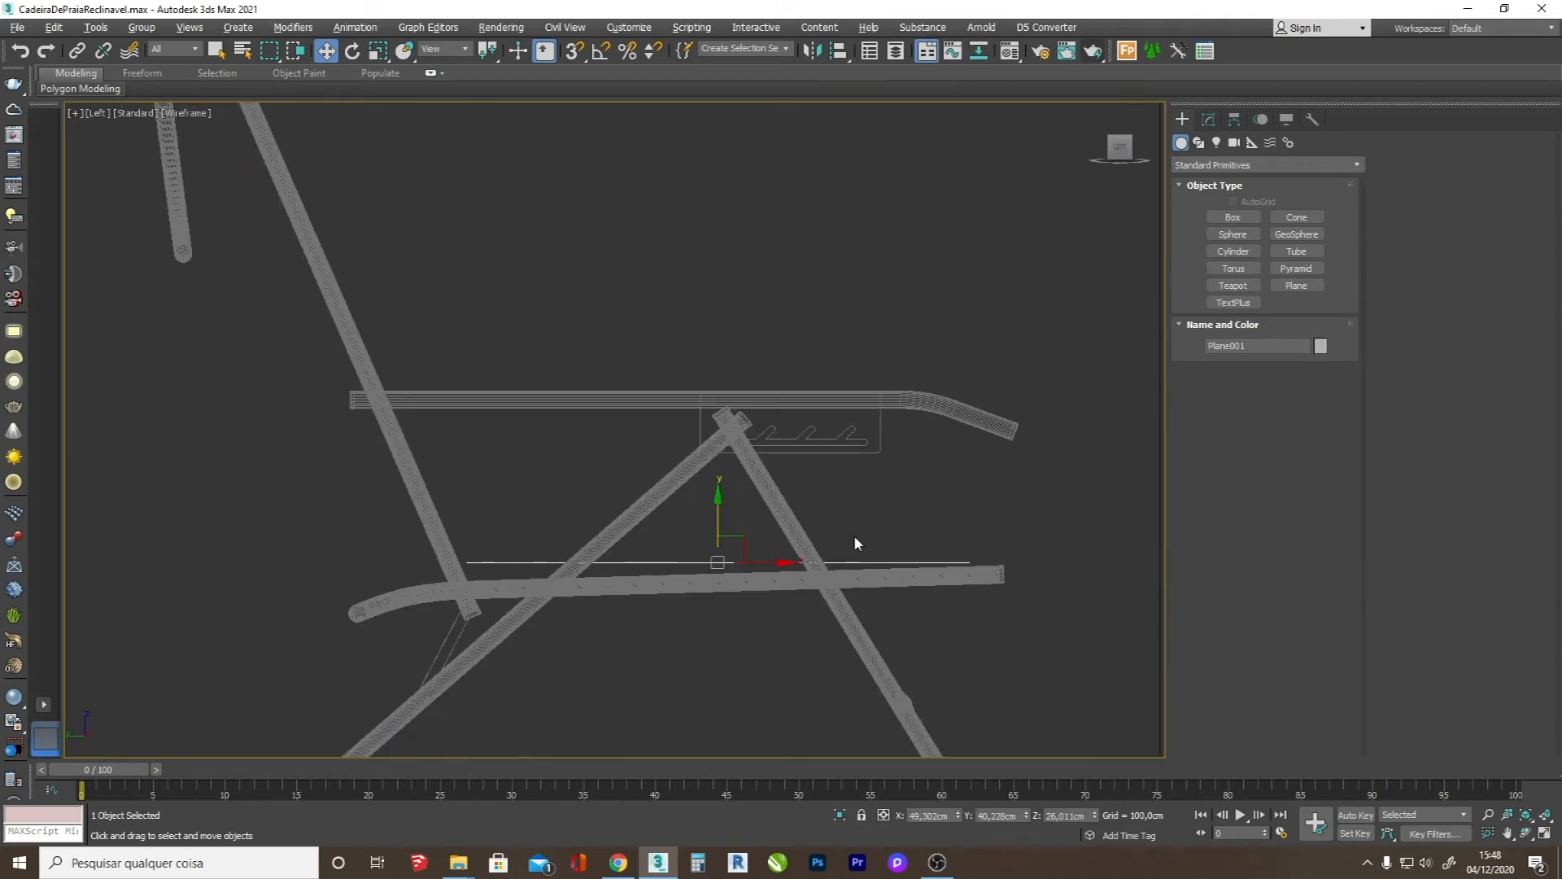
- Convert the seat plane to Editable Poly and move its rear and front vertices to follow the slope of the seat rail
{"action": "right_click", "coordinate": [919, 537]}
{"action": "mouse_move", "coordinate": [1072, 711]}
{"action": "left_click", "coordinate": [1145, 716]}
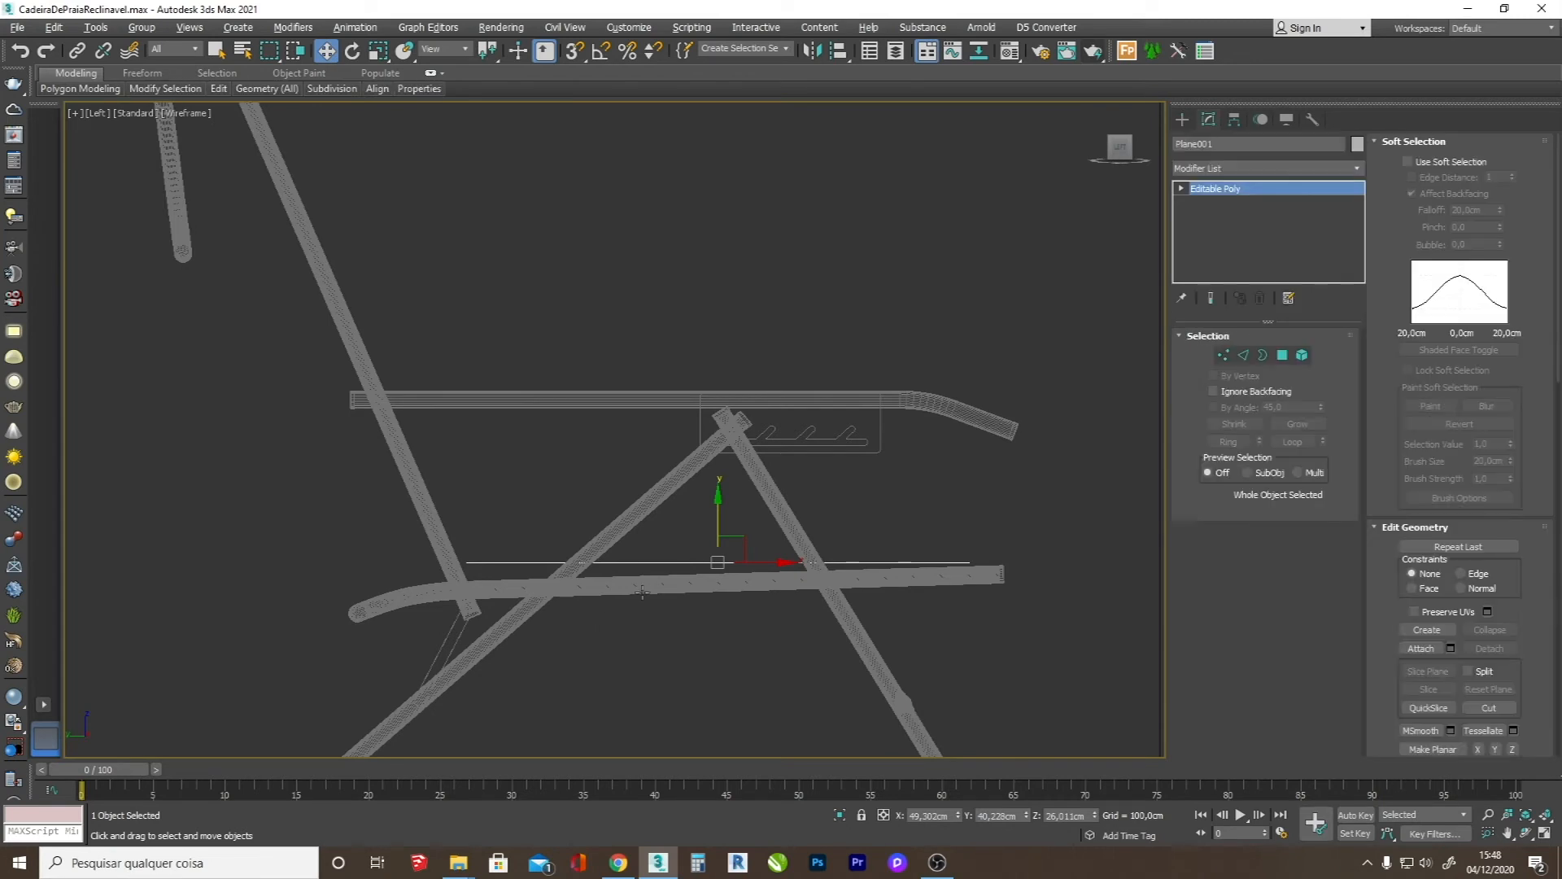
{"action": "key", "text": "1"}
{"action": "left_click", "coordinate": [472, 611]}
{"action": "scroll", "coordinate": [488, 612], "scroll_direction": "up", "scroll_amount": 2}
{"action": "scroll", "coordinate": [489, 606], "scroll_direction": "up", "scroll_amount": 3}
{"action": "left_click_drag", "start_coordinate": [391, 343], "coordinate": [394, 443]}
{"action": "scroll", "coordinate": [407, 443], "scroll_direction": "down", "scroll_amount": 3}
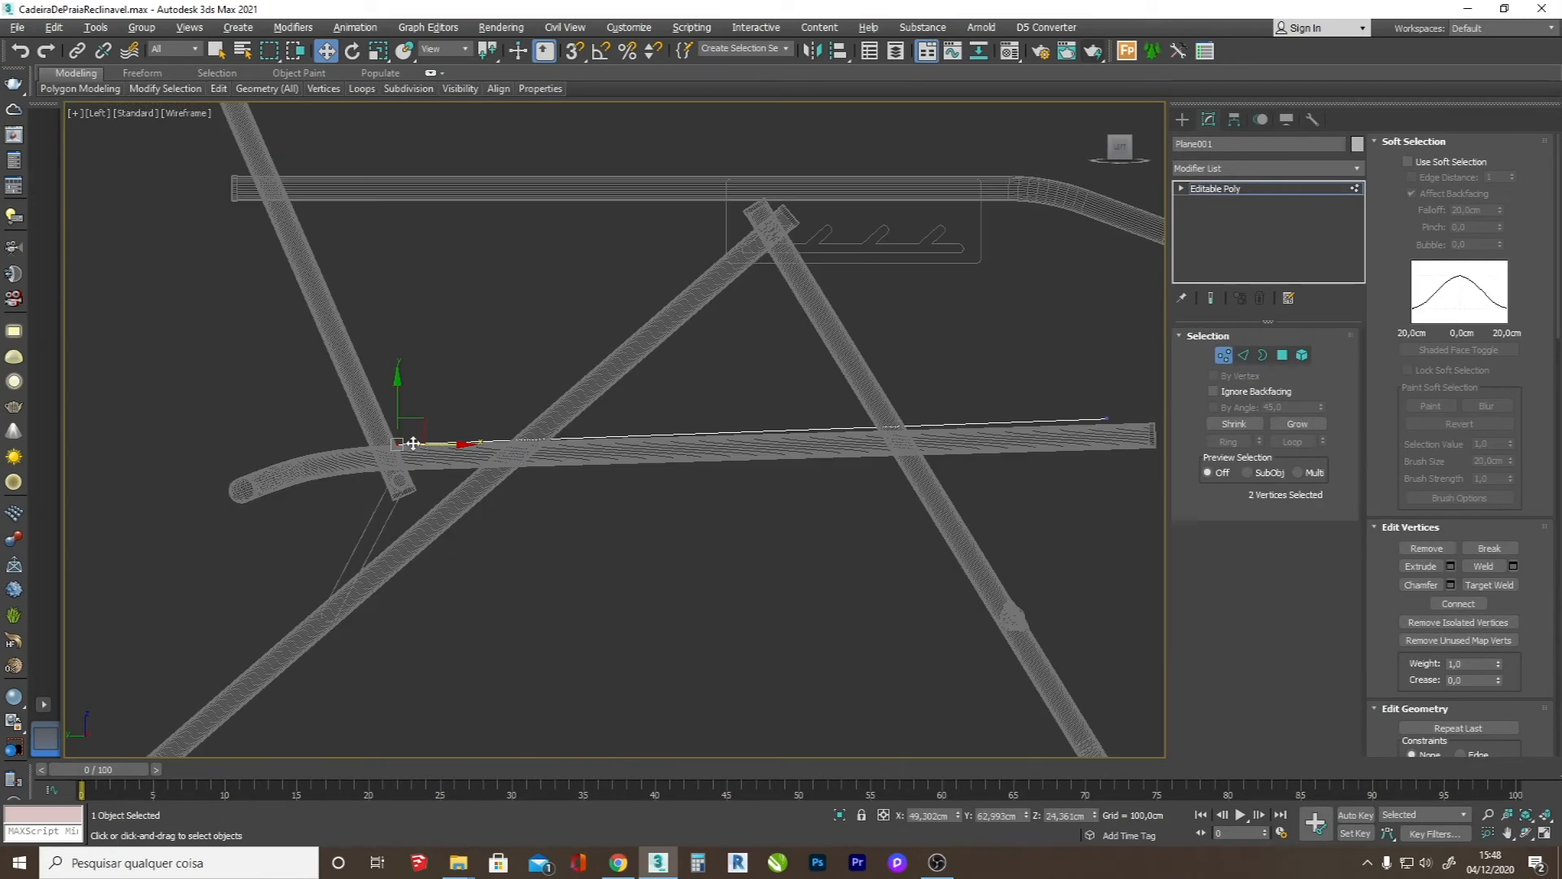
{"action": "scroll", "coordinate": [1091, 426], "scroll_direction": "up", "scroll_amount": 4}
{"action": "mouse_move", "coordinate": [1123, 446]}
{"action": "left_mouse_down"}
{"action": "mouse_move", "coordinate": [1140, 395]}
{"action": "mouse_move", "coordinate": [1061, 398]}
{"action": "left_mouse_up"}
{"action": "key", "text": "F3"}
{"action": "scroll", "coordinate": [1061, 398], "scroll_direction": "down", "scroll_amount": 5}
- Connect the plane's front and rear edges with a lengthwise centre edge and delete the polygon on the +X half
{"action": "left_click", "coordinate": [1526, 833]}
{"action": "left_click_drag", "start_coordinate": [570, 407], "coordinate": [614, 371]}
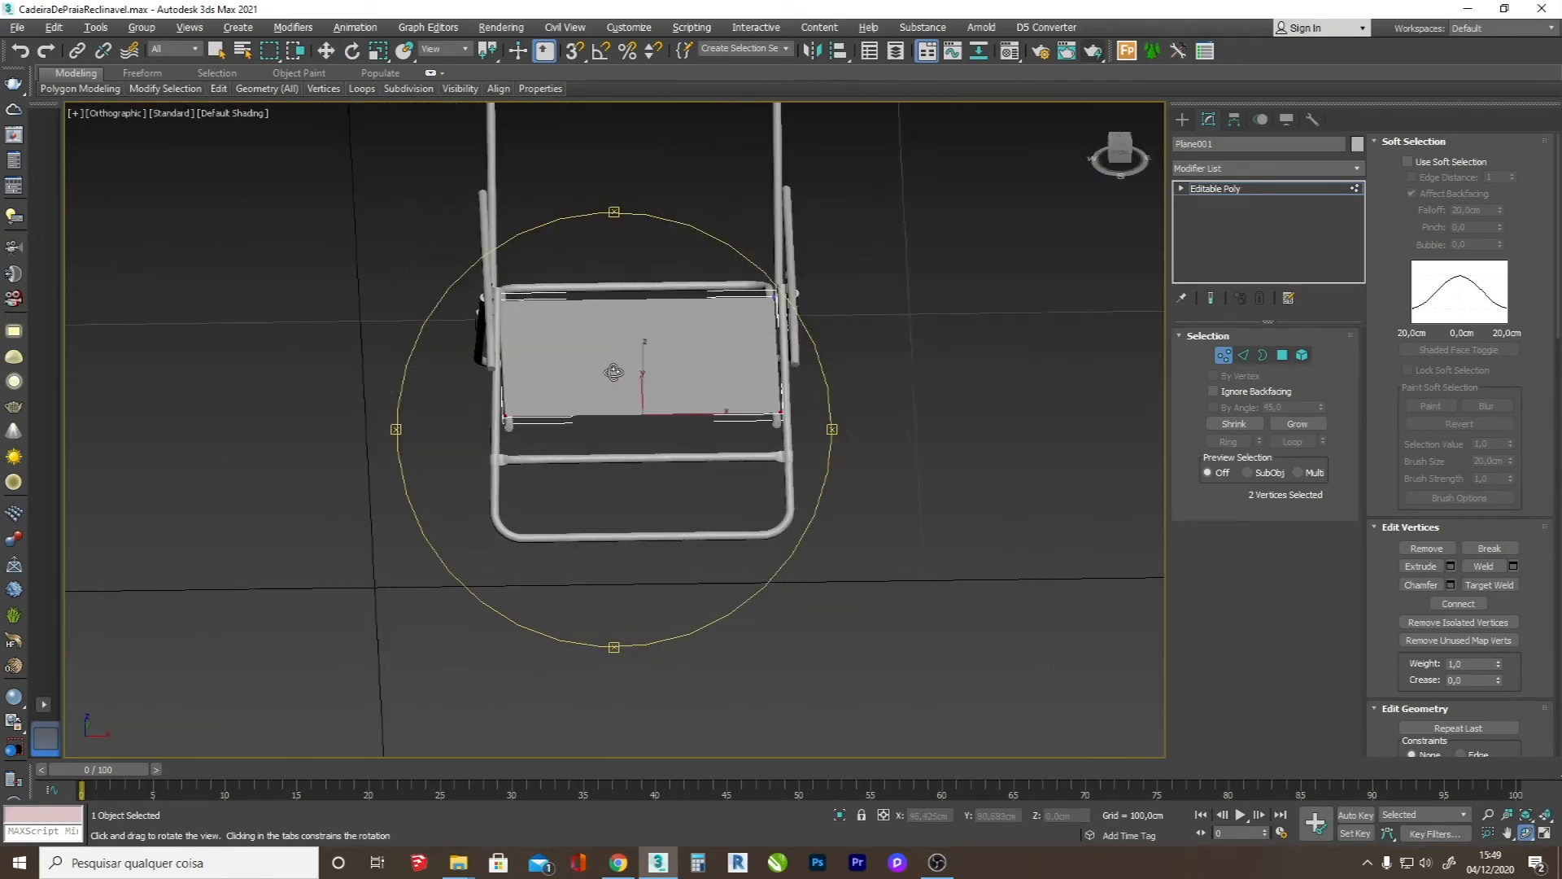
{"action": "scroll", "coordinate": [615, 371], "scroll_direction": "up", "scroll_amount": 4}
{"action": "left_click", "coordinate": [1243, 355]}
{"action": "left_click", "coordinate": [692, 651]}
{"action": "left_click", "coordinate": [1483, 622]}
{"action": "left_click", "coordinate": [1282, 355]}
{"action": "left_click", "coordinate": [977, 480]}
{"action": "key", "text": "Delete"}
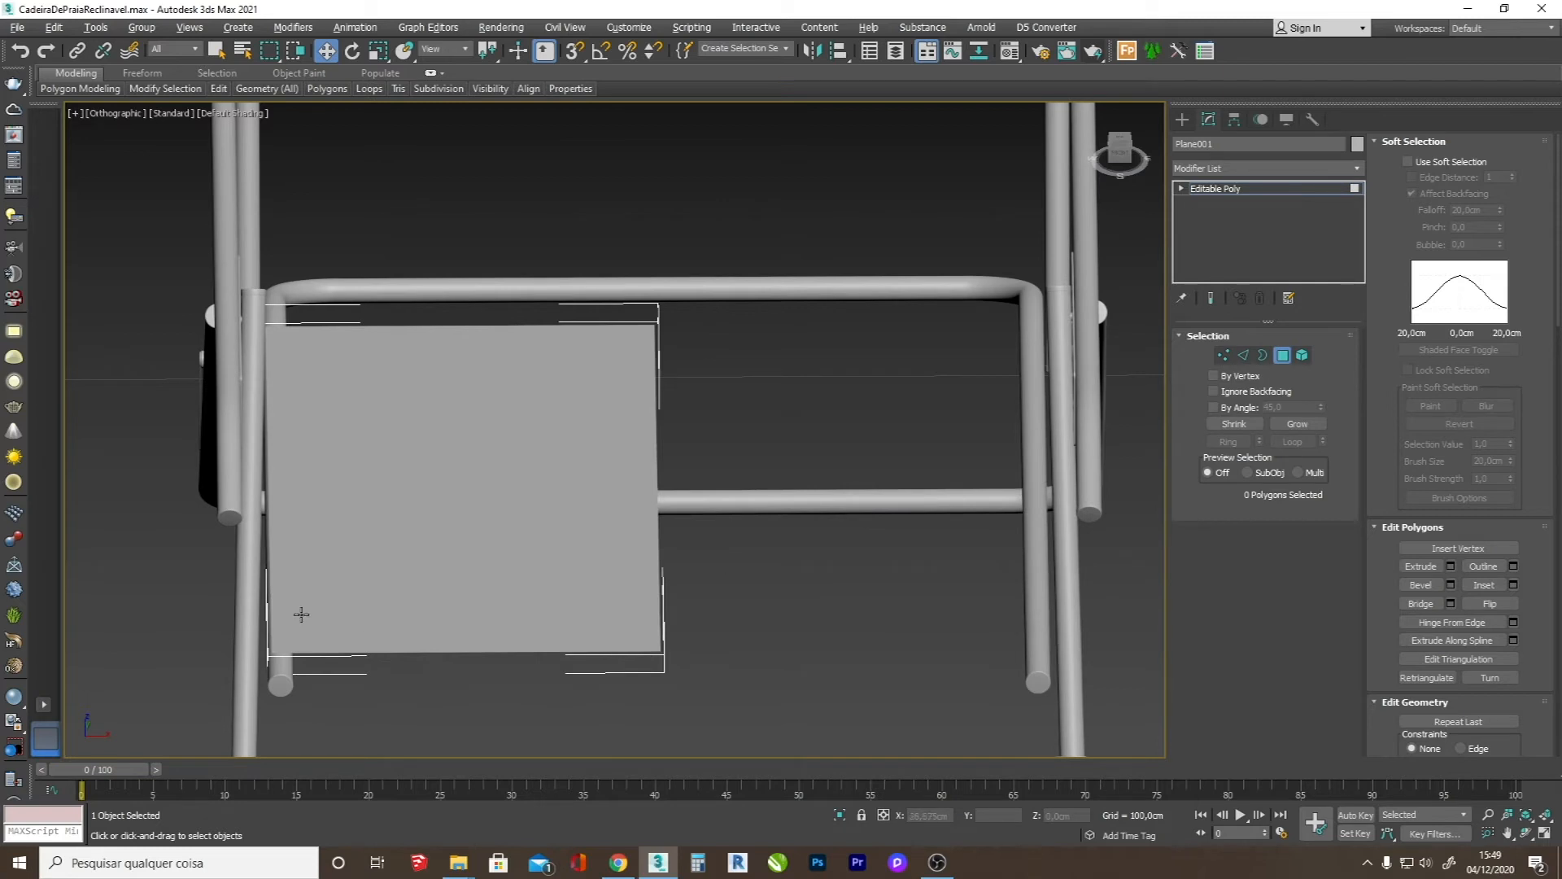
- Lower the seat half's inner edge in the front view, connect a new lengthwise edge midway across it and pull that edge down
{"action": "left_click", "coordinate": [1243, 355]}
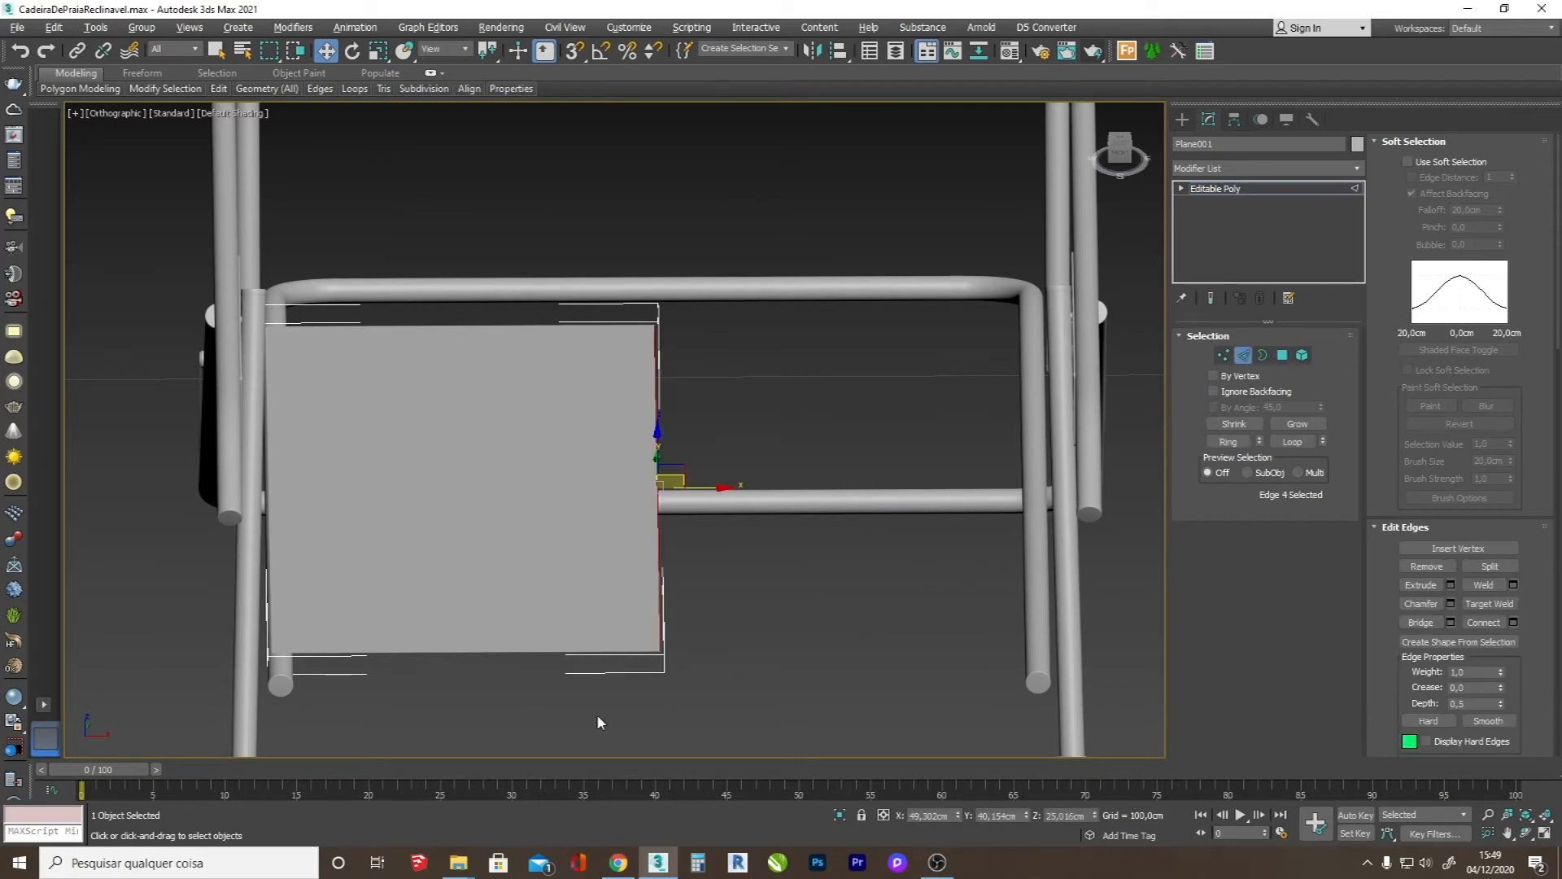
{"action": "key", "text": "f"}
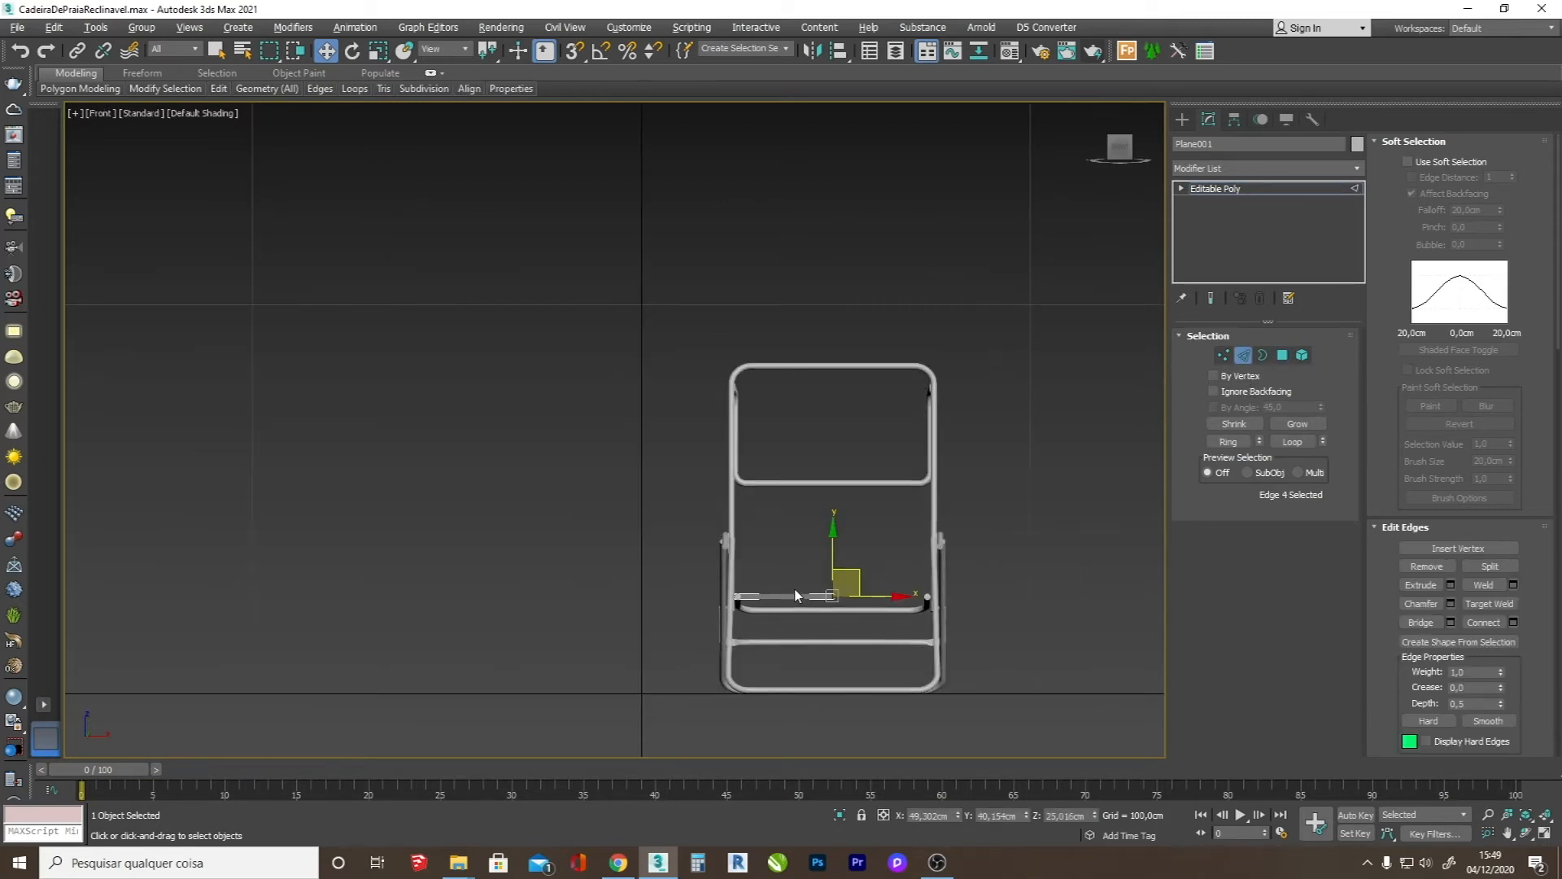
{"action": "scroll", "coordinate": [842, 586], "scroll_direction": "up", "scroll_amount": 5}
{"action": "left_click_drag", "start_coordinate": [827, 511], "coordinate": [827, 556]}
{"action": "left_click_drag", "start_coordinate": [685, 538], "coordinate": [701, 620]}
{"action": "left_click", "coordinate": [785, 600]}
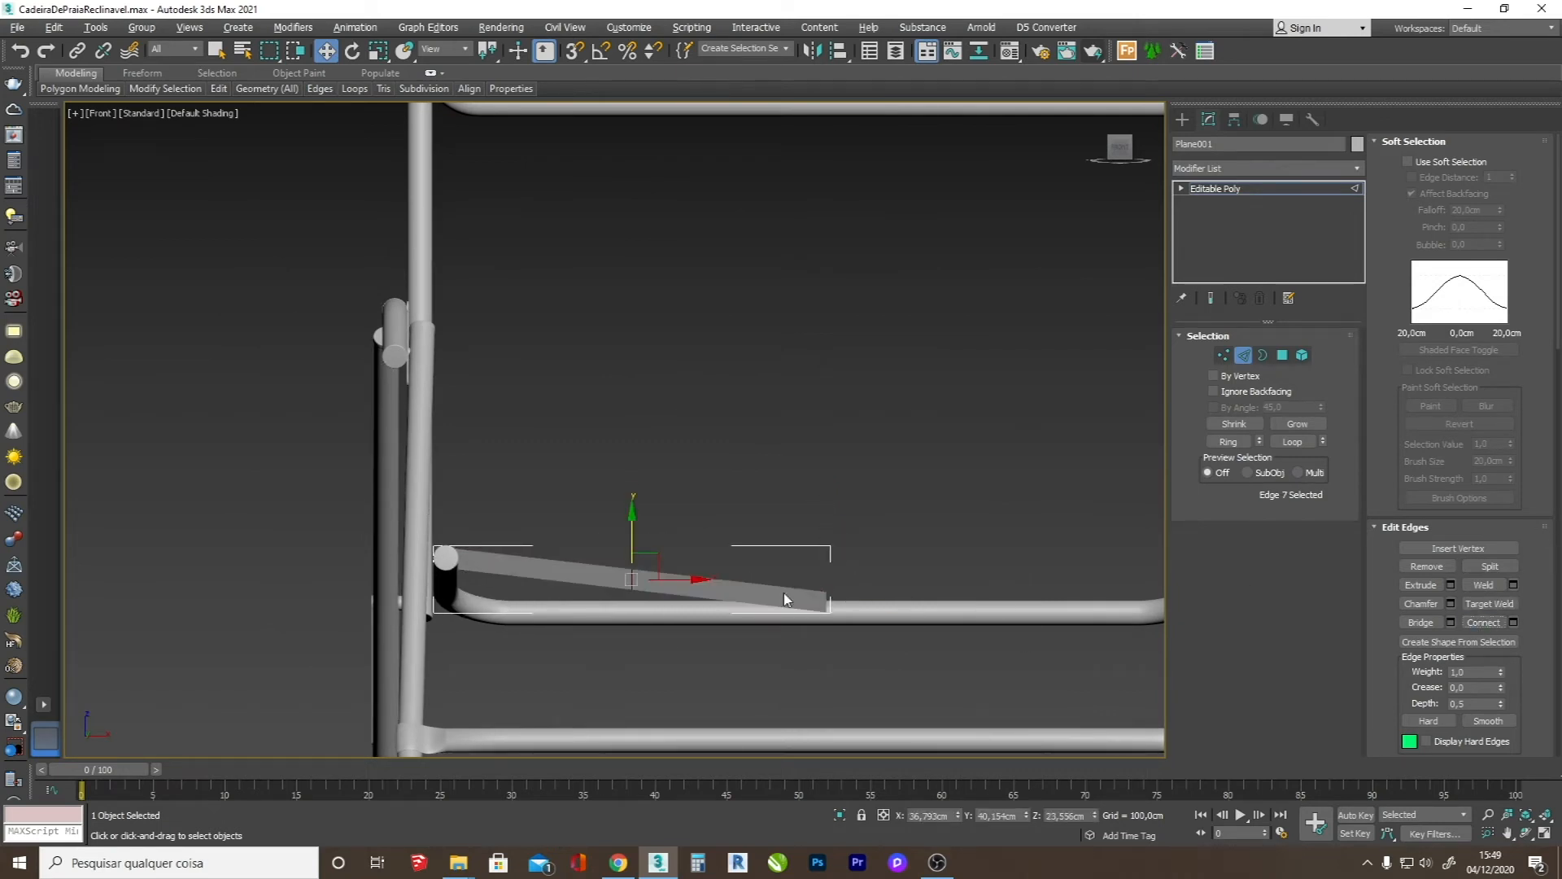
{"action": "left_click_drag", "start_coordinate": [647, 567], "coordinate": [641, 587]}
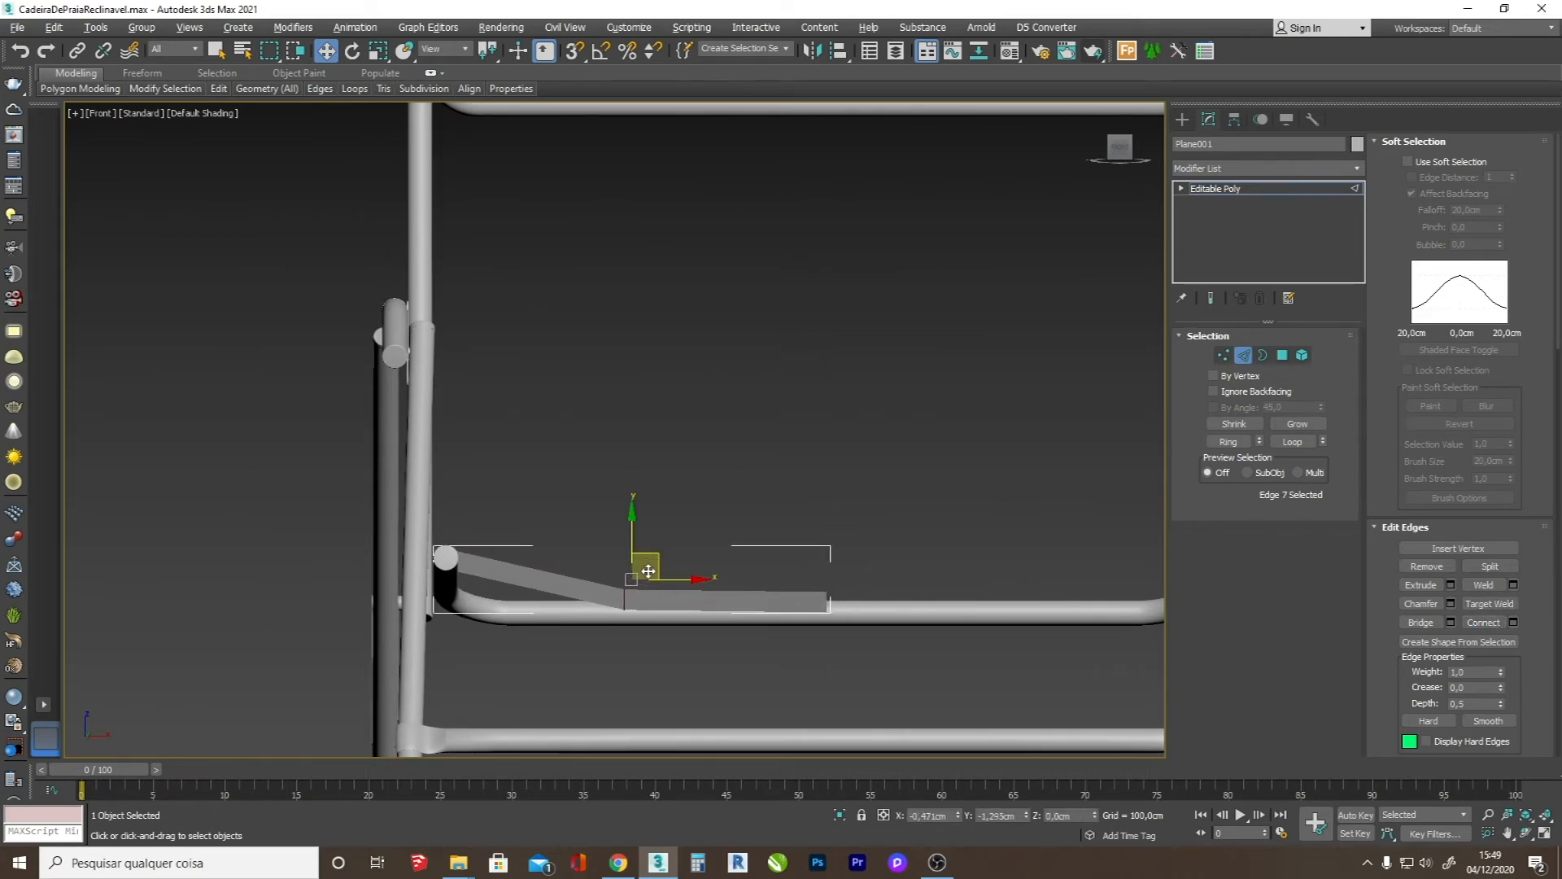
- Chamfer the middle lengthwise edge by 10.625 cm with 11 segments and smoothing to give the seat fabric a curved sag
{"action": "left_click", "coordinate": [1450, 603]}
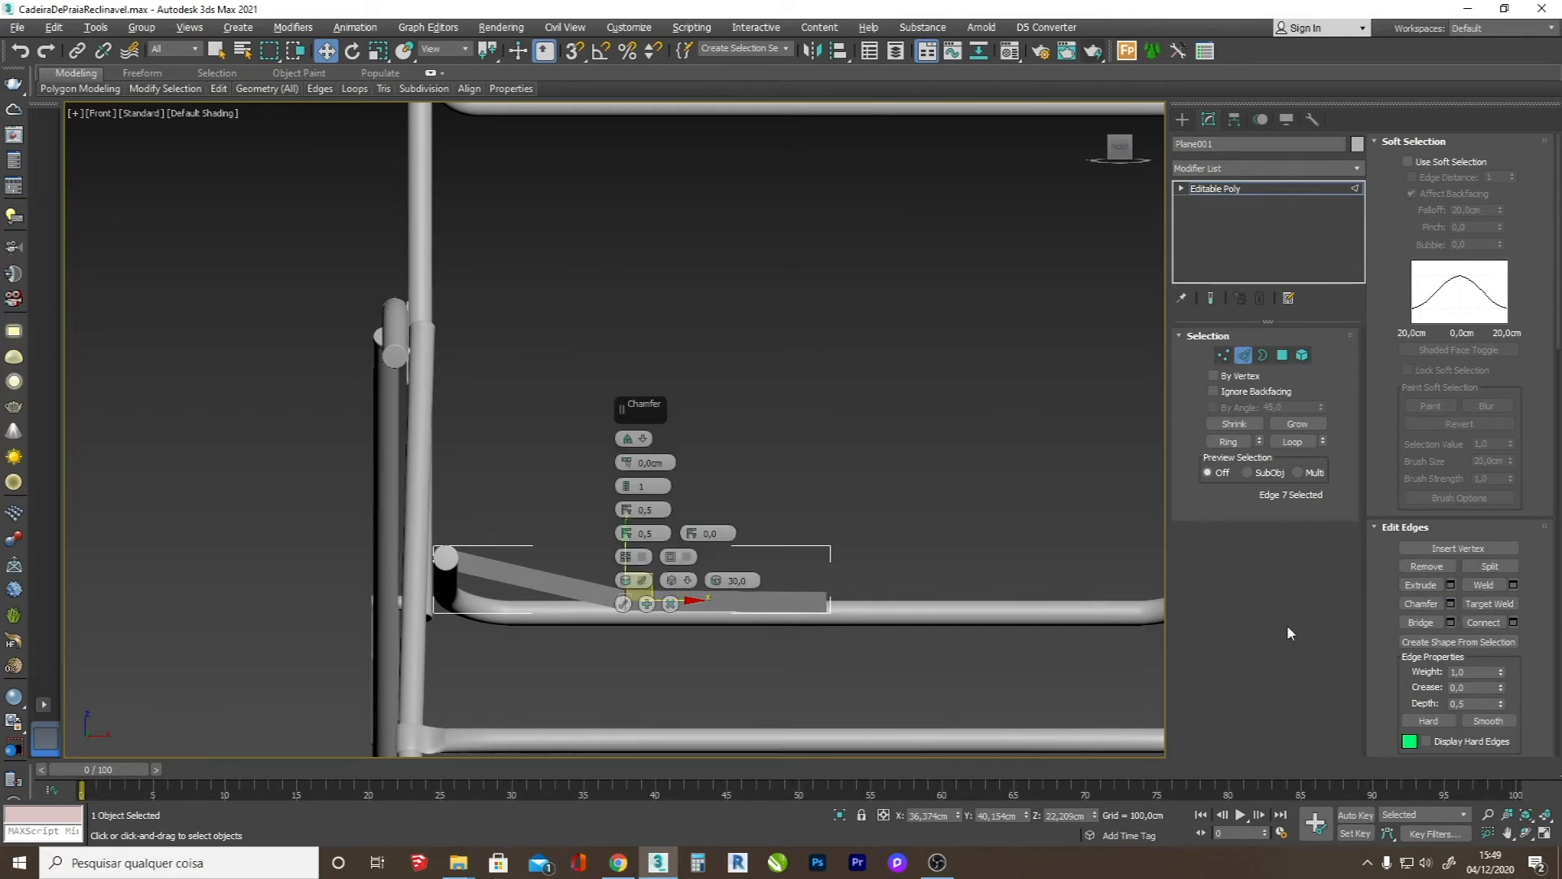
{"action": "left_click_drag", "start_coordinate": [626, 462], "coordinate": [721, 329]}
{"action": "left_click_drag", "start_coordinate": [627, 487], "coordinate": [675, 431]}
{"action": "scroll", "coordinate": [519, 634], "scroll_direction": "down", "scroll_amount": 5}
{"action": "scroll", "coordinate": [565, 631], "scroll_direction": "up", "scroll_amount": 8}
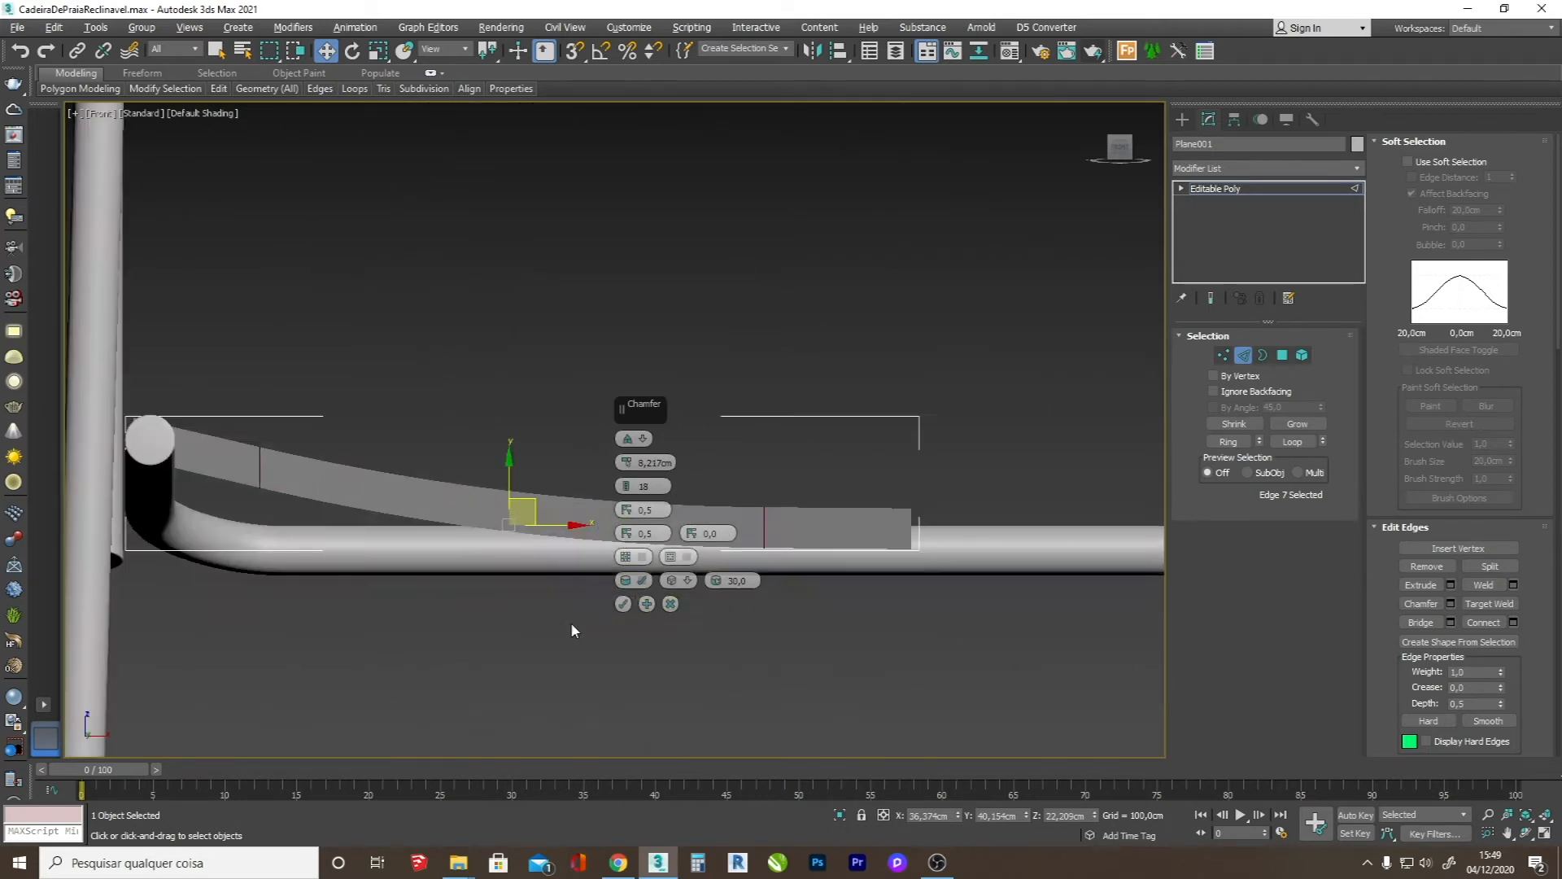
{"action": "key", "text": "F3"}
{"action": "mouse_move", "coordinate": [626, 487]}
{"action": "left_mouse_down"}
{"action": "mouse_move", "coordinate": [616, 509]}
{"action": "mouse_move", "coordinate": [631, 449]}
{"action": "mouse_move", "coordinate": [679, 389]}
{"action": "left_mouse_up"}
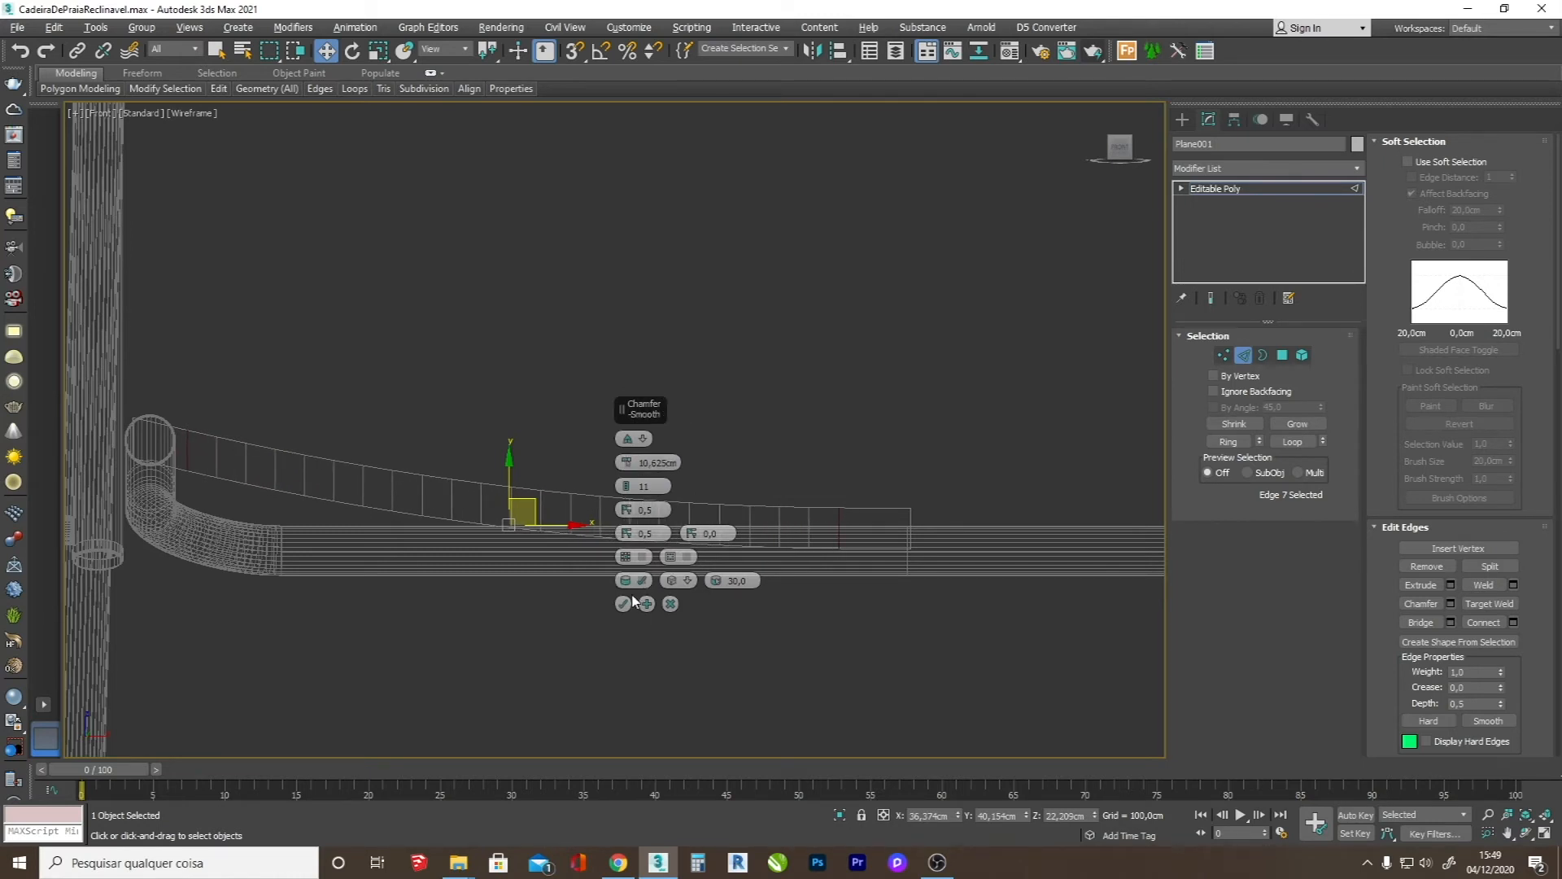
{"action": "left_click", "coordinate": [623, 603]}
{"action": "key", "text": "F3"}
{"action": "scroll", "coordinate": [622, 531], "scroll_direction": "up", "scroll_amount": 3}
{"action": "scroll", "coordinate": [353, 500], "scroll_direction": "up", "scroll_amount": 3}
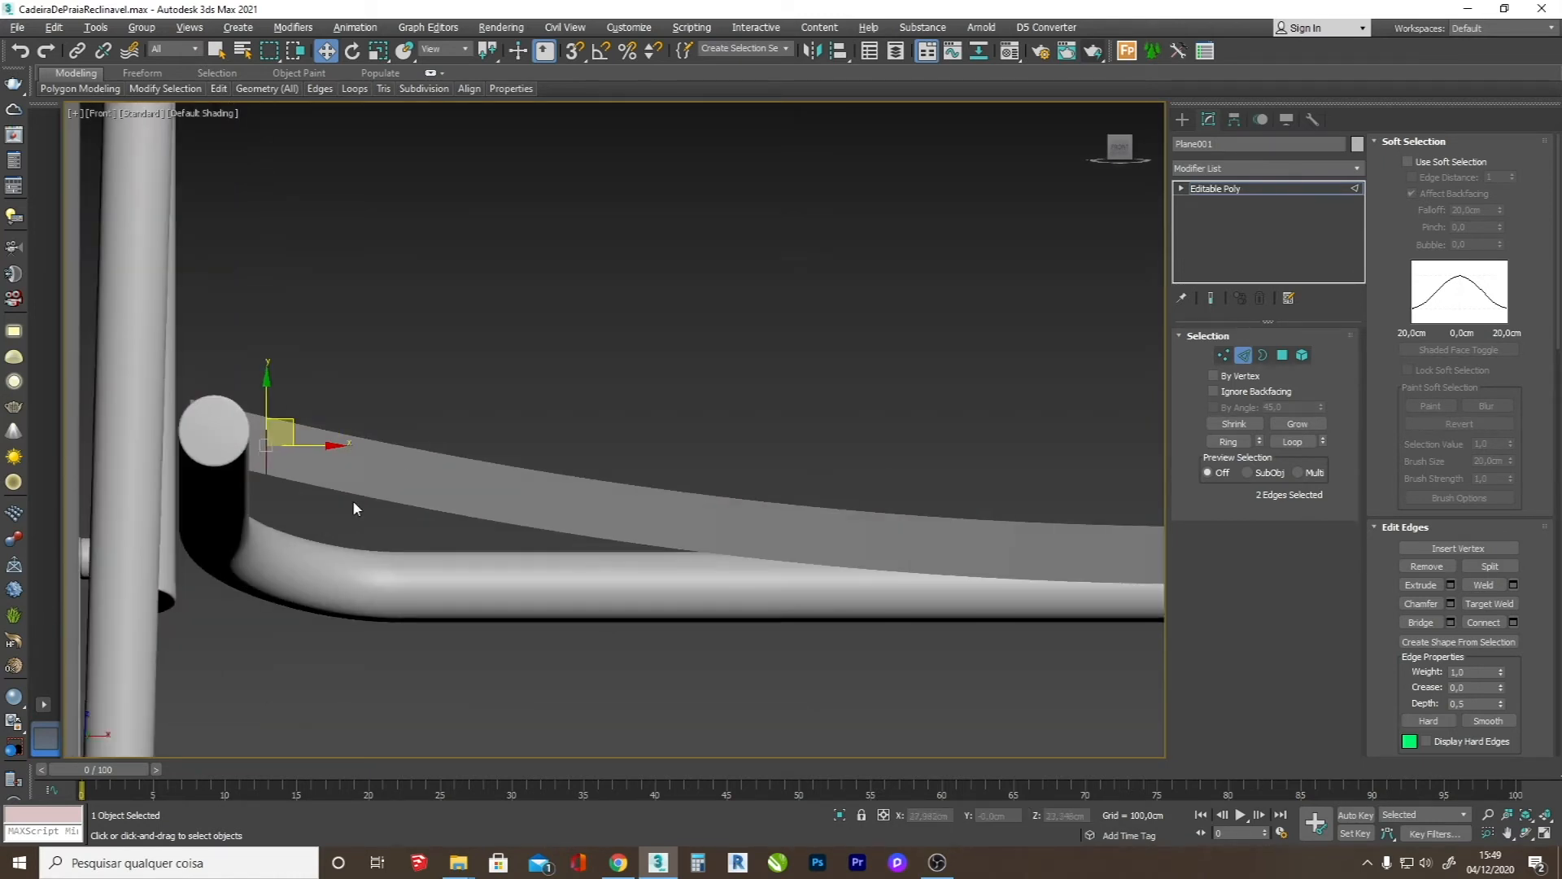
{"action": "left_click", "coordinate": [1526, 815]}
{"action": "left_click_drag", "start_coordinate": [697, 558], "coordinate": [518, 538]}
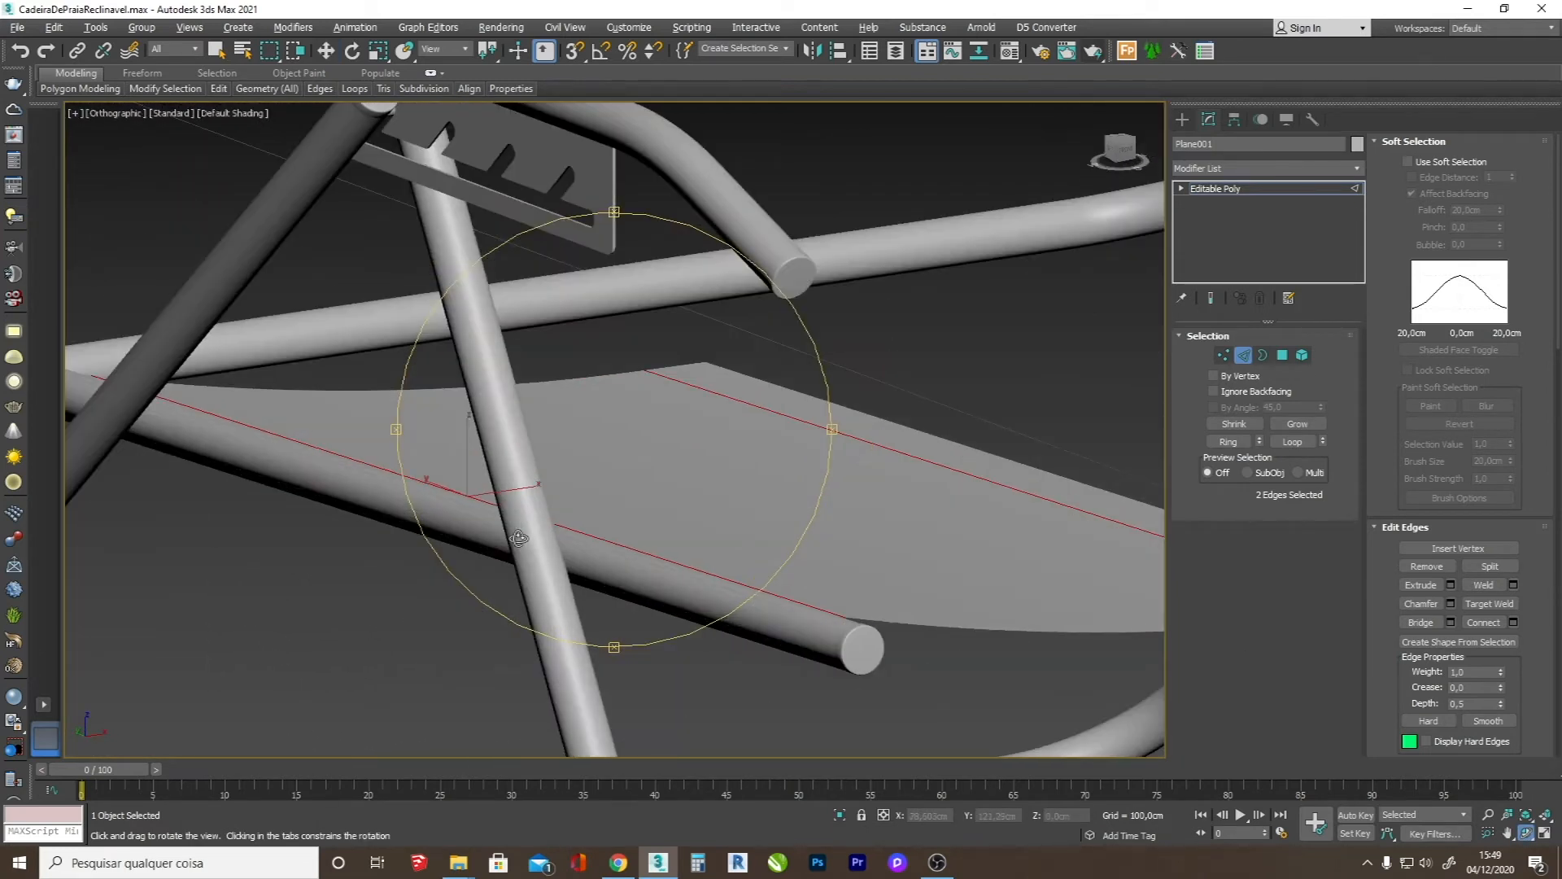
- Select the seat fabric's outer lengthwise edge and extend it around the outside of the side rail tube in the front view
{"action": "left_click_drag", "start_coordinate": [722, 550], "coordinate": [357, 550]}
{"action": "key", "text": "F4"}
{"action": "key", "text": "w"}
{"action": "left_click", "coordinate": [452, 620]}
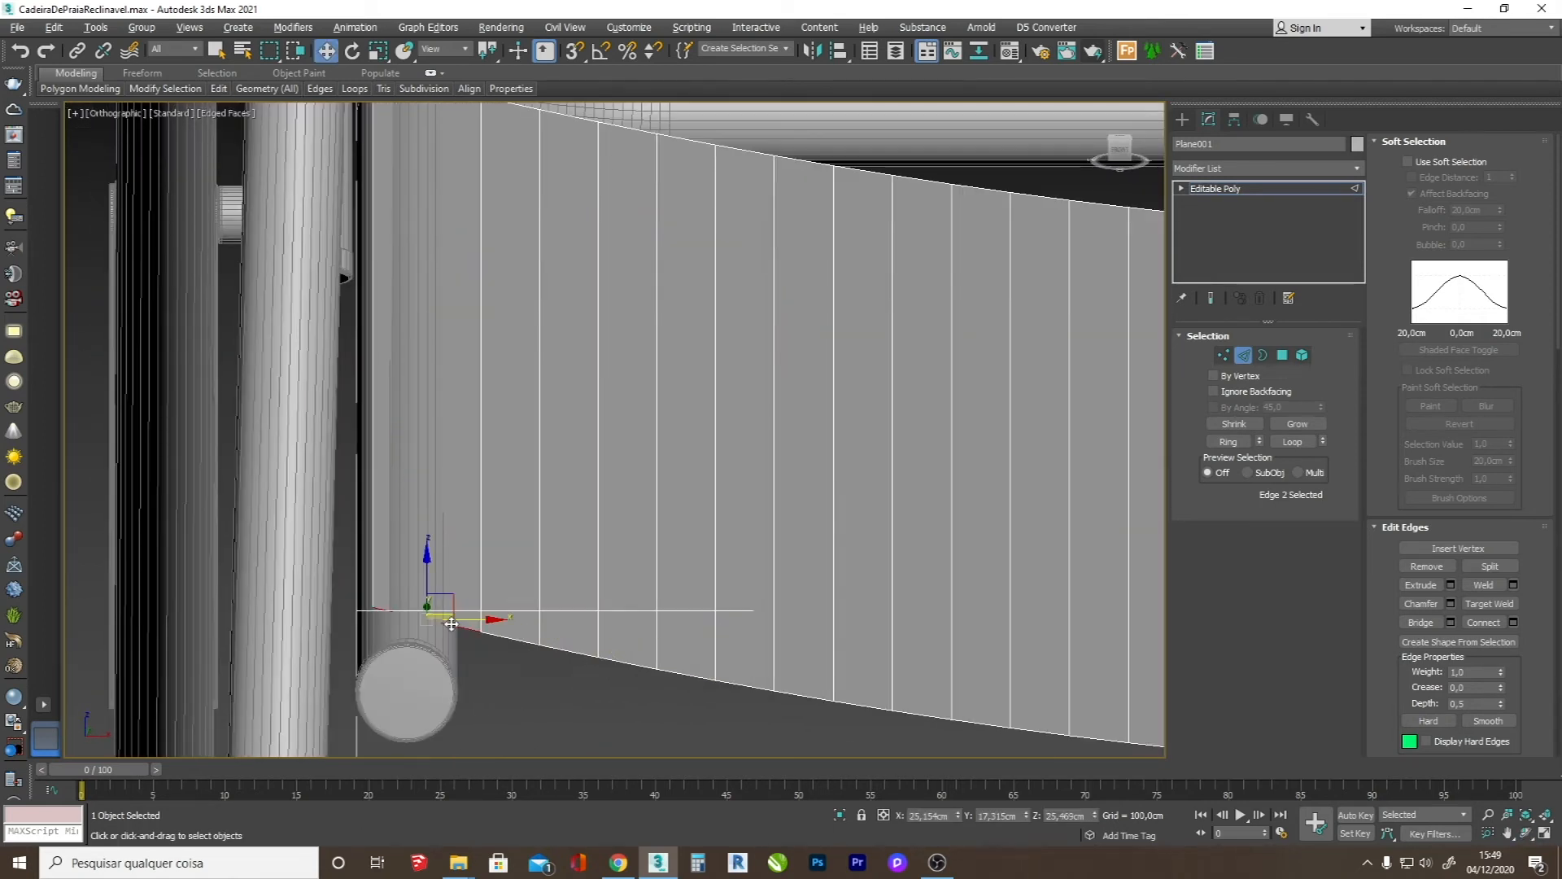
{"action": "left_click", "coordinate": [372, 513]}
{"action": "key", "text": "f"}
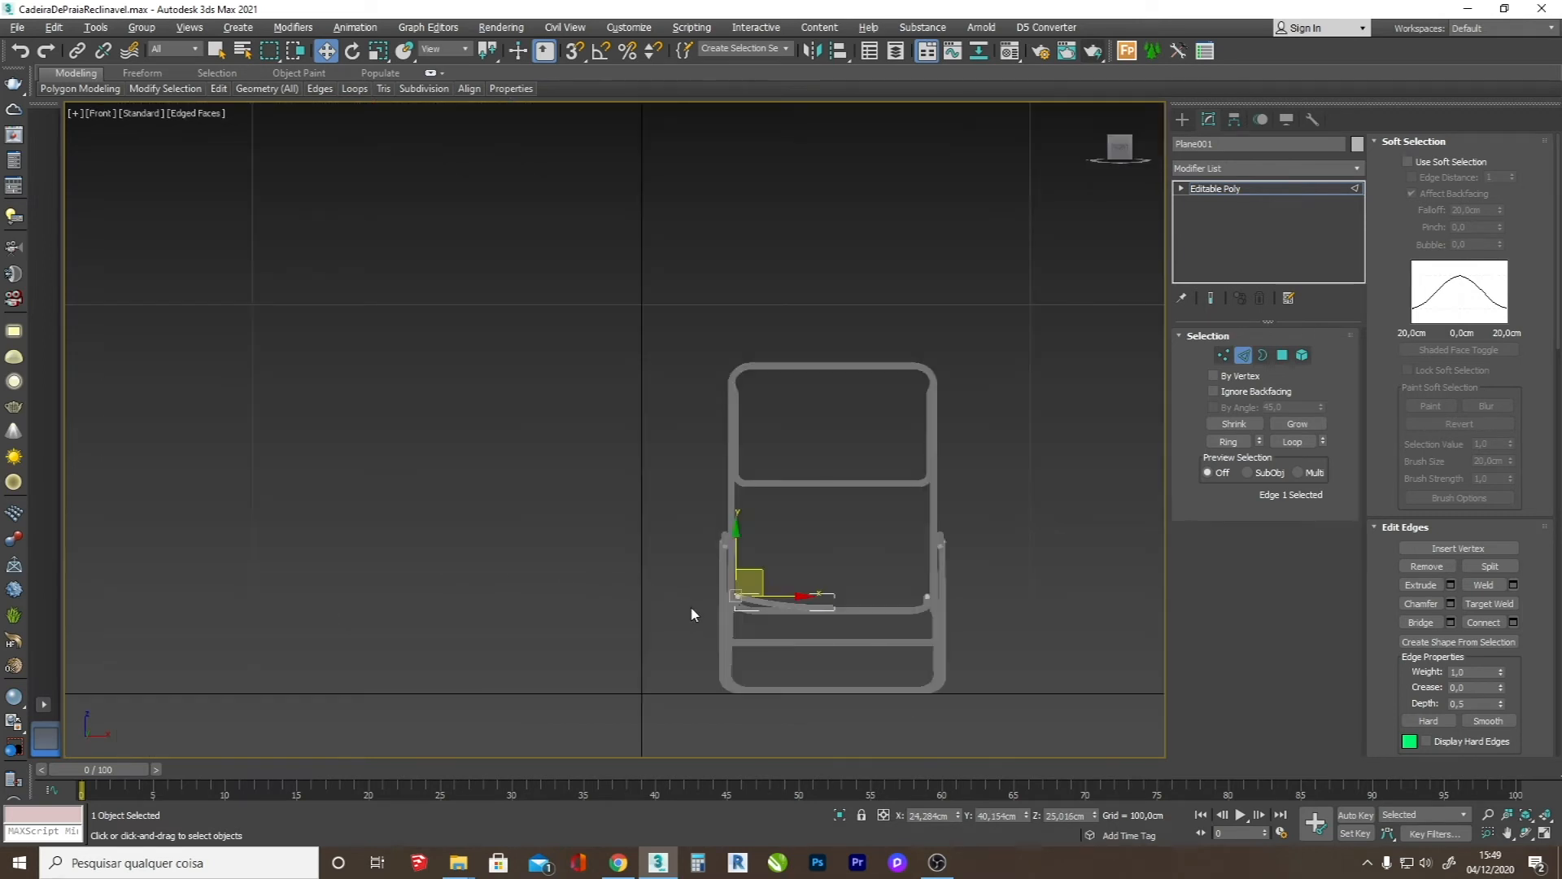
{"action": "key", "text": "z"}
{"action": "key", "text": "F3"}
{"action": "left_click_drag", "start_coordinate": [472, 455], "coordinate": [430, 615]}
{"action": "scroll", "coordinate": [442, 559], "scroll_direction": "down", "scroll_amount": 5}
{"action": "scroll", "coordinate": [440, 639], "scroll_direction": "up", "scroll_amount": 5}
{"action": "left_click_drag", "start_coordinate": [444, 487], "coordinate": [456, 529]}
{"action": "scroll", "coordinate": [472, 517], "scroll_direction": "down", "scroll_amount": 3}
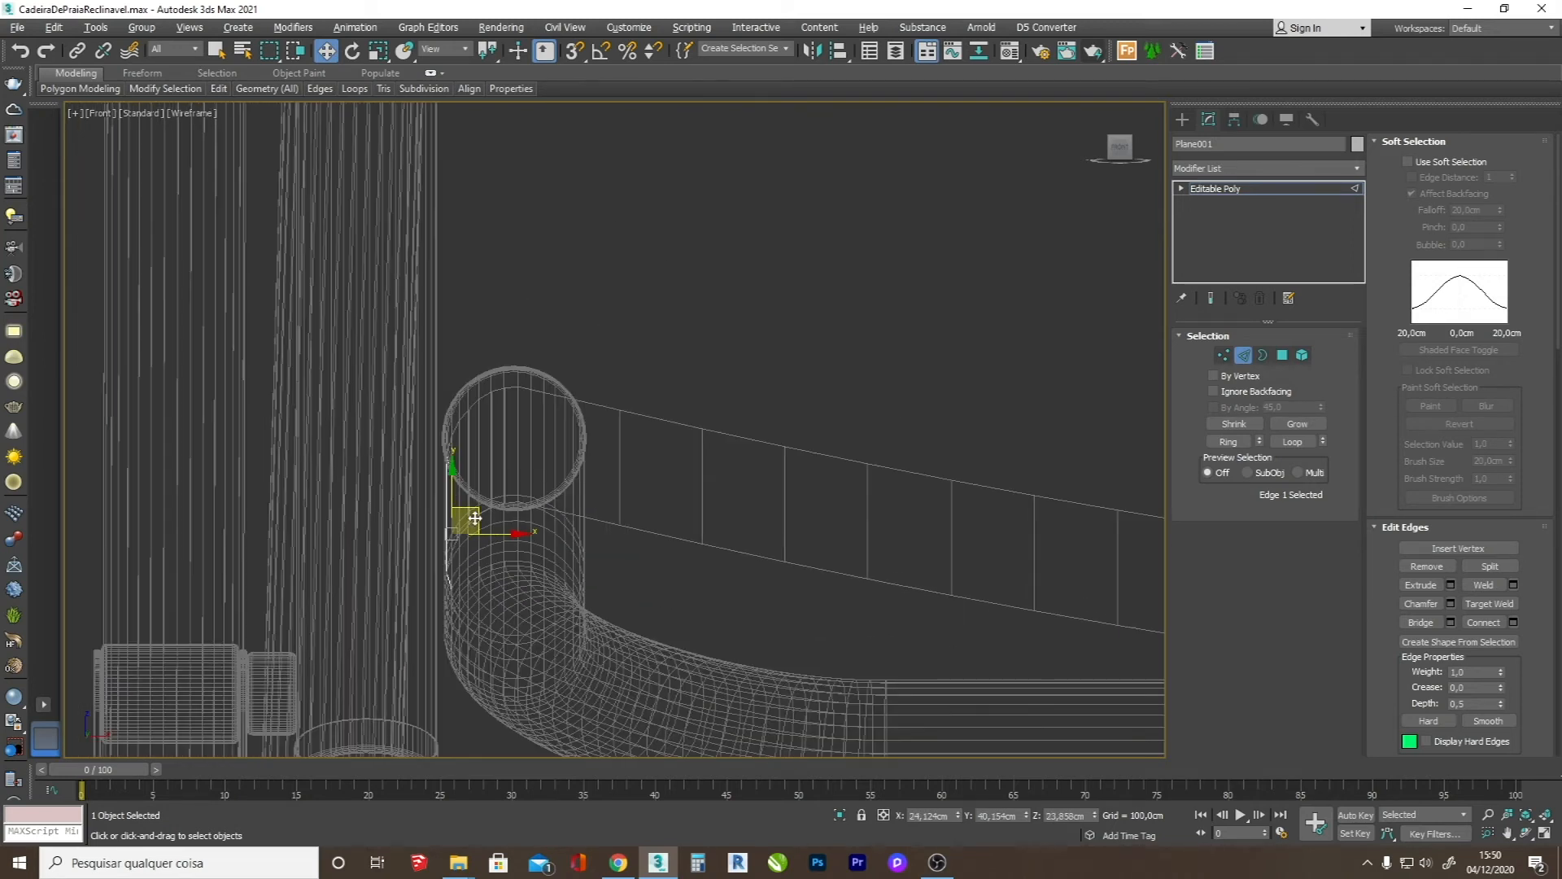
- Examine how the fabric's outer edge wraps around the side rail and compare it with the product photo
{"action": "left_click", "coordinate": [1526, 833]}
{"action": "left_click_drag", "start_coordinate": [629, 451], "coordinate": [624, 488]}
{"action": "key", "text": "F3"}
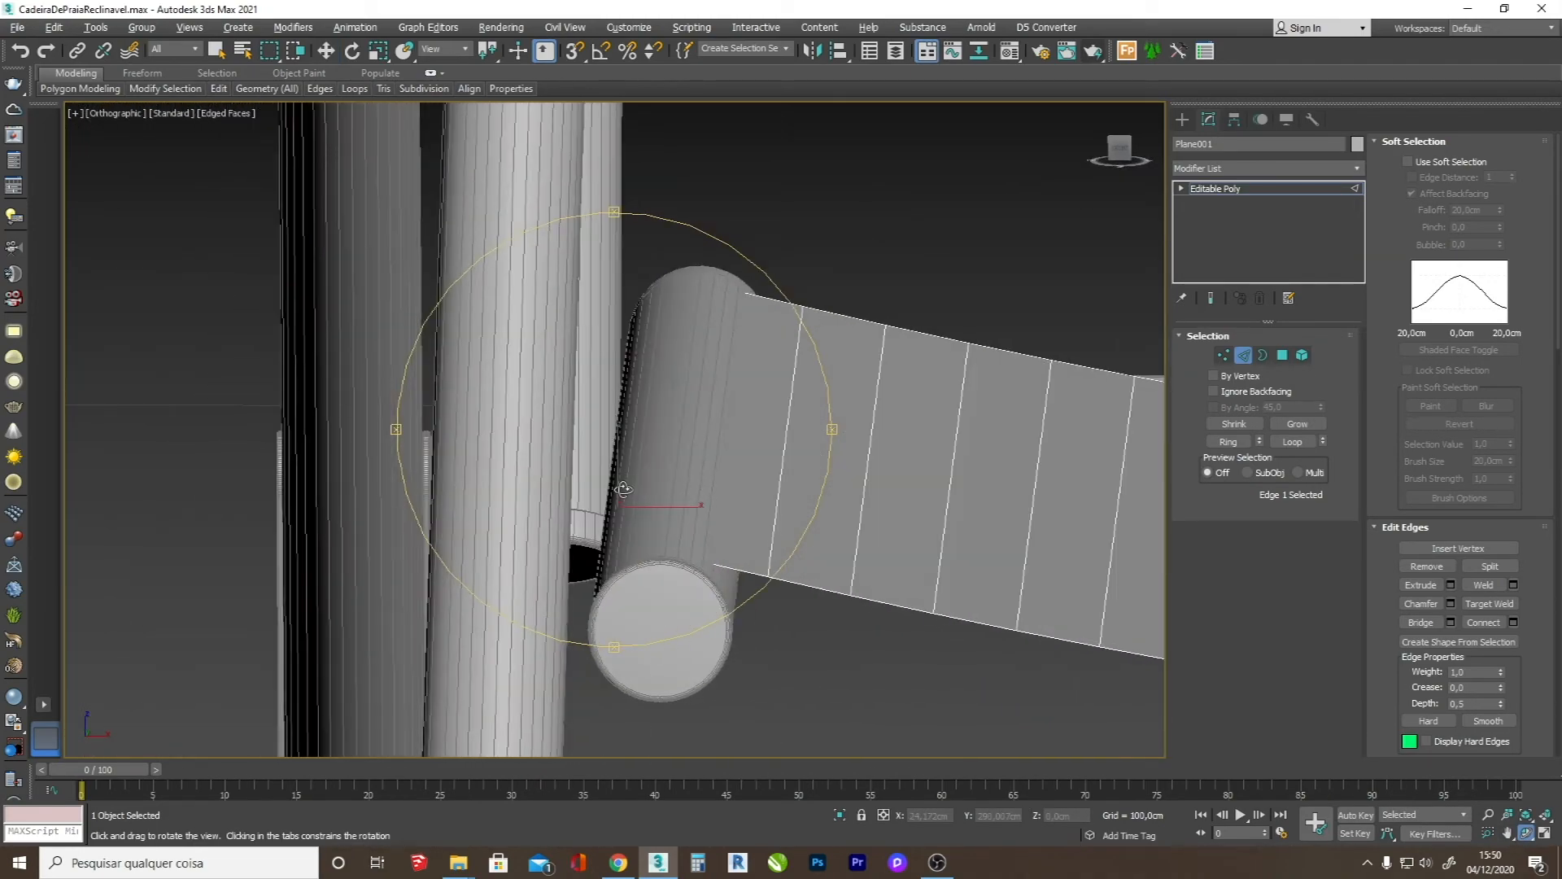
{"action": "mouse_move", "coordinate": [624, 488]}
{"action": "left_mouse_down"}
{"action": "mouse_move", "coordinate": [673, 499]}
{"action": "mouse_move", "coordinate": [642, 488]}
{"action": "mouse_move", "coordinate": [660, 497]}
{"action": "mouse_move", "coordinate": [713, 471]}
{"action": "left_mouse_up"}
{"action": "key", "text": "F3"}
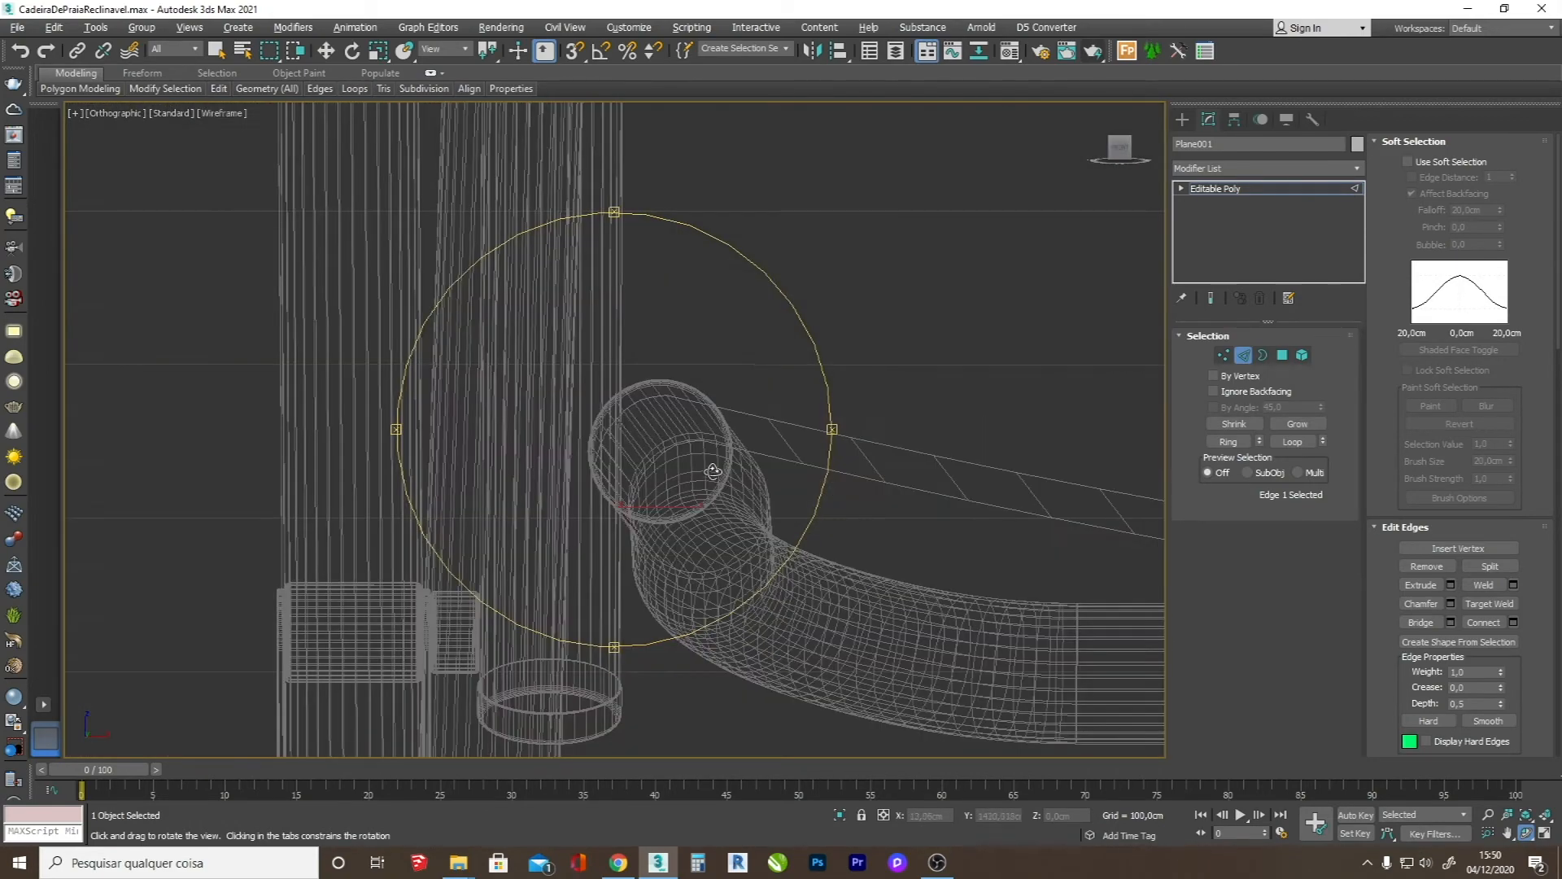
{"action": "right_click", "coordinate": [724, 487]}
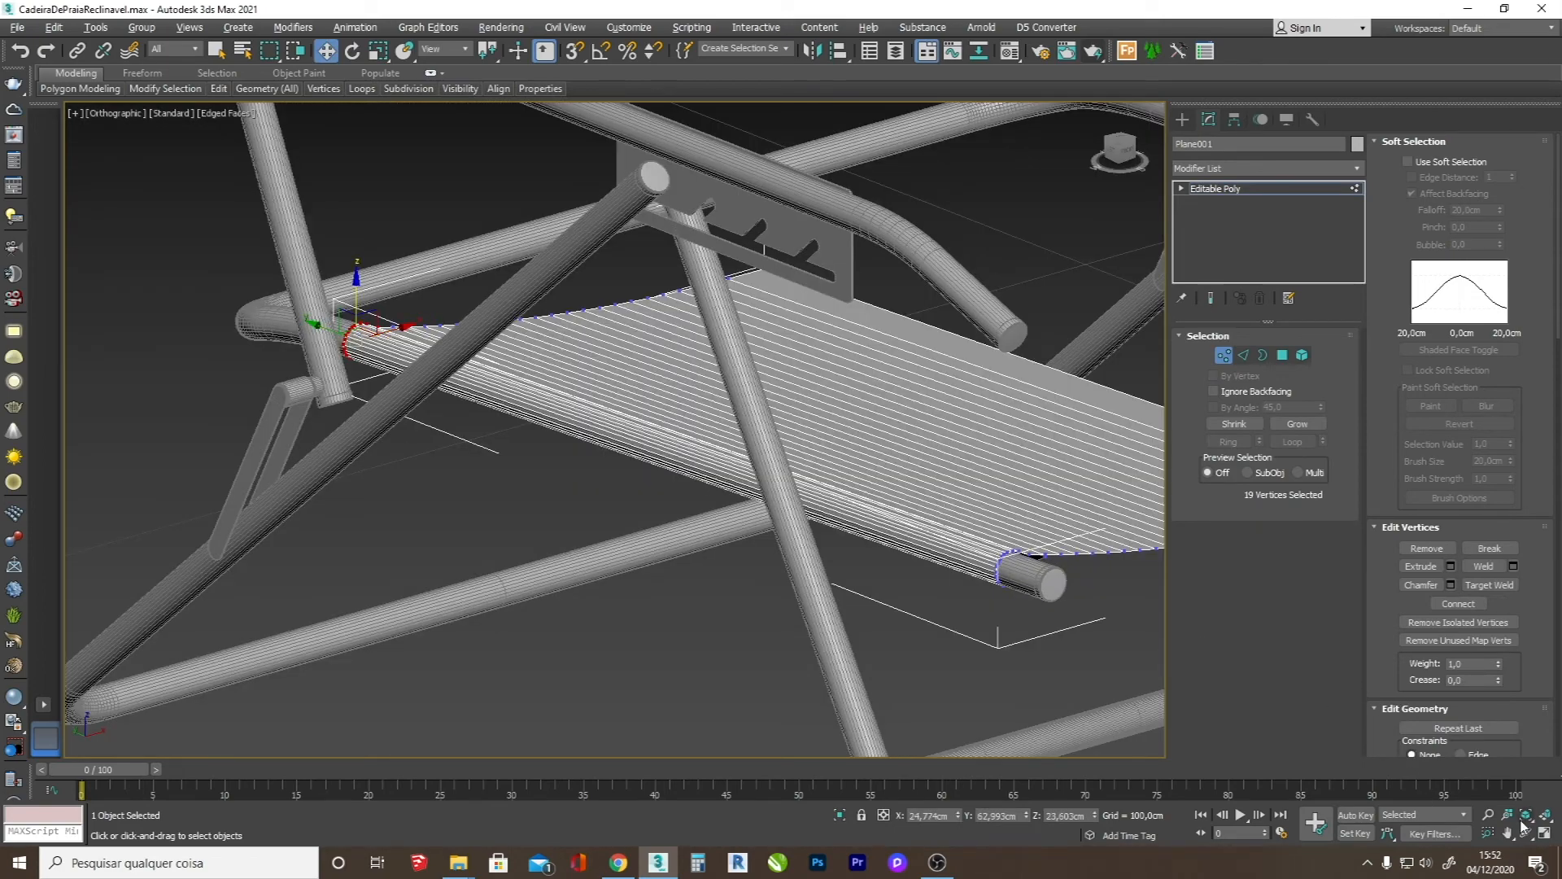
{"action": "left_click", "coordinate": [1527, 832]}
{"action": "left_click_drag", "start_coordinate": [520, 366], "coordinate": [538, 415]}
{"action": "key", "text": "alt+Tab"}
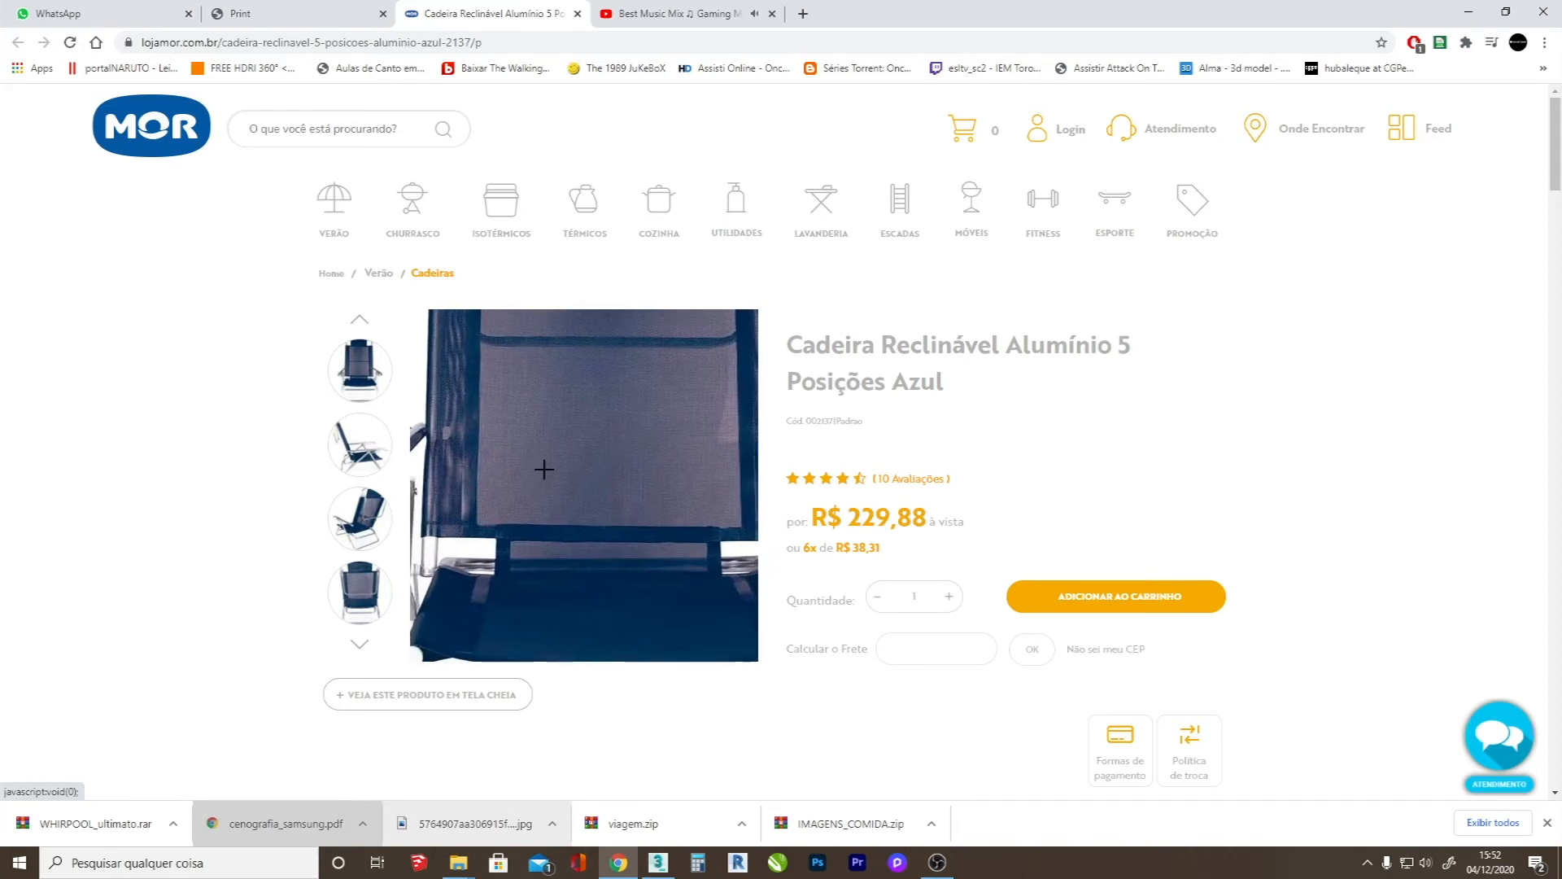
{"action": "key", "text": "alt+Tab"}
{"action": "left_click_drag", "start_coordinate": [545, 469], "coordinate": [629, 503]}
{"action": "scroll", "coordinate": [631, 504], "scroll_direction": "up", "scroll_amount": 2}
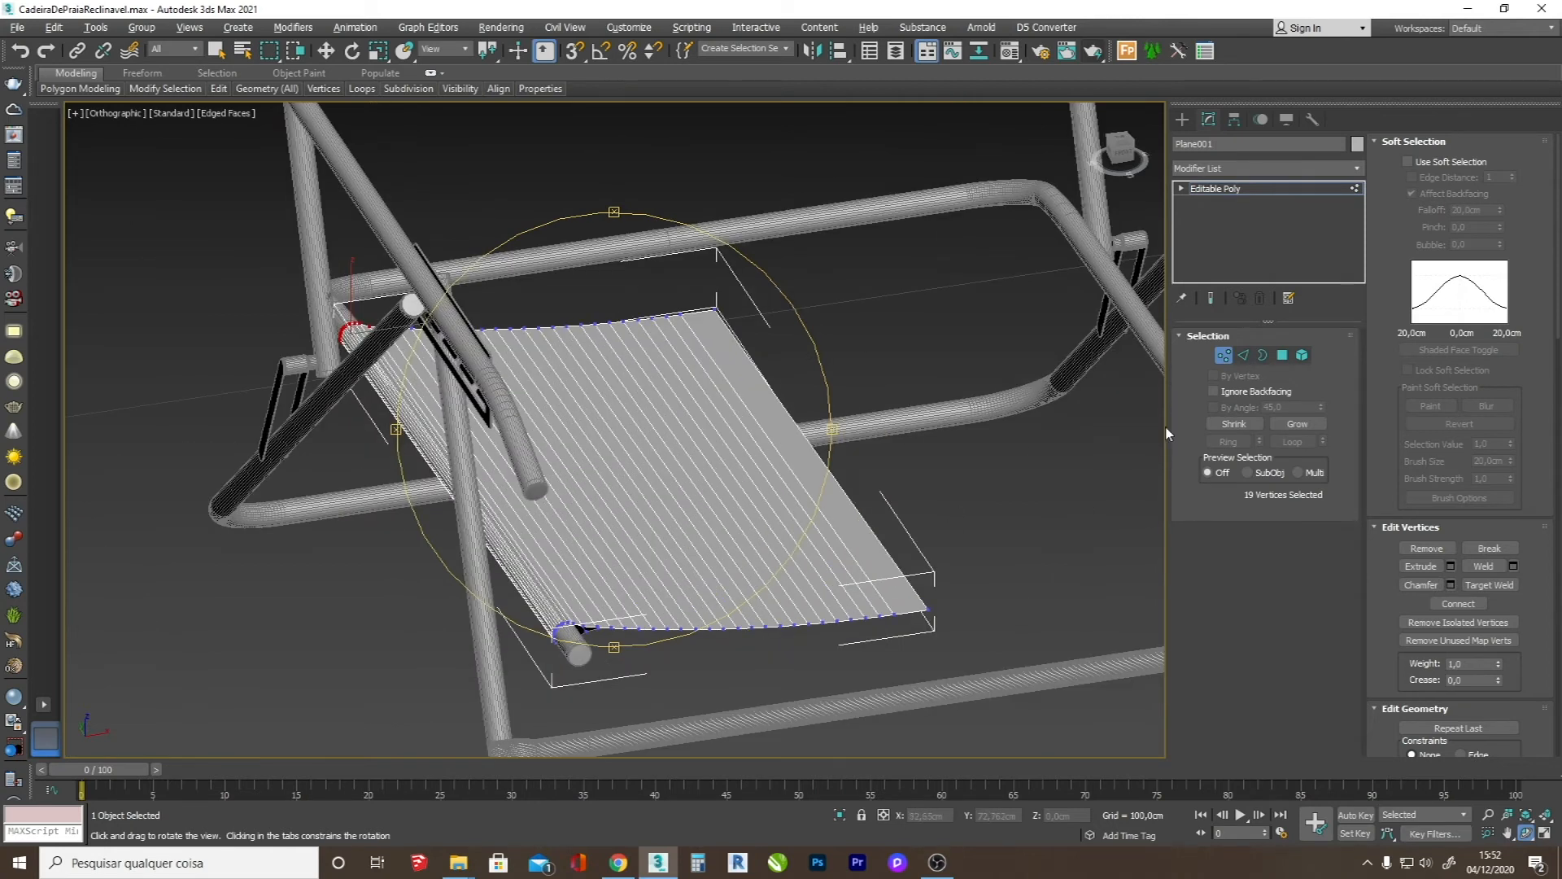
- Ring-select the seat's lengthwise edges and connect them with 2 segments and pinch 91 to form bands near the front and rear
{"action": "left_click", "coordinate": [1244, 355]}
{"action": "key", "text": "w"}
{"action": "left_click", "coordinate": [922, 578]}
{"action": "left_click", "coordinate": [1246, 443]}
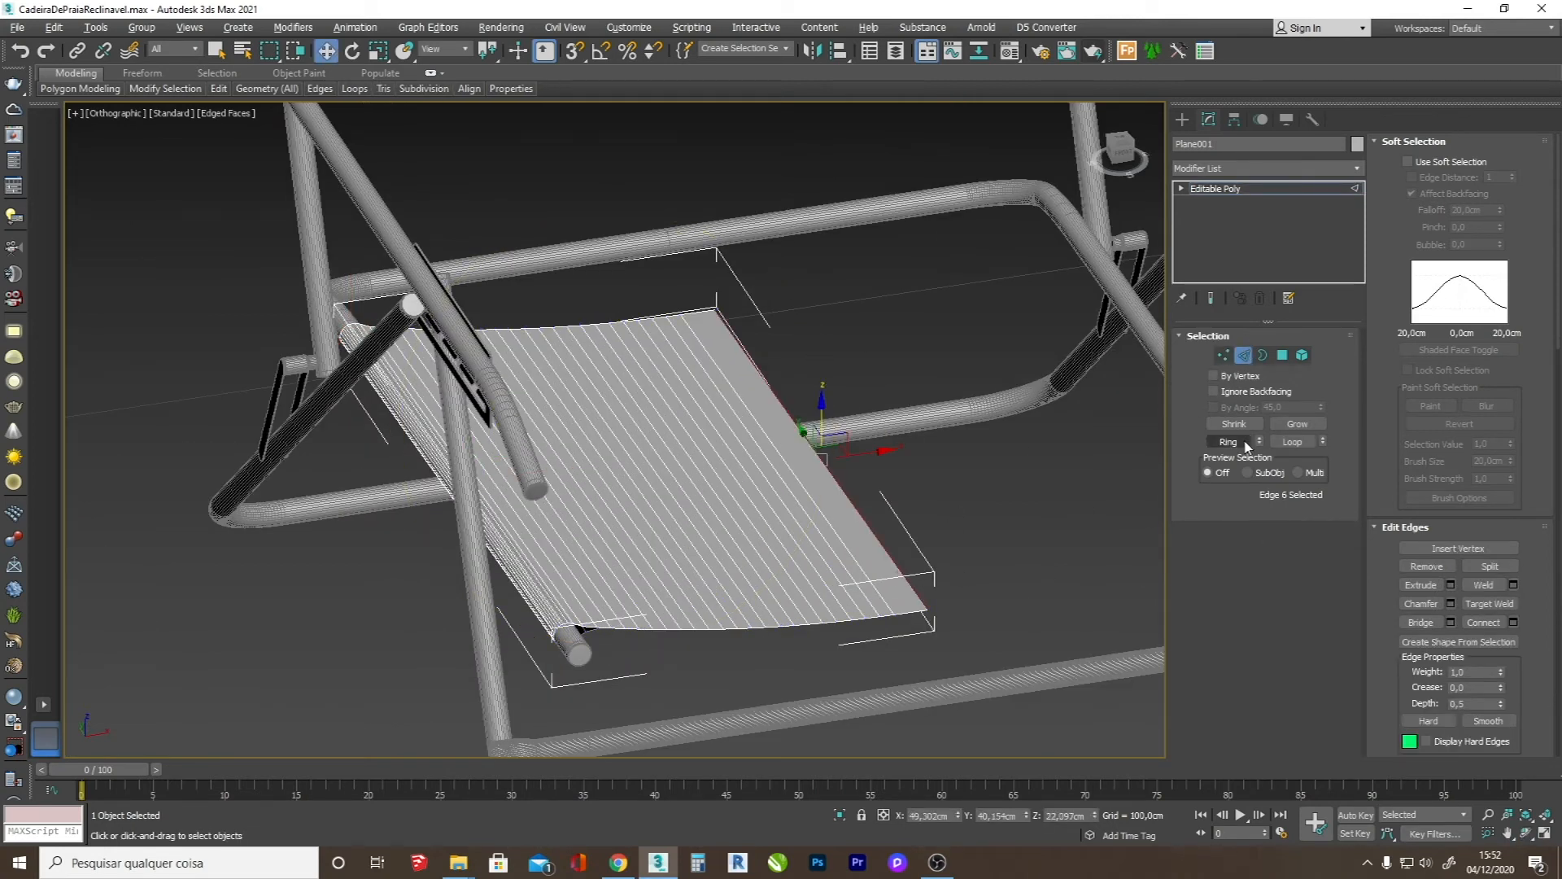
{"action": "left_click", "coordinate": [1513, 623]}
{"action": "left_click_drag", "start_coordinate": [626, 439], "coordinate": [694, 165]}
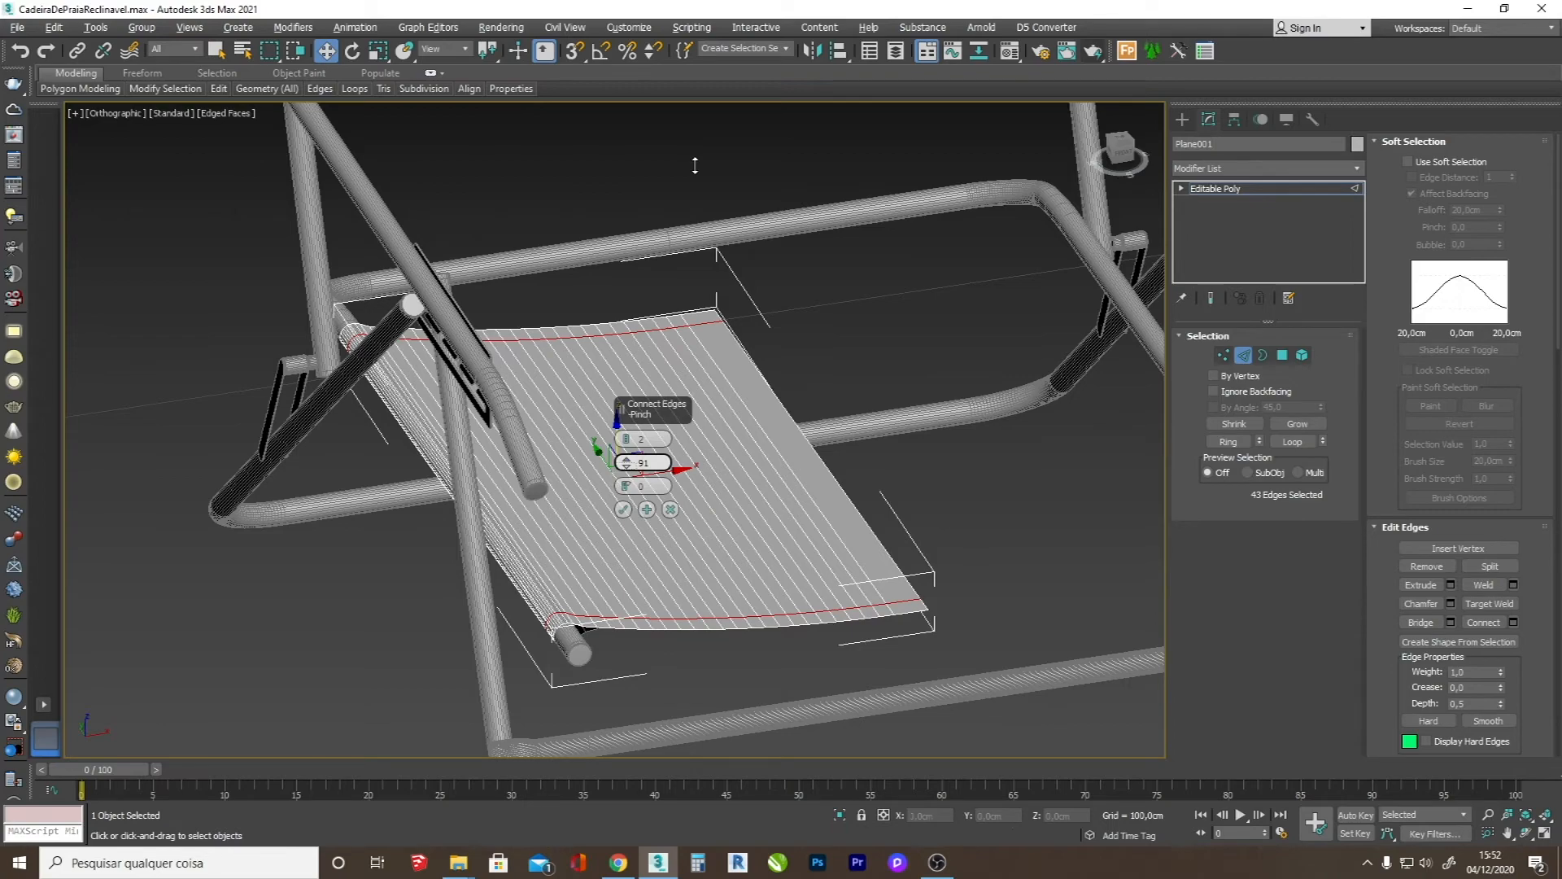
{"action": "left_click", "coordinate": [623, 509]}
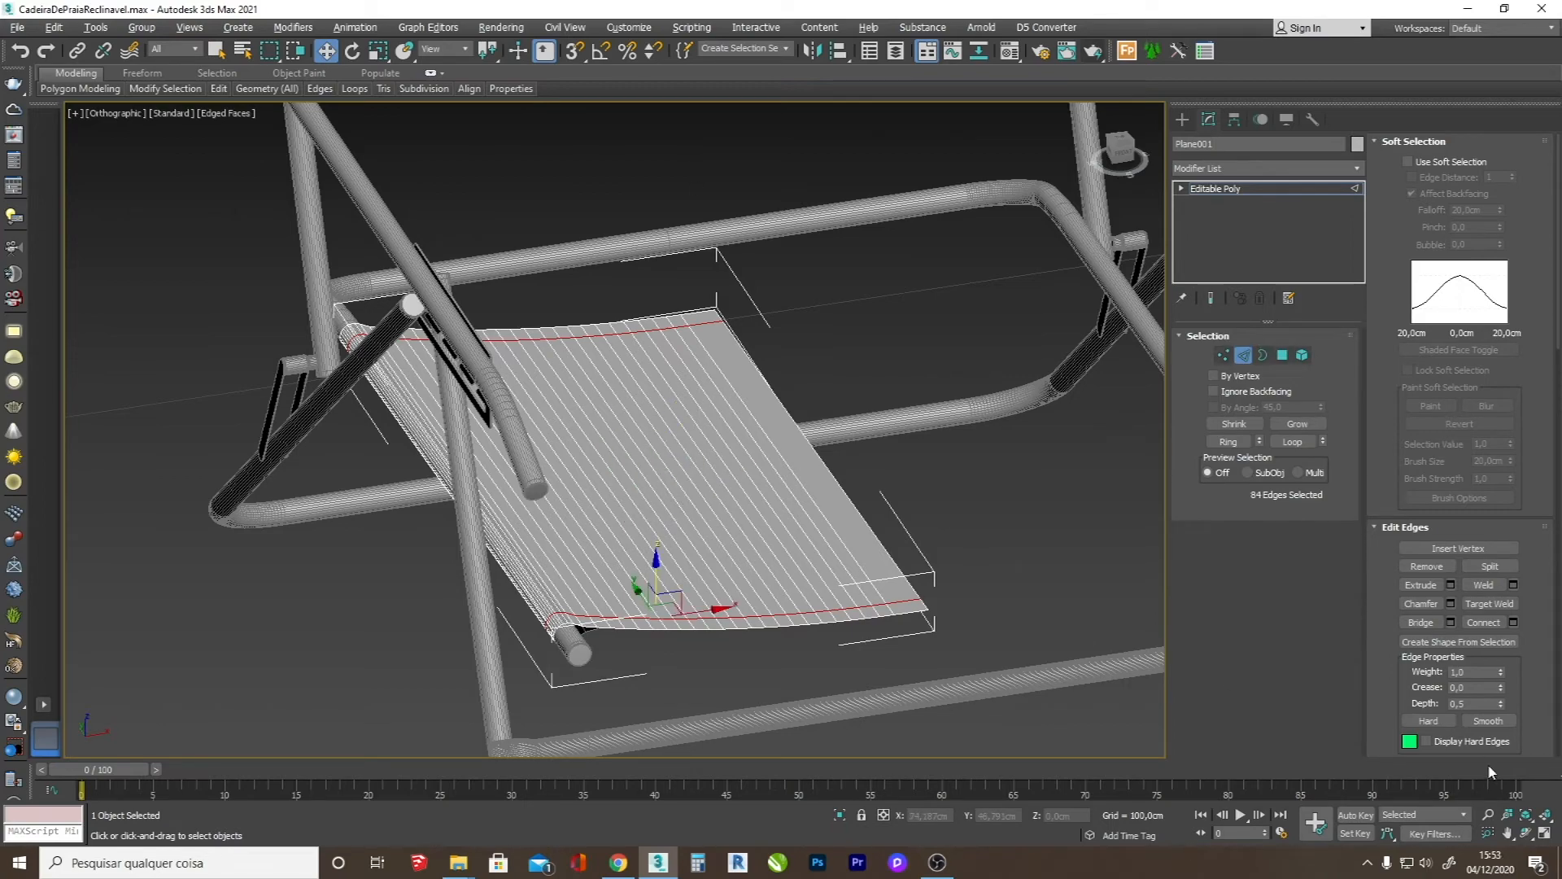
- Add a Shell modifier to the seat fabric
{"action": "left_click", "coordinate": [1527, 834]}
{"action": "left_click_drag", "start_coordinate": [797, 459], "coordinate": [705, 522]}
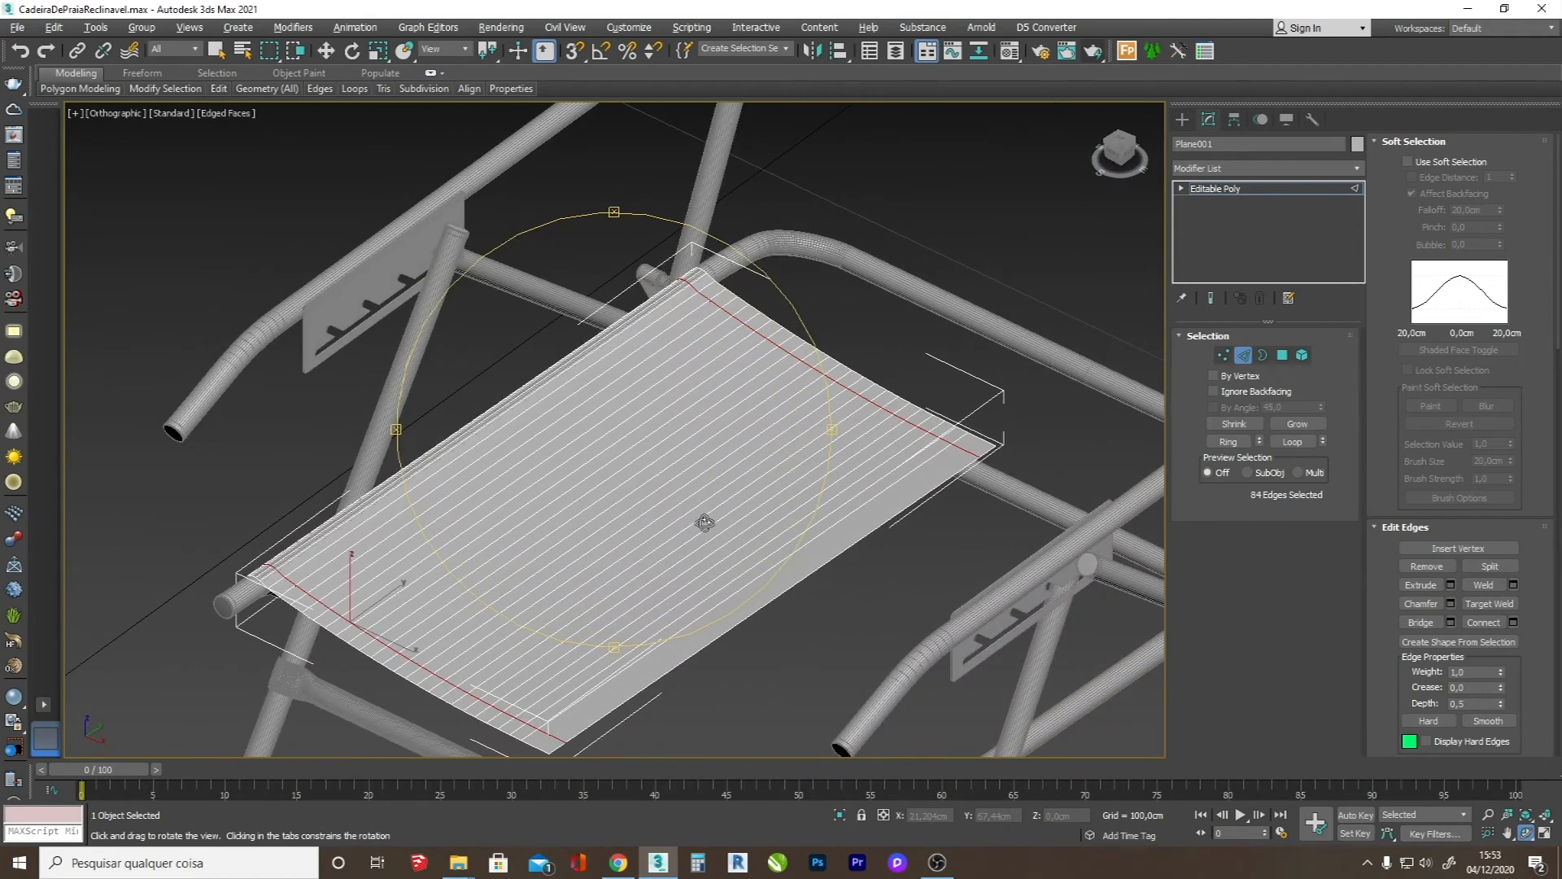
{"action": "left_click", "coordinate": [1220, 191]}
{"action": "left_click", "coordinate": [1220, 168]}
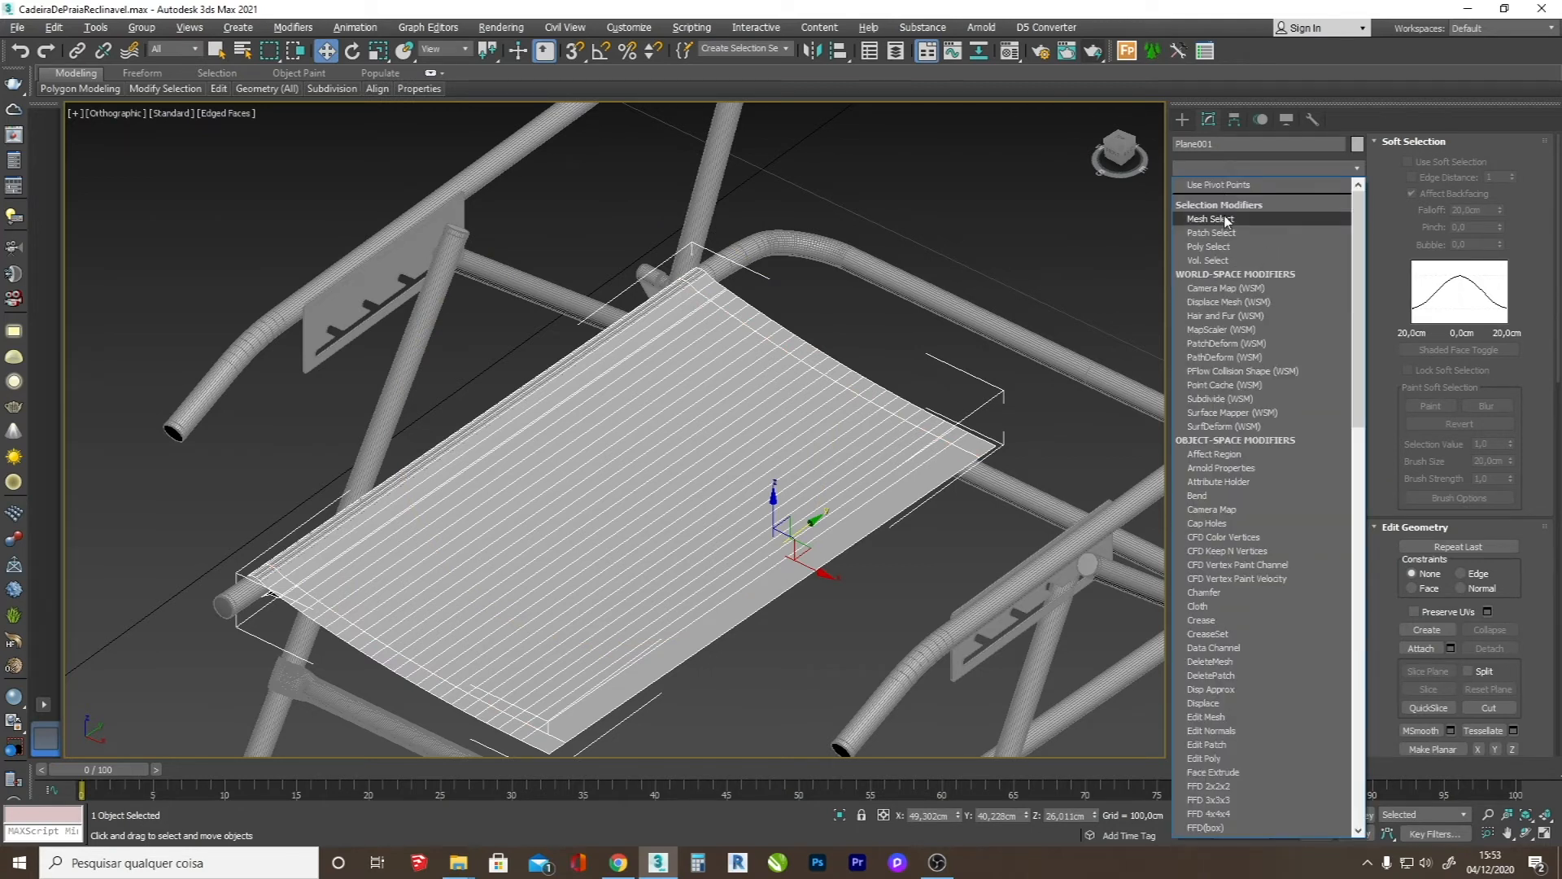
{"action": "key", "text": "s"}
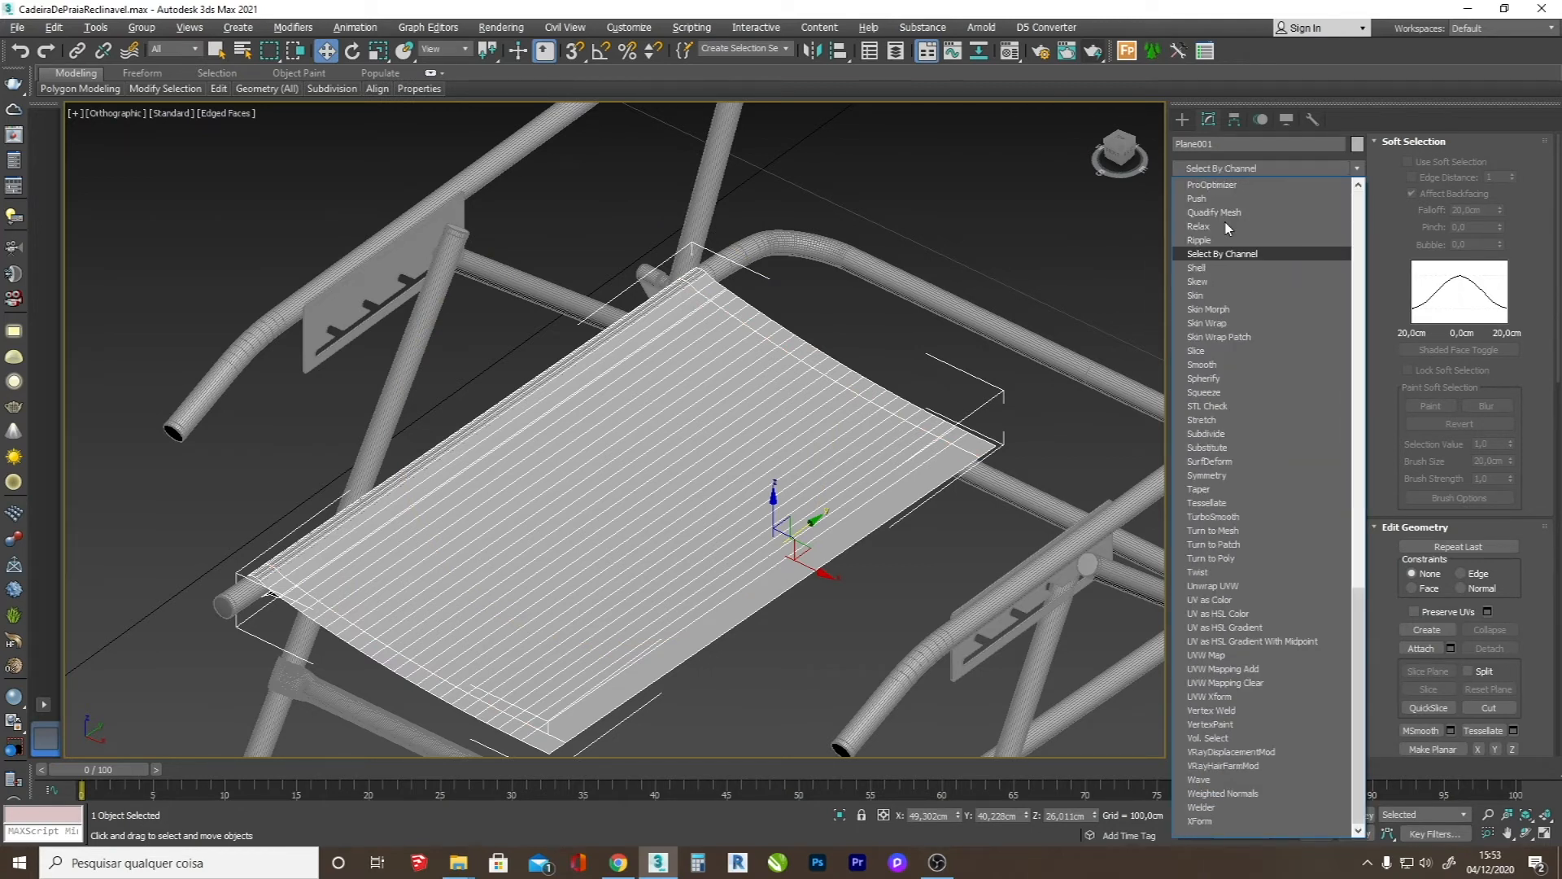
{"action": "left_click", "coordinate": [1211, 269]}
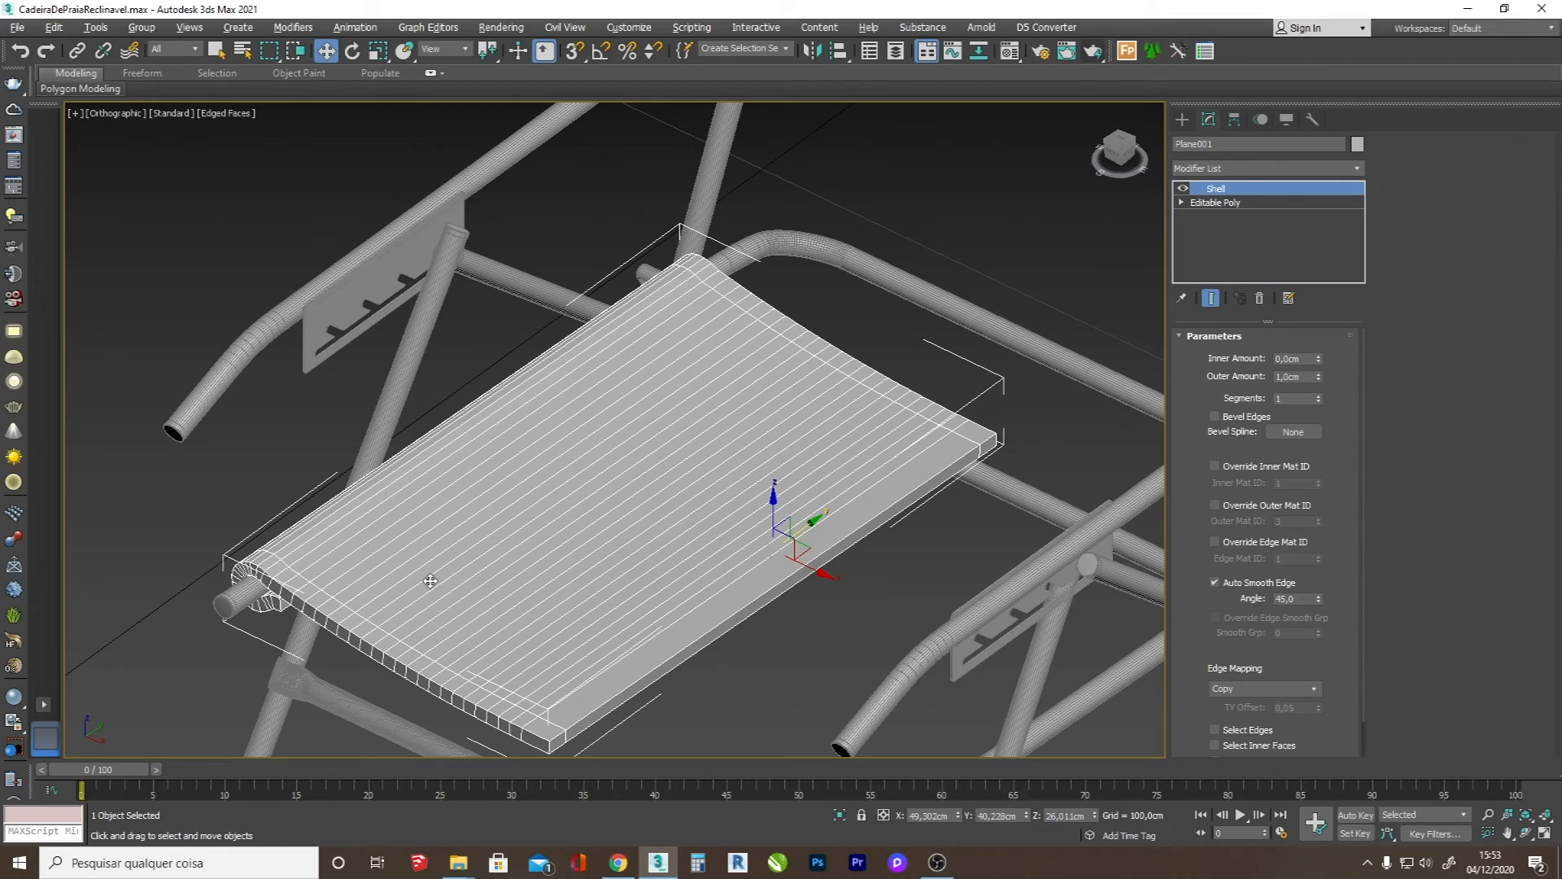
- Set the seat shell's outer amount to 0.05 cm
{"action": "key", "text": "f"}
{"action": "scroll", "coordinate": [789, 631], "scroll_direction": "up", "scroll_amount": 5}
{"action": "scroll", "coordinate": [756, 625], "scroll_direction": "up", "scroll_amount": 2}
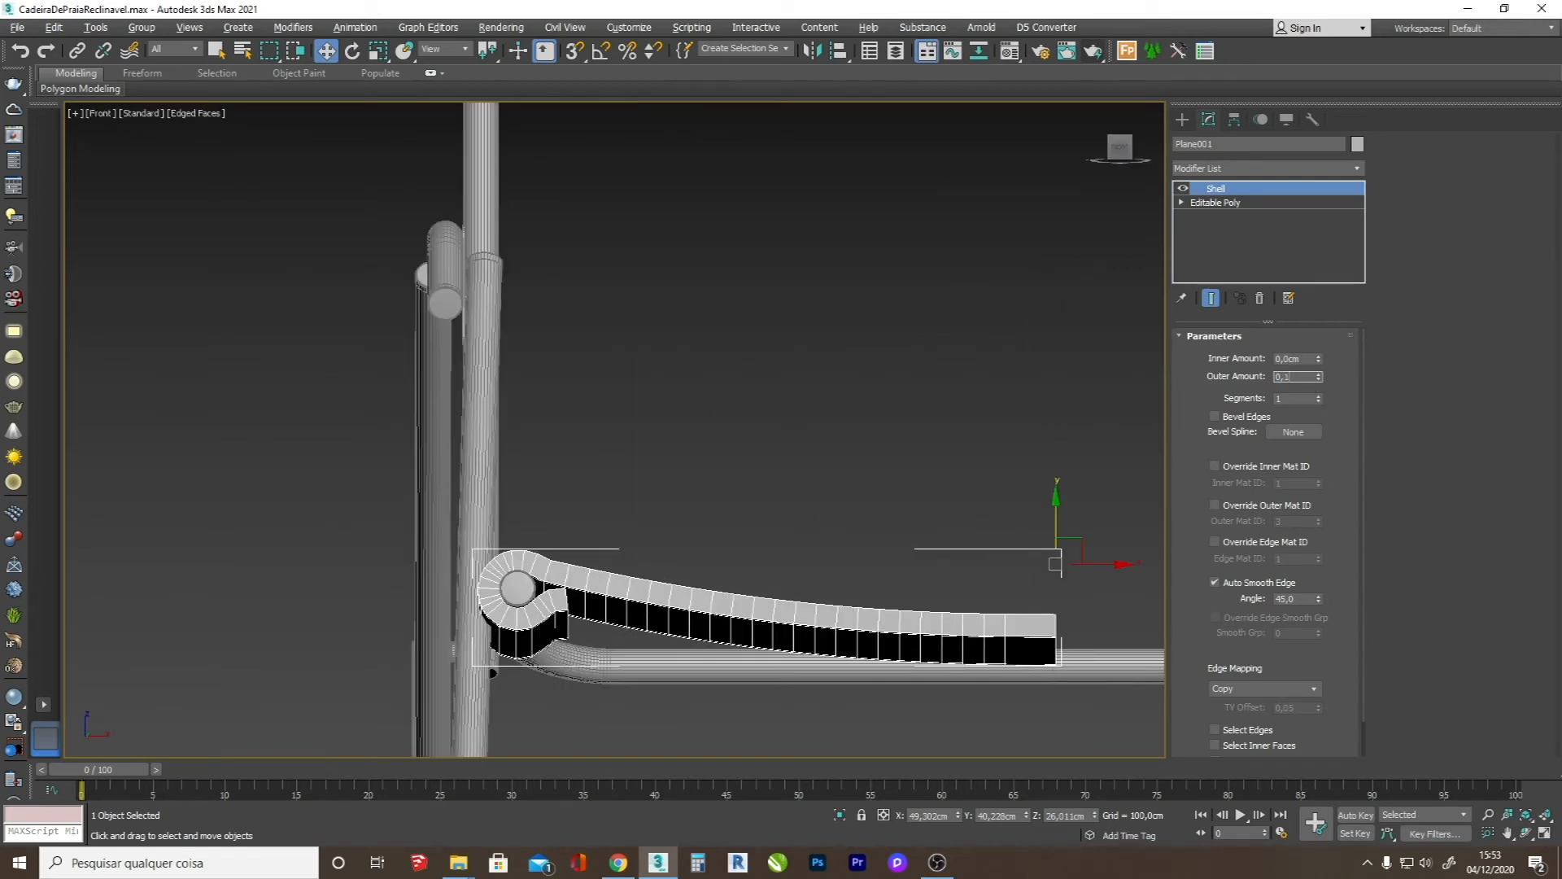
{"action": "type", "text": "0,1"}
{"action": "key", "text": "Return"}
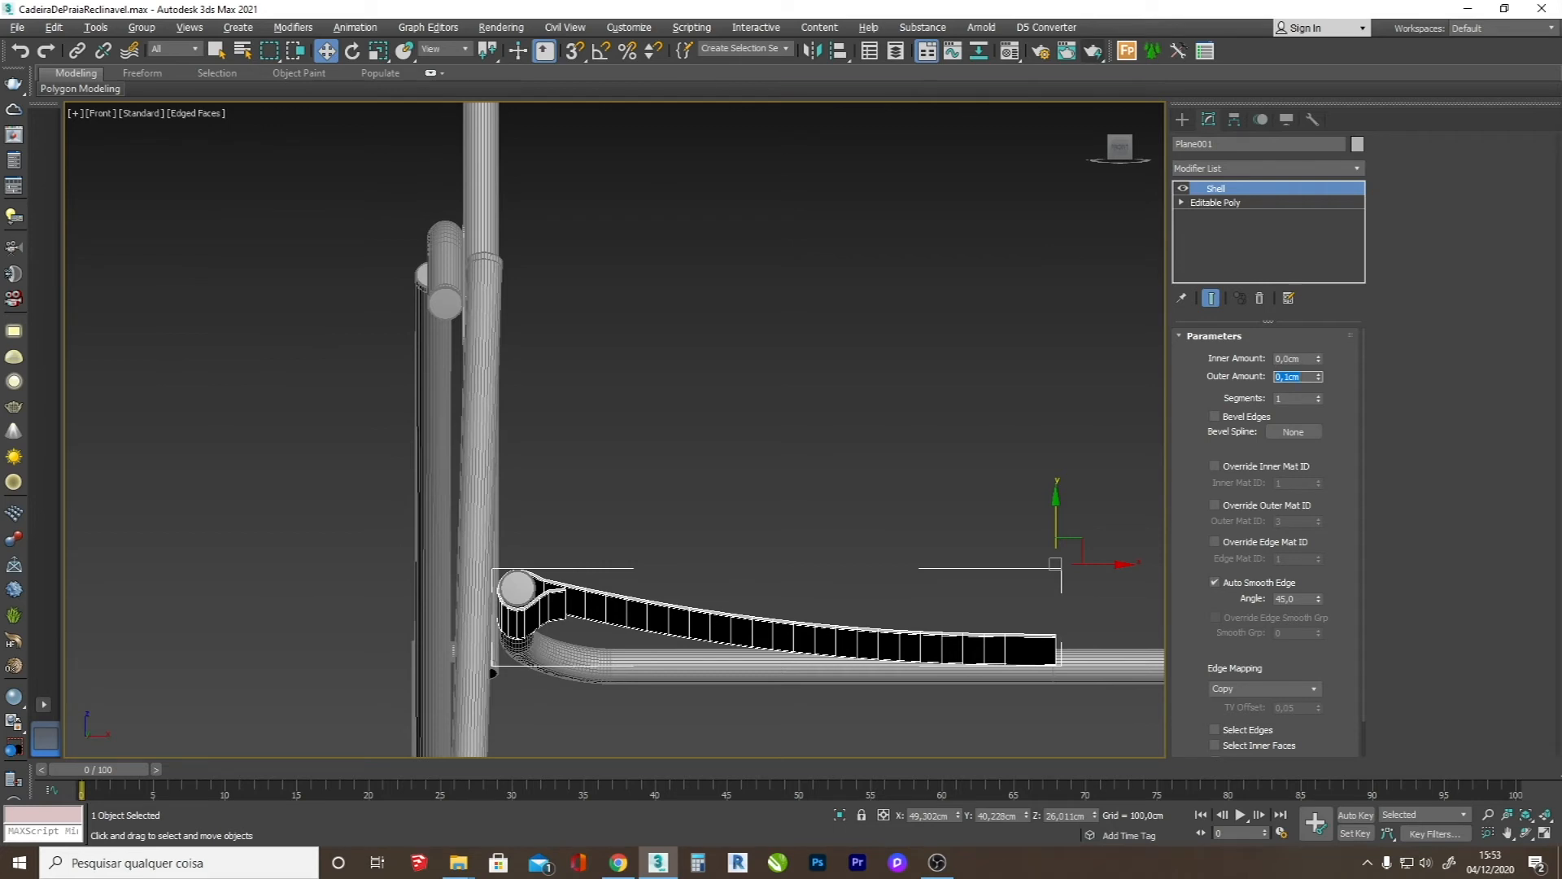
{"action": "type", "text": "0,05"}
{"action": "key", "text": "Return"}
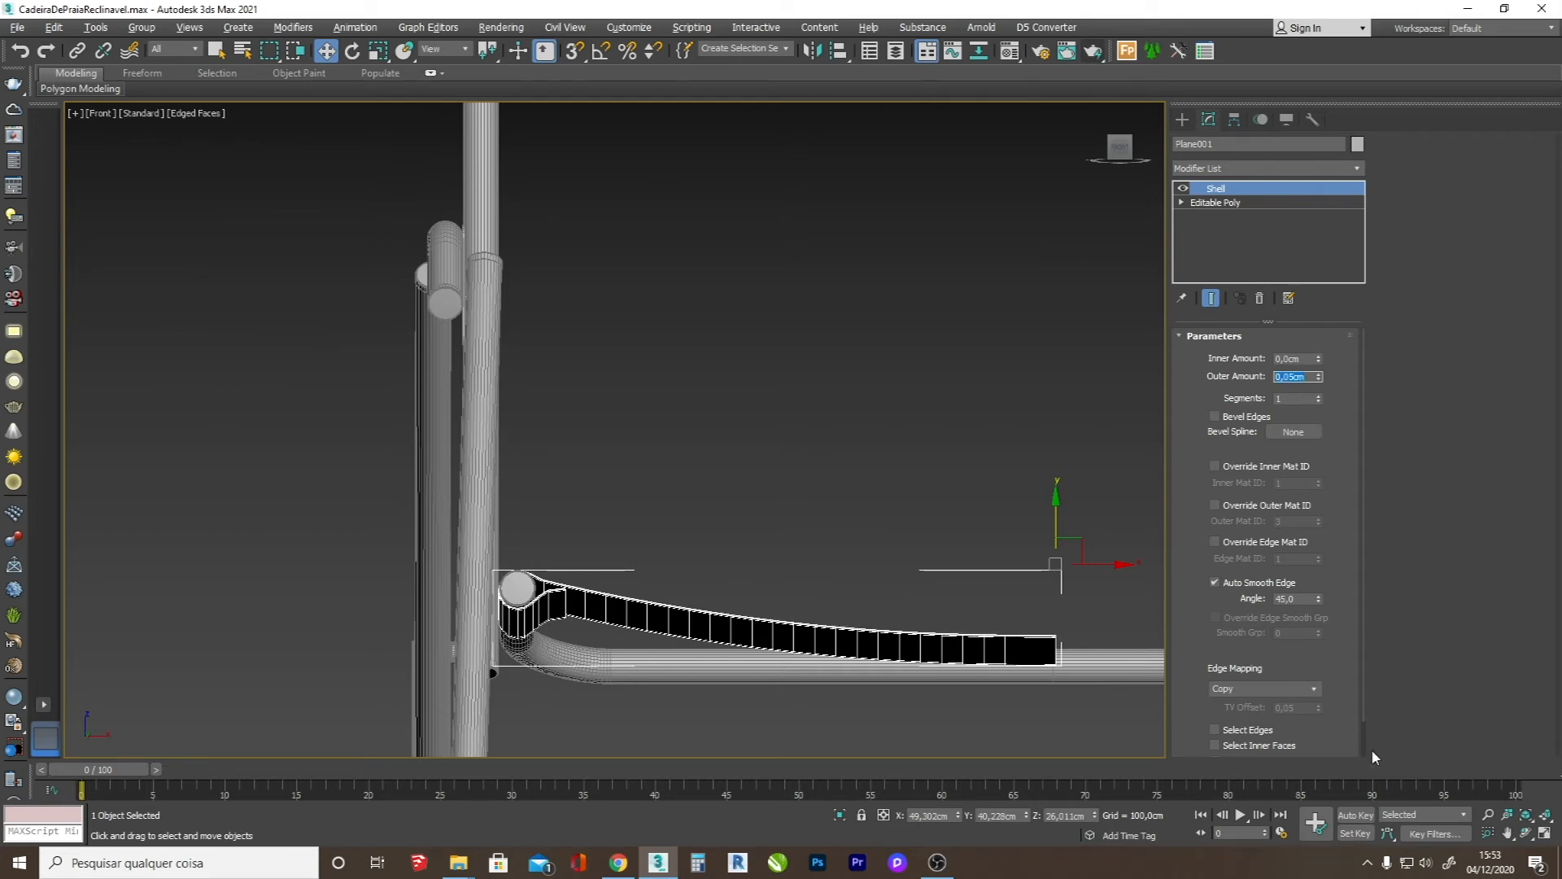
- Inspect the thickened seat half on the frame in shaded and edged-faces display
{"action": "left_click", "coordinate": [1525, 833]}
{"action": "left_click_drag", "start_coordinate": [805, 498], "coordinate": [756, 529]}
{"action": "key", "text": "F4"}
{"action": "scroll", "coordinate": [613, 564], "scroll_direction": "down", "scroll_amount": 2}
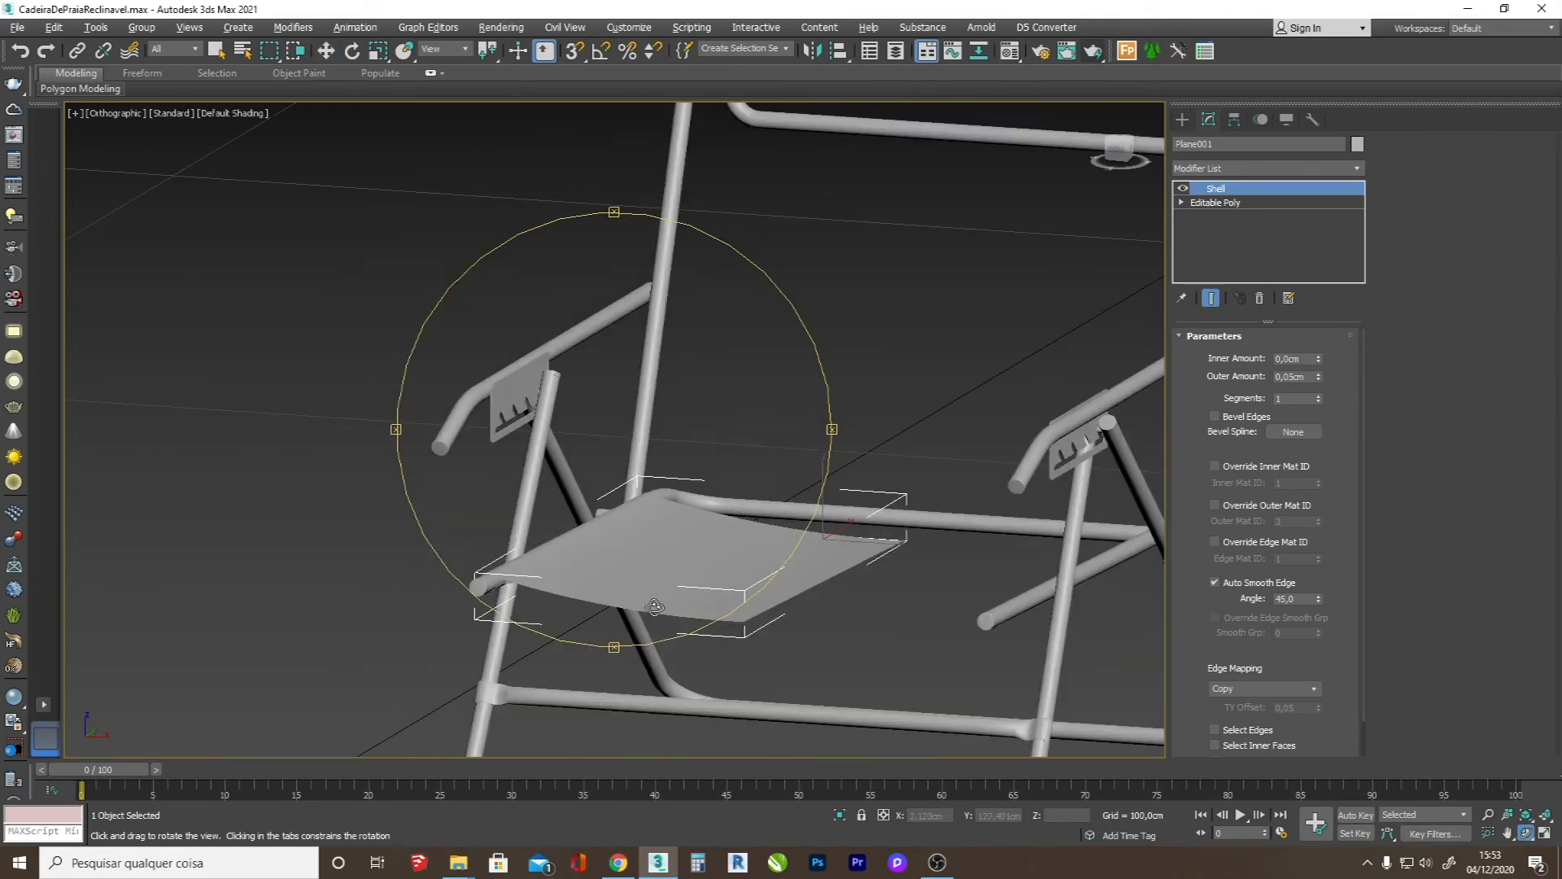
{"action": "scroll", "coordinate": [673, 607], "scroll_direction": "up", "scroll_amount": 5}
{"action": "key", "text": "F4"}
{"action": "key", "text": "F4"}
{"action": "scroll", "coordinate": [675, 606], "scroll_direction": "down", "scroll_amount": 2}
{"action": "left_click_drag", "start_coordinate": [545, 511], "coordinate": [570, 524]}
{"action": "key", "text": "F4"}
- Convert the shelled seat half to Editable Poly and switch to polygon editing
{"action": "right_click", "coordinate": [669, 474]}
{"action": "right_click", "coordinate": [672, 496]}
{"action": "mouse_move", "coordinate": [794, 662]}
{"action": "left_click", "coordinate": [911, 676]}
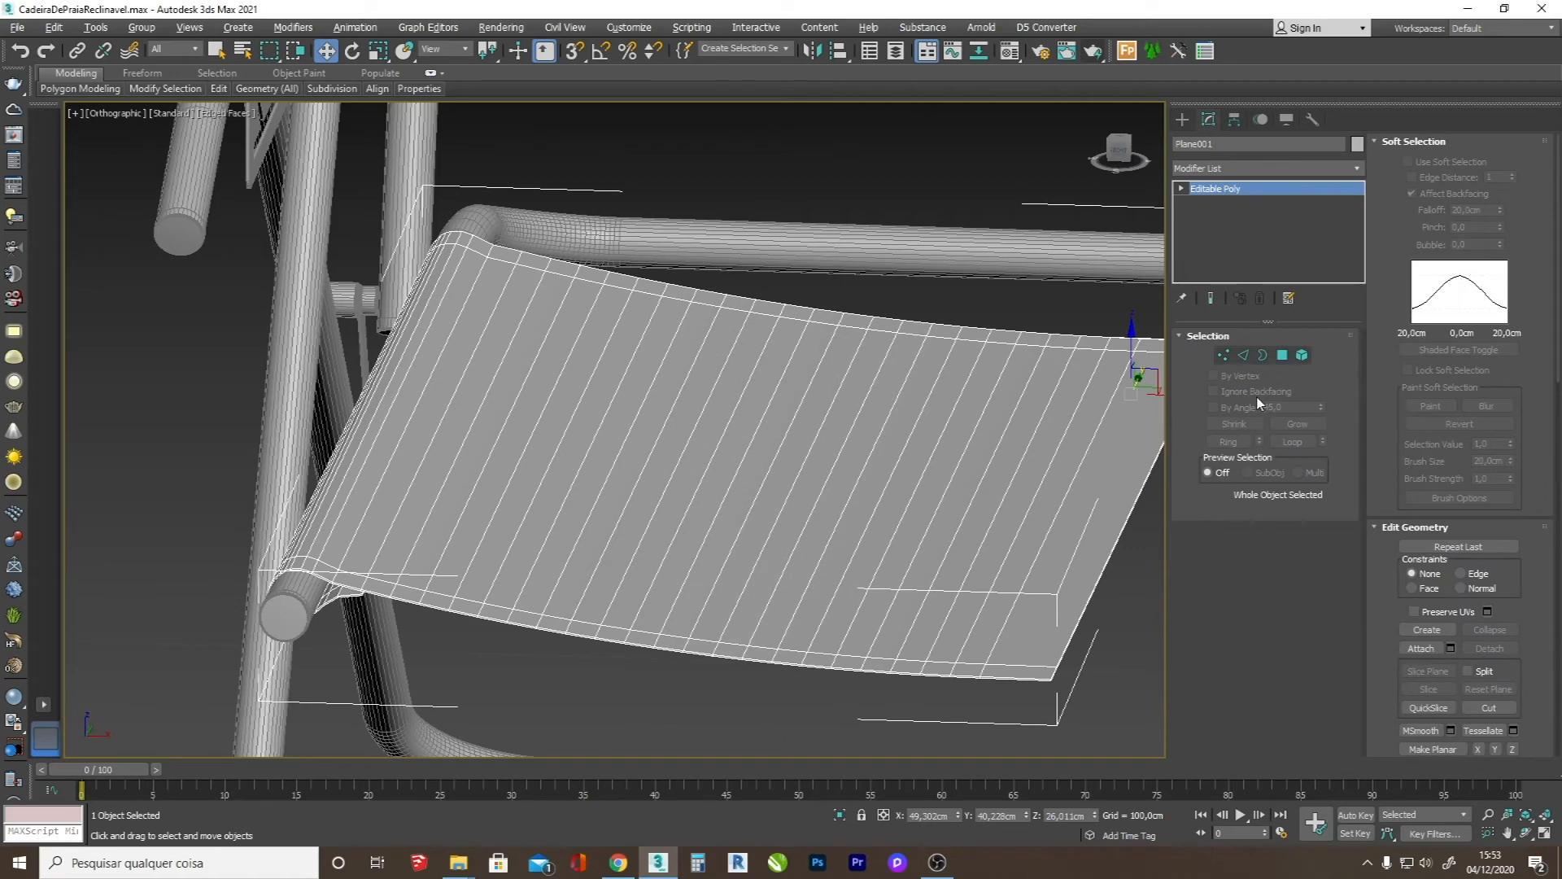
{"action": "left_click", "coordinate": [1283, 356]}
- Delete the thin thickness polygons along the seat half's inner centre edge and leave polygon editing
{"action": "scroll", "coordinate": [1000, 534], "scroll_direction": "down", "scroll_amount": 4}
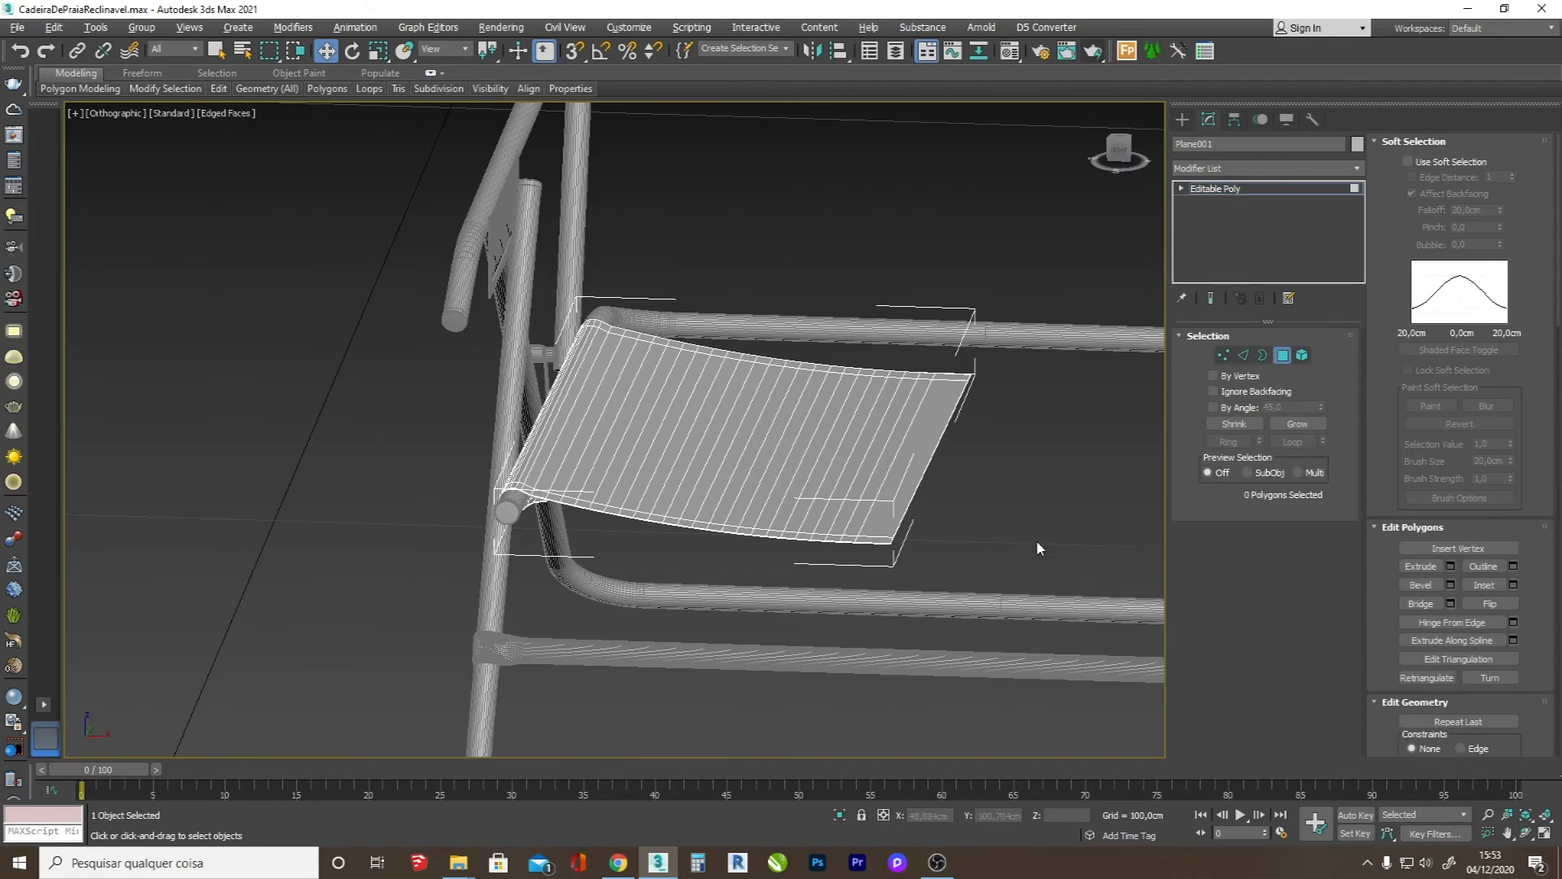
{"action": "scroll", "coordinate": [753, 600], "scroll_direction": "up", "scroll_amount": 12}
{"action": "left_click", "coordinate": [660, 662]}
{"action": "key", "text": "Delete"}
{"action": "left_click", "coordinate": [728, 515]}
{"action": "key", "text": "Delete"}
{"action": "scroll", "coordinate": [652, 585], "scroll_direction": "down", "scroll_amount": 6}
{"action": "scroll", "coordinate": [785, 439], "scroll_direction": "down", "scroll_amount": 4}
{"action": "scroll", "coordinate": [814, 406], "scroll_direction": "up", "scroll_amount": 9}
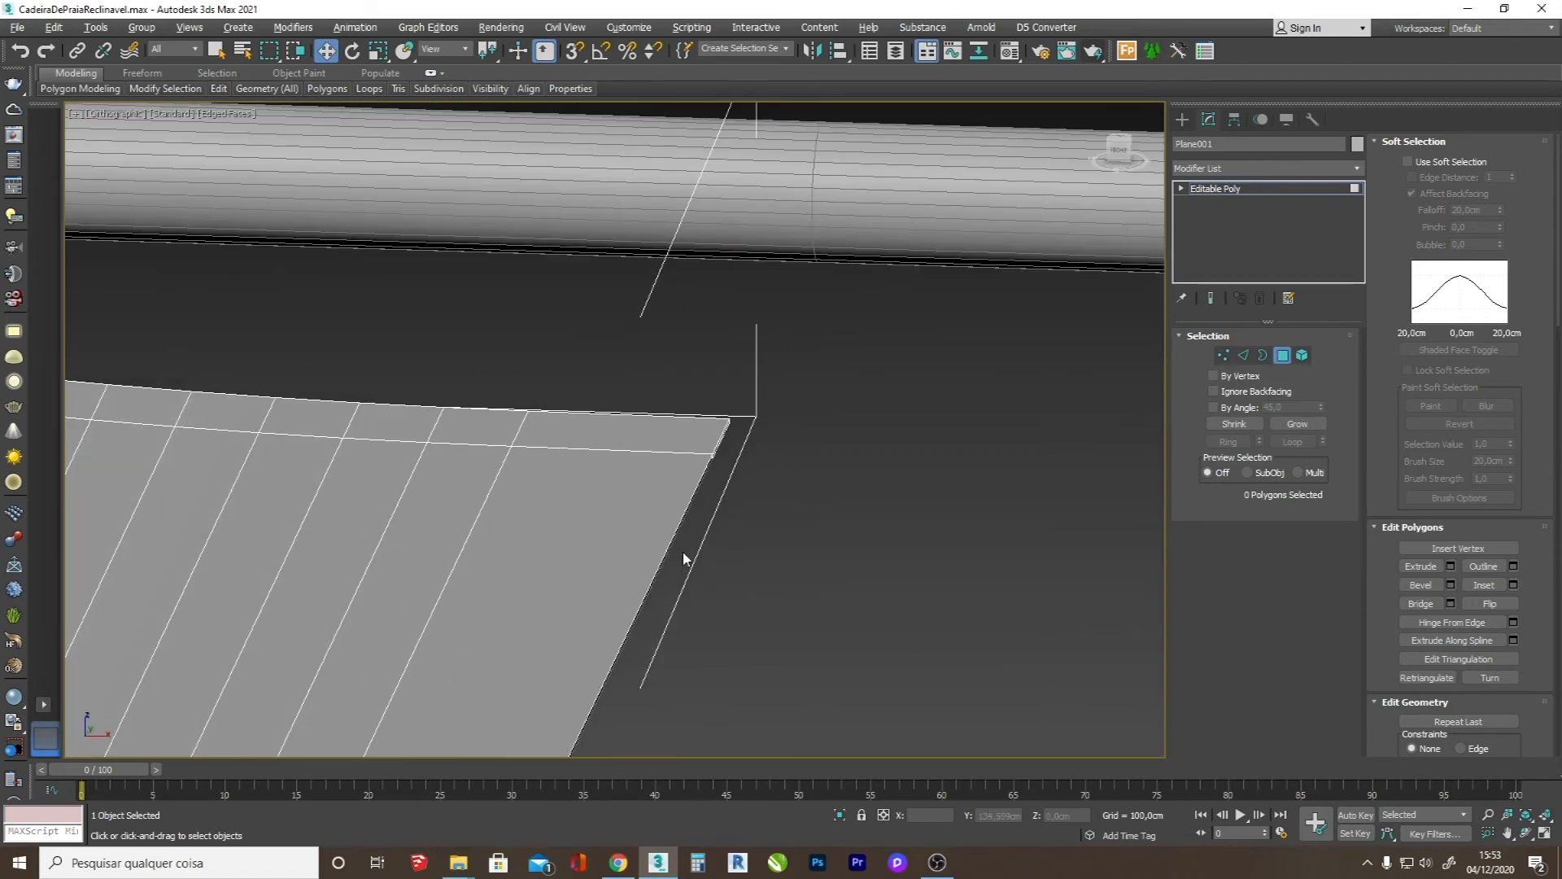
{"action": "scroll", "coordinate": [883, 269], "scroll_direction": "down", "scroll_amount": 10}
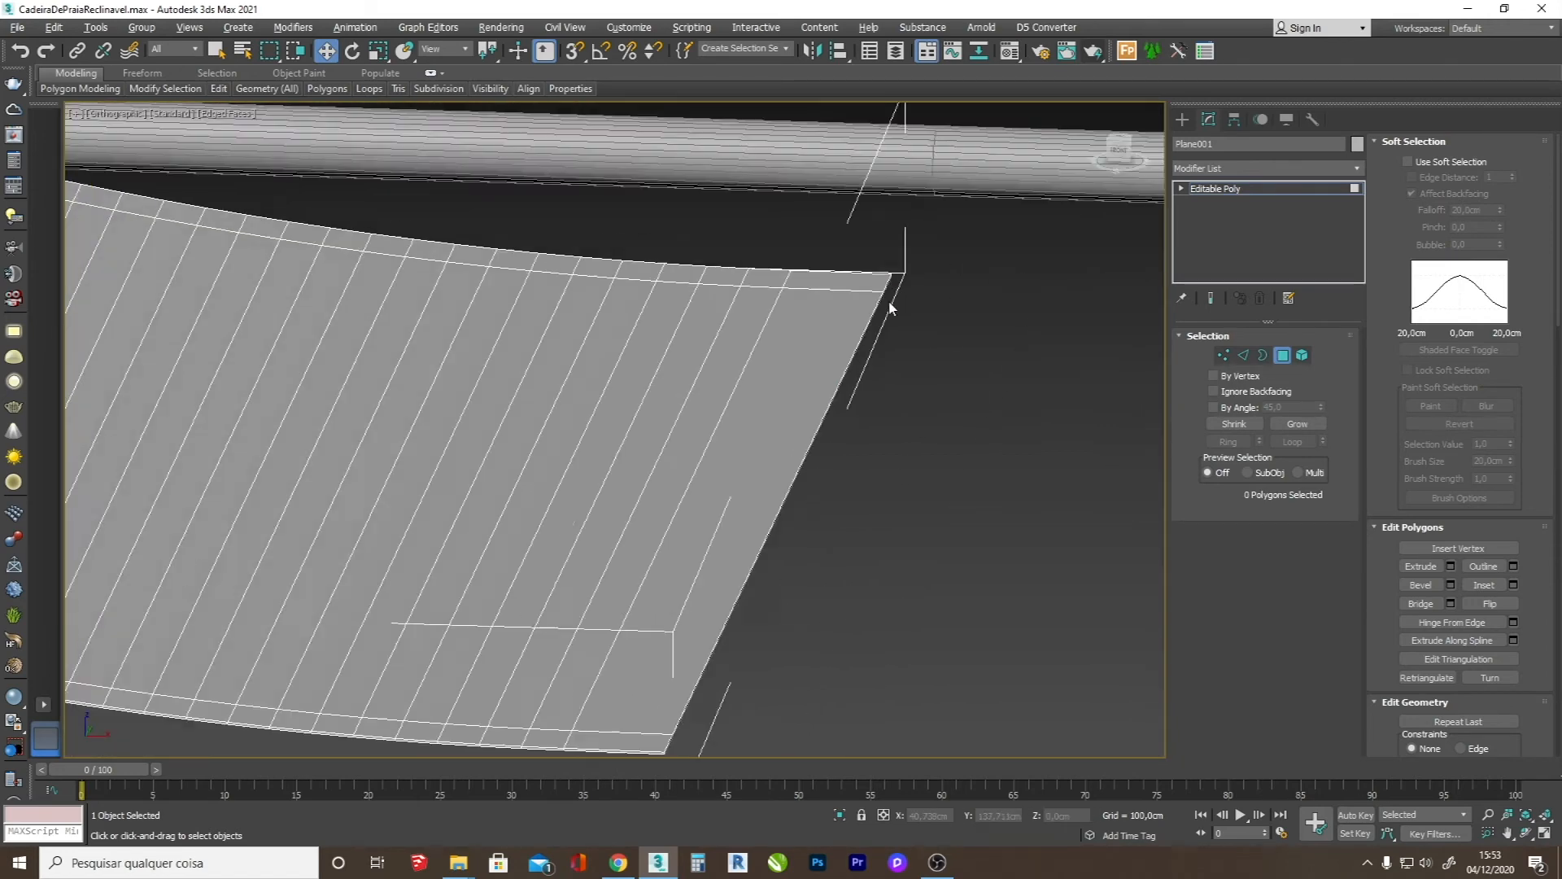
{"action": "scroll", "coordinate": [725, 331], "scroll_direction": "up", "scroll_amount": 2}
{"action": "scroll", "coordinate": [702, 359], "scroll_direction": "up", "scroll_amount": 2}
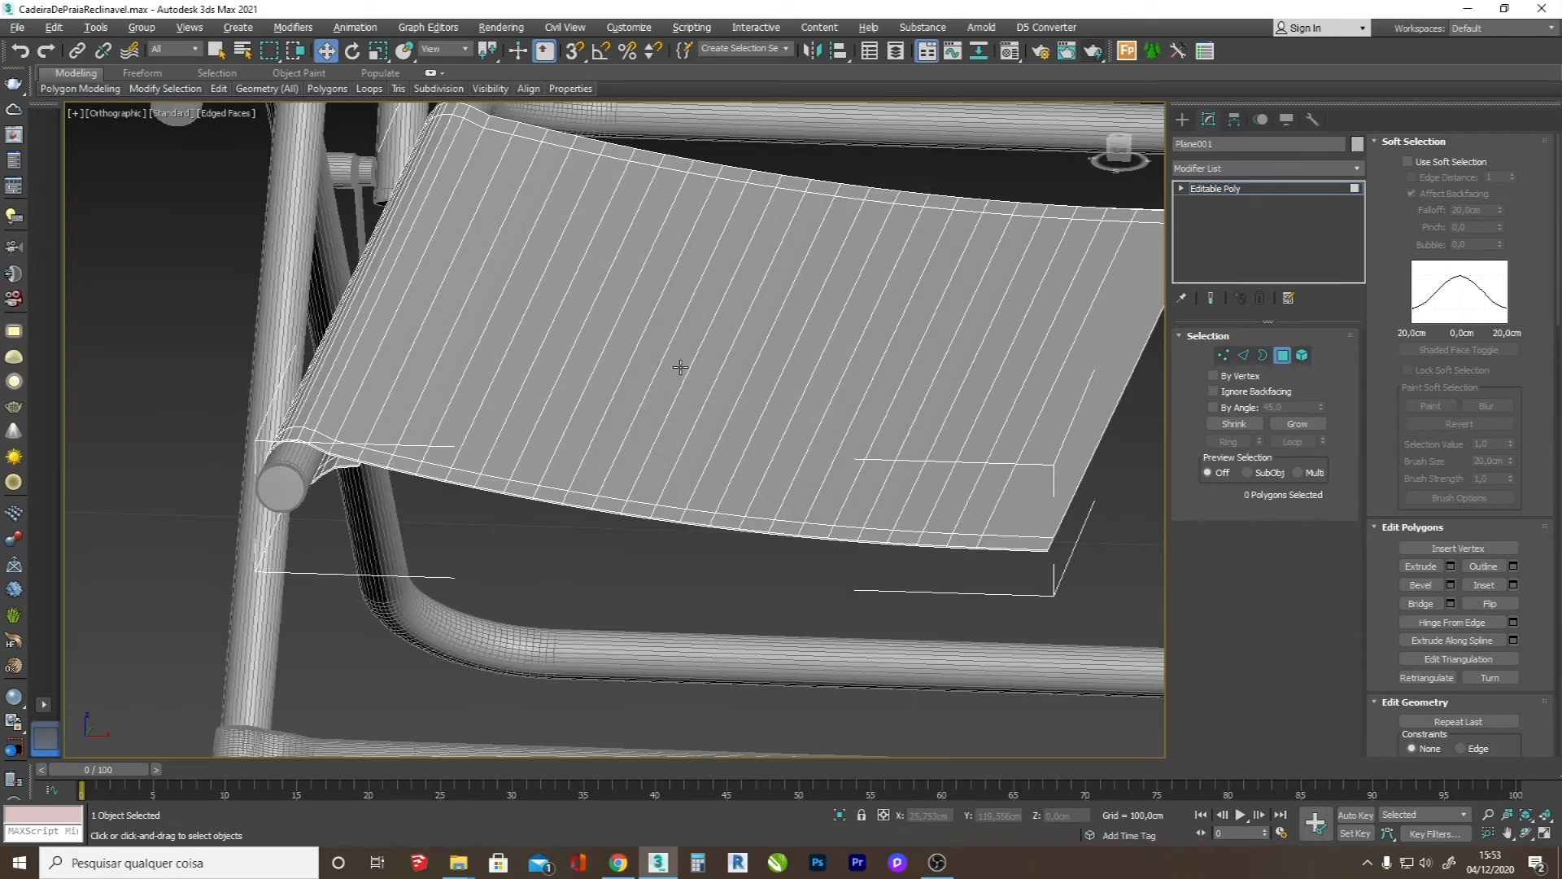
{"action": "scroll", "coordinate": [598, 488], "scroll_direction": "down", "scroll_amount": 2}
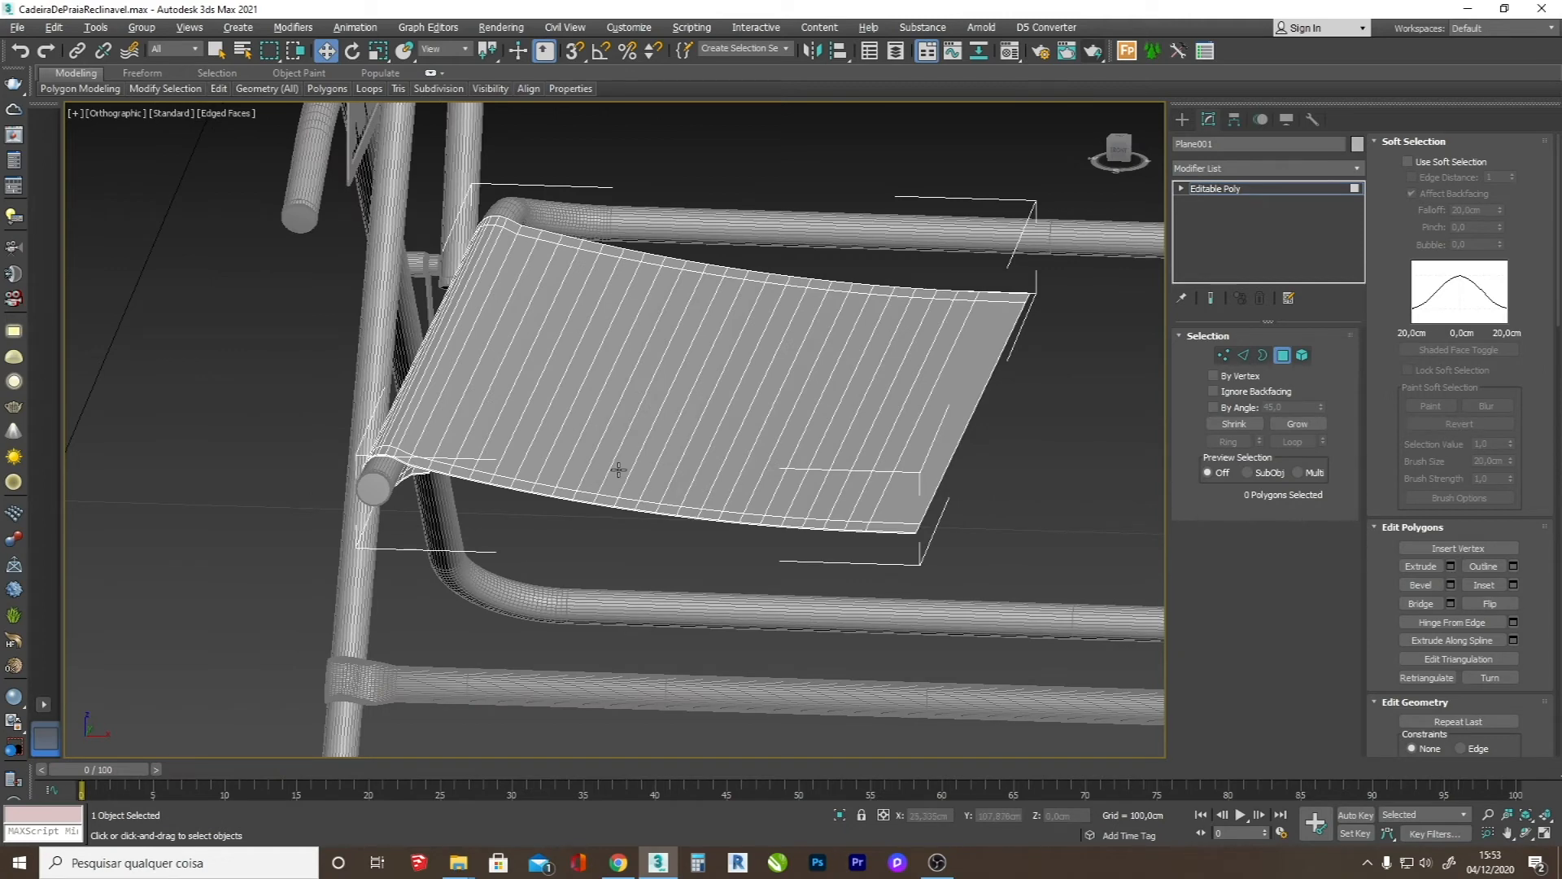
{"action": "right_click", "coordinate": [619, 476]}
{"action": "left_click", "coordinate": [597, 263]}
- Inspect the shaded seat fabric's front edge and its wrap around the side rail
{"action": "scroll", "coordinate": [502, 282], "scroll_direction": "up", "scroll_amount": 2}
{"action": "left_click", "coordinate": [1182, 121]}
{"action": "key", "text": "F4"}
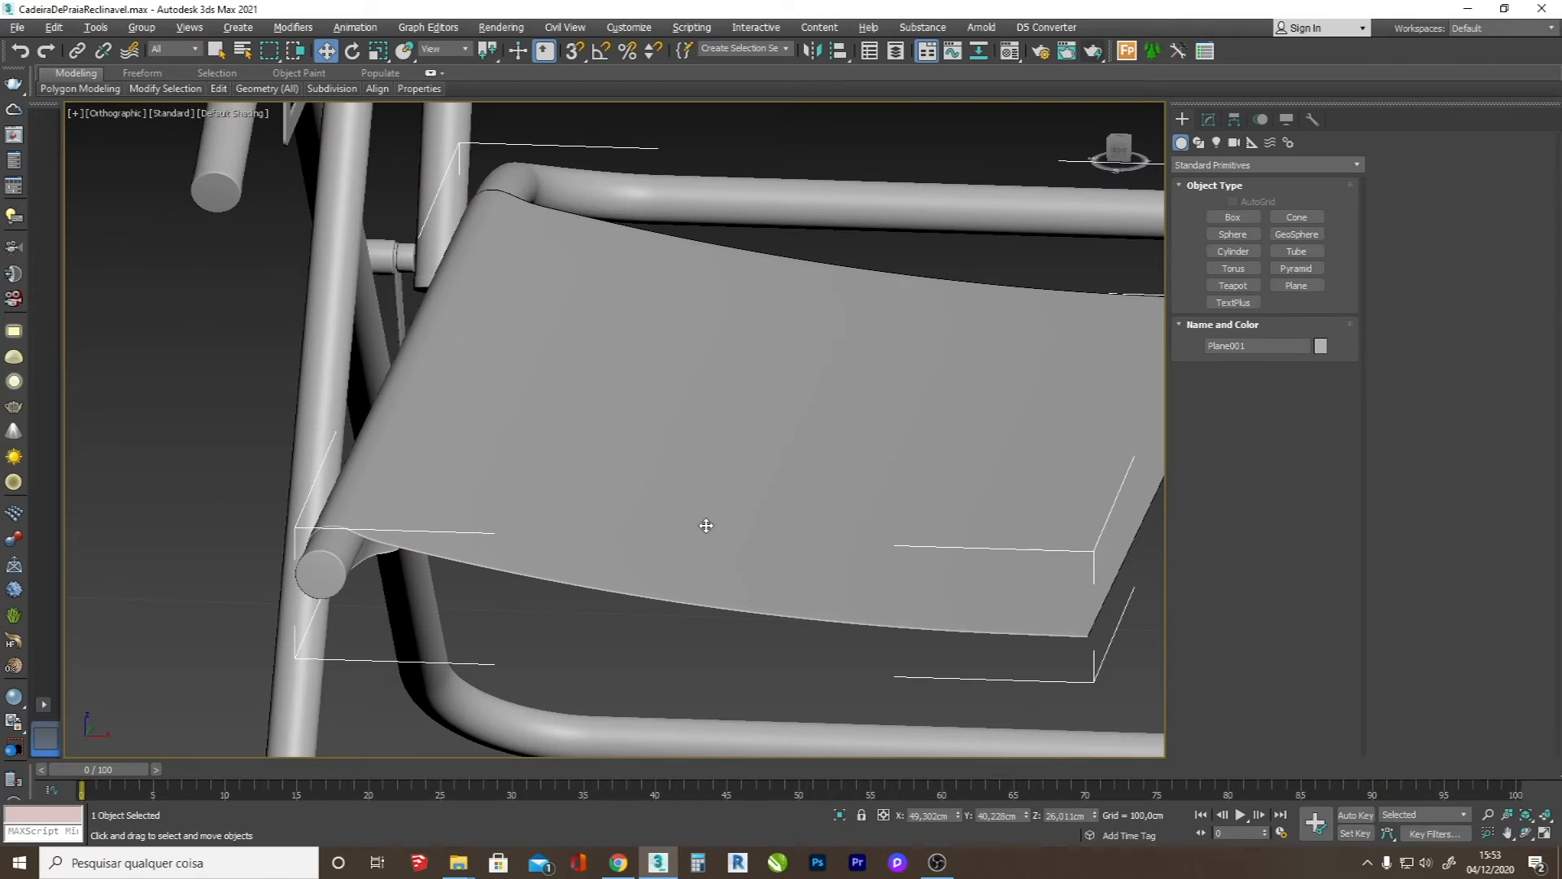
{"action": "scroll", "coordinate": [538, 523], "scroll_direction": "down", "scroll_amount": 4}
{"action": "scroll", "coordinate": [605, 527], "scroll_direction": "up", "scroll_amount": 2}
{"action": "left_click", "coordinate": [1528, 836]}
{"action": "left_click_drag", "start_coordinate": [586, 535], "coordinate": [448, 515]}
{"action": "scroll", "coordinate": [314, 480], "scroll_direction": "up", "scroll_amount": 8}
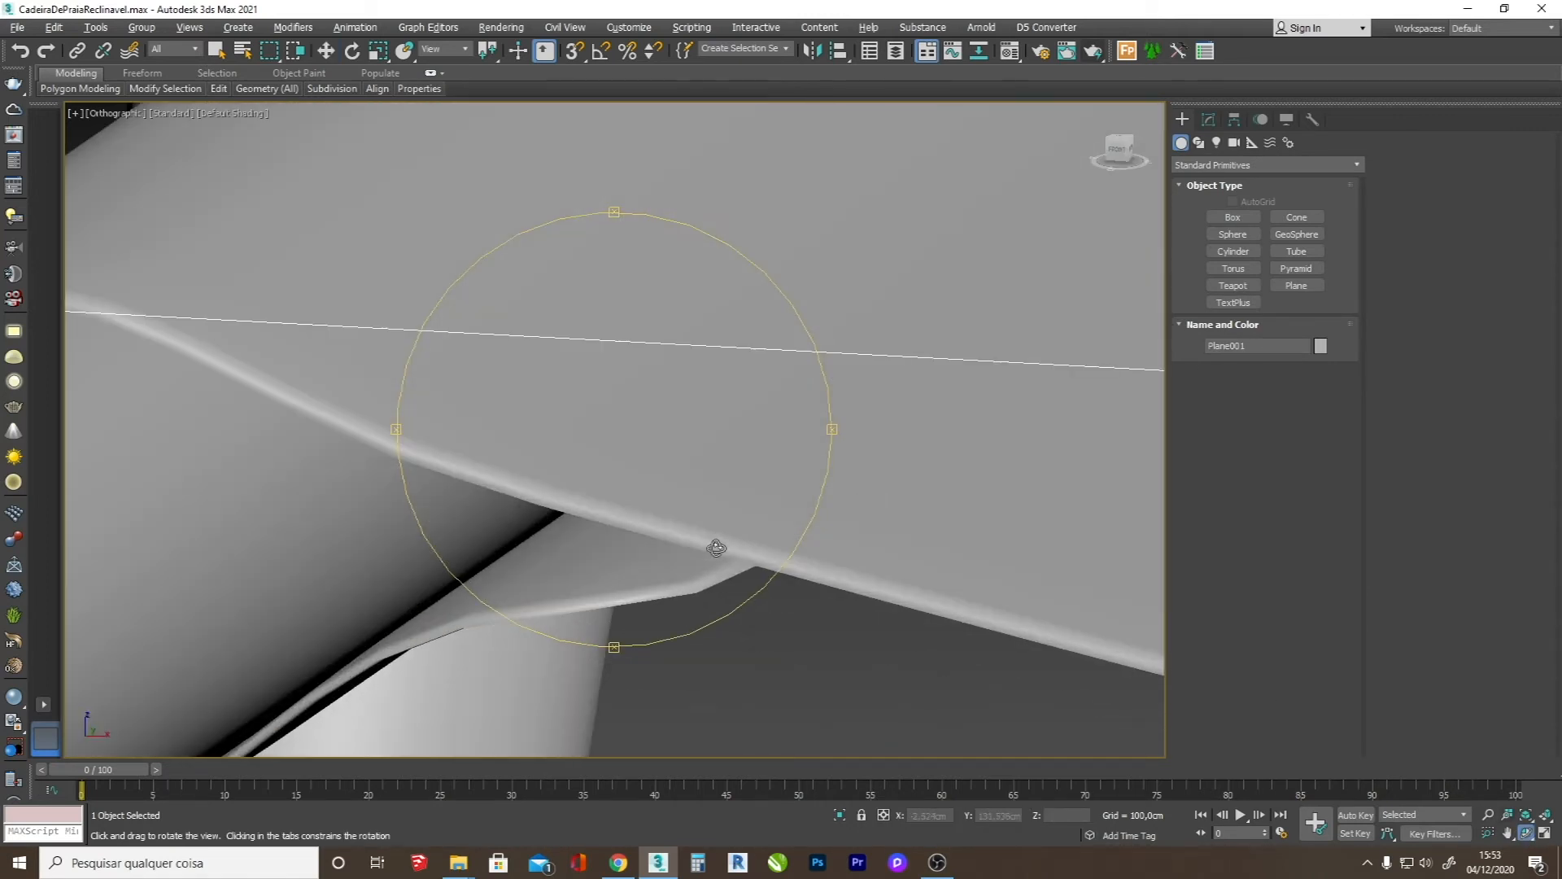
{"action": "scroll", "coordinate": [716, 548], "scroll_direction": "down", "scroll_amount": 6}
{"action": "left_click_drag", "start_coordinate": [716, 548], "coordinate": [743, 492]}
{"action": "scroll", "coordinate": [721, 488], "scroll_direction": "down", "scroll_amount": 5}
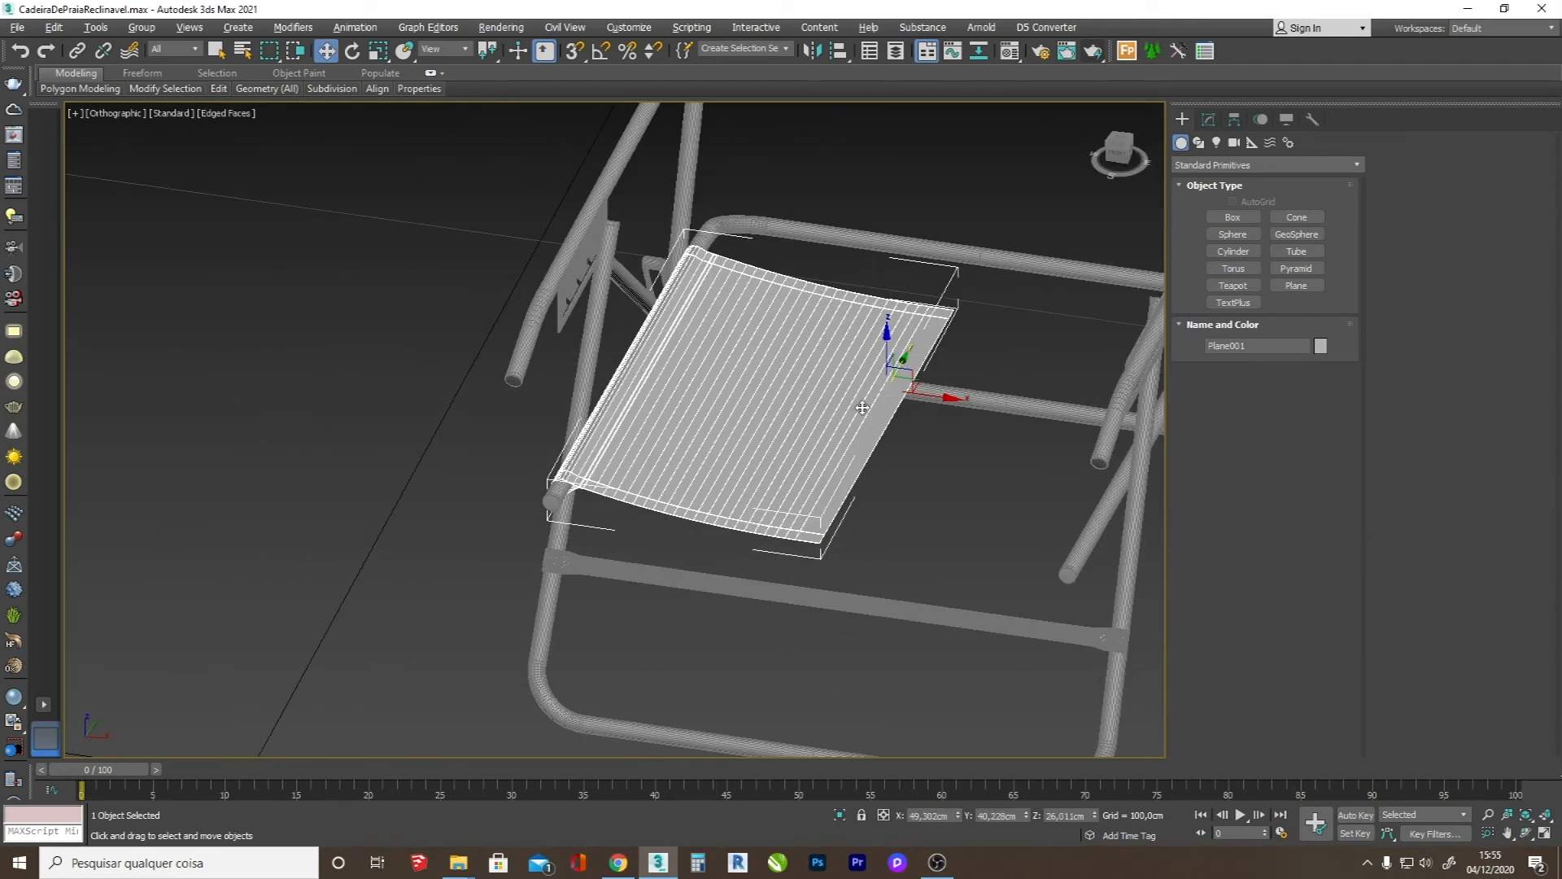
- Make one copy of the seat half along X and mirror the copy on the X axis without cloning
{"action": "left_click_drag", "start_coordinate": [932, 396], "coordinate": [1169, 460], "text": "shift"}
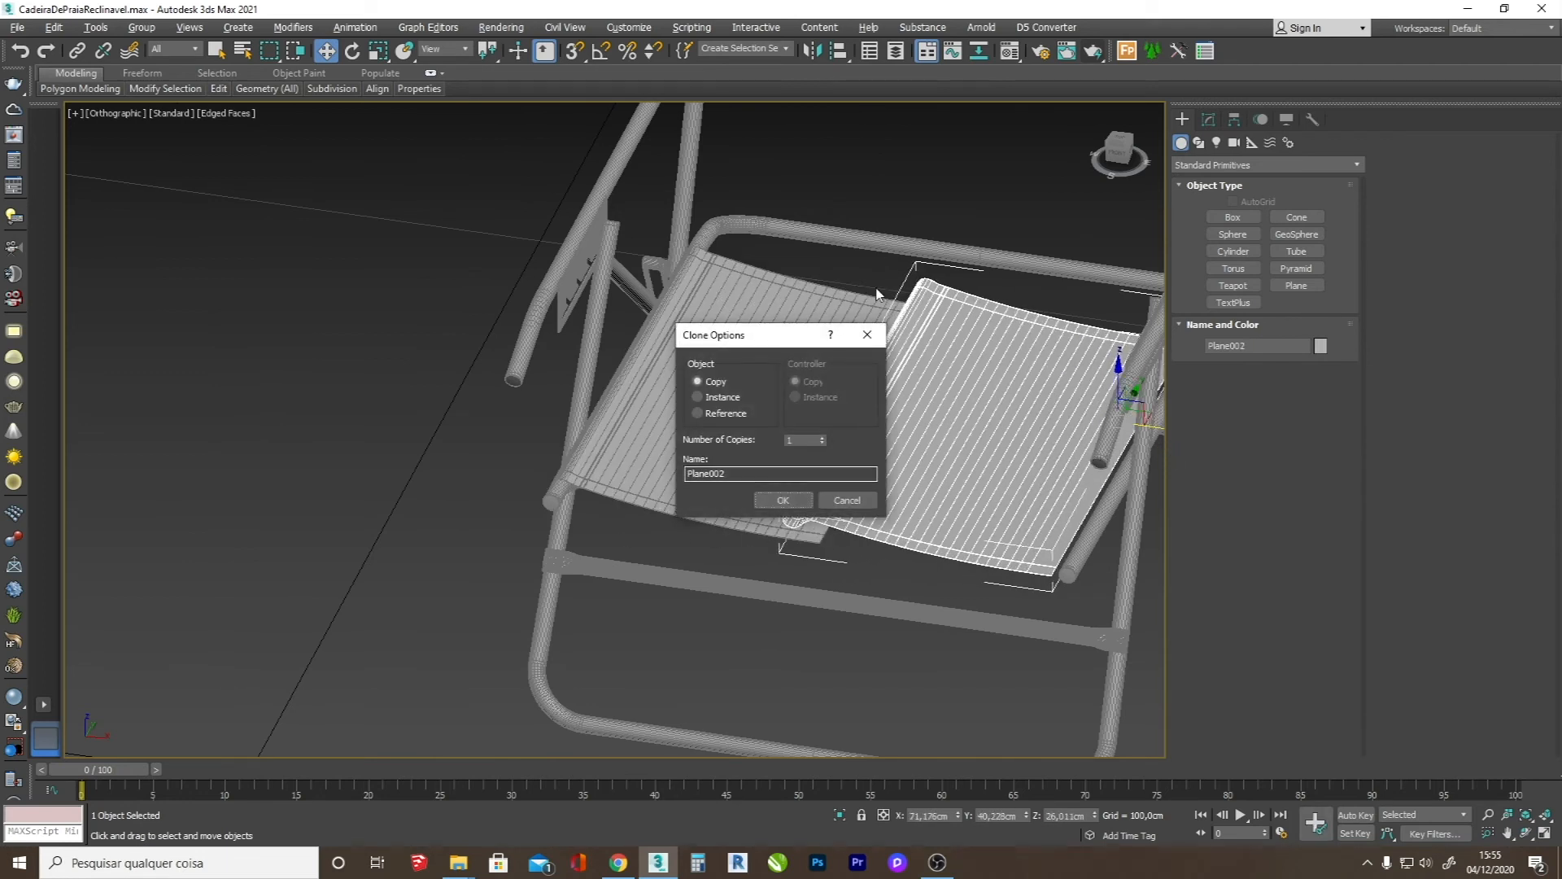
{"action": "left_click", "coordinate": [783, 500]}
{"action": "left_click", "coordinate": [811, 50]}
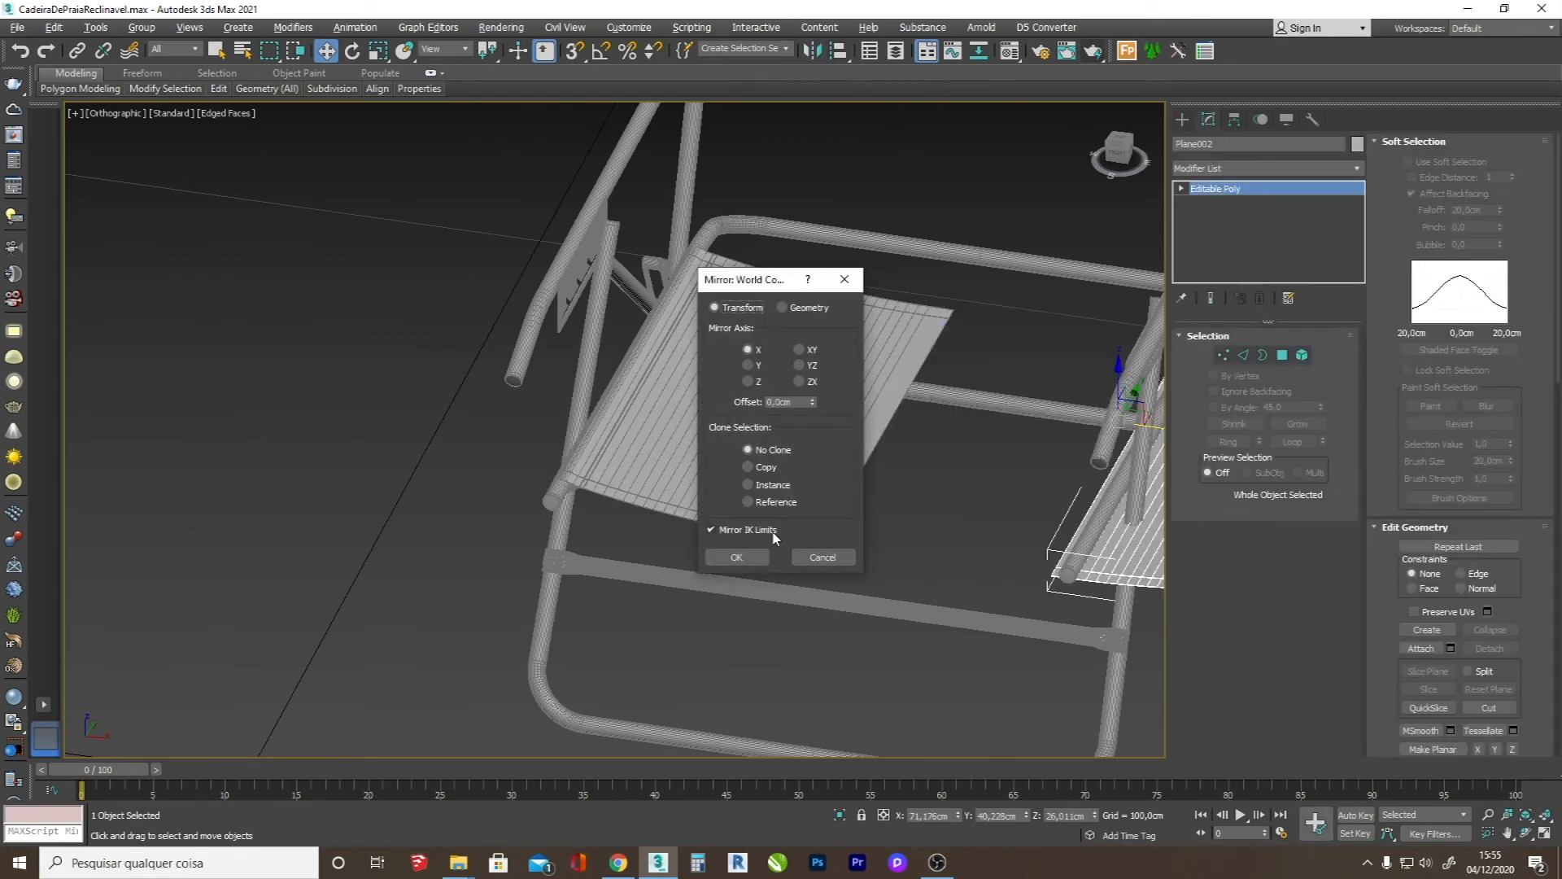
{"action": "left_click", "coordinate": [745, 557]}
- Move the mirrored half along X in the front view until it meets the original half at the seat's centre
{"action": "key", "text": "f"}
{"action": "scroll", "coordinate": [916, 595], "scroll_direction": "up", "scroll_amount": 8}
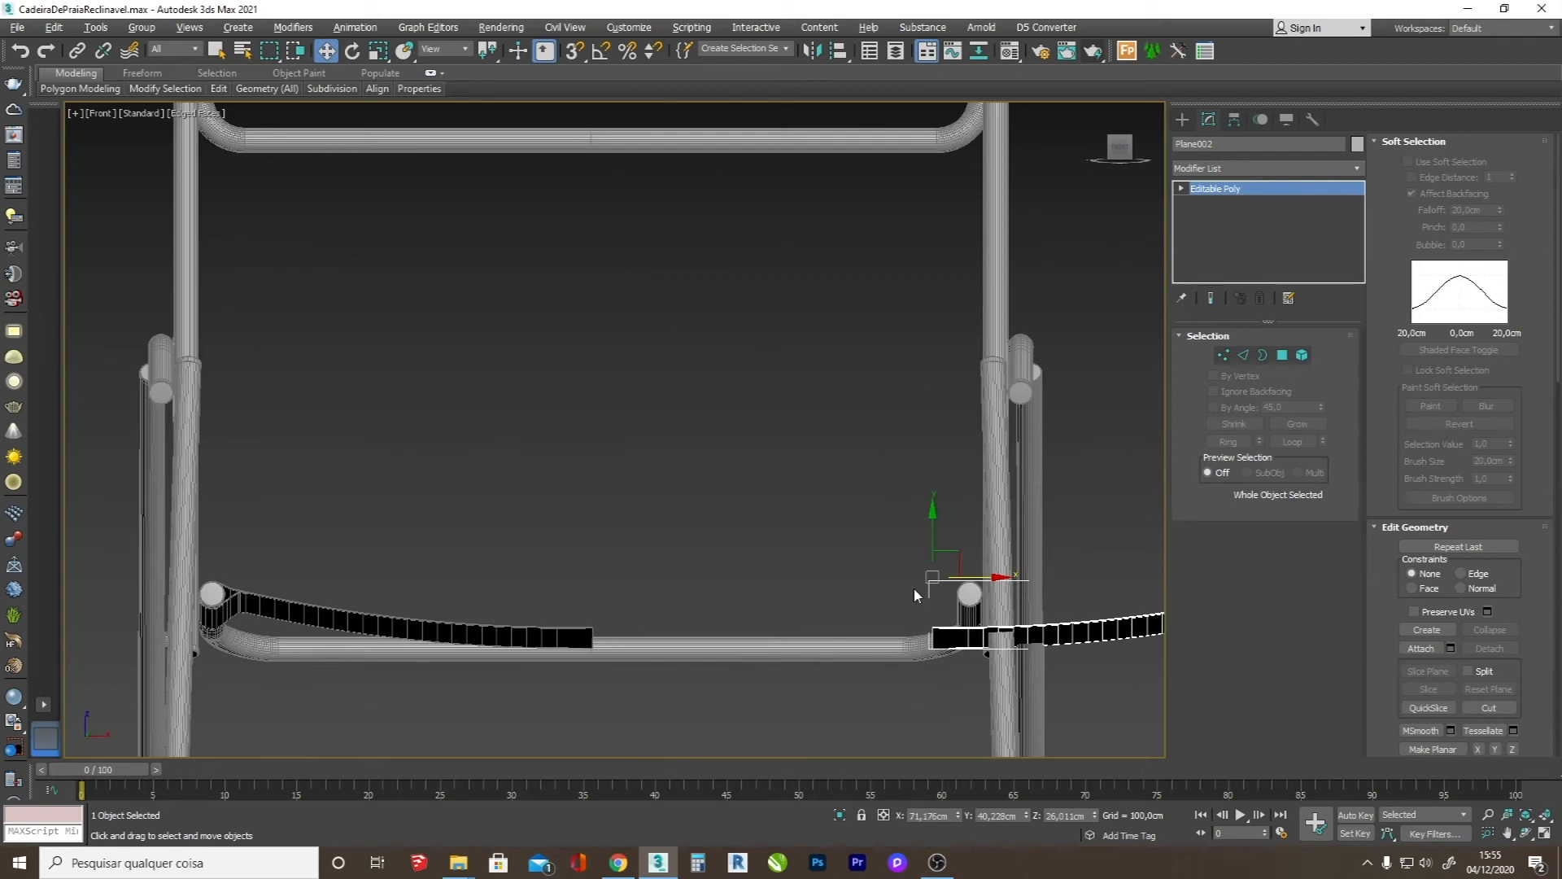
{"action": "left_click_drag", "start_coordinate": [977, 584], "coordinate": [686, 583]}
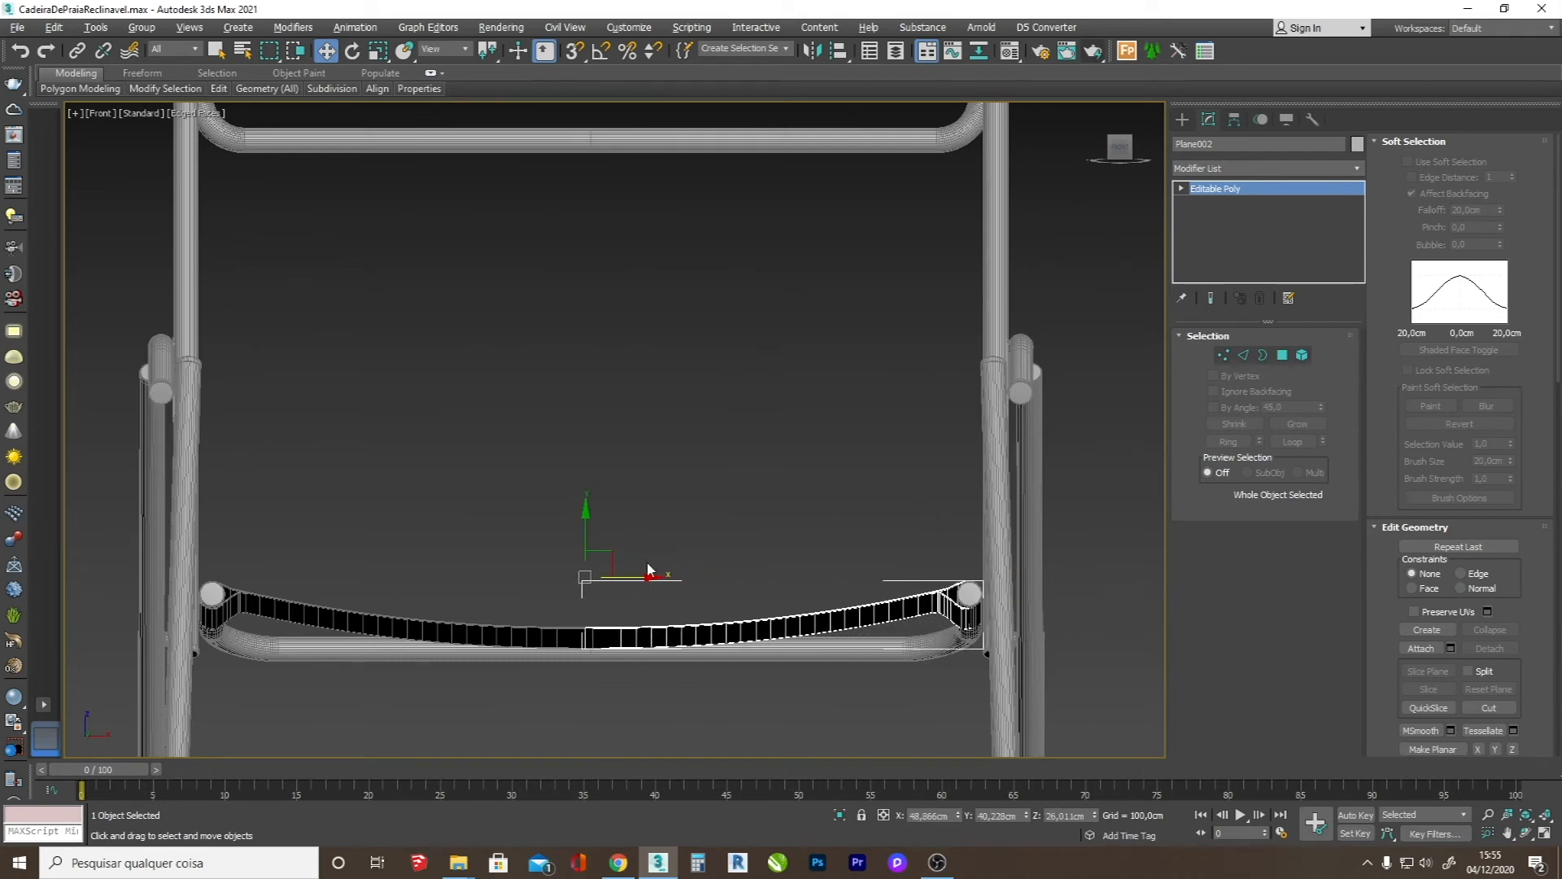
{"action": "scroll", "coordinate": [996, 619], "scroll_direction": "up", "scroll_amount": 5}
{"action": "scroll", "coordinate": [1070, 559], "scroll_direction": "up", "scroll_amount": 4}
{"action": "scroll", "coordinate": [930, 540], "scroll_direction": "down", "scroll_amount": 2}
{"action": "mouse_move", "coordinate": [1017, 549]}
{"action": "left_mouse_down"}
{"action": "mouse_move", "coordinate": [1032, 547]}
{"action": "mouse_move", "coordinate": [1005, 559]}
{"action": "left_mouse_up"}
{"action": "scroll", "coordinate": [916, 529], "scroll_direction": "down", "scroll_amount": 6}
{"action": "scroll", "coordinate": [915, 528], "scroll_direction": "down", "scroll_amount": 2}
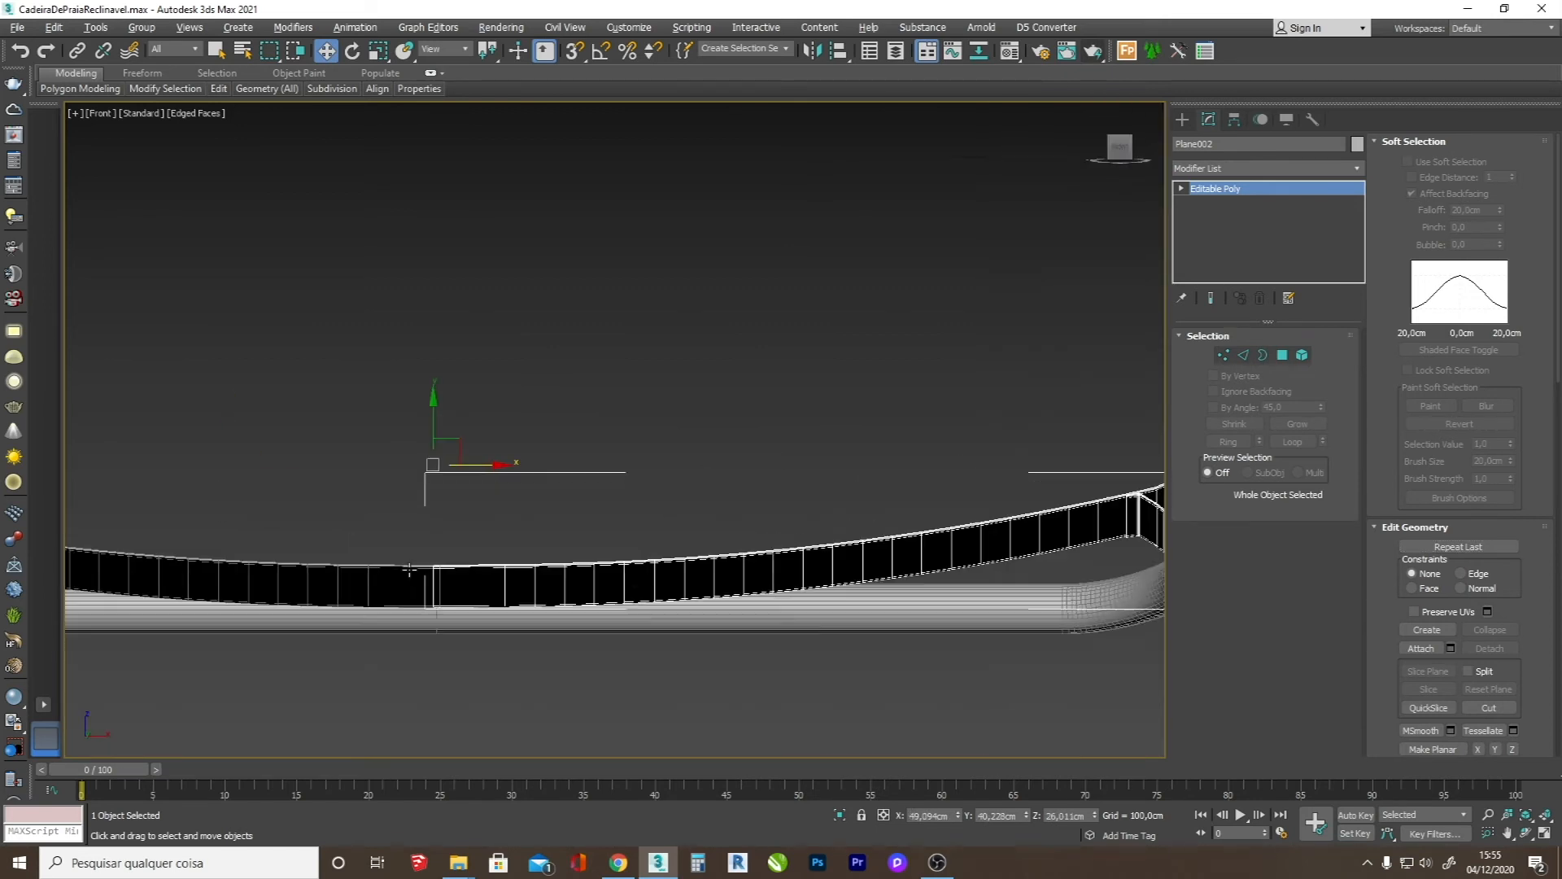
- Attach the original seat half to the mirrored half at the centre seam and check the joined seat on the frame
{"action": "scroll", "coordinate": [471, 606], "scroll_direction": "up", "scroll_amount": 6}
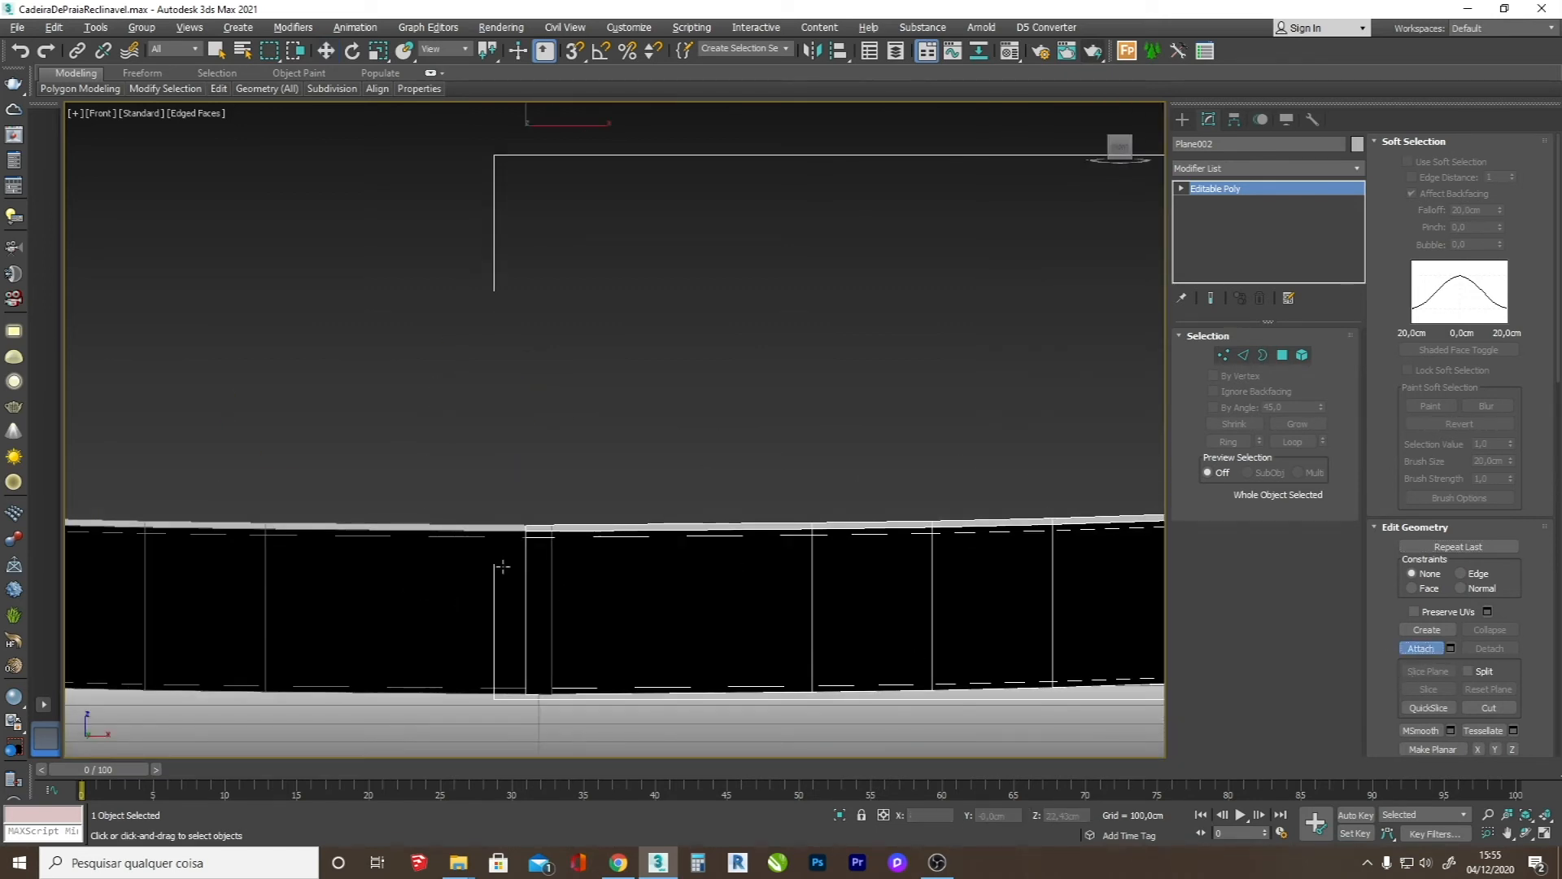
{"action": "scroll", "coordinate": [520, 550], "scroll_direction": "down", "scroll_amount": 3}
{"action": "key", "text": "1"}
{"action": "middle_click_drag", "start_coordinate": [539, 615], "coordinate": [882, 542], "text": "alt"}
{"action": "middle_click_drag", "start_coordinate": [725, 516], "coordinate": [621, 533], "text": "alt"}
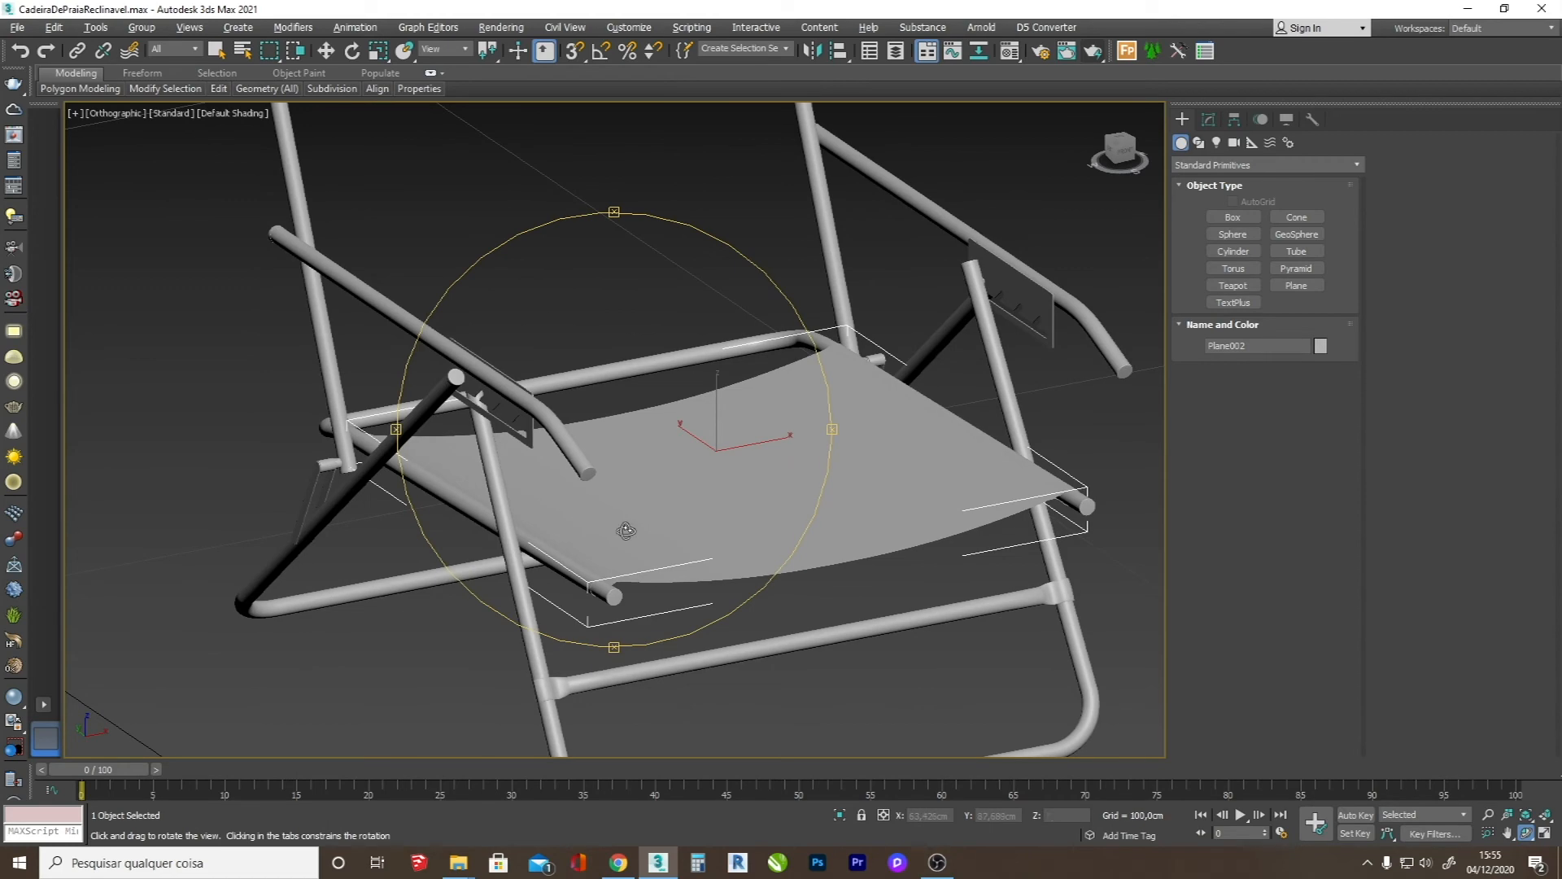
- Examine the joined seat's mesh from several angles and compare its curved front edge with the chair photo in the browser
{"action": "scroll", "coordinate": [686, 631], "scroll_direction": "up", "scroll_amount": 8}
{"action": "key", "text": "F4"}
{"action": "scroll", "coordinate": [502, 609], "scroll_direction": "down", "scroll_amount": 8}
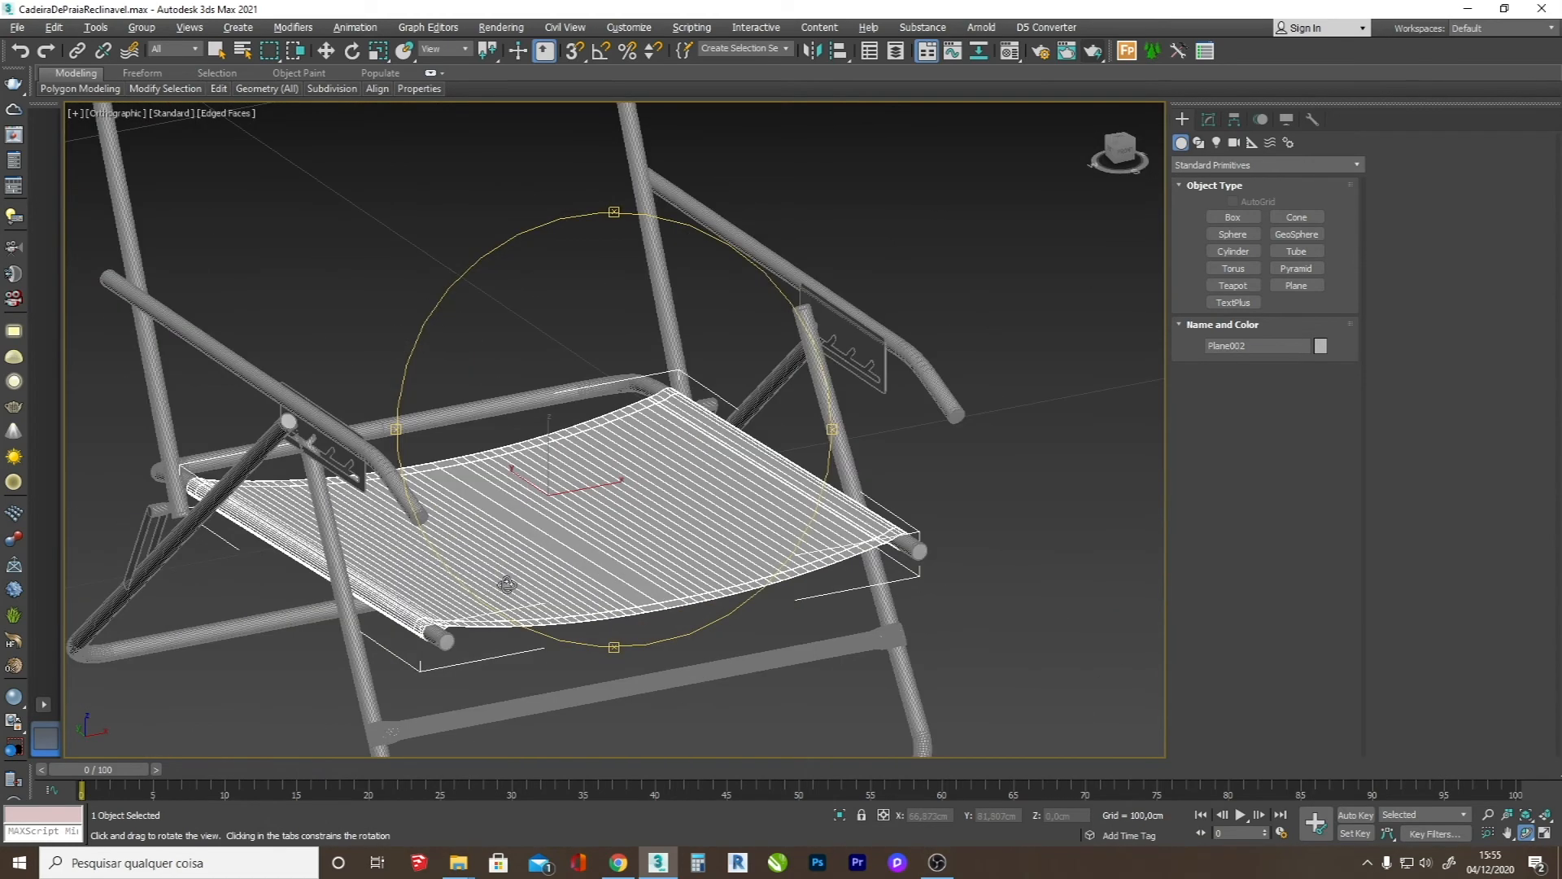
{"action": "middle_click_drag", "start_coordinate": [507, 579], "coordinate": [503, 563], "text": "alt"}
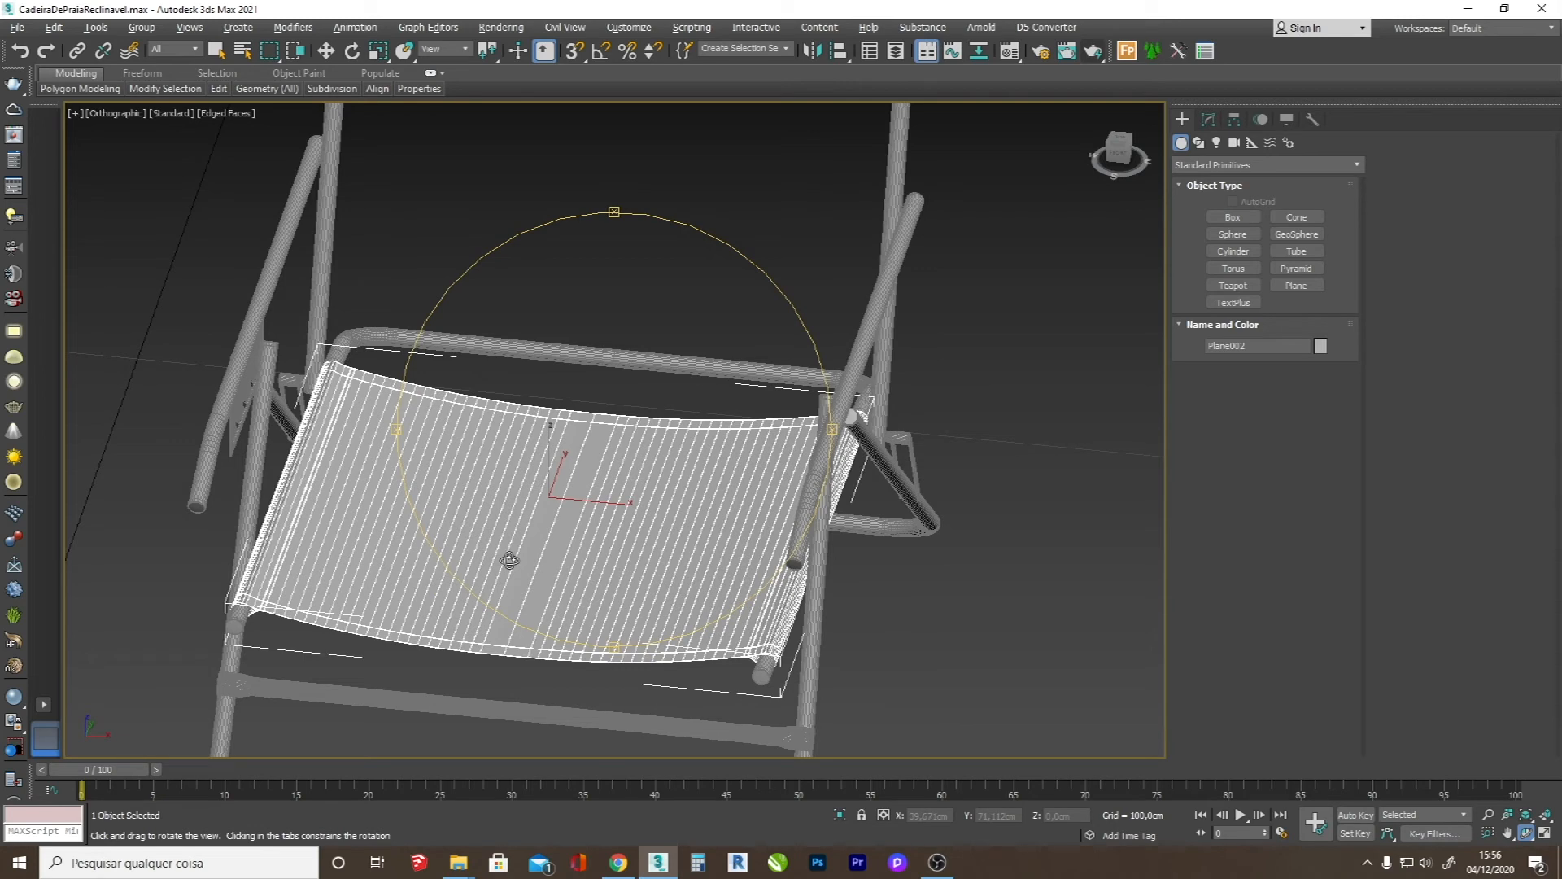
{"action": "key", "text": "alt+Tab"}
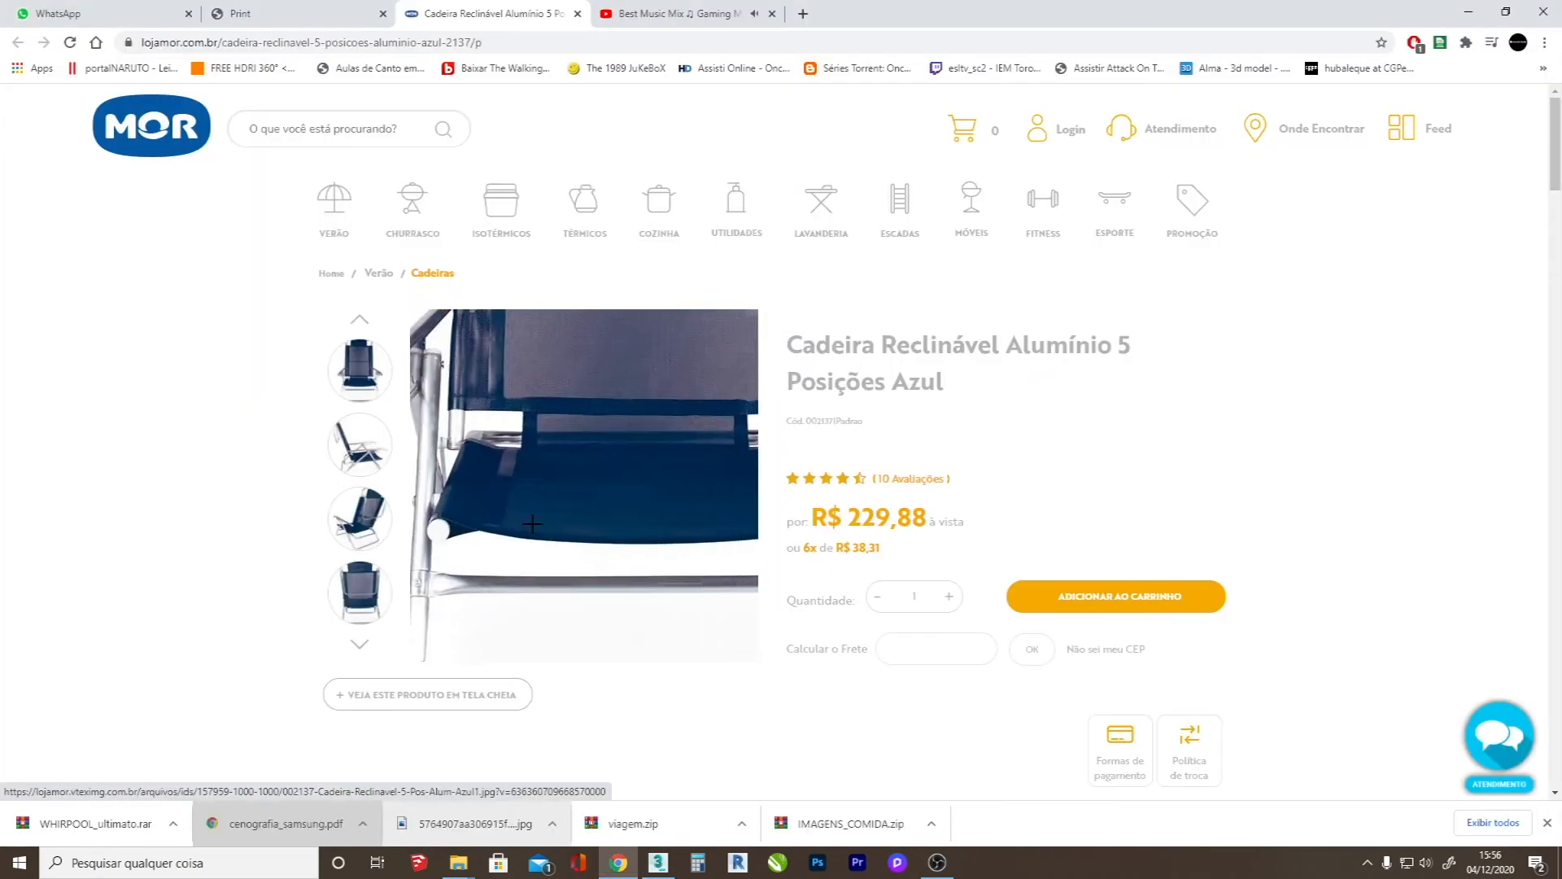
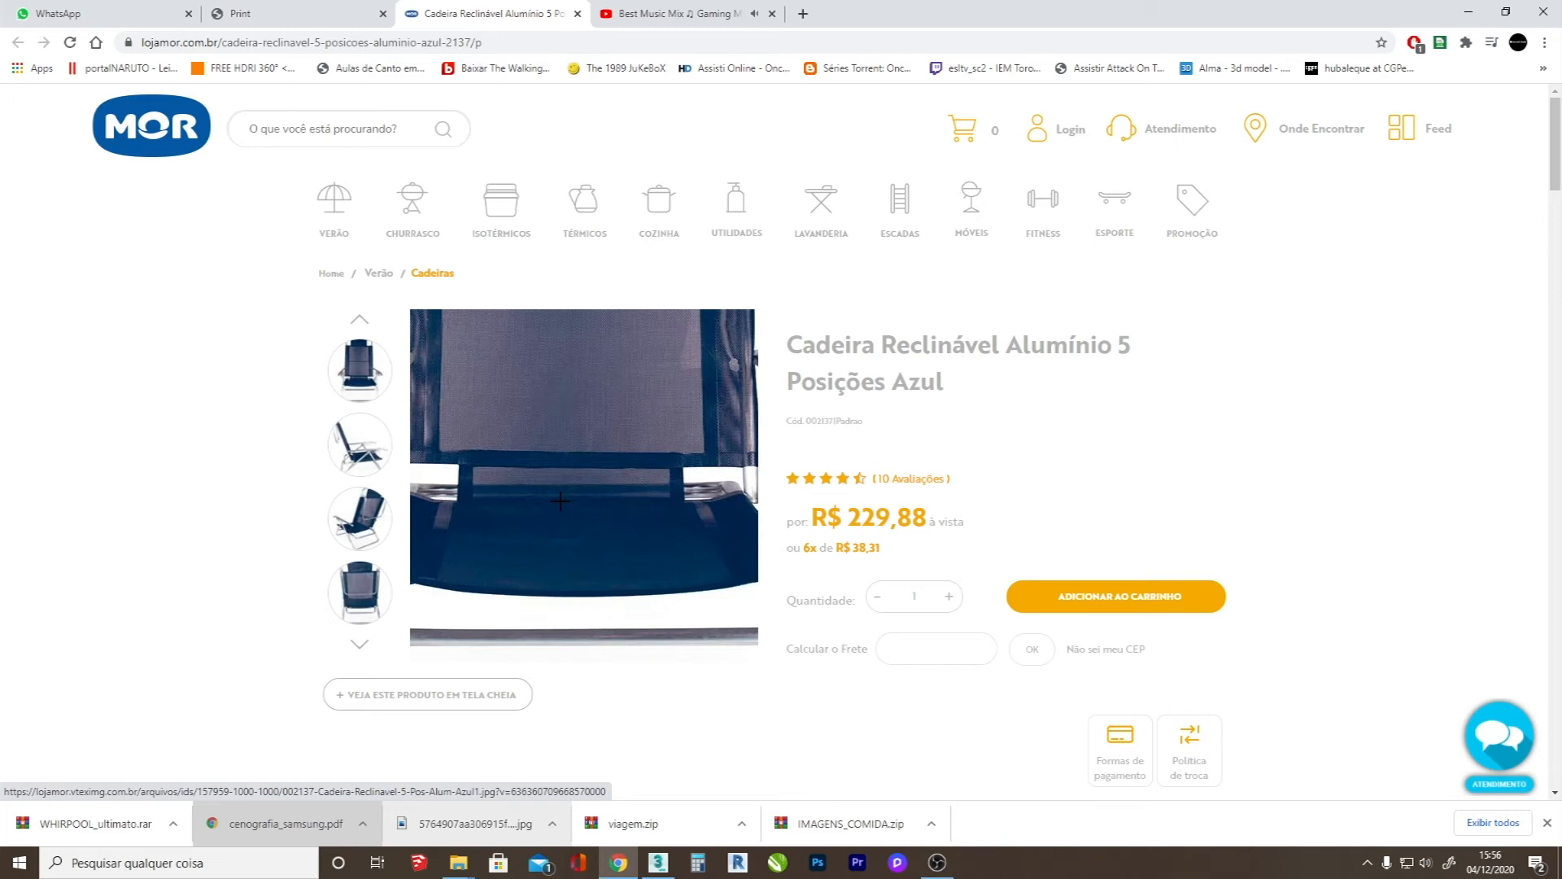
{"action": "left_click", "coordinate": [658, 863]}
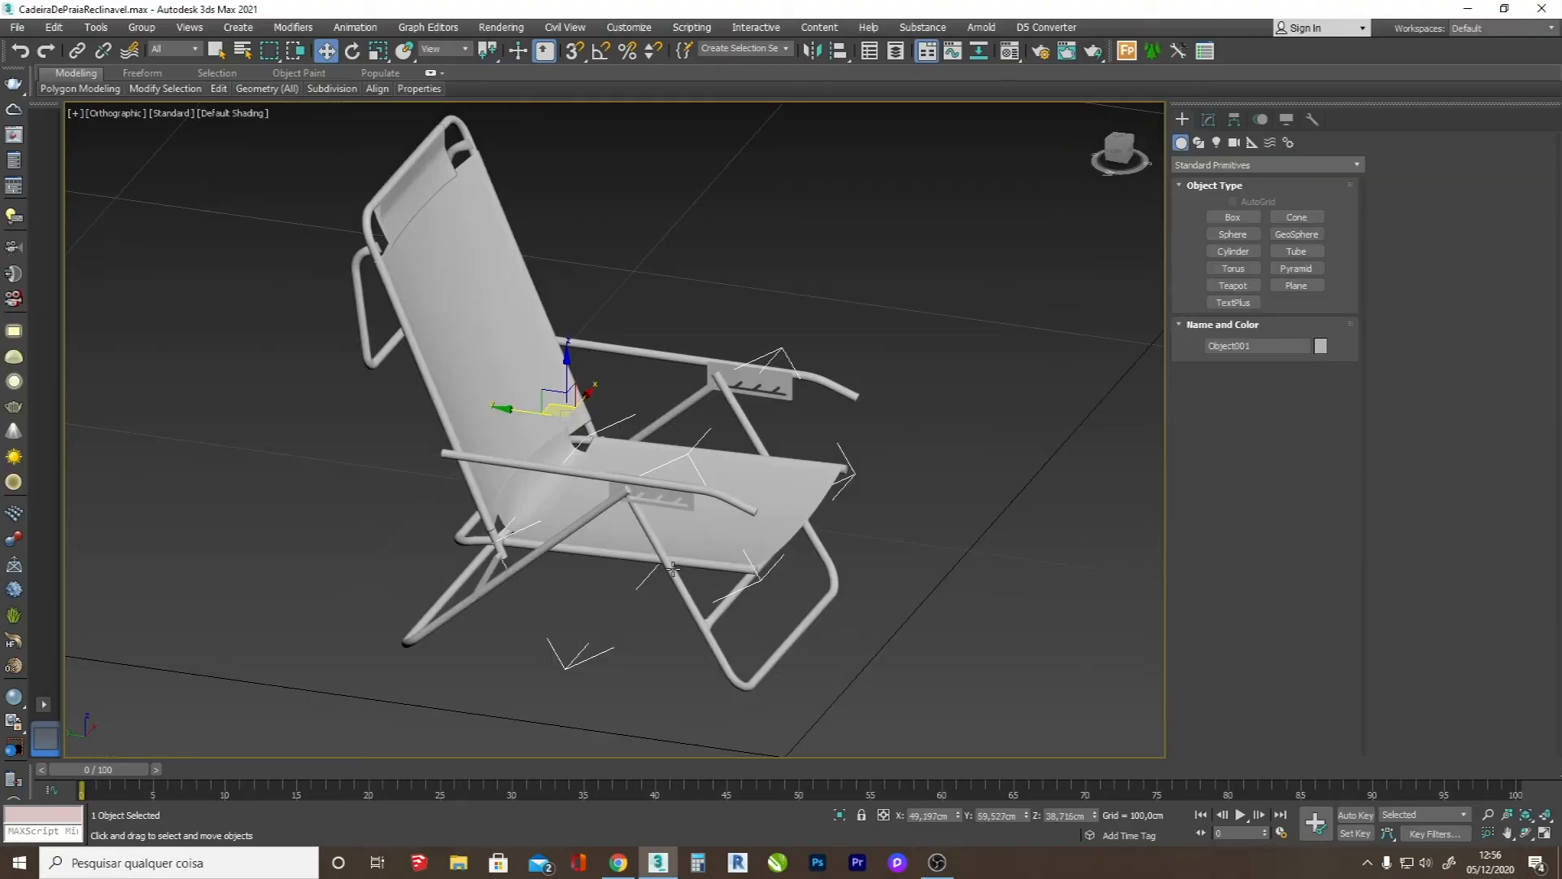
- Create a small cylinder of about 0.25 cm radius in the front view on the joint between the front leg and its crossbar
{"action": "left_click", "coordinate": [430, 226]}
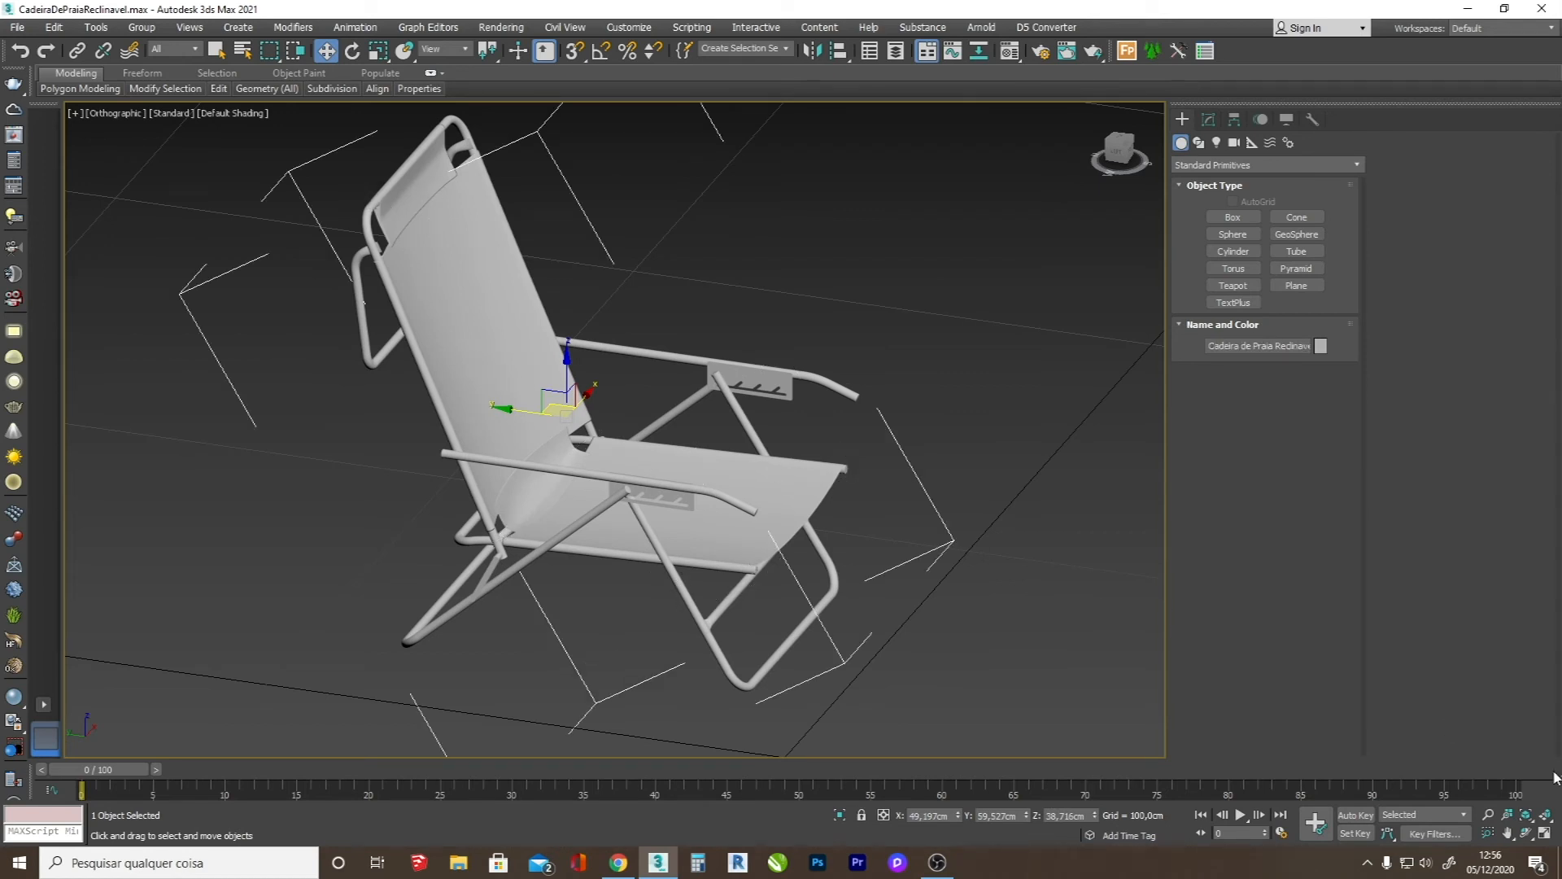
{"action": "left_click", "coordinate": [1538, 835]}
{"action": "left_click_drag", "start_coordinate": [536, 435], "coordinate": [888, 601]}
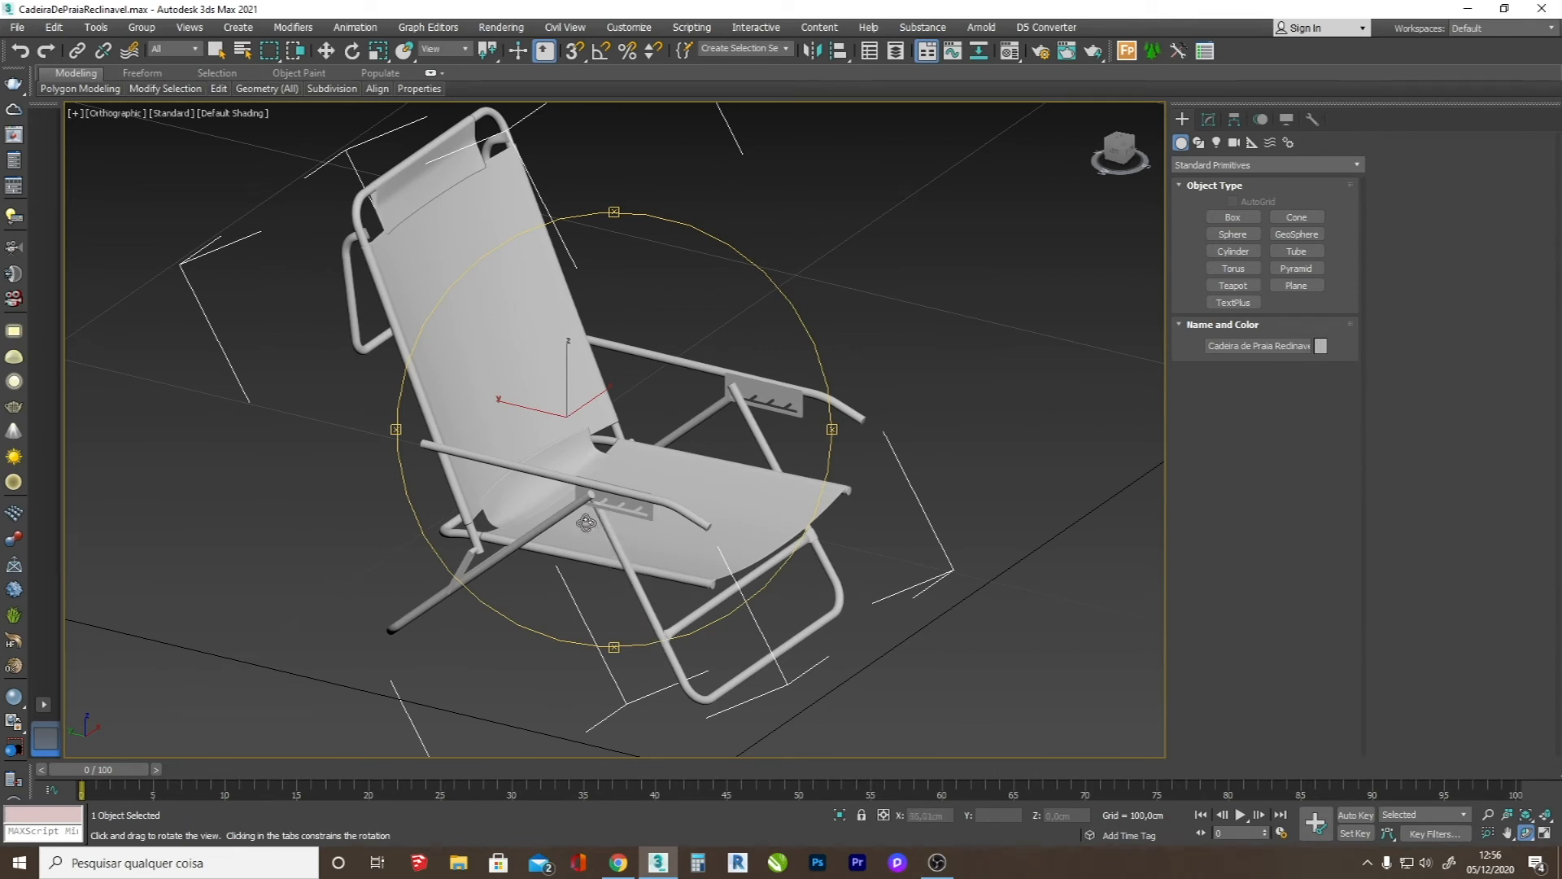
{"action": "scroll", "coordinate": [728, 614], "scroll_direction": "up", "scroll_amount": 3}
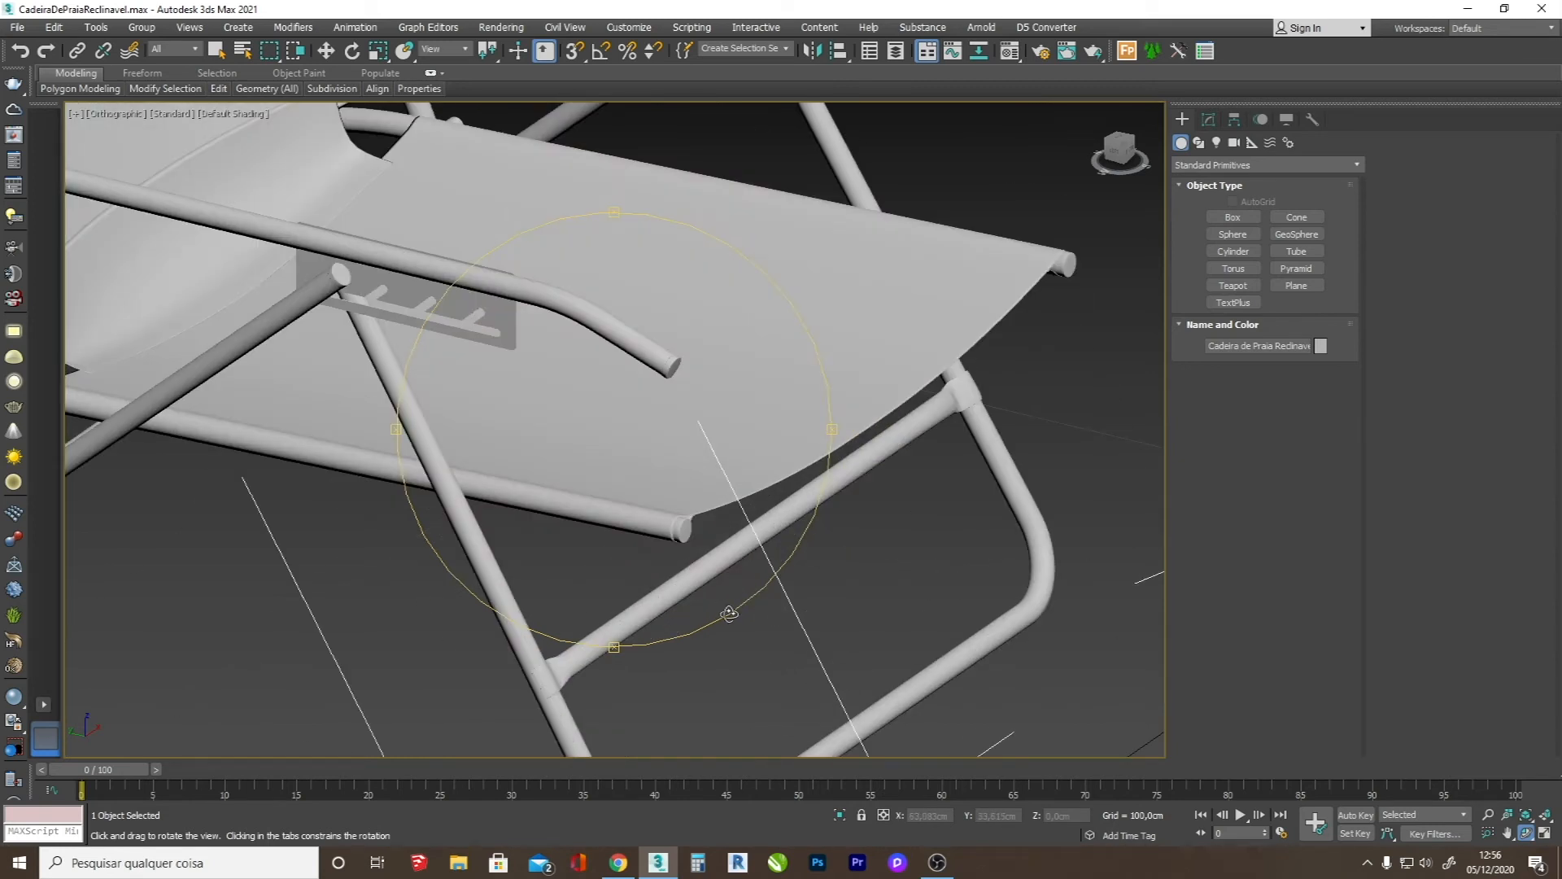
{"action": "scroll", "coordinate": [581, 684], "scroll_direction": "up", "scroll_amount": 5}
{"action": "left_click", "coordinate": [1233, 250]}
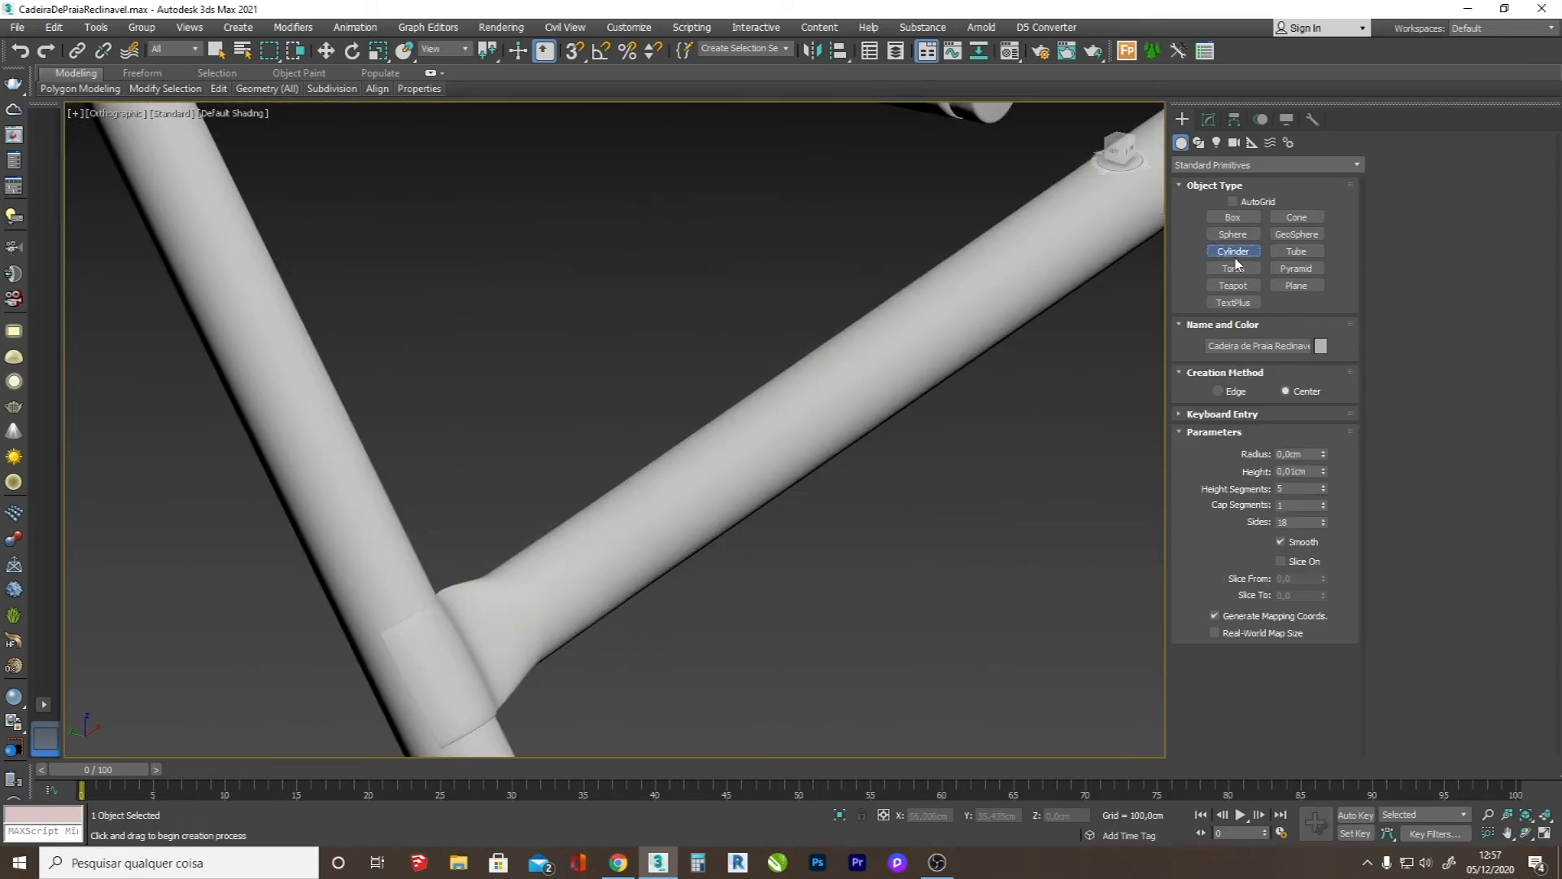
{"action": "key", "text": "f"}
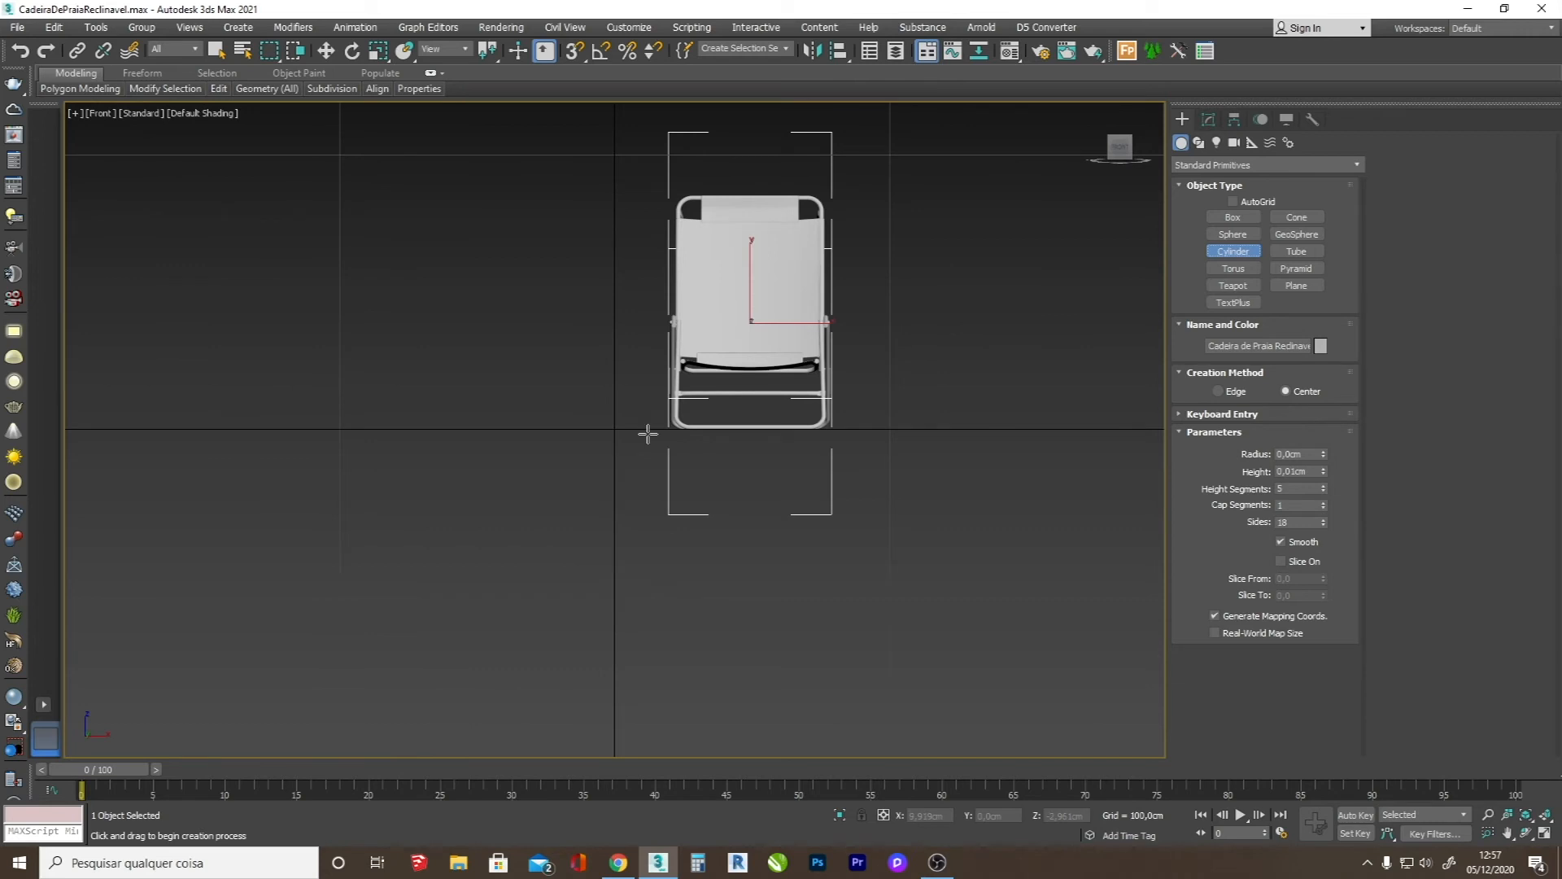
{"action": "scroll", "coordinate": [651, 424], "scroll_direction": "up", "scroll_amount": 6}
{"action": "left_click_drag", "start_coordinate": [631, 507], "coordinate": [651, 519]}
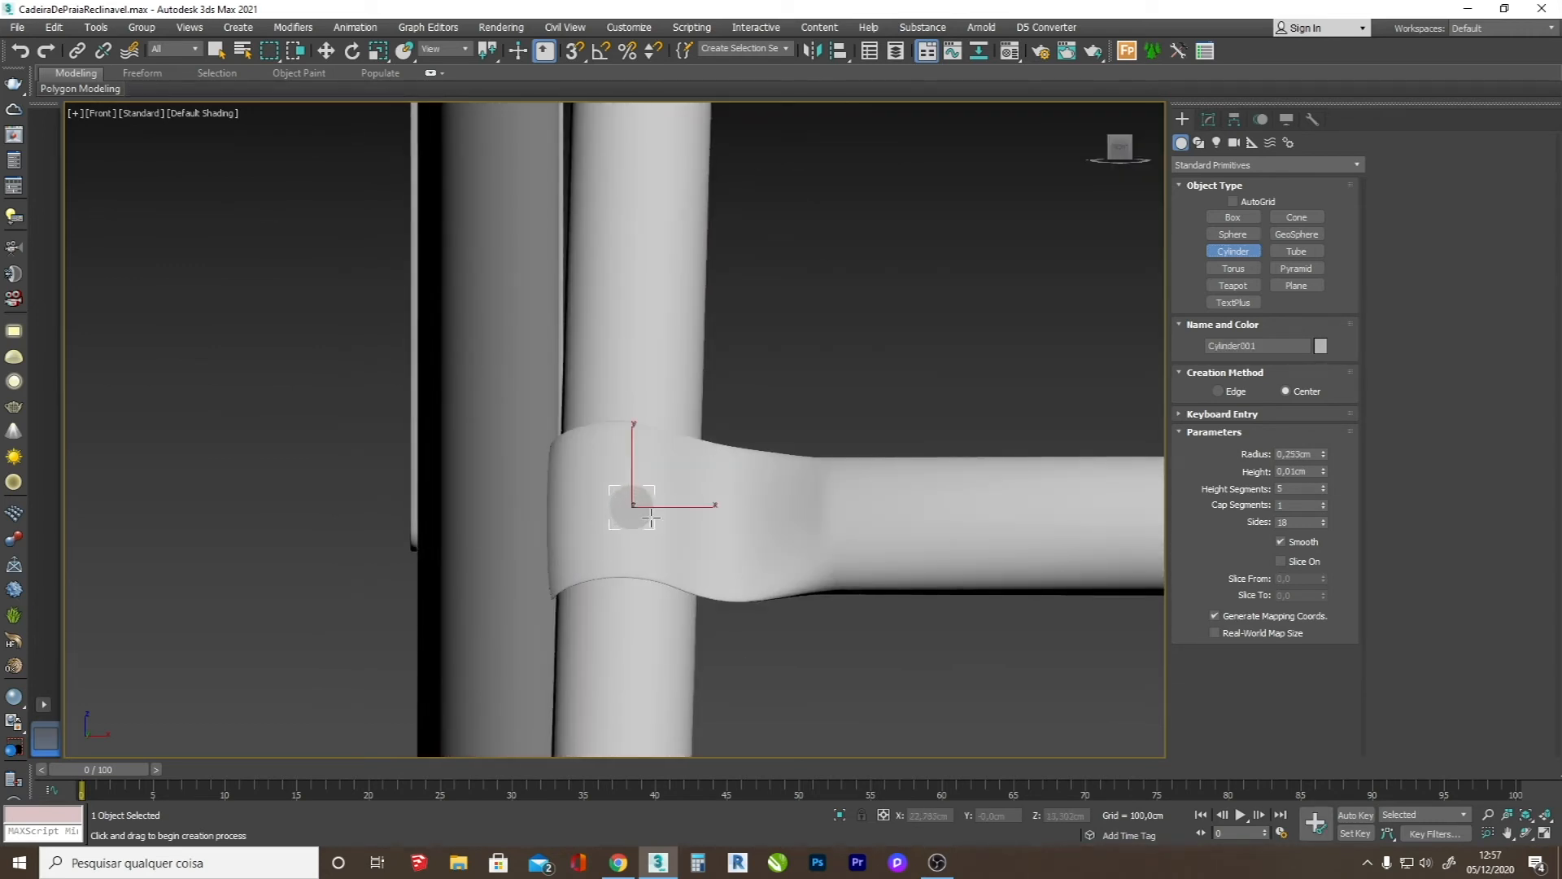
{"action": "key", "text": "F3"}
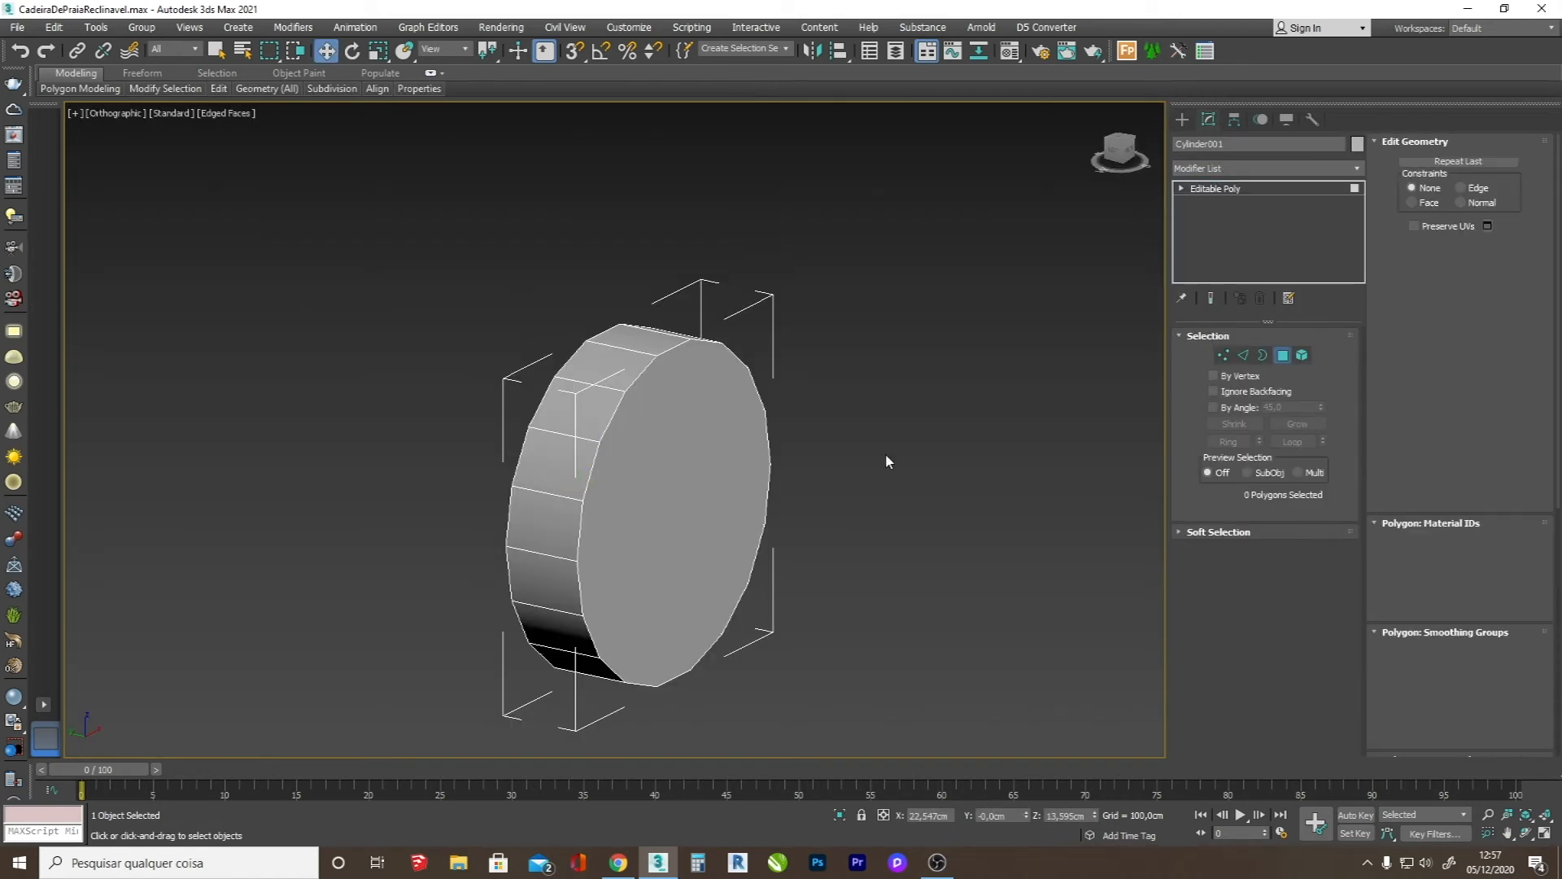
- Inset the cylinder's front cap and bevel it inward repeatedly to form a stepped recess tapering to the centre
{"action": "key", "text": "4"}
{"action": "left_click", "coordinate": [1295, 616]}
{"action": "left_click_drag", "start_coordinate": [736, 477], "coordinate": [743, 533]}
{"action": "left_click", "coordinate": [1230, 608]}
{"action": "left_click_drag", "start_coordinate": [681, 464], "coordinate": [691, 529]}
{"action": "left_click", "coordinate": [692, 529]}
{"action": "left_click_drag", "start_coordinate": [660, 478], "coordinate": [668, 499]}
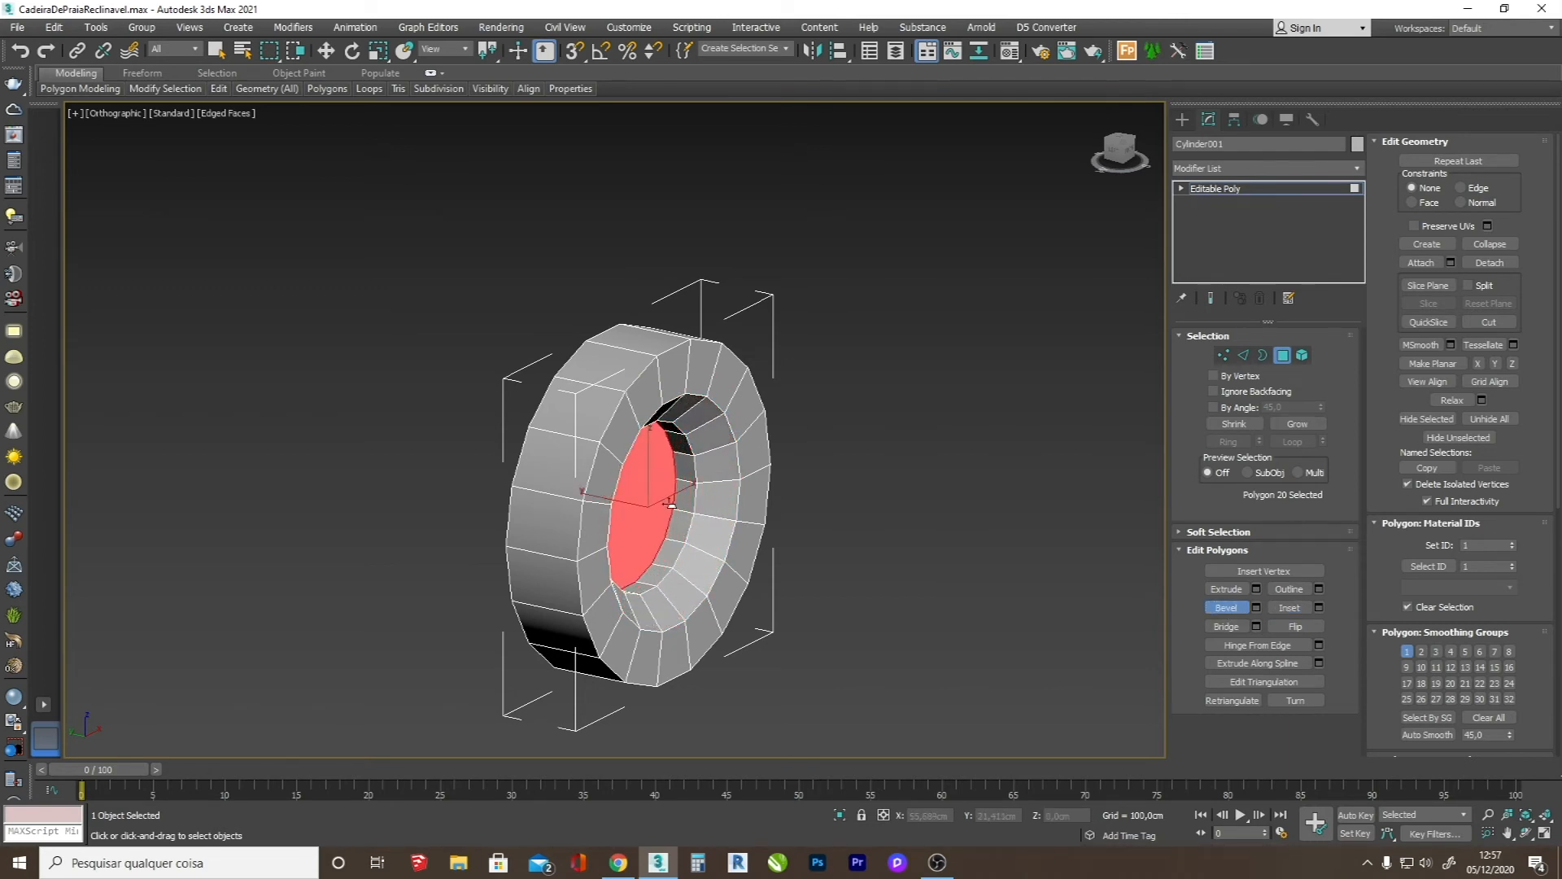
{"action": "left_click", "coordinate": [680, 558]}
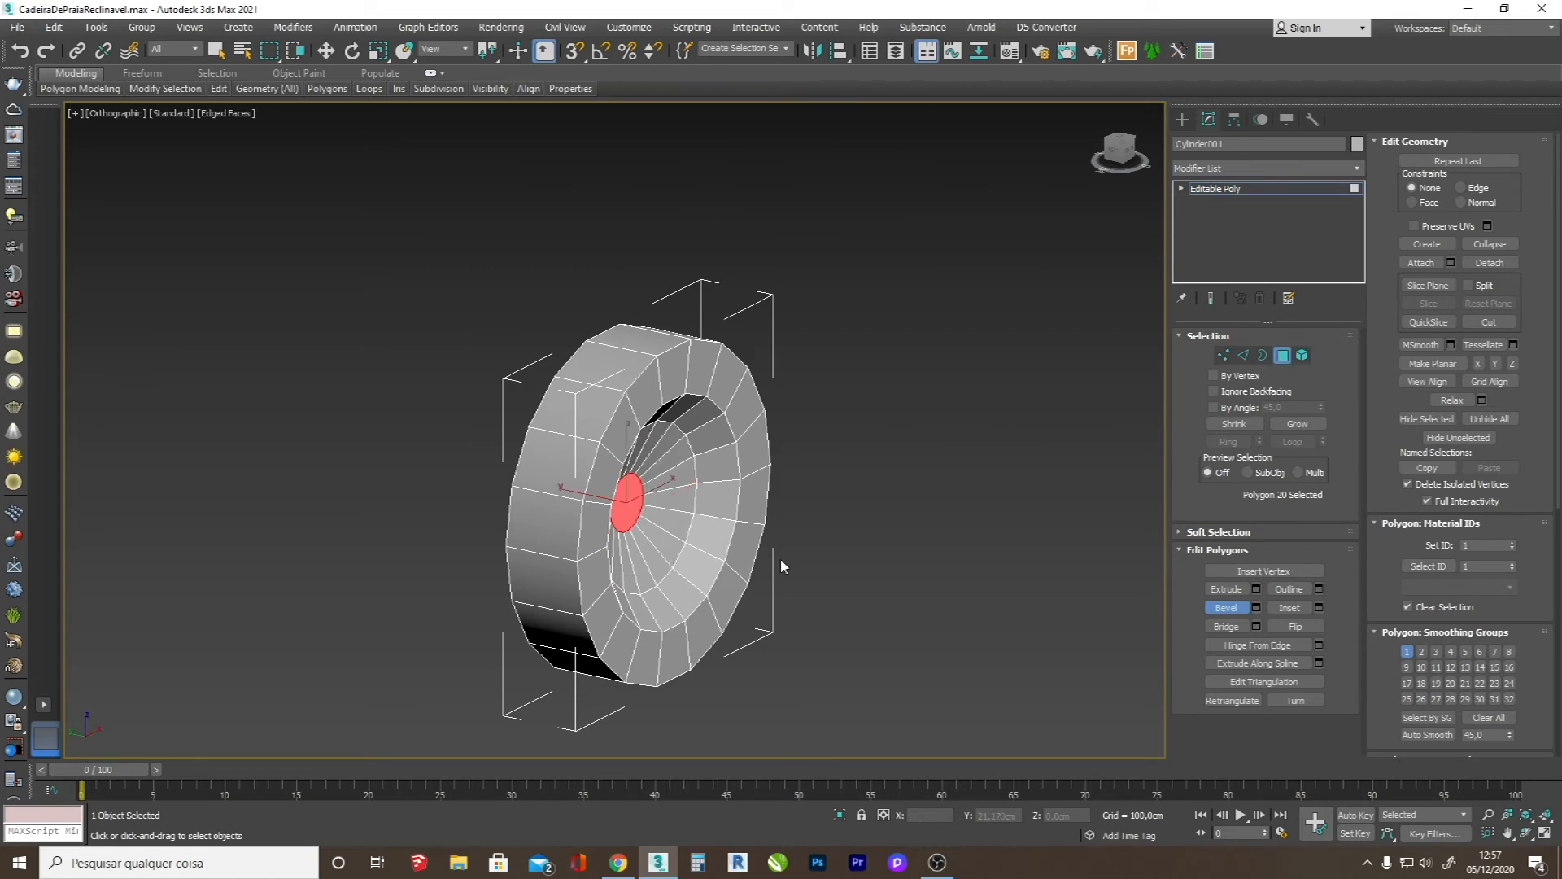
- Chamfer the outer and inner rim edge loops around the disc's recessed front face to round them
{"action": "left_click", "coordinate": [1243, 356]}
{"action": "left_click", "coordinate": [677, 342]}
{"action": "left_click", "coordinate": [726, 411]}
{"action": "left_click", "coordinate": [1293, 442]}
{"action": "left_click", "coordinate": [1420, 218]}
{"action": "left_click_drag", "start_coordinate": [672, 351], "coordinate": [682, 332]}
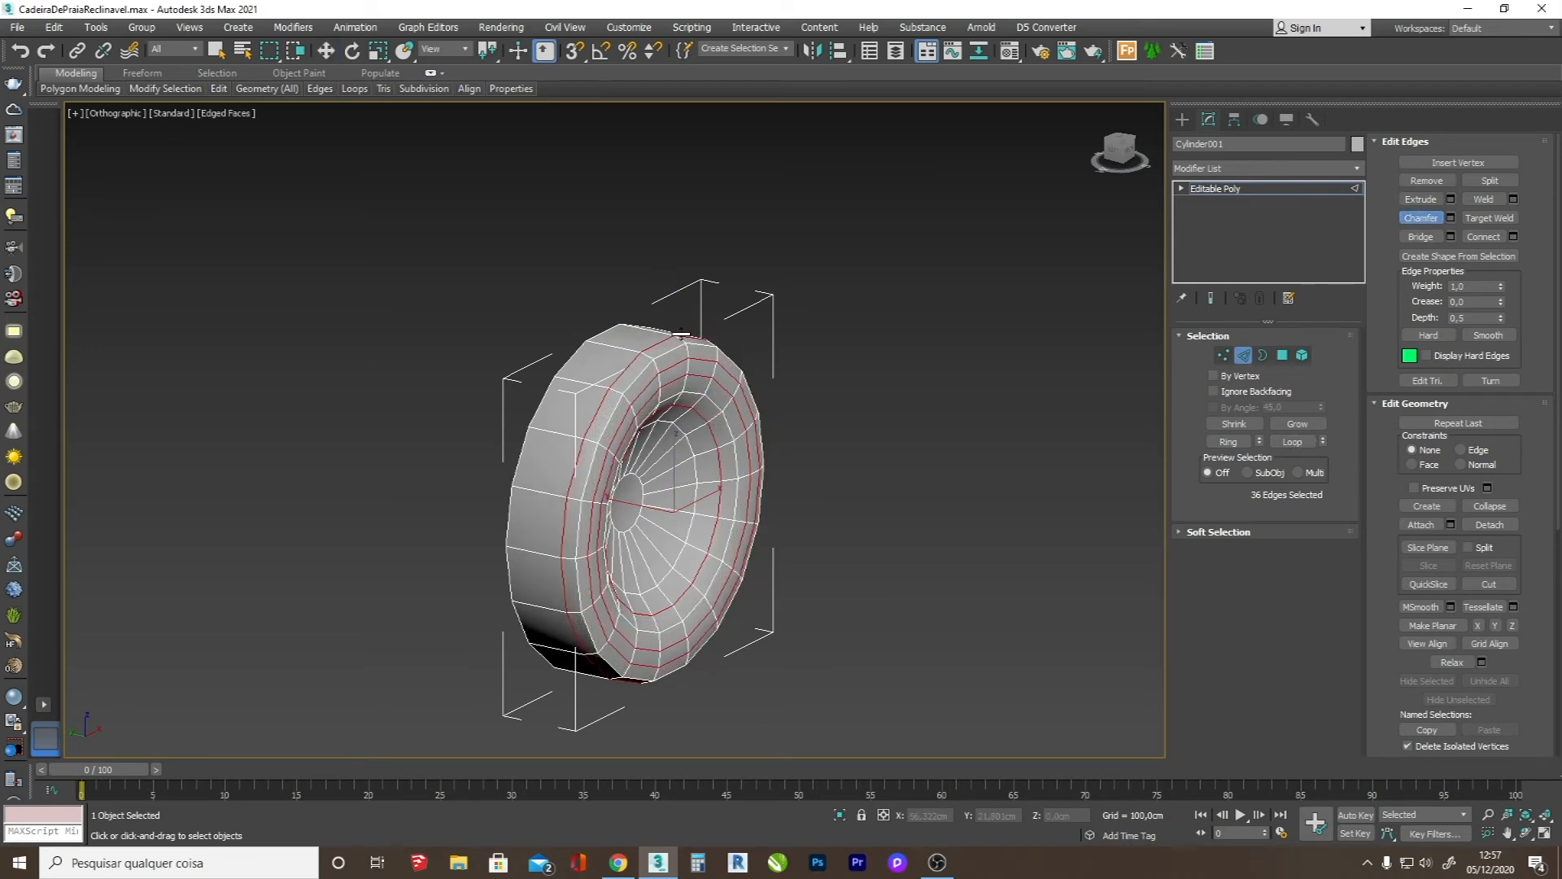
{"action": "left_click", "coordinate": [681, 334]}
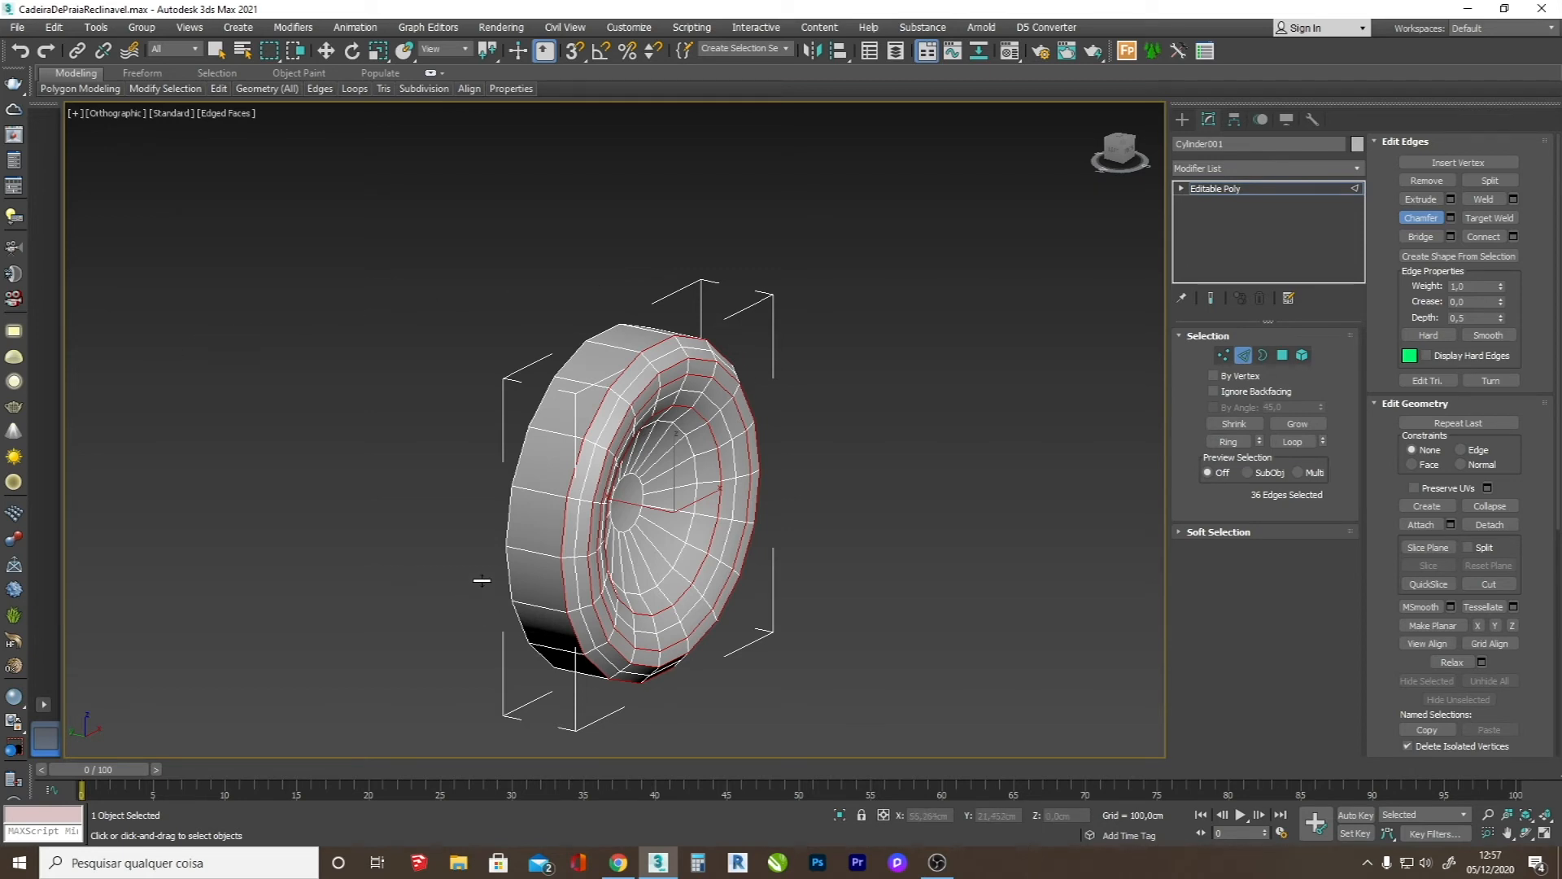
{"action": "left_click", "coordinate": [1450, 217]}
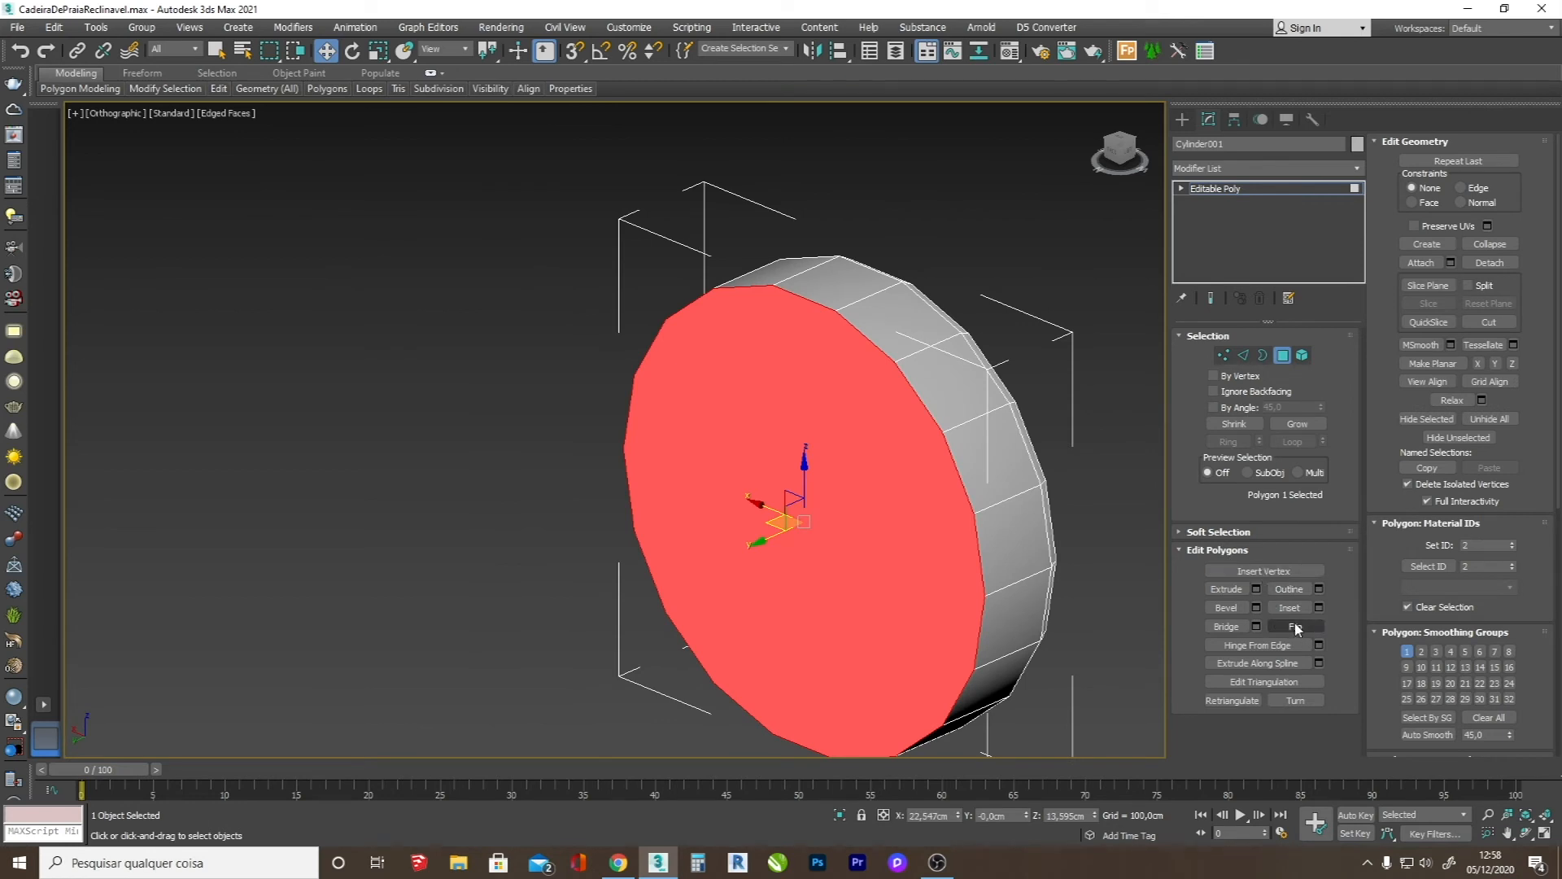
- Chamfer the edge loop around the disc's flat back face by 0.006 cm with 0 connect edge segments
{"action": "left_click", "coordinate": [1243, 355]}
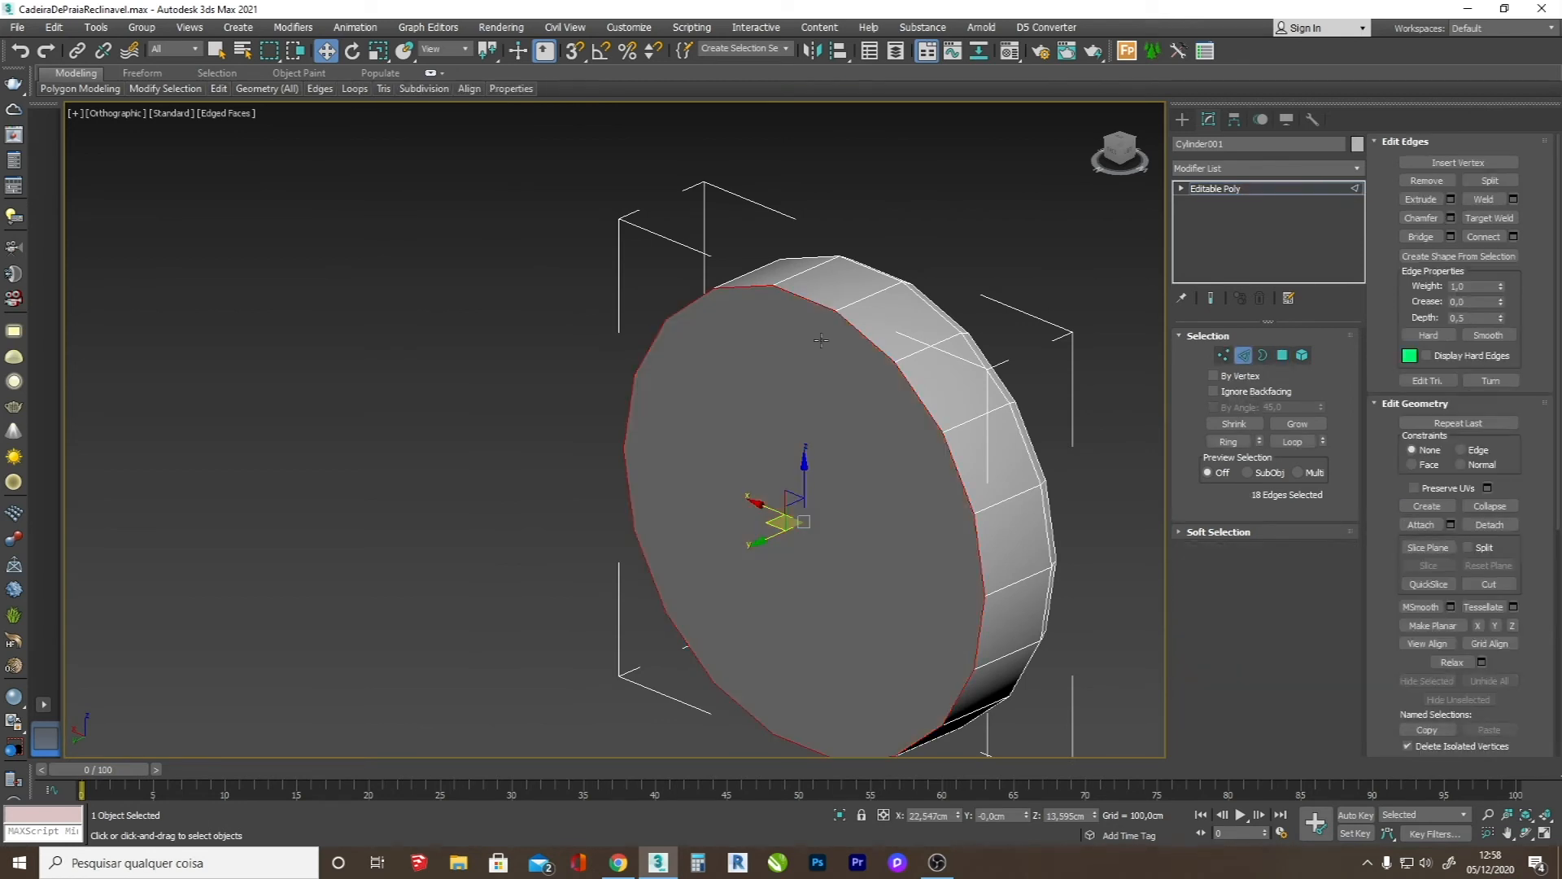
{"action": "left_click", "coordinate": [1414, 218]}
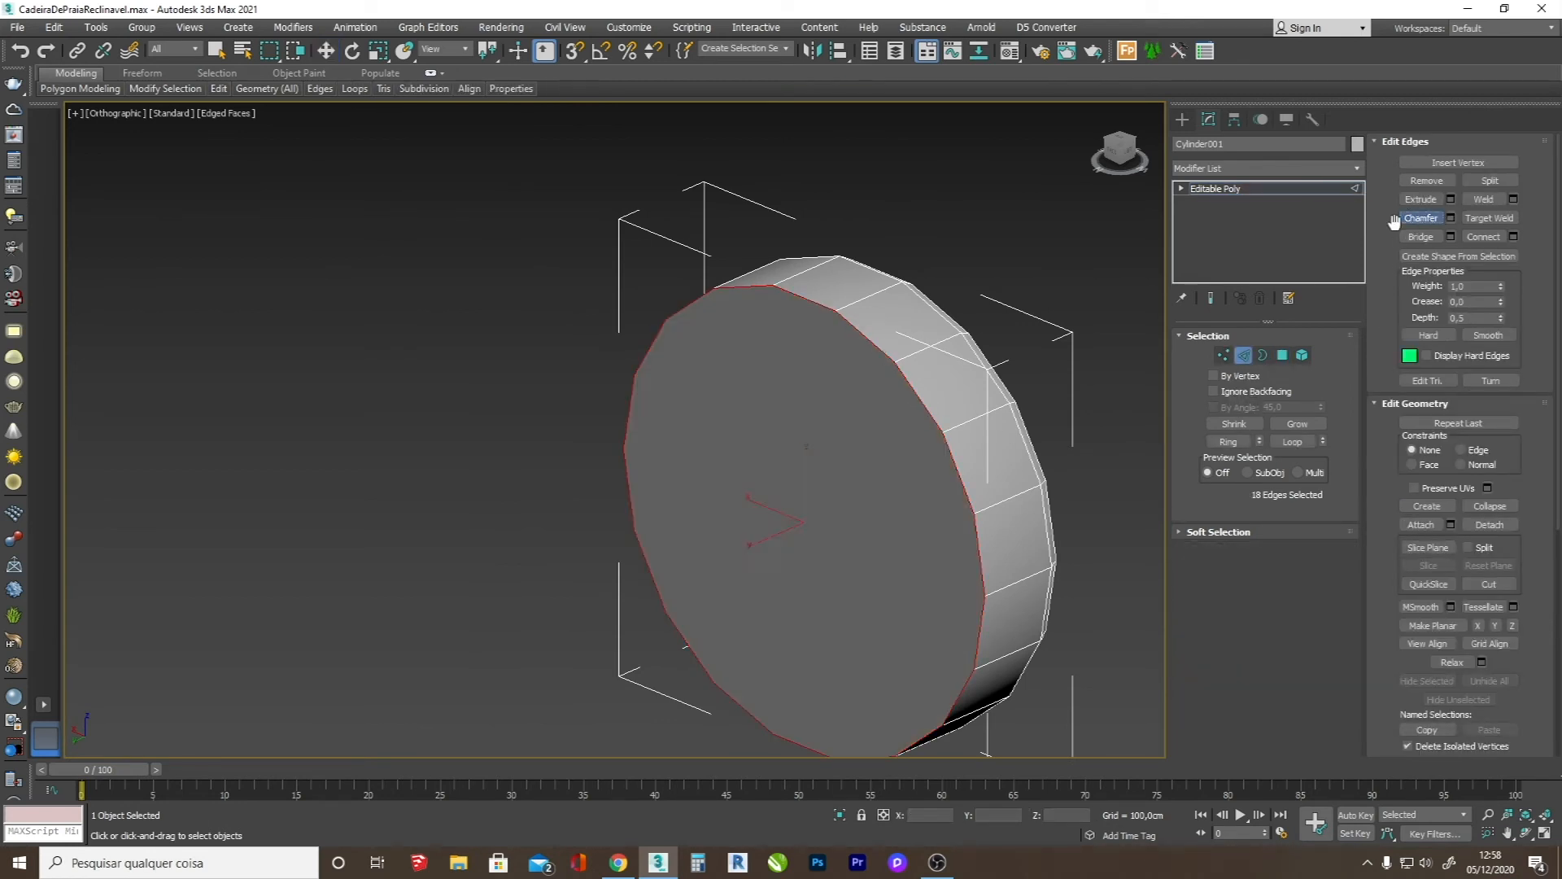
{"action": "left_click_drag", "start_coordinate": [931, 417], "coordinate": [937, 411]}
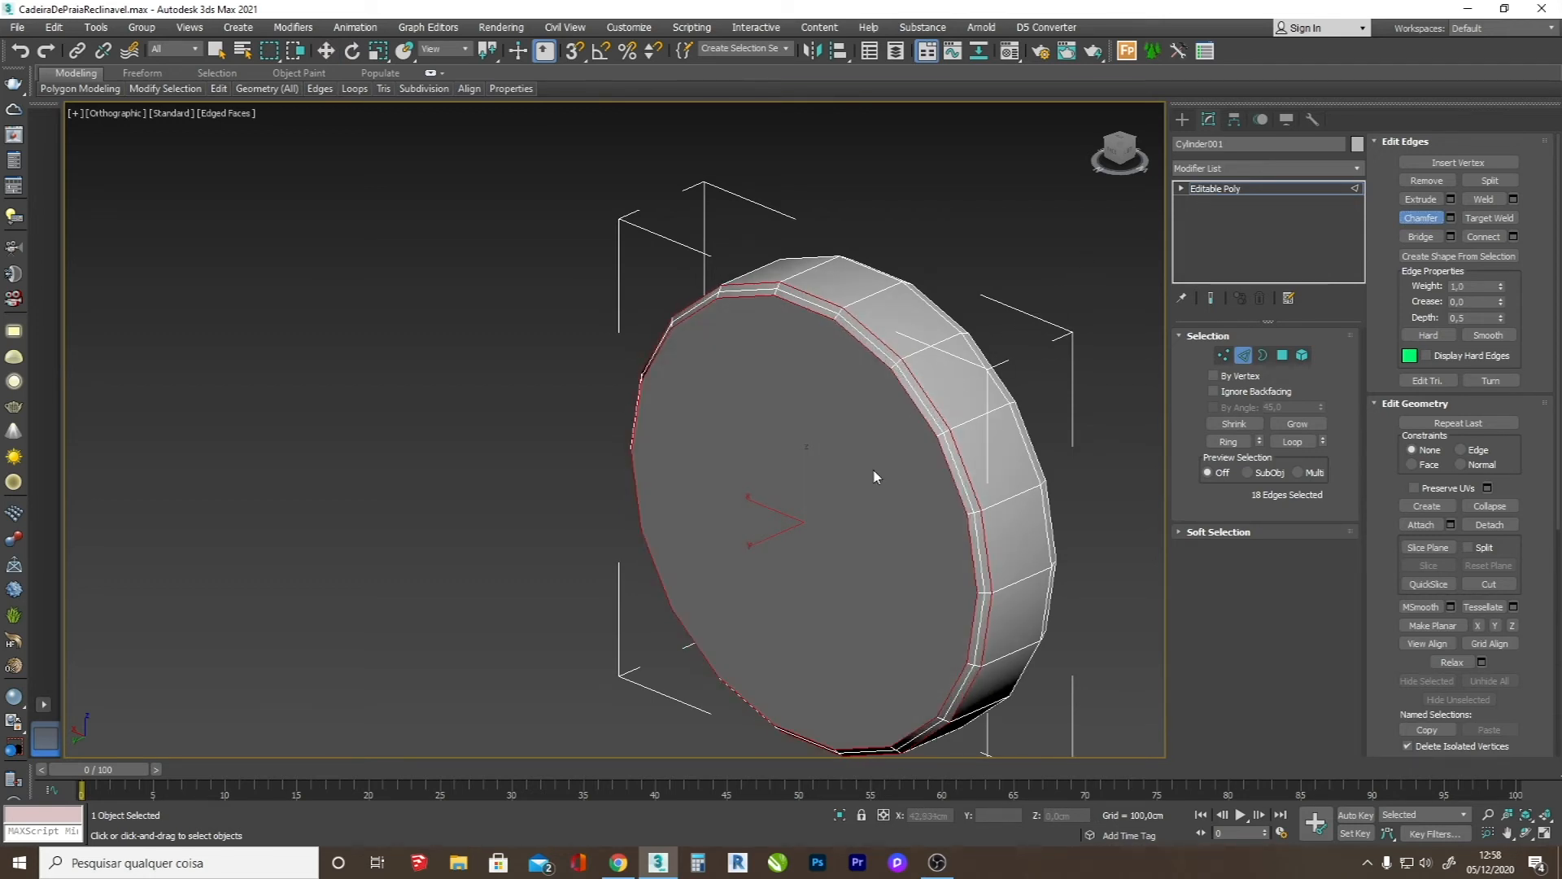
{"action": "left_click", "coordinate": [1450, 218]}
{"action": "left_click", "coordinate": [626, 490]}
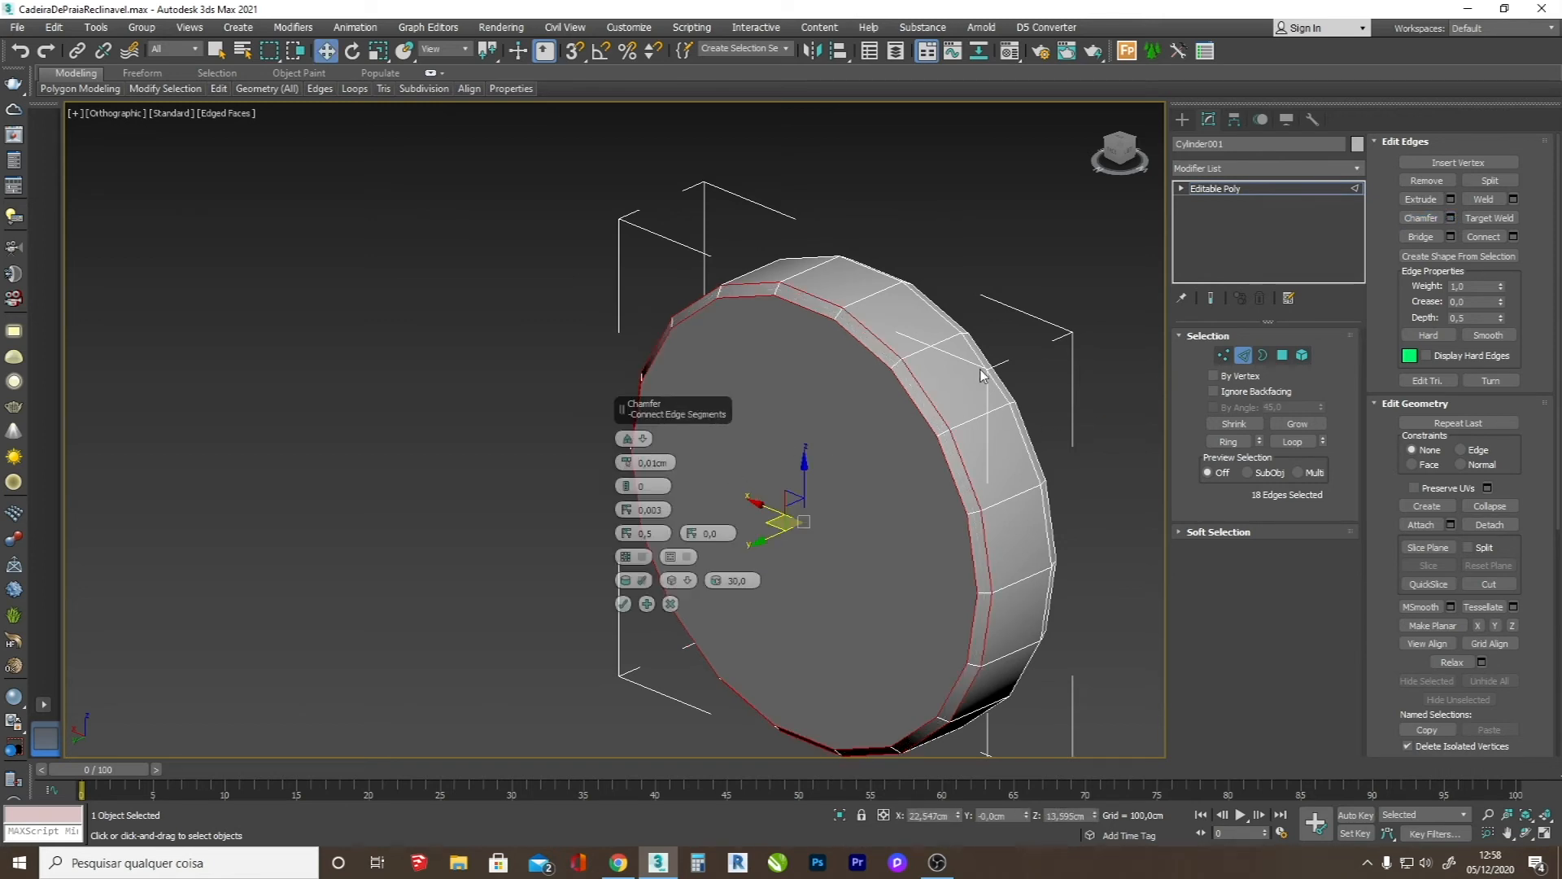
{"action": "scroll", "coordinate": [925, 368], "scroll_direction": "up", "scroll_amount": 5}
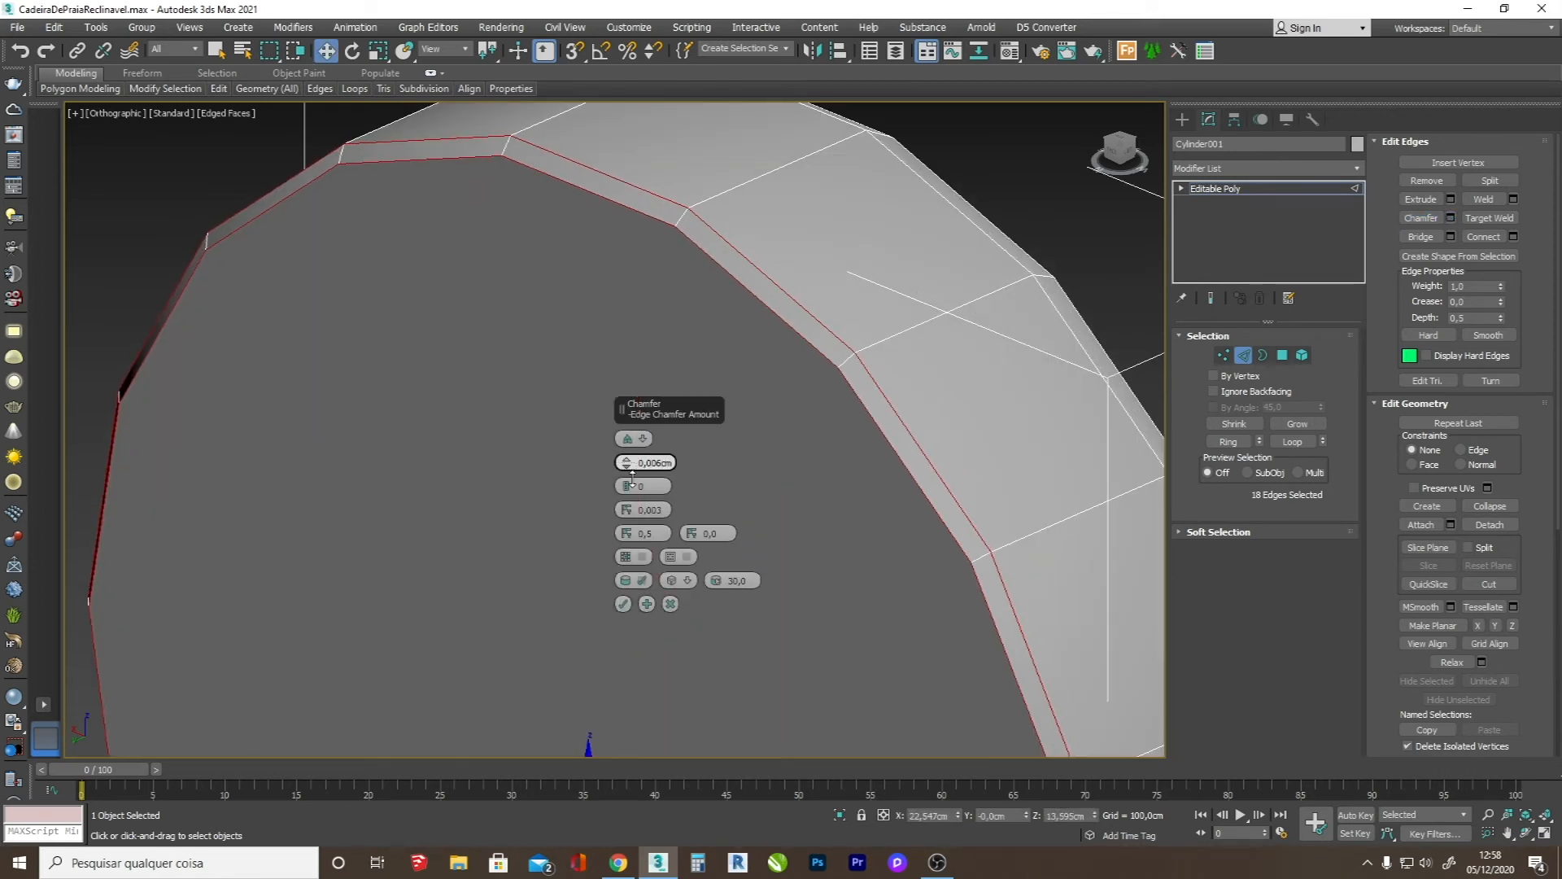
{"action": "left_click", "coordinate": [624, 604]}
{"action": "scroll", "coordinate": [718, 411], "scroll_direction": "down", "scroll_amount": 2}
{"action": "scroll", "coordinate": [718, 411], "scroll_direction": "down", "scroll_amount": 5}
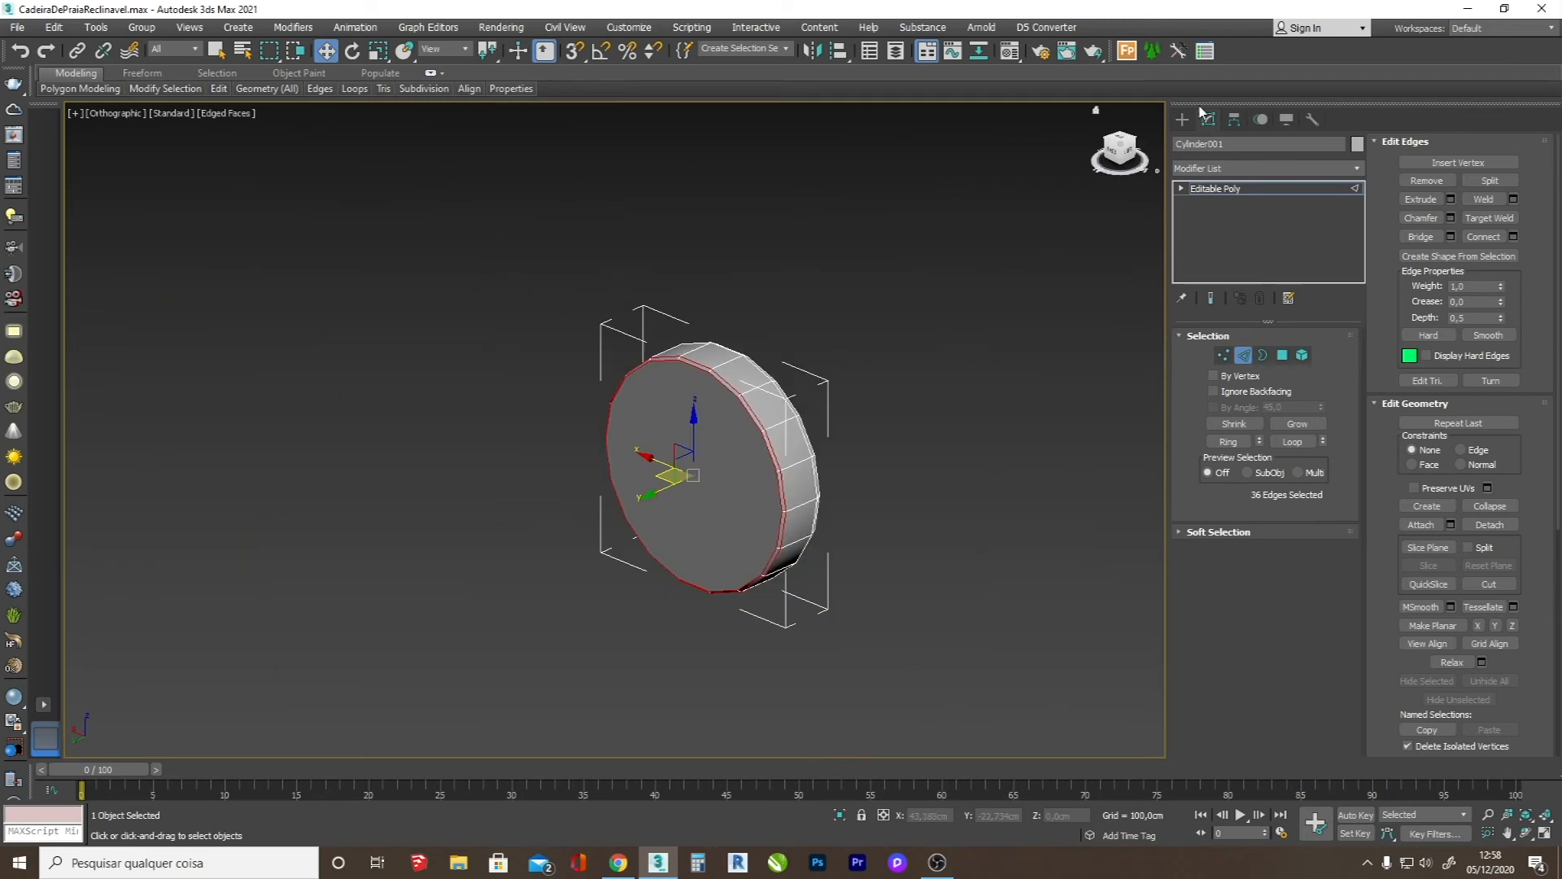
- Auto-smooth the whole disc and its flat back polygon at a 45 threshold, then leave polygon editing
{"action": "left_click", "coordinate": [1301, 355]}
{"action": "left_click", "coordinate": [803, 461]}
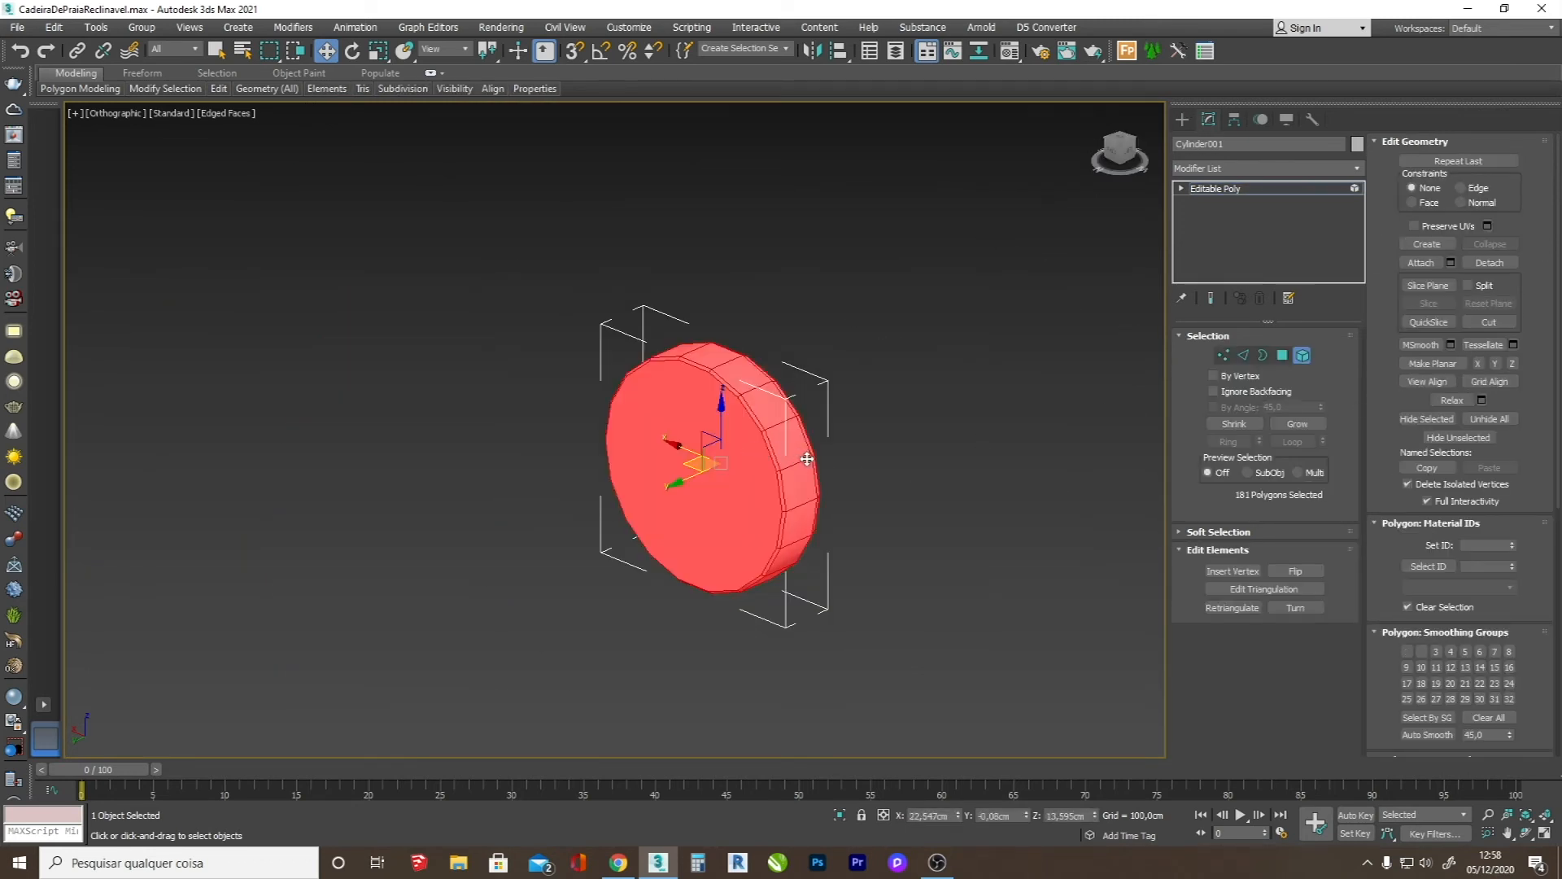
{"action": "left_click", "coordinate": [1427, 734]}
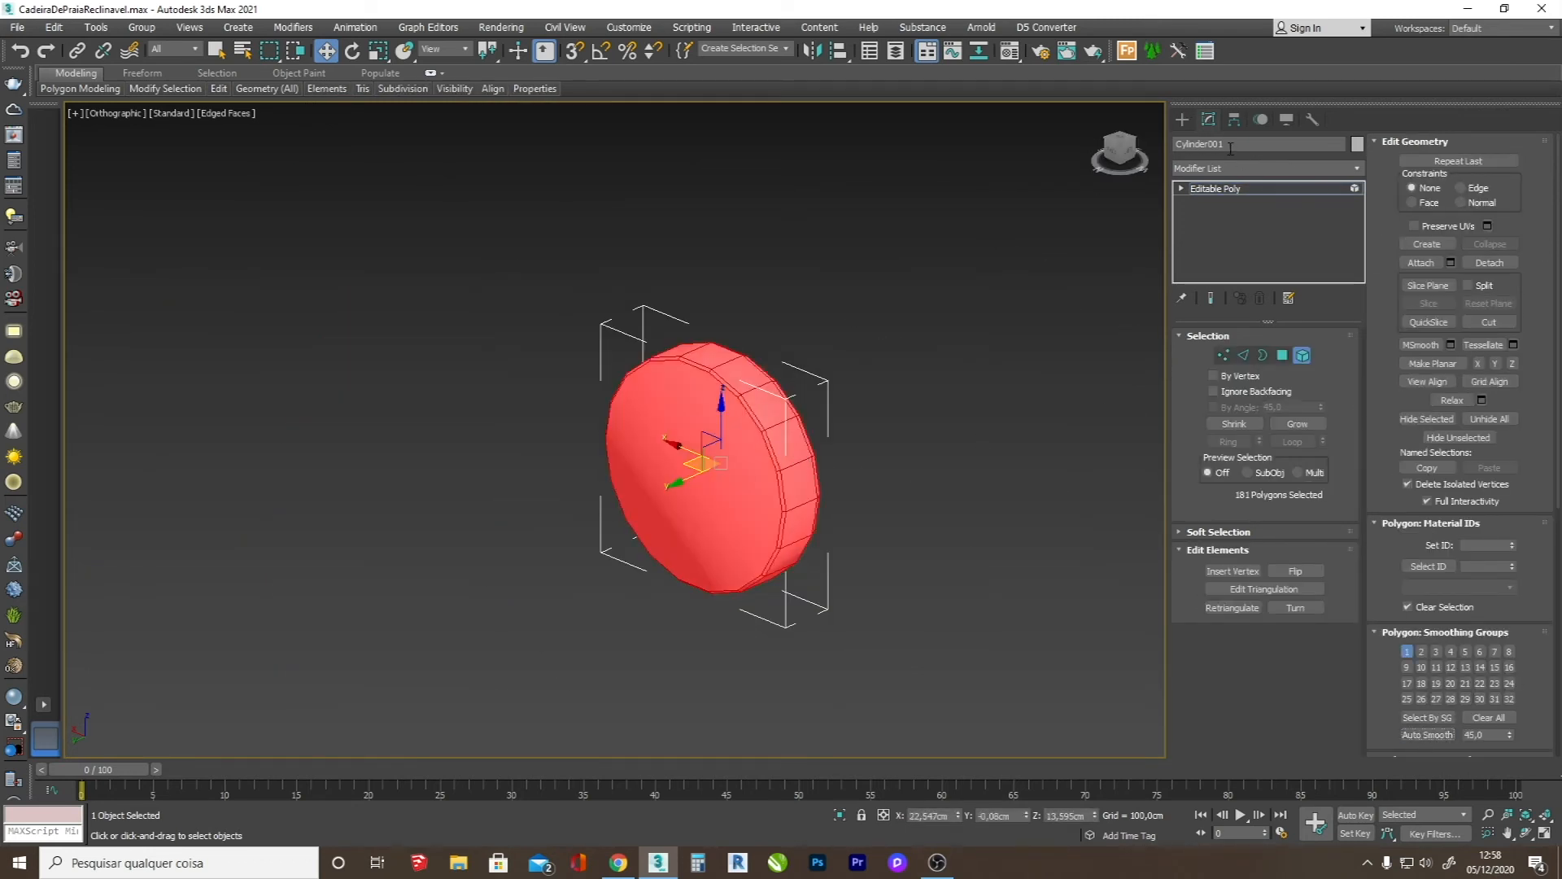
{"action": "left_click", "coordinate": [1284, 355]}
{"action": "left_click", "coordinate": [708, 505]}
{"action": "left_click", "coordinate": [1428, 734]}
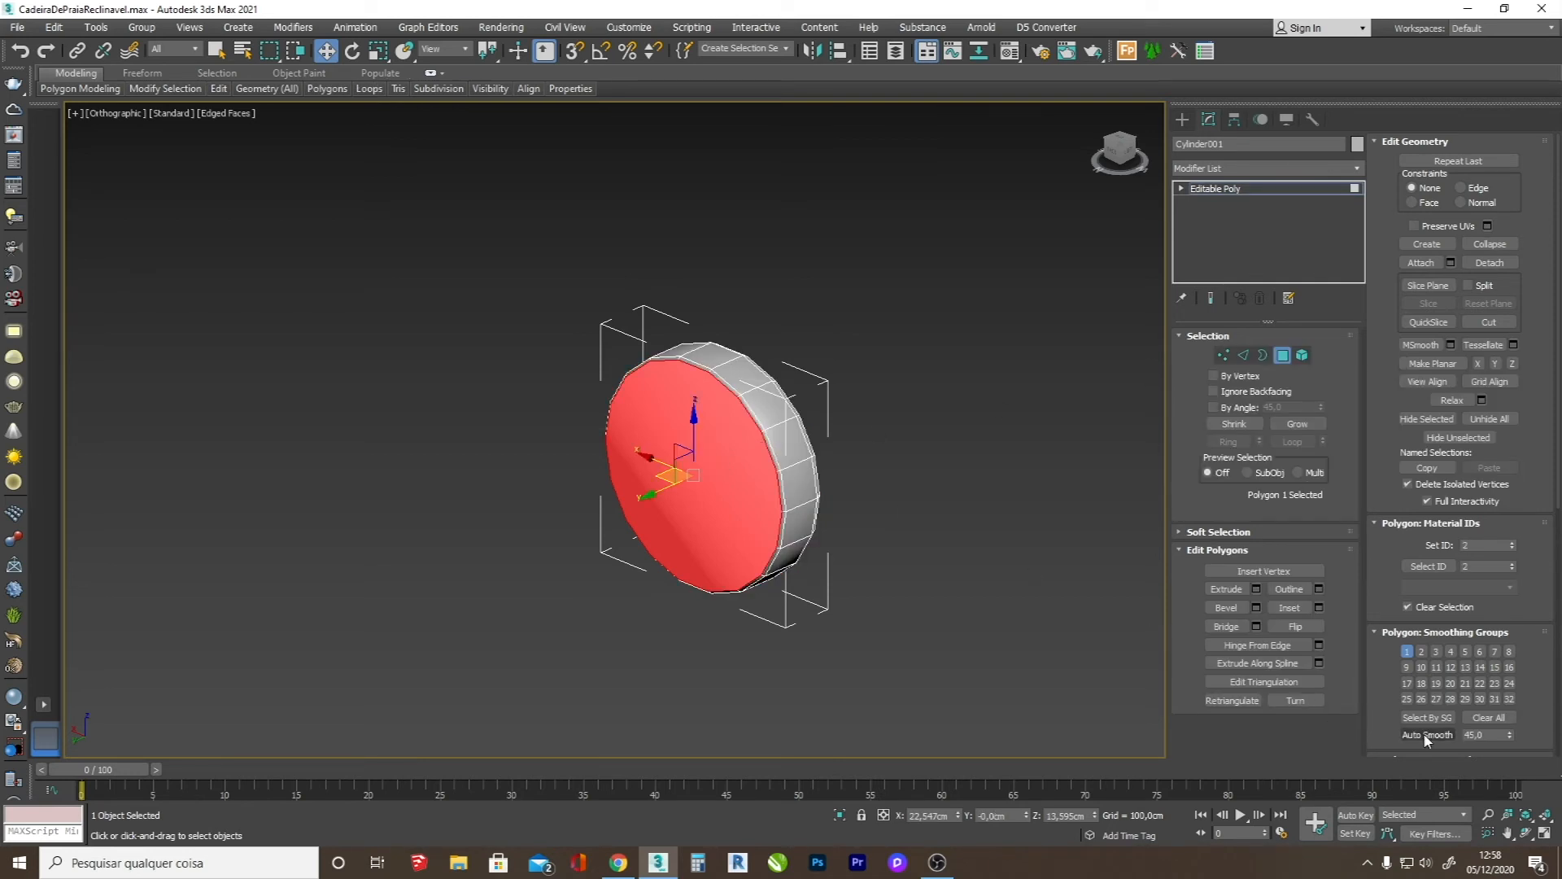
{"action": "left_click", "coordinate": [1182, 120]}
{"action": "key", "text": "ctrl+r"}
{"action": "key", "text": "F4"}
{"action": "left_click_drag", "start_coordinate": [744, 447], "coordinate": [550, 432]}
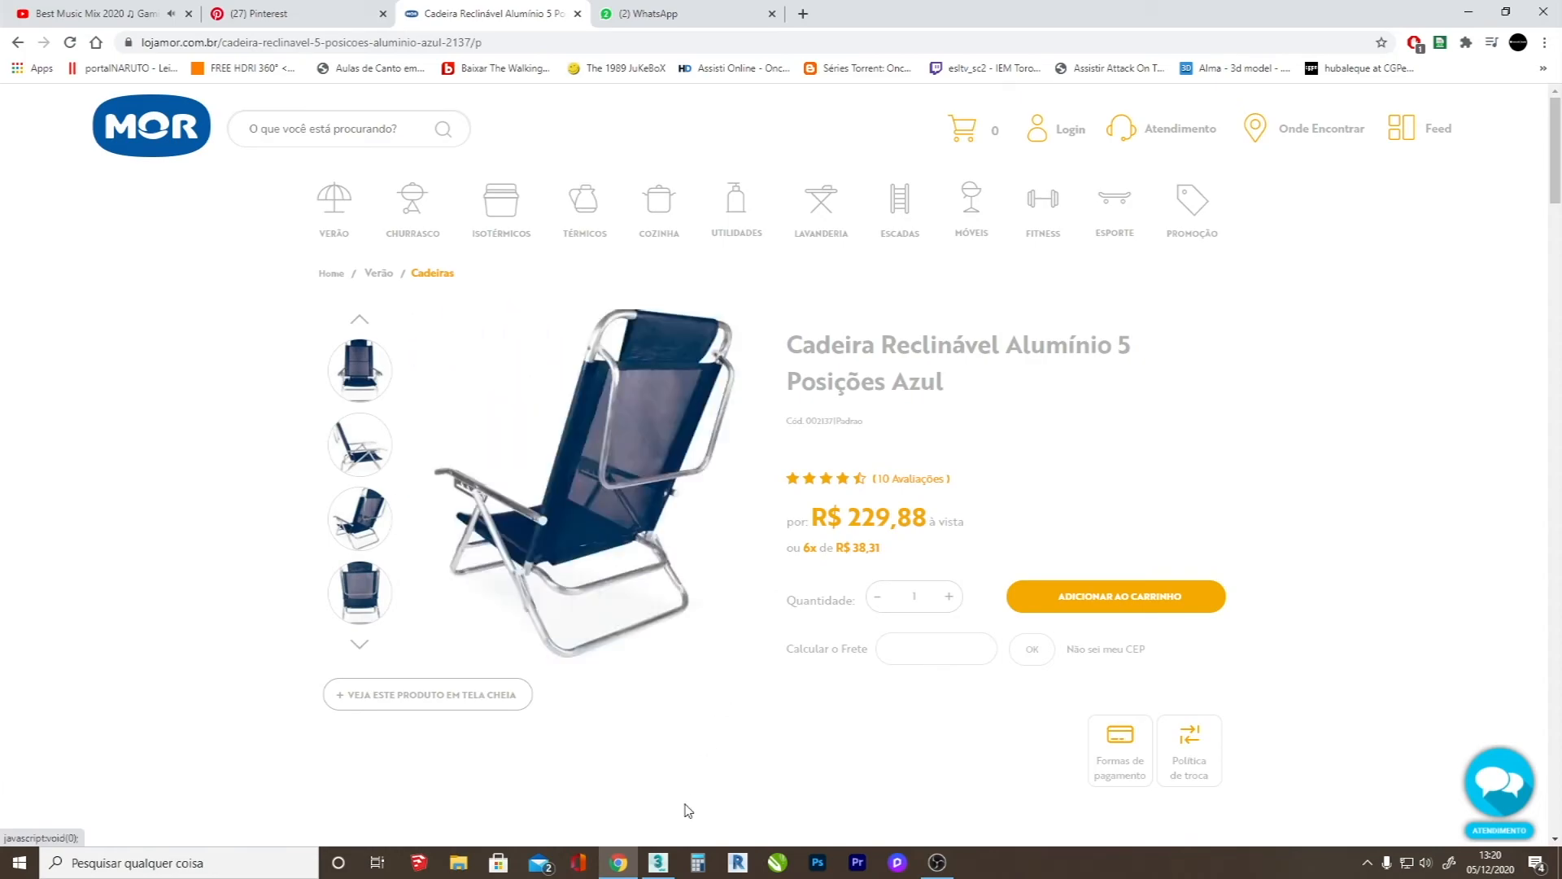
- Switch to 3ds Max and hide everything except the selected U-shaped rear leg tube
{"action": "left_click", "coordinate": [659, 862]}
{"action": "scroll", "coordinate": [612, 523], "scroll_direction": "down", "scroll_amount": 4}
{"action": "key", "text": "F4"}
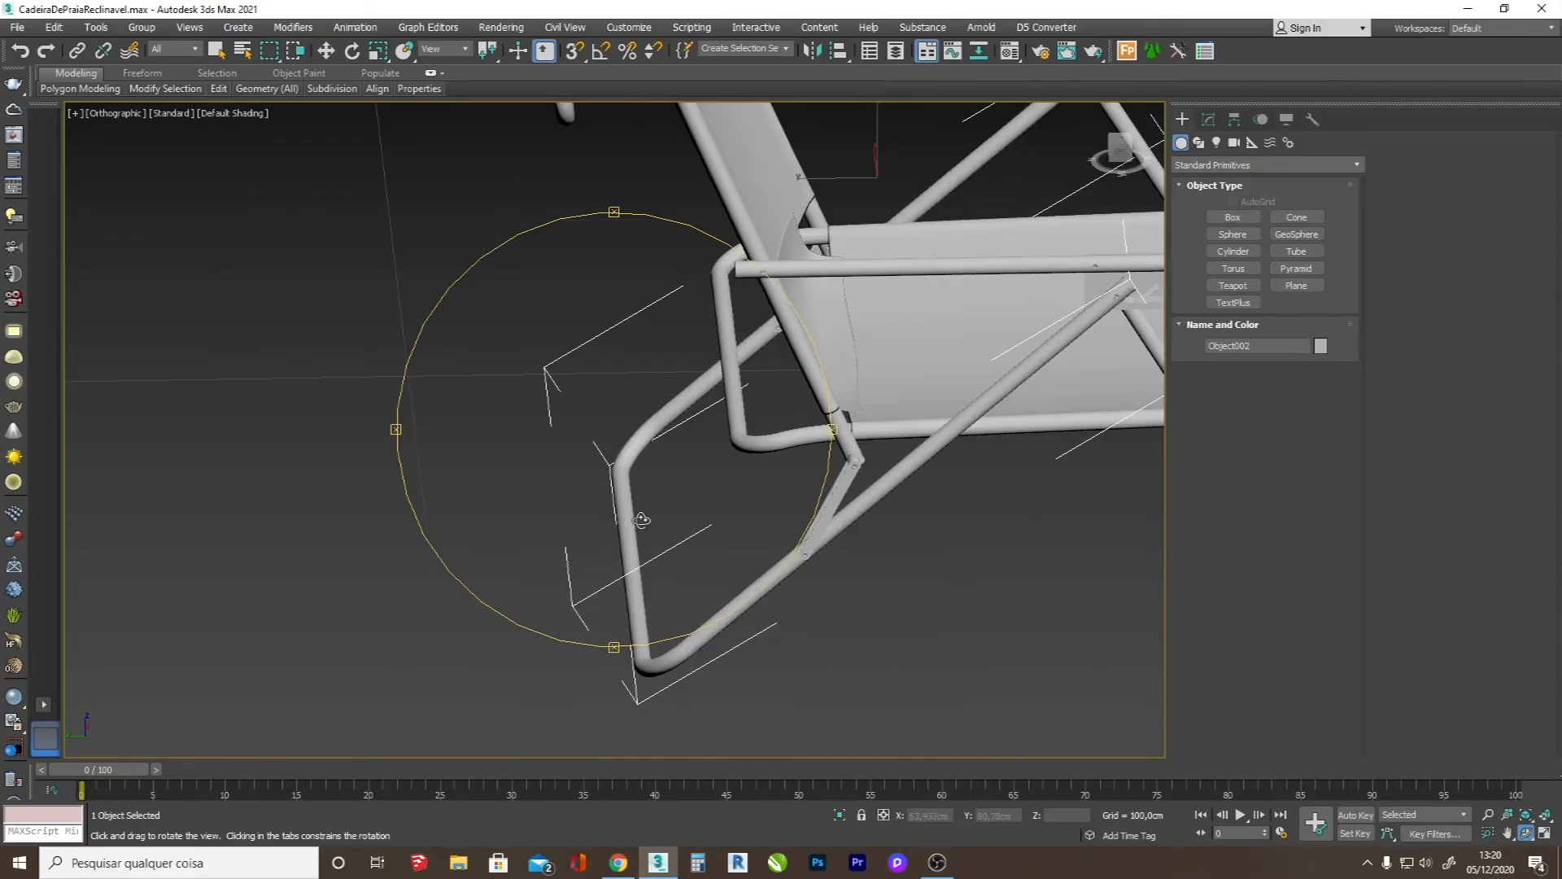
{"action": "left_click_drag", "start_coordinate": [631, 517], "coordinate": [674, 520]}
{"action": "key", "text": "w"}
{"action": "scroll", "coordinate": [625, 553], "scroll_direction": "down", "scroll_amount": 2}
{"action": "right_click", "coordinate": [700, 528]}
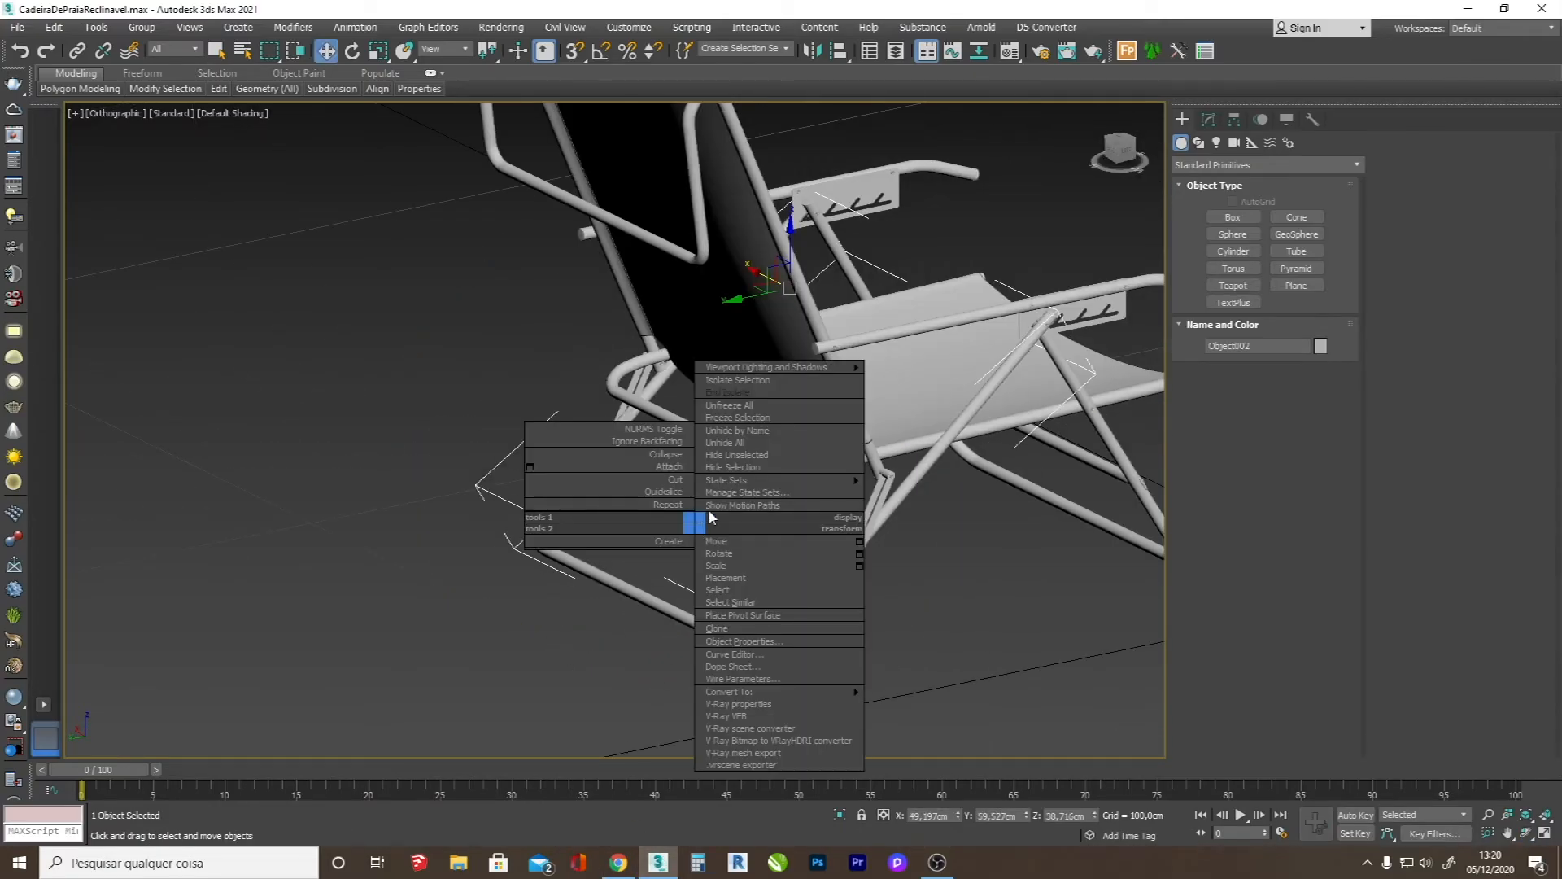
{"action": "left_click", "coordinate": [769, 465]}
{"action": "scroll", "coordinate": [533, 535], "scroll_direction": "up", "scroll_amount": 3}
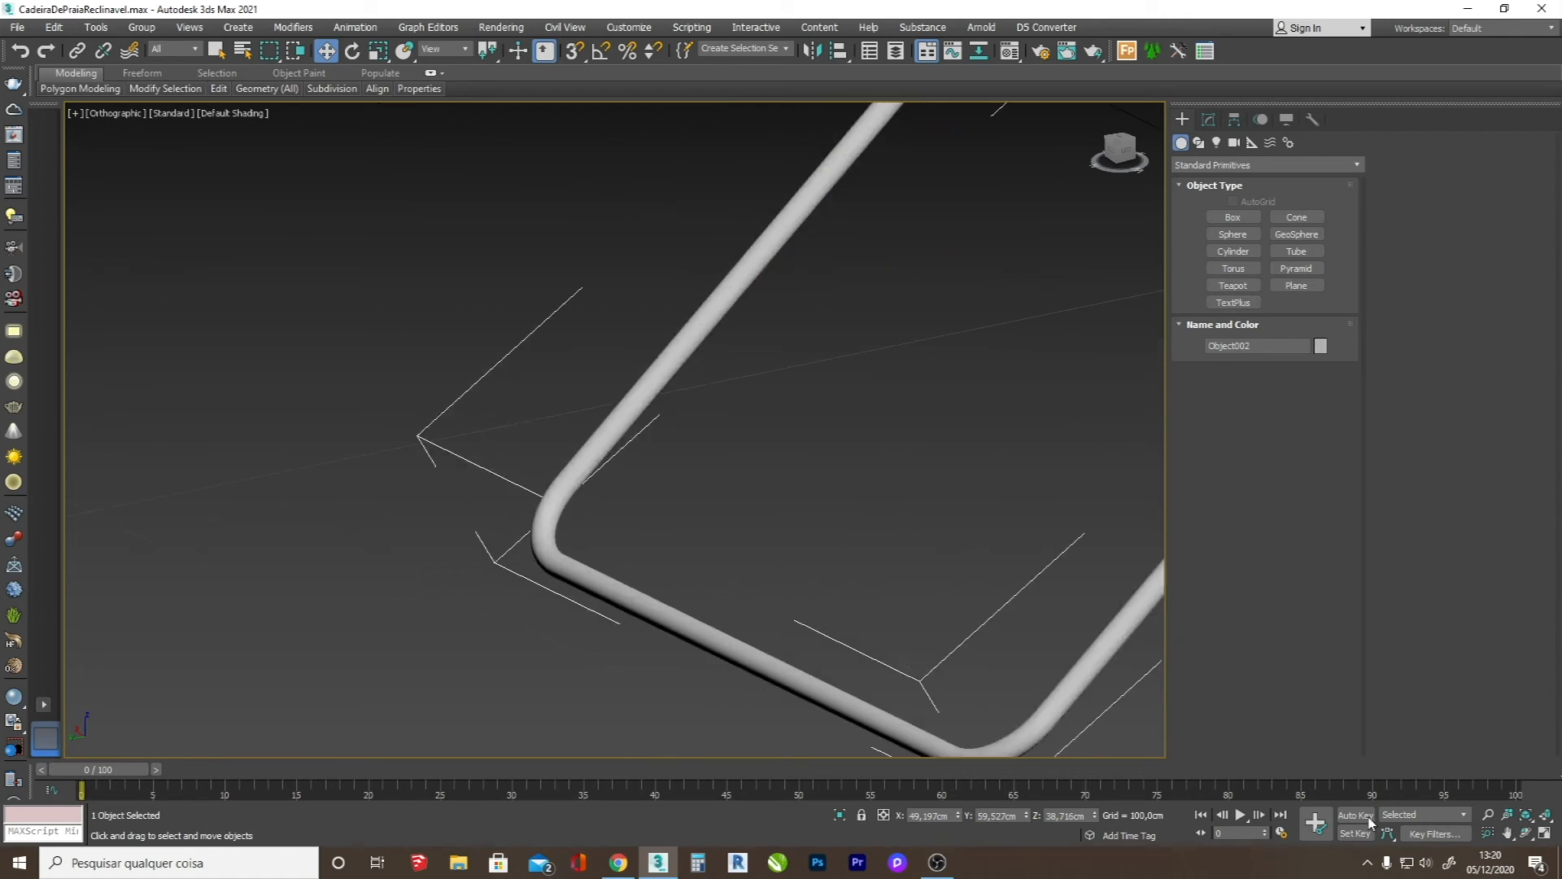
- Turn off soft selection and select one full lengthwise edge loop running through the leg tube's bend
{"action": "left_click", "coordinate": [1525, 832]}
{"action": "left_click_drag", "start_coordinate": [810, 478], "coordinate": [682, 451]}
{"action": "scroll", "coordinate": [730, 347], "scroll_direction": "up", "scroll_amount": 6}
{"action": "key", "text": "F4"}
{"action": "left_click", "coordinate": [1209, 120]}
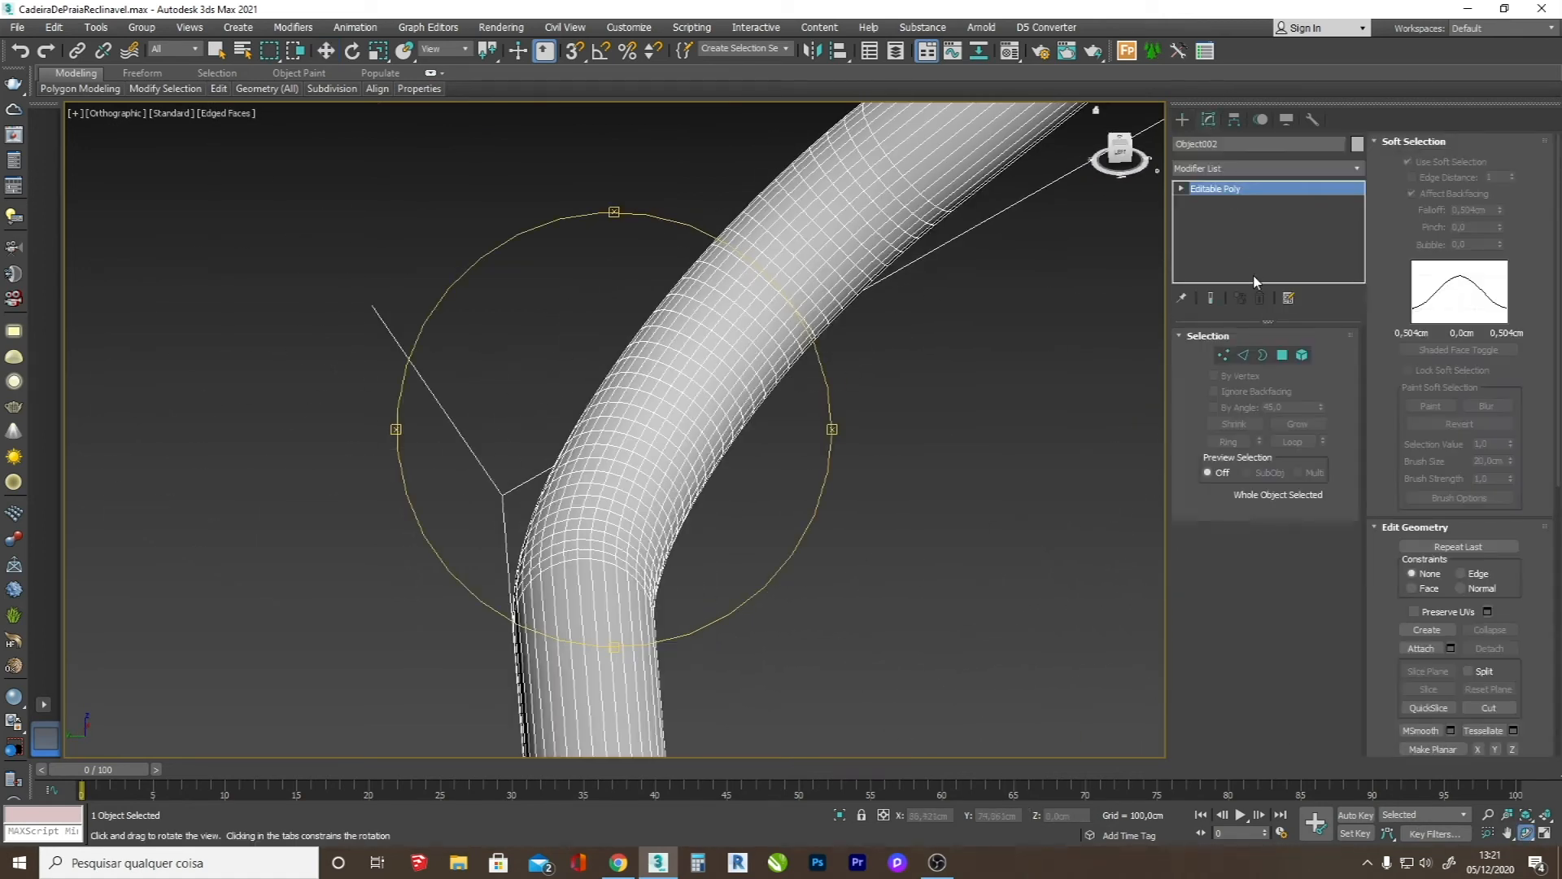
{"action": "left_click", "coordinate": [1244, 355]}
{"action": "left_click", "coordinate": [911, 208]}
{"action": "left_click", "coordinate": [1515, 839]}
{"action": "left_click_drag", "start_coordinate": [715, 494], "coordinate": [598, 494]}
{"action": "scroll", "coordinate": [569, 500], "scroll_direction": "up", "scroll_amount": 3}
{"action": "right_click", "coordinate": [528, 521]}
{"action": "left_click", "coordinate": [517, 540]}
{"action": "left_click", "coordinate": [1407, 162]}
{"action": "left_click", "coordinate": [1292, 441]}
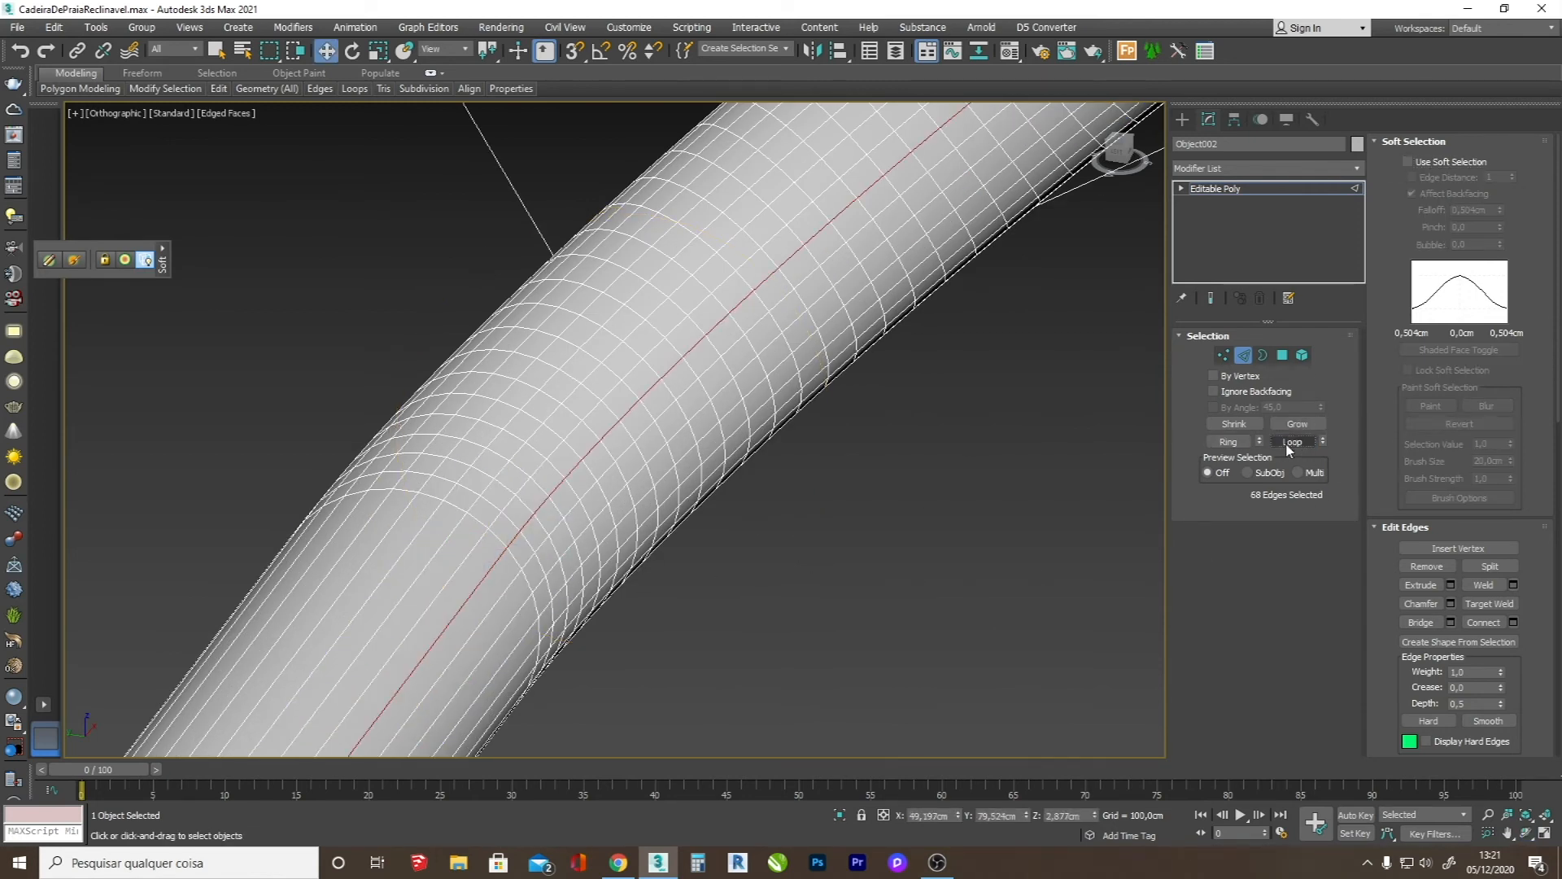
- Deselect the loop's edges on the tube's straight sections and far bend, keeping only those along the near bend
{"action": "scroll", "coordinate": [618, 476], "scroll_direction": "down", "scroll_amount": 5}
{"action": "left_click", "coordinate": [814, 345], "text": "alt"}
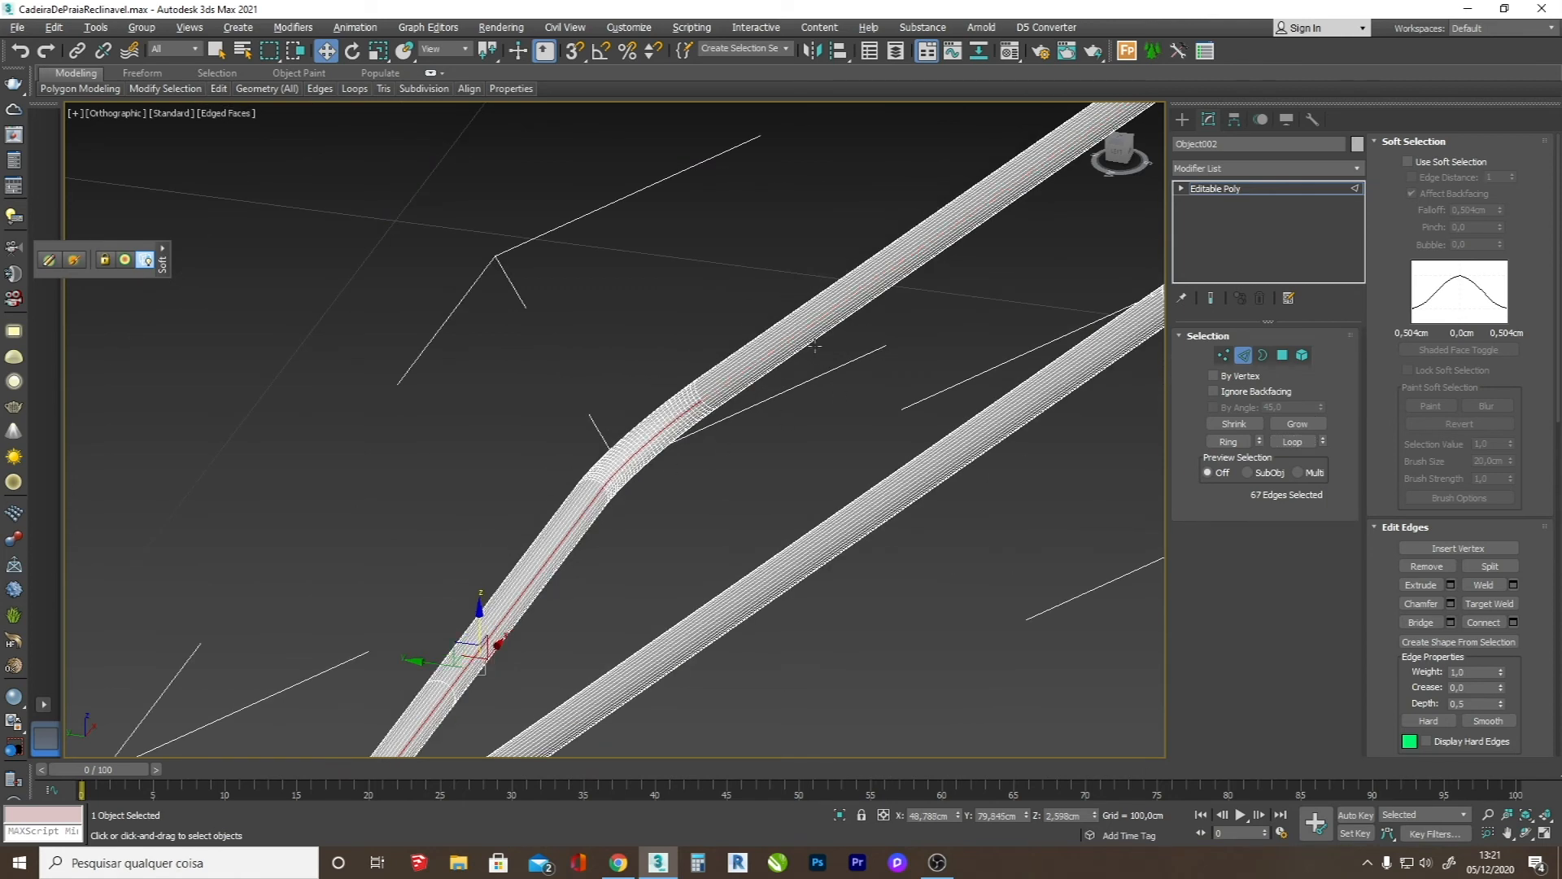
{"action": "left_click", "coordinate": [508, 607], "text": "alt"}
{"action": "scroll", "coordinate": [534, 517], "scroll_direction": "down", "scroll_amount": 5}
{"action": "left_click_drag", "start_coordinate": [407, 588], "coordinate": [407, 588], "text": "alt"}
{"action": "left_click_drag", "start_coordinate": [1024, 538], "coordinate": [733, 223], "text": "alt"}
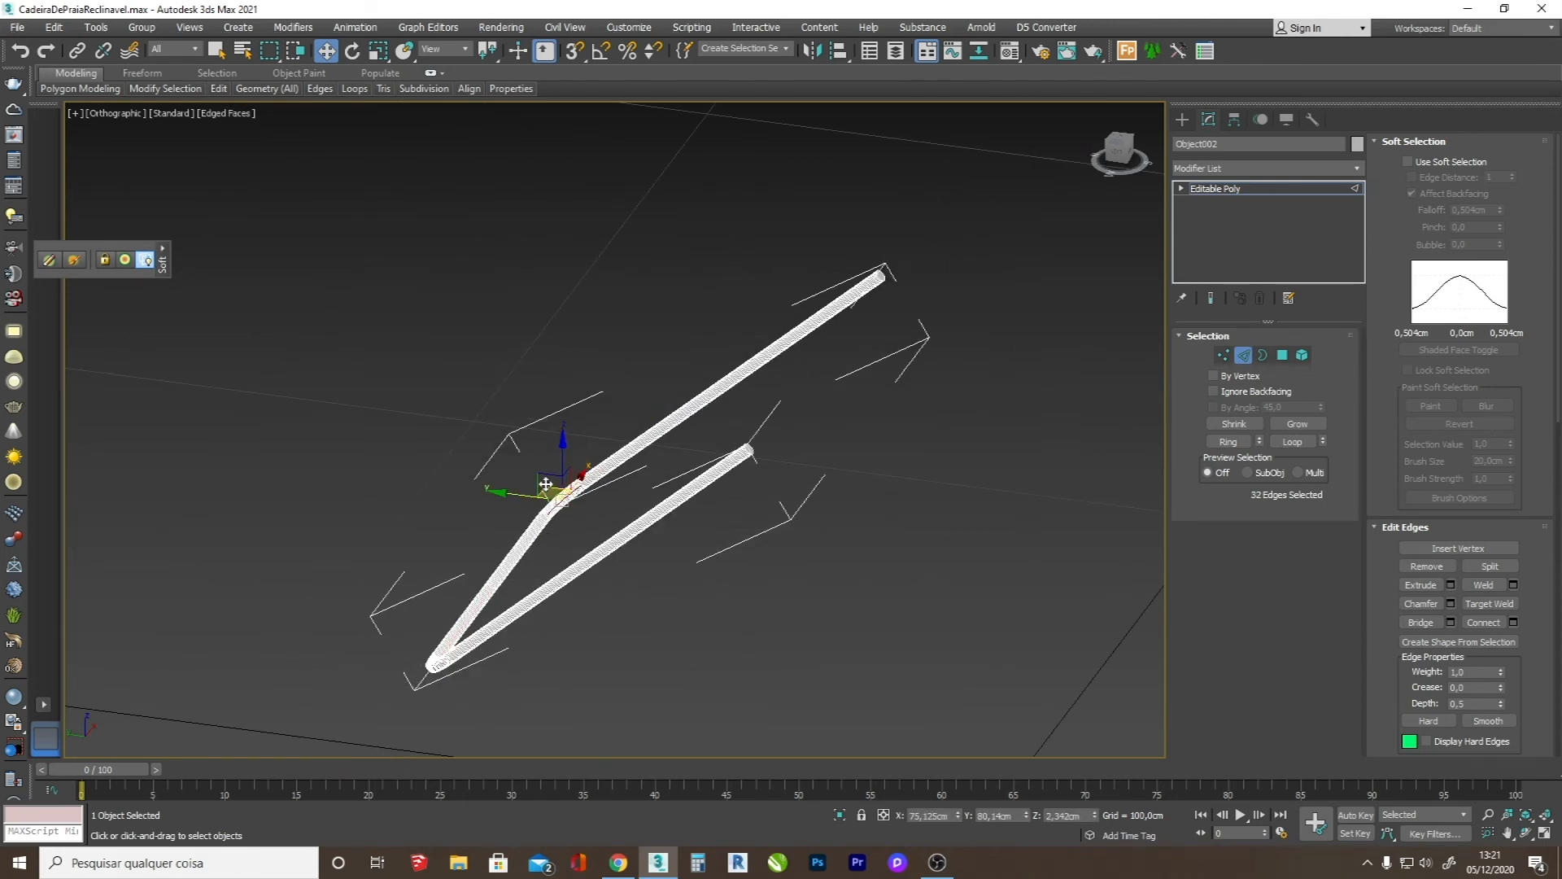
{"action": "scroll", "coordinate": [545, 484], "scroll_direction": "up", "scroll_amount": 8}
{"action": "left_click_drag", "start_coordinate": [803, 257], "coordinate": [804, 258], "text": "alt"}
{"action": "scroll", "coordinate": [844, 288], "scroll_direction": "down", "scroll_amount": 3}
{"action": "scroll", "coordinate": [600, 517], "scroll_direction": "up", "scroll_amount": 4}
{"action": "left_click_drag", "start_coordinate": [510, 535], "coordinate": [509, 535], "text": "alt"}
{"action": "scroll", "coordinate": [509, 536], "scroll_direction": "down", "scroll_amount": 4}
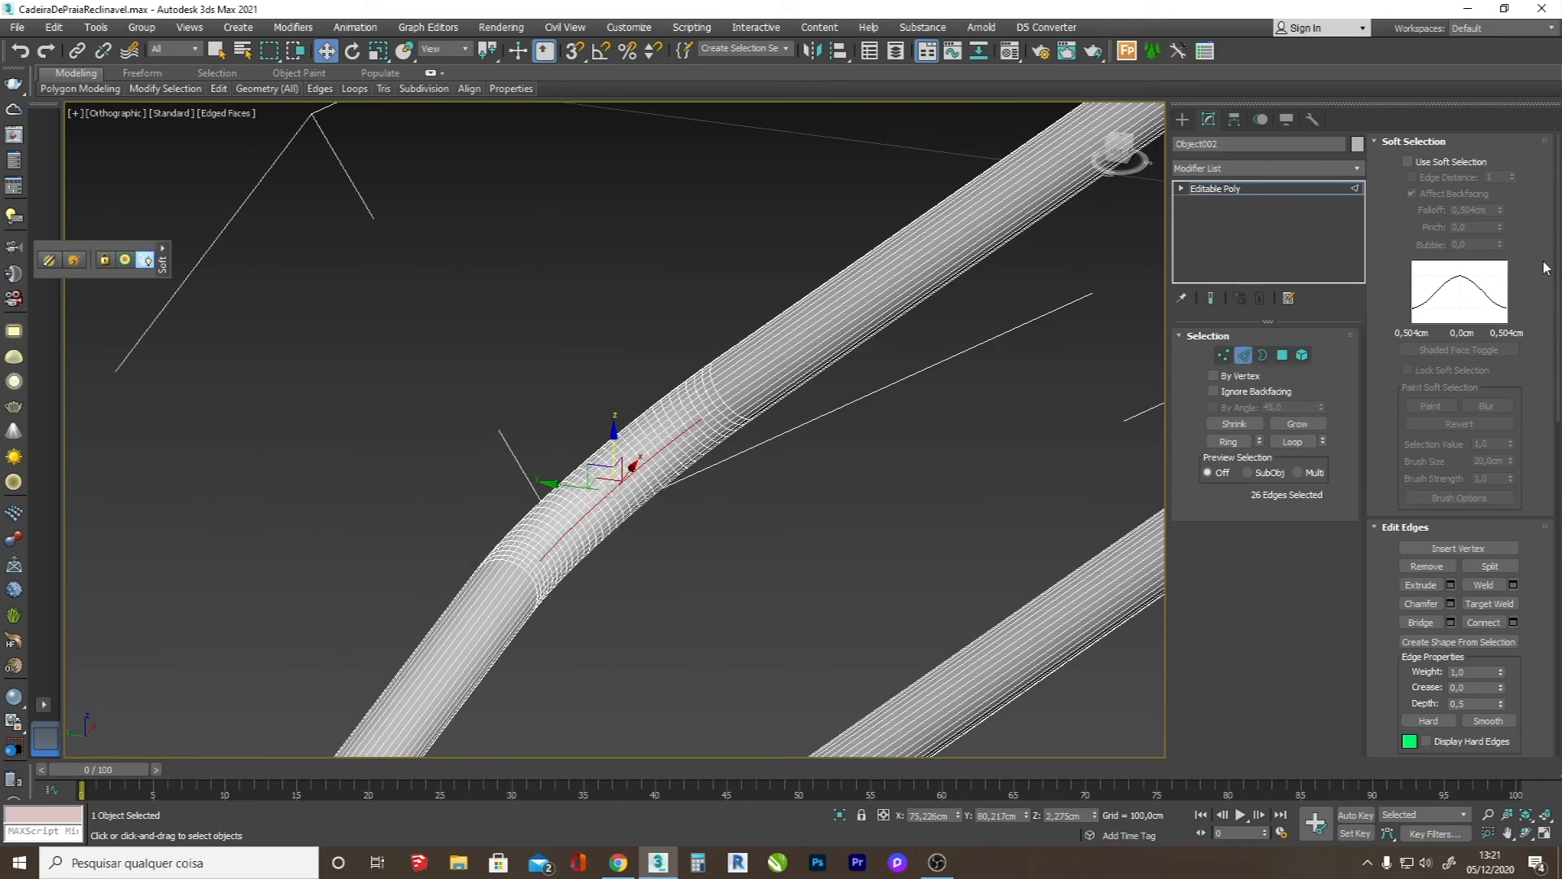
- Enable soft selection with a 0,654 cm falloff and push the selected bend edges inward to dent the inner side of the near bend
{"action": "left_click", "coordinate": [1409, 162]}
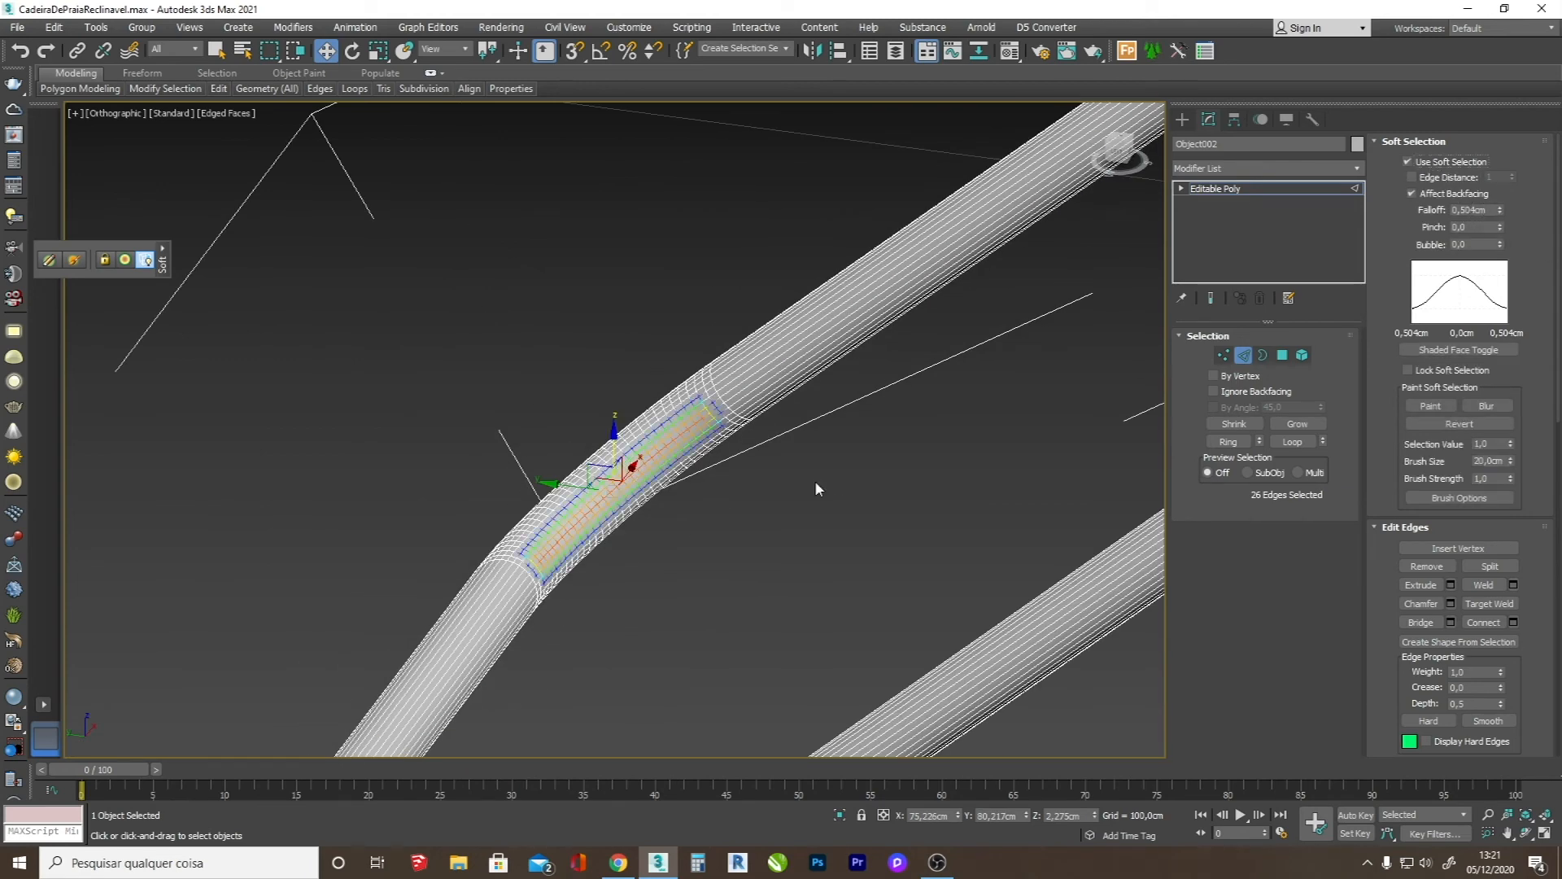
{"action": "scroll", "coordinate": [568, 524], "scroll_direction": "up", "scroll_amount": 4}
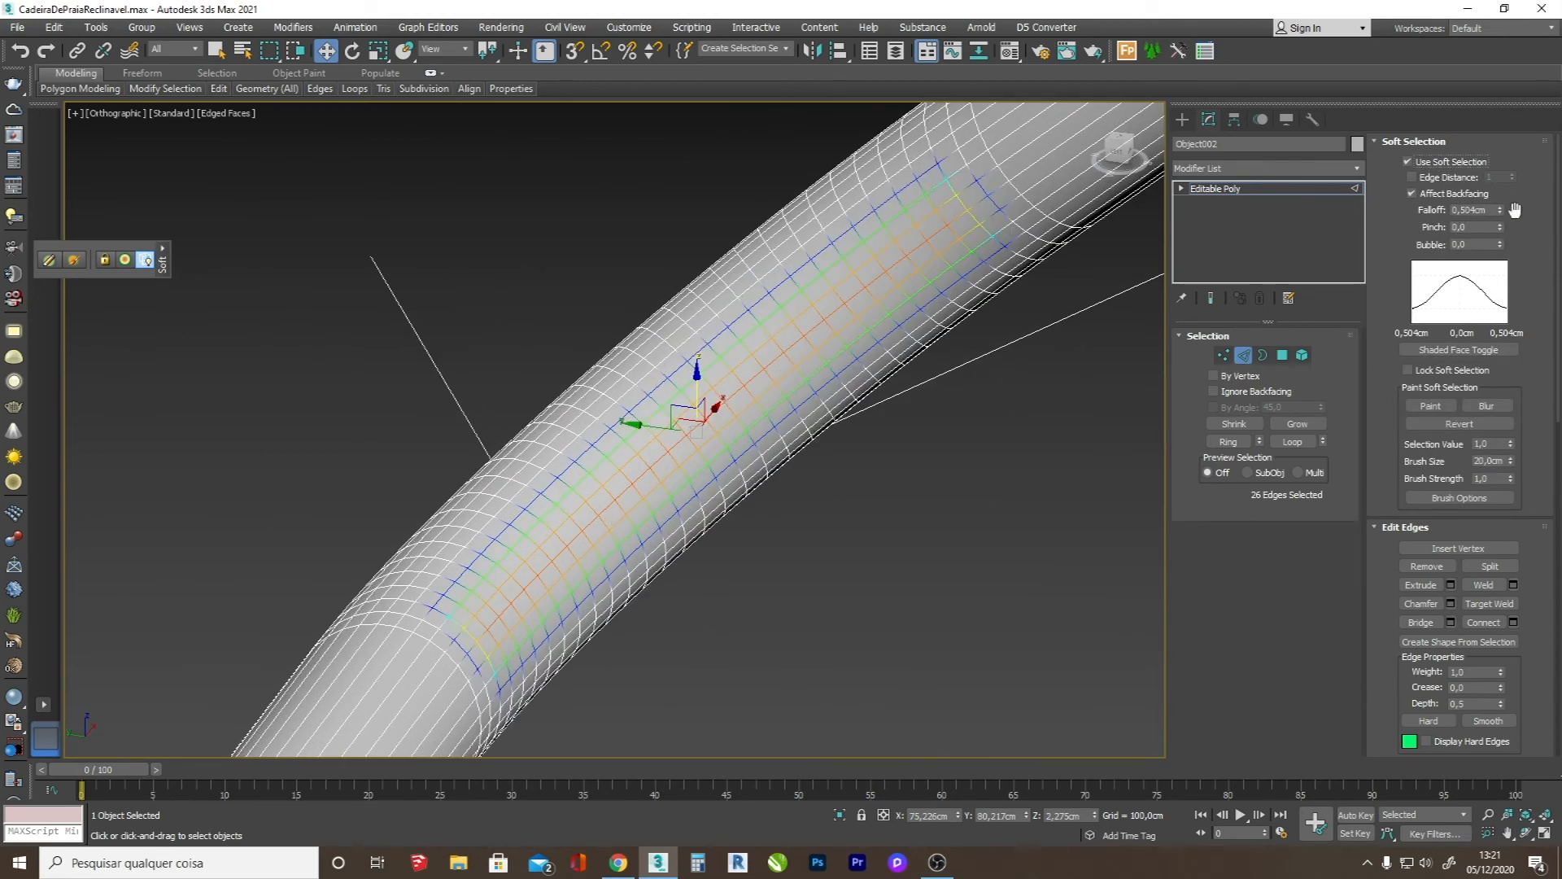
{"action": "mouse_move", "coordinate": [1502, 212]}
{"action": "left_mouse_down"}
{"action": "mouse_move", "coordinate": [1503, 180]}
{"action": "mouse_move", "coordinate": [1503, 197]}
{"action": "left_mouse_up"}
{"action": "middle_click_drag", "start_coordinate": [700, 411], "coordinate": [606, 387], "text": "alt"}
{"action": "left_click_drag", "start_coordinate": [735, 437], "coordinate": [813, 454]}
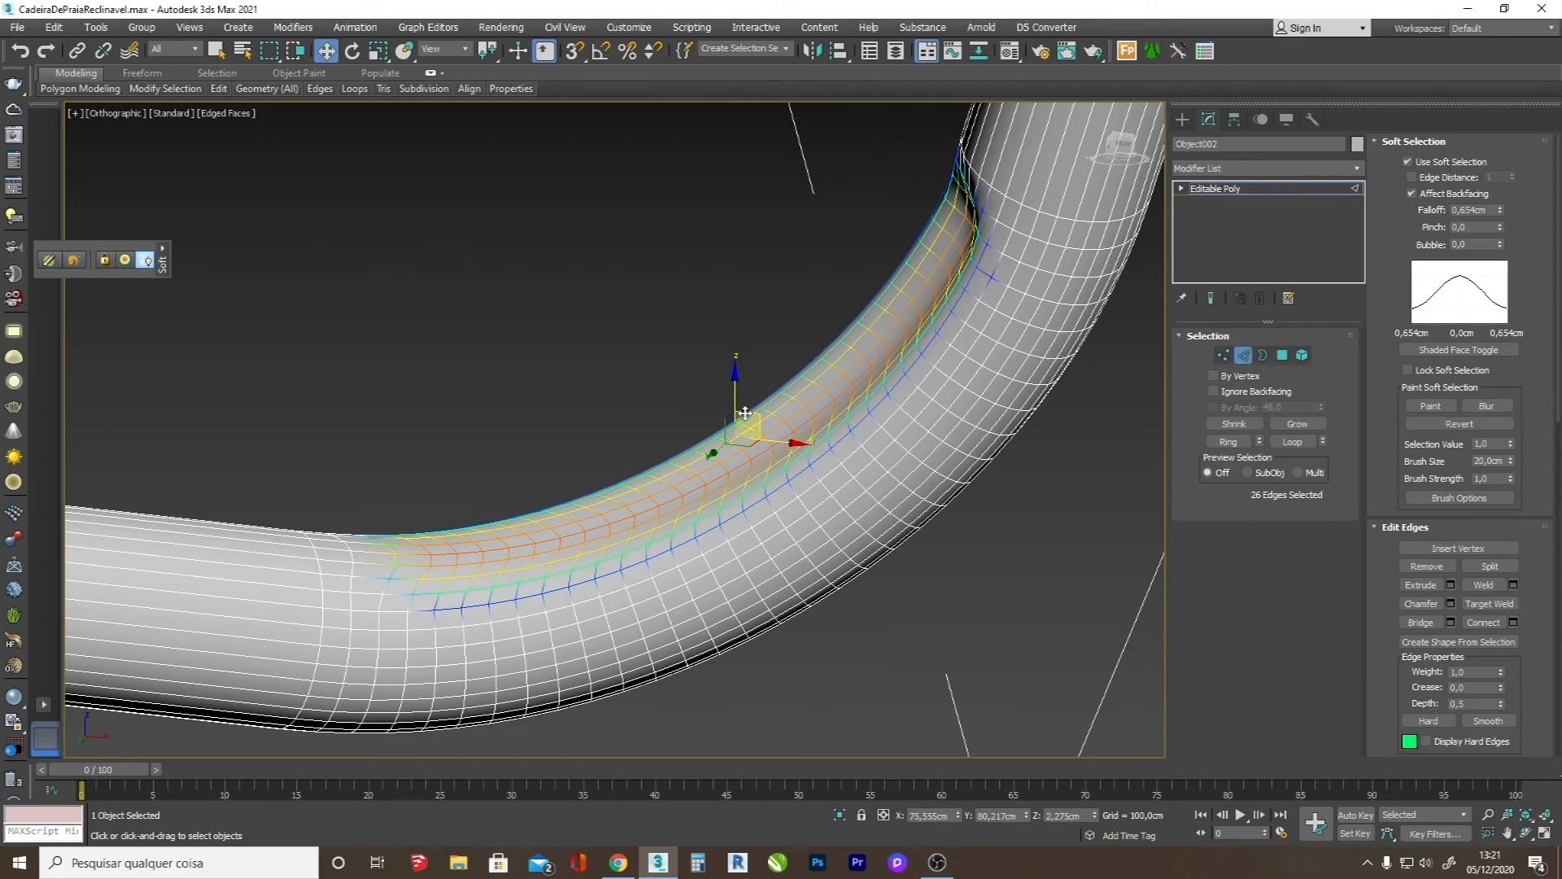
{"action": "middle_click_drag", "start_coordinate": [583, 432], "coordinate": [694, 453], "text": "alt"}
{"action": "left_click_drag", "start_coordinate": [710, 413], "coordinate": [686, 431]}
- Leave edge editing and examine the dented bends of the leg tube from several angles
{"action": "left_click", "coordinate": [1526, 836]}
{"action": "left_click_drag", "start_coordinate": [635, 374], "coordinate": [538, 393]}
{"action": "scroll", "coordinate": [615, 419], "scroll_direction": "down", "scroll_amount": 3}
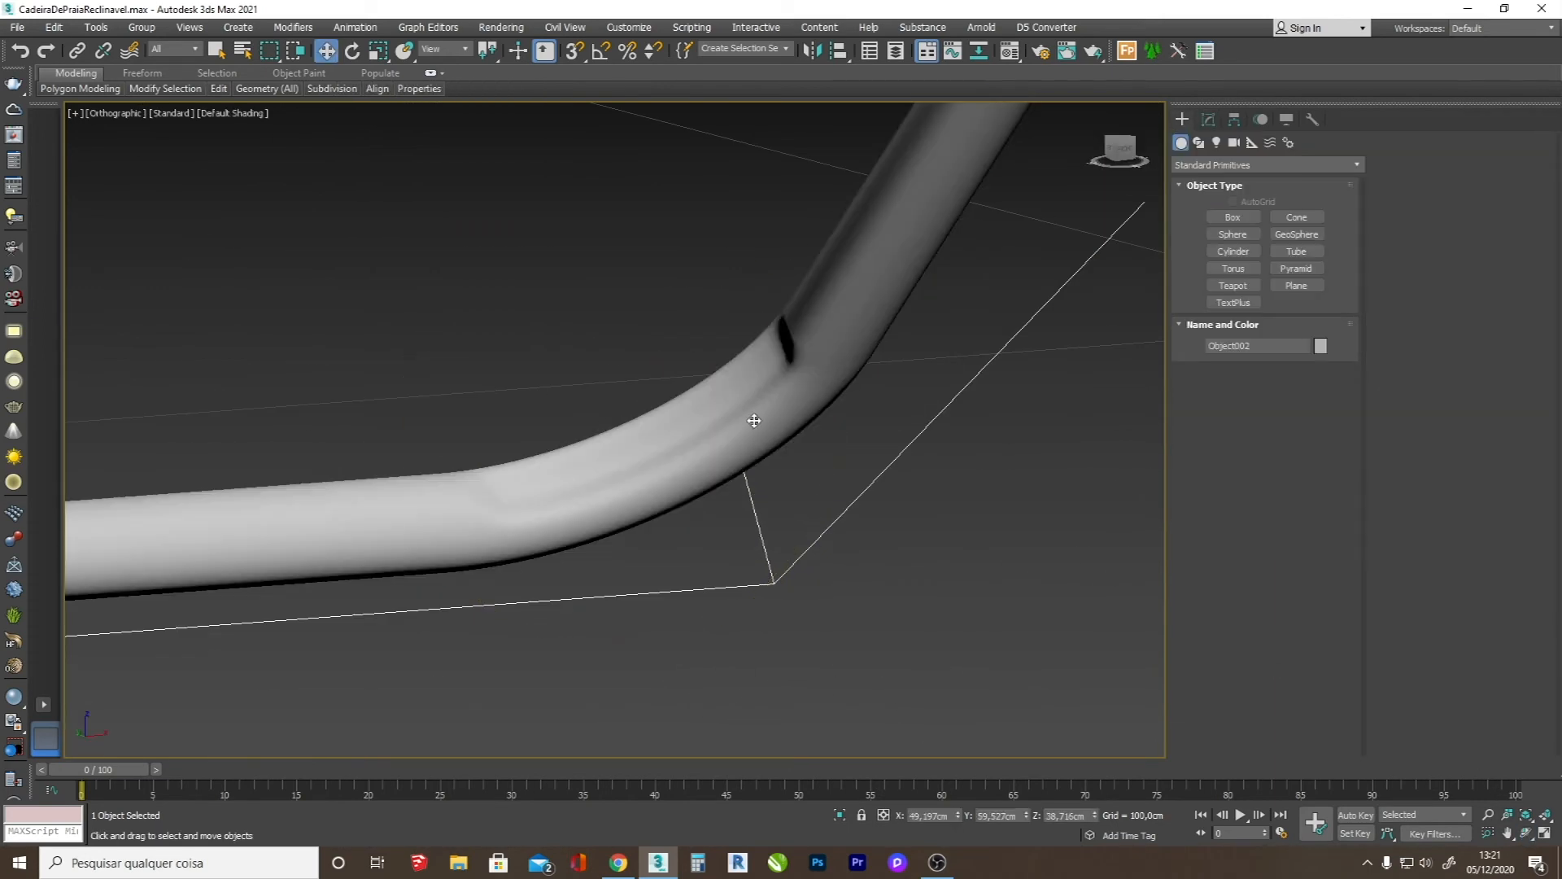
{"action": "scroll", "coordinate": [709, 437], "scroll_direction": "down", "scroll_amount": 5}
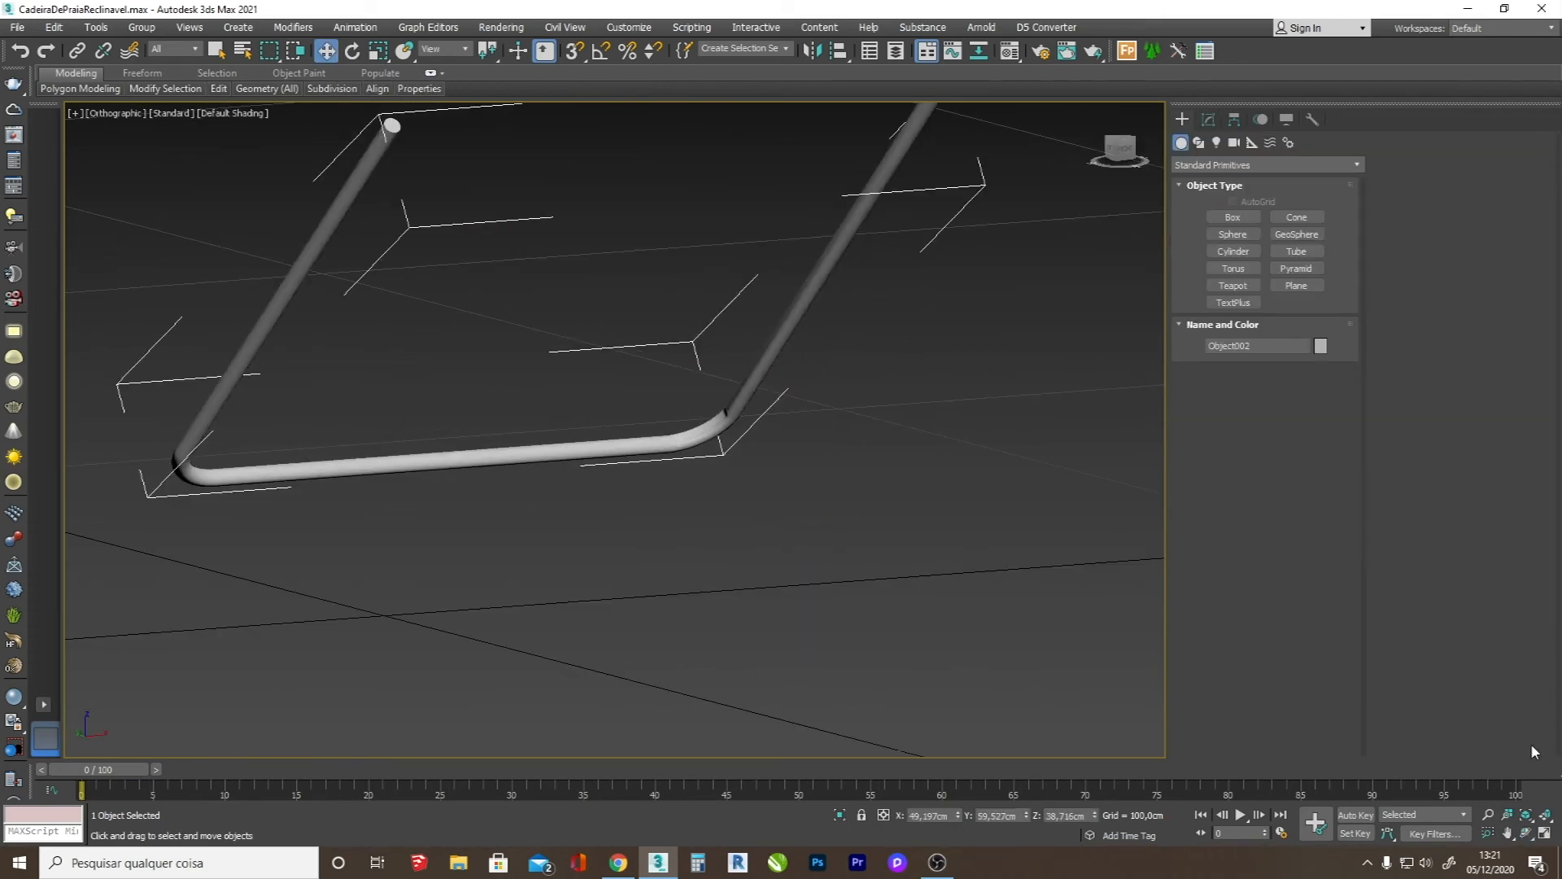
{"action": "left_click", "coordinate": [1528, 831]}
{"action": "left_click_drag", "start_coordinate": [756, 439], "coordinate": [836, 454]}
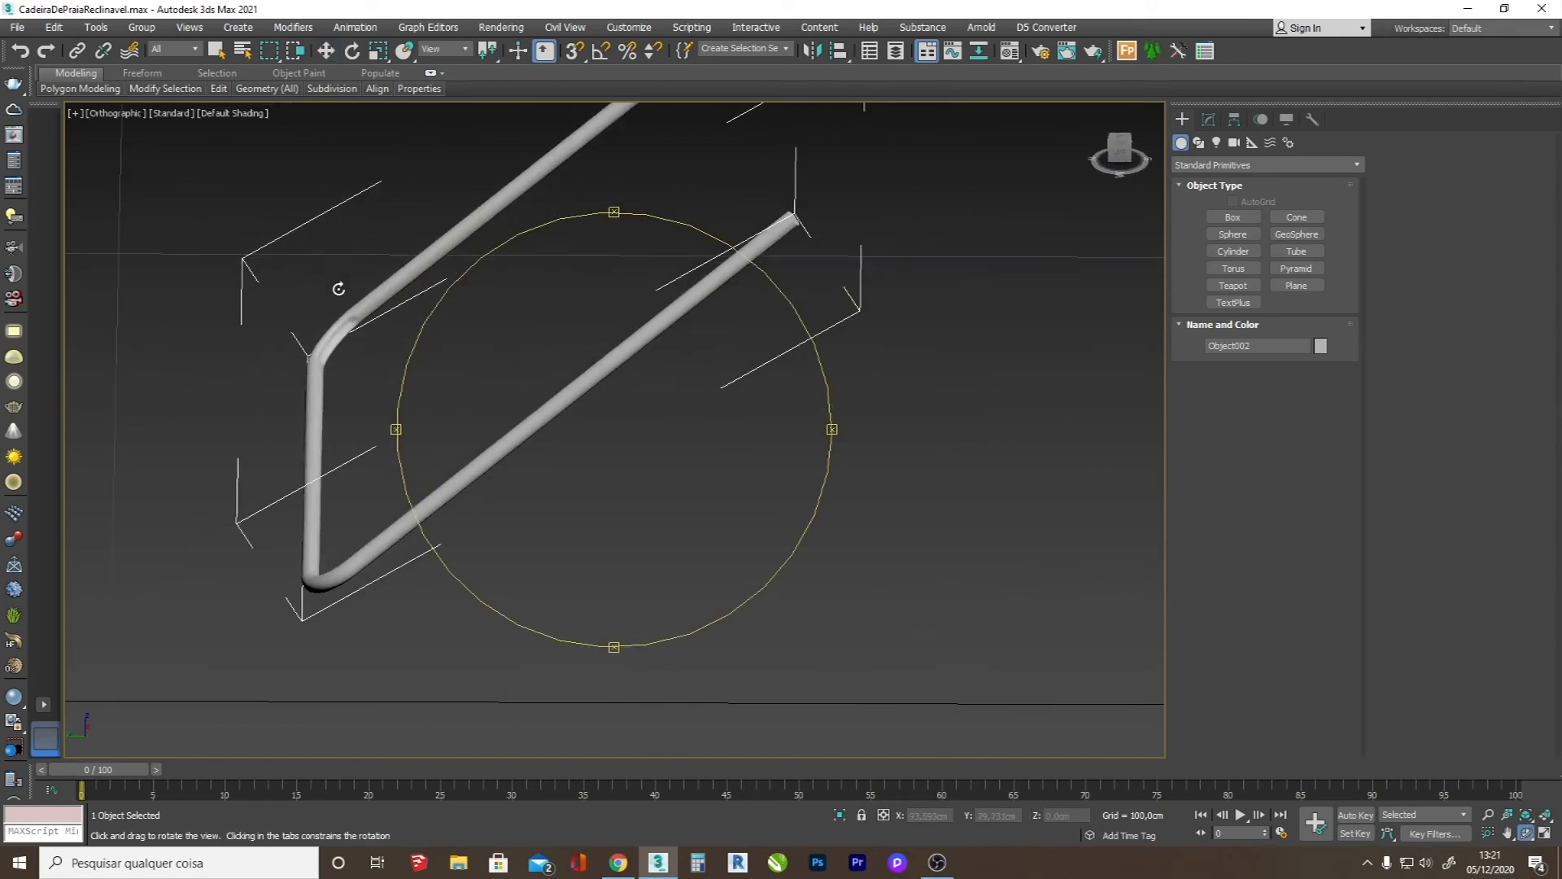
{"action": "scroll", "coordinate": [334, 295], "scroll_direction": "up", "scroll_amount": 6}
{"action": "scroll", "coordinate": [368, 381], "scroll_direction": "down", "scroll_amount": 2}
{"action": "left_click_drag", "start_coordinate": [490, 436], "coordinate": [509, 439]}
{"action": "left_click_drag", "start_coordinate": [516, 452], "coordinate": [527, 353]}
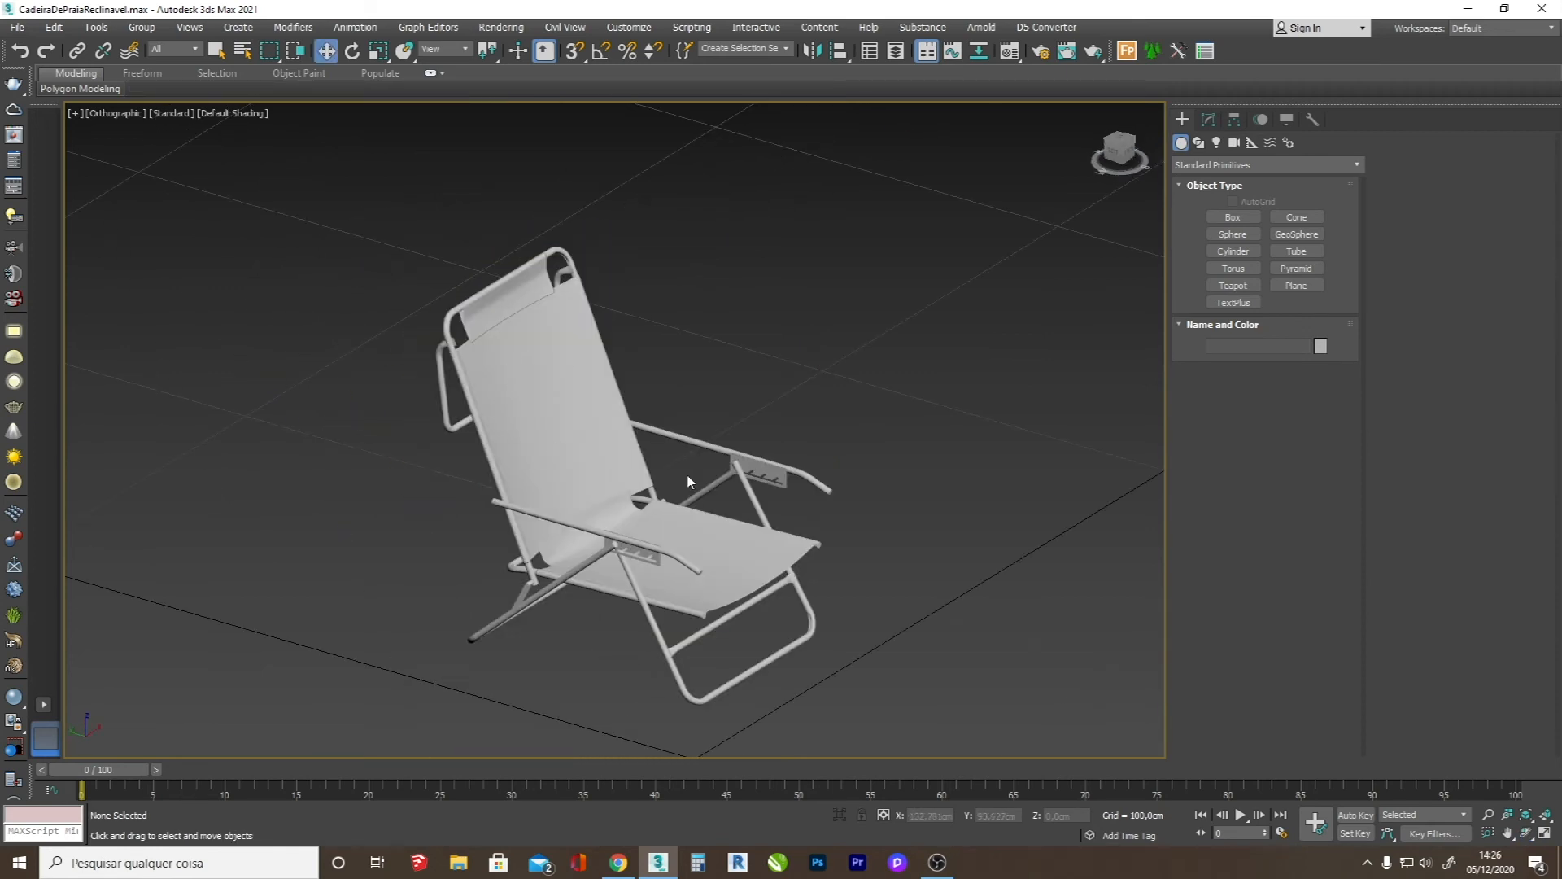
- Select the backrest fabric group together with the seat fabric and hide them
{"action": "left_click", "coordinate": [552, 425]}
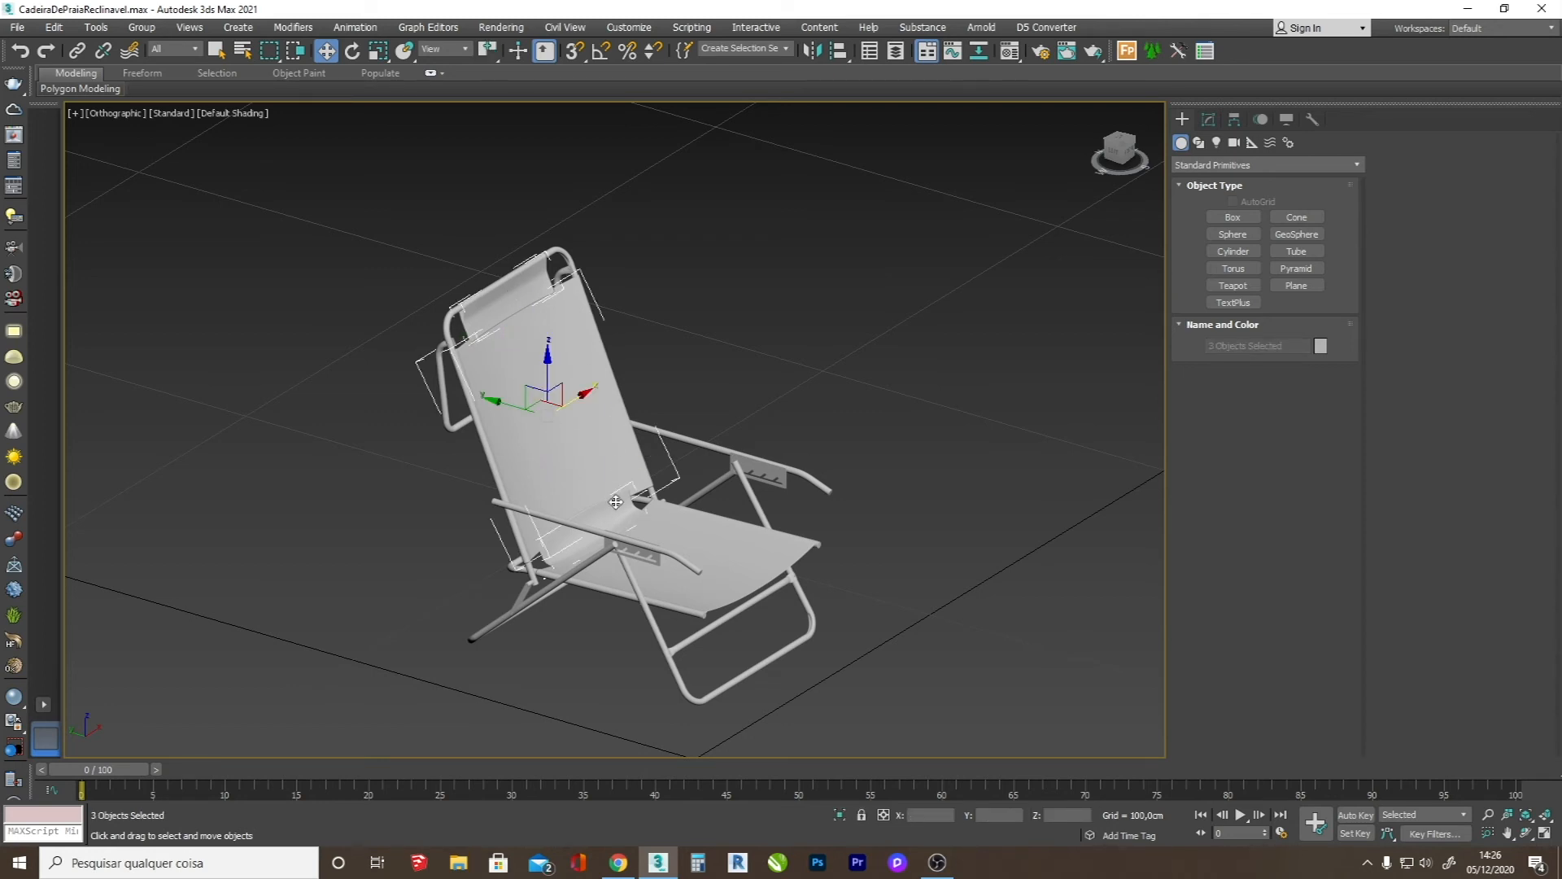
{"action": "left_click", "coordinate": [716, 561], "text": "ctrl"}
{"action": "right_click", "coordinate": [719, 563]}
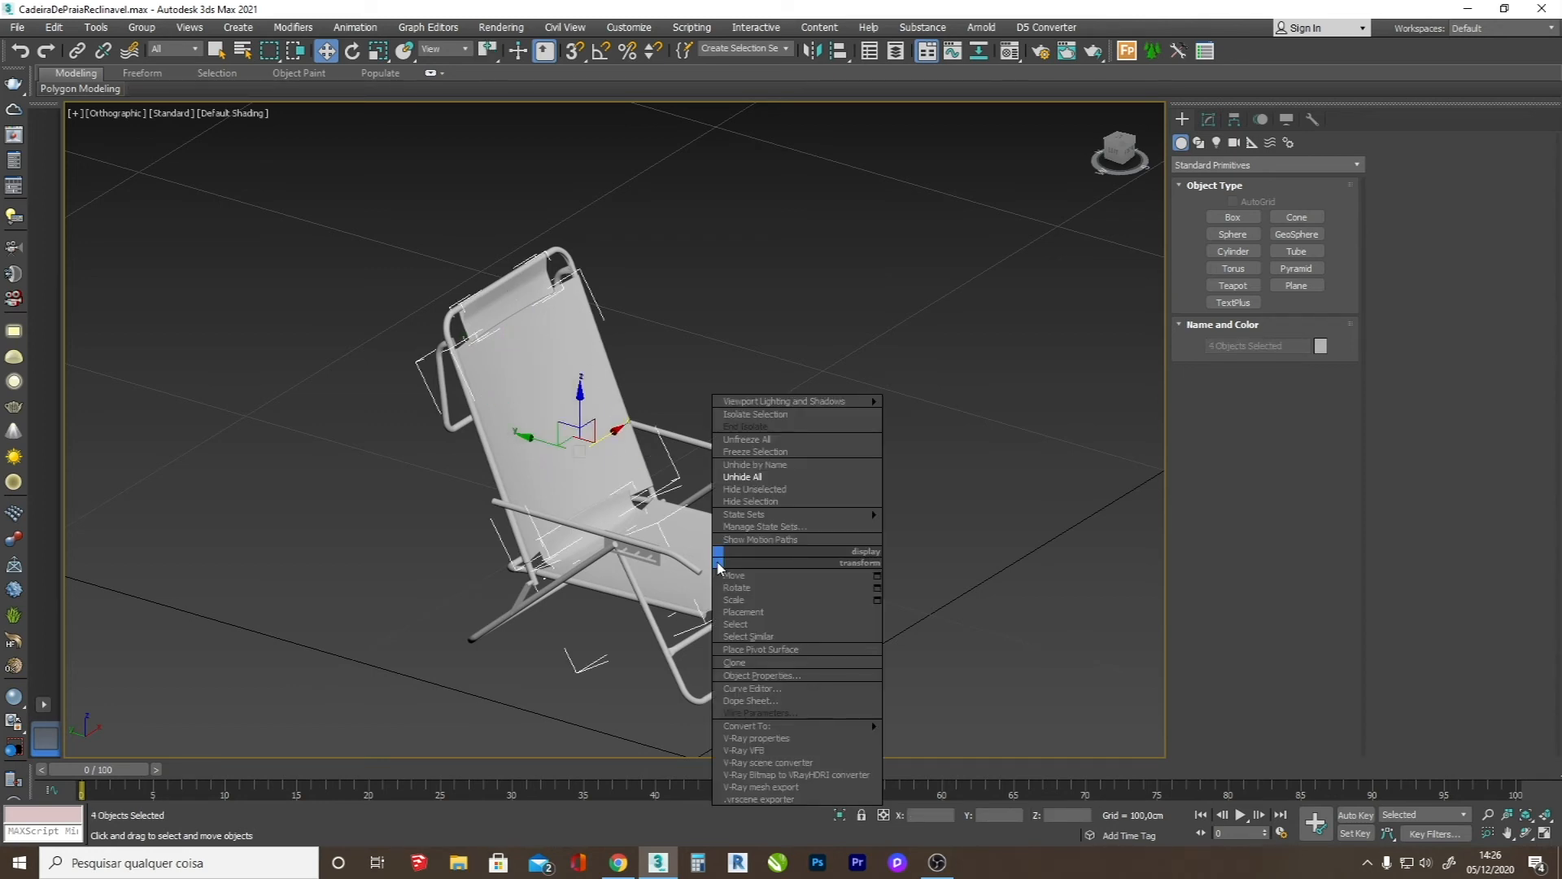
{"action": "left_click", "coordinate": [750, 502]}
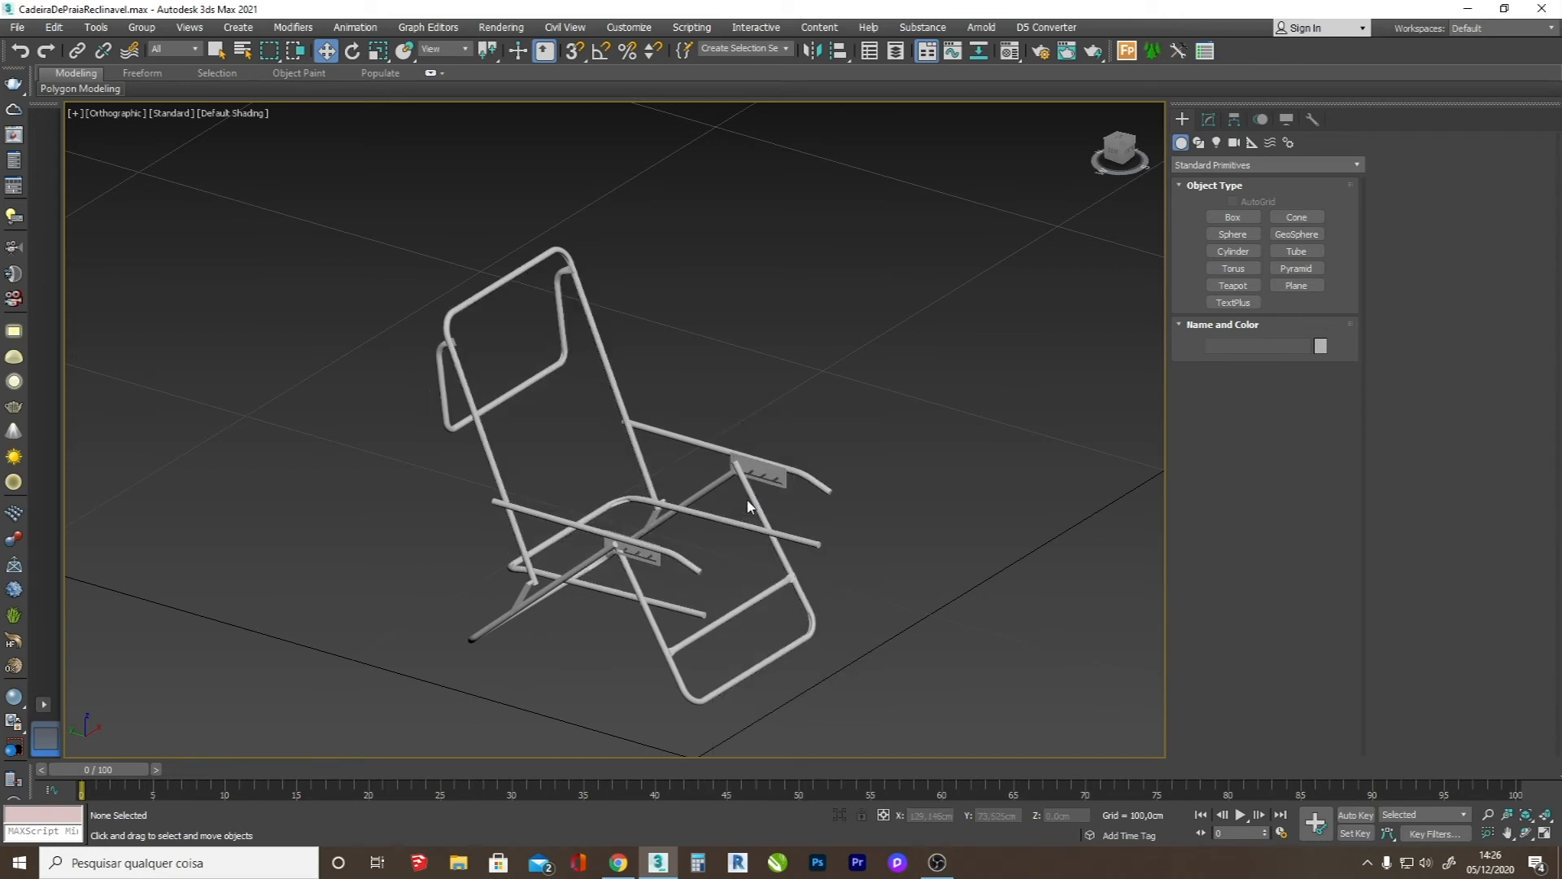
- Select the object made up of the tube end caps and hide it, leaving the chair's metal frame
{"action": "scroll", "coordinate": [724, 585], "scroll_direction": "up", "scroll_amount": 15}
{"action": "left_click", "coordinate": [763, 572]}
{"action": "key", "text": "F4"}
{"action": "scroll", "coordinate": [745, 544], "scroll_direction": "down", "scroll_amount": 10}
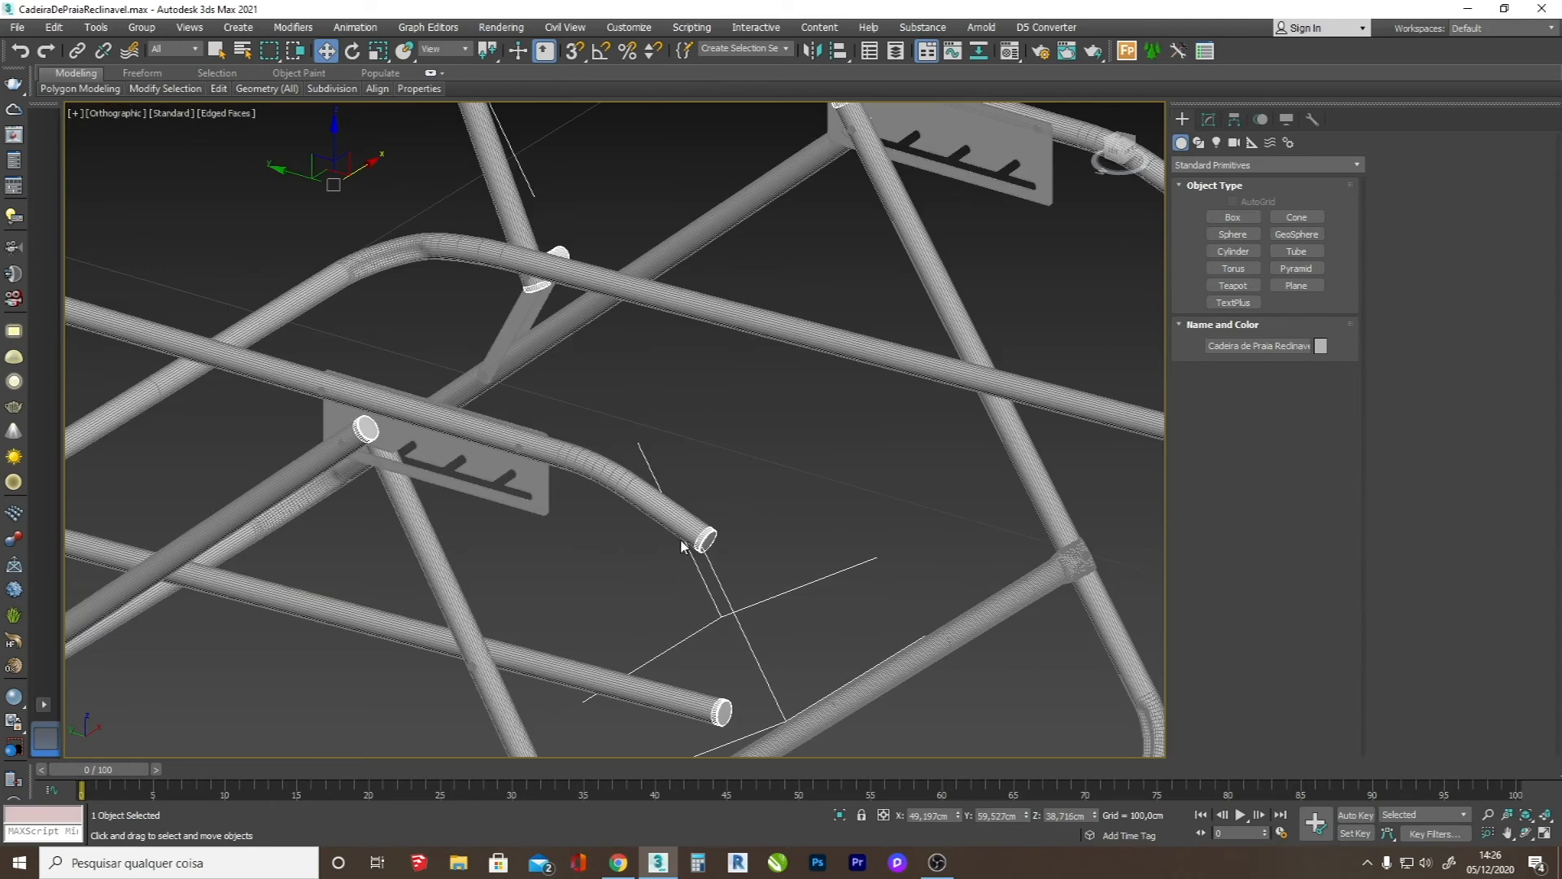
{"action": "scroll", "coordinate": [681, 545], "scroll_direction": "down", "scroll_amount": 4}
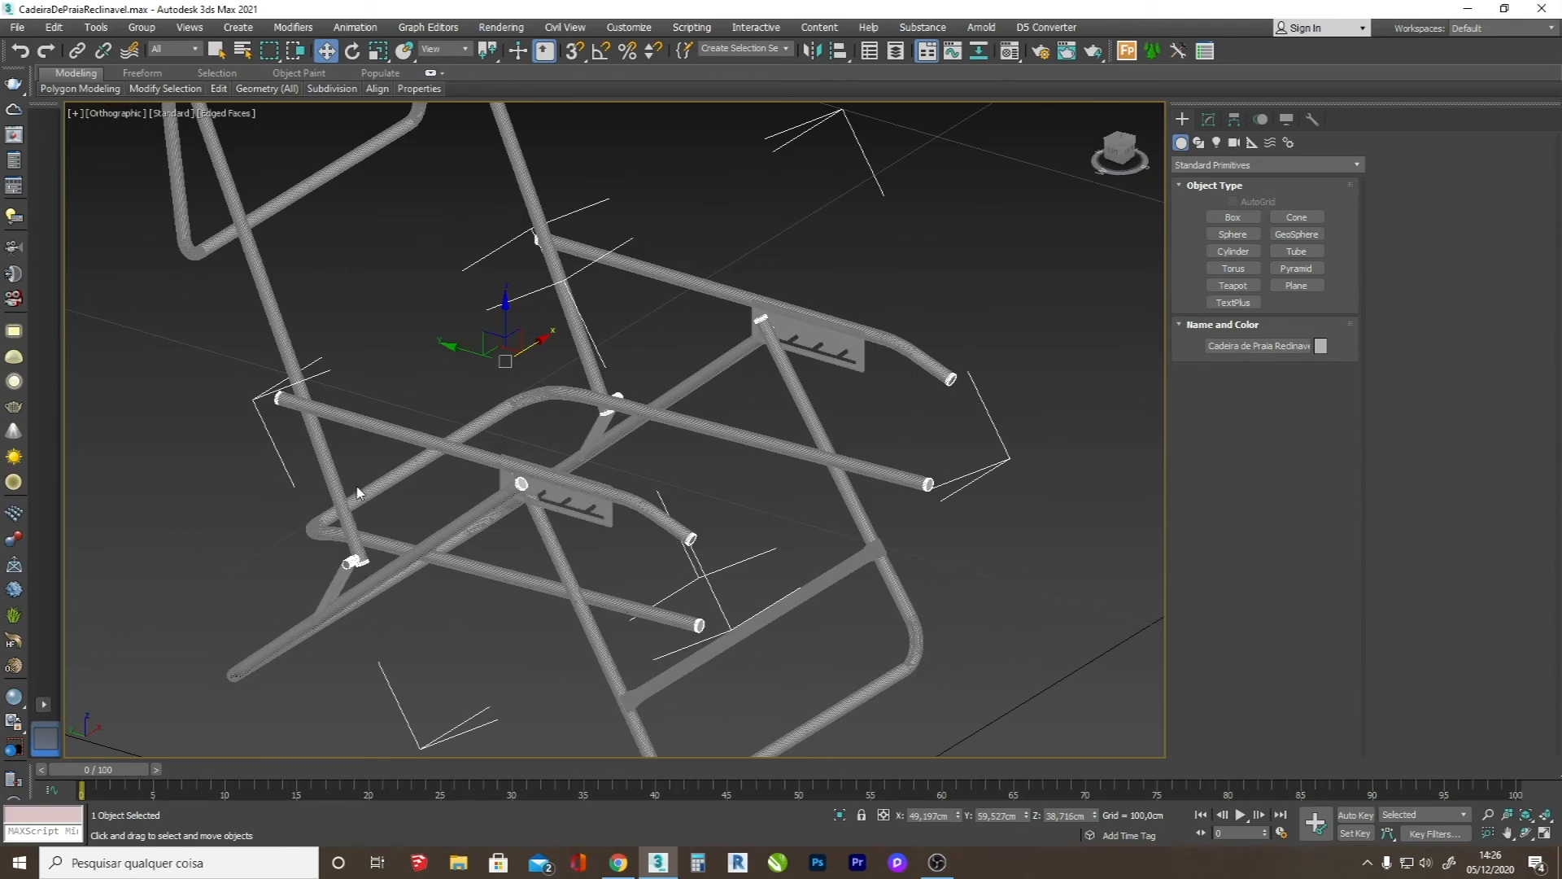
{"action": "right_click", "coordinate": [554, 593]}
{"action": "left_click", "coordinate": [619, 520]}
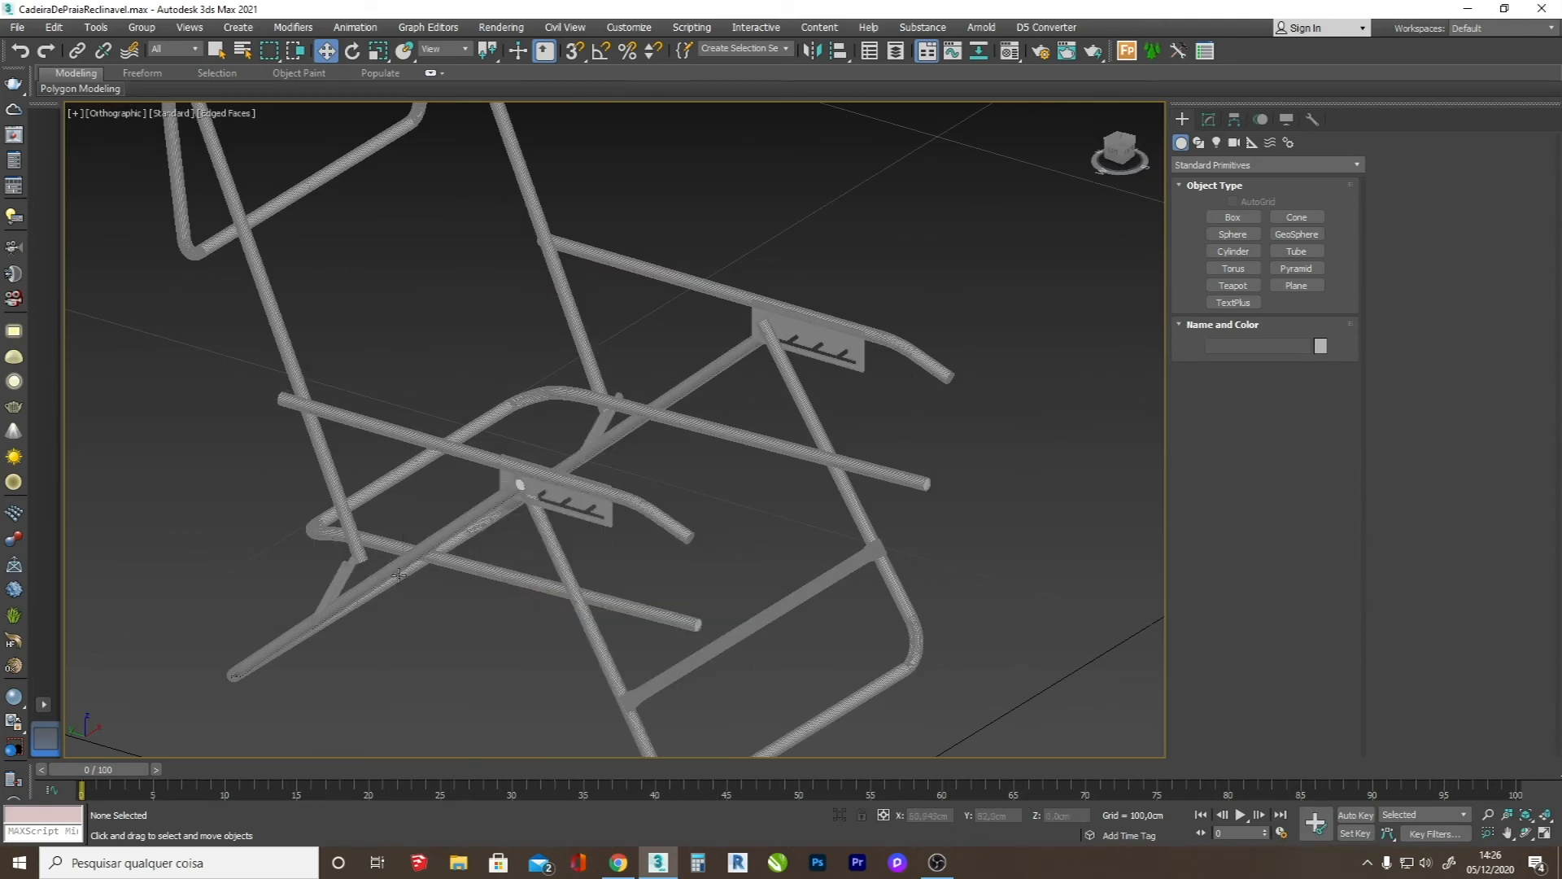
- Select the seat frame tube and attach all remaining visible frame parts from the Attach List to it
{"action": "scroll", "coordinate": [338, 533], "scroll_direction": "up", "scroll_amount": 8}
{"action": "scroll", "coordinate": [337, 533], "scroll_direction": "down", "scroll_amount": 8}
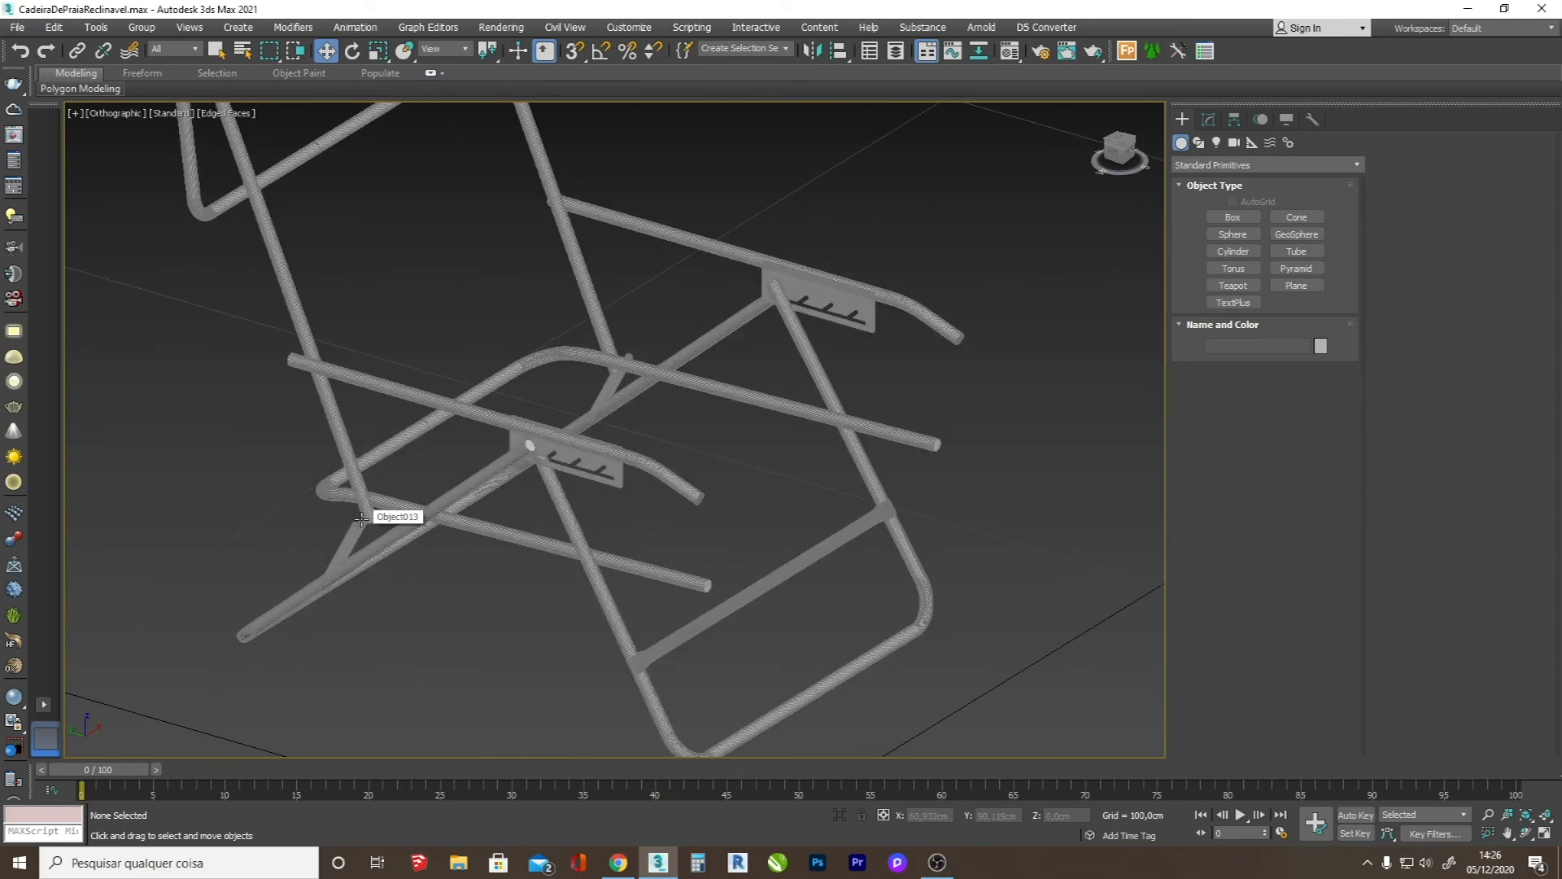
{"action": "left_click", "coordinate": [654, 574]}
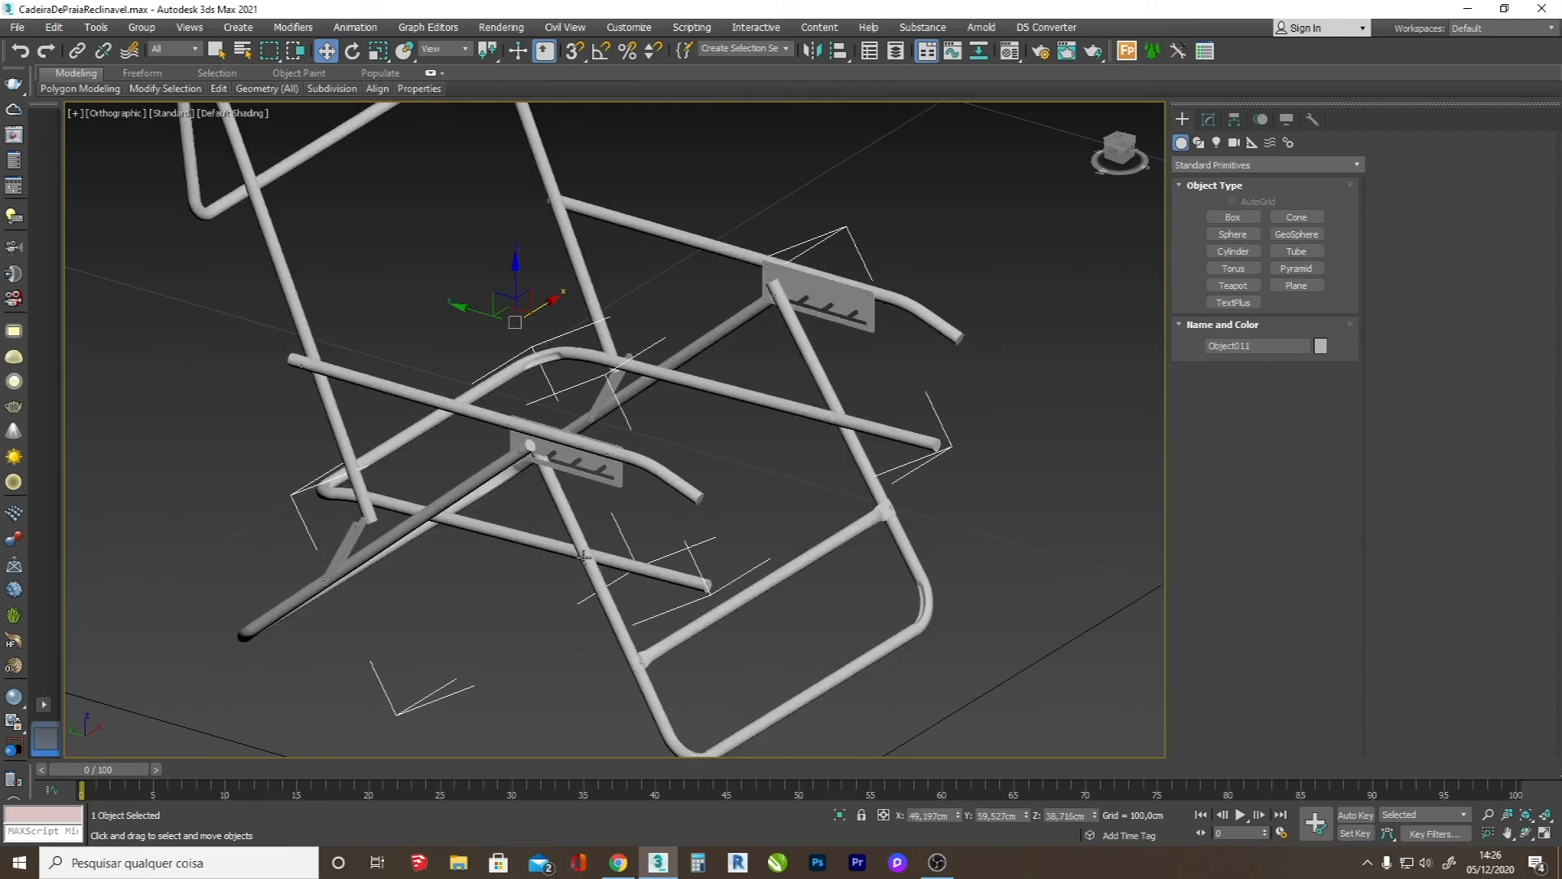
{"action": "scroll", "coordinate": [582, 554], "scroll_direction": "down", "scroll_amount": 5}
{"action": "key", "text": "1"}
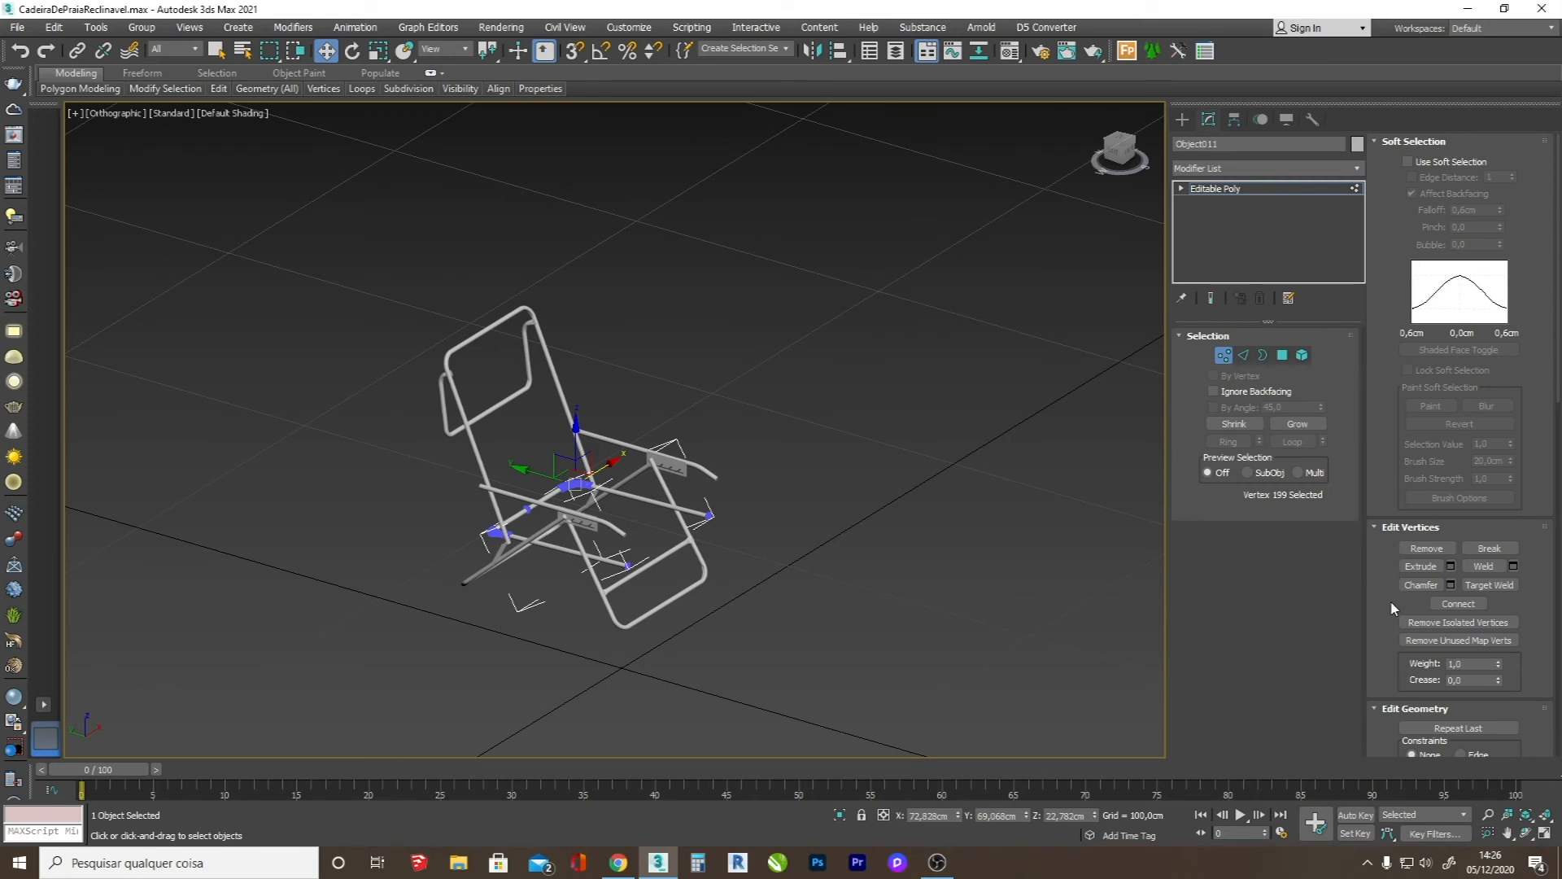
{"action": "scroll", "coordinate": [1395, 586], "scroll_direction": "down", "scroll_amount": 5}
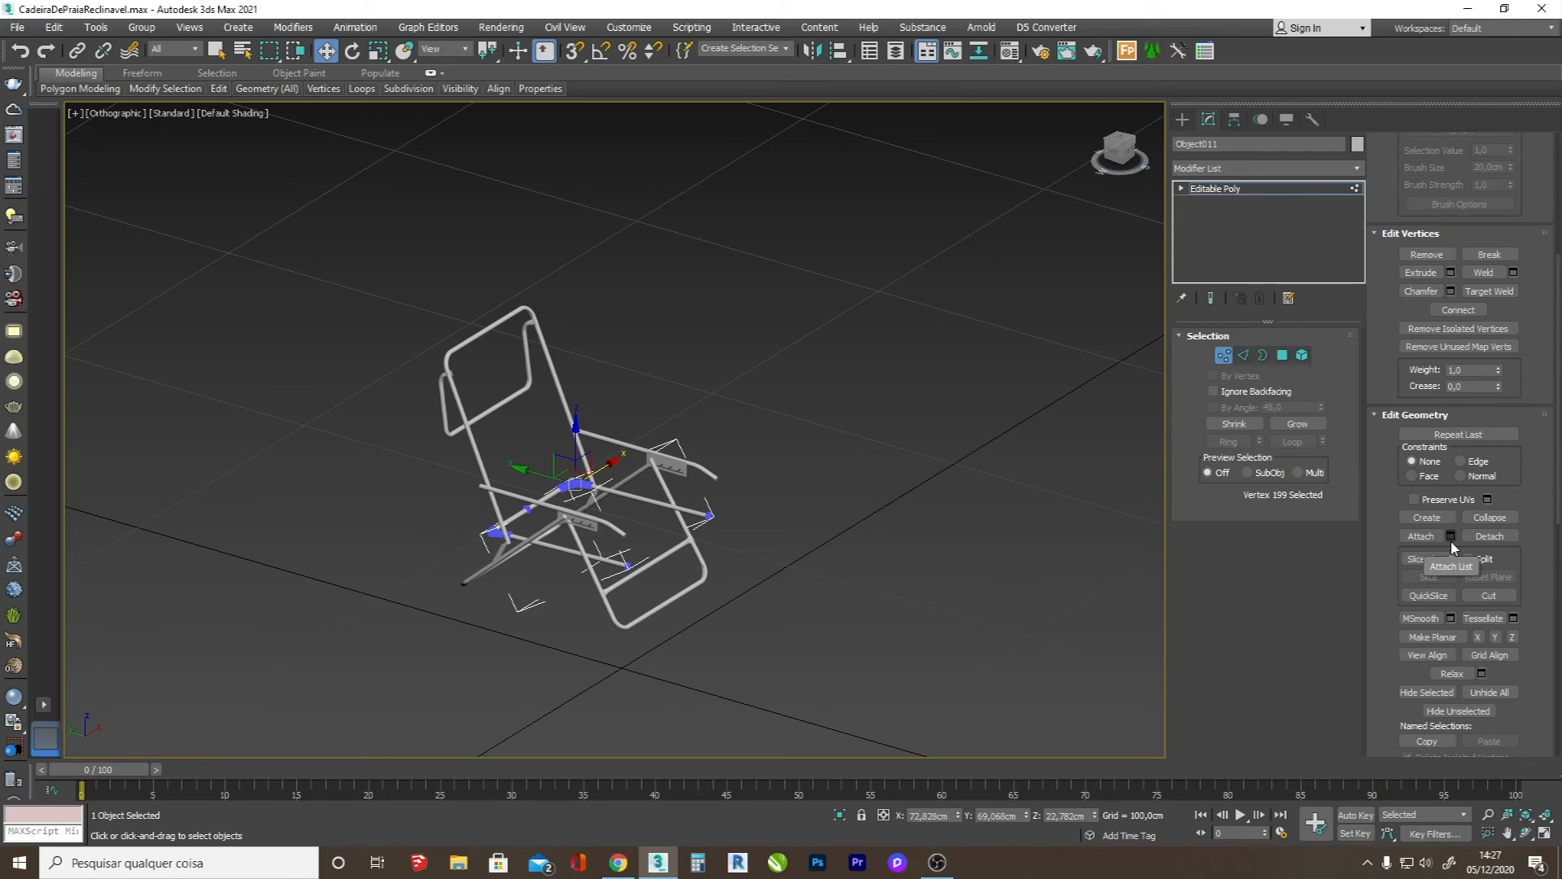
{"action": "left_click", "coordinate": [1451, 537]}
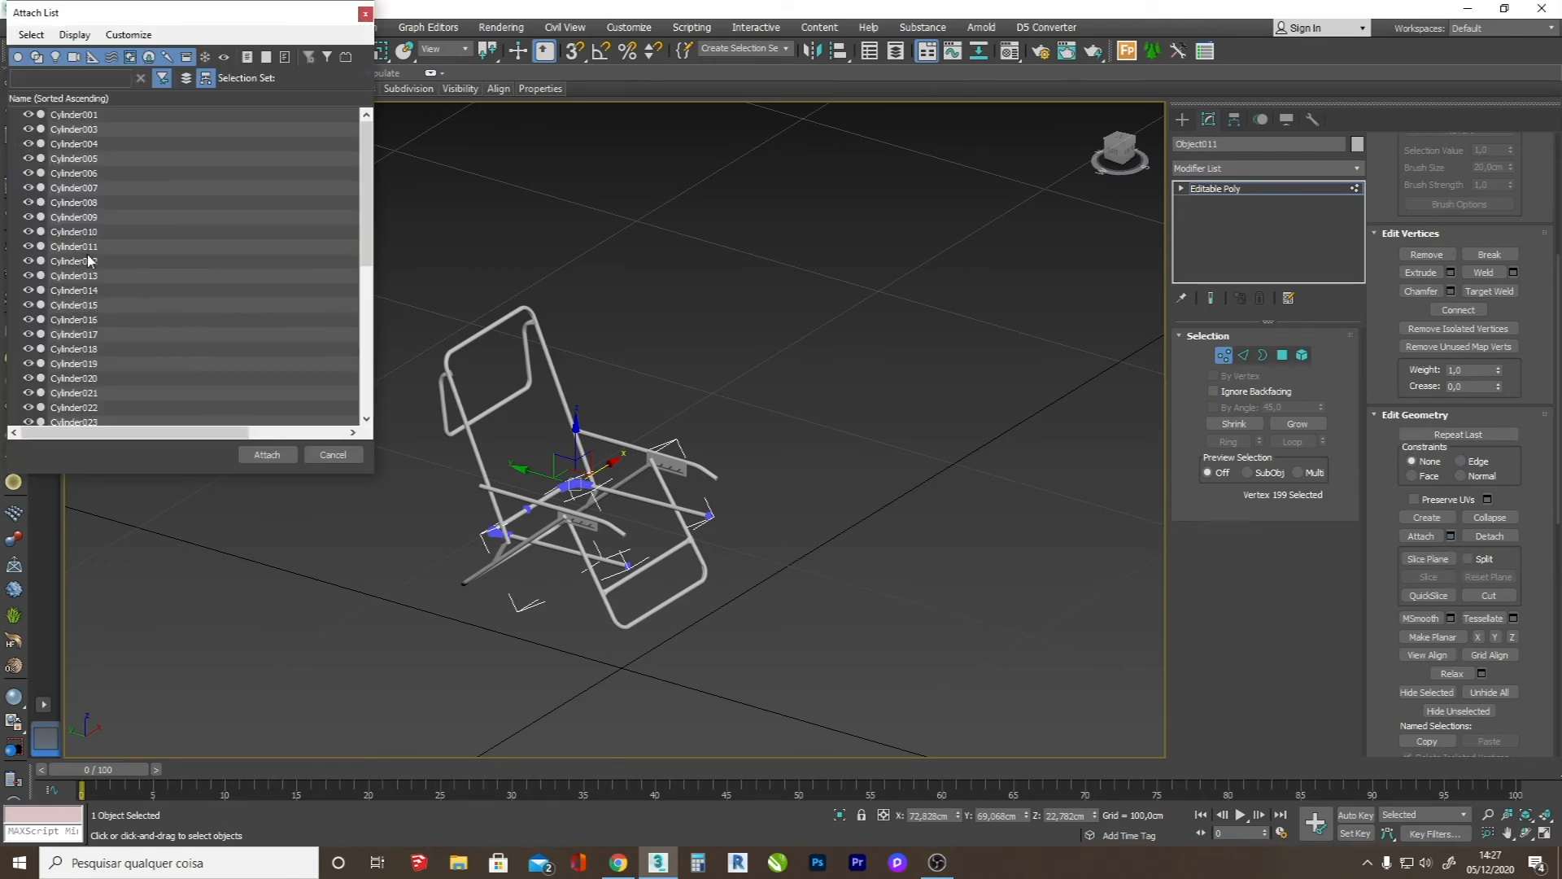
{"action": "left_click", "coordinate": [90, 260]}
{"action": "key", "text": "ctrl+a"}
{"action": "left_click", "coordinate": [289, 459]}
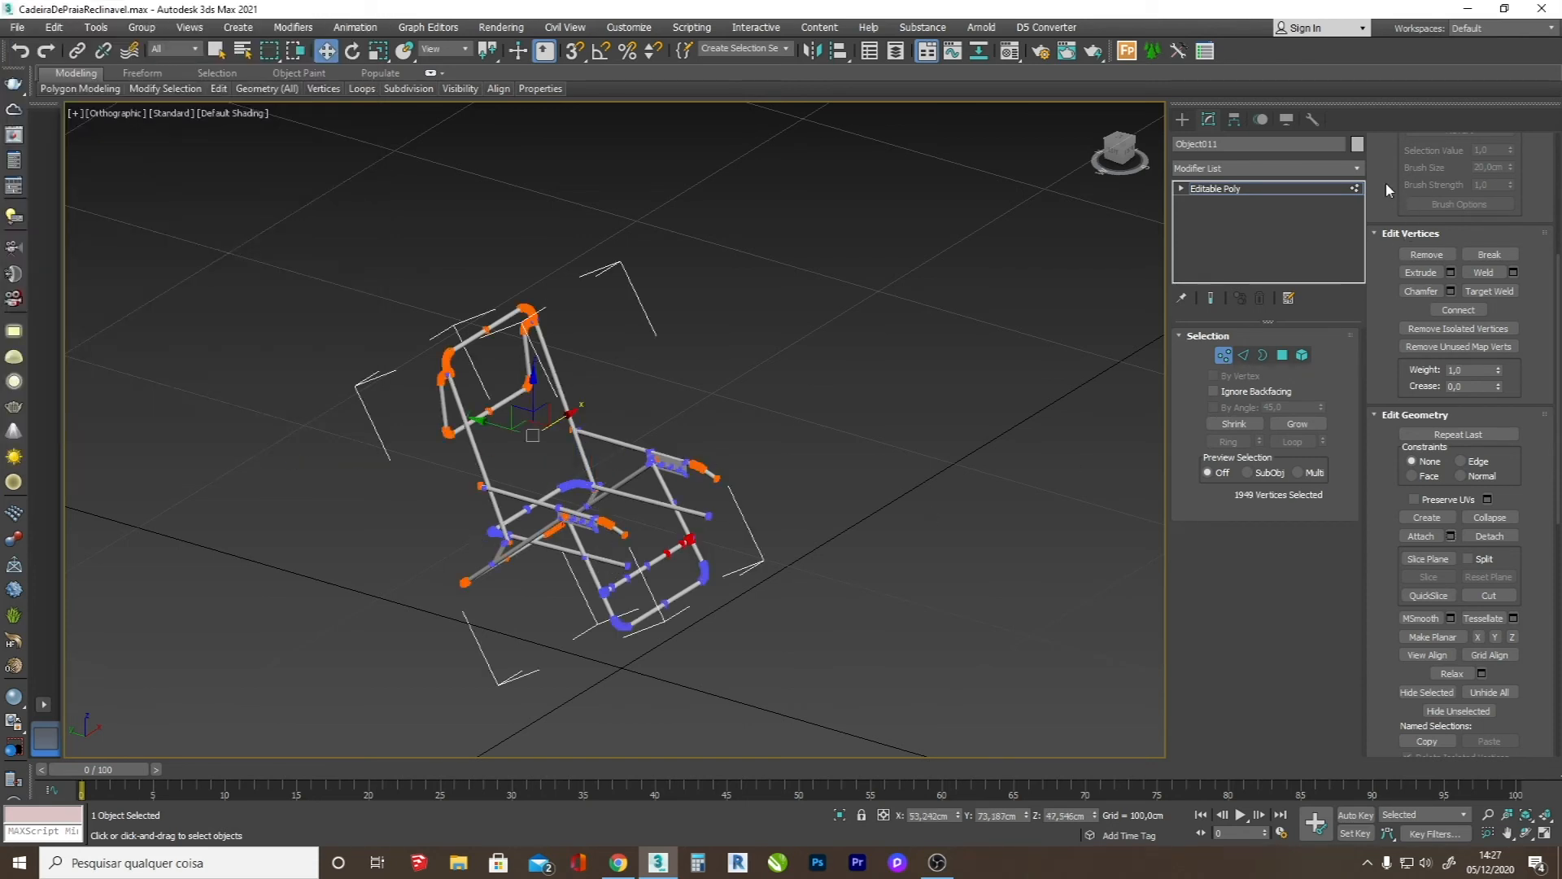
- Turn off soft selection on the combined frame, leave vertex editing and check its mesh edges
{"action": "scroll", "coordinate": [1384, 182], "scroll_direction": "up", "scroll_amount": 5}
{"action": "left_click", "coordinate": [1407, 162]}
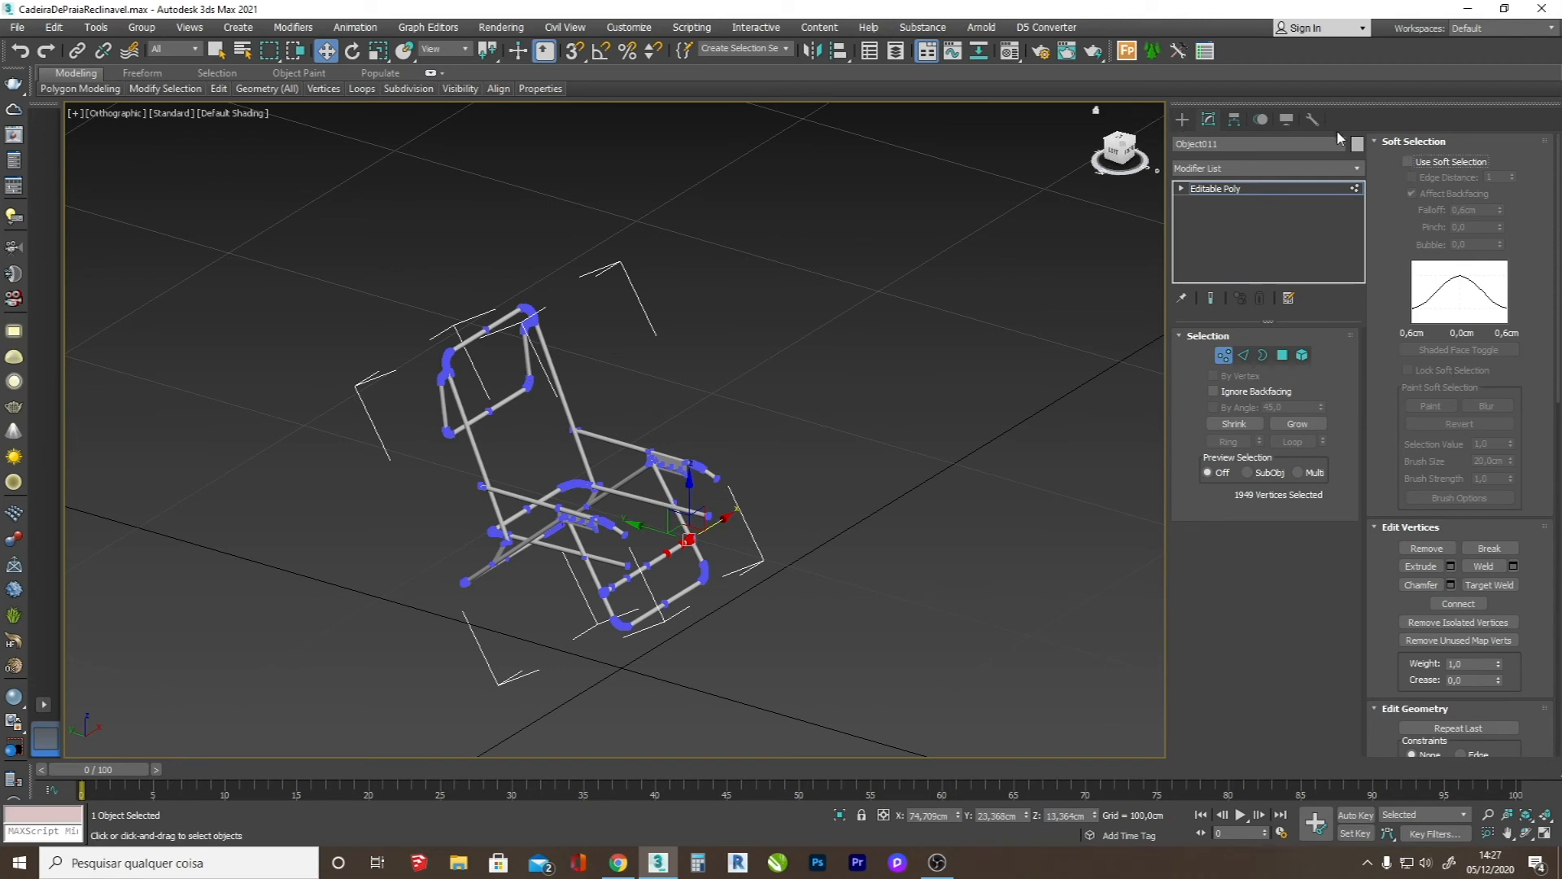
{"action": "left_click", "coordinate": [1182, 120]}
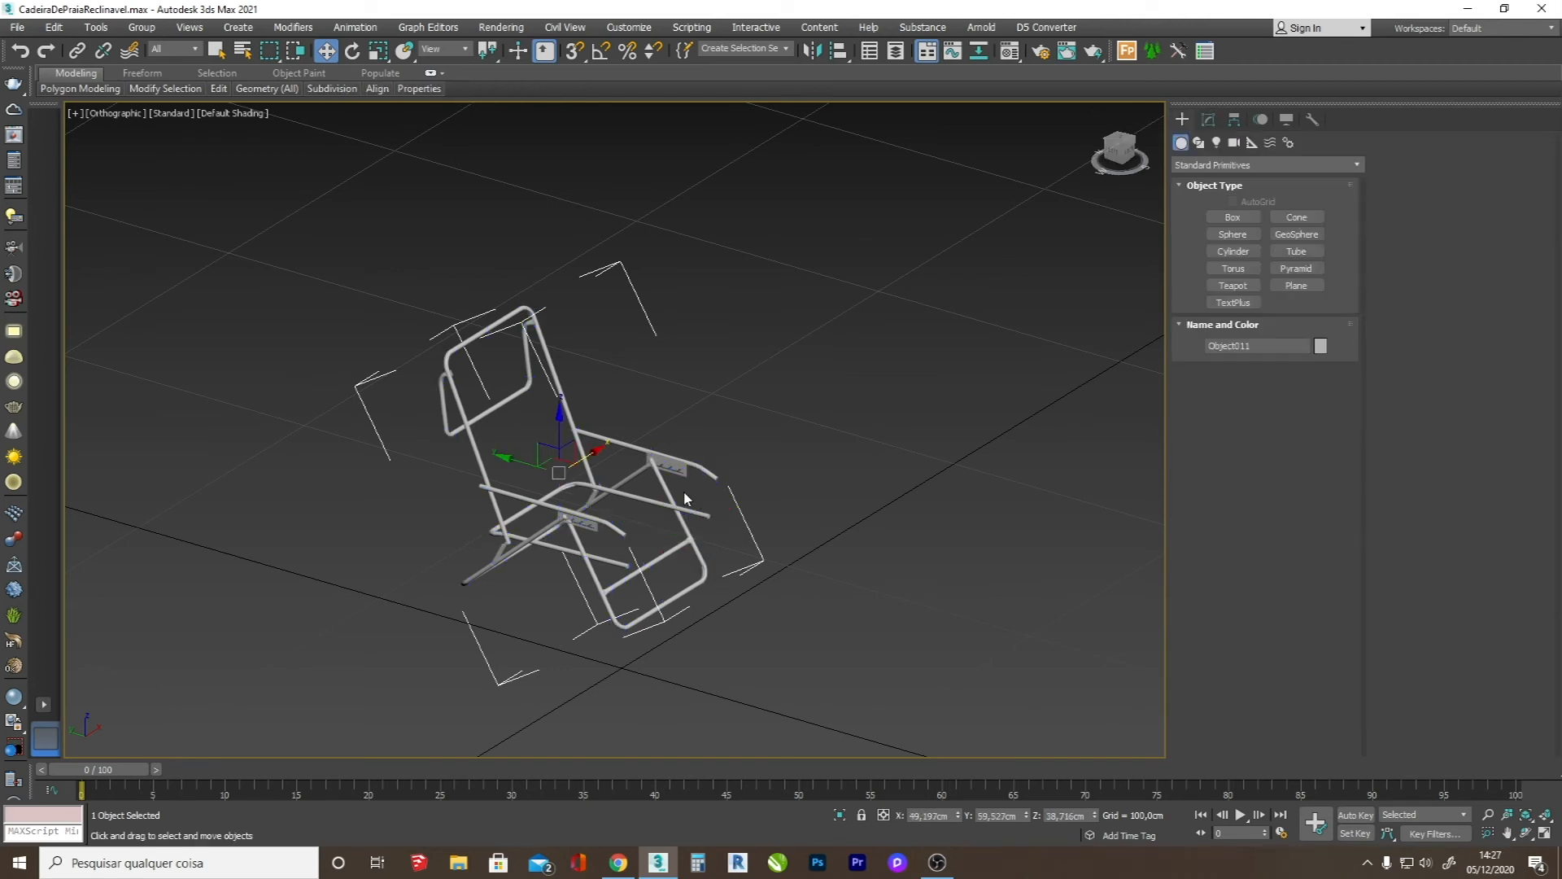
{"action": "key", "text": "F4"}
{"action": "scroll", "coordinate": [651, 488], "scroll_direction": "up", "scroll_amount": 4}
{"action": "scroll", "coordinate": [628, 480], "scroll_direction": "down", "scroll_amount": 3}
{"action": "key", "text": "F4"}
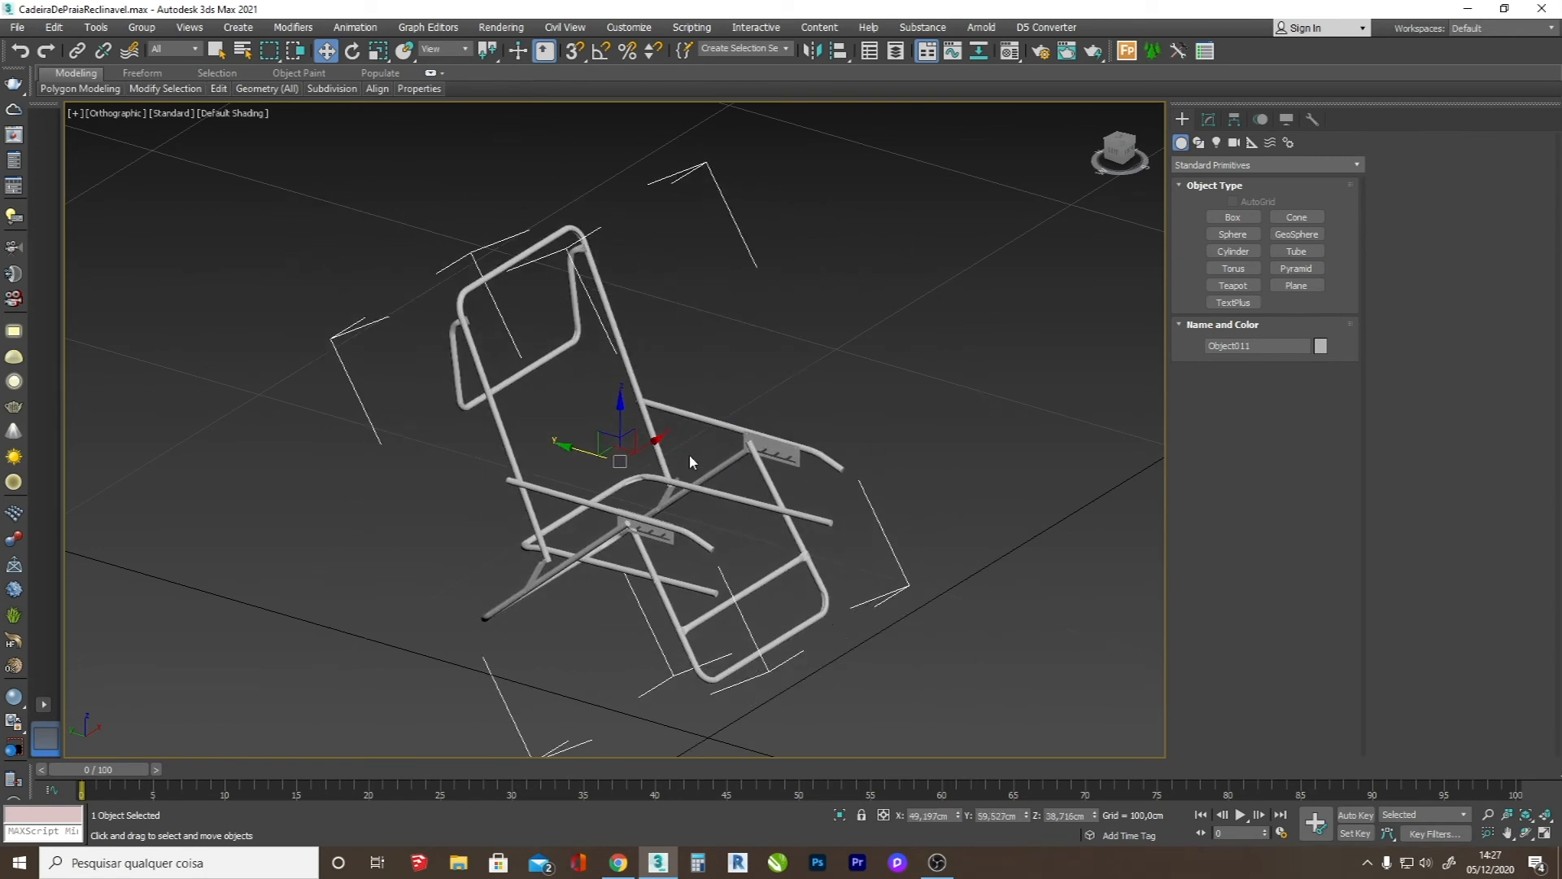
- Choose V-Ray Next, update 3.2 as the renderer in the render setup and close it
{"action": "key", "text": "F10"}
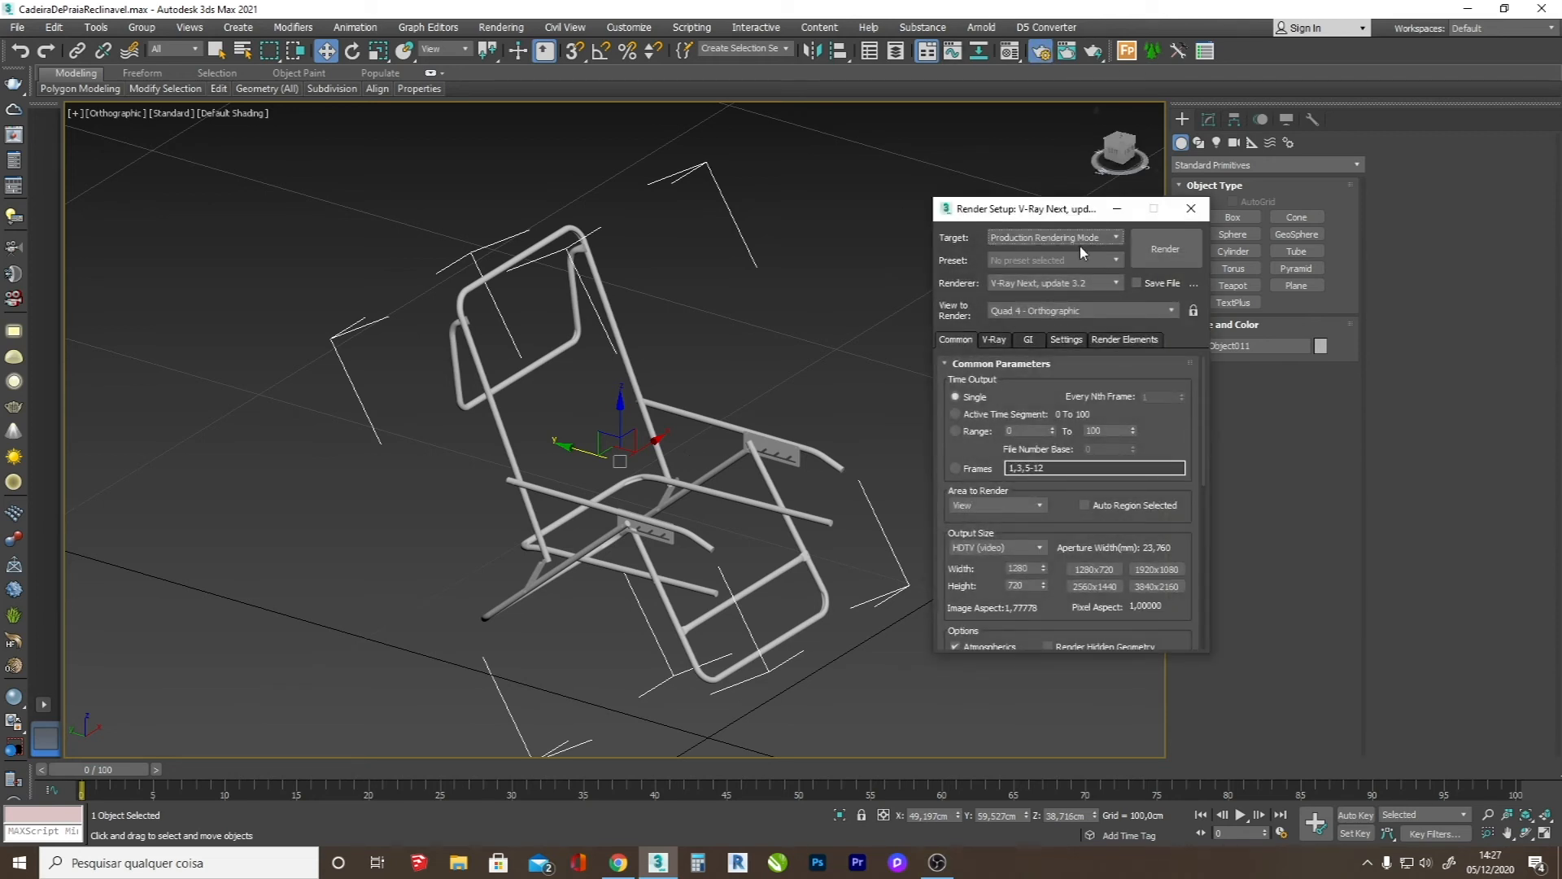
{"action": "left_click", "coordinate": [1043, 286]}
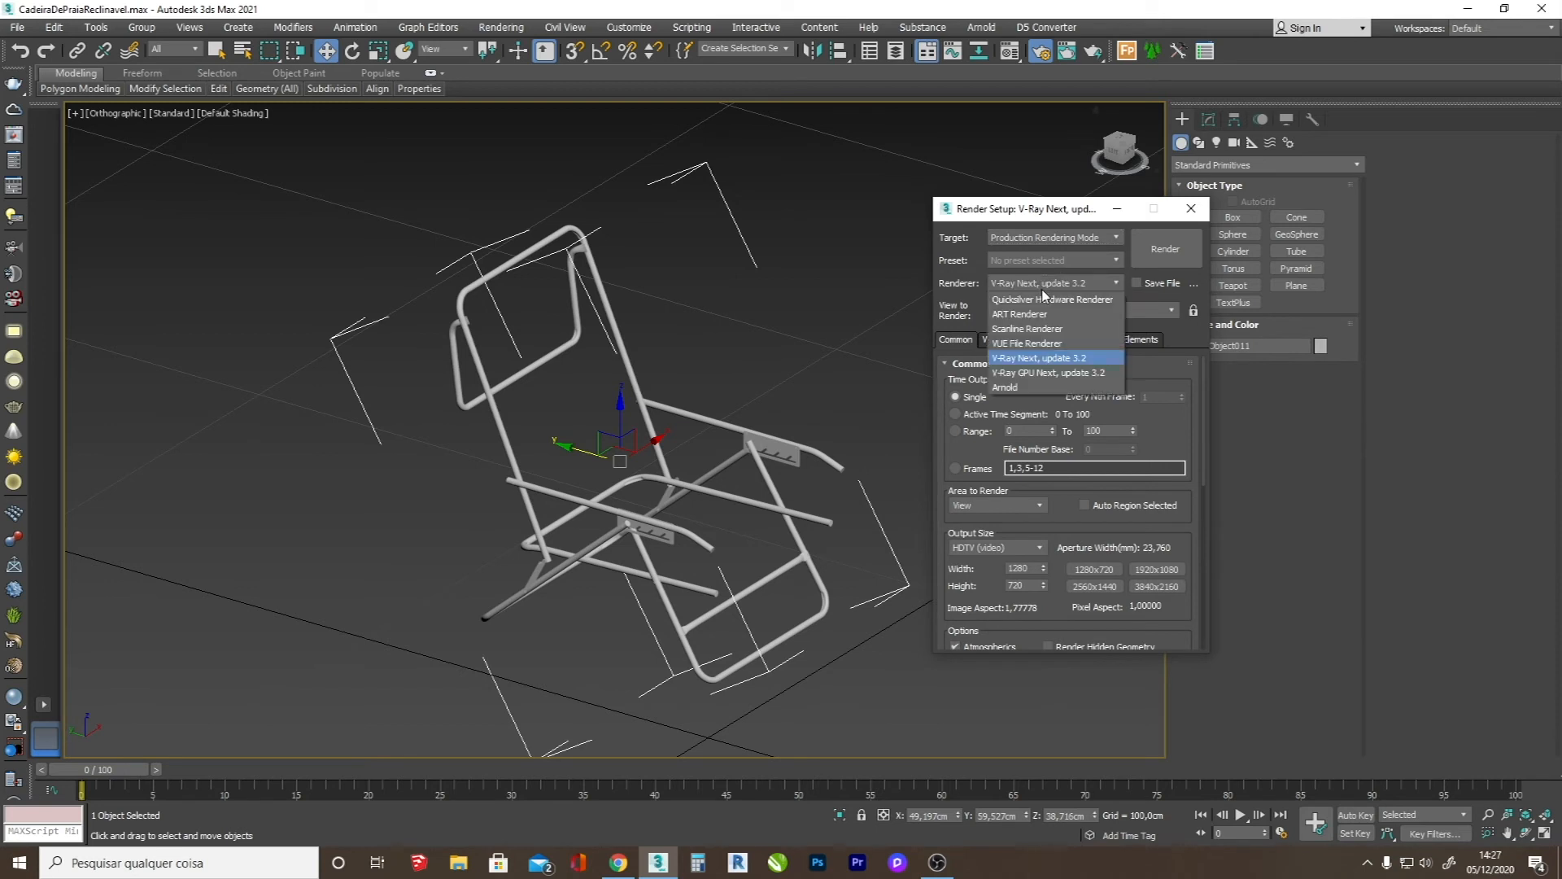
{"action": "left_click", "coordinate": [1053, 358]}
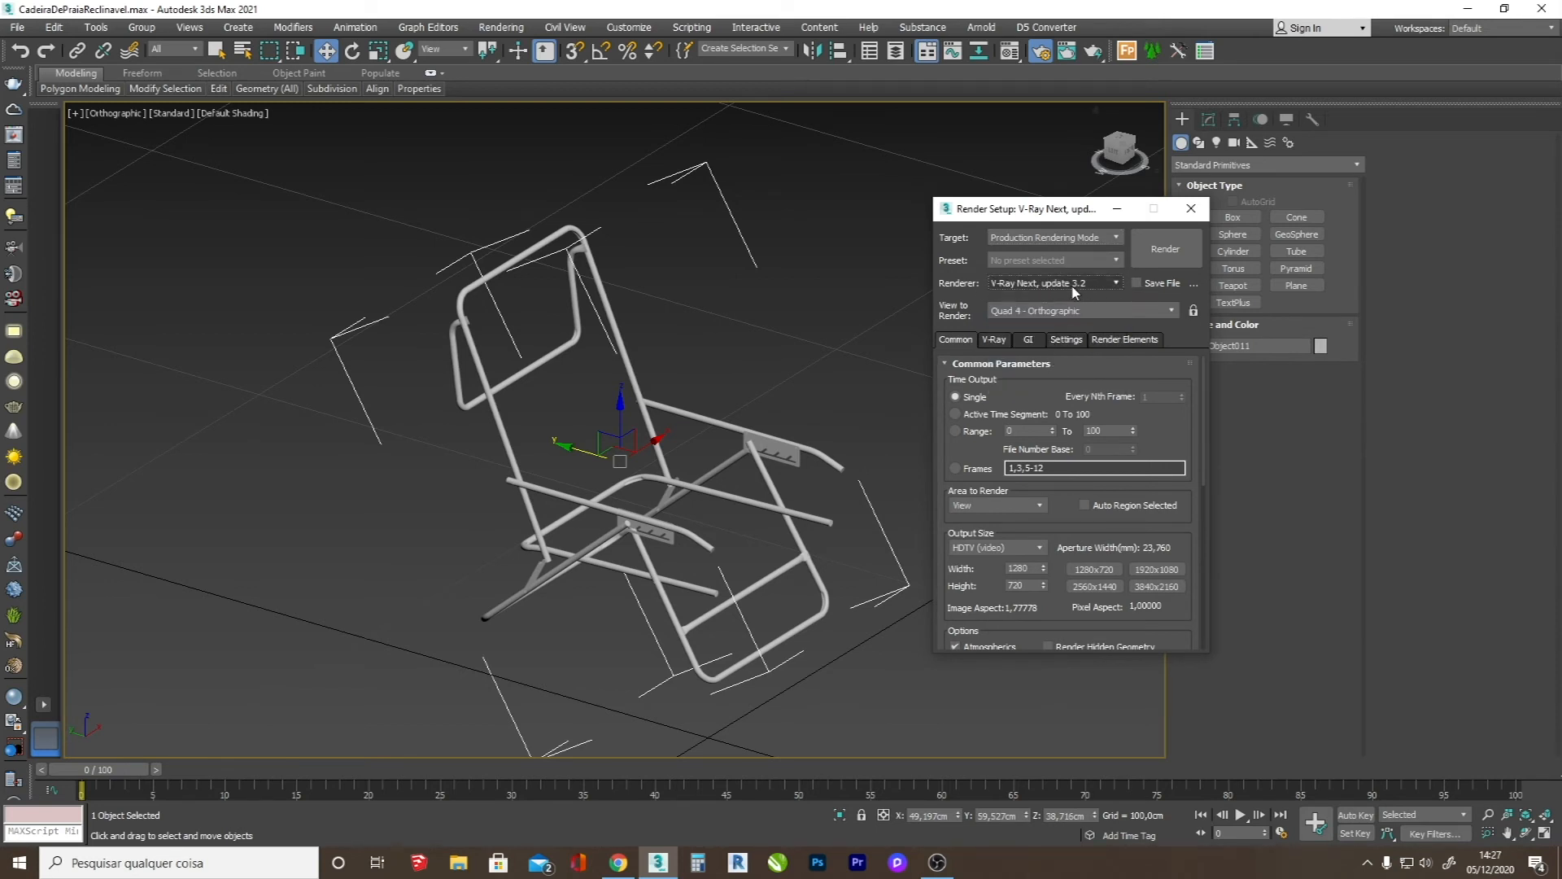
{"action": "left_click", "coordinate": [1196, 210]}
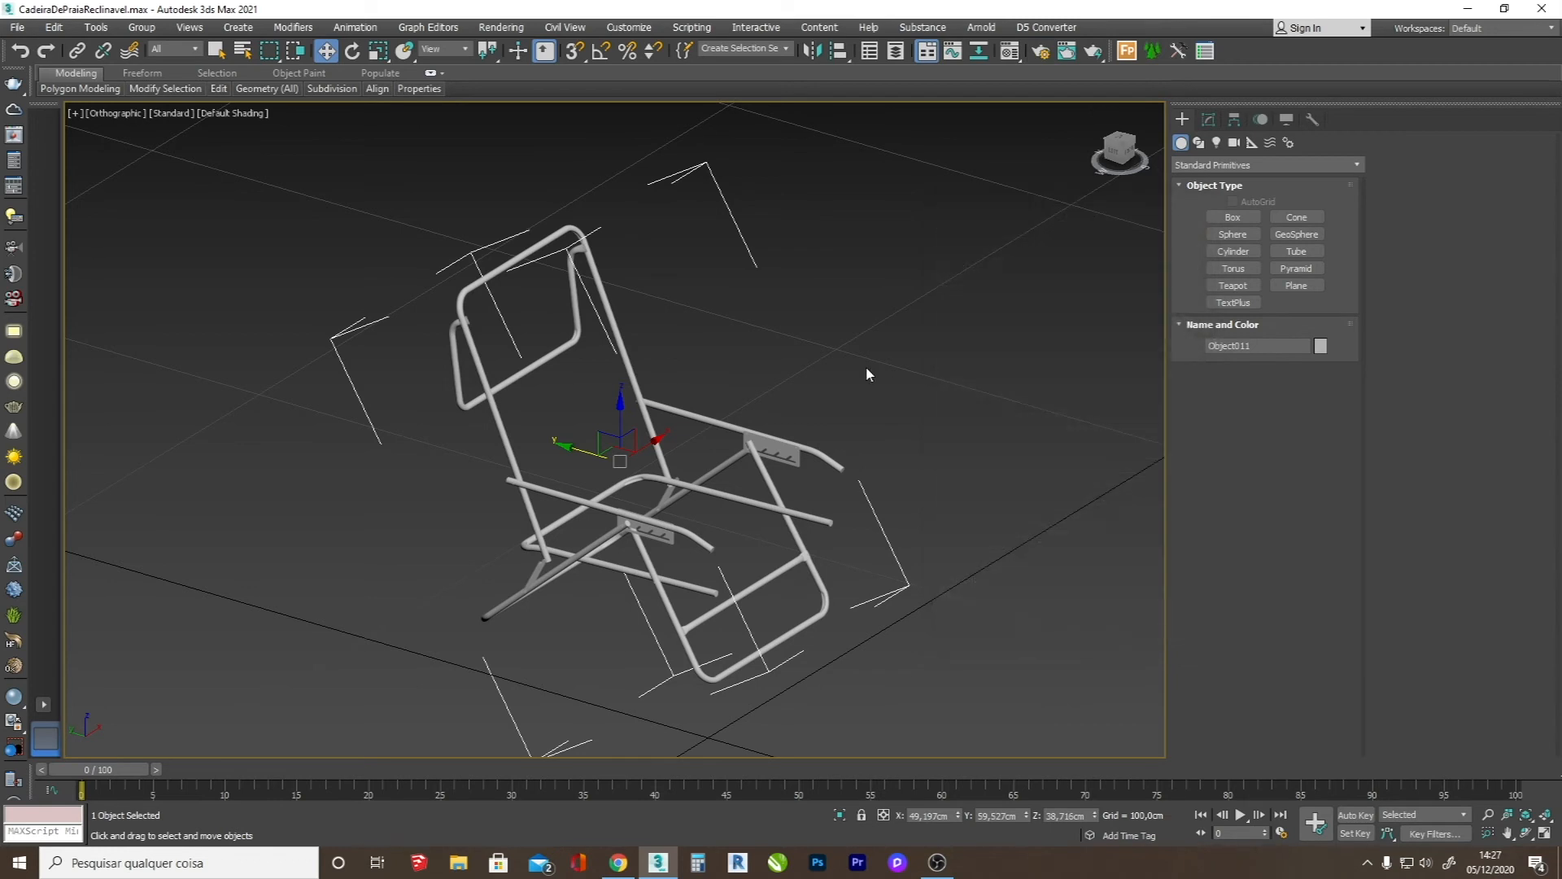
- Open the Material Editor and change the first slot's Standard (Legacy) material to VRayMtl
{"action": "left_click", "coordinate": [1009, 51]}
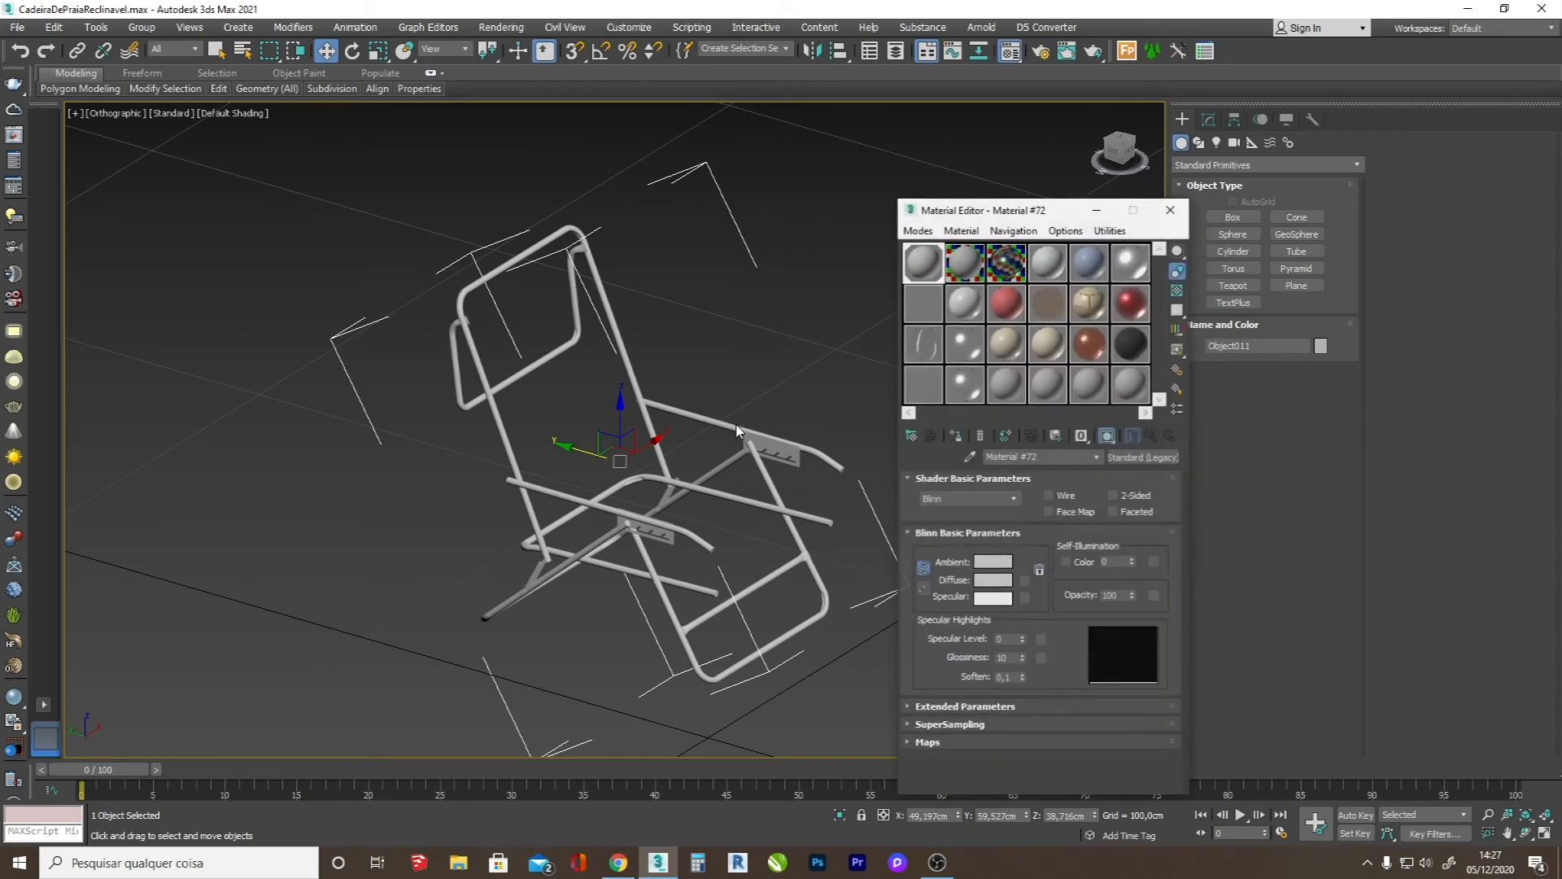
{"action": "left_click", "coordinate": [1015, 53]}
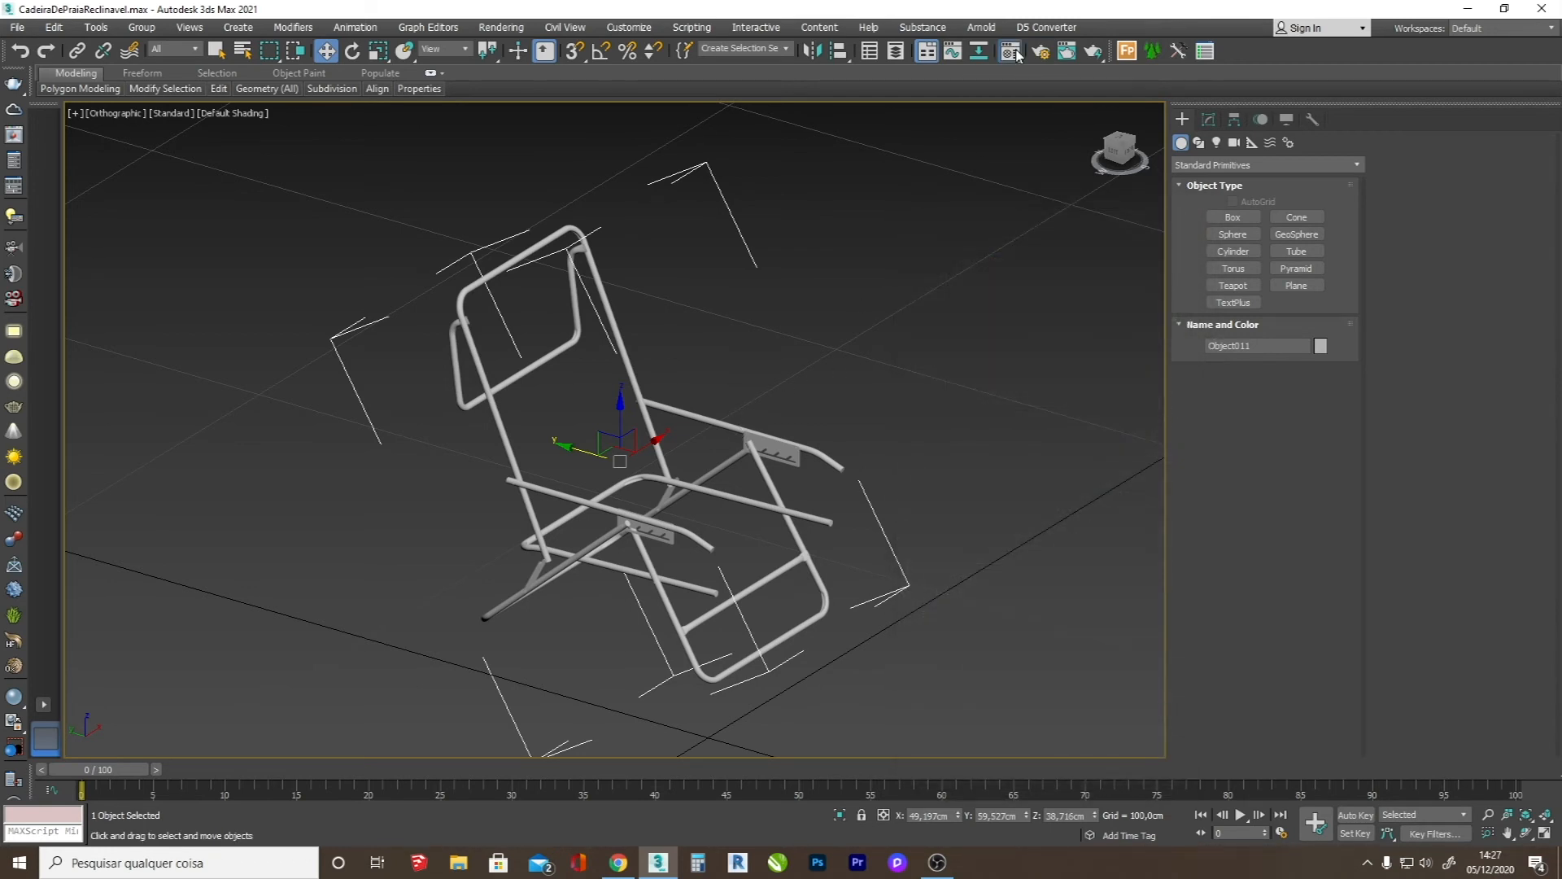
{"action": "left_click", "coordinate": [1014, 53]}
{"action": "left_click", "coordinate": [1014, 53]}
{"action": "left_click", "coordinate": [1015, 52]}
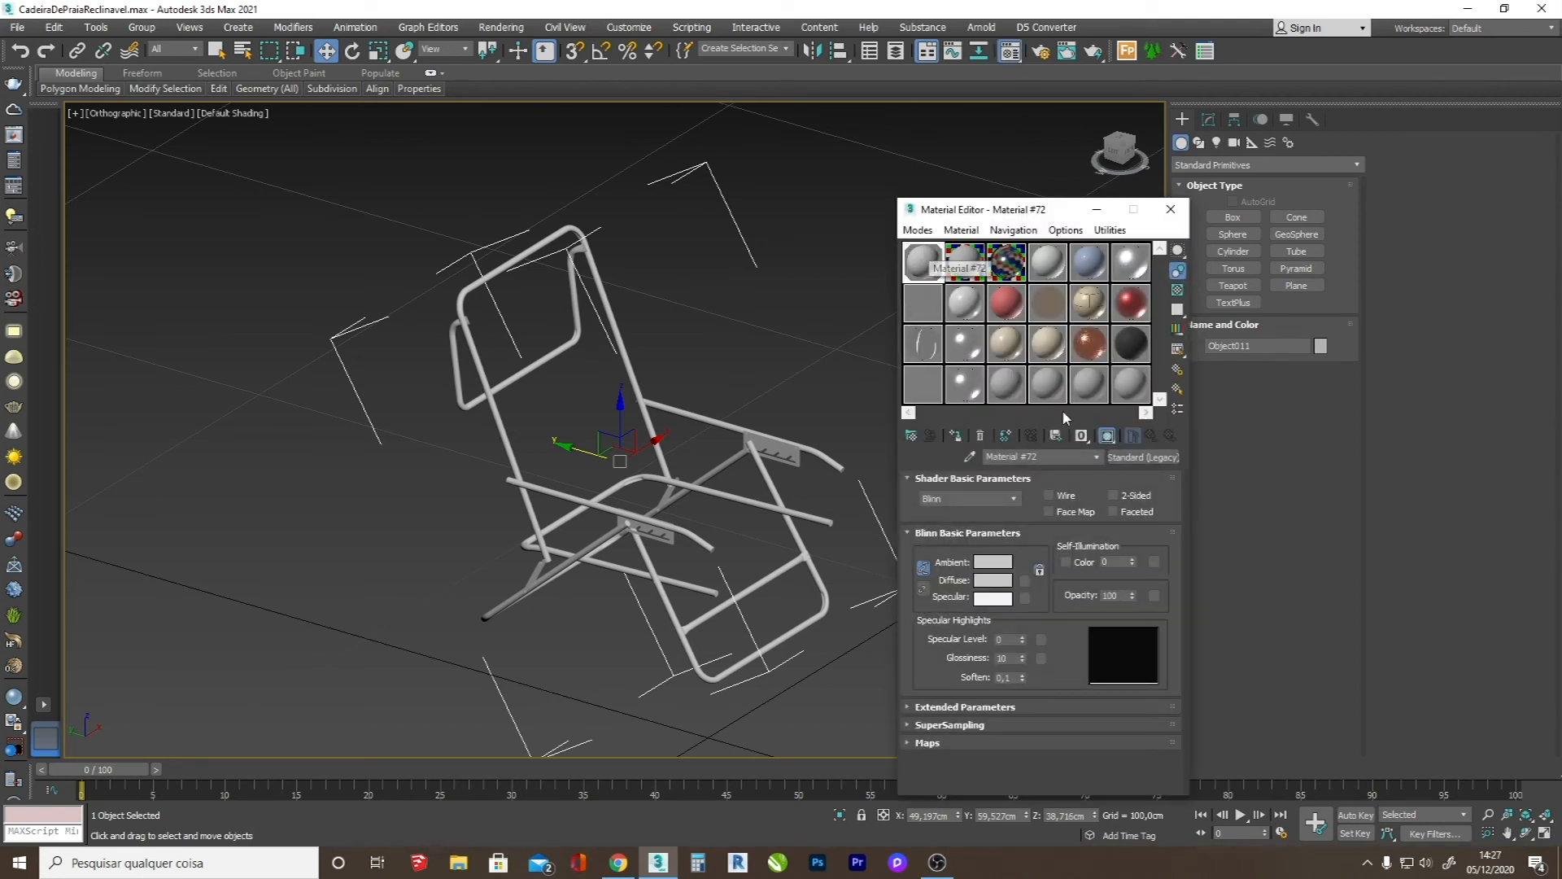
{"action": "left_click", "coordinate": [1117, 459]}
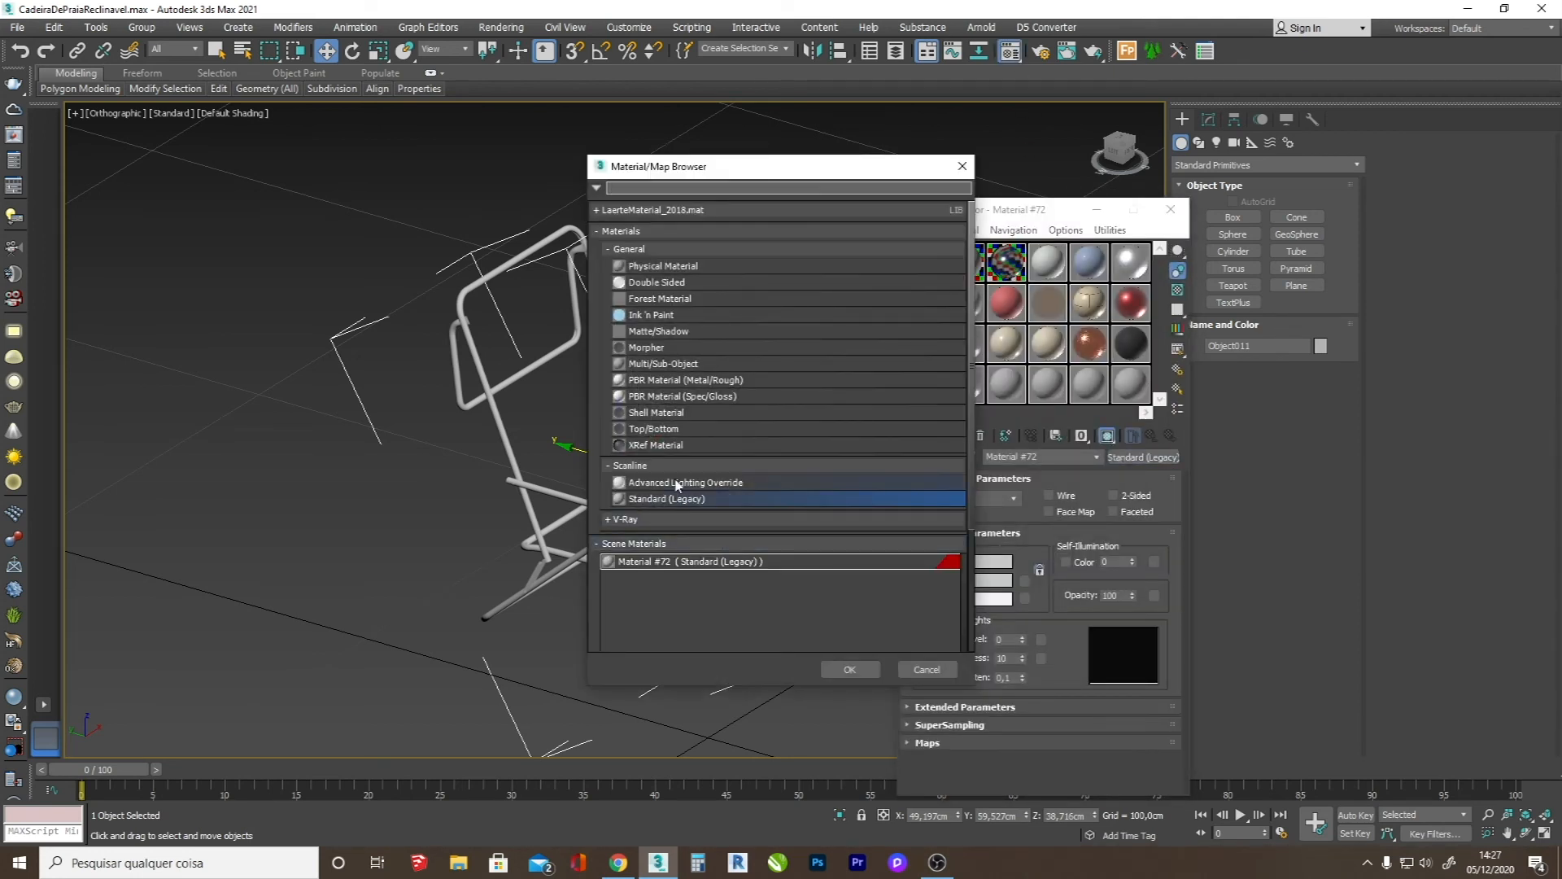
{"action": "scroll", "coordinate": [679, 496], "scroll_direction": "down", "scroll_amount": 2}
{"action": "double_click", "coordinate": [635, 443]}
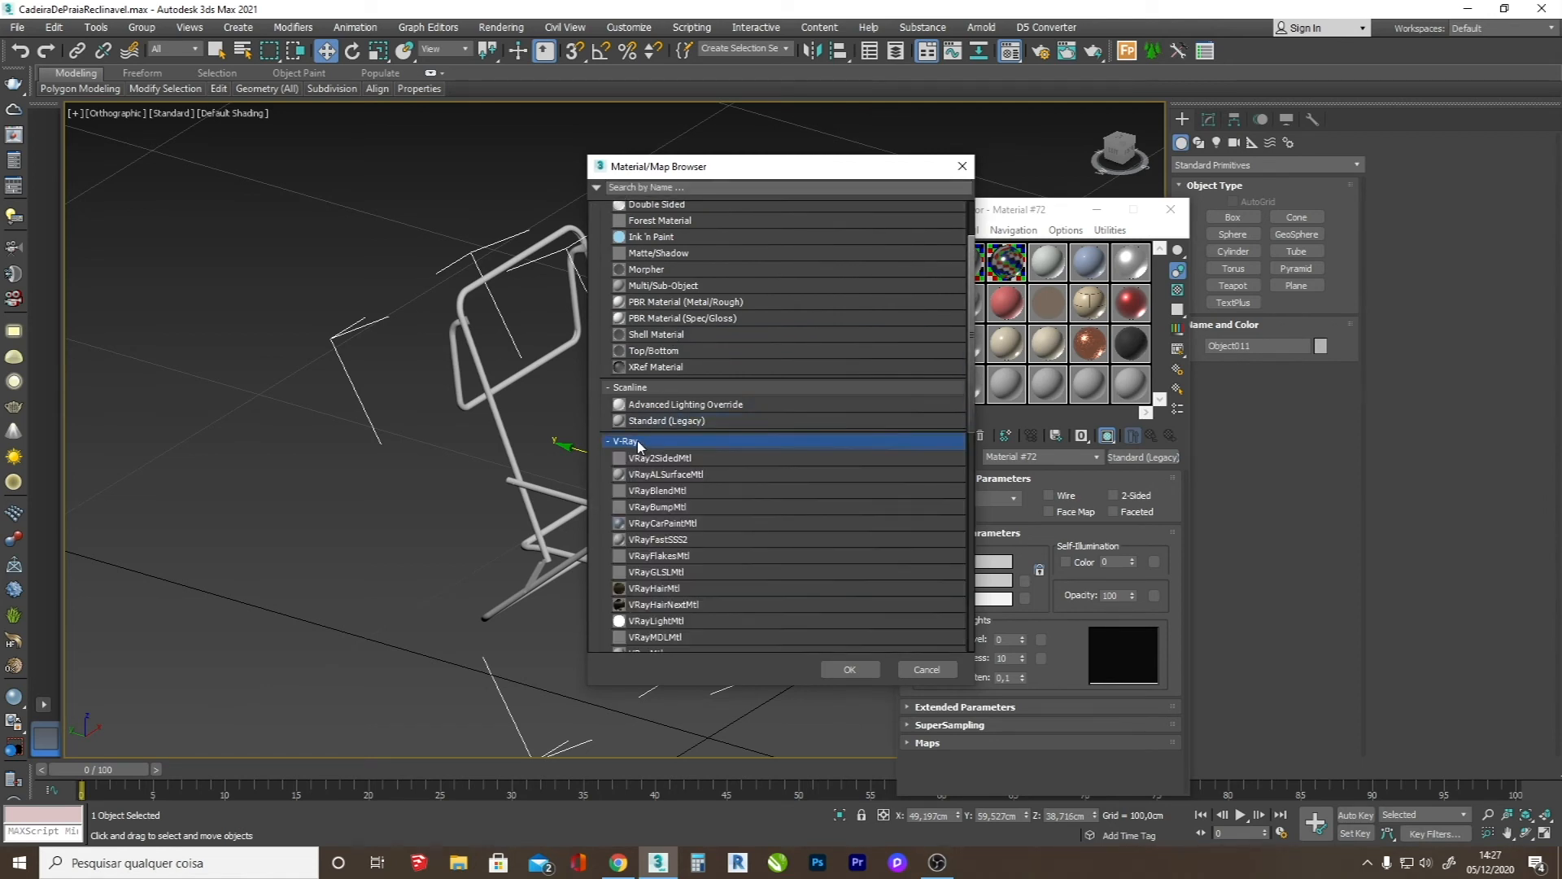
{"action": "scroll", "coordinate": [639, 449], "scroll_direction": "down", "scroll_amount": 2}
{"action": "double_click", "coordinate": [647, 575]}
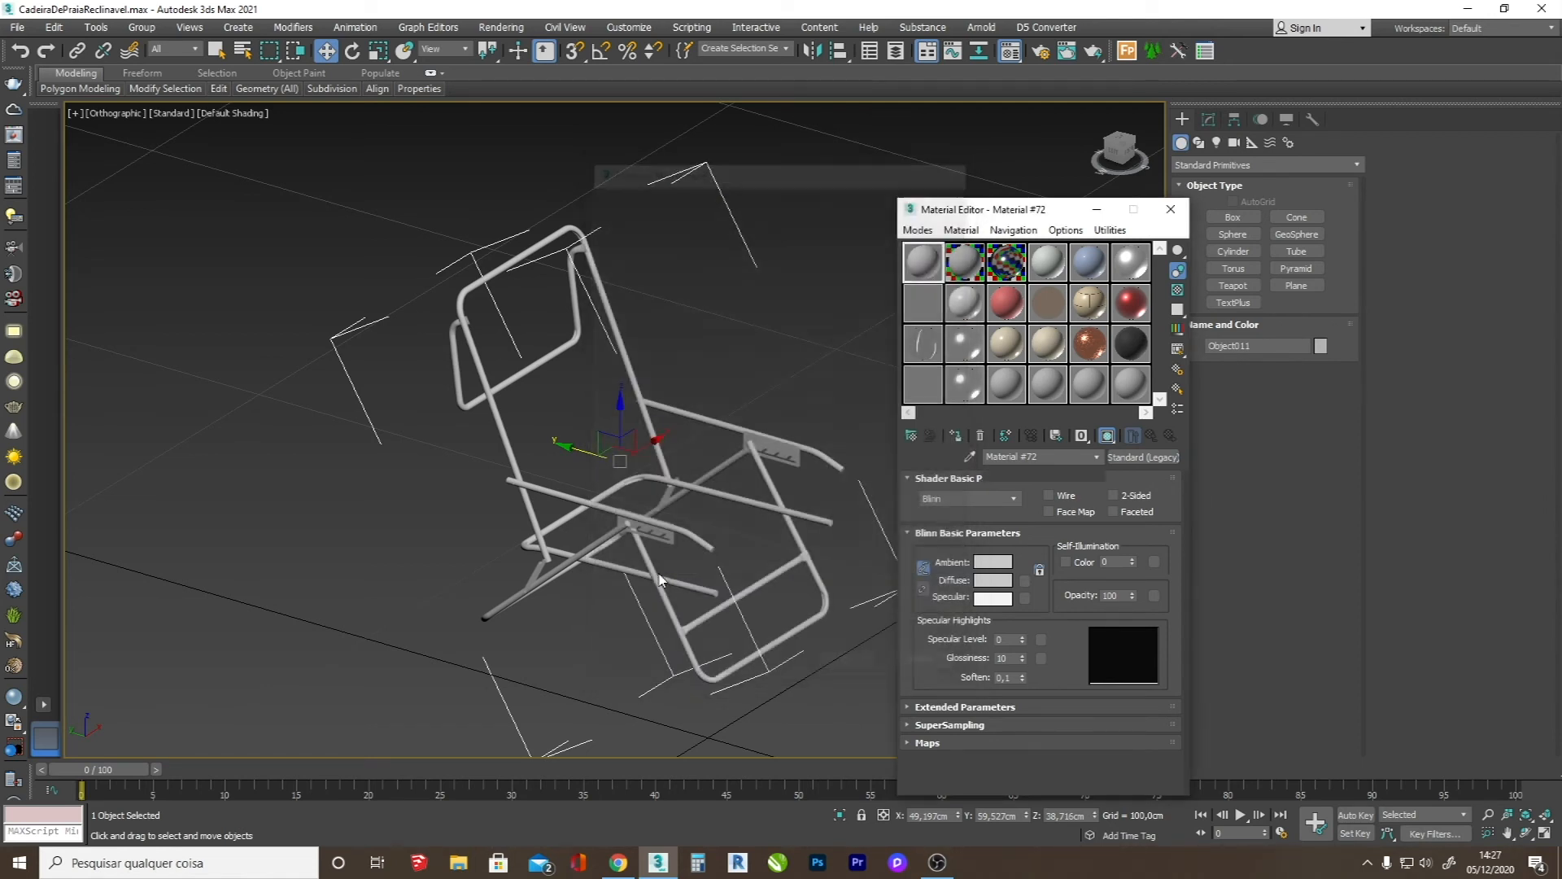
- Copy the first slot's VRayMtl material into the second and third sample slots, and rename the first one MetalCadeira
{"action": "left_click", "coordinate": [967, 268]}
{"action": "left_click", "coordinate": [1012, 265]}
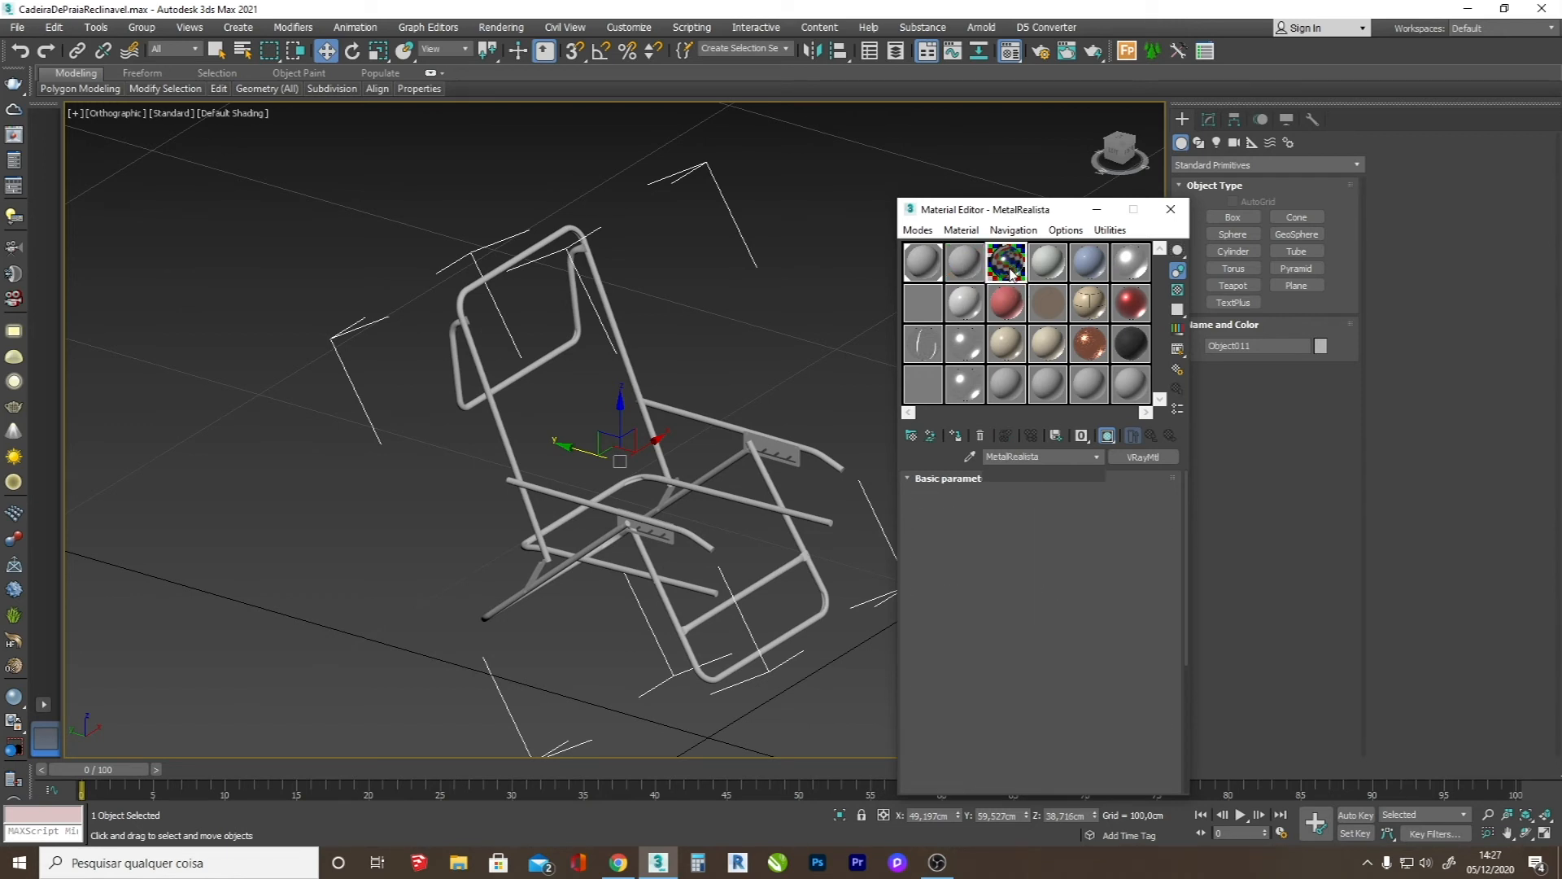
{"action": "left_click", "coordinate": [925, 266]}
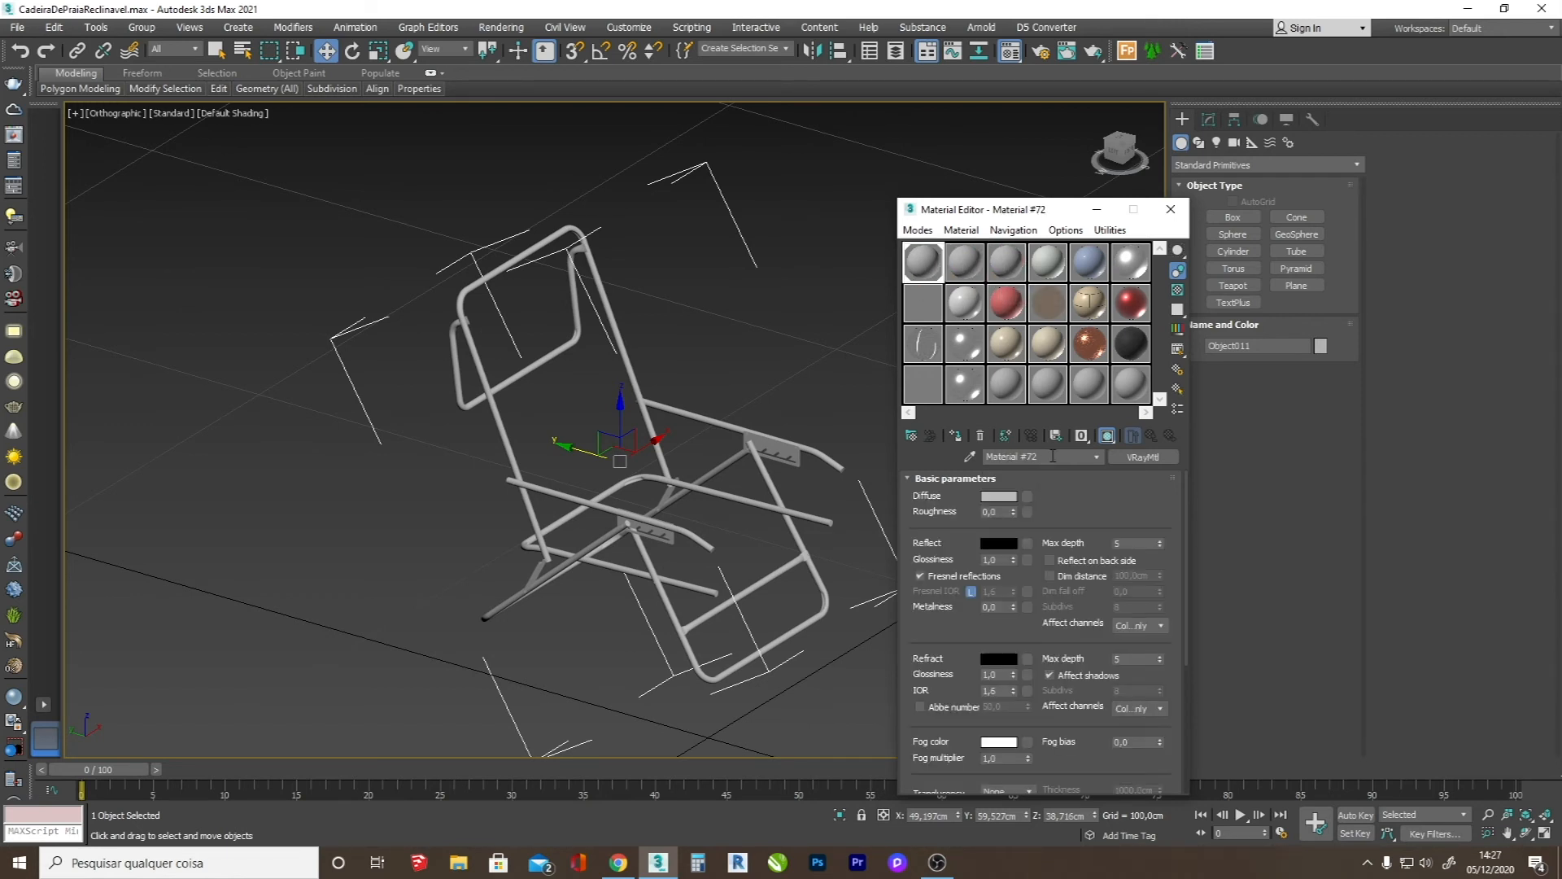
{"action": "type", "text": "Me"}
- Darken MetalCadeira's diffuse colour to a dark grey and assign the material to the selected metal frame
{"action": "left_click", "coordinate": [998, 496]}
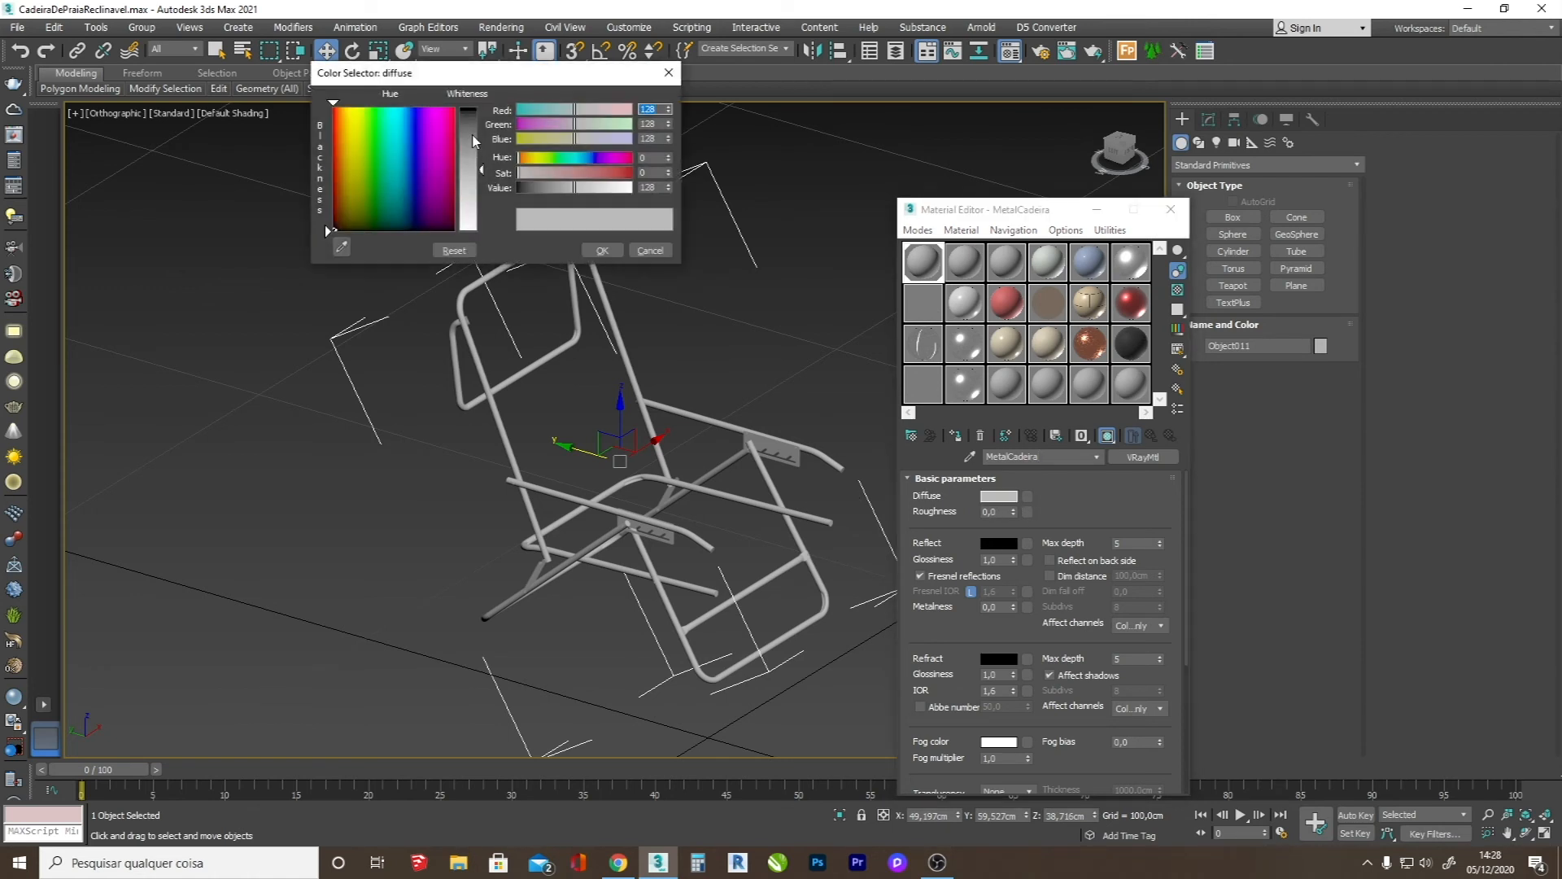
{"action": "left_click", "coordinate": [477, 135]}
{"action": "left_click", "coordinate": [603, 251]}
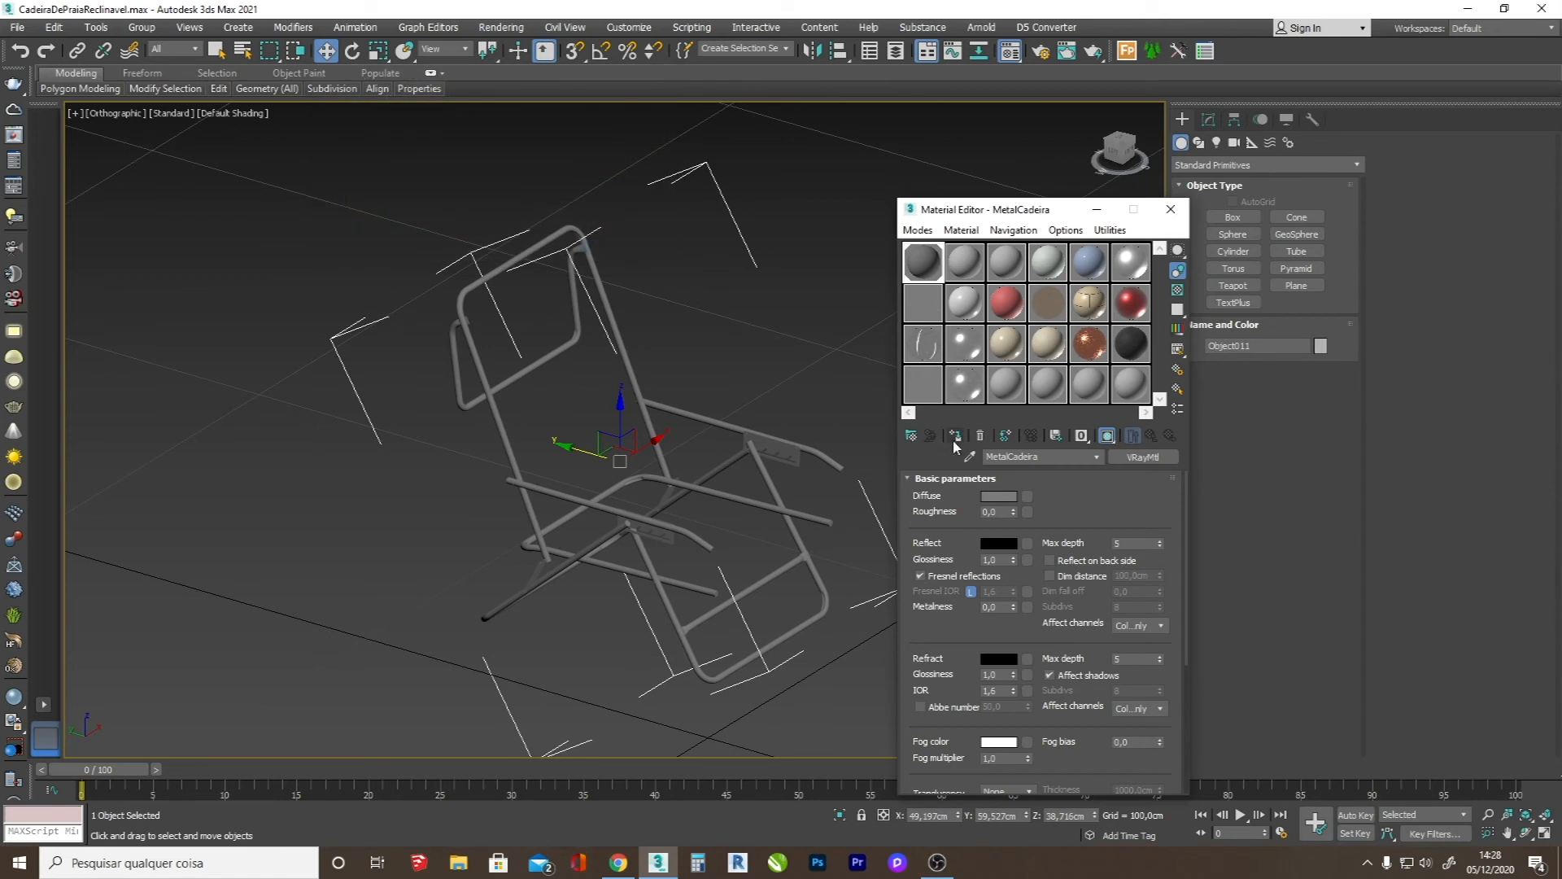
- Set MetalCadeira's reflection colour to white (255) and preview it in an enlarged sample window with the checkered background enabled
{"action": "left_click", "coordinate": [1010, 549]}
{"action": "left_click_drag", "start_coordinate": [487, 195], "coordinate": [482, 230]}
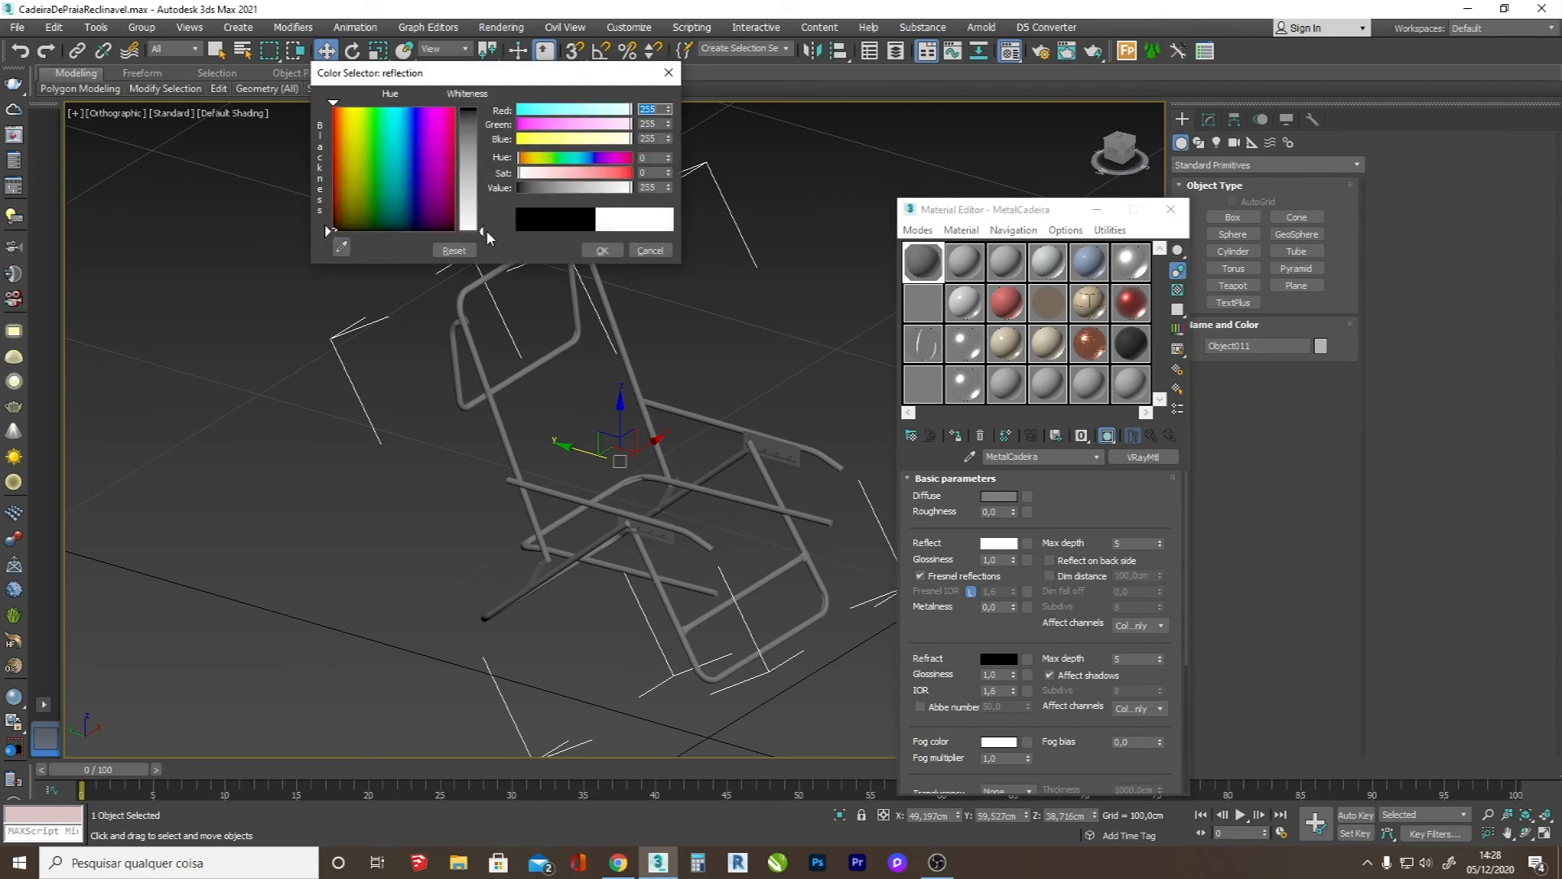
{"action": "left_click", "coordinate": [602, 250]}
{"action": "double_click", "coordinate": [929, 269]}
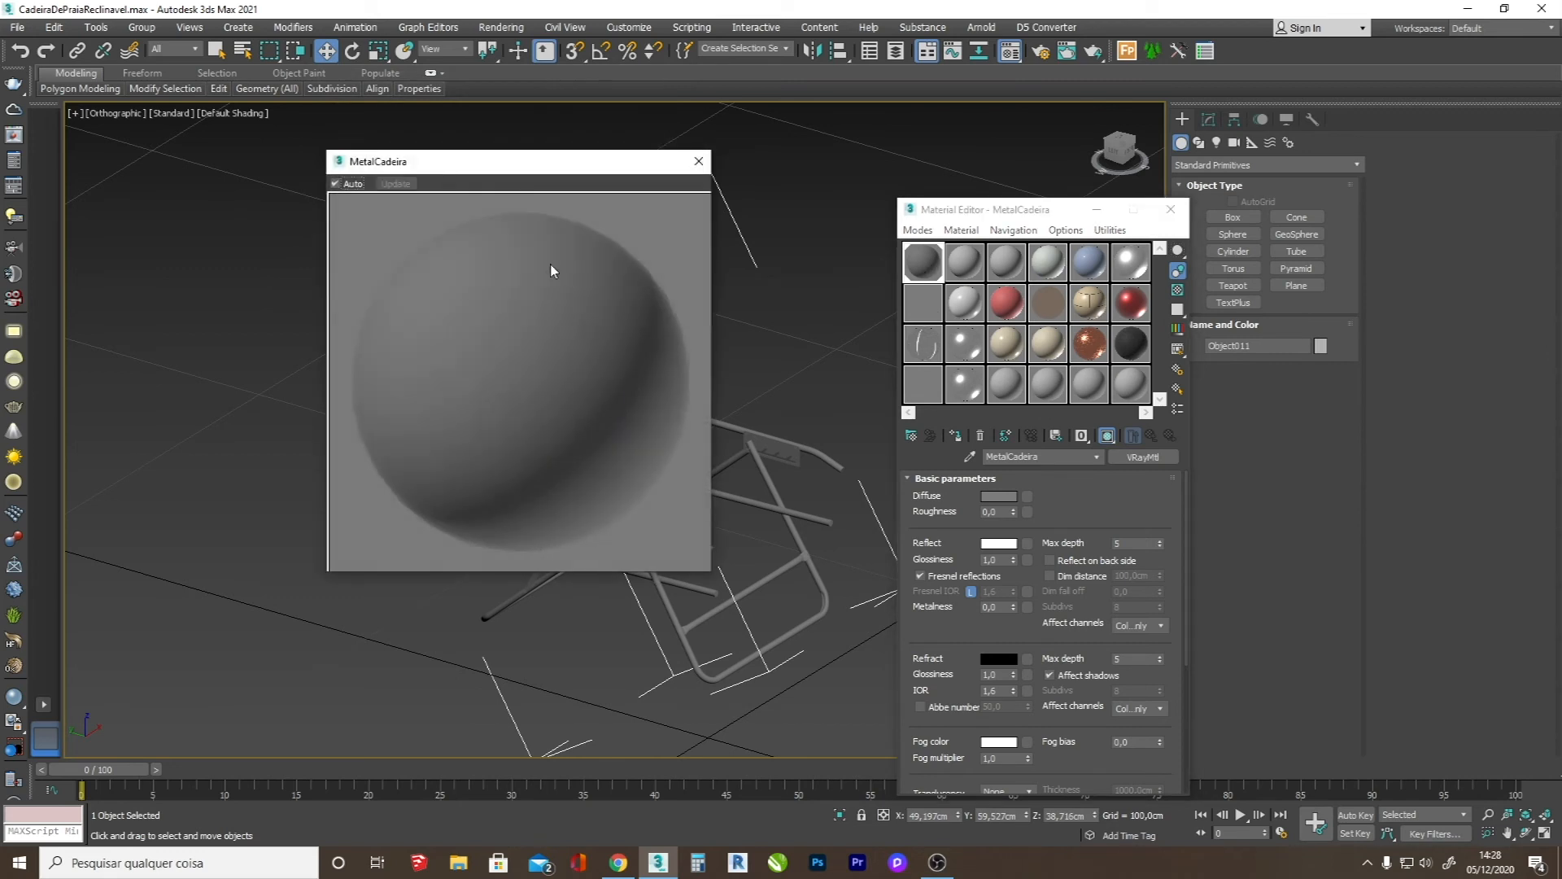
{"action": "left_click", "coordinate": [1177, 289]}
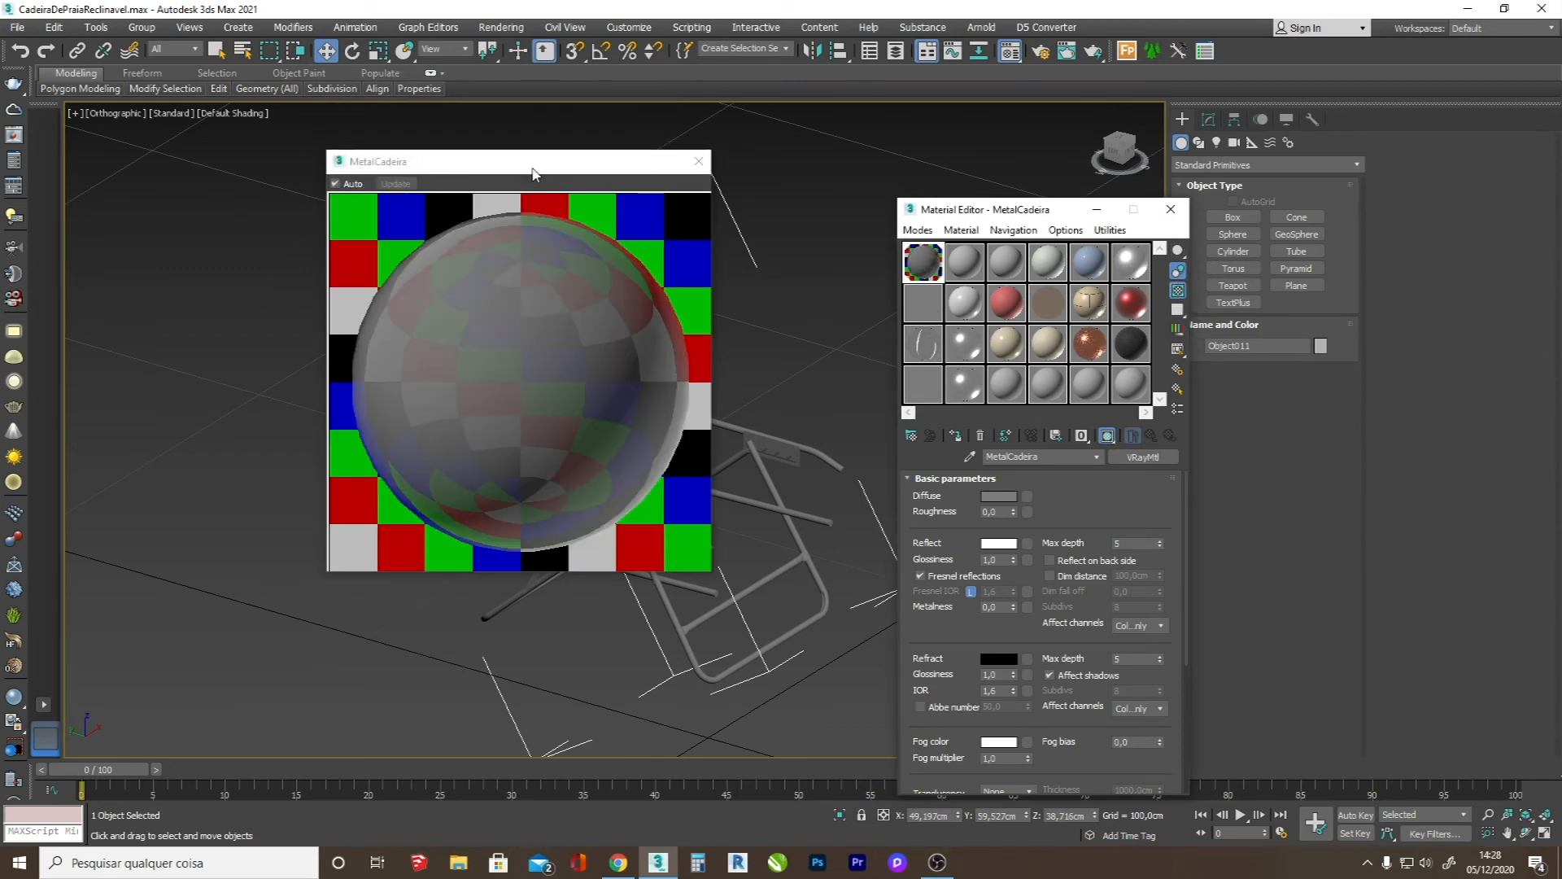
{"action": "left_click_drag", "start_coordinate": [537, 173], "coordinate": [355, 189]}
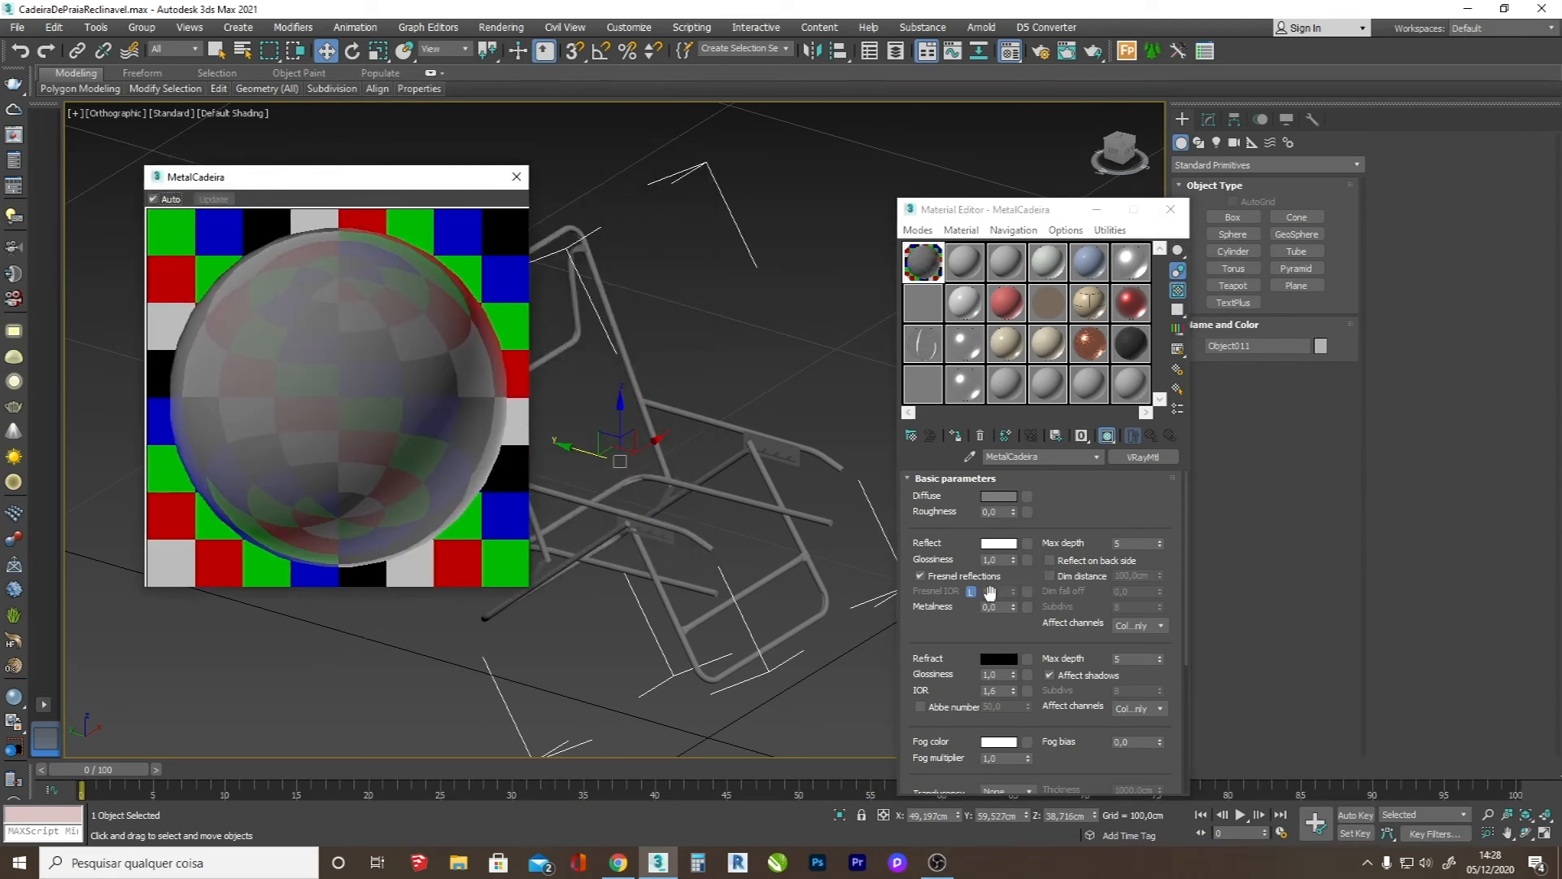
- Set MetalCadeira's metalness to 0,75 and its reflection glossiness to 0,7, and close the enlarged sample
{"action": "left_click", "coordinate": [1004, 606]}
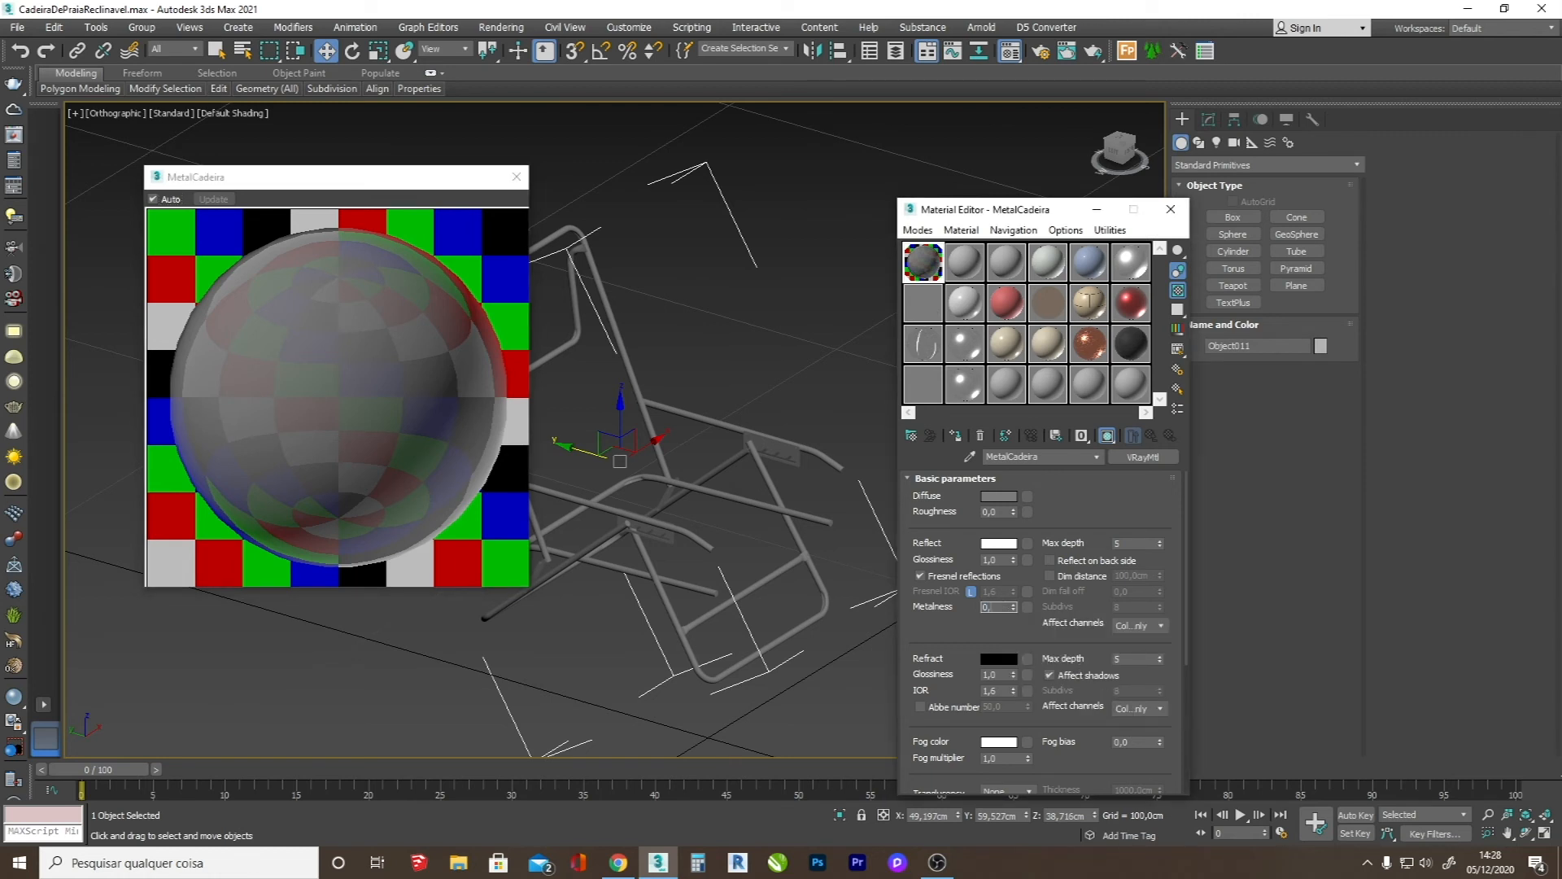
{"action": "key", "text": "Return"}
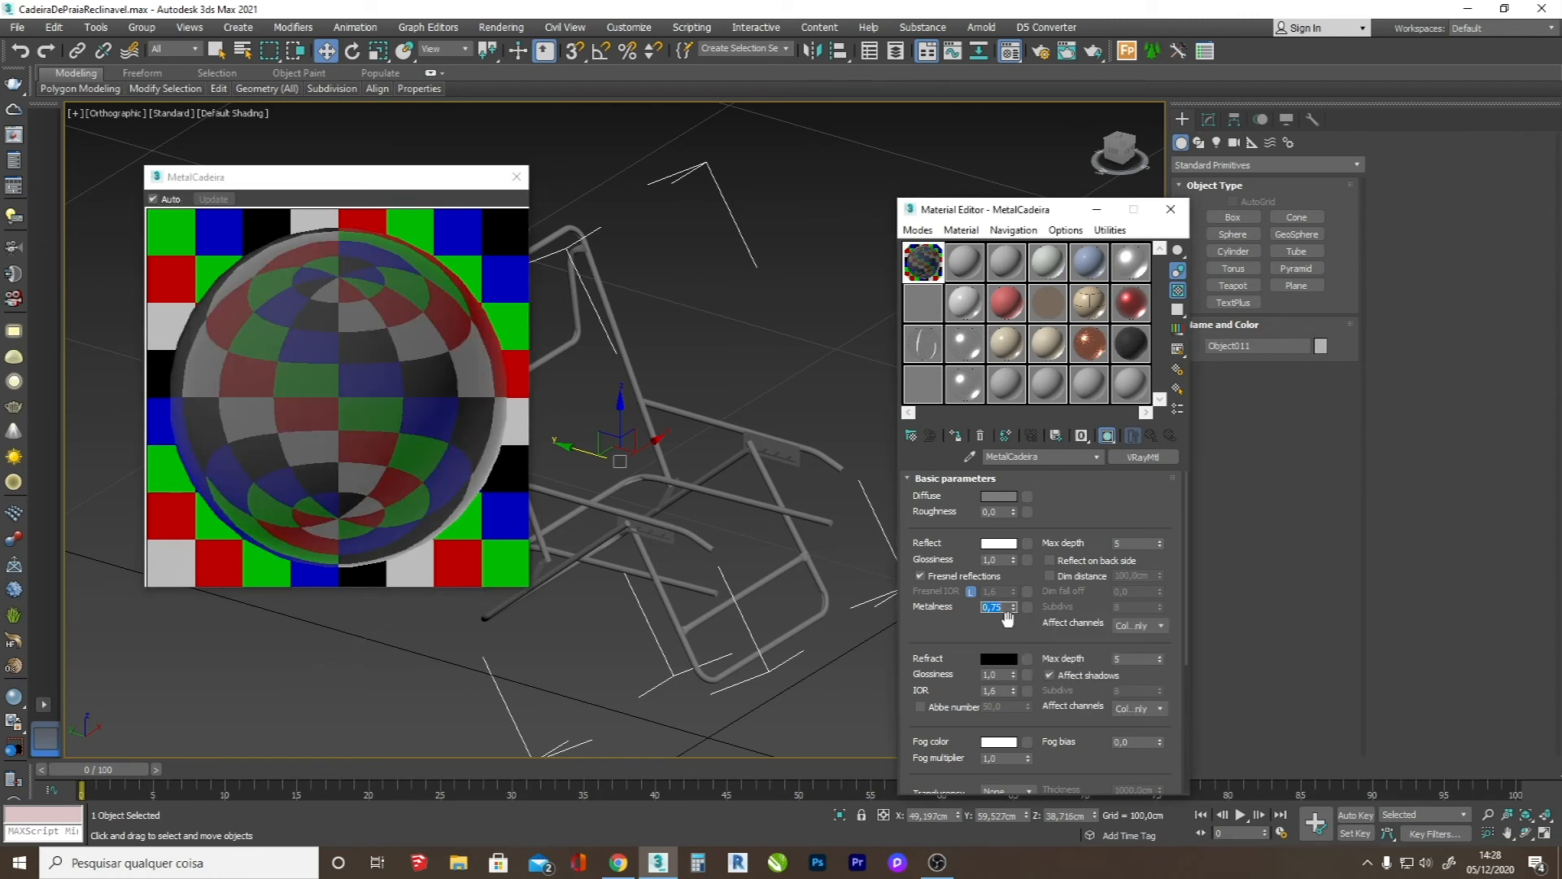
{"action": "left_click", "coordinate": [1001, 560]}
{"action": "type", "text": "0,7"}
{"action": "key", "text": "Return"}
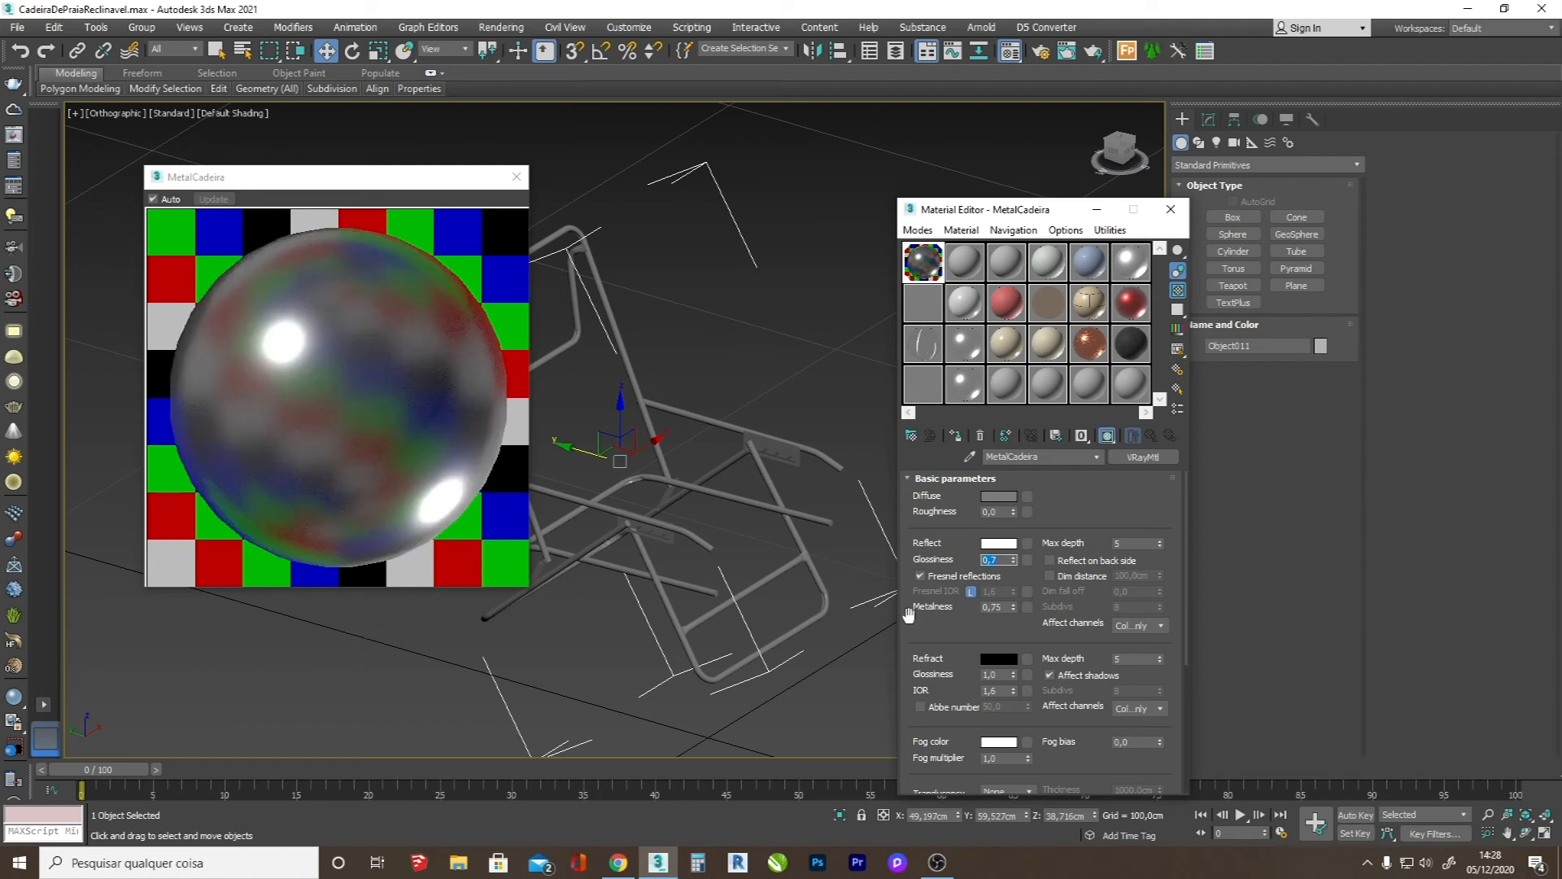
{"action": "left_click_drag", "start_coordinate": [964, 623], "coordinate": [986, 584]}
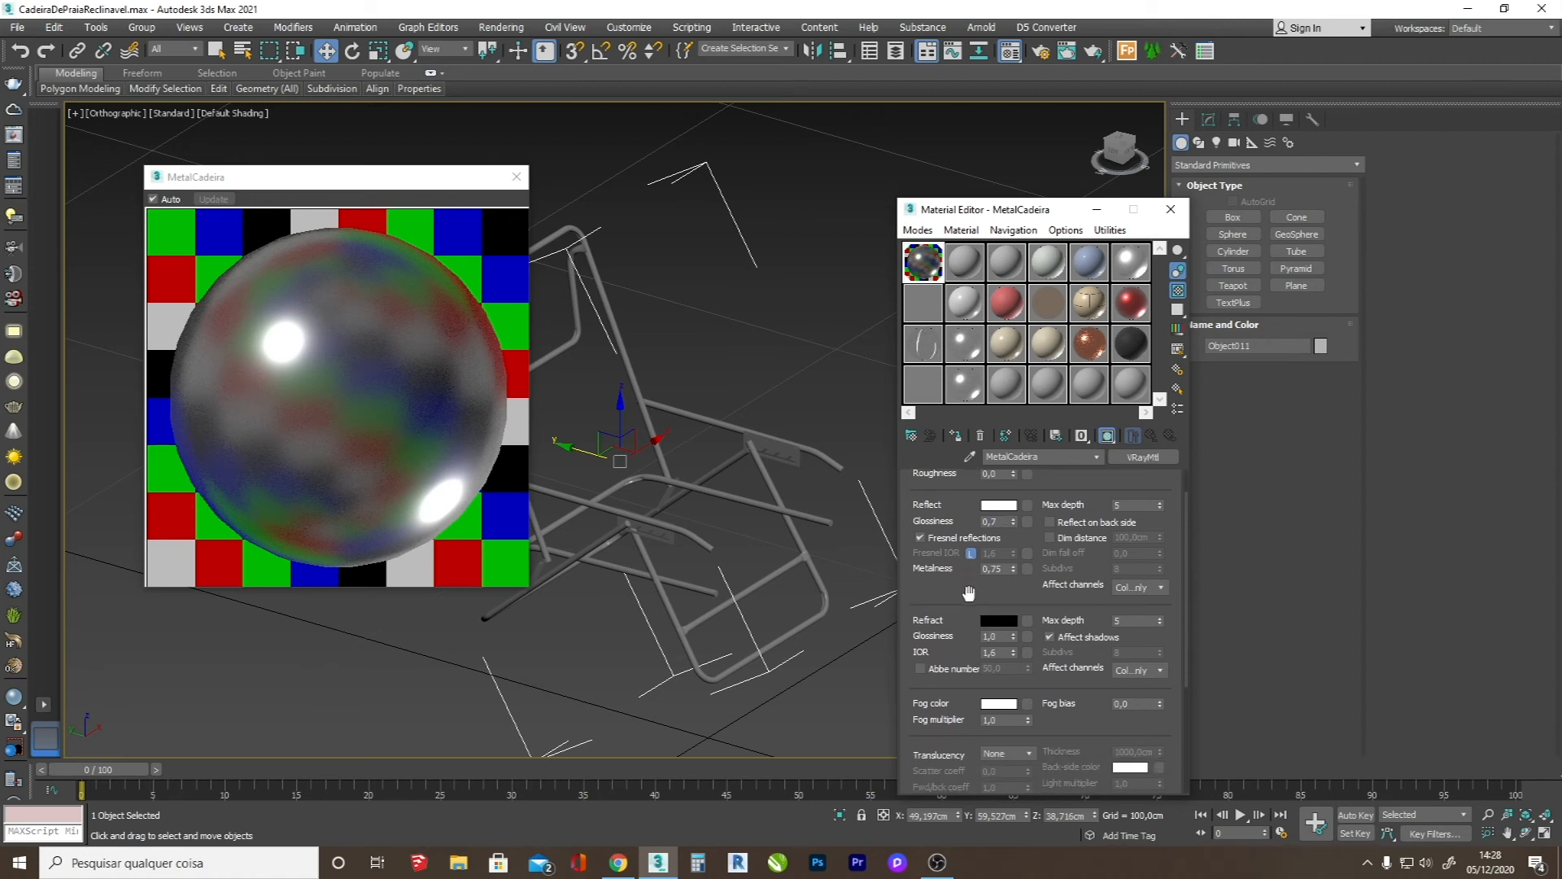
{"action": "scroll", "coordinate": [968, 592], "scroll_direction": "up", "scroll_amount": 2}
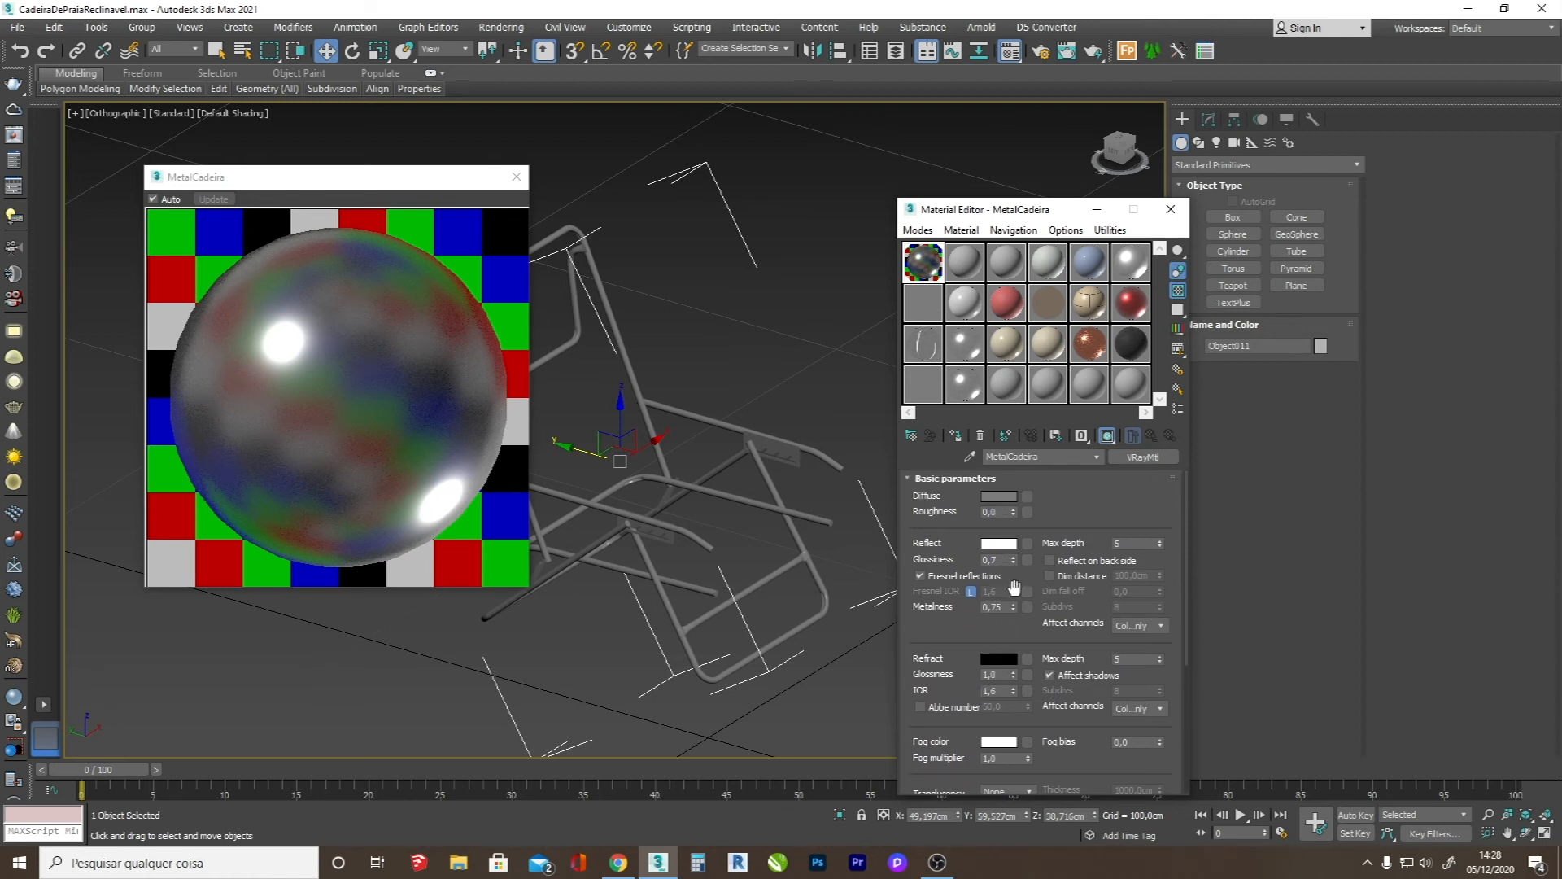
{"action": "left_click", "coordinate": [517, 177]}
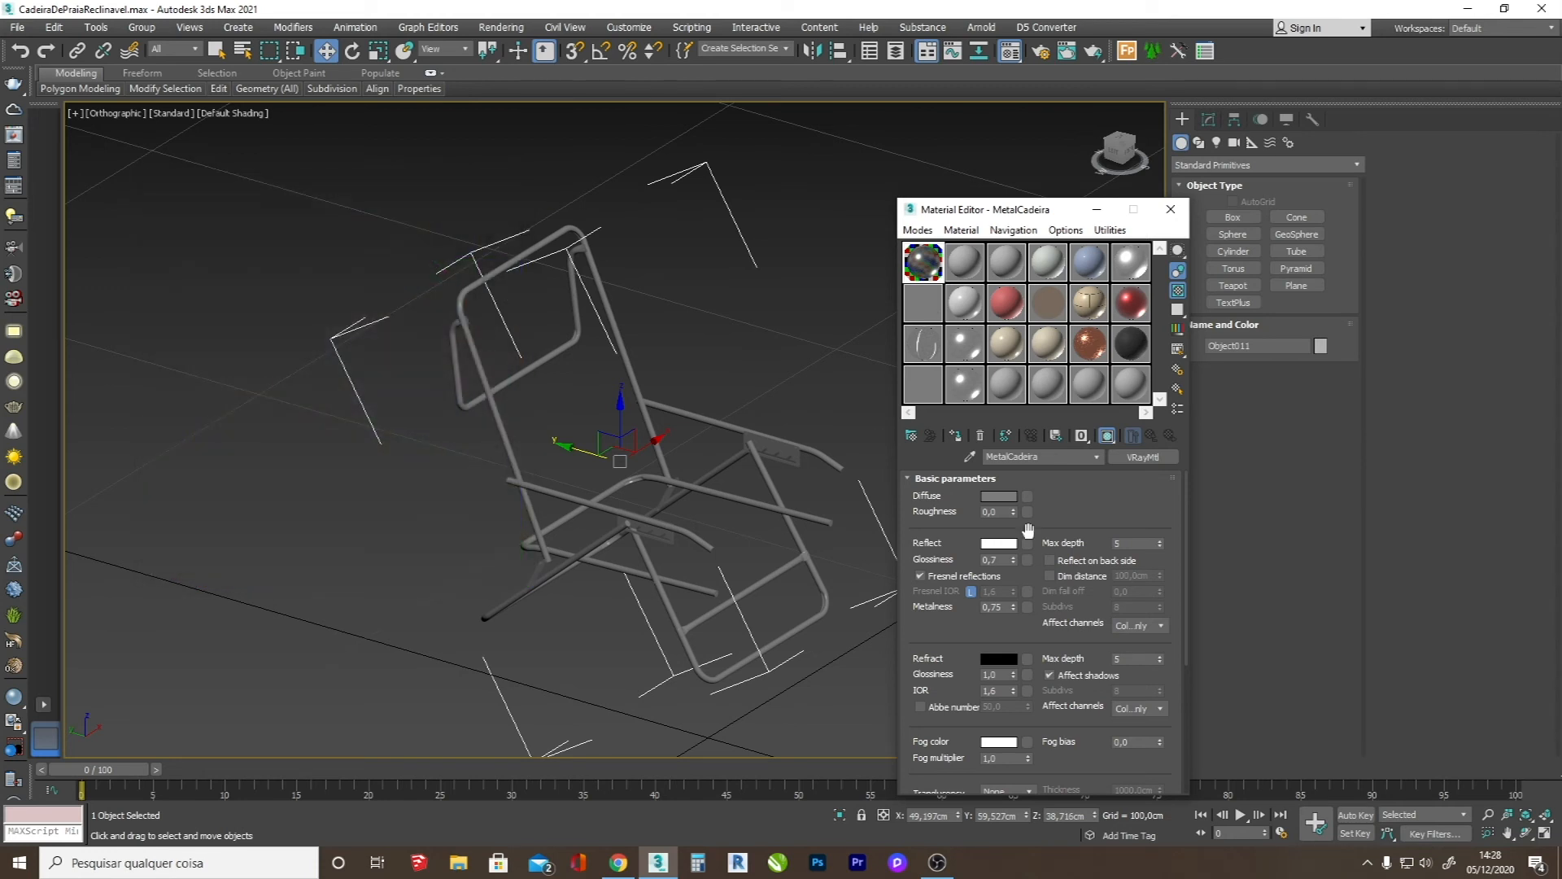
- Lighten MetalCadeira's diffuse colour to a medium grey
{"action": "left_click", "coordinate": [1009, 497]}
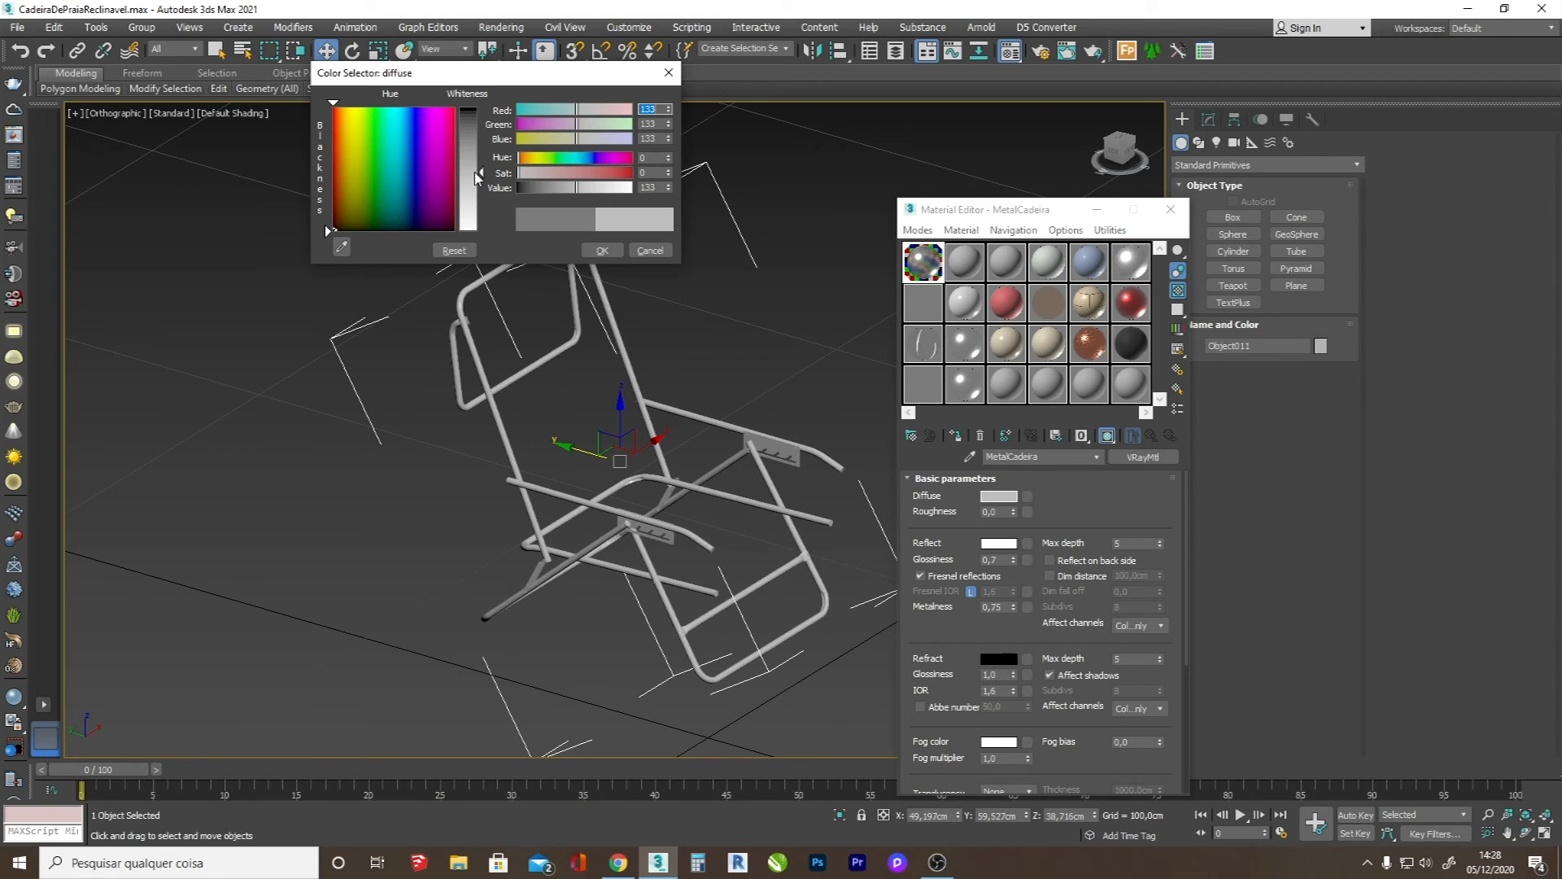
{"action": "left_click_drag", "start_coordinate": [483, 136], "coordinate": [480, 174]}
{"action": "left_click", "coordinate": [602, 250]}
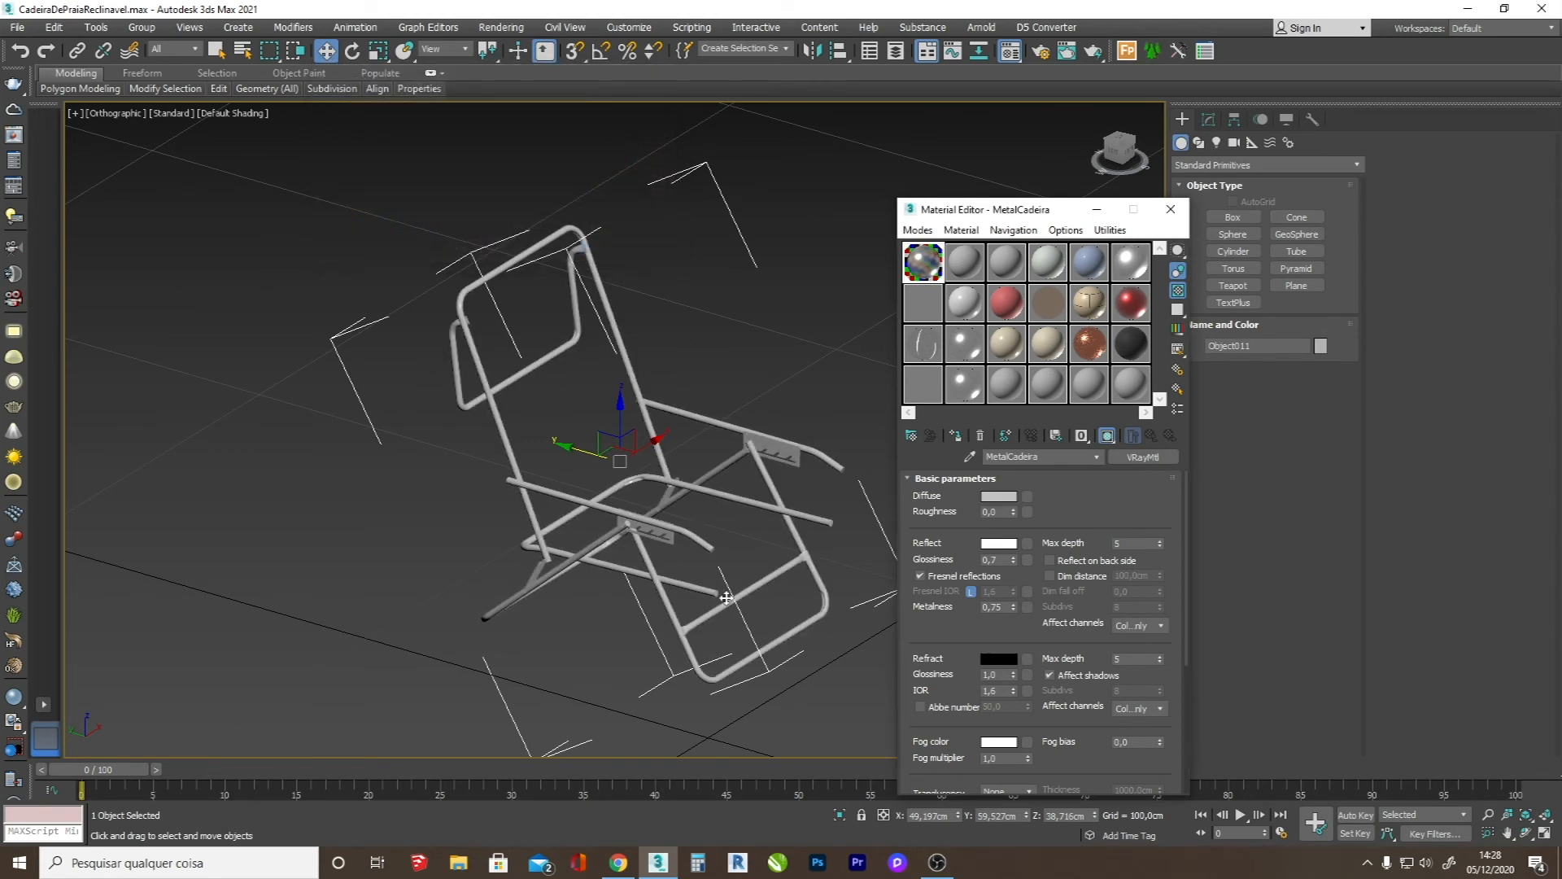
- Unhide all the hidden parts of the chair
{"action": "scroll", "coordinate": [690, 584], "scroll_direction": "down", "scroll_amount": 2}
{"action": "scroll", "coordinate": [628, 516], "scroll_direction": "up", "scroll_amount": 3}
{"action": "scroll", "coordinate": [619, 521], "scroll_direction": "down", "scroll_amount": 3}
{"action": "scroll", "coordinate": [616, 520], "scroll_direction": "up", "scroll_amount": 1}
{"action": "right_click", "coordinate": [647, 421]}
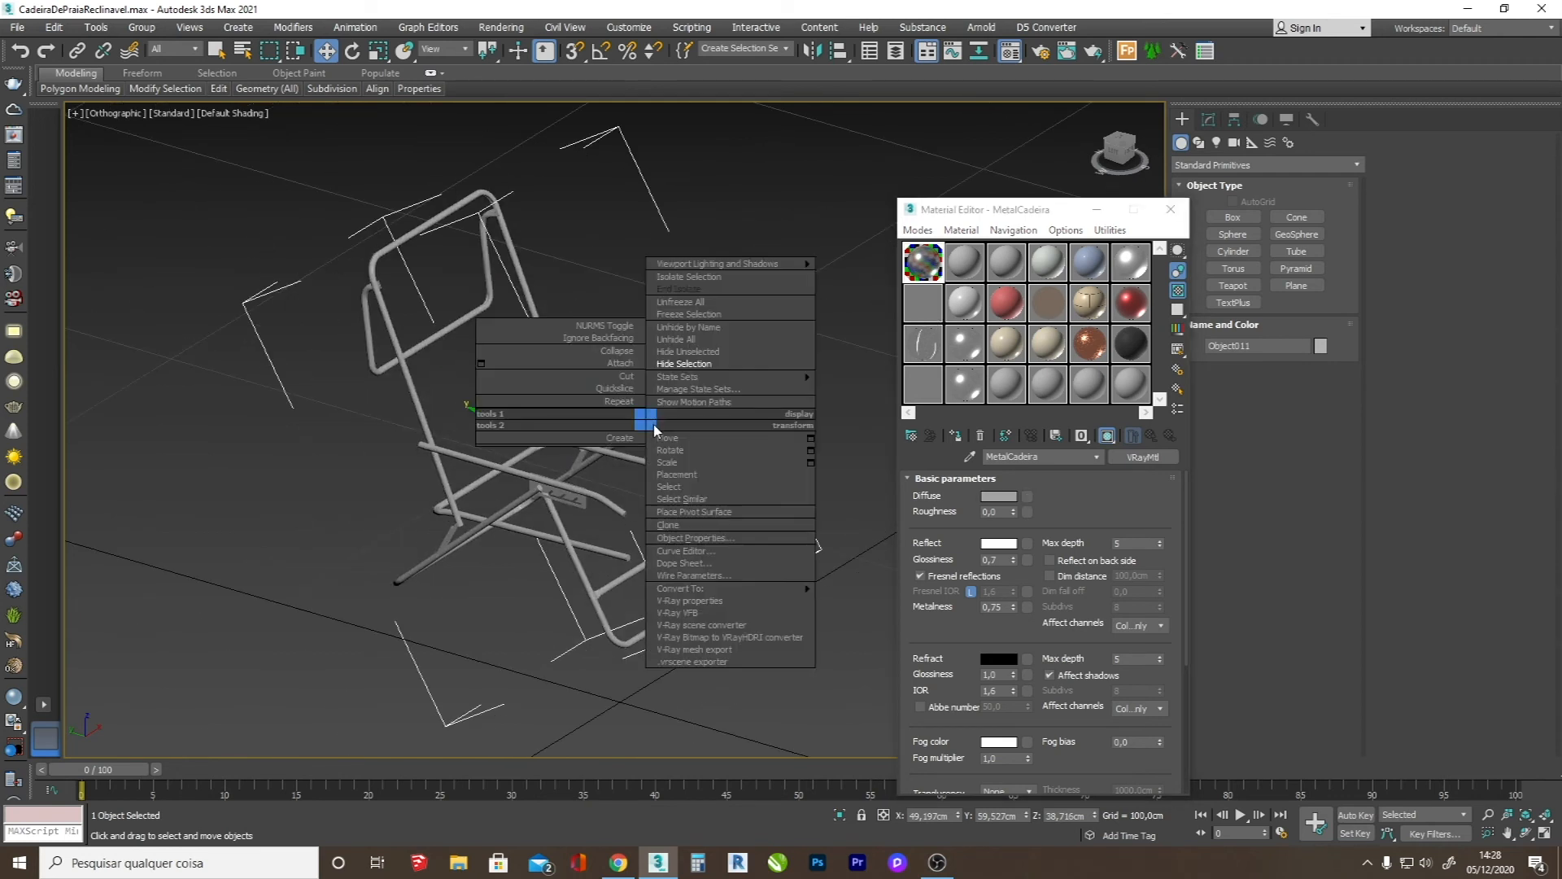
{"action": "left_click", "coordinate": [720, 342]}
- Select the end caps at the armrest tube and hide all unselected objects
{"action": "scroll", "coordinate": [603, 417], "scroll_direction": "up", "scroll_amount": 10}
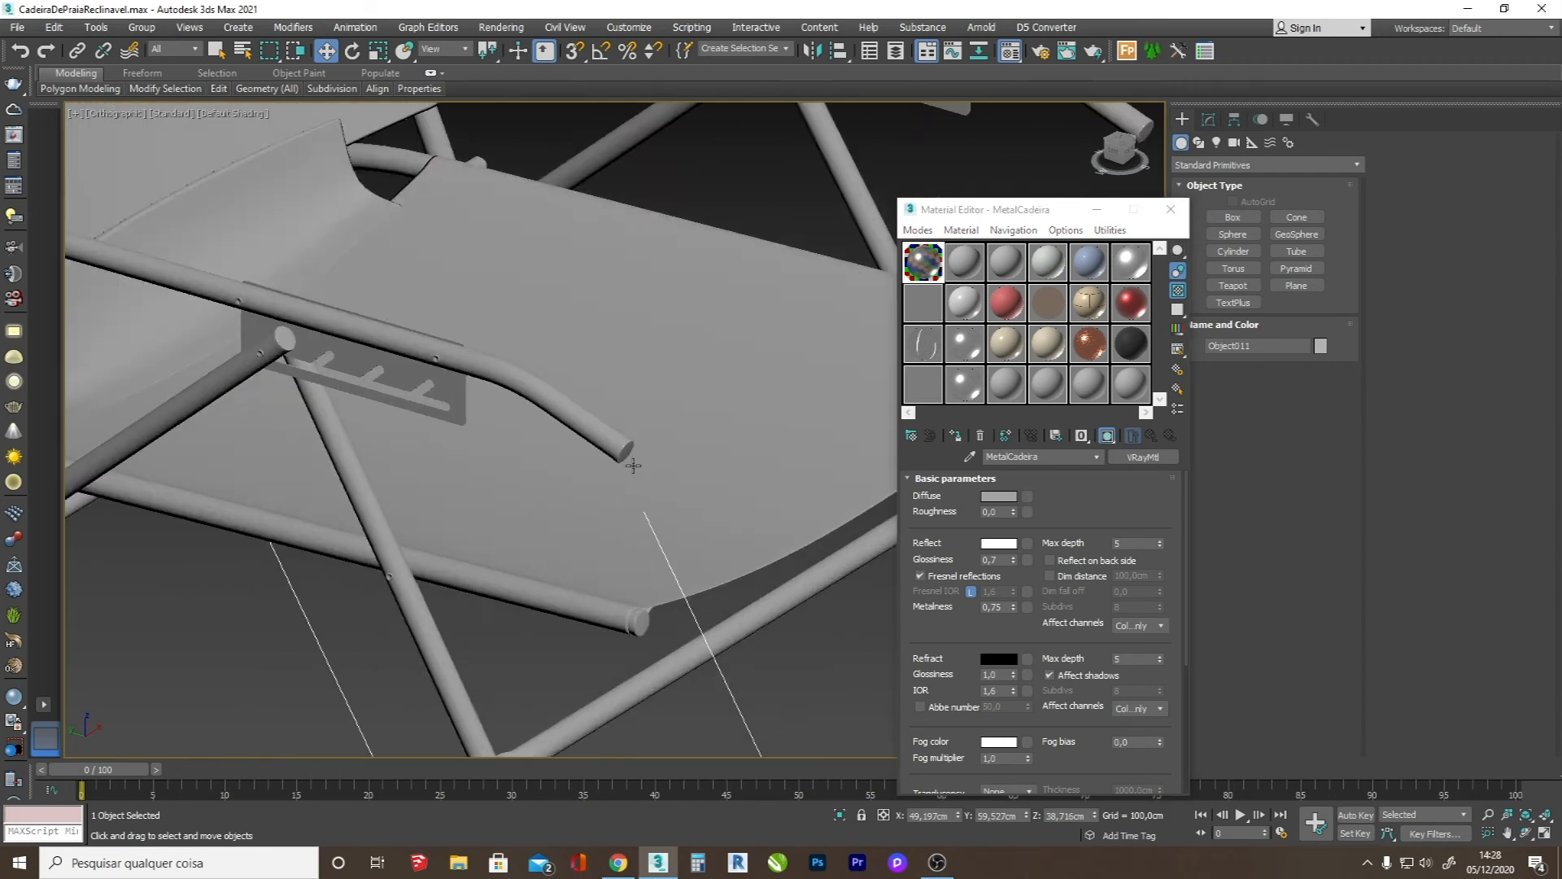
{"action": "left_click", "coordinate": [600, 418]}
{"action": "right_click", "coordinate": [600, 417]}
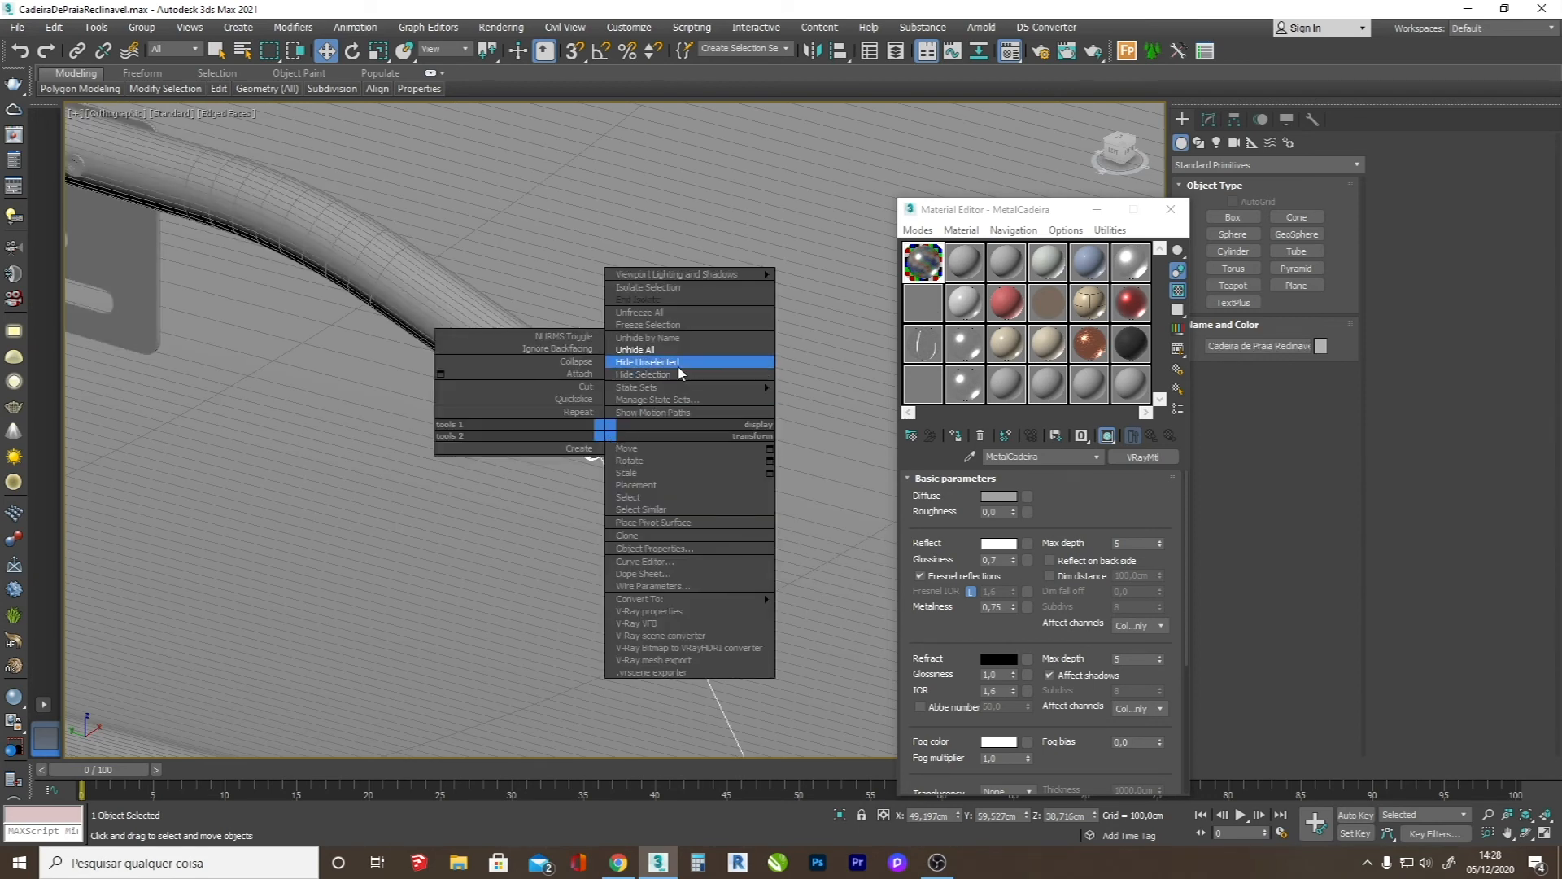
{"action": "left_click", "coordinate": [653, 362]}
{"action": "scroll", "coordinate": [561, 480], "scroll_direction": "down", "scroll_amount": 8}
{"action": "scroll", "coordinate": [465, 266], "scroll_direction": "up", "scroll_amount": 6}
- Rename the second slot's material Plástico and set its diffuse colour to near-white with value 242
{"action": "left_click", "coordinate": [964, 262]}
{"action": "type", "text": "Plástico"}
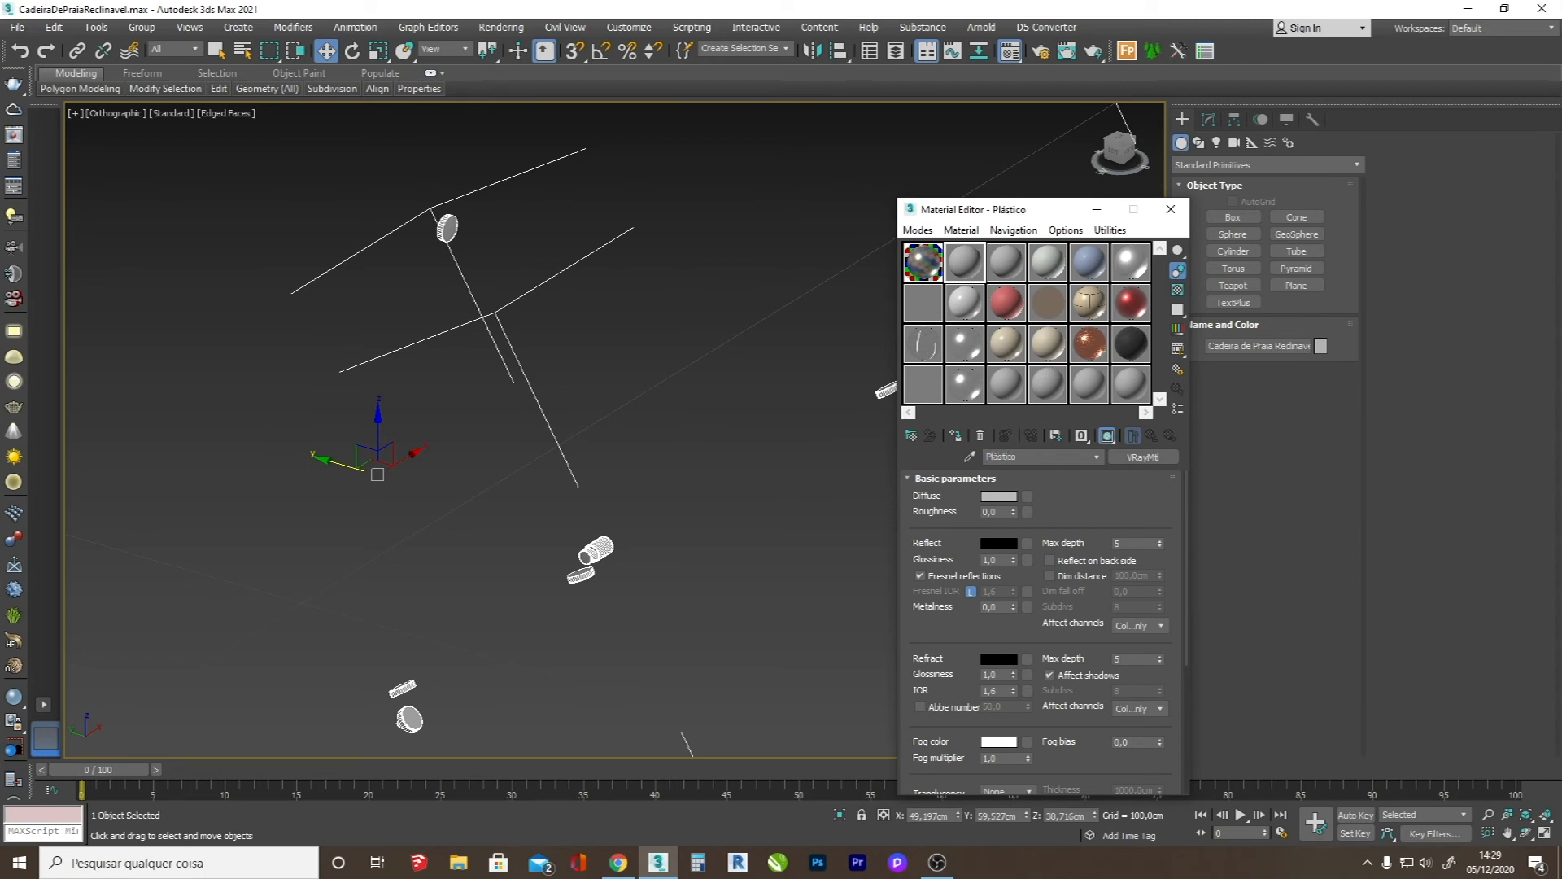
{"action": "left_click", "coordinate": [1001, 496]}
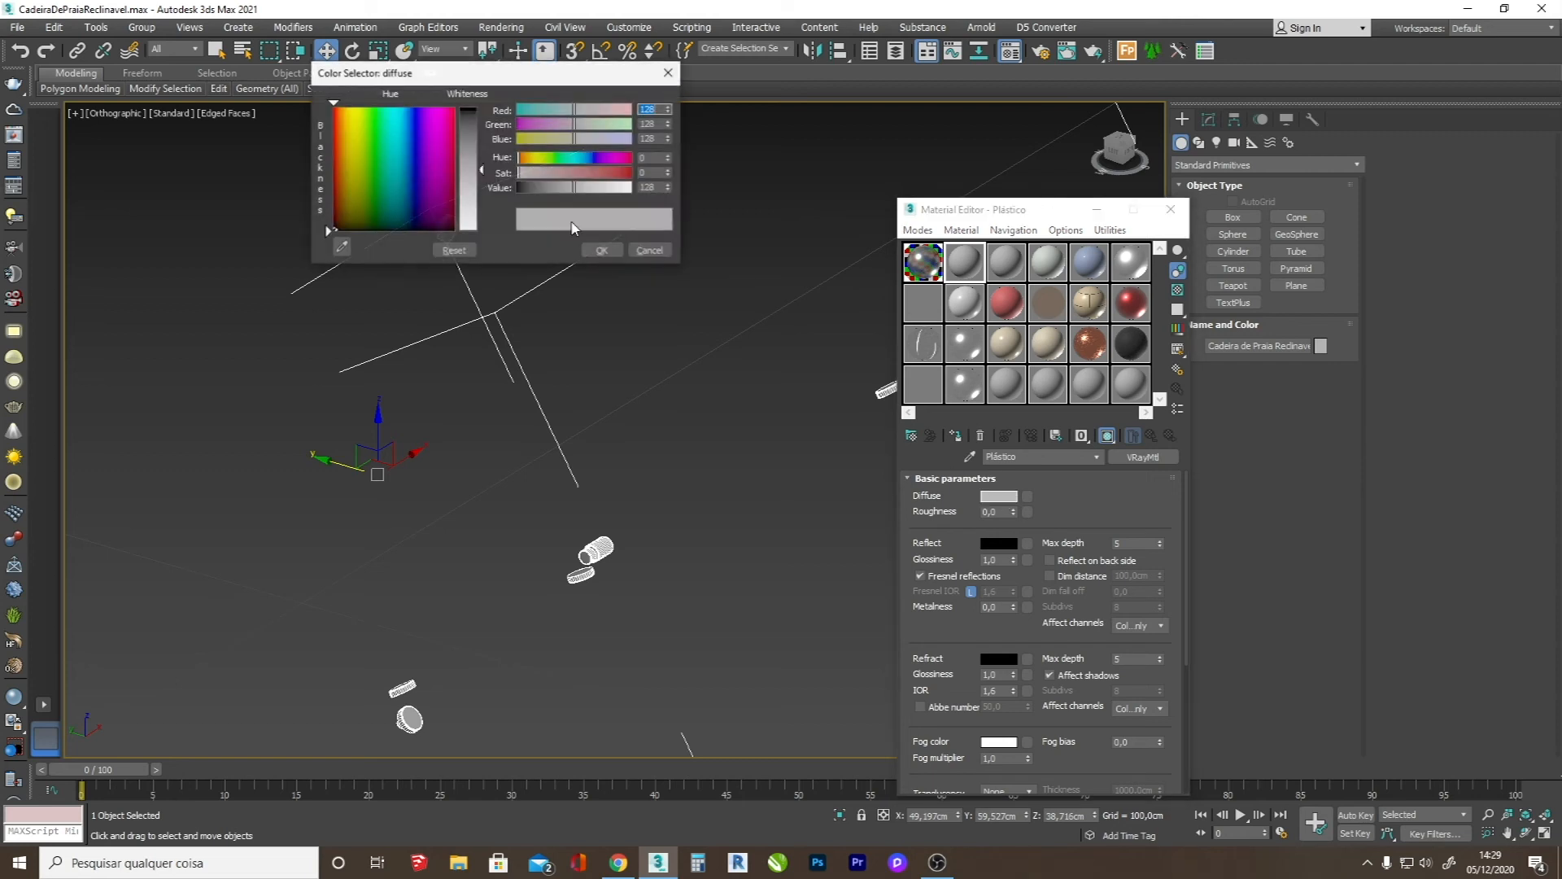
{"action": "left_click_drag", "start_coordinate": [469, 224], "coordinate": [469, 228]}
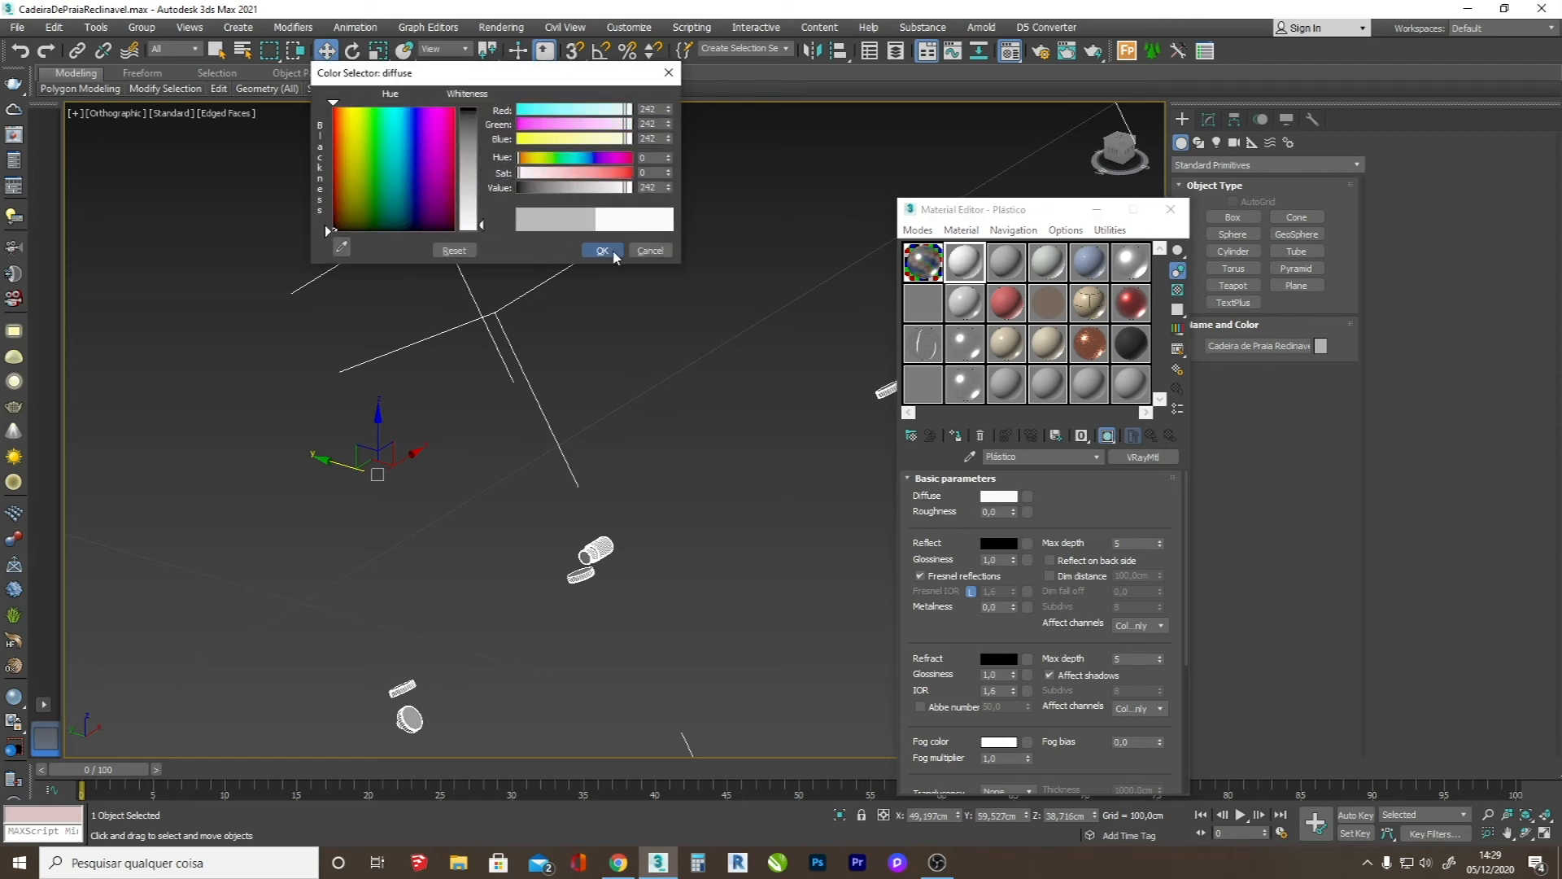
{"action": "left_click", "coordinate": [612, 252]}
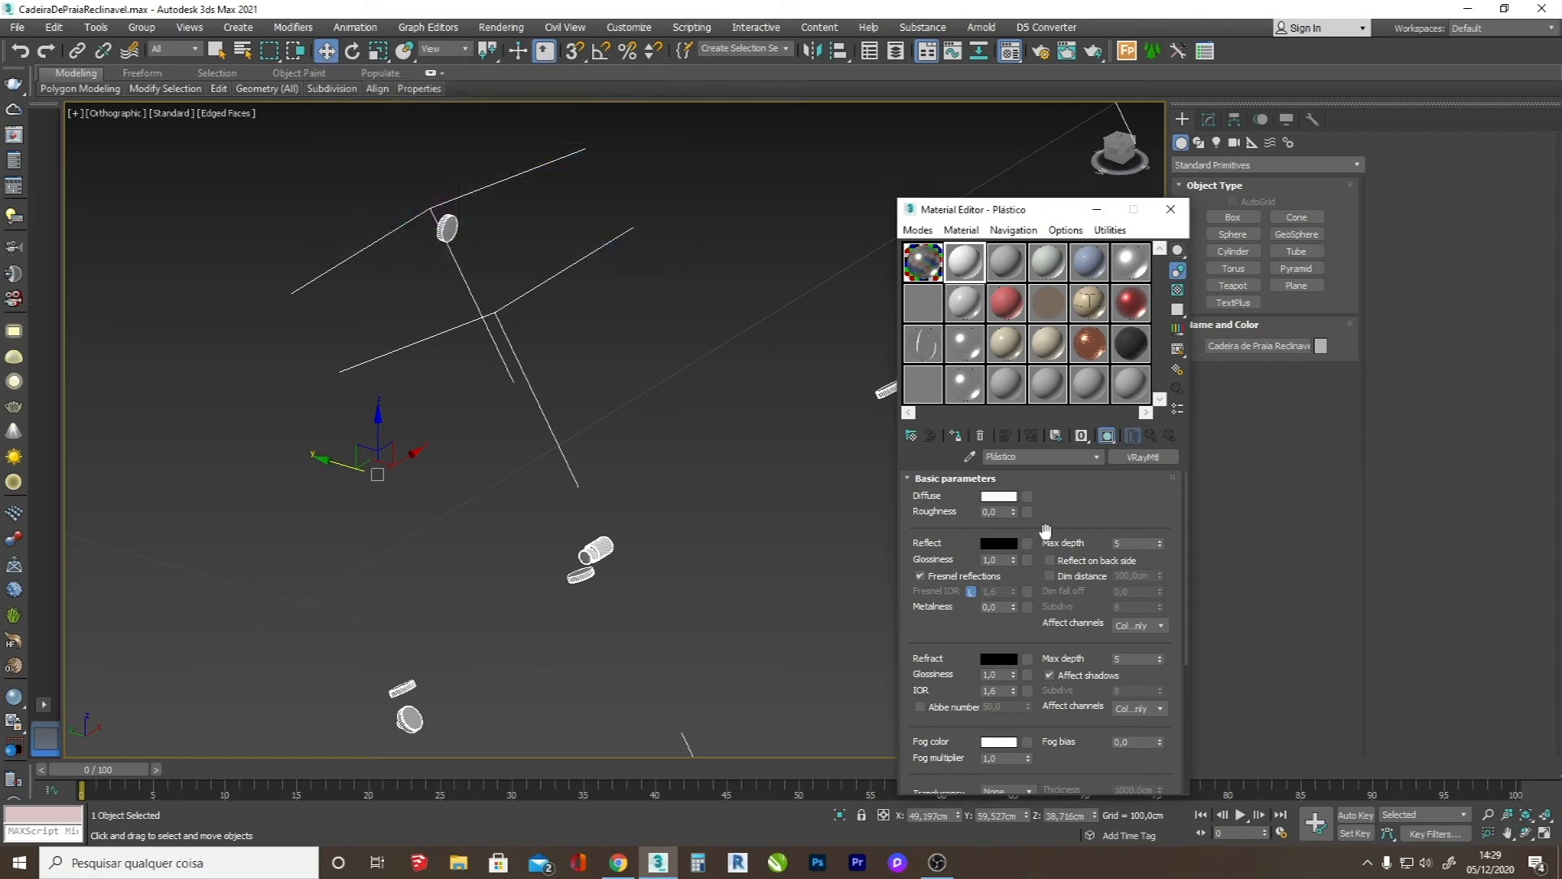
- Set Plástico's reflection colour to a grey of value 70 and preview it enlarged with the checkered background enabled
{"action": "left_click", "coordinate": [1003, 544]}
{"action": "left_click_drag", "start_coordinate": [473, 130], "coordinate": [476, 147]}
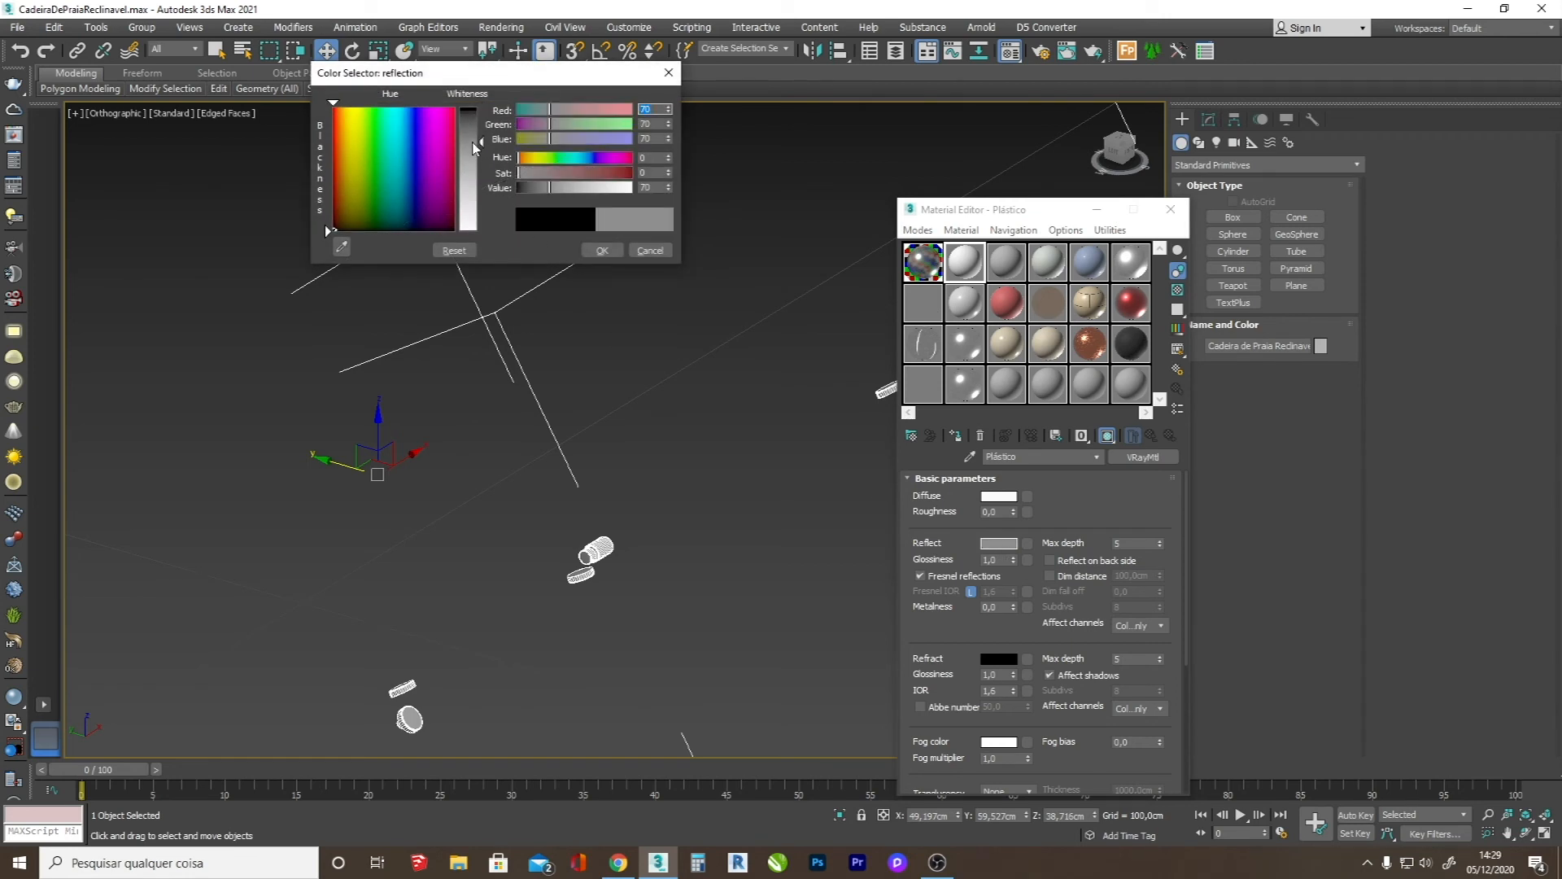
{"action": "left_click", "coordinate": [602, 249]}
{"action": "double_click", "coordinate": [970, 272]}
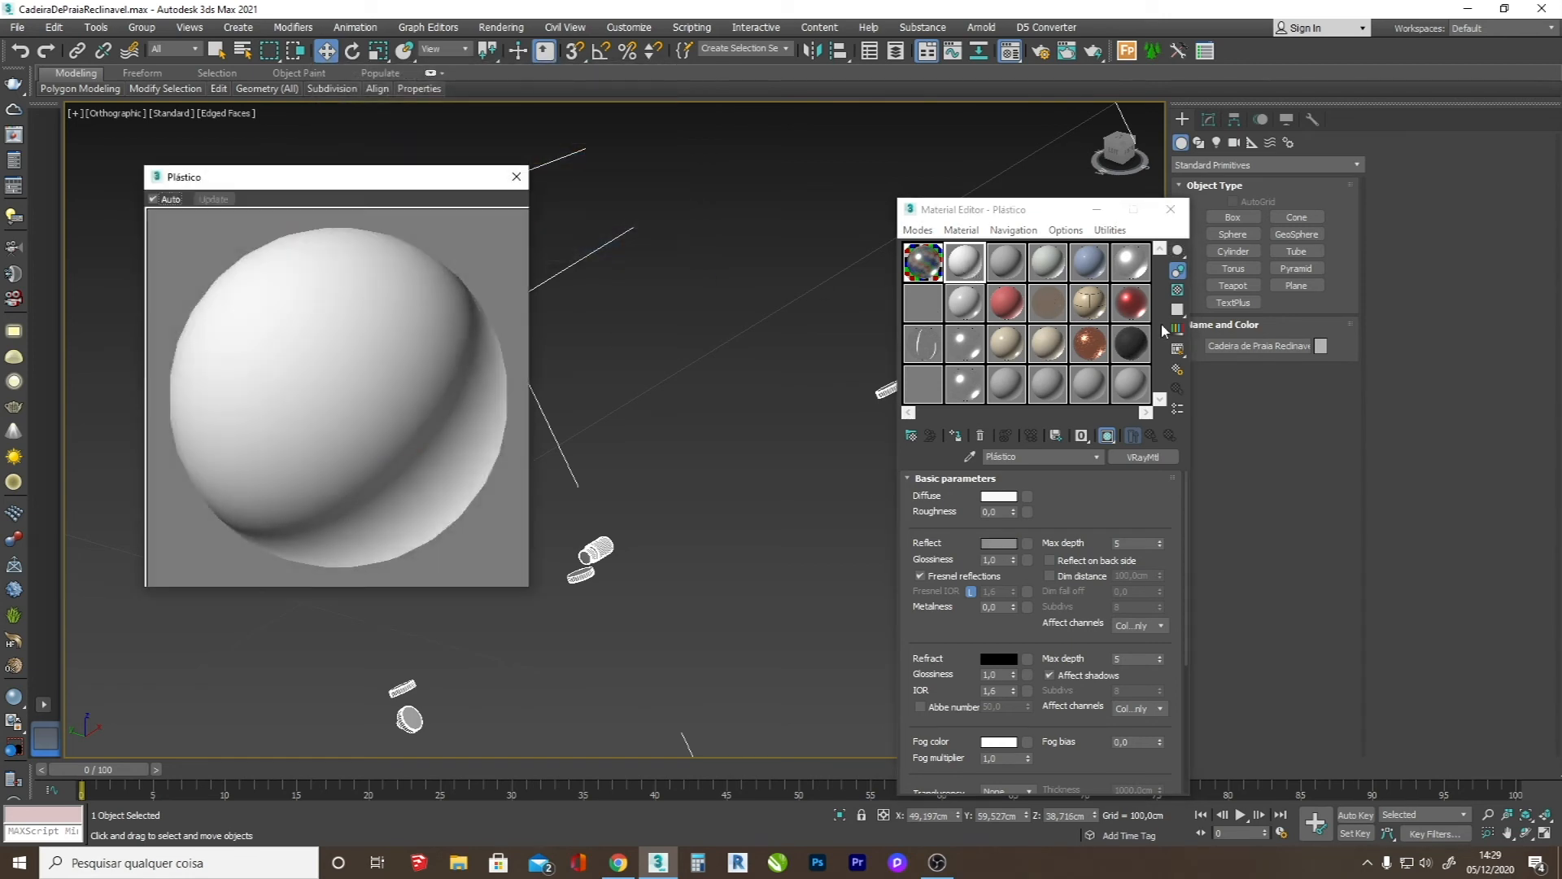
{"action": "left_click", "coordinate": [1177, 292]}
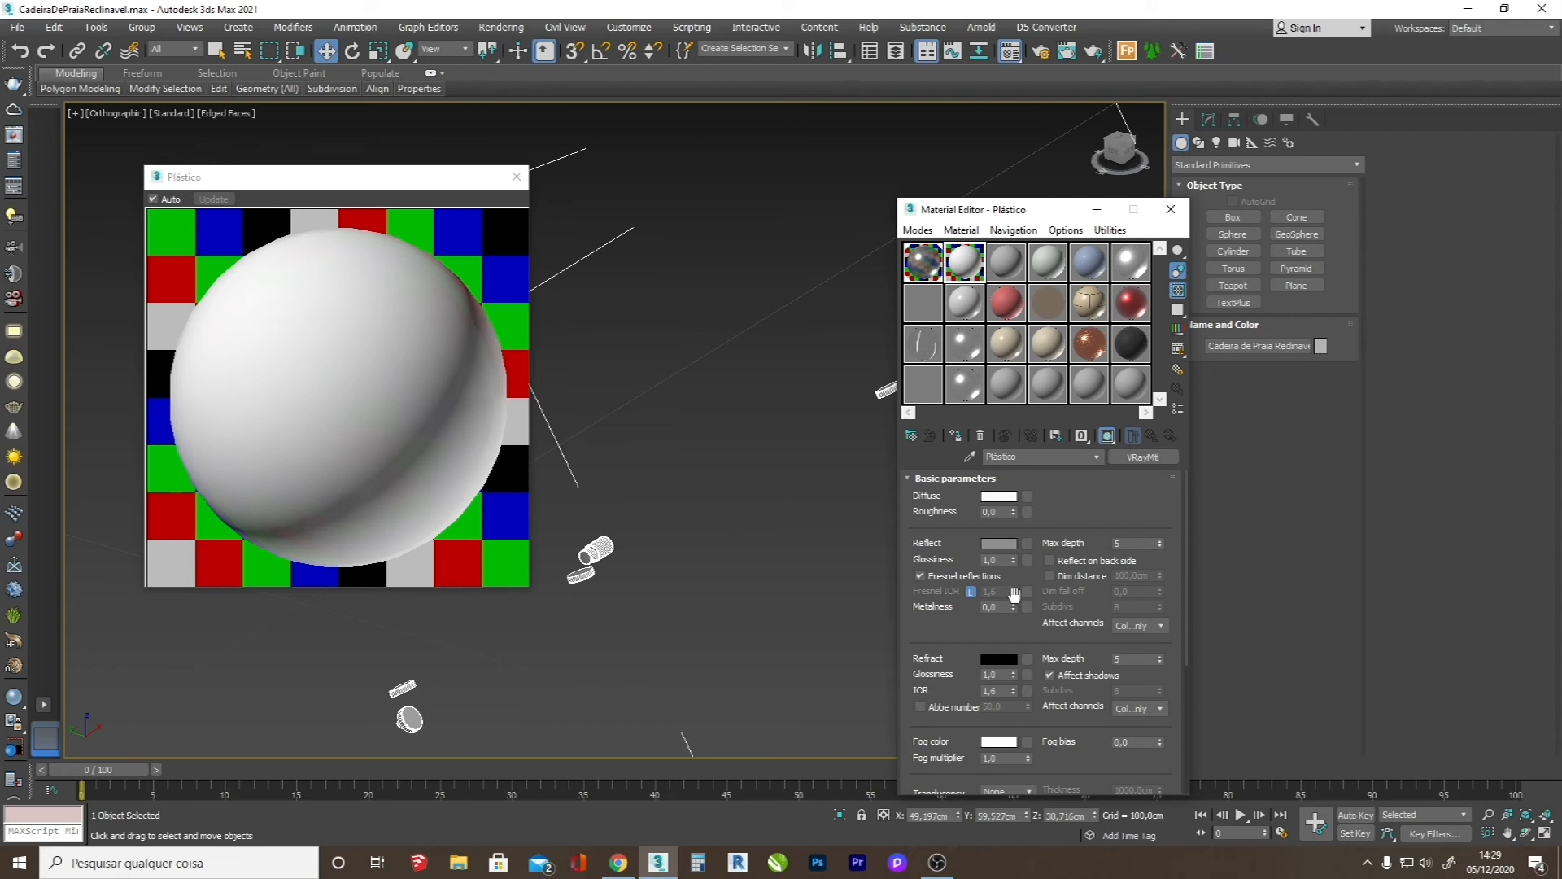
- Set Plástico's reflection glossiness to 0,7 and review its diffuse colour
{"action": "double_click", "coordinate": [1001, 560]}
{"action": "key", "text": "Return"}
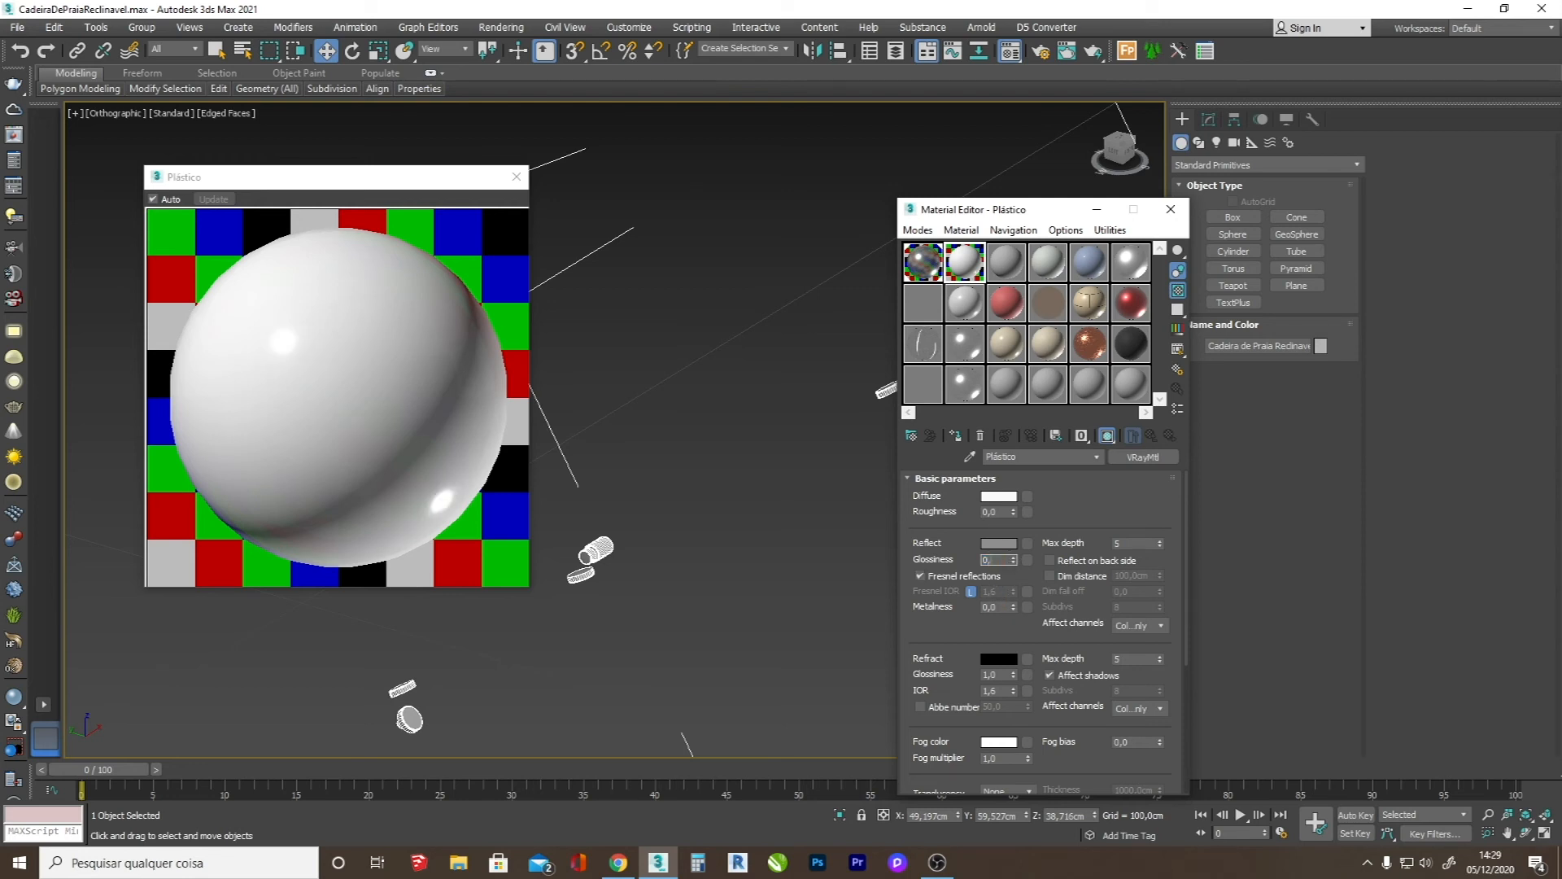
{"action": "type", "text": "0,7"}
{"action": "key", "text": "Return"}
{"action": "left_click", "coordinate": [1000, 496]}
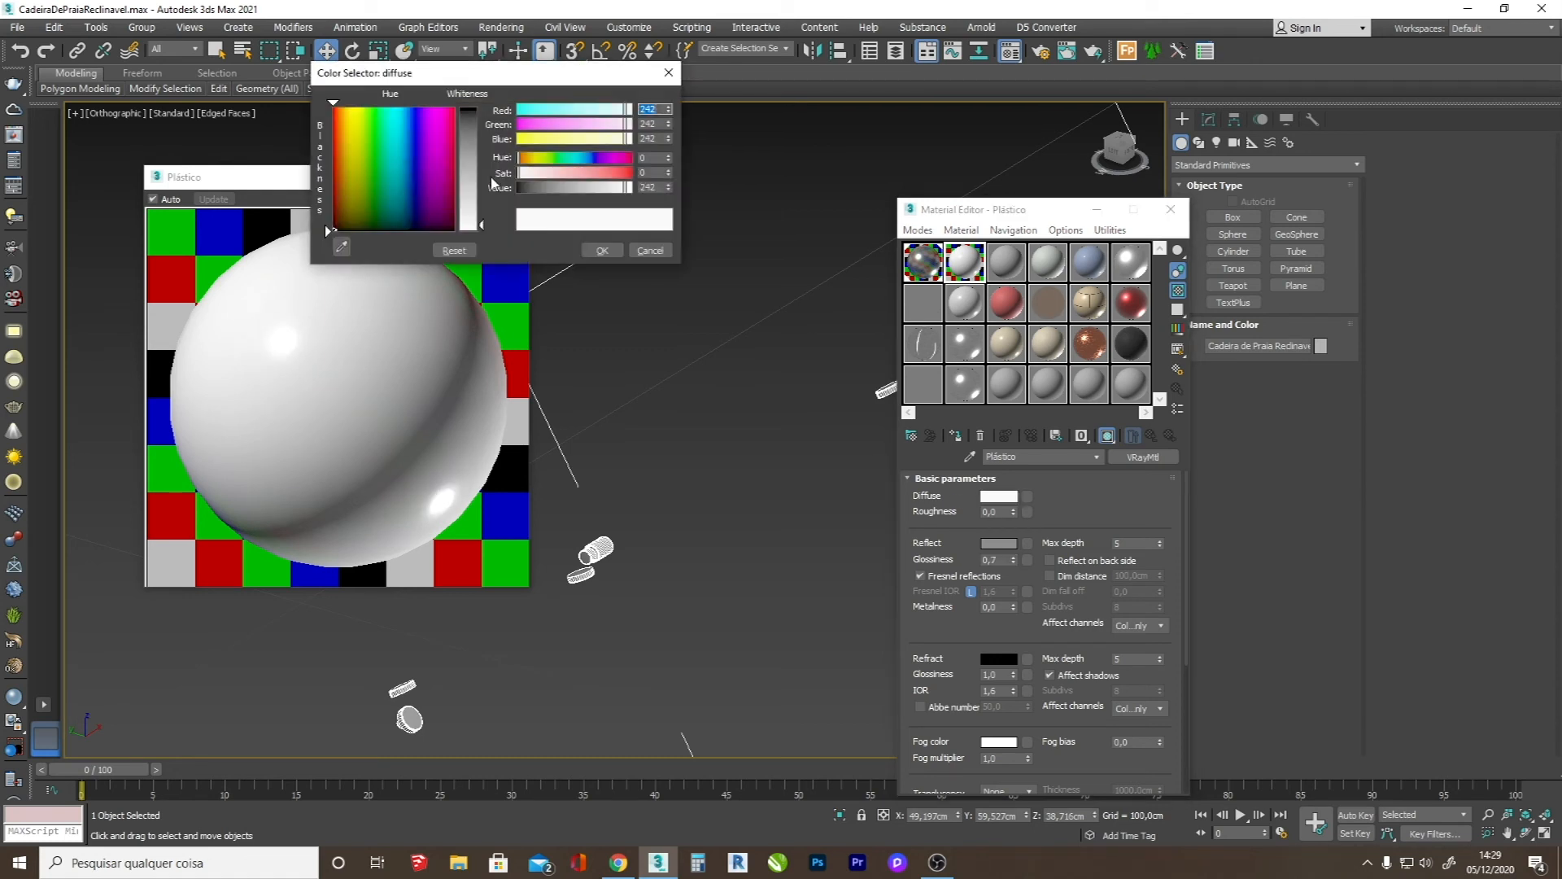
{"action": "left_click", "coordinate": [602, 250]}
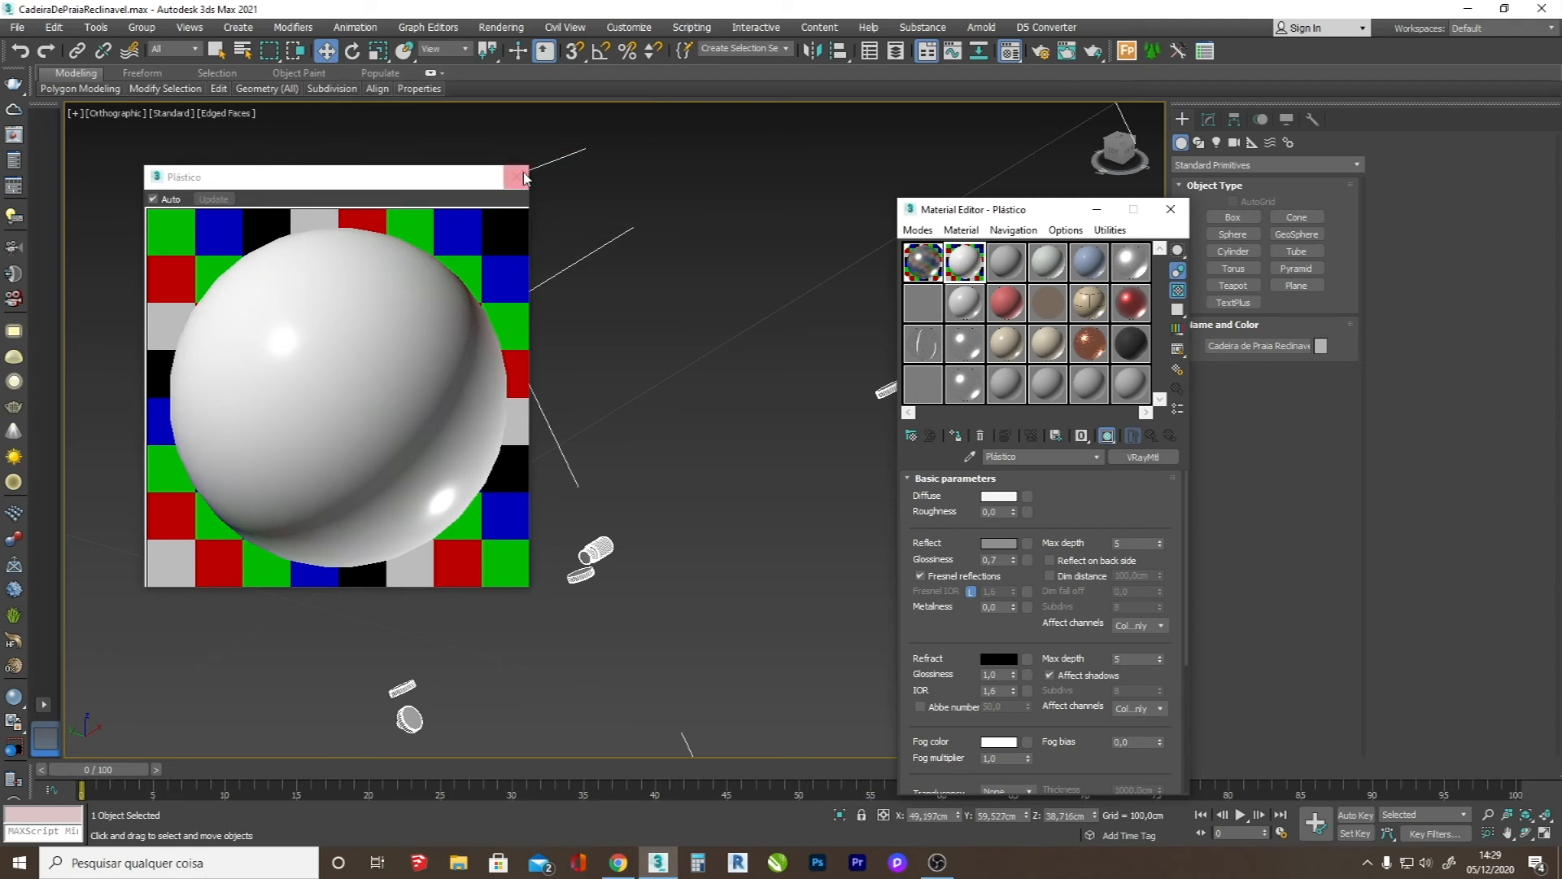
- Close the enlarged sample, assign Plástico to the selected end caps and unhide the rest of the chair
{"action": "left_click", "coordinate": [521, 177]}
{"action": "left_click", "coordinate": [953, 437]}
{"action": "key", "text": "F4"}
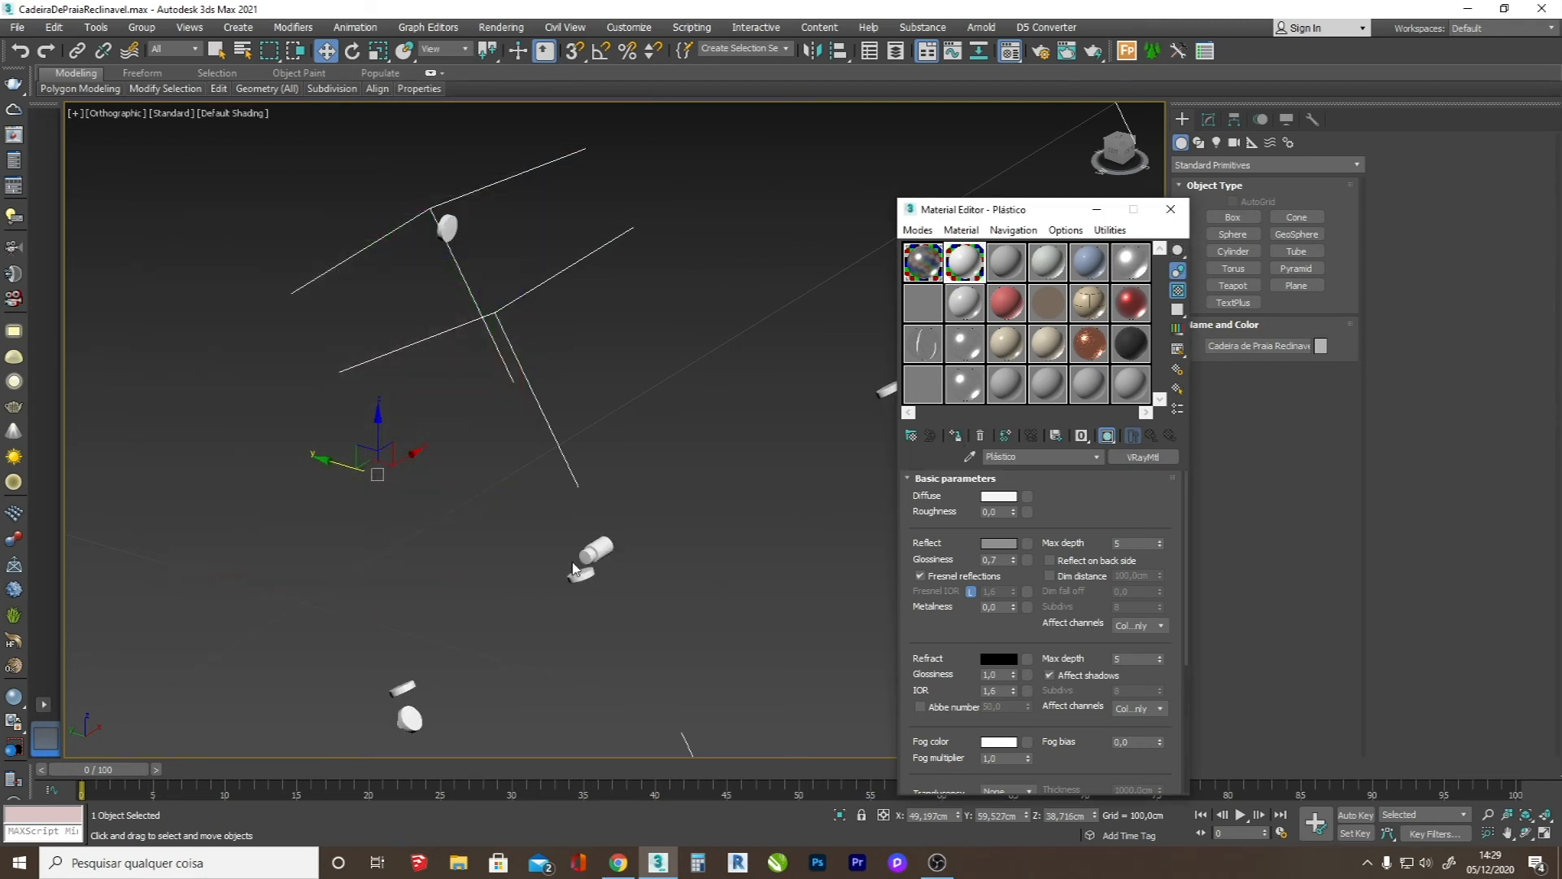
{"action": "scroll", "coordinate": [571, 559], "scroll_direction": "down", "scroll_amount": 4}
{"action": "right_click", "coordinate": [572, 596]}
{"action": "left_click", "coordinate": [620, 507]}
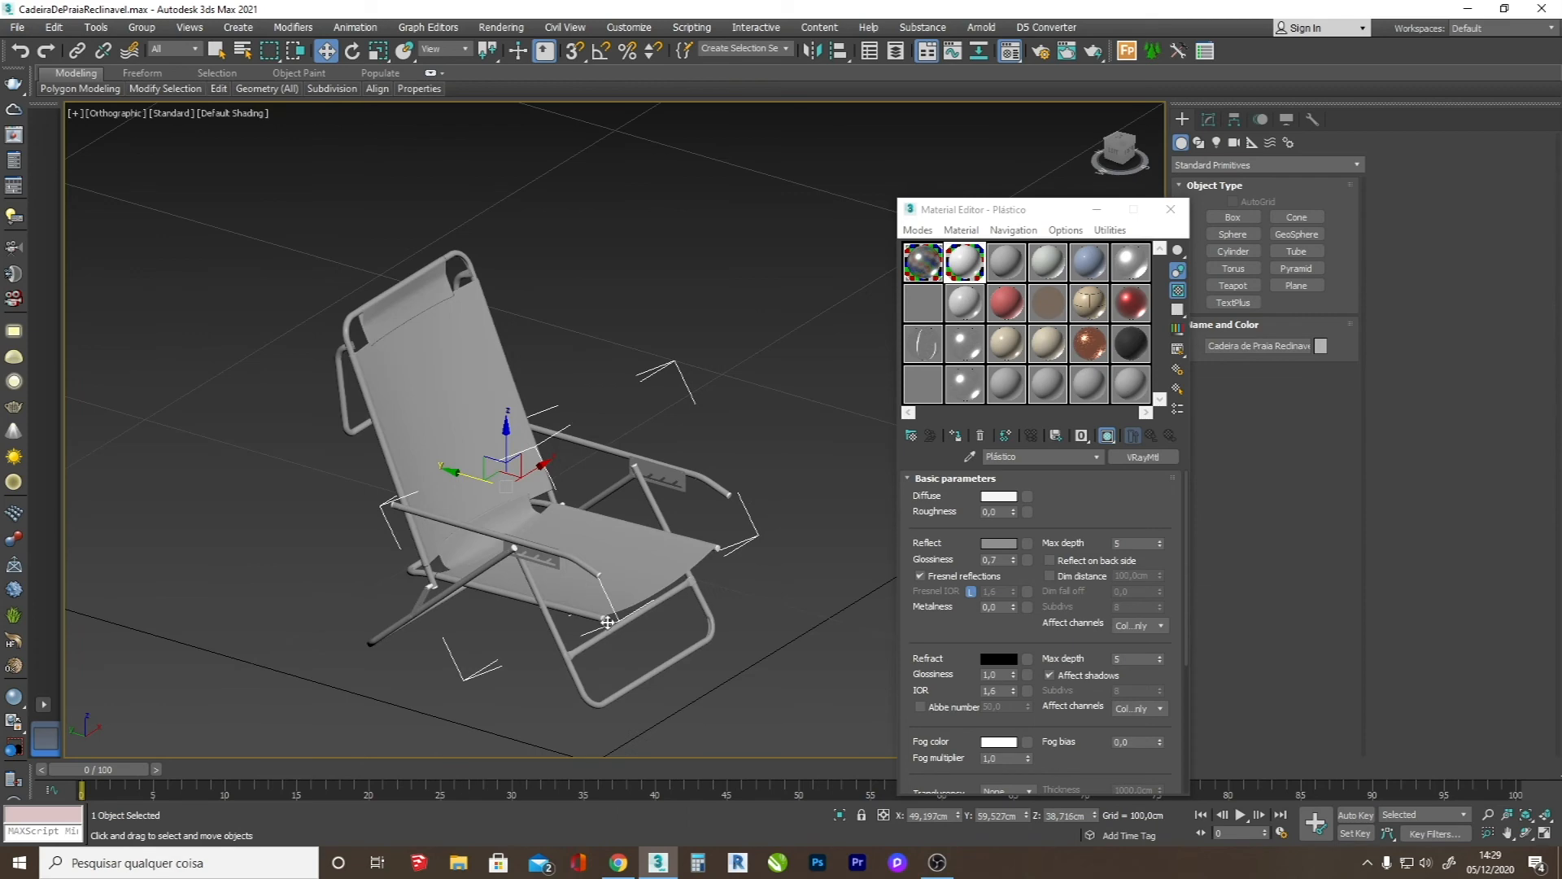
- Select the seat fabric and hide all the other chair parts
{"action": "scroll", "coordinate": [607, 622], "scroll_direction": "up", "scroll_amount": 5}
{"action": "key", "text": "F4"}
{"action": "left_click", "coordinate": [640, 526]}
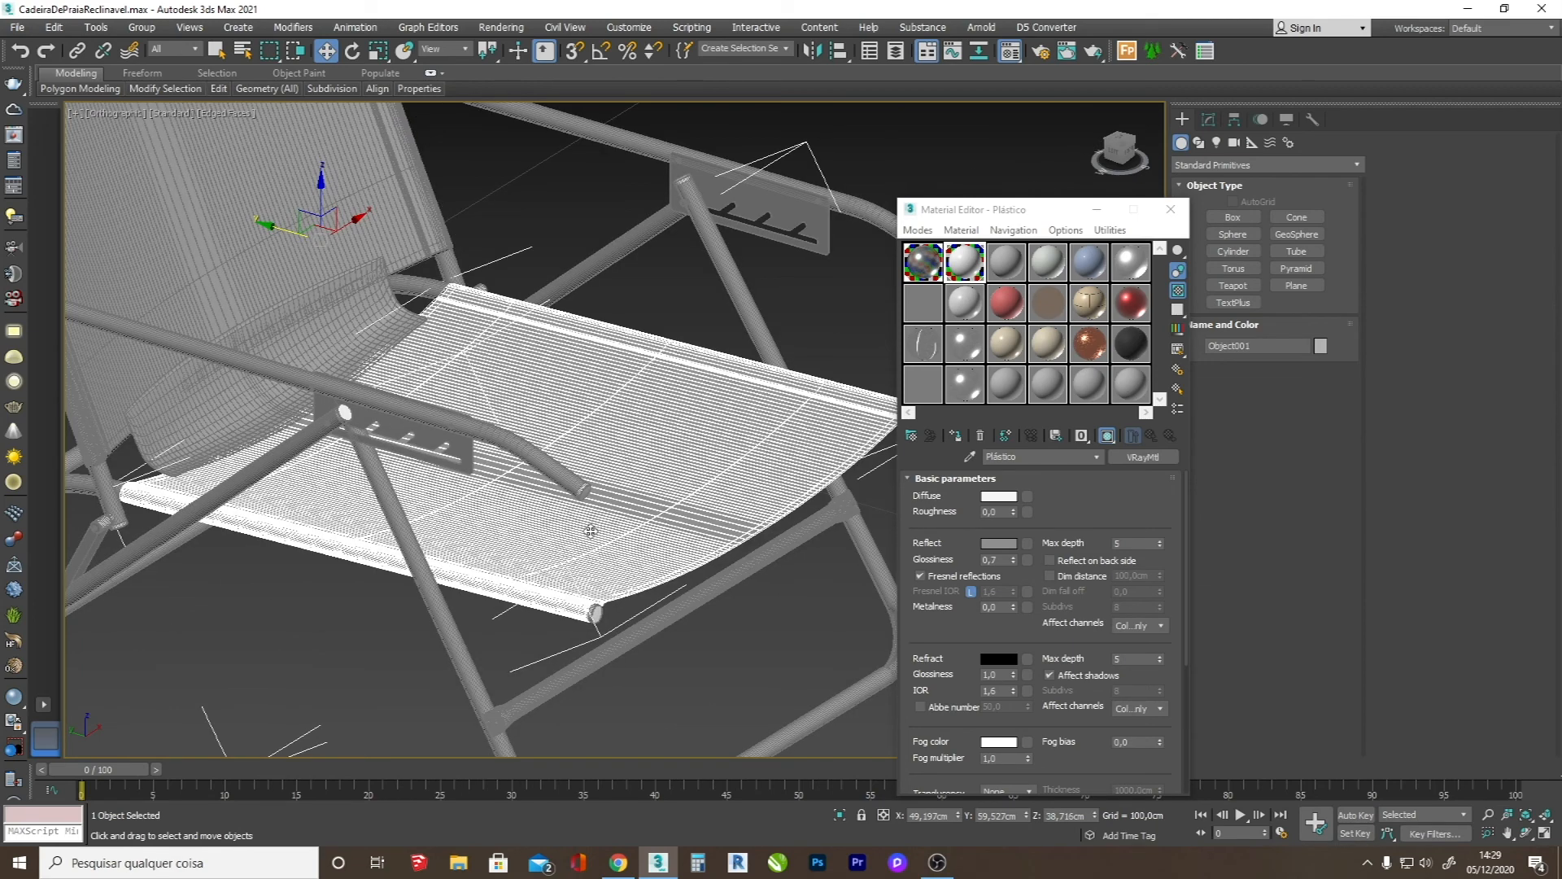
{"action": "key", "text": "F4"}
{"action": "scroll", "coordinate": [591, 530], "scroll_direction": "down", "scroll_amount": 3}
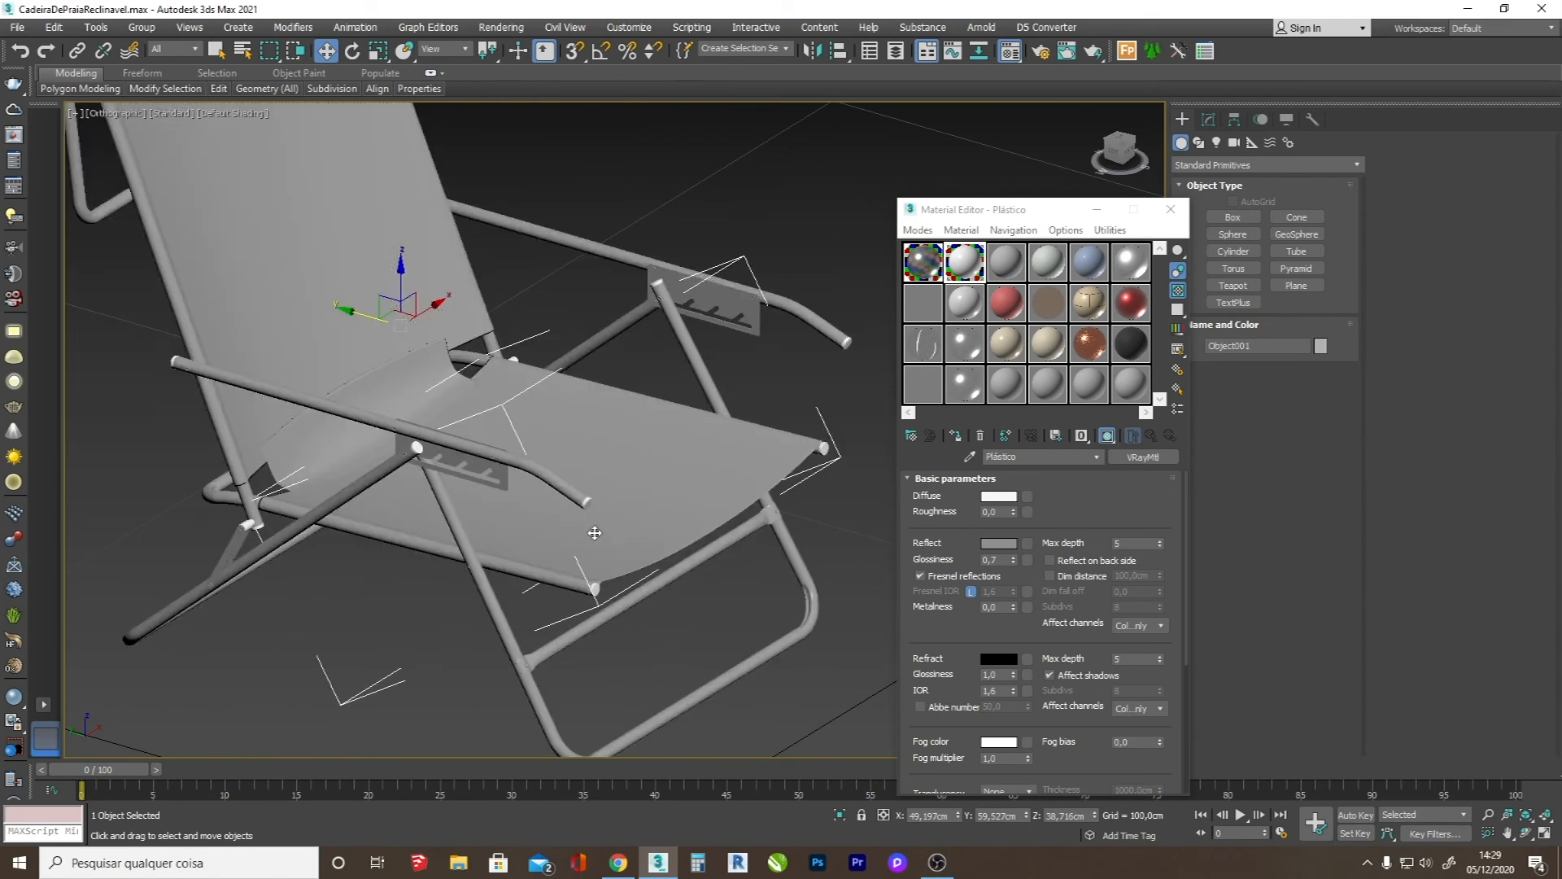
{"action": "right_click", "coordinate": [622, 486]}
{"action": "left_click", "coordinate": [661, 418]}
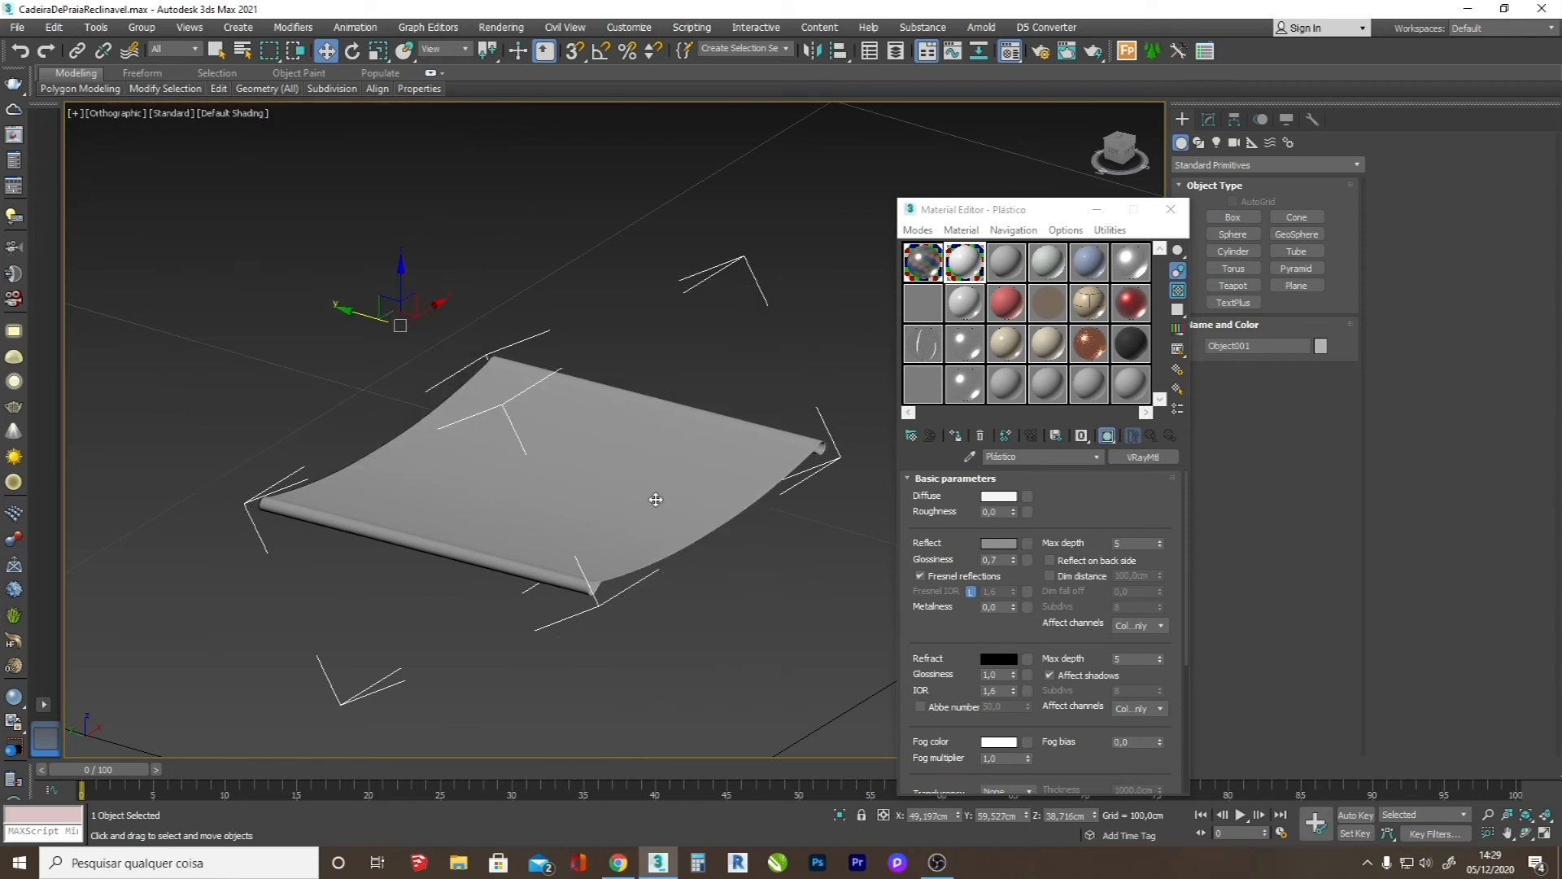
- Select the unused sample material after Plástico and rename it Tecido
{"action": "left_click", "coordinate": [963, 254]}
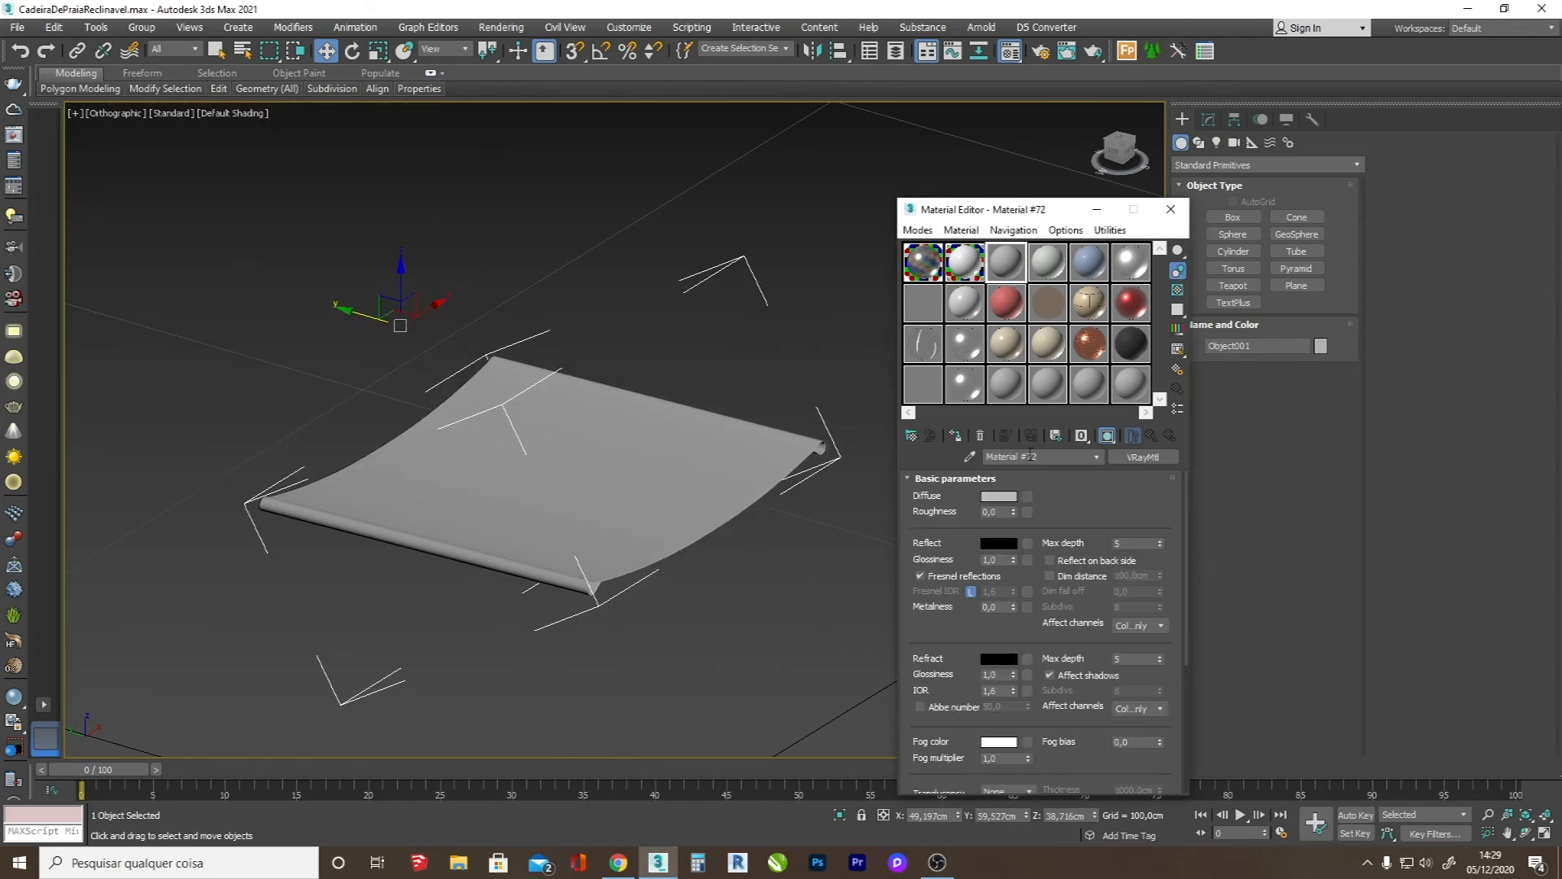
{"action": "type", "text": "Tecido"}
{"action": "left_click", "coordinate": [472, 4]}
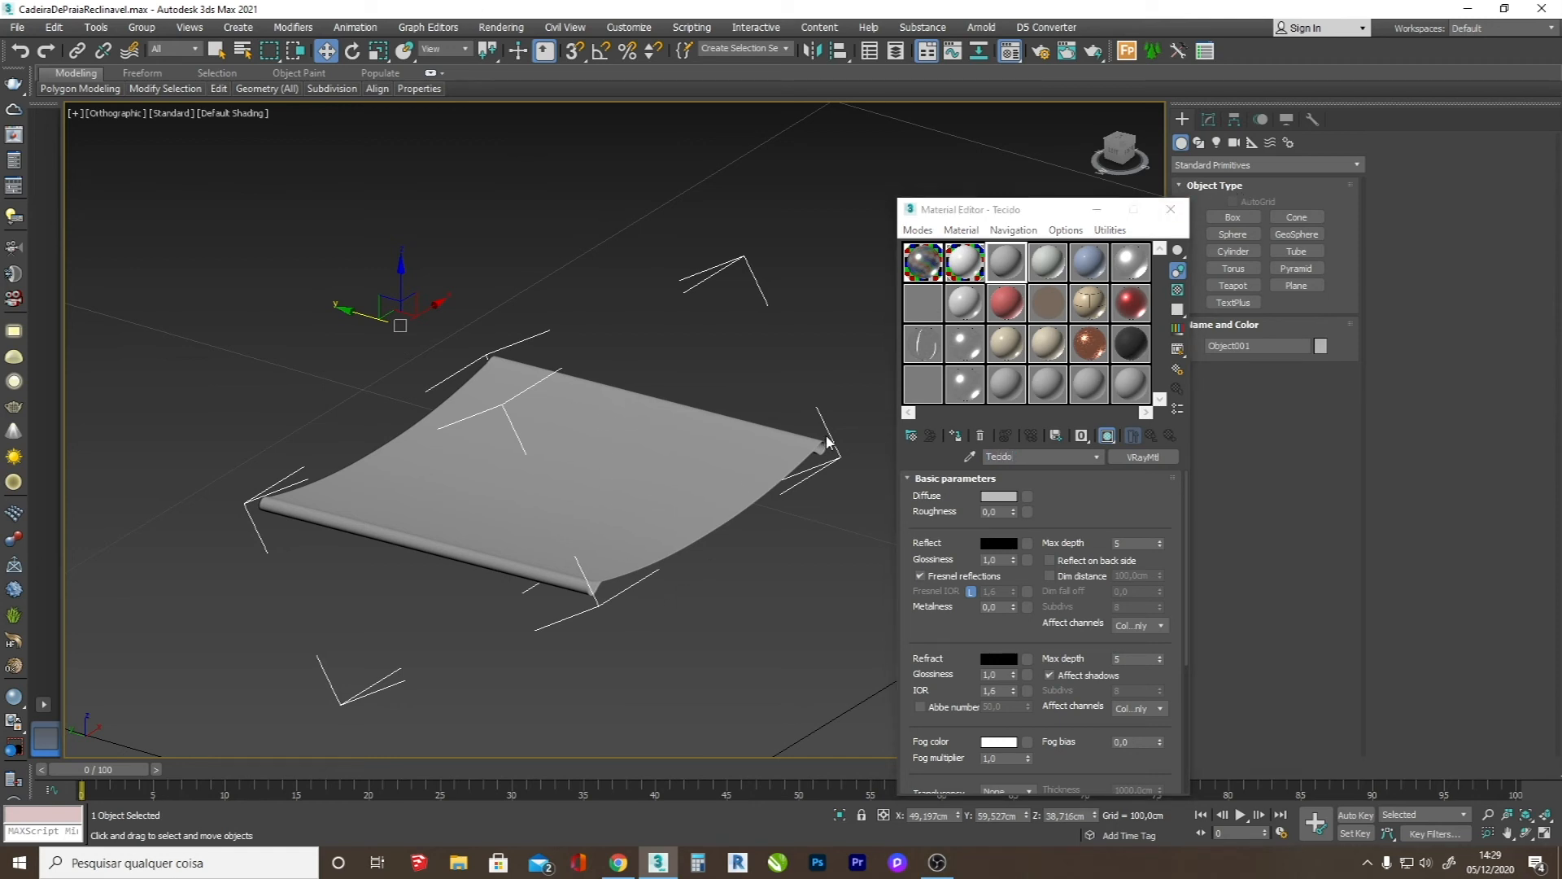
- Add a Checker map to Tecido's diffuse colour and assign the material to the seat fabric
{"action": "left_click", "coordinate": [1026, 498]}
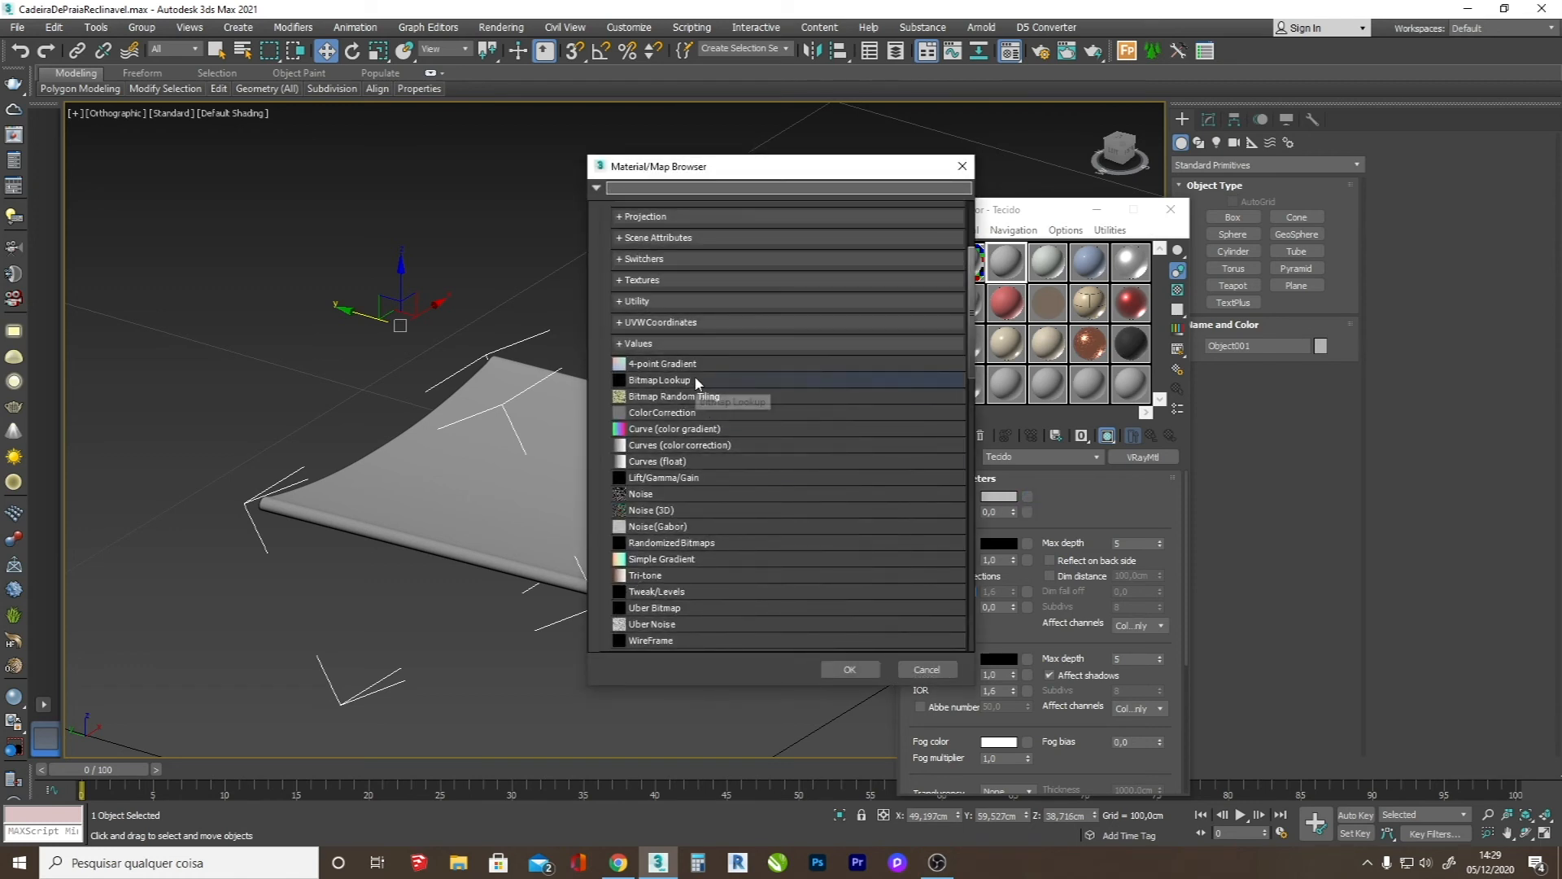
{"action": "scroll", "coordinate": [697, 385], "scroll_direction": "down", "scroll_amount": 2}
{"action": "scroll", "coordinate": [697, 385], "scroll_direction": "down", "scroll_amount": 2}
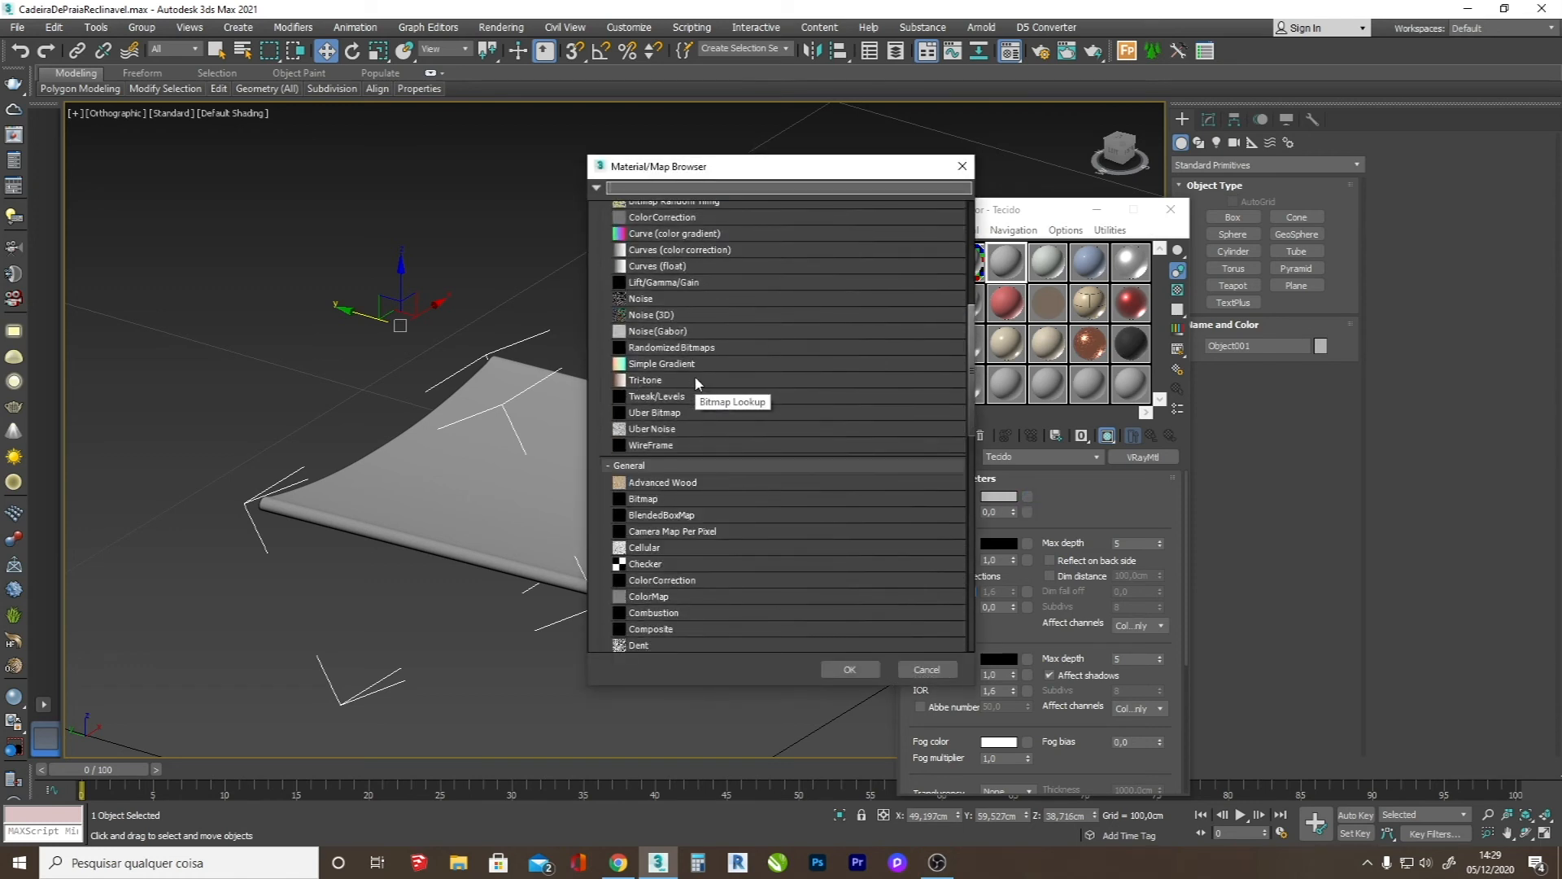
{"action": "double_click", "coordinate": [644, 564]}
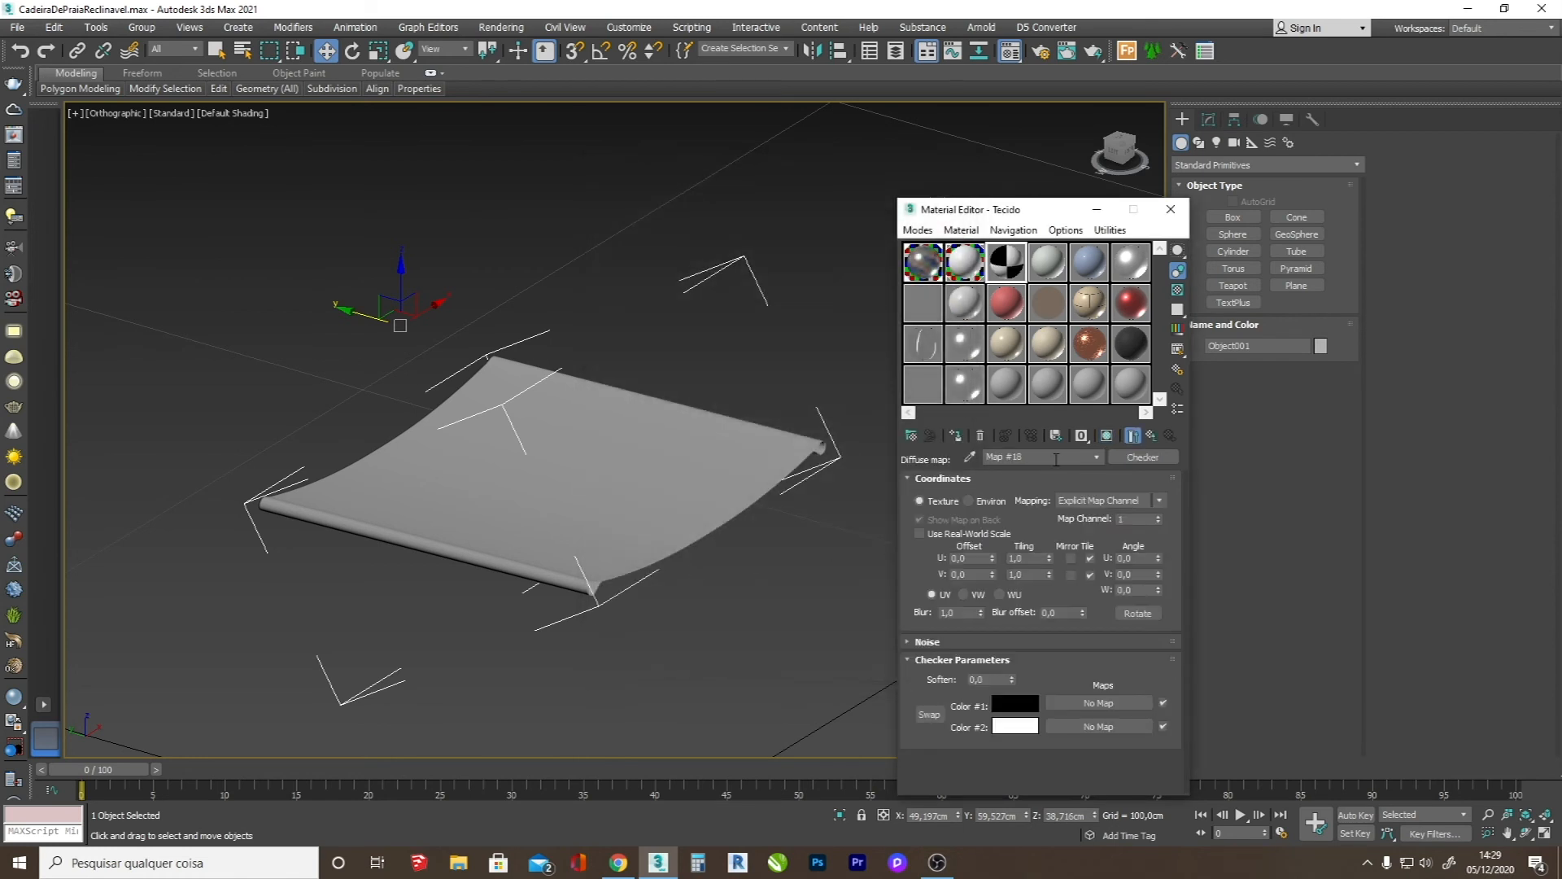
{"action": "left_click", "coordinate": [956, 437]}
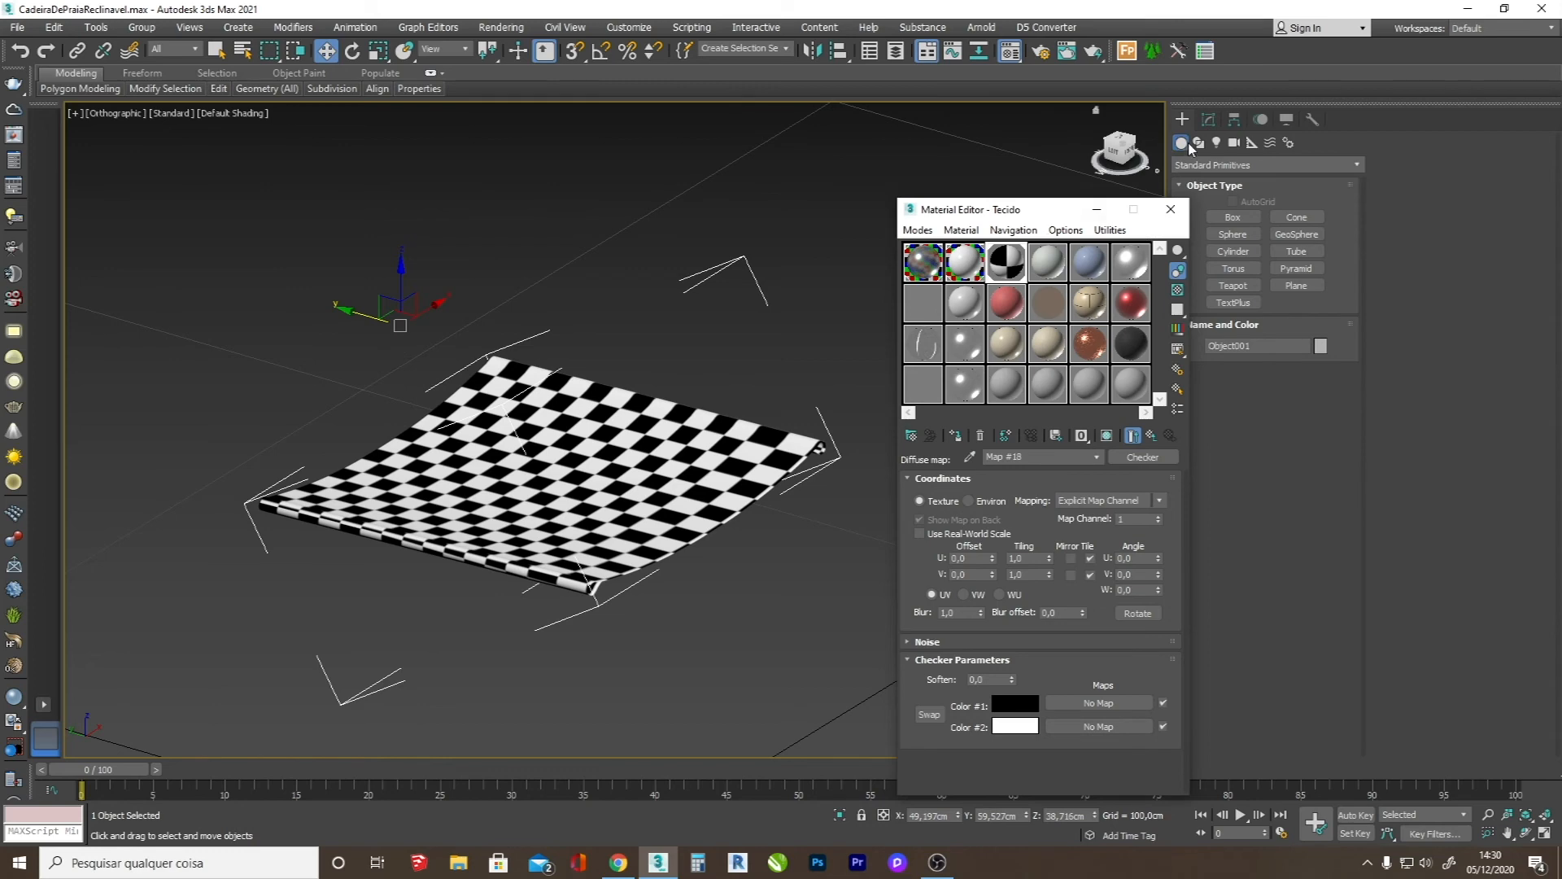
- Load a Tiles map into Color #1 of the Checker map
{"action": "scroll", "coordinate": [523, 517], "scroll_direction": "up", "scroll_amount": 8}
{"action": "scroll", "coordinate": [523, 518], "scroll_direction": "down", "scroll_amount": 8}
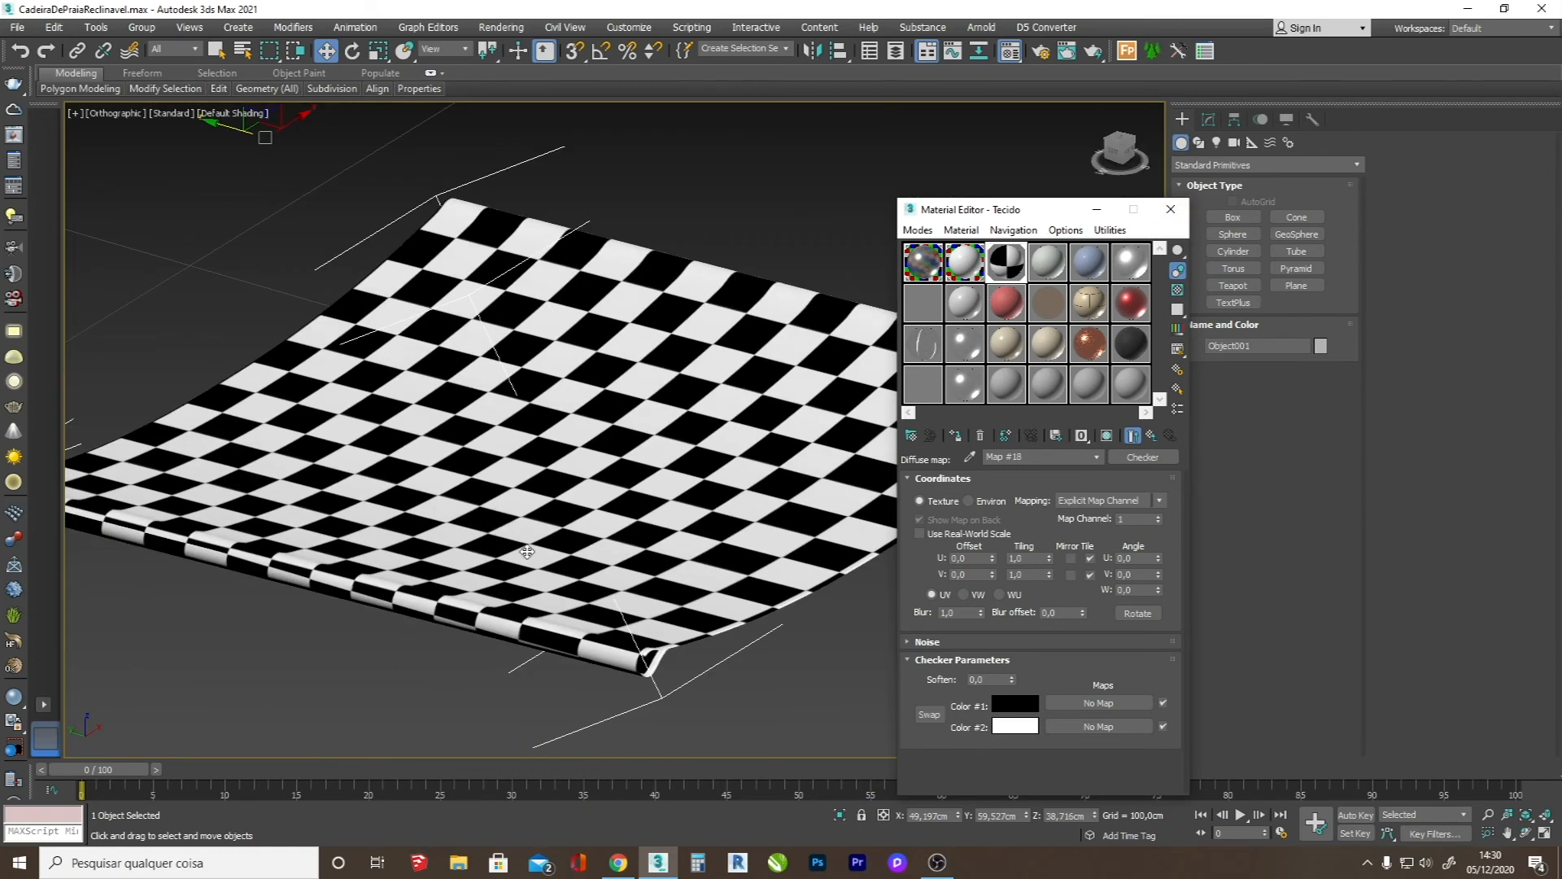
{"action": "scroll", "coordinate": [599, 599], "scroll_direction": "up", "scroll_amount": 10}
{"action": "left_click", "coordinate": [1061, 705]}
{"action": "scroll", "coordinate": [702, 541], "scroll_direction": "down", "scroll_amount": 3}
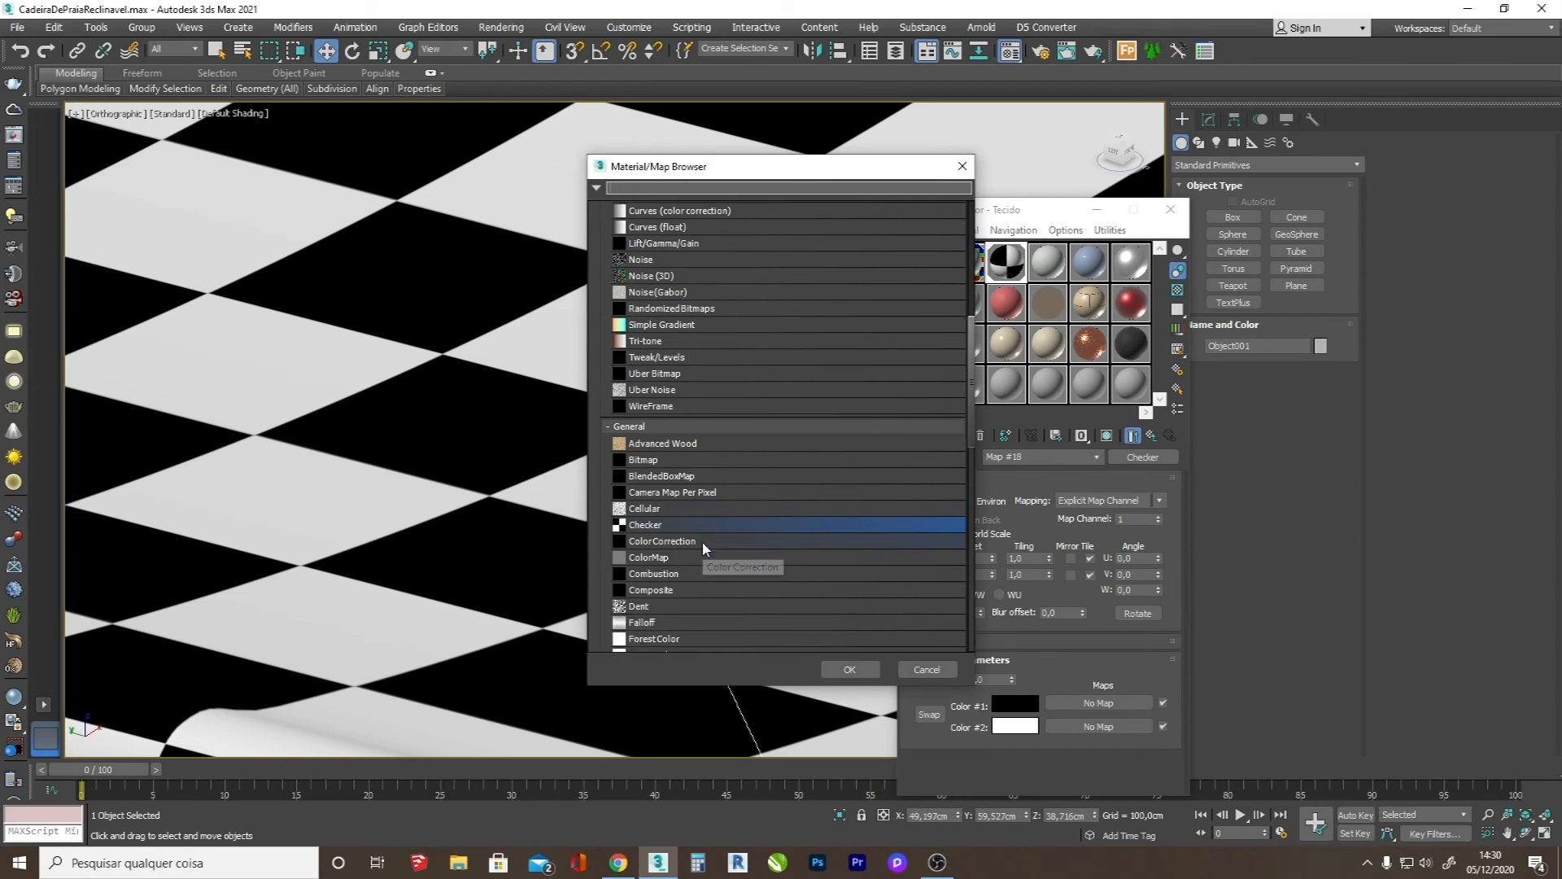
{"action": "scroll", "coordinate": [705, 548], "scroll_direction": "down", "scroll_amount": 4}
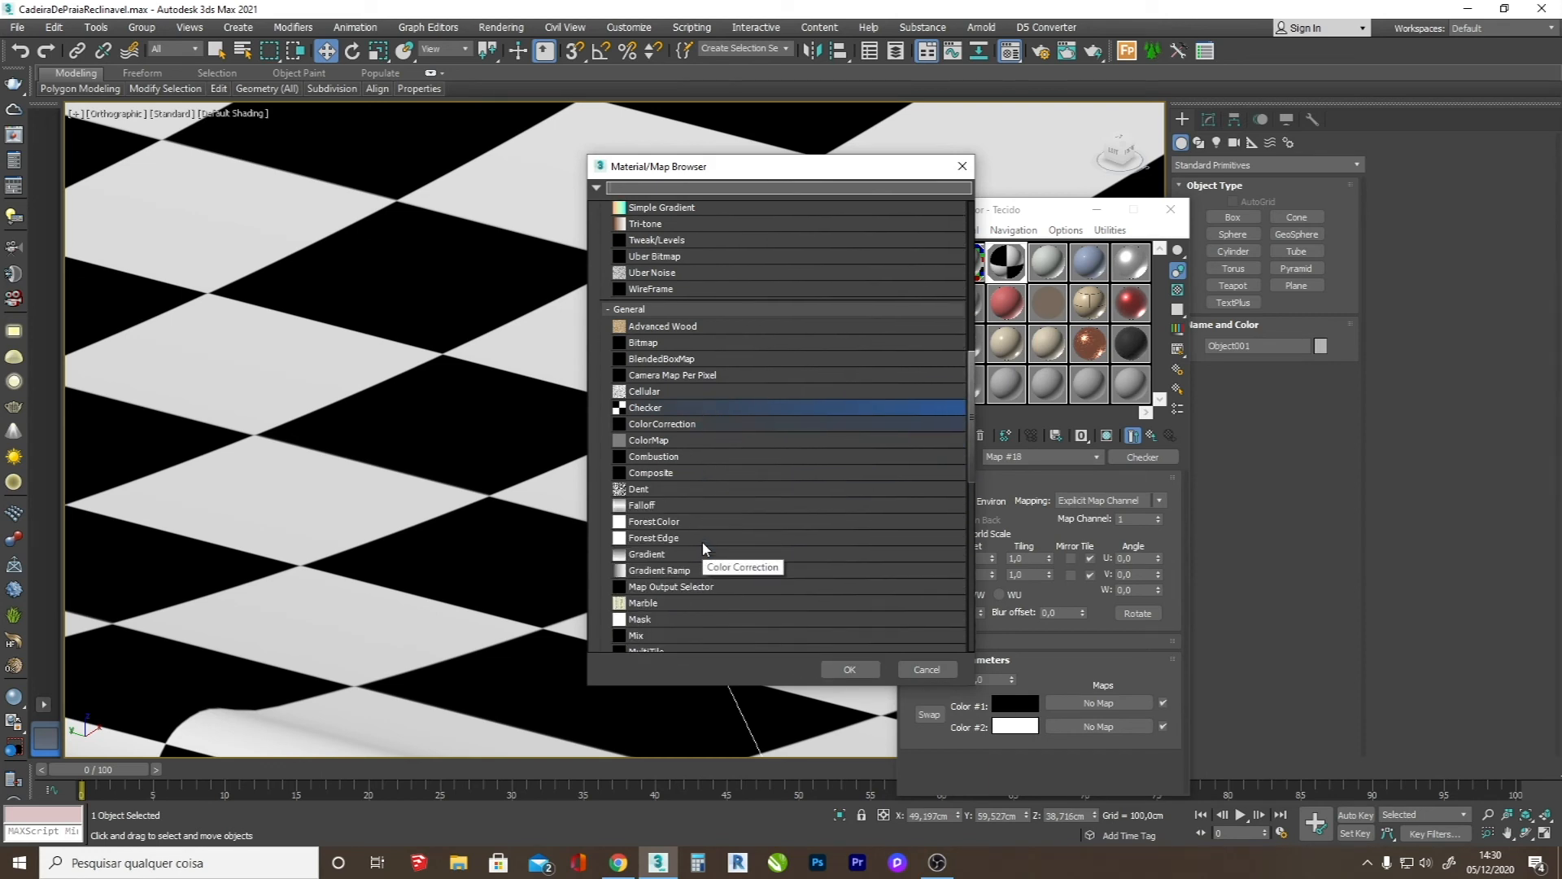
{"action": "scroll", "coordinate": [705, 547], "scroll_direction": "down", "scroll_amount": 1}
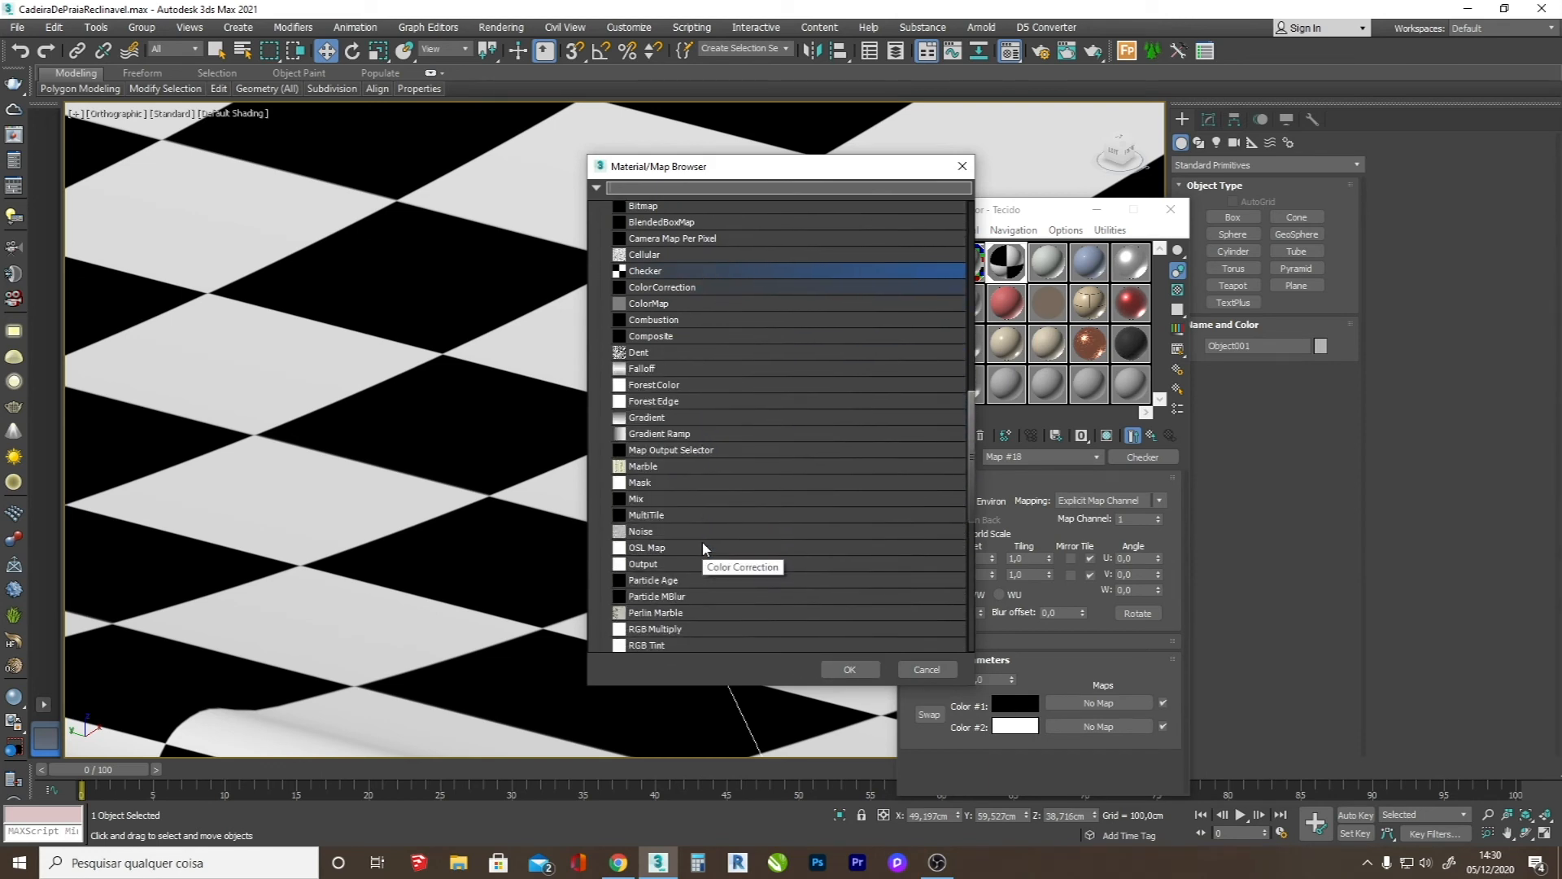
{"action": "scroll", "coordinate": [704, 548], "scroll_direction": "down", "scroll_amount": 3}
{"action": "scroll", "coordinate": [705, 547], "scroll_direction": "down", "scroll_amount": 5}
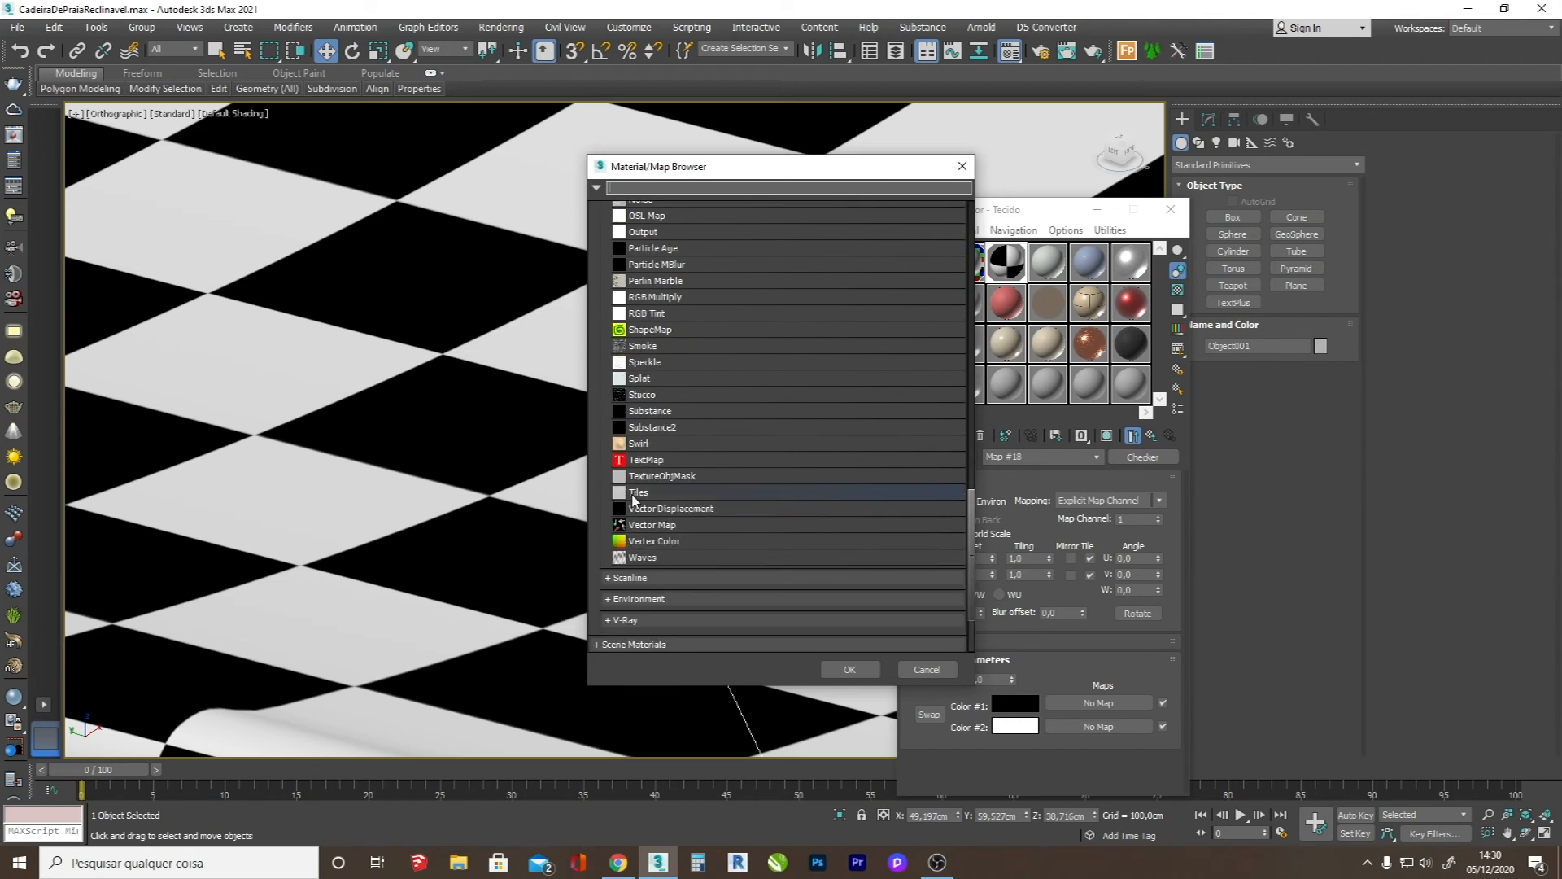
{"action": "left_click", "coordinate": [634, 494]}
{"action": "double_click", "coordinate": [634, 493]}
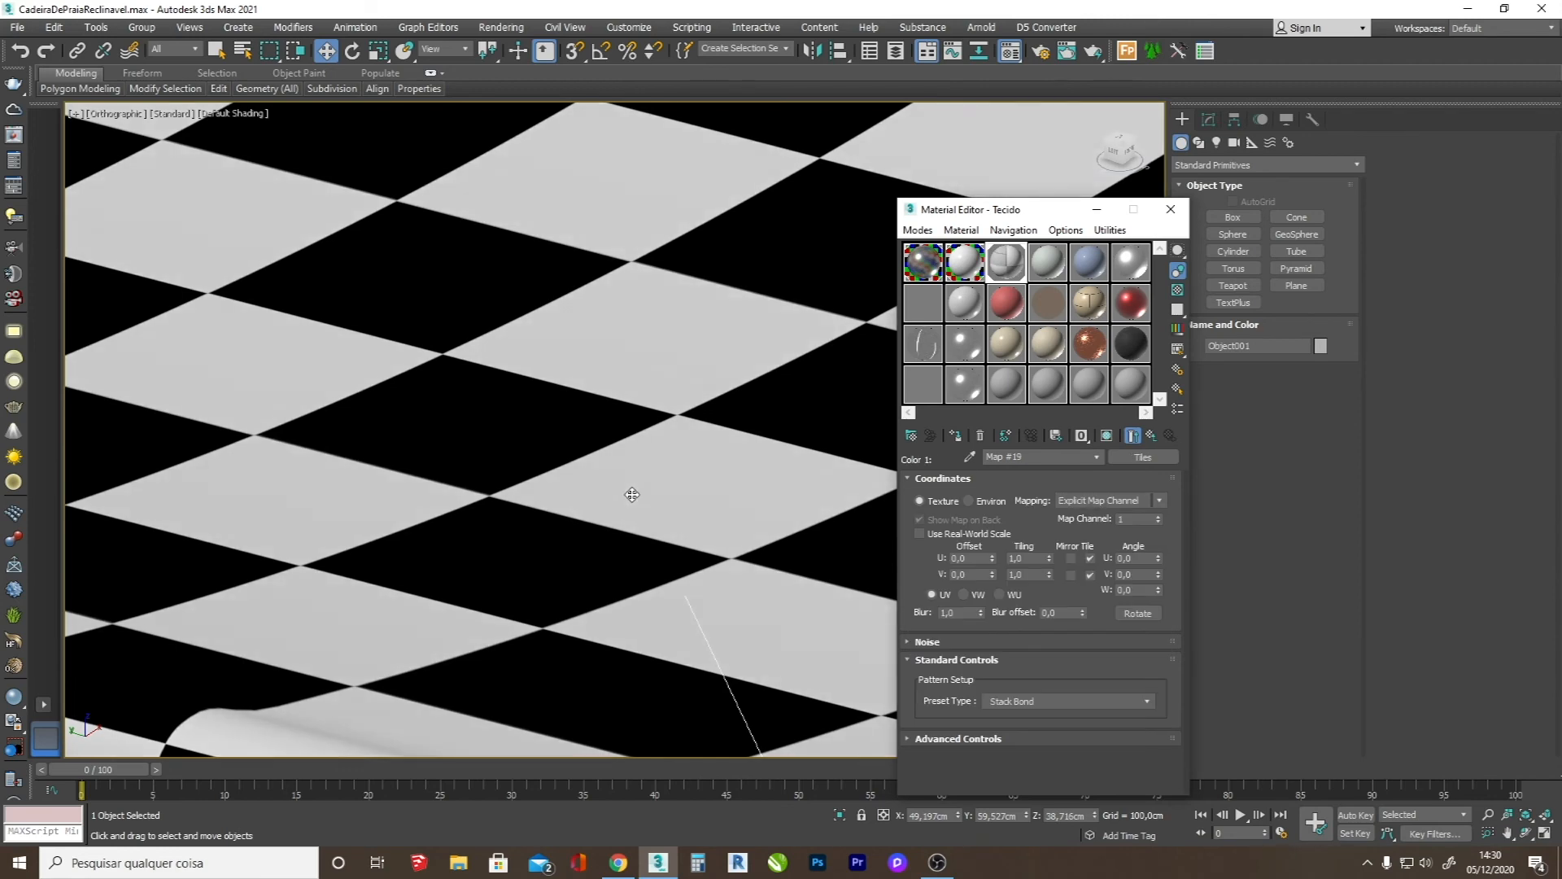
- Display the Tiles map on the fabric in the viewport and compare it with the parent Checker pattern
{"action": "left_click", "coordinate": [1107, 437]}
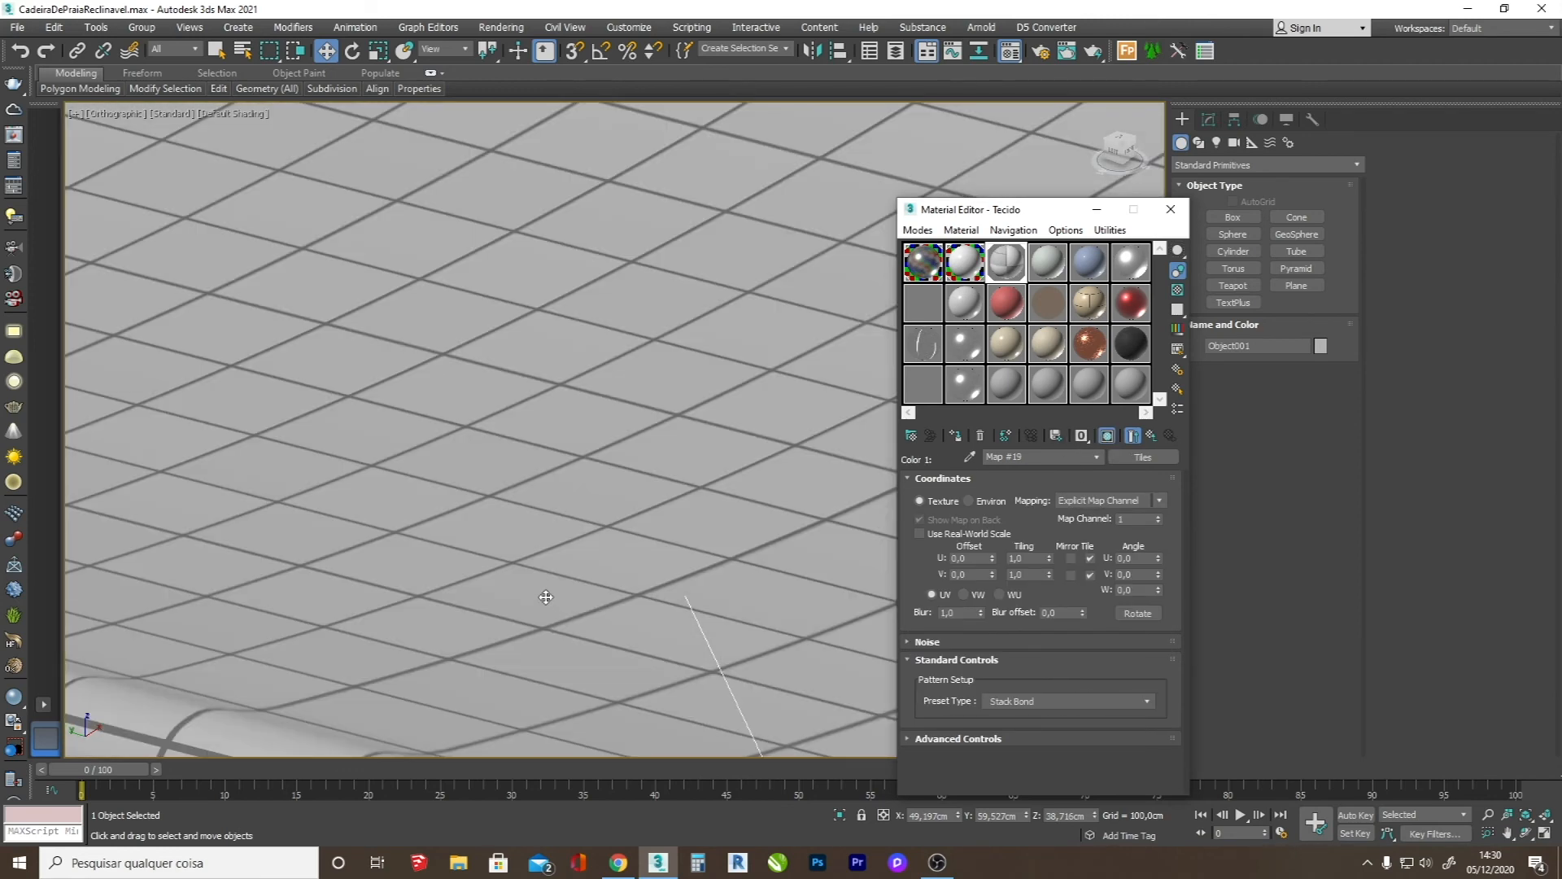
{"action": "key", "text": "z"}
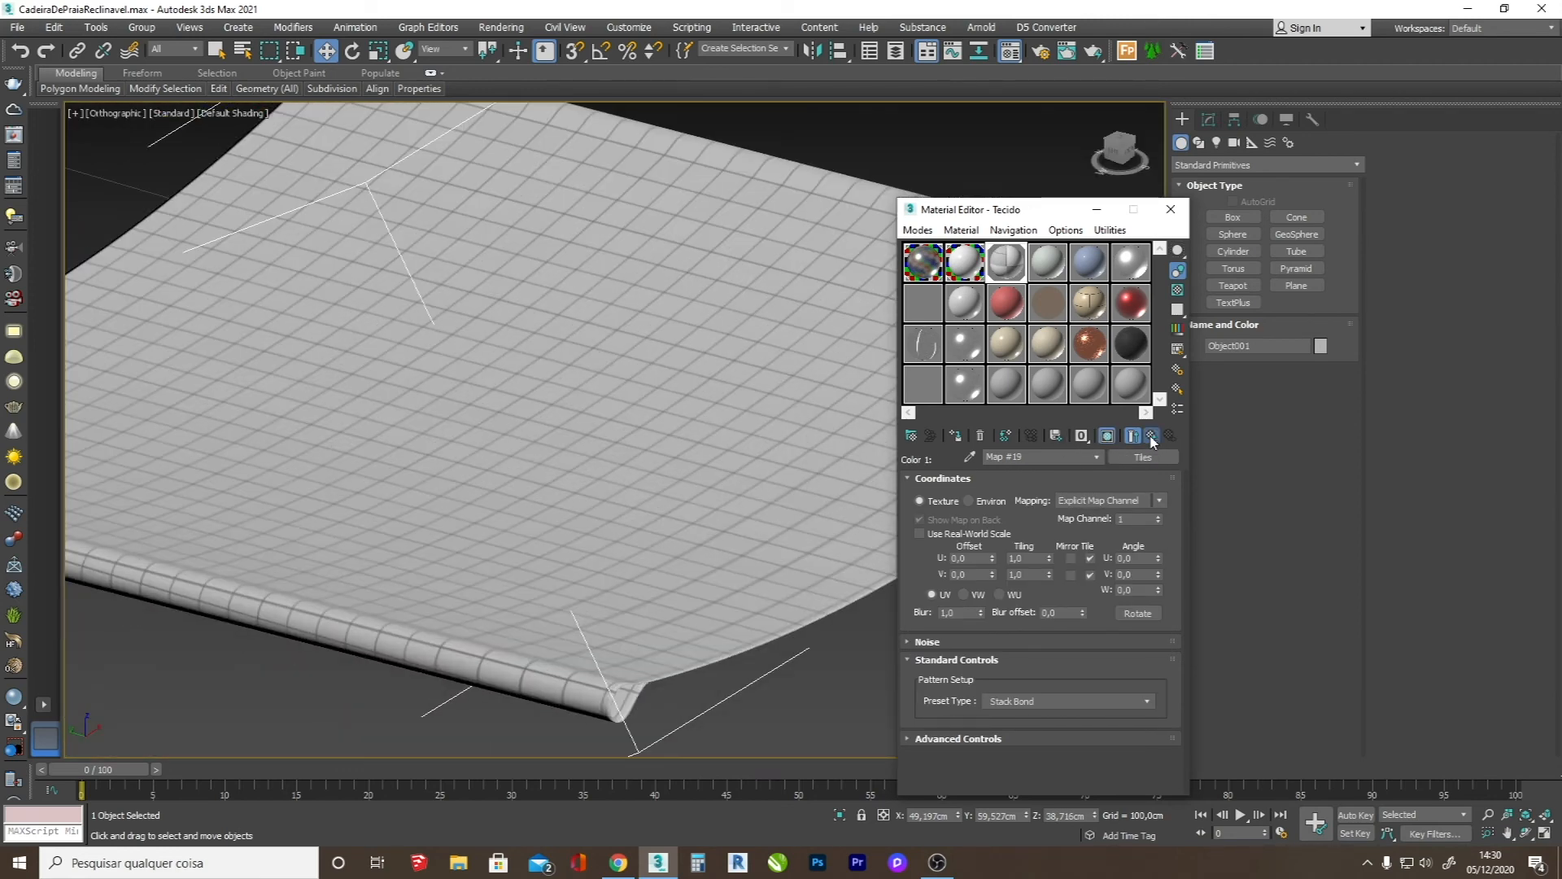
{"action": "left_click", "coordinate": [1151, 436]}
{"action": "left_click", "coordinate": [1107, 436]}
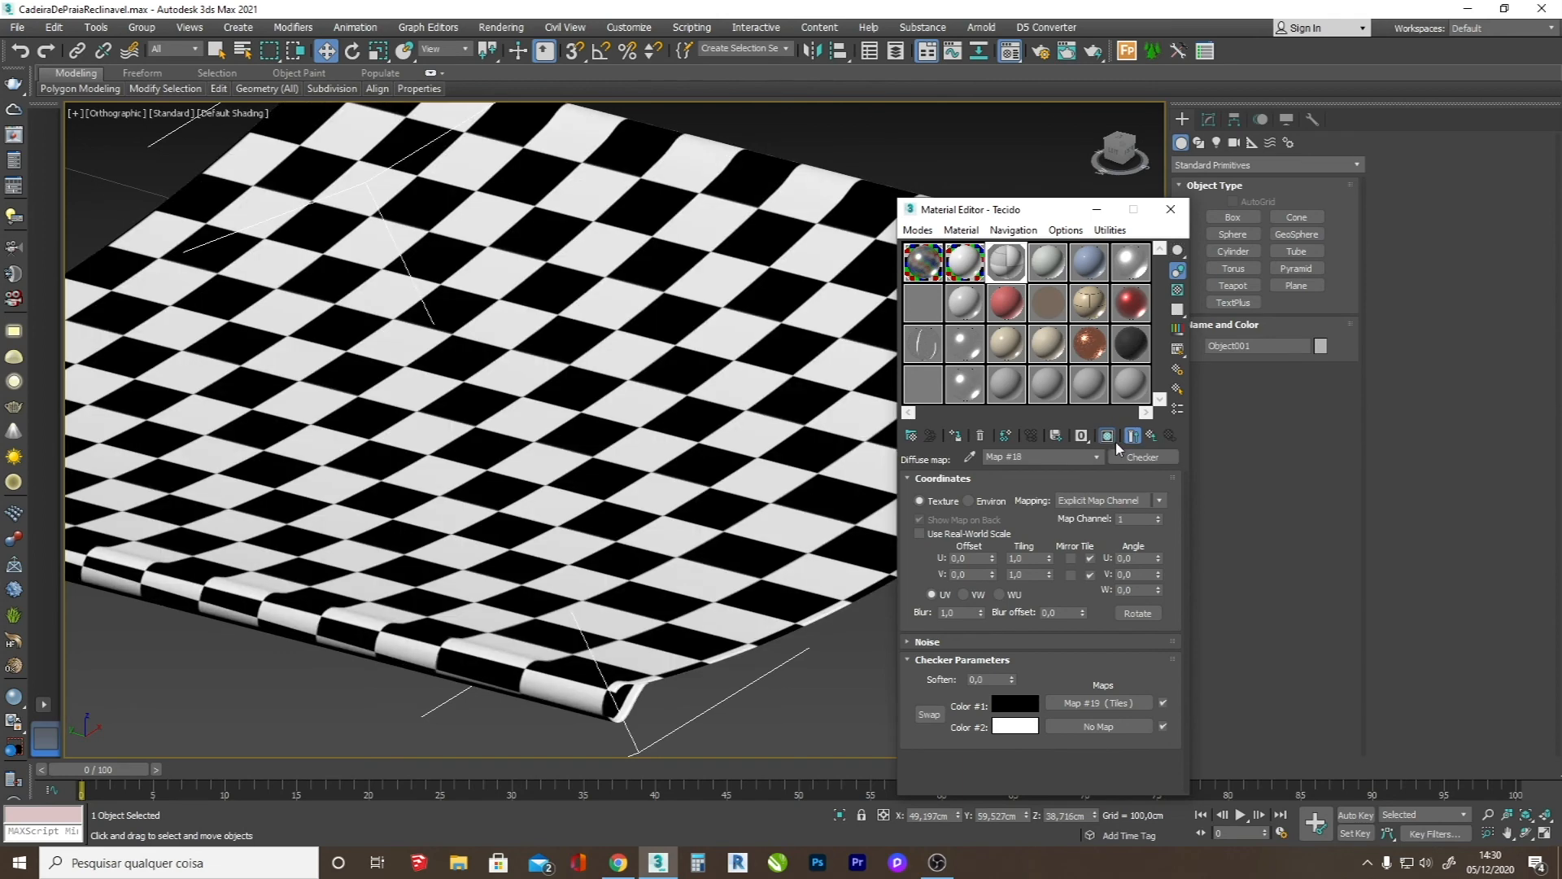
{"action": "left_click", "coordinate": [1070, 702]}
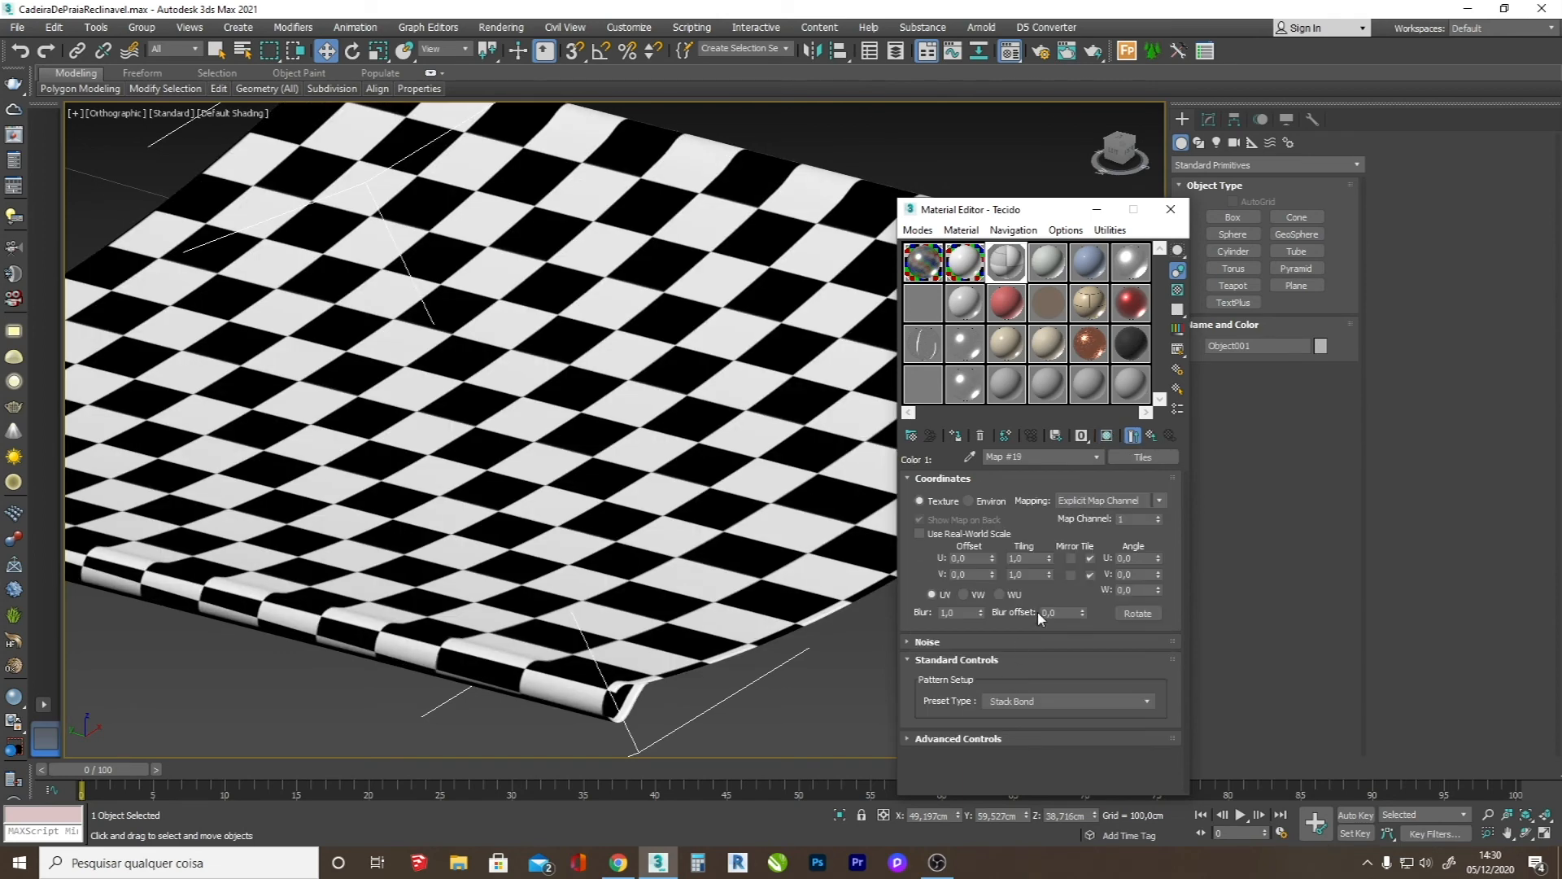
{"action": "left_click", "coordinate": [1107, 437]}
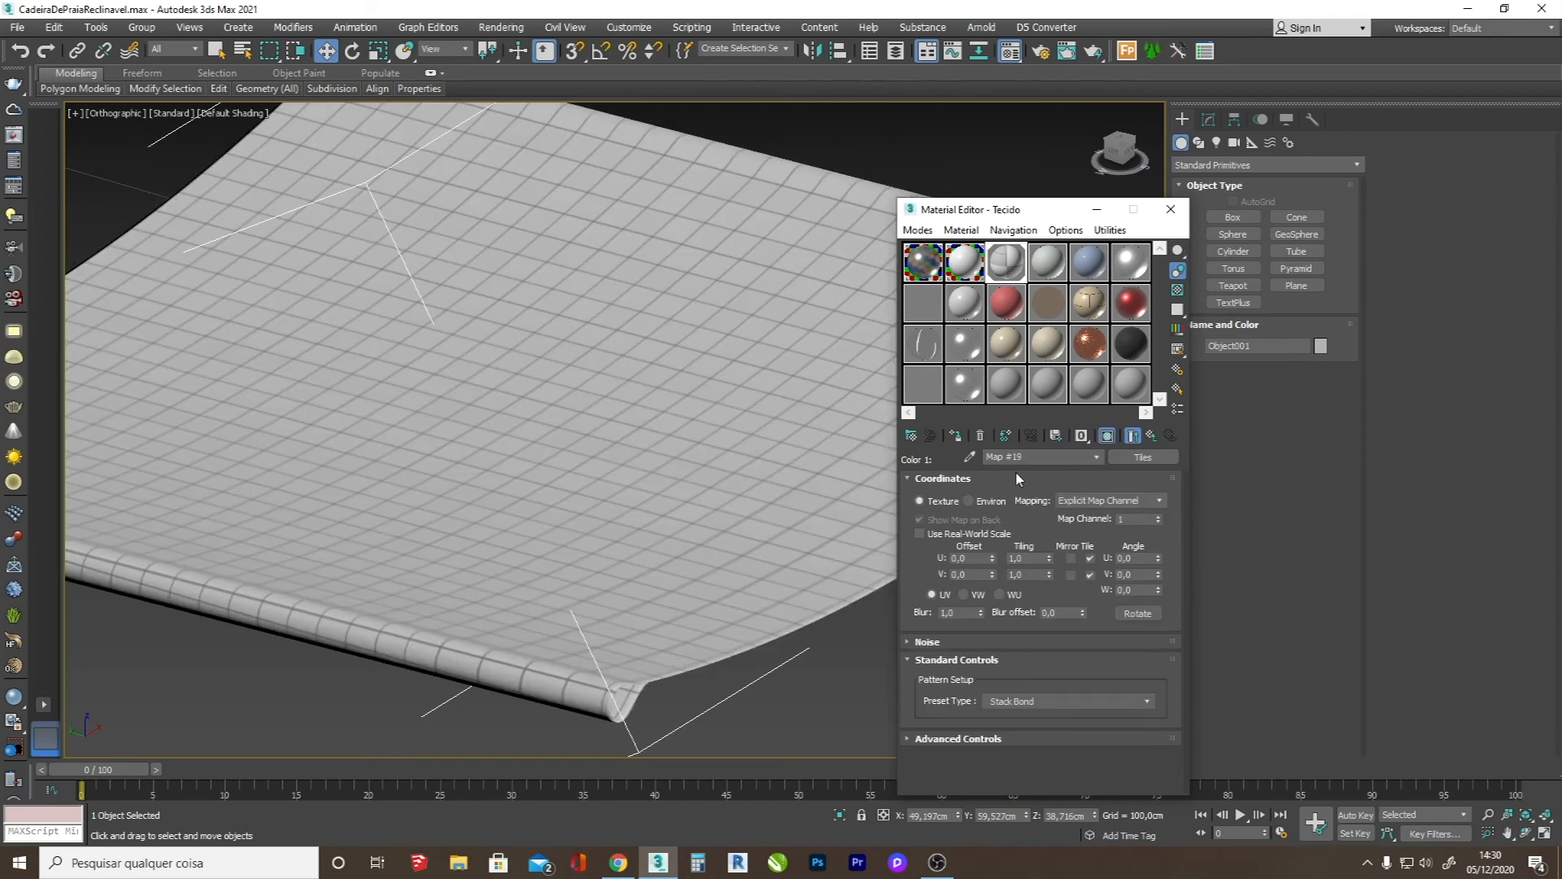
- Set the Tiles map's U and V tiling to 3
{"action": "double_click", "coordinate": [1027, 558]}
{"action": "type", "text": "3"}
{"action": "key", "text": "Tab"}
{"action": "type", "text": "3"}
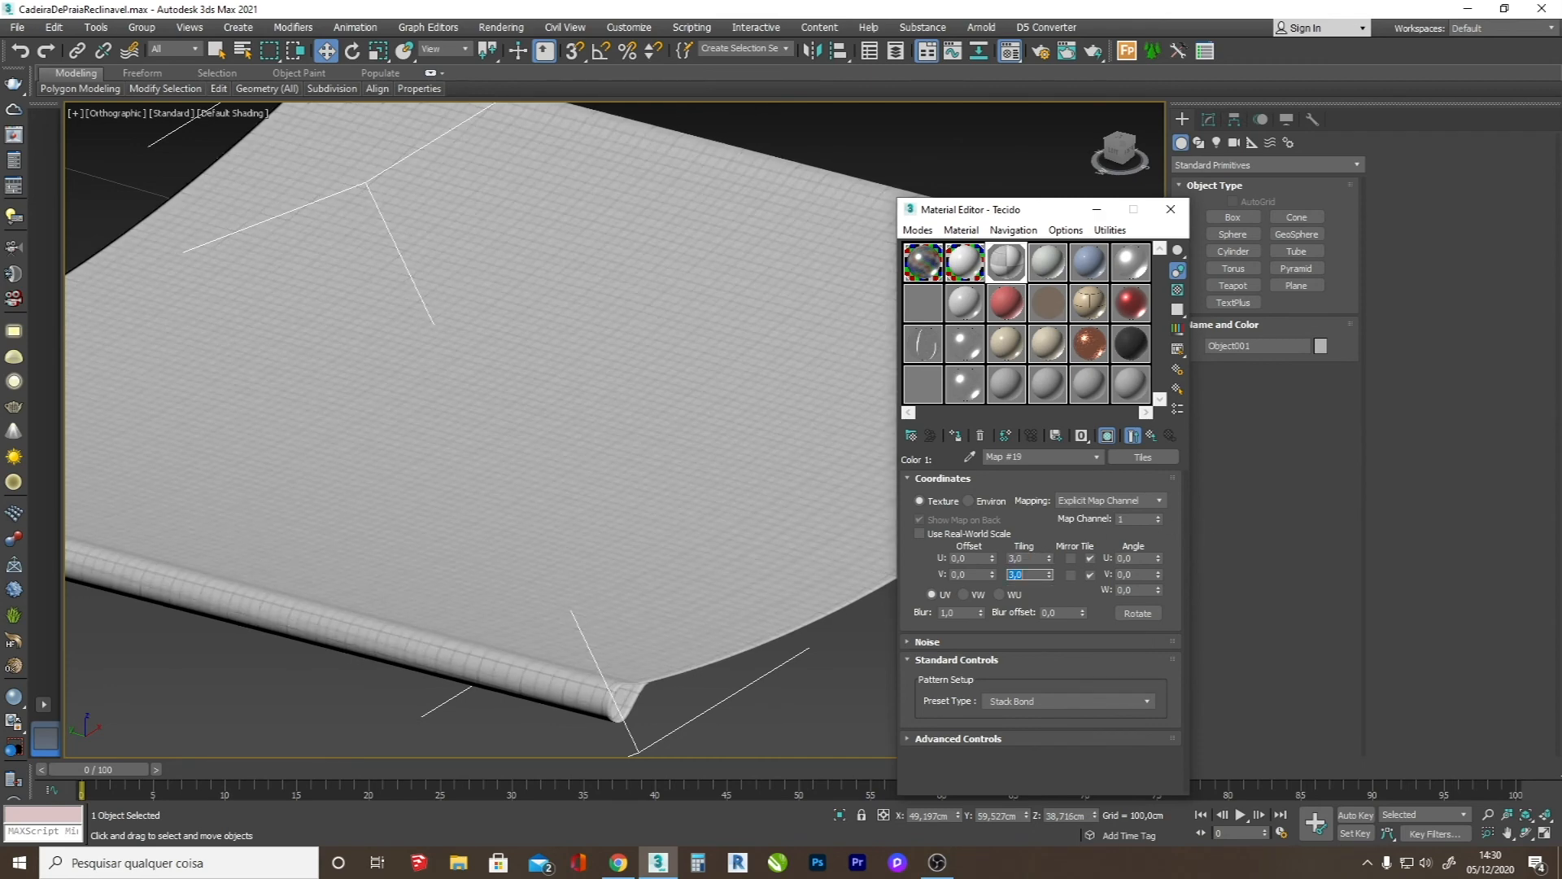
- Set the Tiles map's U and V tiling to 10
{"action": "scroll", "coordinate": [687, 575], "scroll_direction": "up", "scroll_amount": 3}
{"action": "double_click", "coordinate": [1026, 558]}
{"action": "type", "text": "10"}
{"action": "key", "text": "Tab"}
{"action": "type", "text": "1"}
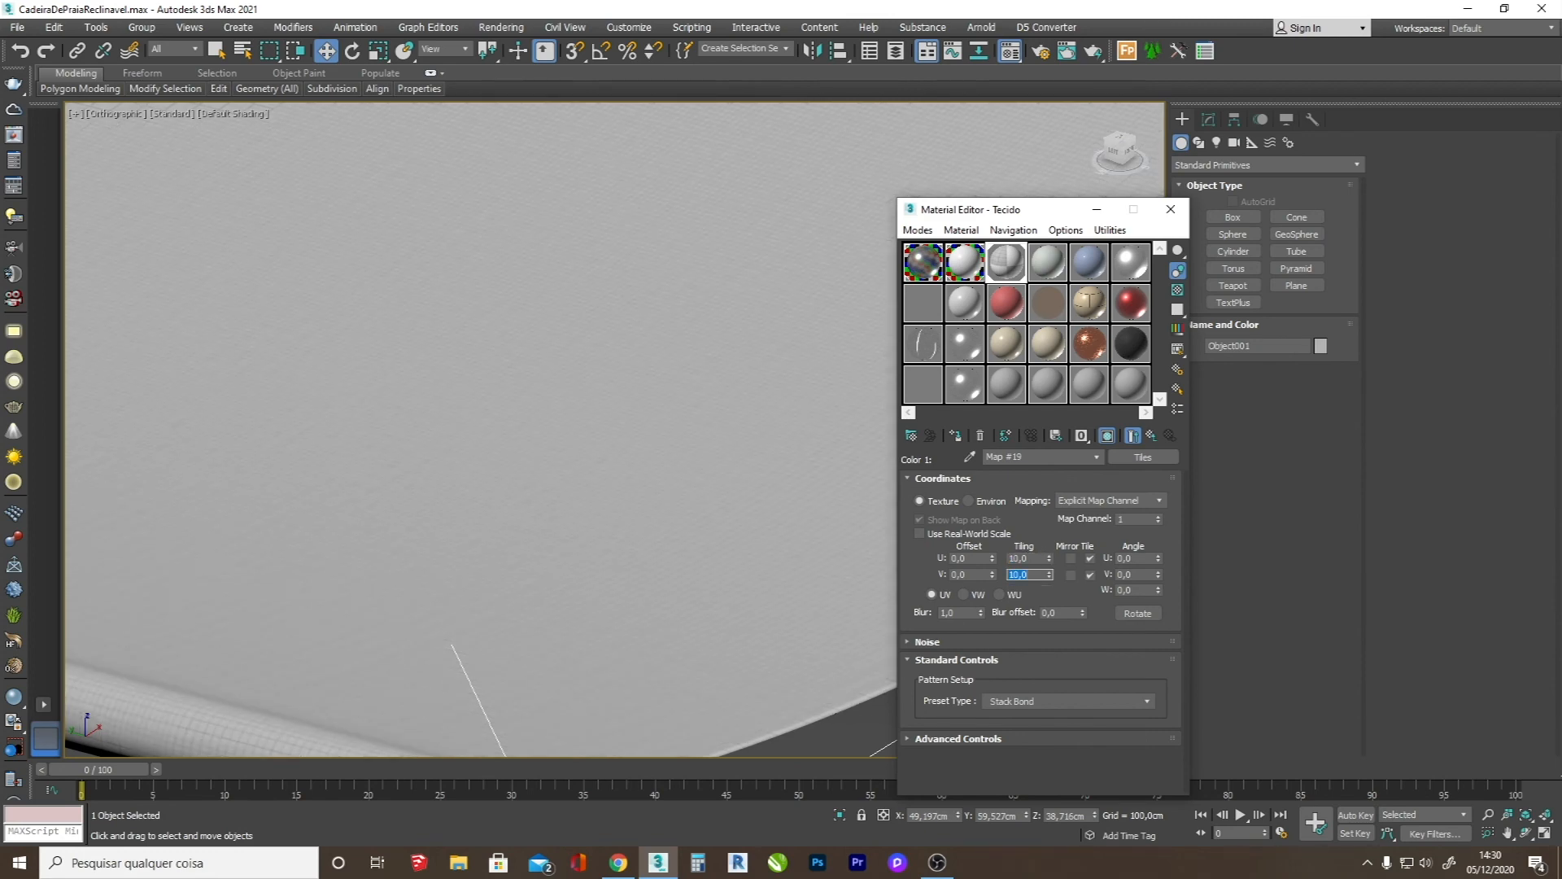
- Set the Tiles map's horizontal count to 10 and vertical count to 2
{"action": "scroll", "coordinate": [691, 589], "scroll_direction": "down", "scroll_amount": 6}
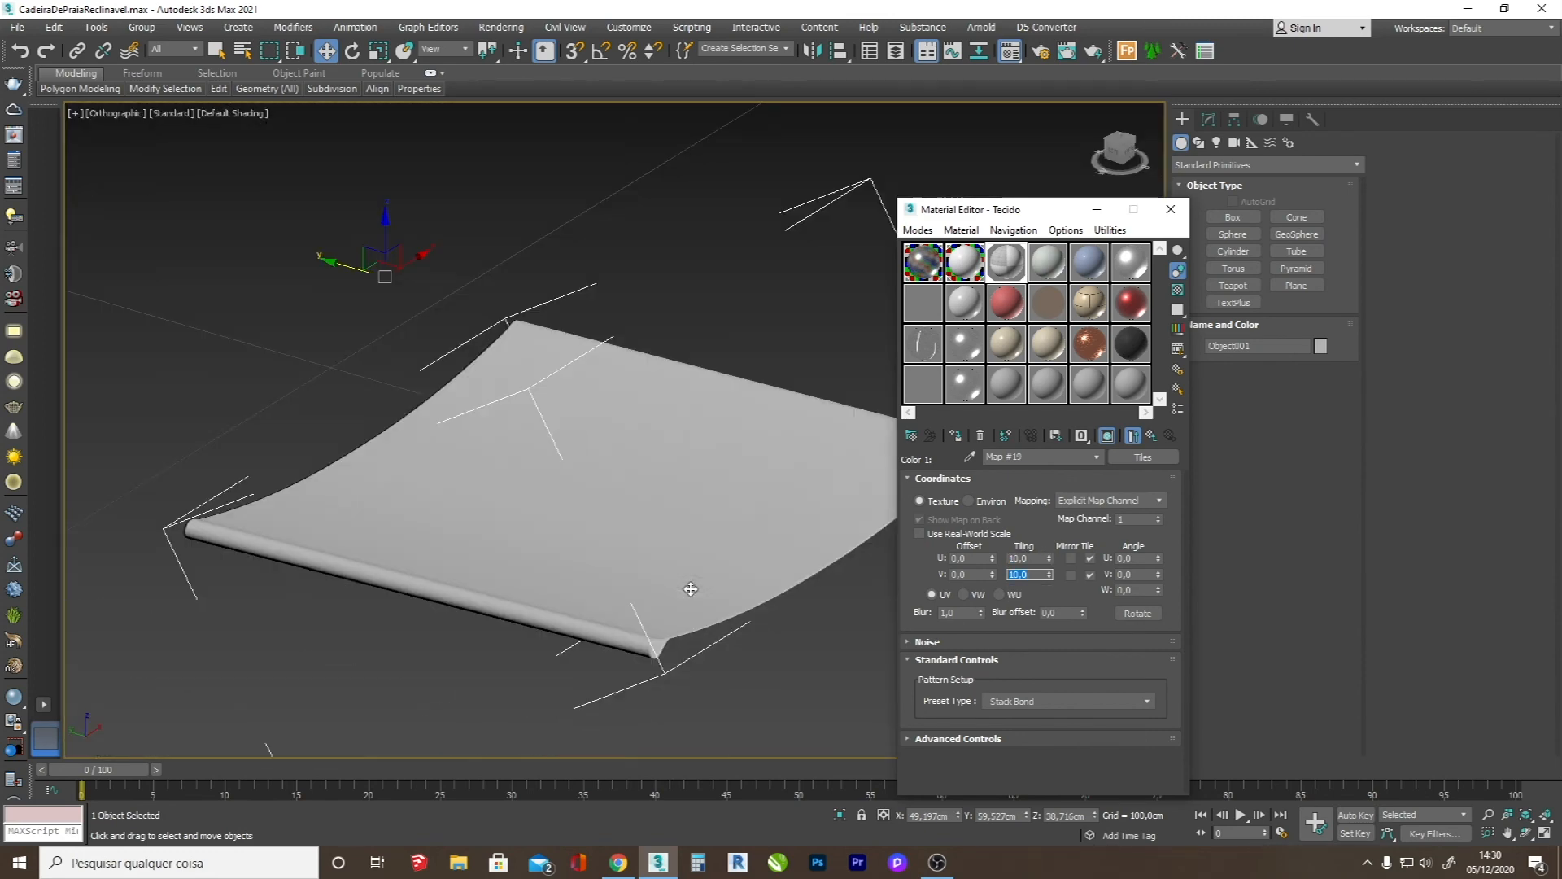
{"action": "left_click", "coordinate": [1528, 834]}
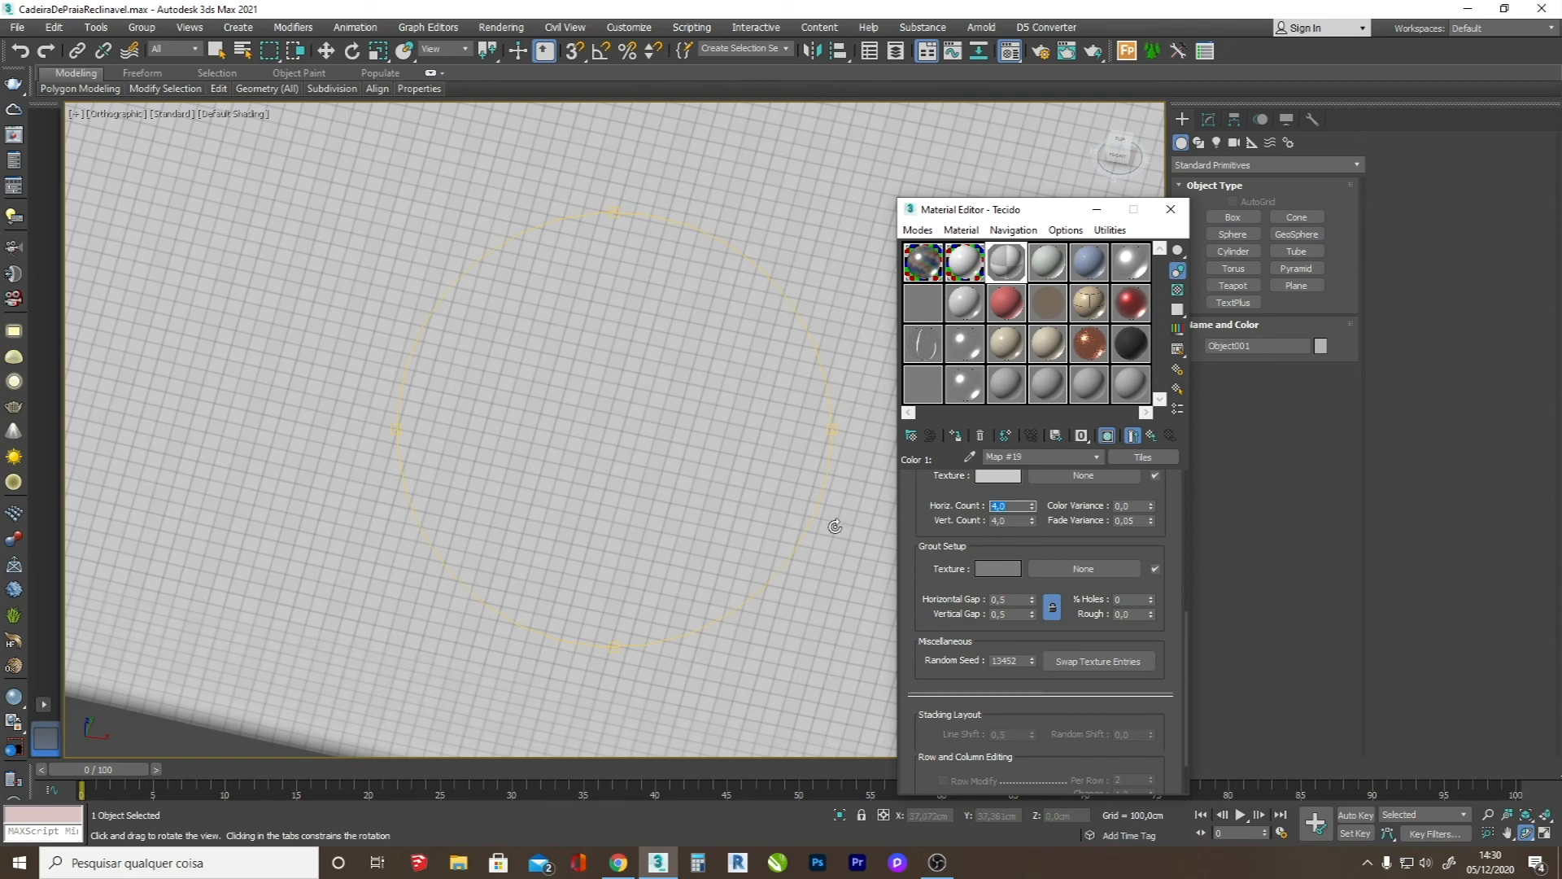
{"action": "type", "text": "10"}
{"action": "key", "text": "Return"}
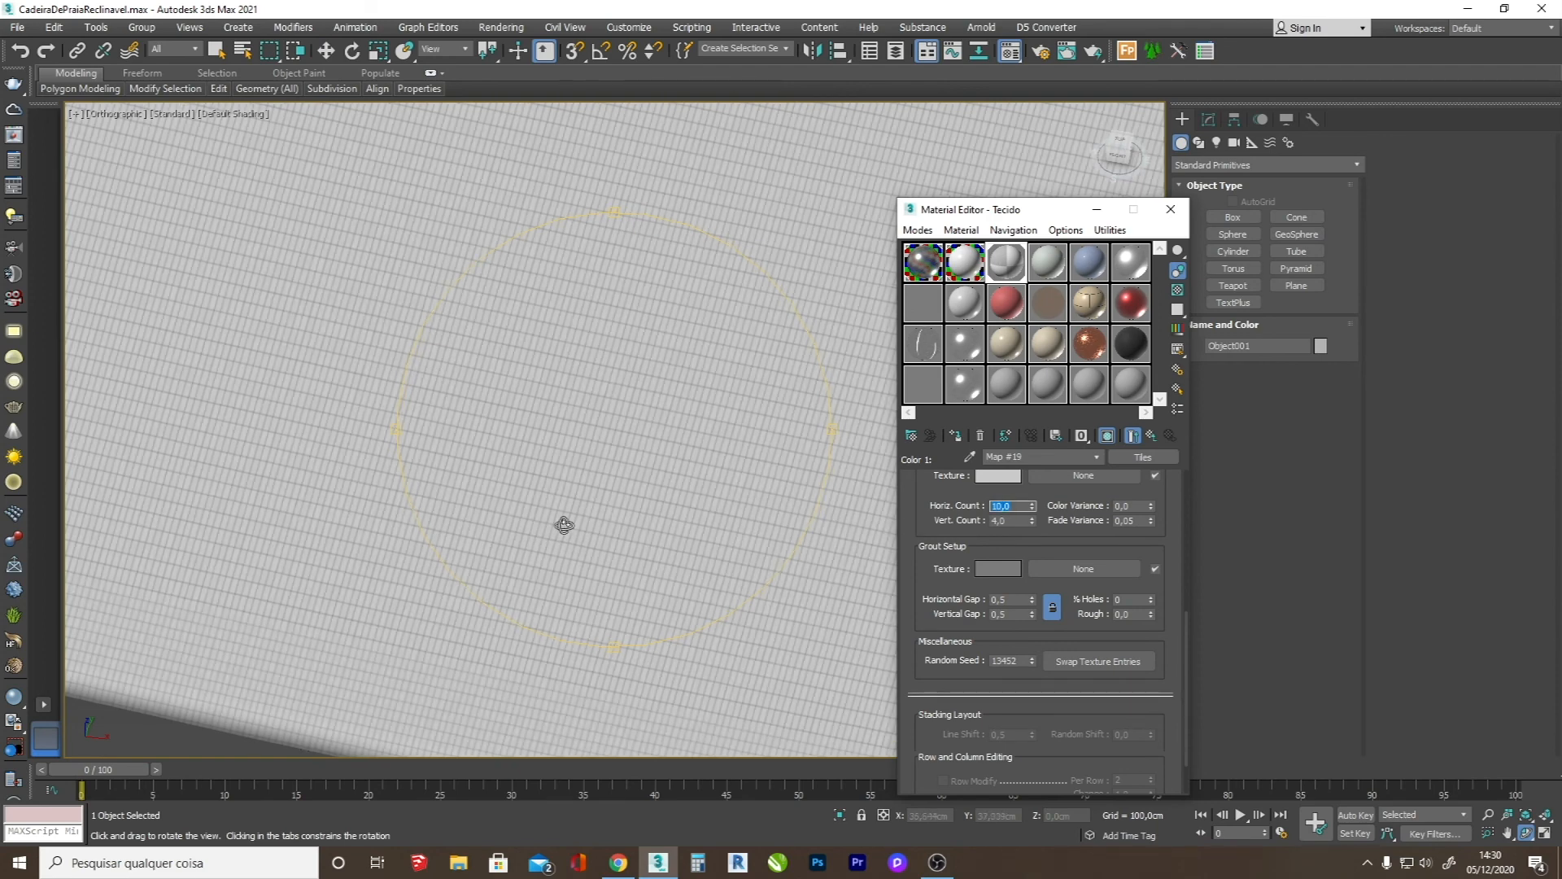
{"action": "left_click_drag", "start_coordinate": [558, 519], "coordinate": [722, 523]}
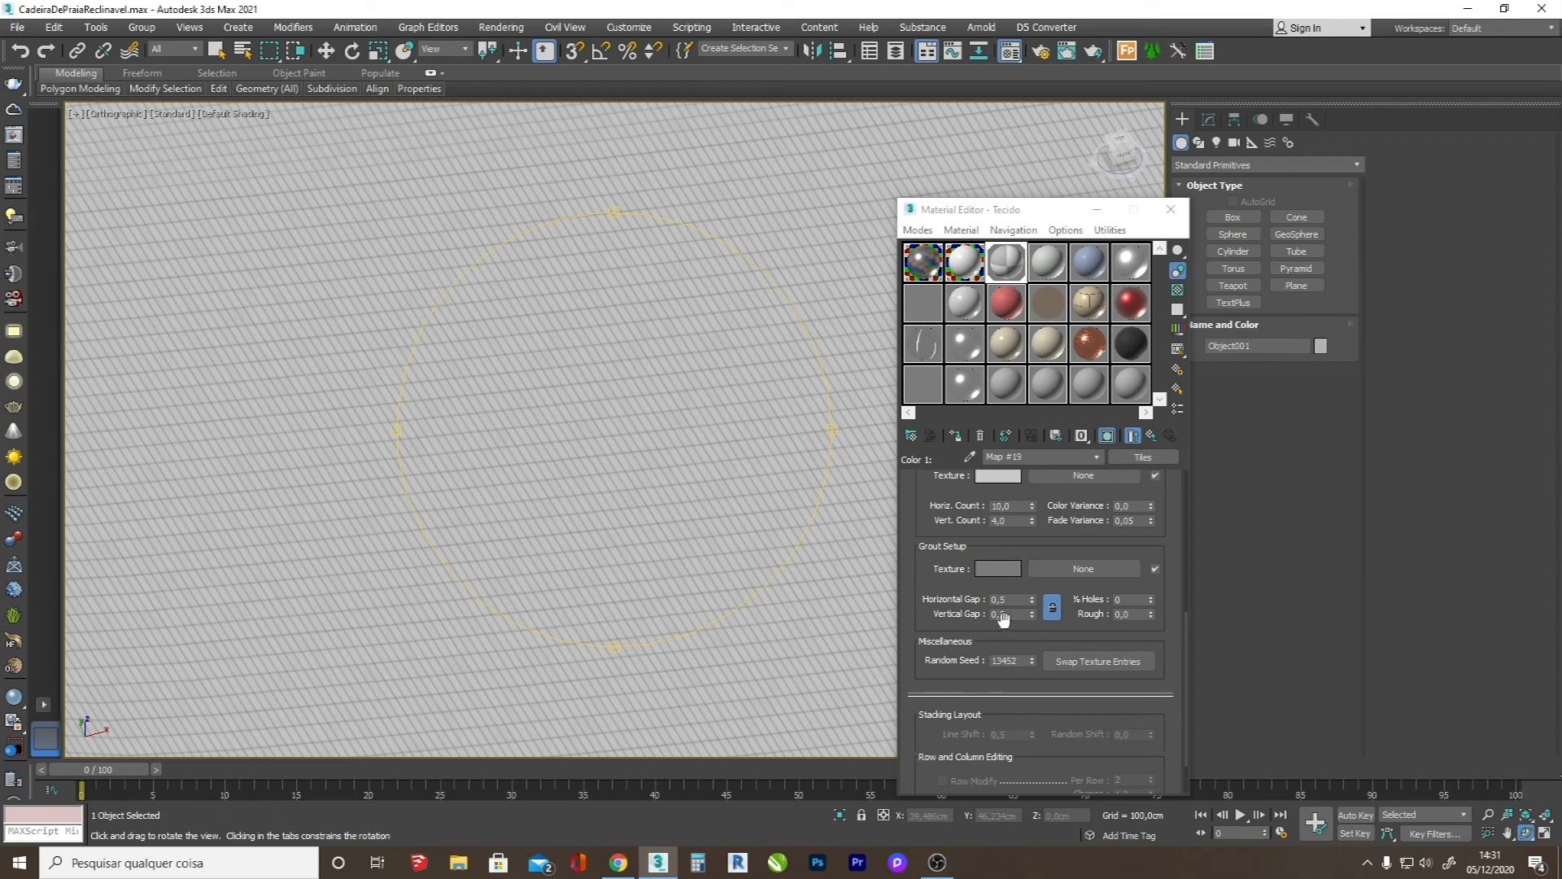
{"action": "left_click", "coordinate": [1010, 520]}
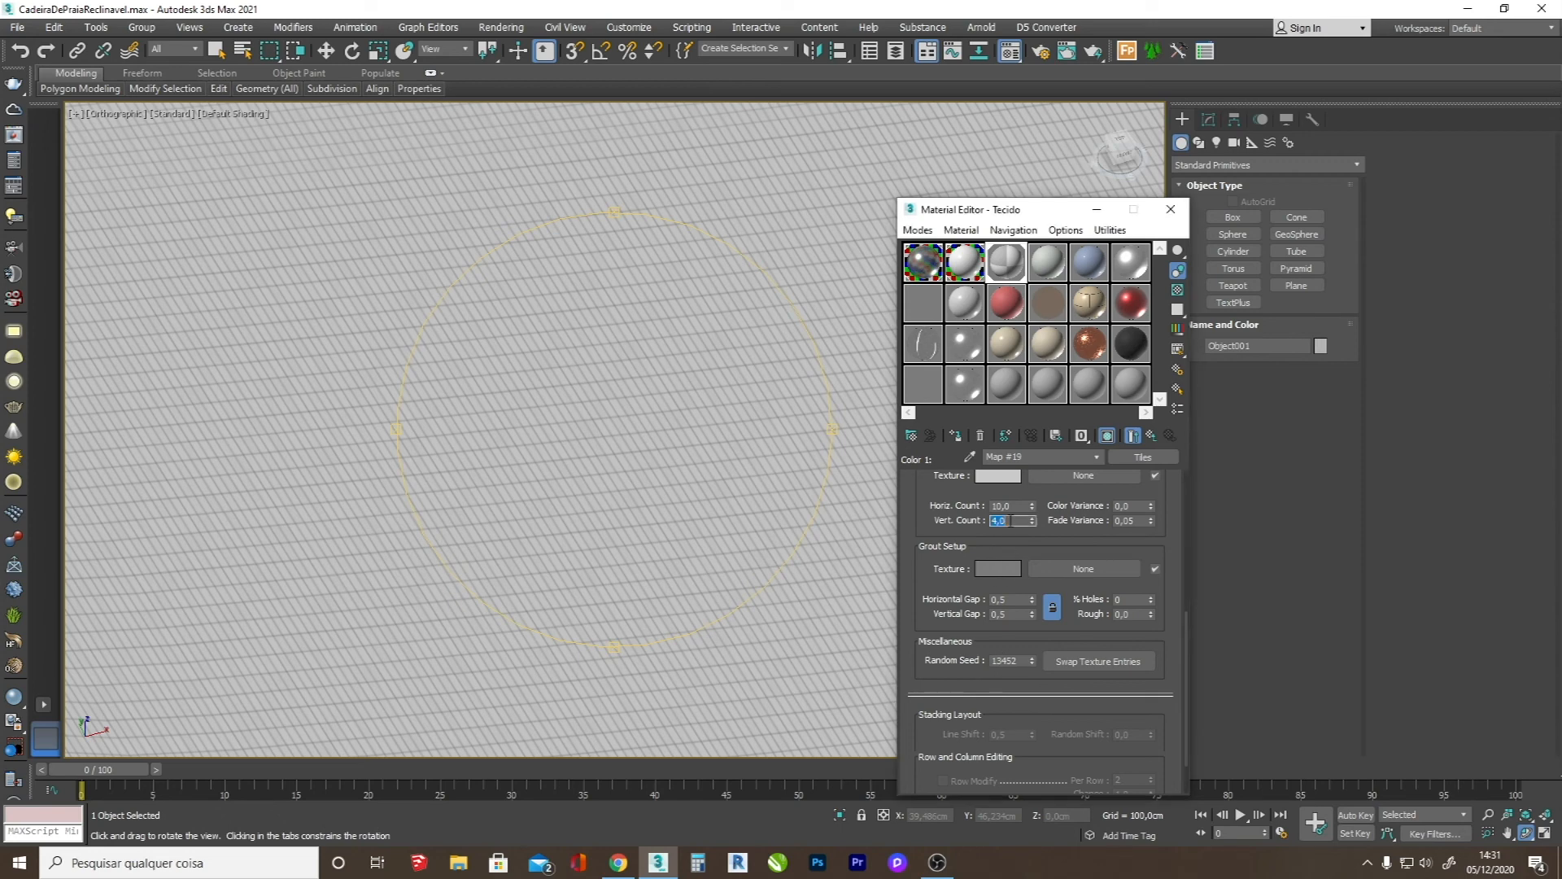
{"action": "left_click_drag", "start_coordinate": [549, 491], "coordinate": [539, 503]}
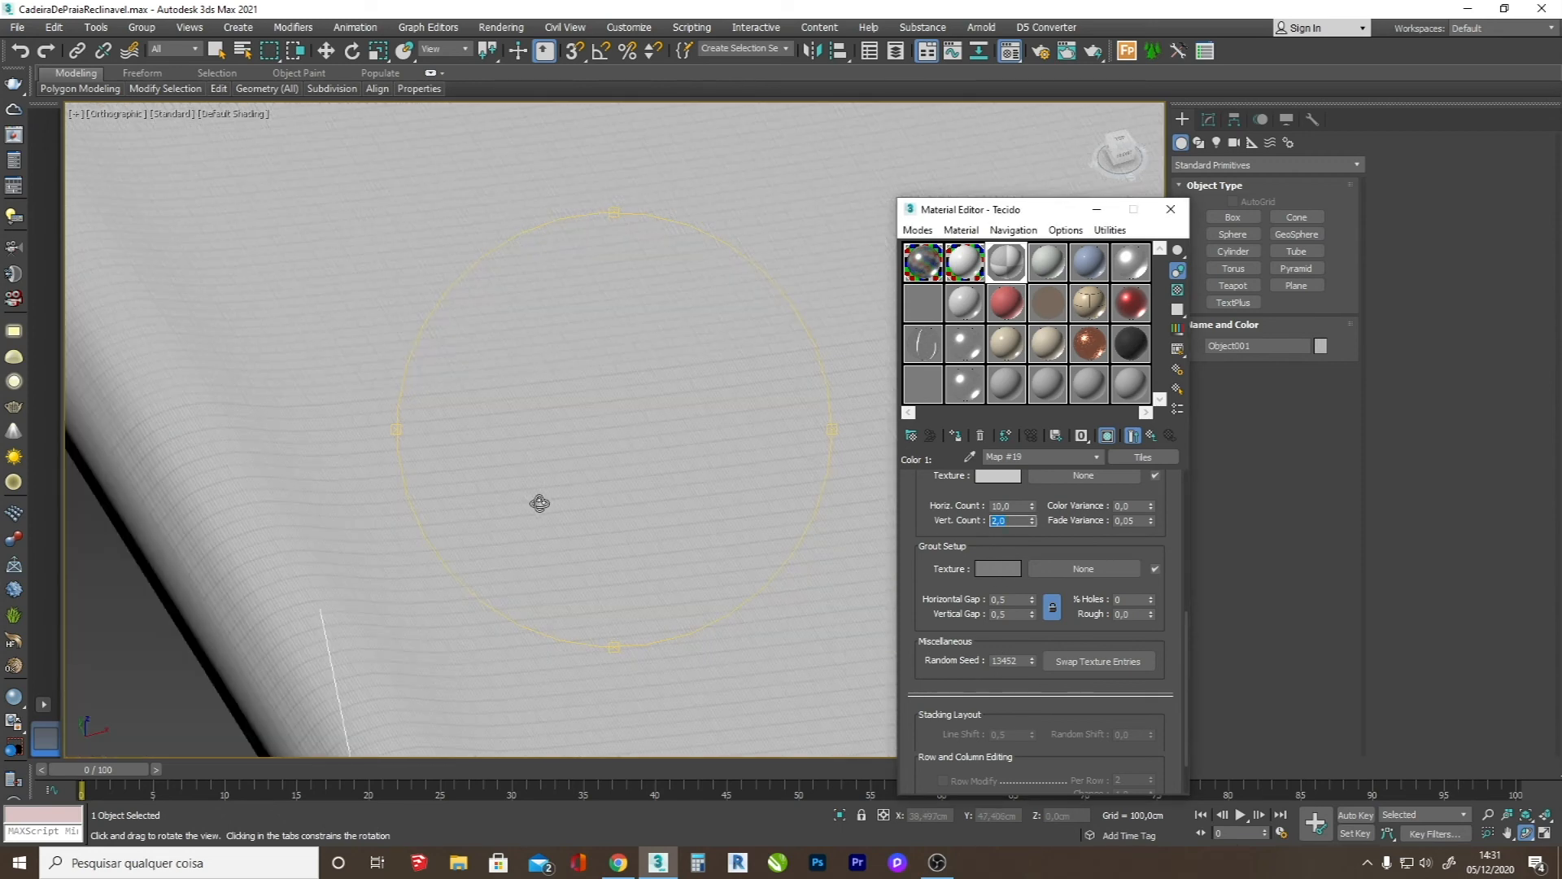
{"action": "scroll", "coordinate": [800, 644], "scroll_direction": "up", "scroll_amount": 5}
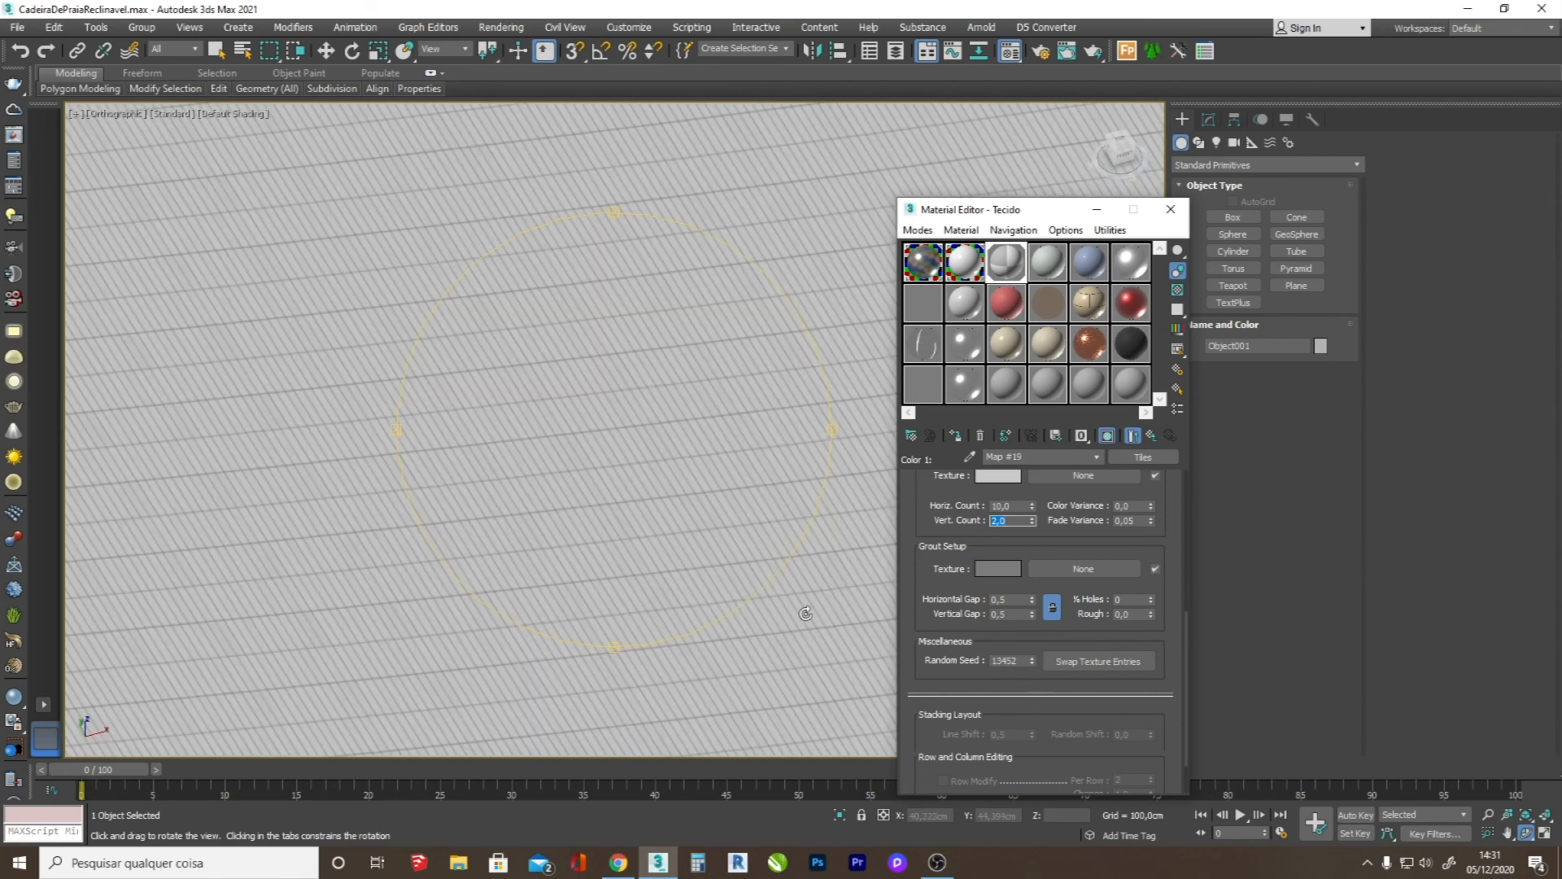
- Set the linked horizontal and vertical grout gaps of the Tiles map to 3
{"action": "left_click", "coordinate": [1009, 602]}
{"action": "type", "text": "1"}
{"action": "key", "text": "Return"}
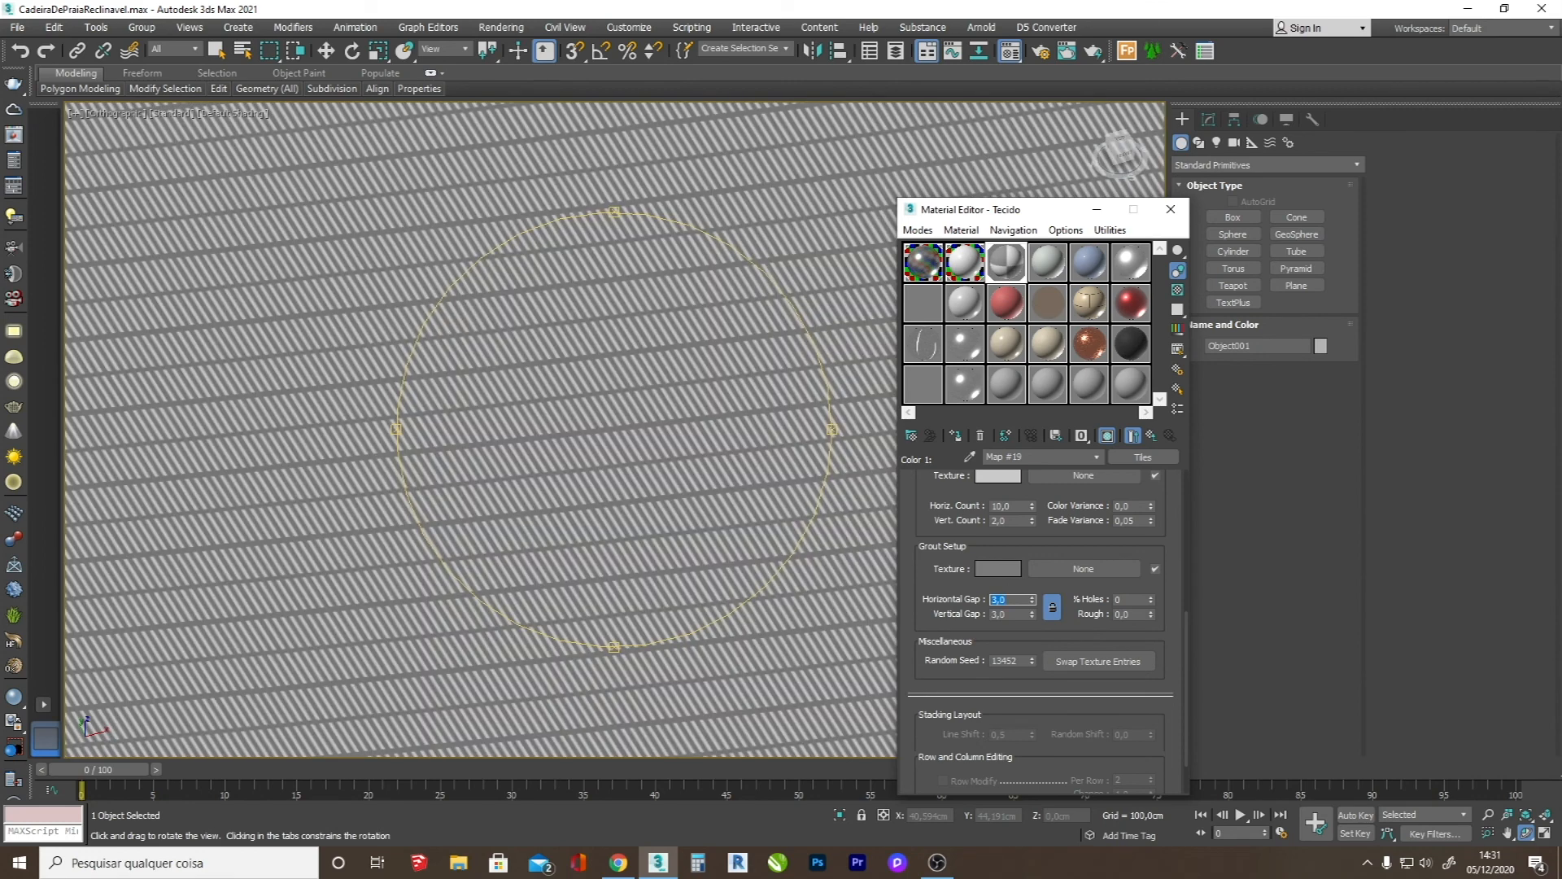
- Inspect the weave on the fabric and set the Color #1 Tiles map's U and V tiling back to 10
{"action": "scroll", "coordinate": [711, 604], "scroll_direction": "down", "scroll_amount": 5}
{"action": "scroll", "coordinate": [458, 573], "scroll_direction": "down", "scroll_amount": 3}
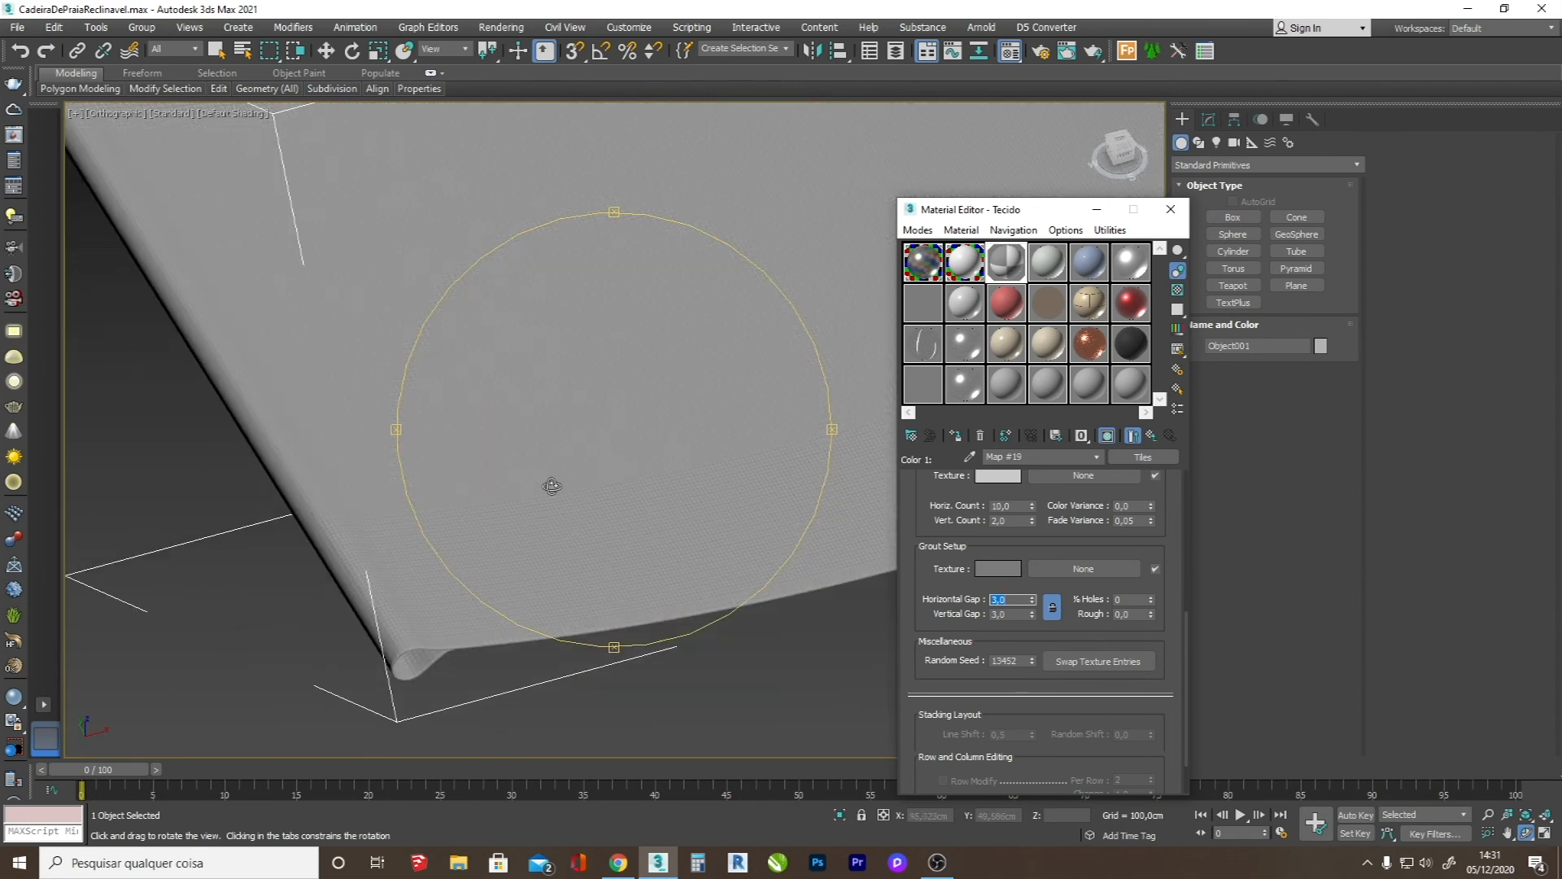
{"action": "scroll", "coordinate": [663, 489], "scroll_direction": "down", "scroll_amount": 5}
{"action": "scroll", "coordinate": [672, 486], "scroll_direction": "up", "scroll_amount": 8}
{"action": "scroll", "coordinate": [667, 488], "scroll_direction": "down", "scroll_amount": 3}
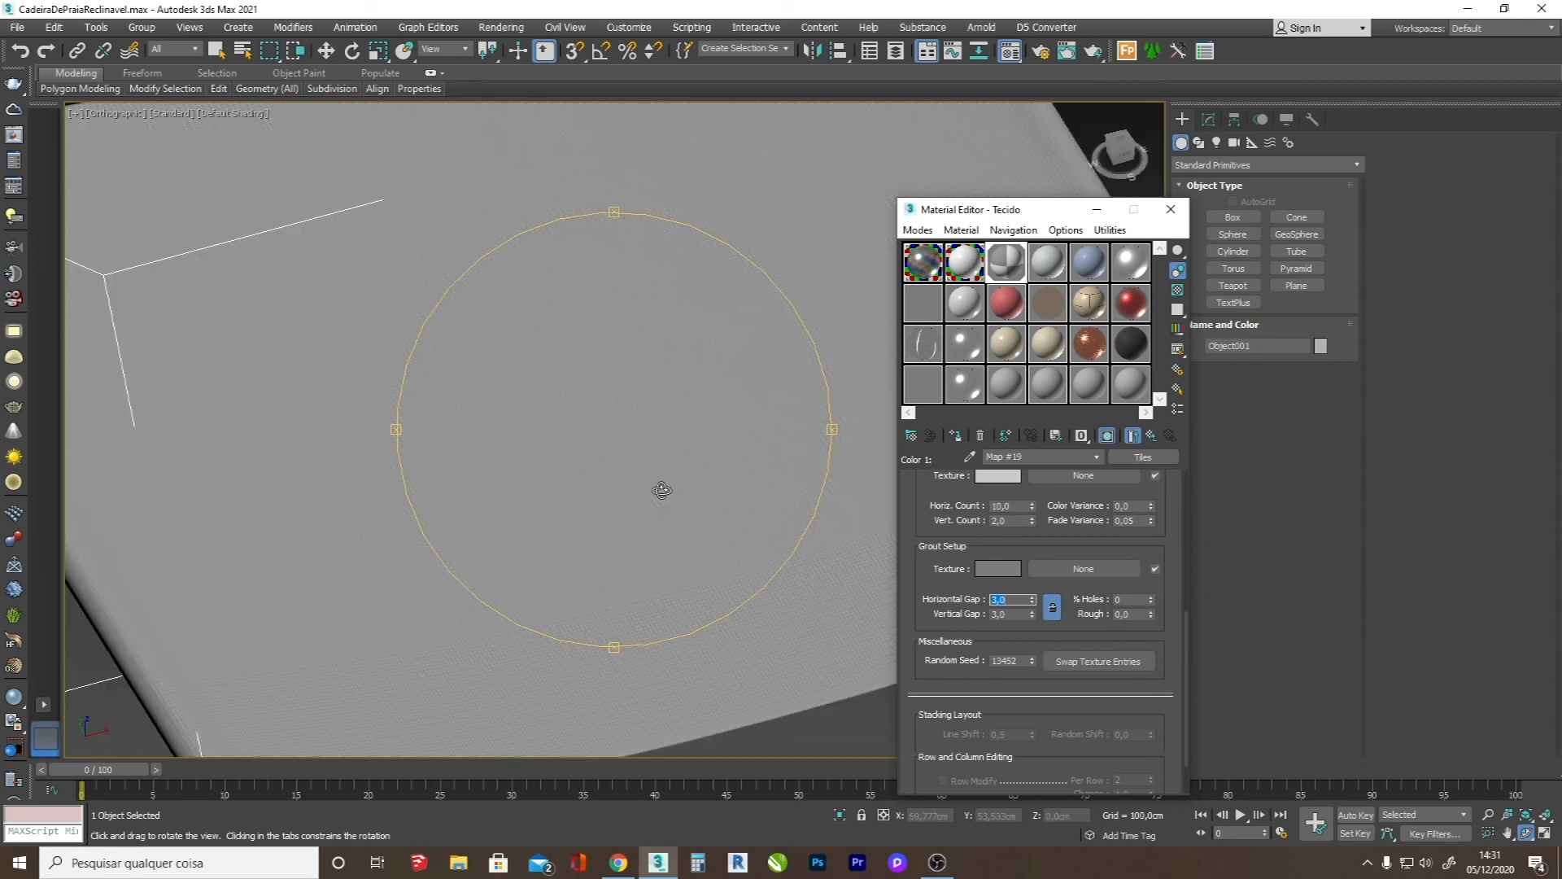
{"action": "left_click", "coordinate": [1133, 435]}
{"action": "left_click", "coordinate": [1099, 702]}
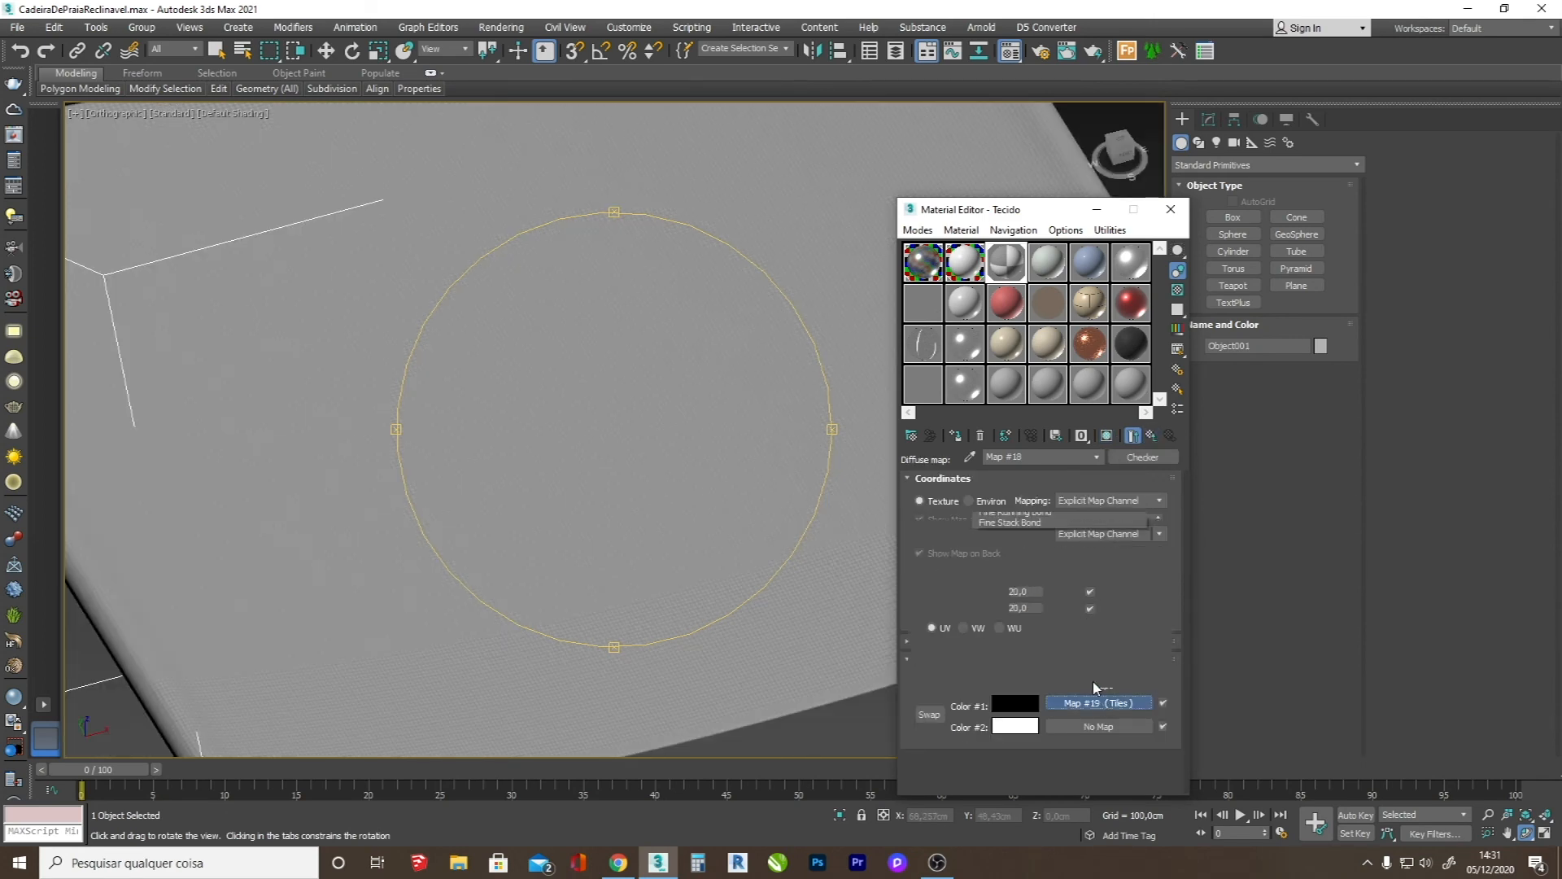
{"action": "double_click", "coordinate": [1027, 559]}
{"action": "type", "text": "10"}
{"action": "key", "text": "Tab"}
{"action": "type", "text": "1"}
{"action": "left_click_drag", "start_coordinate": [469, 576], "coordinate": [541, 533]}
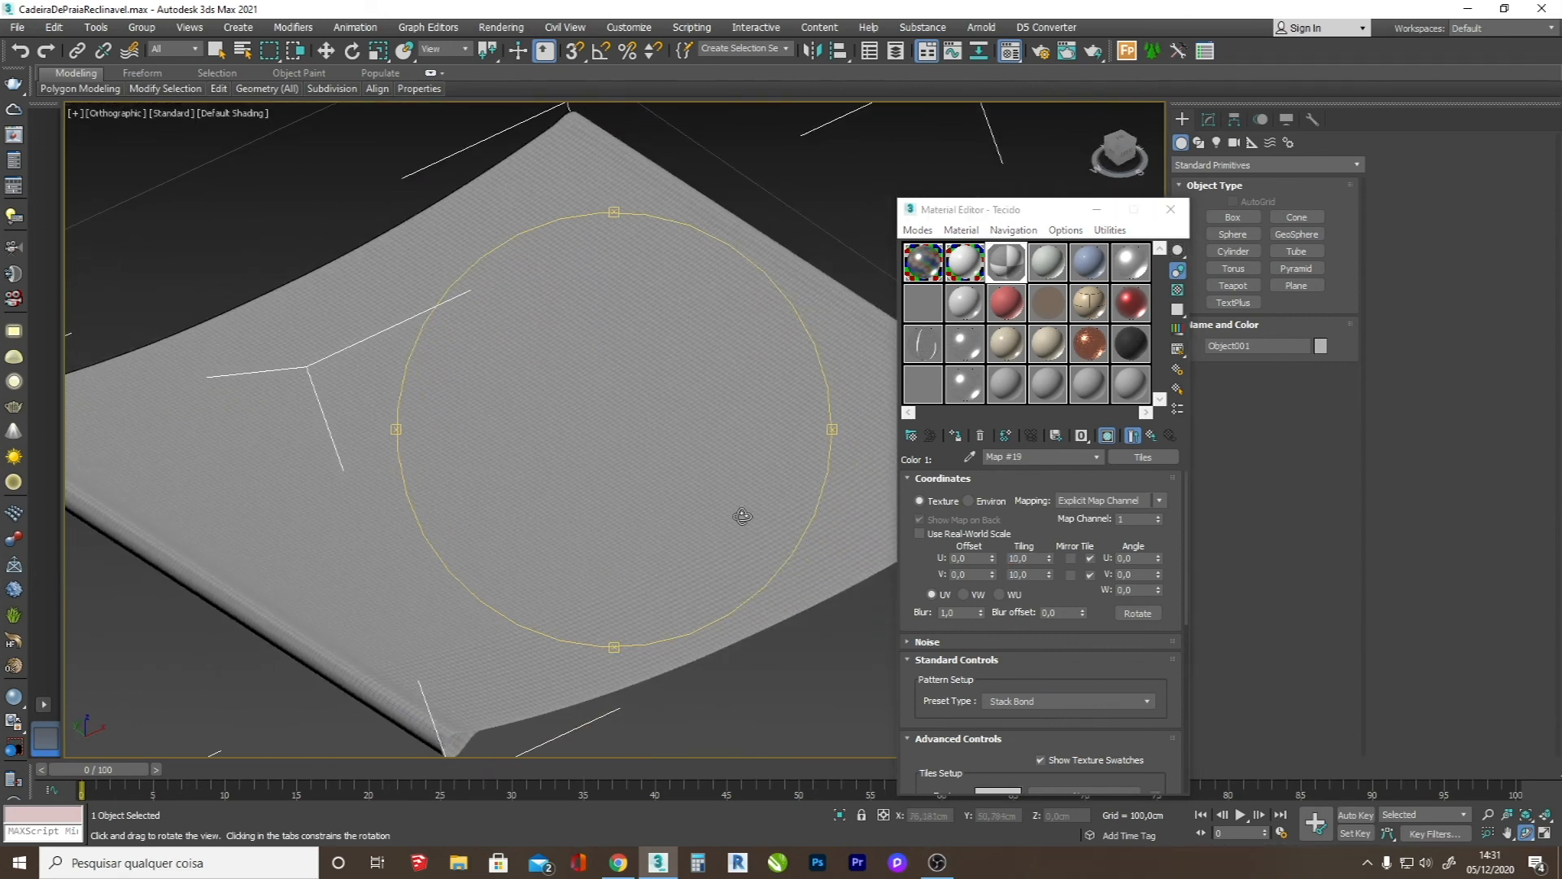
- Duplicate the Color #1 Tiles map into the Checker's Color #2 as an independent copy
{"action": "left_click", "coordinate": [1151, 437]}
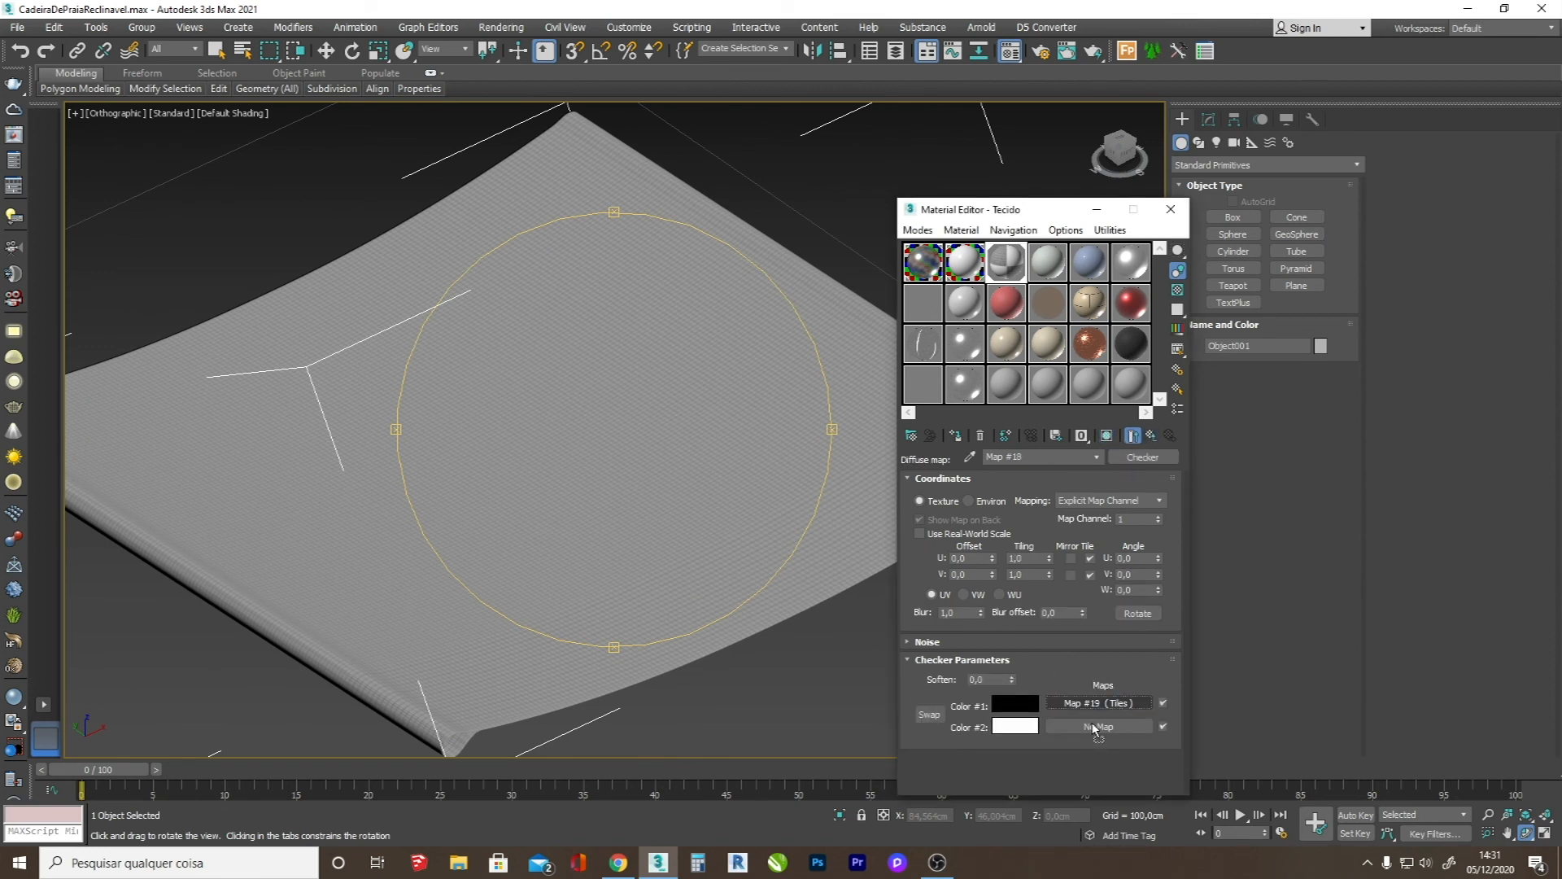
{"action": "left_click_drag", "start_coordinate": [1096, 728], "coordinate": [1096, 729]}
{"action": "left_click", "coordinate": [1011, 508]}
{"action": "left_click", "coordinate": [1009, 557]}
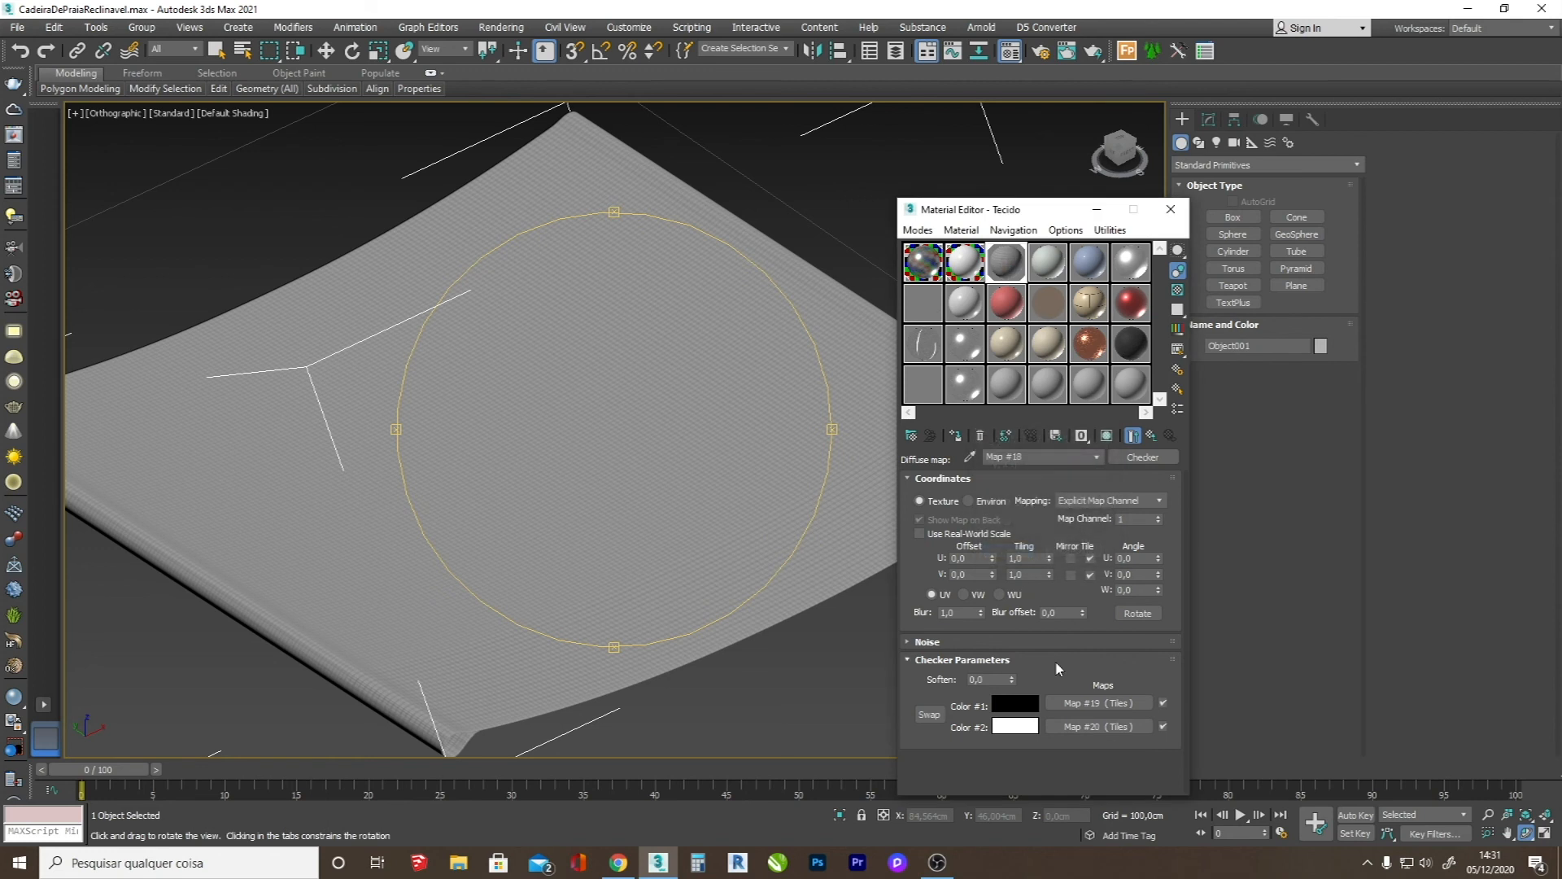
- Set the Color #2 Tiles map's horizontal count to 2 and vertical count to 10, and preview the sample enlarged
{"action": "left_click", "coordinate": [1099, 727]}
{"action": "left_click_drag", "start_coordinate": [989, 623], "coordinate": [1016, 431]}
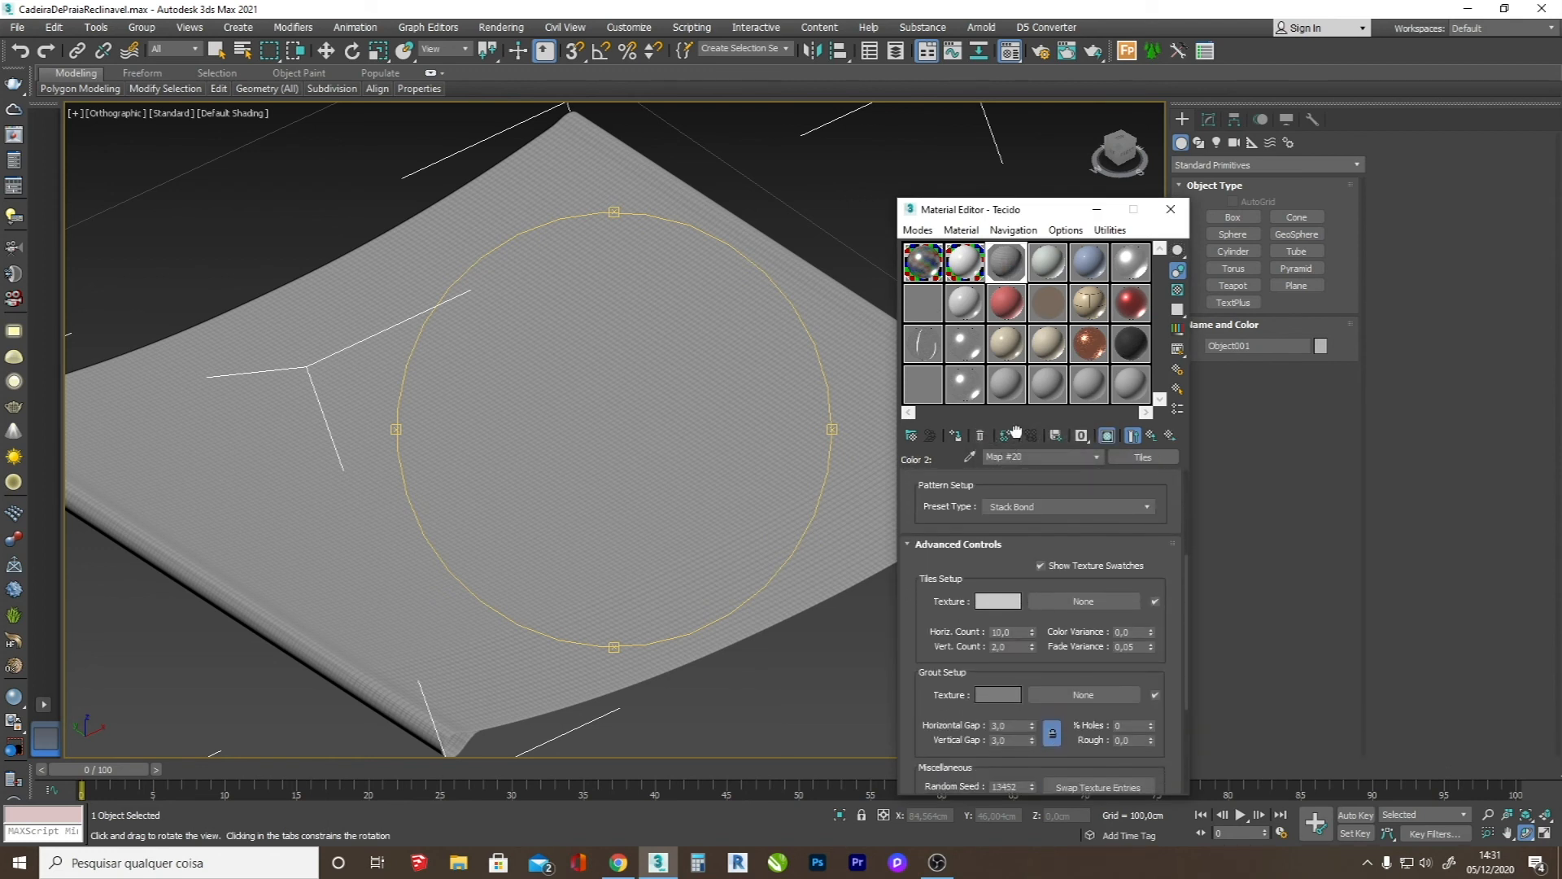
{"action": "key", "text": "Tab"}
{"action": "type", "text": "1"}
{"action": "key", "text": "Return"}
{"action": "left_click", "coordinate": [1009, 647]}
{"action": "type", "text": "10"}
{"action": "key", "text": "Return"}
{"action": "double_click", "coordinate": [924, 358]}
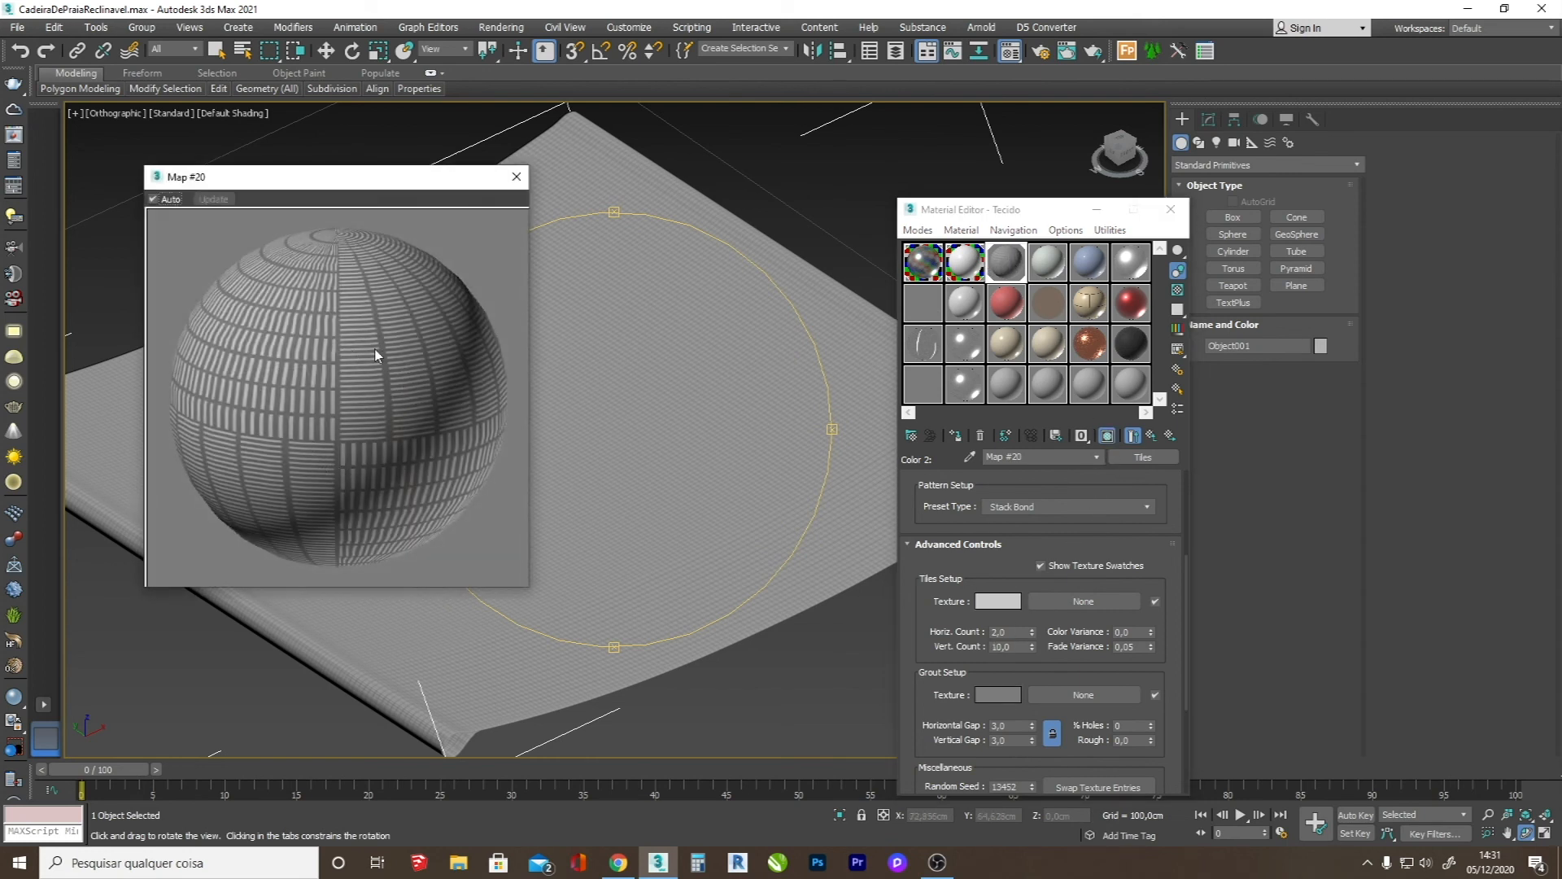
- Replace Tecido's diffuse Checker with a Composite map, keeping the old map as a sub-map
{"action": "left_click", "coordinate": [516, 177]}
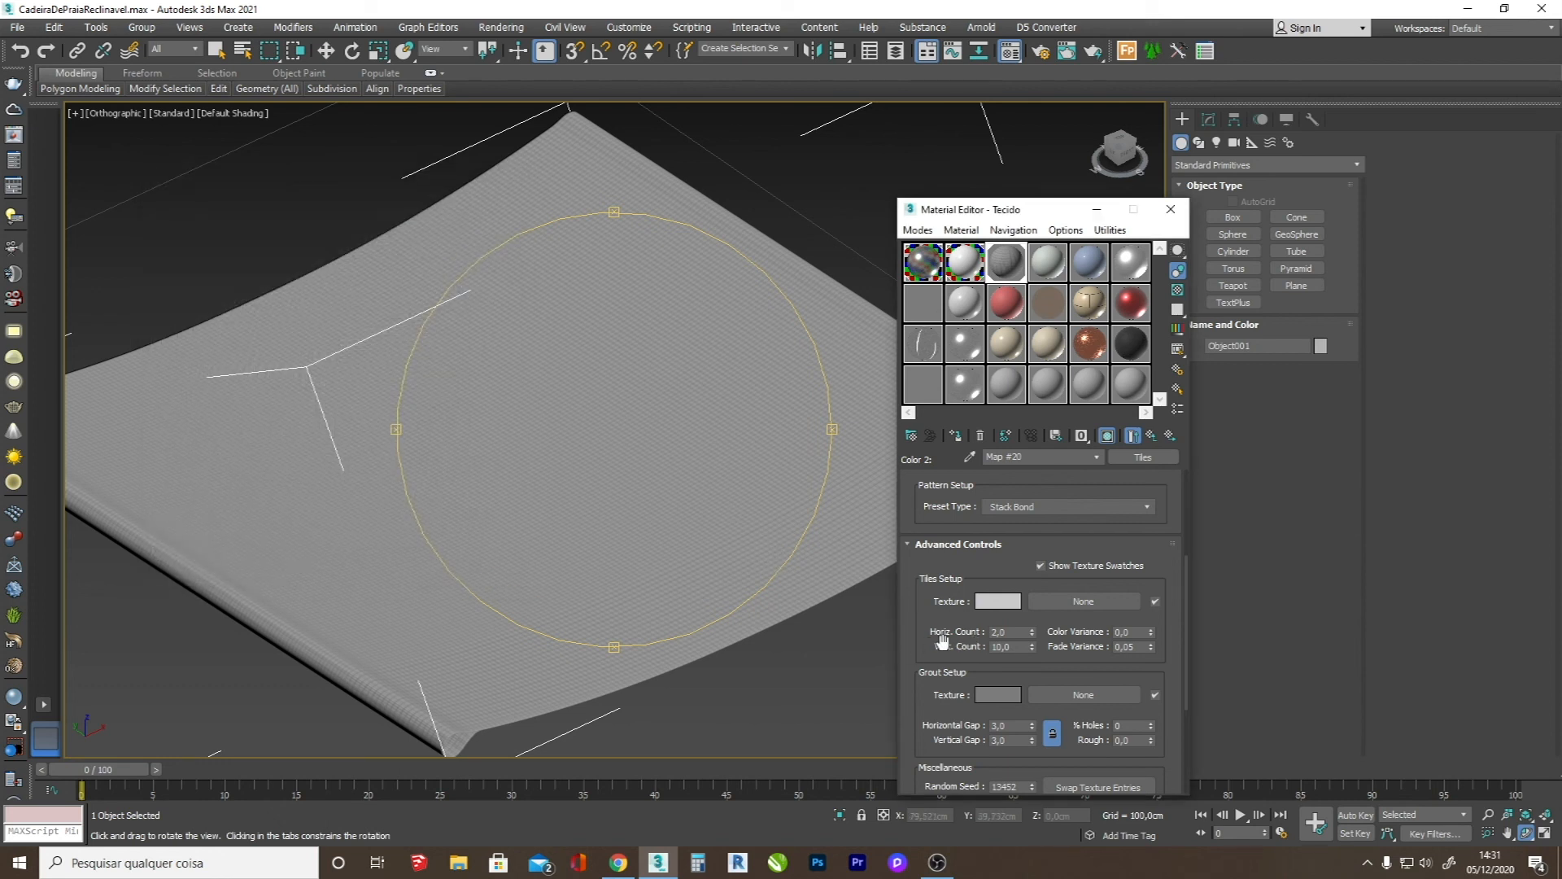
{"action": "left_click", "coordinate": [1151, 436]}
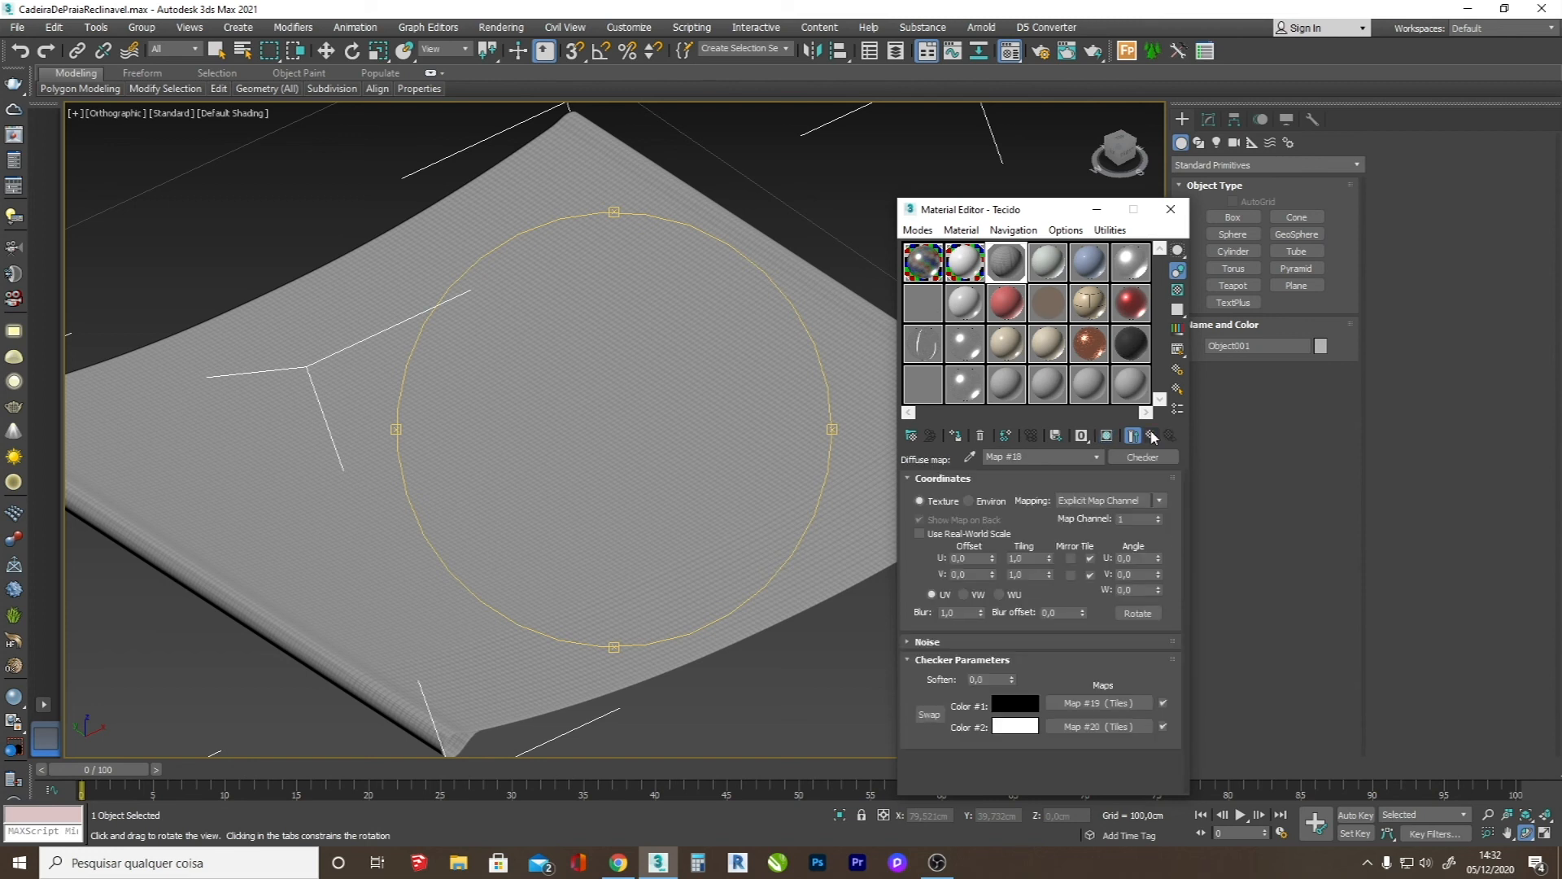
{"action": "left_click", "coordinate": [1152, 436]}
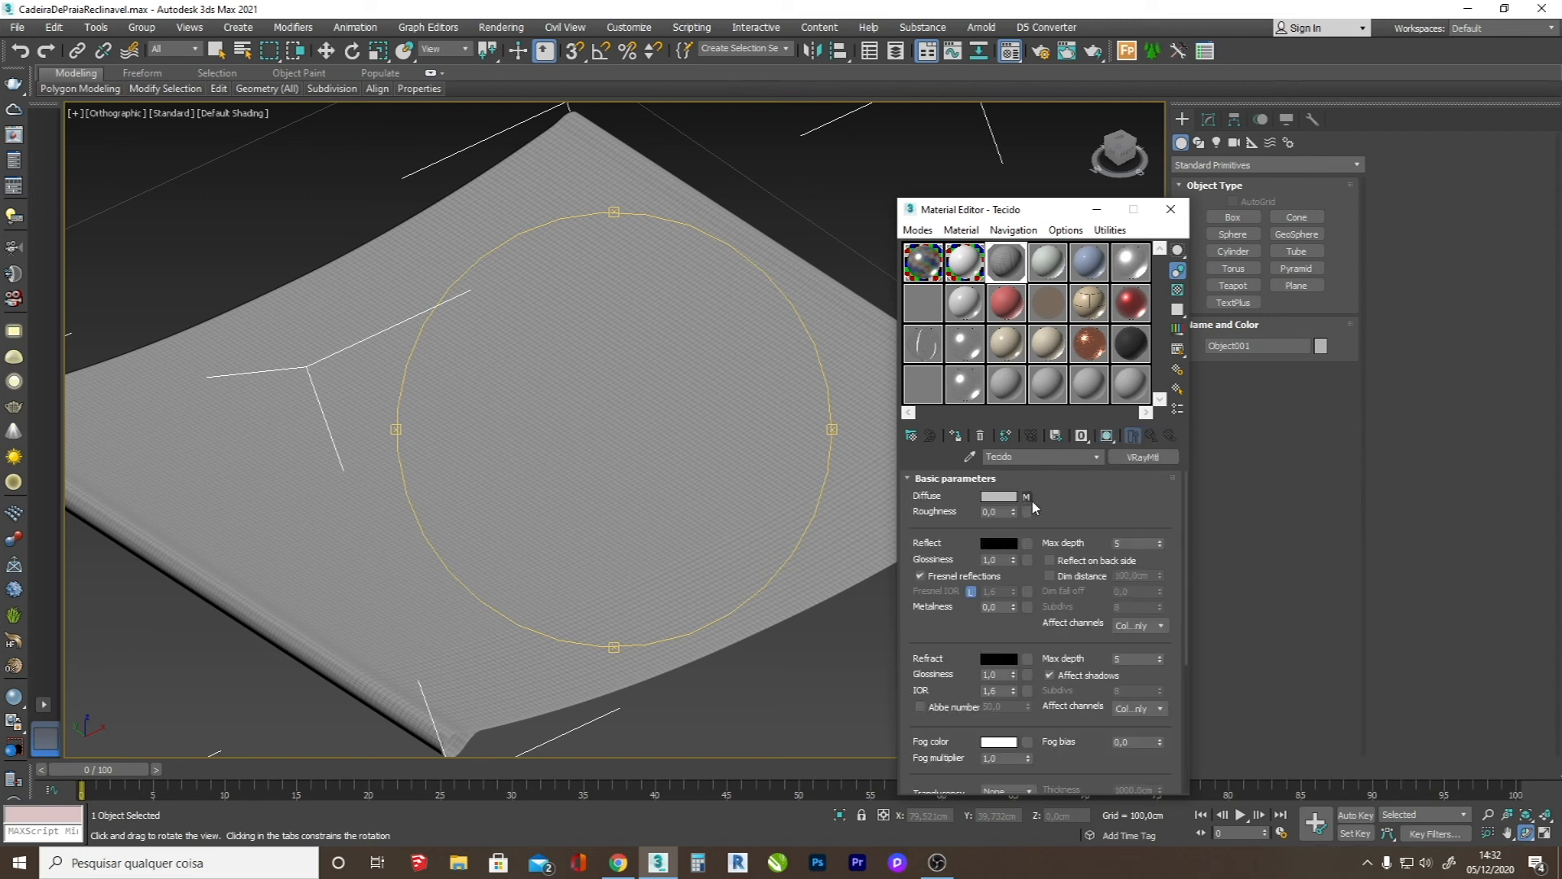
{"action": "left_click", "coordinate": [1026, 496]}
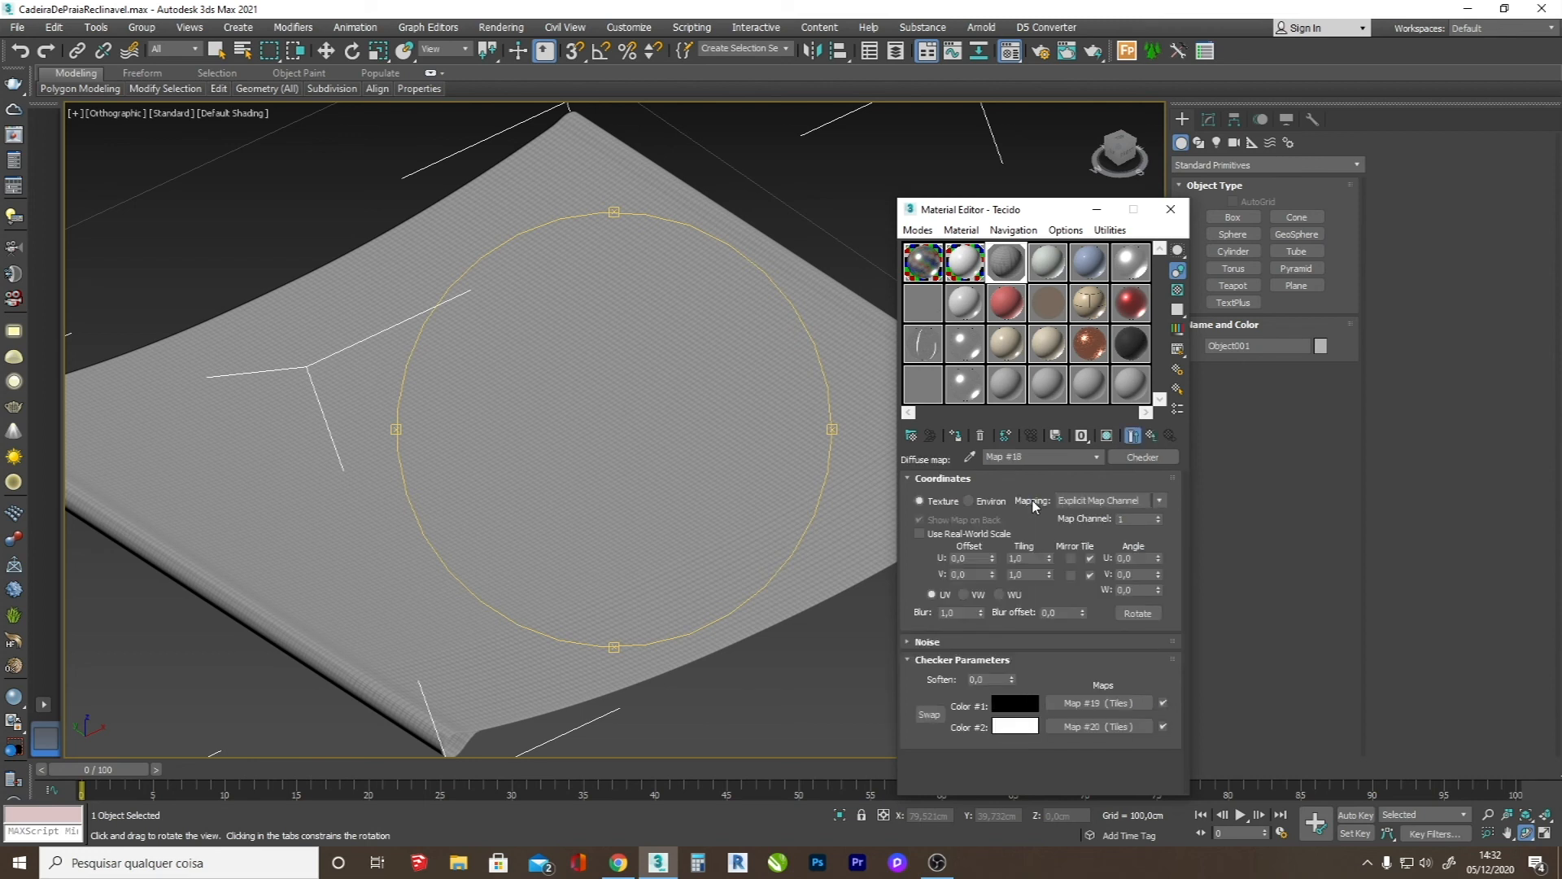
{"action": "left_click", "coordinate": [1142, 456]}
{"action": "scroll", "coordinate": [862, 514], "scroll_direction": "up", "scroll_amount": 6}
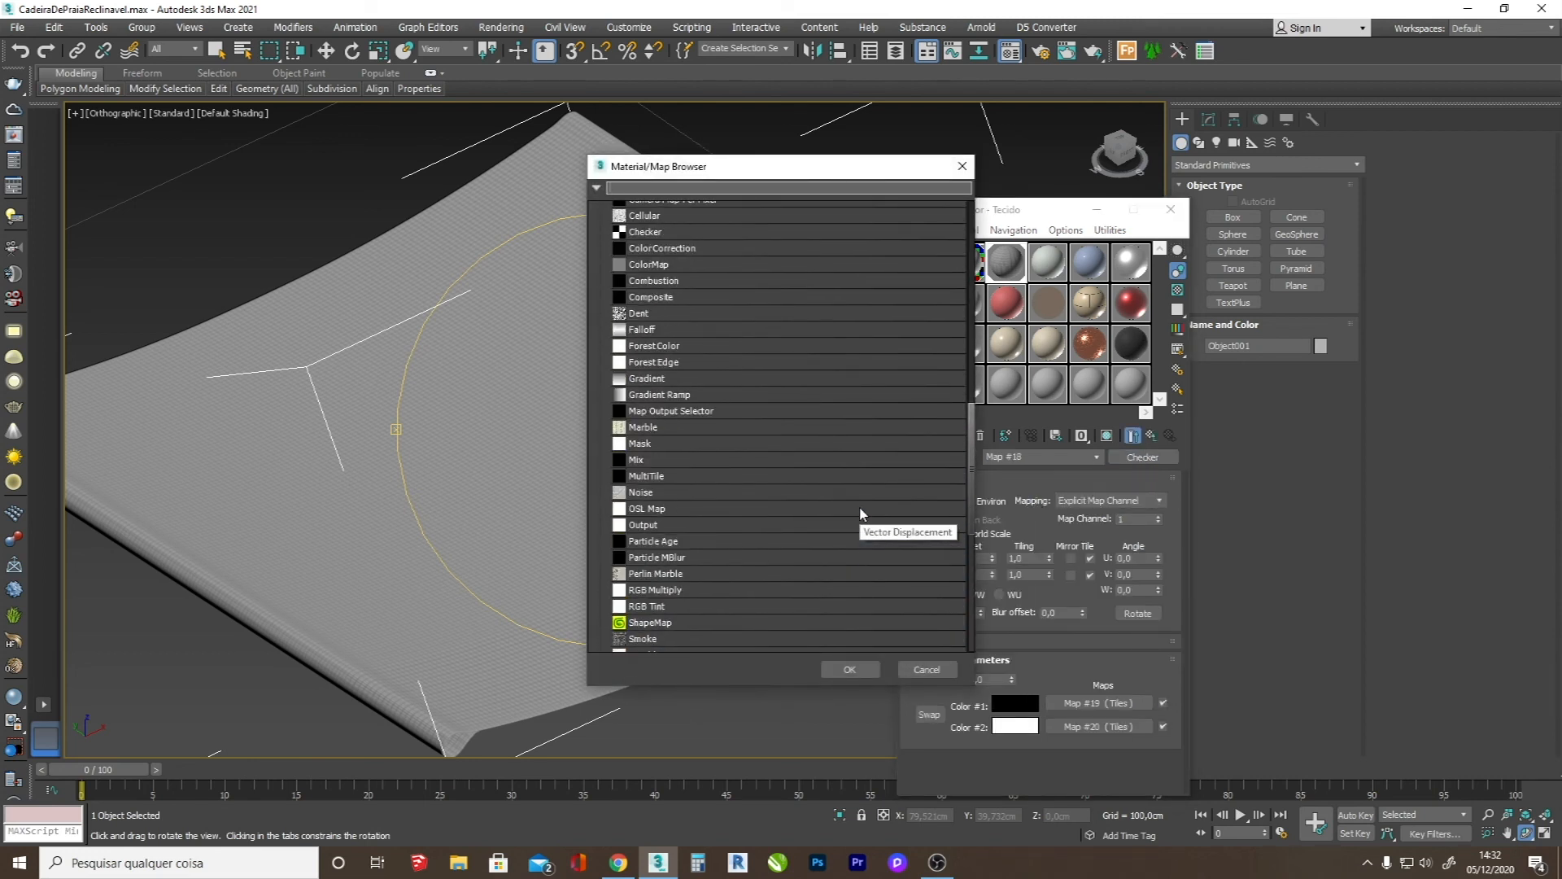
{"action": "double_click", "coordinate": [691, 296]}
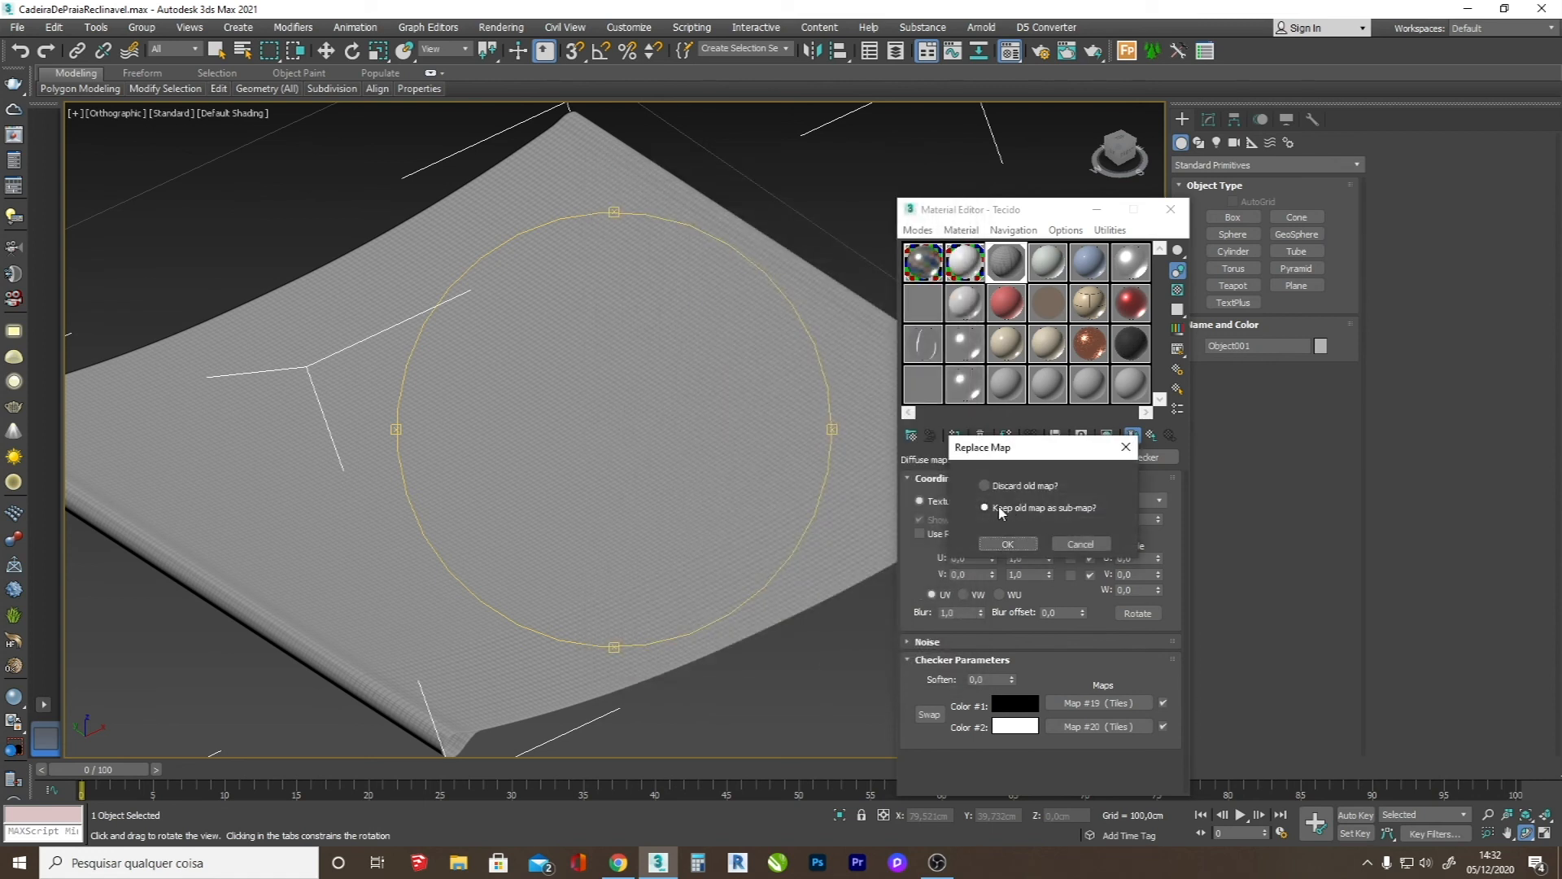
{"action": "left_click", "coordinate": [1007, 543]}
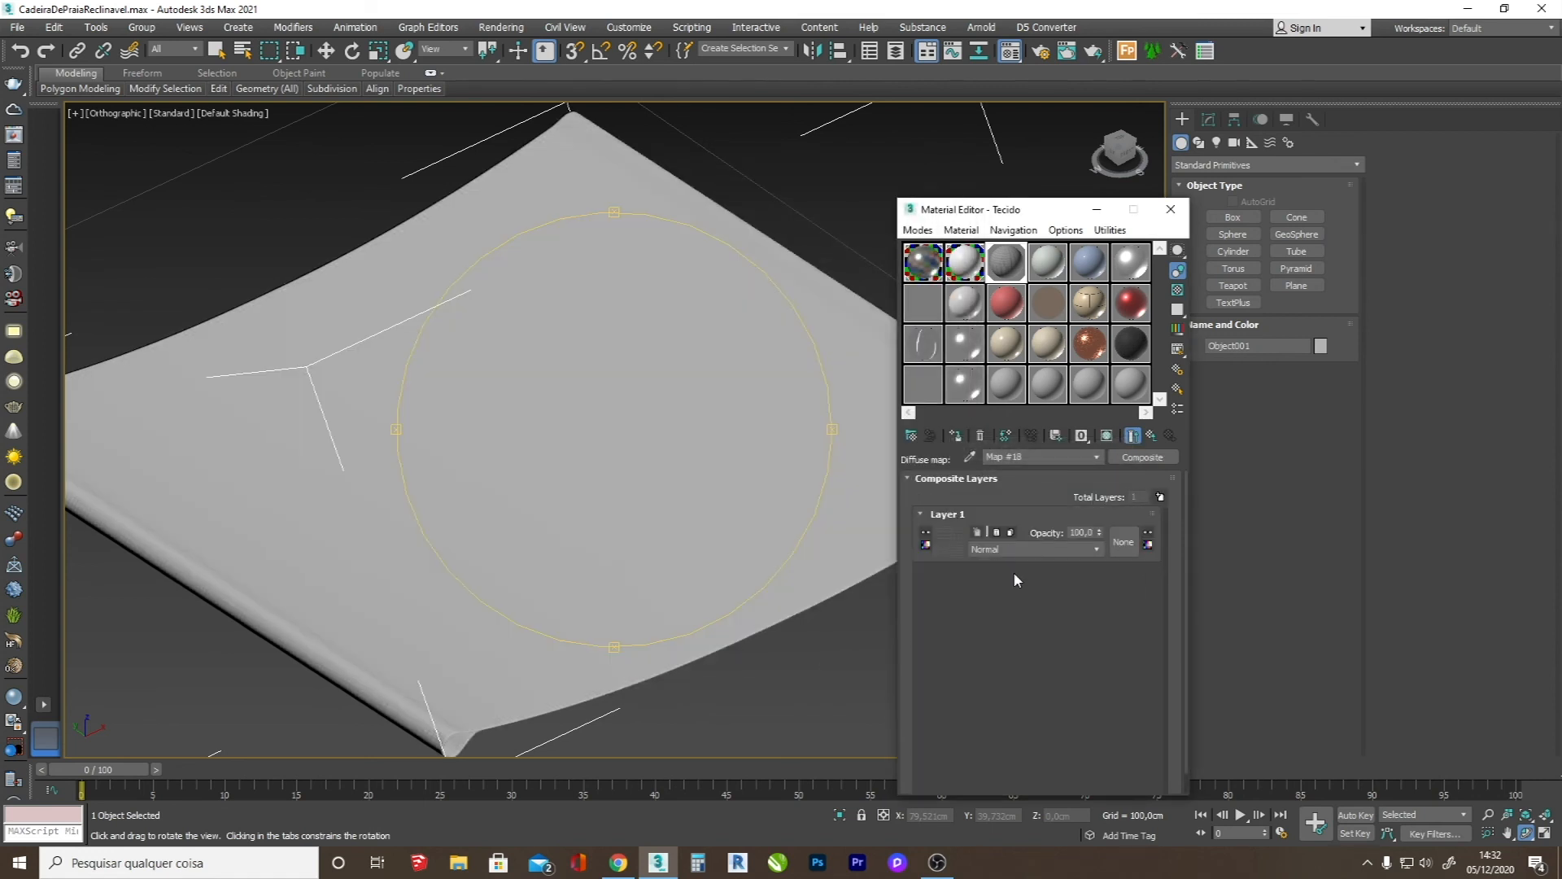
- Add a second Composite layer holding a ColorMap with a dark blue solid color of about 0.039 red, 0.086 green, 0.267 blue
{"action": "left_click", "coordinate": [1160, 497]}
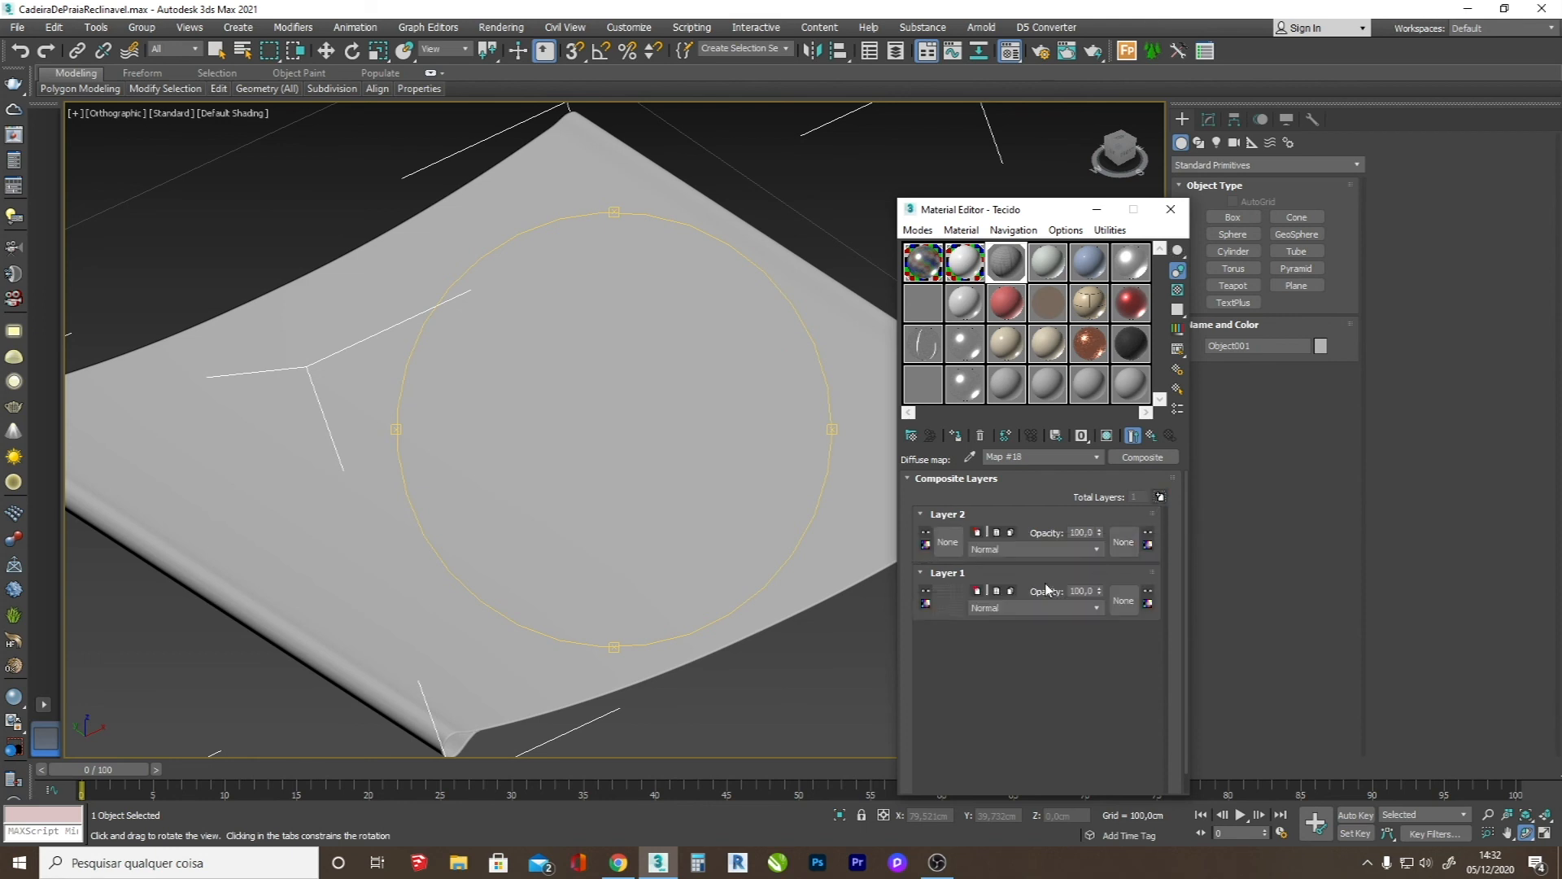
{"action": "left_click", "coordinate": [948, 543]}
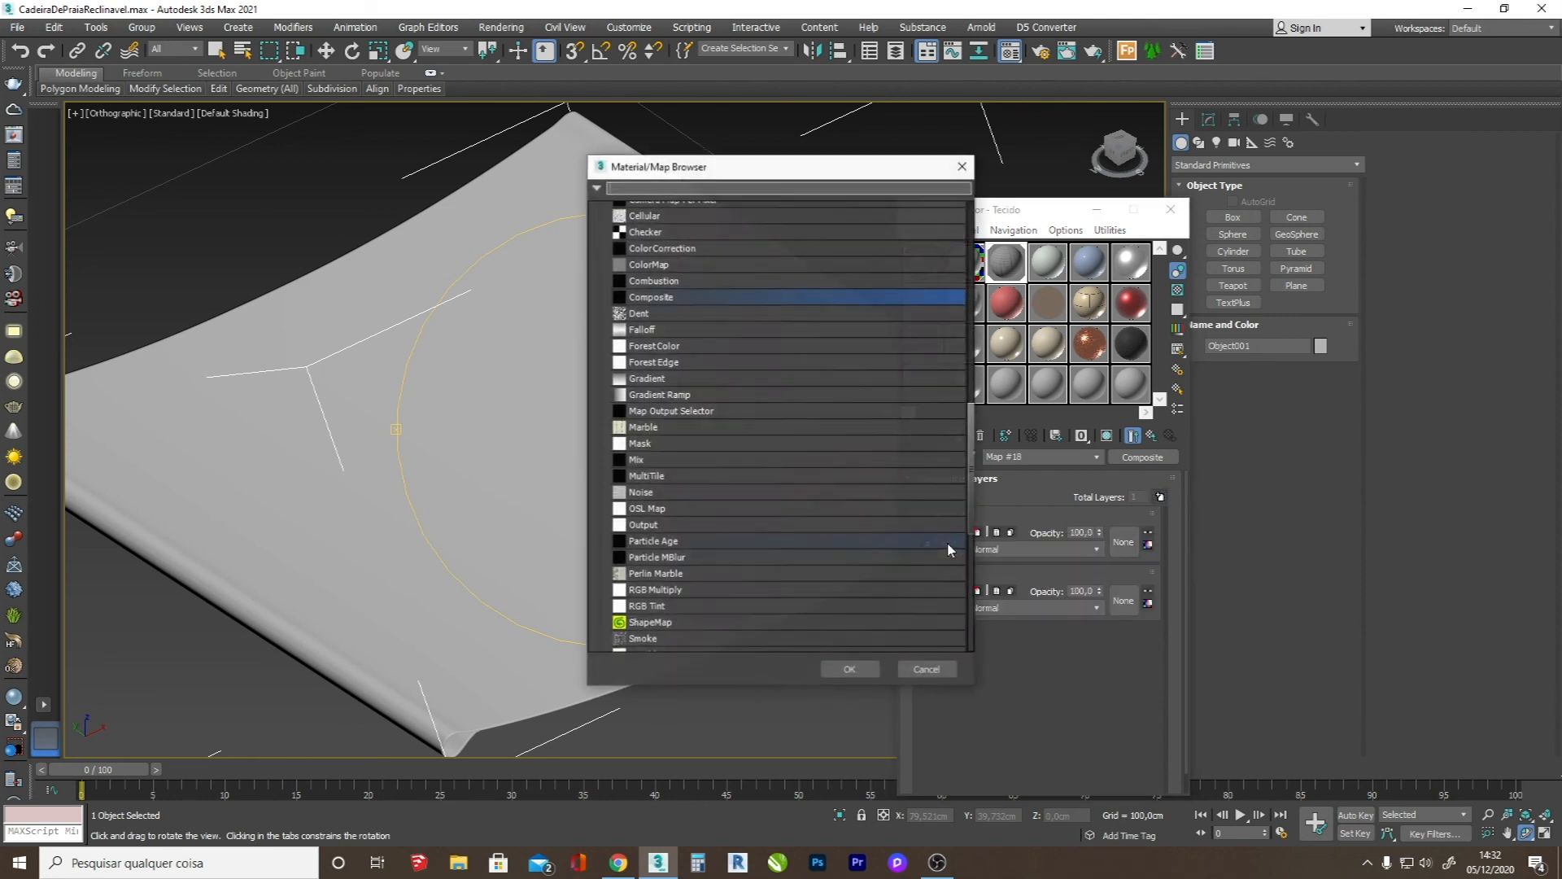
{"action": "double_click", "coordinate": [649, 265]}
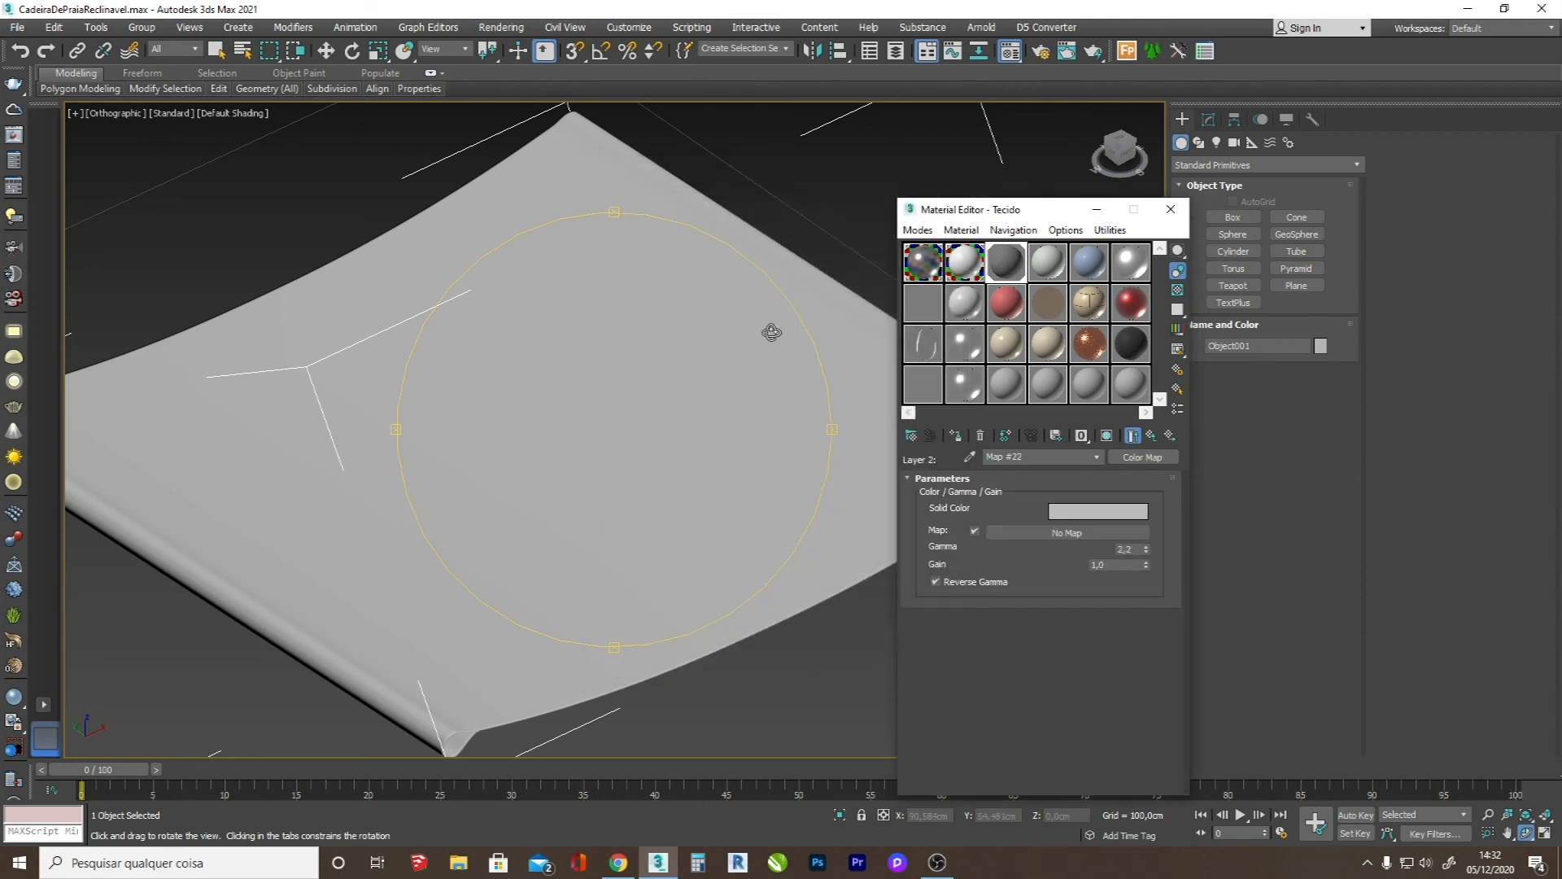
{"action": "left_click", "coordinate": [1105, 513]}
{"action": "left_click_drag", "start_coordinate": [427, 193], "coordinate": [408, 200]}
{"action": "left_click_drag", "start_coordinate": [472, 122], "coordinate": [475, 119]}
{"action": "left_click", "coordinate": [602, 250]}
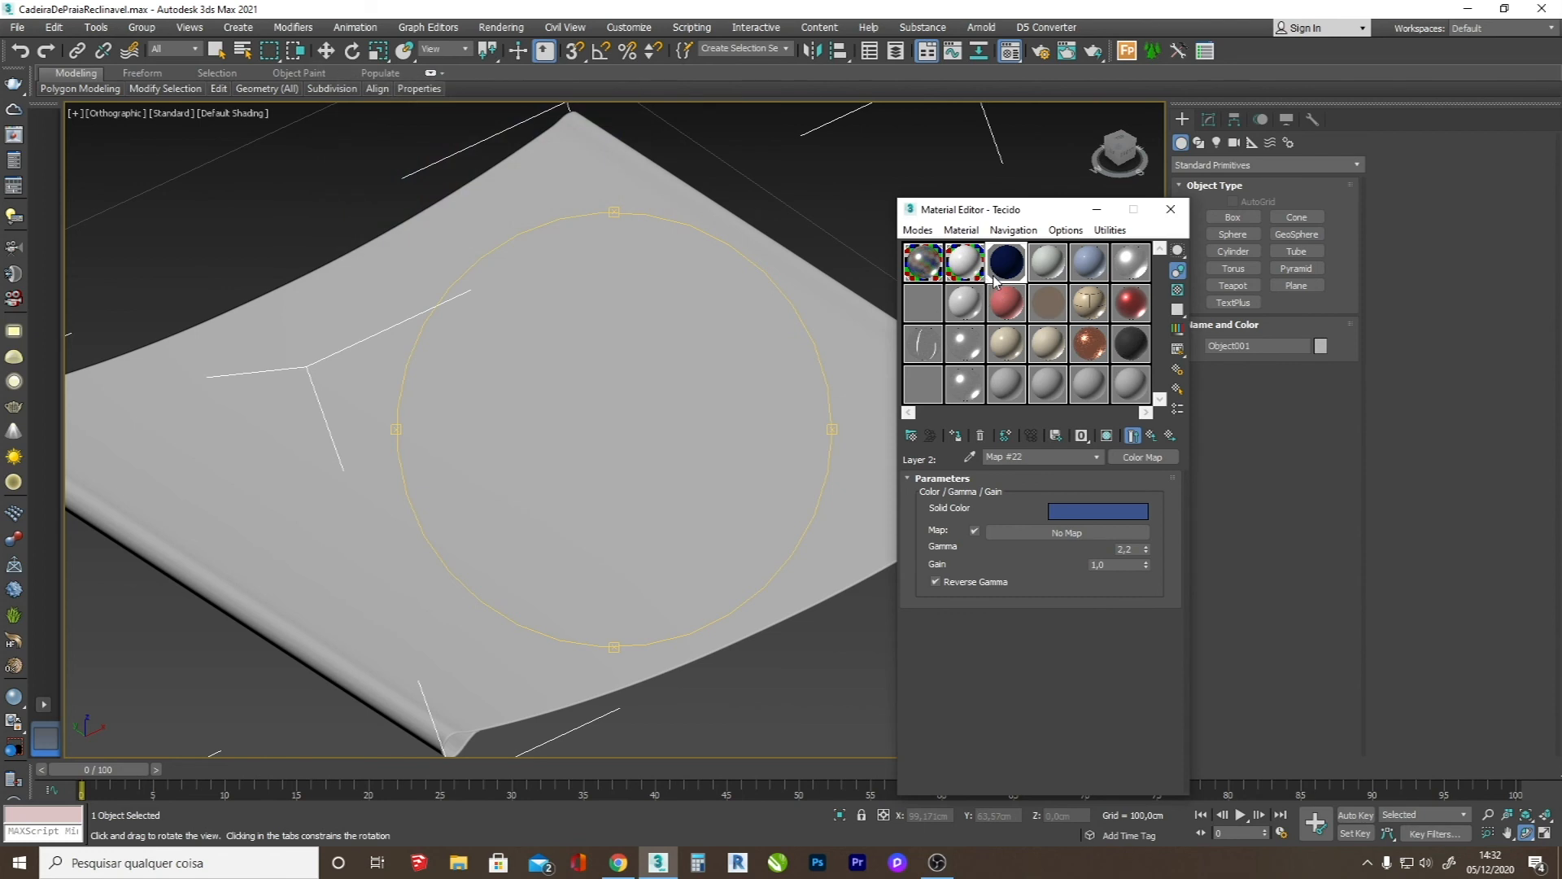
- Preview the Tecido sample enlarged and set the Composite's Layer 2 blending mode to Multiply
{"action": "double_click", "coordinate": [1009, 267]}
{"action": "left_click", "coordinate": [1170, 437]}
{"action": "left_click", "coordinate": [1027, 550]}
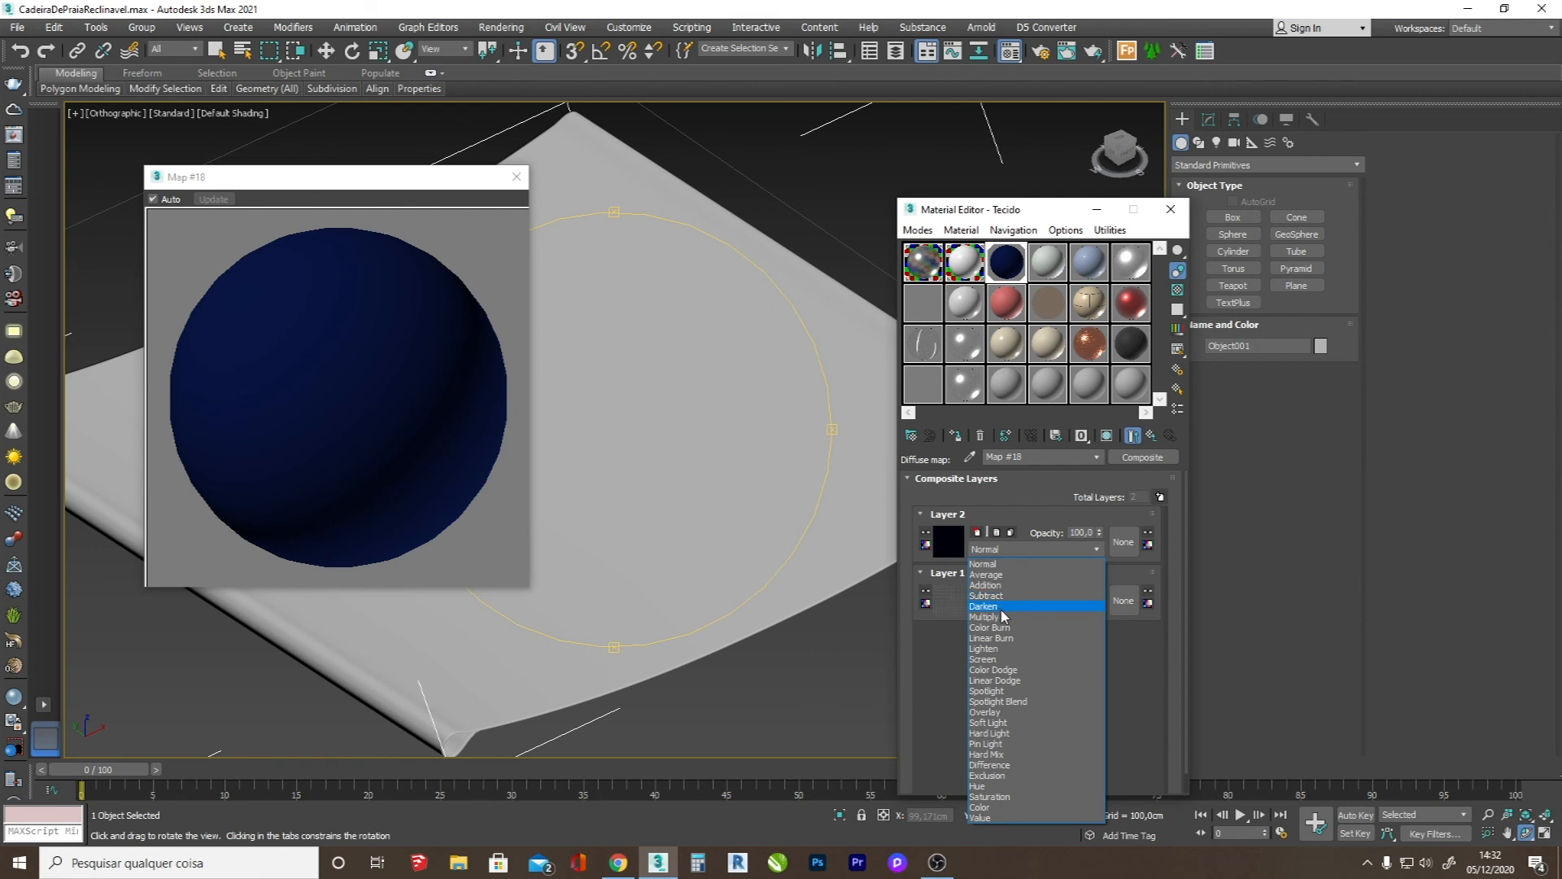
{"action": "left_click", "coordinate": [1002, 617]}
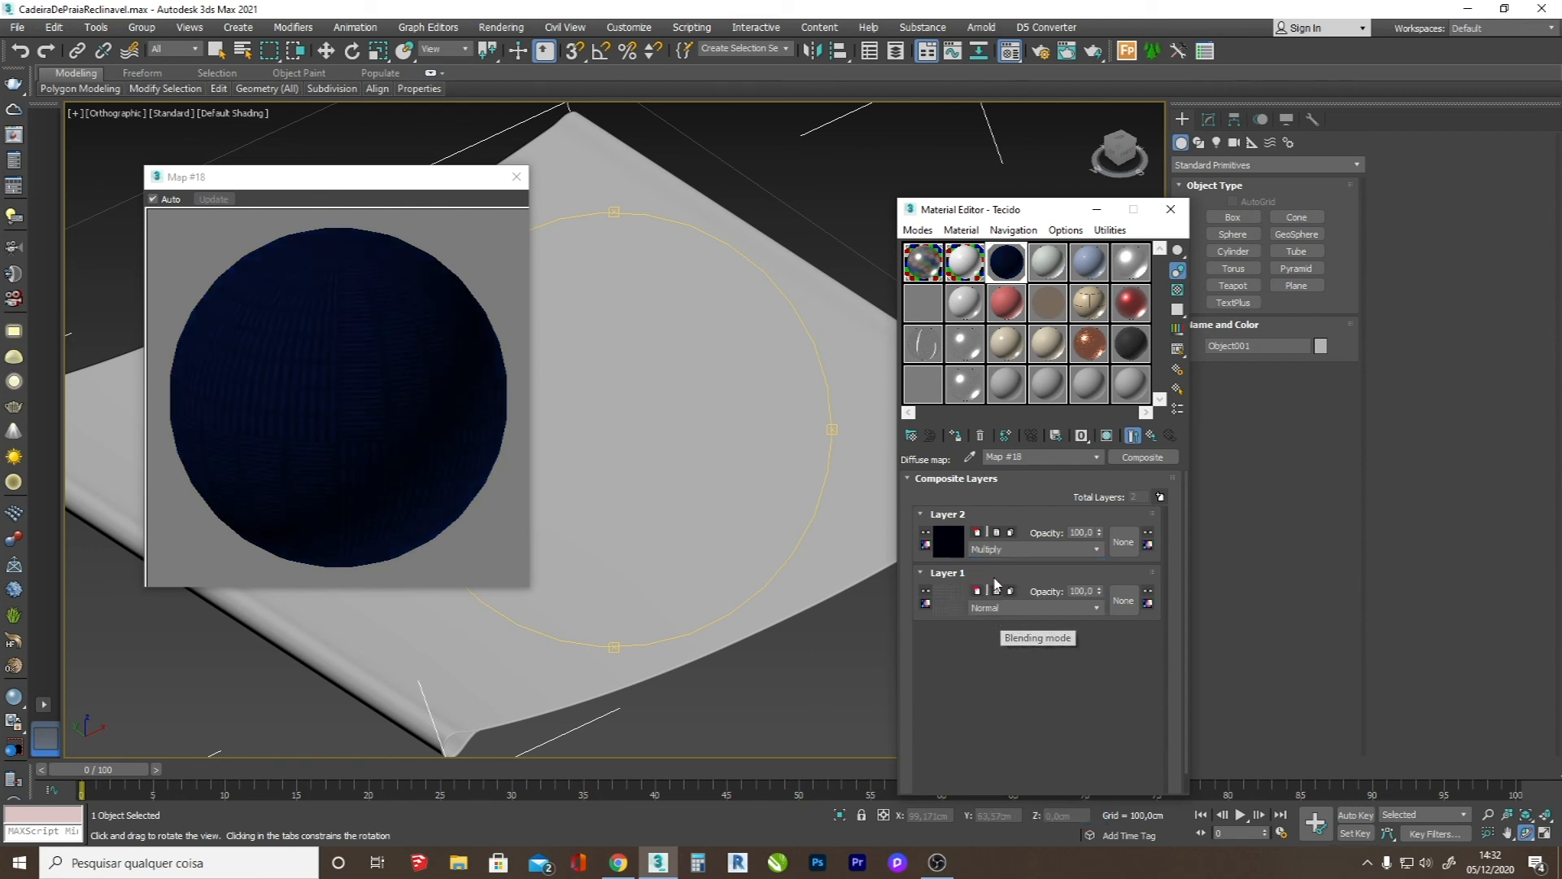
- Try the Lighten and Screen blending modes on Layer 2, and return it to Multiply
{"action": "left_click", "coordinate": [998, 549]}
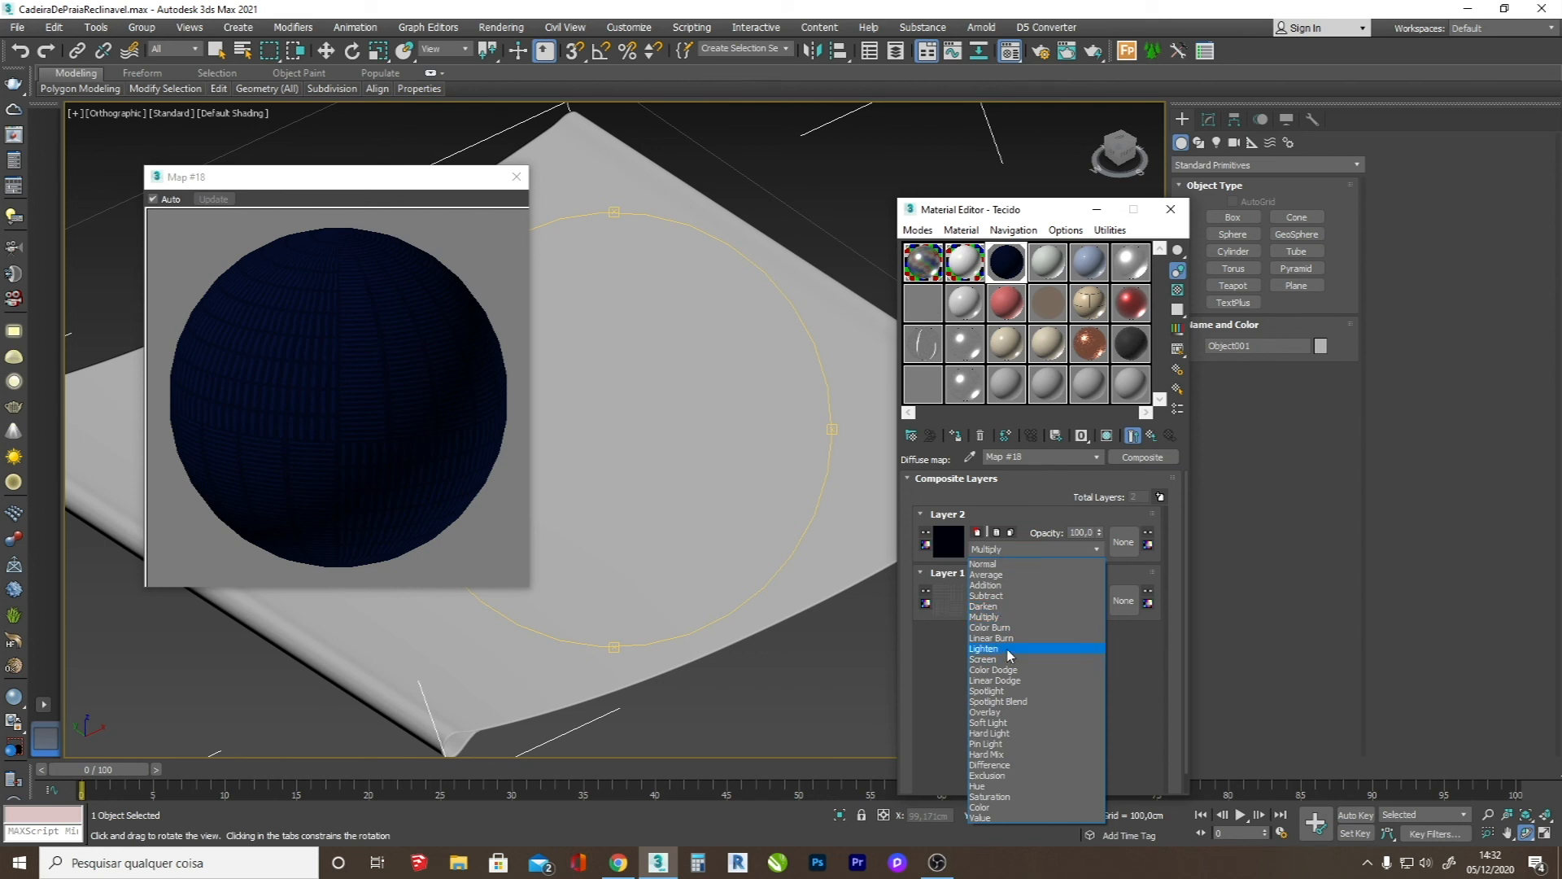
{"action": "left_click", "coordinate": [995, 648]}
{"action": "left_click", "coordinate": [997, 550]}
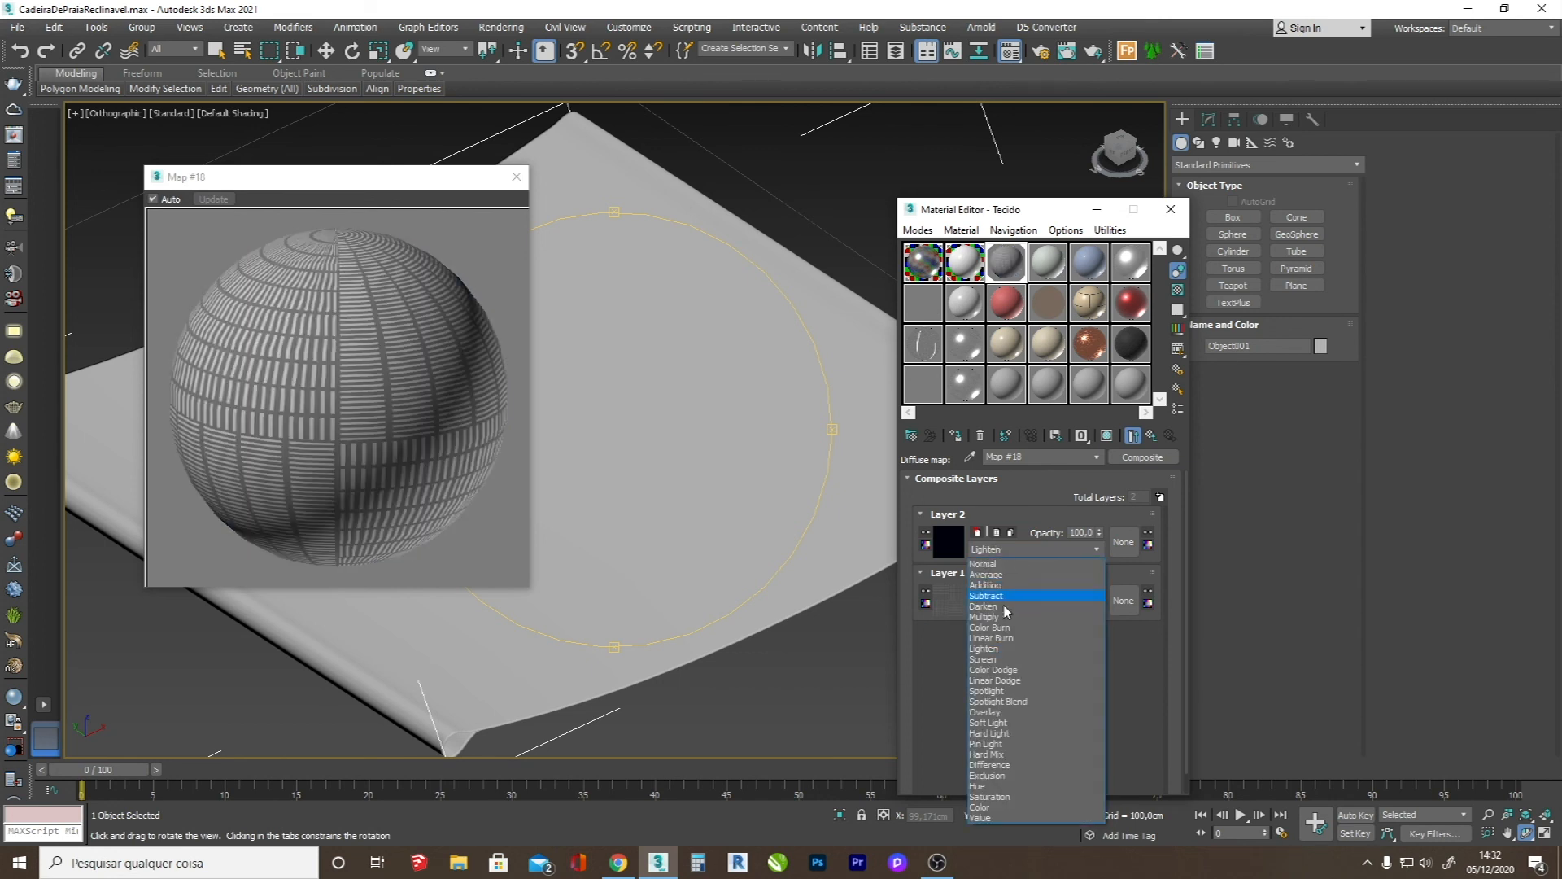
{"action": "left_click", "coordinate": [1014, 659]}
{"action": "left_click", "coordinate": [1013, 551]}
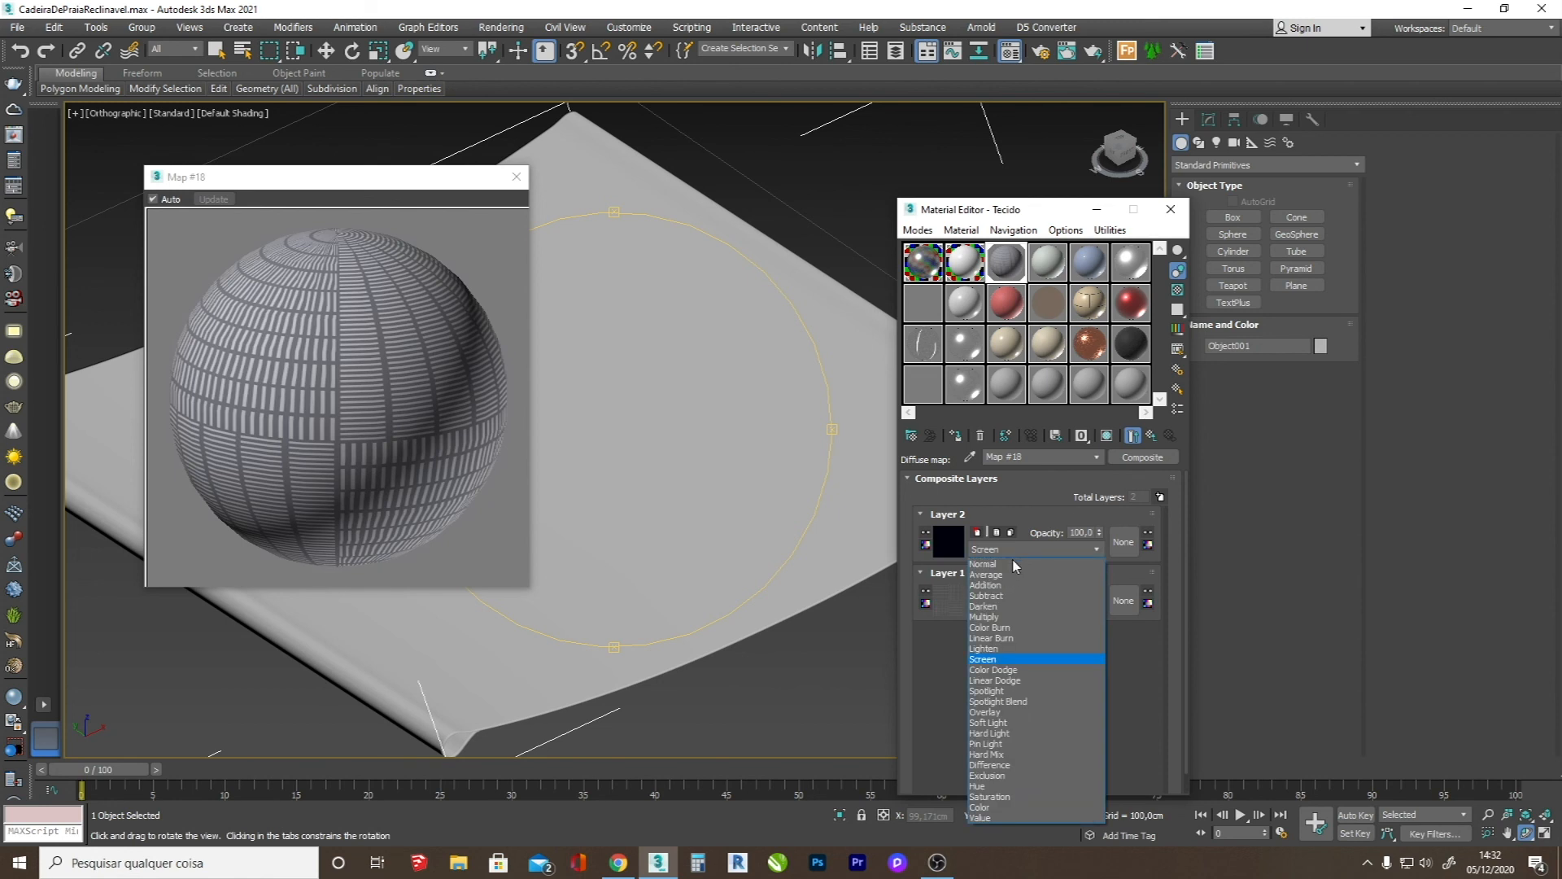
{"action": "left_click", "coordinate": [1000, 618]}
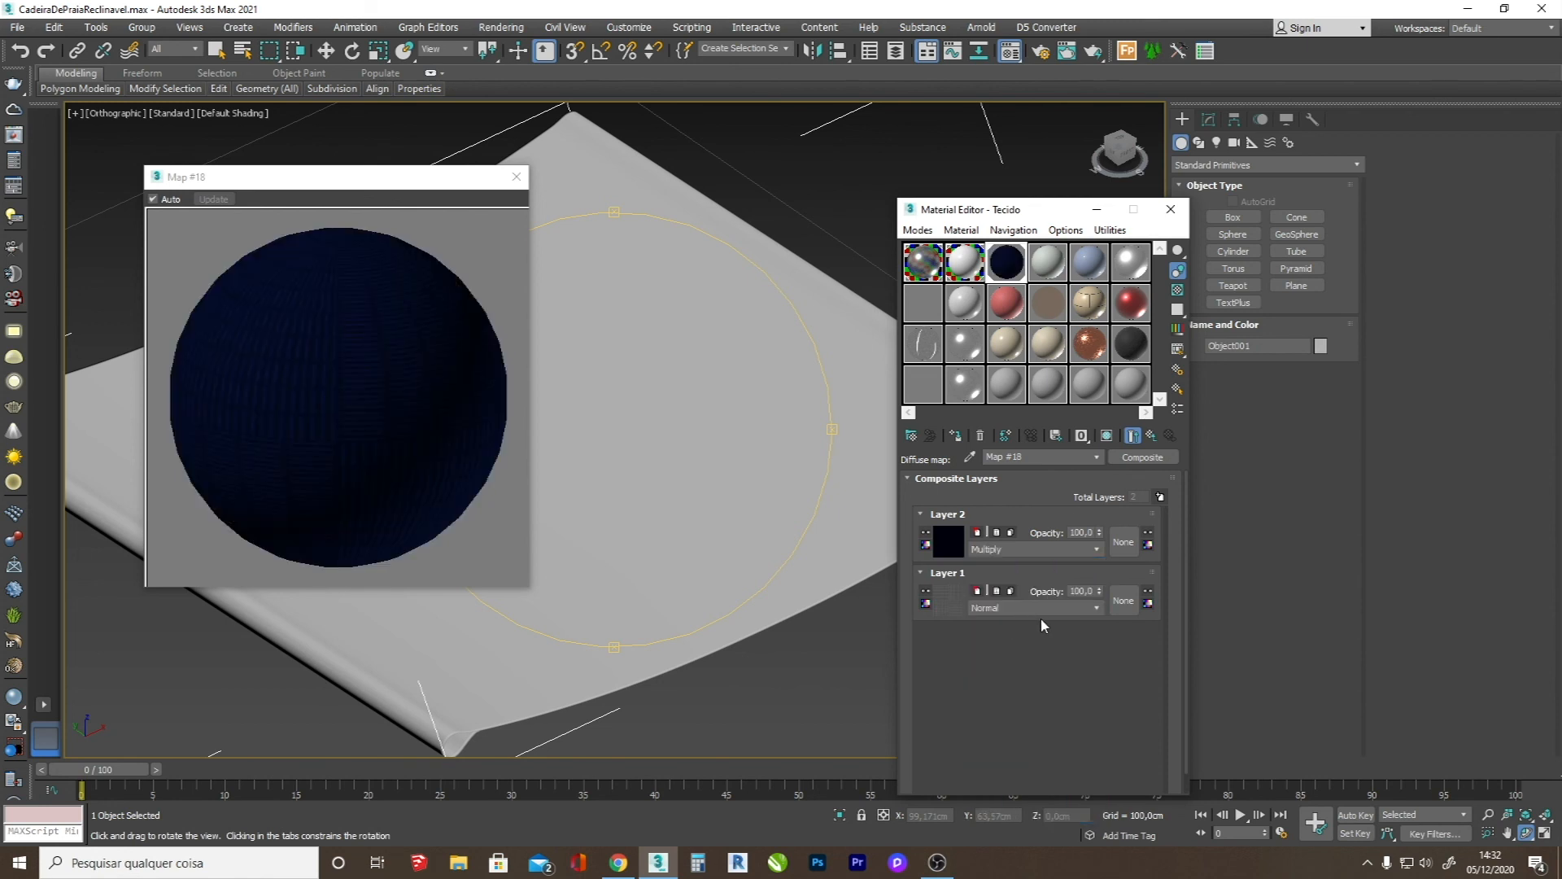
- Lighten the Layer 2 ColorMap's solid color to a medium blue of about 0.165 red, 0.298 green, 0.494 blue
{"action": "left_click", "coordinate": [949, 546]}
{"action": "left_click", "coordinate": [1089, 513]}
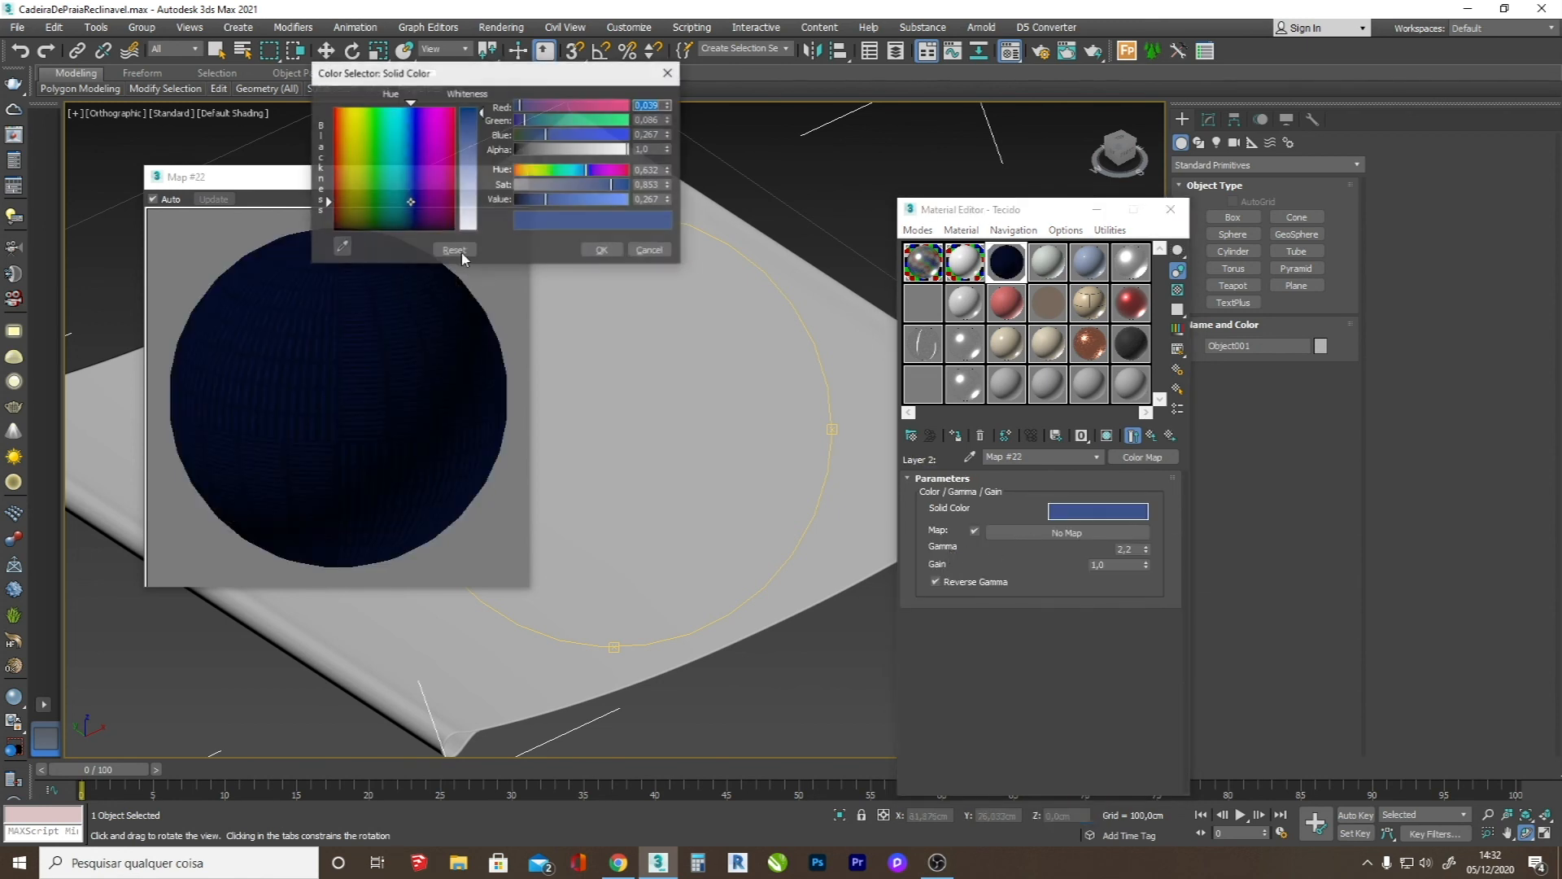
{"action": "left_click", "coordinate": [477, 132]}
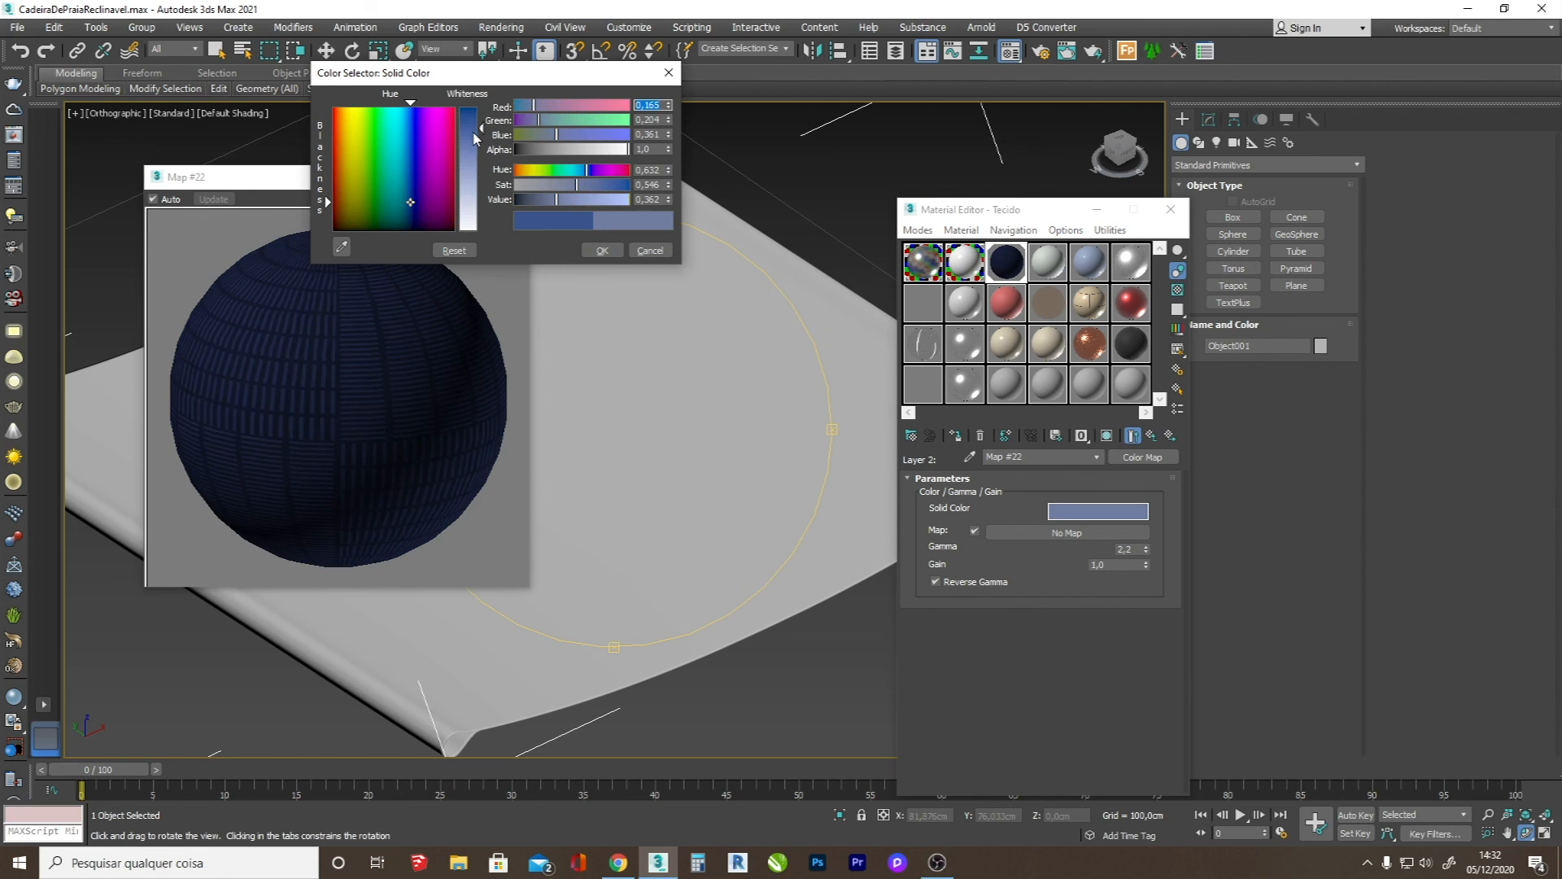
{"action": "left_click_drag", "start_coordinate": [410, 202], "coordinate": [405, 182]}
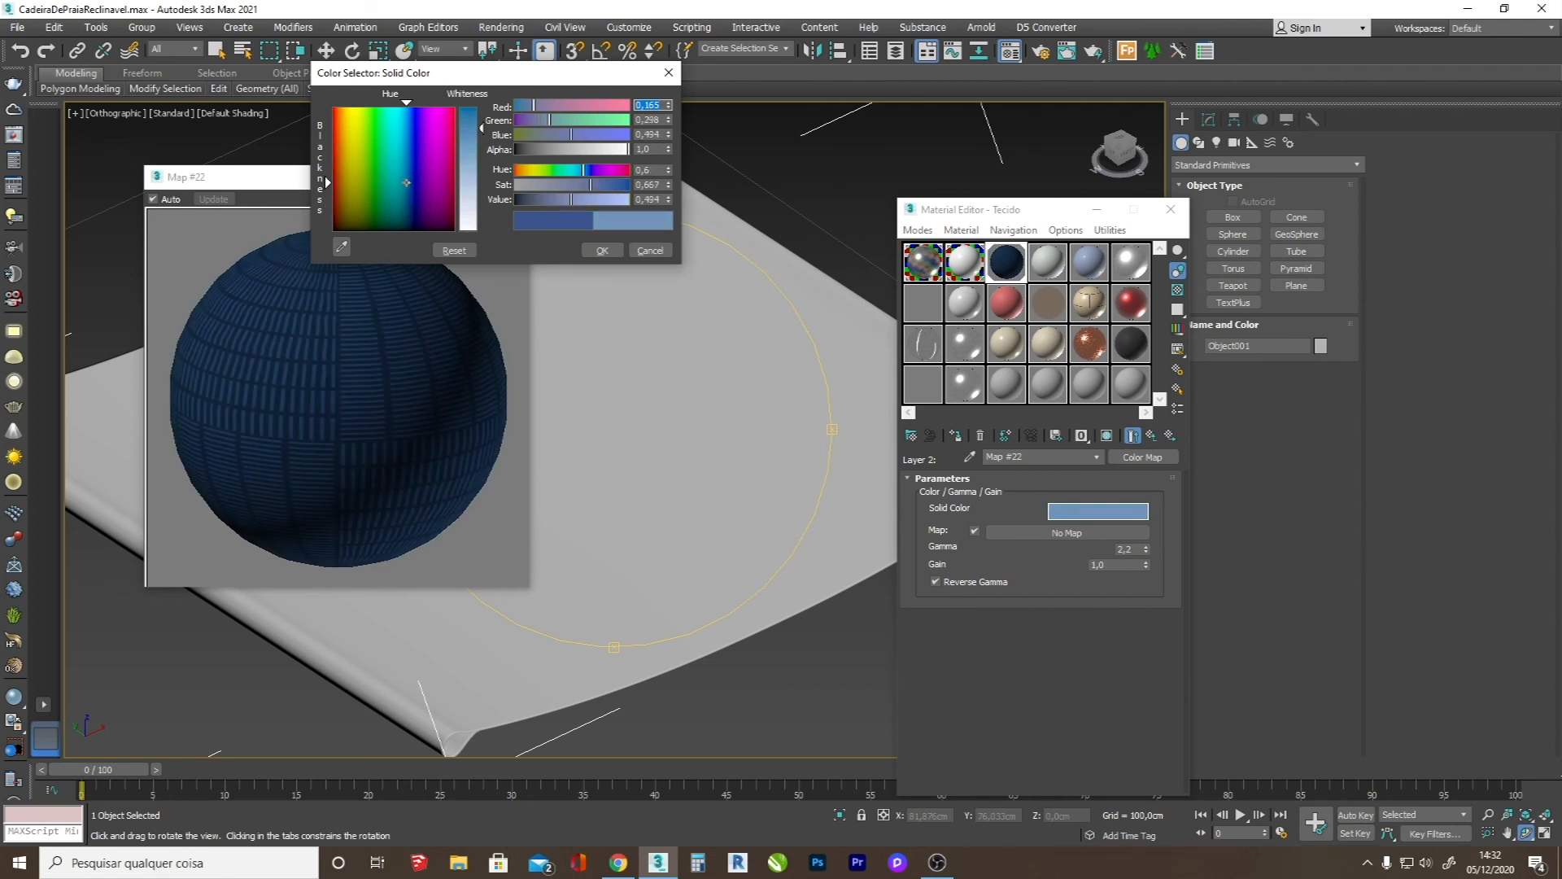
{"action": "left_click", "coordinate": [602, 250]}
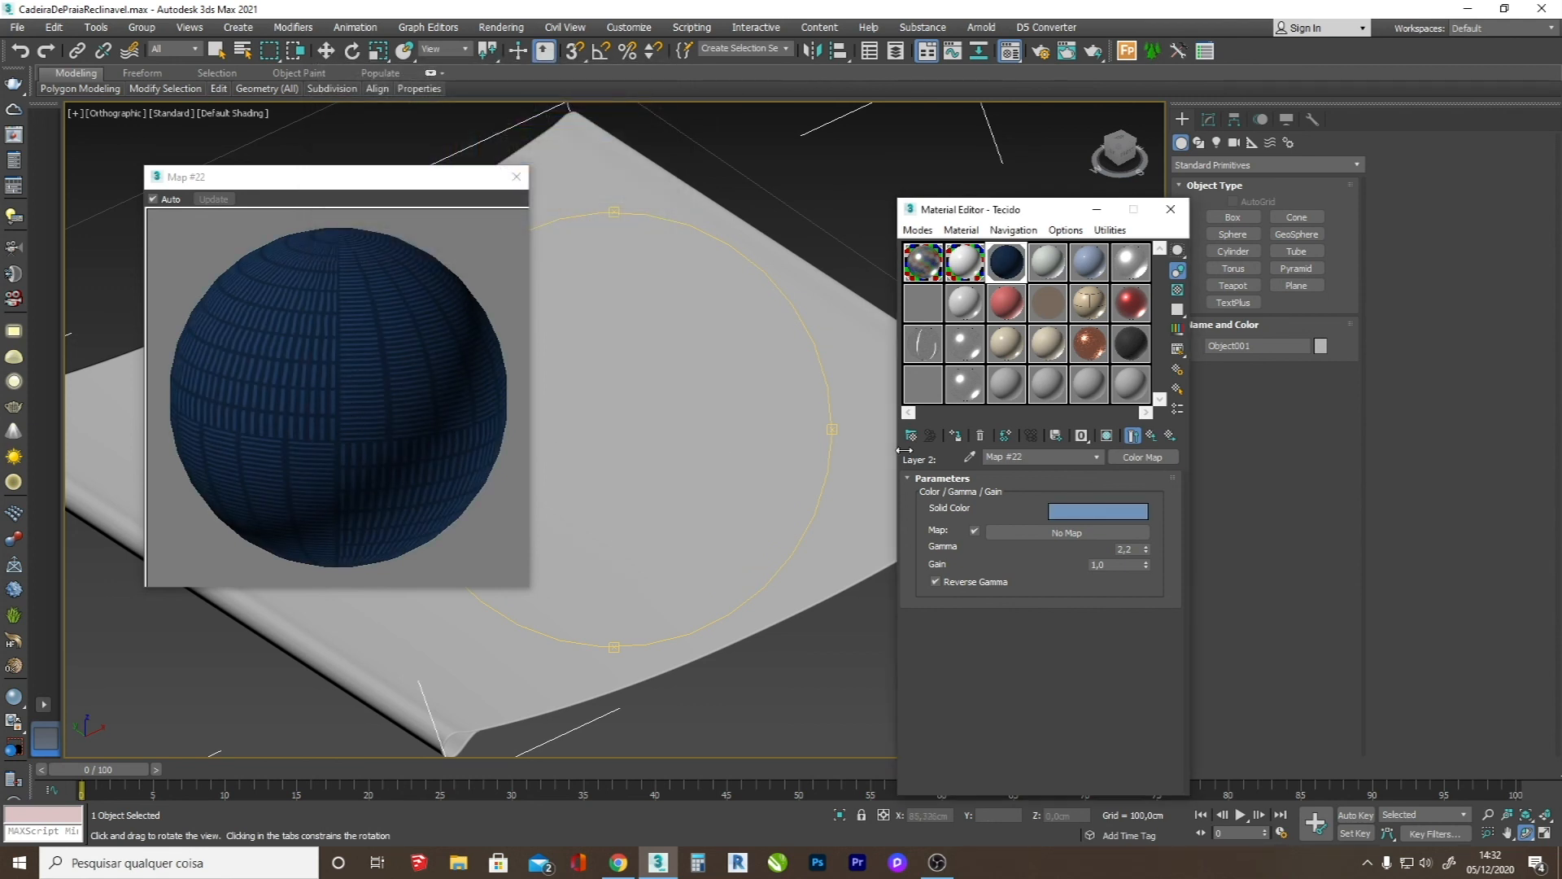
{"action": "left_click", "coordinate": [1153, 438]}
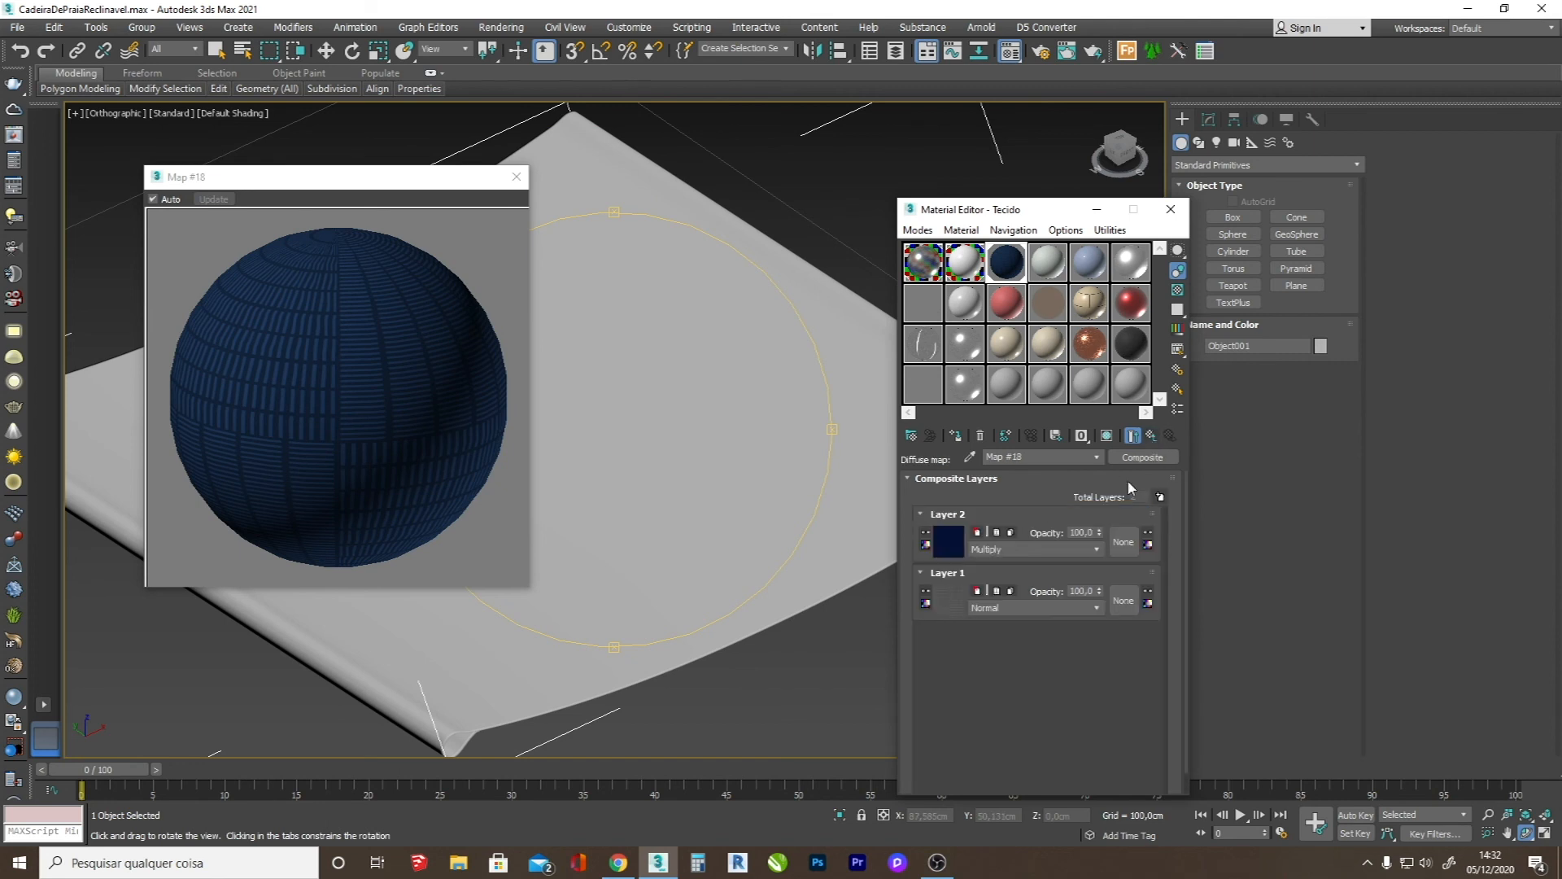
- Copy the Composite's Layer 1 Checker map into Tecido's Bump slot as an independent copy
{"action": "right_click", "coordinate": [949, 606]}
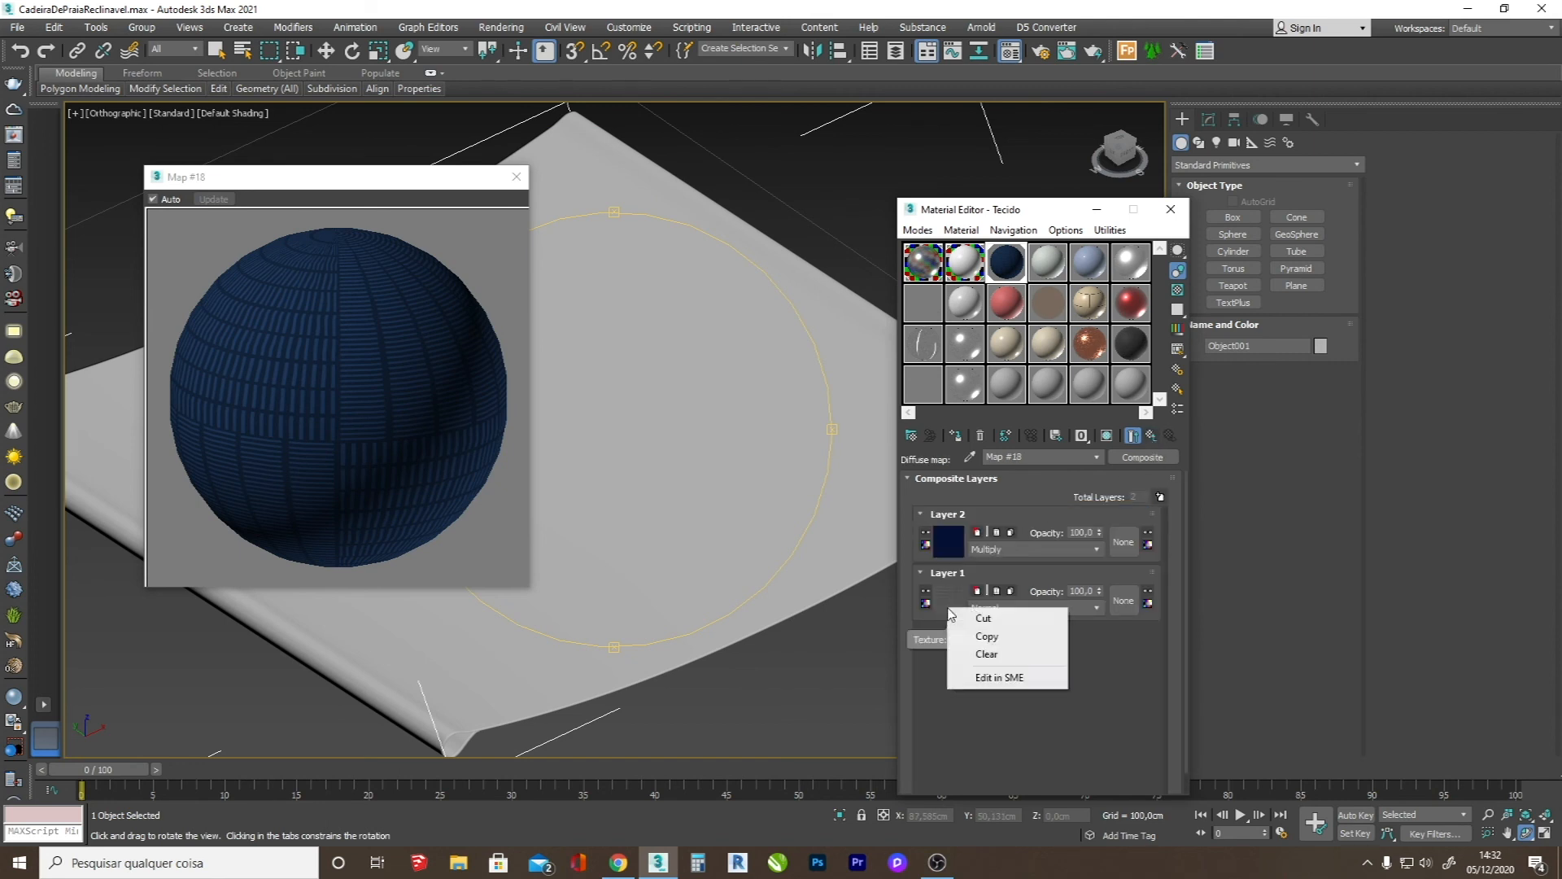
{"action": "left_click", "coordinate": [993, 635]}
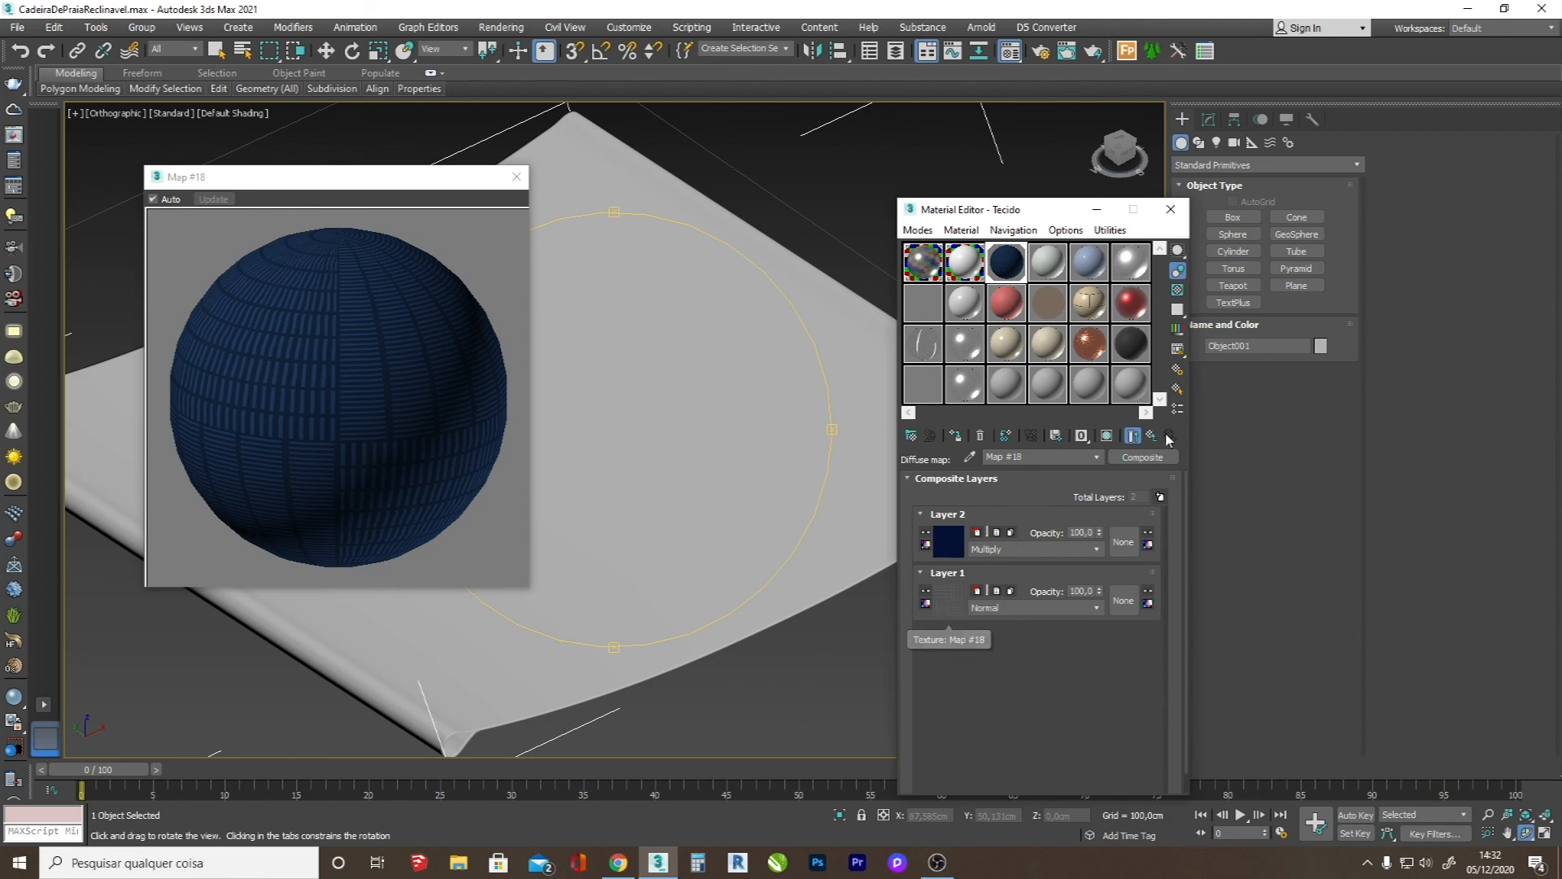
{"action": "left_click", "coordinate": [1143, 436]}
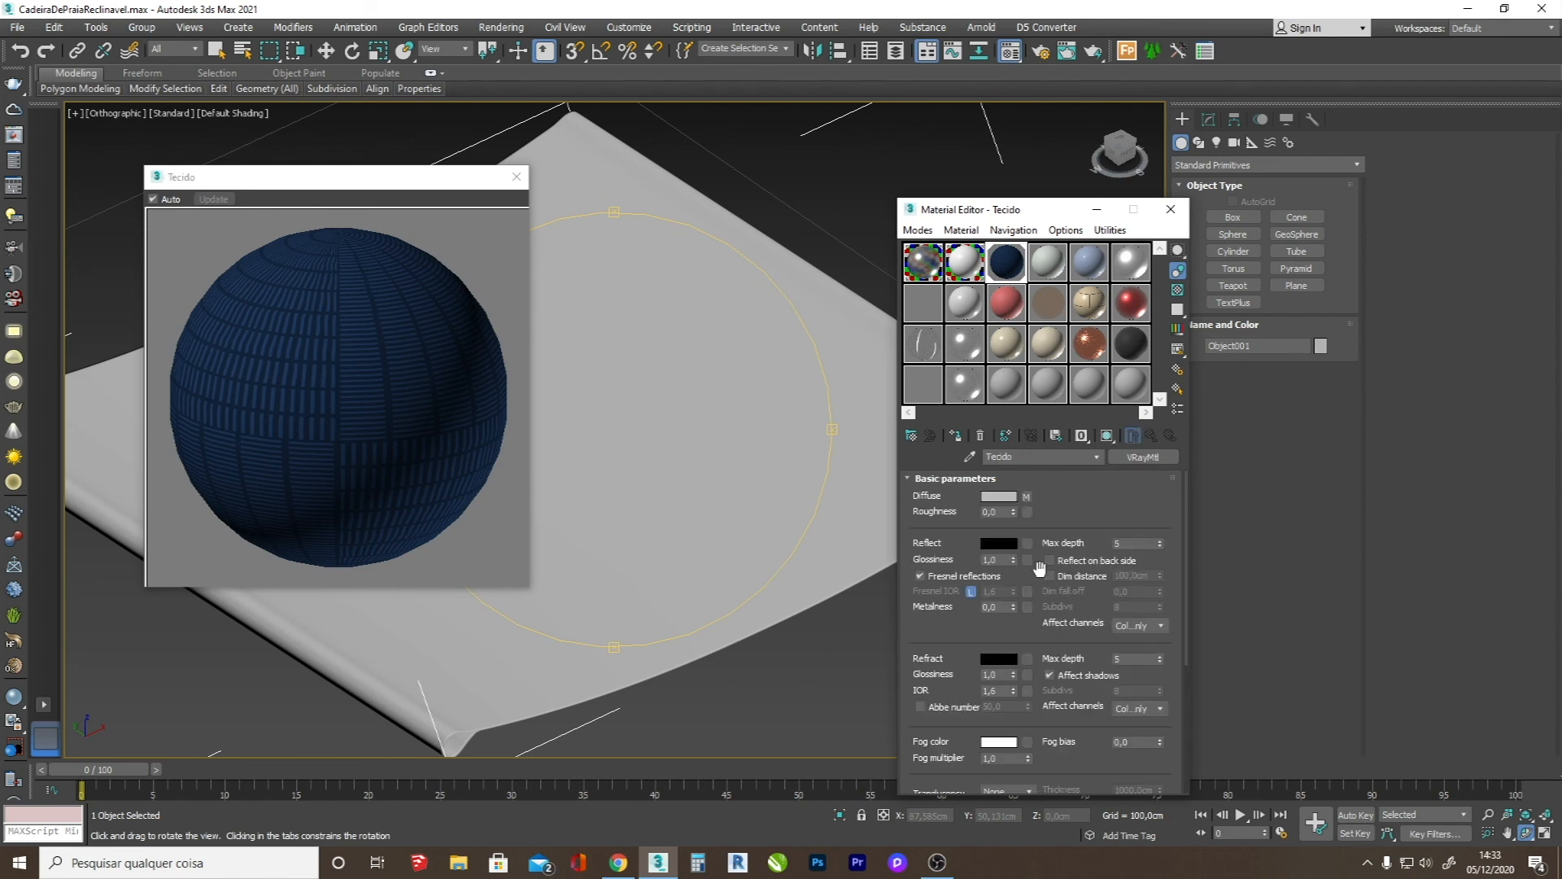
{"action": "scroll", "coordinate": [953, 627], "scroll_direction": "down", "scroll_amount": 5}
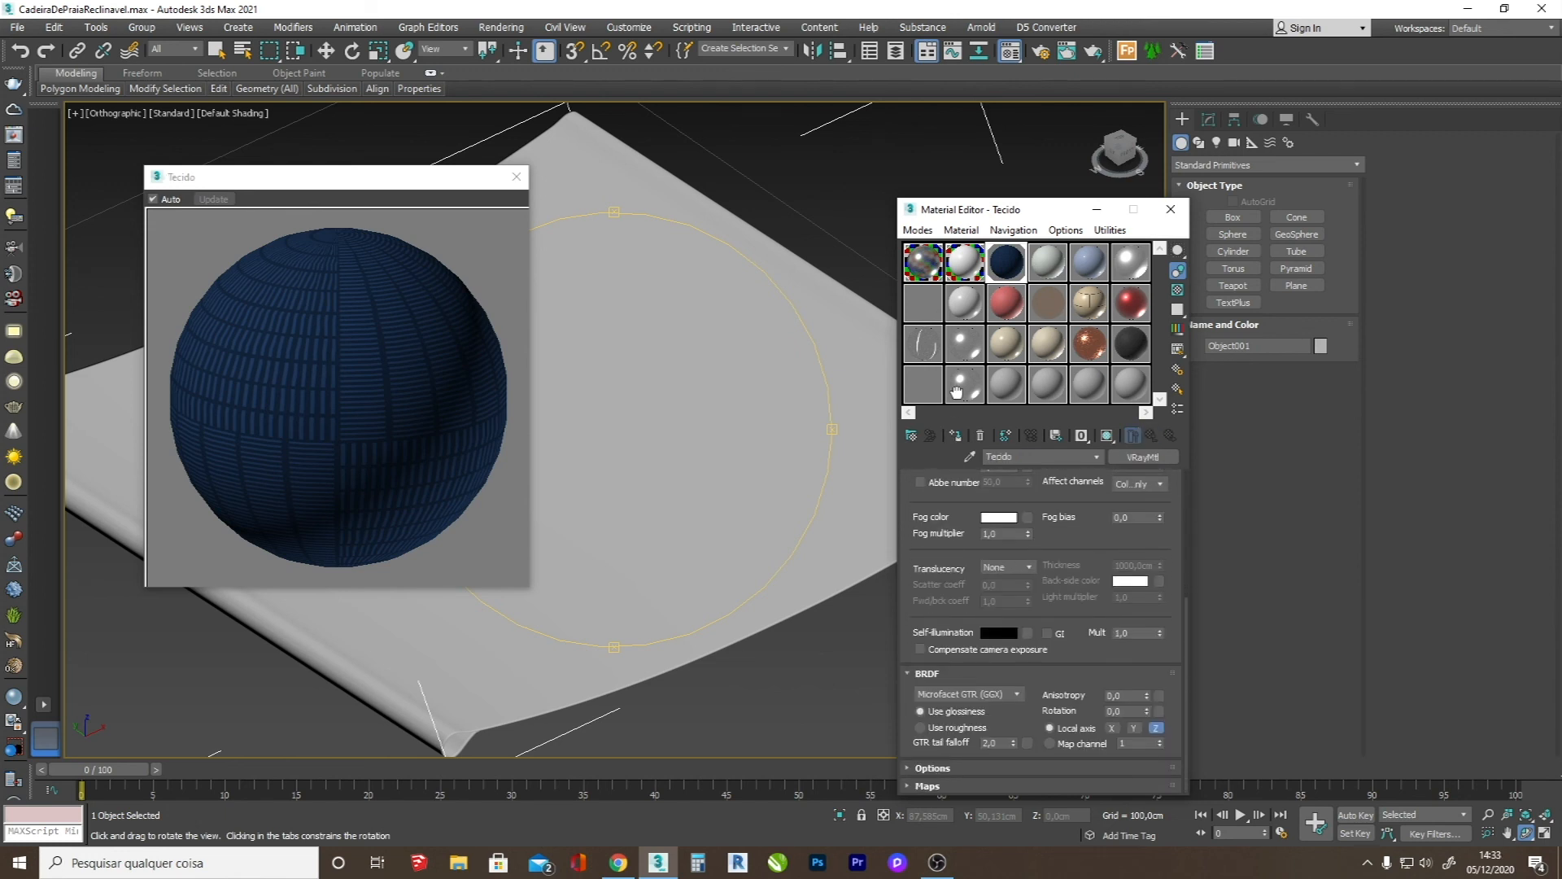
{"action": "left_click", "coordinate": [939, 787]}
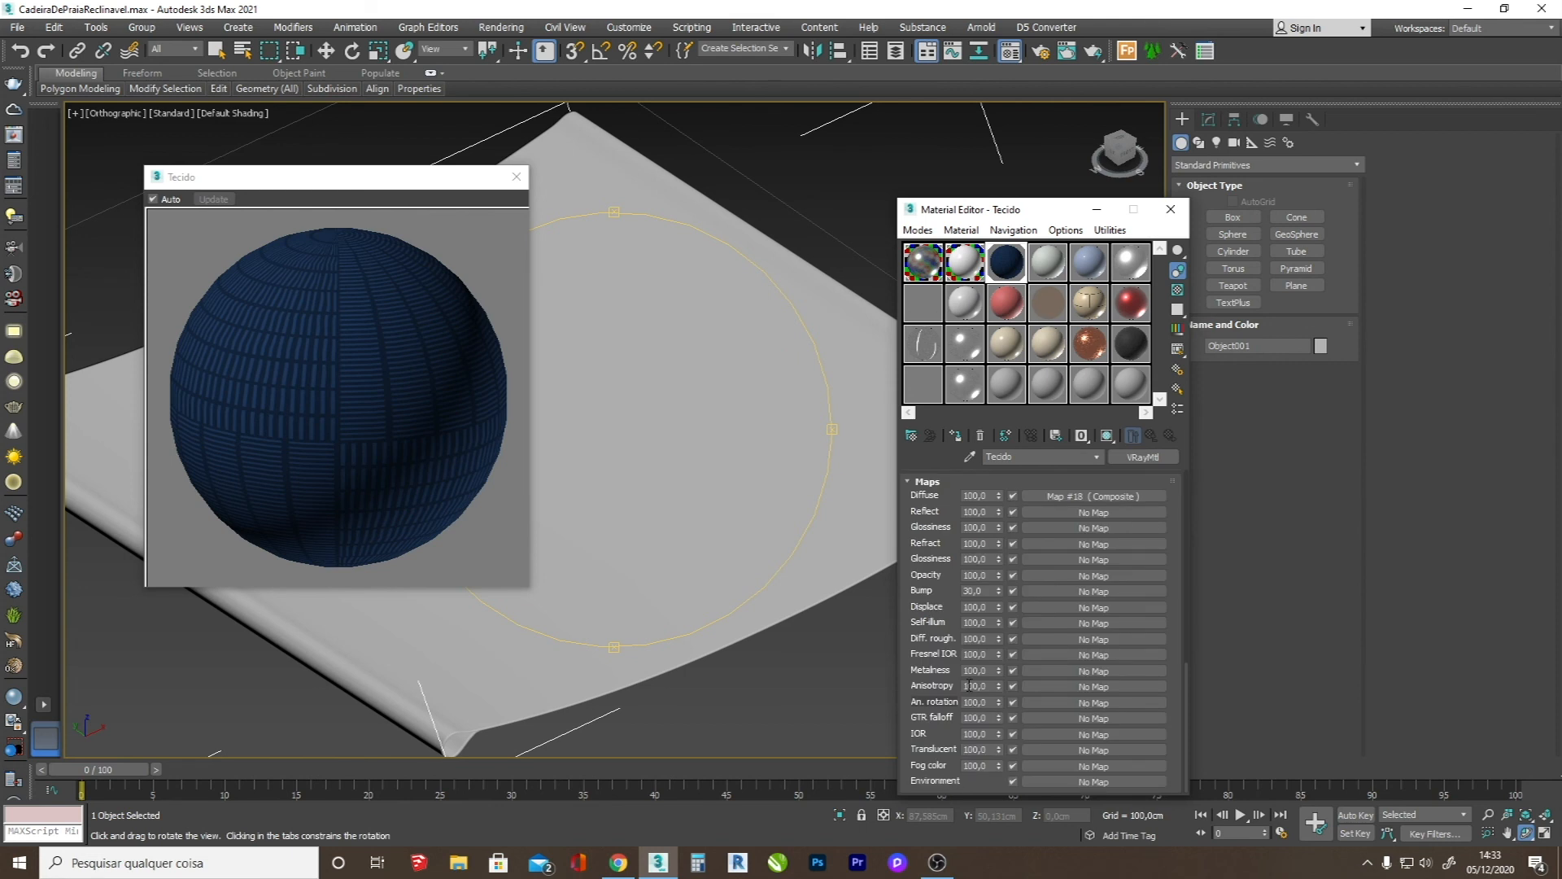
{"action": "right_click", "coordinate": [1038, 593]}
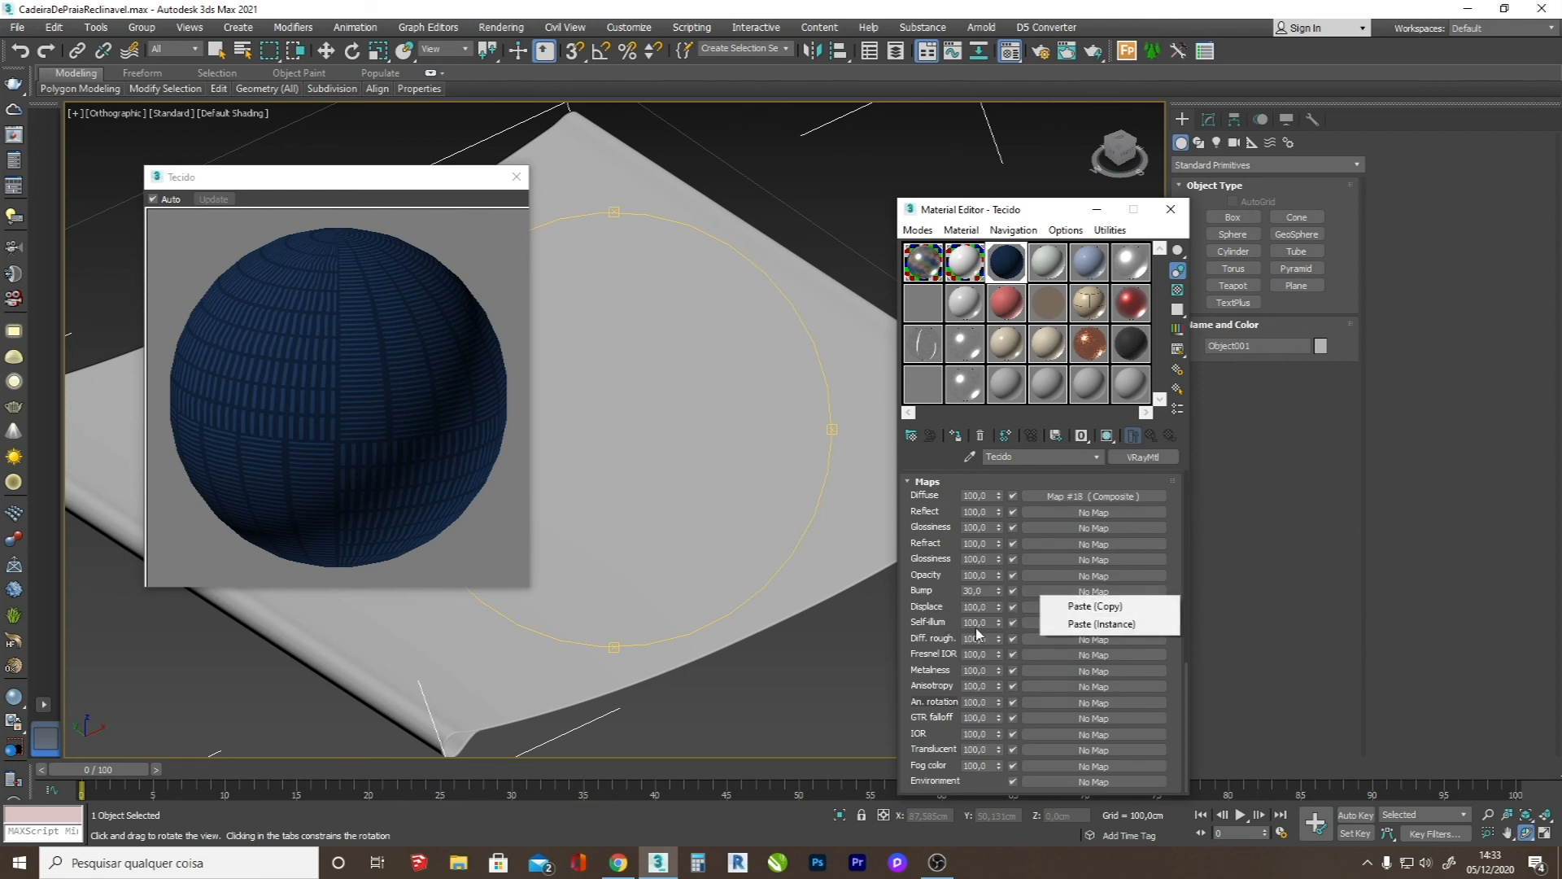
{"action": "left_click", "coordinate": [1090, 605]}
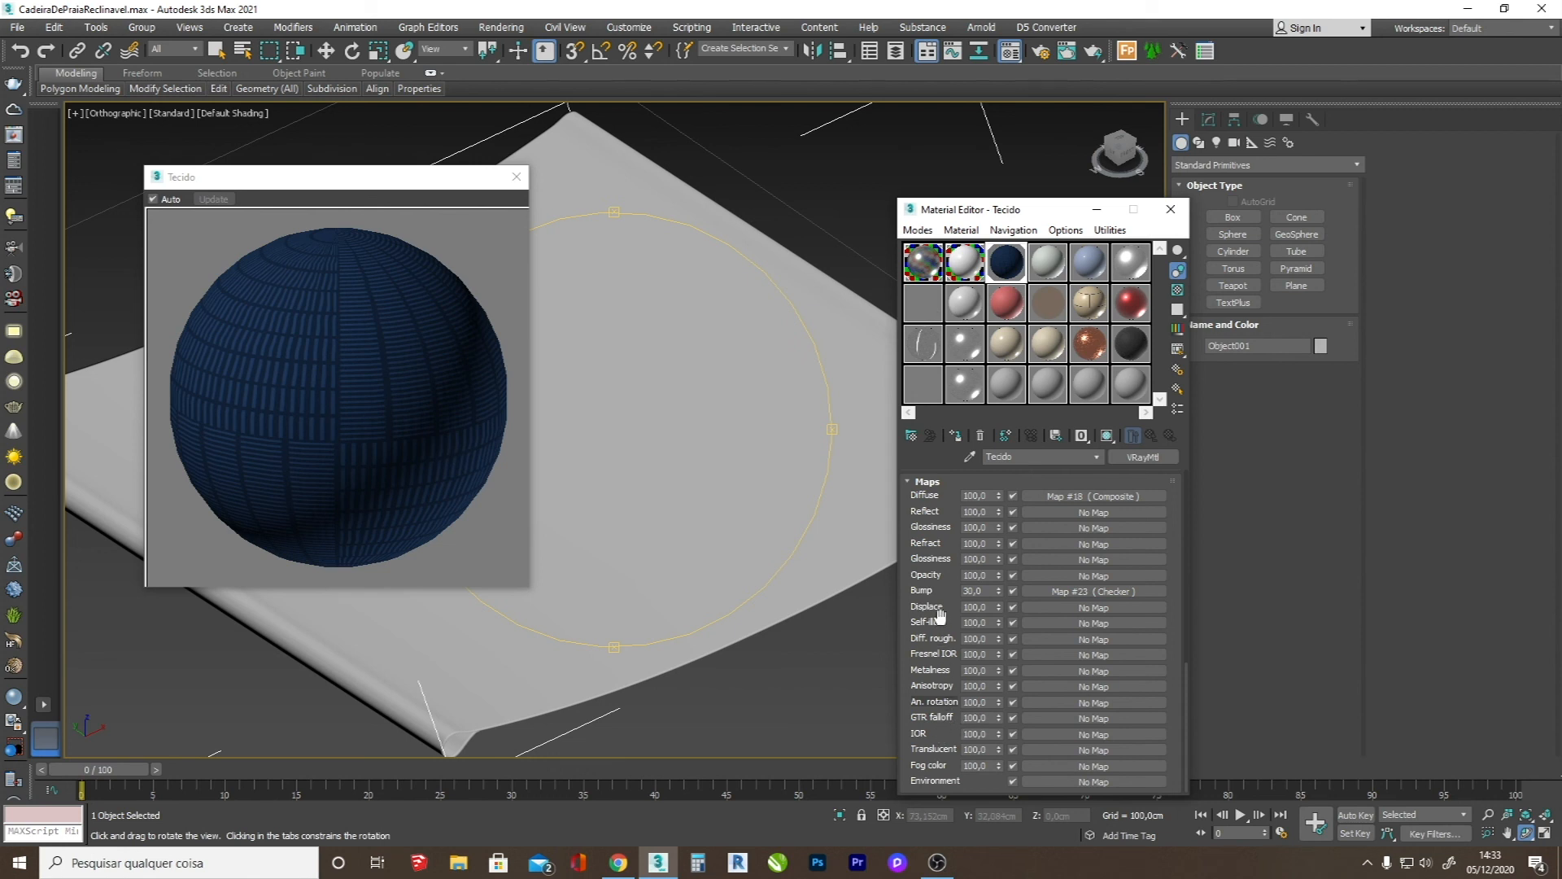
- Paste the copied Checker map into Tecido's Opacity slot as an independent copy
{"action": "left_click_drag", "start_coordinate": [940, 620], "coordinate": [938, 672]}
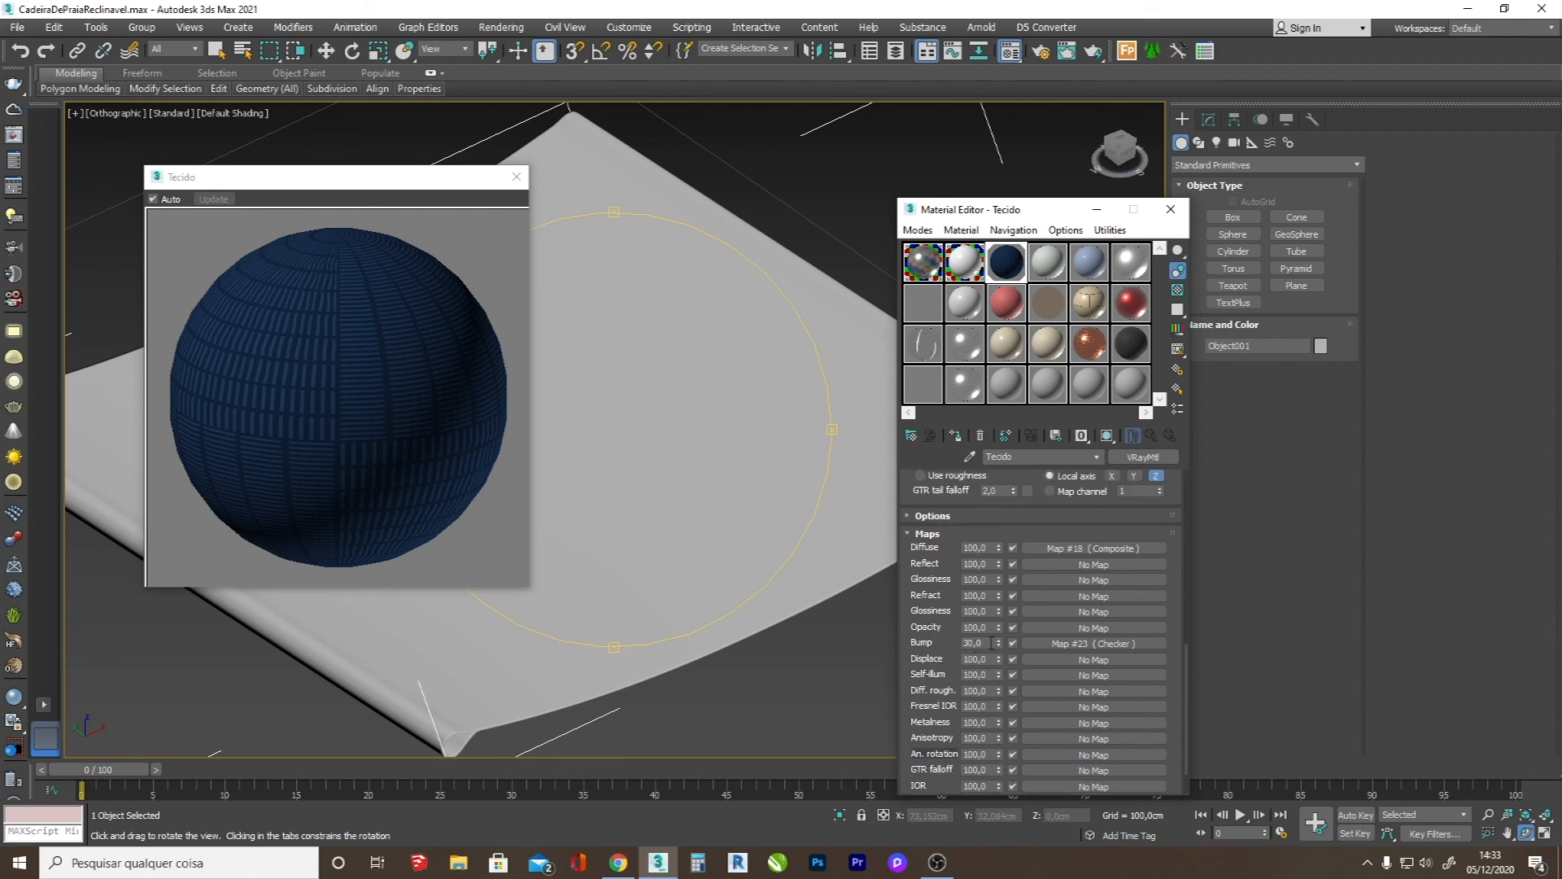
{"action": "right_click", "coordinate": [1044, 631]}
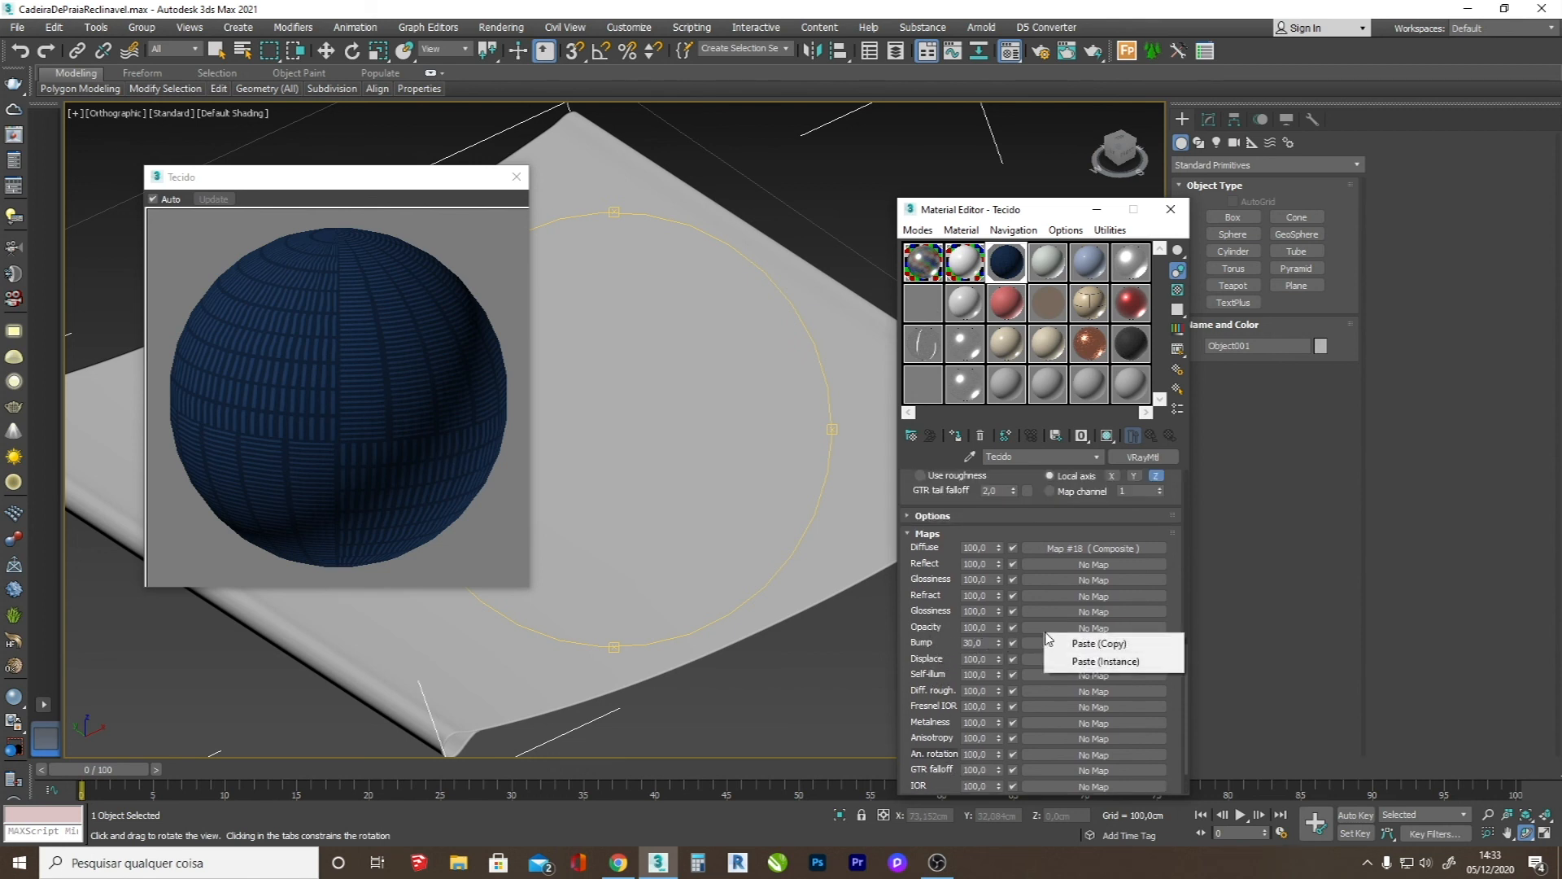
{"action": "left_click", "coordinate": [1093, 639]}
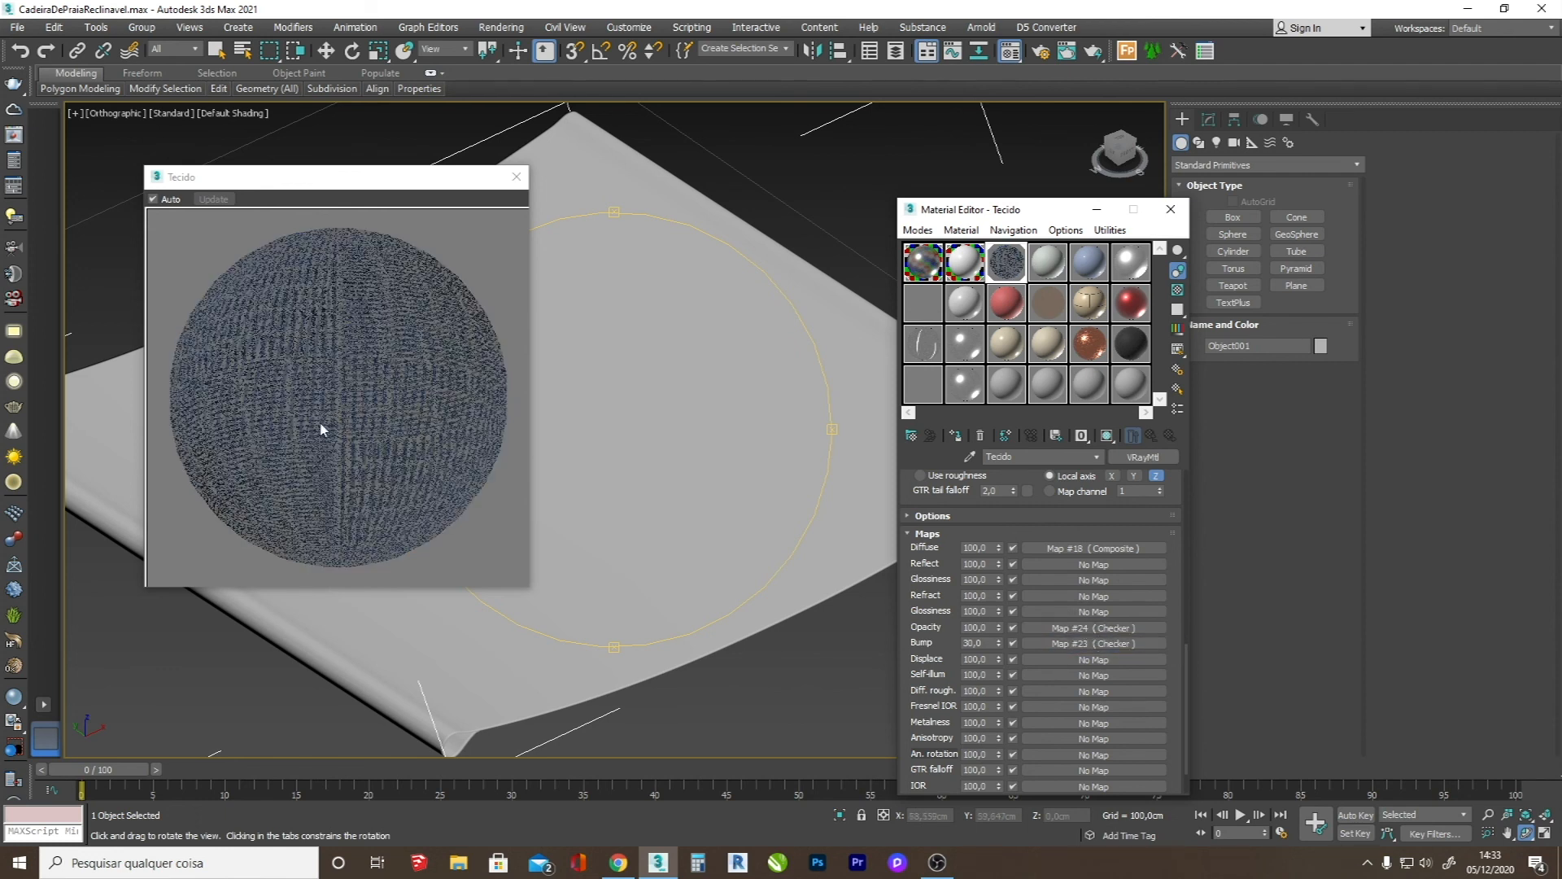
- In the Opacity Checker's Color #1 Tiles map, set the grout color to a mid gray of 75
{"action": "left_click", "coordinate": [1063, 631]}
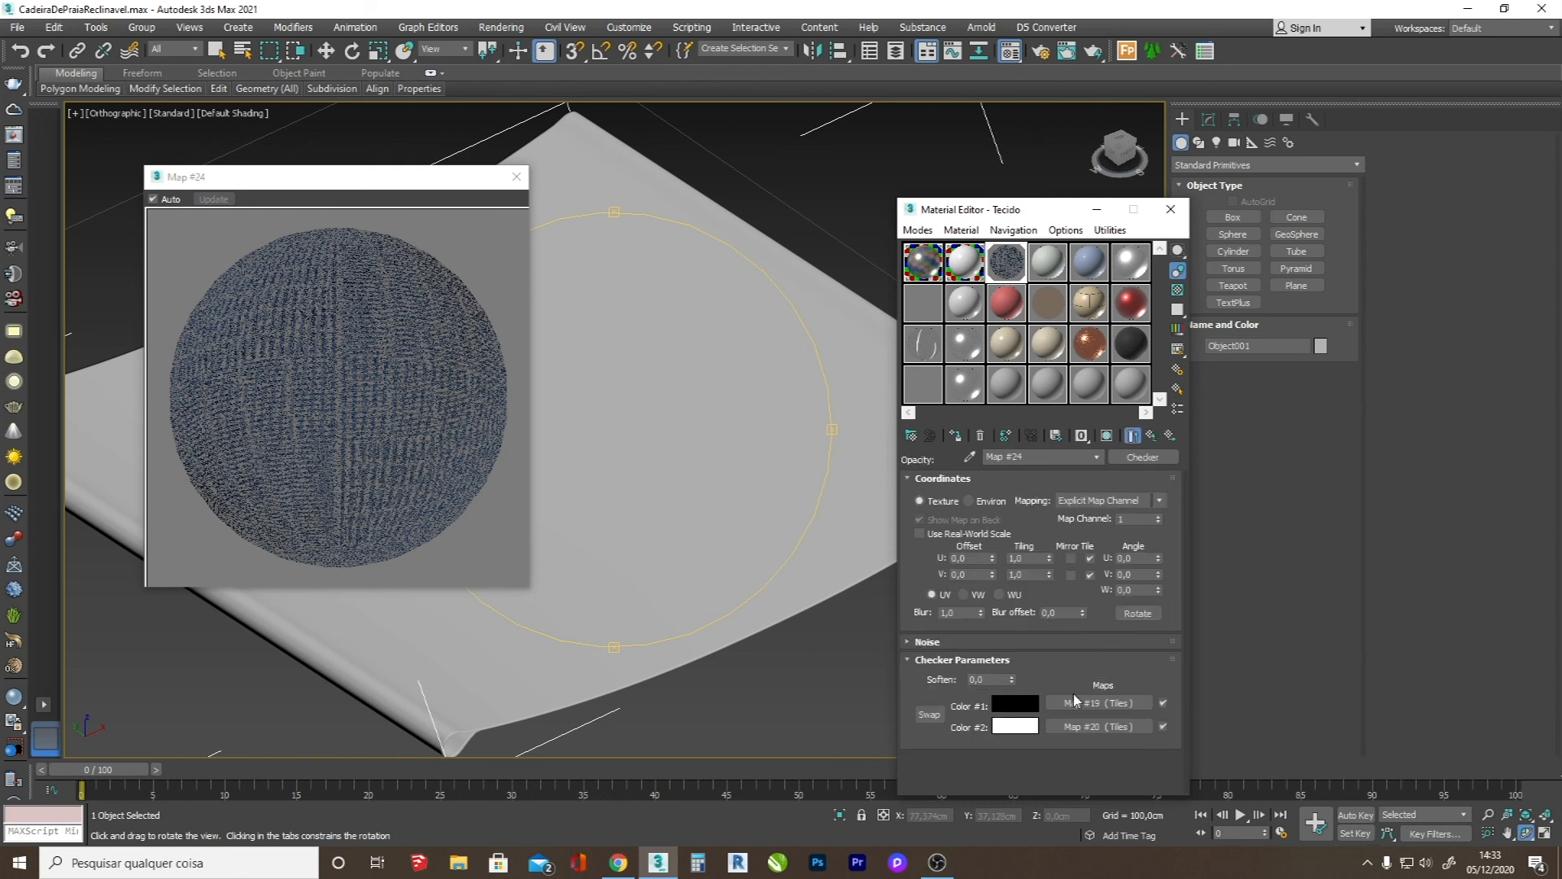
{"action": "left_click", "coordinate": [1075, 701]}
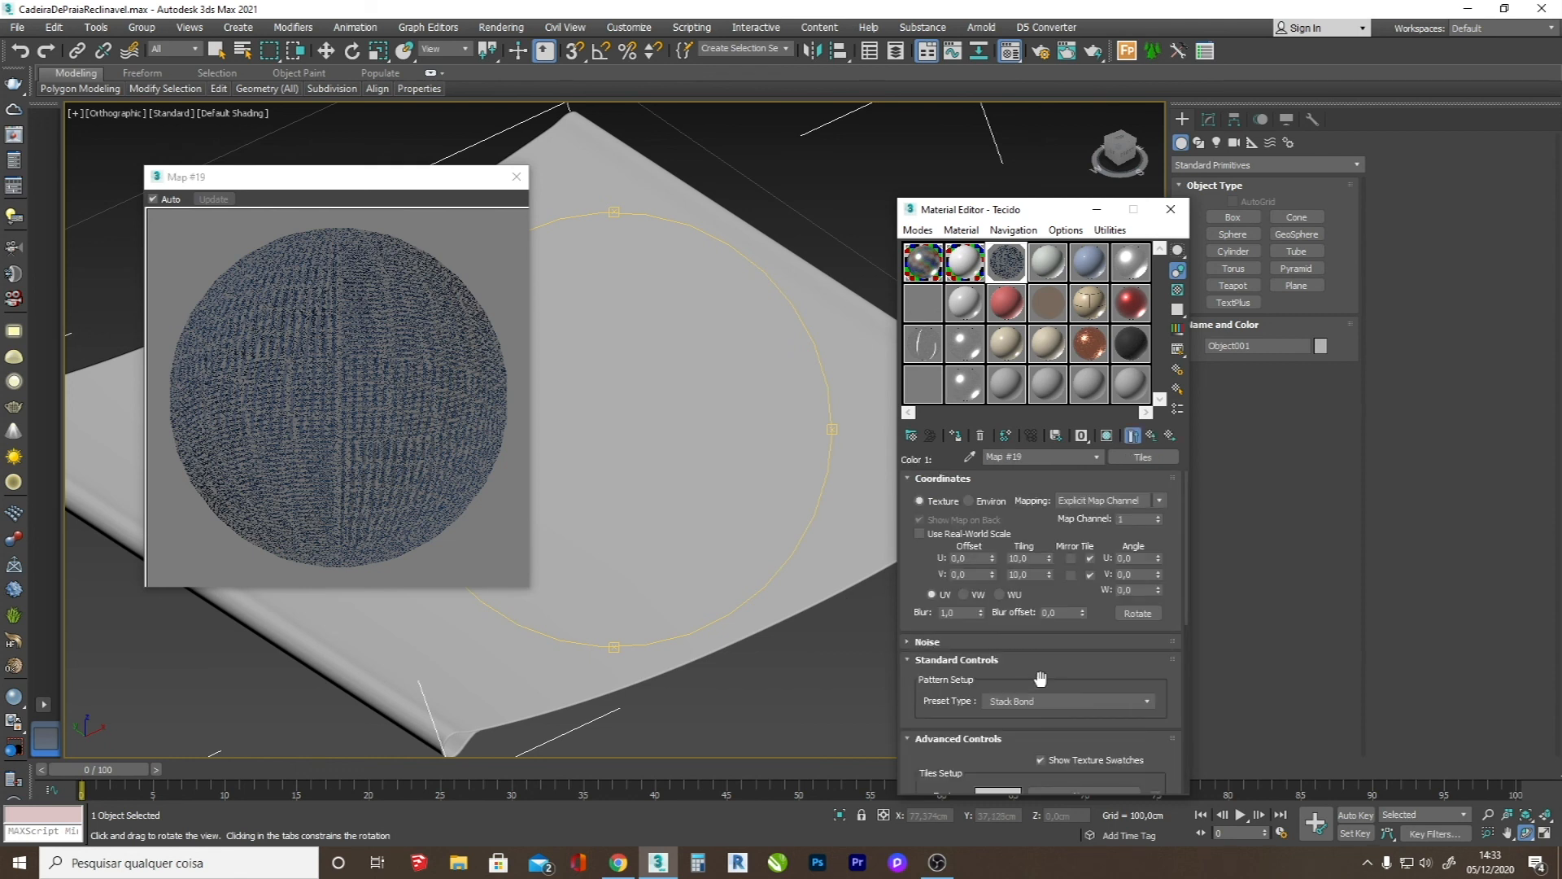
{"action": "left_click_drag", "start_coordinate": [1054, 665], "coordinate": [1054, 541]}
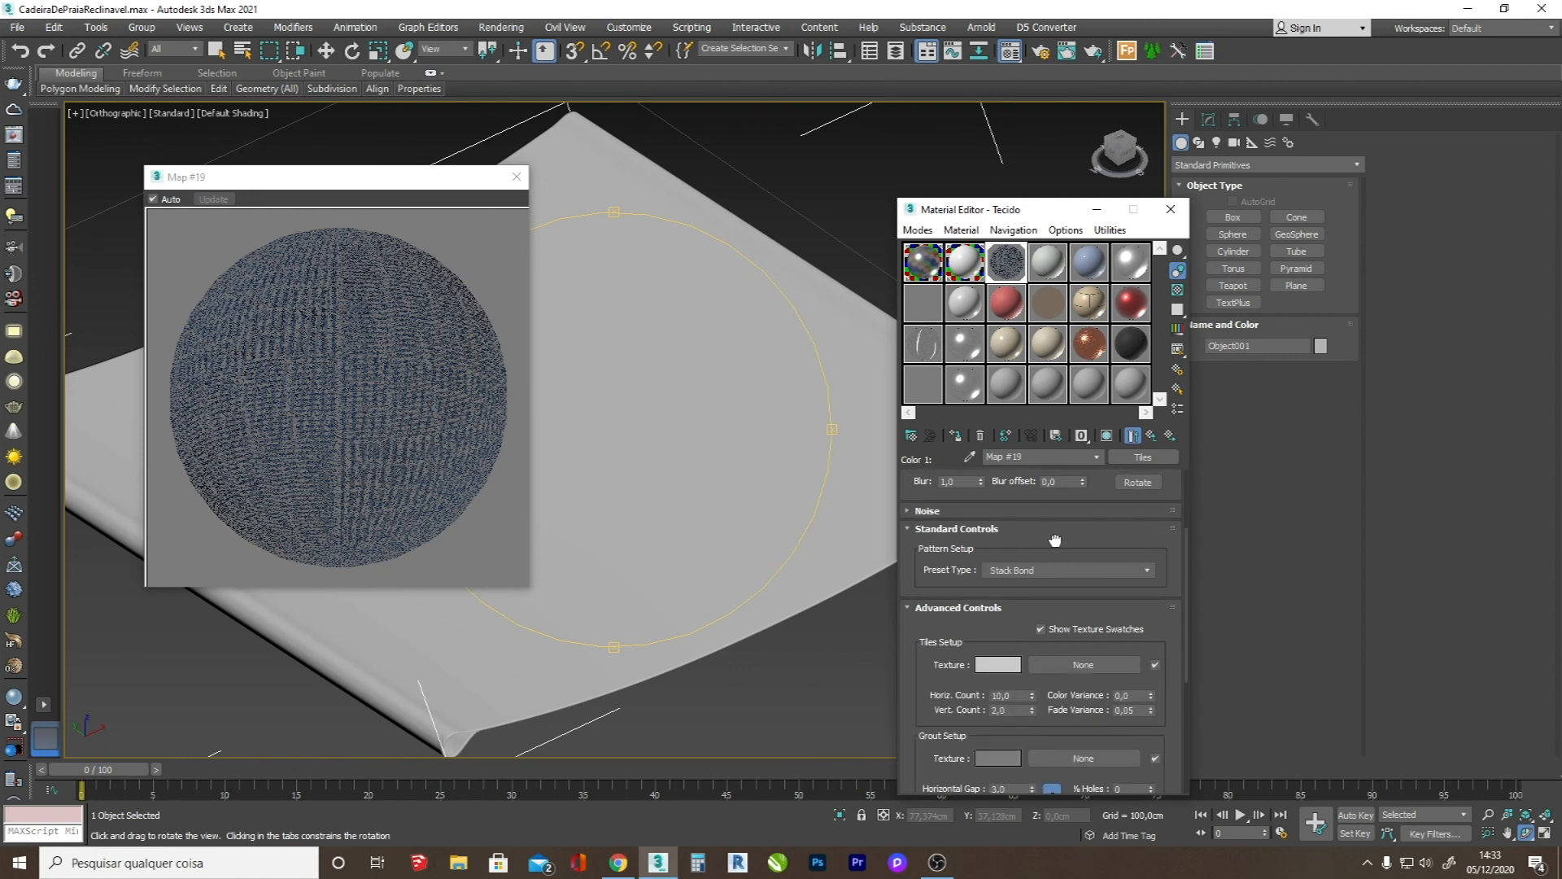
{"action": "left_click", "coordinate": [995, 762]}
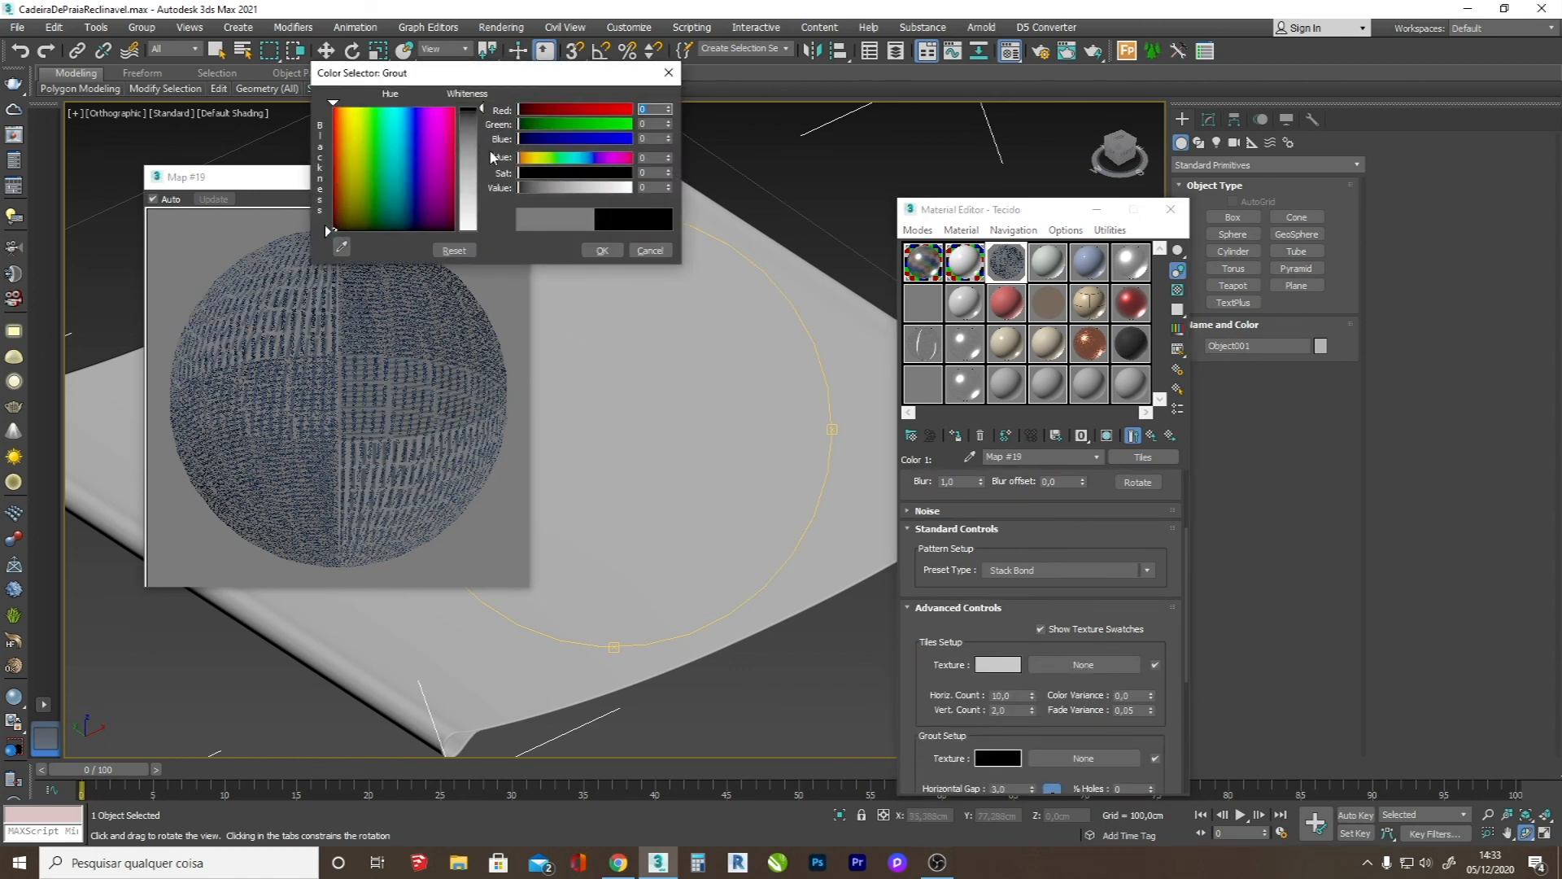
{"action": "left_click", "coordinate": [477, 168]}
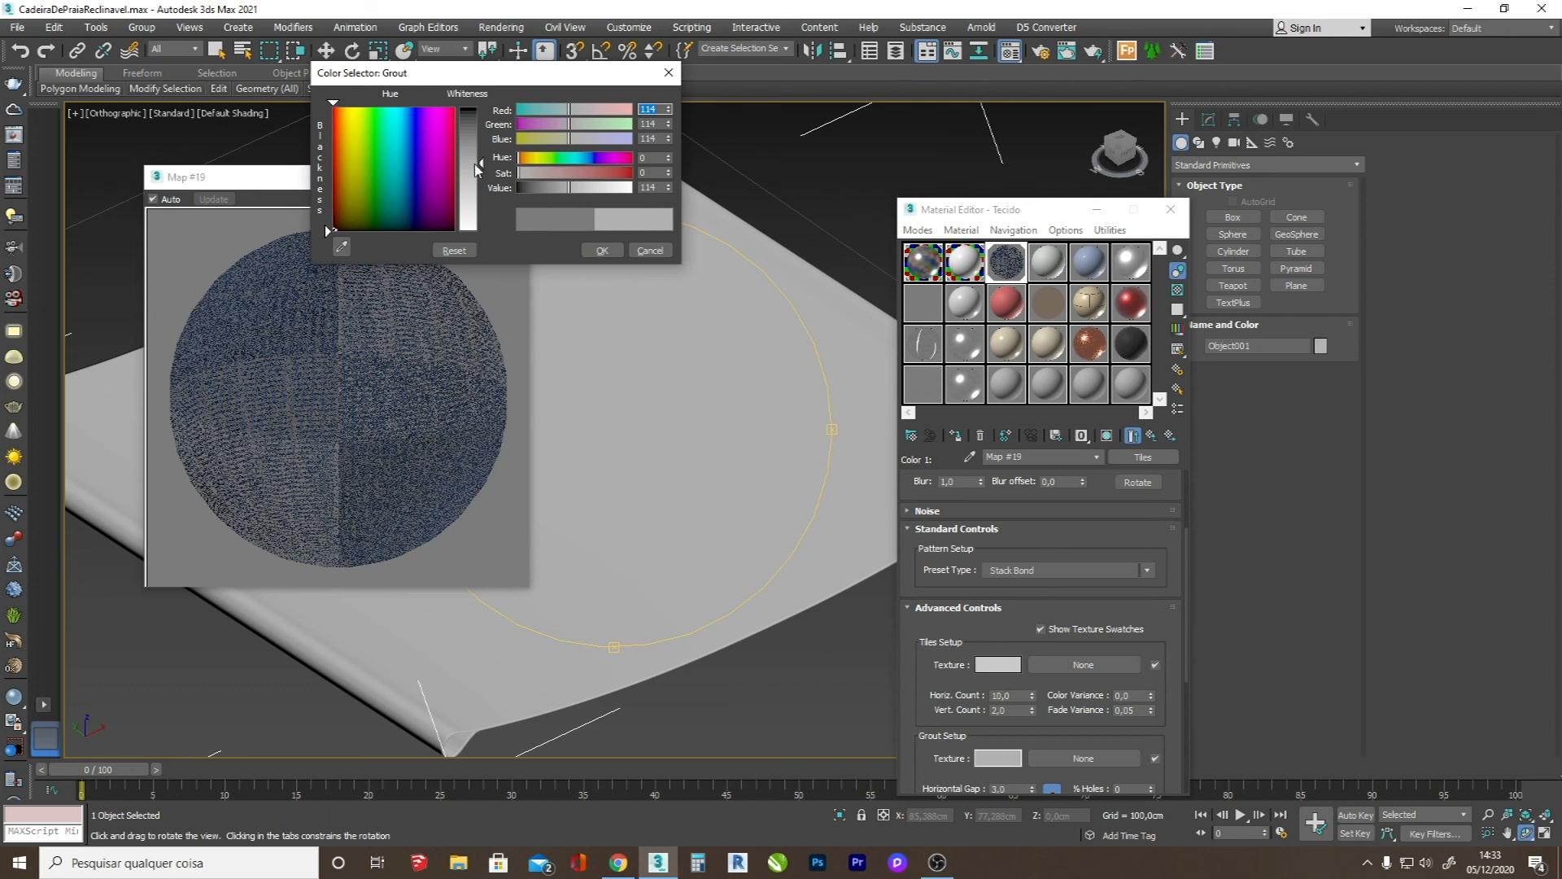
{"action": "left_click", "coordinate": [477, 145]}
{"action": "left_click", "coordinate": [601, 249]}
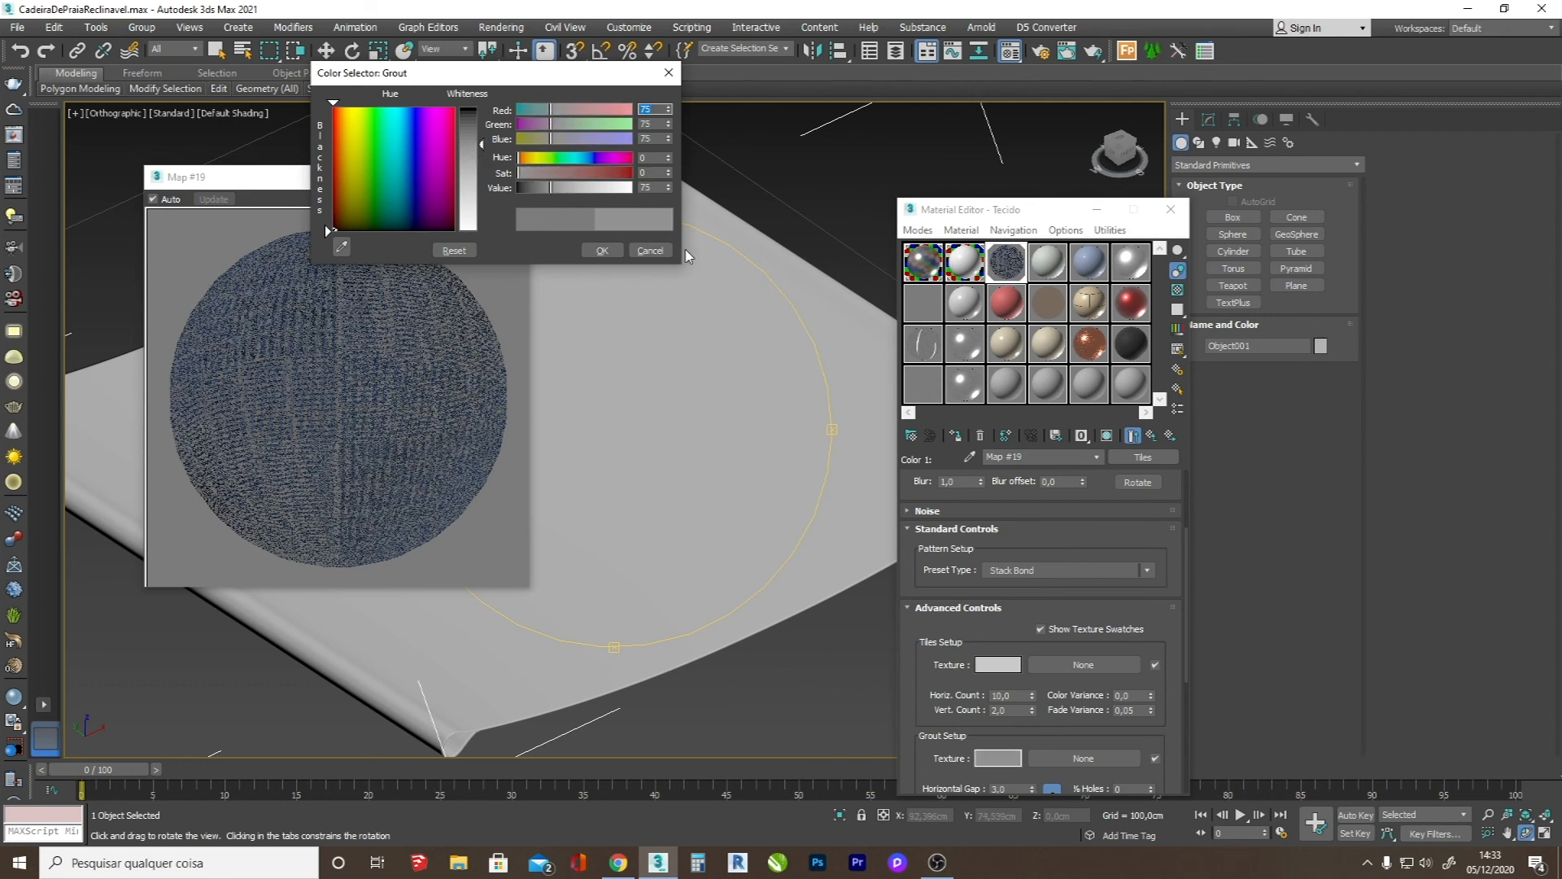
- Set the Color #1 Tiles map's tile color to a near-white value of 247
{"action": "left_click", "coordinate": [998, 665]}
{"action": "left_click", "coordinate": [471, 107]}
{"action": "left_click_drag", "start_coordinate": [472, 108], "coordinate": [472, 239]}
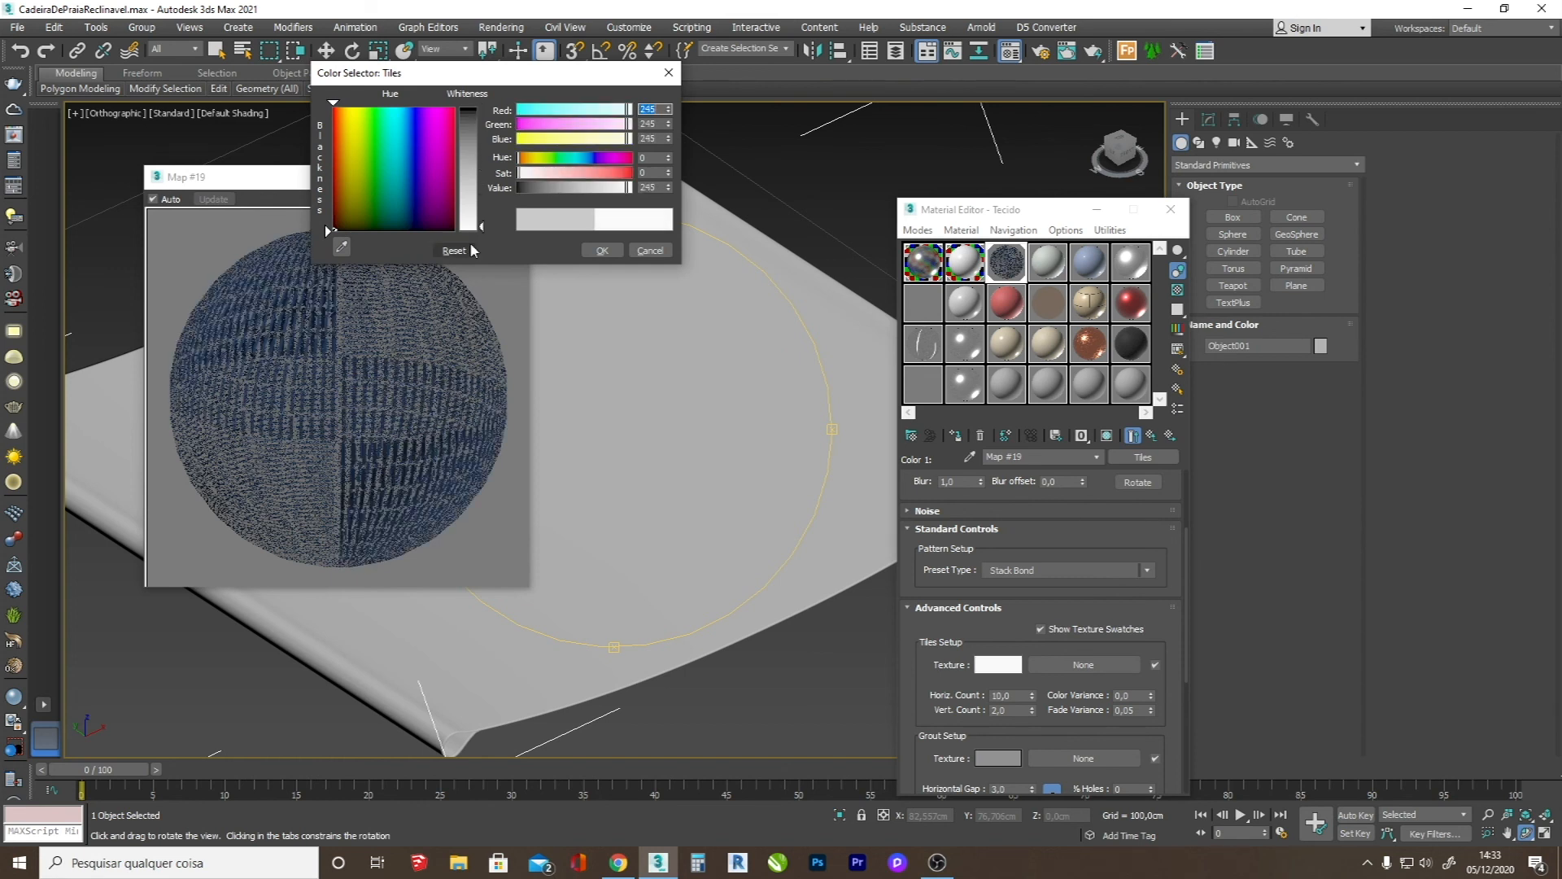
{"action": "left_click", "coordinate": [472, 194]}
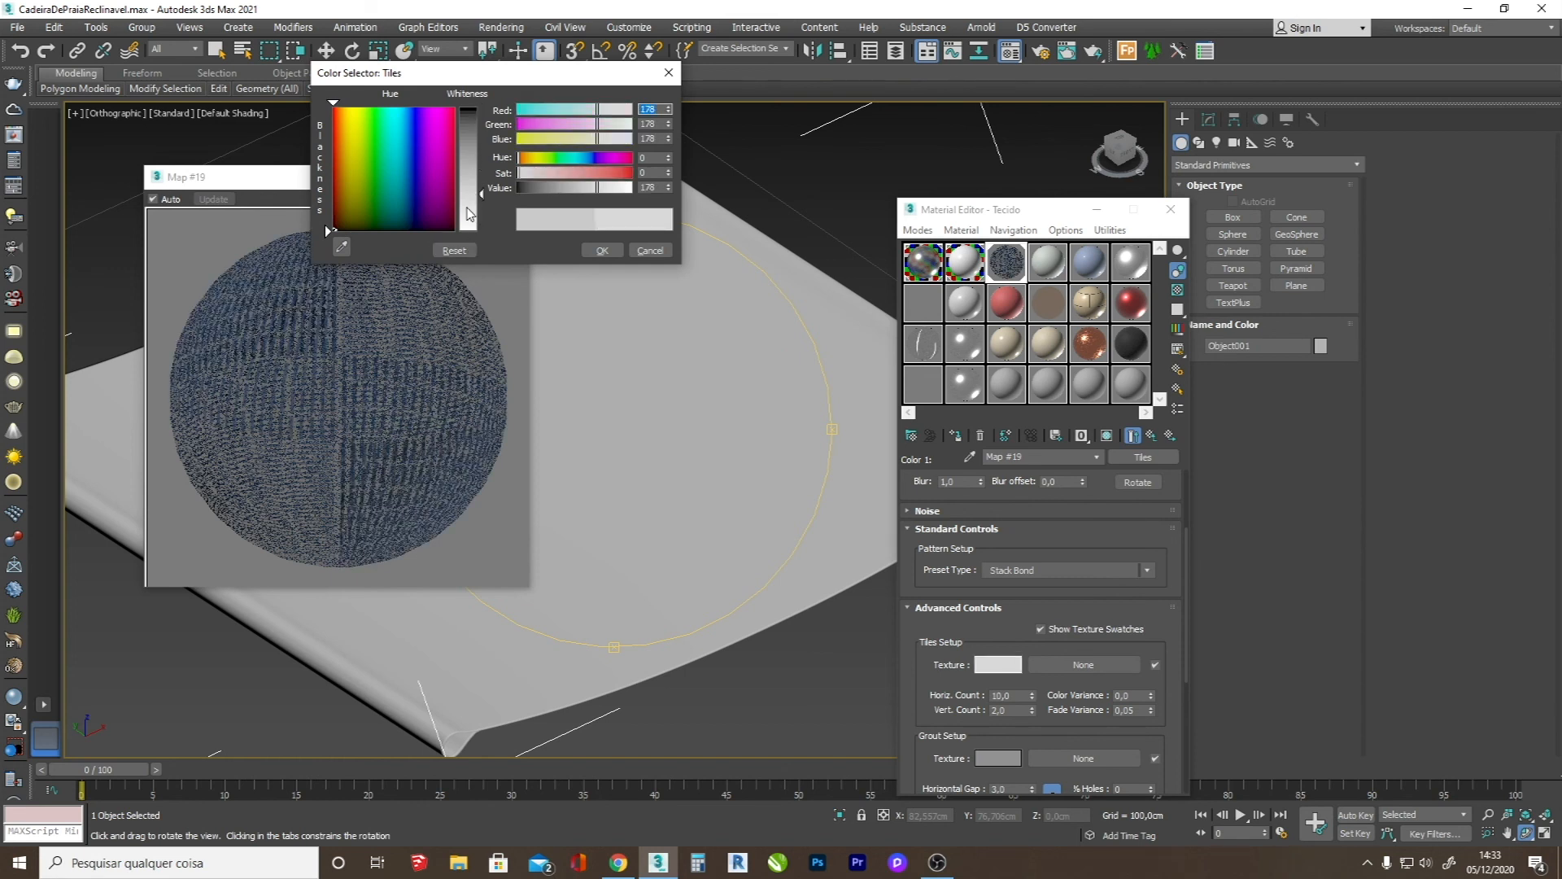
{"action": "left_click_drag", "start_coordinate": [470, 214], "coordinate": [472, 229]}
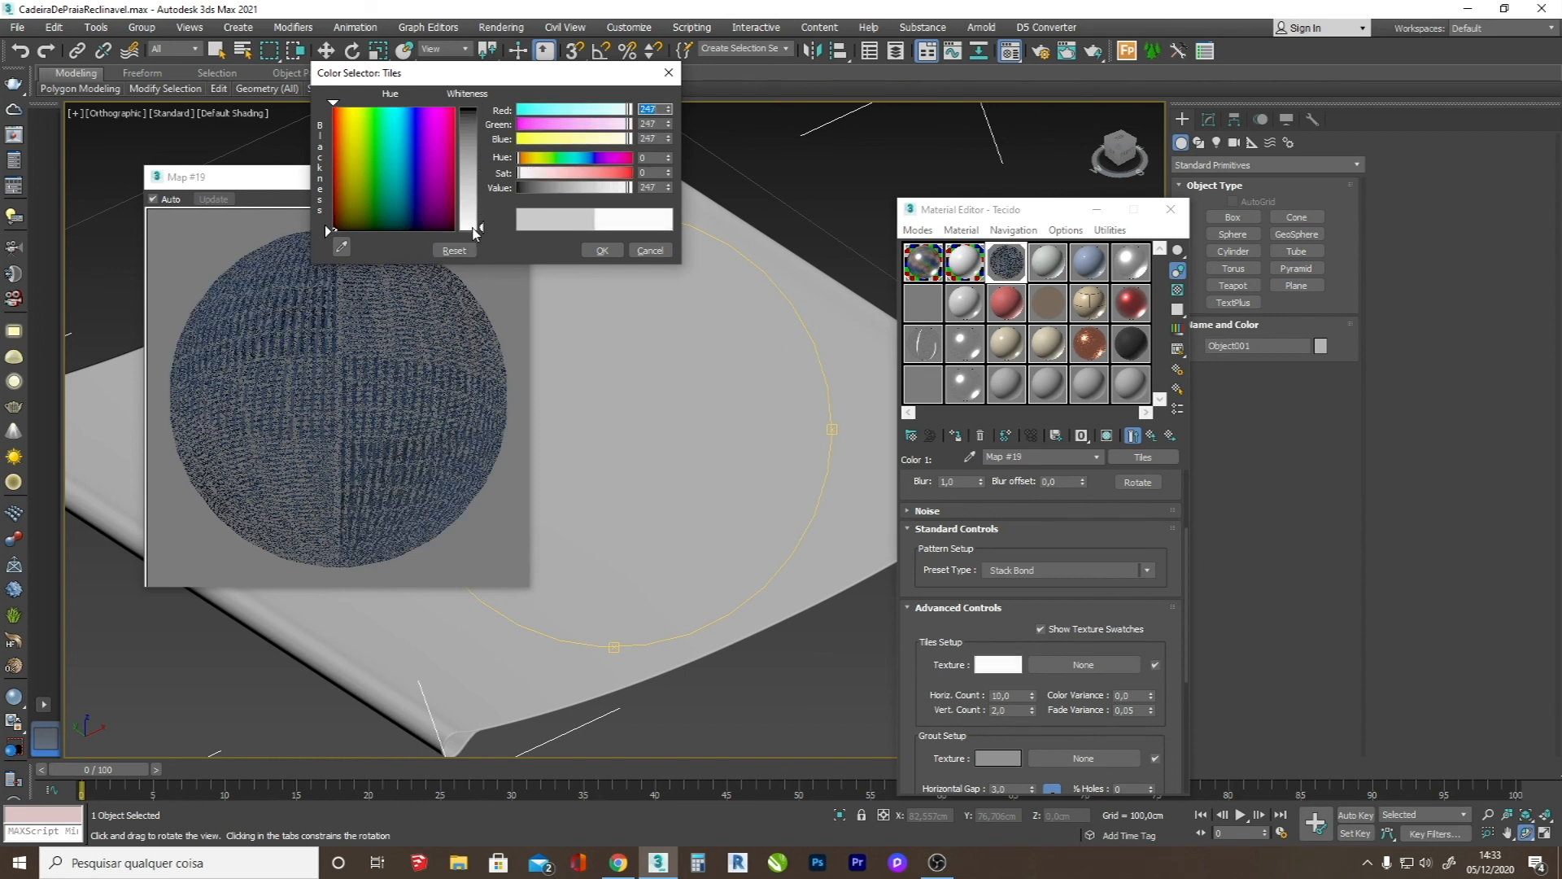
{"action": "left_click", "coordinate": [602, 250]}
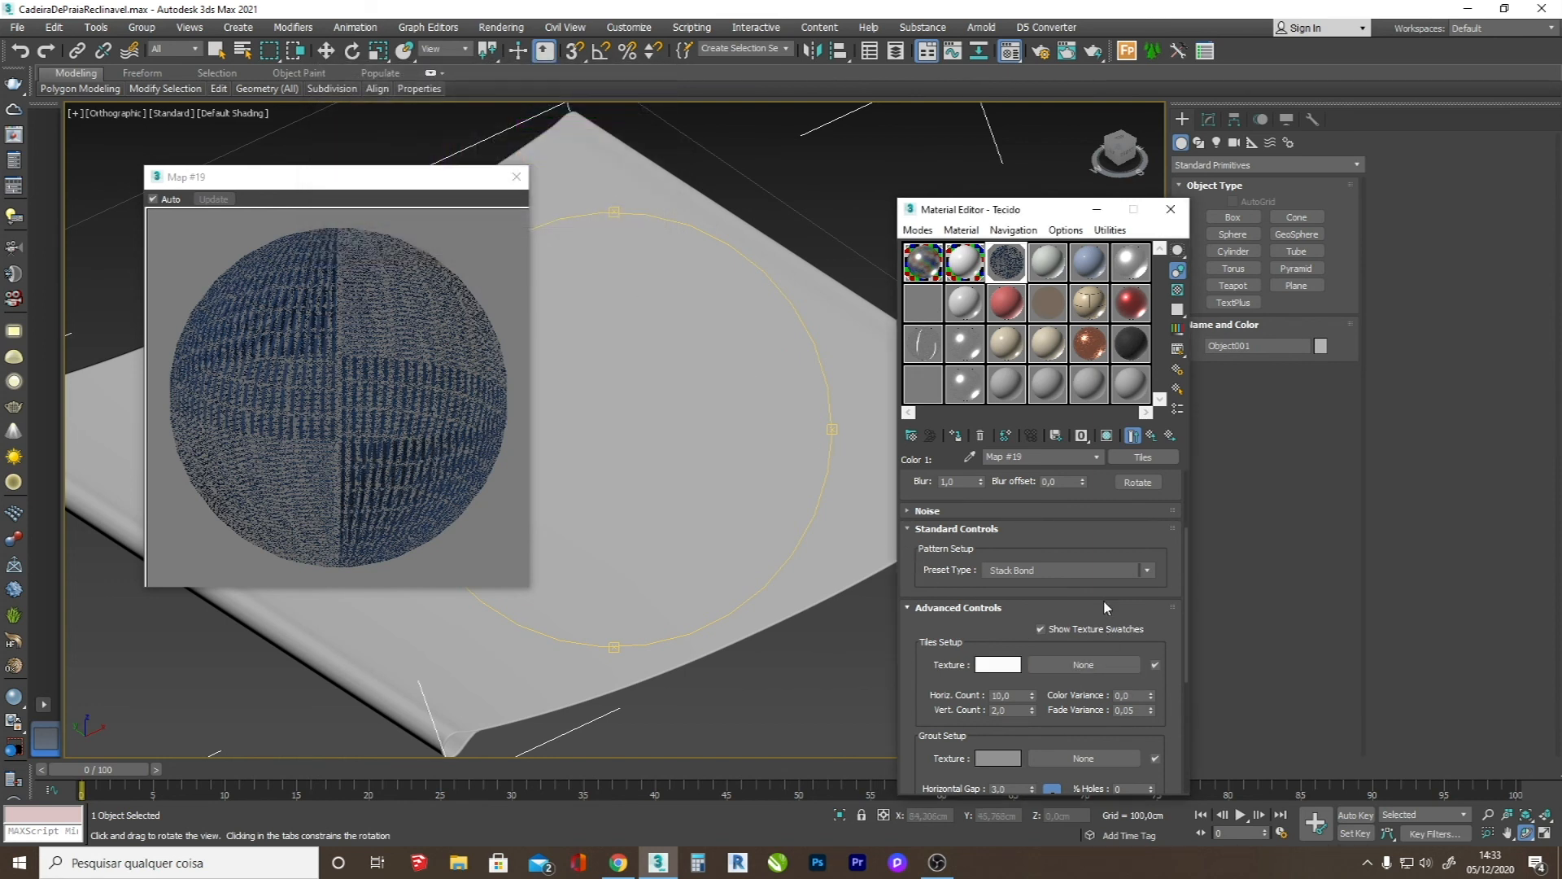
- In the Opacity Checker's Color #2 Tiles map, set the grout color to a light gray of 225
{"action": "left_click_drag", "start_coordinate": [1189, 604], "coordinate": [1185, 569]}
{"action": "left_click", "coordinate": [1169, 438]}
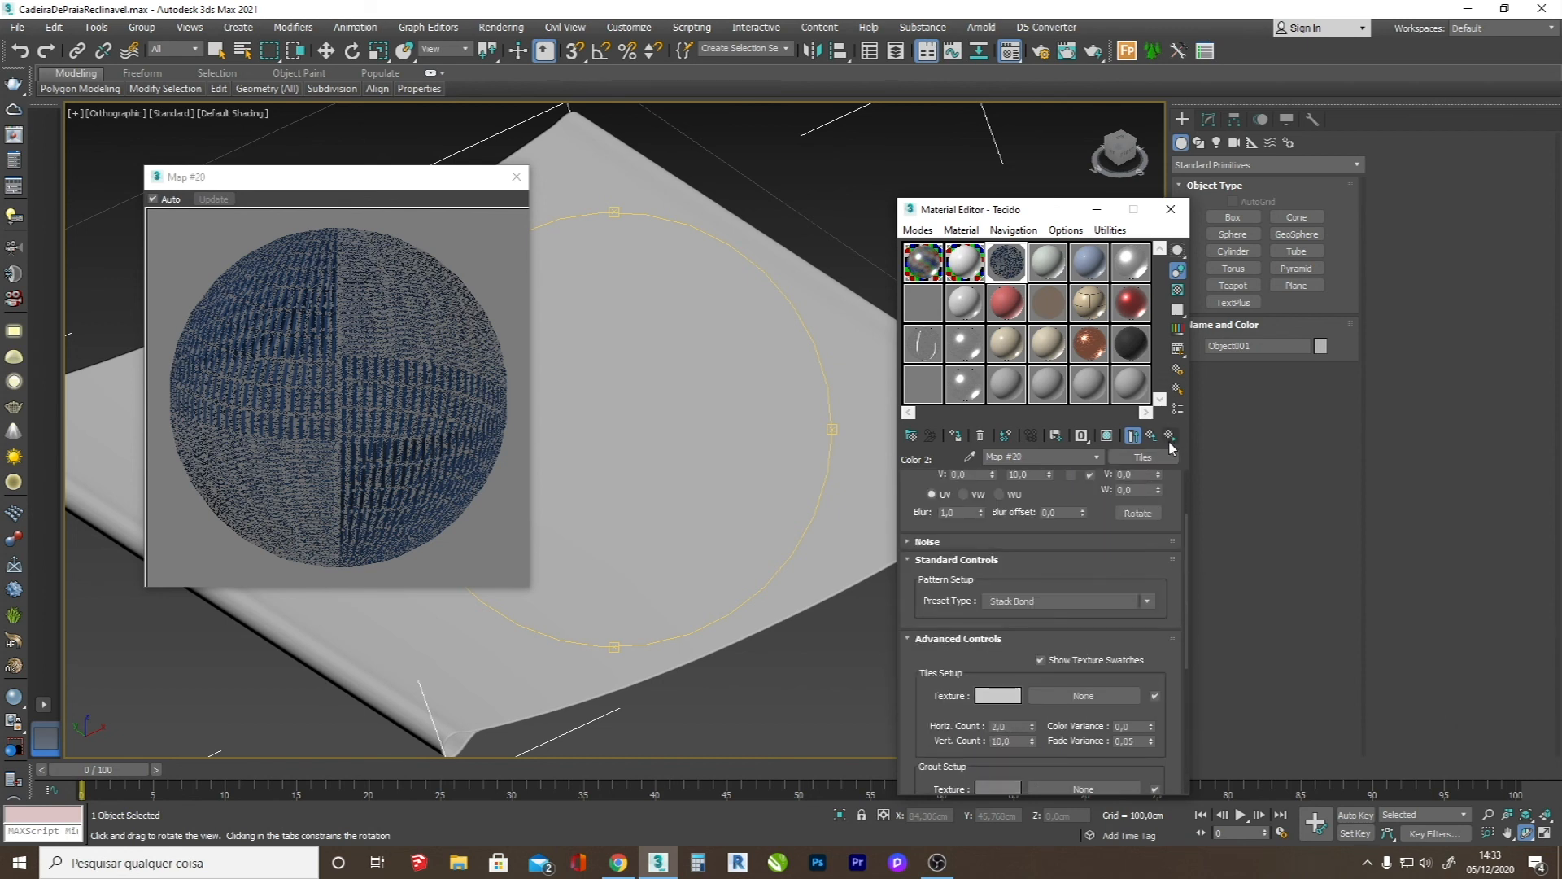
{"action": "left_click", "coordinate": [999, 788]}
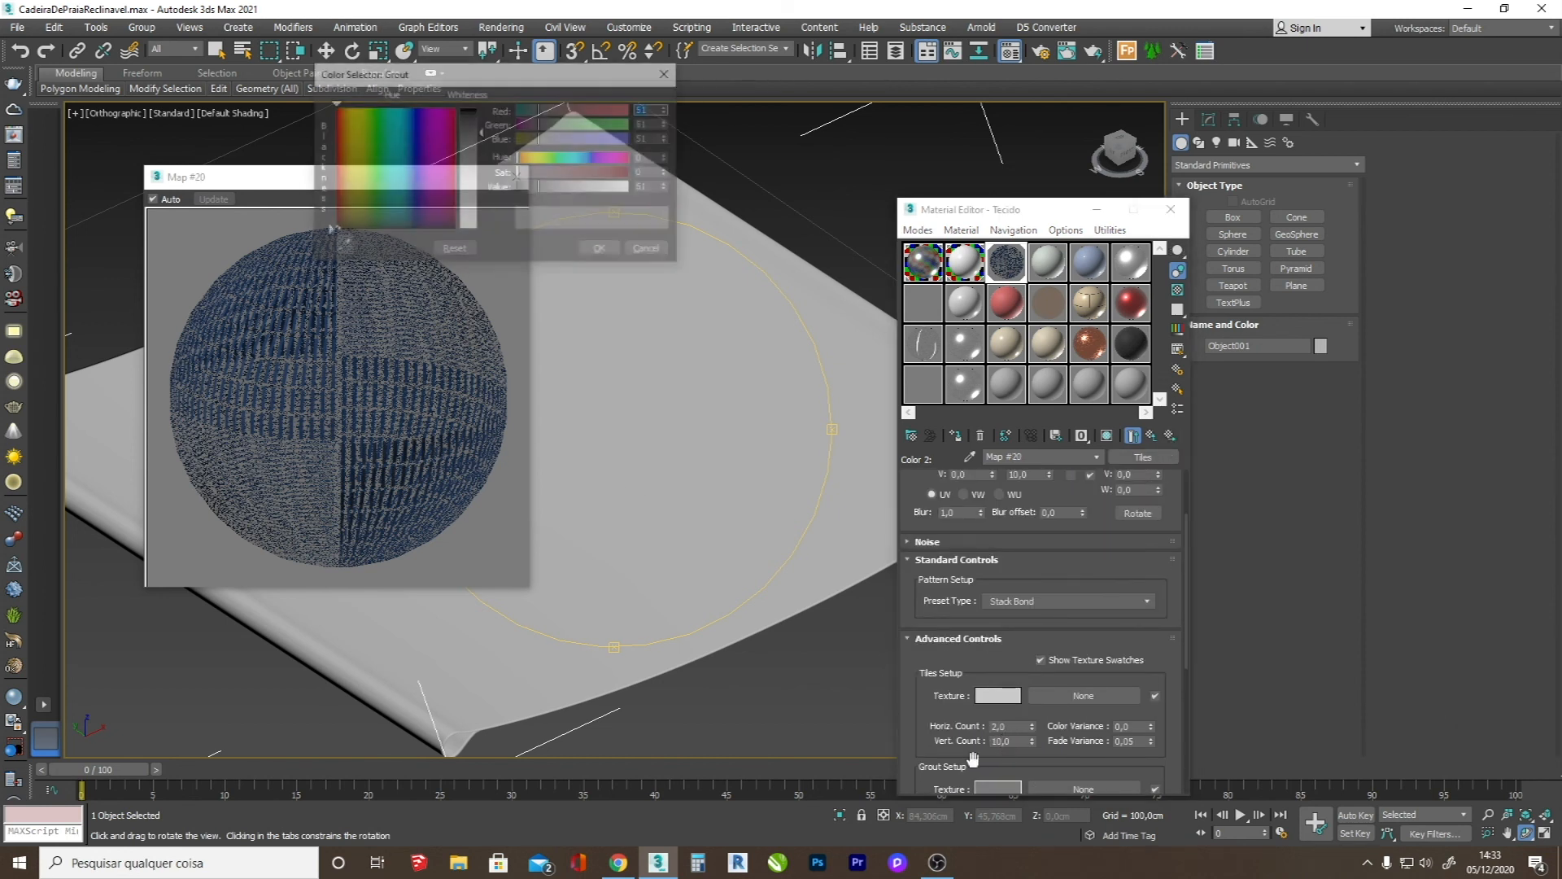
{"action": "left_click", "coordinate": [482, 218]}
{"action": "mouse_move", "coordinate": [481, 215]}
{"action": "left_mouse_down"}
{"action": "mouse_move", "coordinate": [480, 199]}
{"action": "mouse_move", "coordinate": [477, 217]}
{"action": "left_mouse_up"}
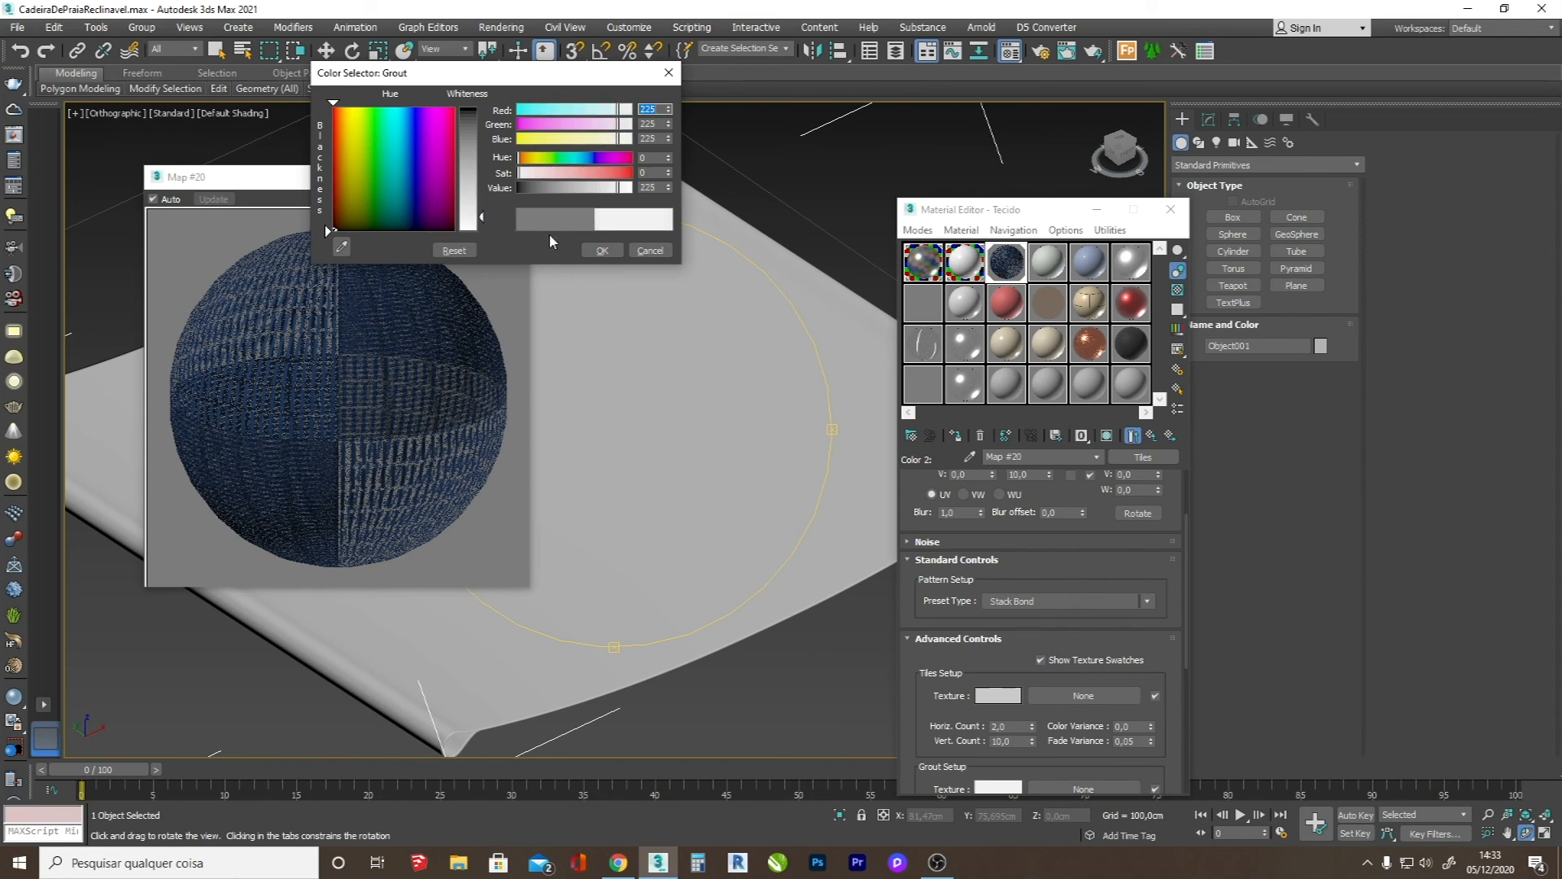
{"action": "left_click", "coordinate": [602, 250]}
- Set the Color #2 Tiles map's tile color to a darker gray of 62, and close the enlarged material preview
{"action": "left_click", "coordinate": [998, 695]}
{"action": "left_click", "coordinate": [478, 146]}
{"action": "left_click", "coordinate": [478, 140]}
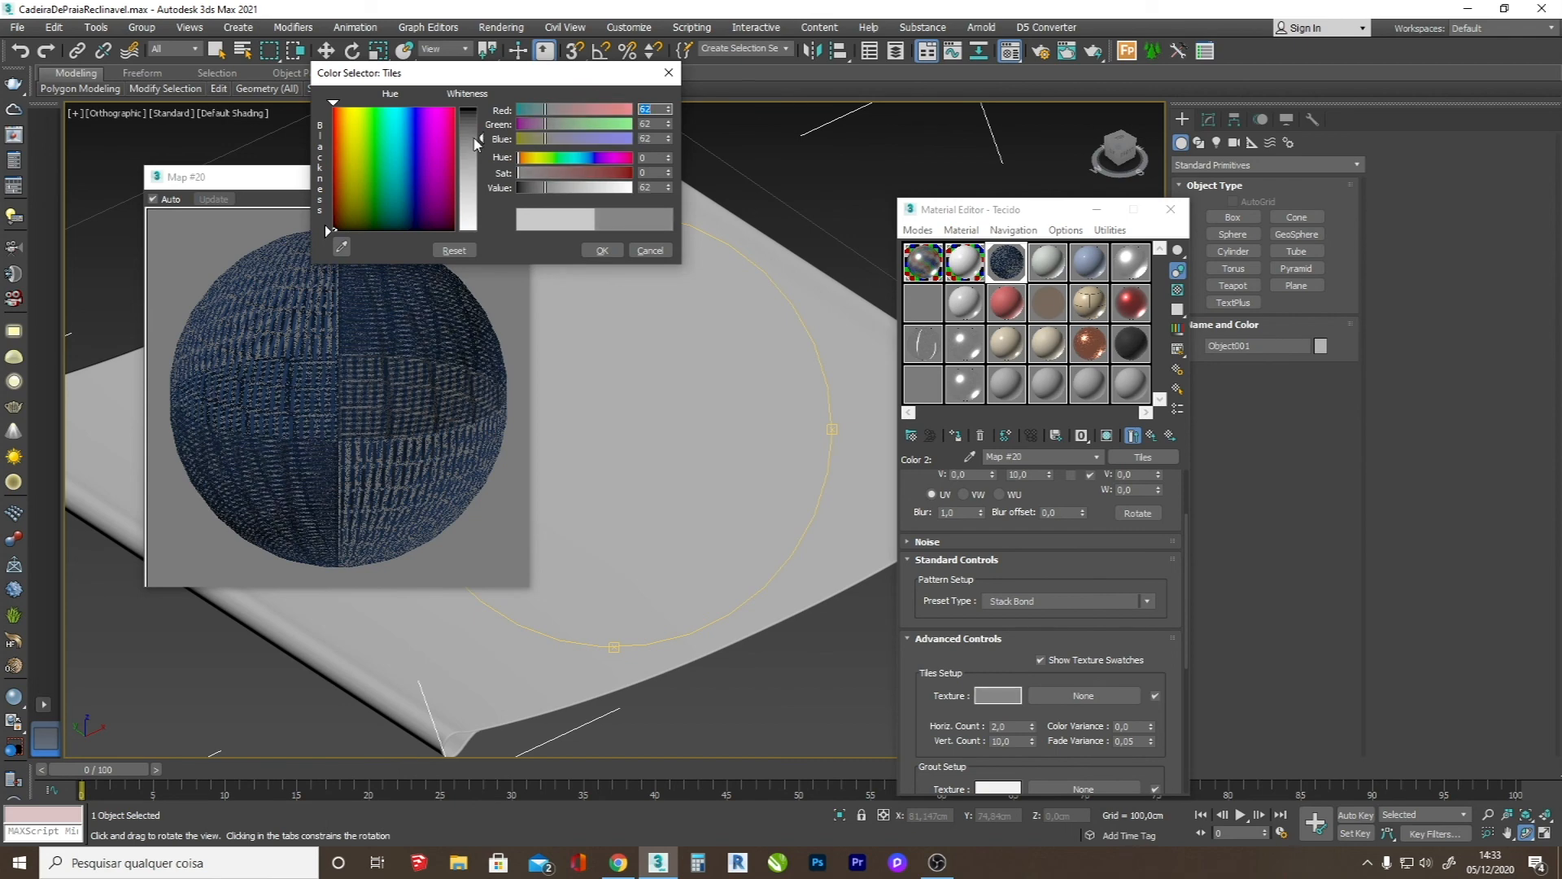
{"action": "left_click", "coordinate": [601, 250]}
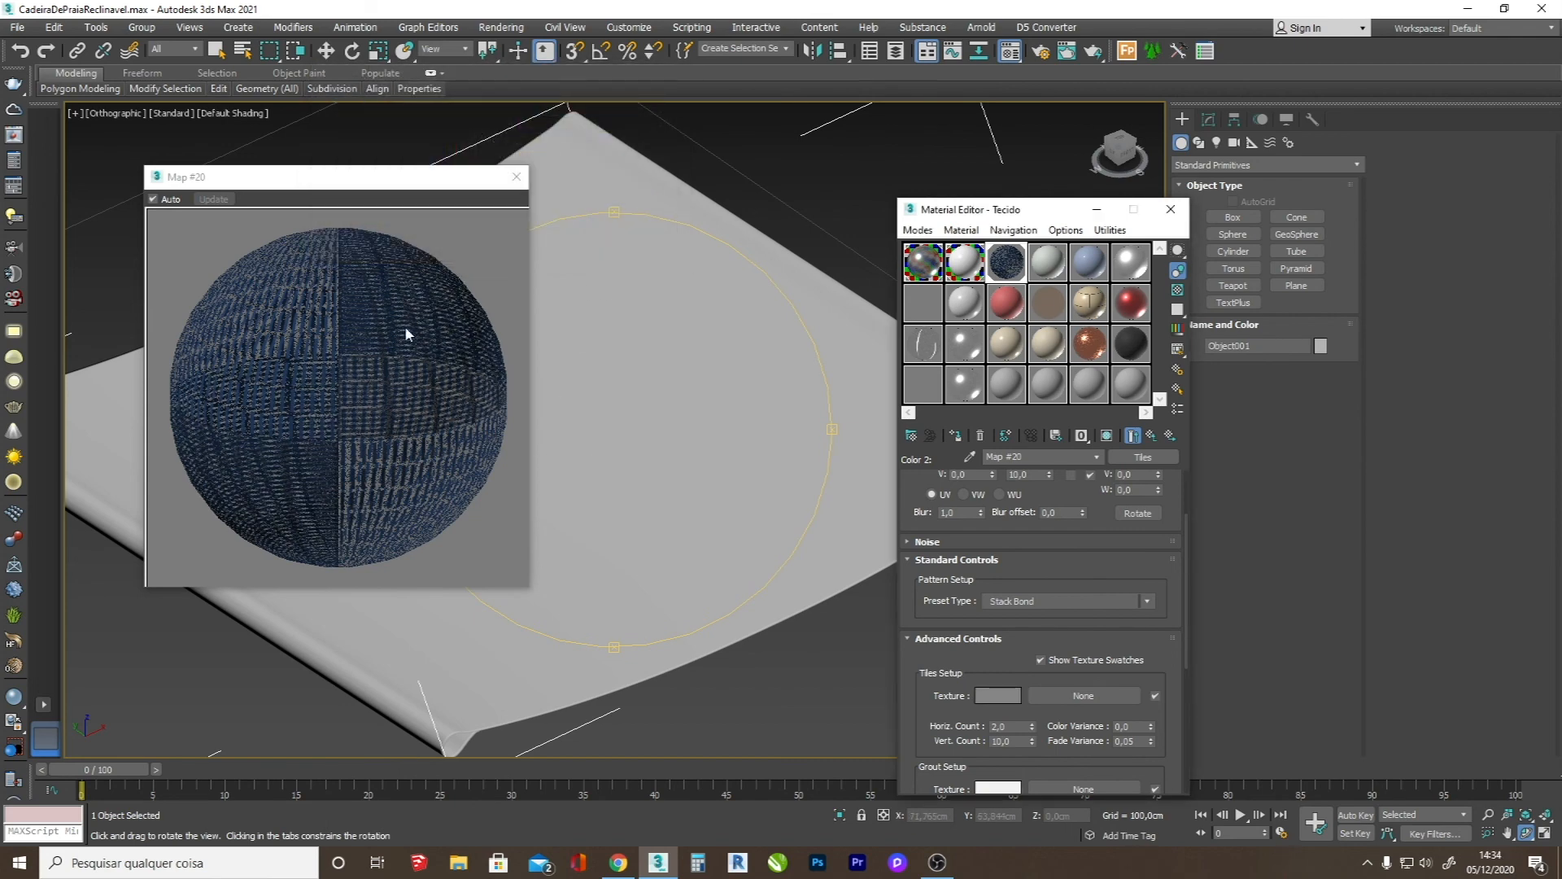
{"action": "left_click", "coordinate": [515, 177]}
- Return to the top level of Tecido and show its shaded material on the seat fabric in the viewport
{"action": "left_click", "coordinate": [1149, 436]}
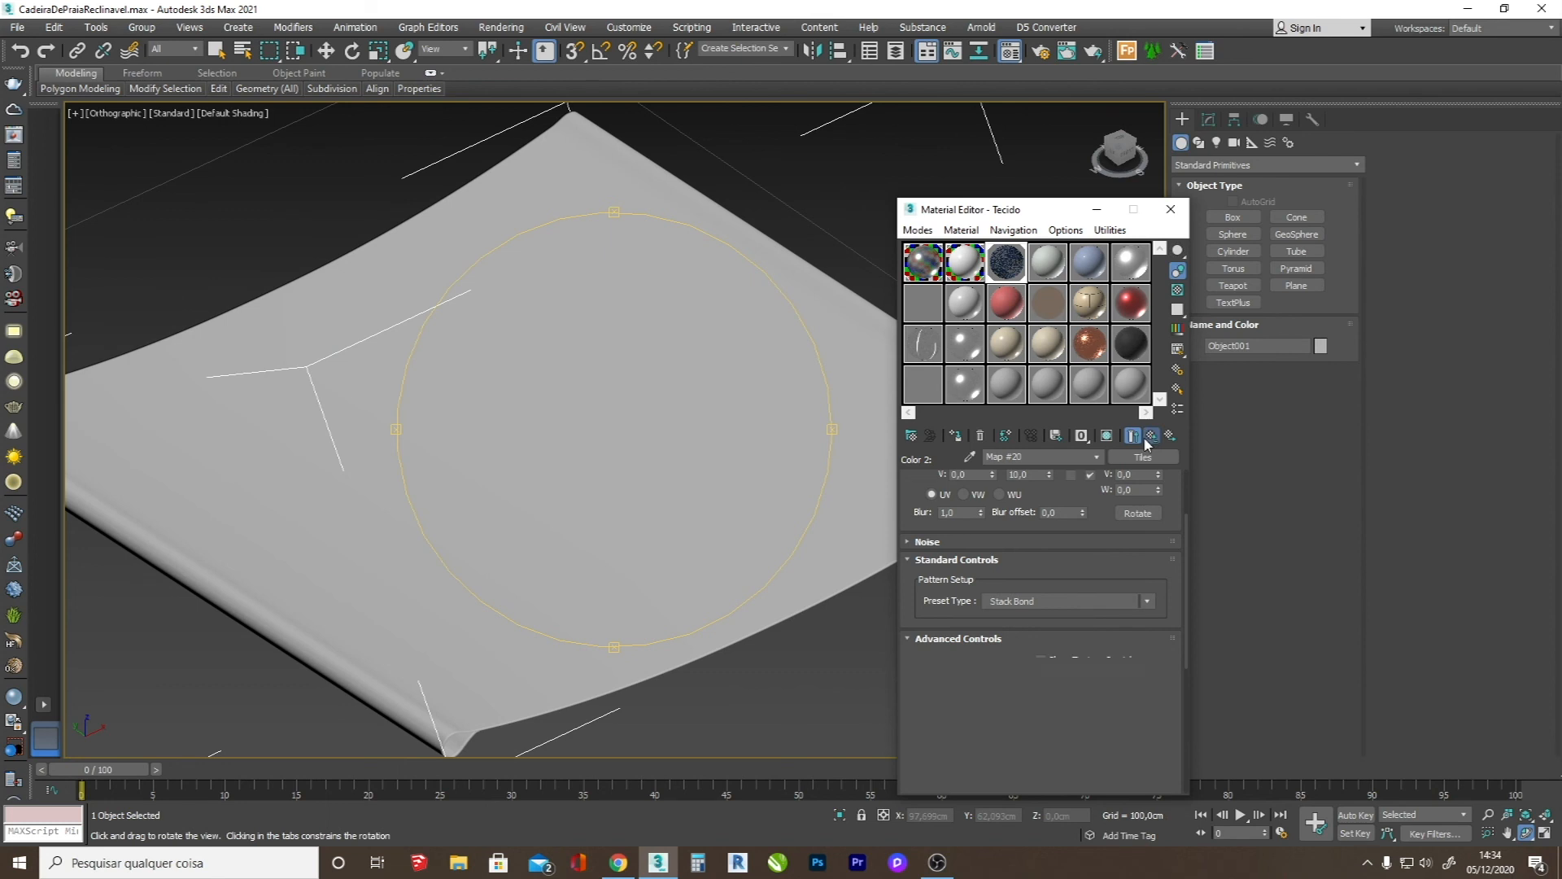
{"action": "left_click", "coordinate": [1134, 437]}
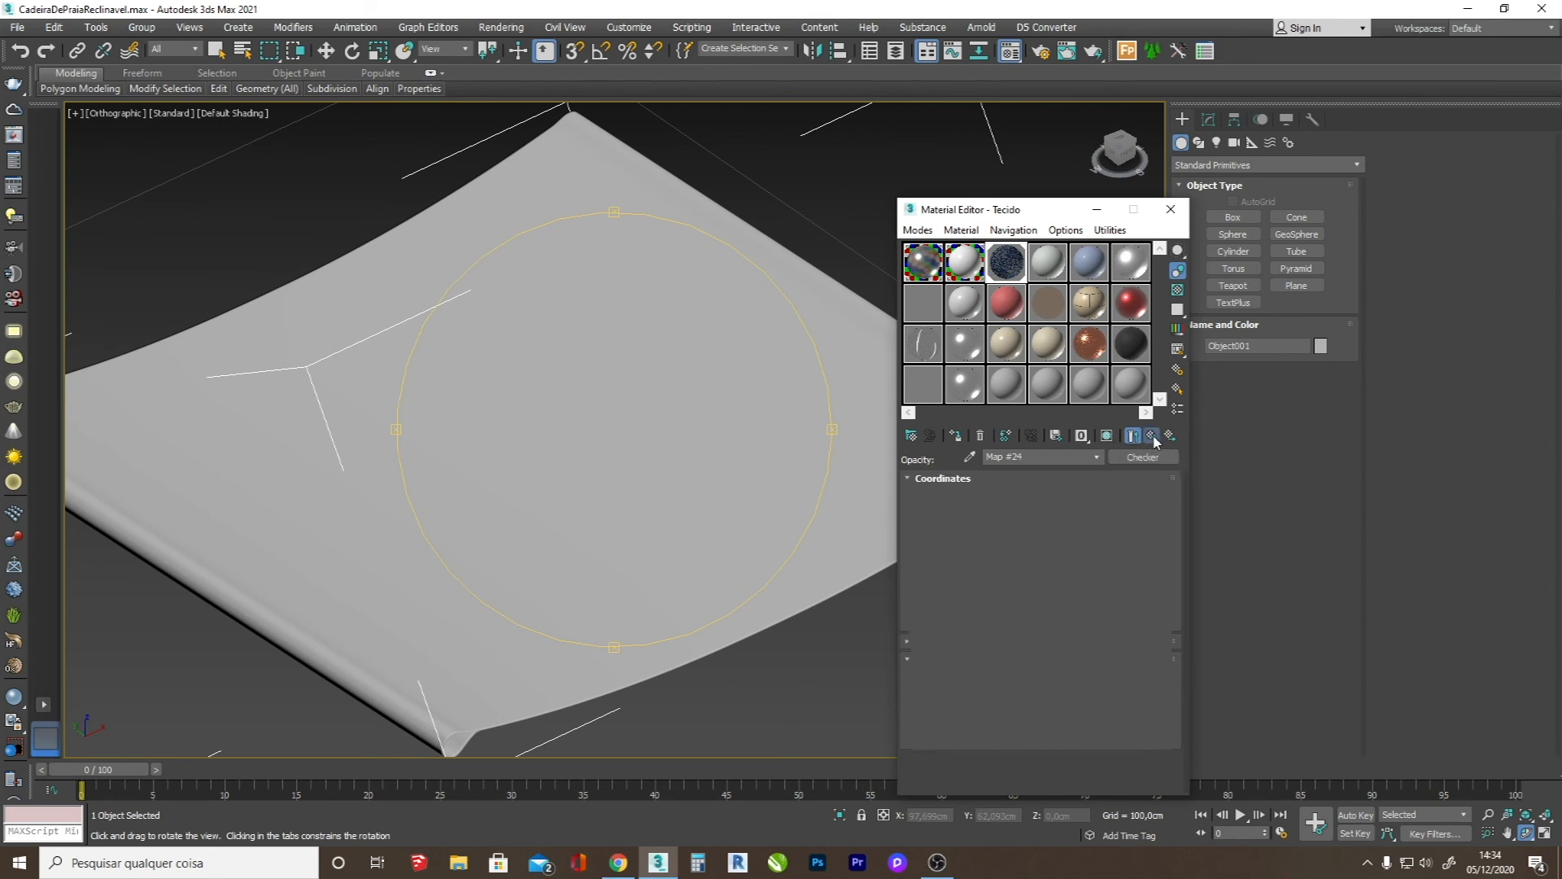
{"action": "left_click", "coordinate": [1106, 435]}
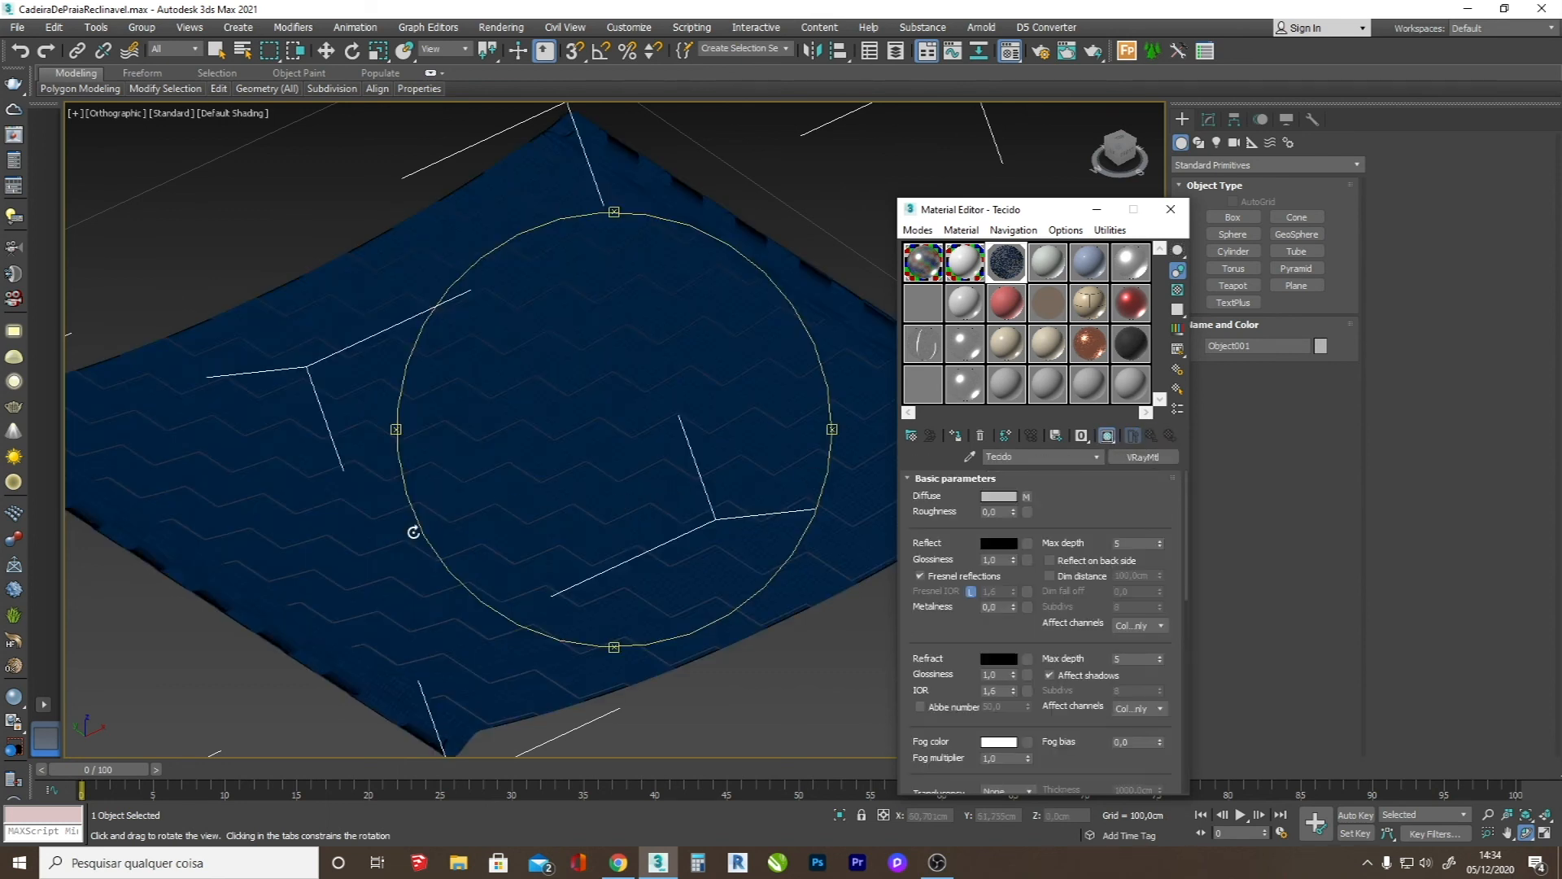
{"action": "scroll", "coordinate": [408, 533], "scroll_direction": "up", "scroll_amount": 5}
{"action": "scroll", "coordinate": [408, 533], "scroll_direction": "down", "scroll_amount": 5}
{"action": "middle_click_drag", "start_coordinate": [540, 513], "coordinate": [534, 596], "text": "alt"}
{"action": "scroll", "coordinate": [535, 595], "scroll_direction": "down", "scroll_amount": 2}
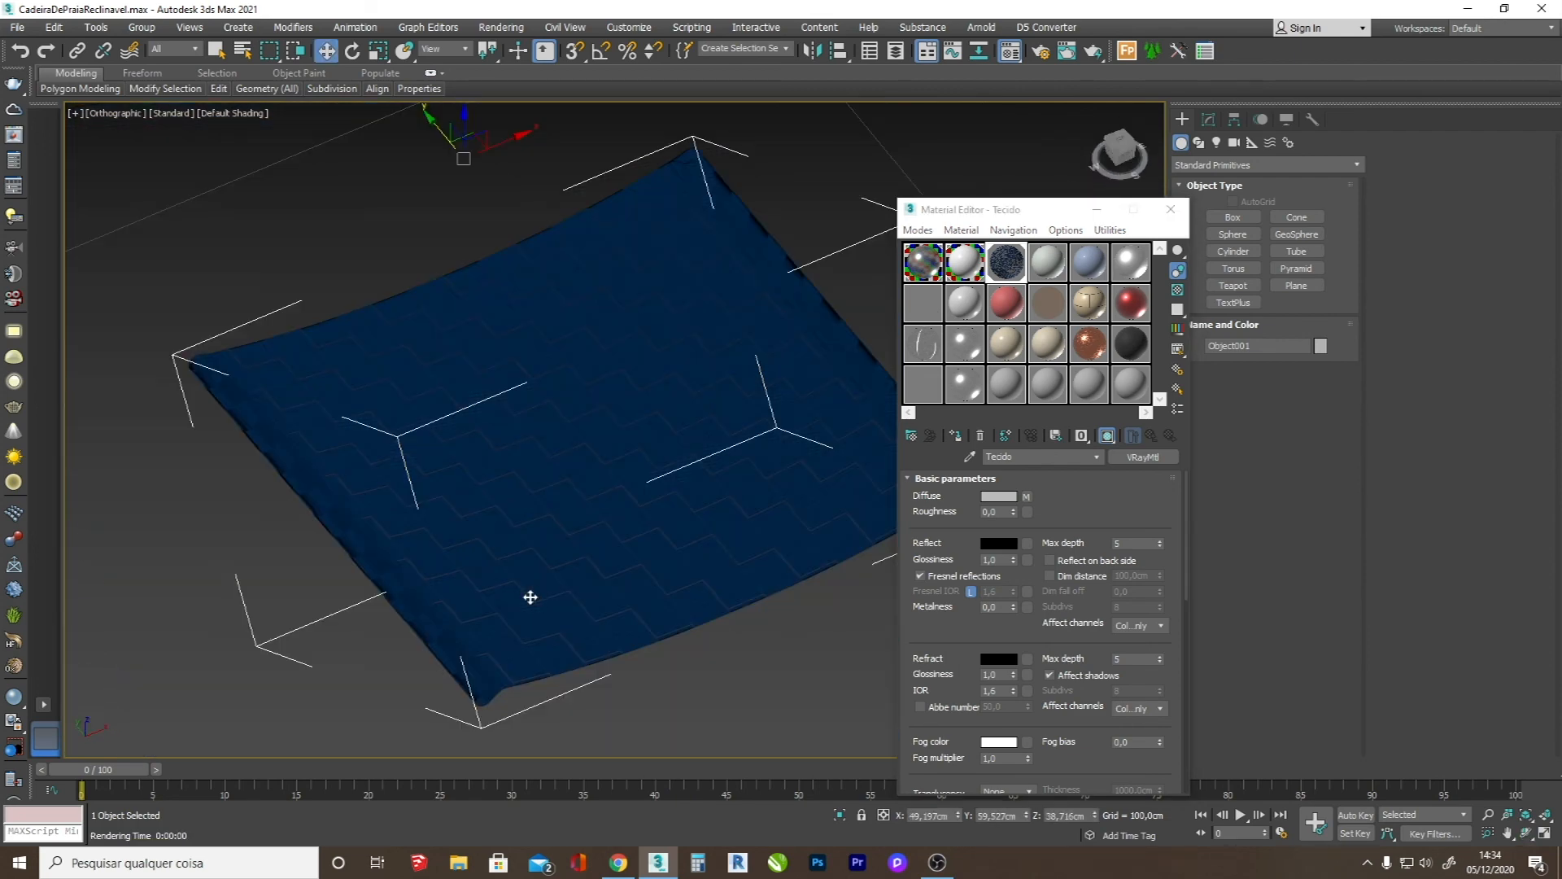
- Unhide all chair parts and assign Tecido to the curved fabric strip between the seat and backrest
{"action": "right_click", "coordinate": [525, 593]}
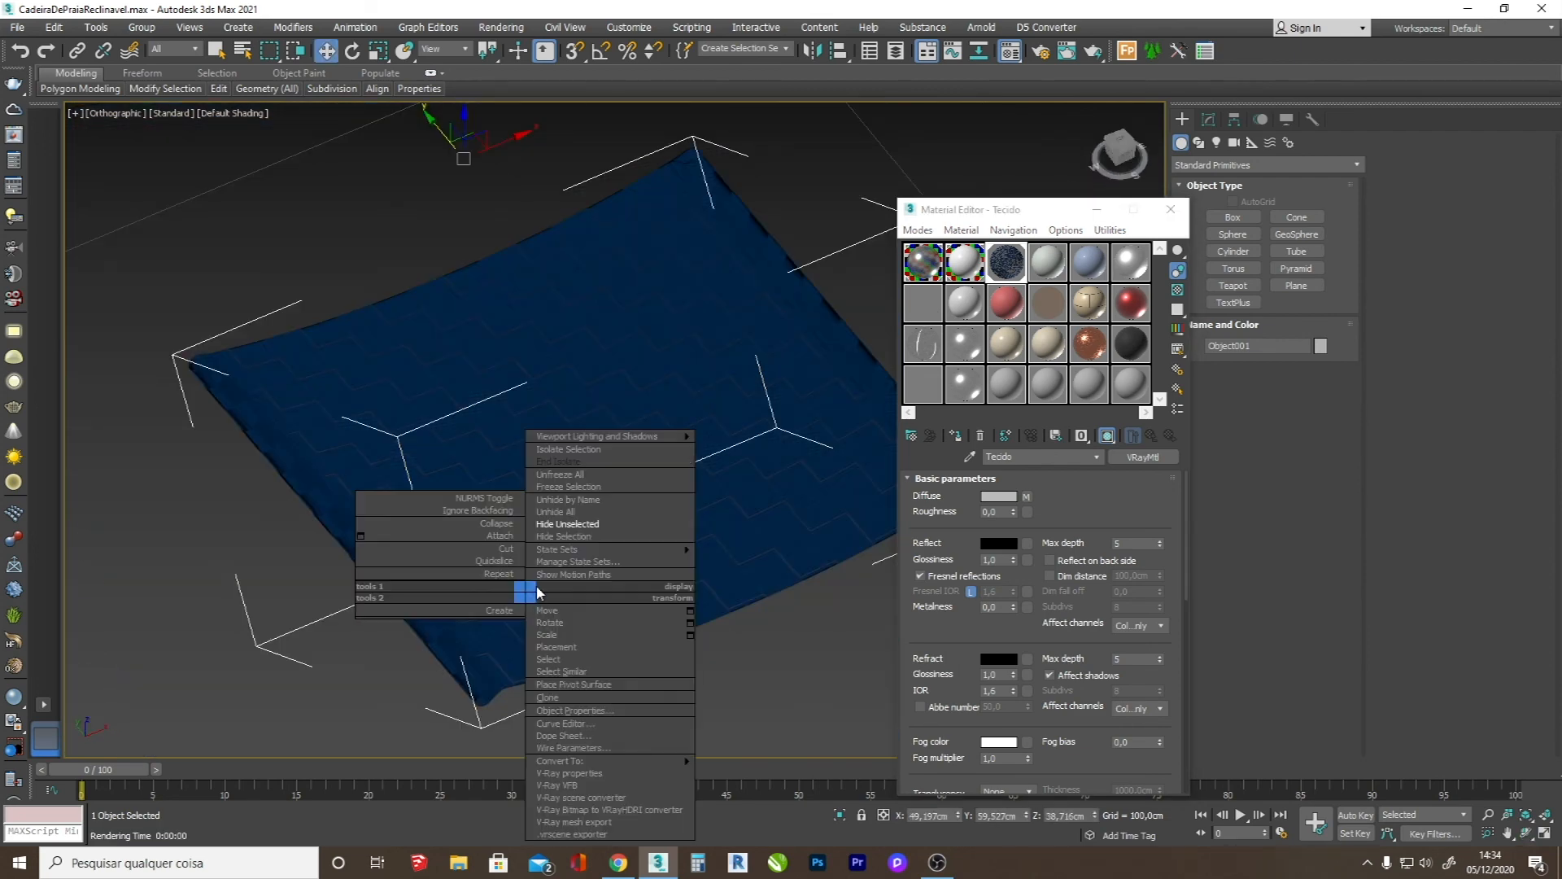
{"action": "left_click", "coordinate": [588, 514]}
{"action": "middle_click_drag", "start_coordinate": [444, 167], "coordinate": [503, 413]}
{"action": "scroll", "coordinate": [496, 509], "scroll_direction": "up", "scroll_amount": 3}
{"action": "key", "text": "F4"}
{"action": "left_click", "coordinate": [497, 509]}
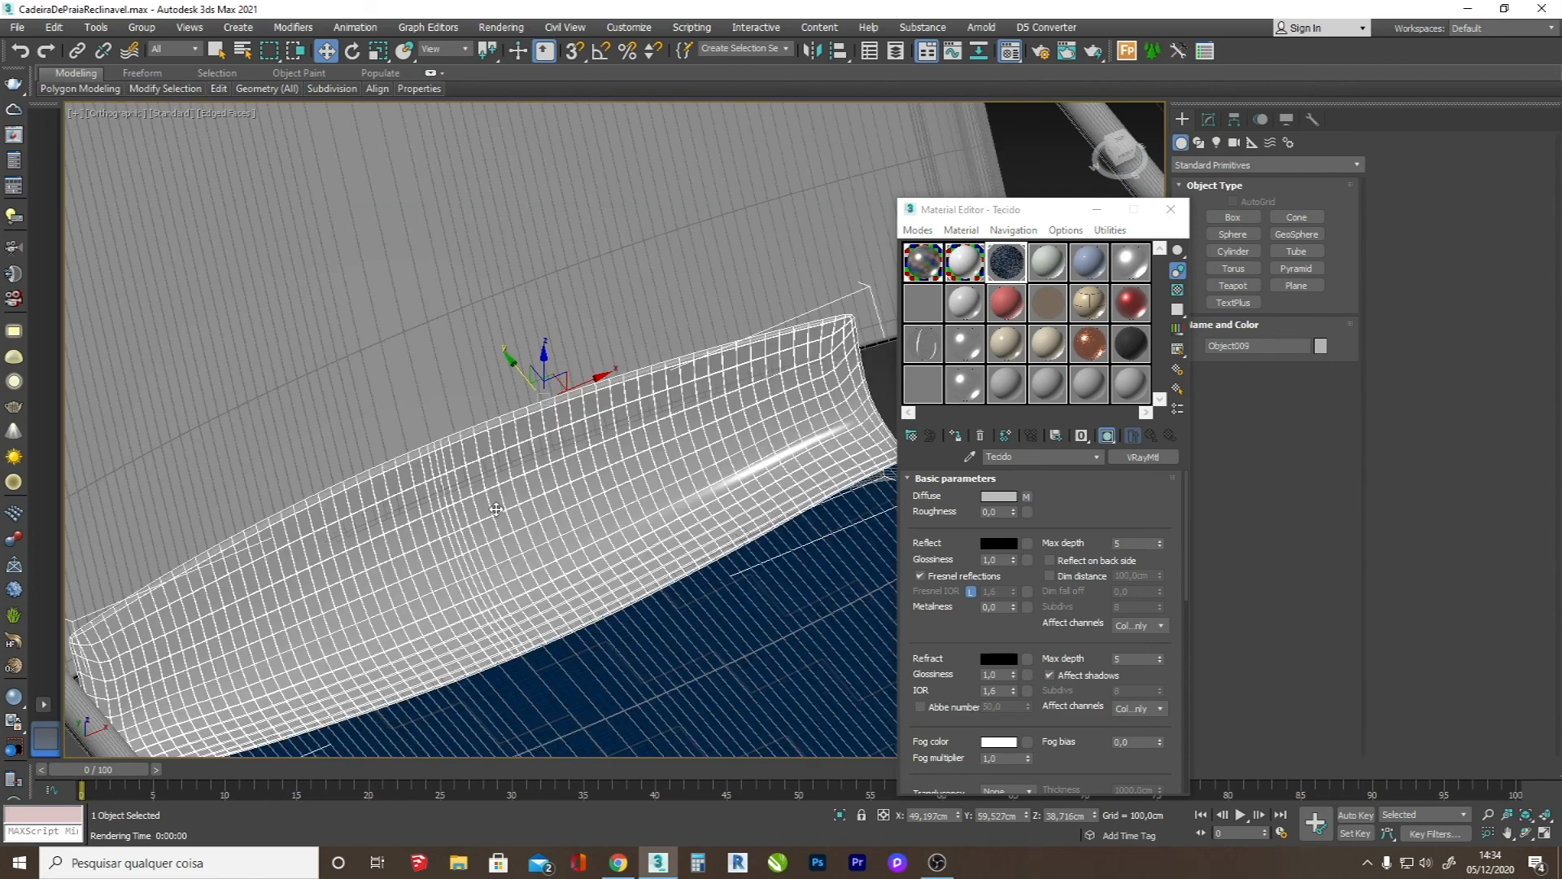
{"action": "scroll", "coordinate": [495, 509], "scroll_direction": "down", "scroll_amount": 3}
{"action": "left_click", "coordinate": [957, 435]}
{"action": "scroll", "coordinate": [484, 539], "scroll_direction": "up", "scroll_amount": 5}
{"action": "key", "text": "F4"}
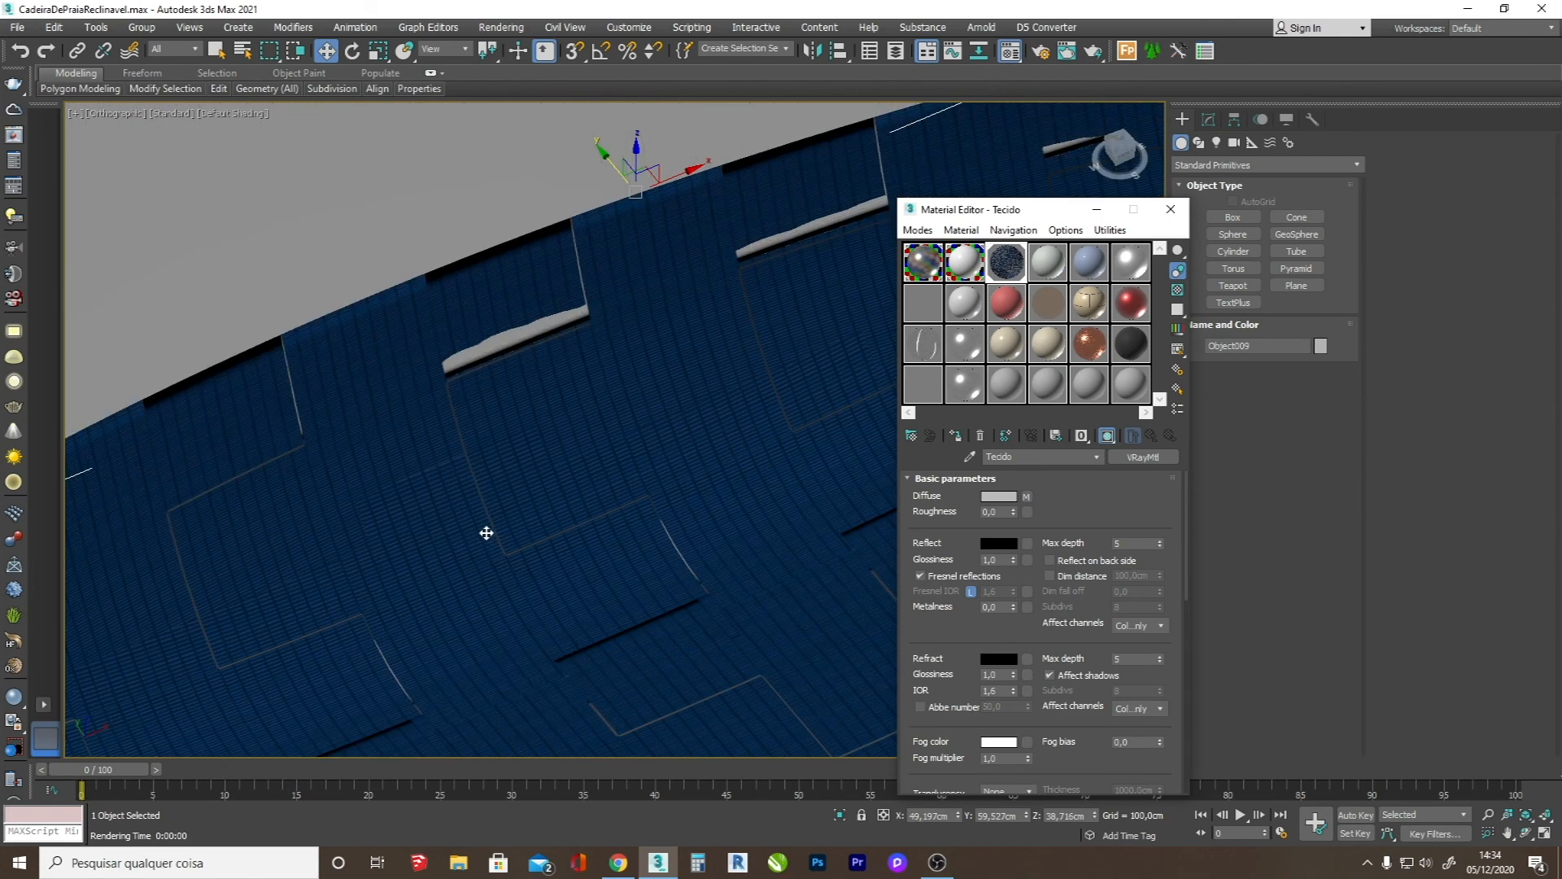
- Add a UVW Map modifier with Box mapping to the fabric strip between the seat and backrest
{"action": "scroll", "coordinate": [491, 465], "scroll_direction": "down", "scroll_amount": 3}
{"action": "scroll", "coordinate": [270, 481], "scroll_direction": "up", "scroll_amount": 2}
{"action": "scroll", "coordinate": [377, 489], "scroll_direction": "down", "scroll_amount": 1}
{"action": "scroll", "coordinate": [446, 540], "scroll_direction": "down", "scroll_amount": 4}
{"action": "scroll", "coordinate": [395, 450], "scroll_direction": "up", "scroll_amount": 5}
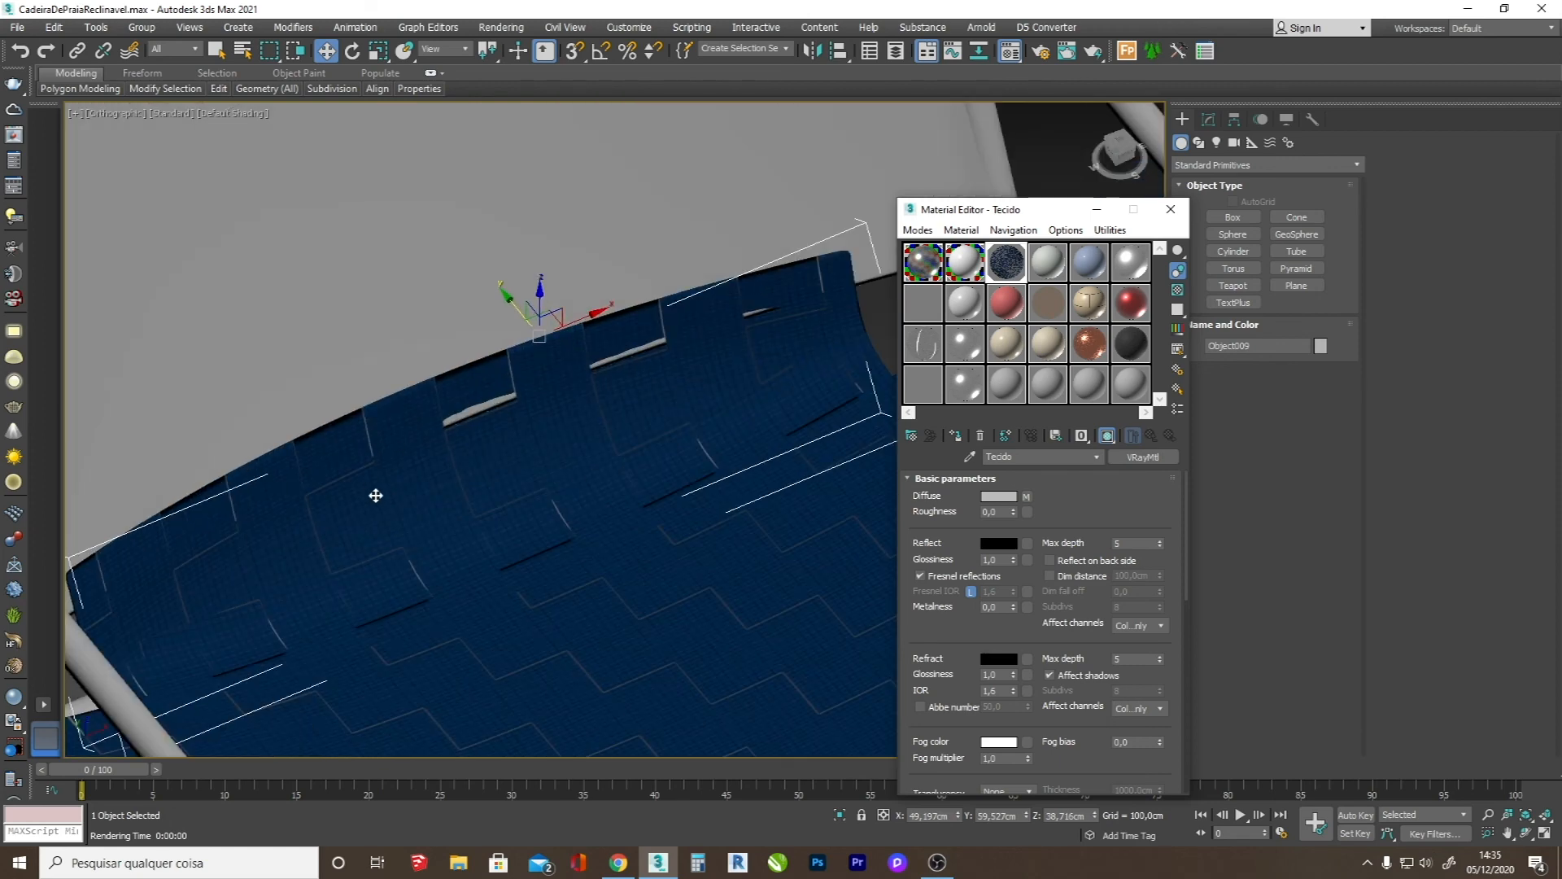
{"action": "scroll", "coordinate": [375, 496], "scroll_direction": "down", "scroll_amount": 1}
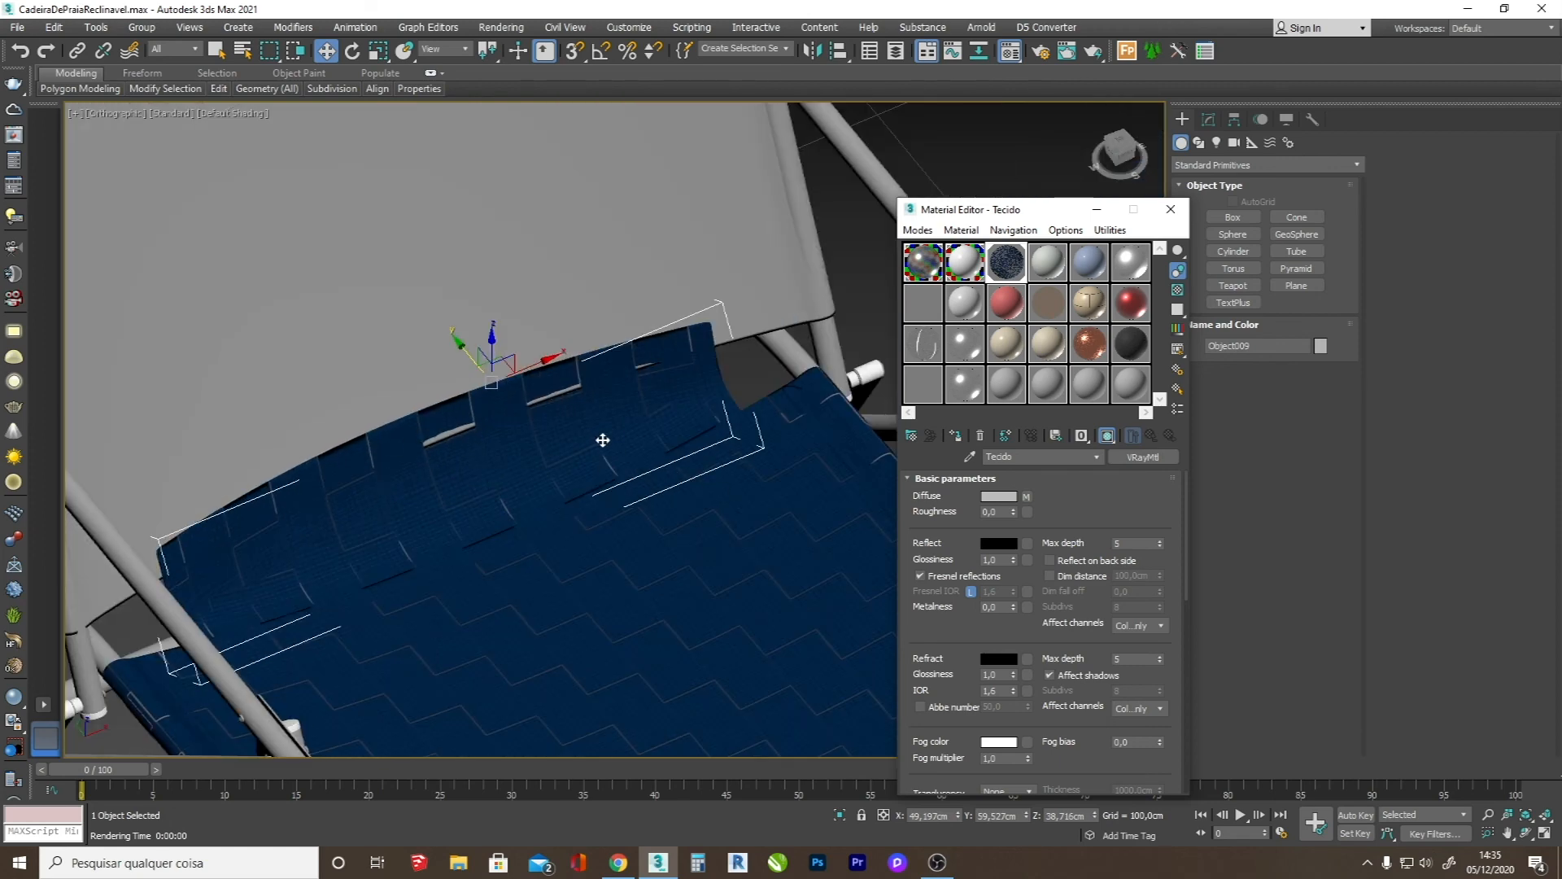
{"action": "left_click", "coordinate": [1209, 120]}
{"action": "left_click", "coordinate": [1357, 168]}
{"action": "left_click_drag", "start_coordinate": [1362, 206], "coordinate": [1370, 615]}
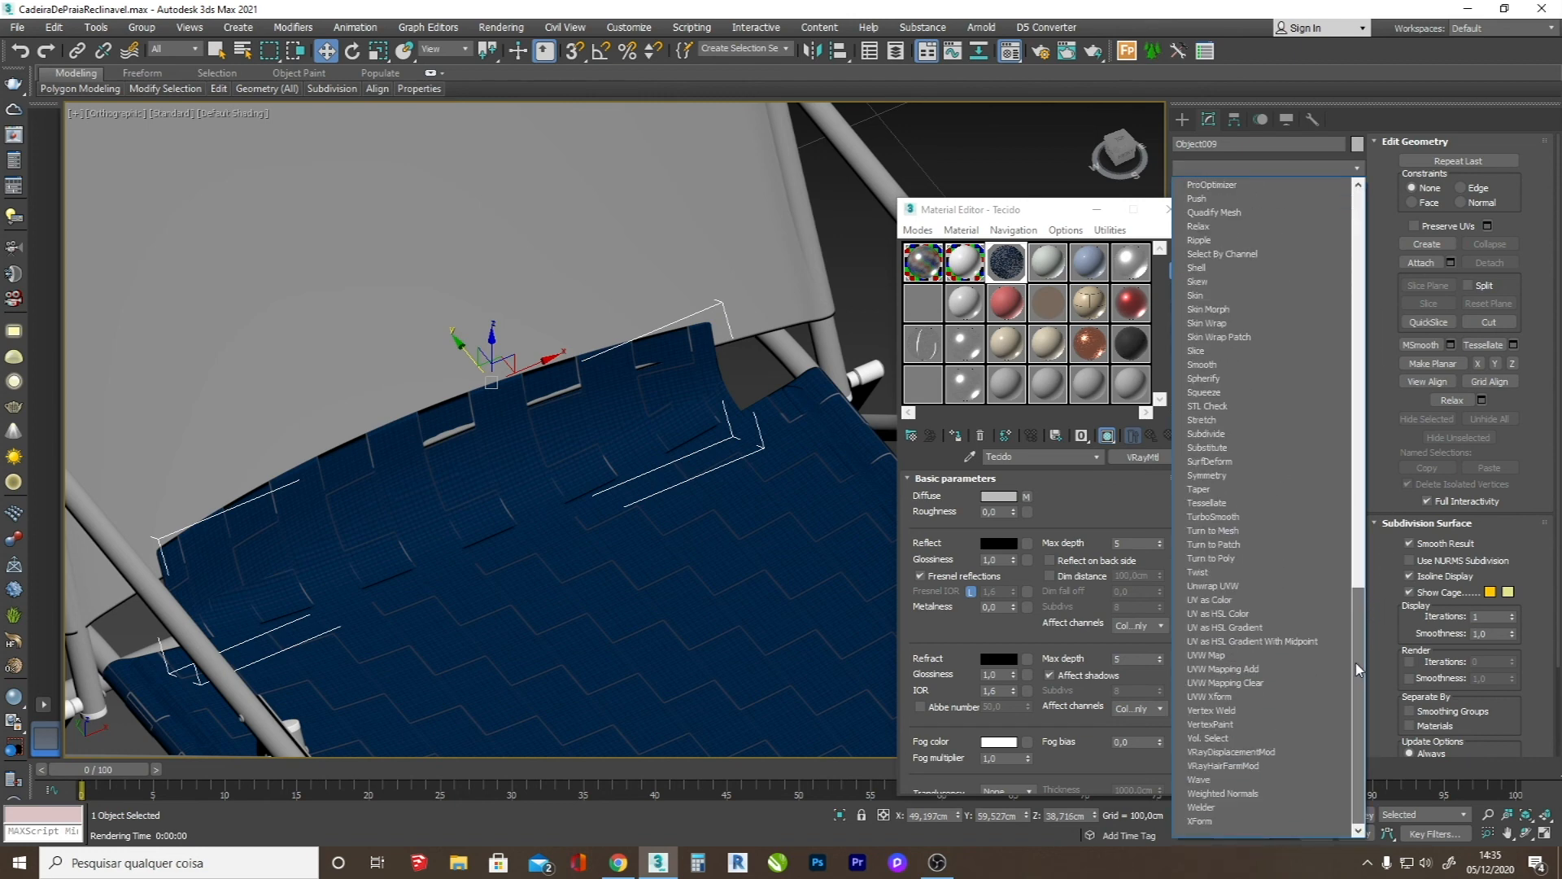
{"action": "left_click", "coordinate": [1252, 655]}
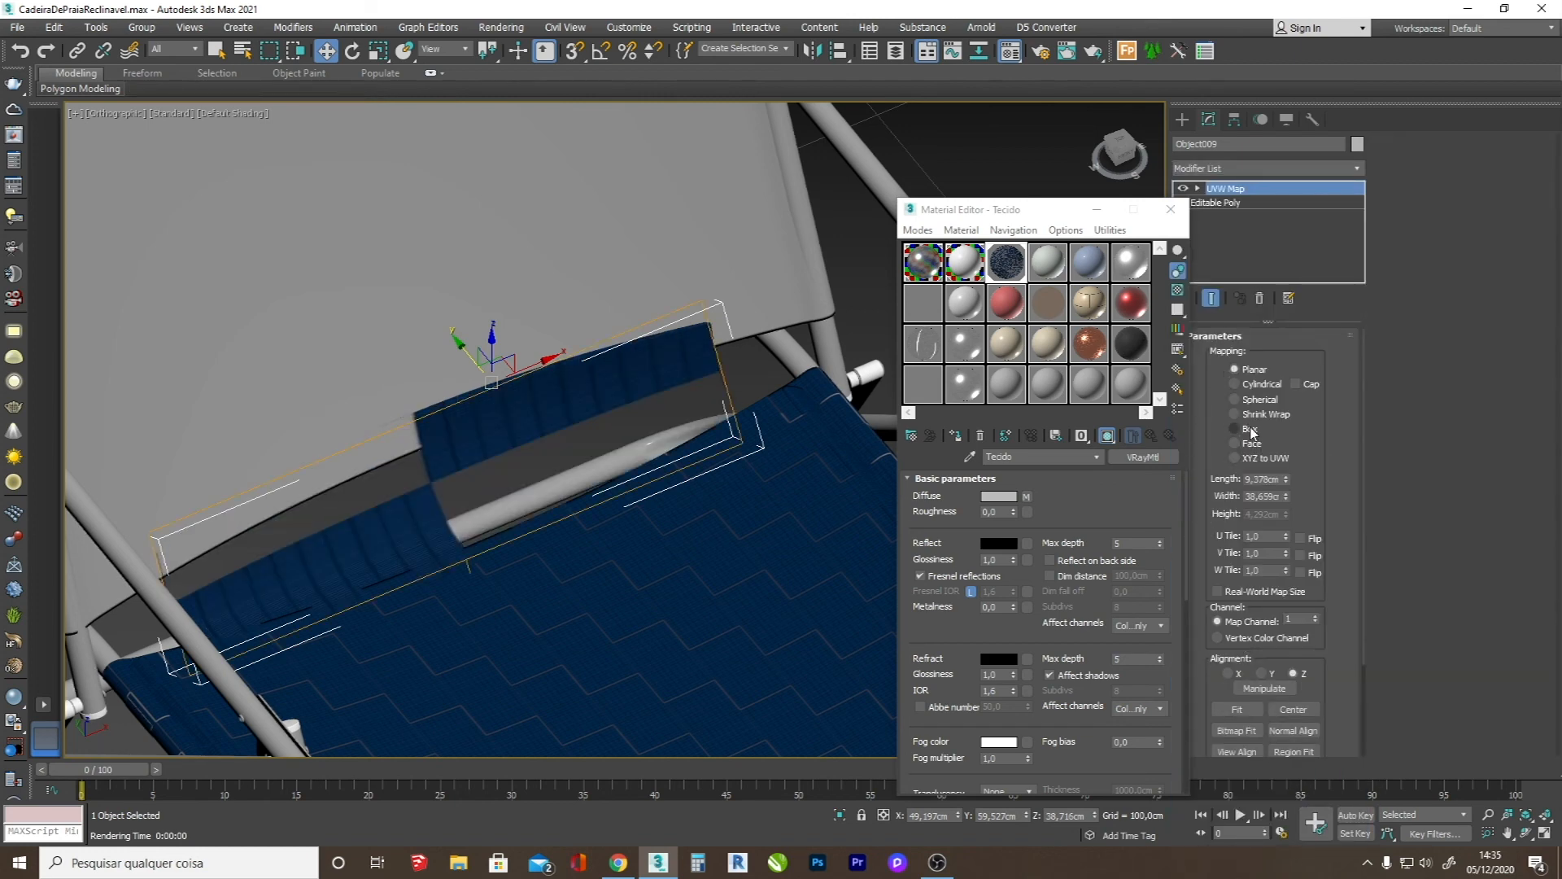
{"action": "left_click", "coordinate": [1234, 429]}
- Scale the strip's UVW Map gizmo down along its length and then uniformly, until its weave matches the seat fabric's pattern size
{"action": "key", "text": "1"}
{"action": "key", "text": "r"}
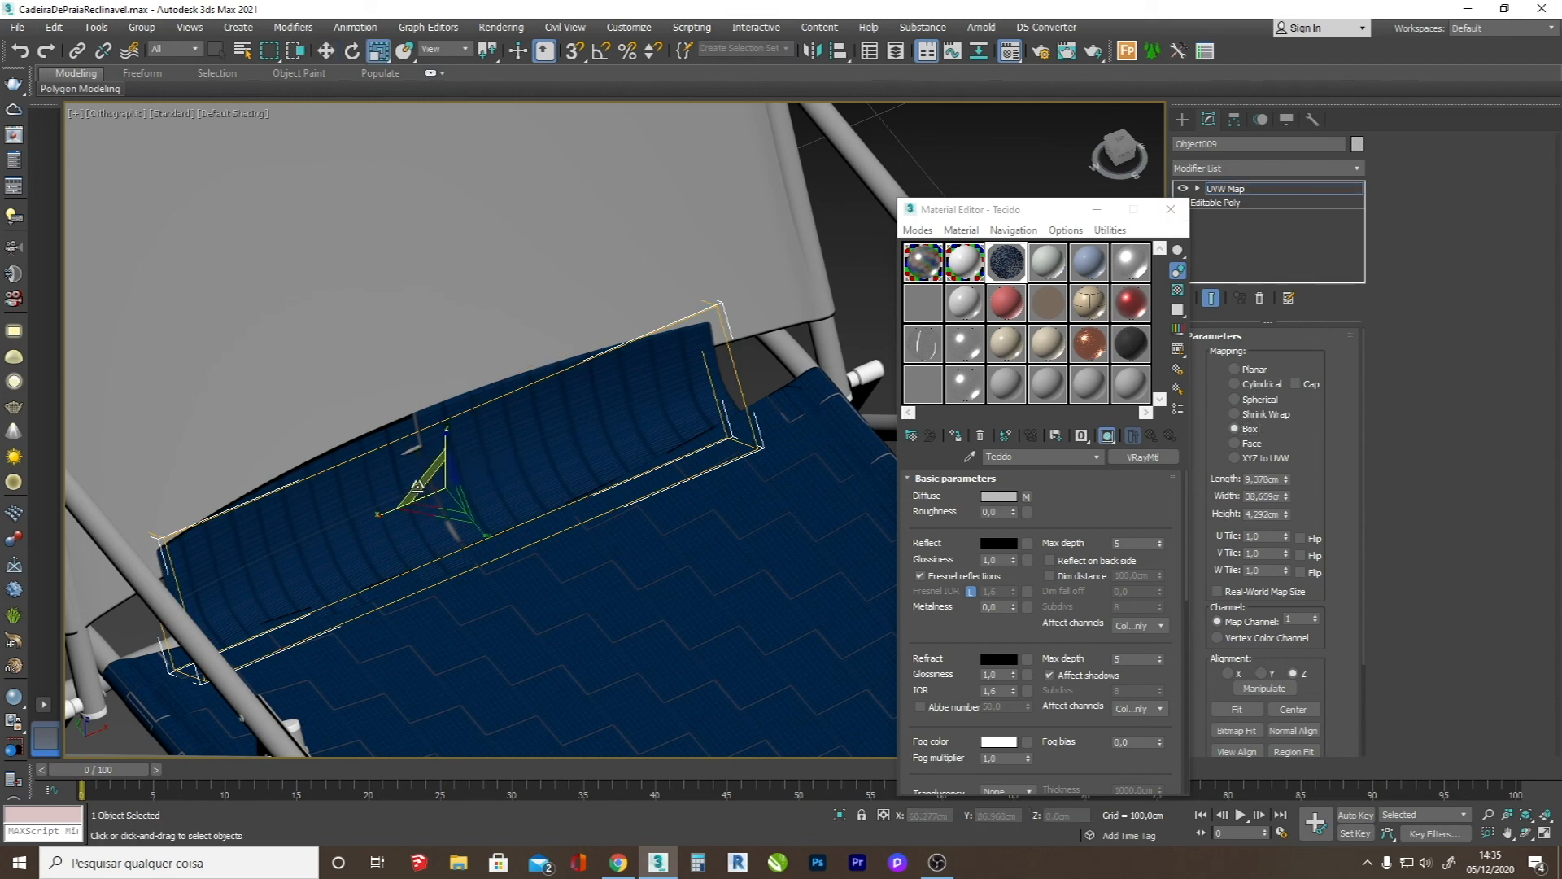
{"action": "left_click_drag", "start_coordinate": [394, 506], "coordinate": [431, 497]}
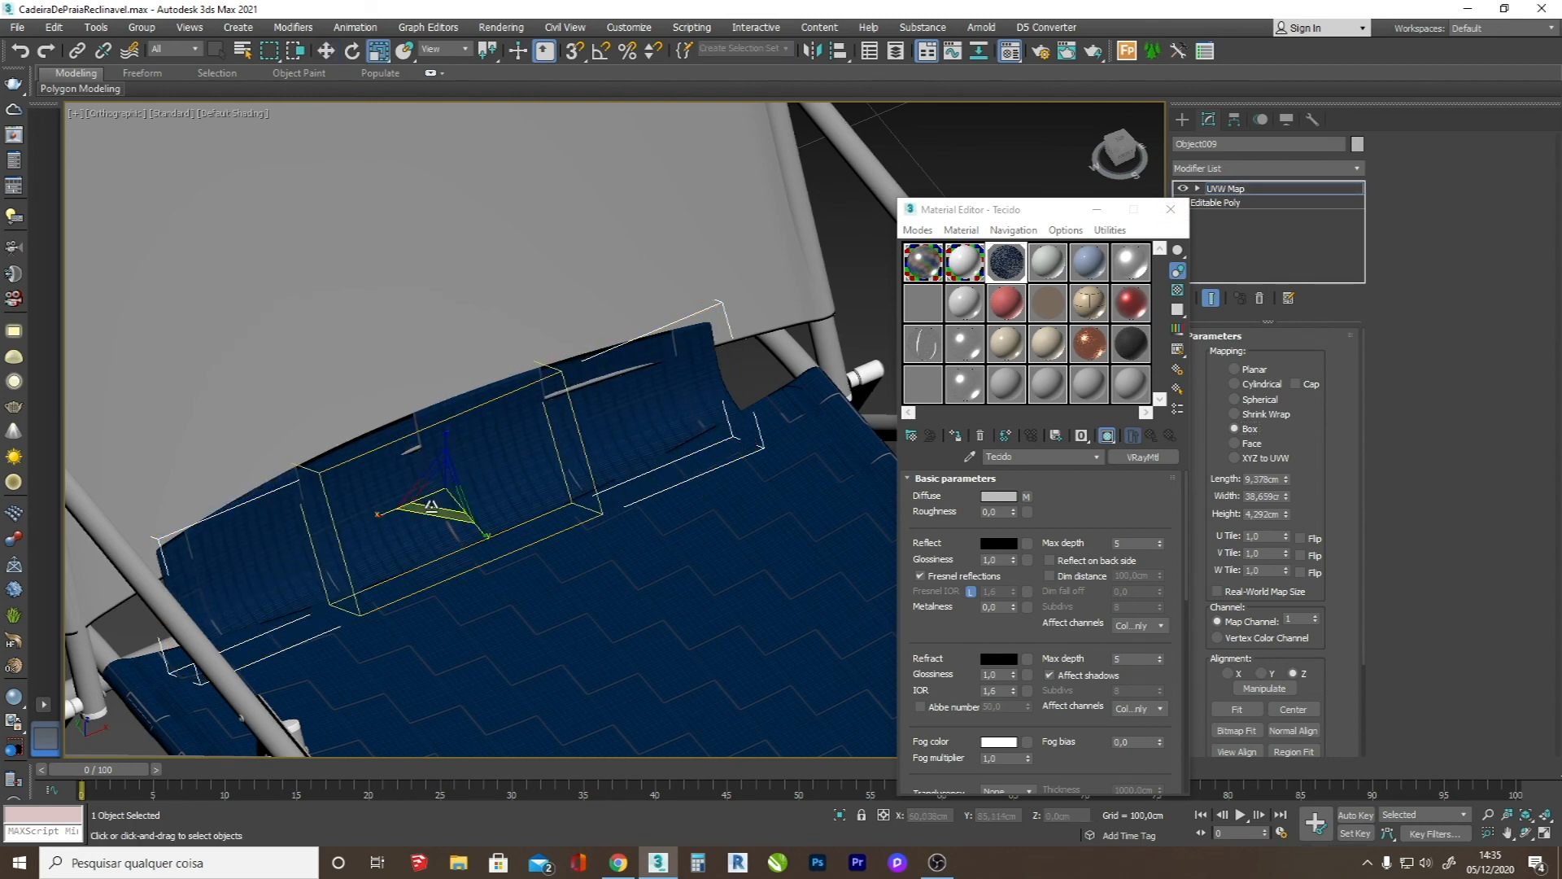
{"action": "scroll", "coordinate": [429, 512], "scroll_direction": "up", "scroll_amount": 5}
{"action": "left_click_drag", "start_coordinate": [432, 464], "coordinate": [684, 6]}
{"action": "left_click_drag", "start_coordinate": [478, 447], "coordinate": [499, 292]}
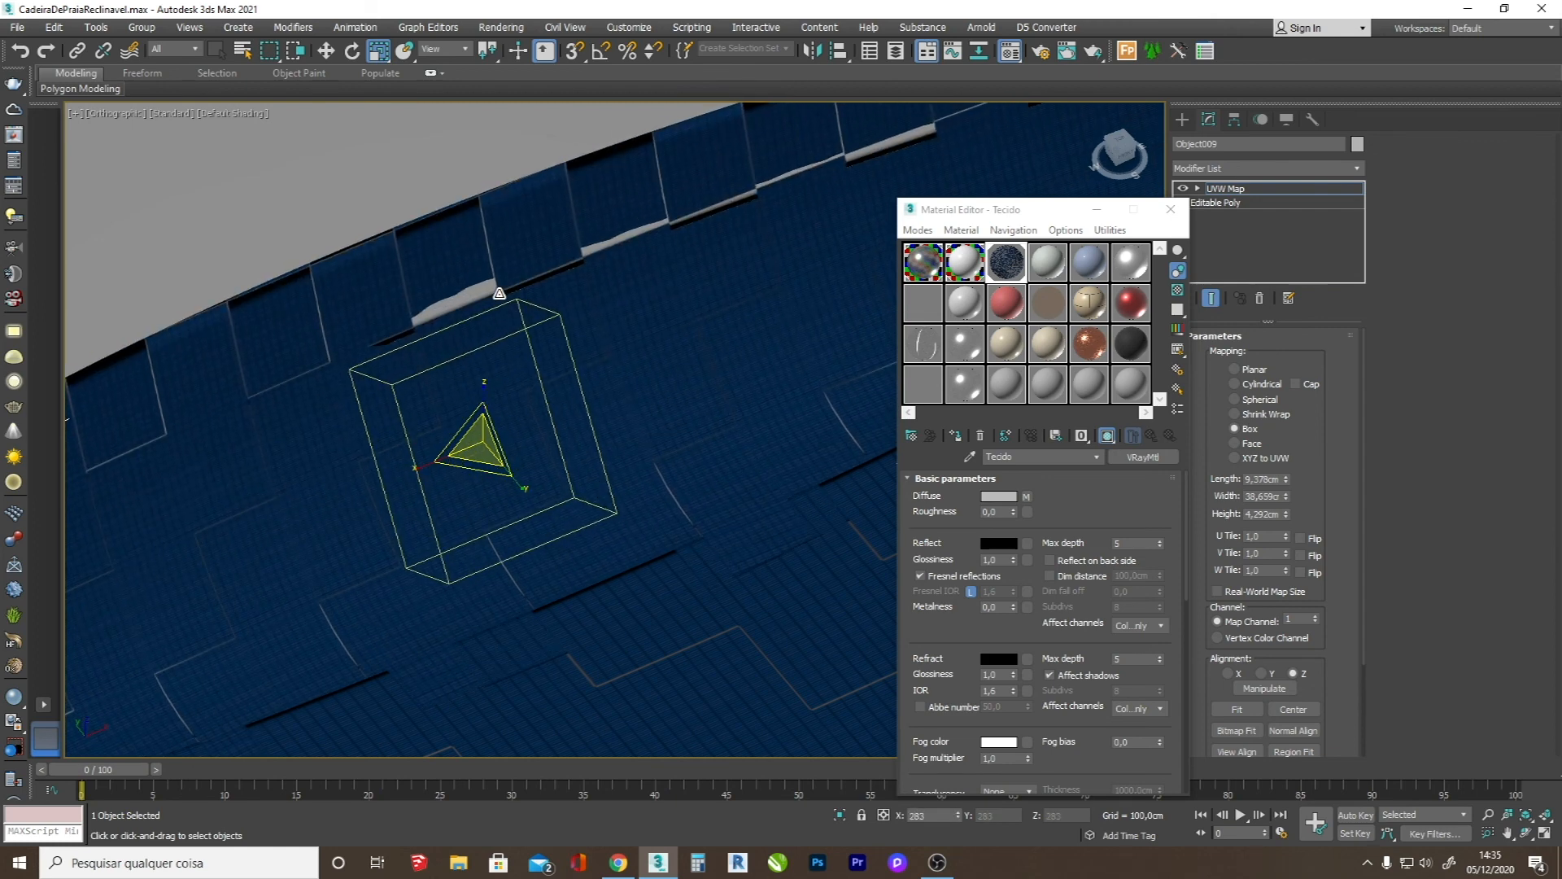
{"action": "scroll", "coordinate": [494, 351], "scroll_direction": "down", "scroll_amount": 3}
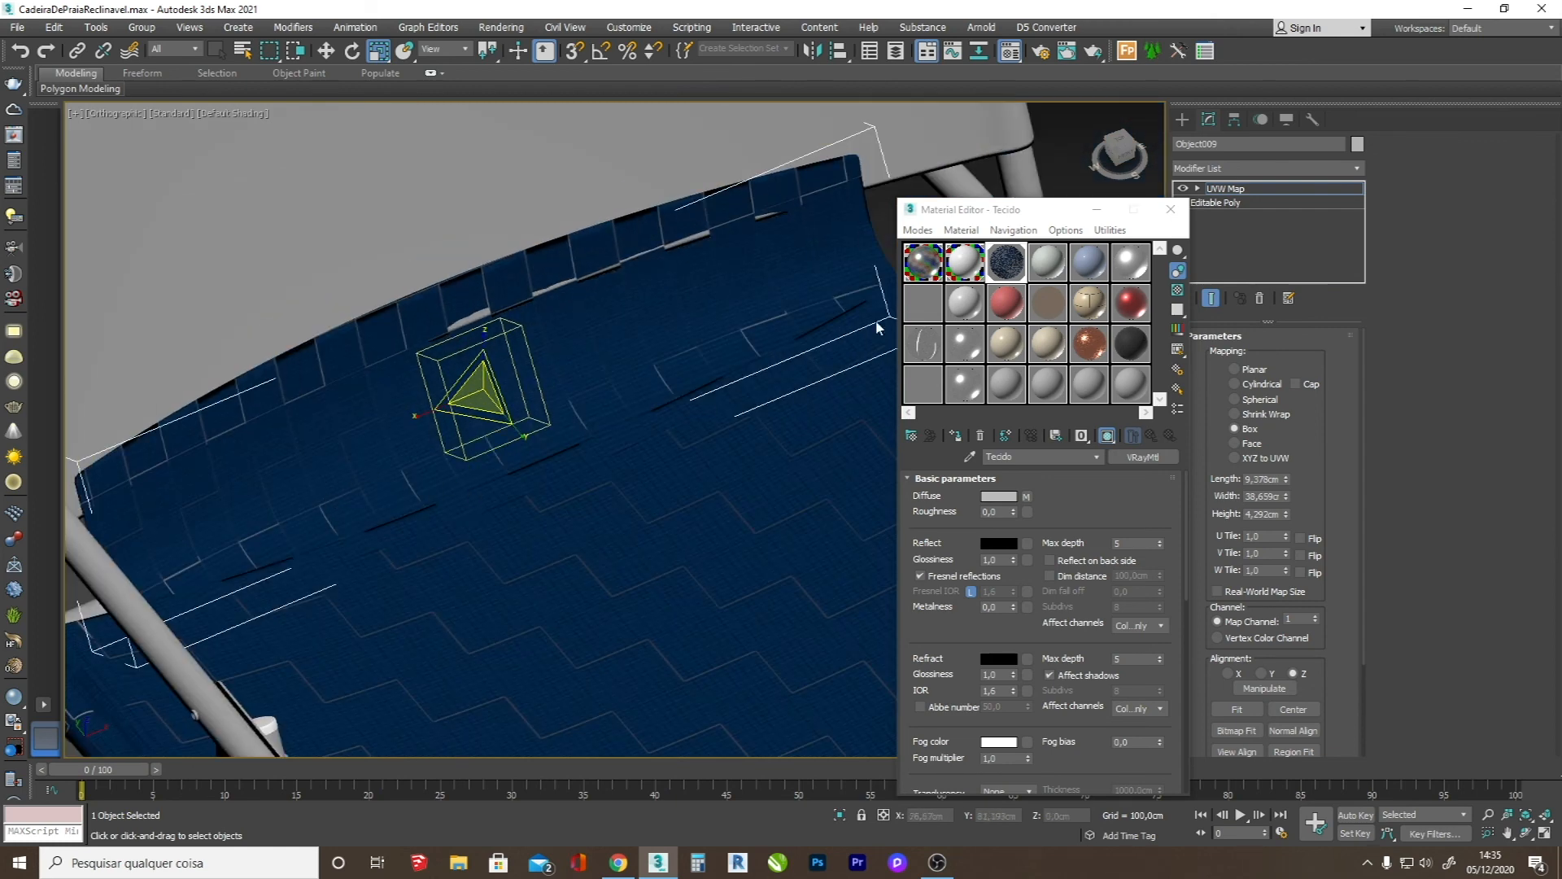
{"action": "left_click", "coordinate": [1183, 120]}
- Assign Tecido to the large backrest fabric and the fabric strip at the top of the backrest
{"action": "scroll", "coordinate": [595, 284], "scroll_direction": "down", "scroll_amount": 5}
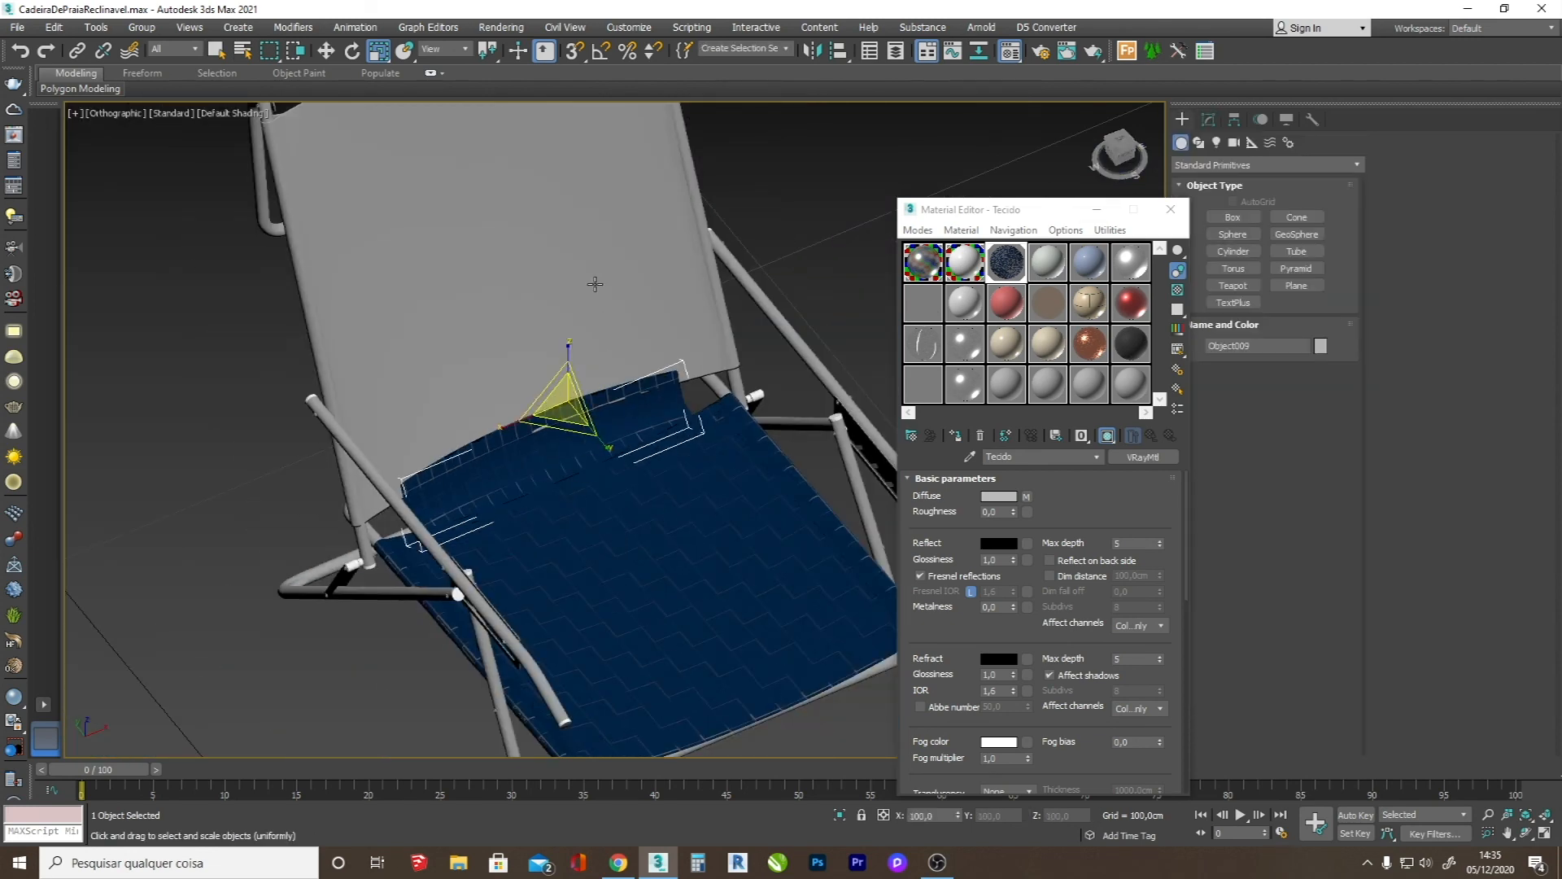
{"action": "left_click", "coordinate": [595, 284]}
{"action": "left_click", "coordinate": [1208, 120]}
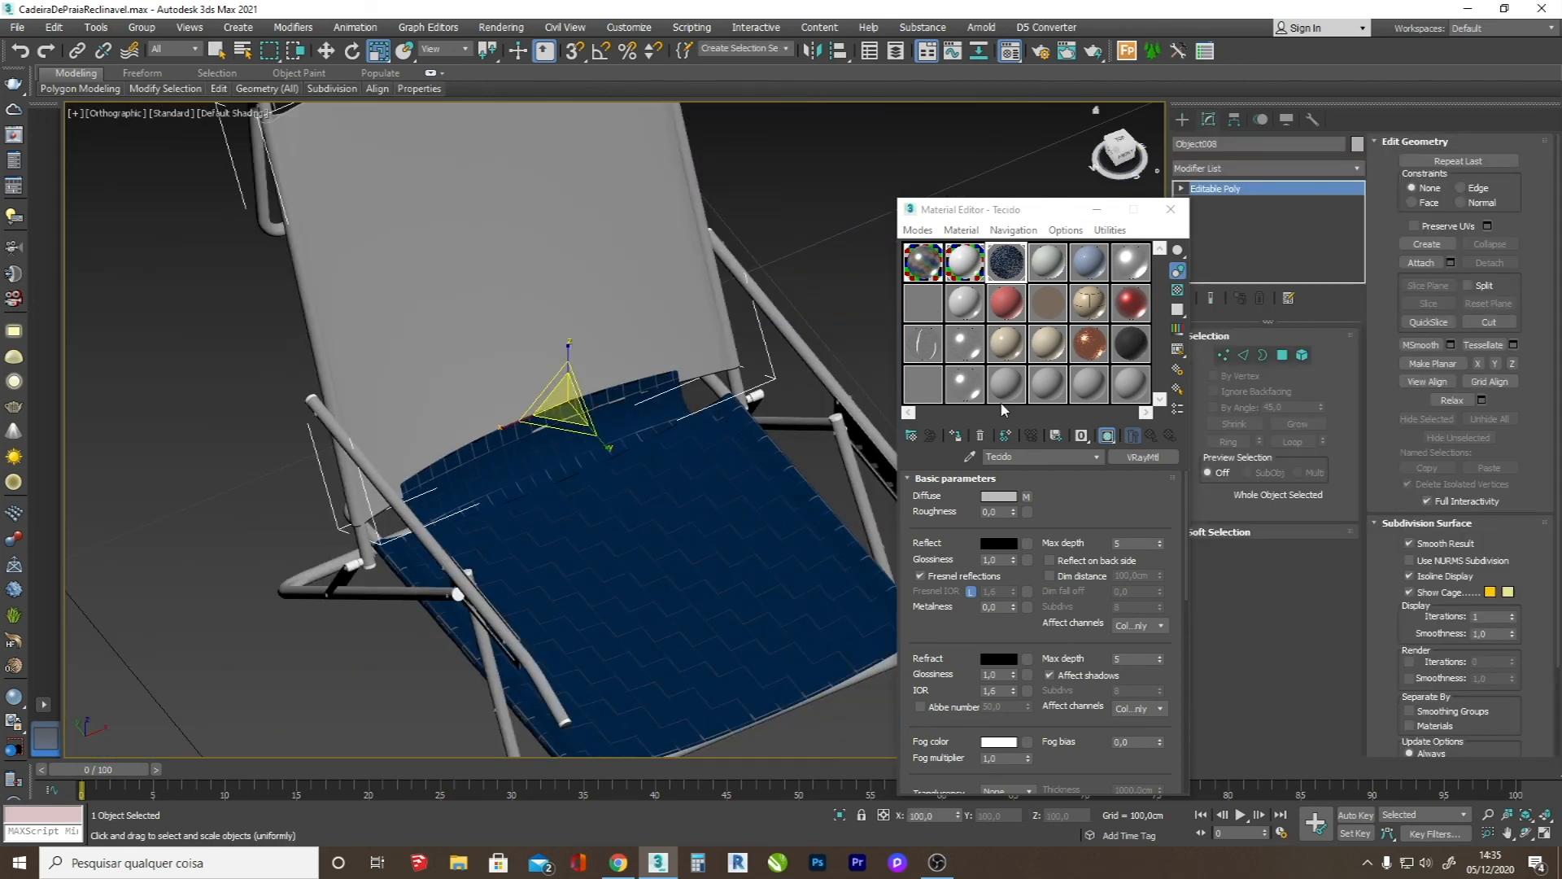
{"action": "left_click", "coordinate": [960, 437]}
{"action": "scroll", "coordinate": [644, 471], "scroll_direction": "down", "scroll_amount": 3}
{"action": "scroll", "coordinate": [529, 169], "scroll_direction": "up", "scroll_amount": 4}
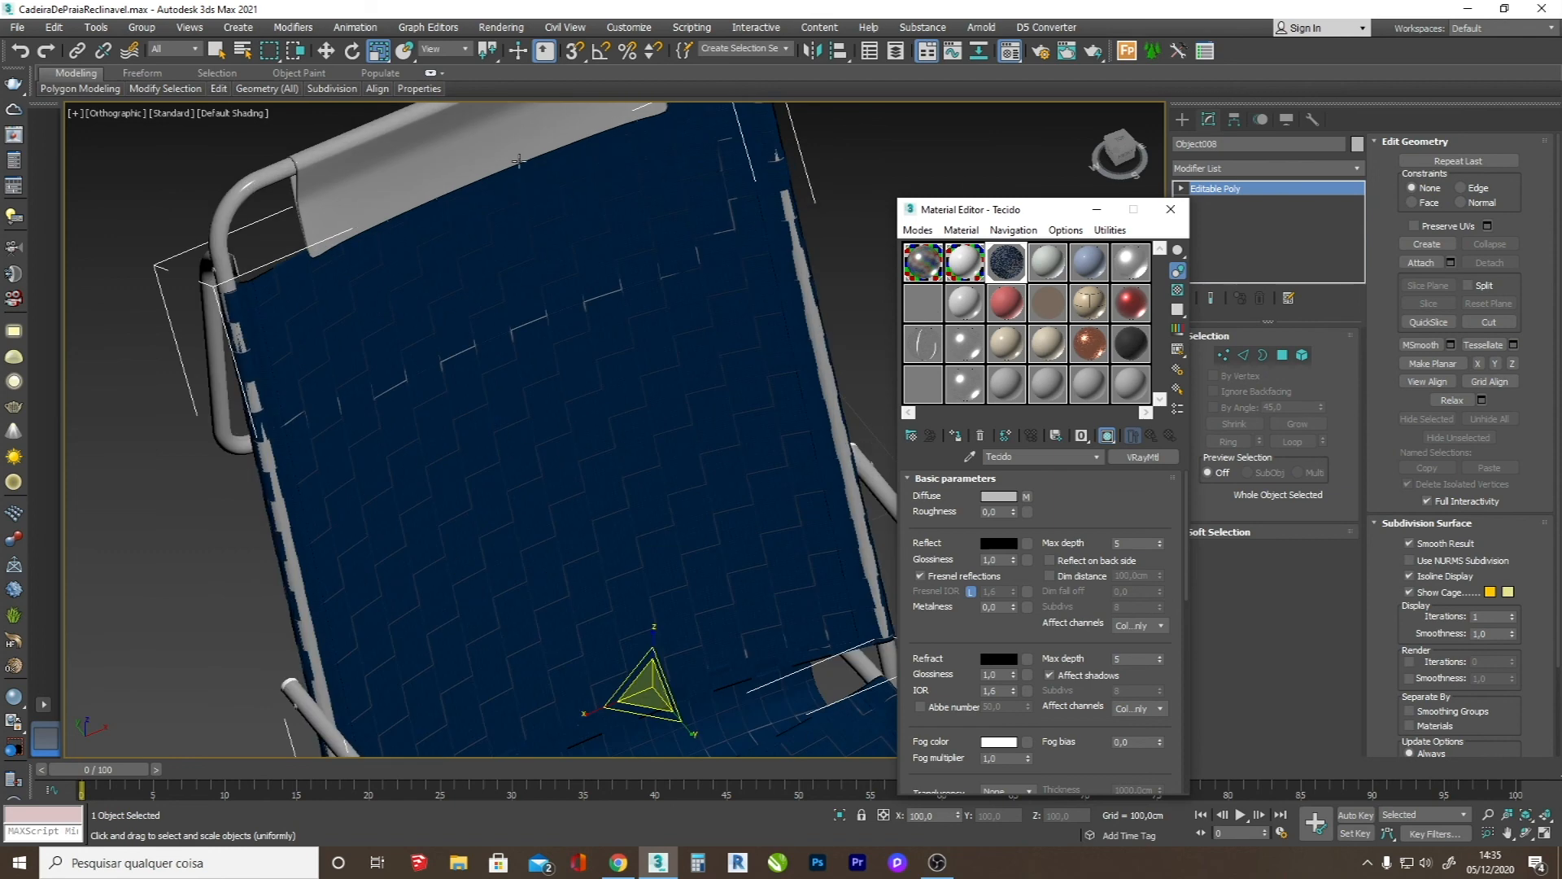
{"action": "left_click", "coordinate": [476, 153], "text": "ctrl"}
{"action": "left_click", "coordinate": [956, 437]}
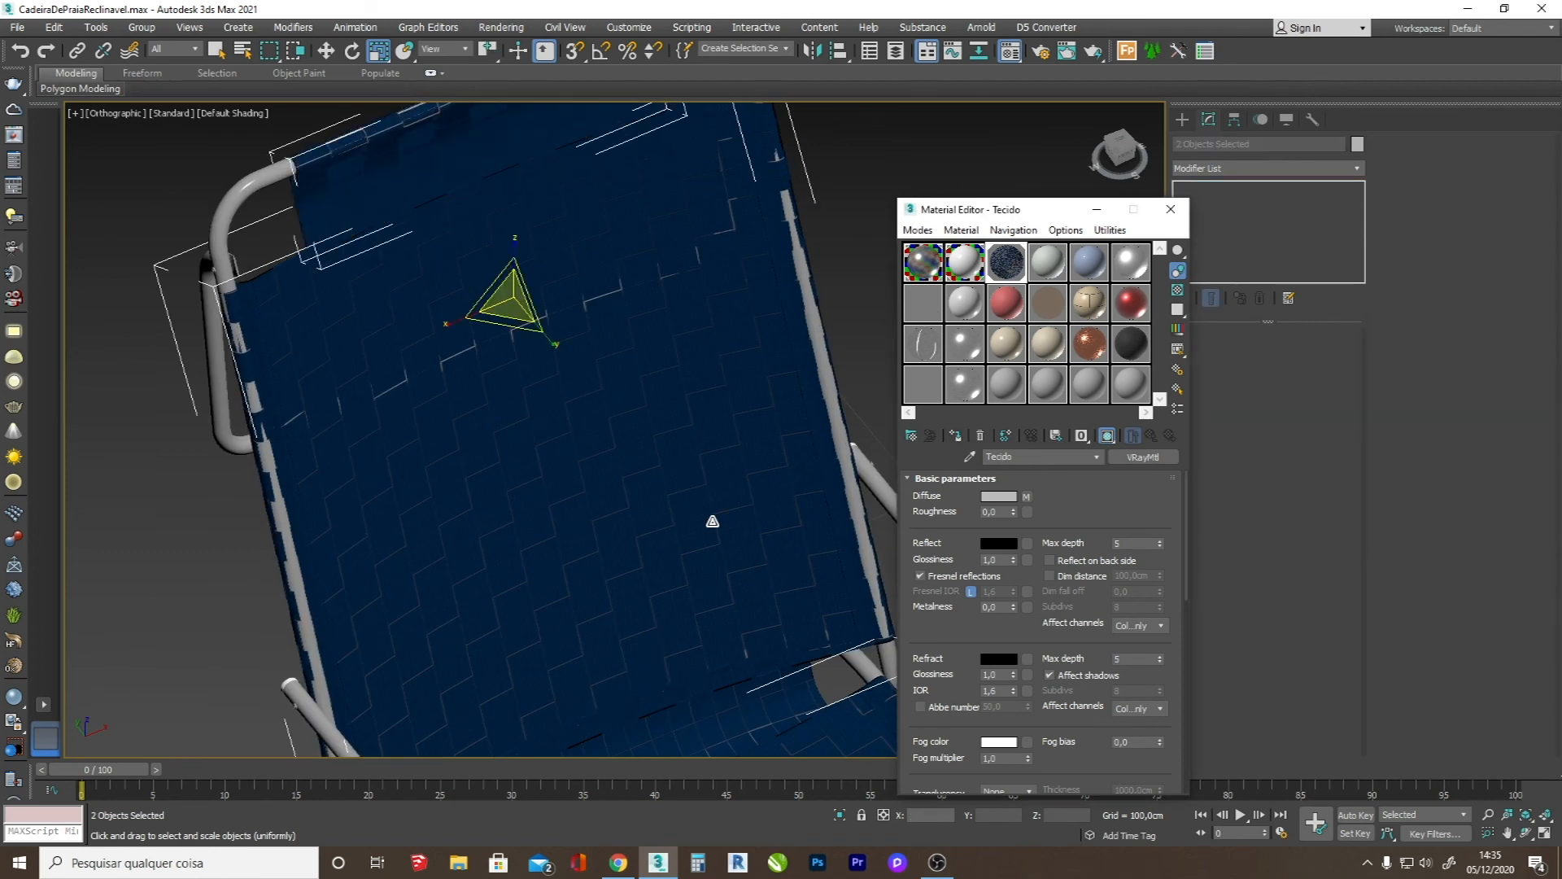
- Copy the UVW Map modifier from the curved fabric strip and paste it onto the two backrest fabric pieces
{"action": "scroll", "coordinate": [752, 553], "scroll_direction": "down", "scroll_amount": 4}
{"action": "left_click", "coordinate": [743, 591]}
{"action": "right_click", "coordinate": [1233, 190]}
{"action": "left_click", "coordinate": [1279, 263]}
{"action": "left_click", "coordinate": [737, 438], "text": "ctrl"}
{"action": "right_click", "coordinate": [1234, 197]}
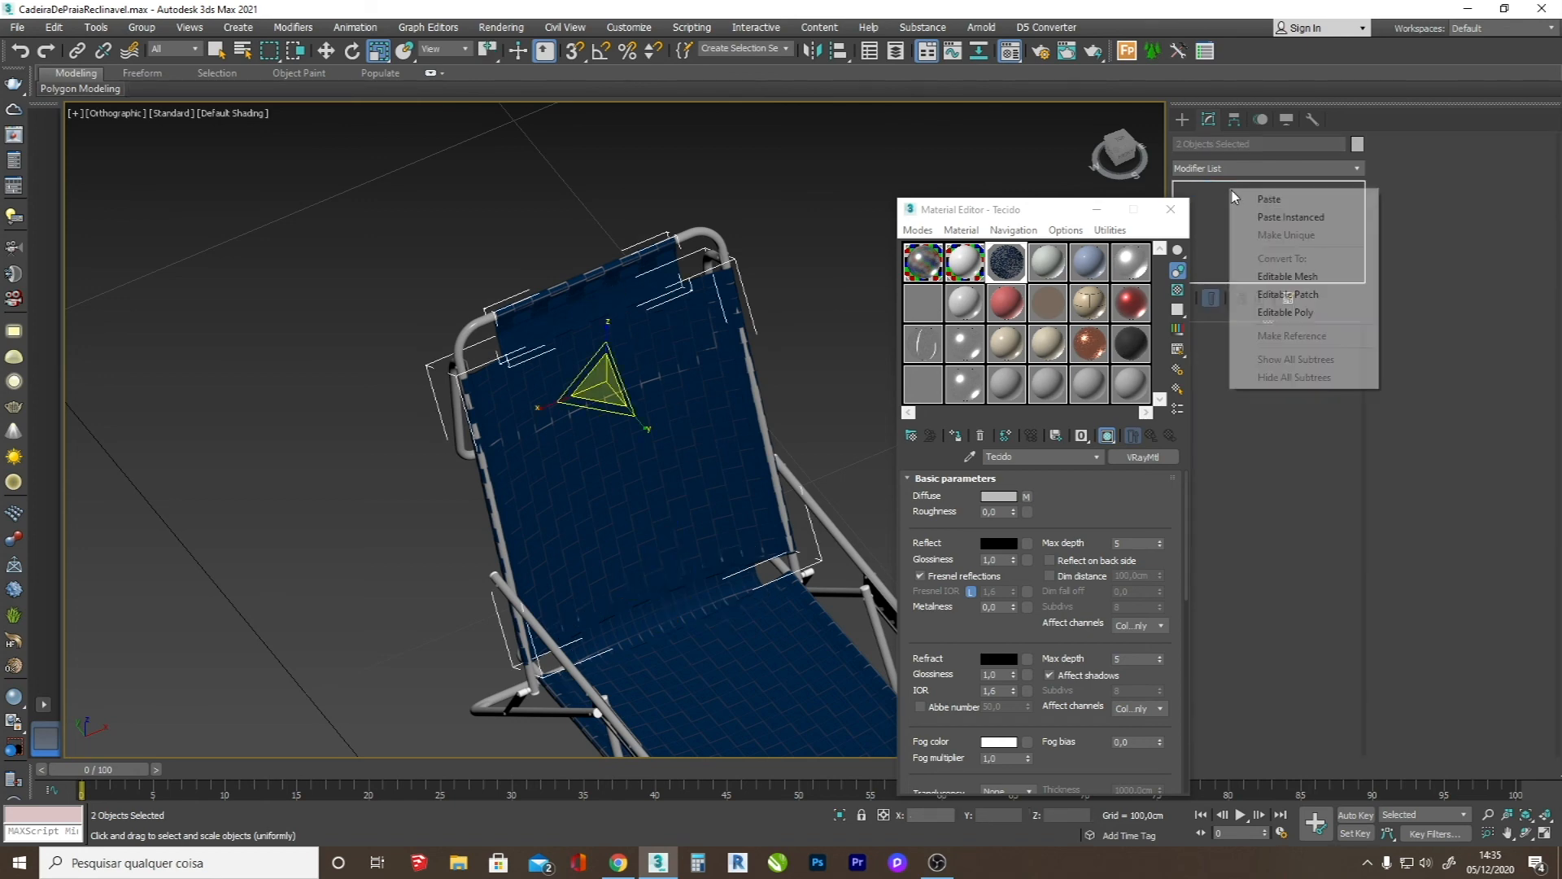
{"action": "left_click", "coordinate": [1269, 198]}
- Rotate the UVW Map gizmo shared by the two backrest fabrics to line up the weave with the tilted backrest
{"action": "scroll", "coordinate": [576, 416], "scroll_direction": "up", "scroll_amount": 5}
{"action": "scroll", "coordinate": [567, 395], "scroll_direction": "down", "scroll_amount": 6}
{"action": "scroll", "coordinate": [654, 625], "scroll_direction": "up", "scroll_amount": 4}
{"action": "scroll", "coordinate": [643, 571], "scroll_direction": "down", "scroll_amount": 2}
{"action": "left_click", "coordinate": [1246, 195]}
{"action": "key", "text": "e"}
{"action": "left_click_drag", "start_coordinate": [586, 349], "coordinate": [613, 439]}
{"action": "scroll", "coordinate": [592, 399], "scroll_direction": "down", "scroll_amount": 2}
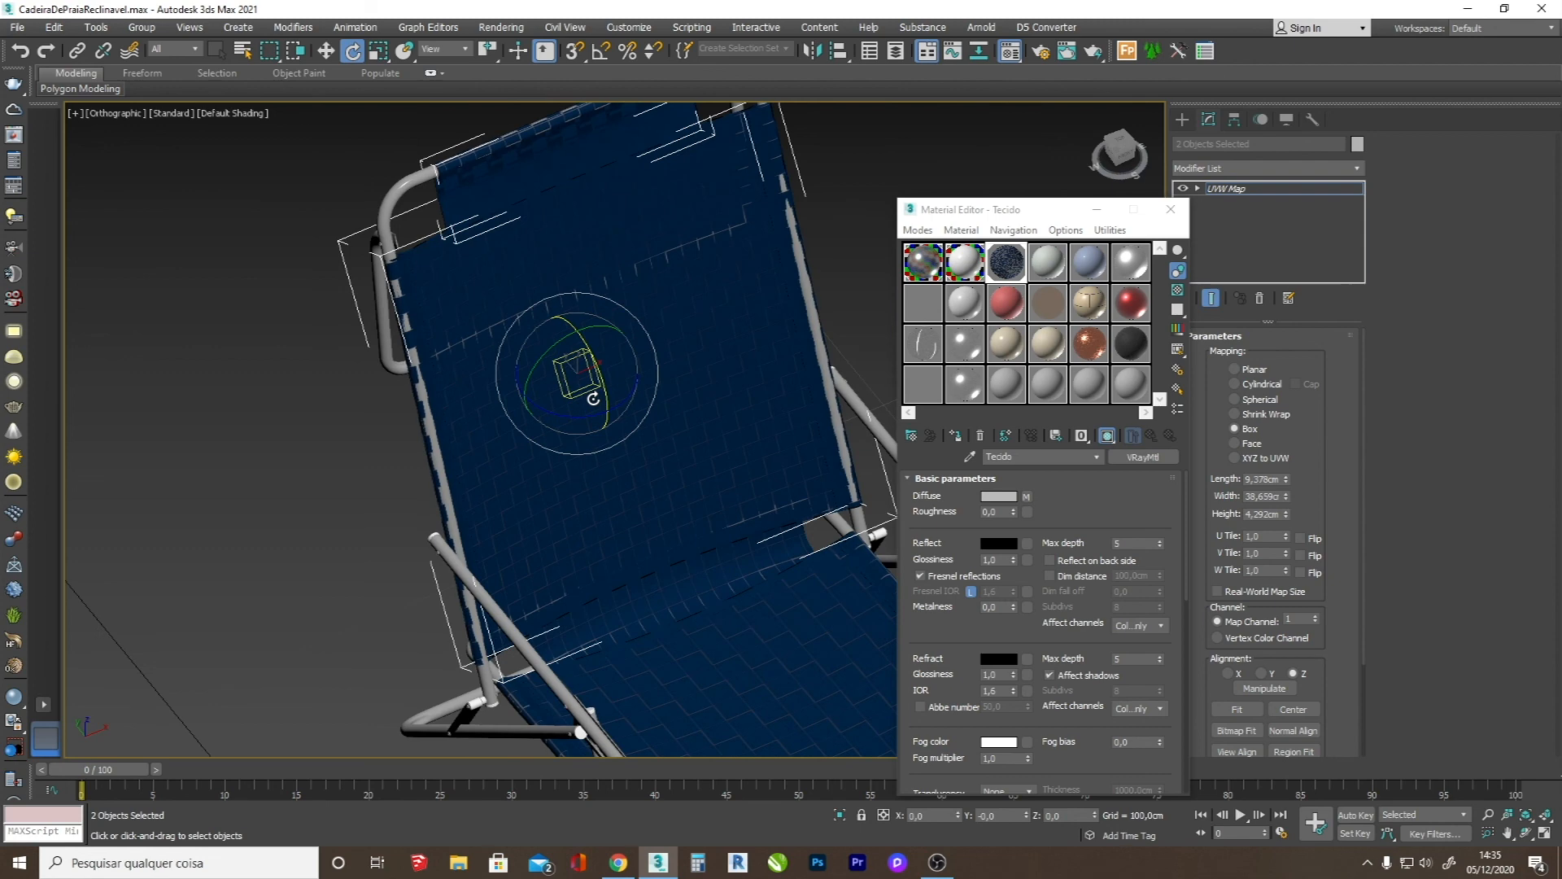
- Enlarge the backrest fabrics' mapping gizmo uniformly, fine-tune its rotation, and close the material editor
{"action": "key", "text": "r"}
{"action": "left_click_drag", "start_coordinate": [579, 373], "coordinate": [607, 315]}
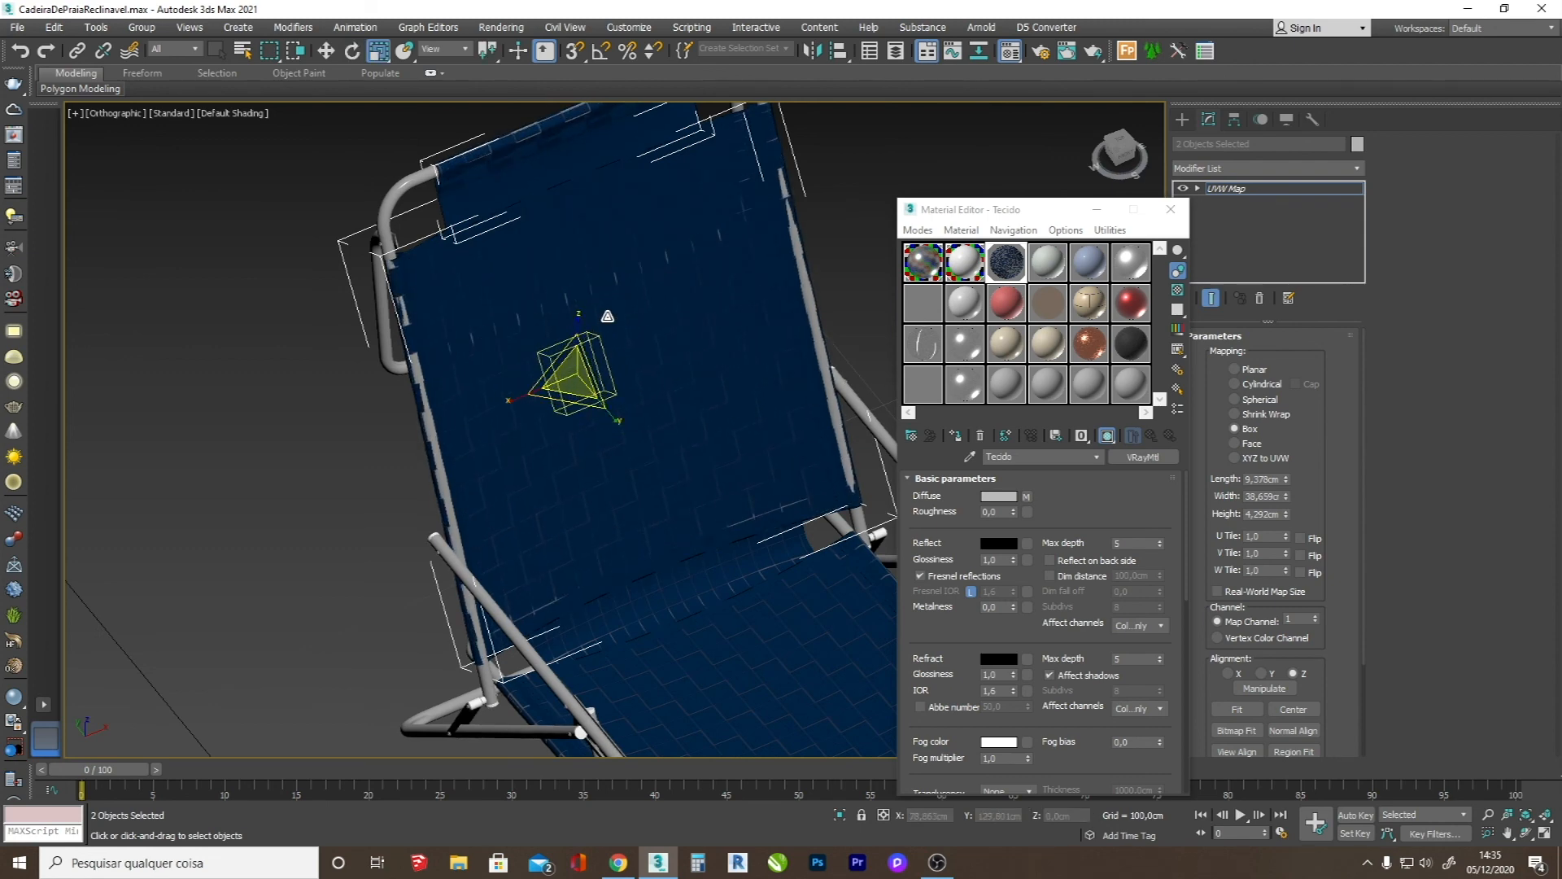
{"action": "scroll", "coordinate": [628, 120], "scroll_direction": "up", "scroll_amount": 5}
{"action": "scroll", "coordinate": [620, 238], "scroll_direction": "down", "scroll_amount": 2}
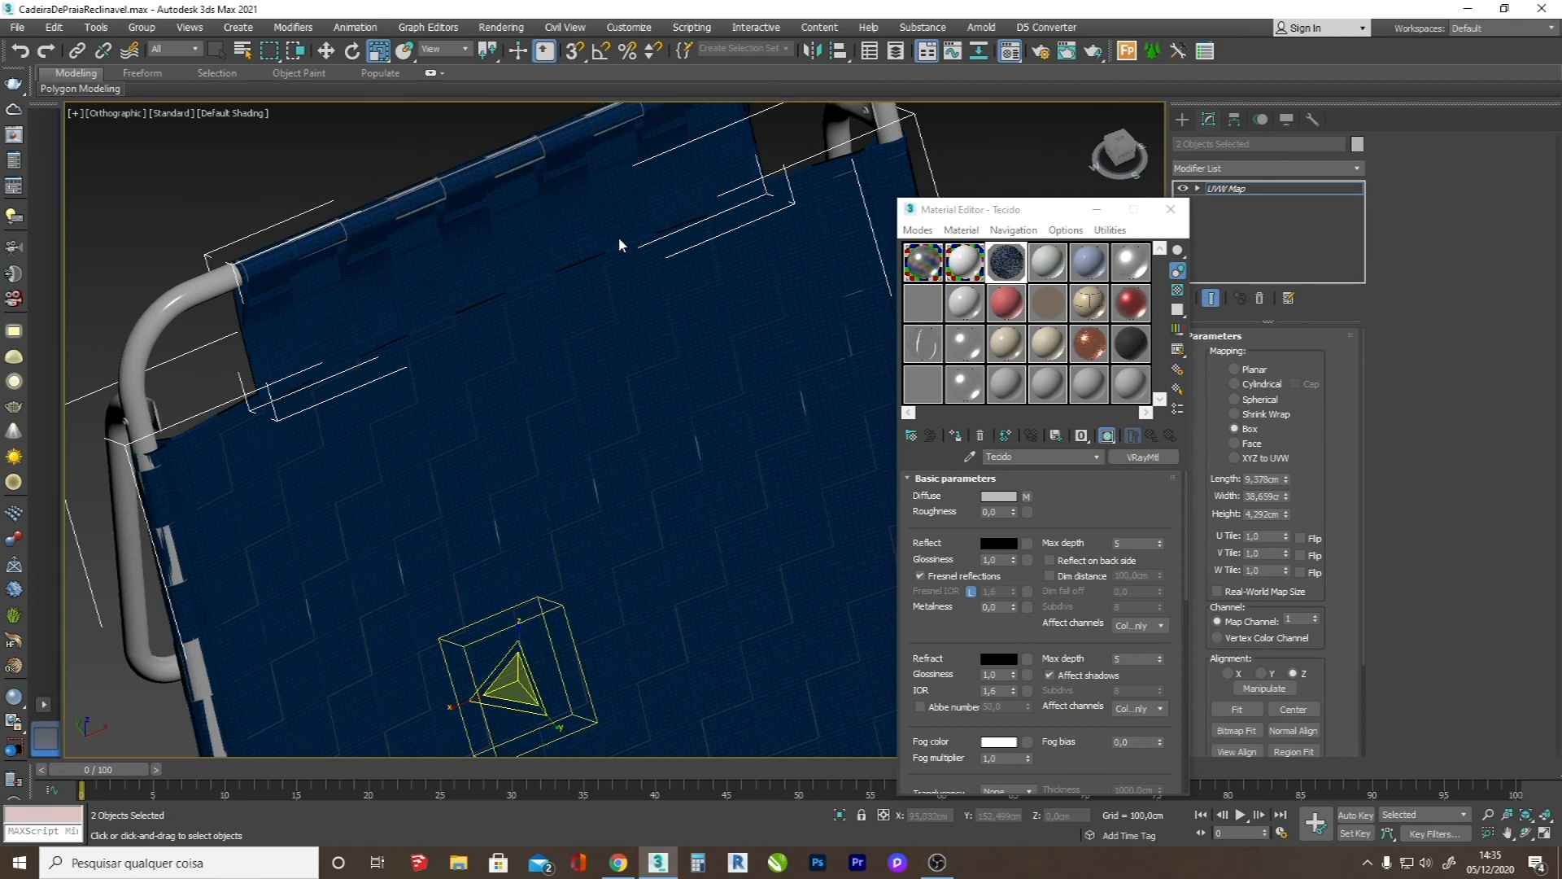
{"action": "scroll", "coordinate": [618, 237], "scroll_direction": "down", "scroll_amount": 2}
{"action": "key", "text": "e"}
{"action": "left_click_drag", "start_coordinate": [568, 541], "coordinate": [567, 547]}
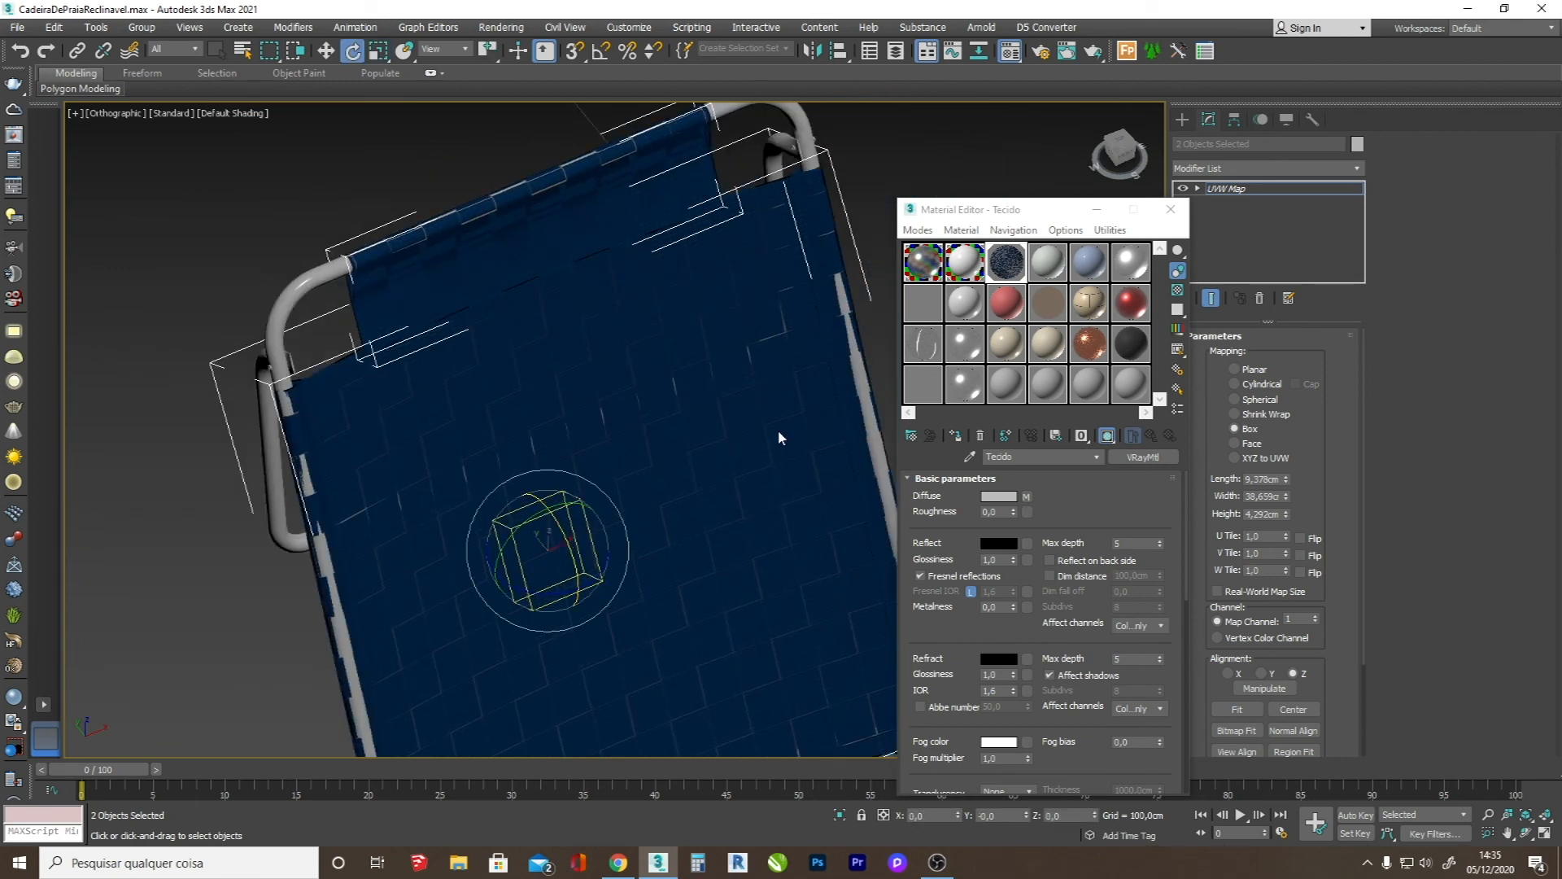
{"action": "left_click", "coordinate": [1170, 209]}
{"action": "left_click", "coordinate": [1181, 119]}
- Enlarge the UVW Map gizmo of the curved fabric strip between seat and backrest uniformly to increase its weave size
{"action": "scroll", "coordinate": [861, 250], "scroll_direction": "down", "scroll_amount": 4}
{"action": "scroll", "coordinate": [904, 358], "scroll_direction": "up", "scroll_amount": 5}
{"action": "left_click", "coordinate": [992, 285]}
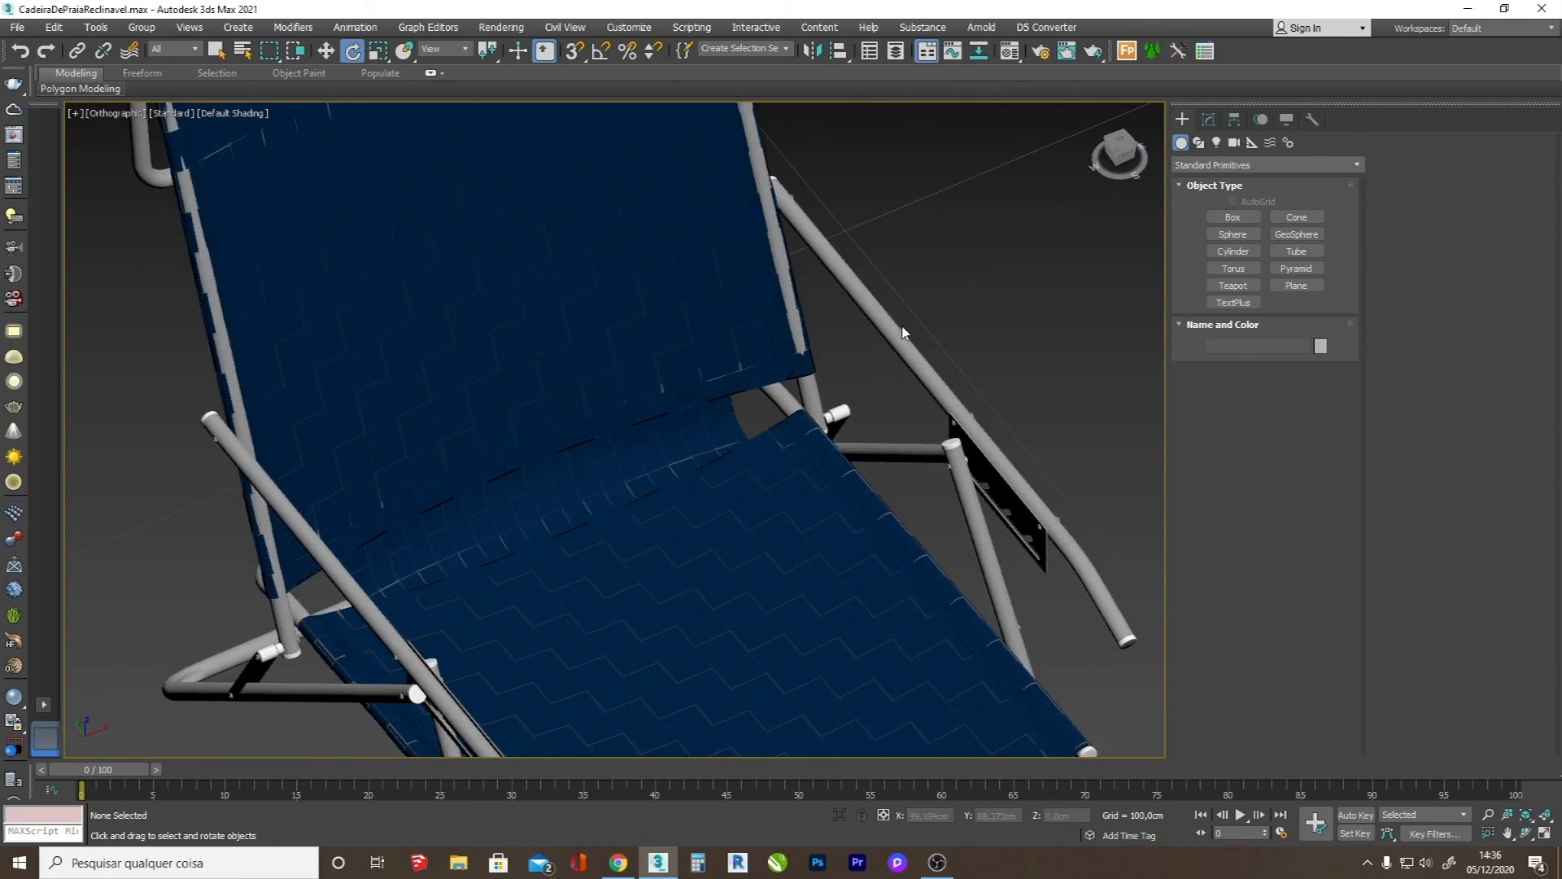
{"action": "scroll", "coordinate": [883, 383], "scroll_direction": "down", "scroll_amount": 2}
{"action": "left_click", "coordinate": [747, 425]}
{"action": "left_click", "coordinate": [1210, 121]}
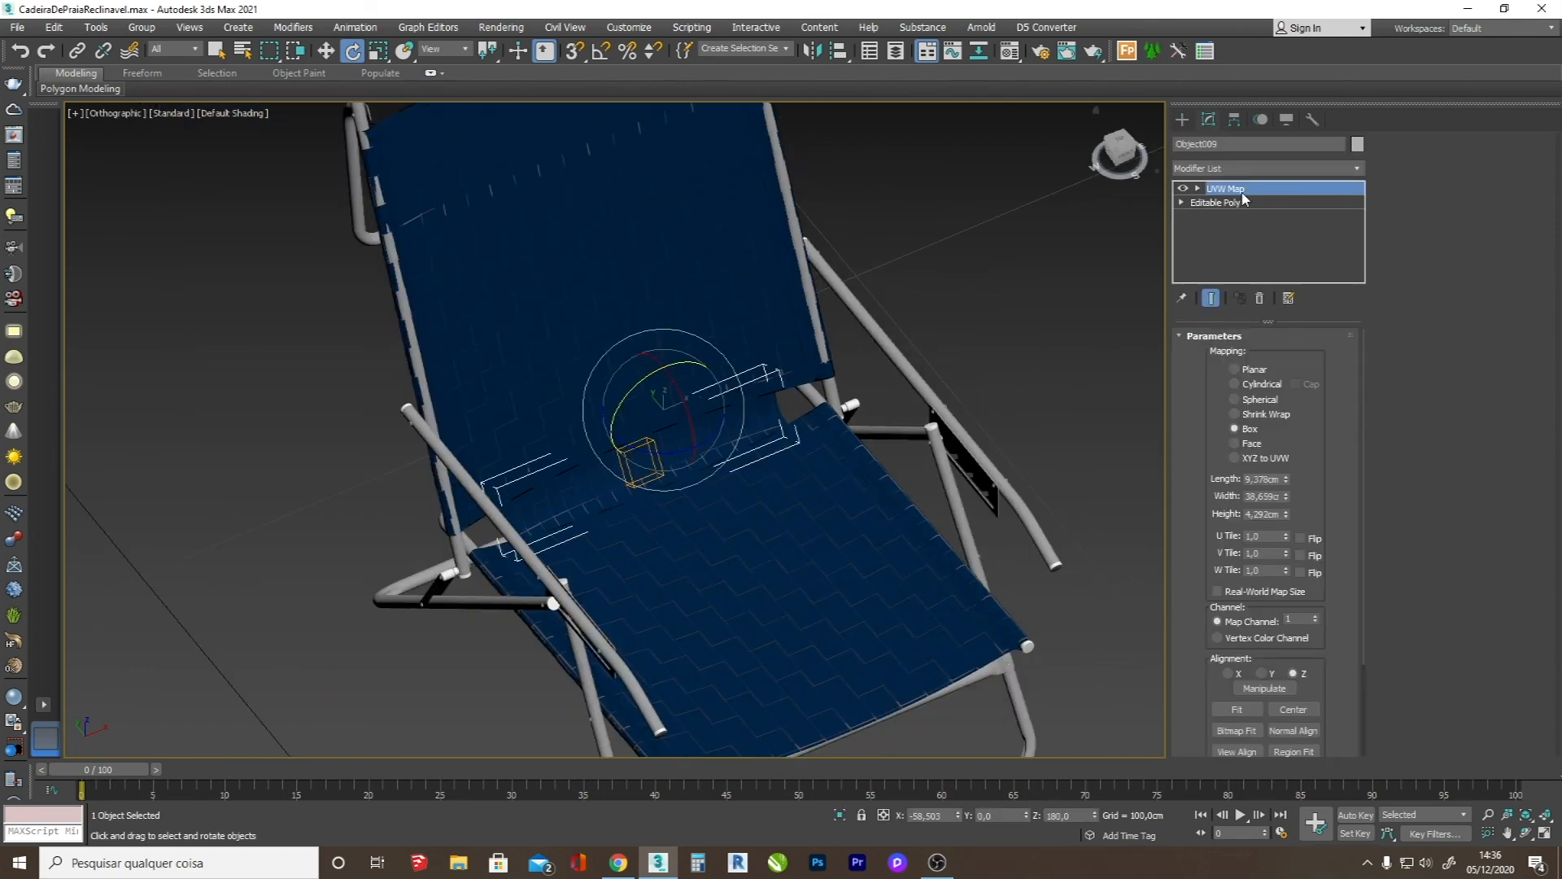
{"action": "key", "text": "1"}
{"action": "scroll", "coordinate": [648, 441], "scroll_direction": "up", "scroll_amount": 3}
{"action": "key", "text": "r"}
{"action": "left_click_drag", "start_coordinate": [638, 496], "coordinate": [699, 584]}
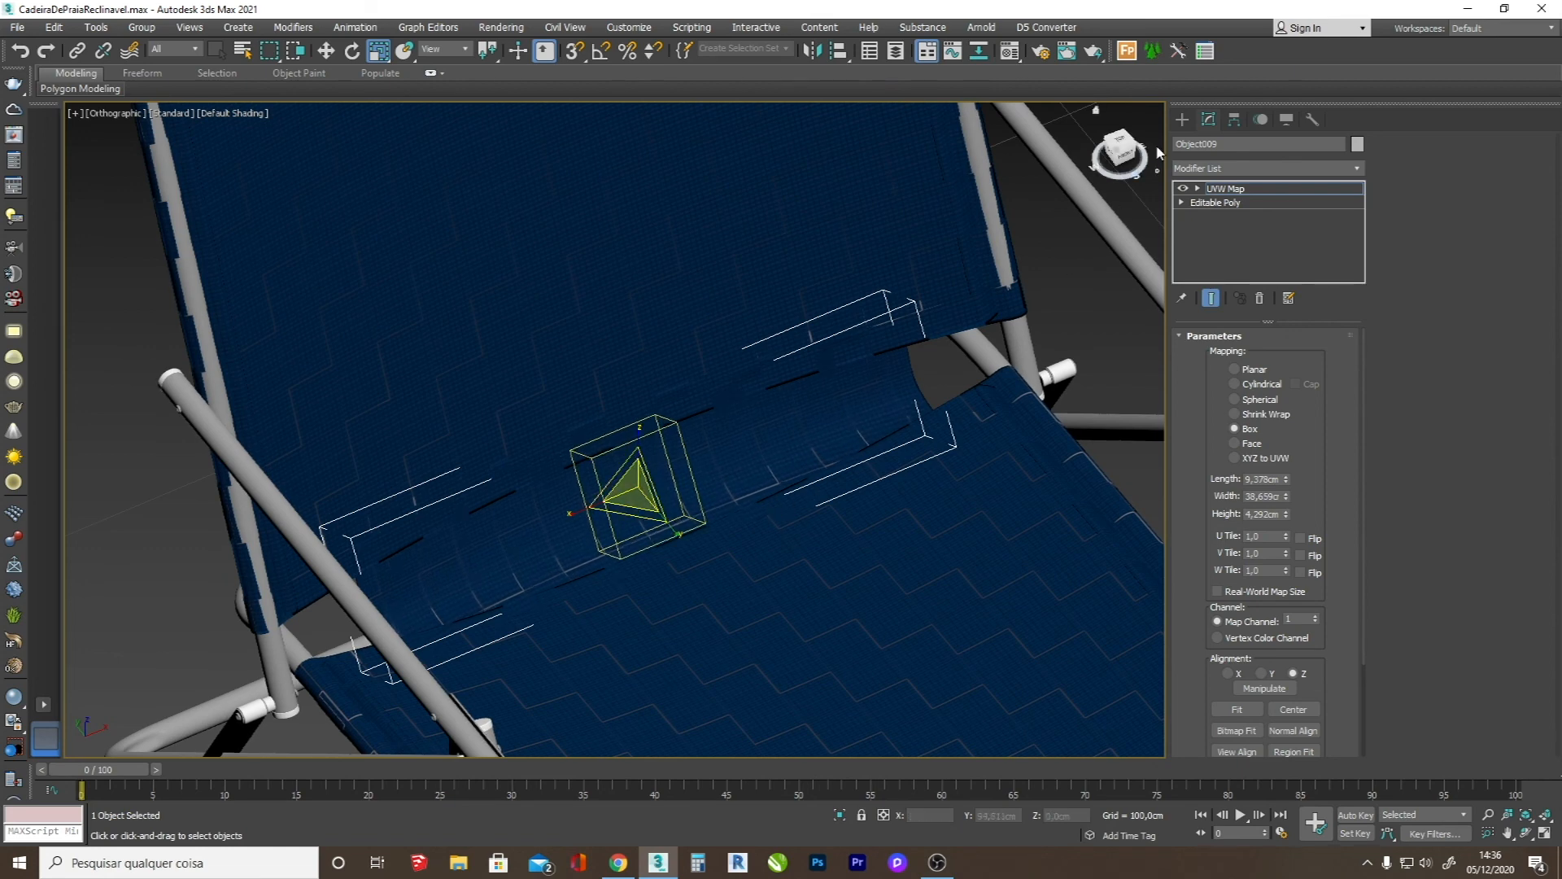
{"action": "left_click", "coordinate": [1182, 120]}
- Set the environment background colour to a light grey with RGB values of 153
{"action": "scroll", "coordinate": [972, 364], "scroll_direction": "down", "scroll_amount": 5}
{"action": "middle_click_drag", "start_coordinate": [972, 364], "coordinate": [752, 432]}
{"action": "left_click", "coordinate": [752, 432]}
{"action": "scroll", "coordinate": [425, 572], "scroll_direction": "down", "scroll_amount": 2}
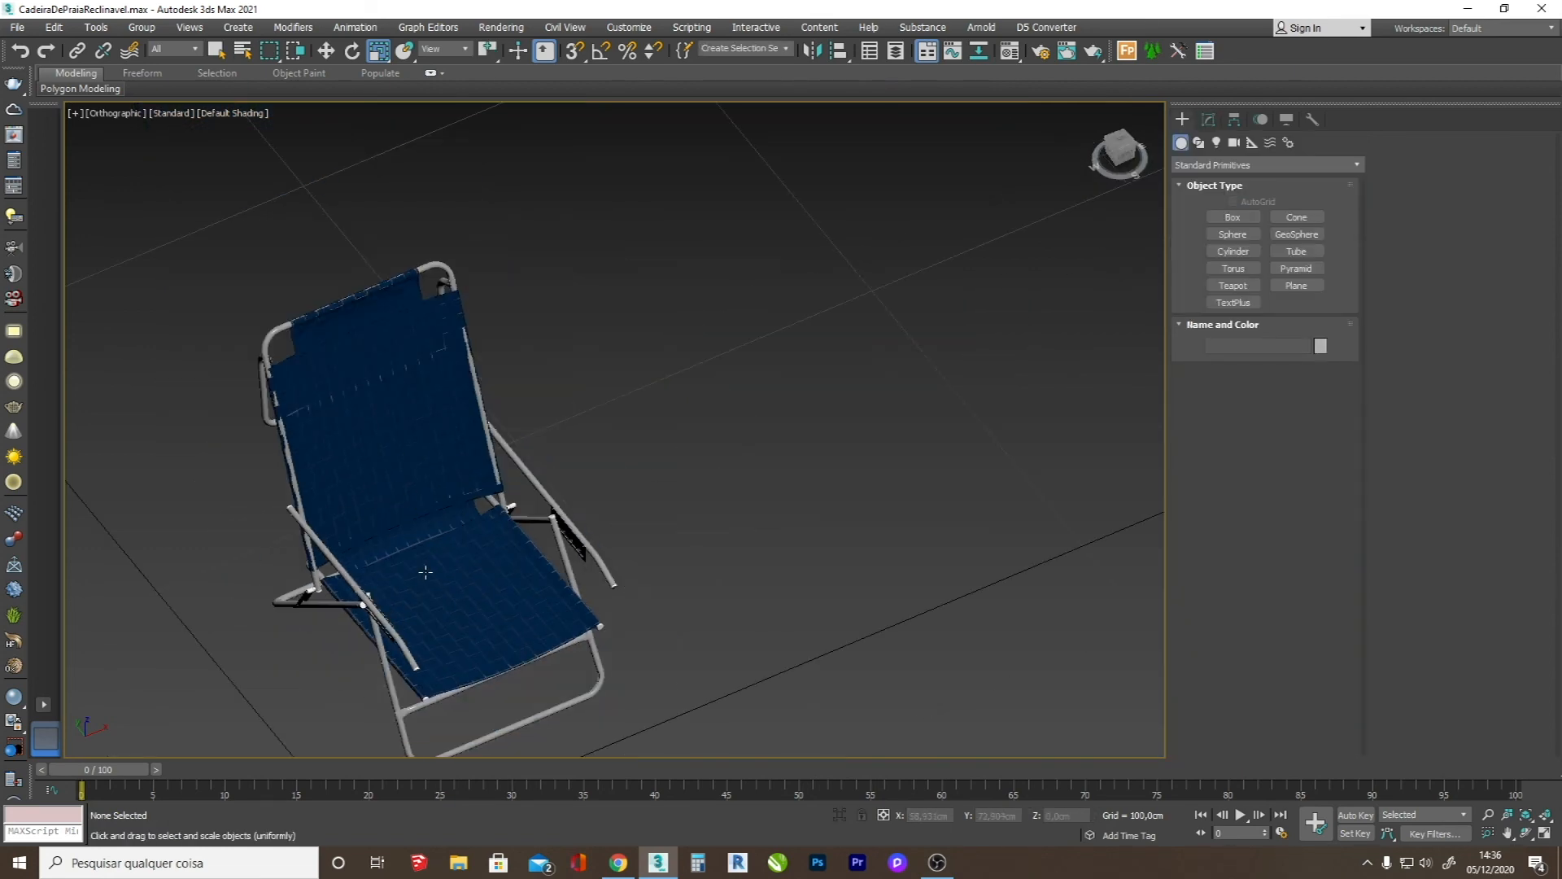
{"action": "key", "text": "8"}
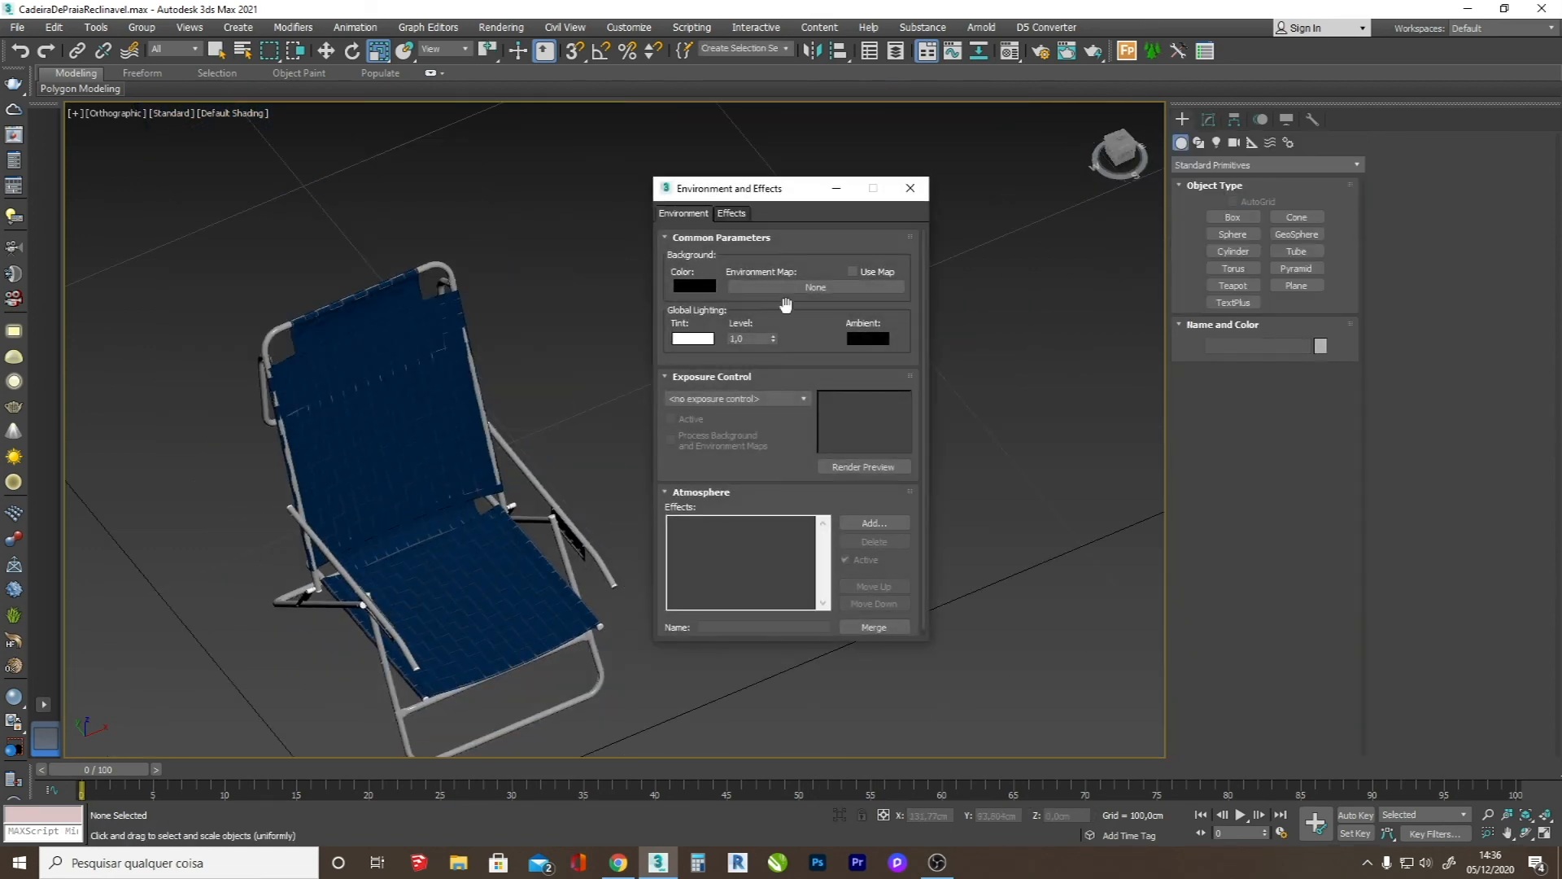
{"action": "left_click", "coordinate": [708, 280]}
{"action": "left_click", "coordinate": [482, 229]}
{"action": "left_click_drag", "start_coordinate": [481, 230], "coordinate": [481, 182]}
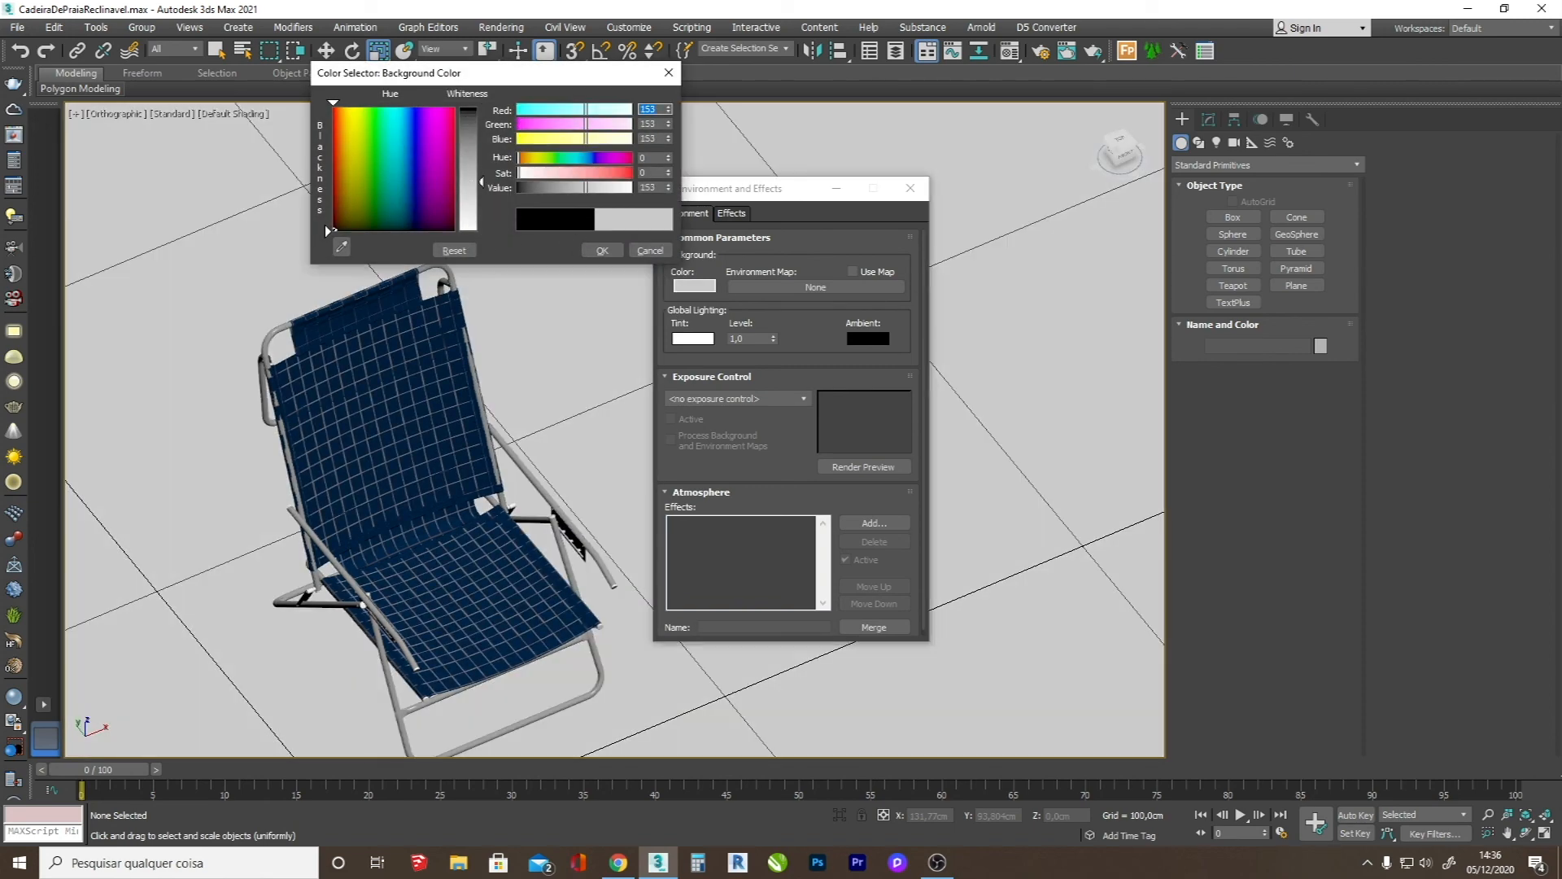
{"action": "left_click", "coordinate": [602, 249]}
{"action": "left_click", "coordinate": [911, 188]}
- Set the viewport to Perspective and frame the whole chair from a raised three-quarter front angle
{"action": "scroll", "coordinate": [538, 462], "scroll_direction": "up", "scroll_amount": 2}
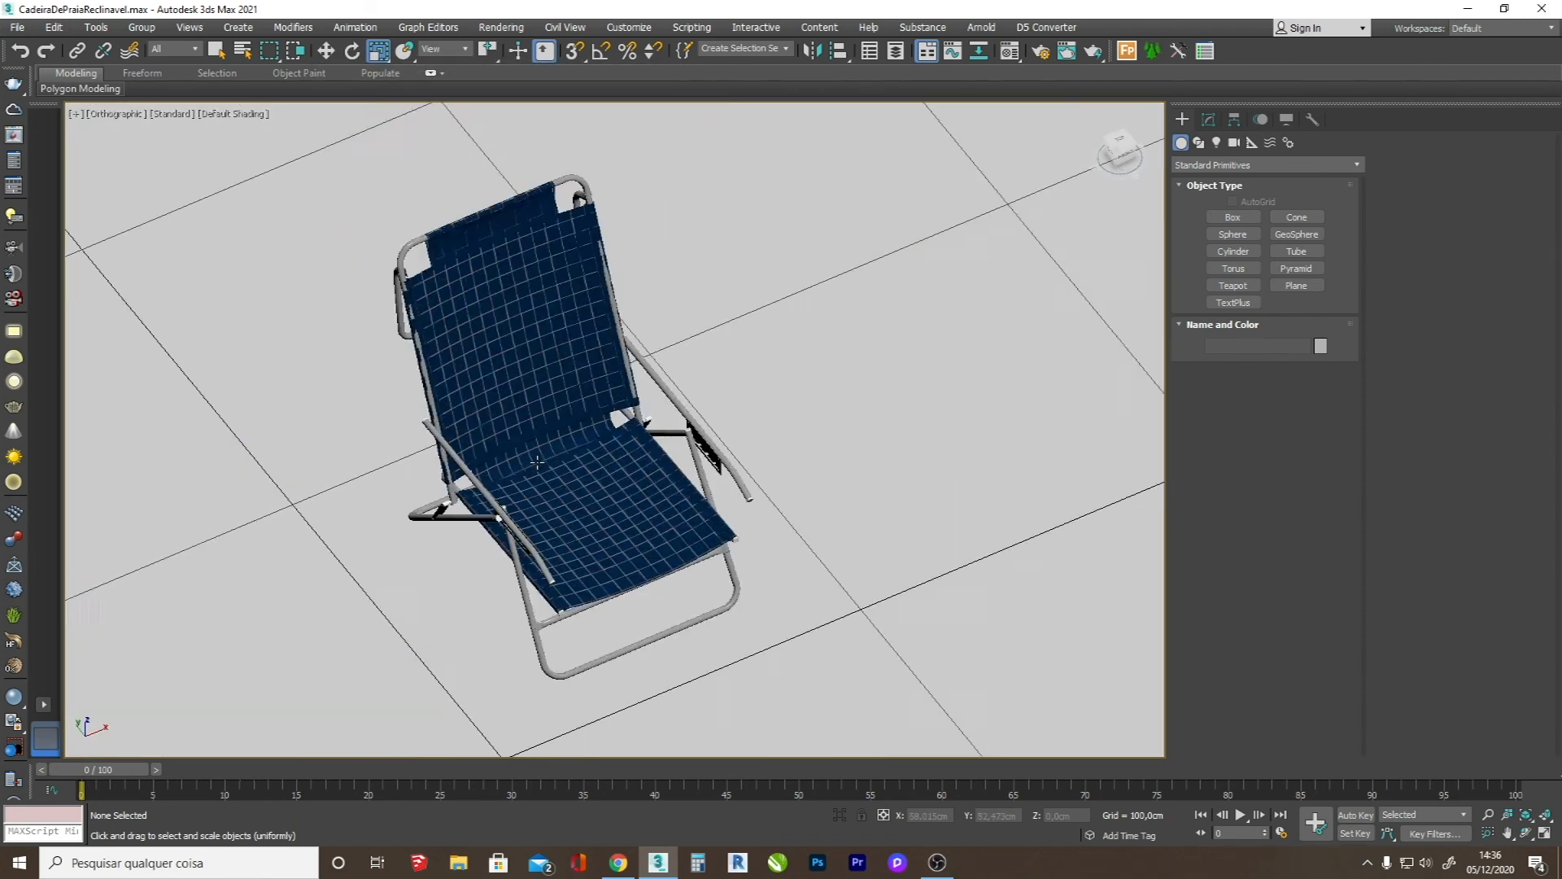
{"action": "left_click", "coordinate": [1526, 833]}
{"action": "left_click", "coordinate": [1530, 817]}
{"action": "left_click_drag", "start_coordinate": [753, 511], "coordinate": [708, 409]}
{"action": "scroll", "coordinate": [700, 394], "scroll_direction": "up", "scroll_amount": 2}
{"action": "scroll", "coordinate": [699, 393], "scroll_direction": "up", "scroll_amount": 1}
{"action": "scroll", "coordinate": [675, 408], "scroll_direction": "down", "scroll_amount": 1}
{"action": "scroll", "coordinate": [578, 257], "scroll_direction": "up", "scroll_amount": 1}
{"action": "scroll", "coordinate": [578, 259], "scroll_direction": "down", "scroll_amount": 1}
{"action": "key", "text": "p"}
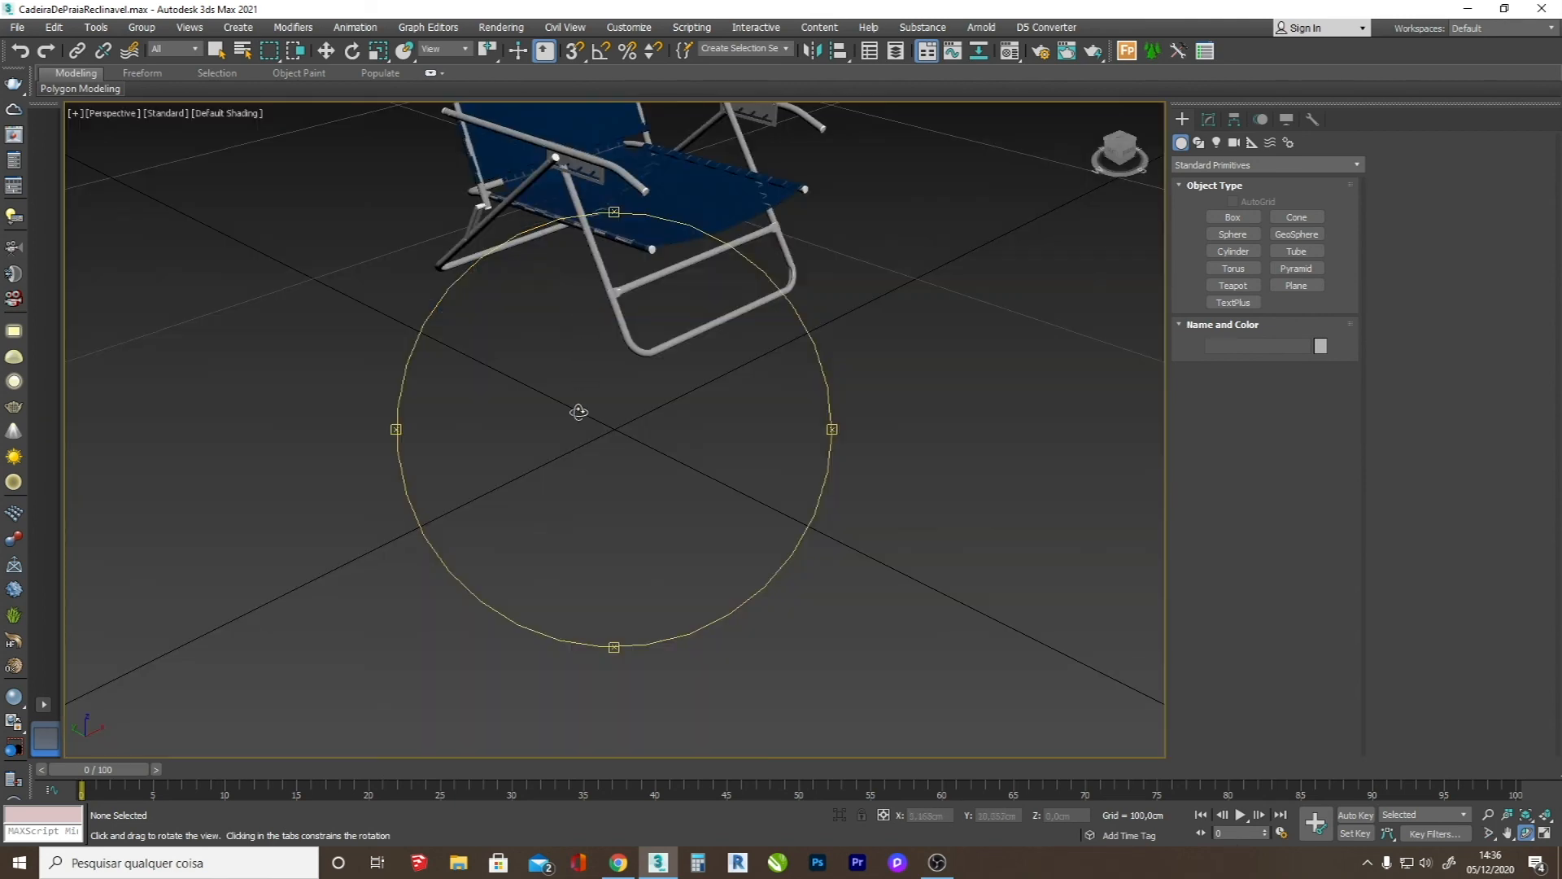
{"action": "key", "text": "z"}
{"action": "scroll", "coordinate": [584, 361], "scroll_direction": "up", "scroll_amount": 5}
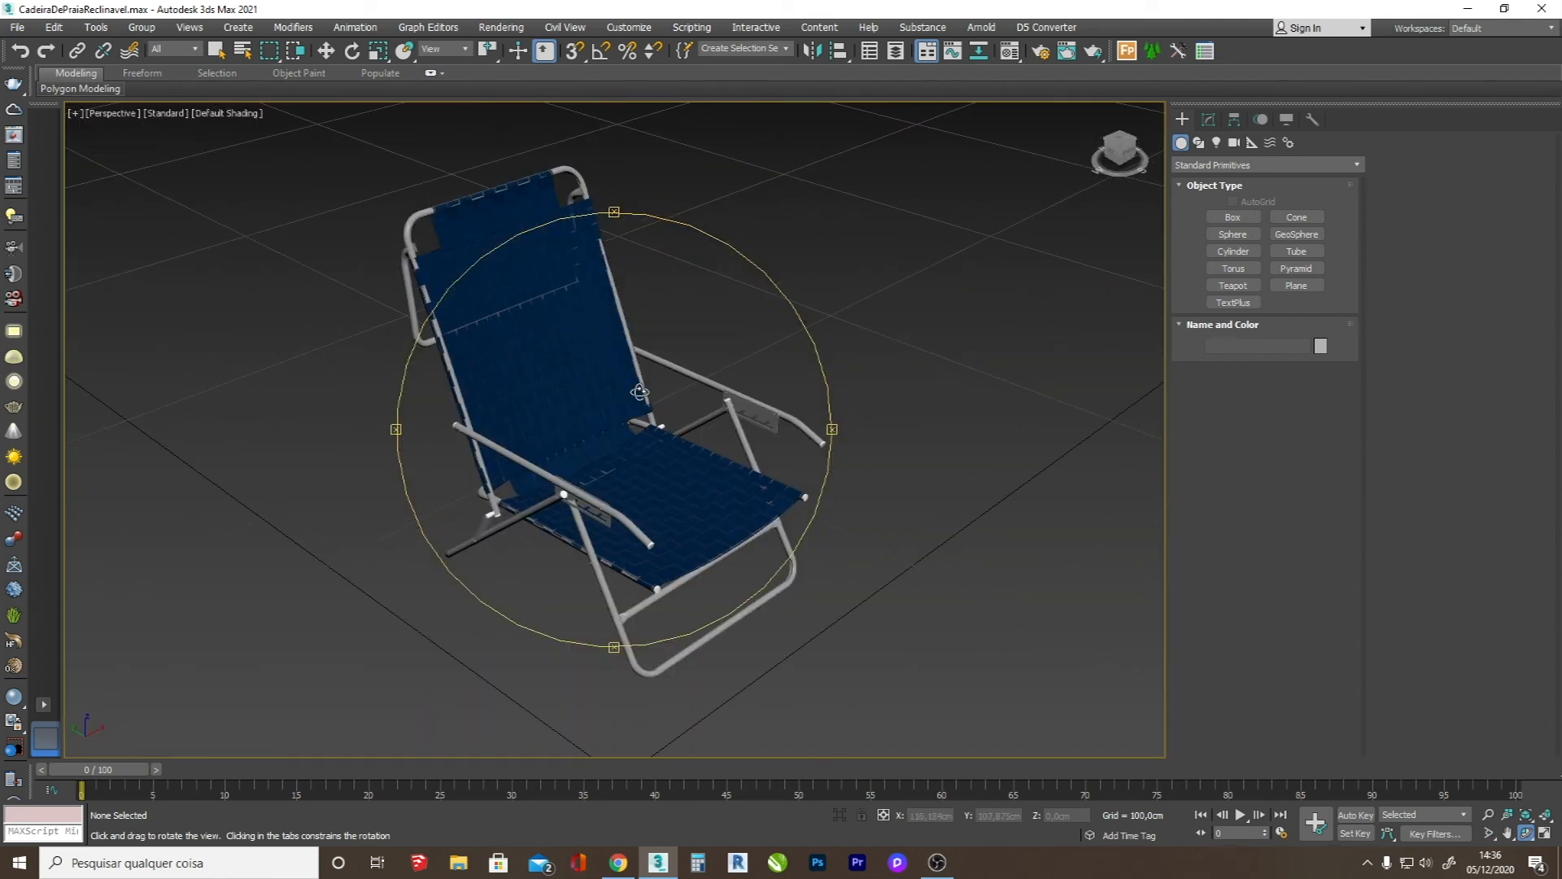
{"action": "left_click_drag", "start_coordinate": [639, 392], "coordinate": [642, 376]}
{"action": "scroll", "coordinate": [687, 555], "scroll_direction": "up", "scroll_amount": 1}
{"action": "scroll", "coordinate": [692, 577], "scroll_direction": "down", "scroll_amount": 1}
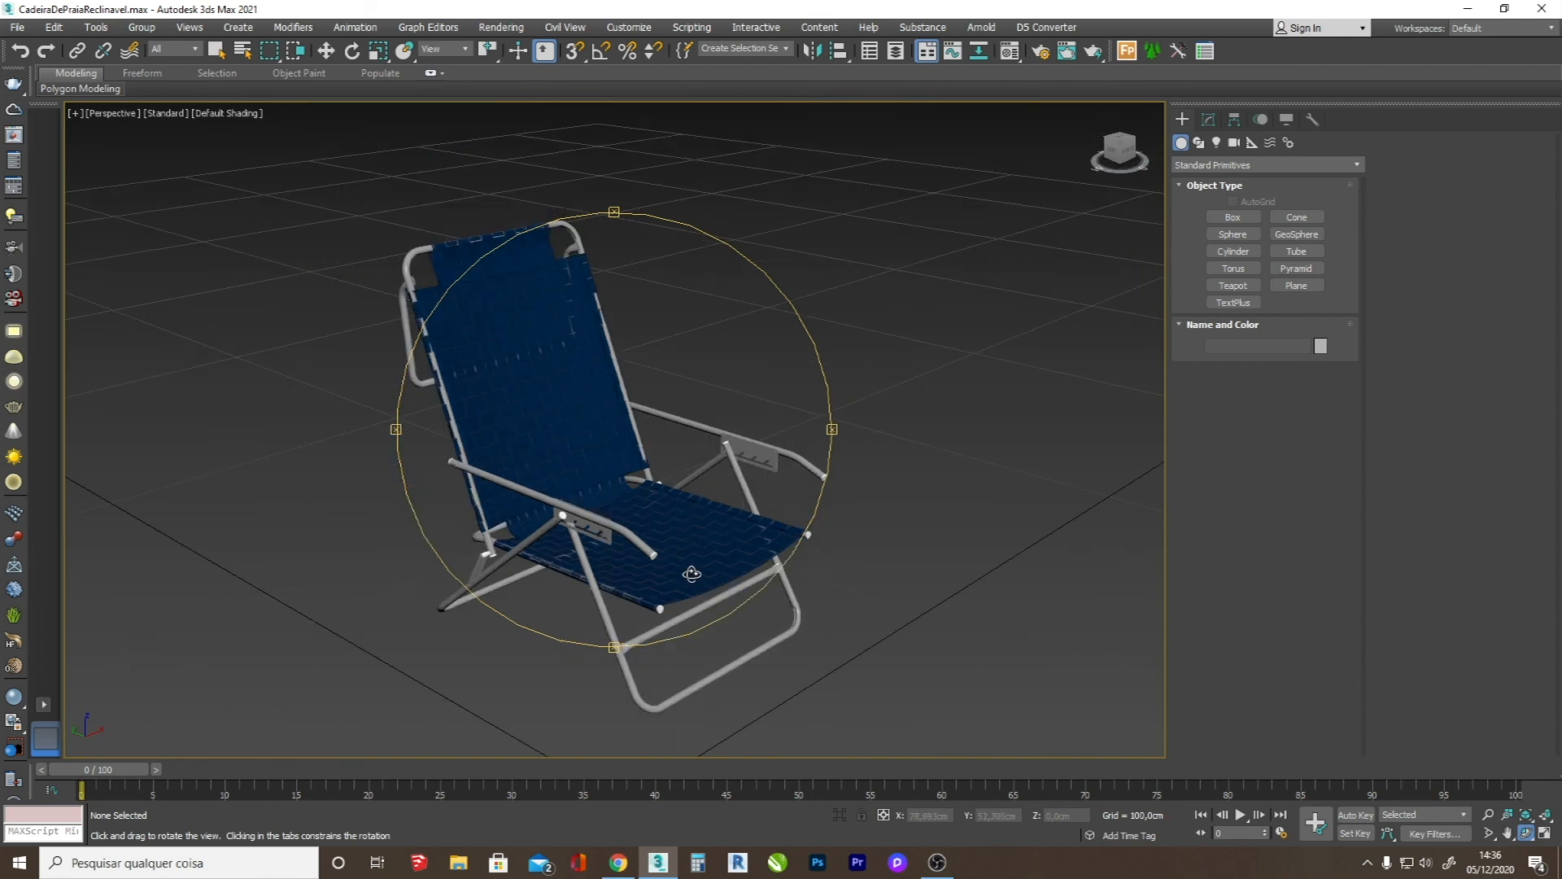
- Save the scene and start a V-Ray render of the chair's perspective view
{"action": "right_click", "coordinate": [947, 212]}
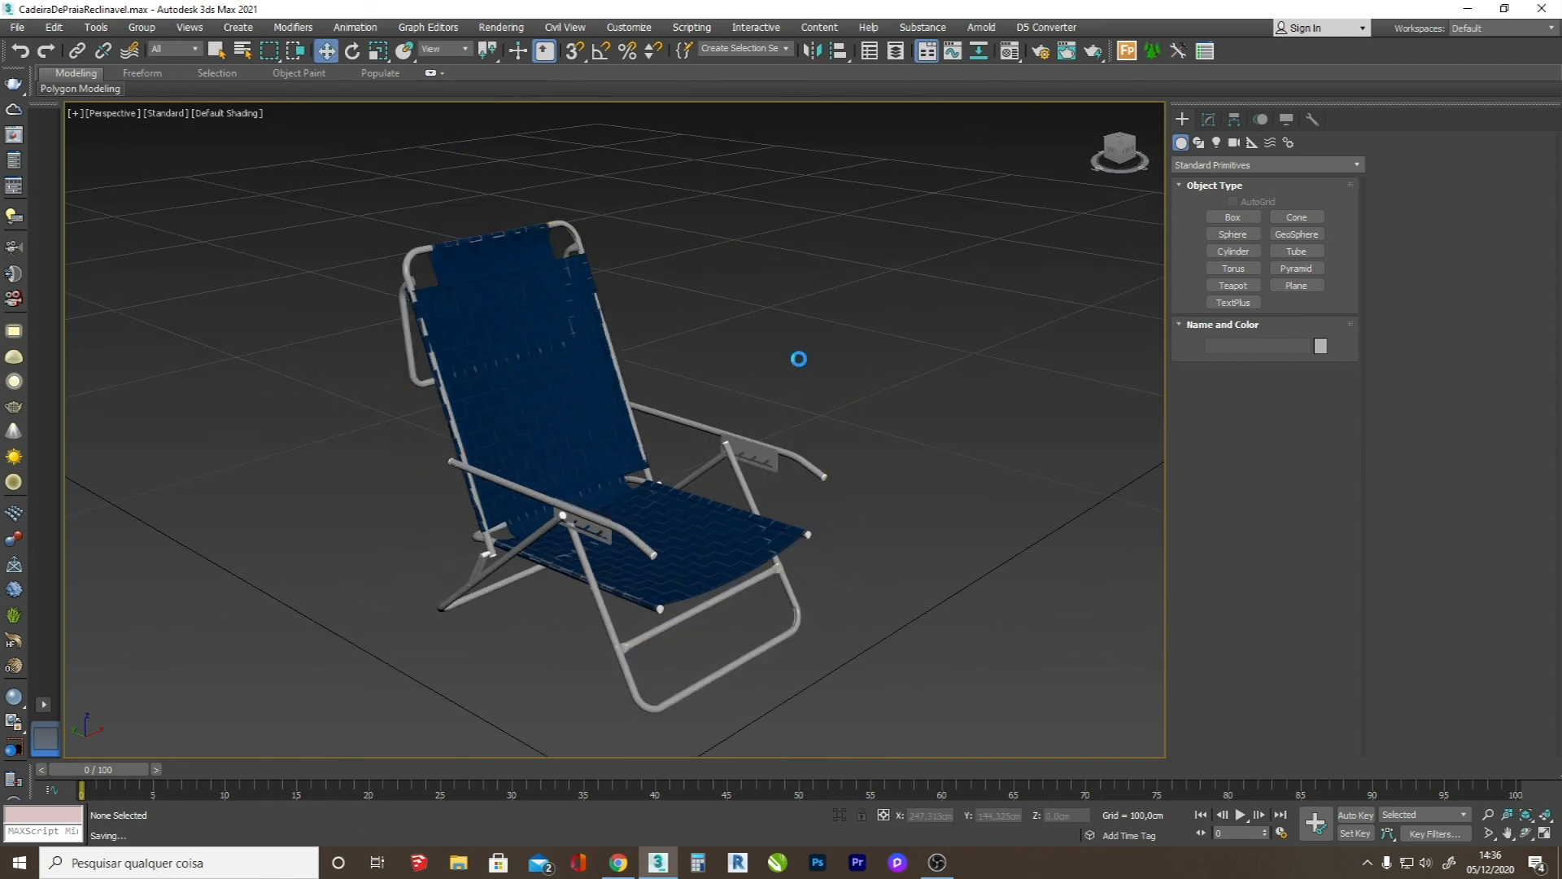
{"action": "left_click", "coordinate": [1094, 50]}
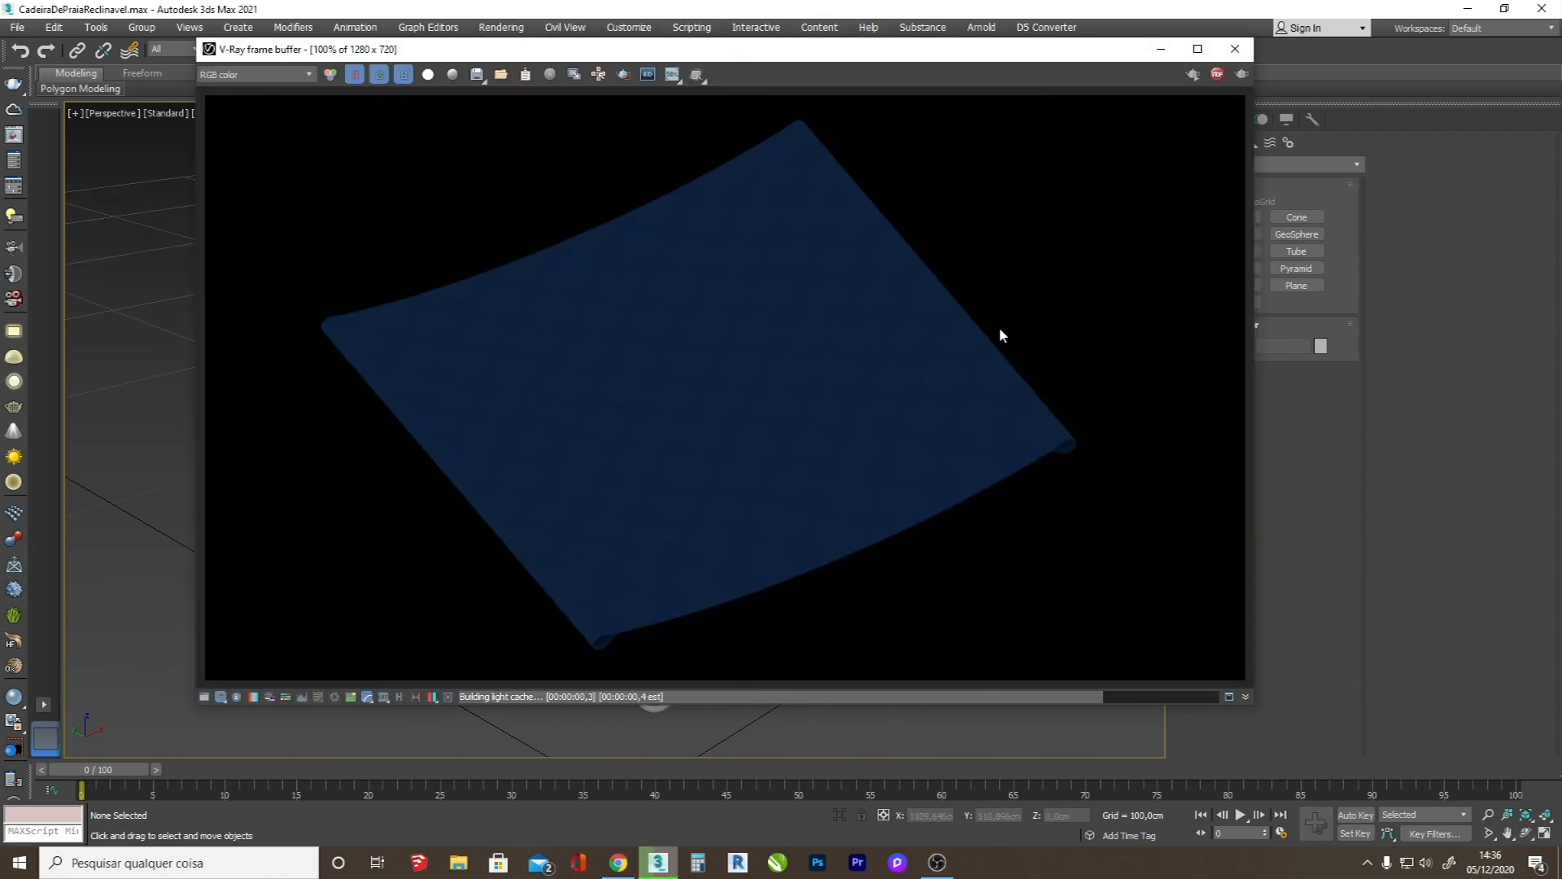